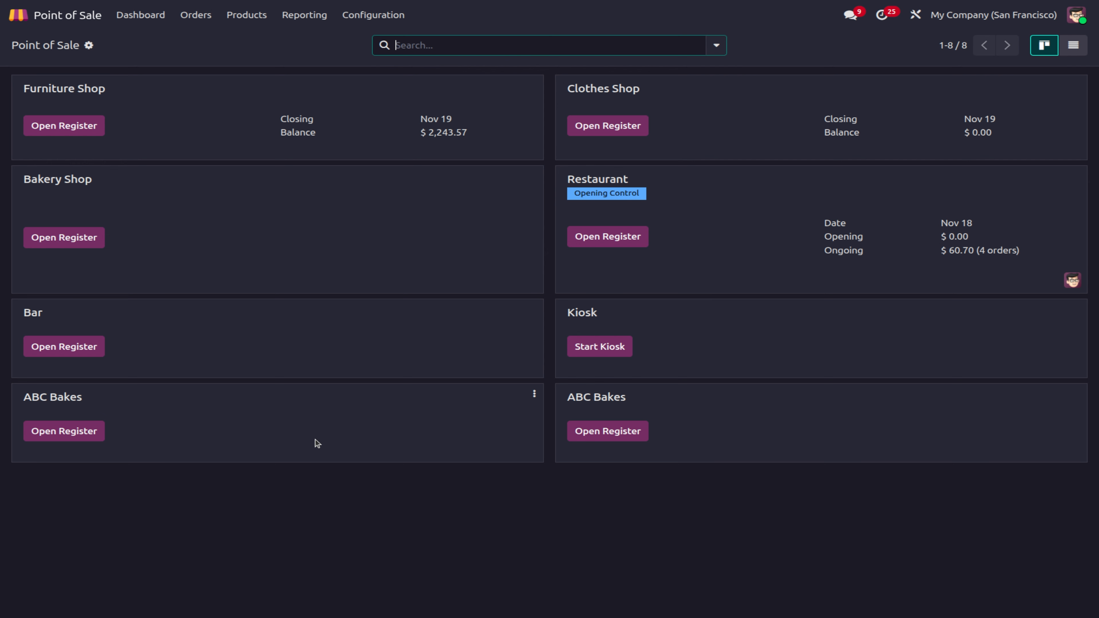
Step: Launch the register for the second ABC Bakes shop from the Point of Sale dashboard
{"action": "left_click", "coordinate": [619, 436]}
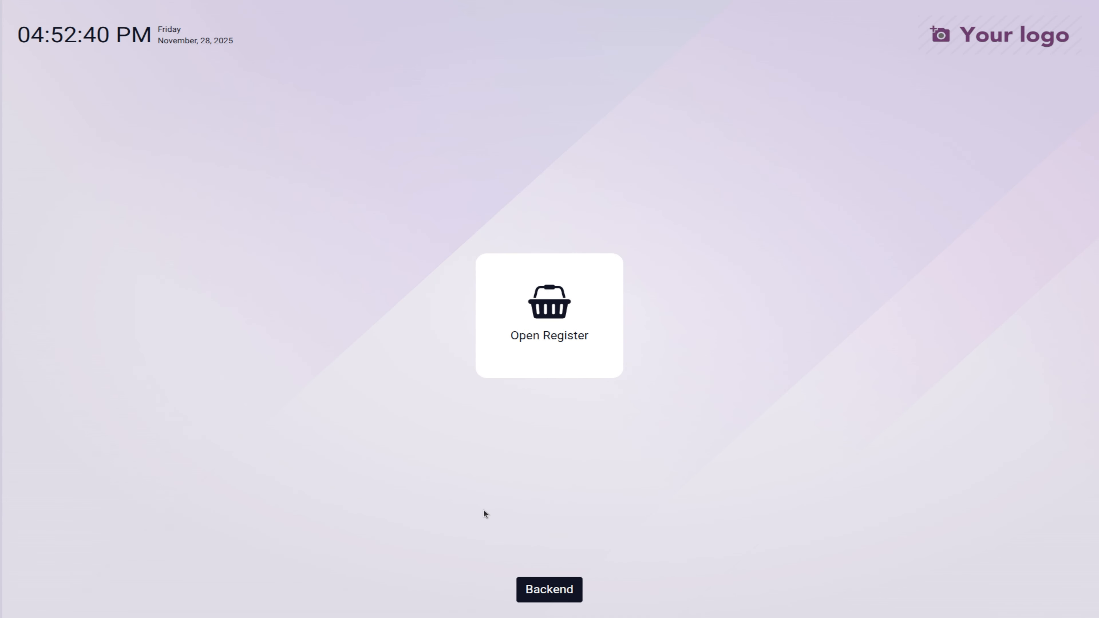
Step: Log in as the admin cashier and open the register session without an opening note
{"action": "left_click", "coordinate": [580, 310]}
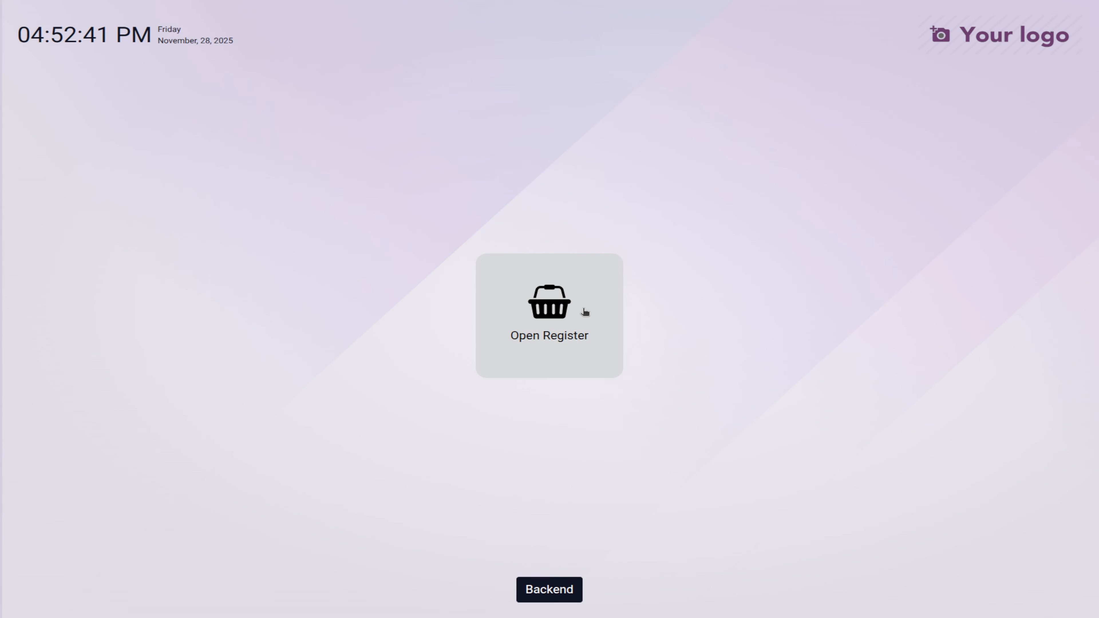
{"action": "left_click", "coordinate": [612, 321]}
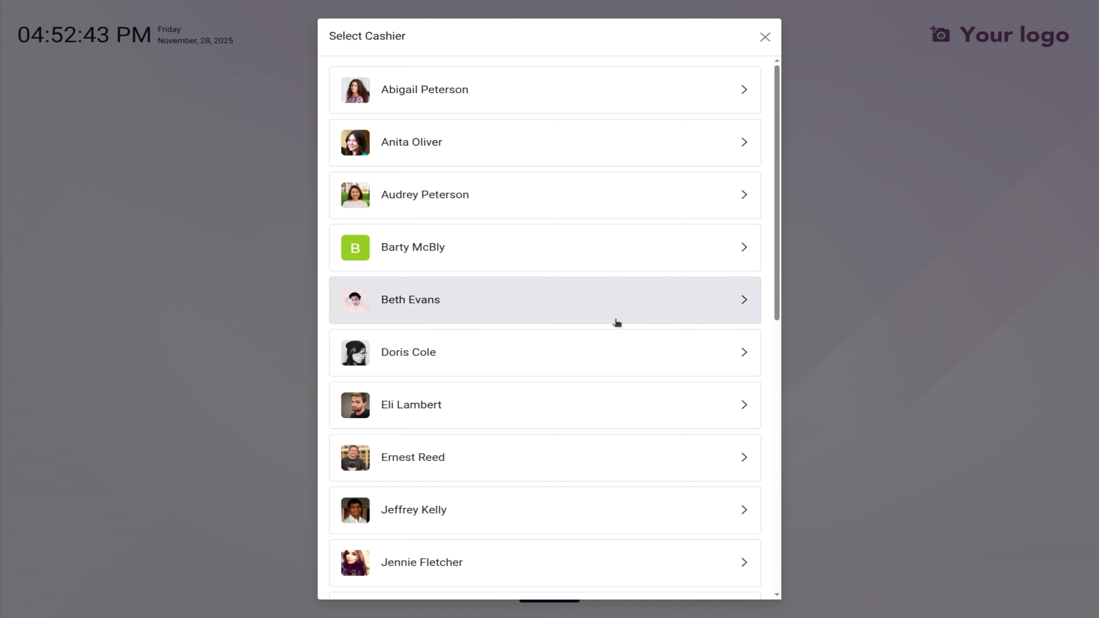
{"action": "left_click", "coordinate": [480, 90]}
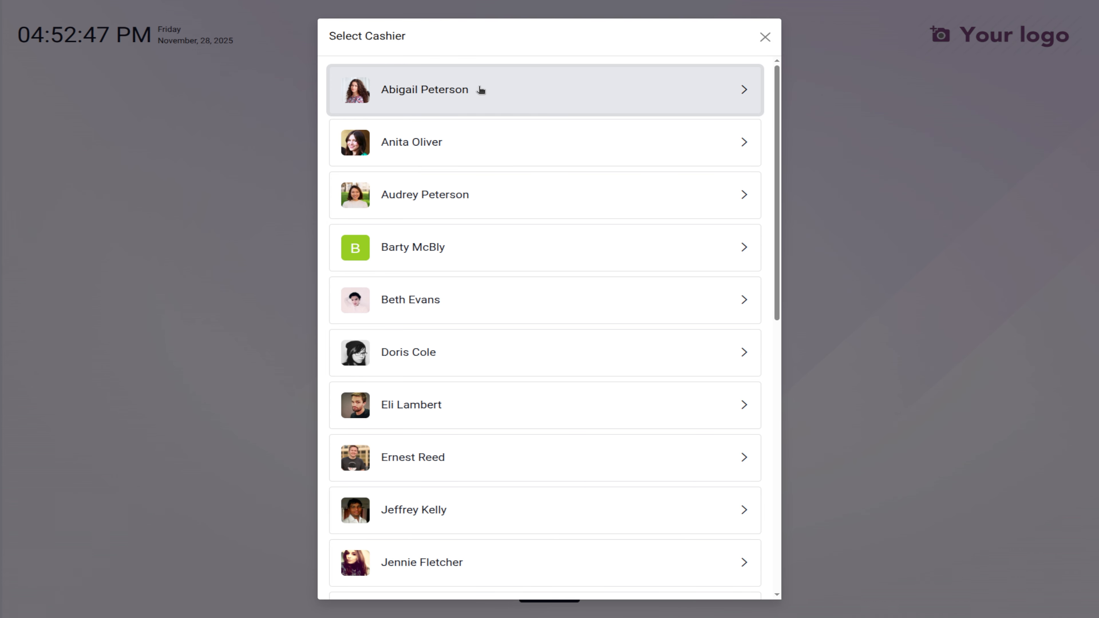
{"action": "scroll", "coordinate": [554, 342], "scroll_direction": "down", "scroll_amount": 10}
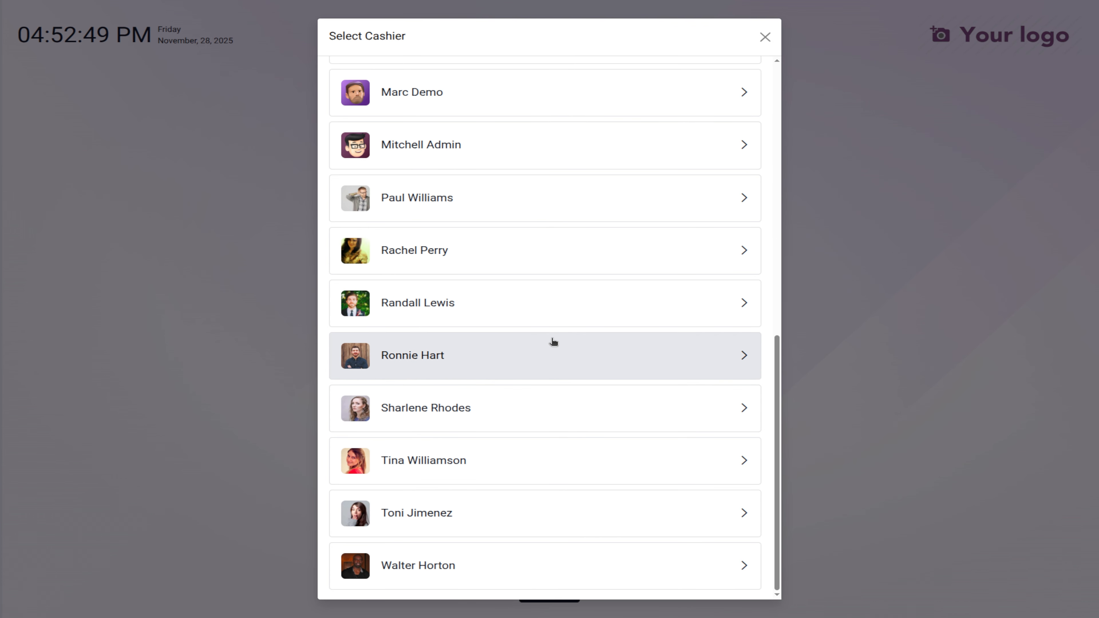
{"action": "scroll", "coordinate": [555, 343], "scroll_direction": "up", "scroll_amount": 7}
{"action": "left_click", "coordinate": [450, 461]}
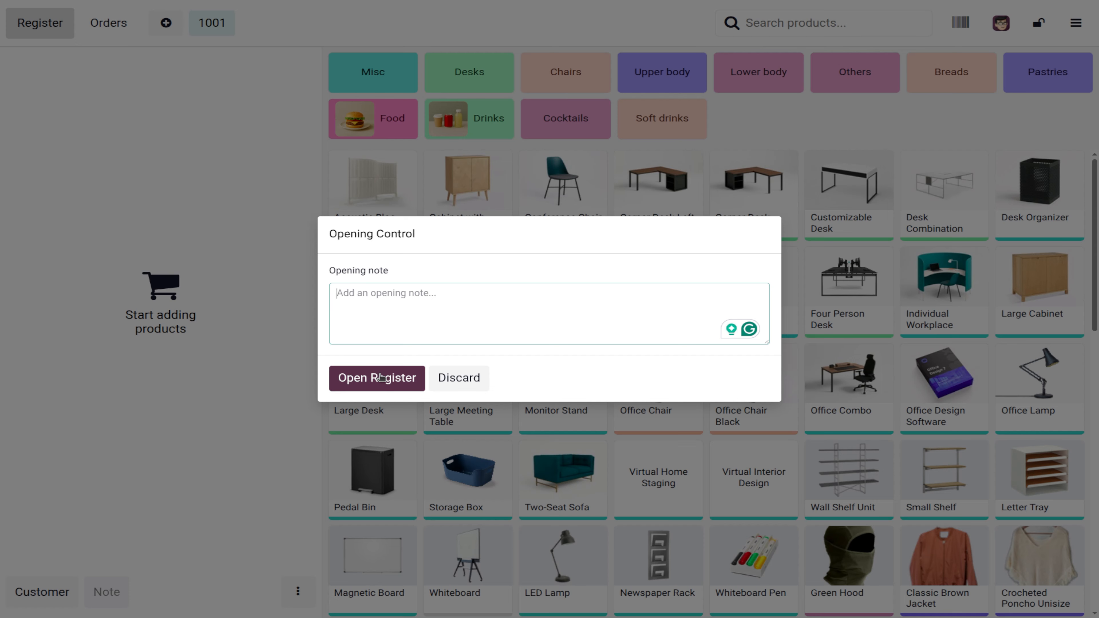
{"action": "left_click", "coordinate": [380, 377]}
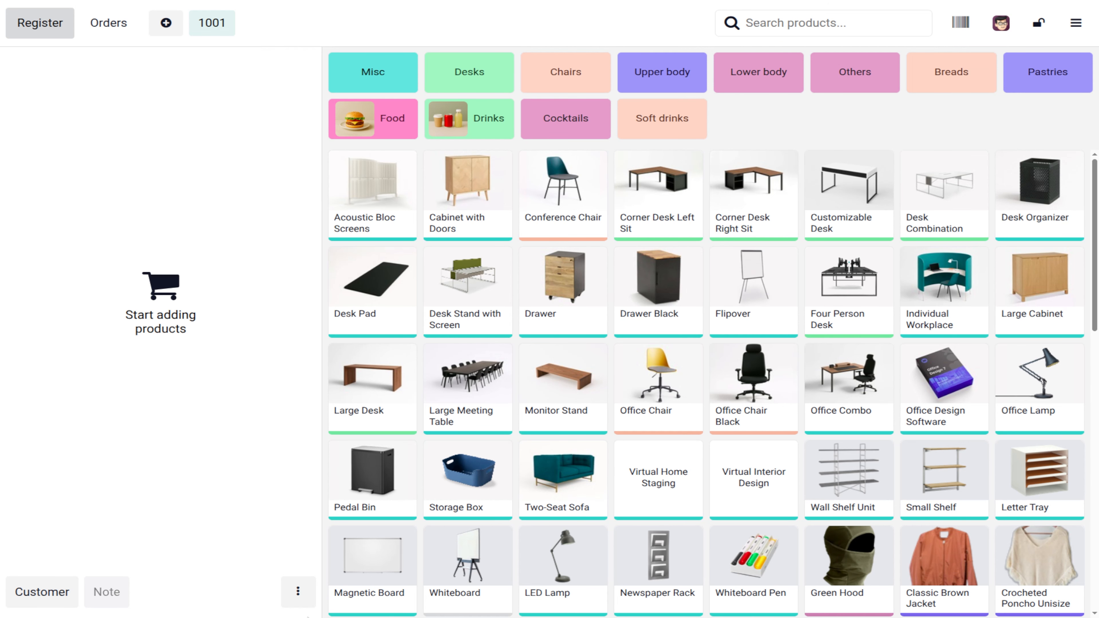
{"action": "left_click", "coordinate": [122, 24]}
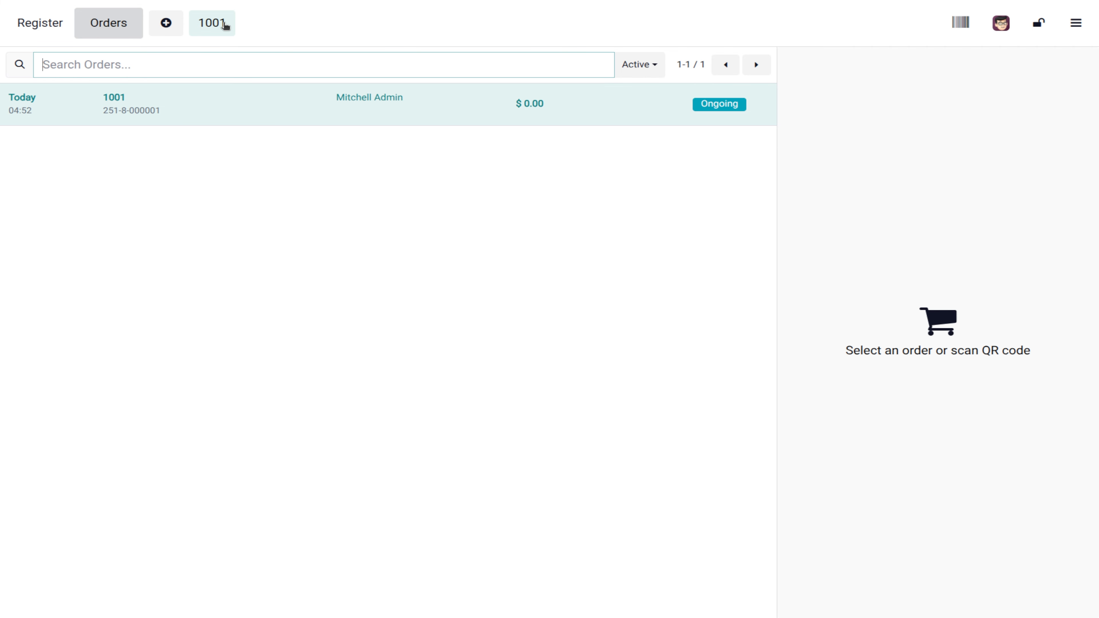
{"action": "left_click", "coordinate": [226, 26]}
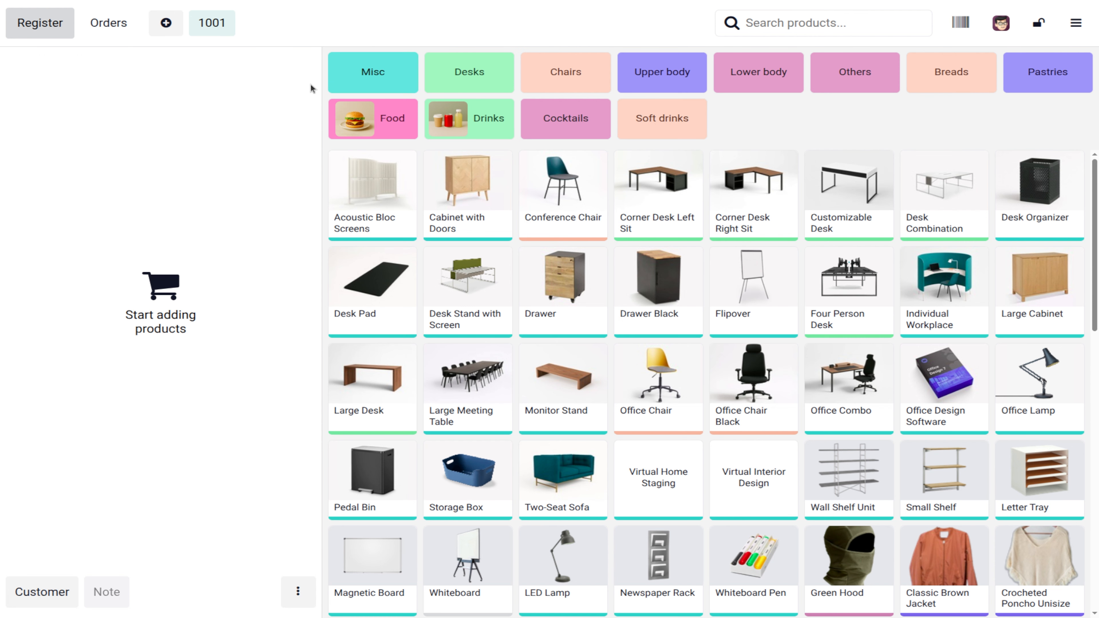
{"action": "left_click", "coordinate": [361, 196]}
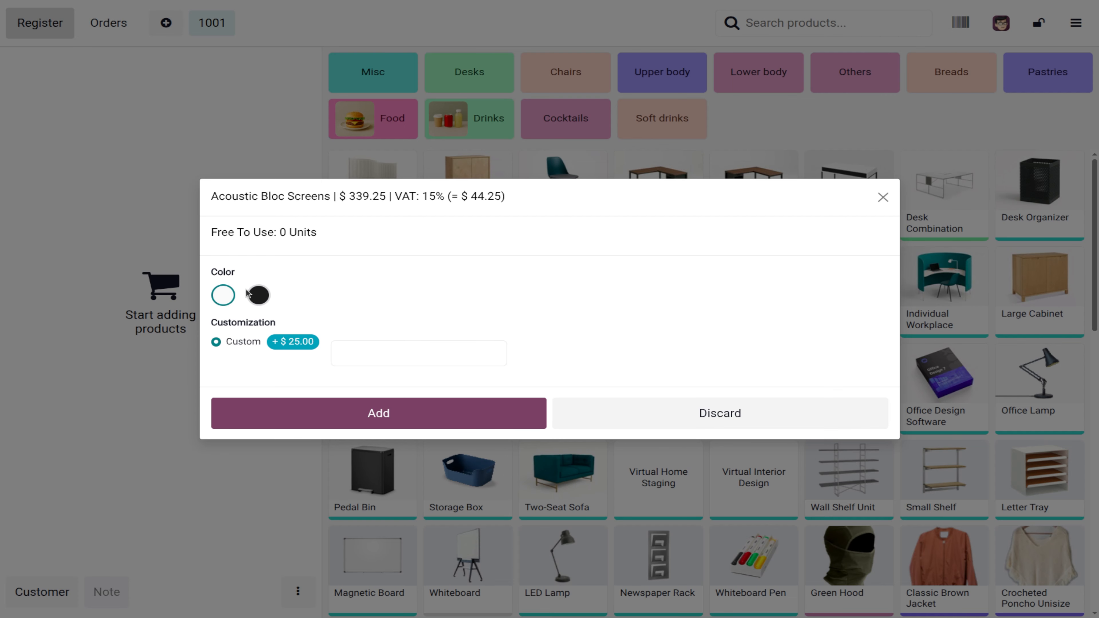
Step: Add five black custom Acoustic Bloc Screens to the order, totalling $1,840.00
{"action": "left_click", "coordinate": [258, 296]}
{"action": "left_click", "coordinate": [399, 413]}
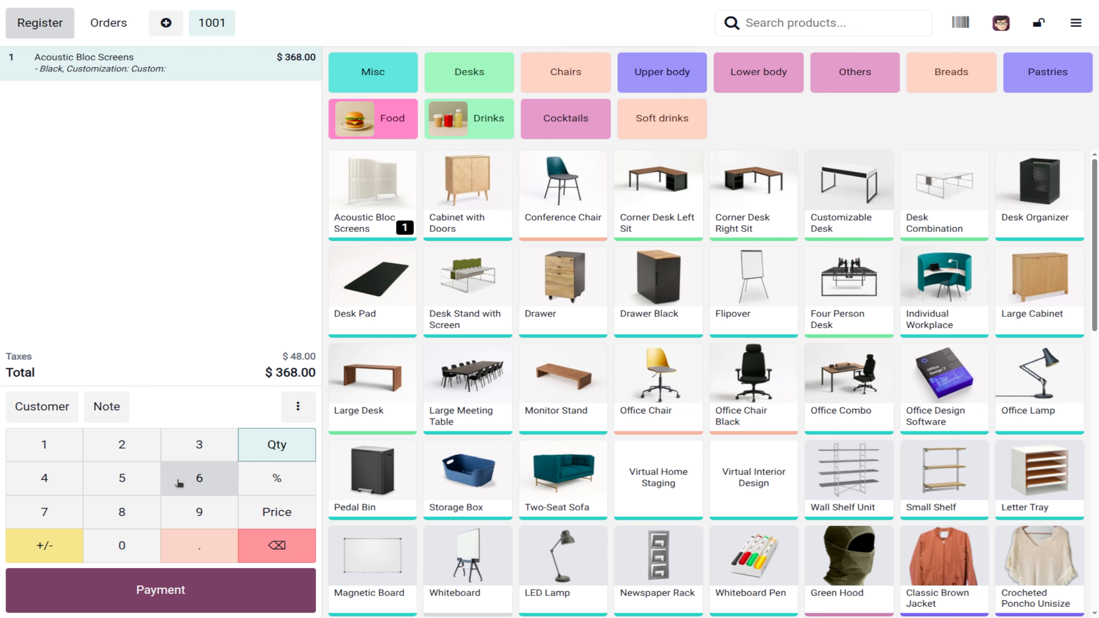
{"action": "left_click", "coordinate": [123, 477]}
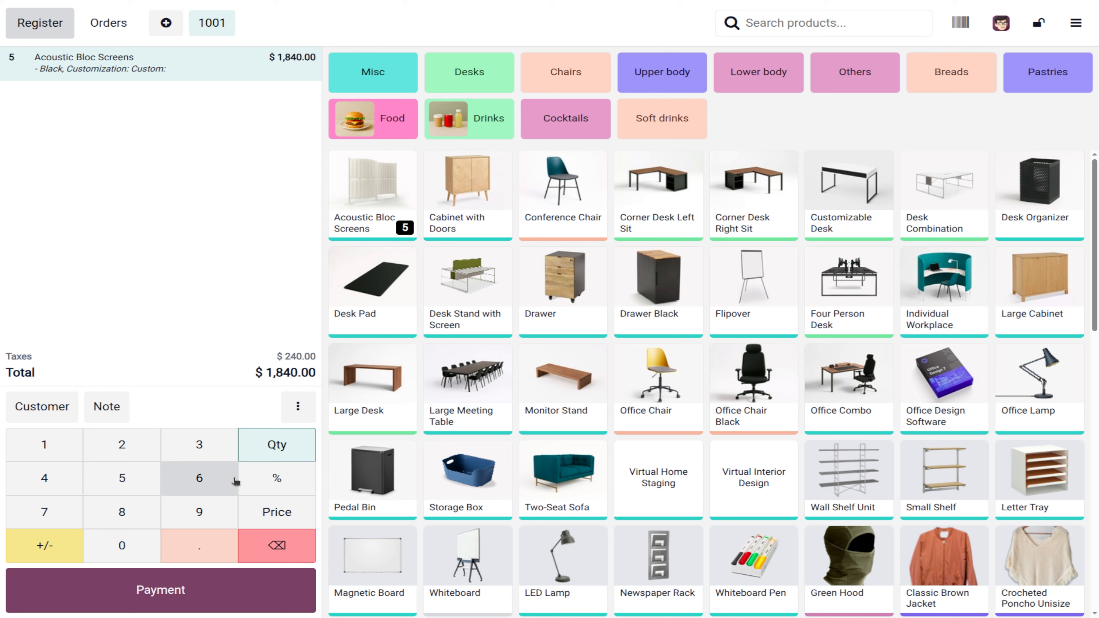
Step: Apply a 10% discount to the Acoustic Bloc Screens line, dropping the total to $1,656.00
{"action": "left_click", "coordinate": [292, 488]}
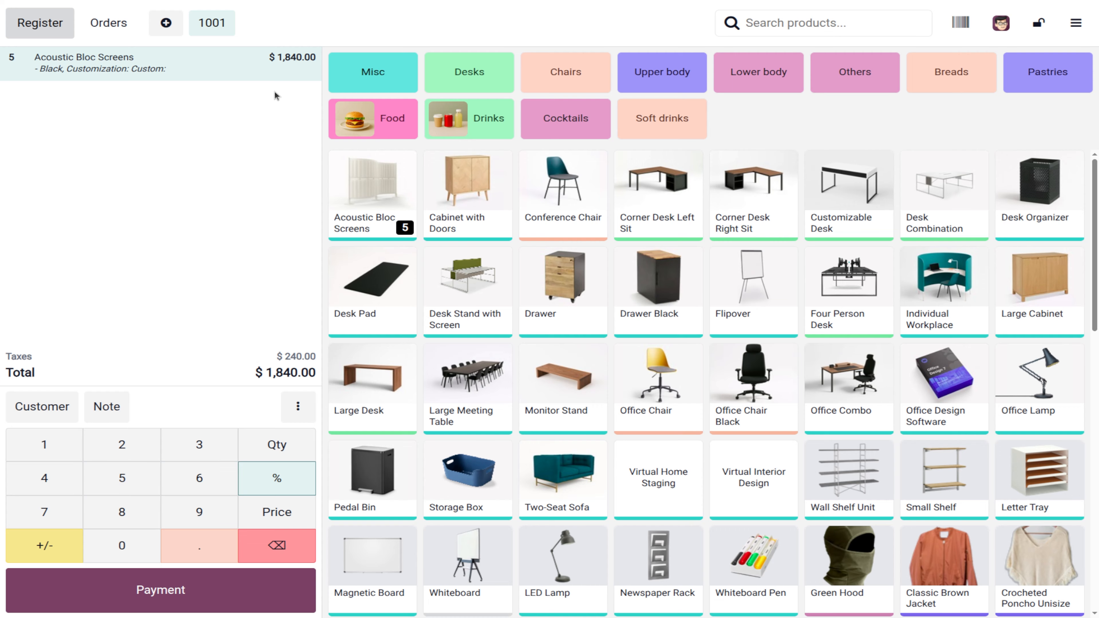
{"action": "left_click", "coordinate": [60, 449]}
{"action": "left_click", "coordinate": [127, 549]}
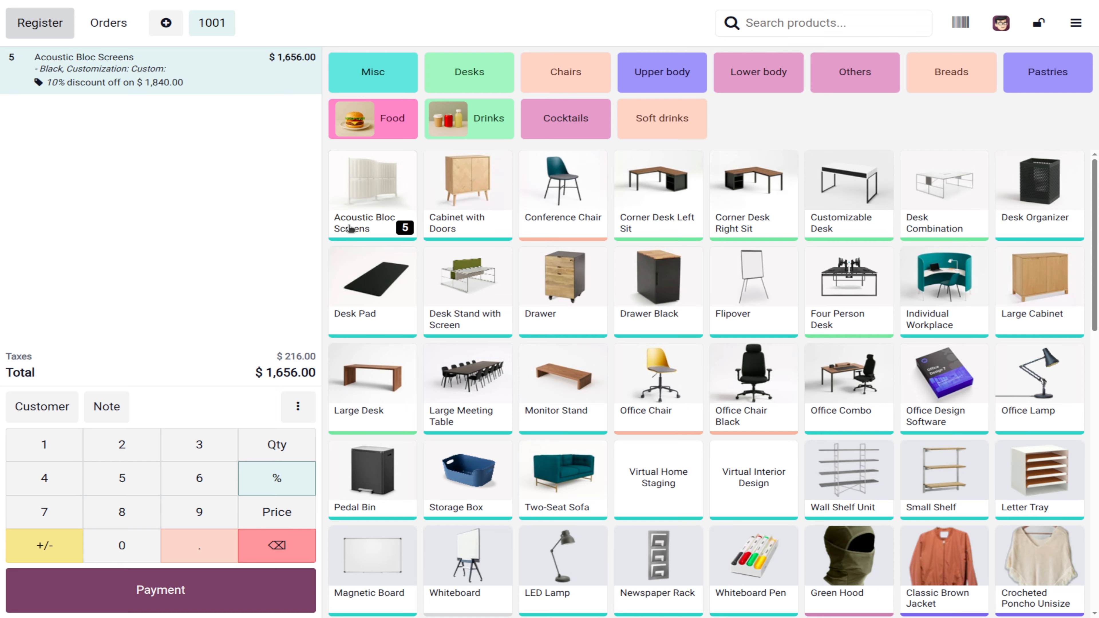
{"action": "right_click", "coordinate": [363, 180]}
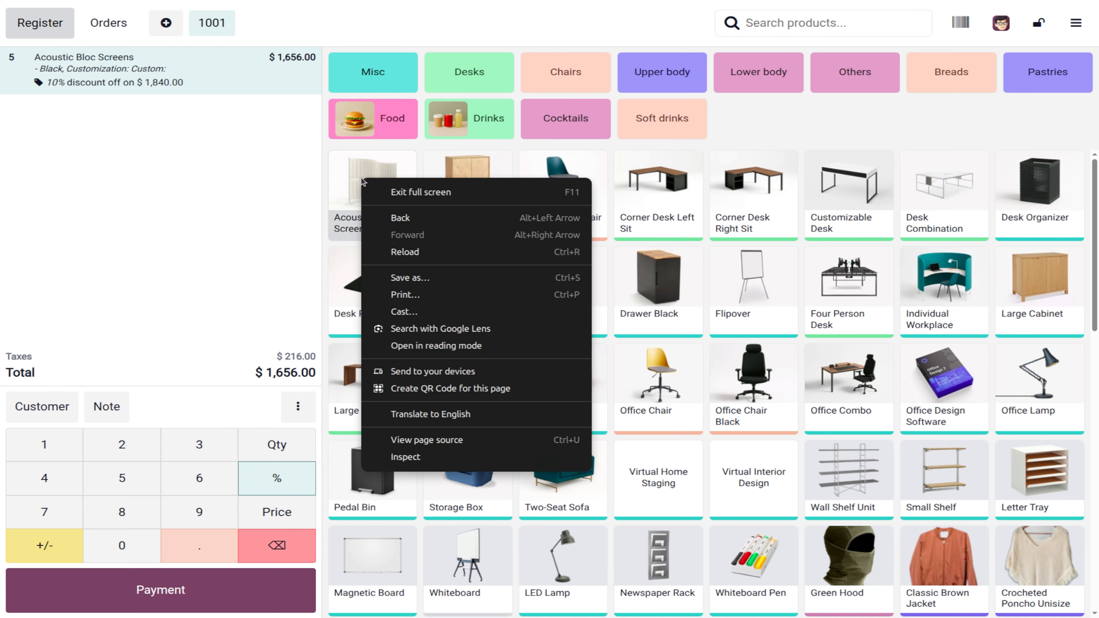
{"action": "left_click", "coordinate": [361, 179]}
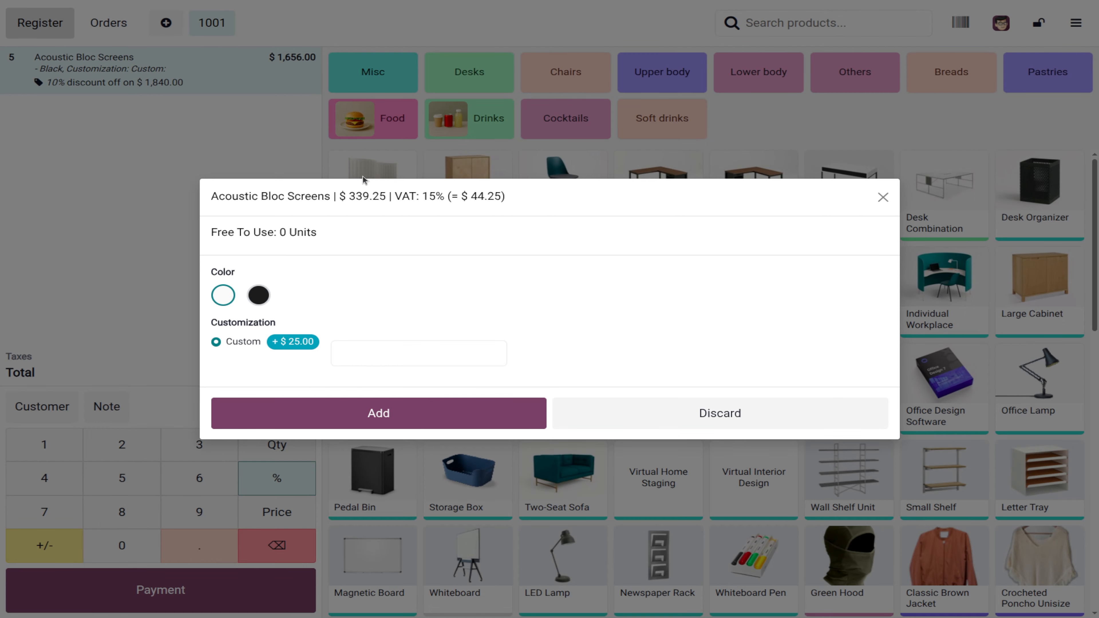
{"action": "left_click", "coordinate": [679, 418]}
{"action": "left_click", "coordinate": [400, 212]}
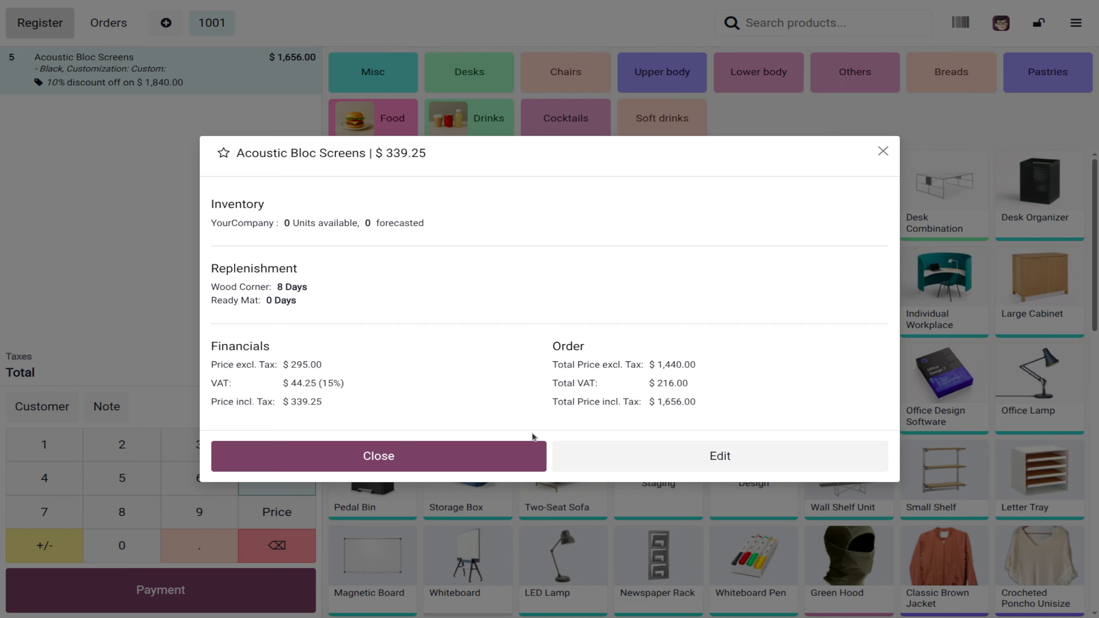
{"action": "left_click", "coordinate": [489, 454]}
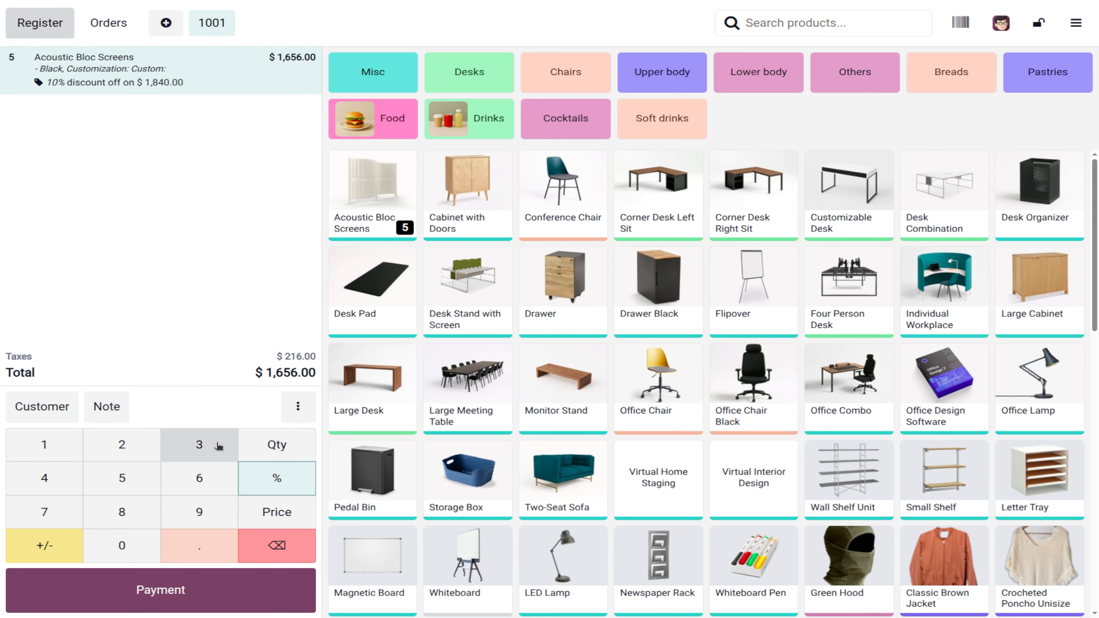
Step: Enter 320 as the screens' unit price, showing $331.20 per unit after the discount
{"action": "left_click", "coordinate": [294, 516]}
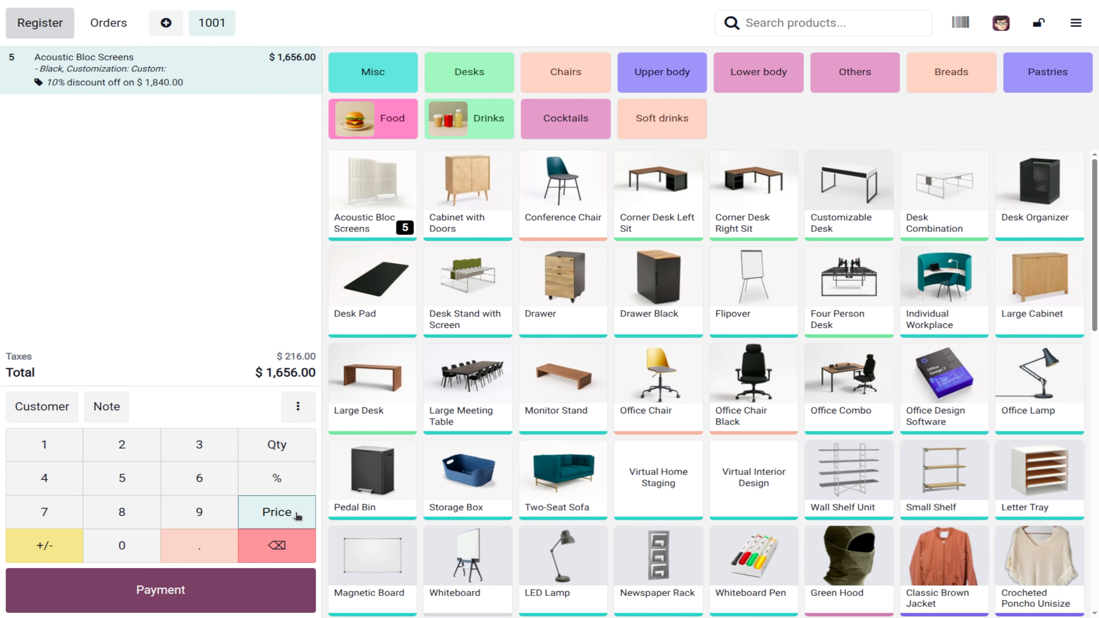
{"action": "left_click", "coordinate": [200, 449]}
{"action": "left_click", "coordinate": [115, 446]}
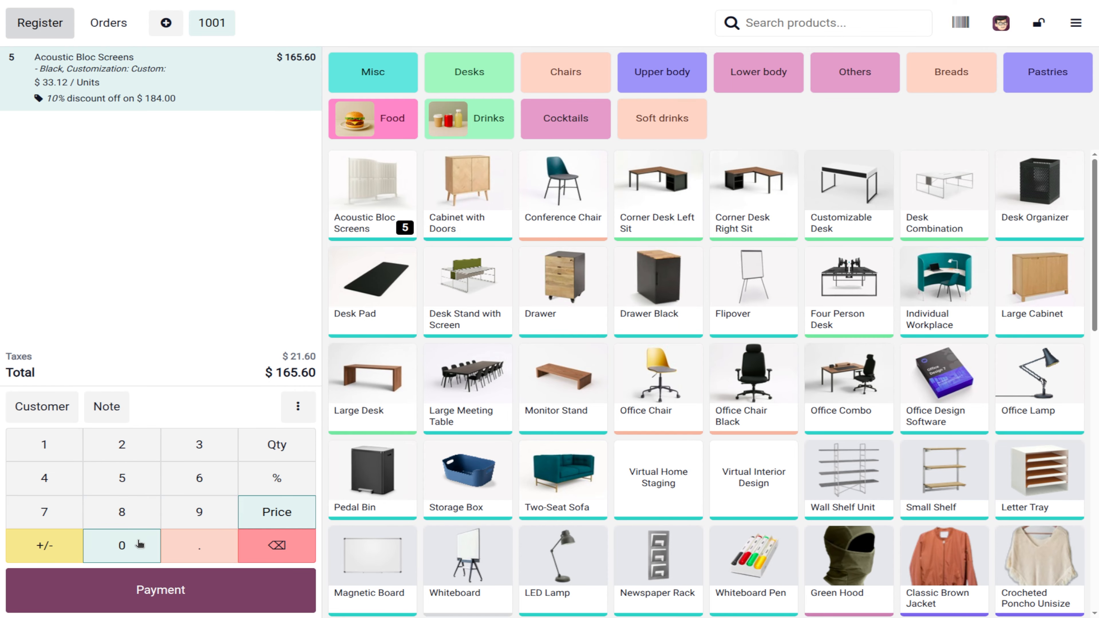
{"action": "left_click", "coordinate": [136, 558]}
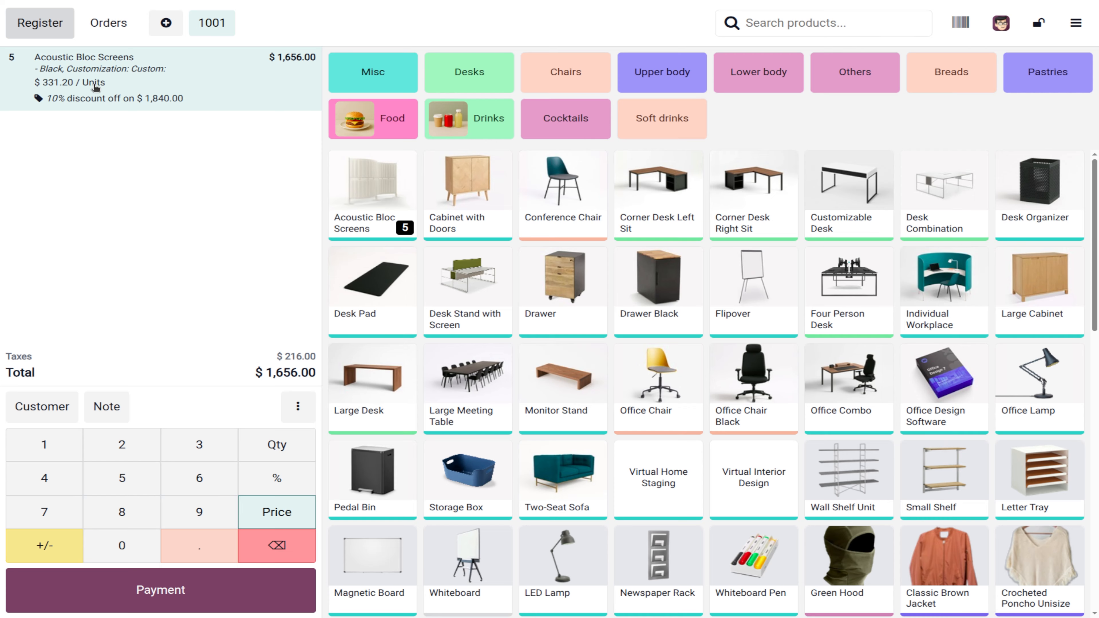
{"action": "left_click", "coordinate": [285, 543]}
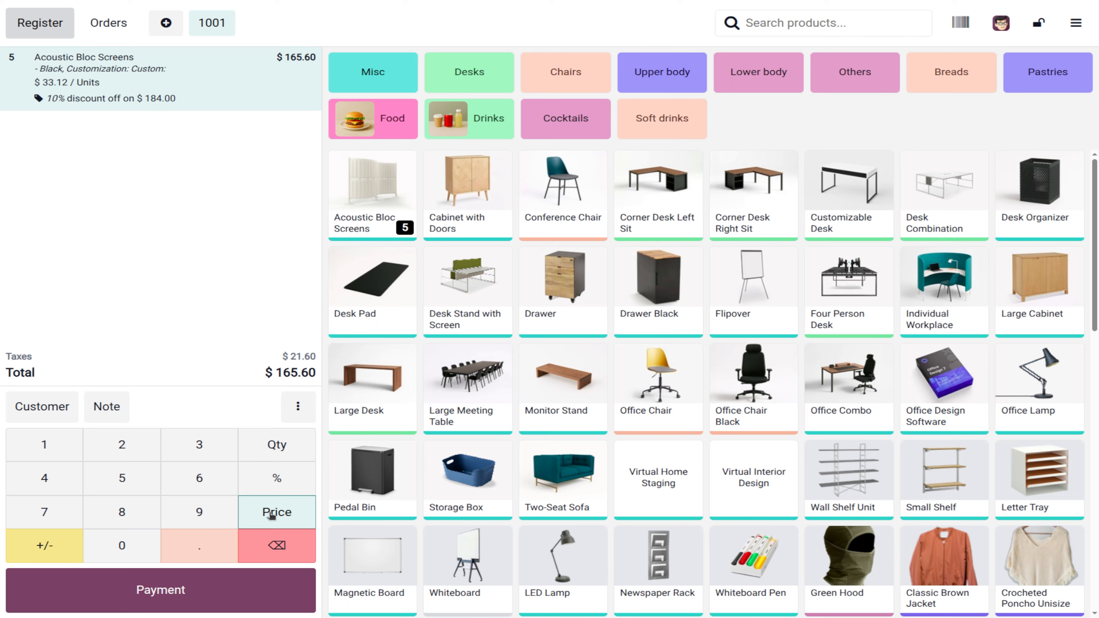
{"action": "left_click", "coordinate": [123, 546]}
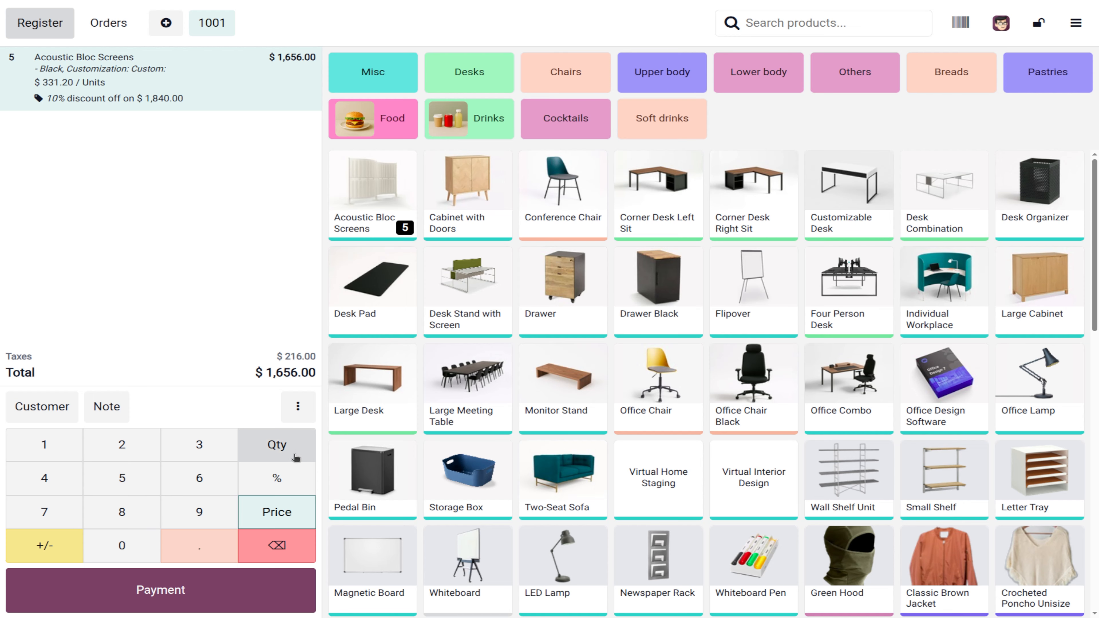
Step: Re-enter the screens quantity as 5 and filter the catalogue to the Desks category
{"action": "left_click", "coordinate": [297, 442]}
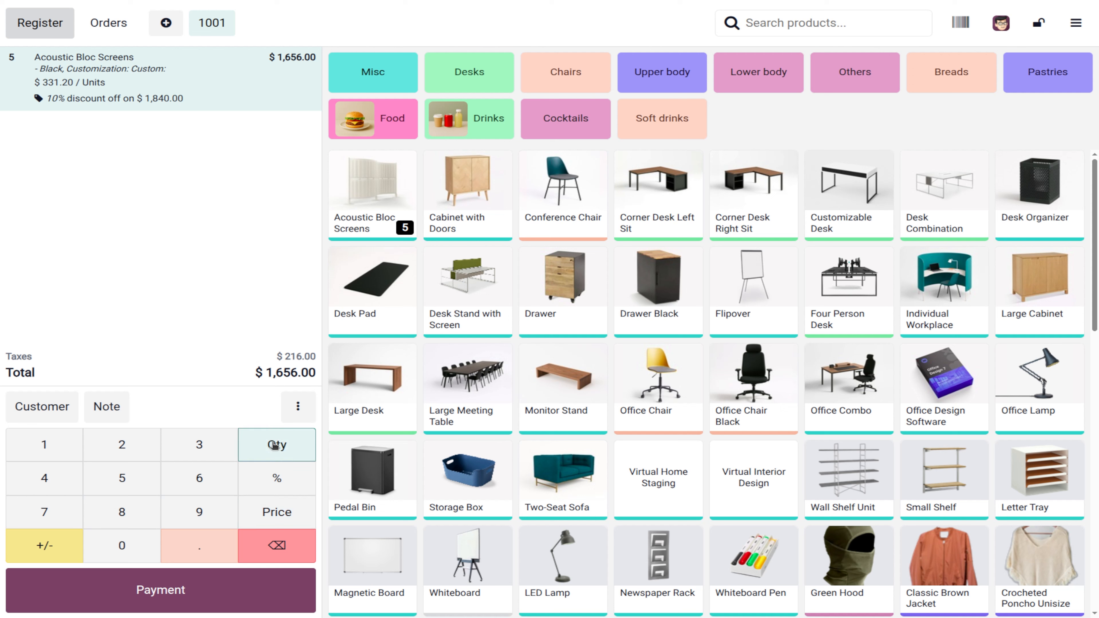
{"action": "left_click", "coordinate": [301, 551]}
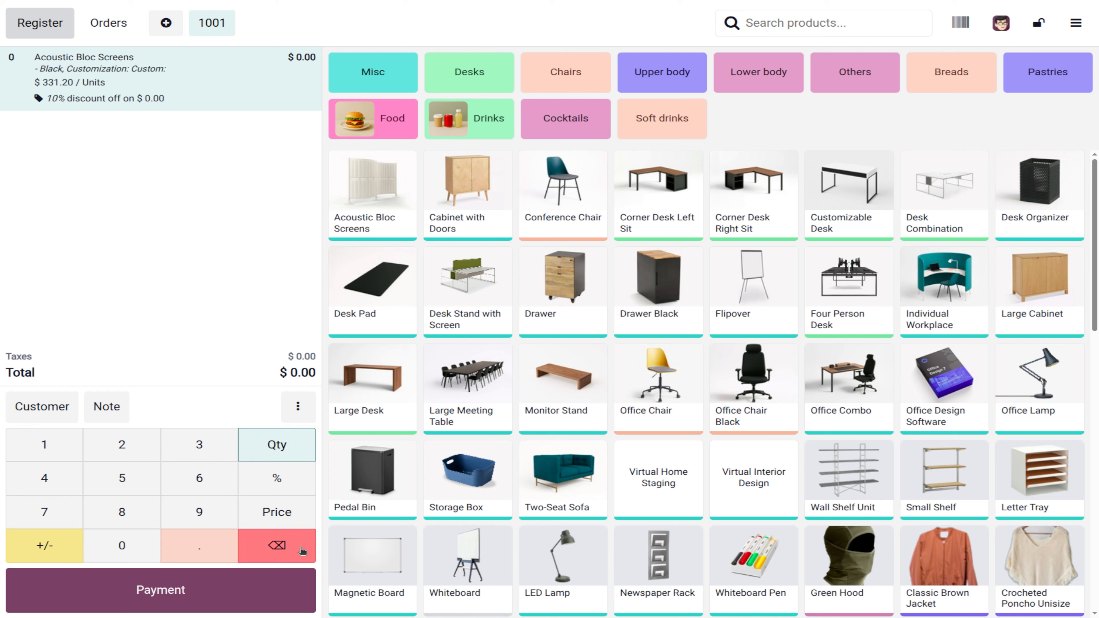
{"action": "left_click", "coordinate": [144, 477]}
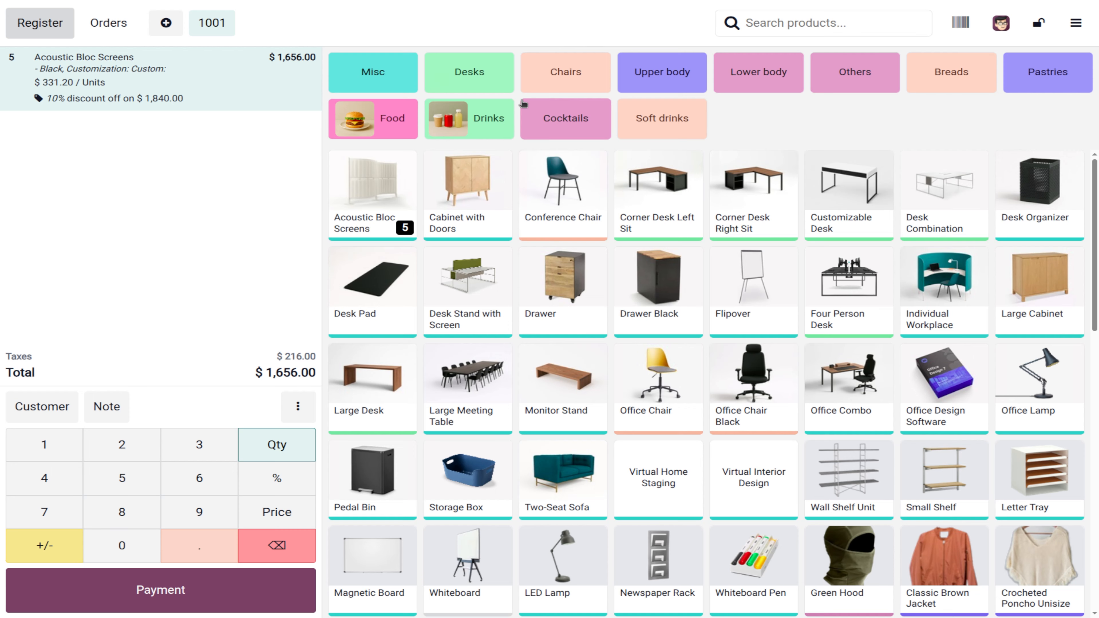
{"action": "left_click", "coordinate": [475, 82]}
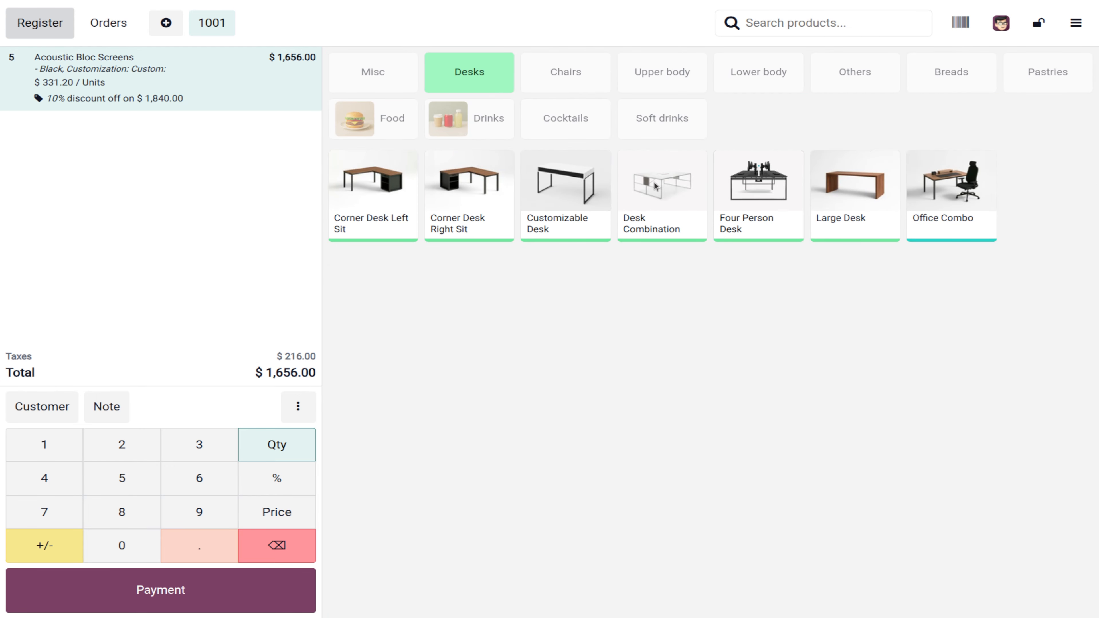
{"action": "left_click", "coordinate": [449, 72]}
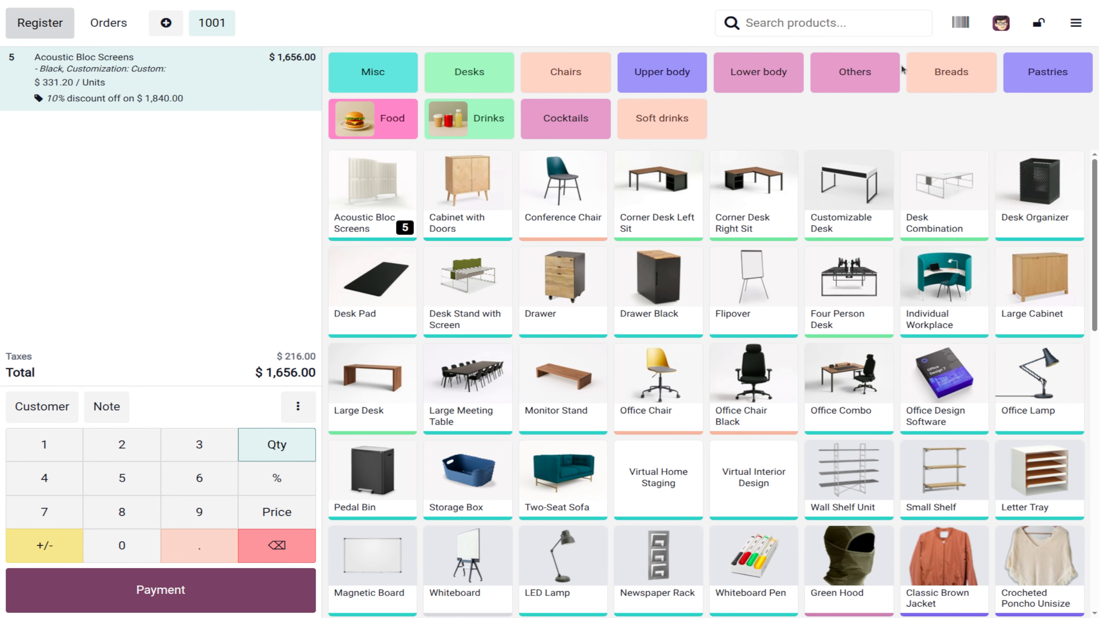
{"action": "scroll", "coordinate": [527, 329], "scroll_direction": "down", "scroll_amount": 10}
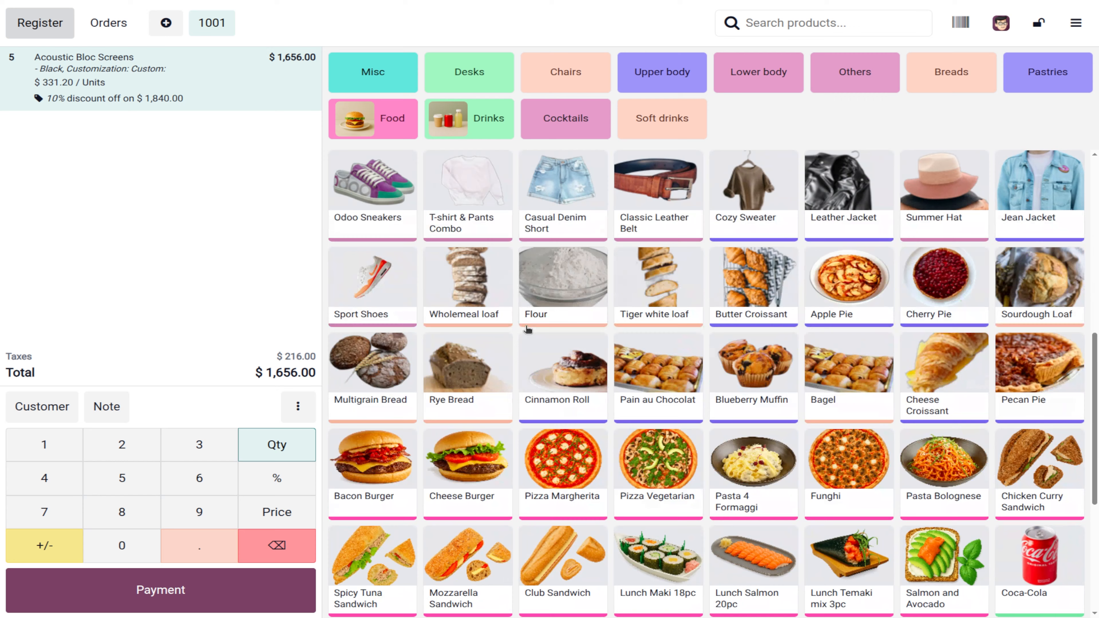
{"action": "scroll", "coordinate": [480, 268], "scroll_direction": "up", "scroll_amount": 10}
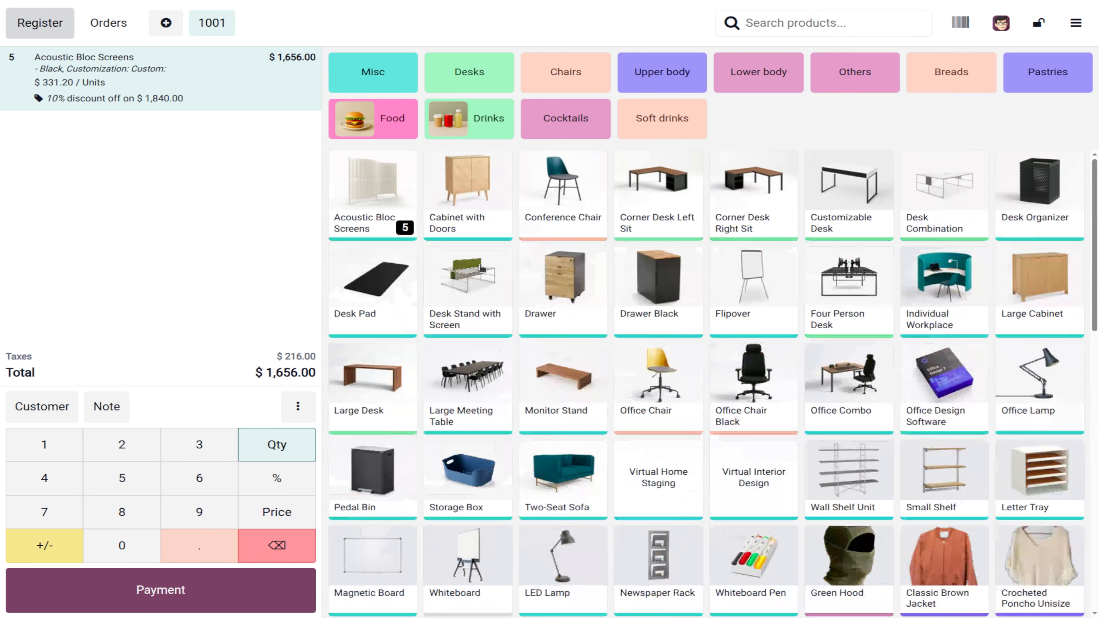
{"action": "right_click", "coordinate": [476, 194]}
Step: Add one Cabinet with Doors, checking its details and edit form, bringing the total to $1,817.00
{"action": "key", "text": "Escape"}
{"action": "left_click", "coordinate": [476, 195]}
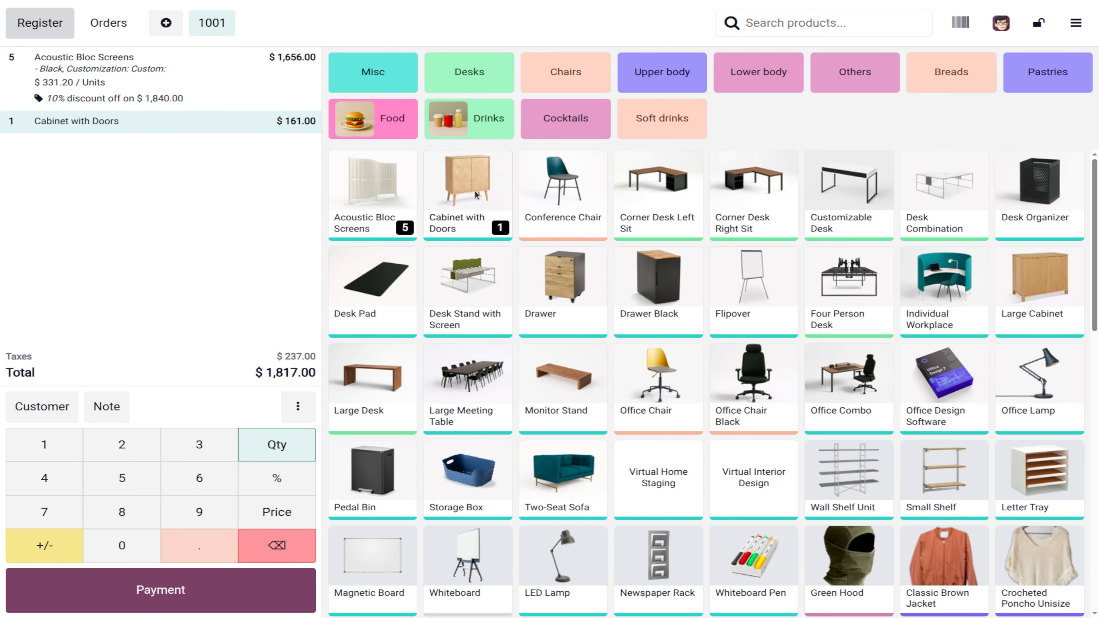
{"action": "left_click", "coordinate": [476, 194]}
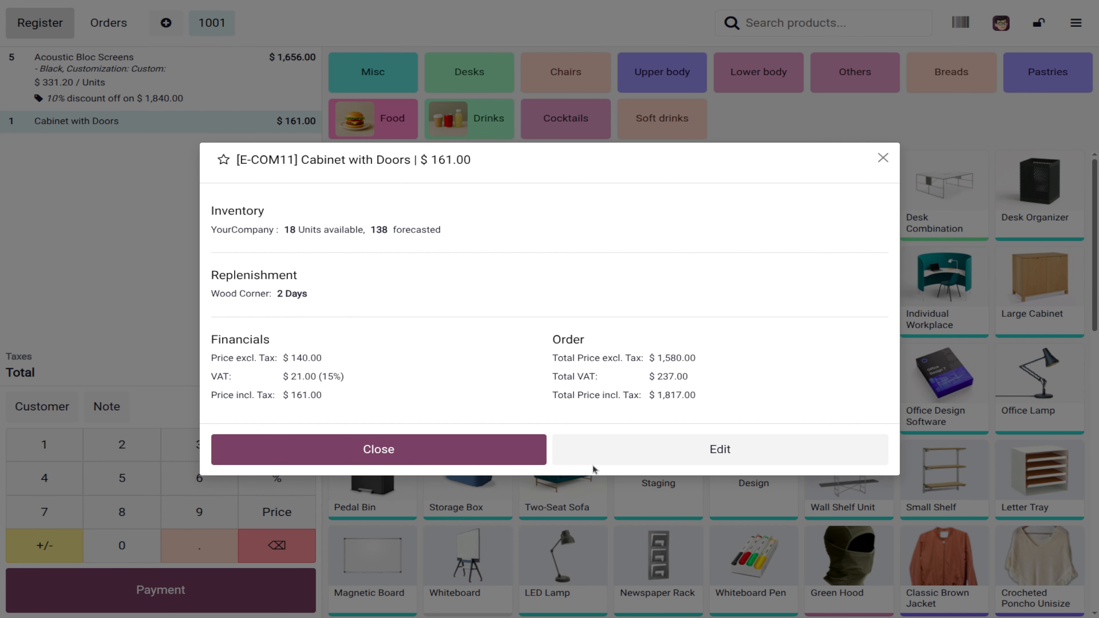
{"action": "left_click", "coordinate": [644, 449]}
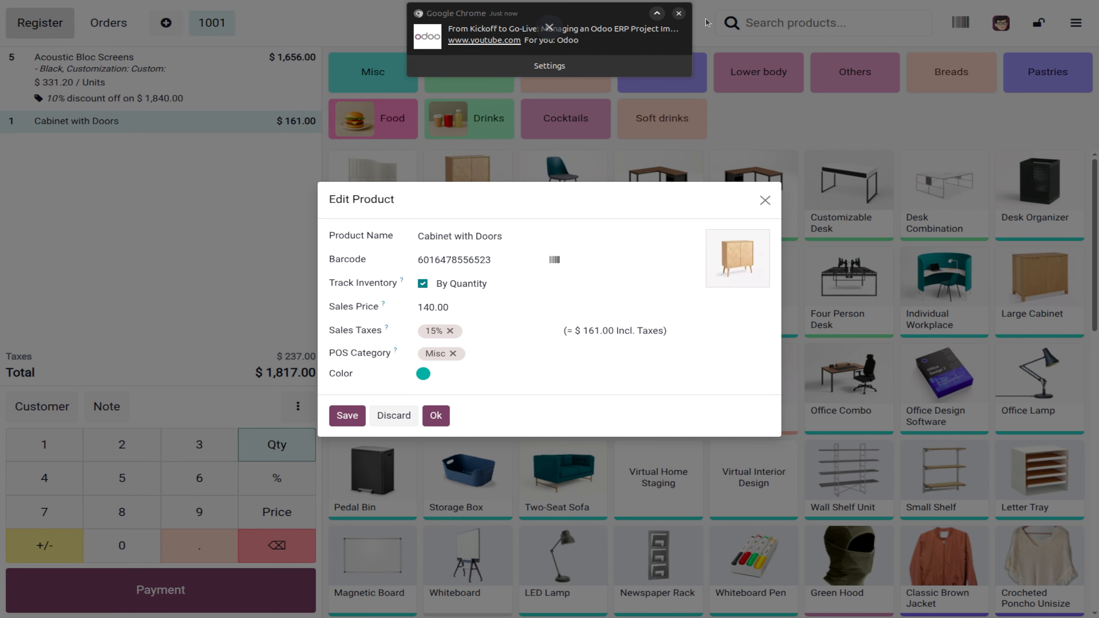
{"action": "left_click", "coordinate": [679, 13]}
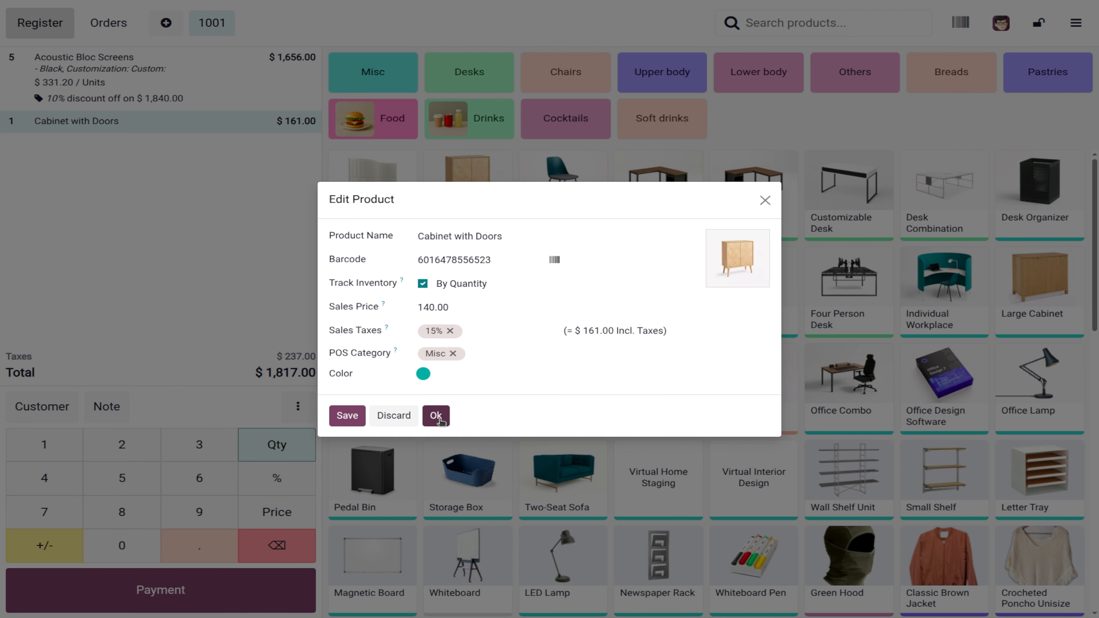
{"action": "left_click", "coordinate": [443, 418]}
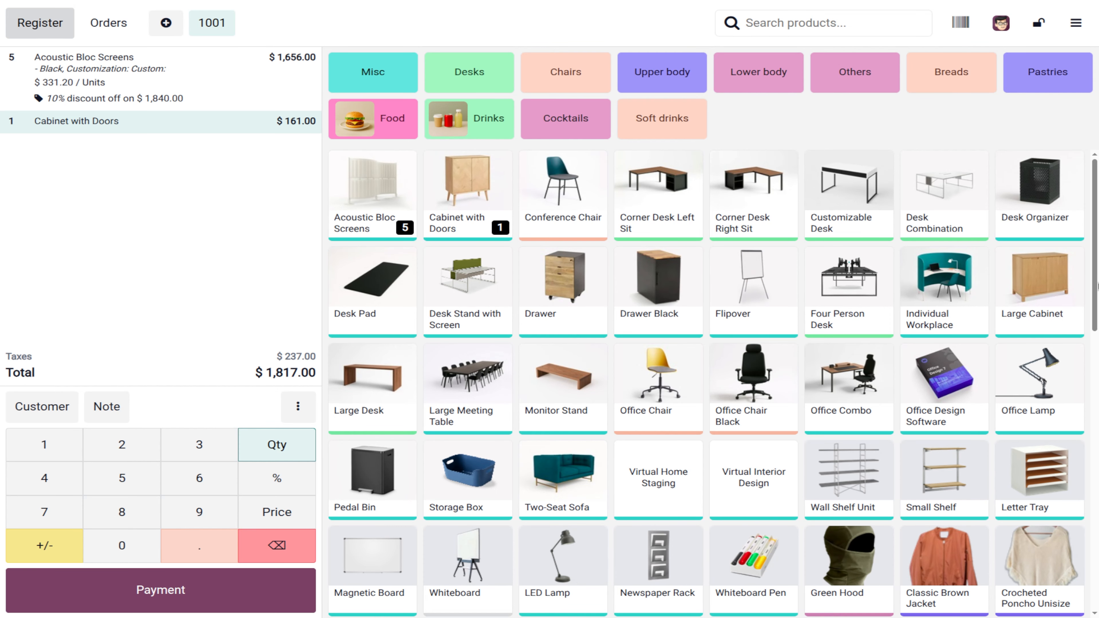
{"action": "scroll", "coordinate": [1097, 286], "scroll_direction": "down", "scroll_amount": 5}
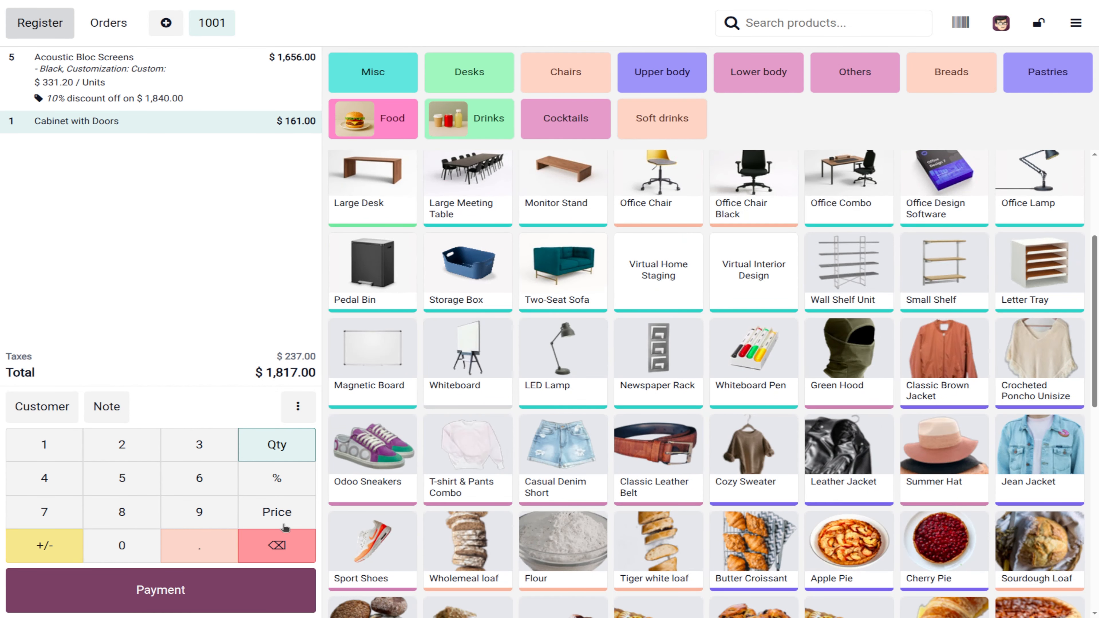
Step: Assign a customer to order 1001 and add an Emergency note to the Cabinet with Doors line
{"action": "left_click", "coordinate": [42, 409]}
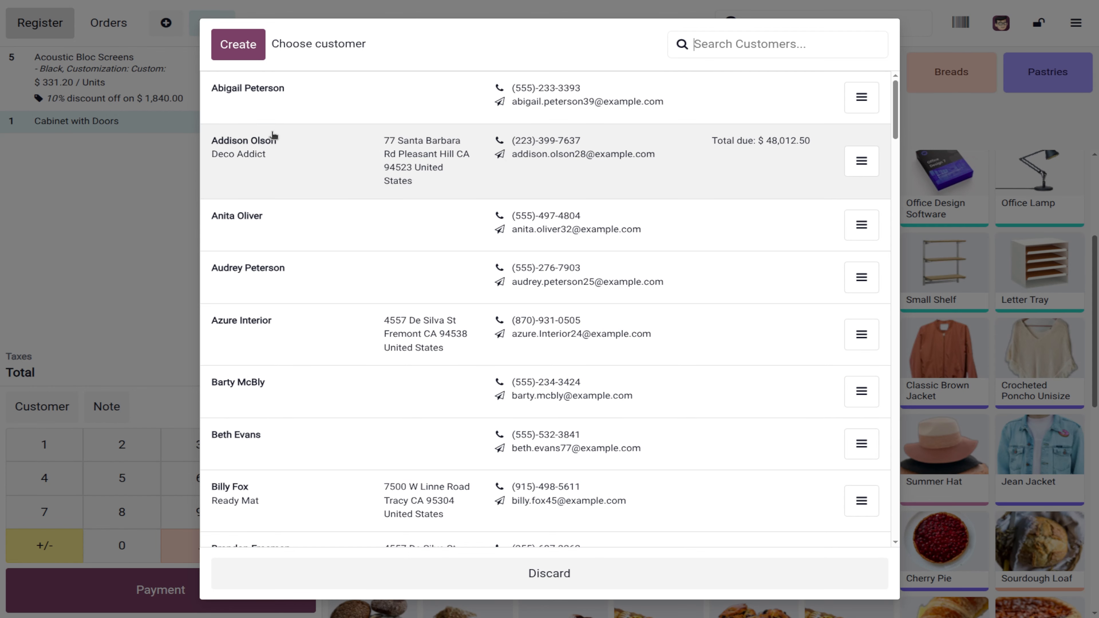
{"action": "left_click", "coordinate": [262, 228]}
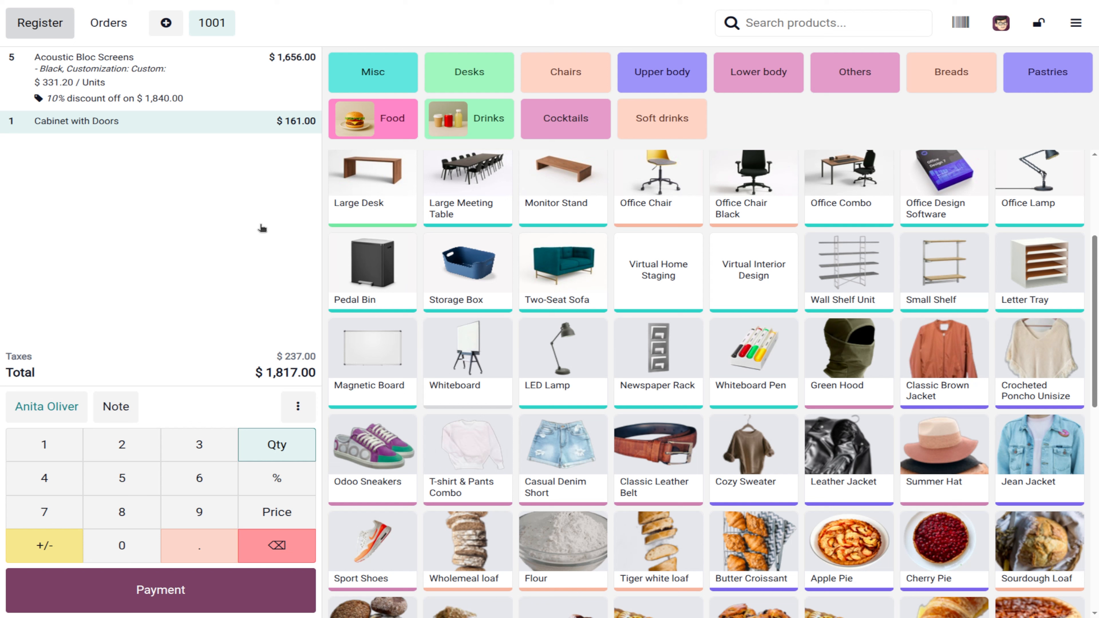
{"action": "left_click", "coordinate": [115, 406]}
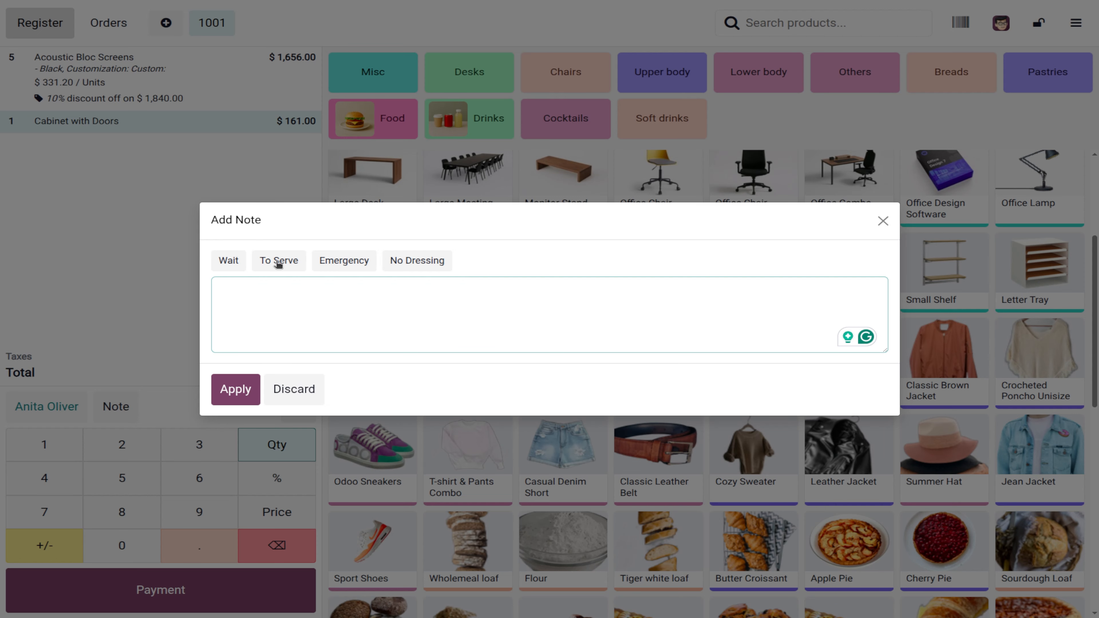
{"action": "left_click", "coordinate": [344, 260]}
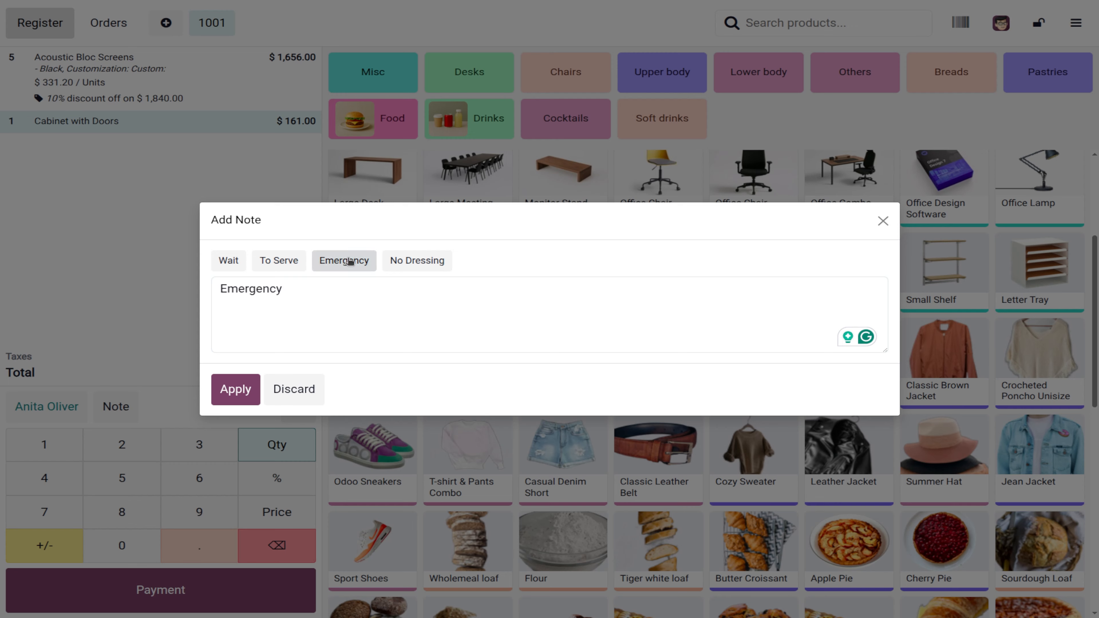
{"action": "left_click", "coordinate": [235, 389]}
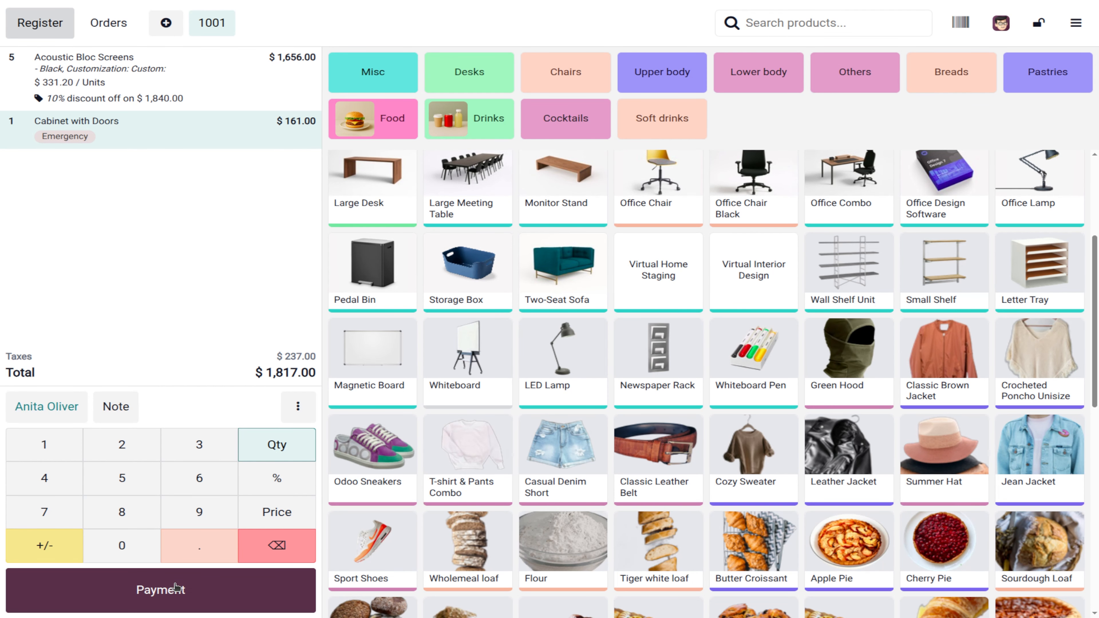
{"action": "left_click", "coordinate": [292, 407]}
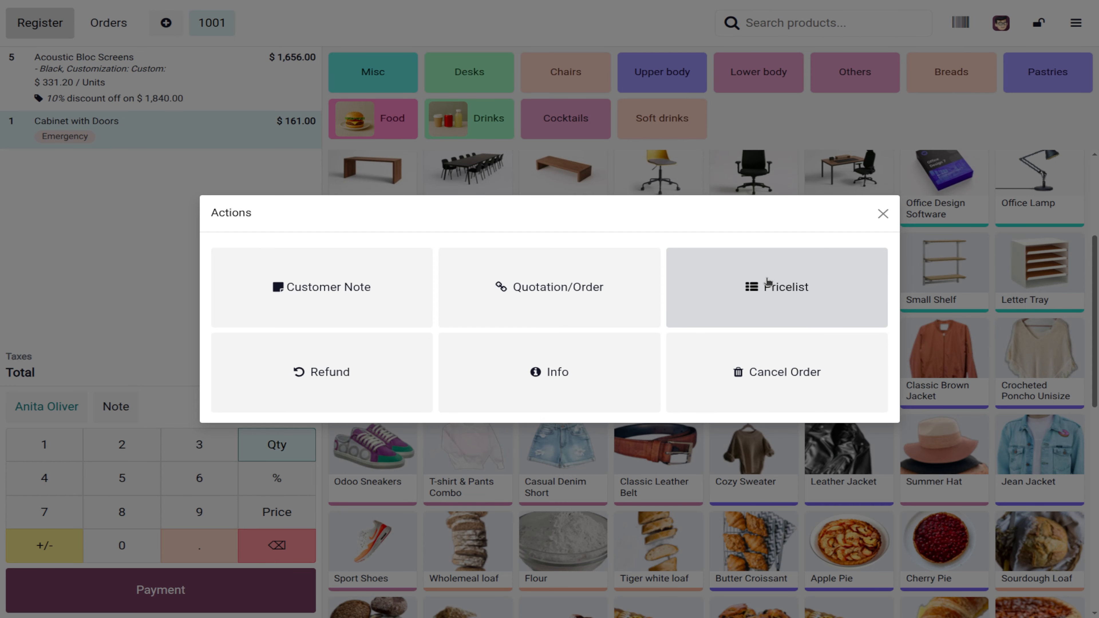
Step: Review the available pricelists and close the dialog, keeping Default Price
{"action": "left_click", "coordinate": [800, 307]}
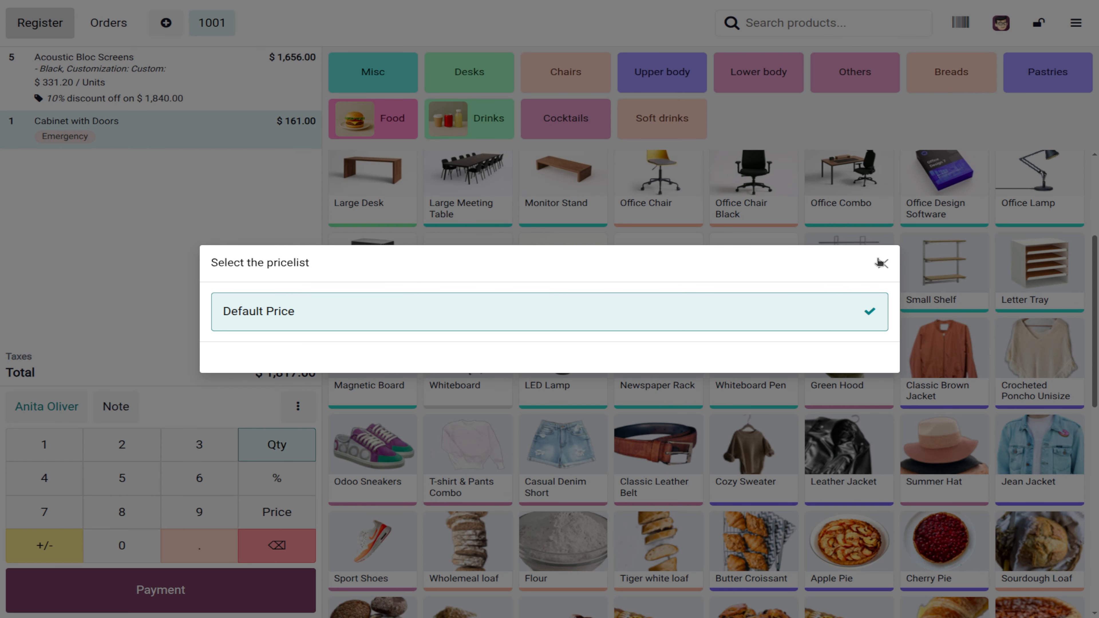
{"action": "left_click", "coordinate": [887, 263]}
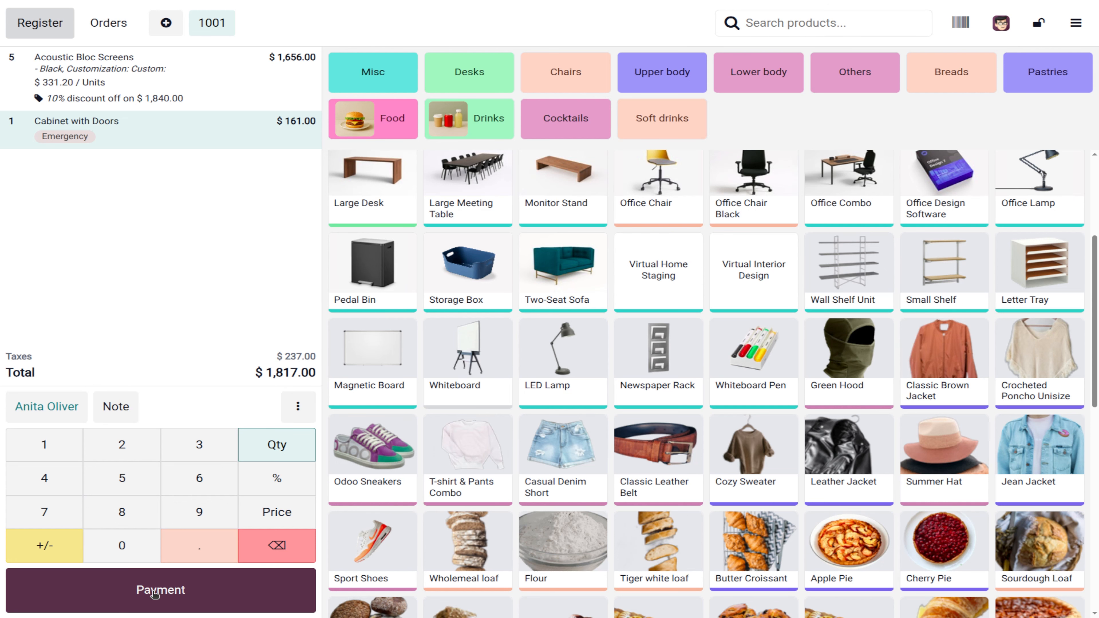
Step: Pay the $1,817.00 order by Card and validate it to show the receipt
{"action": "left_click", "coordinate": [142, 591]}
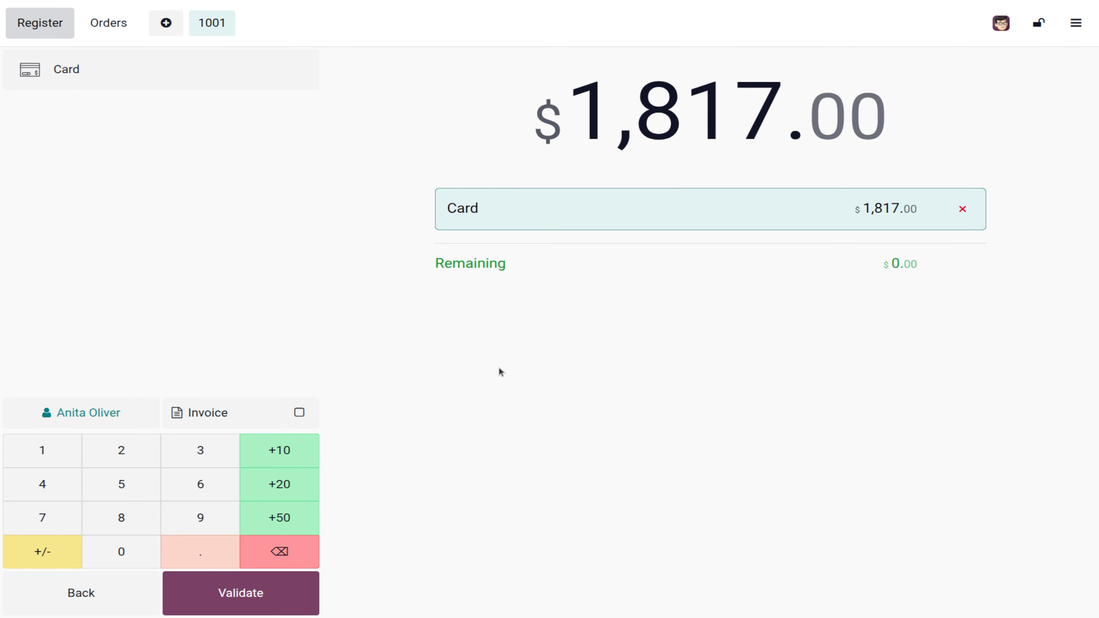
{"action": "left_click", "coordinate": [142, 80]}
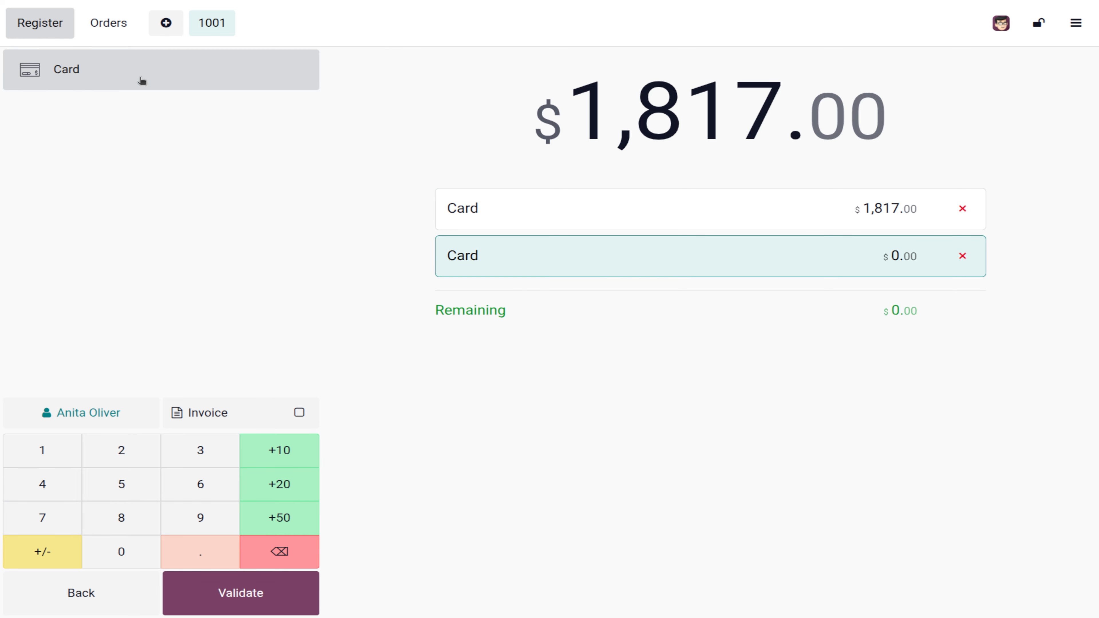
{"action": "left_click", "coordinate": [201, 591]}
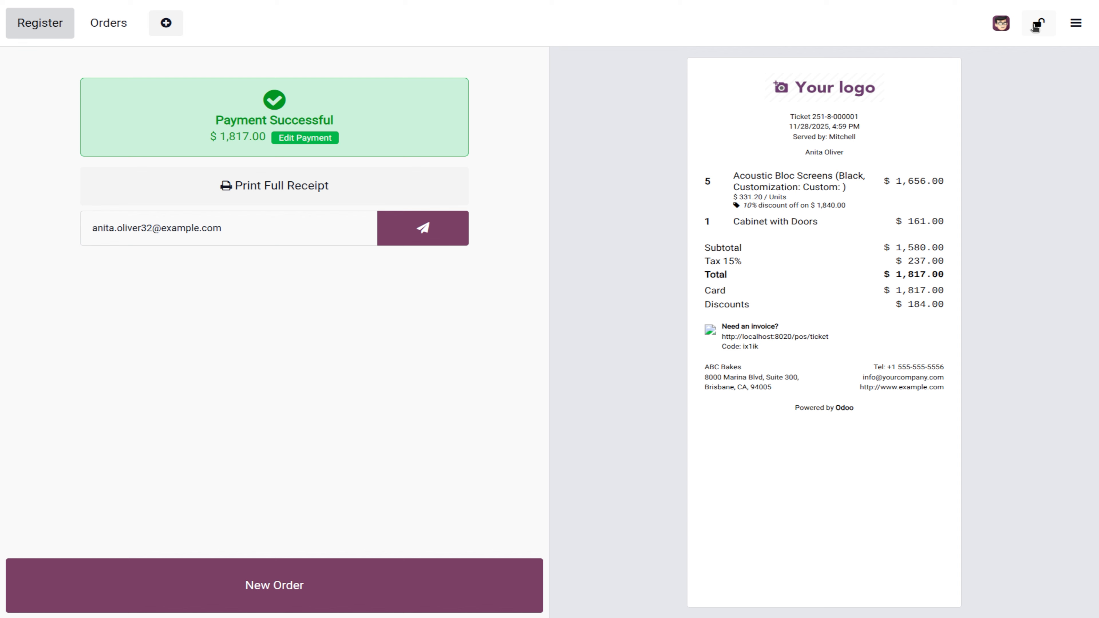
Step: Lock the register and log back in as the chosen cashier, reaching empty order 1002
{"action": "left_click", "coordinate": [1035, 26]}
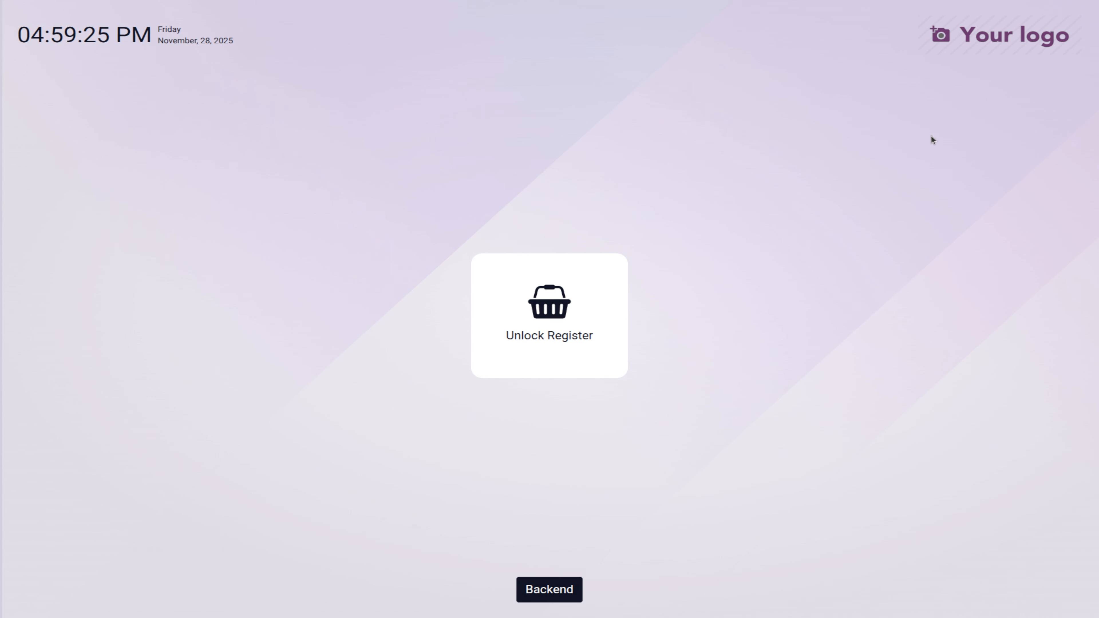
{"action": "left_click", "coordinate": [518, 346]}
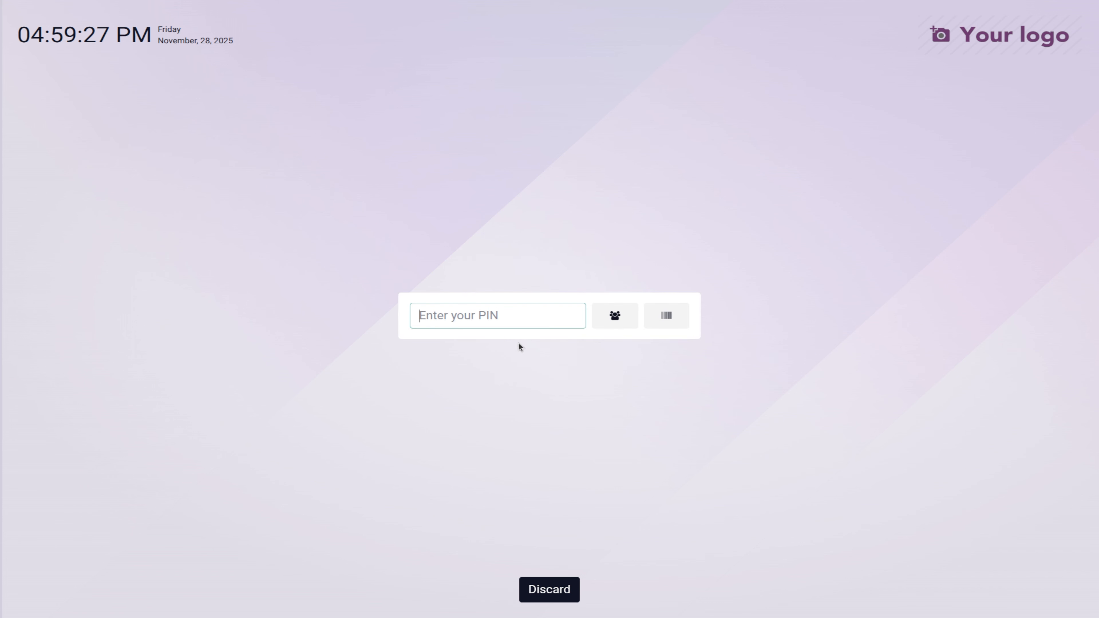
{"action": "left_click", "coordinate": [616, 315]}
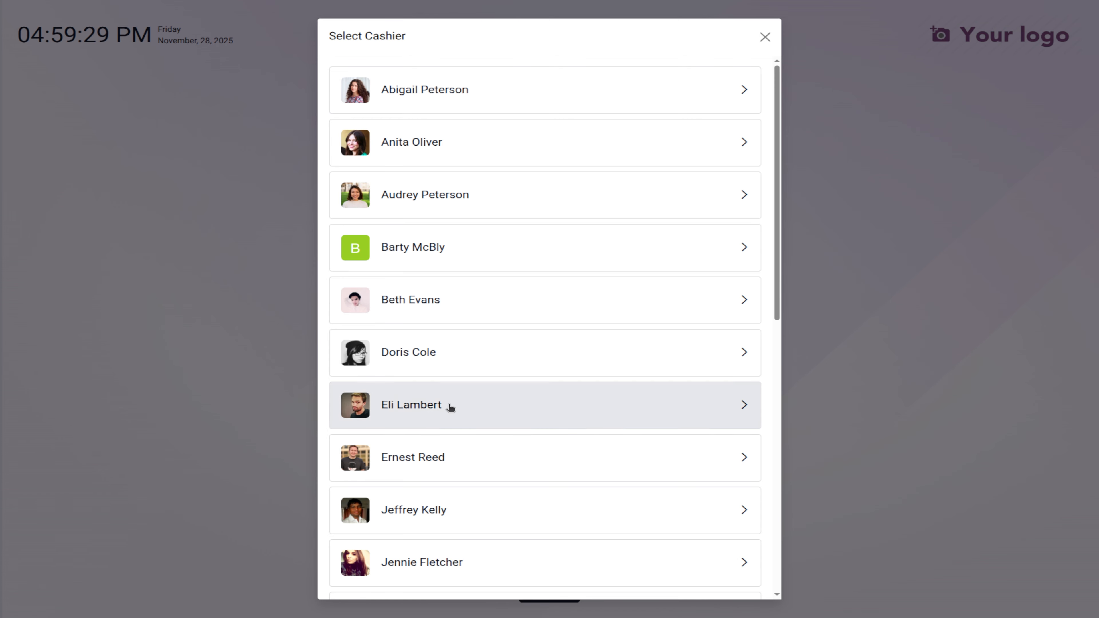
{"action": "scroll", "coordinate": [481, 541], "scroll_direction": "down", "scroll_amount": 5}
{"action": "left_click", "coordinate": [444, 515]}
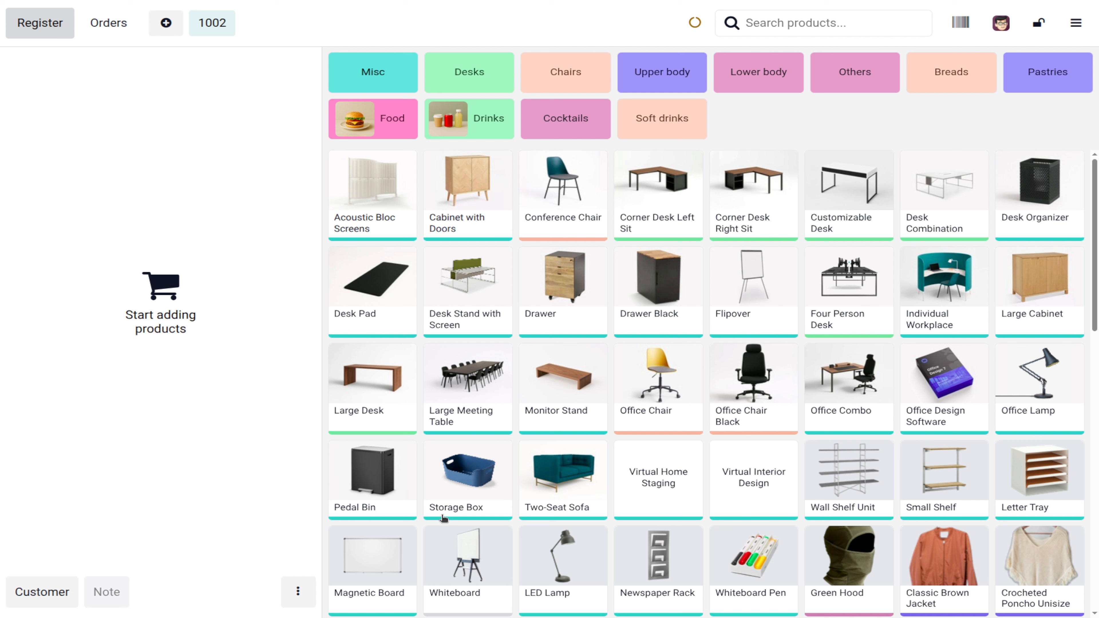
{"action": "left_click", "coordinate": [1076, 23]}
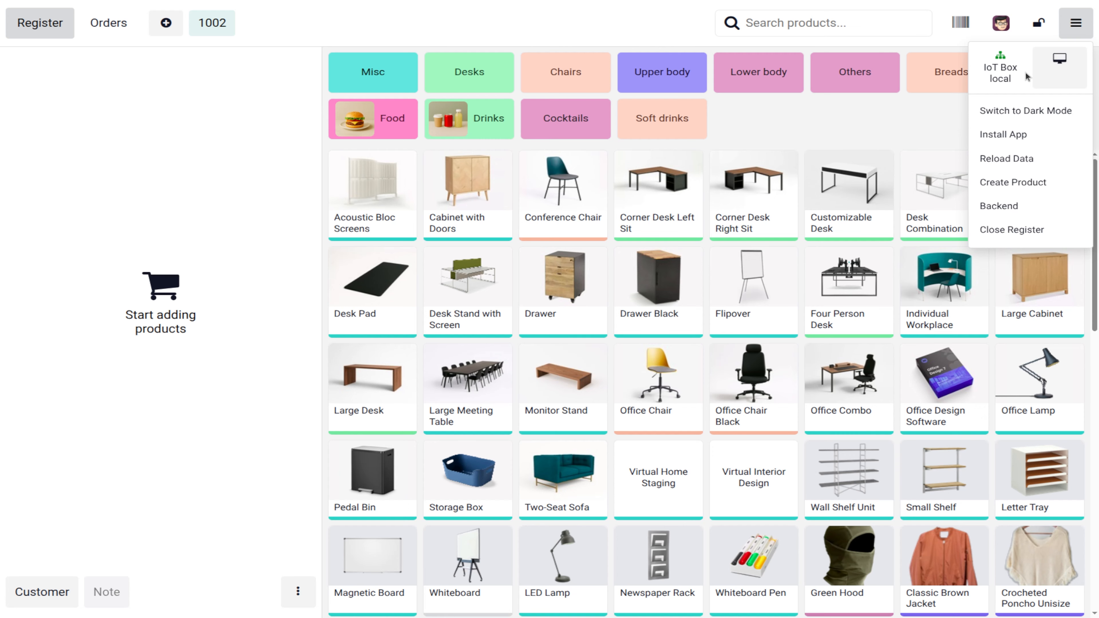
Step: Bring up the register's main menu options, including Create Product and Close Register
{"action": "left_click", "coordinate": [1056, 65]}
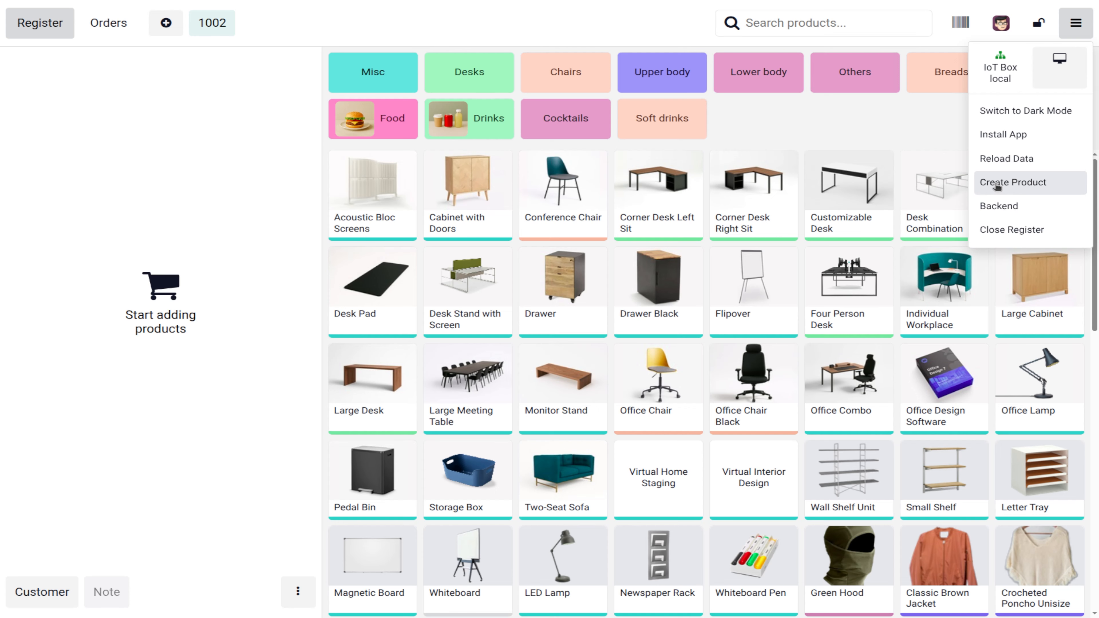
Step: Create a new product named Cap, tracked by quantity, with a 10.00 sales price
{"action": "left_click", "coordinate": [997, 184]}
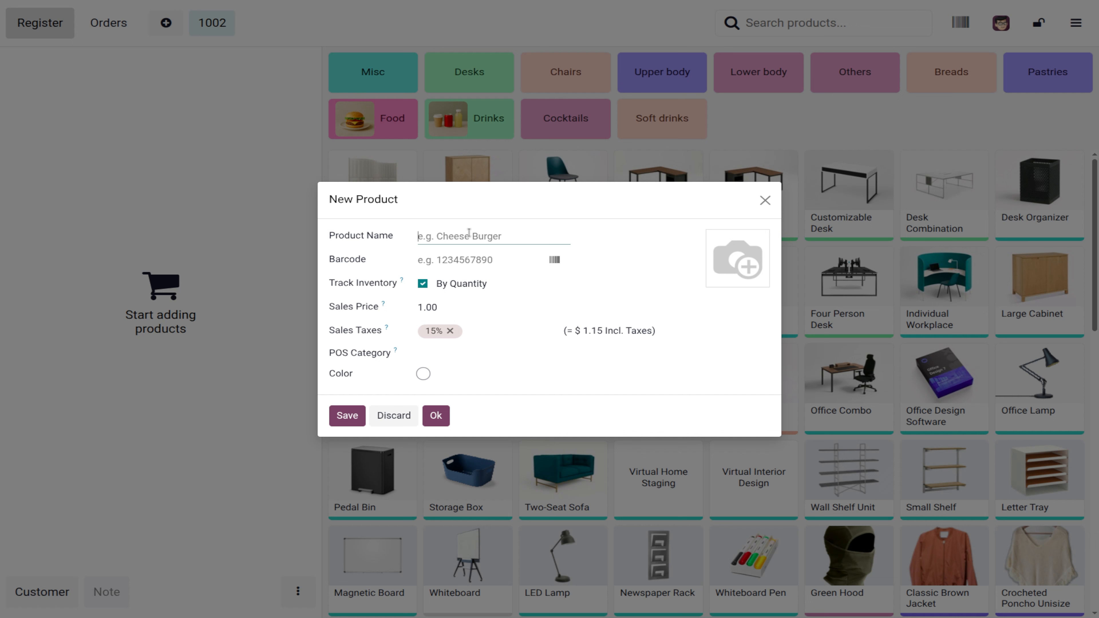
{"action": "type", "text": "Cap"}
{"action": "left_click", "coordinate": [444, 283]}
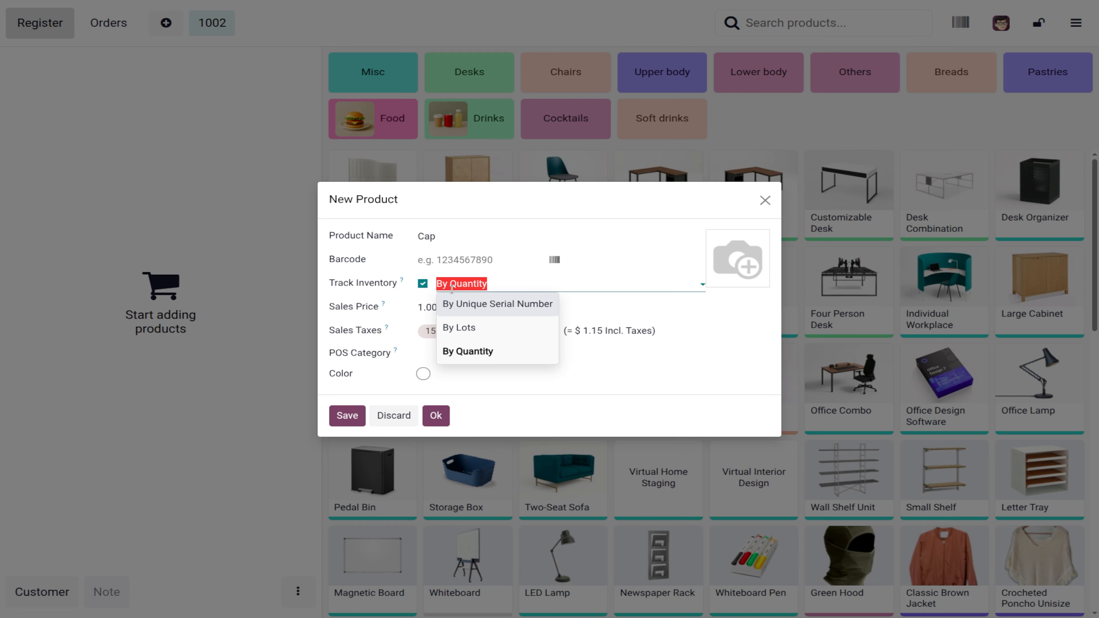
{"action": "left_click", "coordinate": [452, 286]}
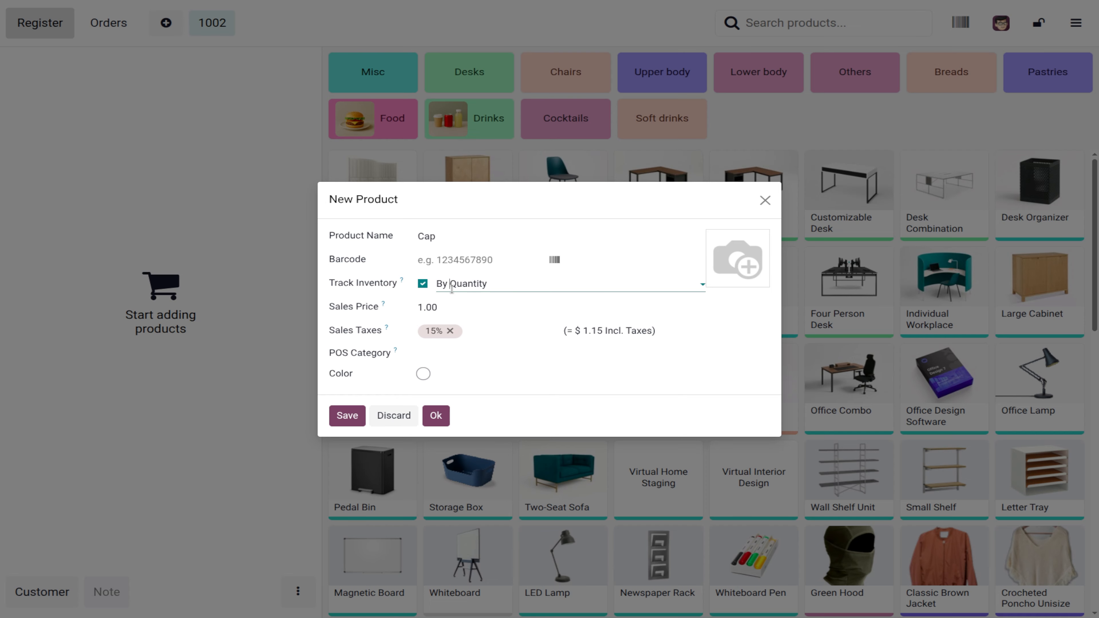
{"action": "left_click", "coordinate": [429, 308]}
{"action": "type", "text": "1"}
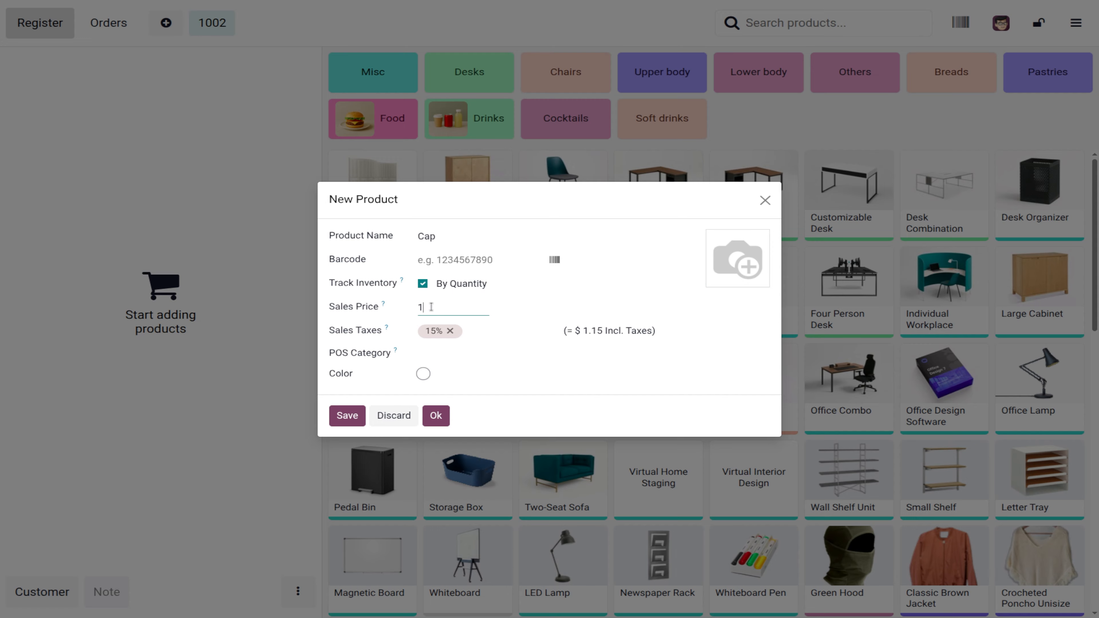
{"action": "type", "text": "0"}
Step: Assign Cap to the Misc POS category and save the product
{"action": "left_click", "coordinate": [445, 356]}
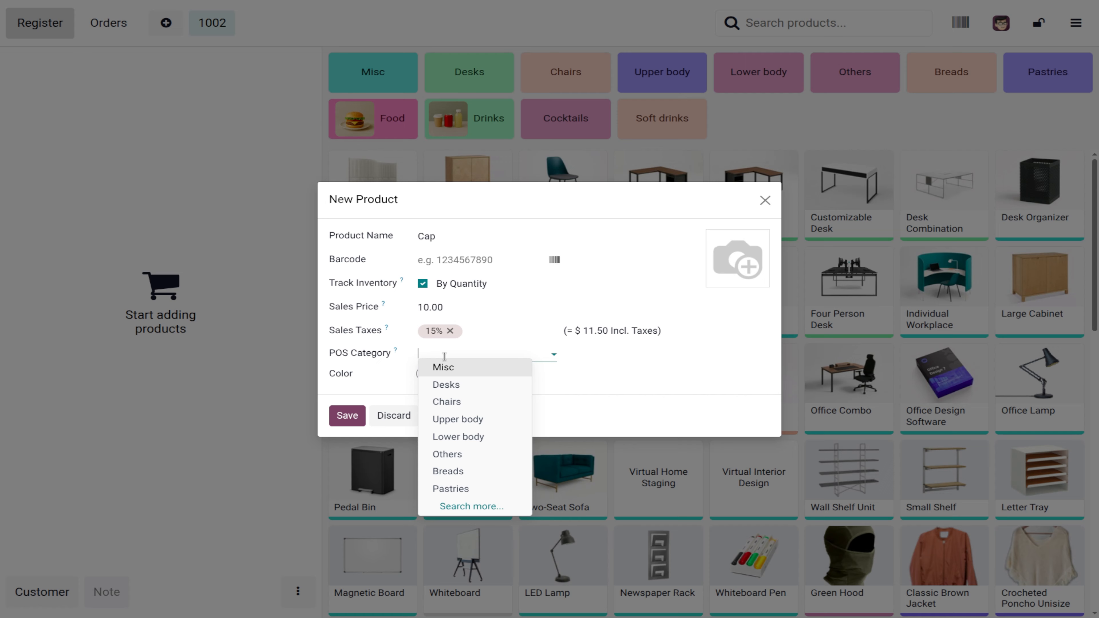
{"action": "left_click", "coordinate": [457, 373]}
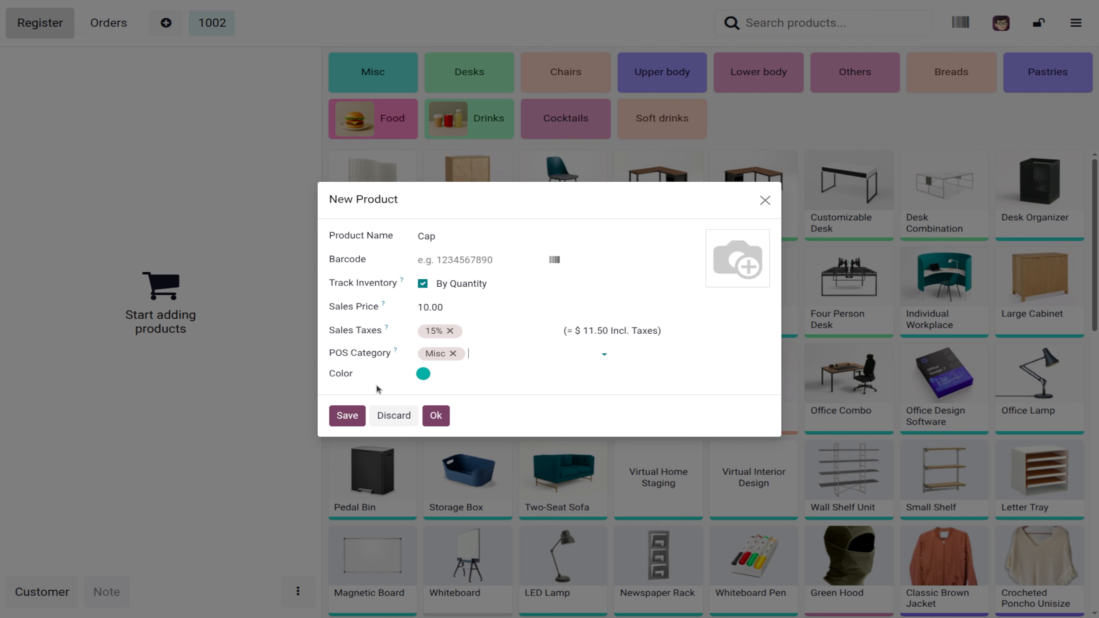
{"action": "left_click", "coordinate": [350, 421]}
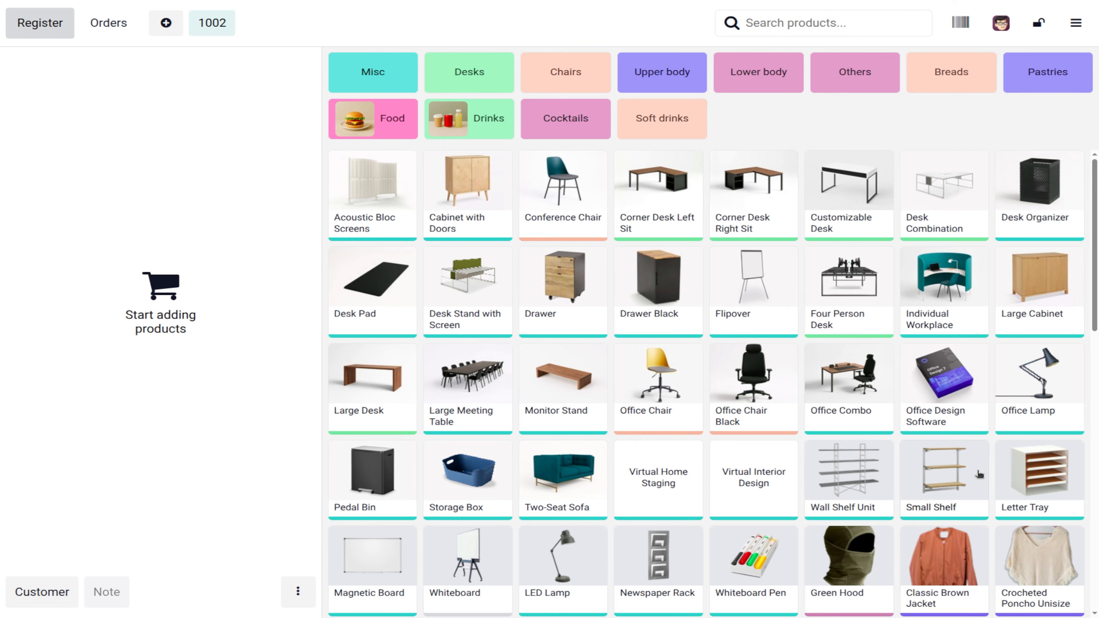
Step: Filter the product grid to the Misc category so the new Cap product appears
{"action": "scroll", "coordinate": [979, 474], "scroll_direction": "down", "scroll_amount": 10}
{"action": "scroll", "coordinate": [909, 305], "scroll_direction": "down", "scroll_amount": 5}
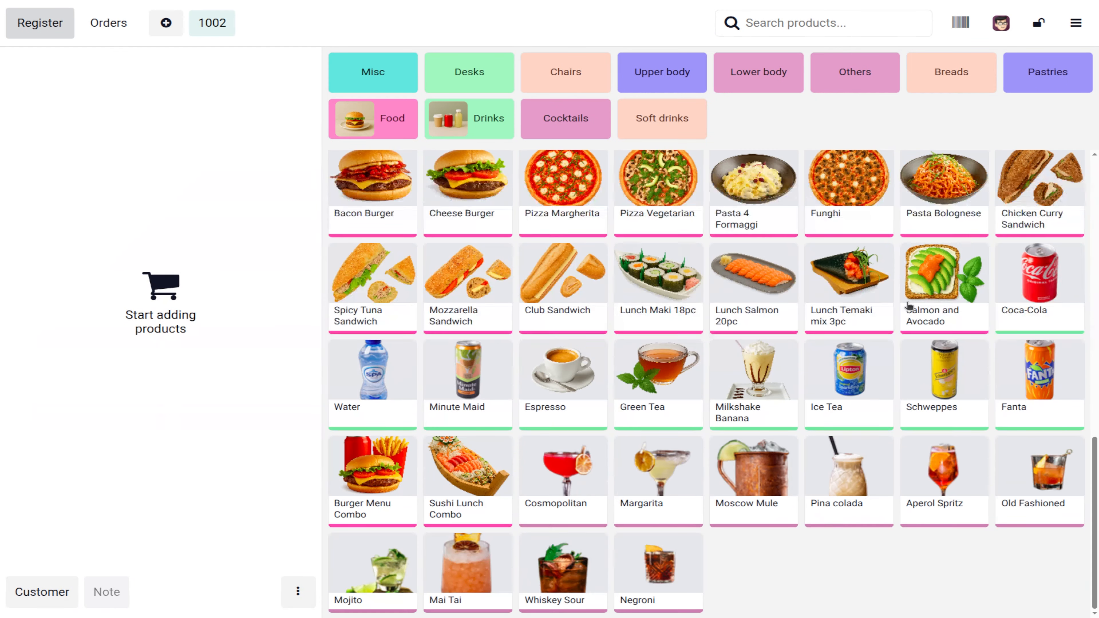
{"action": "scroll", "coordinate": [908, 305], "scroll_direction": "up", "scroll_amount": 15}
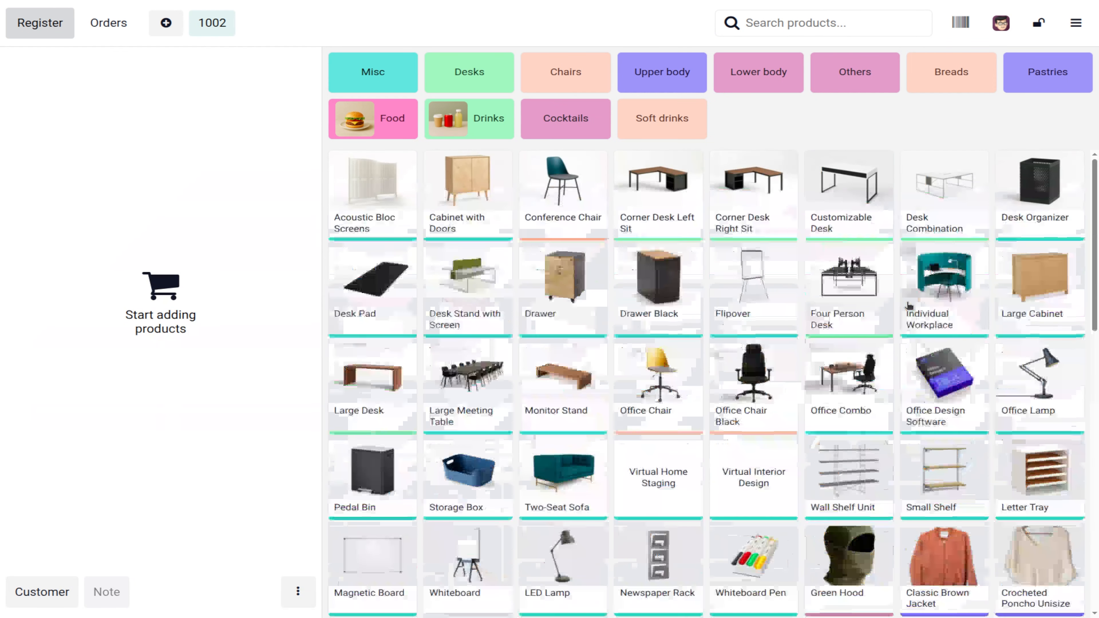
{"action": "left_click", "coordinate": [378, 71]}
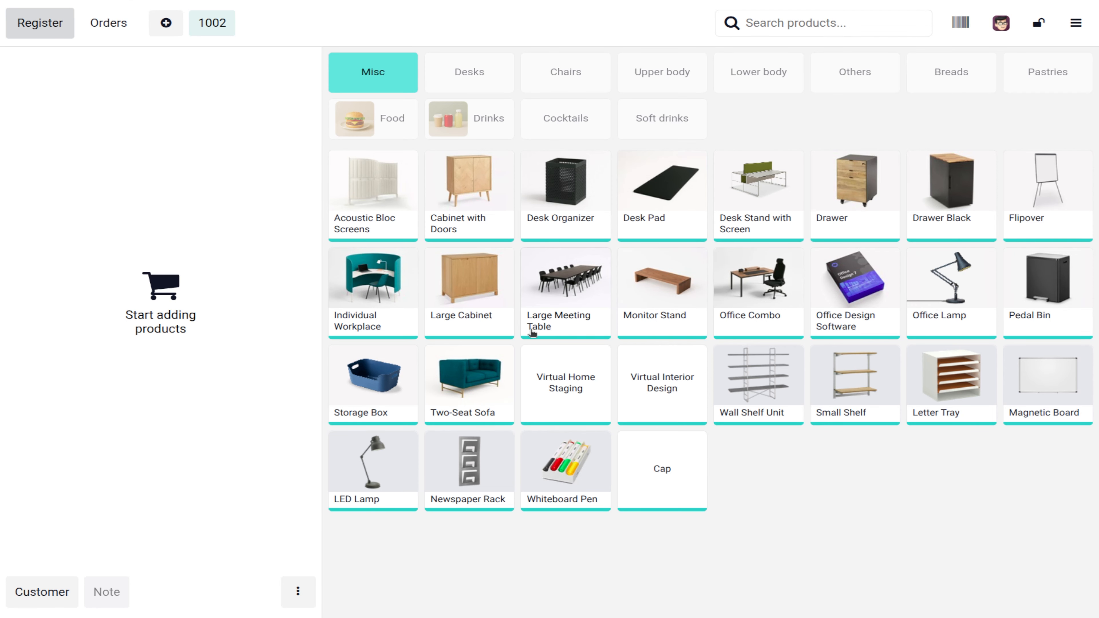
{"action": "left_click", "coordinate": [1070, 31]}
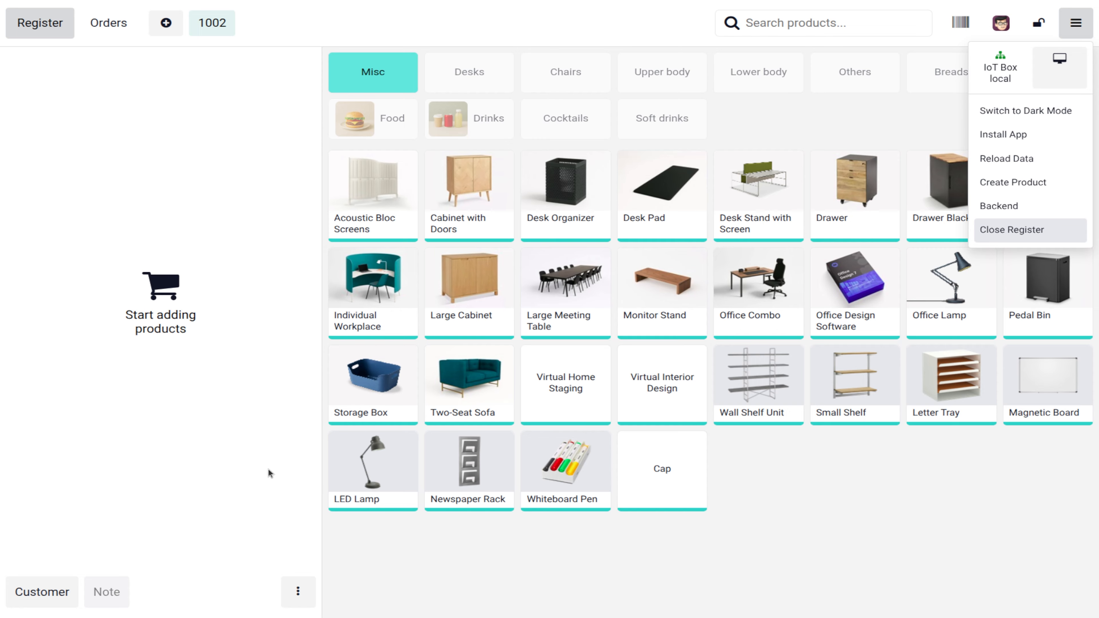
Step: Close the register with its $1,817.00 card total and pick the administrator as cashier
{"action": "left_click", "coordinate": [774, 525]}
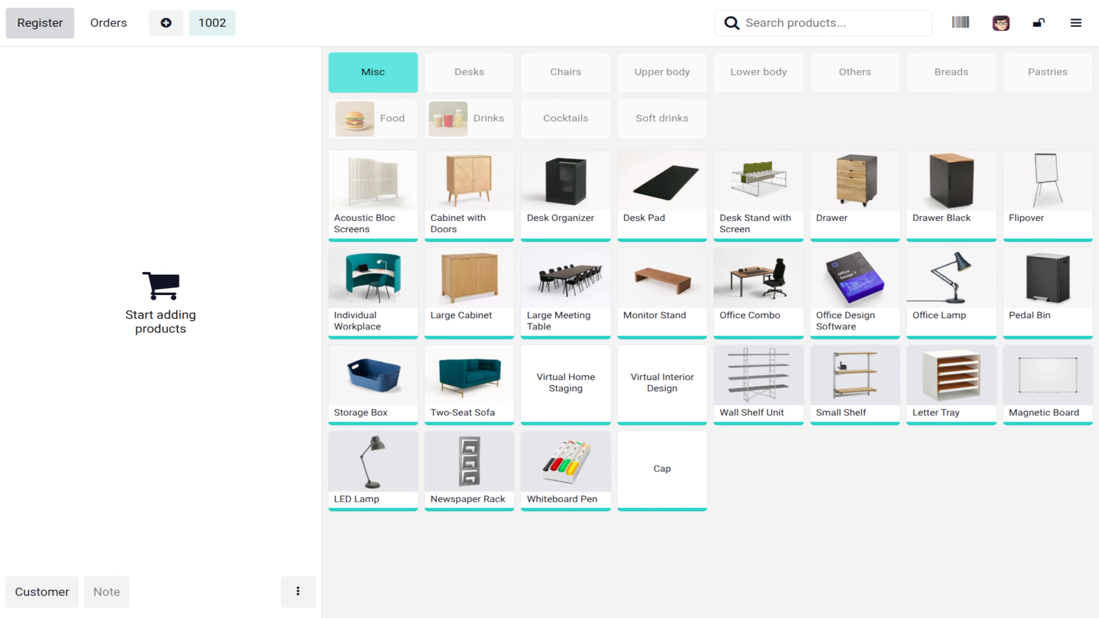
{"action": "left_click", "coordinate": [1076, 24]}
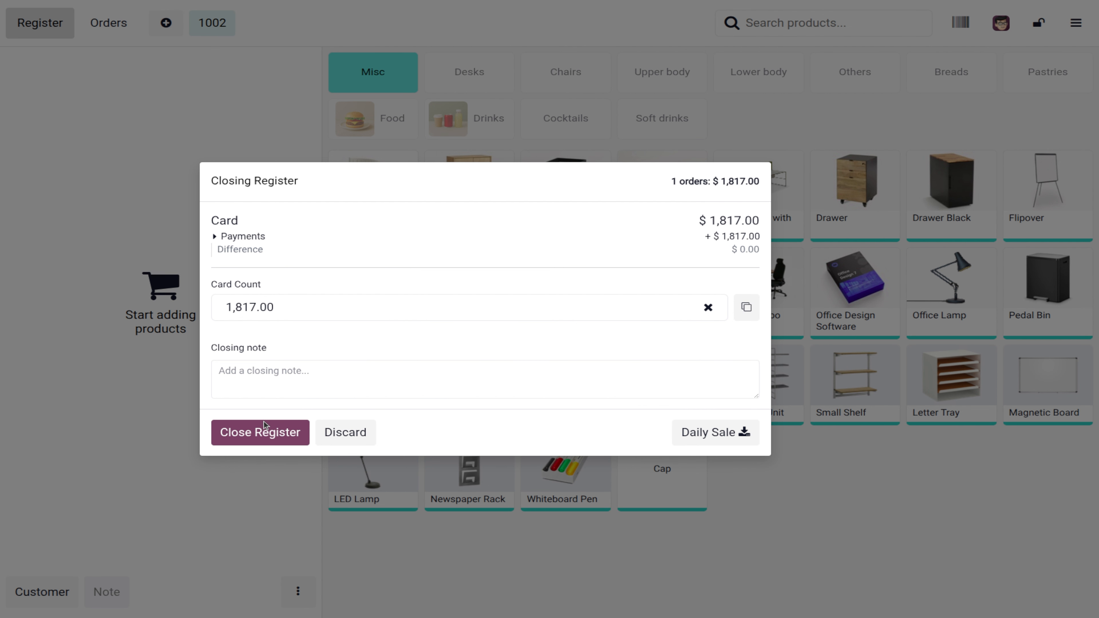
{"action": "left_click", "coordinate": [264, 434]}
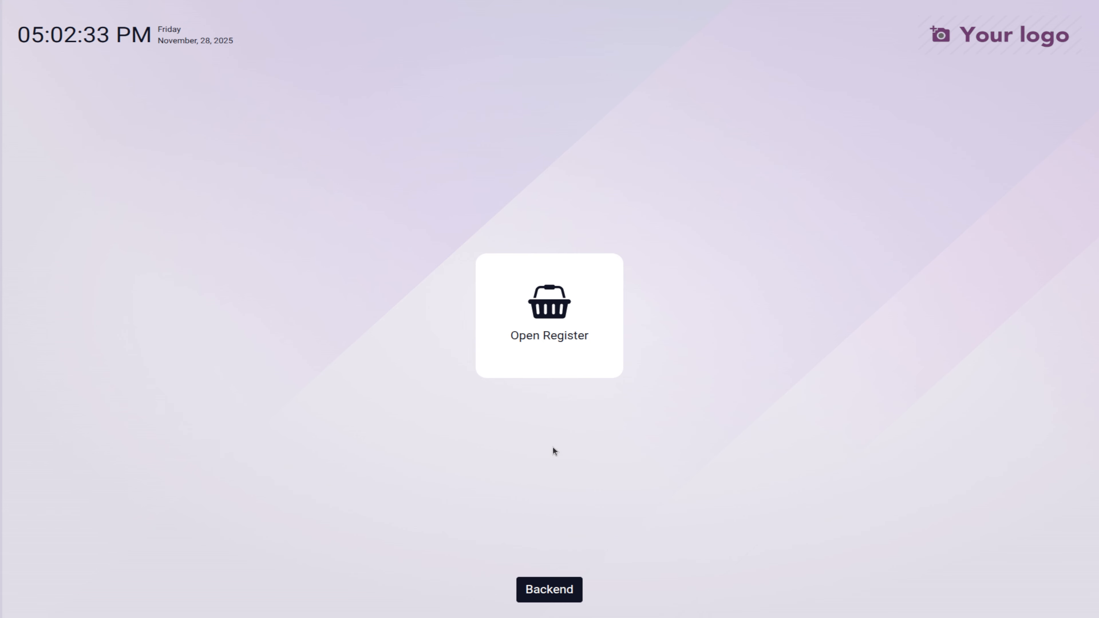
{"action": "left_click", "coordinate": [549, 588]}
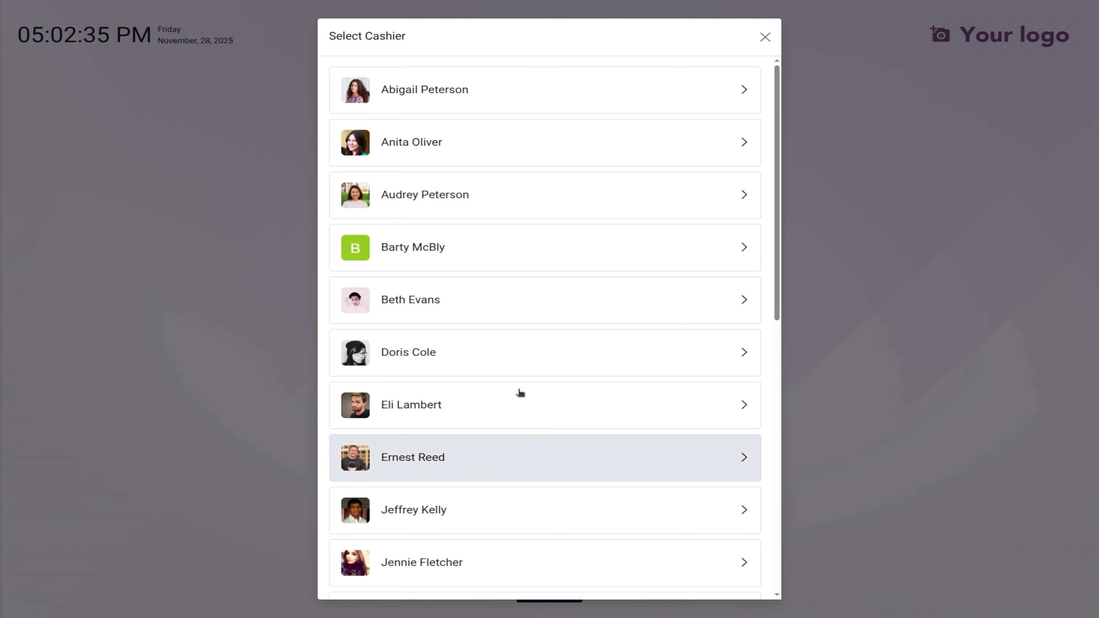
{"action": "scroll", "coordinate": [530, 403], "scroll_direction": "down", "scroll_amount": 5}
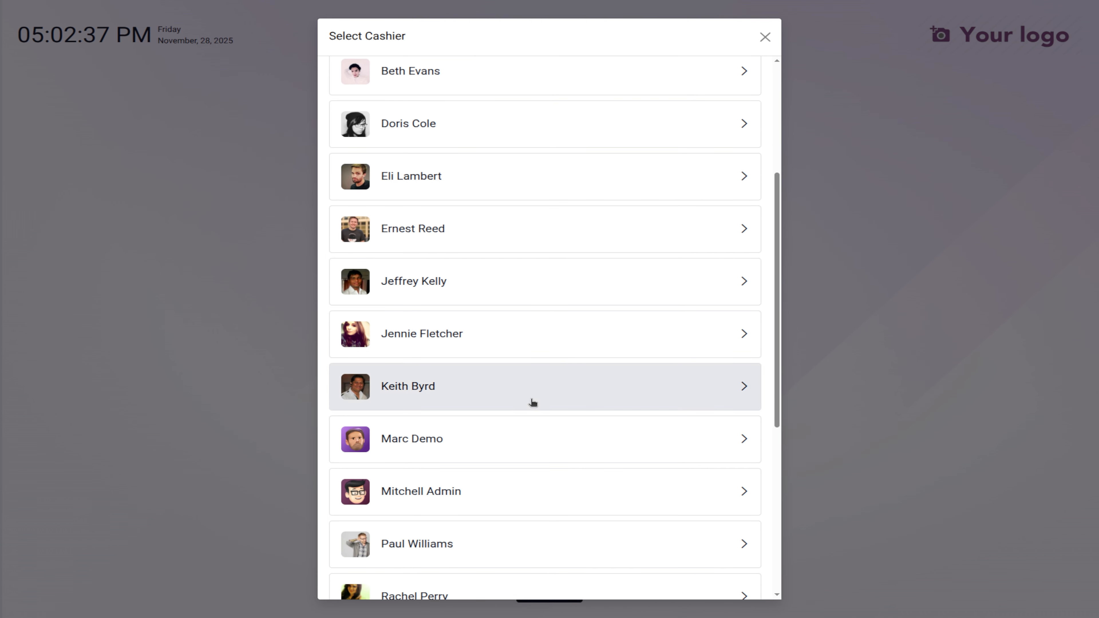
{"action": "left_click", "coordinate": [410, 509]}
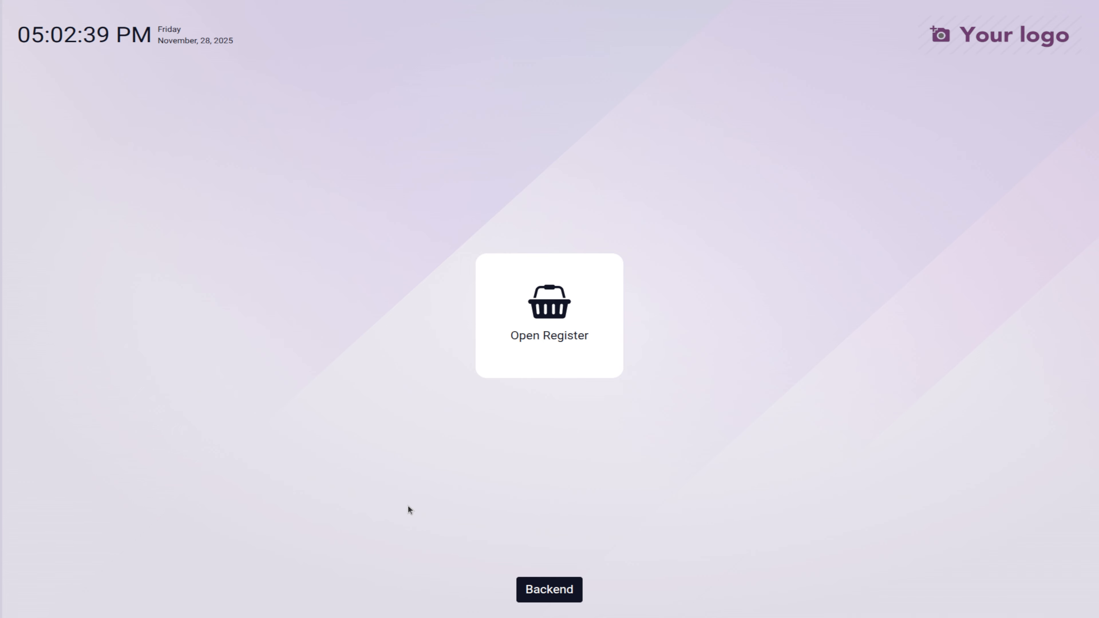
Step: Go to the backend dashboard listing all eight shops
{"action": "left_click", "coordinate": [548, 590]}
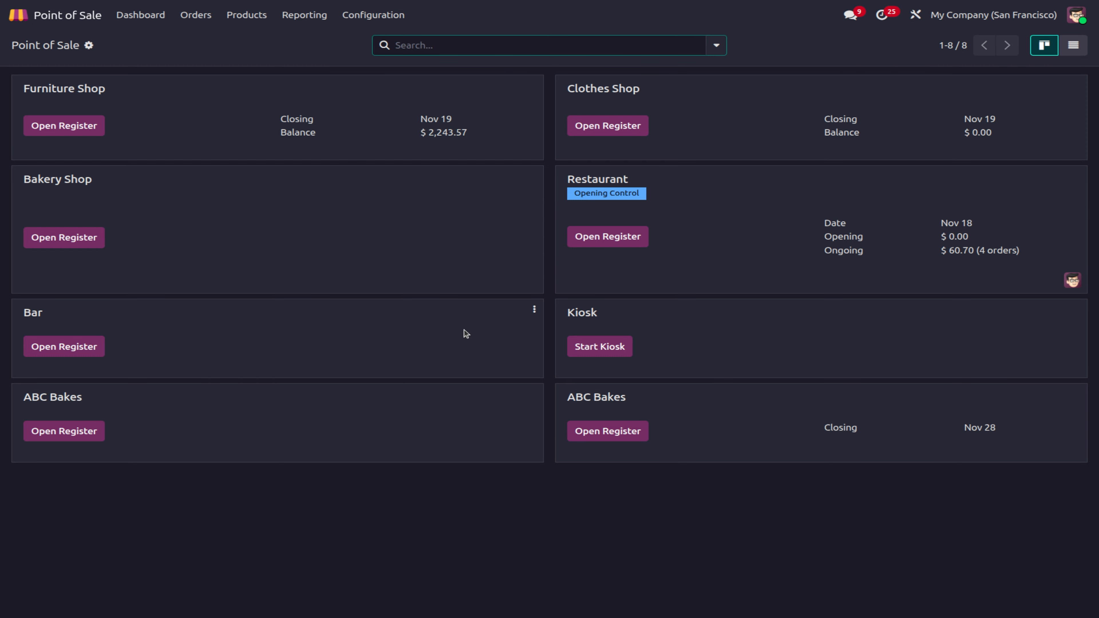
{"action": "left_click", "coordinate": [370, 17]}
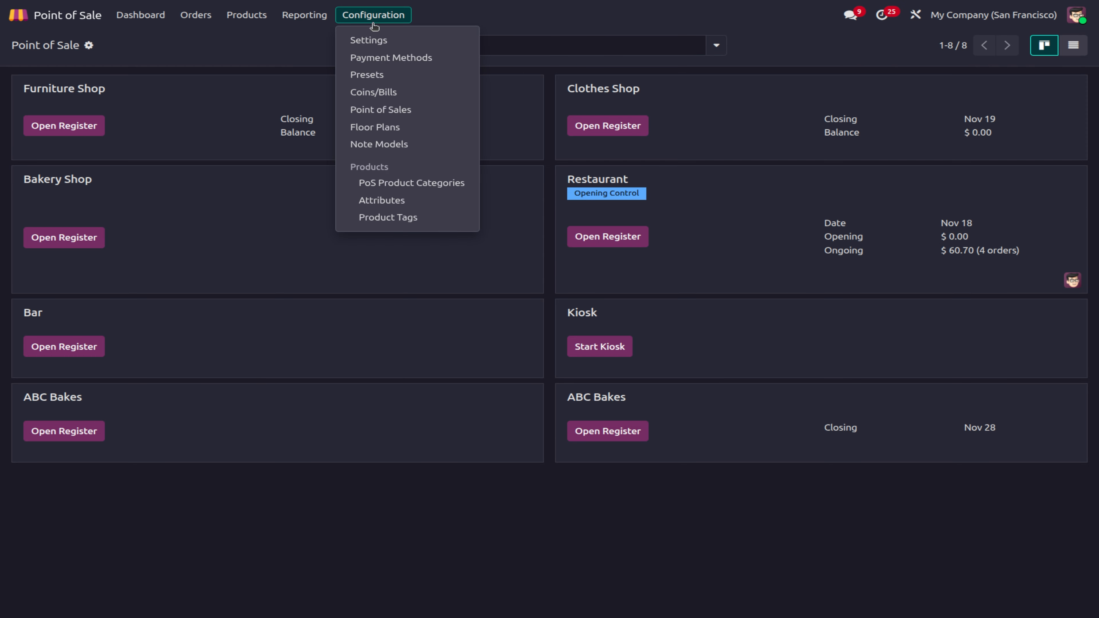
Step: In Settings, enable Take out / Delivery / Members and inspect the Available and Default presets
{"action": "left_click", "coordinate": [374, 43]}
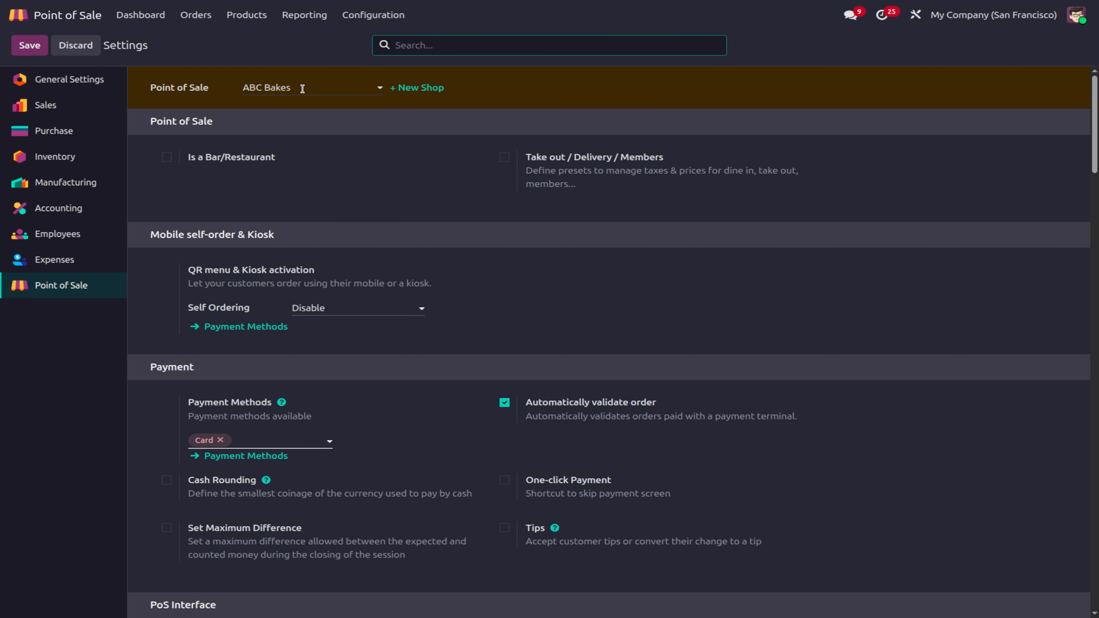
{"action": "scroll", "coordinate": [631, 352], "scroll_direction": "down", "scroll_amount": 3}
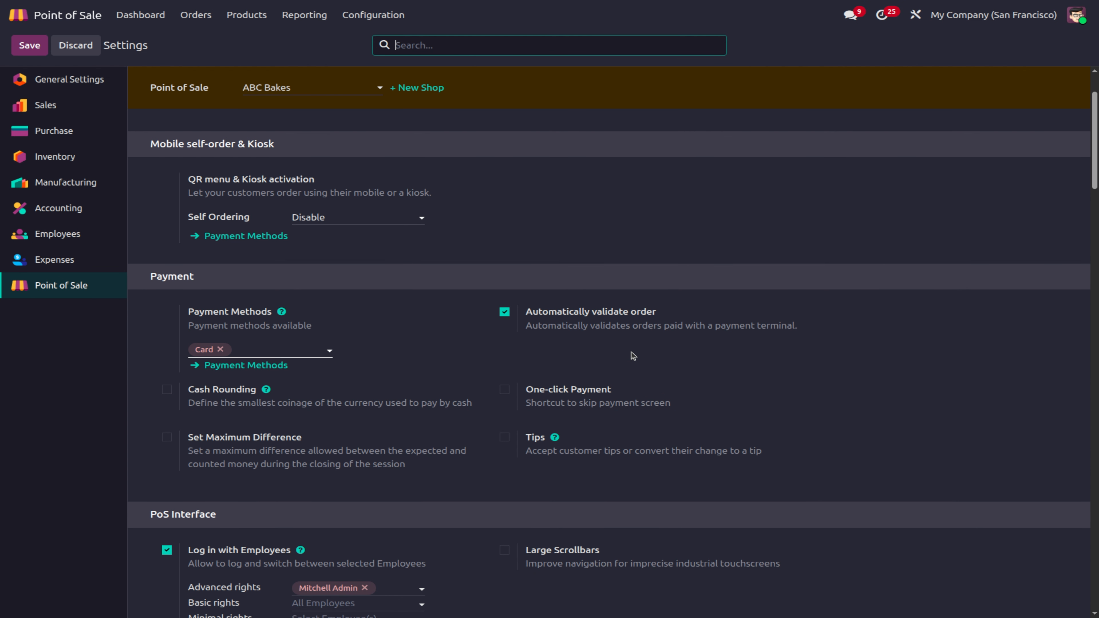
{"action": "scroll", "coordinate": [453, 345], "scroll_direction": "up", "scroll_amount": 3}
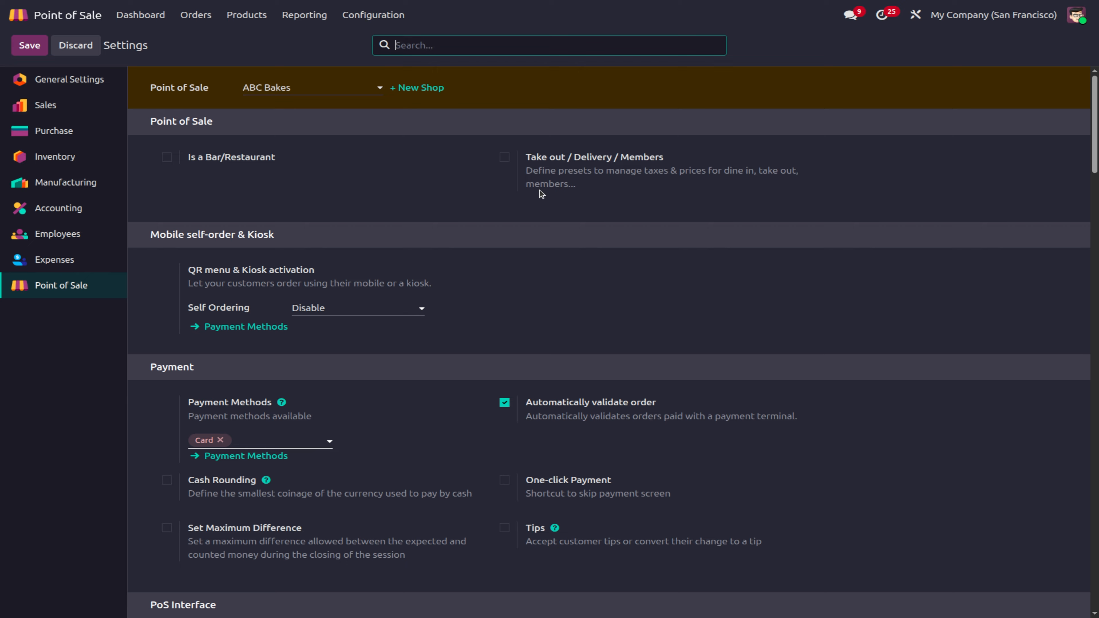
{"action": "left_click", "coordinate": [504, 157]}
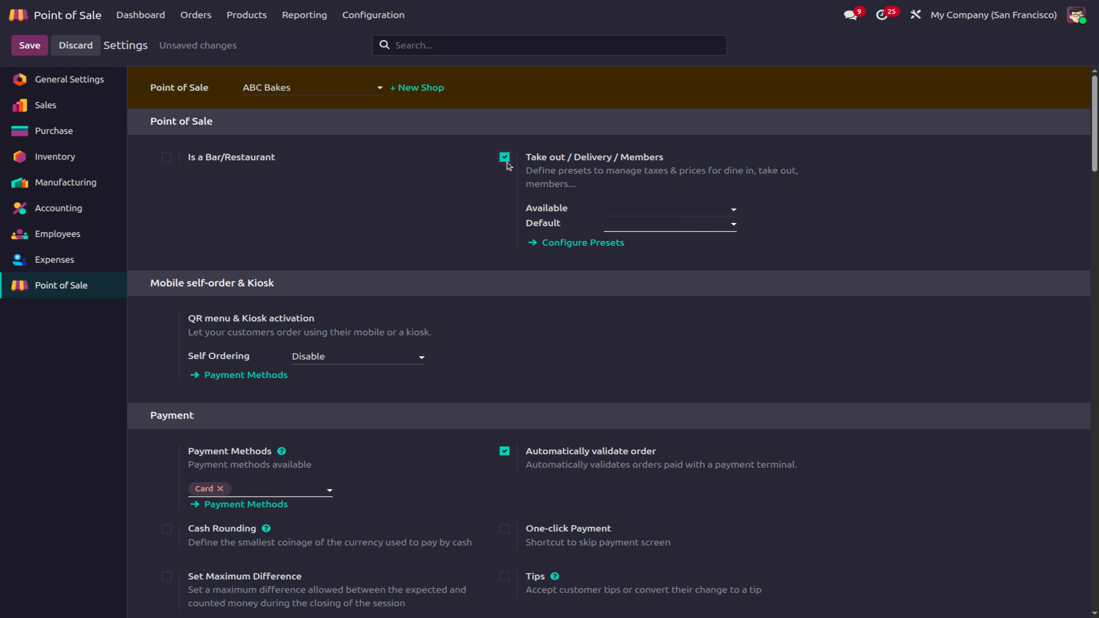
{"action": "left_click", "coordinate": [650, 207]}
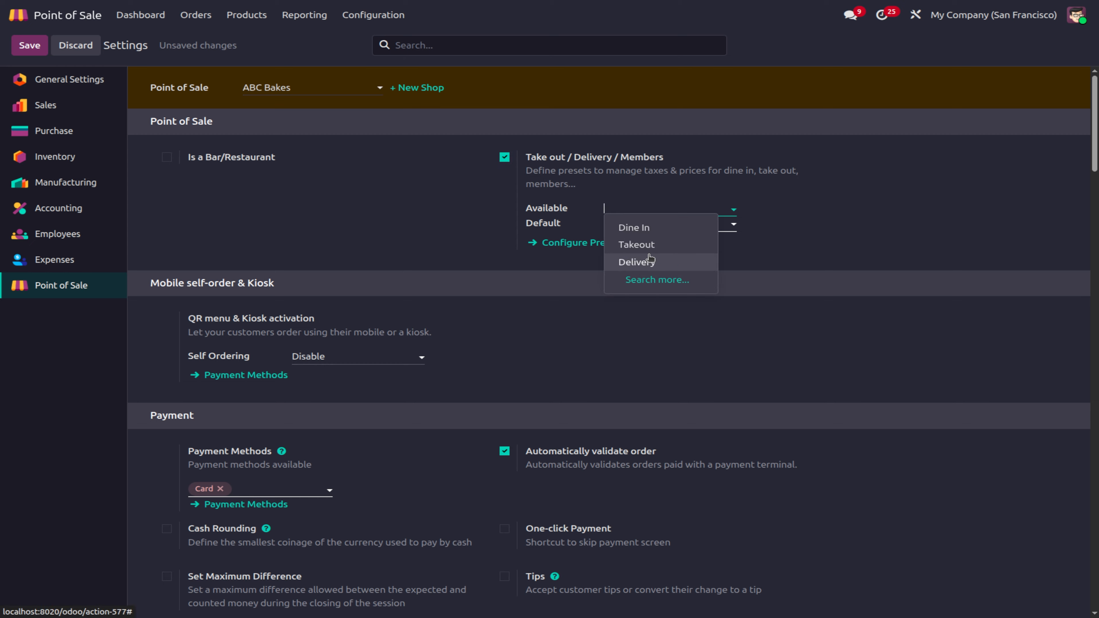
{"action": "left_click", "coordinate": [757, 248]}
{"action": "left_click", "coordinate": [639, 219]}
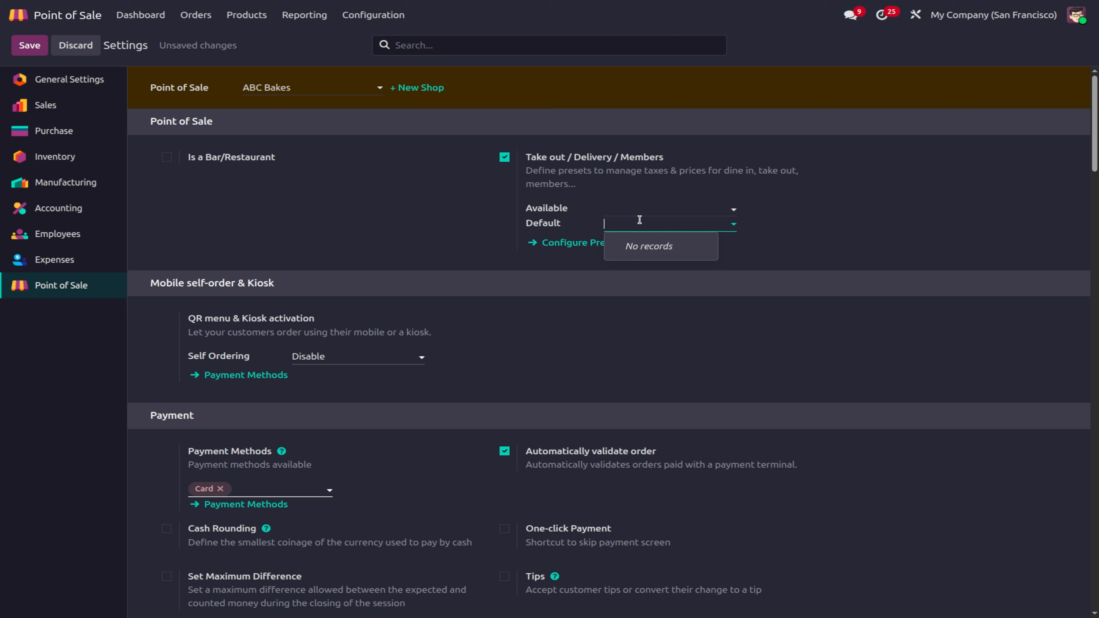
{"action": "left_click", "coordinate": [380, 27]}
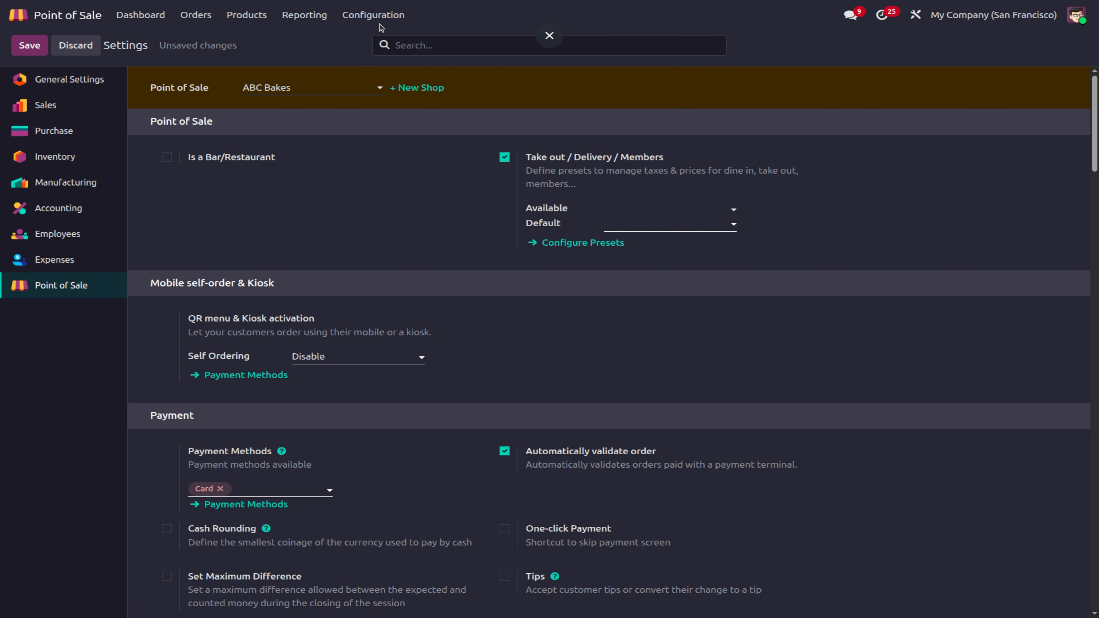
Step: Discard the unsaved settings change and open the Presets list (Dine In, Takeout, Delivery)
{"action": "left_click", "coordinate": [372, 14]}
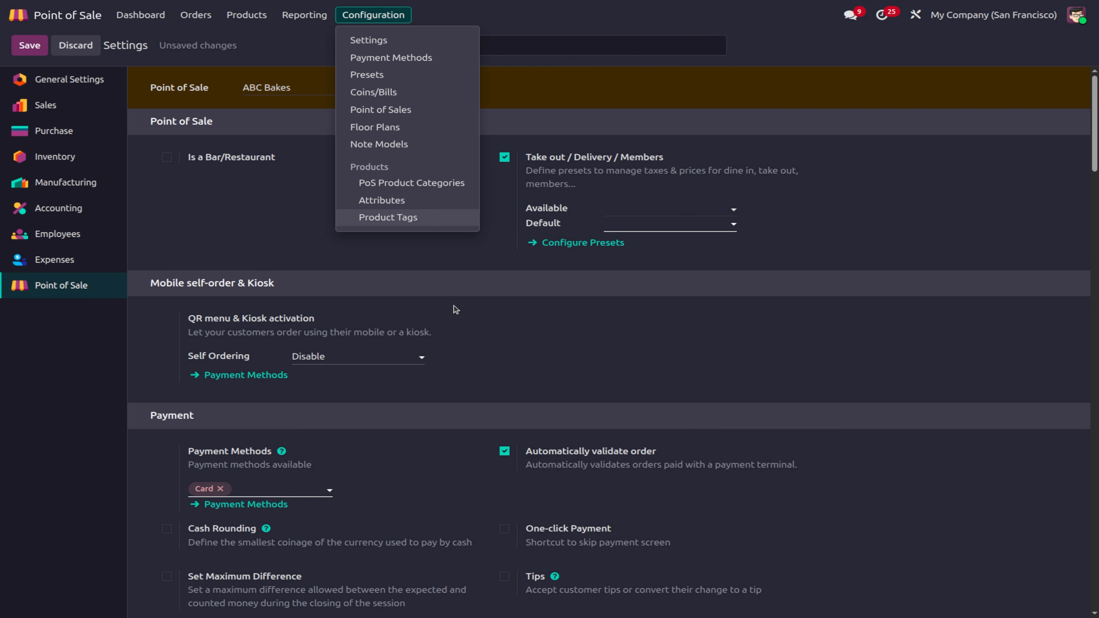
{"action": "left_click", "coordinate": [374, 74]}
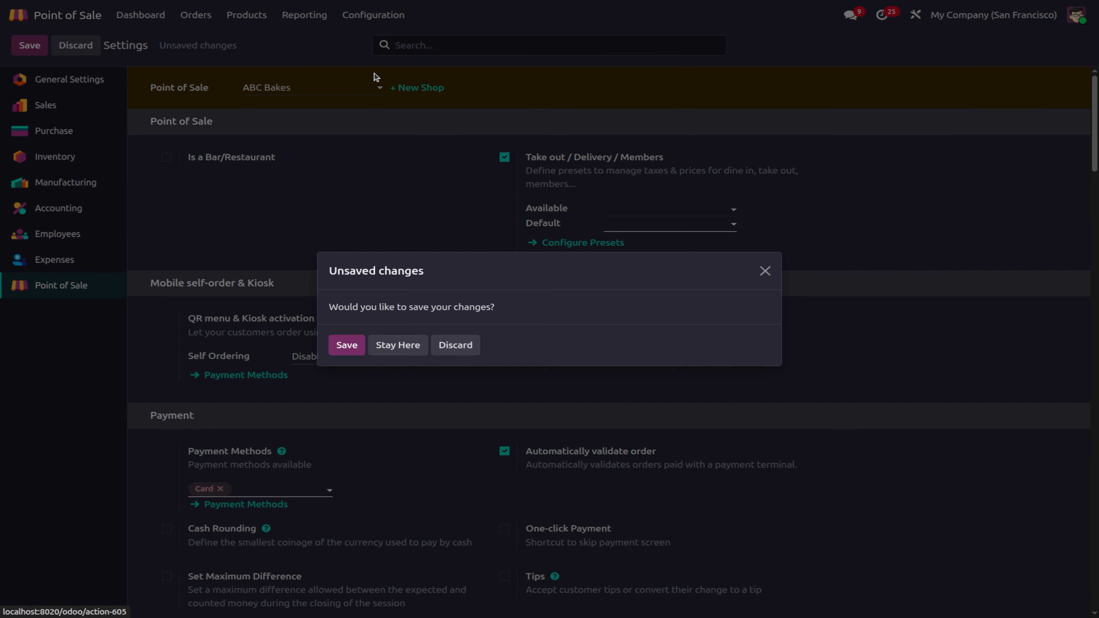
{"action": "left_click", "coordinate": [351, 345]}
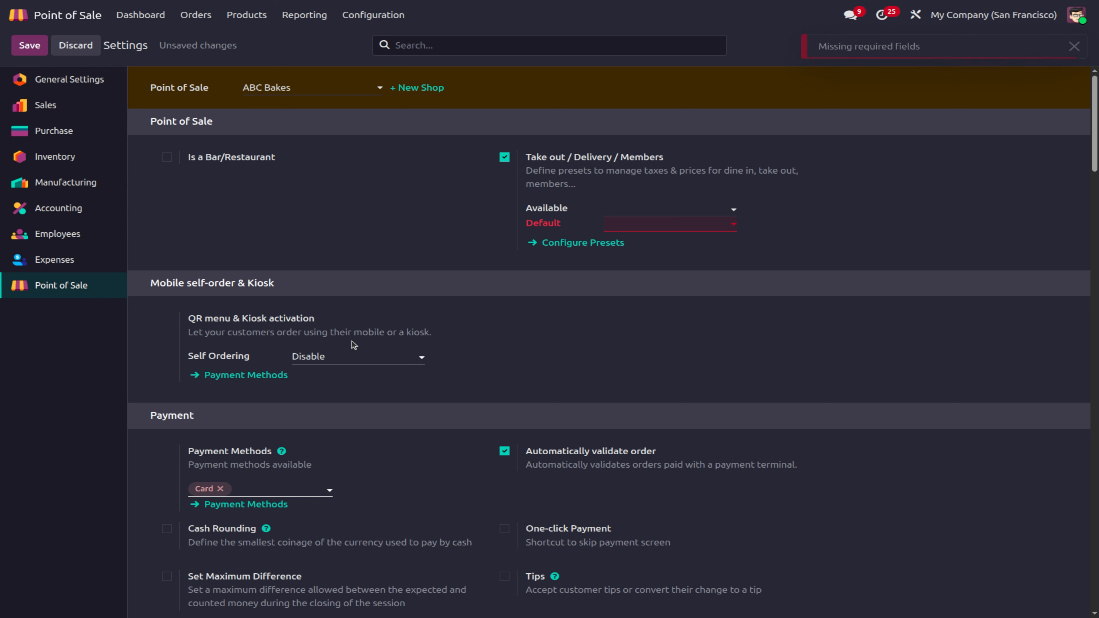
{"action": "left_click", "coordinate": [76, 45]}
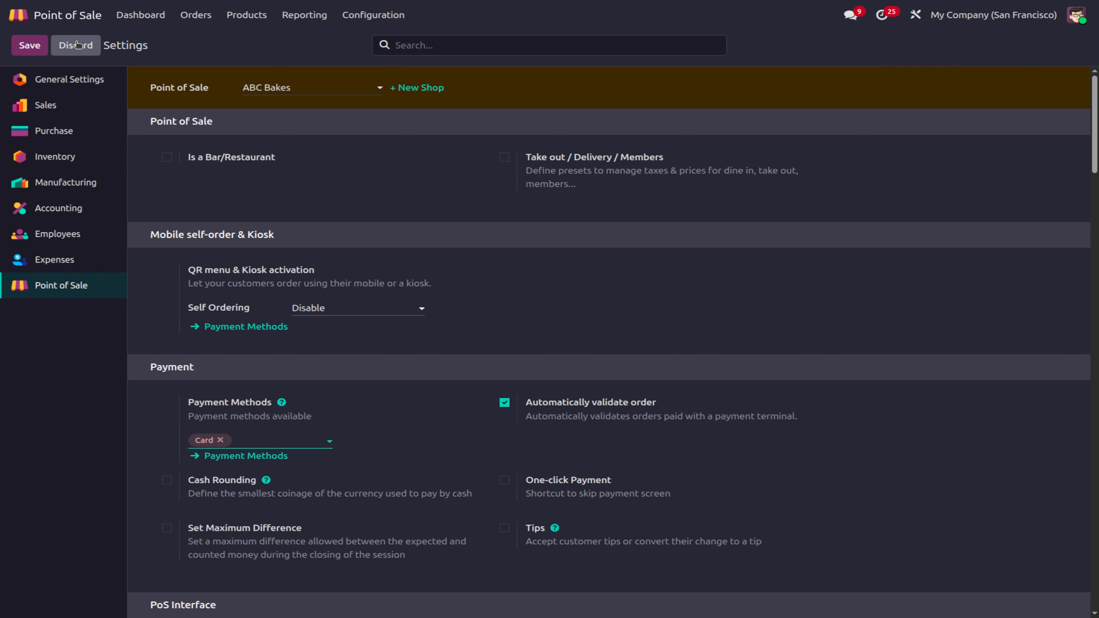
{"action": "left_click", "coordinate": [373, 18]}
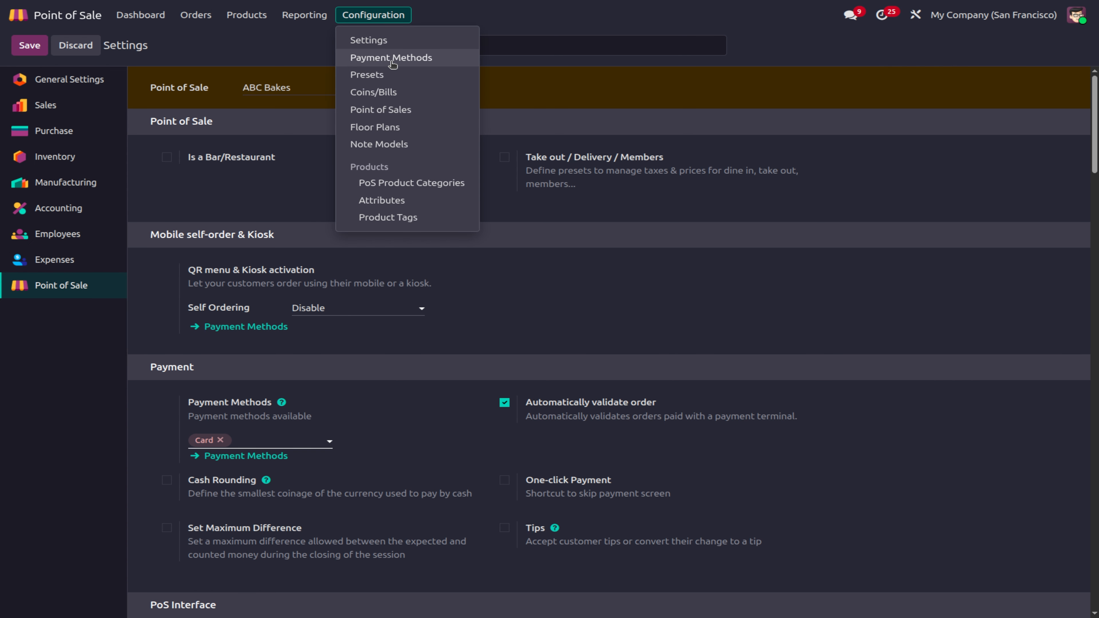
{"action": "left_click", "coordinate": [374, 75]}
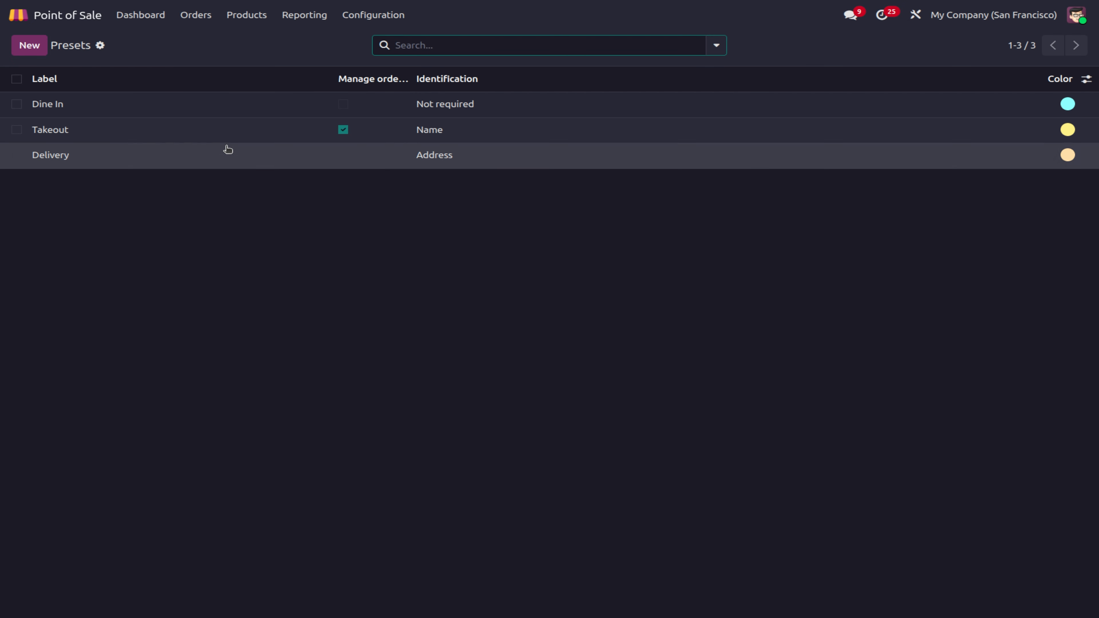
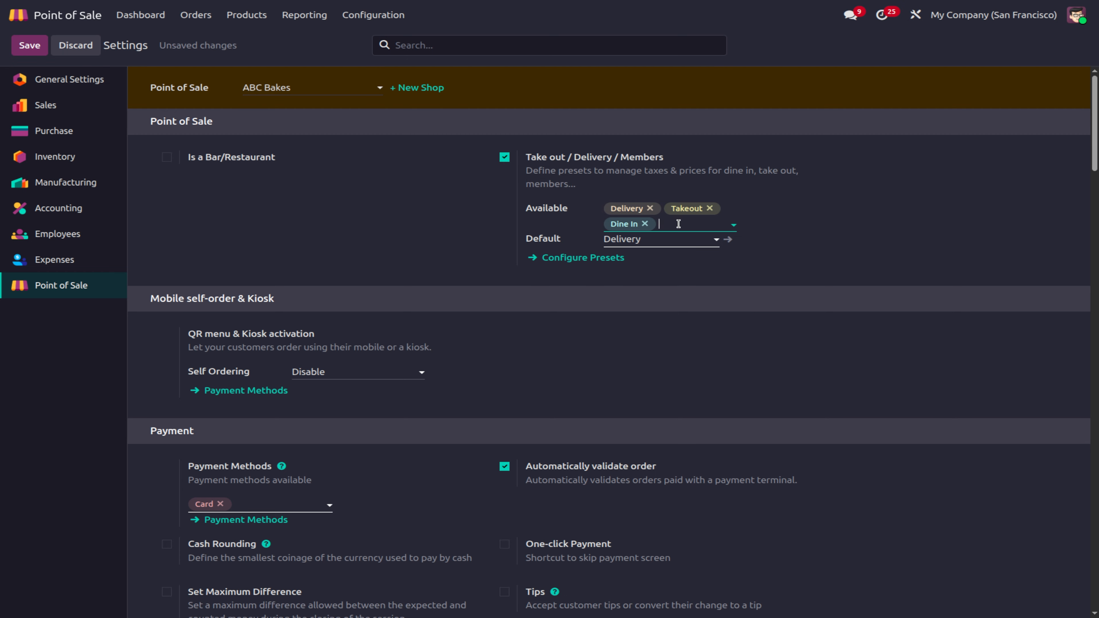
Step: Open the Available presets list in the ABC Bakes settings
{"action": "left_click", "coordinate": [678, 224]}
Step: Add Home delivery to the available presets and save the settings
{"action": "left_click", "coordinate": [694, 298]}
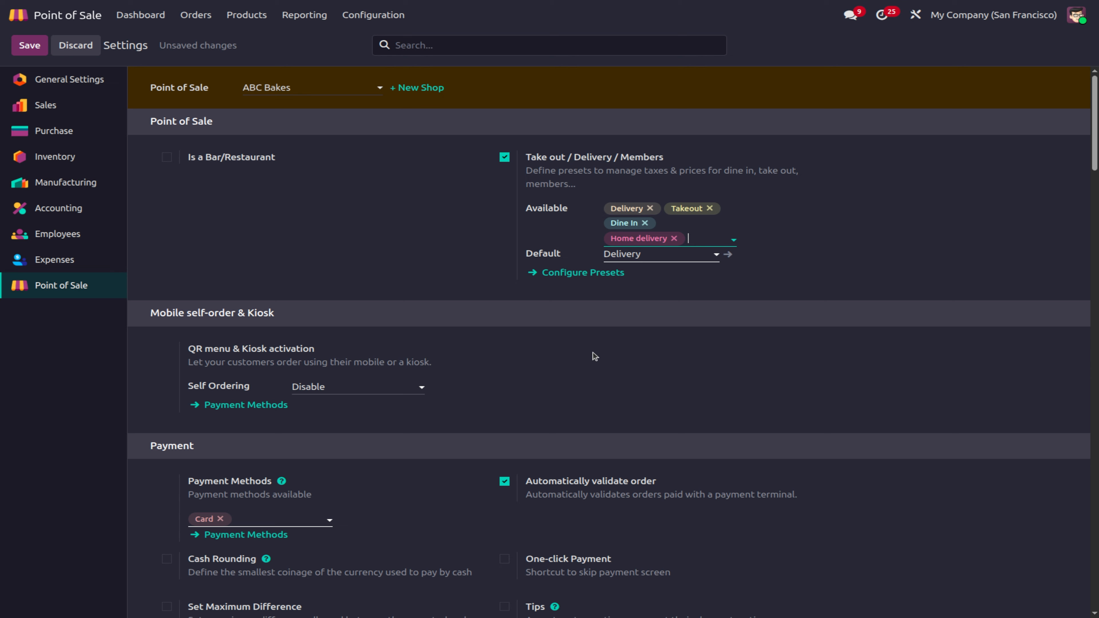
{"action": "scroll", "coordinate": [547, 287], "scroll_direction": "down", "scroll_amount": 1}
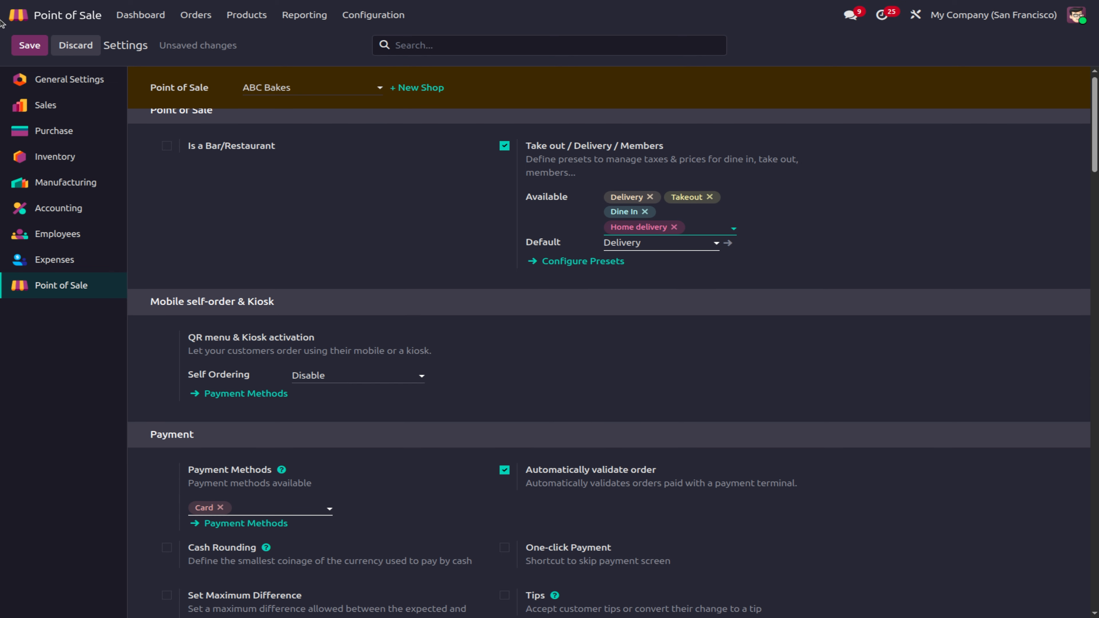
{"action": "left_click", "coordinate": [28, 51]}
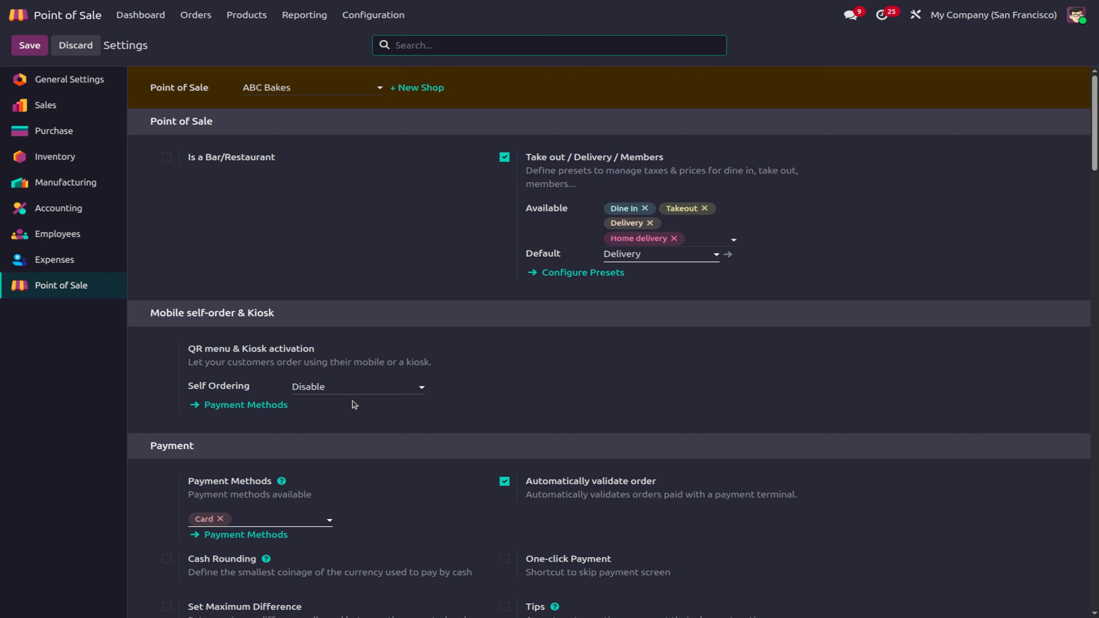
{"action": "left_click", "coordinate": [143, 16]}
Step: Open the ABC Bakes register as the admin cashier, skipping the opening note and customer list
{"action": "left_click", "coordinate": [617, 441]}
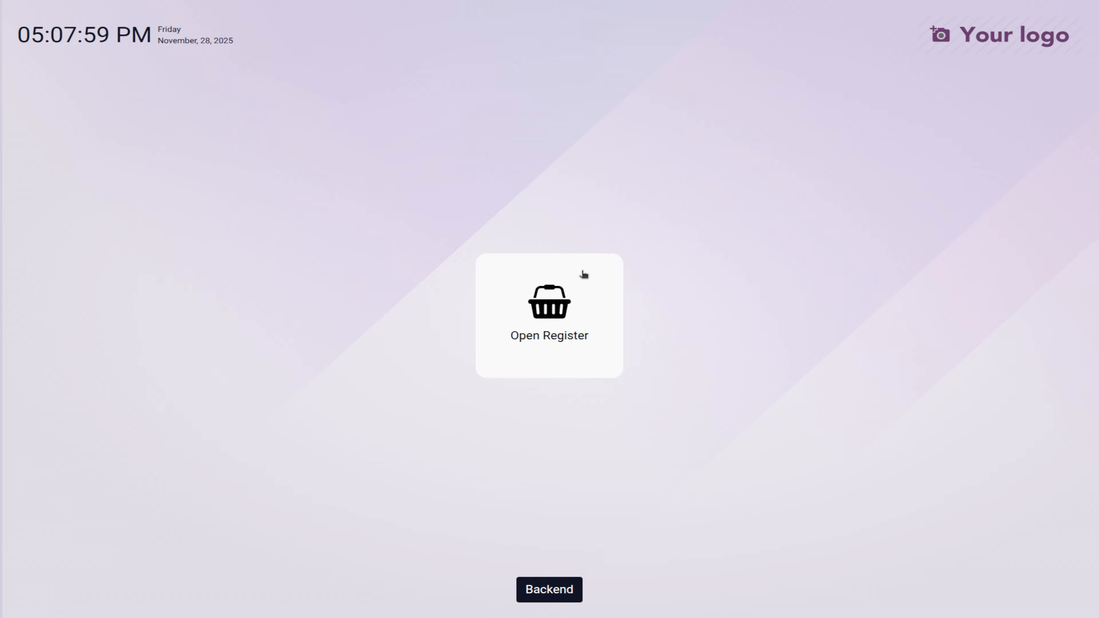
{"action": "left_click", "coordinate": [564, 298]}
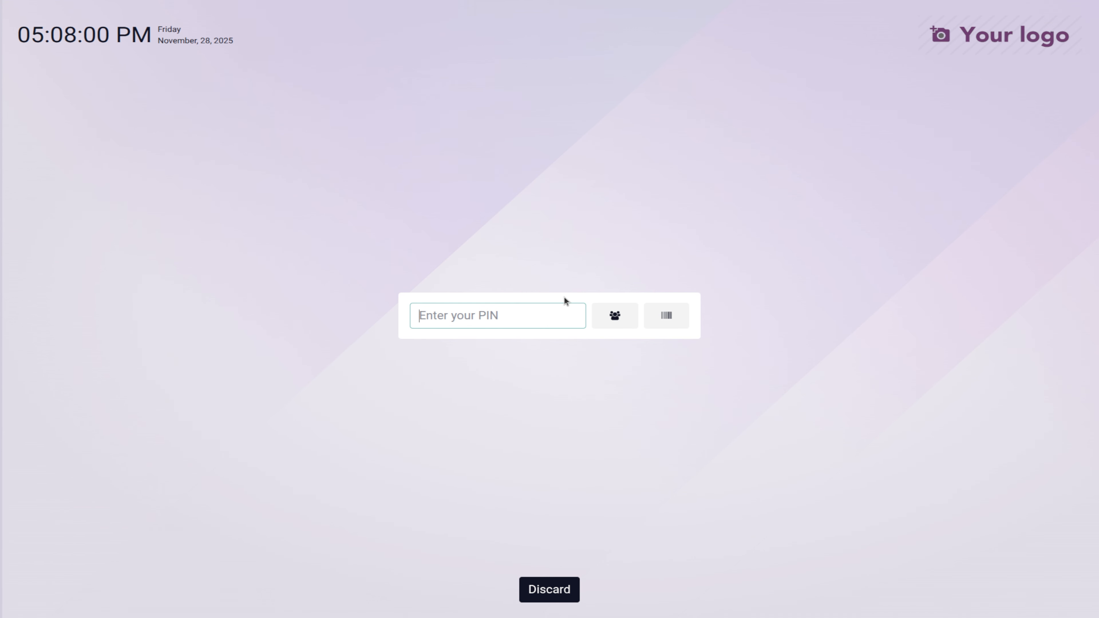
{"action": "left_click", "coordinate": [614, 315]}
{"action": "scroll", "coordinate": [458, 407], "scroll_direction": "down", "scroll_amount": 10}
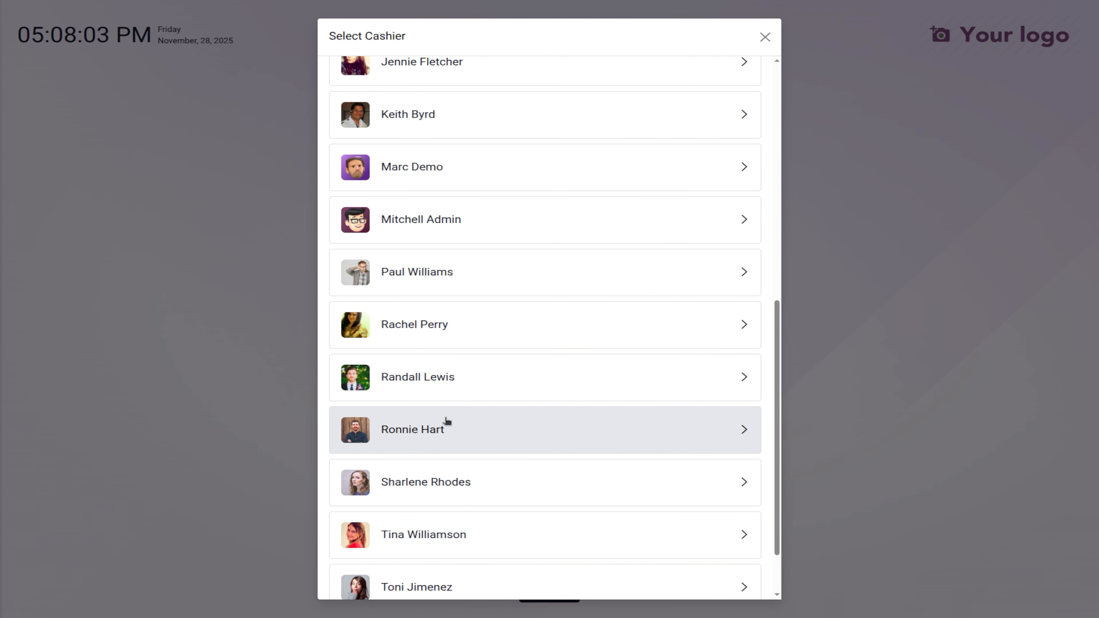
{"action": "scroll", "coordinate": [449, 542], "scroll_direction": "down", "scroll_amount": 2}
{"action": "scroll", "coordinate": [451, 541], "scroll_direction": "up", "scroll_amount": 4}
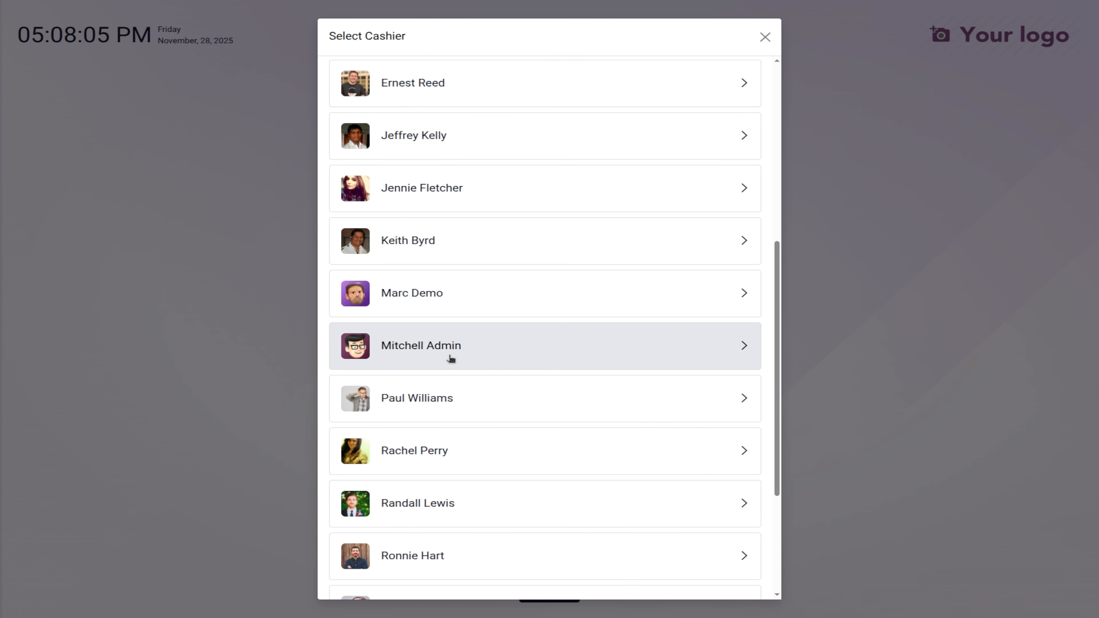
{"action": "left_click", "coordinate": [448, 347]}
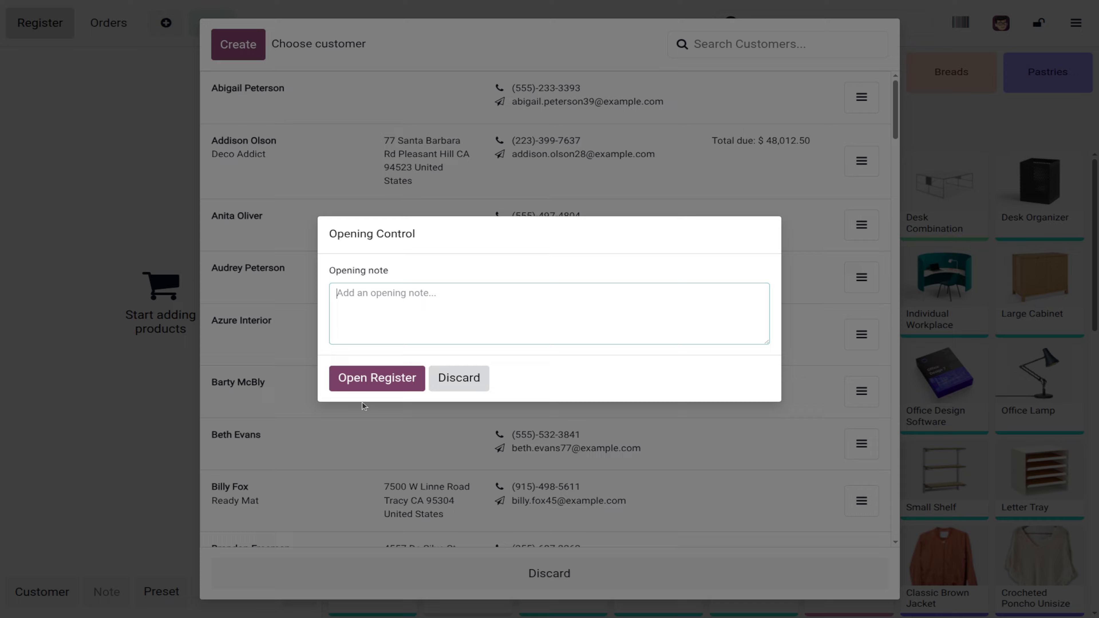
{"action": "left_click", "coordinate": [369, 380]}
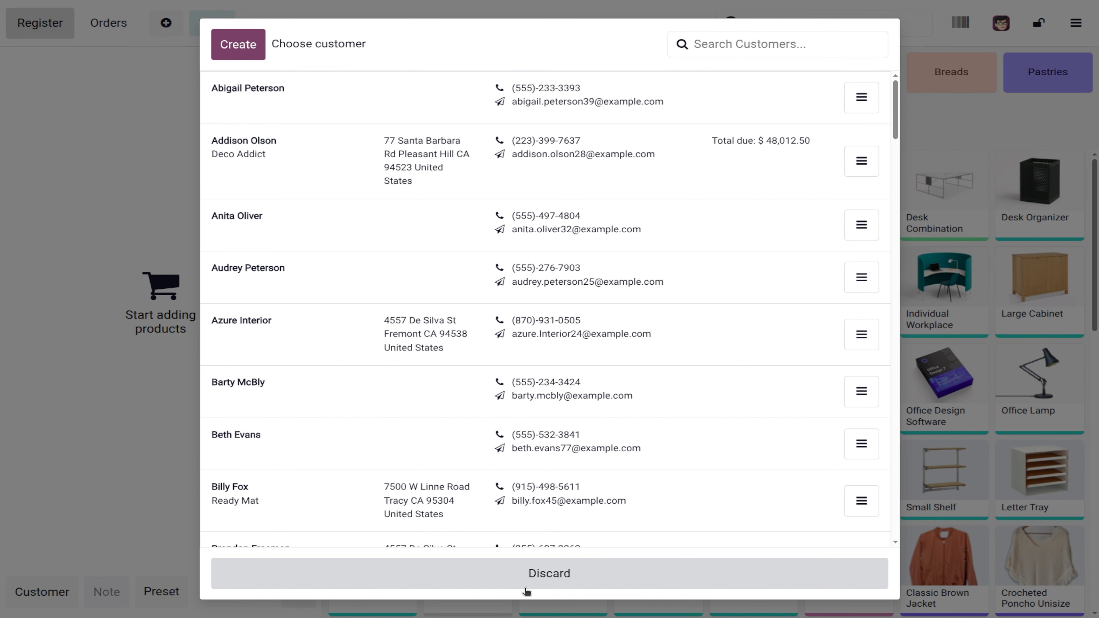
{"action": "left_click", "coordinate": [532, 585]}
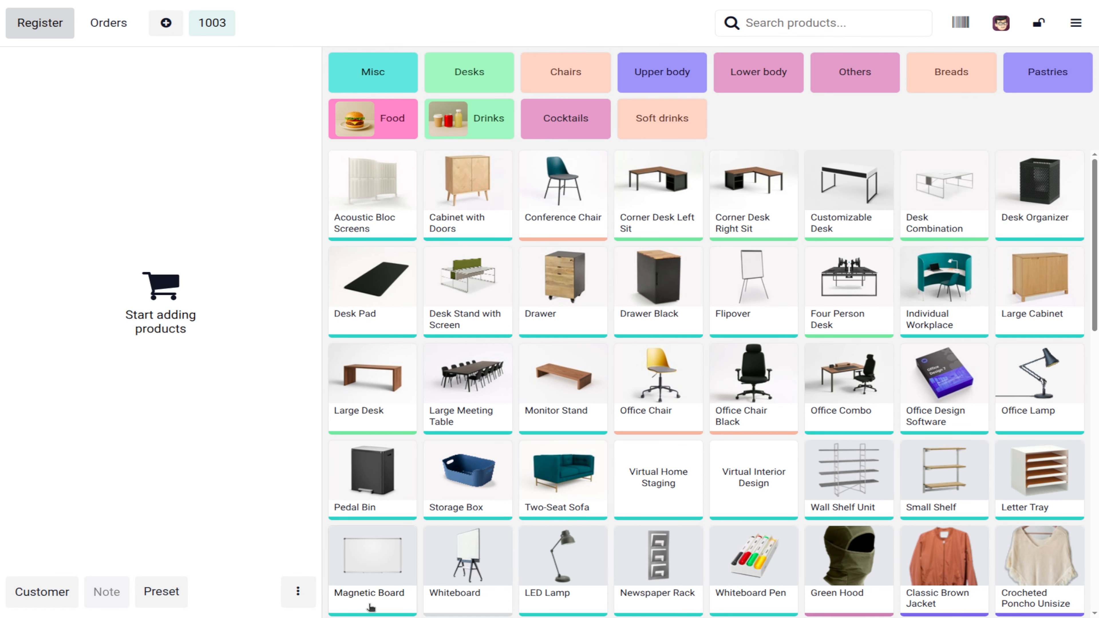
Step: Add one white Acoustic Bloc Screens to order 1003
{"action": "left_click", "coordinate": [162, 592]}
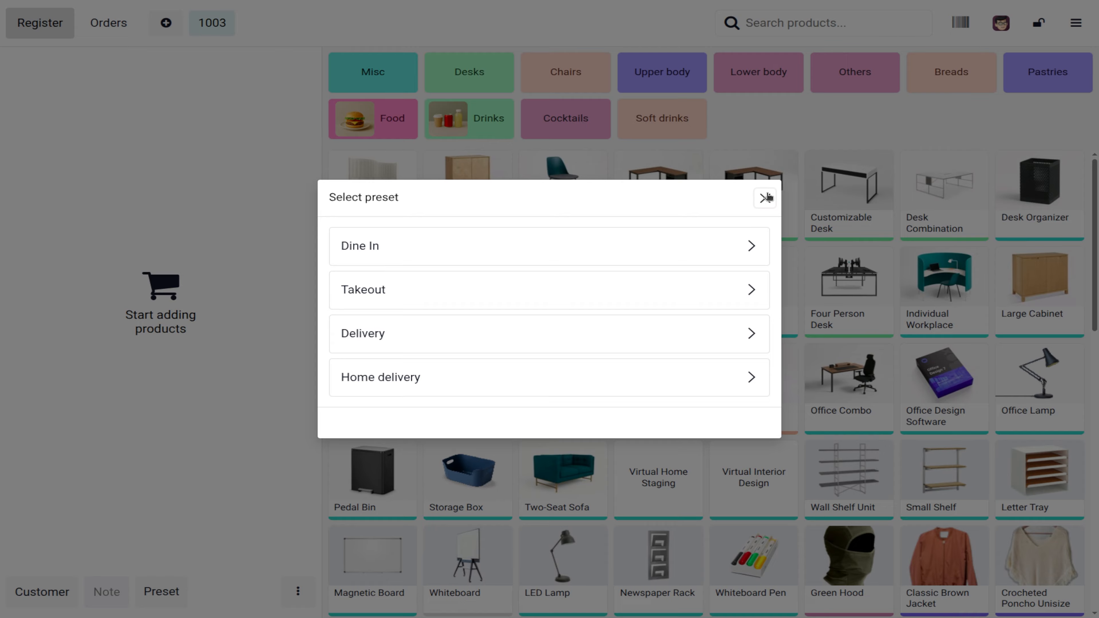
{"action": "left_click", "coordinate": [766, 197]}
{"action": "left_click", "coordinate": [358, 204]}
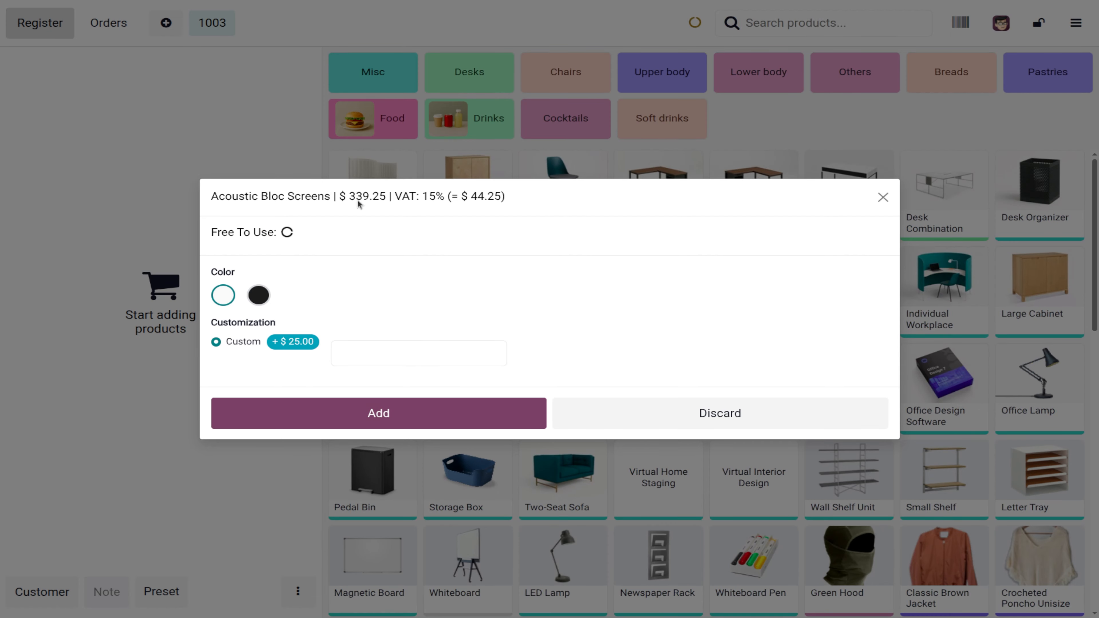
{"action": "left_click", "coordinate": [399, 414]}
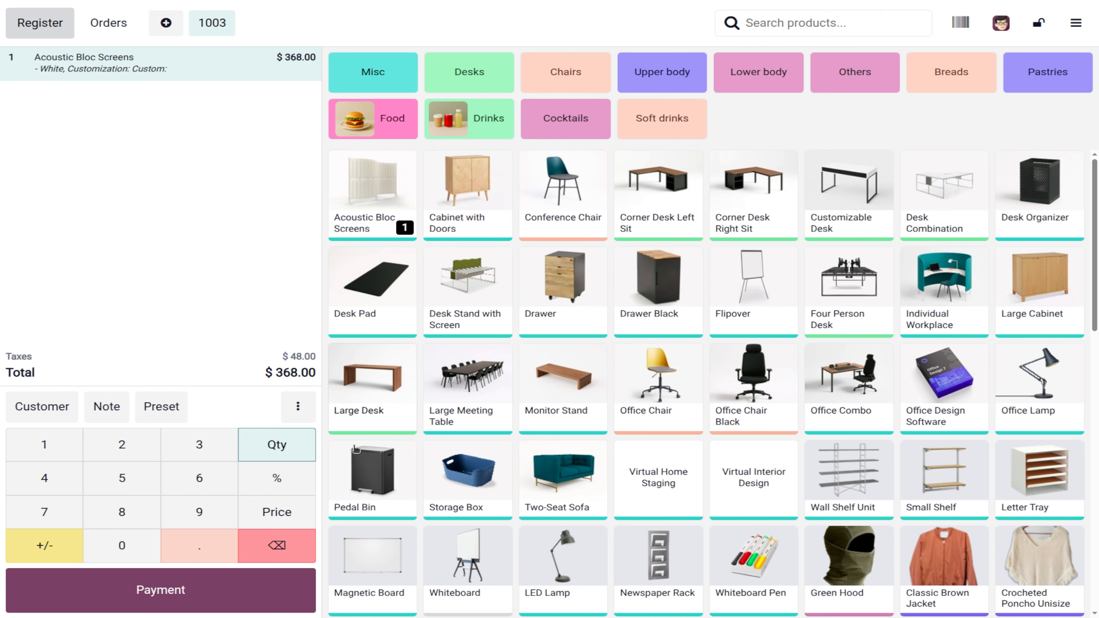
Step: Preview payment for the $368.00 order, then return and bring up the preset choices
{"action": "left_click", "coordinate": [155, 604]}
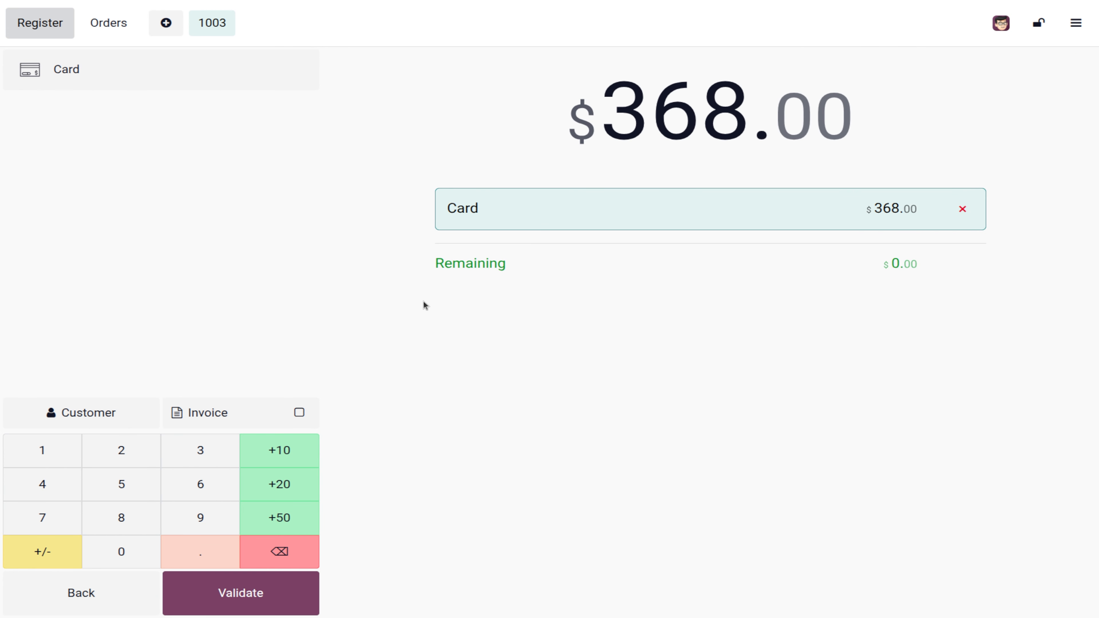
{"action": "left_click", "coordinate": [63, 600]}
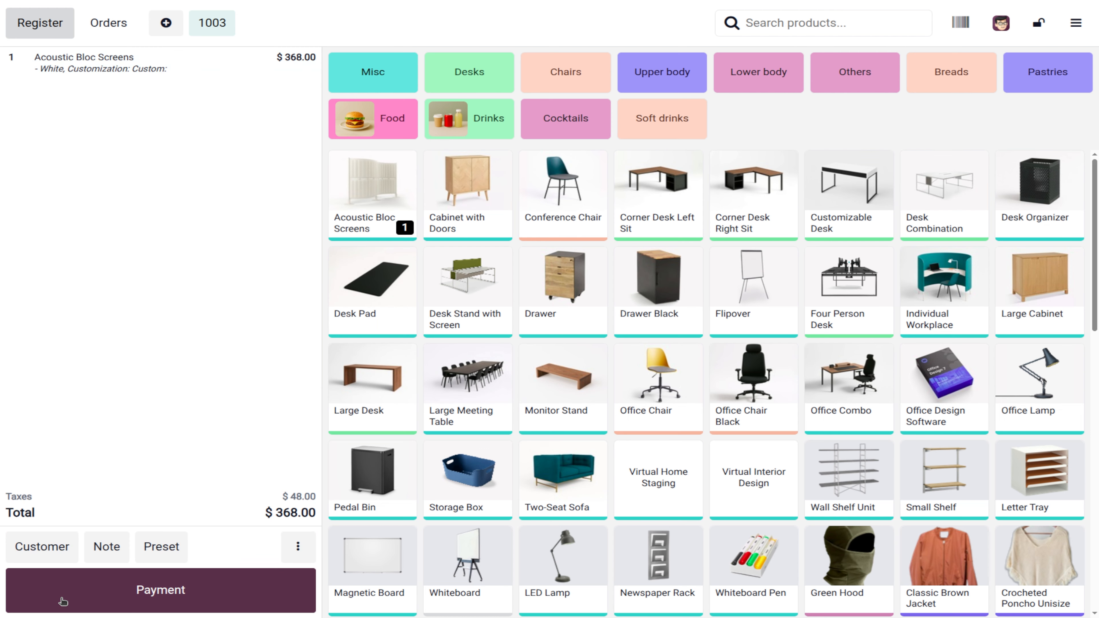
{"action": "left_click", "coordinate": [162, 547]}
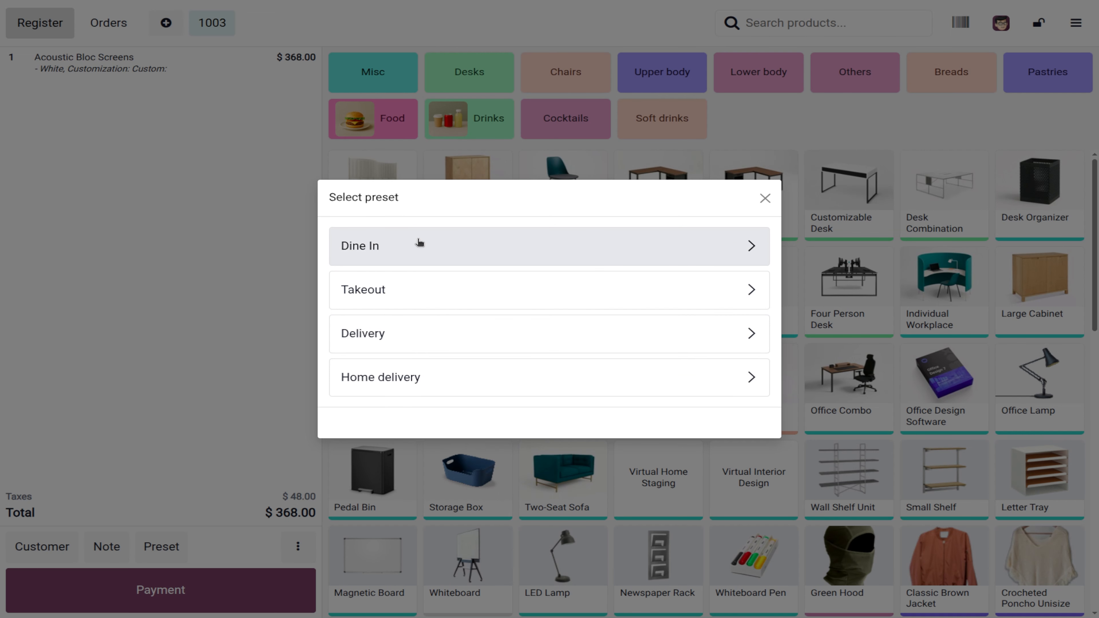
Step: Make order 1003 a Delivery for the first listed customer, with their street, India and Kerala
{"action": "left_click", "coordinate": [395, 336]}
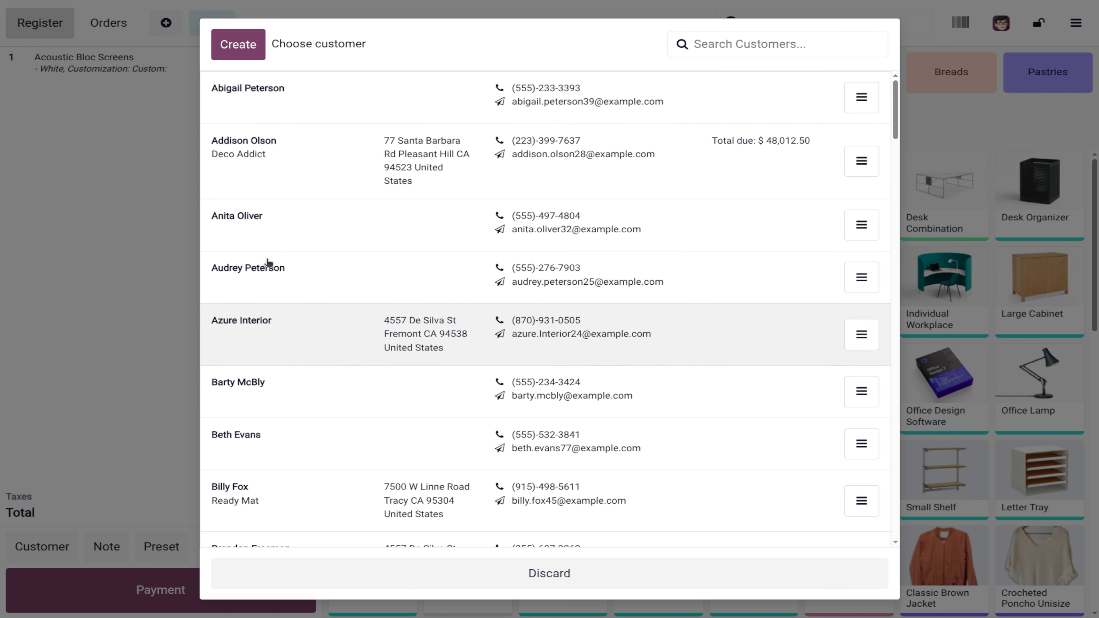
{"action": "left_click", "coordinate": [250, 99]}
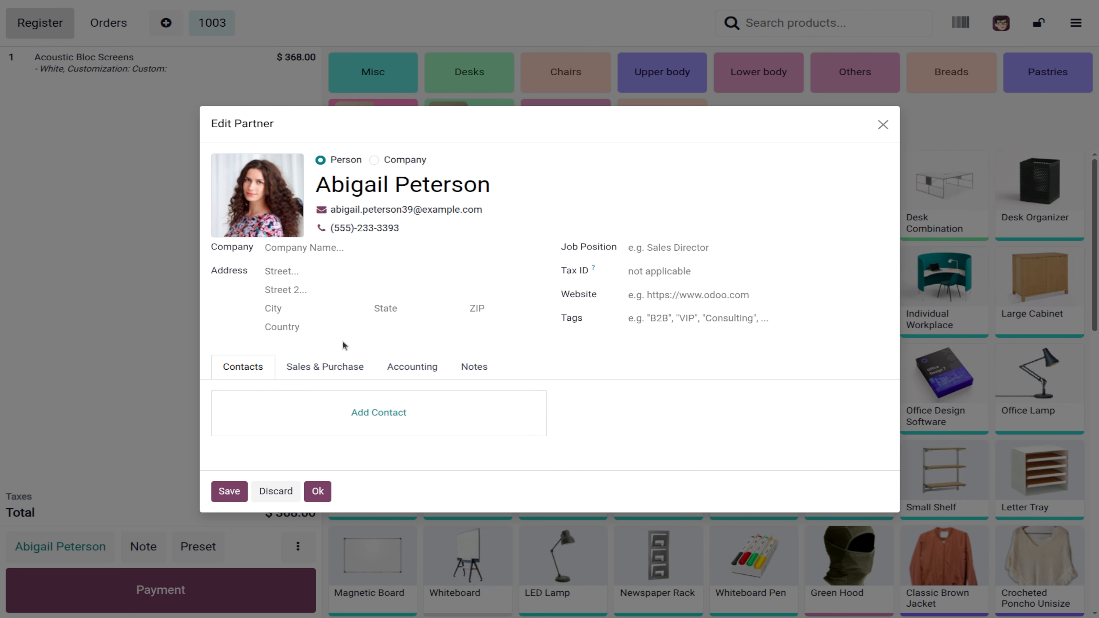
{"action": "left_click", "coordinate": [294, 274]}
{"action": "type", "text": "street 1"}
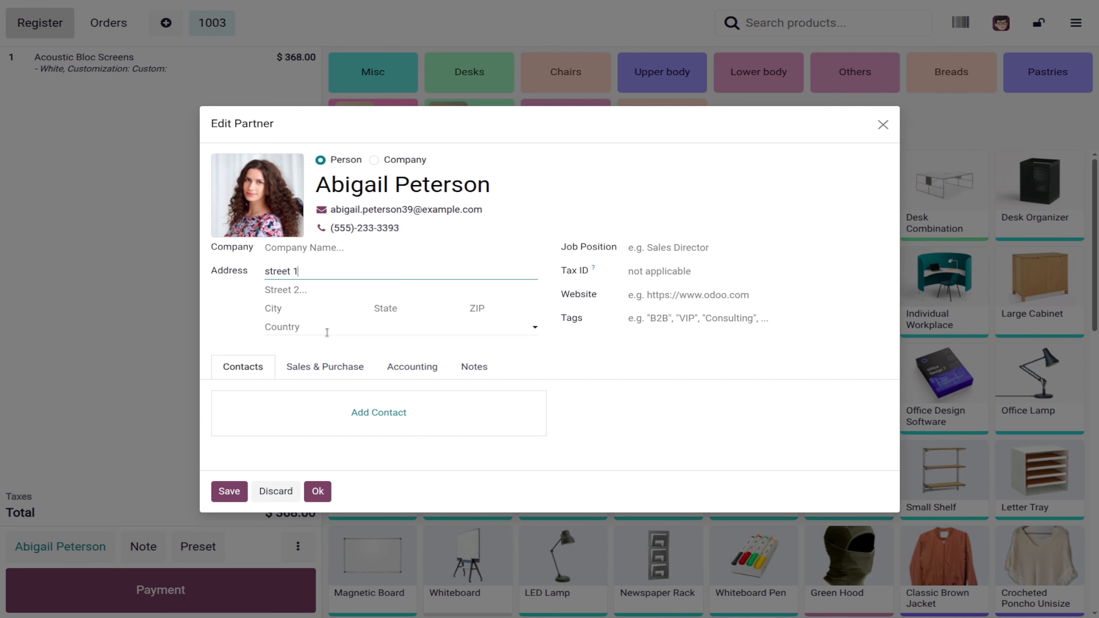
{"action": "left_click", "coordinate": [327, 332]}
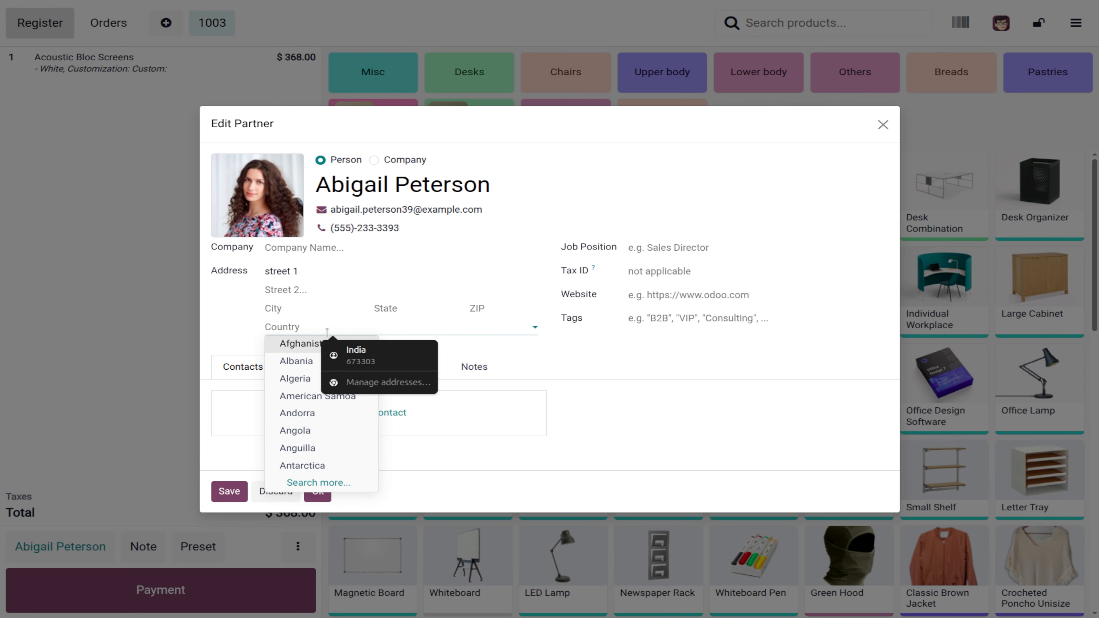
{"action": "type", "text": "in"}
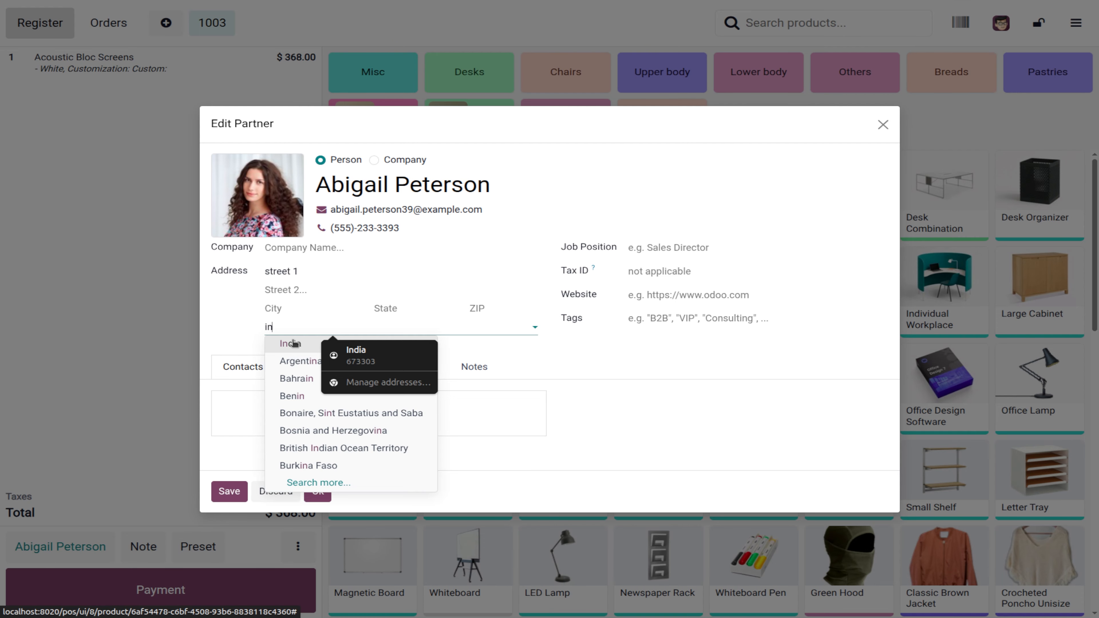
{"action": "left_click", "coordinate": [286, 343]}
{"action": "left_click", "coordinate": [408, 301]}
{"action": "type", "text": "k"}
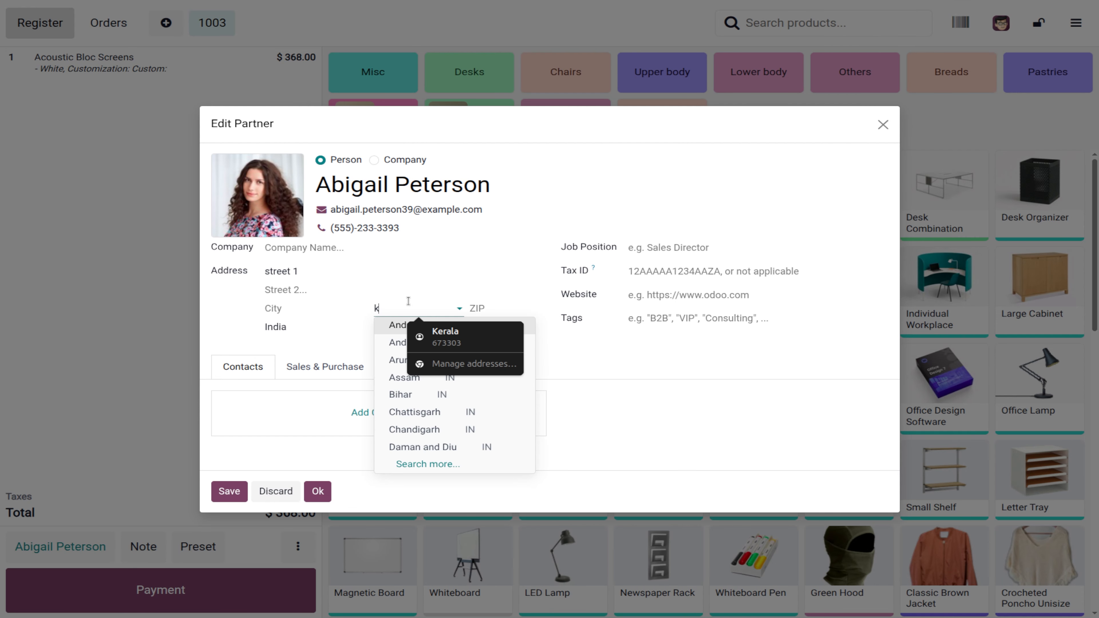
{"action": "type", "text": "era"}
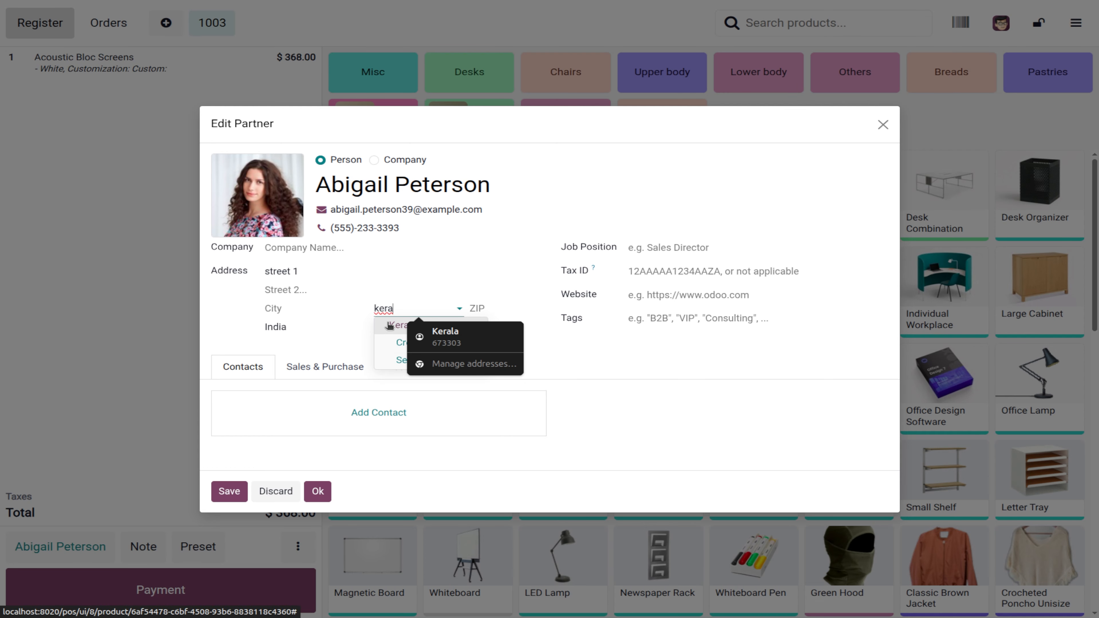
{"action": "left_click", "coordinate": [387, 324]}
{"action": "left_click", "coordinate": [230, 496]}
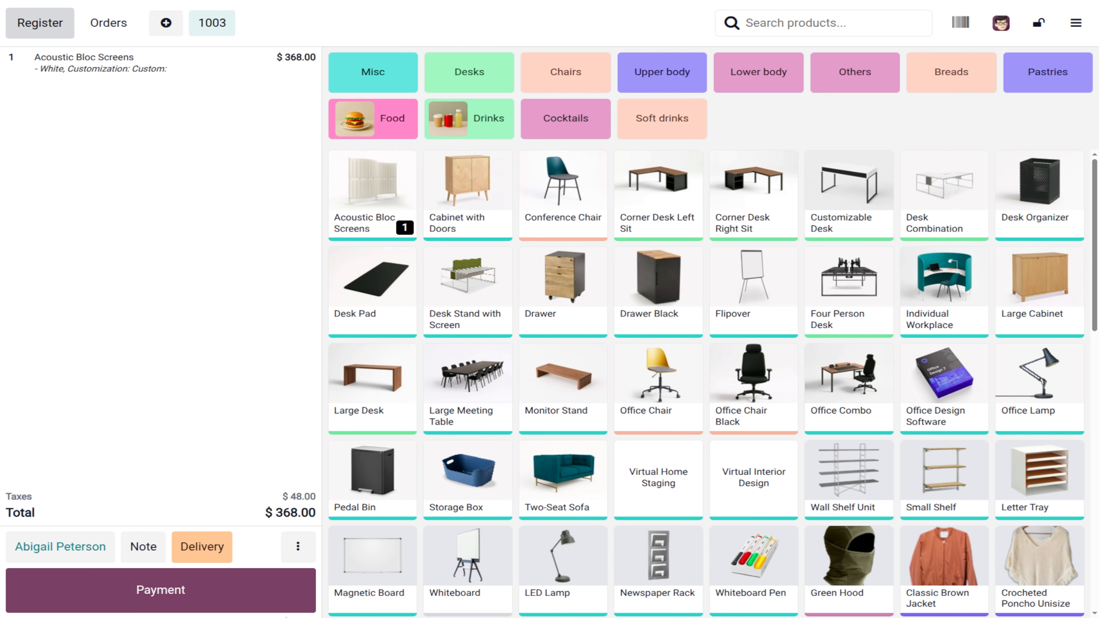
Step: Keep the Delivery preset, pay $368.00 by card, and start order 1004 with a customer
{"action": "left_click", "coordinate": [202, 546]}
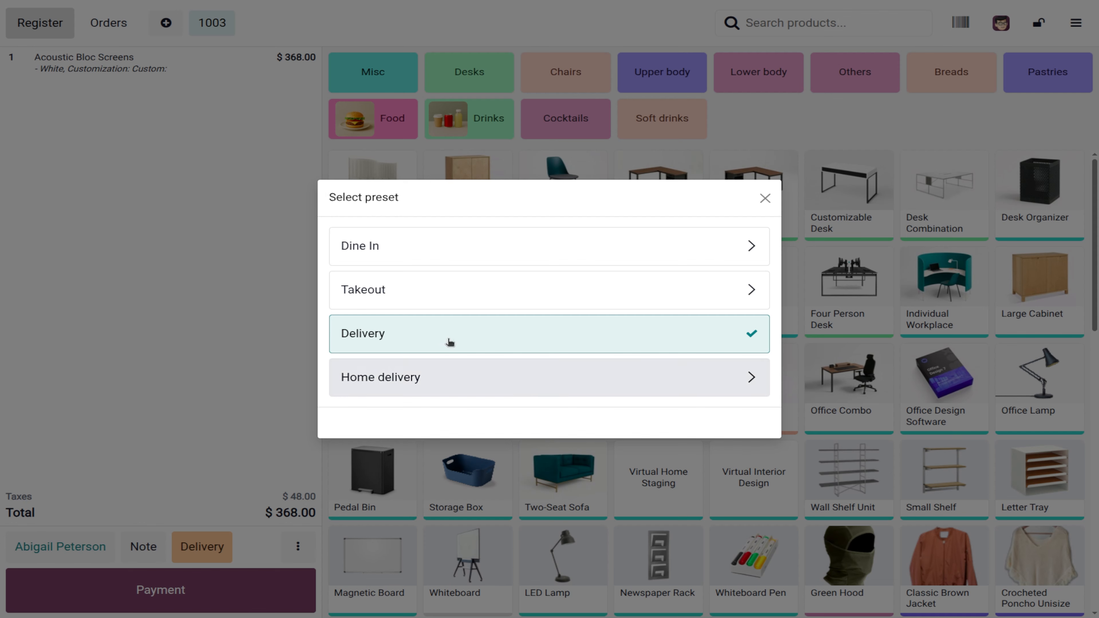
{"action": "left_click", "coordinate": [764, 198]}
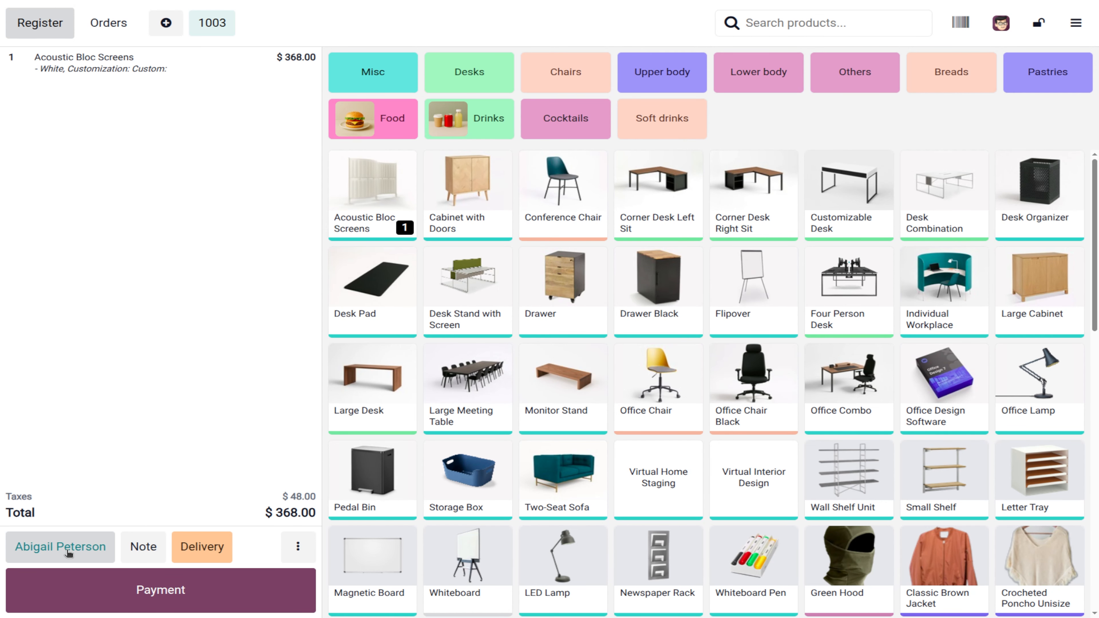
{"action": "left_click", "coordinate": [187, 583]}
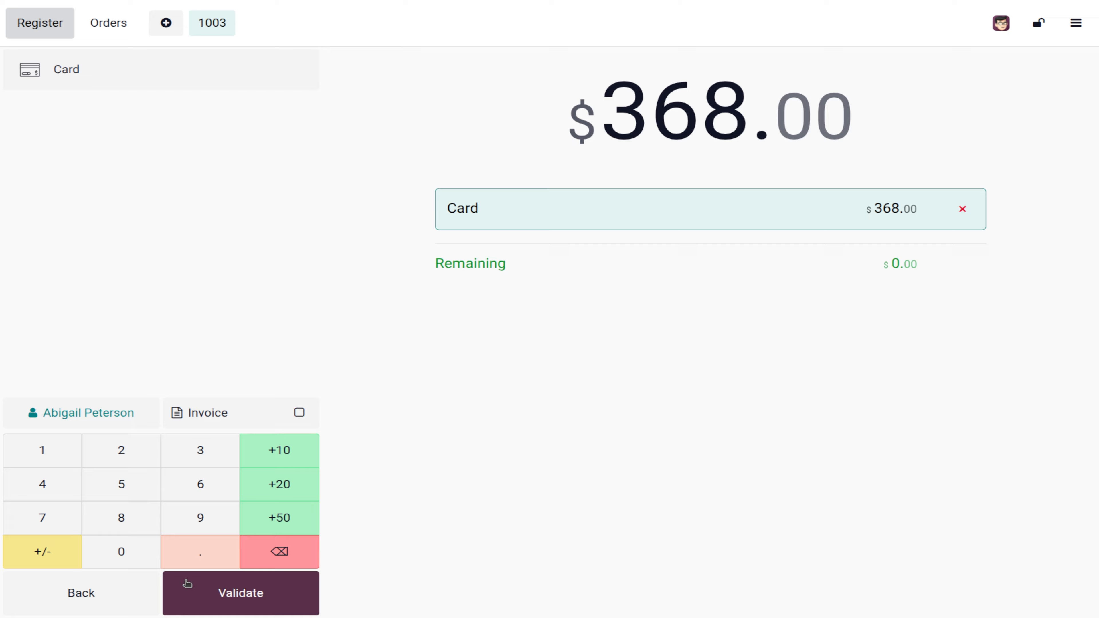
{"action": "left_click", "coordinate": [150, 82]}
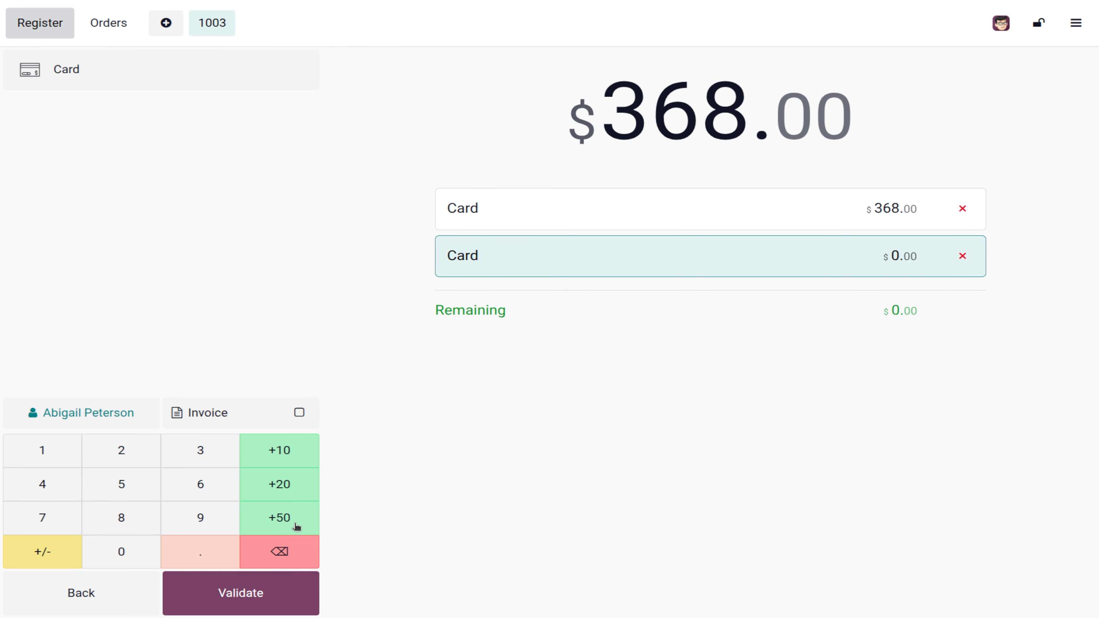
{"action": "left_click", "coordinate": [277, 594]}
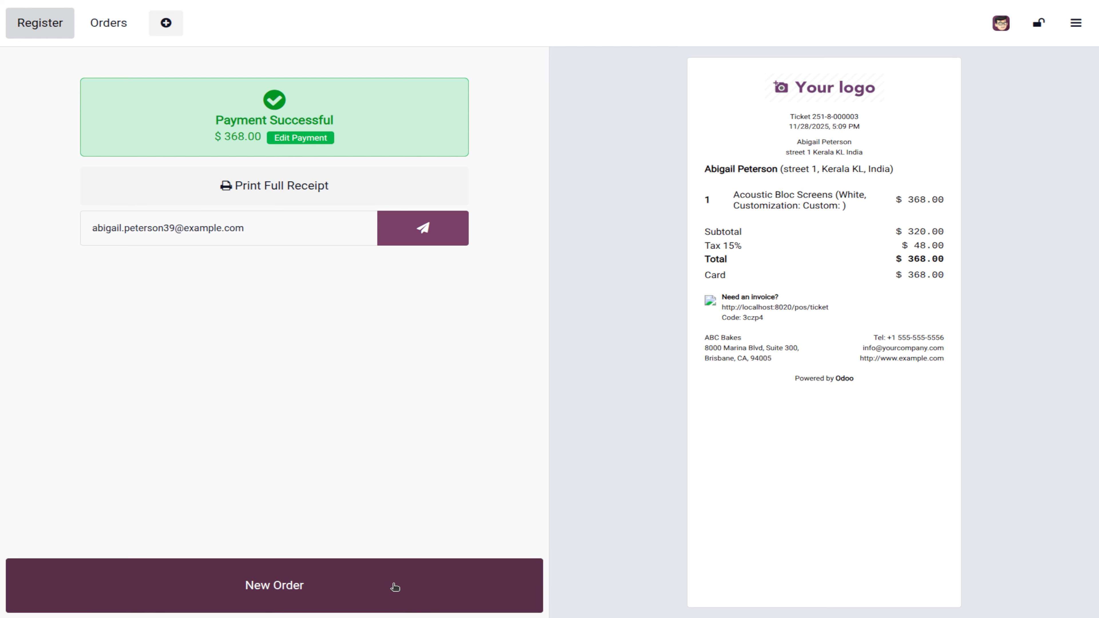
{"action": "left_click", "coordinate": [377, 580]}
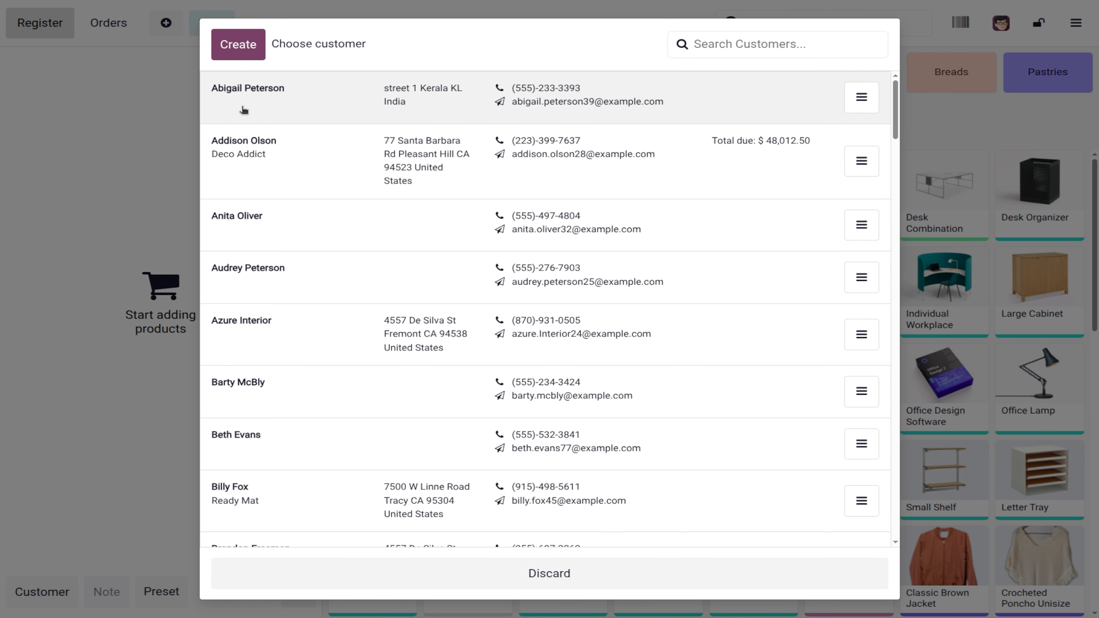
{"action": "left_click", "coordinate": [243, 112]}
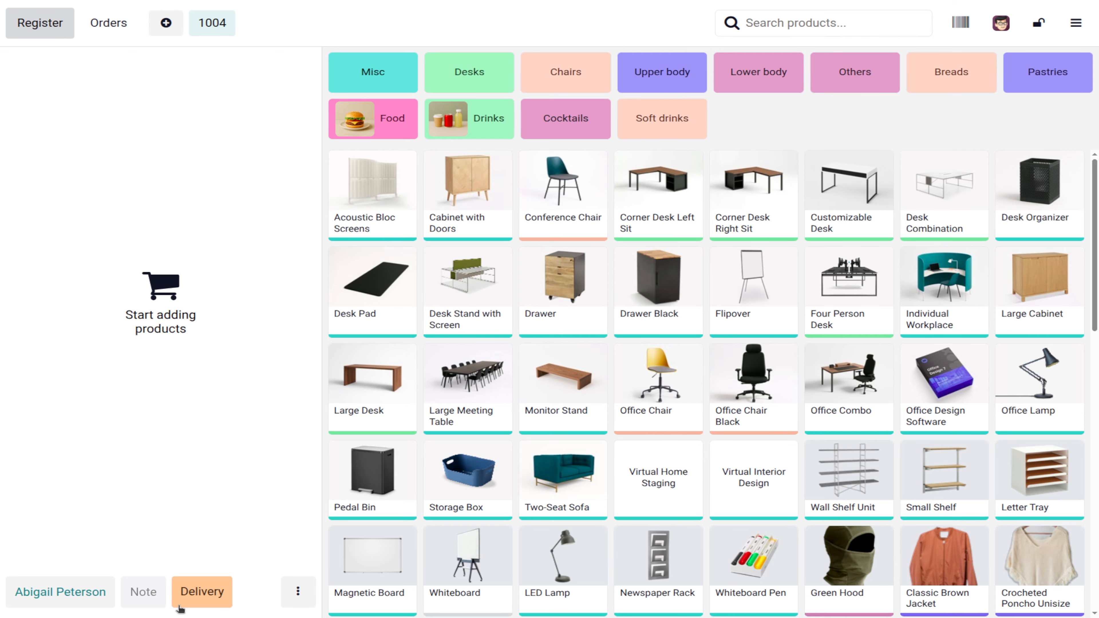
Step: Add a Large Meeting Table, Monitor Stand and Office Chair and pay $4,684.17 by card
{"action": "left_click", "coordinate": [484, 384]}
{"action": "left_click", "coordinate": [588, 369]}
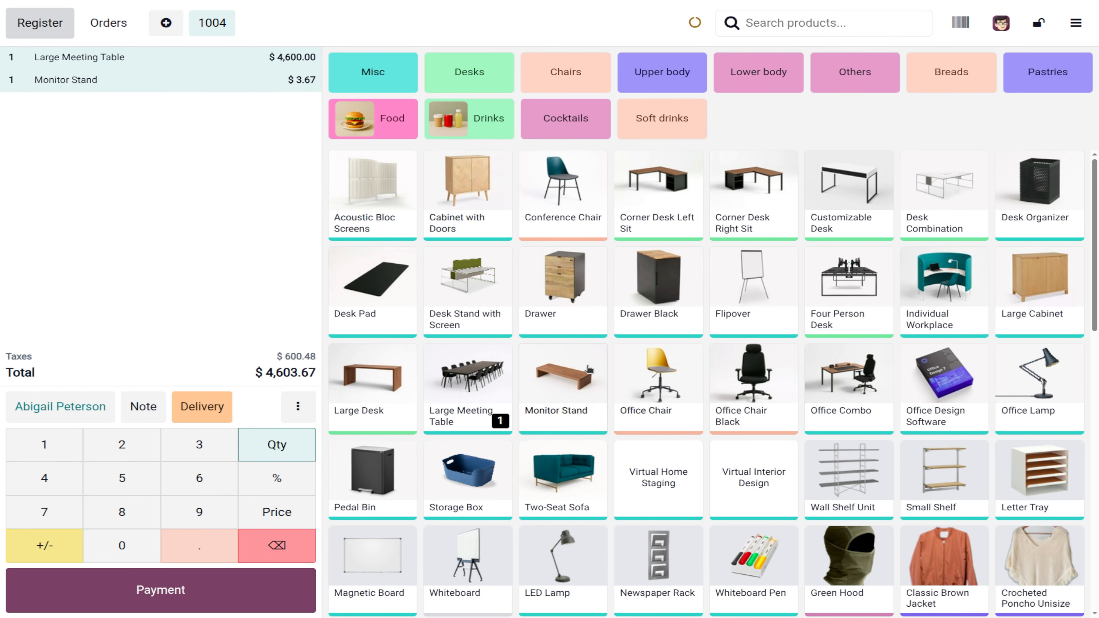
{"action": "left_click", "coordinate": [642, 381]}
{"action": "left_click", "coordinate": [201, 592]}
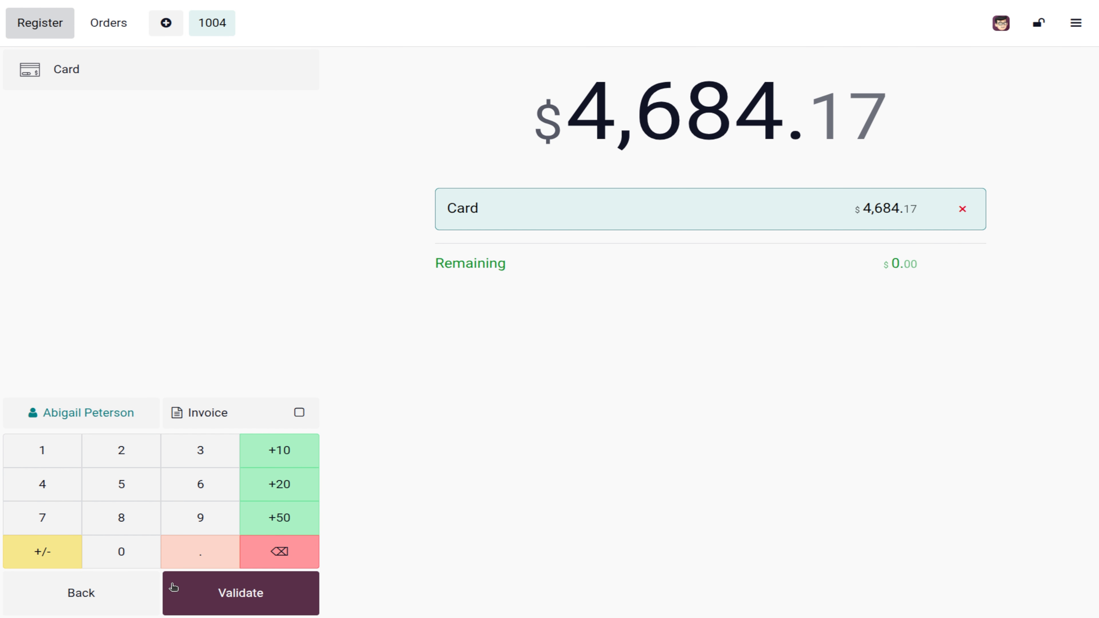
{"action": "left_click", "coordinate": [203, 593]}
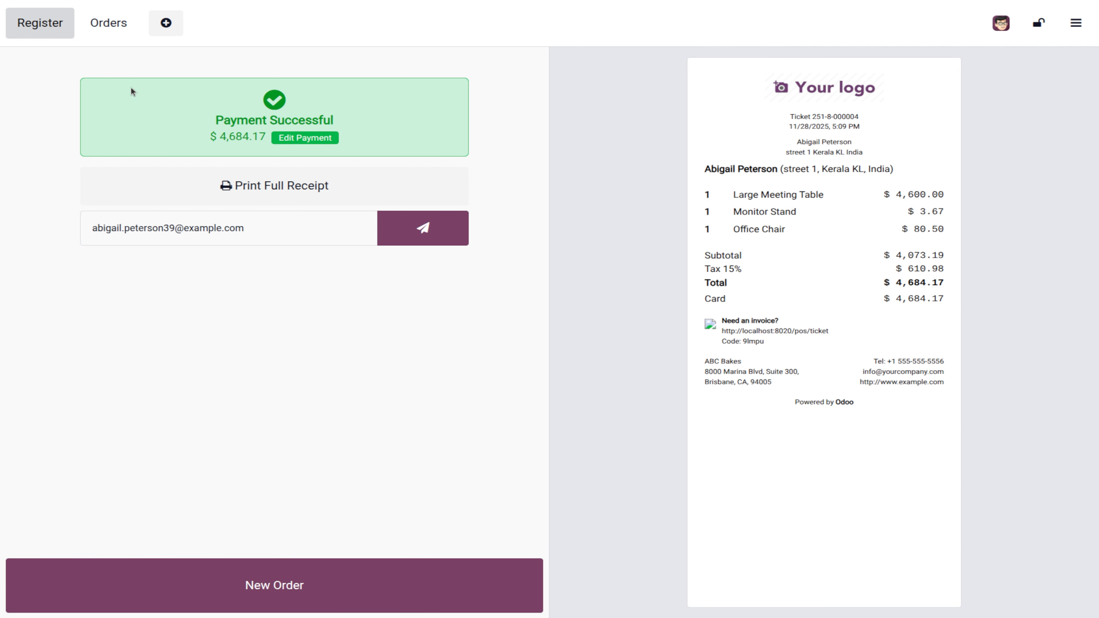
{"action": "left_click", "coordinate": [165, 23]}
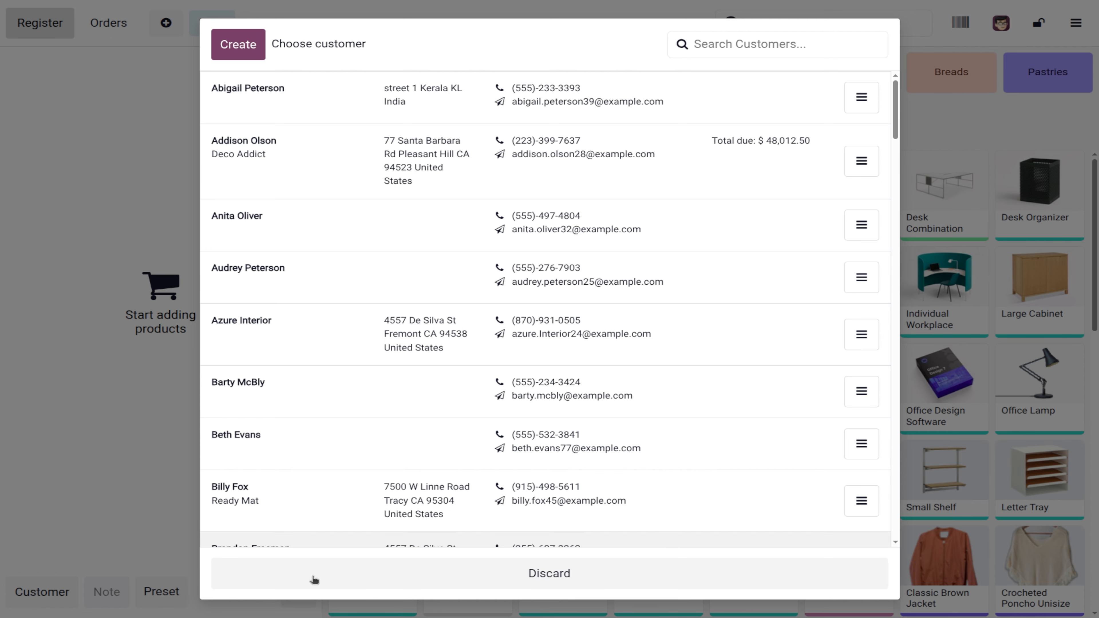
Step: Sell a Pedal Bin and Storage Box to a customer, invoiced and card-paid for $72.22
{"action": "left_click", "coordinate": [246, 146]}
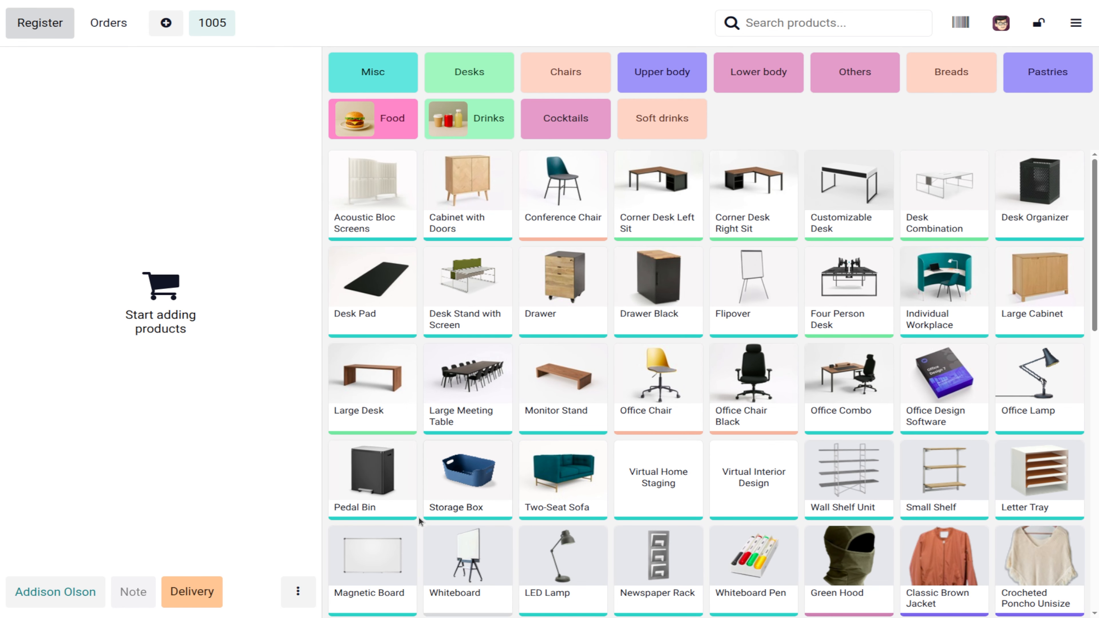
{"action": "left_click", "coordinate": [361, 505]}
{"action": "left_click", "coordinate": [465, 483]}
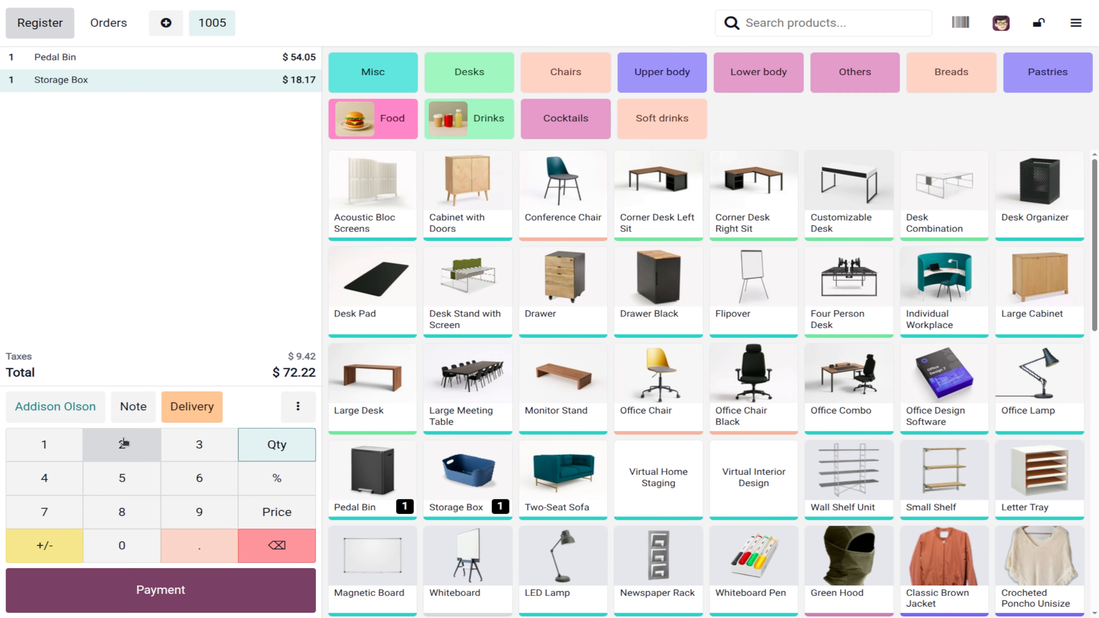
{"action": "left_click", "coordinate": [158, 605]}
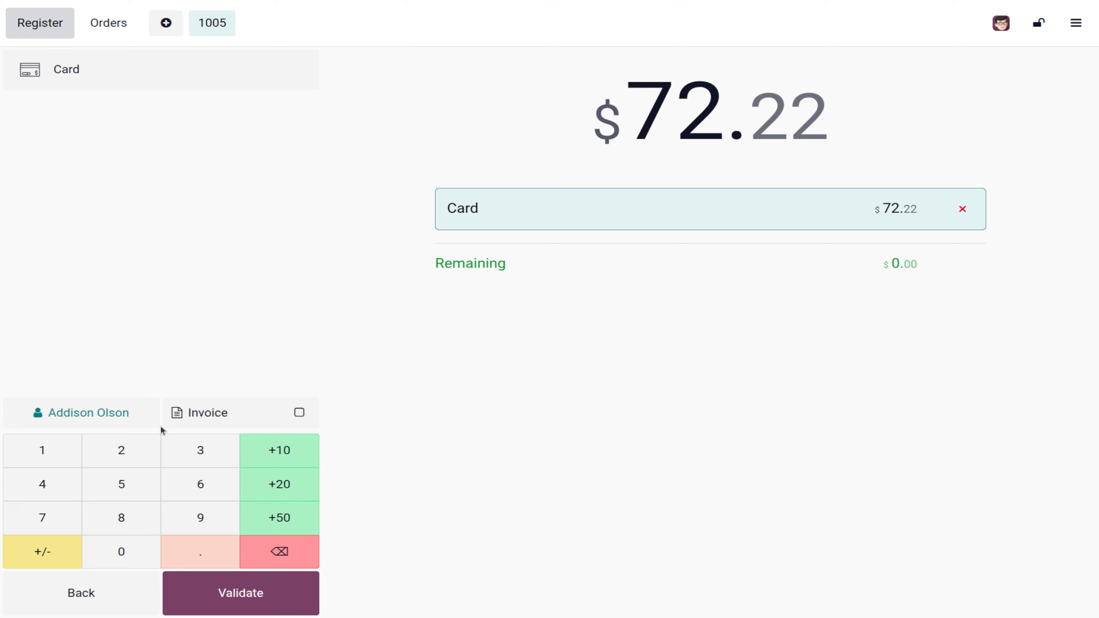
{"action": "left_click", "coordinate": [300, 413]}
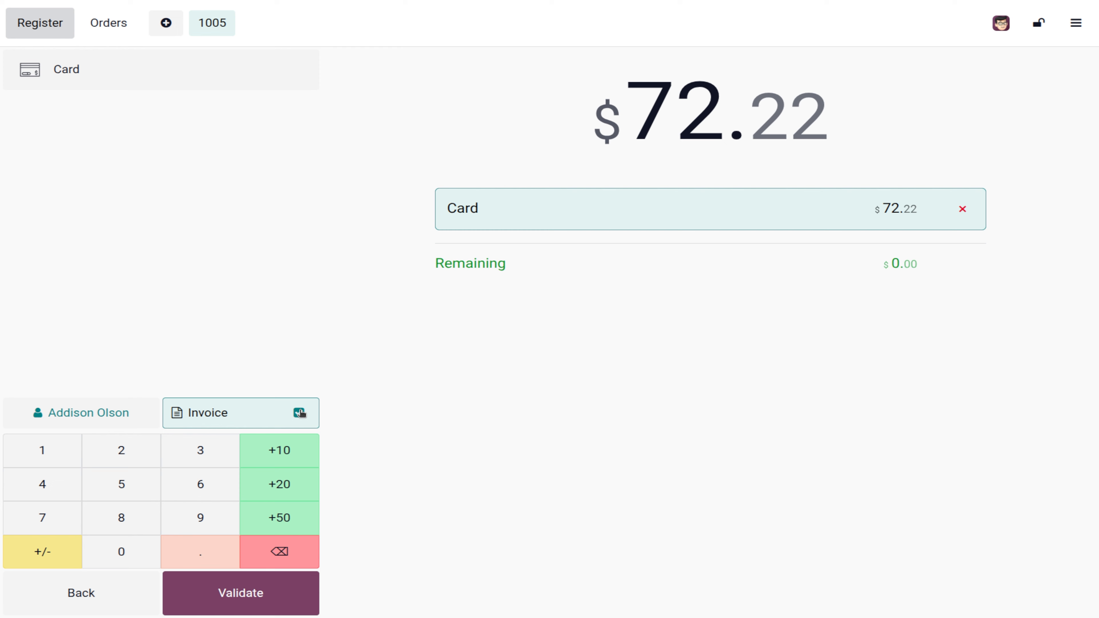
{"action": "left_click", "coordinate": [244, 596]}
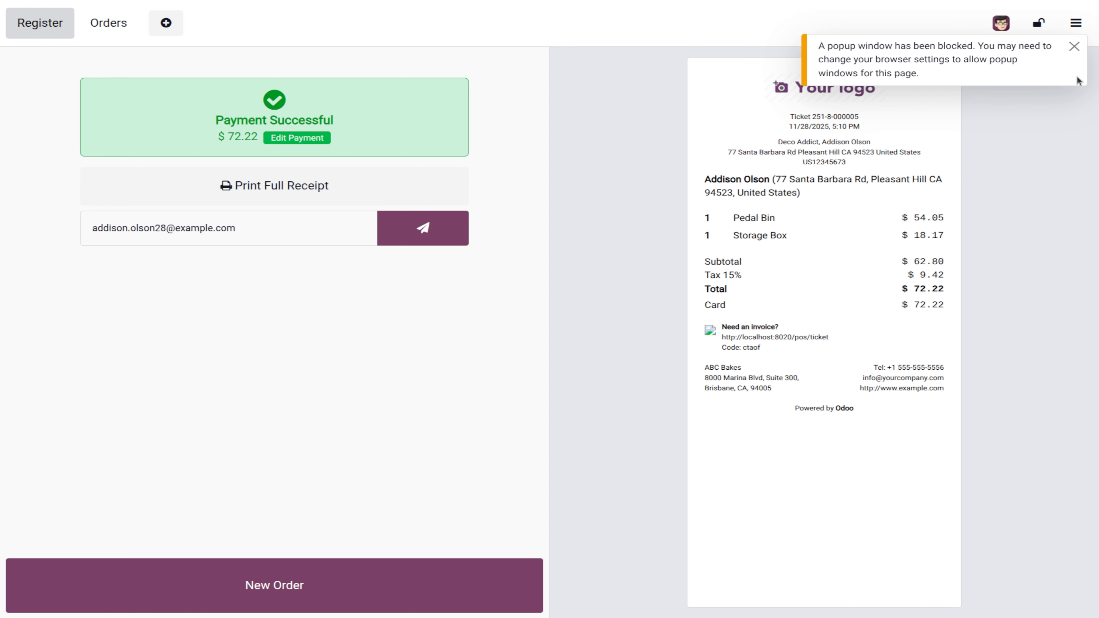
{"action": "left_click", "coordinate": [1073, 46]}
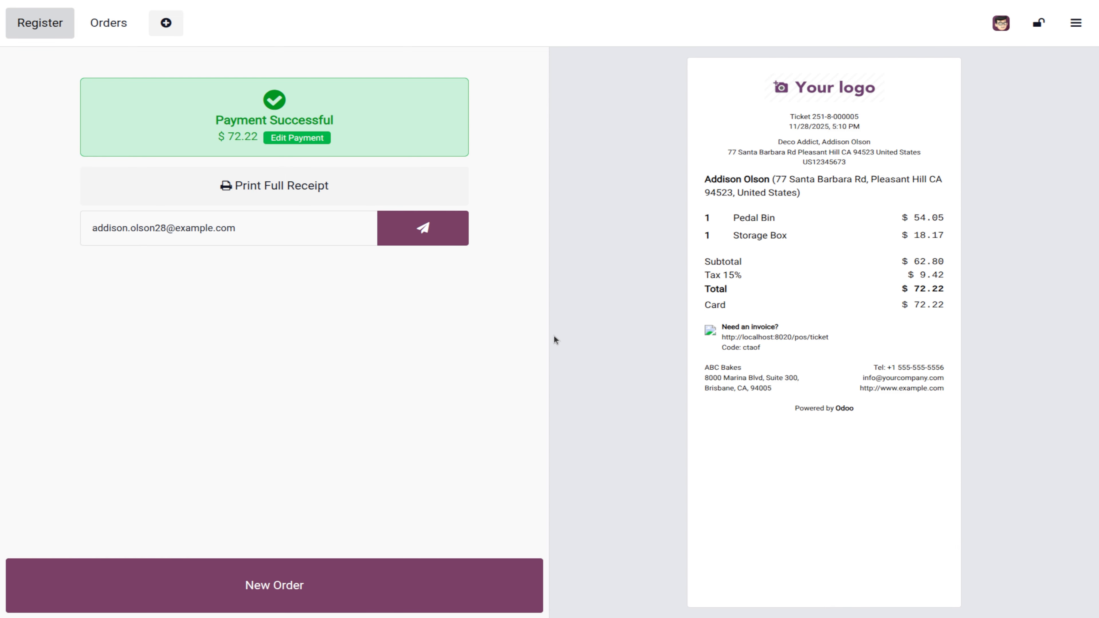
{"action": "left_click", "coordinate": [344, 590]}
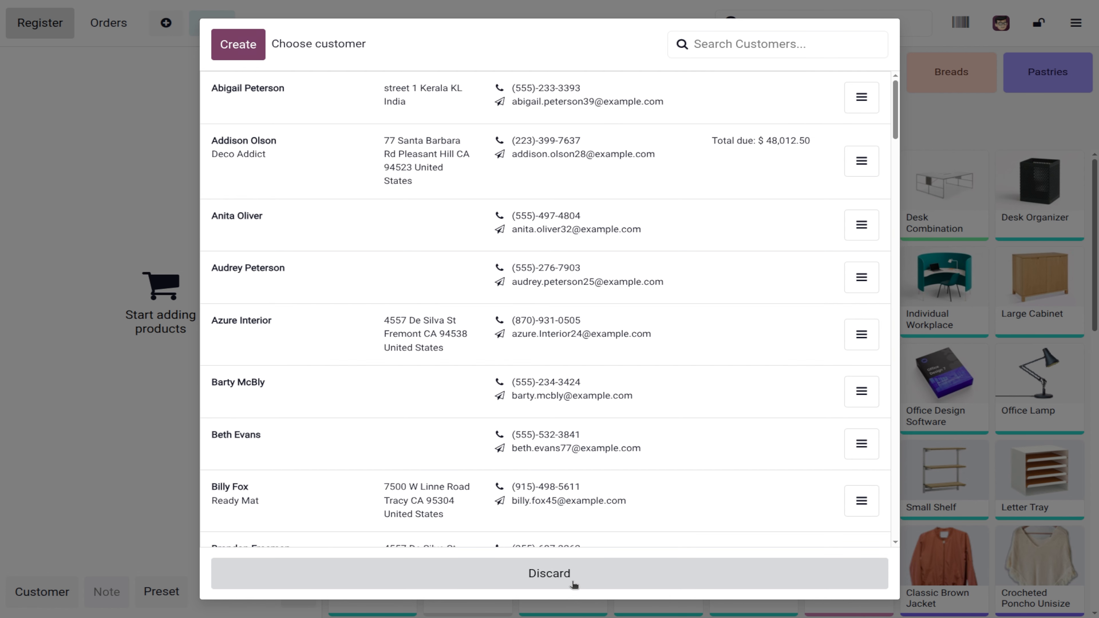
Step: Skip the customer prompt and close the register with the counted $5,124.39 card total
{"action": "left_click", "coordinate": [572, 578]}
{"action": "left_click", "coordinate": [1076, 23]}
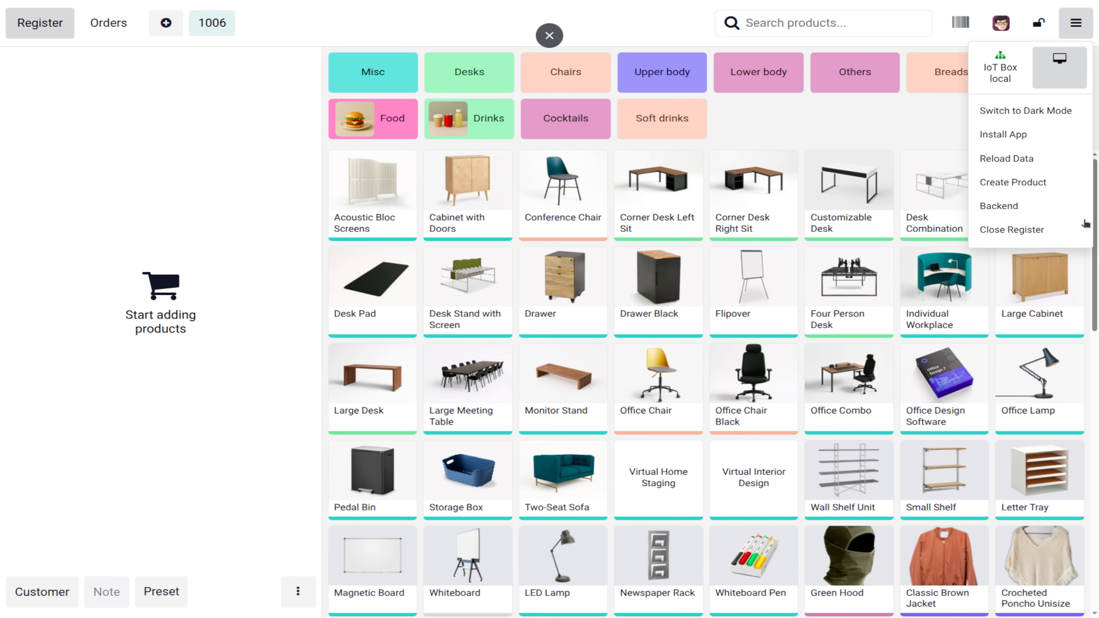
{"action": "left_click", "coordinate": [1012, 229]}
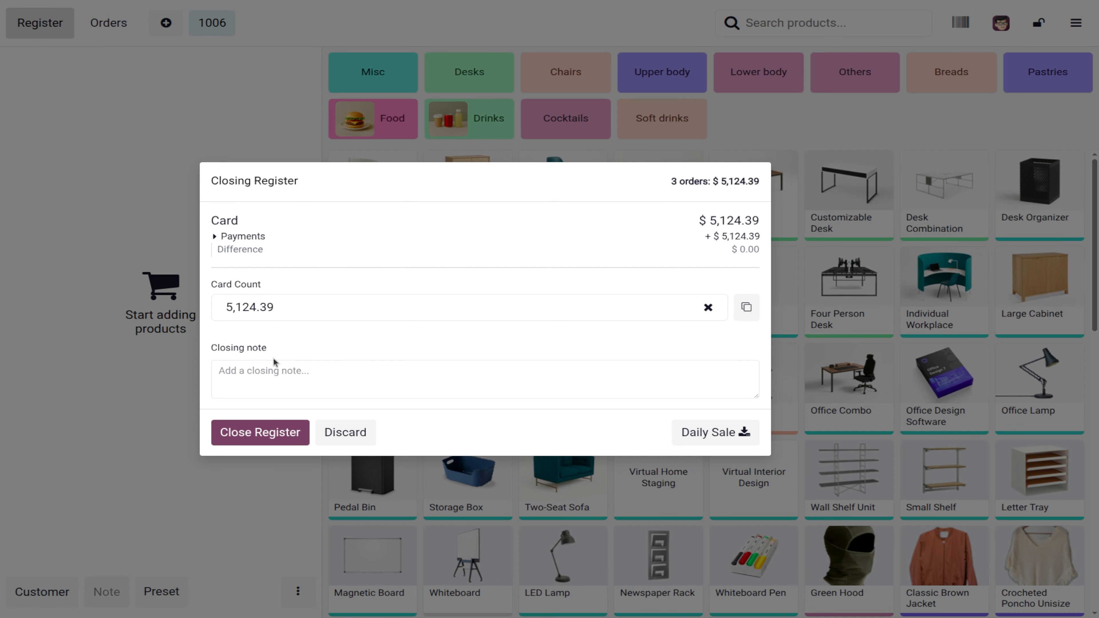
{"action": "left_click", "coordinate": [277, 435]}
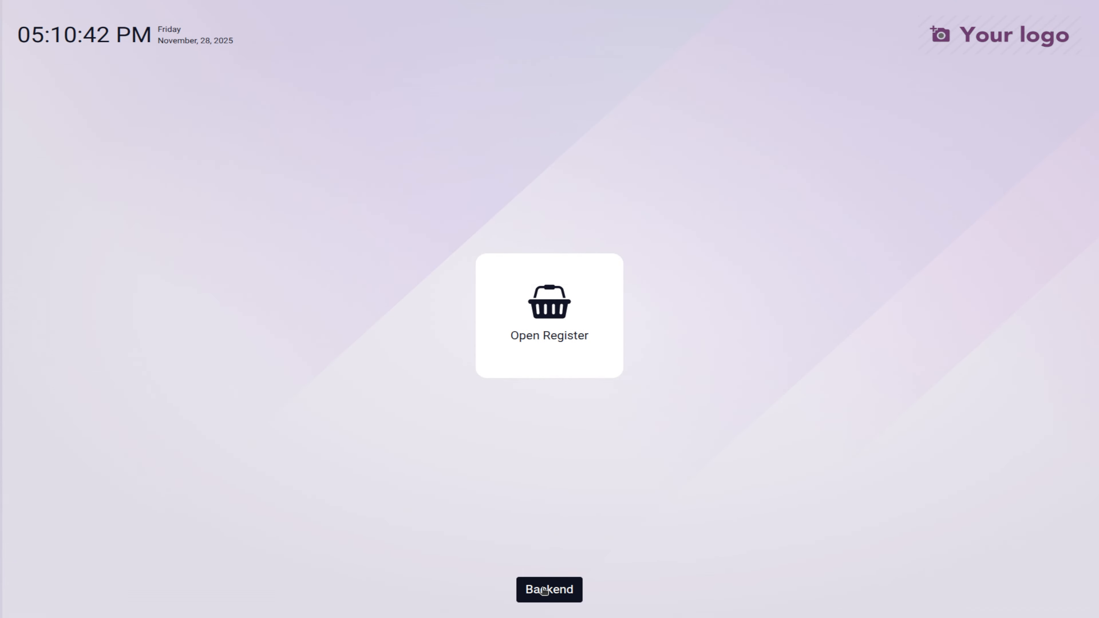
{"action": "left_click", "coordinate": [553, 309]}
{"action": "scroll", "coordinate": [514, 463], "scroll_direction": "down", "scroll_amount": 4}
Step: Enter the back office as the chosen cashier and open the Configuration menu
{"action": "left_click", "coordinate": [497, 499]}
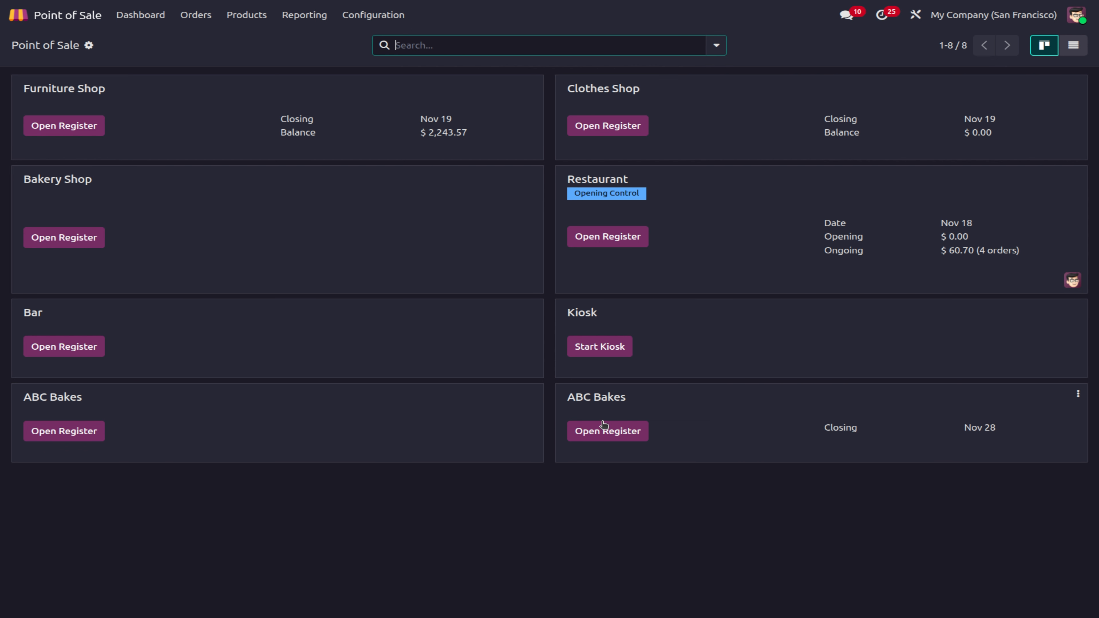
{"action": "left_click", "coordinate": [350, 19]}
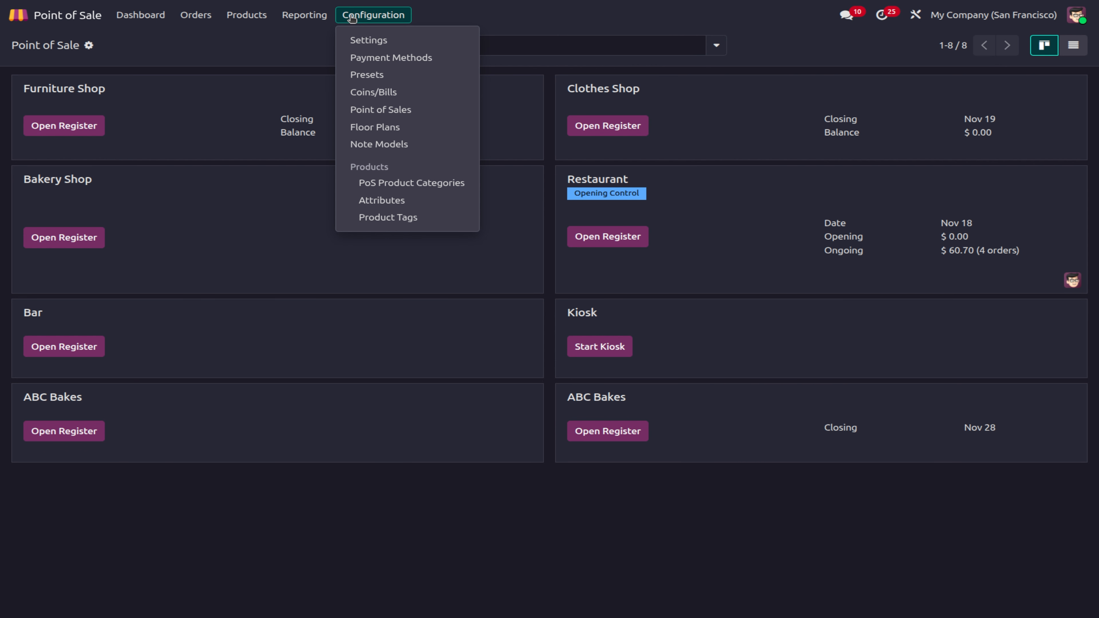
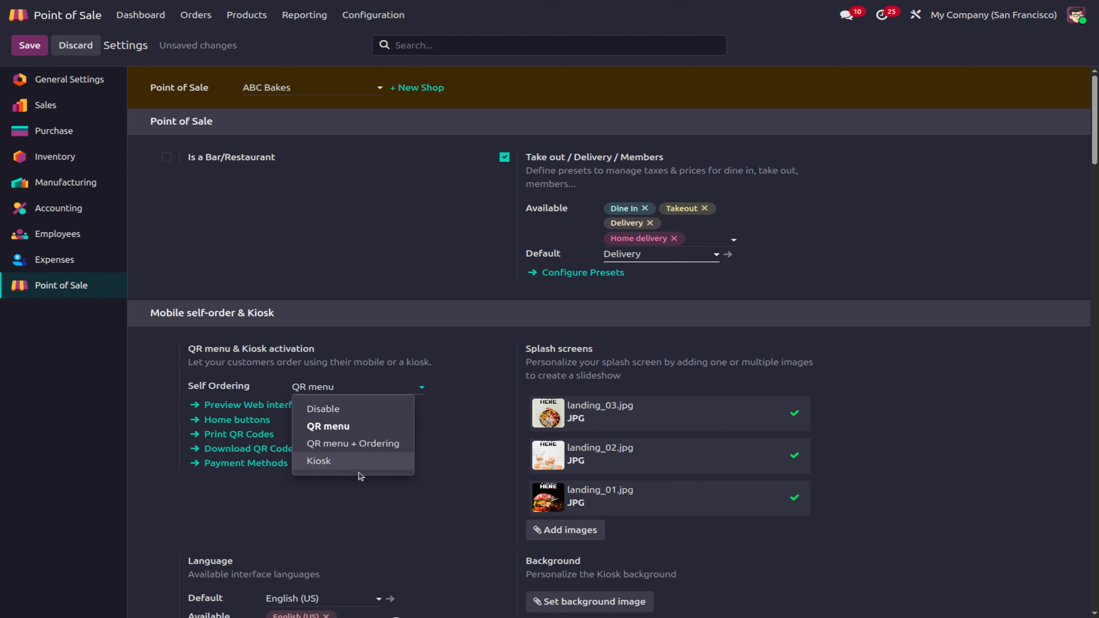
Step: Set ABC Bakes' Self Ordering to 'QR menu + Ordering', leaving Online Payment empty
{"action": "left_click", "coordinate": [373, 442]}
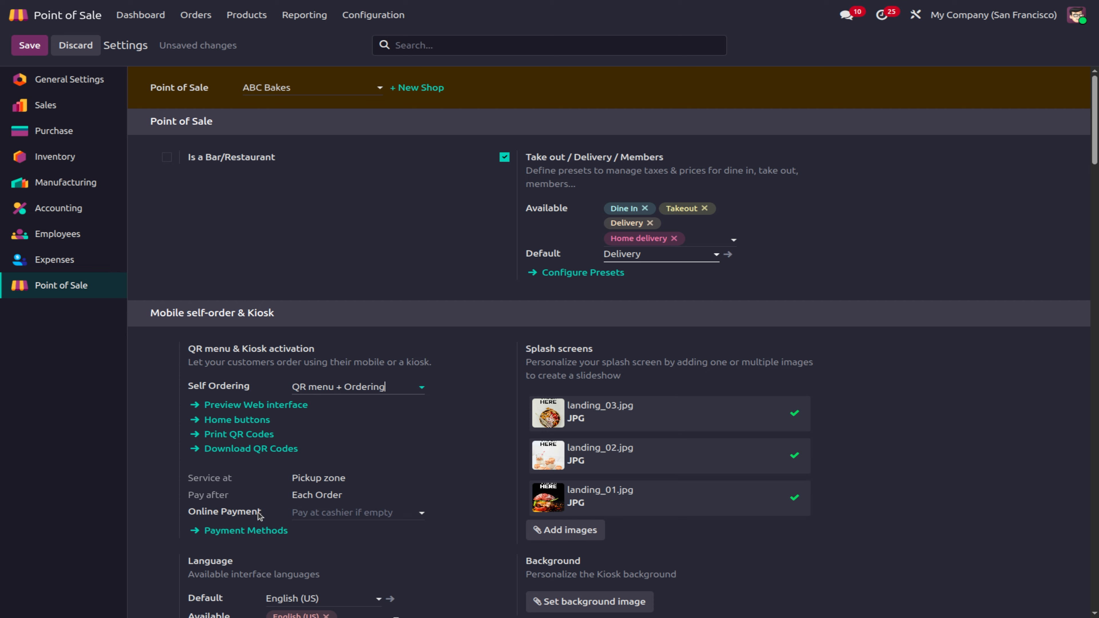
{"action": "left_click", "coordinate": [331, 511]}
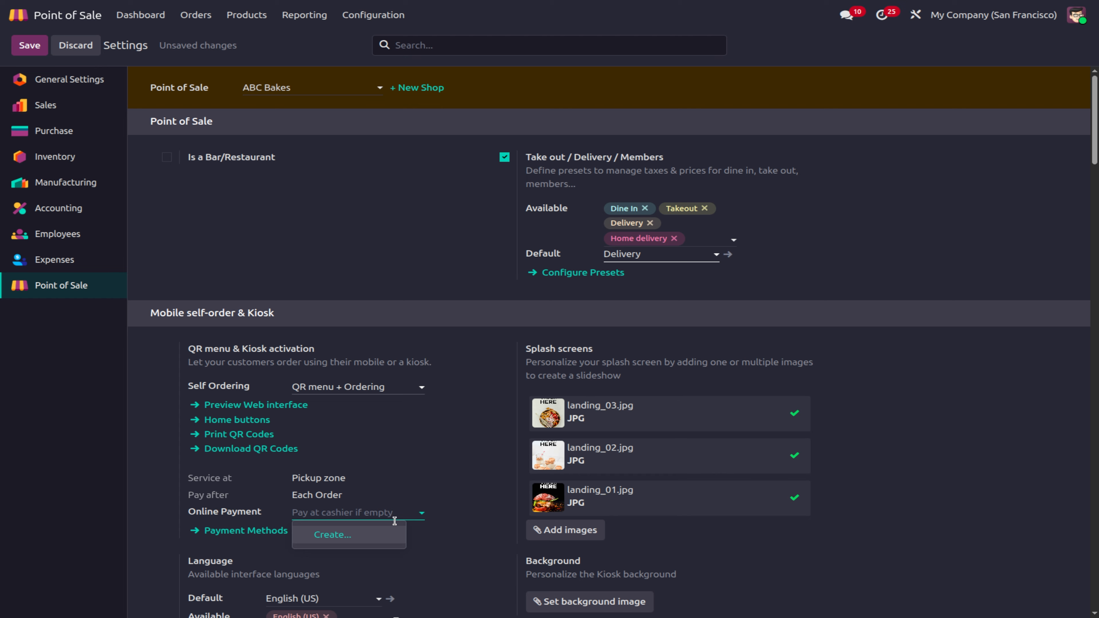
{"action": "left_click", "coordinate": [400, 505]}
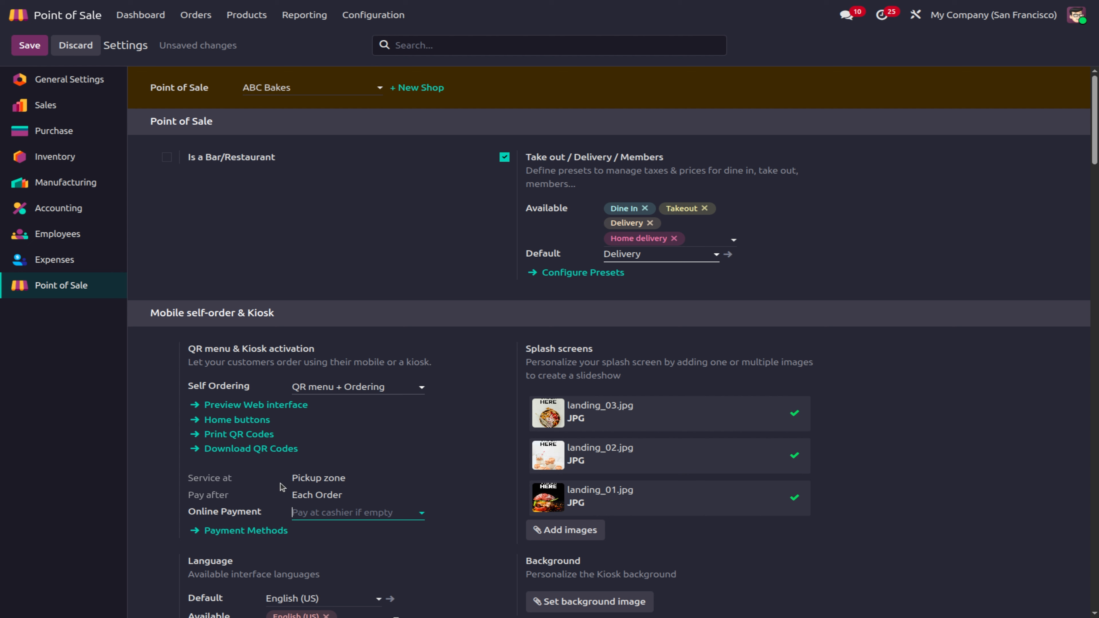
{"action": "left_click", "coordinate": [331, 499]}
{"action": "scroll", "coordinate": [373, 476], "scroll_direction": "down", "scroll_amount": 2}
{"action": "scroll", "coordinate": [373, 476], "scroll_direction": "up", "scroll_amount": 2}
Step: Save the settings, return to the dashboard and try ABC Bakes' Mobile Menu
{"action": "left_click", "coordinate": [30, 46]}
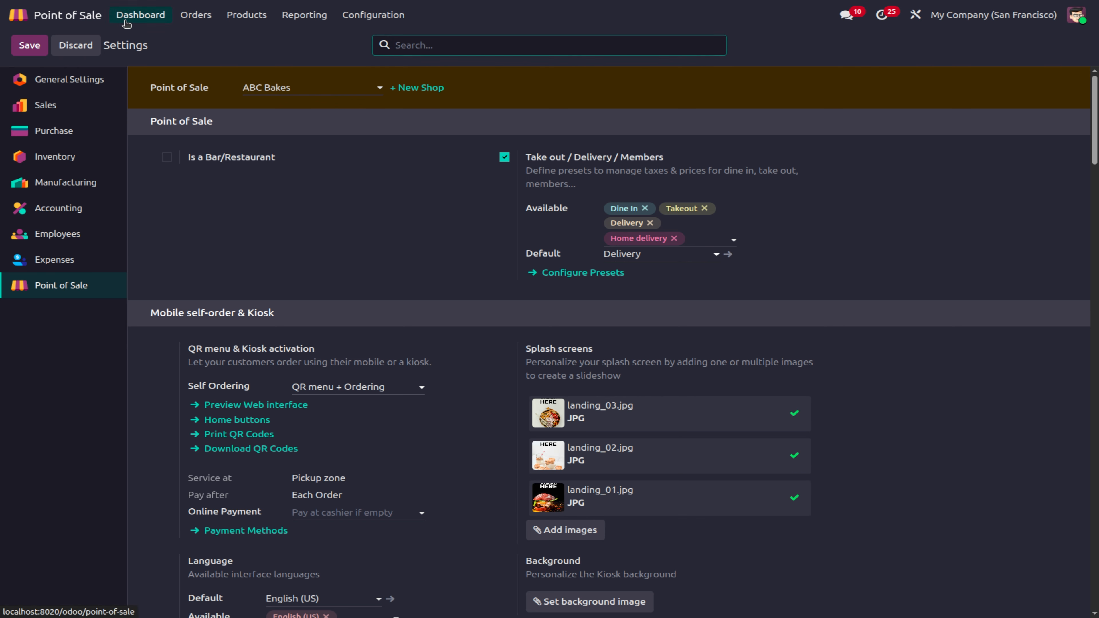
{"action": "left_click", "coordinate": [126, 17]}
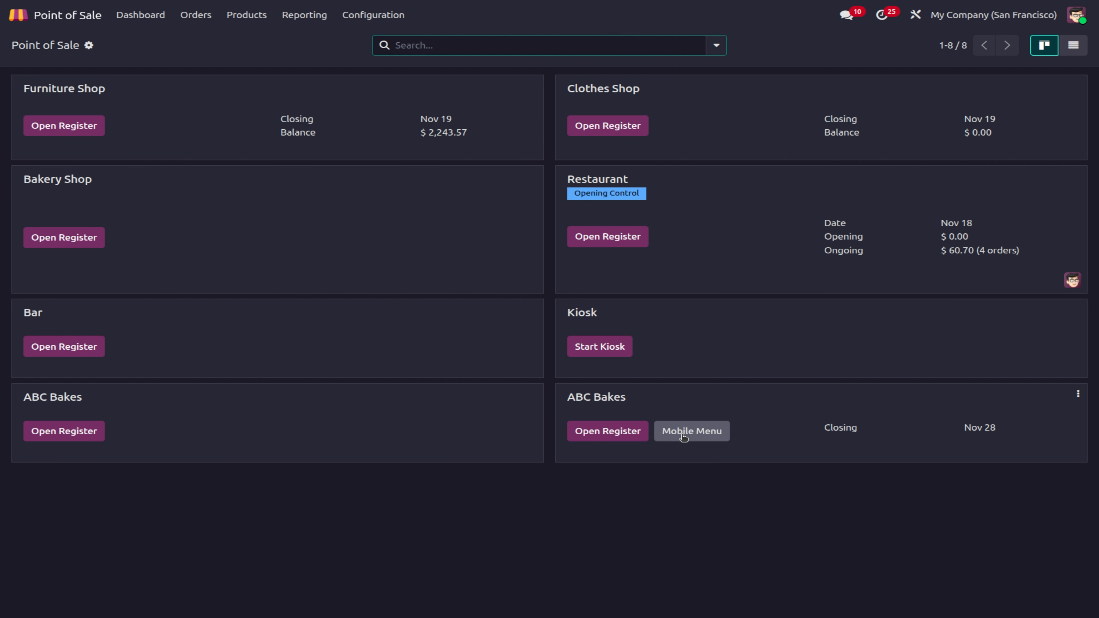
{"action": "left_click", "coordinate": [691, 431]}
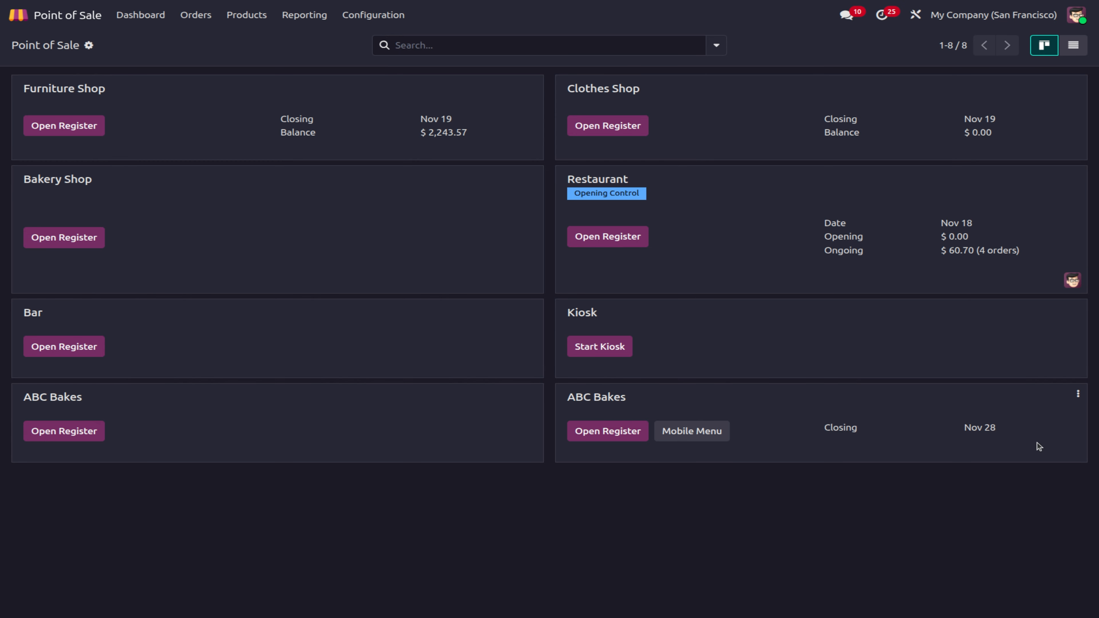
Step: Open the ABC Bakes register as the chosen cashier with a $0.00 opening and no note
{"action": "left_click", "coordinate": [604, 432]}
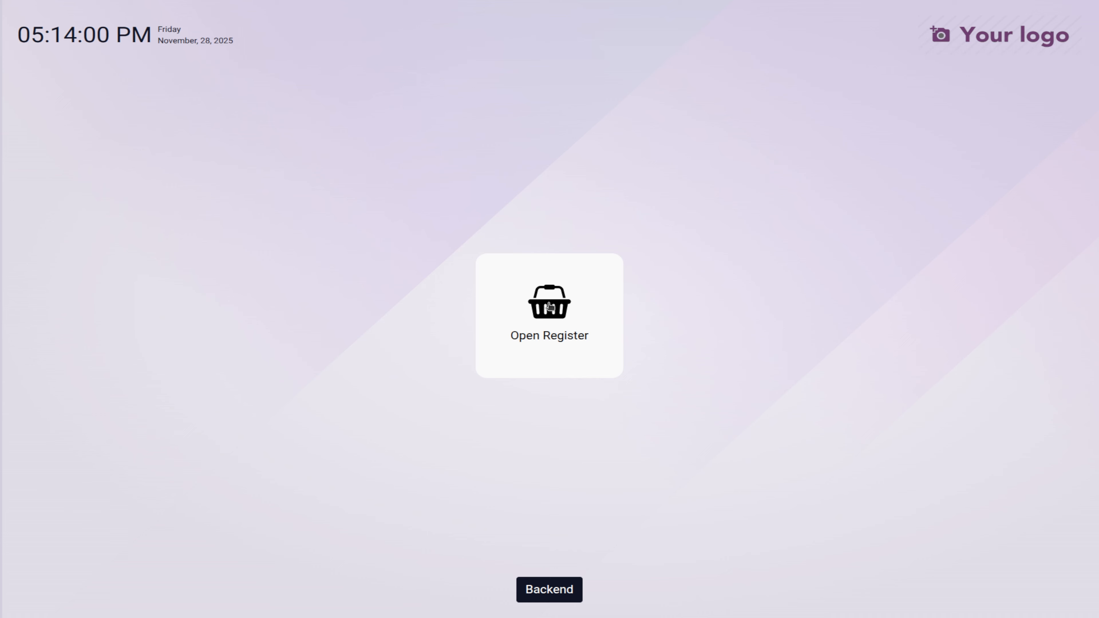
{"action": "left_click", "coordinate": [550, 306]}
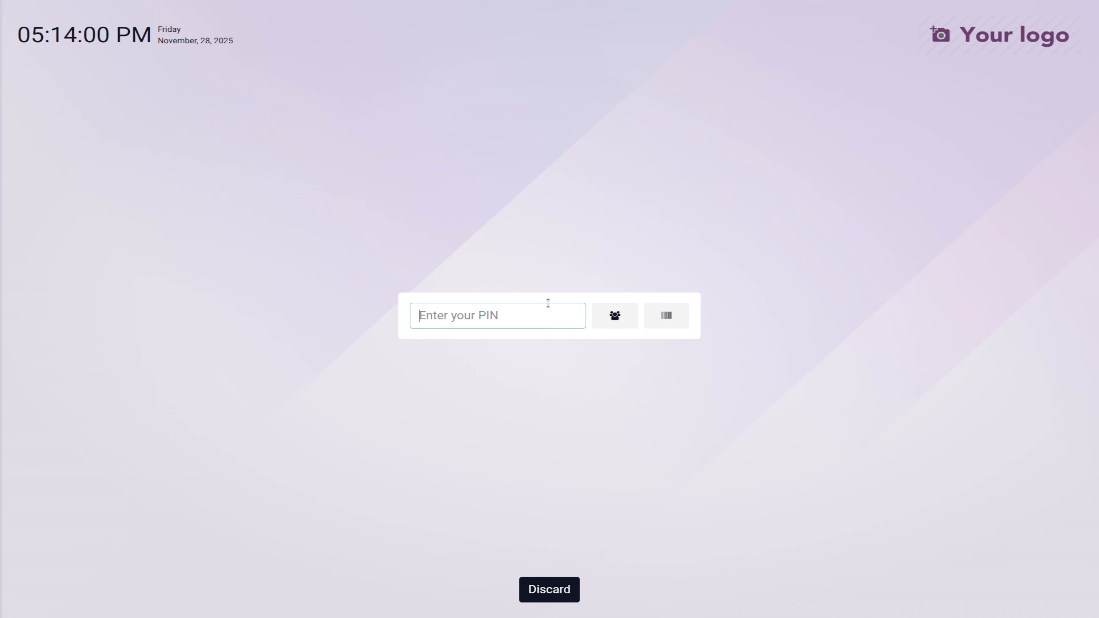
{"action": "left_click", "coordinate": [611, 318]}
{"action": "scroll", "coordinate": [537, 432], "scroll_direction": "down", "scroll_amount": 6}
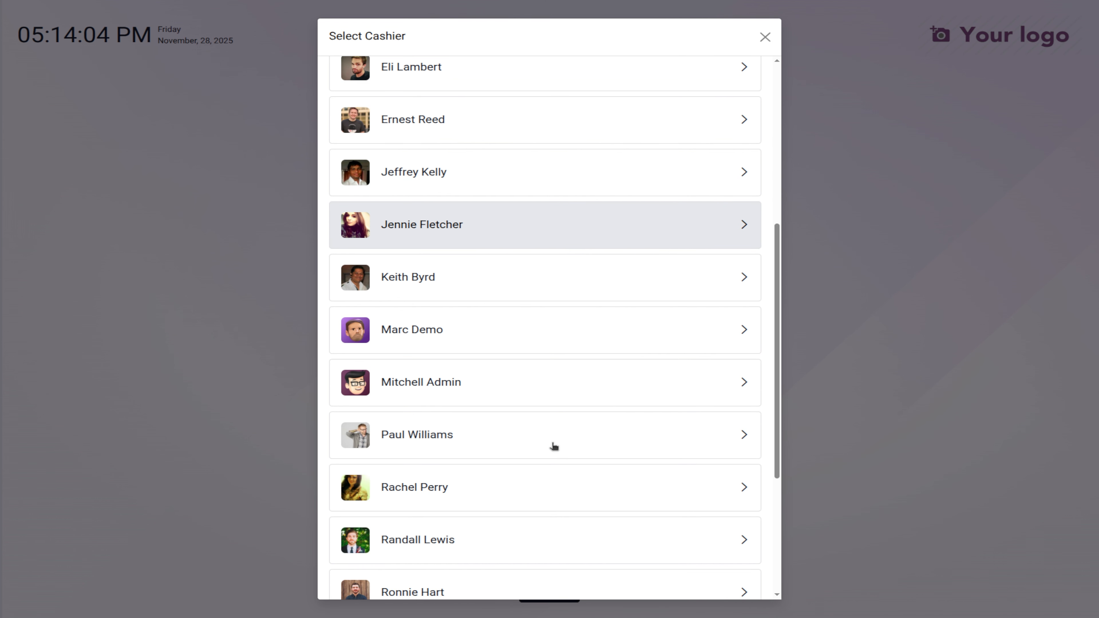
{"action": "left_click", "coordinate": [432, 385]}
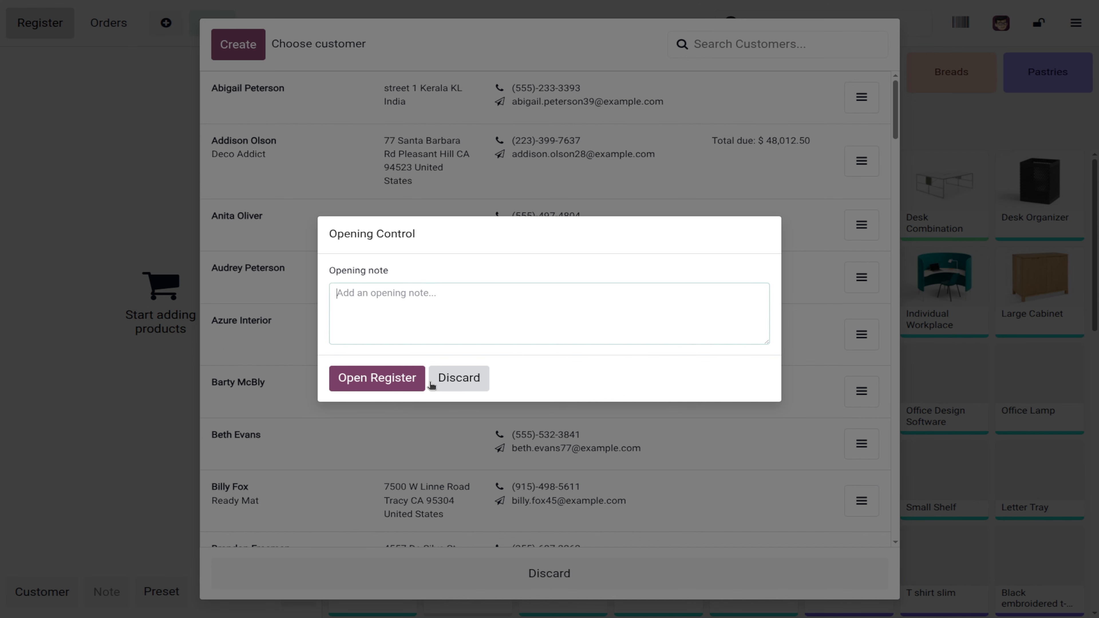
{"action": "left_click", "coordinate": [381, 386]}
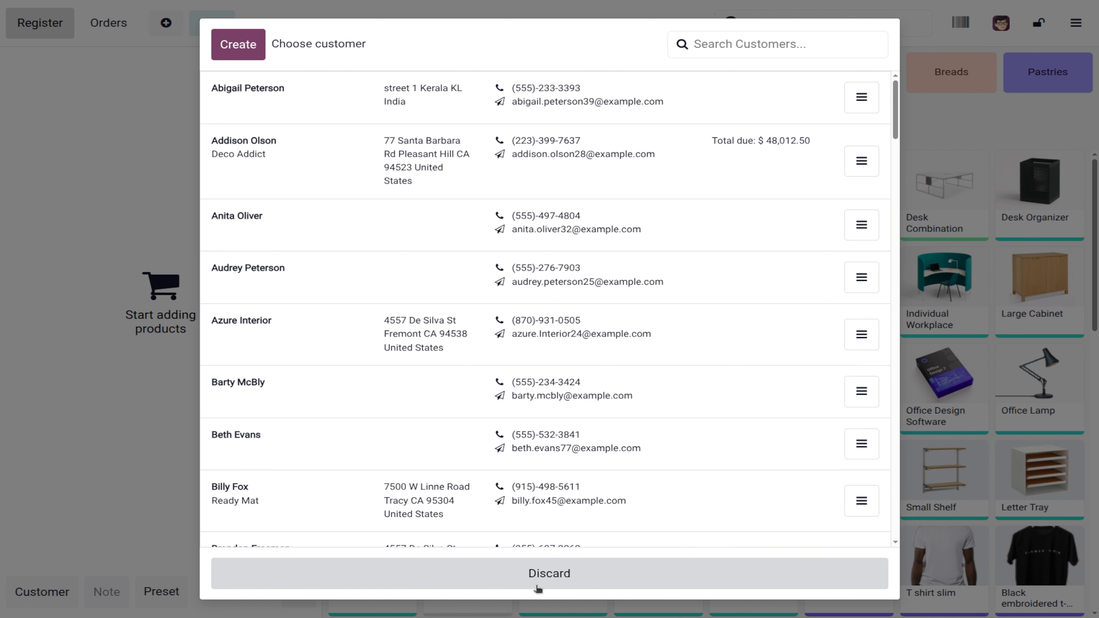
Step: Dismiss the customer list and go back to the backend dashboard
{"action": "left_click", "coordinate": [538, 590]}
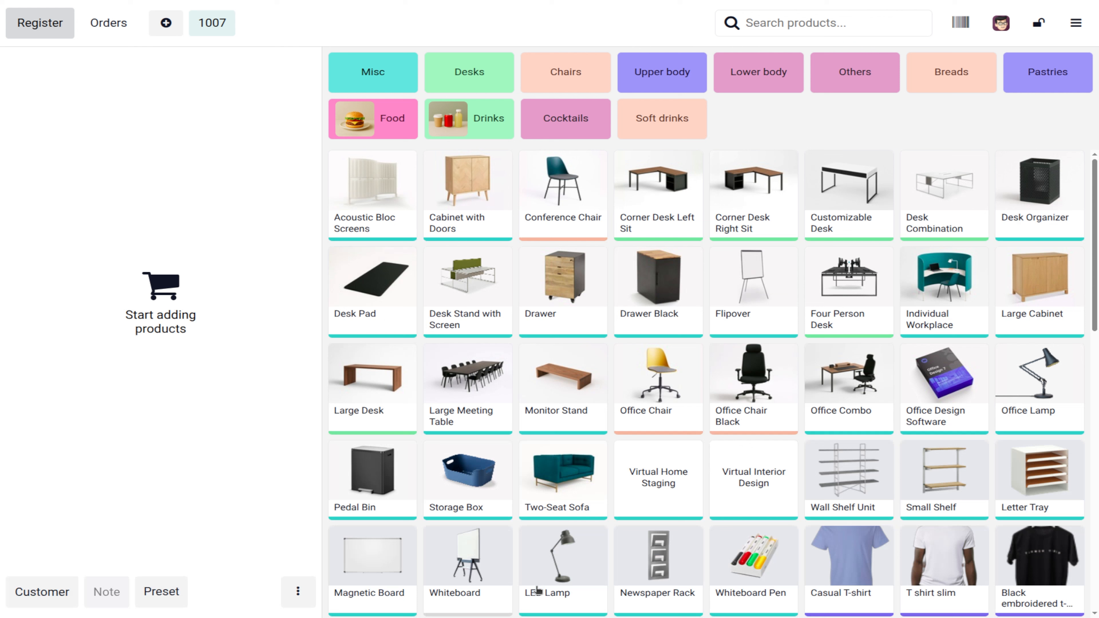
{"action": "left_click", "coordinate": [1071, 17]}
{"action": "left_click", "coordinate": [1026, 201]}
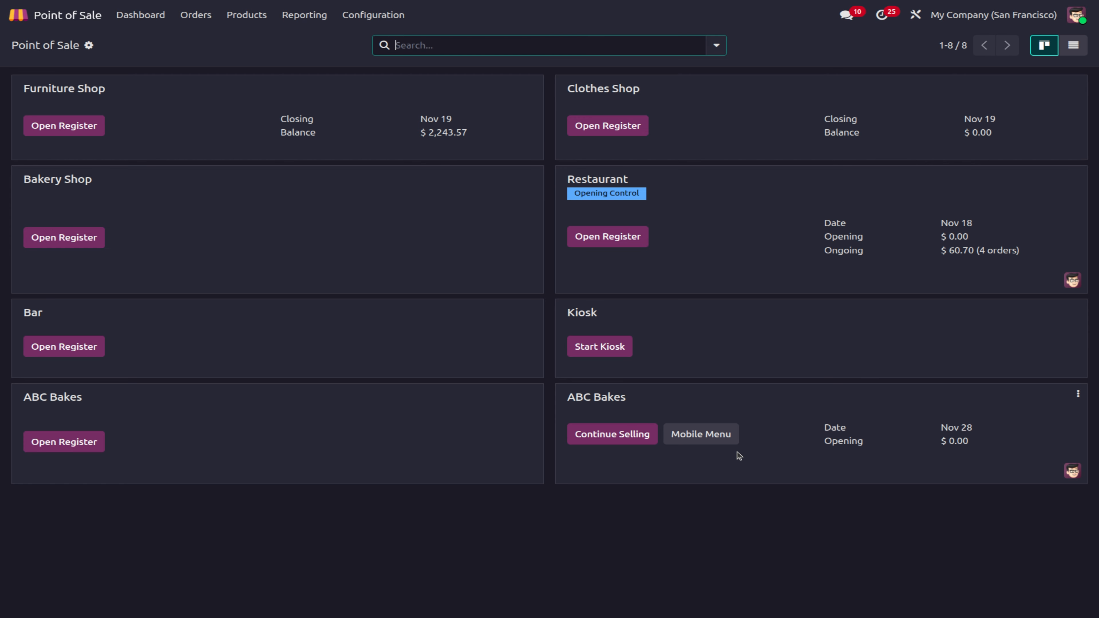
Step: Launch the ABC Bakes mobile menu, start an order and choose Delivery
{"action": "left_click", "coordinate": [686, 436]}
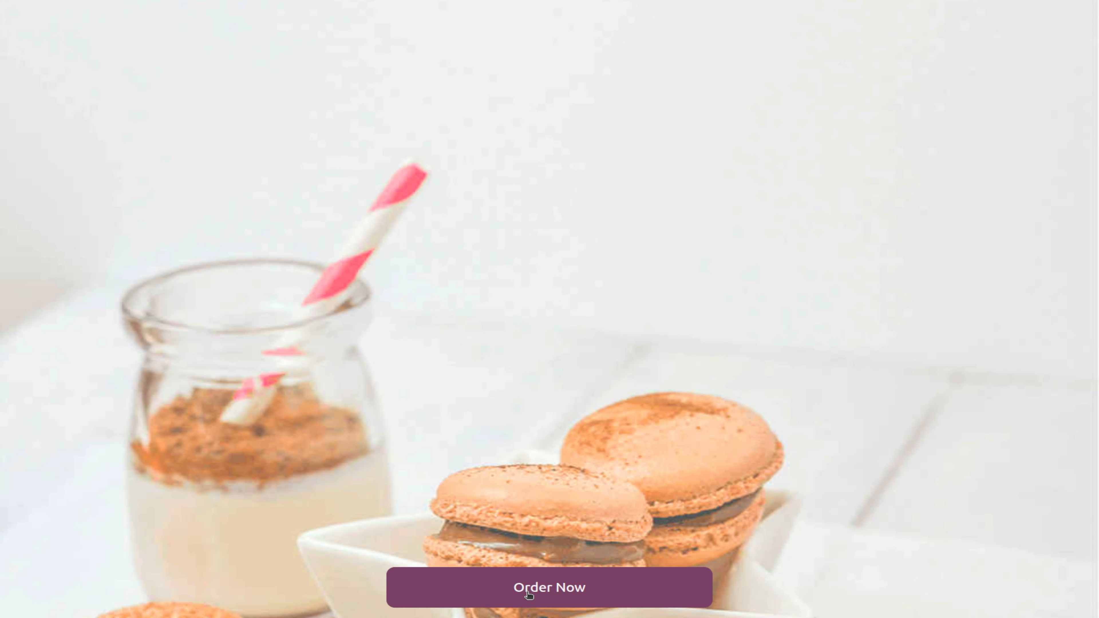
{"action": "left_click", "coordinate": [527, 593]}
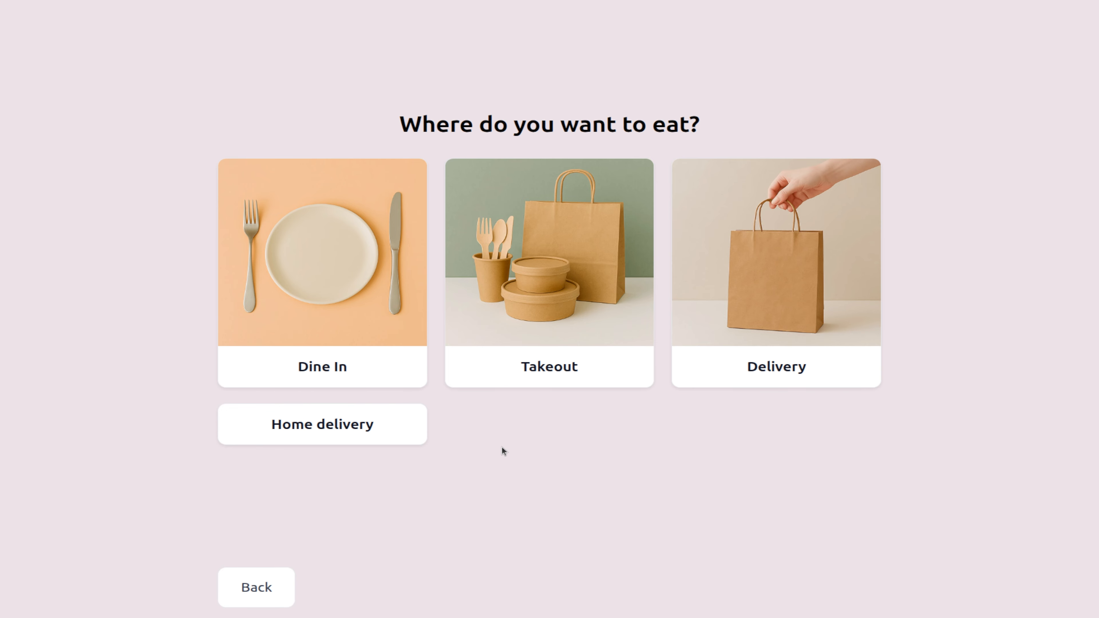
{"action": "left_click", "coordinate": [763, 326]}
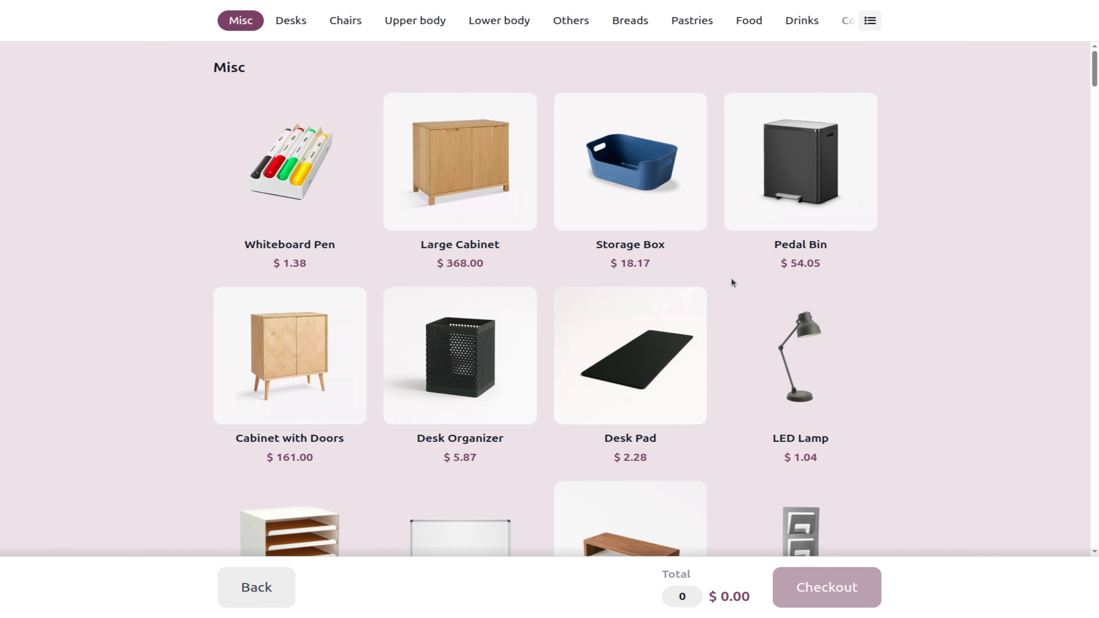
Step: Add Cabinet with Doors, Desk Pad and LED Lamp to the mobile order
{"action": "scroll", "coordinate": [430, 215], "scroll_direction": "down", "scroll_amount": 1}
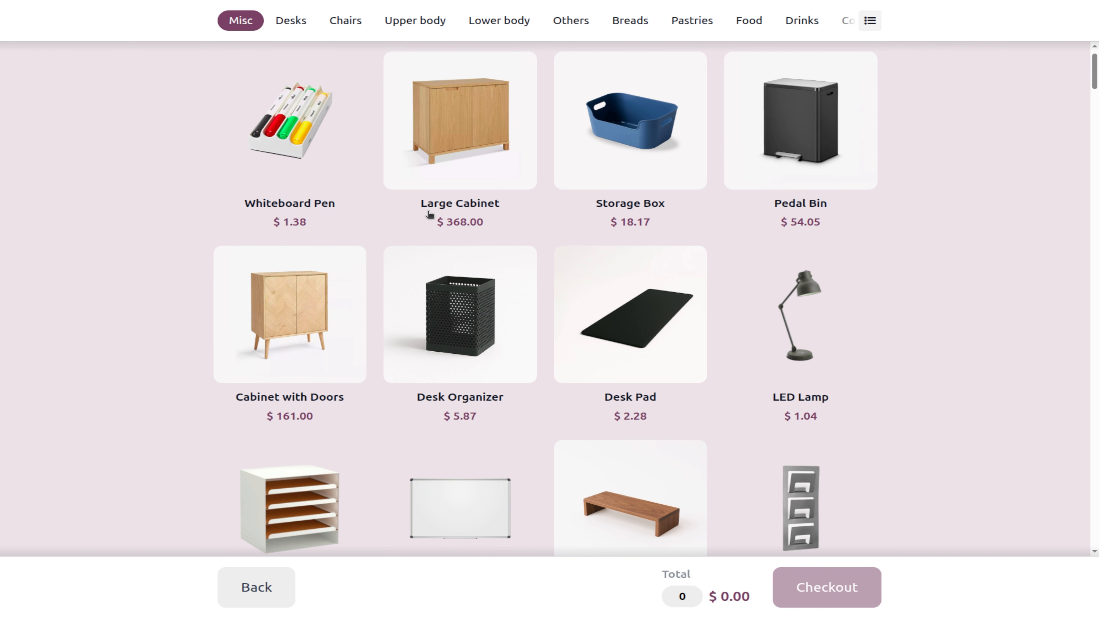
{"action": "left_click", "coordinate": [309, 302]}
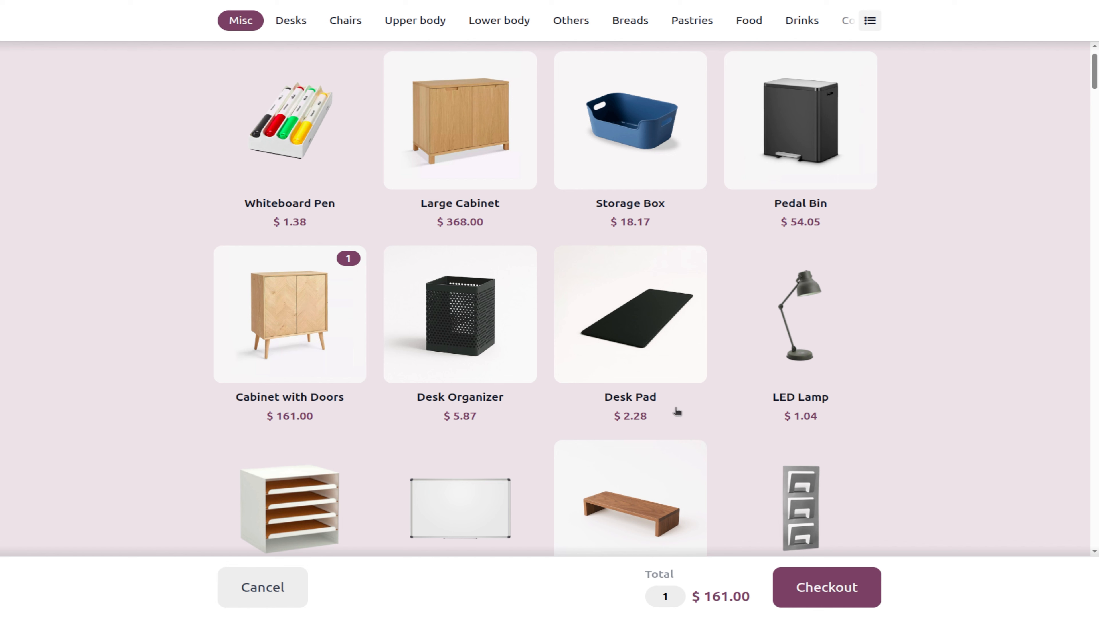
{"action": "left_click", "coordinate": [632, 343]}
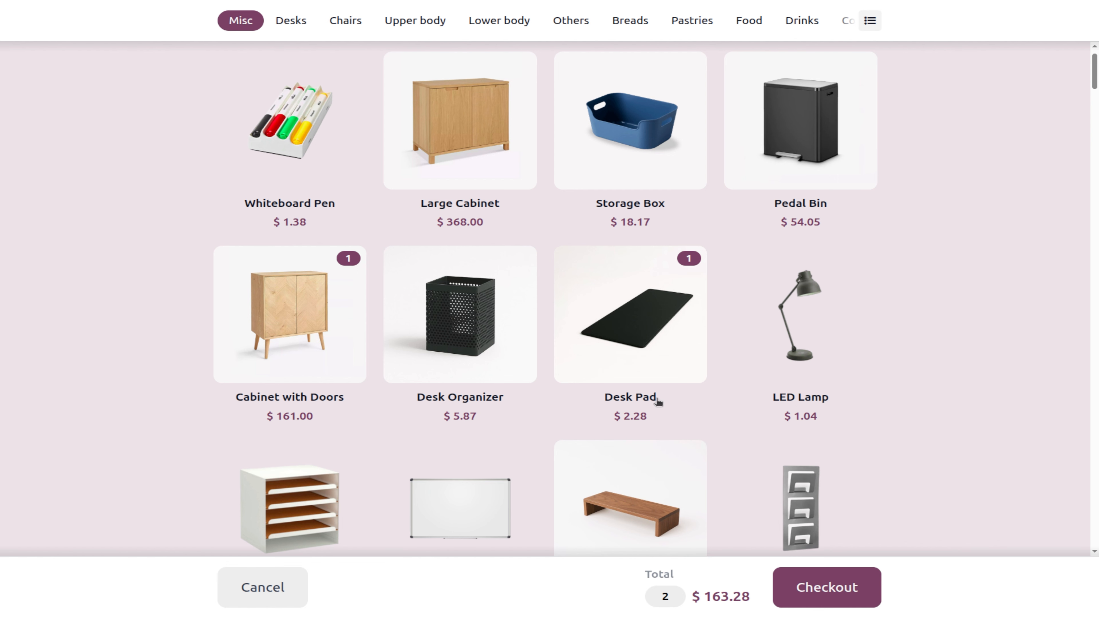
{"action": "left_click", "coordinate": [800, 384]}
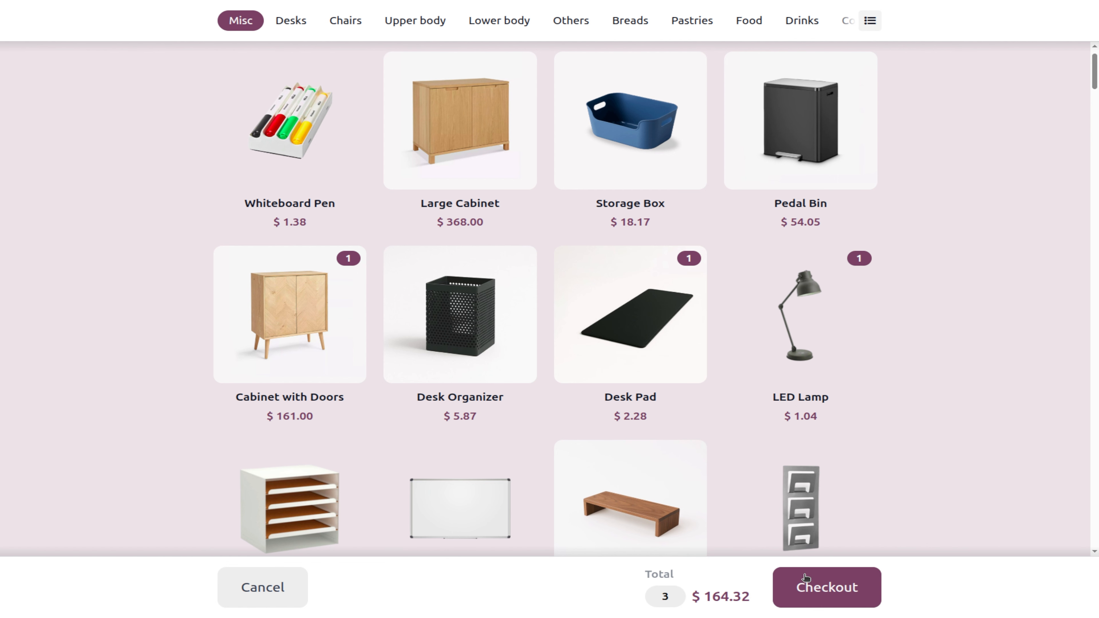
Step: At checkout, set quantities to 2 Cabinets with Doors, 3 Desk Pads and 1 LED Lamp
{"action": "left_click", "coordinate": [807, 586]}
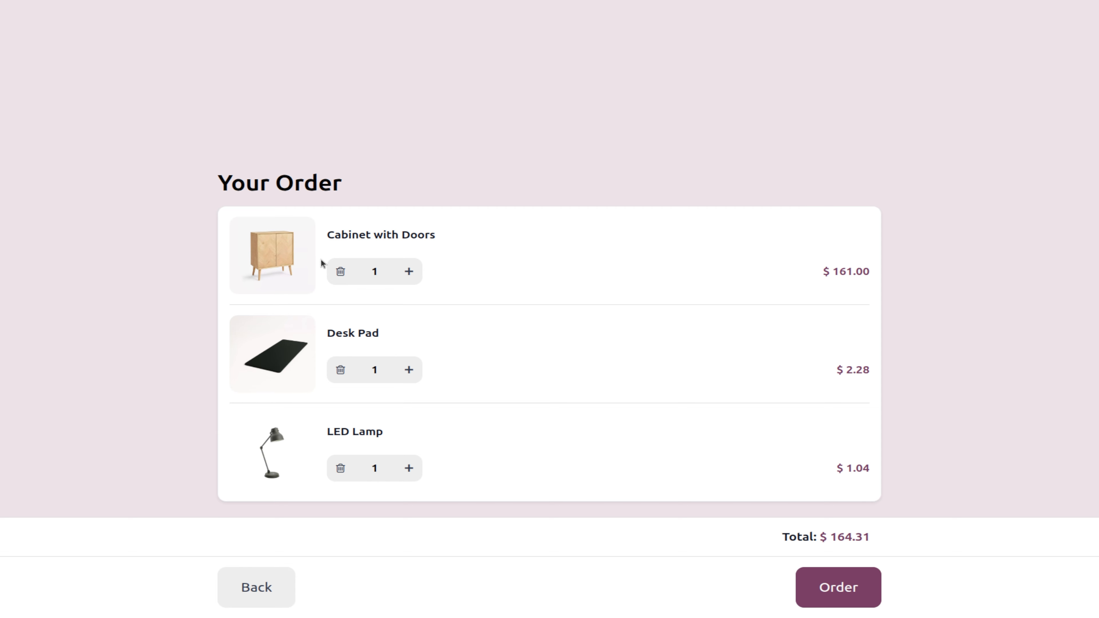
{"action": "left_click", "coordinate": [410, 273]}
{"action": "left_click", "coordinate": [409, 372]}
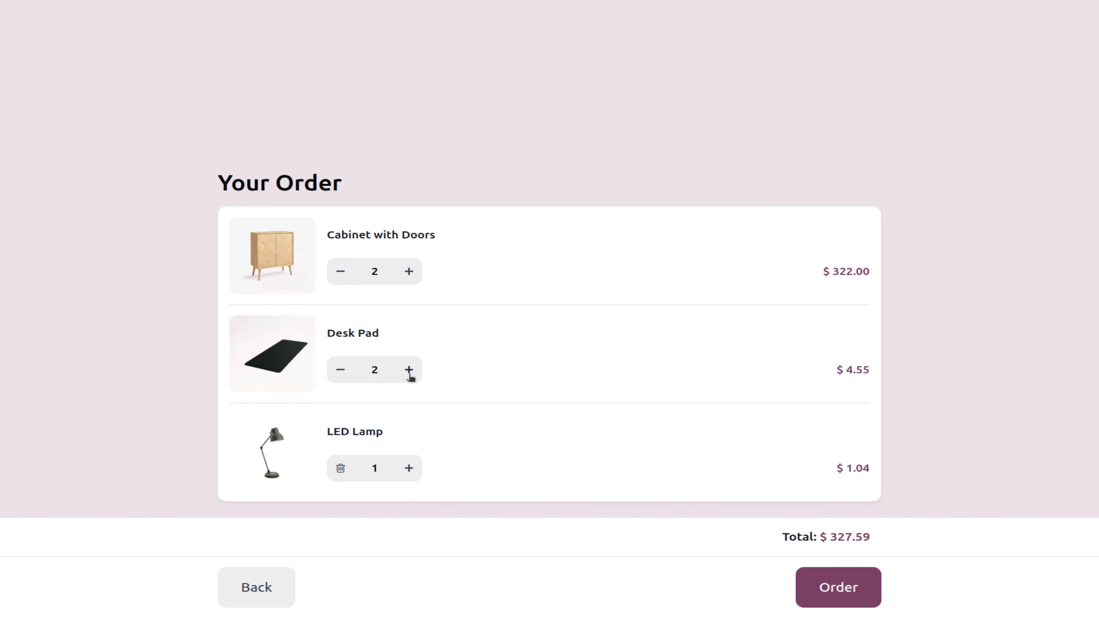
{"action": "left_click", "coordinate": [409, 371]}
{"action": "left_click", "coordinate": [409, 371]}
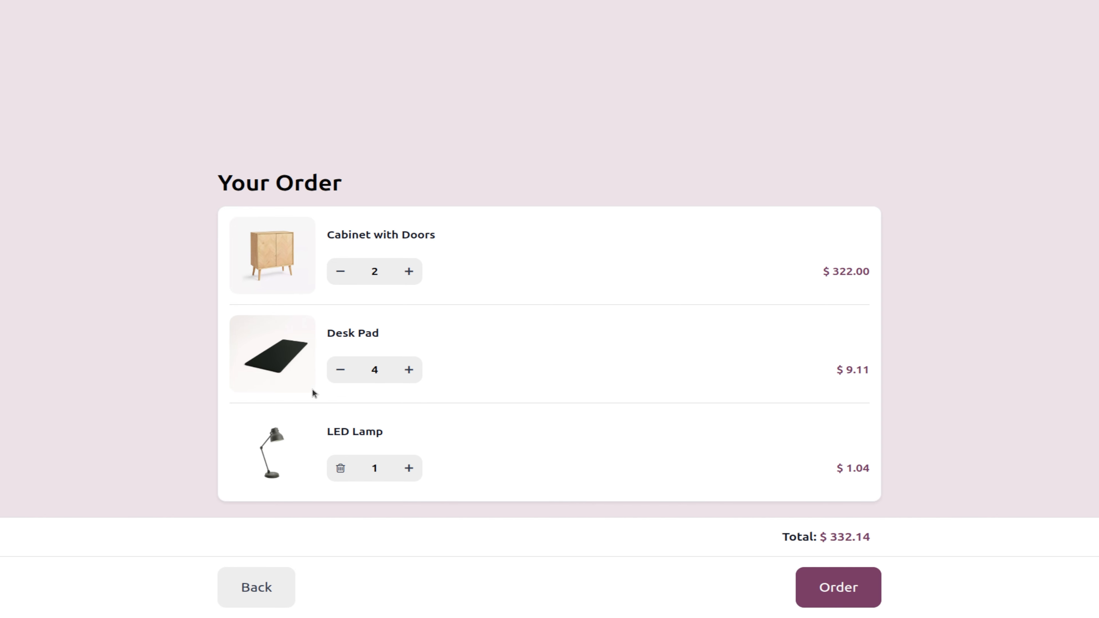
{"action": "left_click", "coordinate": [339, 371]}
Step: Place the order and enter the customer's first name in the delivery form's Name field
{"action": "left_click", "coordinate": [831, 604]}
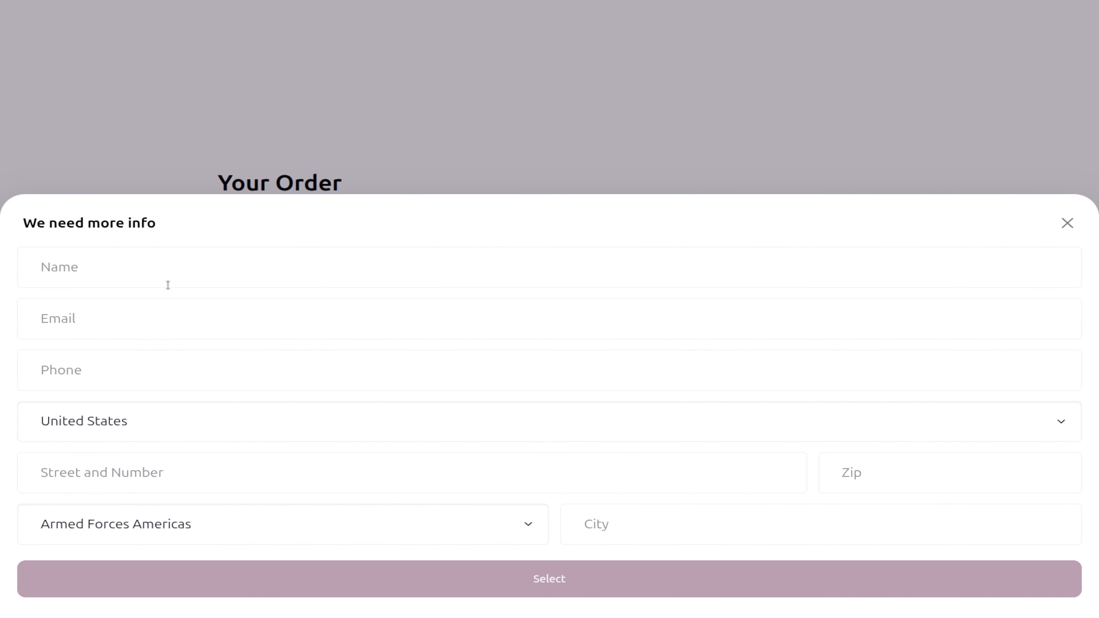
{"action": "left_click", "coordinate": [176, 526]}
{"action": "left_click", "coordinate": [79, 269]}
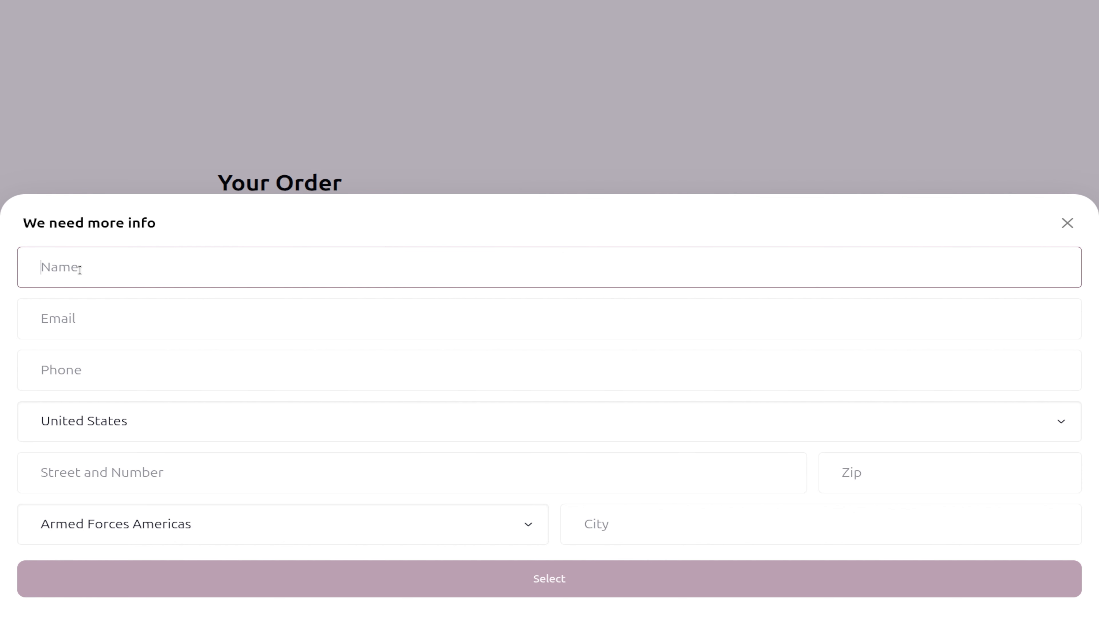
{"action": "type", "text": "Marco"}
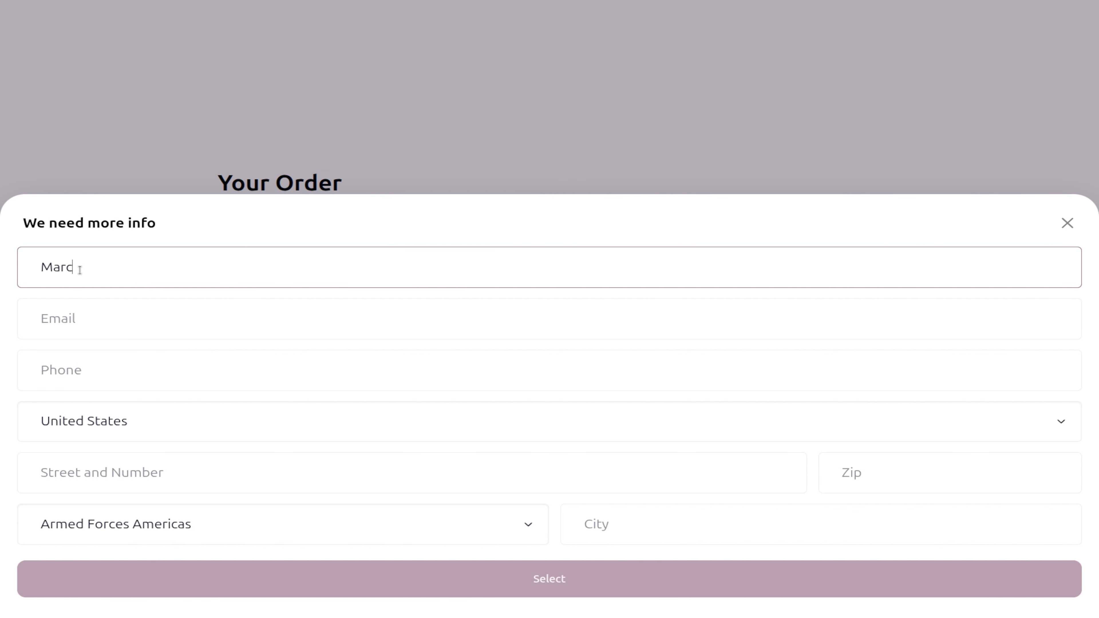
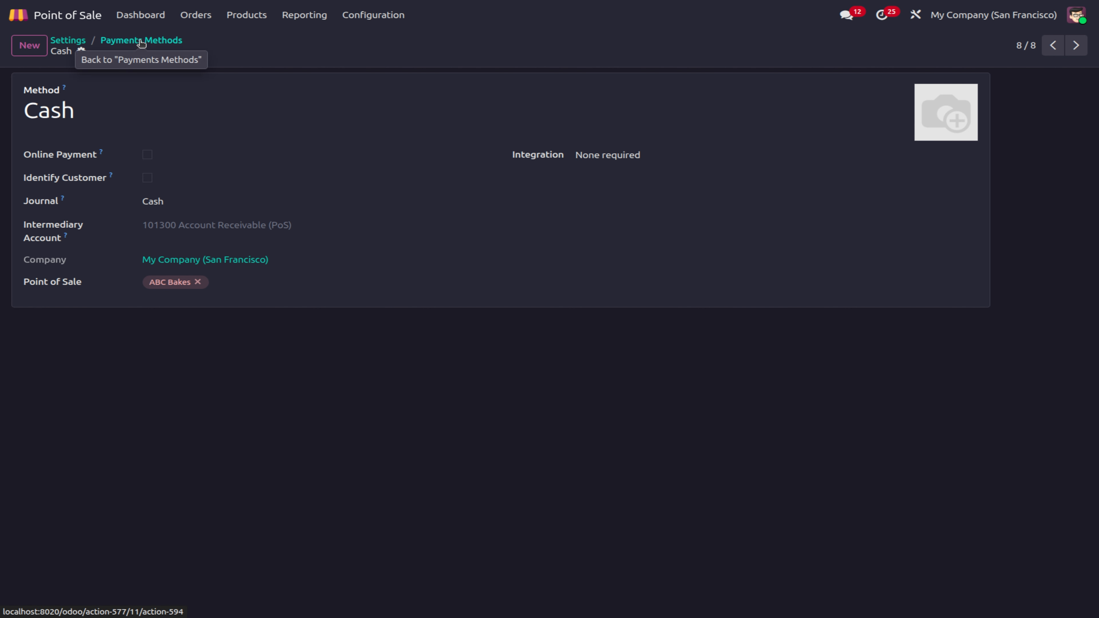
Step: Look over the Cash payment method's integration options without changing them, then return to the list
{"action": "left_click", "coordinate": [597, 157]}
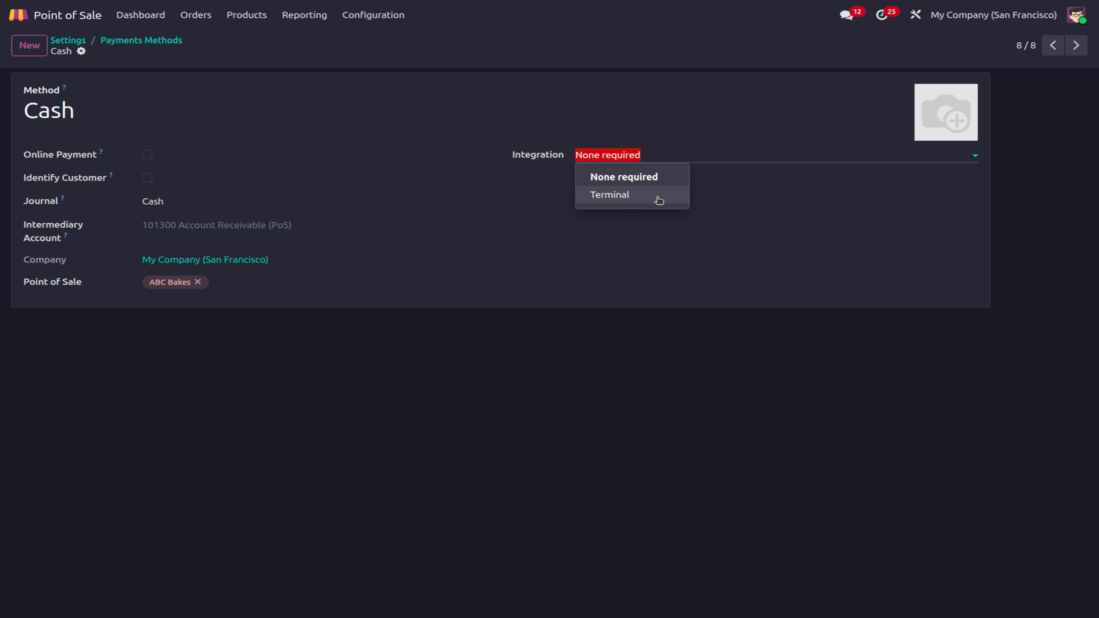
{"action": "left_click", "coordinate": [659, 218]}
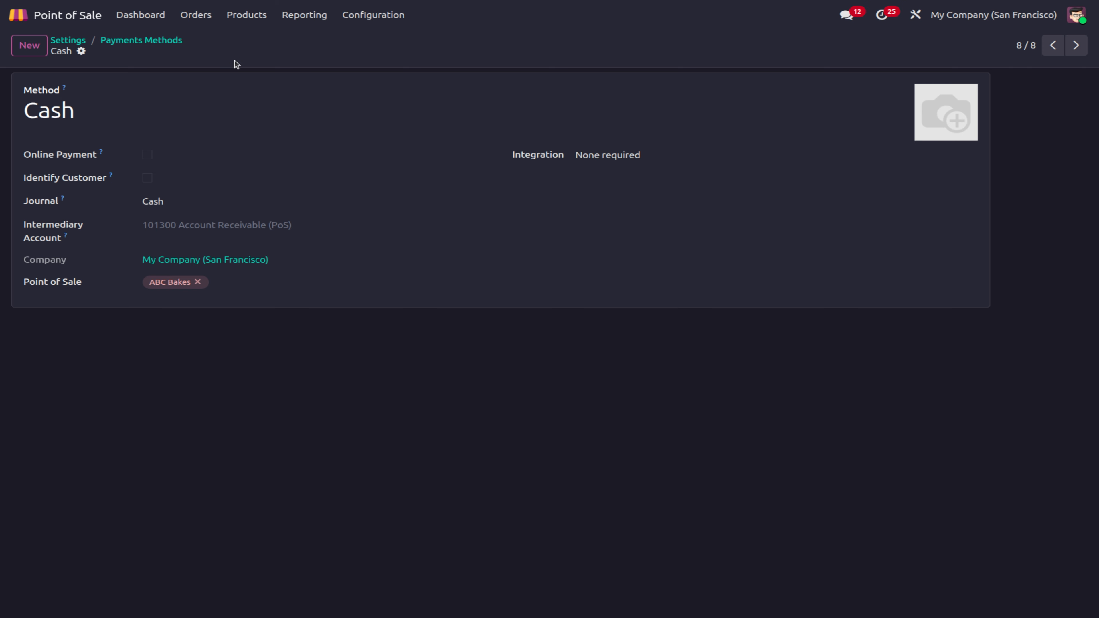
{"action": "left_click", "coordinate": [156, 42]}
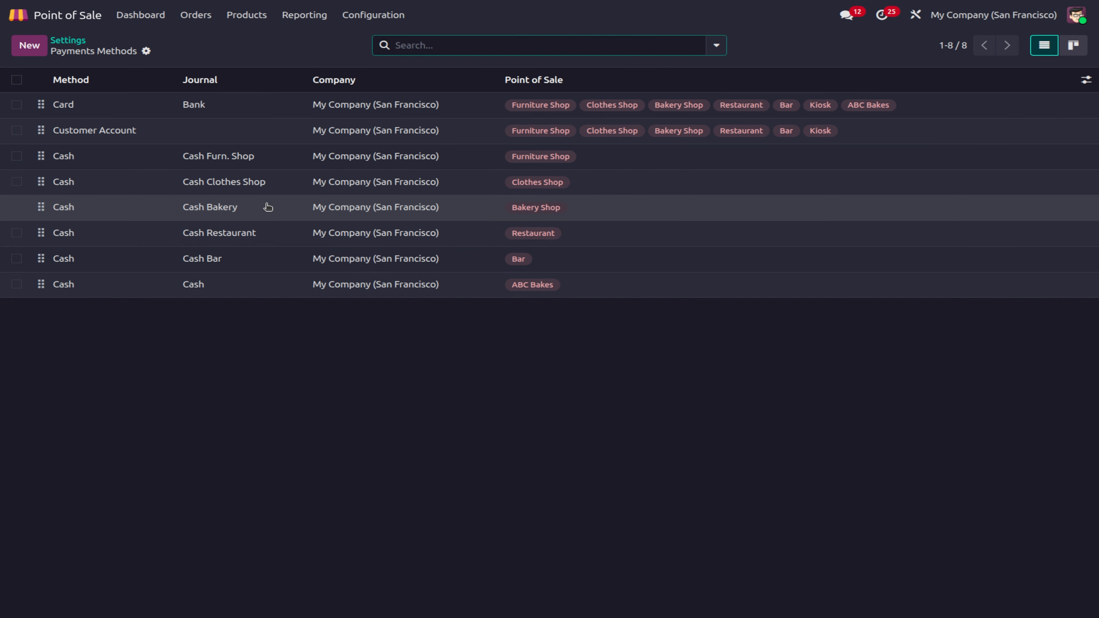
Step: Try adding ABC Bakes to Customer Account; the open session blocks it, so discard the edit
{"action": "left_click", "coordinate": [138, 144]}
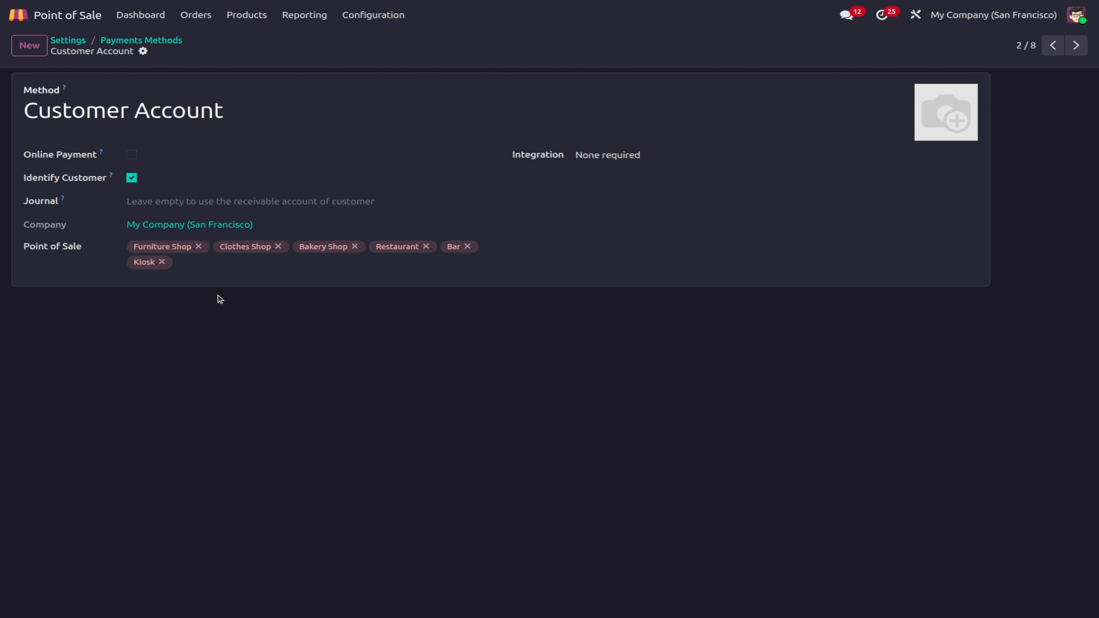
{"action": "left_click", "coordinate": [217, 261]}
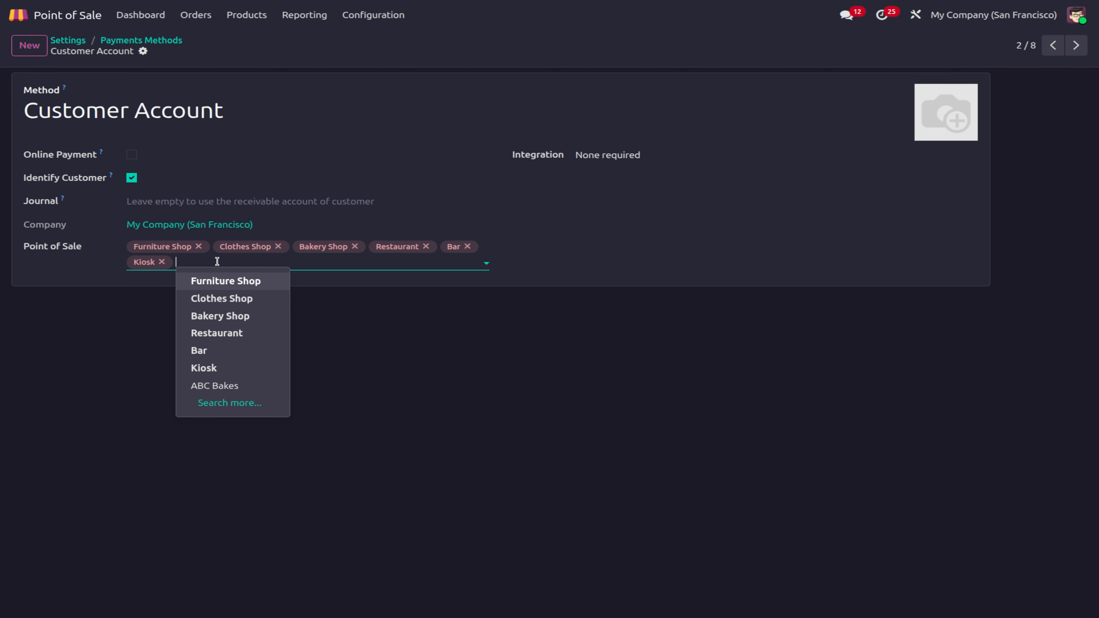
{"action": "left_click", "coordinate": [240, 386]}
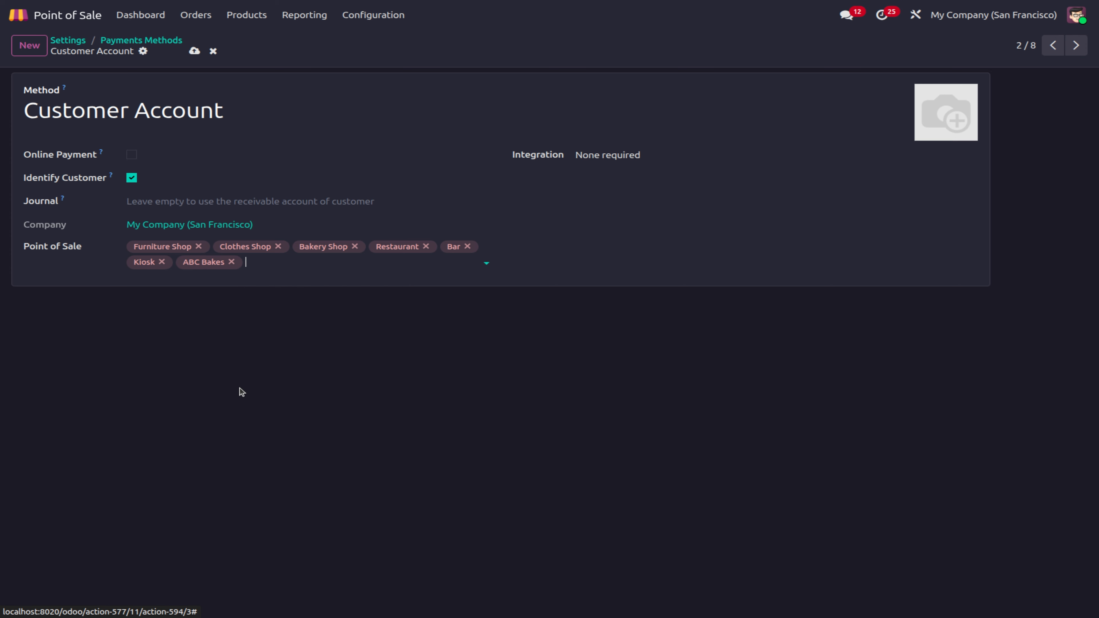
{"action": "left_click", "coordinate": [194, 51]}
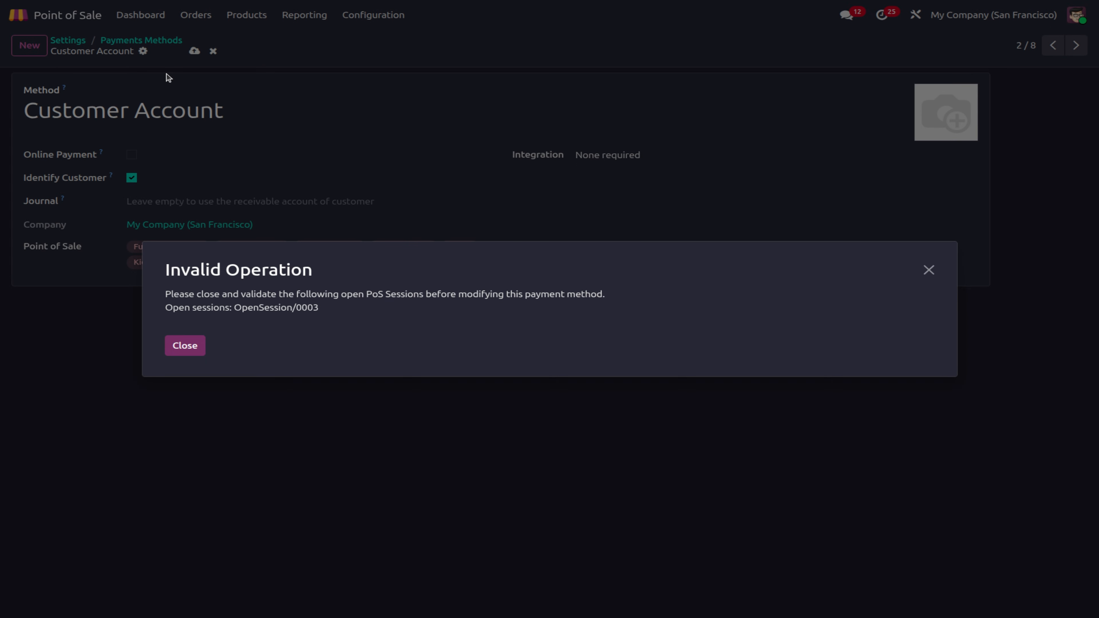
{"action": "left_click", "coordinate": [193, 346]}
{"action": "left_click", "coordinate": [170, 42]}
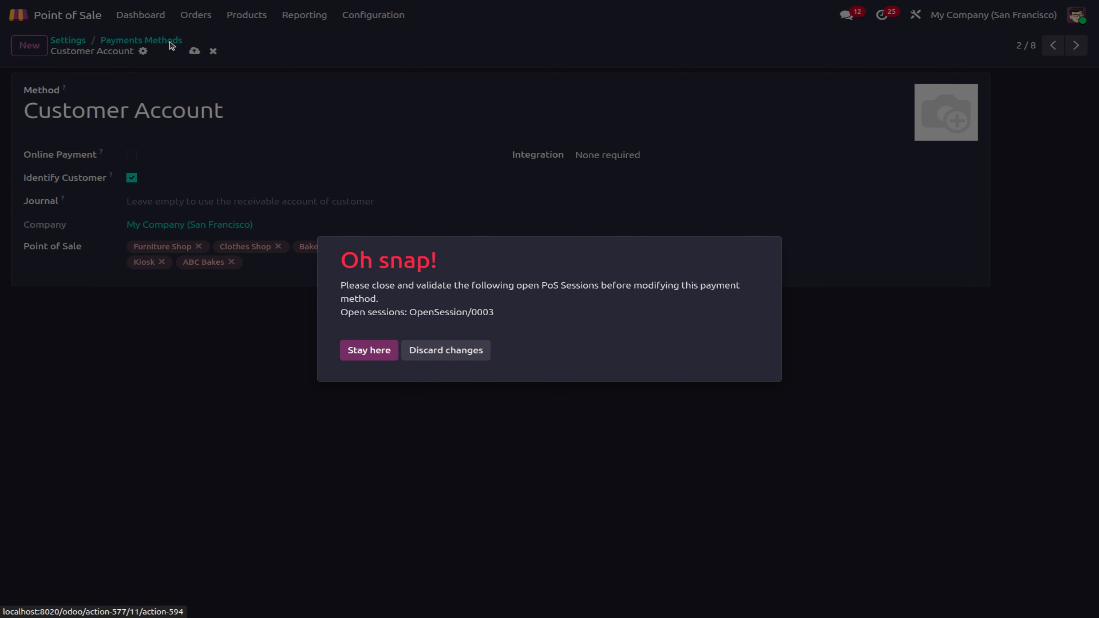
{"action": "left_click", "coordinate": [450, 351]}
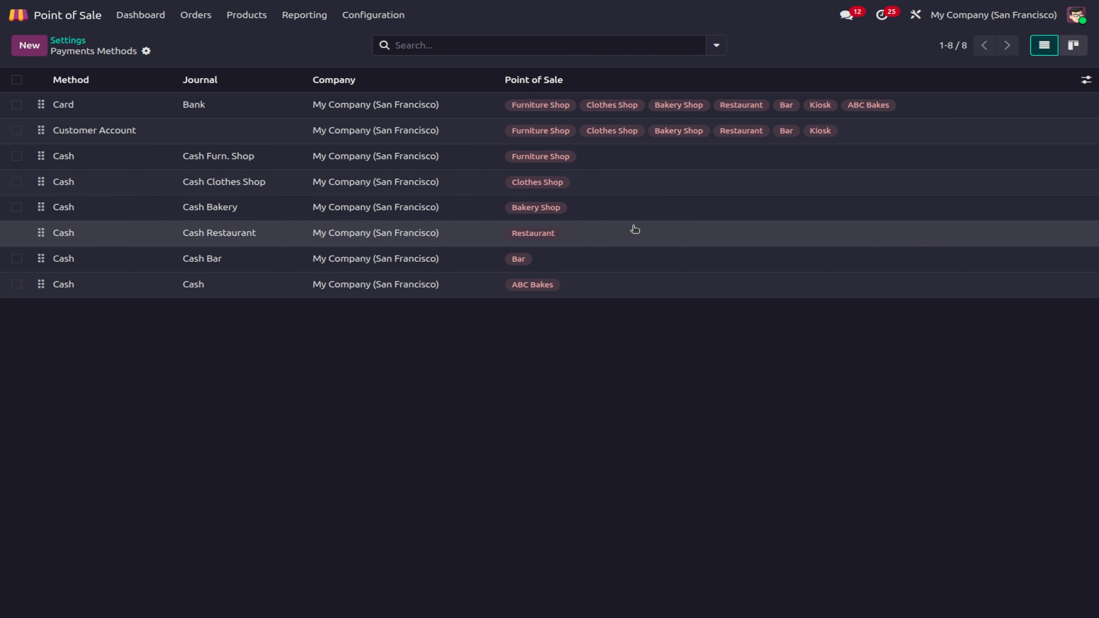
Step: Add Customer Account to the shop's payment methods in Point of Sale settings
{"action": "left_click", "coordinate": [81, 43]}
{"action": "scroll", "coordinate": [382, 503], "scroll_direction": "down", "scroll_amount": 3}
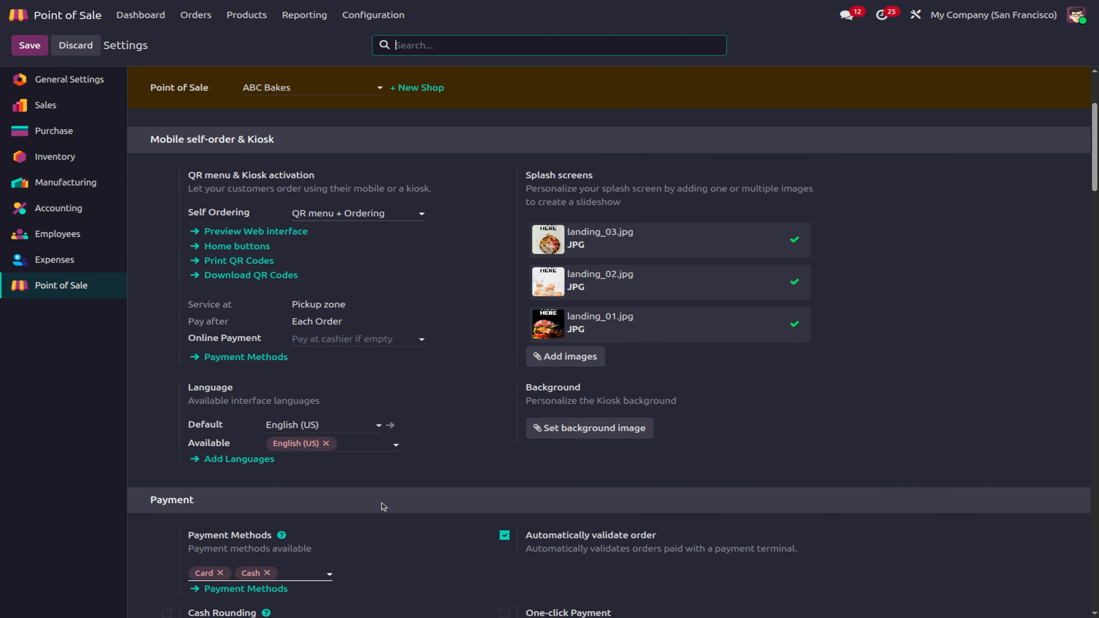
{"action": "scroll", "coordinate": [382, 503], "scroll_direction": "down", "scroll_amount": 2}
{"action": "left_click", "coordinate": [308, 508]}
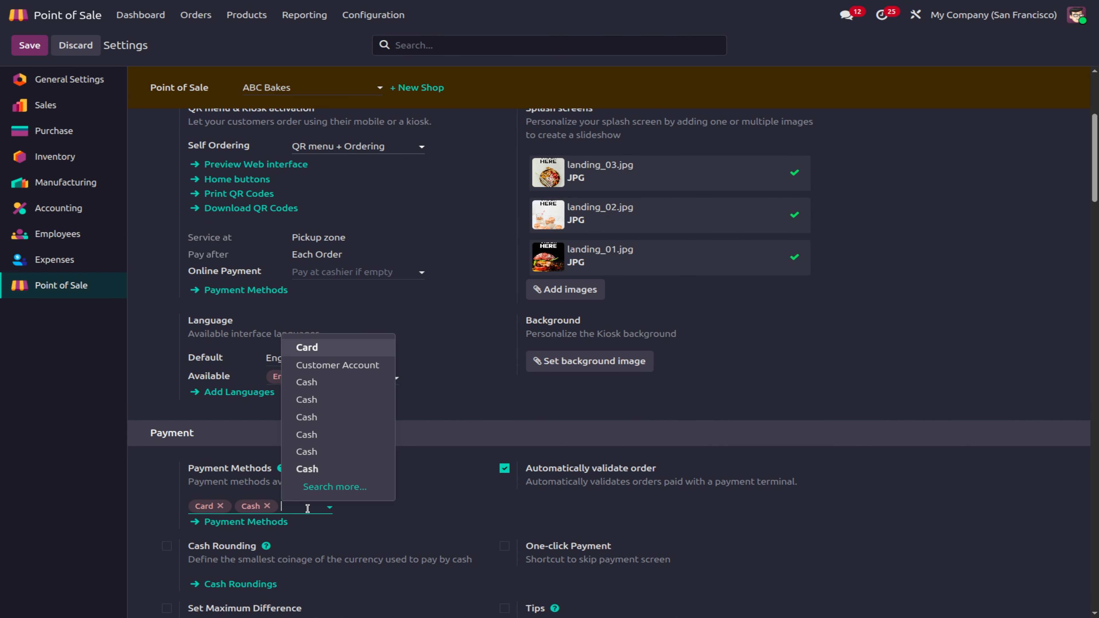
{"action": "left_click", "coordinate": [343, 368]}
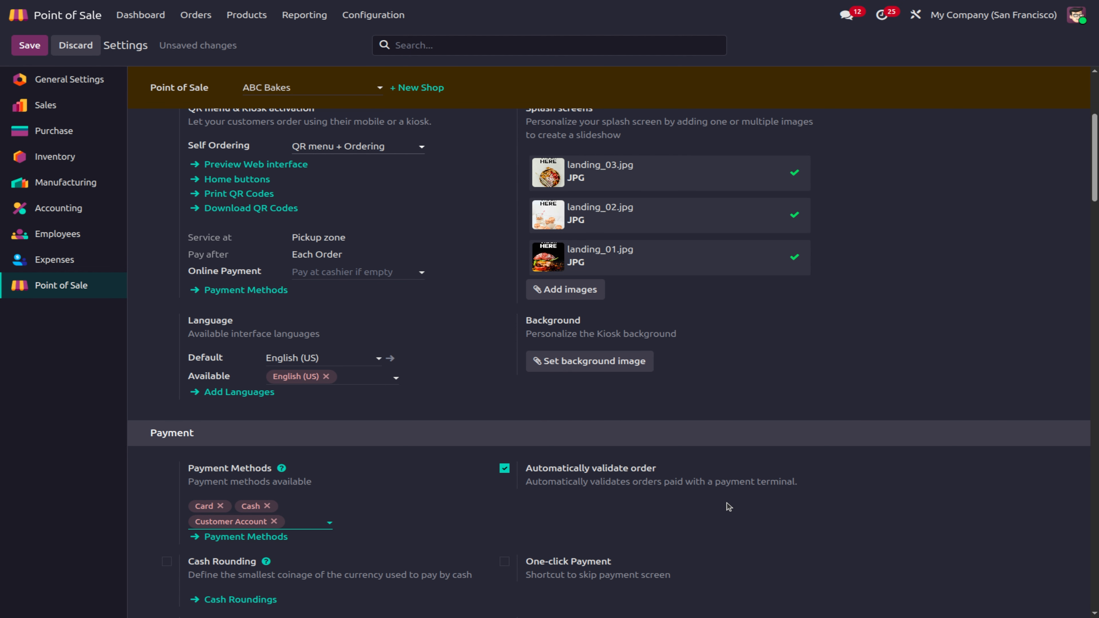
Step: Toggle cash rounding on and back off, save the settings, and go to the Dashboard
{"action": "scroll", "coordinate": [382, 472], "scroll_direction": "down", "scroll_amount": 1}
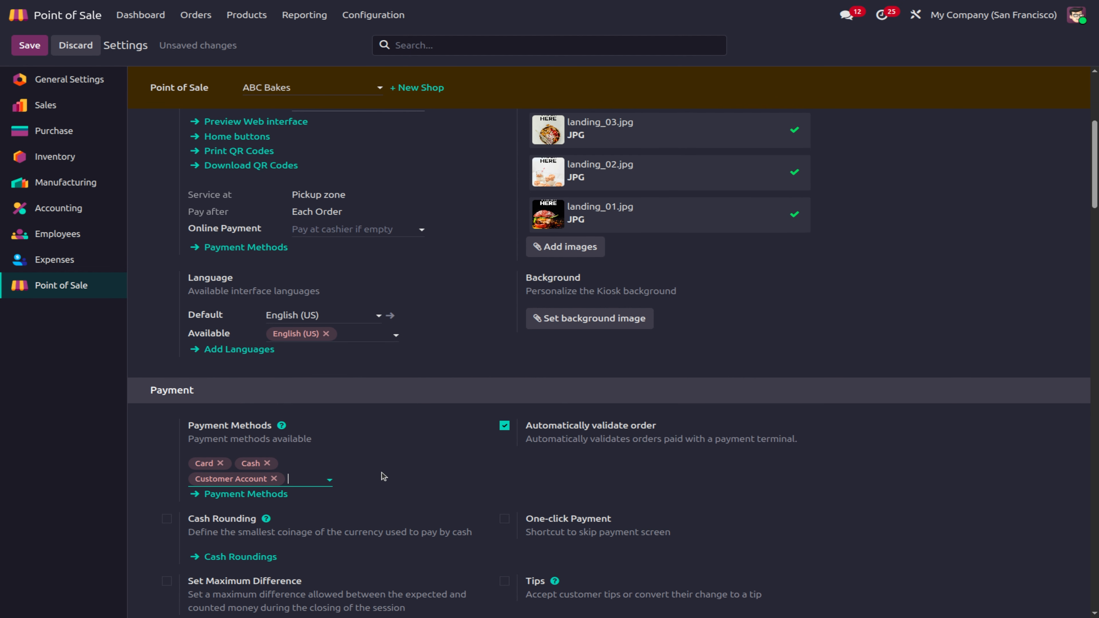
{"action": "left_click", "coordinate": [167, 519]}
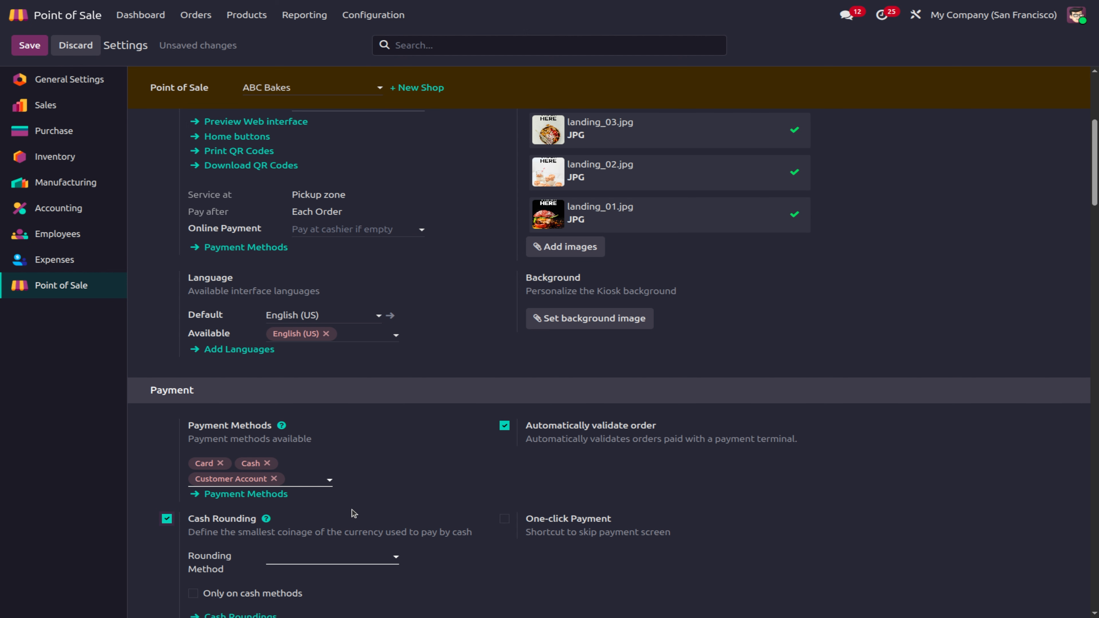
{"action": "scroll", "coordinate": [496, 468], "scroll_direction": "up", "scroll_amount": 1}
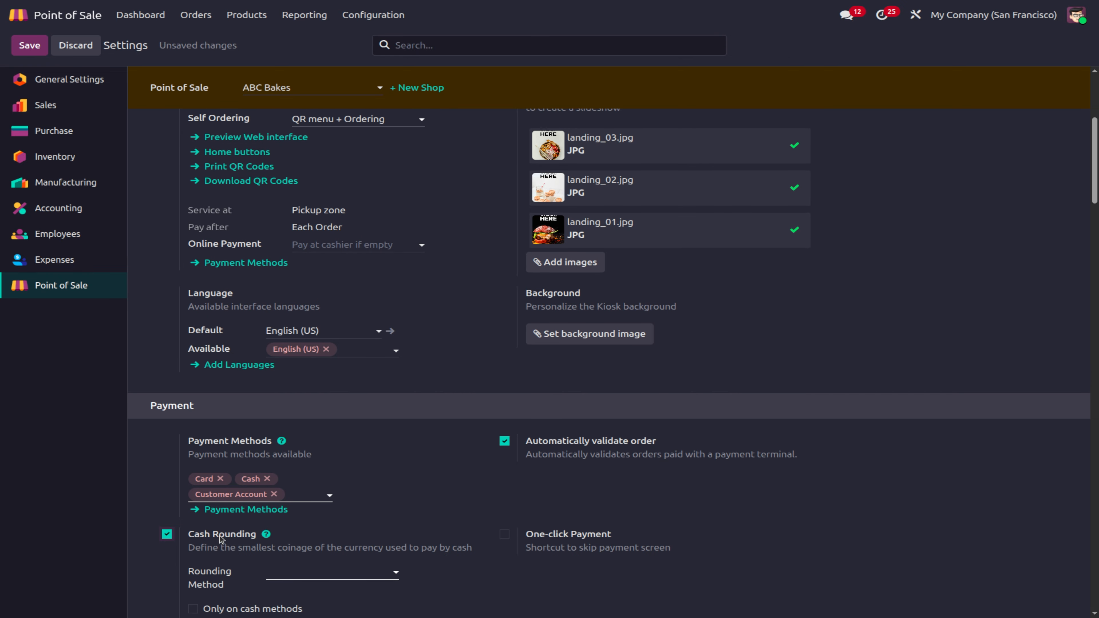
{"action": "left_click", "coordinate": [167, 534]}
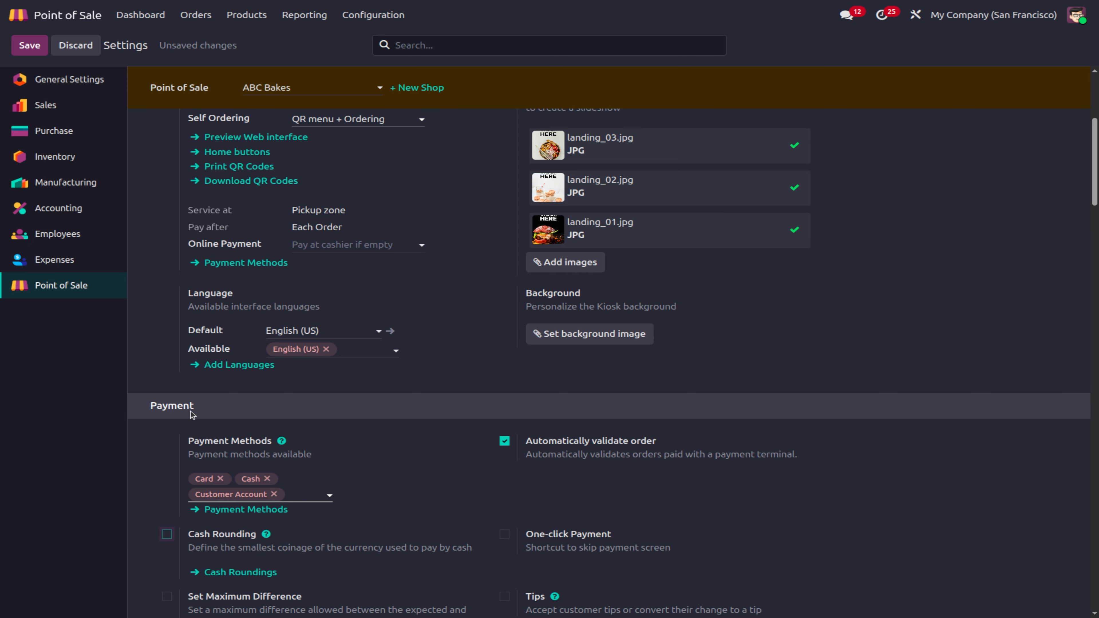
{"action": "left_click", "coordinate": [30, 45]}
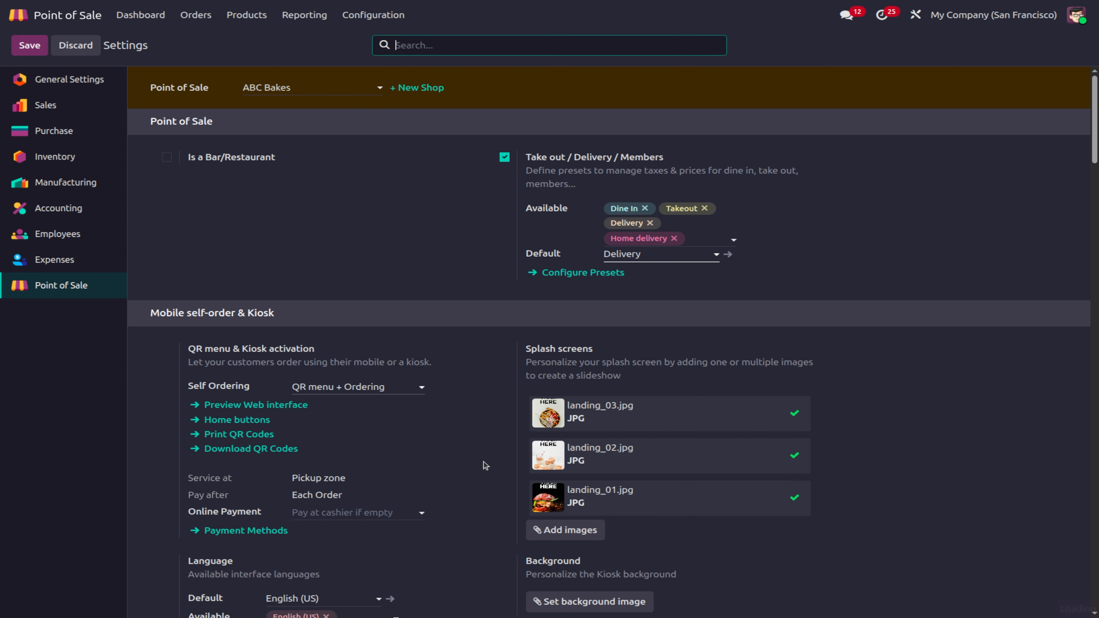
{"action": "left_click", "coordinate": [129, 13]}
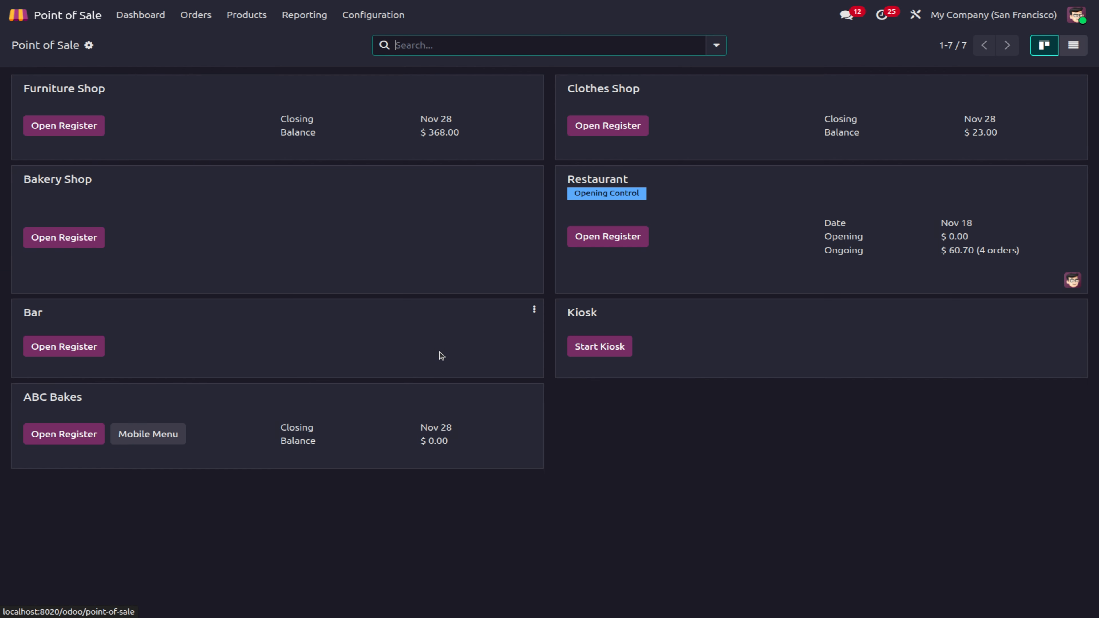
Step: Open an ABC Bakes register session with zero opening cash, signed in as the admin cashier
{"action": "left_click", "coordinate": [81, 438]}
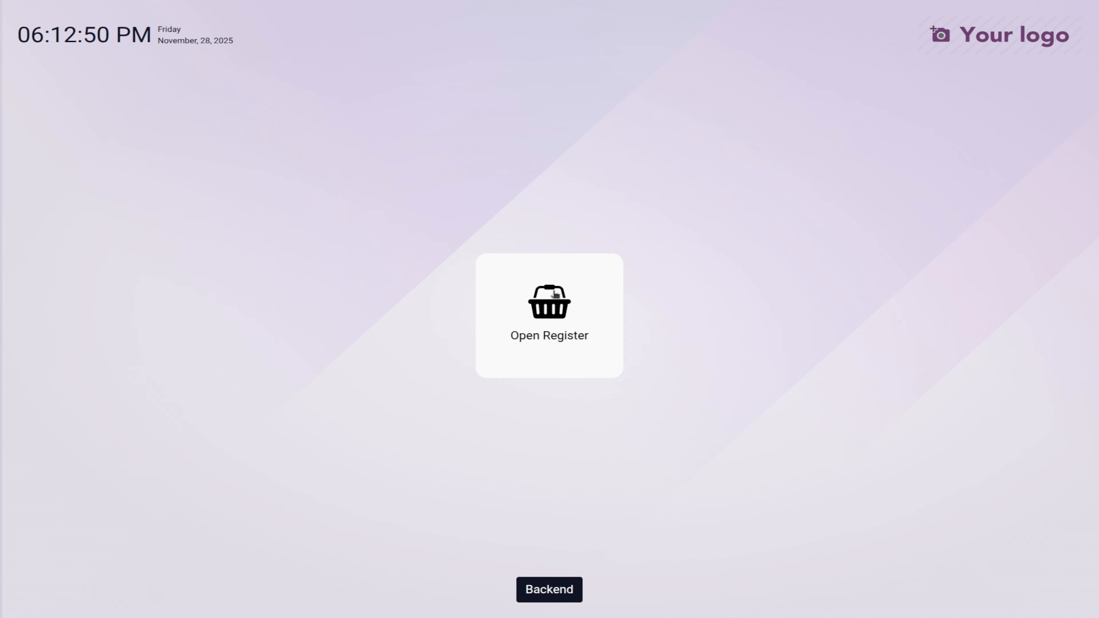
{"action": "left_click", "coordinate": [552, 292]}
{"action": "left_click", "coordinate": [631, 326]}
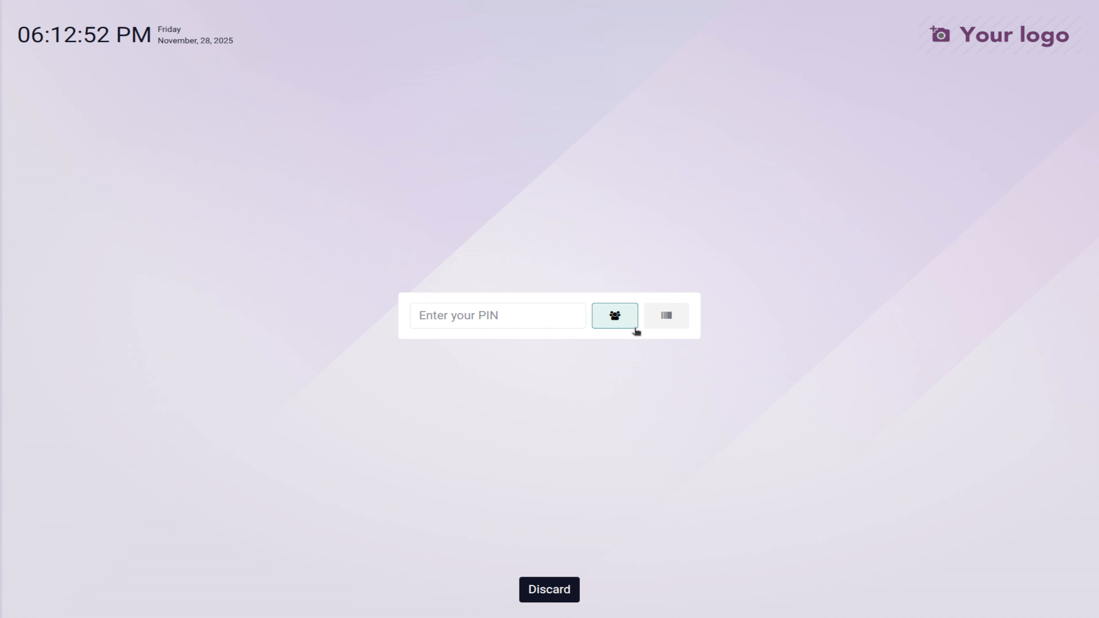
{"action": "scroll", "coordinate": [434, 287], "scroll_direction": "down", "scroll_amount": 3}
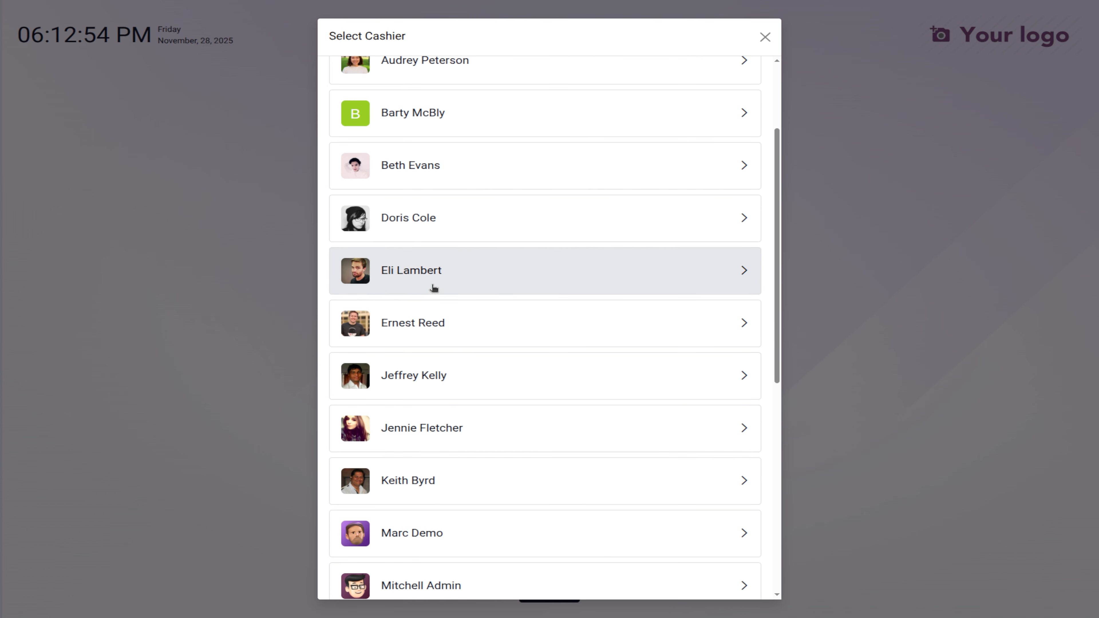
{"action": "left_click", "coordinate": [405, 584]}
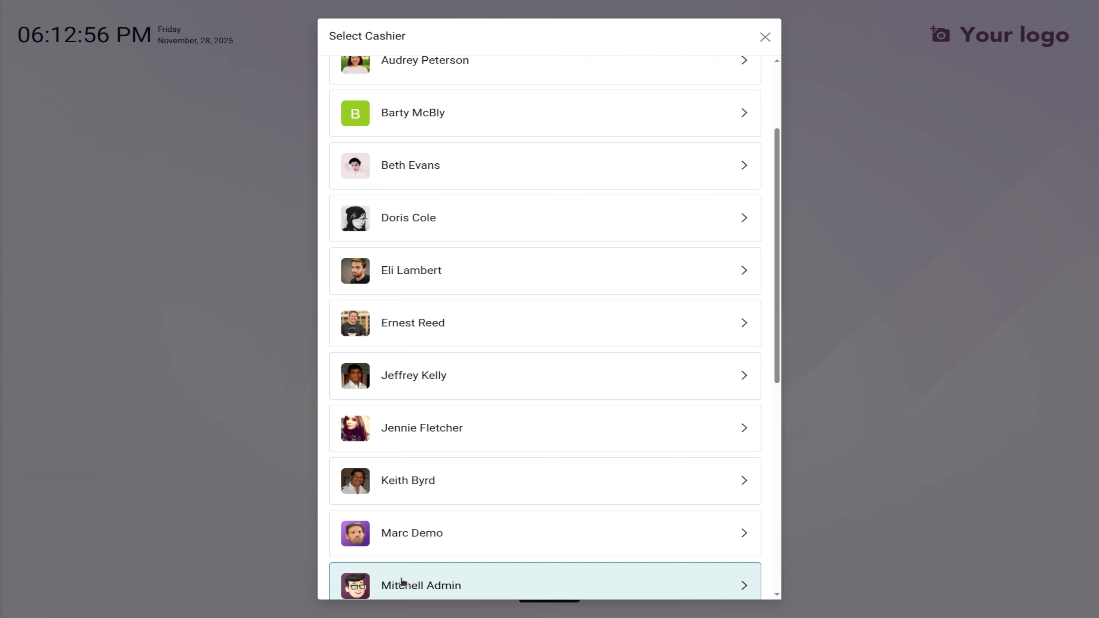
{"action": "left_click", "coordinate": [383, 411]}
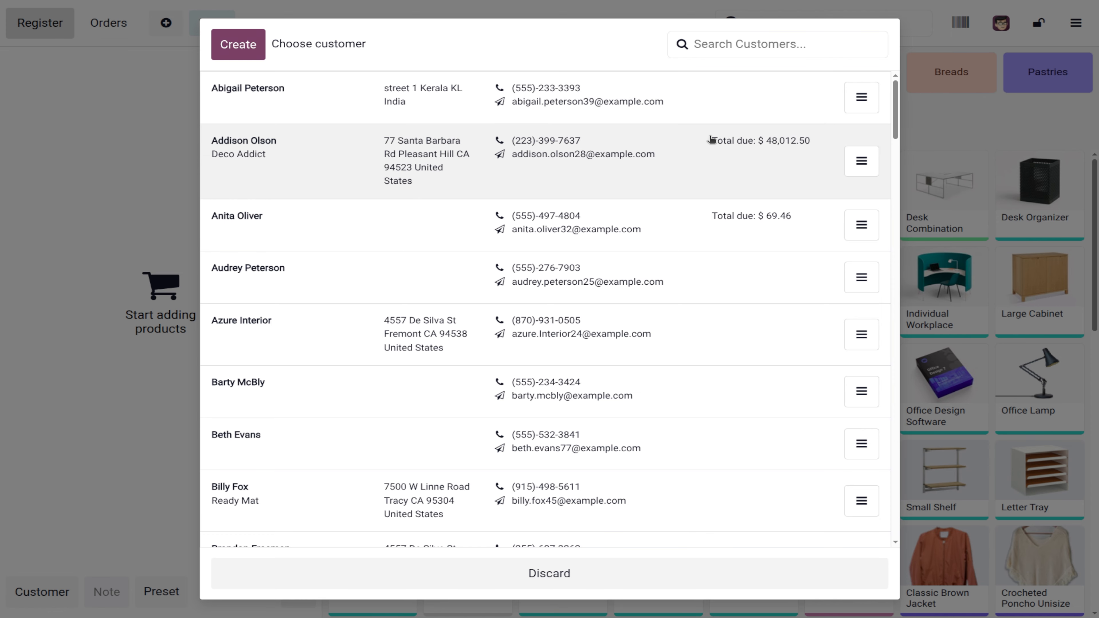
Step: Sell one Acoustic Bloc Screens for $368.00 paid fully in cash, then start a new order
{"action": "left_click", "coordinate": [549, 574]}
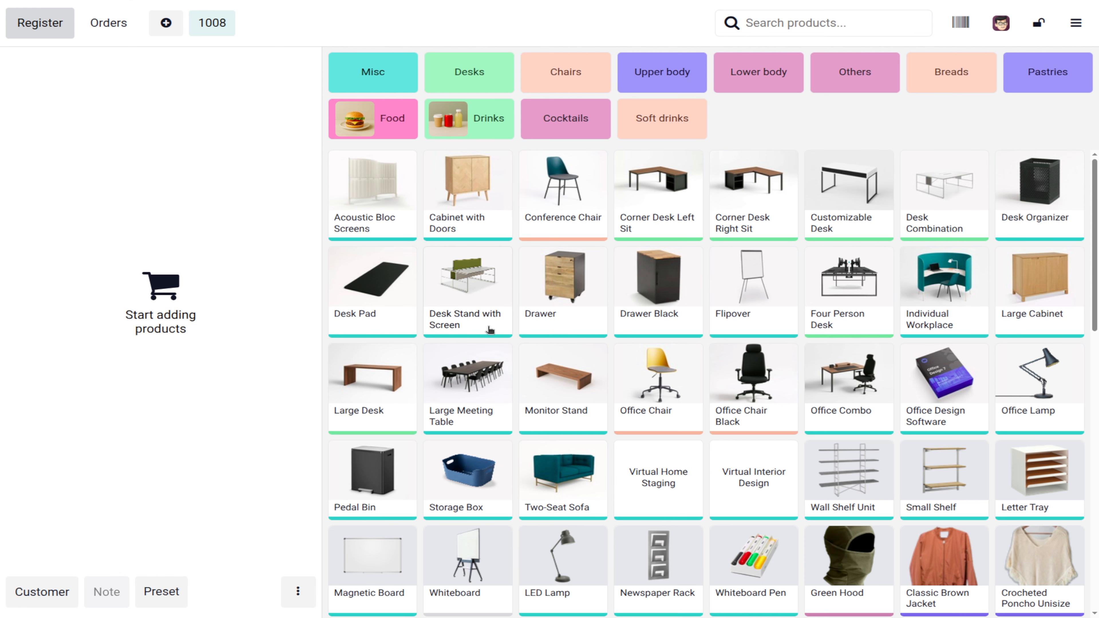
{"action": "left_click", "coordinate": [358, 209]}
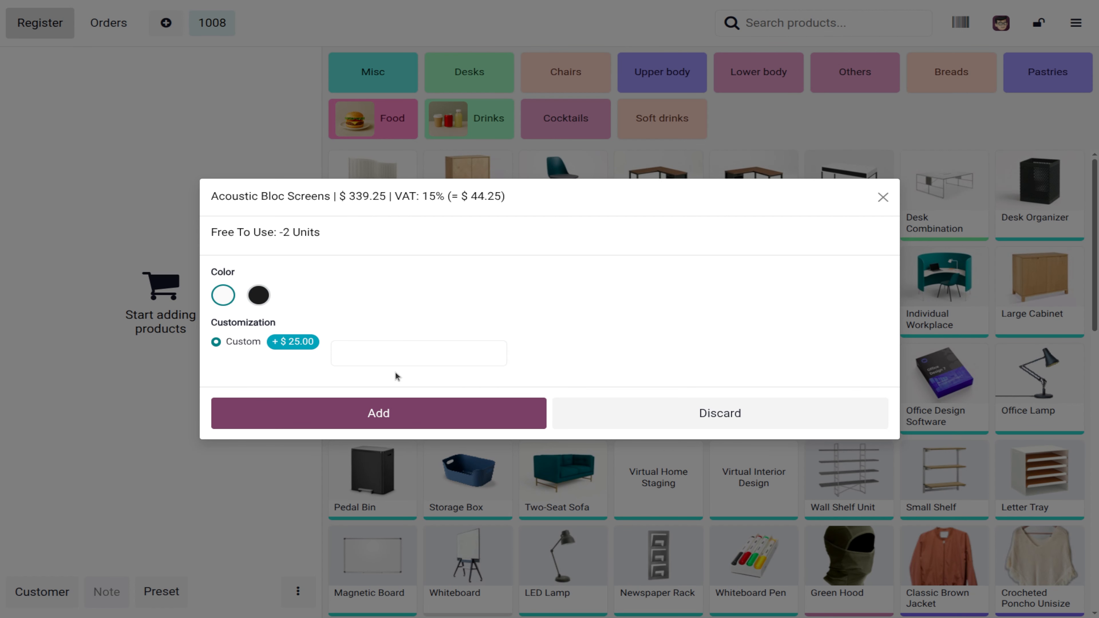
{"action": "left_click", "coordinate": [413, 422]}
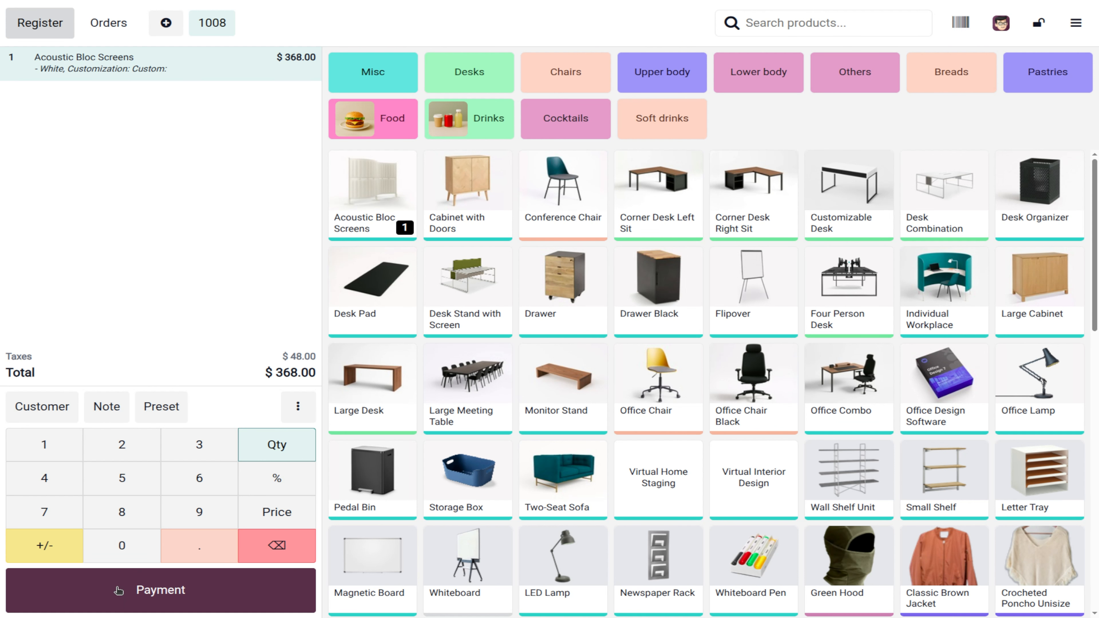
{"action": "left_click", "coordinate": [140, 599]}
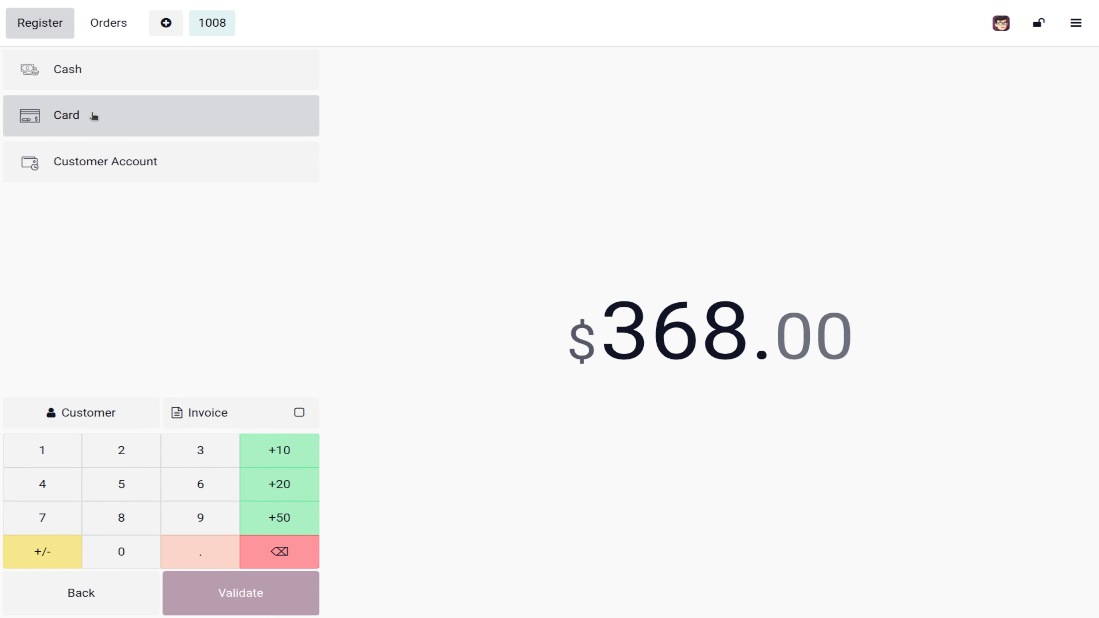
{"action": "left_click", "coordinate": [81, 73]}
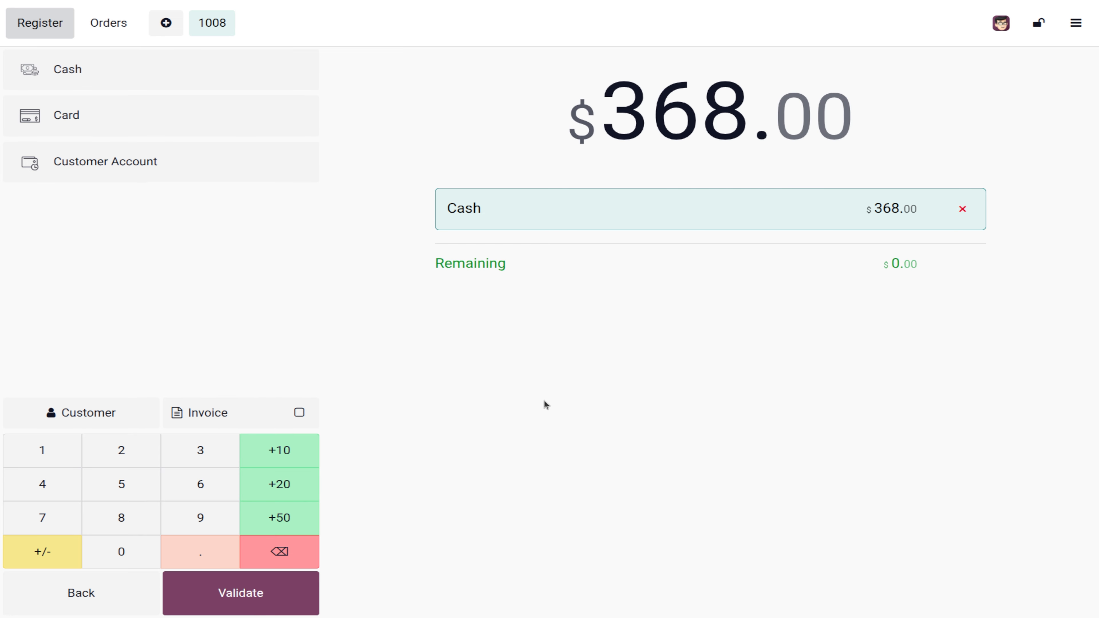
{"action": "left_click", "coordinate": [279, 586]}
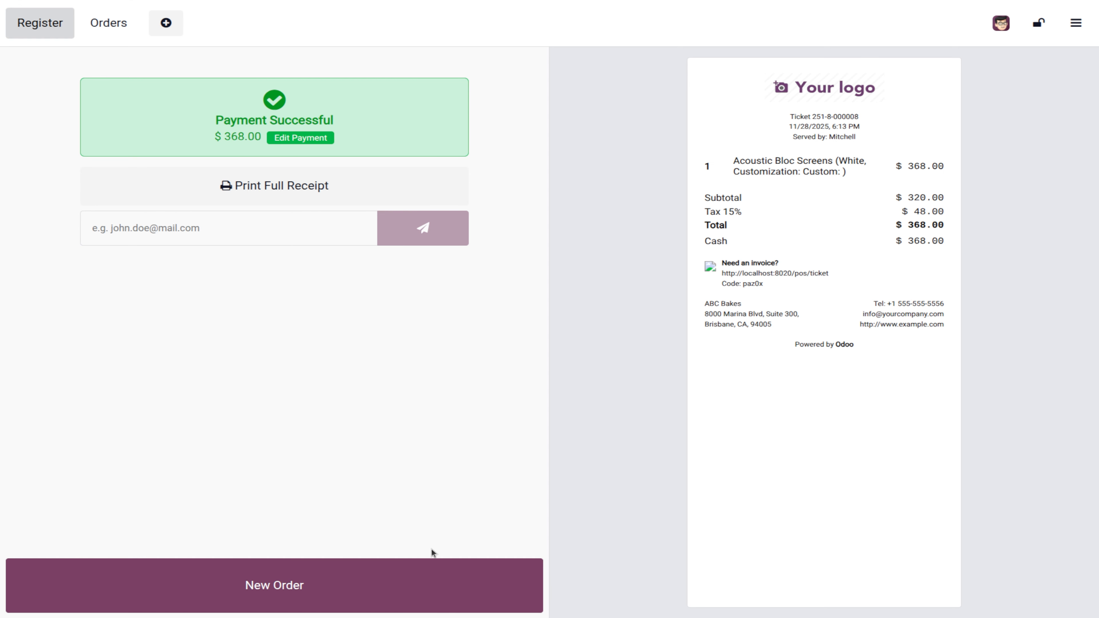
{"action": "left_click", "coordinate": [388, 582]}
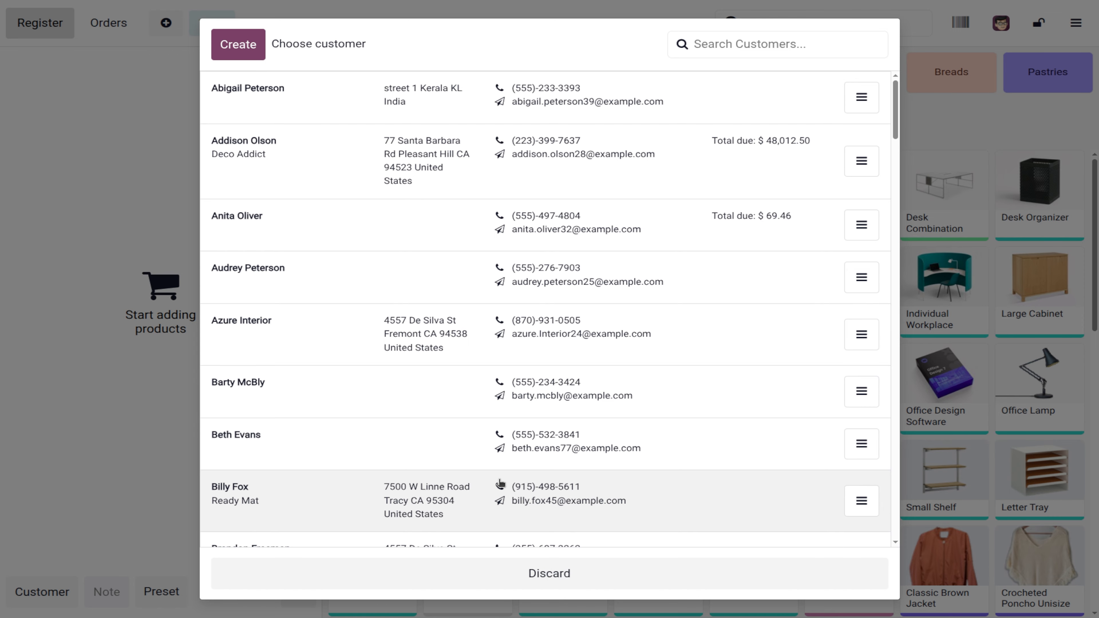
Step: Add Acoustic Bloc Screens, Cabinet with Doors and Steel Conference Chair ($566.95), and assign the customer
{"action": "scroll", "coordinate": [500, 484], "scroll_direction": "down", "scroll_amount": 1}
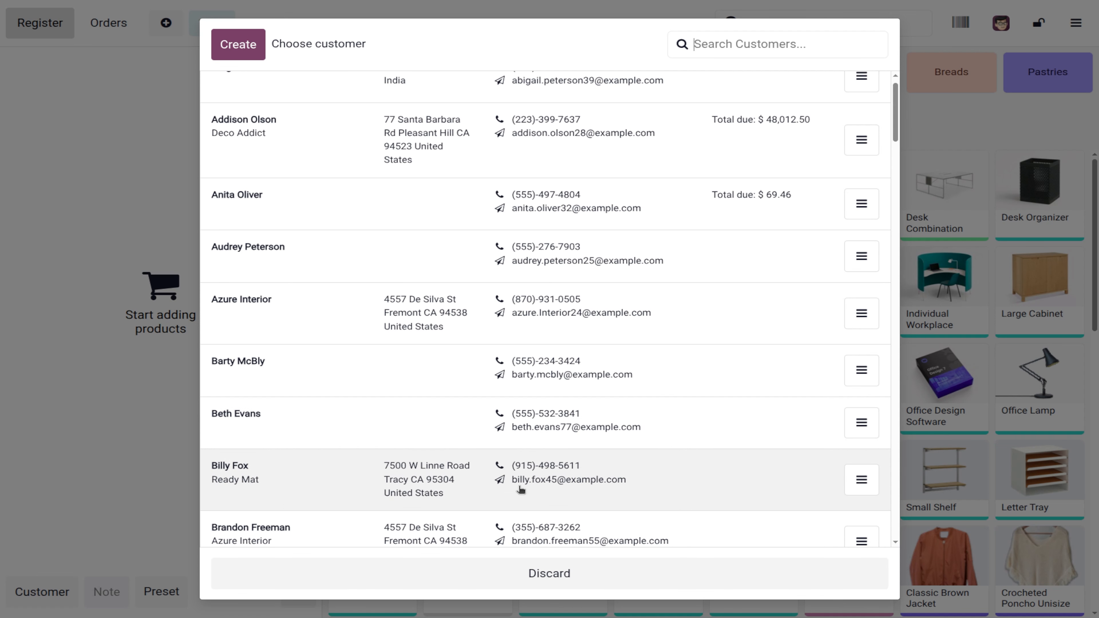
{"action": "left_click", "coordinate": [549, 579]}
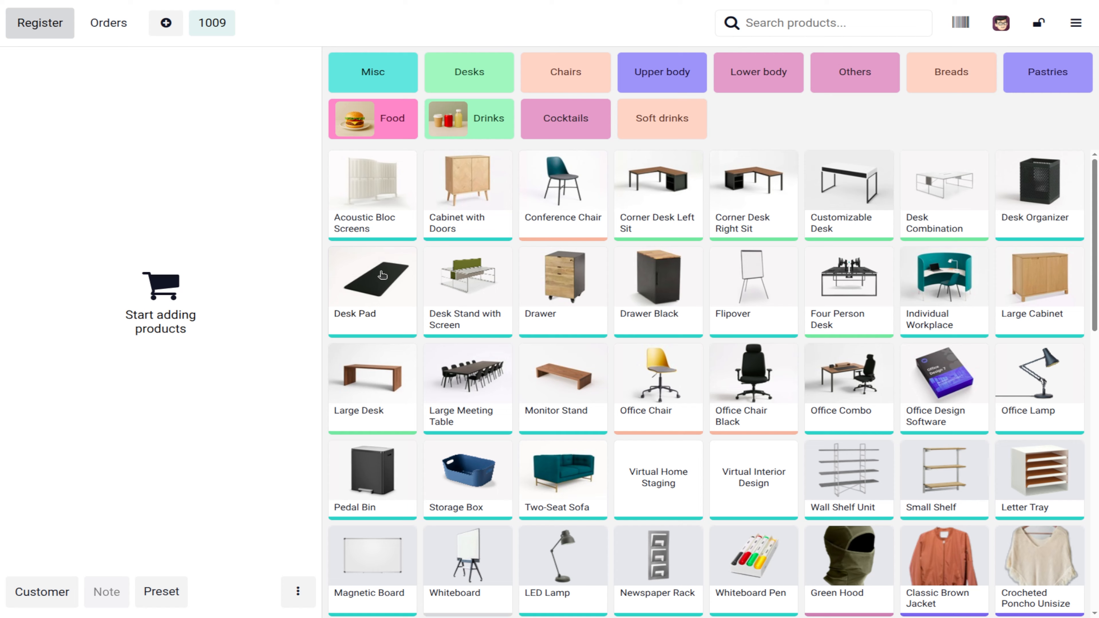
{"action": "left_click", "coordinate": [381, 221]}
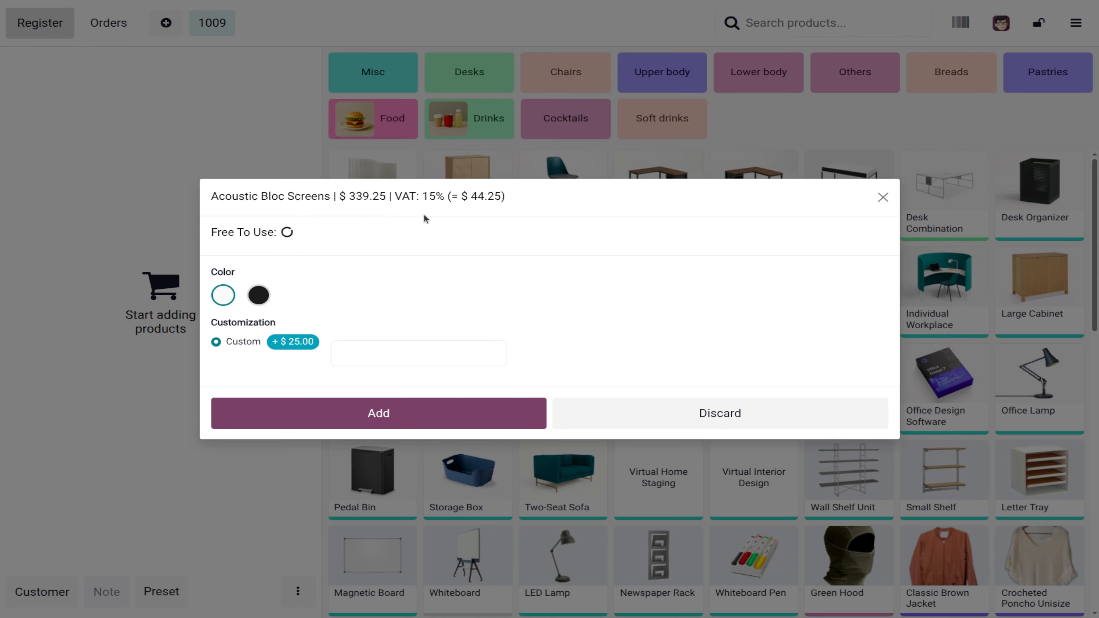
{"action": "left_click", "coordinate": [398, 416]}
{"action": "left_click", "coordinate": [445, 185]}
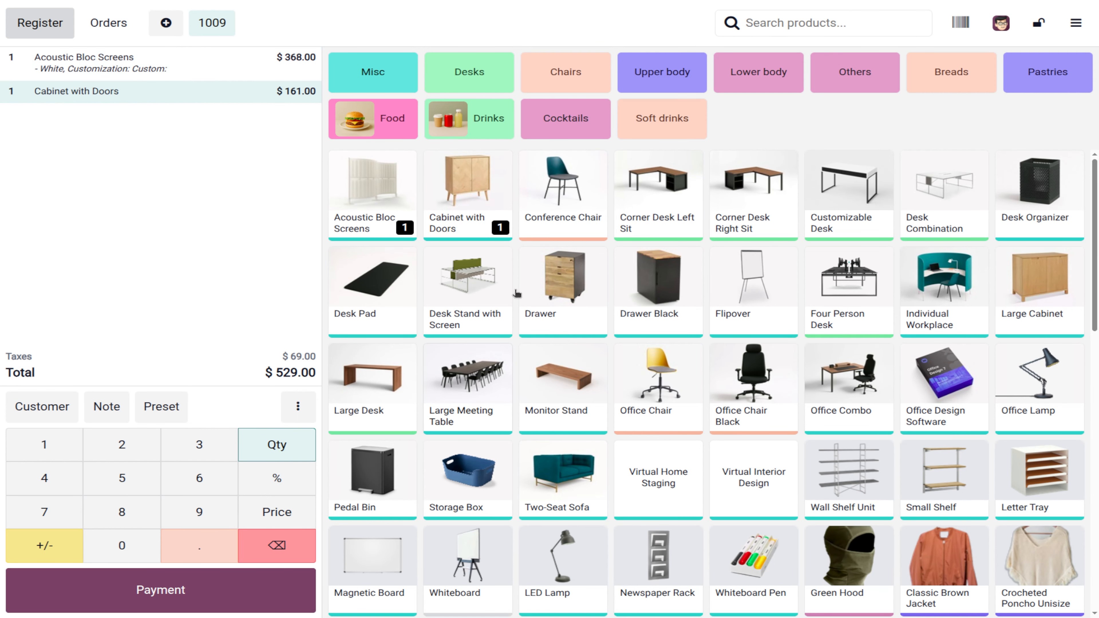
{"action": "left_click", "coordinate": [535, 210]}
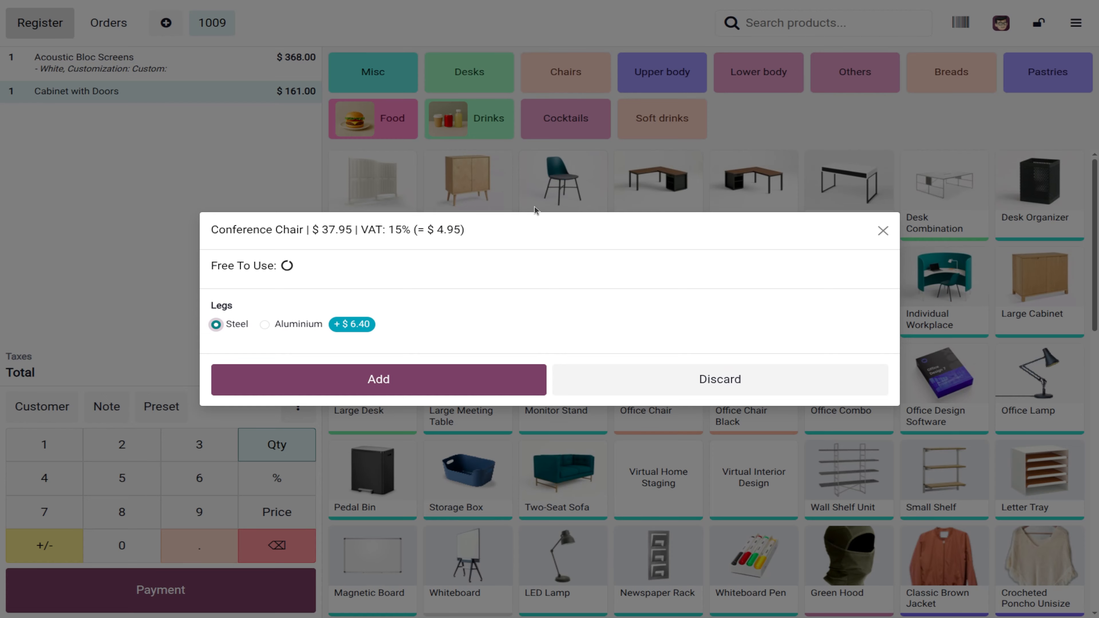
{"action": "left_click", "coordinate": [381, 380]}
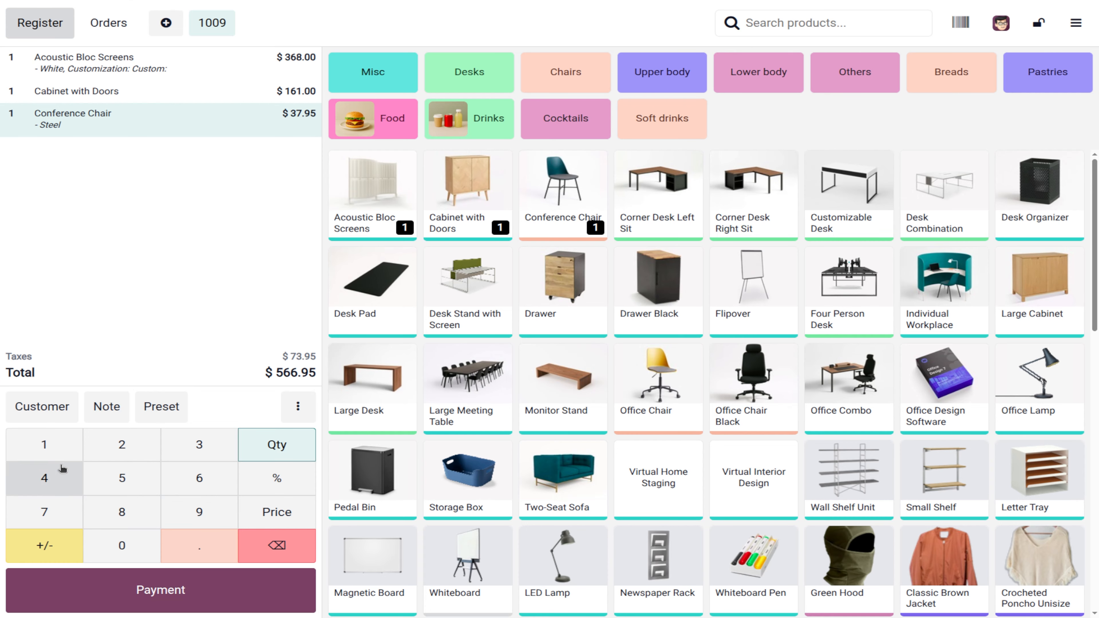
{"action": "left_click", "coordinate": [39, 405]}
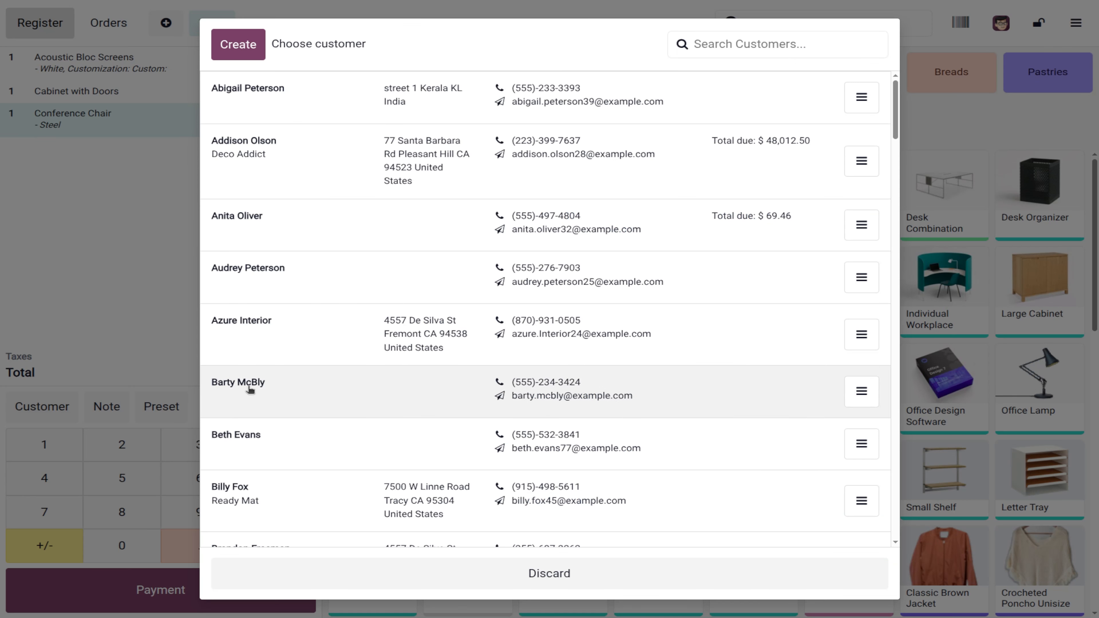
{"action": "left_click", "coordinate": [250, 443]}
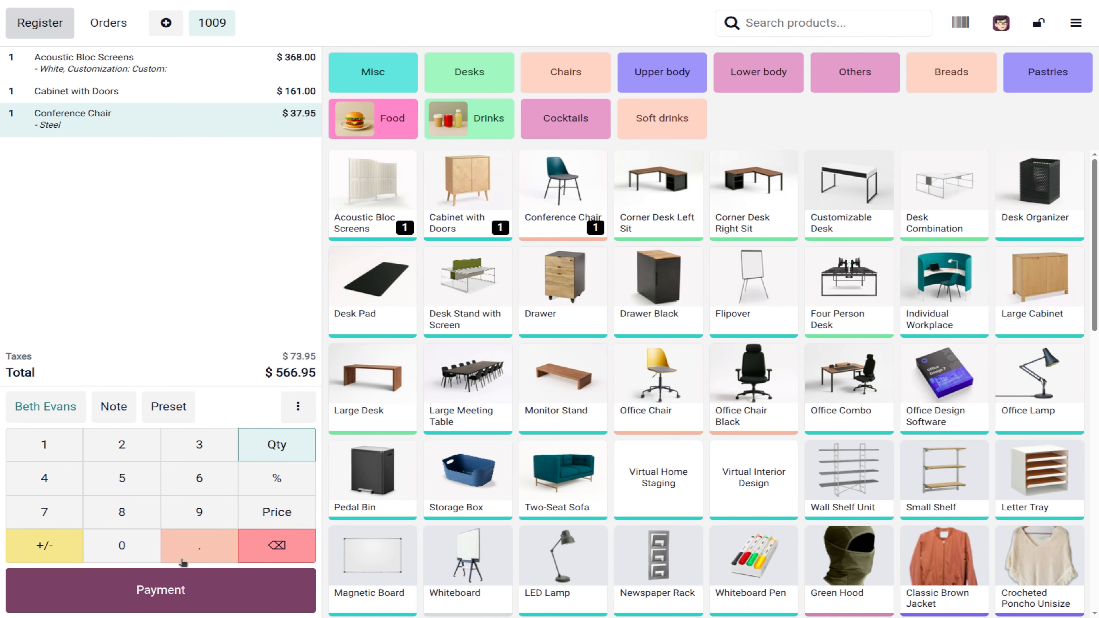
Step: Pay the full $566.95 with Customer Account and validate the order
{"action": "left_click", "coordinate": [177, 587]}
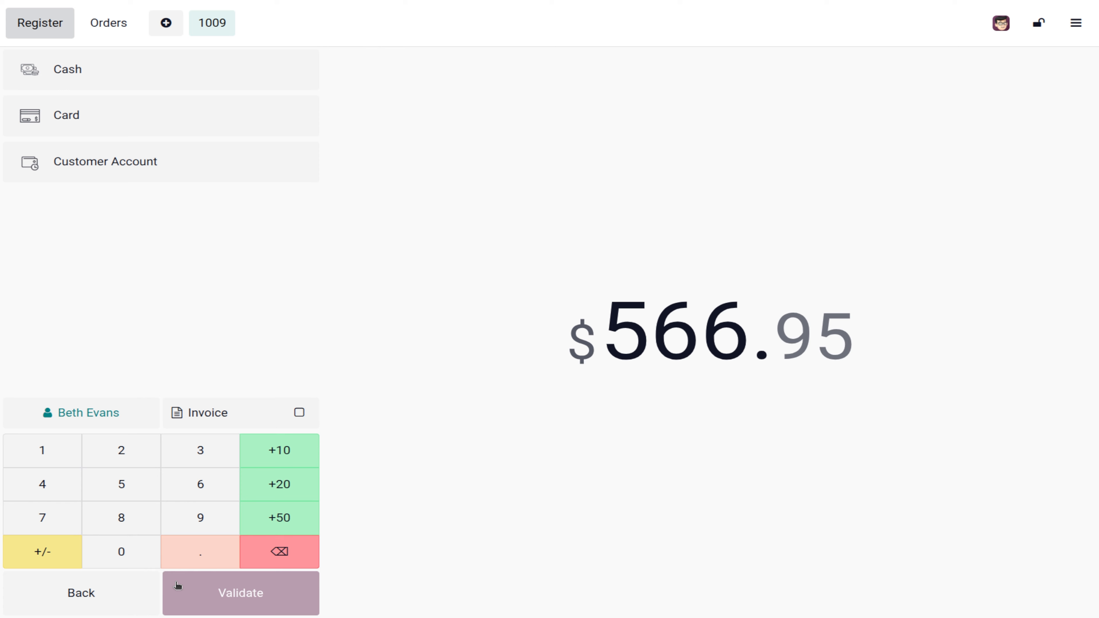
{"action": "left_click", "coordinate": [134, 177]}
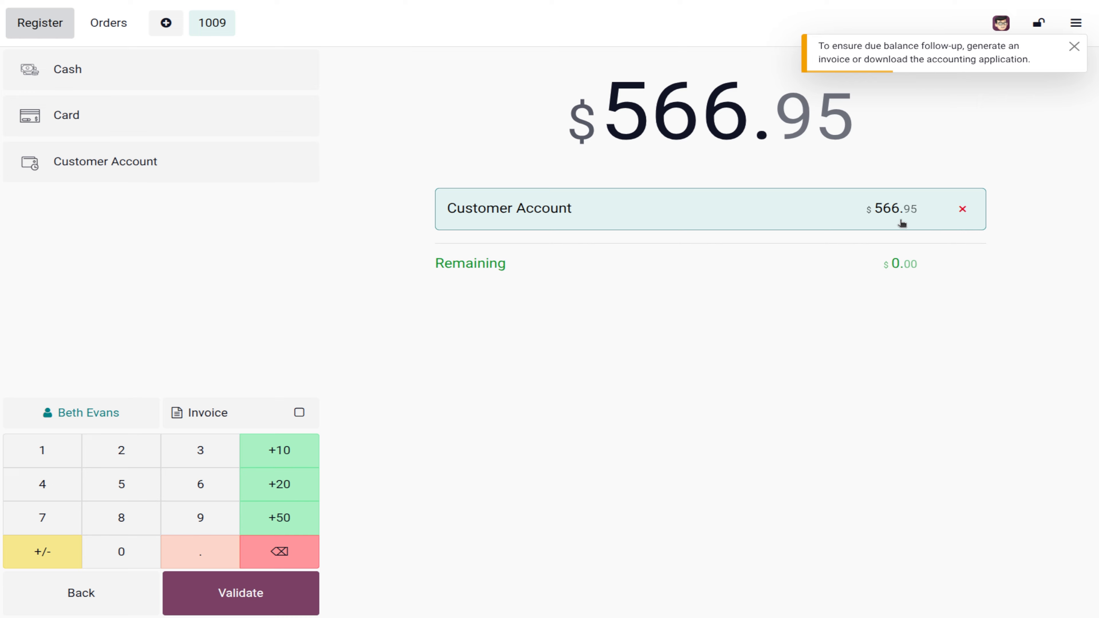
{"action": "left_click", "coordinate": [212, 587]}
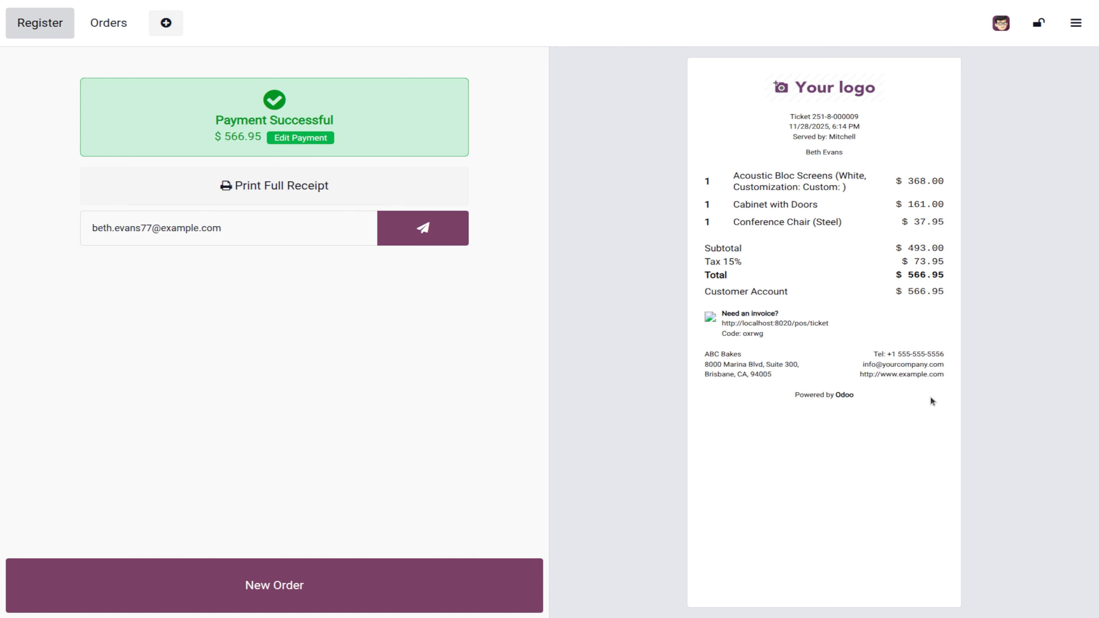
Step: Close the register session with 368 entered as the counted cash
{"action": "left_click", "coordinate": [1074, 22]}
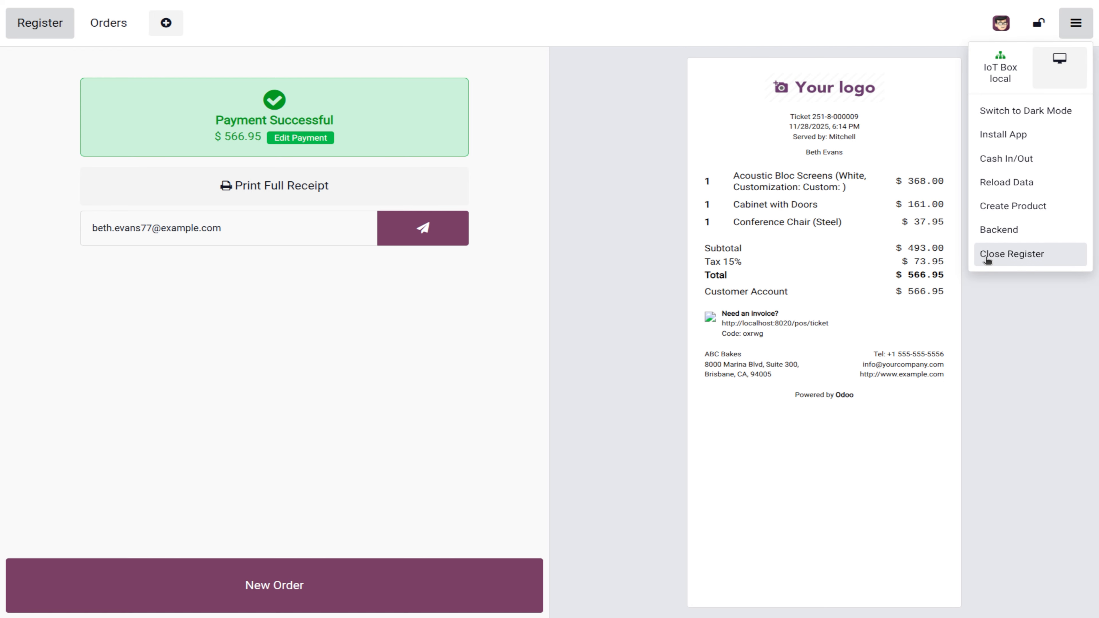
{"action": "left_click", "coordinate": [986, 256]}
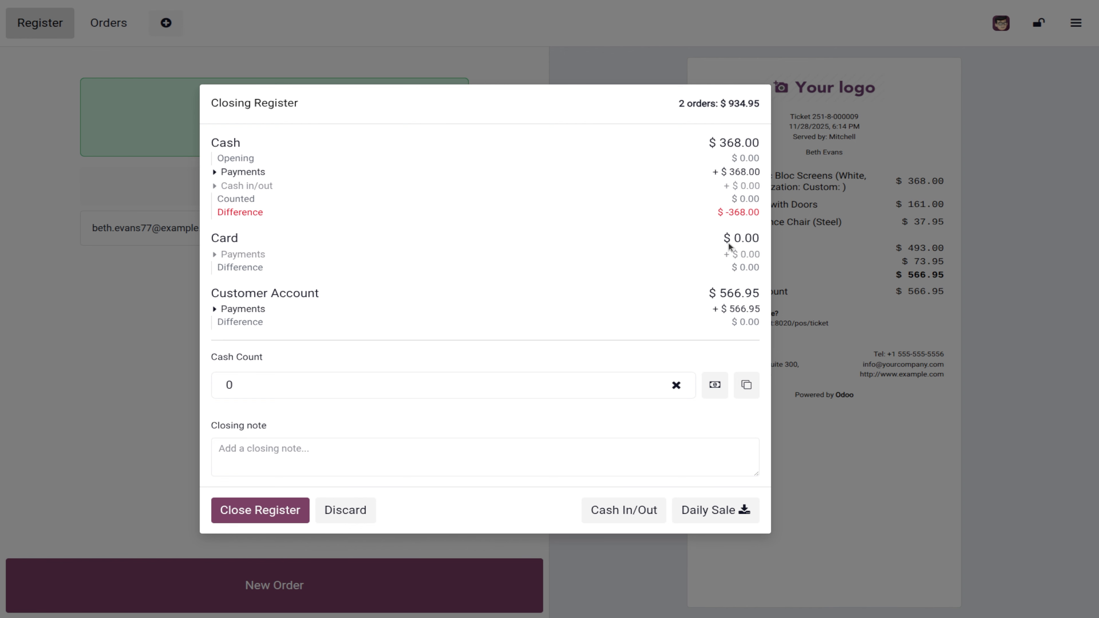
{"action": "left_click", "coordinate": [256, 380]}
{"action": "type", "text": "368"}
{"action": "left_click", "coordinate": [260, 510]}
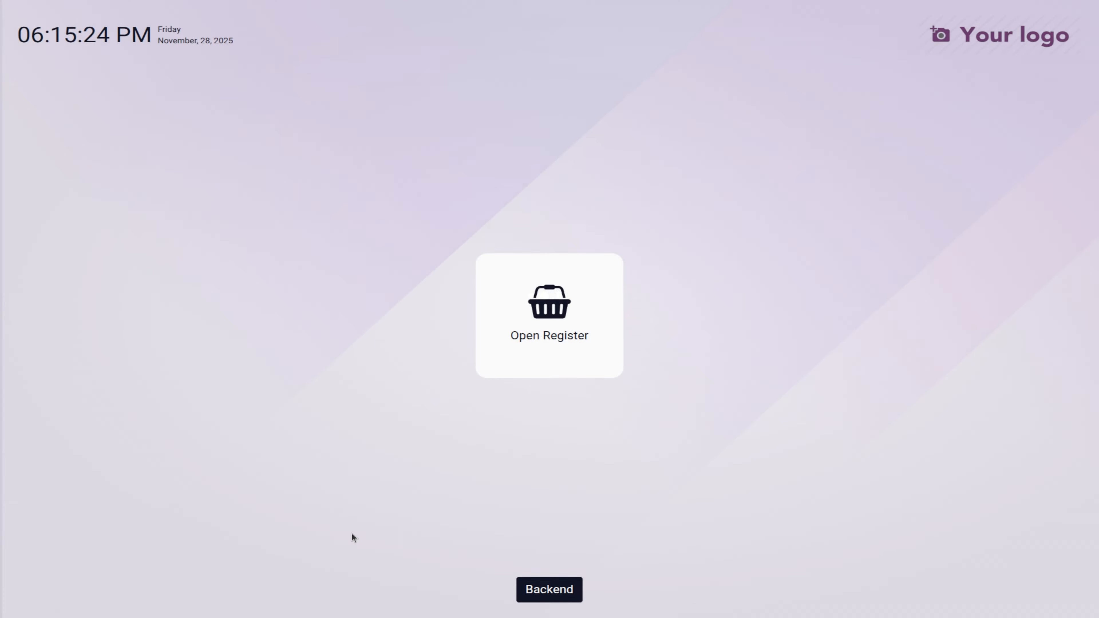
Step: Return to the back office as the admin cashier
{"action": "left_click", "coordinate": [557, 592]}
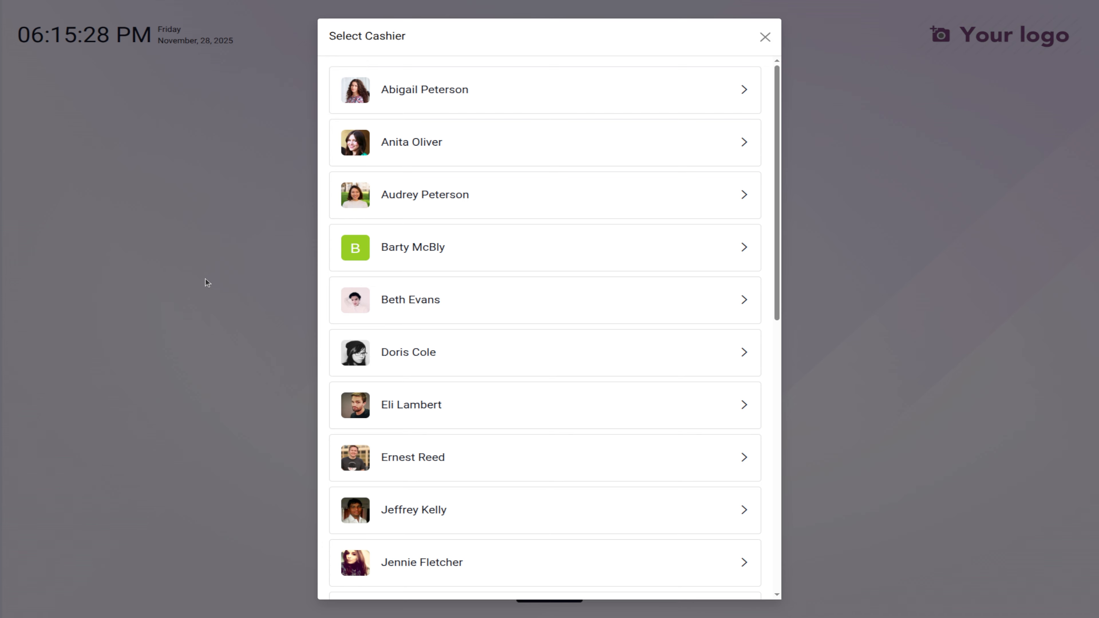
{"action": "scroll", "coordinate": [569, 336], "scroll_direction": "down", "scroll_amount": 5}
{"action": "left_click", "coordinate": [523, 469]}
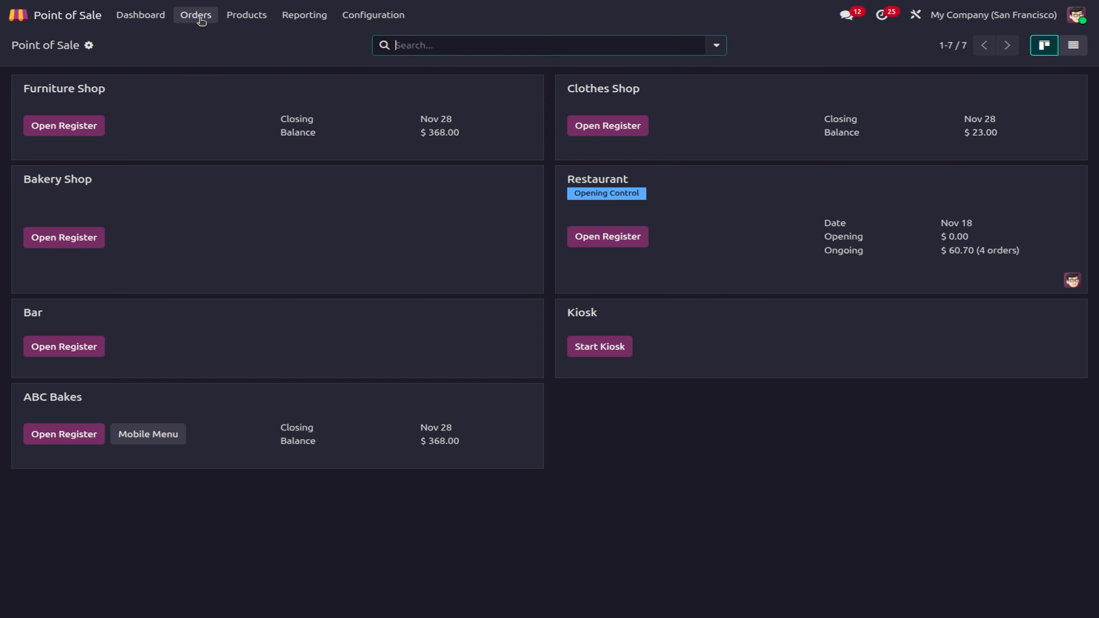
Step: Reopen the ABC Bakes register, selecting the admin cashier from the list
{"action": "left_click", "coordinate": [55, 430]}
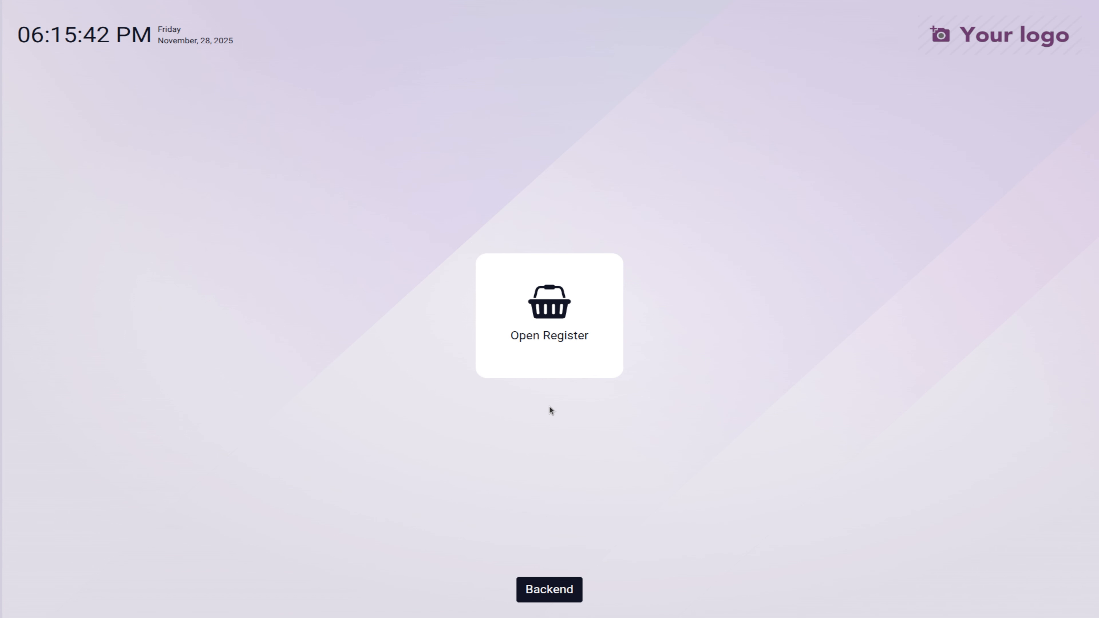
{"action": "left_click", "coordinate": [558, 308]}
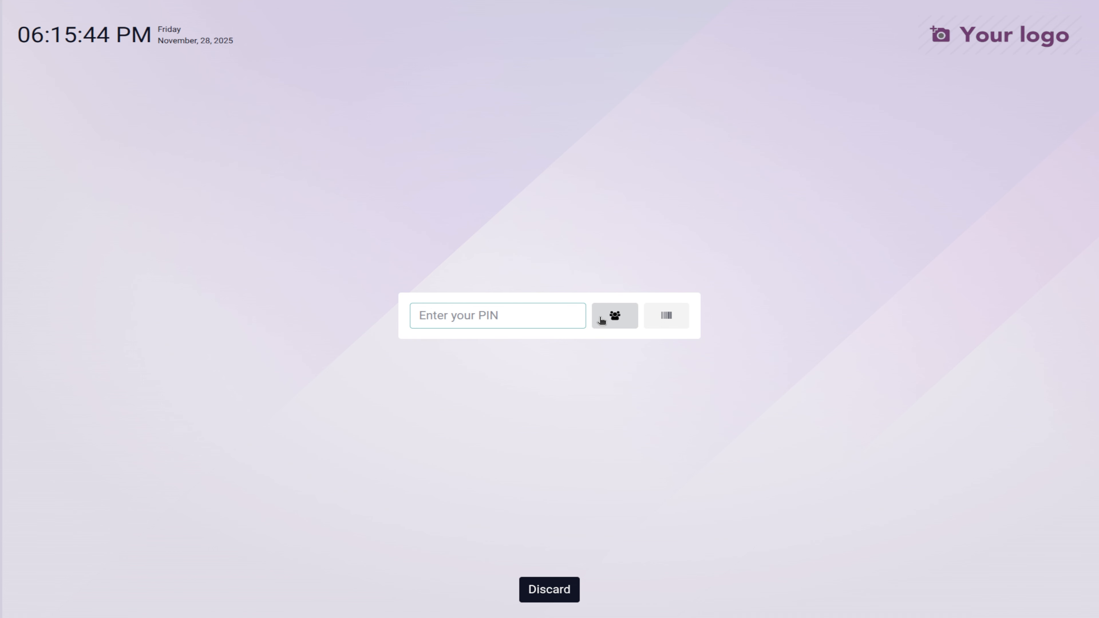
{"action": "left_click", "coordinate": [601, 319]}
{"action": "scroll", "coordinate": [454, 561], "scroll_direction": "down", "scroll_amount": 10}
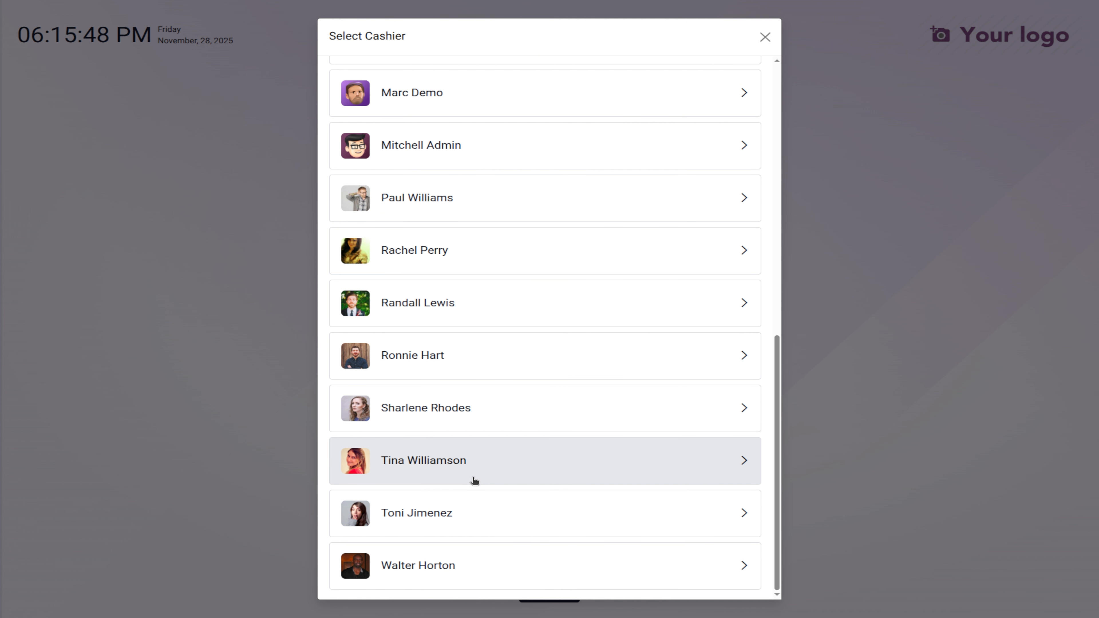
{"action": "left_click", "coordinate": [474, 151]}
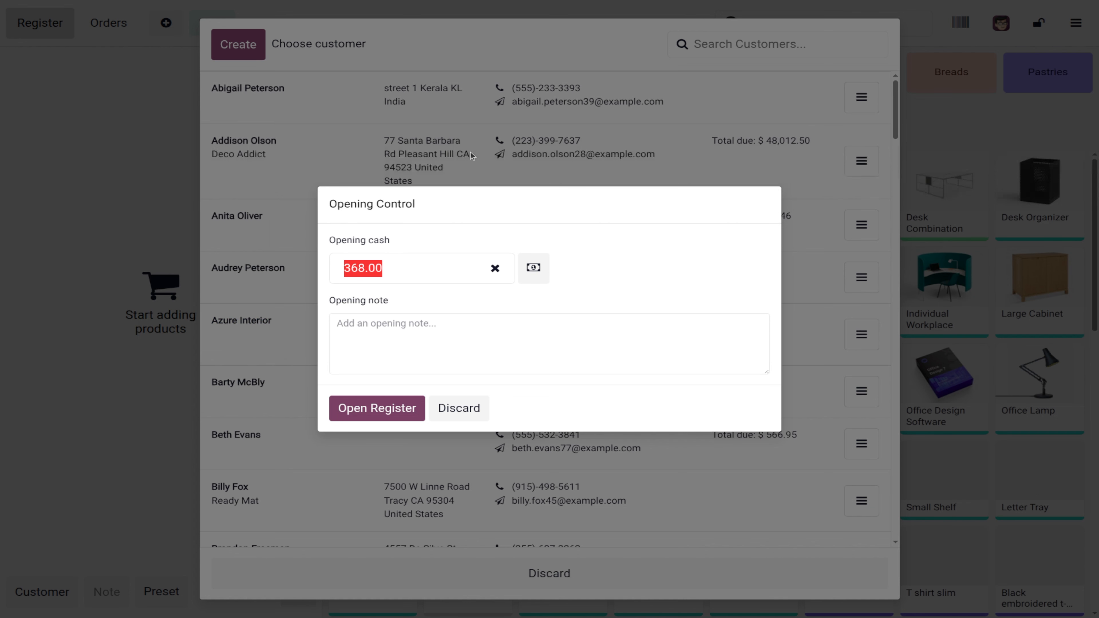
Step: Open the register with 368.00 cash, check the customer's details, and view their orders (paid 1009, $566.95)
{"action": "left_click", "coordinate": [378, 407]}
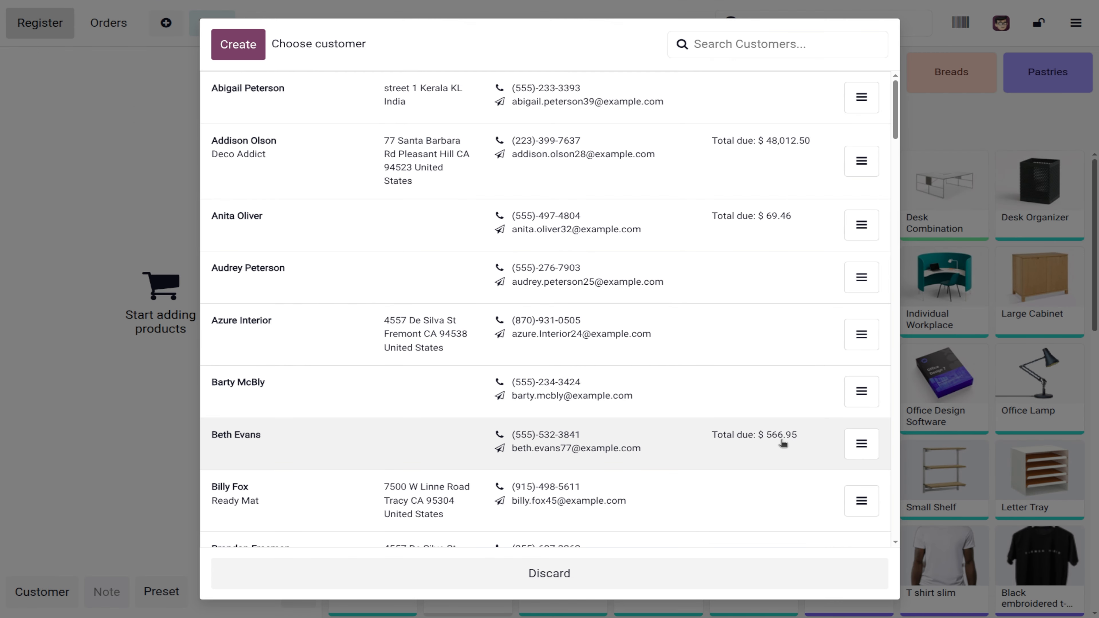
{"action": "left_click", "coordinate": [849, 449]}
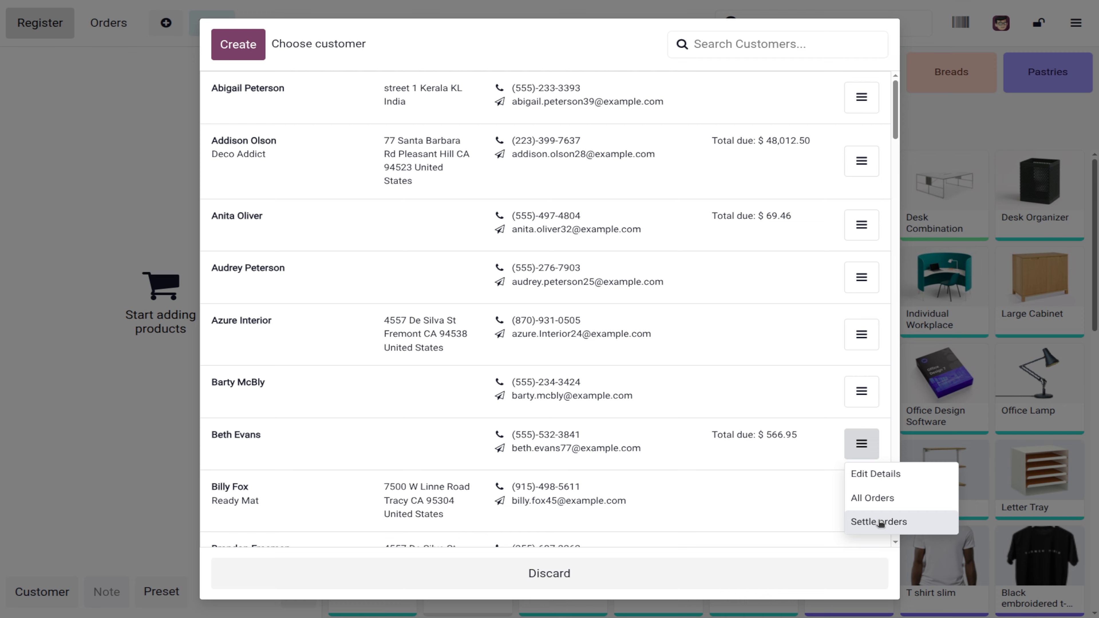
{"action": "left_click", "coordinate": [883, 474]}
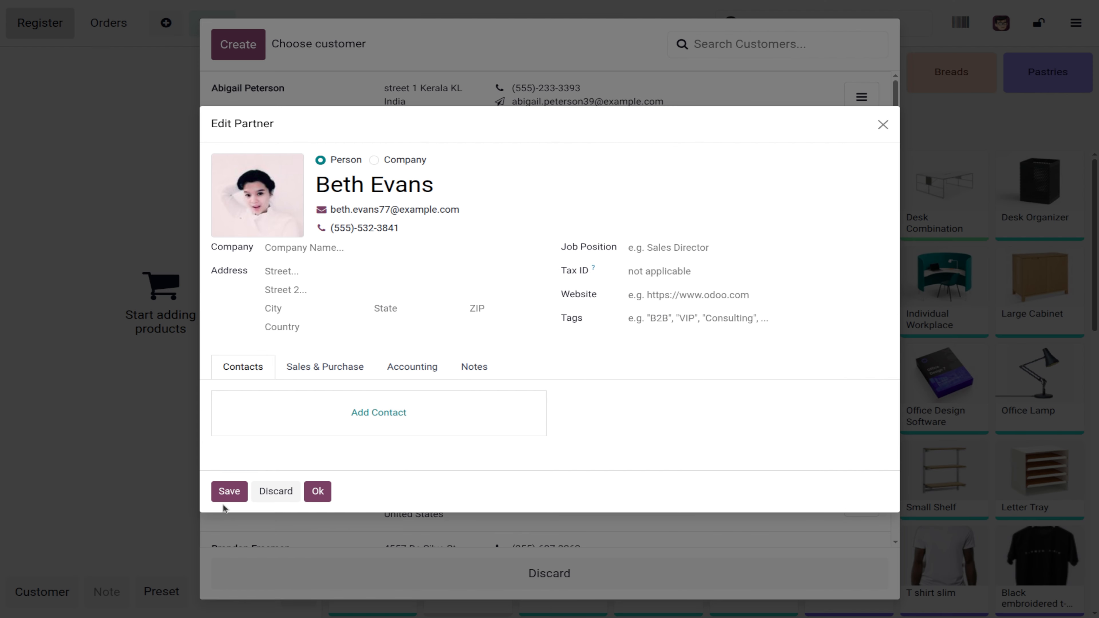
{"action": "left_click", "coordinate": [282, 500]}
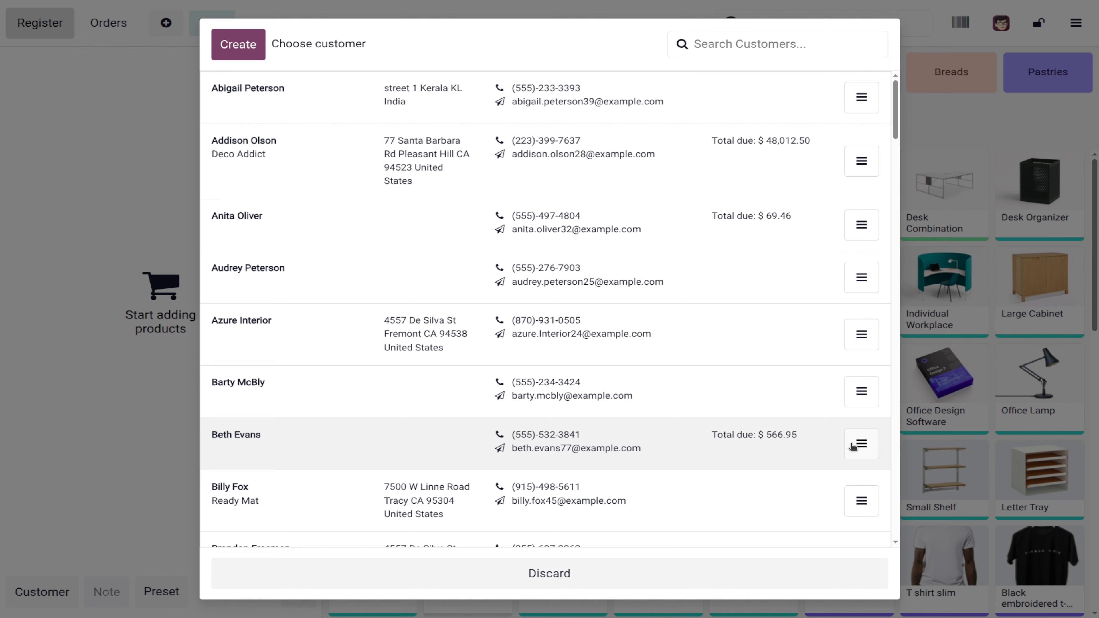
{"action": "left_click", "coordinate": [855, 445]}
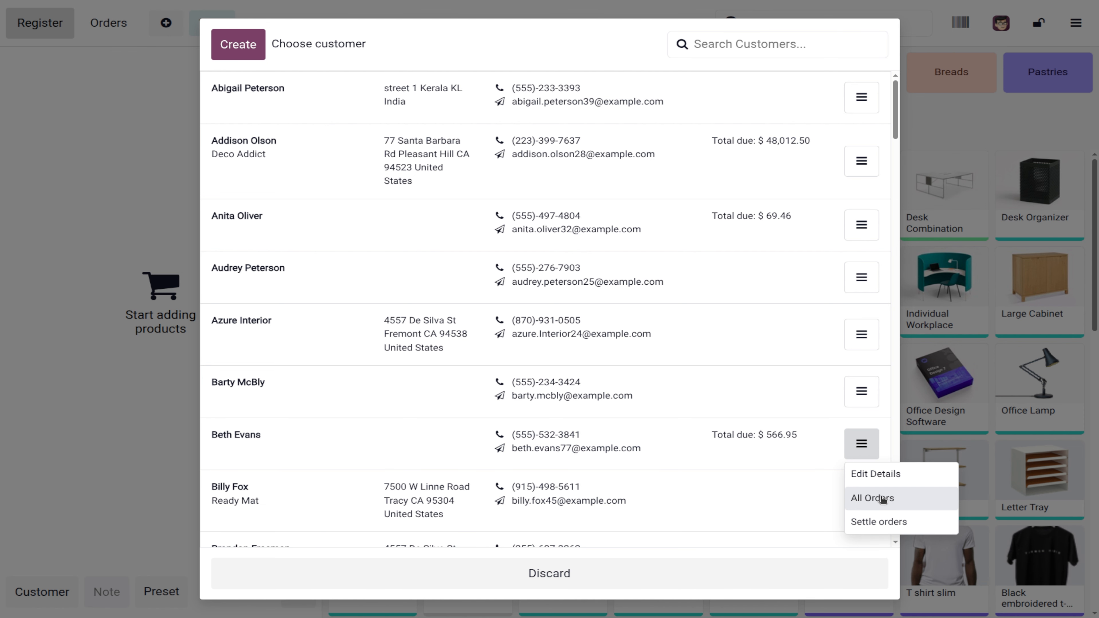
{"action": "left_click", "coordinate": [872, 498]}
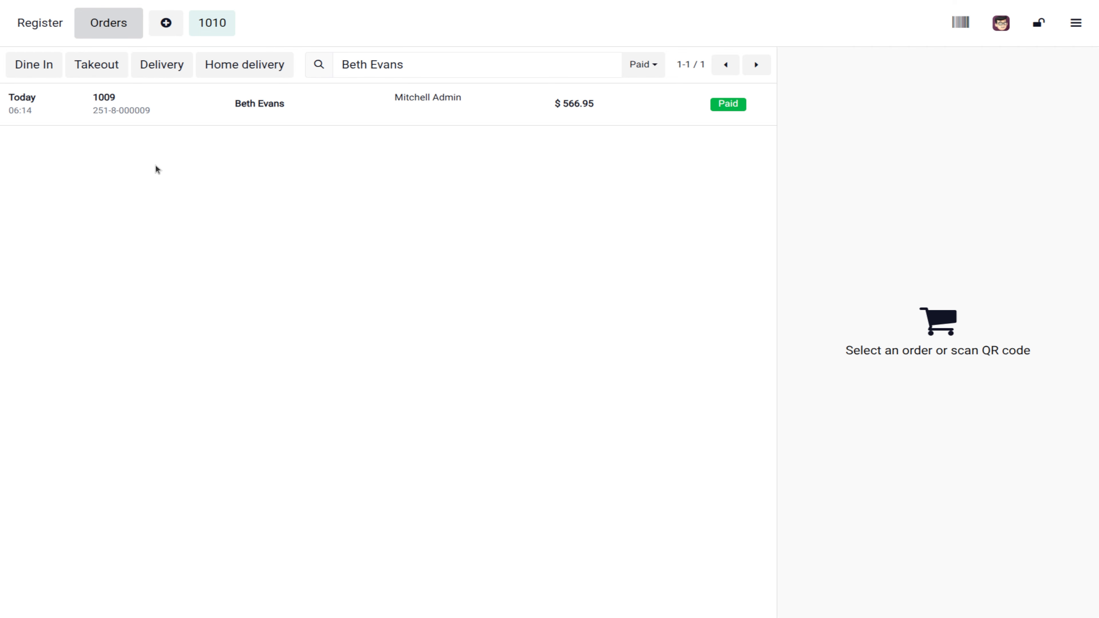
Step: Settle the customer's due order ABC Bakes - 000009 ($566.95) by loading it into order 1010
{"action": "left_click", "coordinate": [213, 27]}
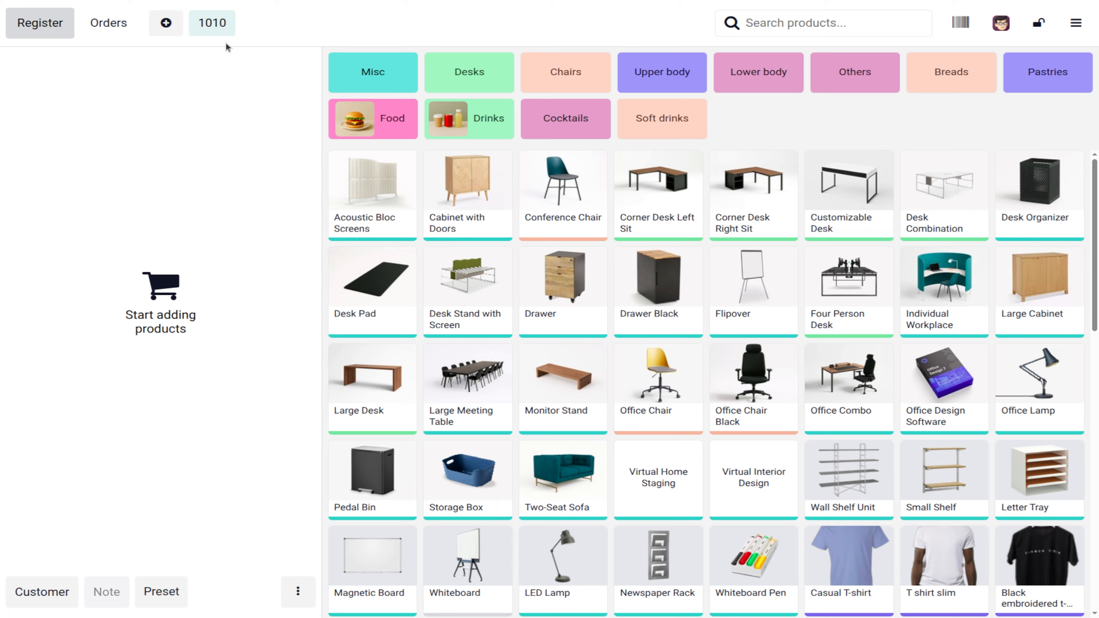
{"action": "left_click", "coordinate": [39, 591]}
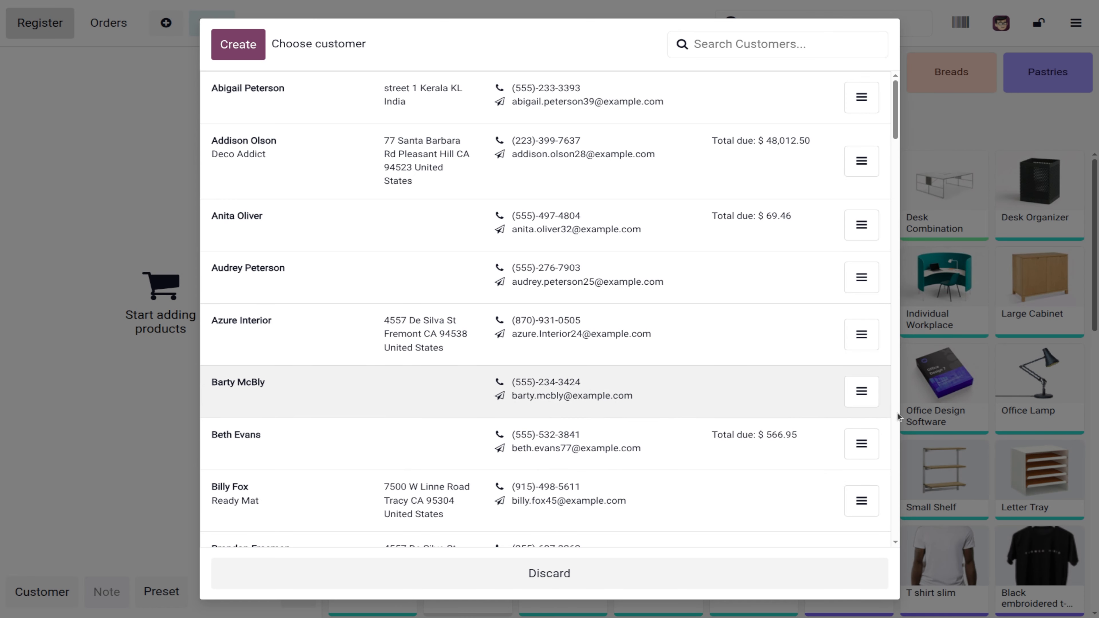
{"action": "left_click", "coordinate": [861, 443]}
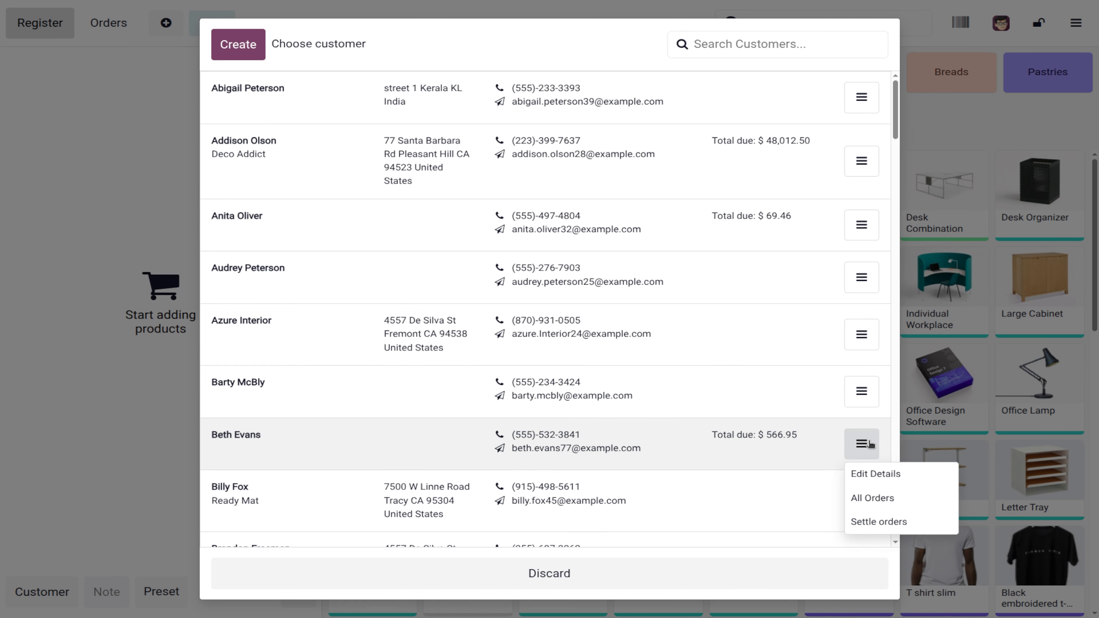
{"action": "left_click", "coordinate": [886, 521]}
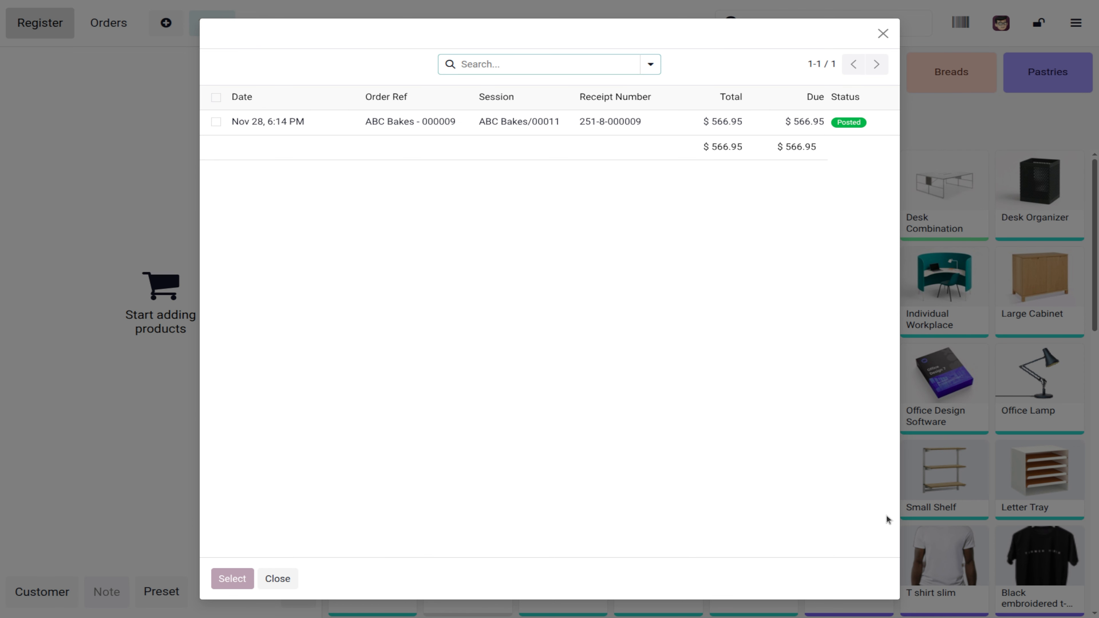
{"action": "left_click", "coordinate": [215, 121]}
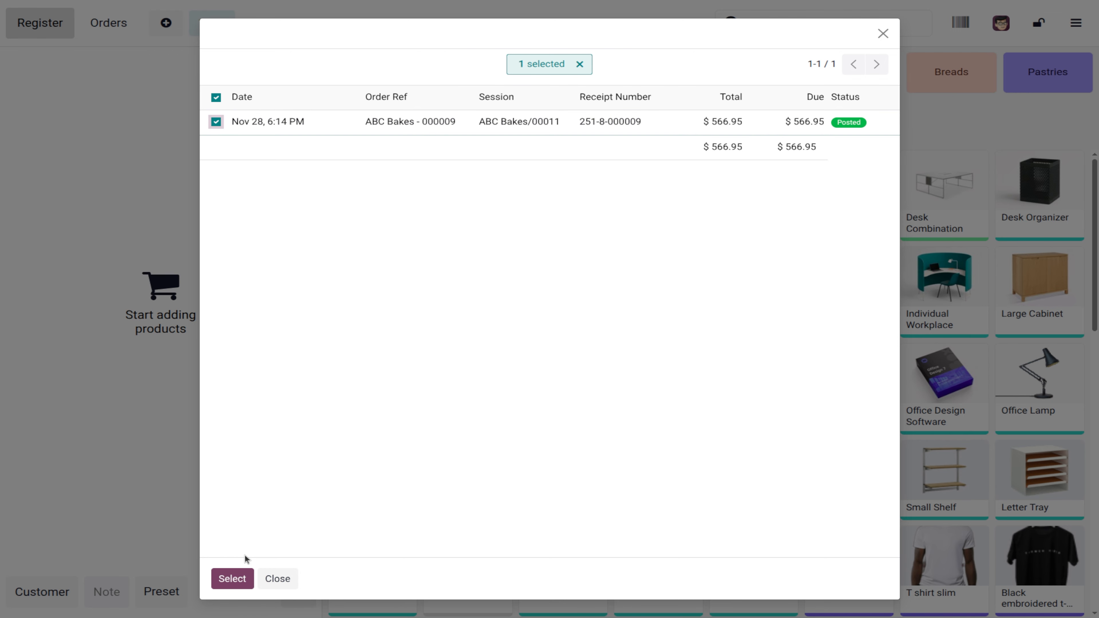
{"action": "left_click", "coordinate": [245, 575]}
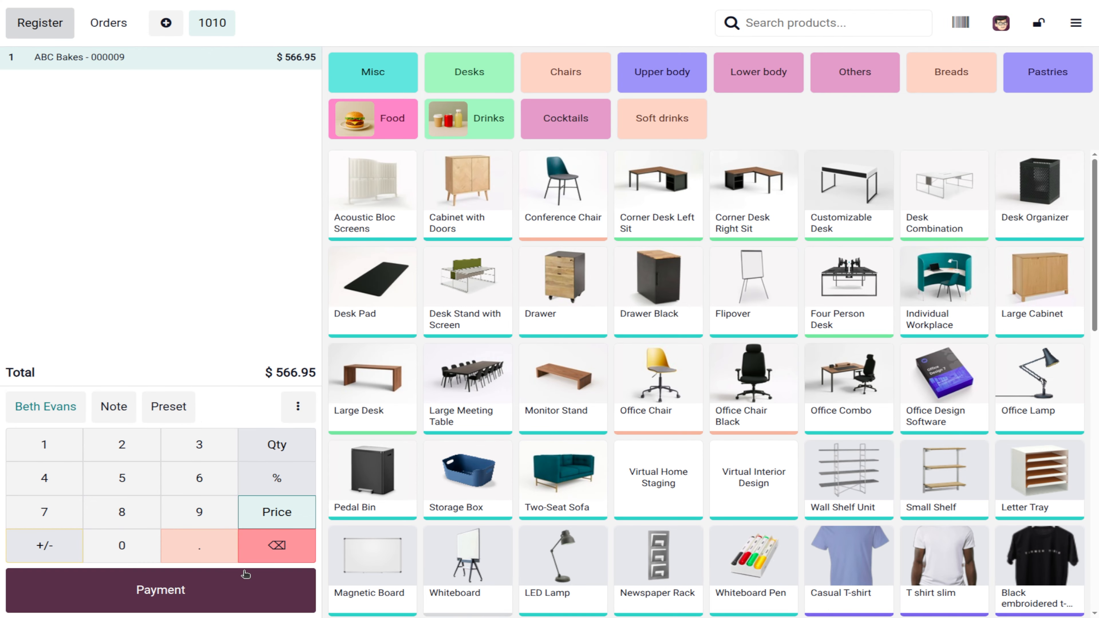
Step: Pay the $566.95 order in cash with an invoice, depositing the amount to the customer's account
{"action": "left_click", "coordinate": [197, 588]}
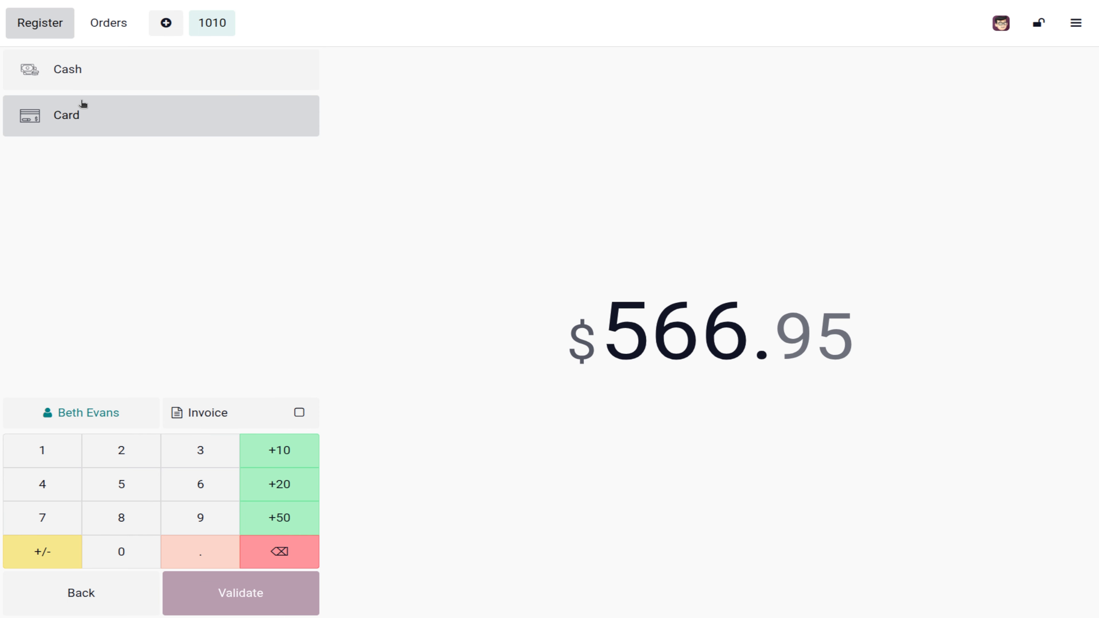
{"action": "left_click", "coordinate": [91, 81]}
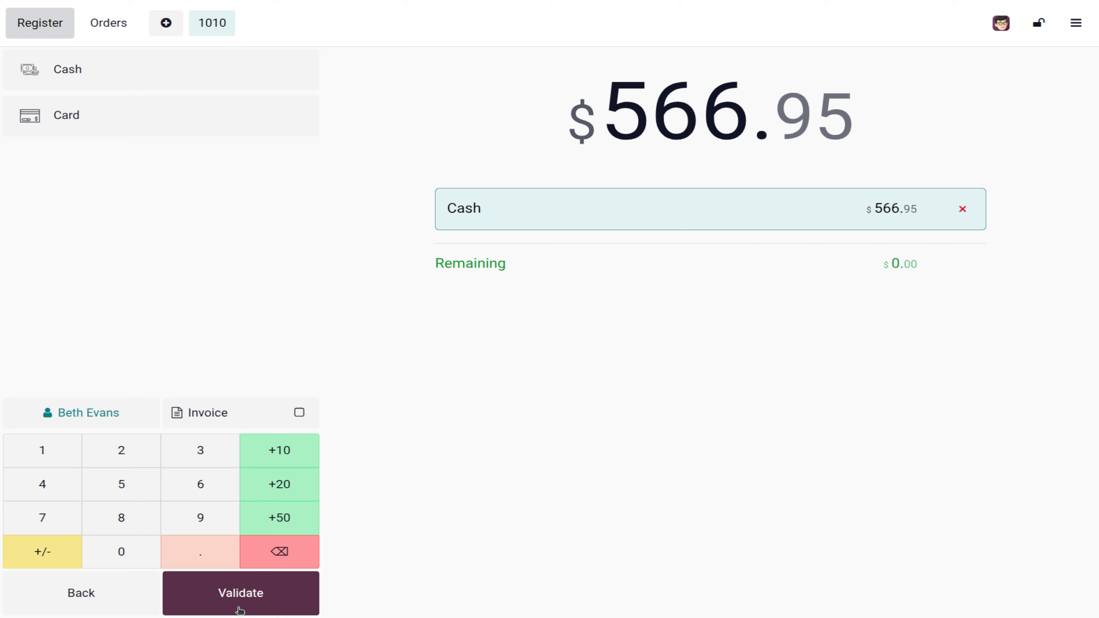
{"action": "left_click", "coordinate": [241, 597]}
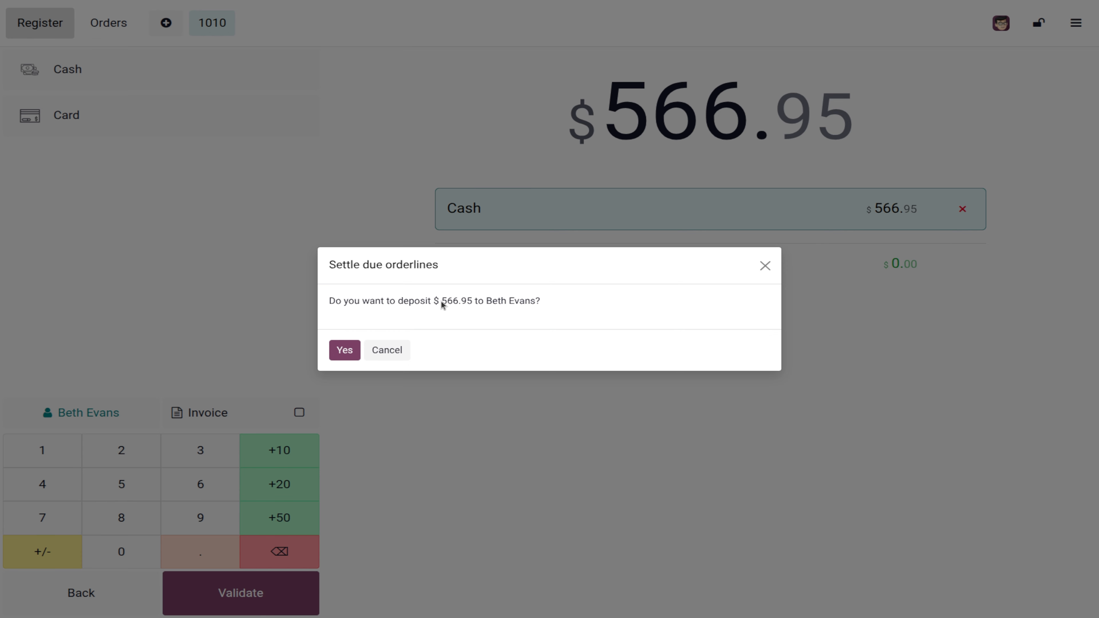
{"action": "left_click", "coordinate": [394, 352]}
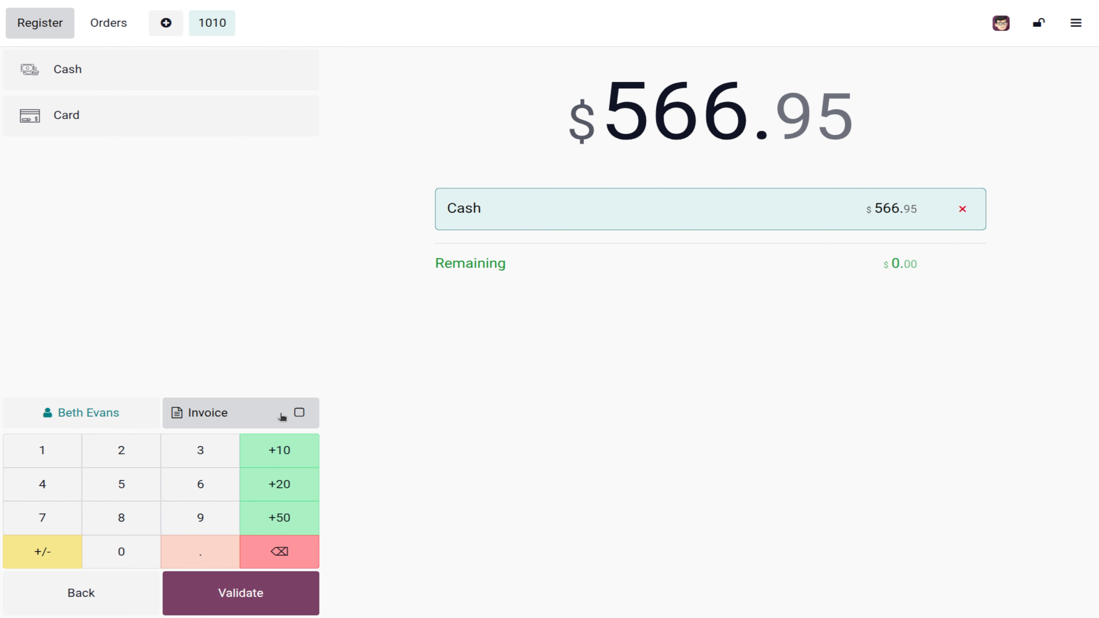
{"action": "left_click", "coordinate": [300, 413]}
{"action": "left_click", "coordinate": [264, 590]}
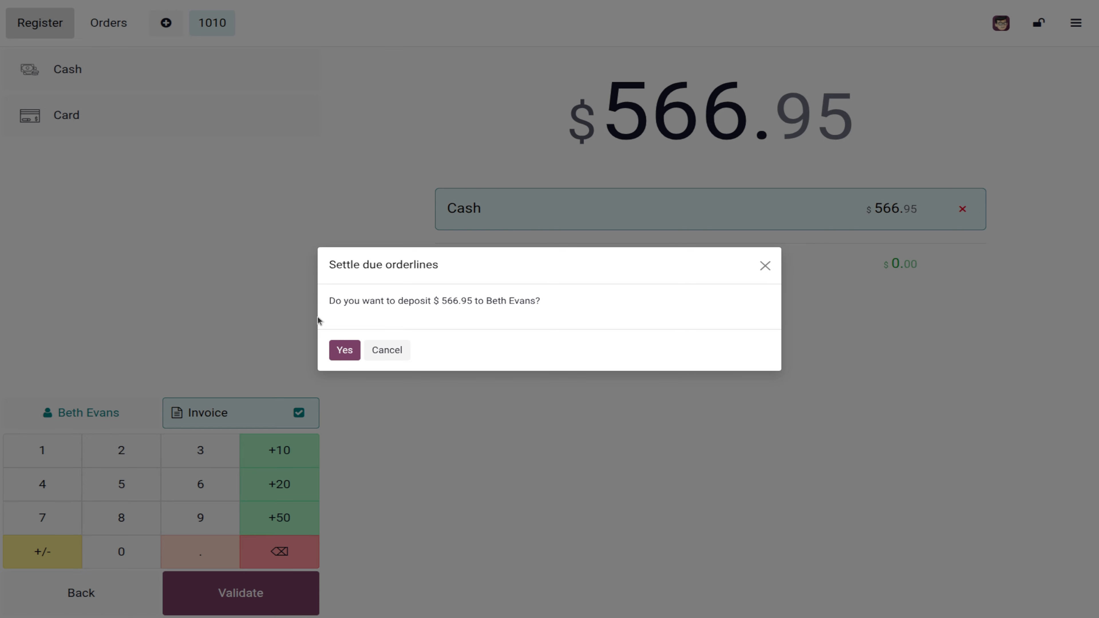
{"action": "left_click", "coordinate": [344, 350]}
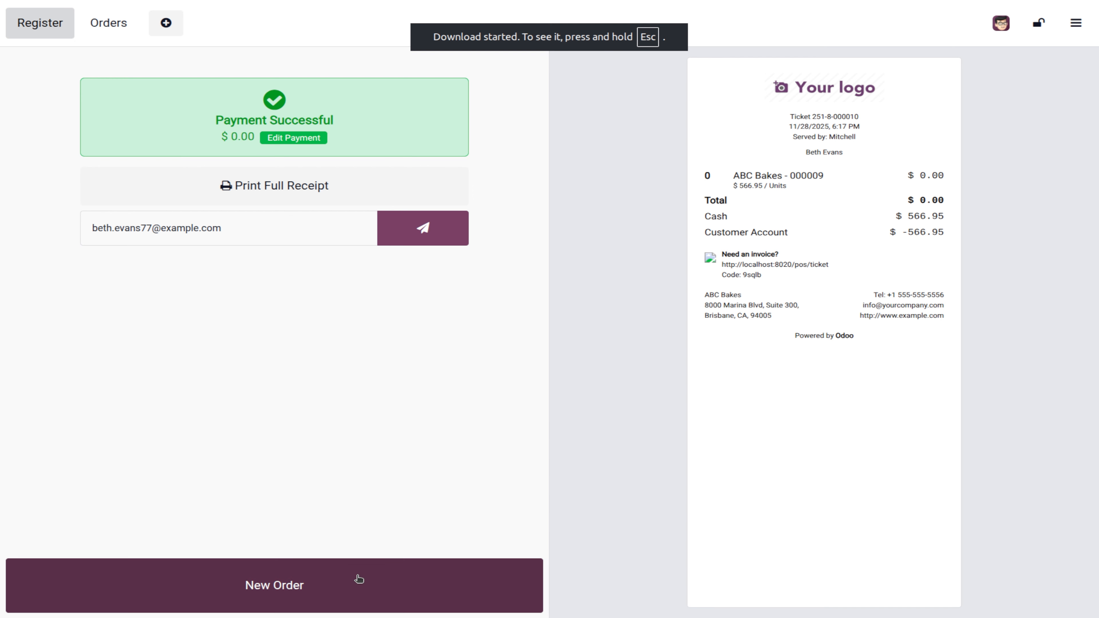
Step: Start order 1011 with the same customer assigned, discarding the Edit Partner dialog
{"action": "left_click", "coordinate": [358, 578]}
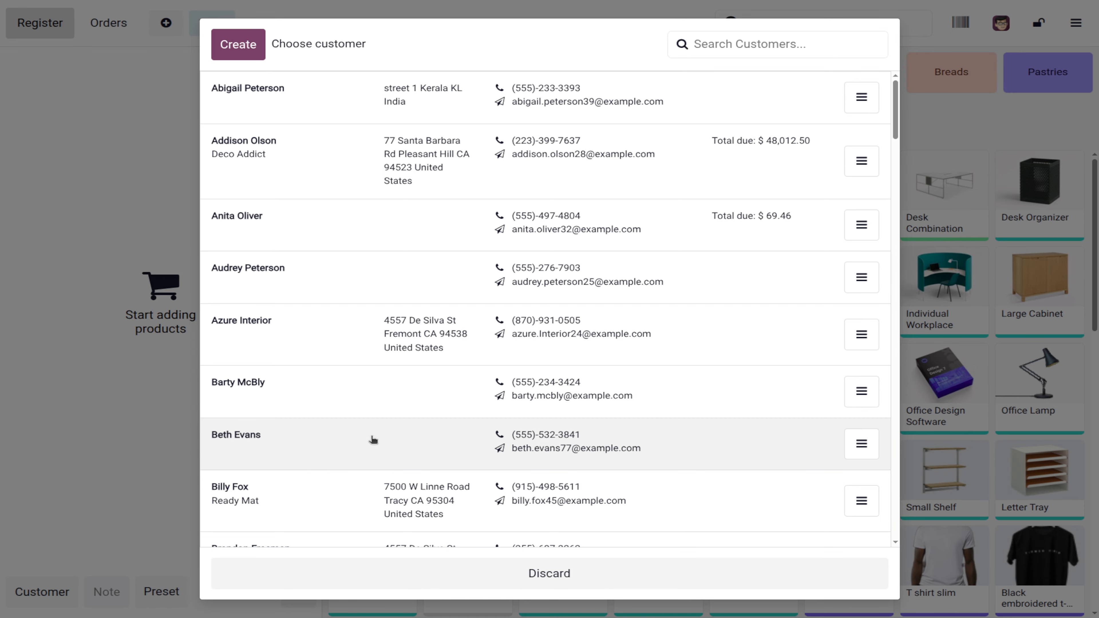
{"action": "left_click", "coordinate": [273, 441]}
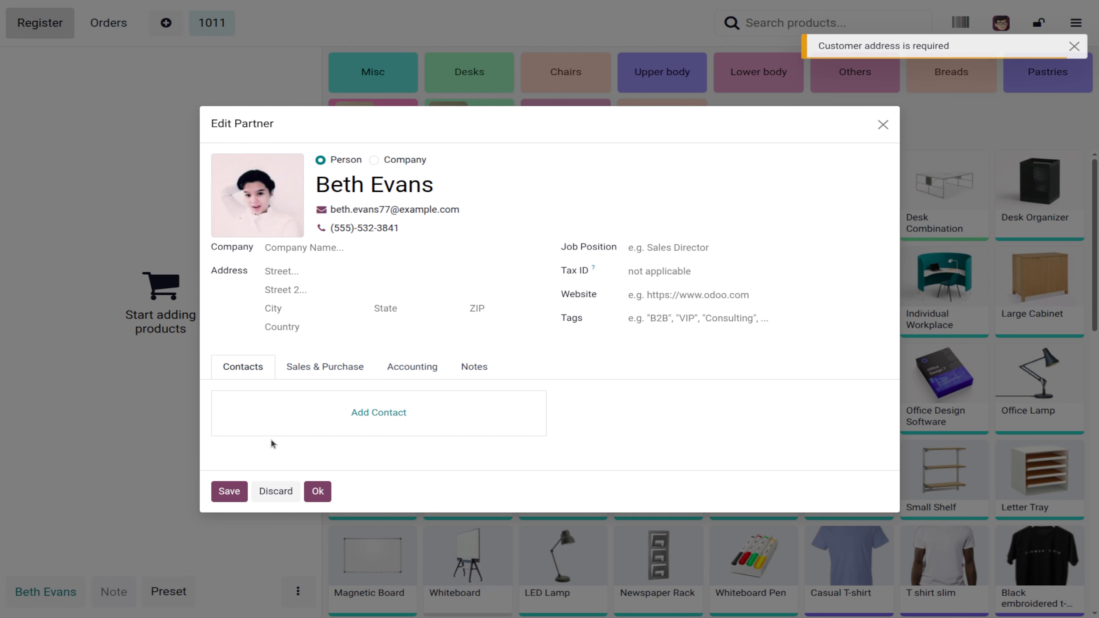
{"action": "left_click", "coordinate": [284, 494]}
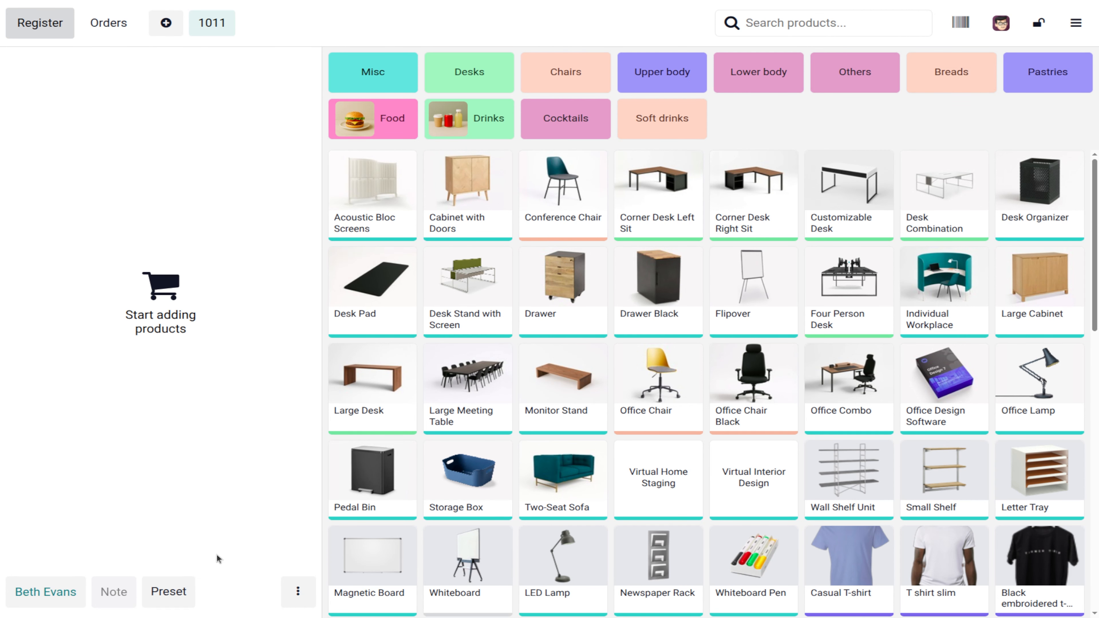
{"action": "left_click", "coordinate": [393, 182]}
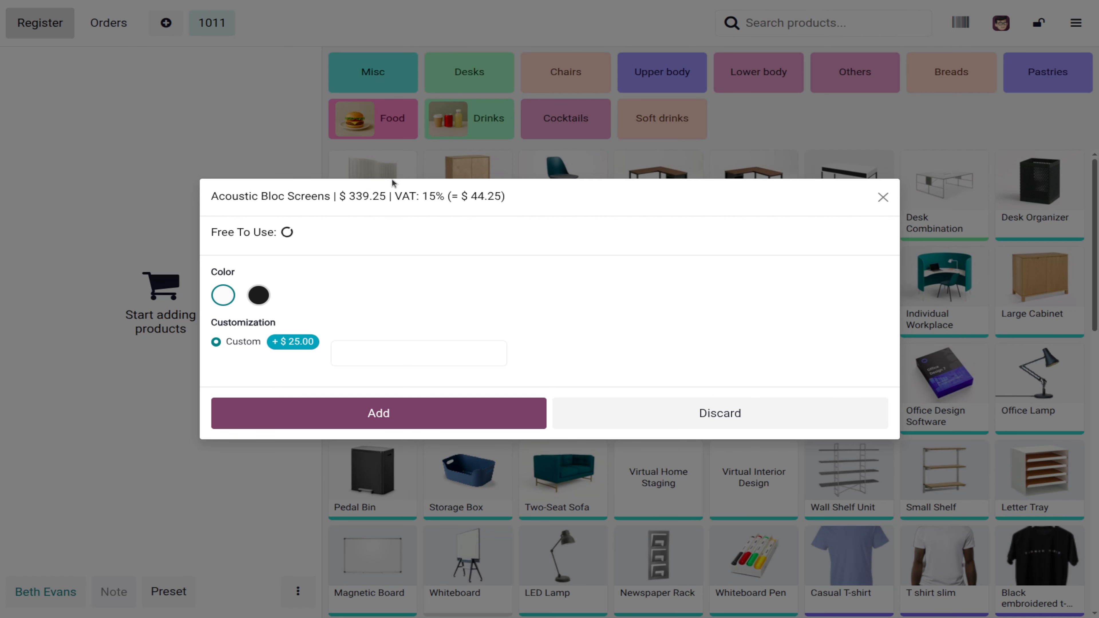
{"action": "left_click", "coordinate": [407, 412]}
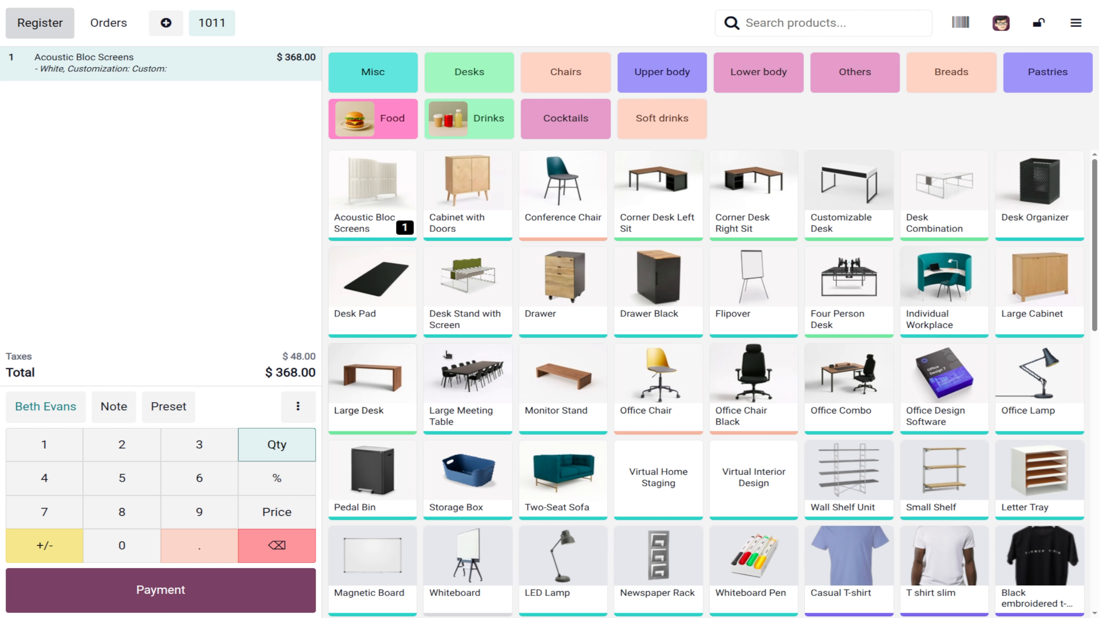
{"action": "left_click", "coordinate": [480, 216]}
{"action": "left_click", "coordinate": [580, 316]}
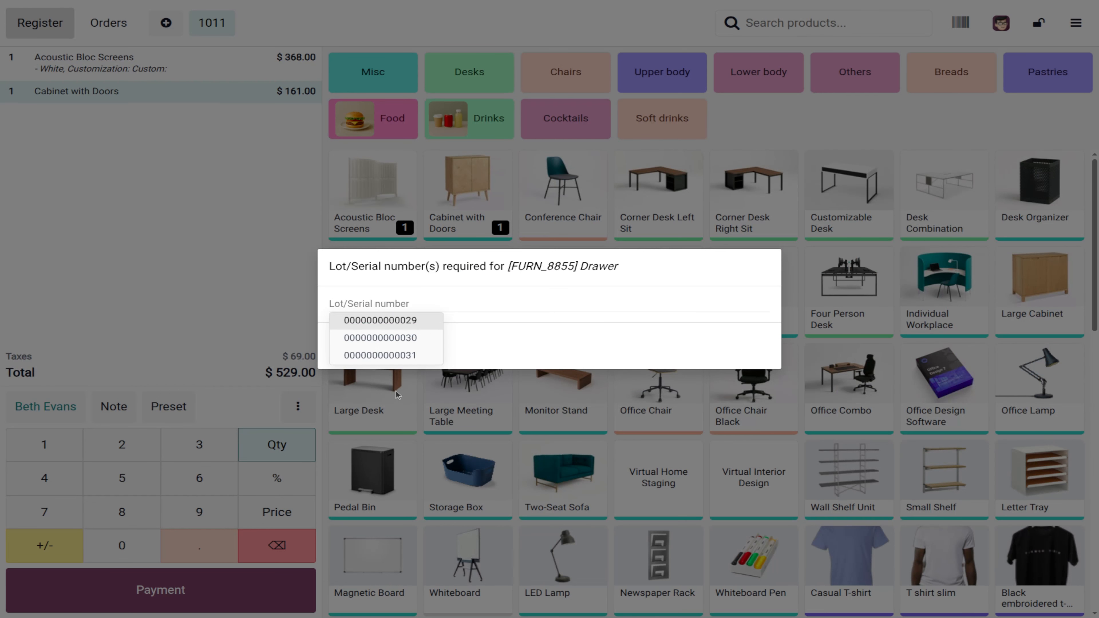
{"action": "left_click", "coordinate": [369, 320]}
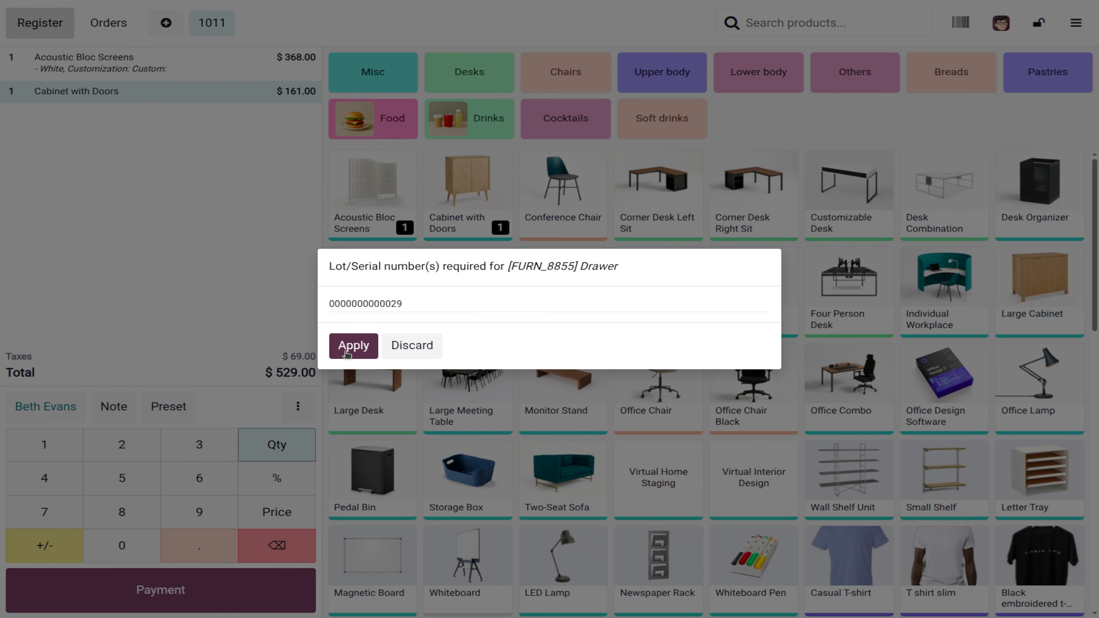
{"action": "left_click", "coordinate": [346, 353]}
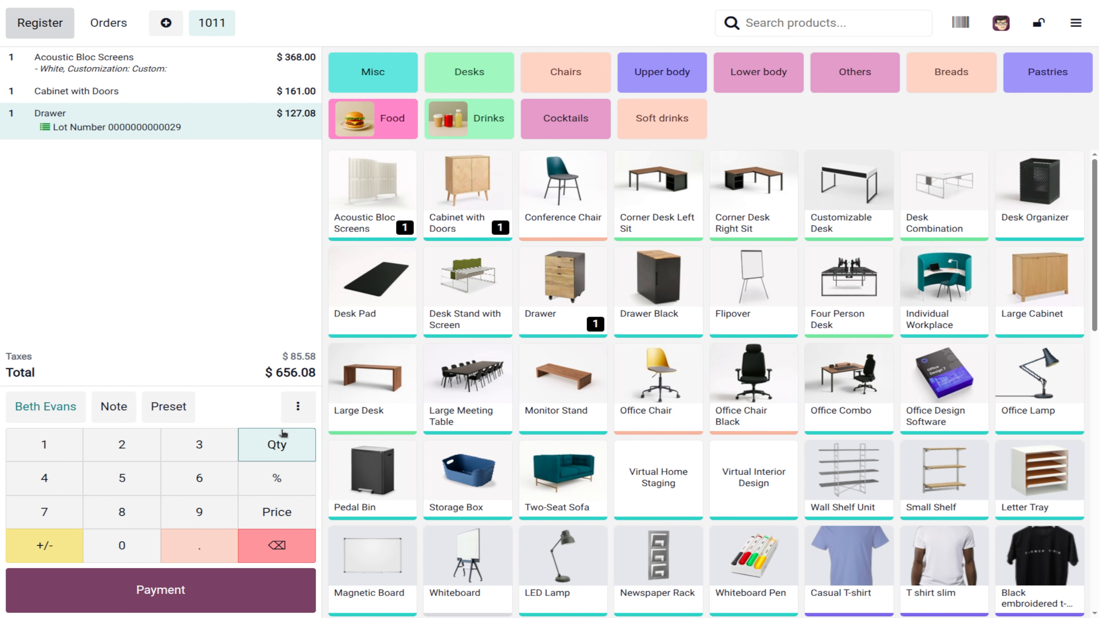
{"action": "left_click", "coordinate": [200, 596]}
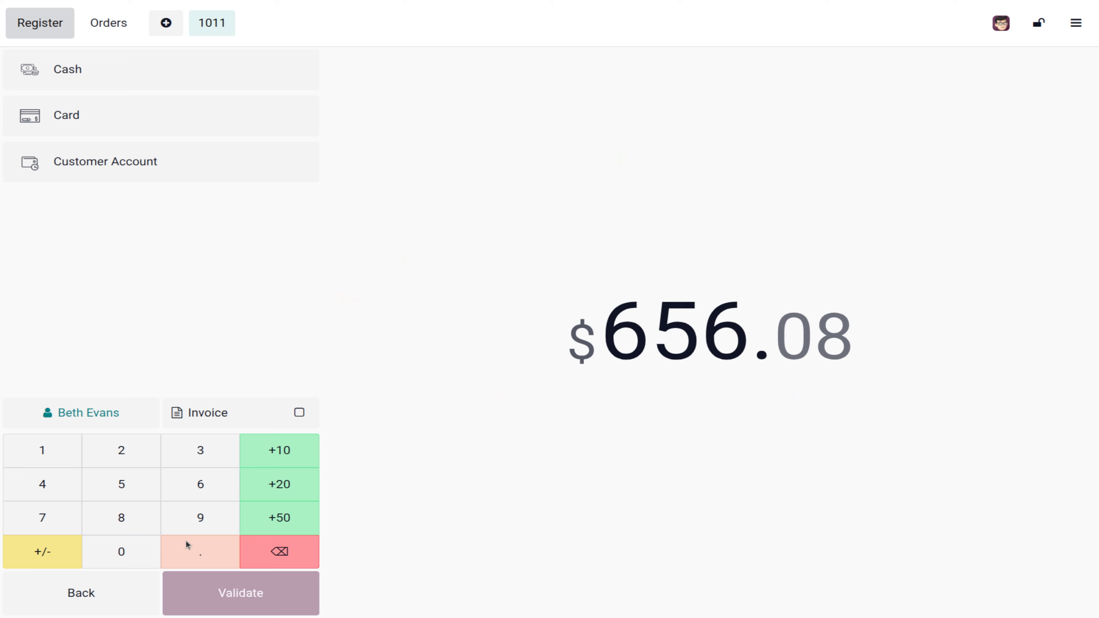
Step: Charge the $656.08 to Customer Account and start empty order 1012 without a customer
{"action": "left_click", "coordinate": [144, 171]}
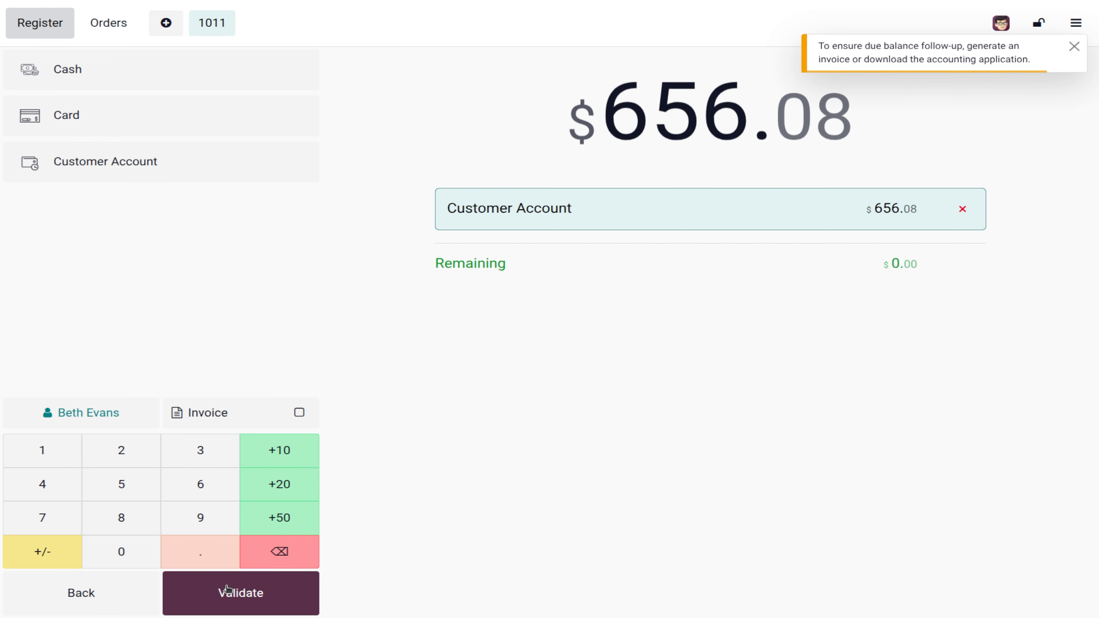
{"action": "left_click", "coordinate": [235, 591]}
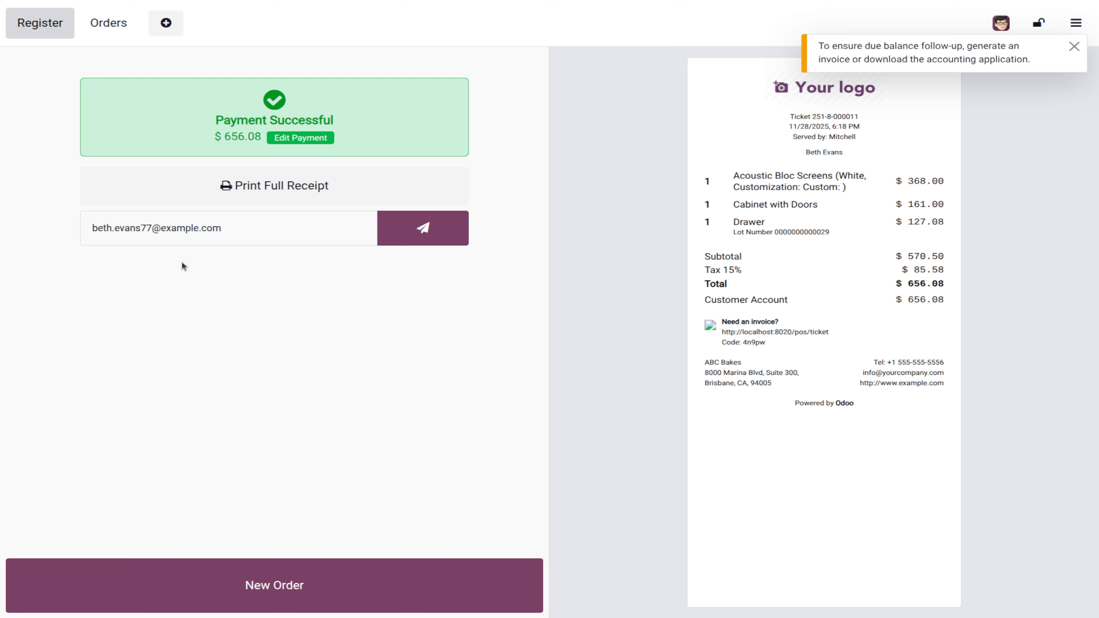
{"action": "left_click", "coordinate": [237, 589]}
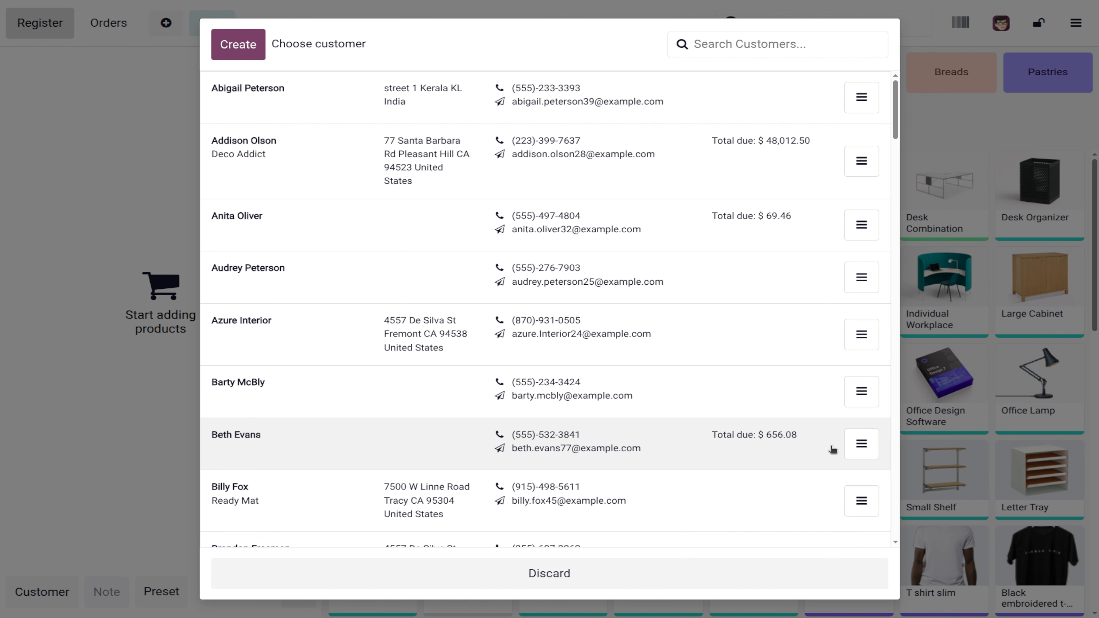
{"action": "left_click", "coordinate": [506, 576]}
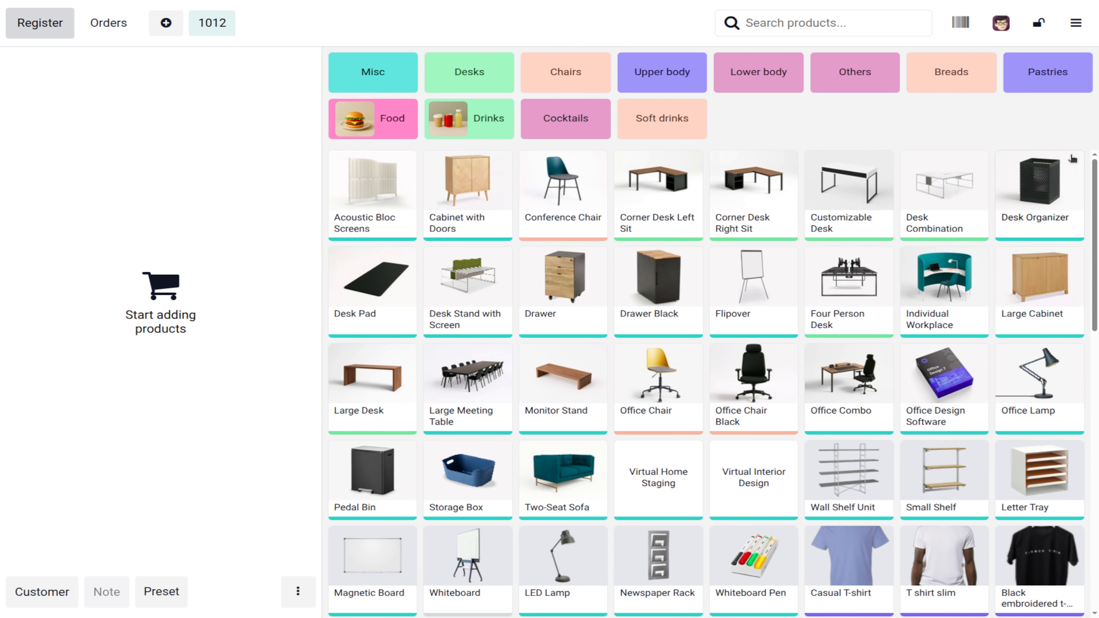
Step: Close the ABC Bakes register with a counted cash amount of $934.95
{"action": "left_click", "coordinate": [1083, 19]}
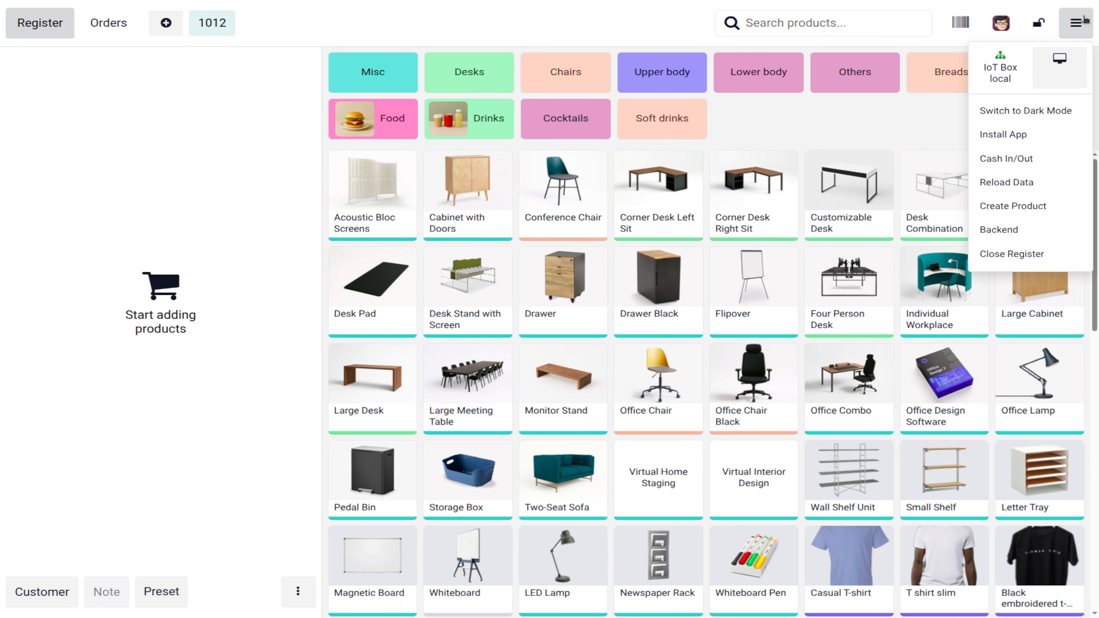
{"action": "left_click", "coordinate": [1066, 260]}
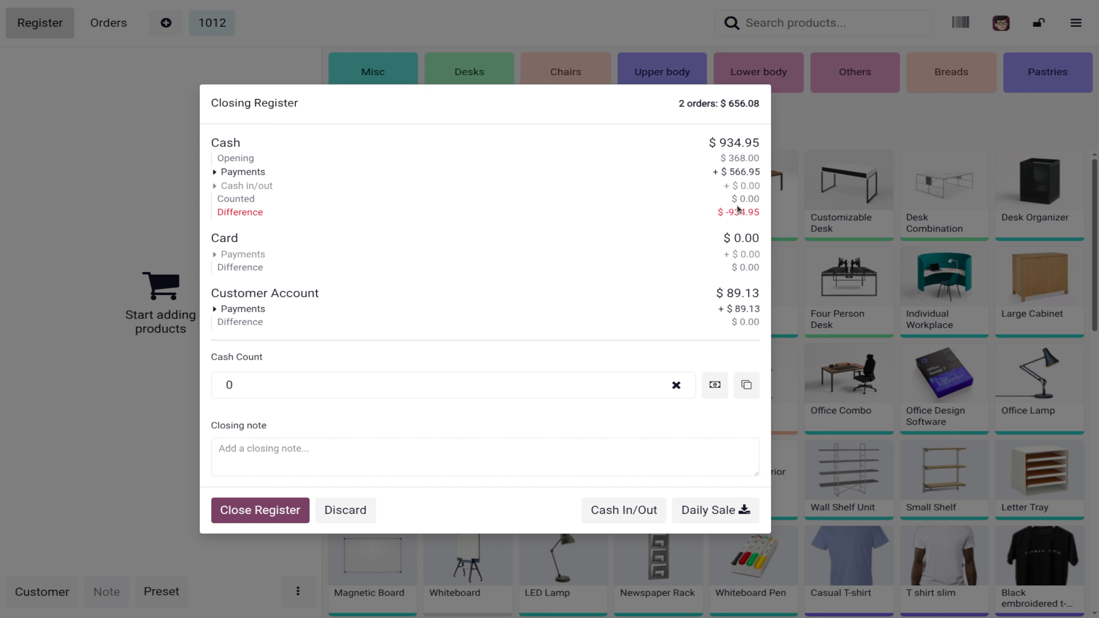
{"action": "left_click", "coordinate": [269, 380]}
{"action": "type", "text": "934.95"}
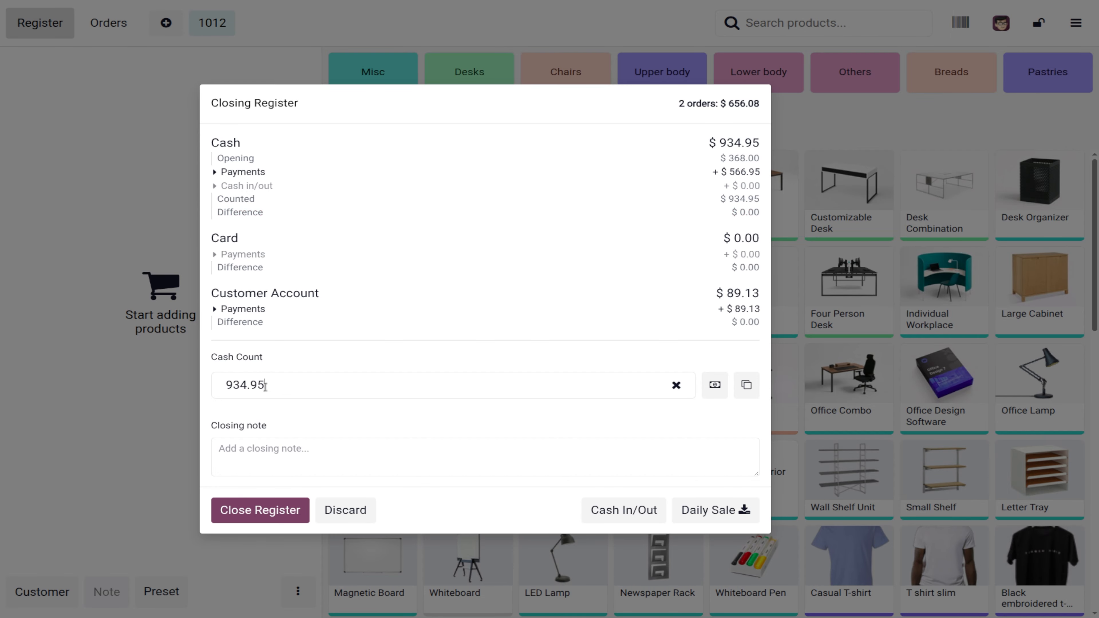
{"action": "left_click", "coordinate": [268, 520]}
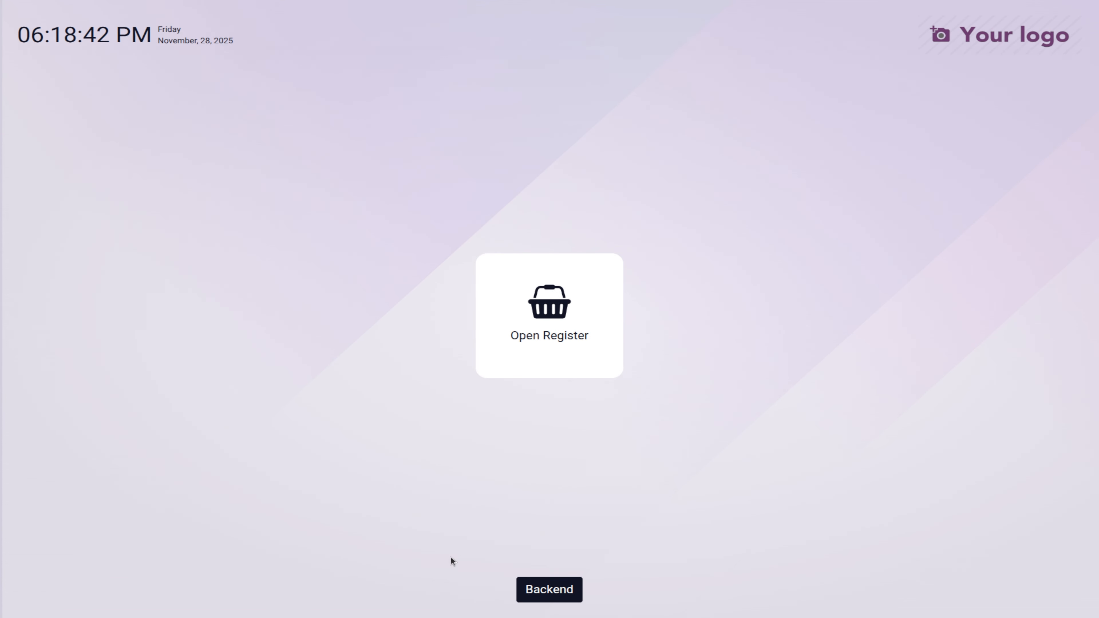
Step: Pick the administrator as cashier and return to the Point of Sale backend
{"action": "left_click", "coordinate": [550, 588]}
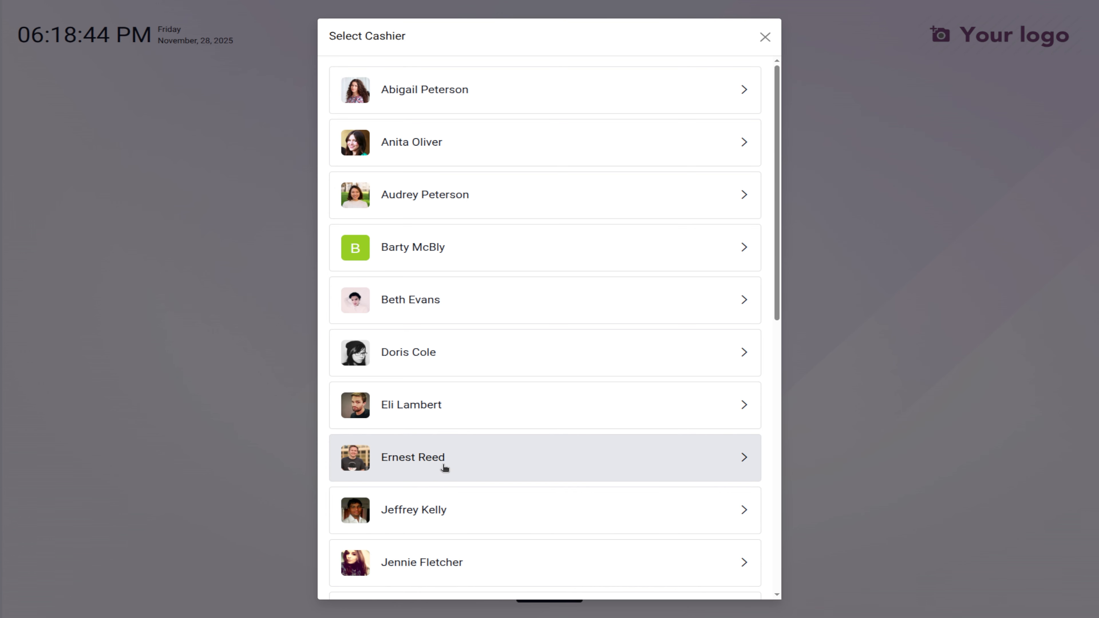
{"action": "scroll", "coordinate": [450, 433], "scroll_direction": "down", "scroll_amount": 5}
{"action": "left_click", "coordinate": [460, 375]}
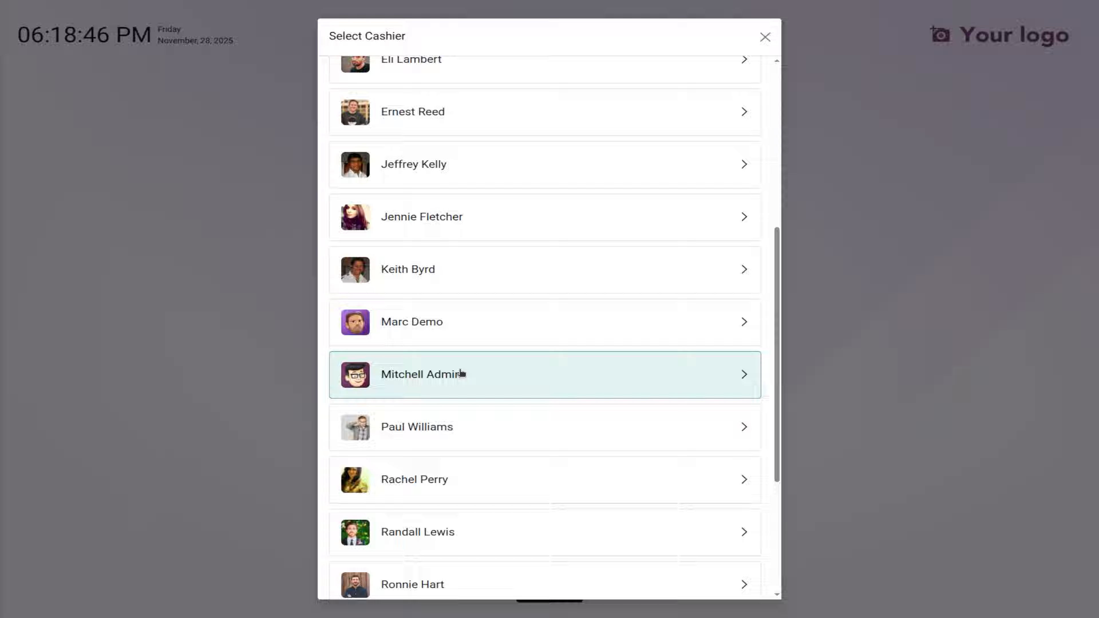
{"action": "left_click", "coordinate": [542, 588]}
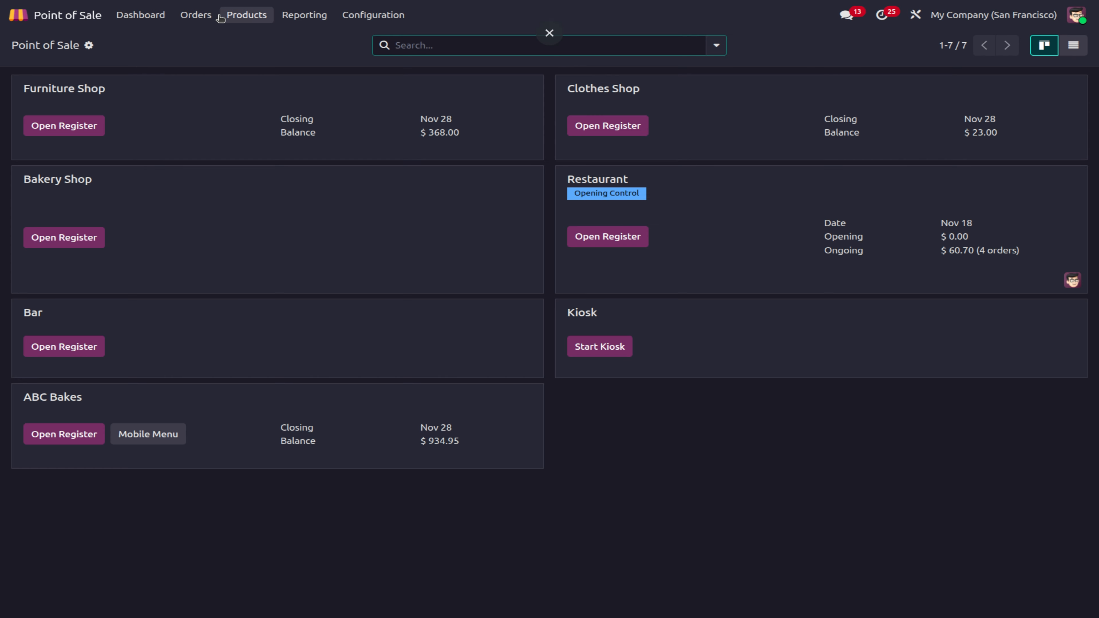
Step: Open order ABC Bakes - 000011 from the orders list and create its invoice
{"action": "left_click", "coordinate": [206, 17]}
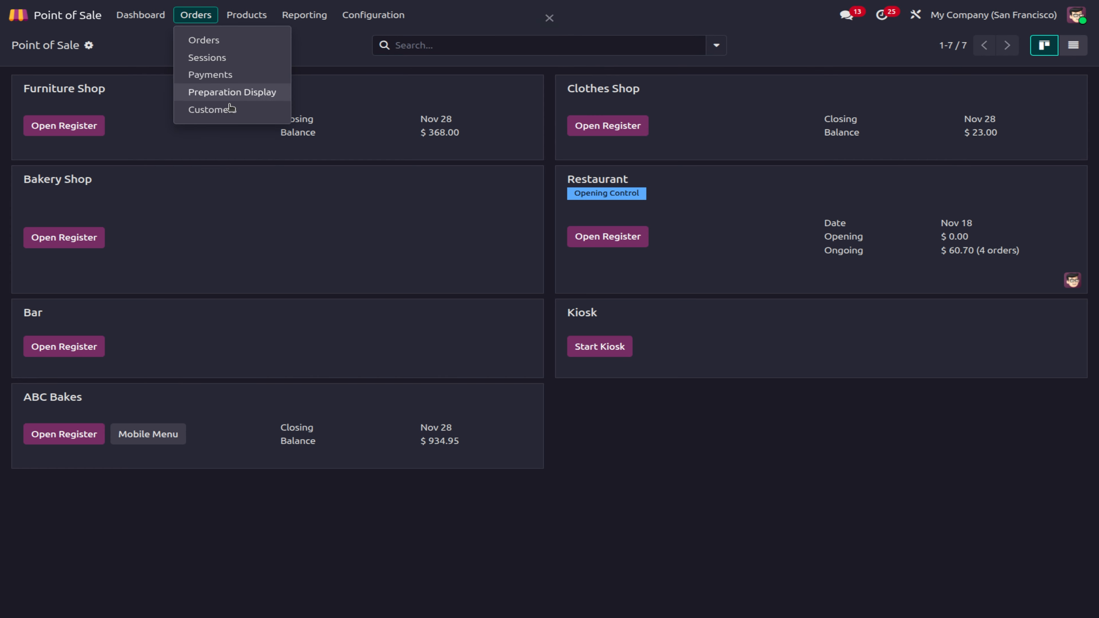
{"action": "left_click", "coordinate": [233, 43]}
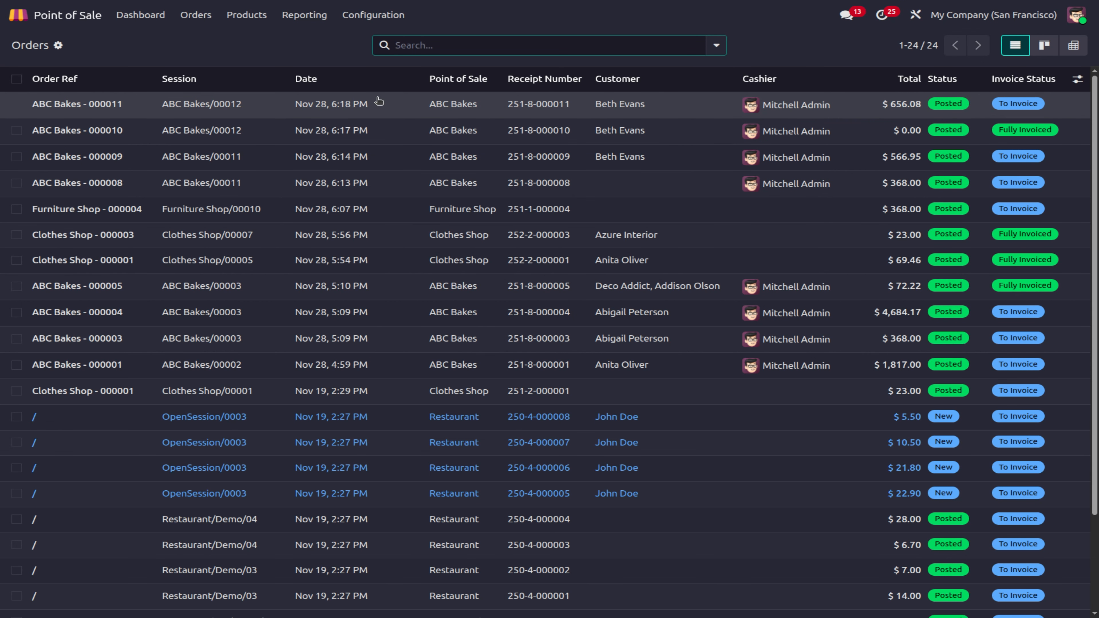
{"action": "left_click", "coordinate": [360, 111]}
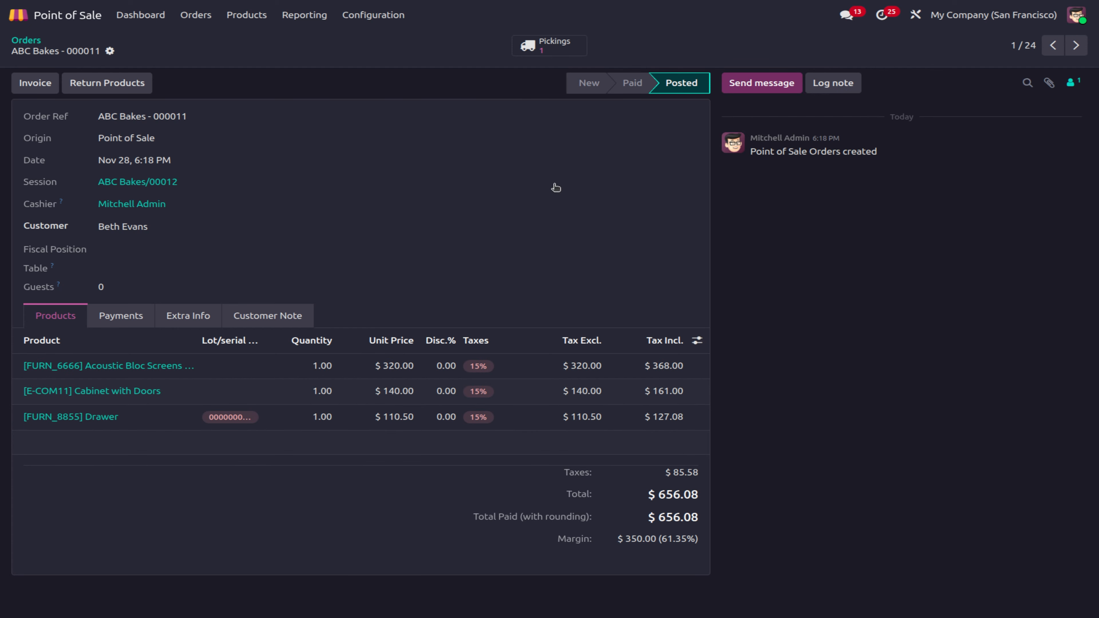
{"action": "left_click", "coordinate": [36, 83]}
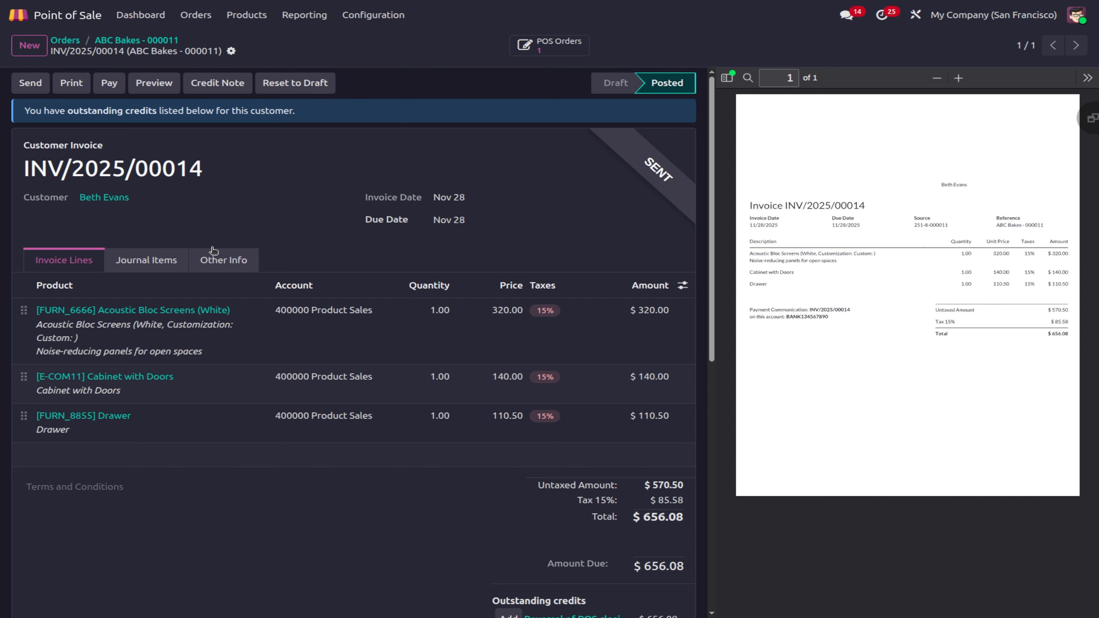
Step: Register the full $656.08 payment on invoice INV/2025/00014
{"action": "scroll", "coordinate": [329, 331], "scroll_direction": "down", "scroll_amount": 3}
{"action": "scroll", "coordinate": [327, 327], "scroll_direction": "up", "scroll_amount": 3}
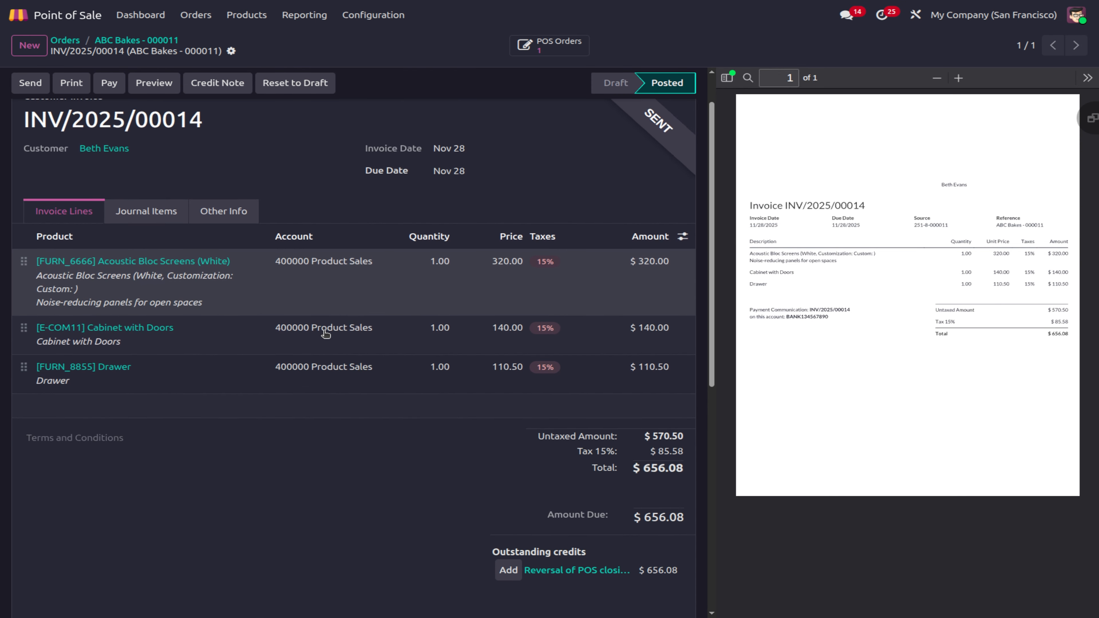
{"action": "left_click", "coordinate": [109, 84]}
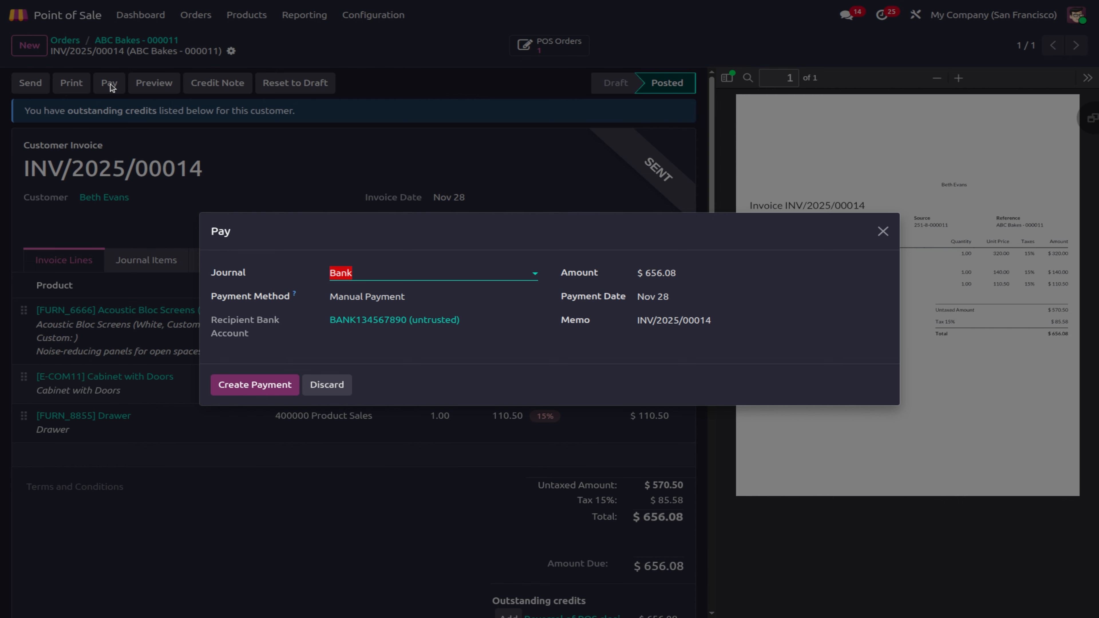
{"action": "left_click", "coordinate": [262, 386]}
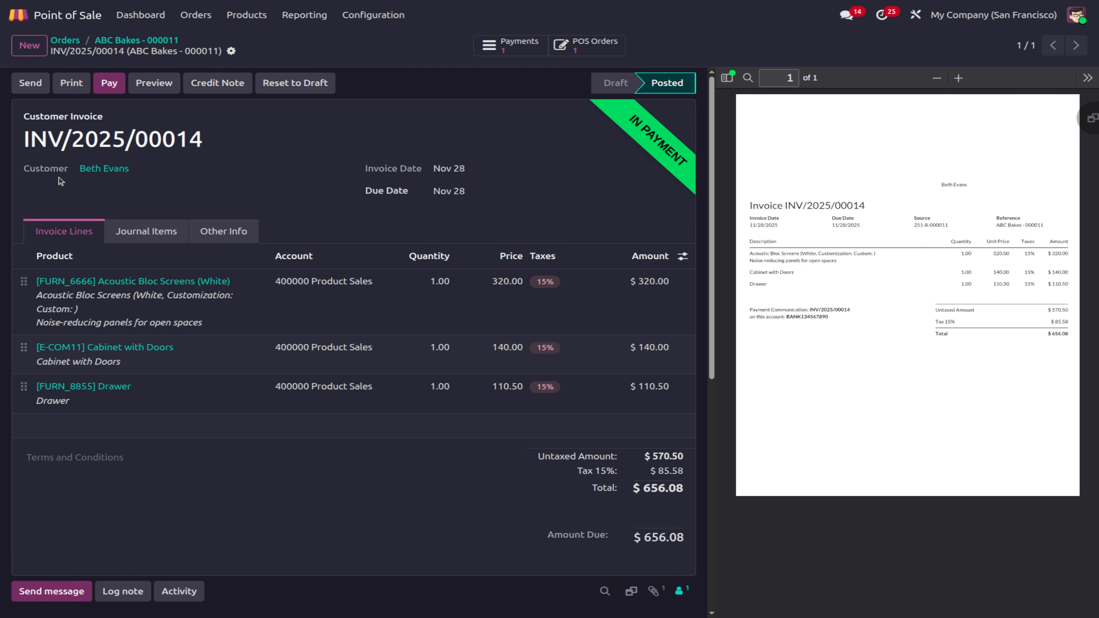
Step: Go back to the order and return to the Point of Sale dashboard
{"action": "left_click", "coordinate": [124, 41]}
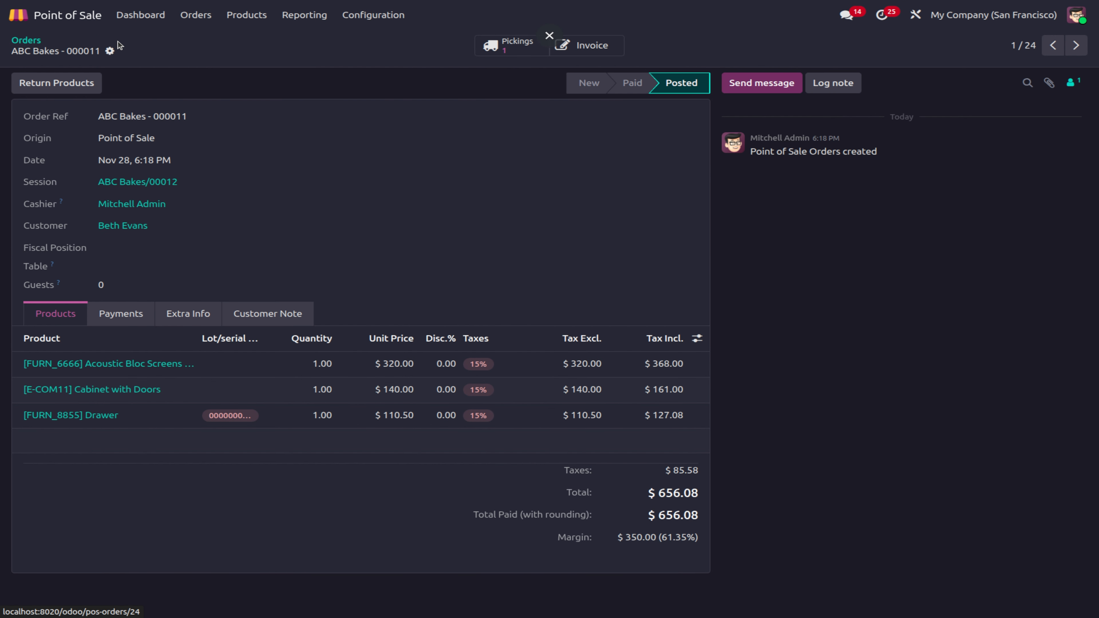
{"action": "left_click", "coordinate": [184, 16]}
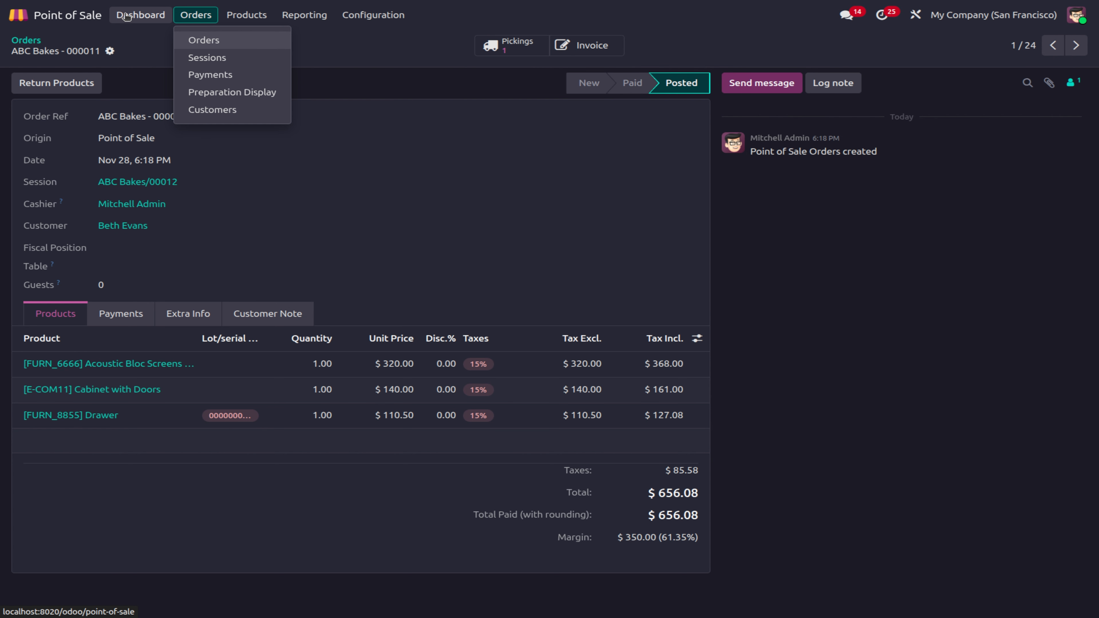
{"action": "left_click", "coordinate": [132, 19]}
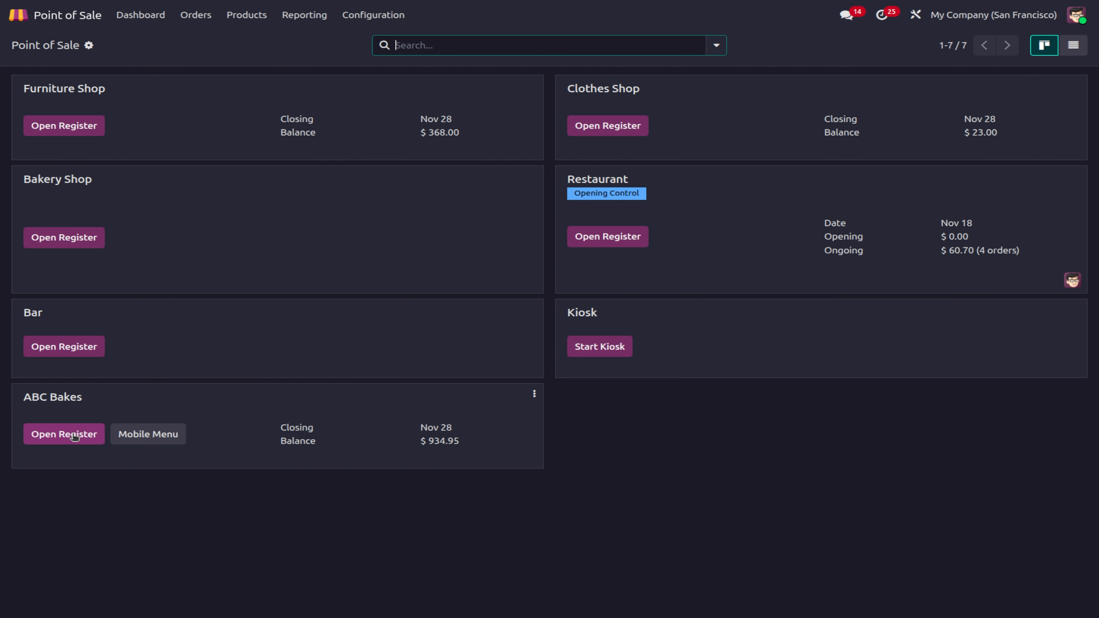
Step: Open the ABC Bakes register as the chosen cashier with $934.95 opening cash, skipping customer selection
{"action": "left_click", "coordinate": [72, 437]}
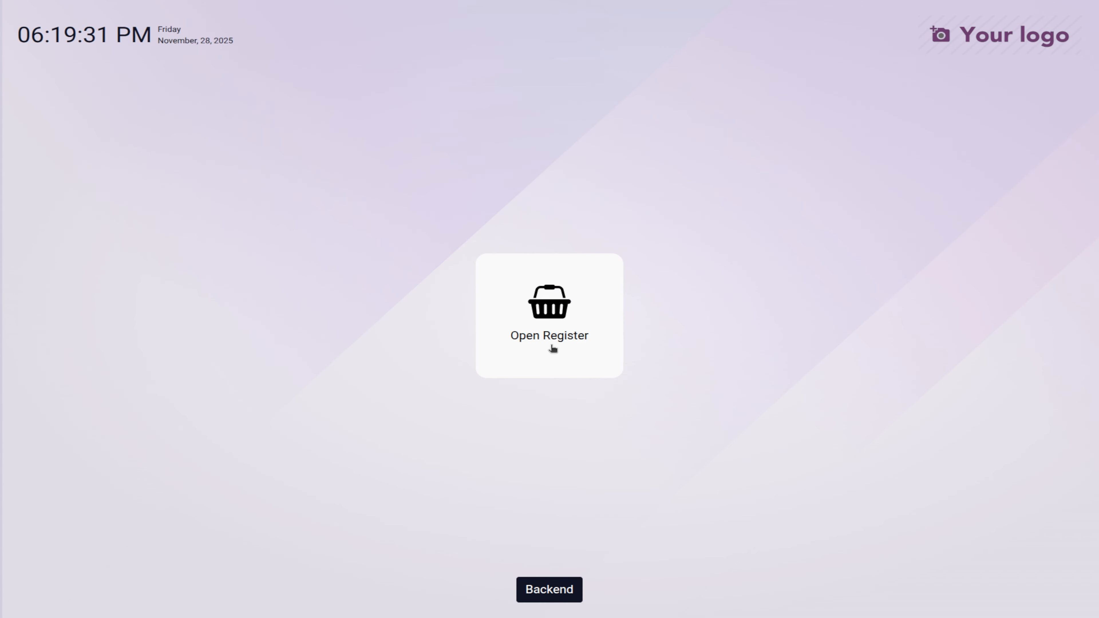
{"action": "left_click", "coordinate": [552, 344]}
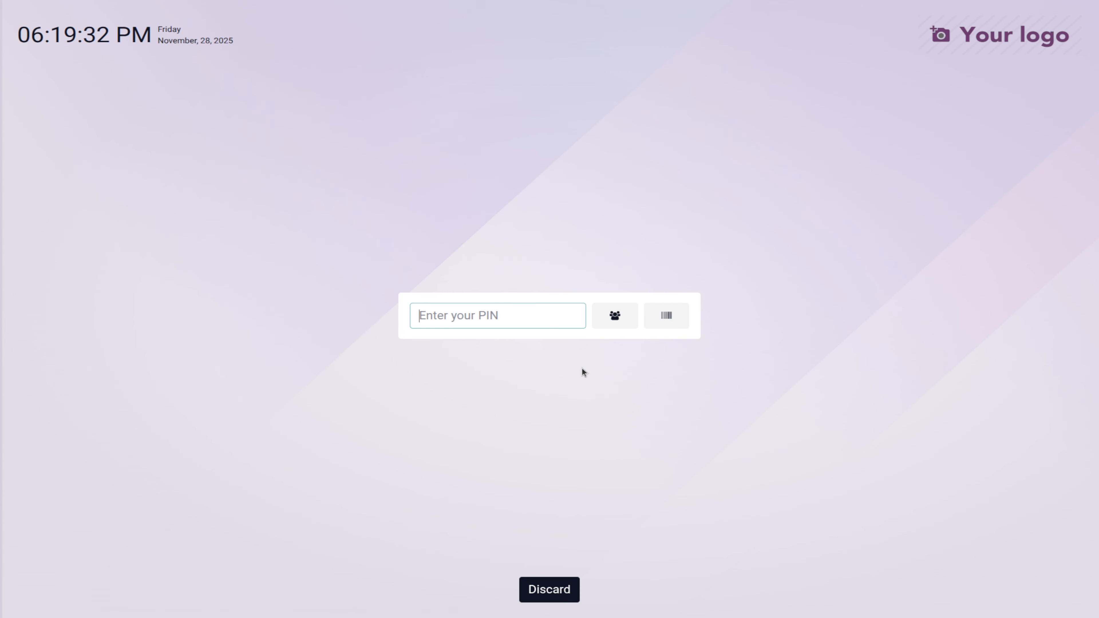
{"action": "left_click", "coordinate": [632, 318]}
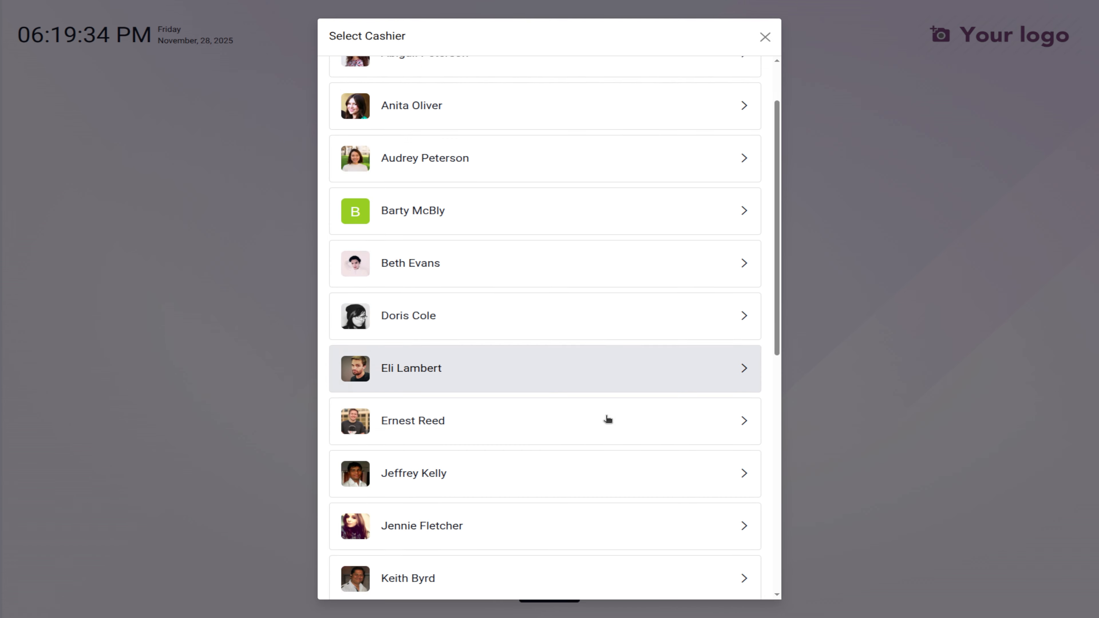
{"action": "scroll", "coordinate": [608, 420], "scroll_direction": "down", "scroll_amount": 5}
{"action": "left_click", "coordinate": [608, 397]}
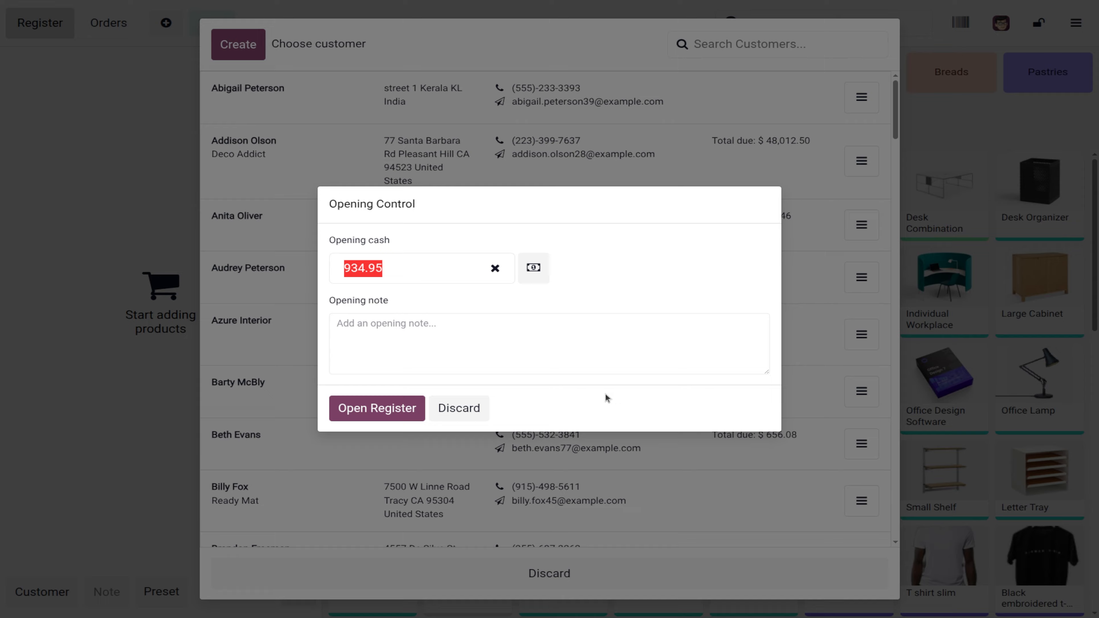
{"action": "left_click", "coordinate": [398, 413]}
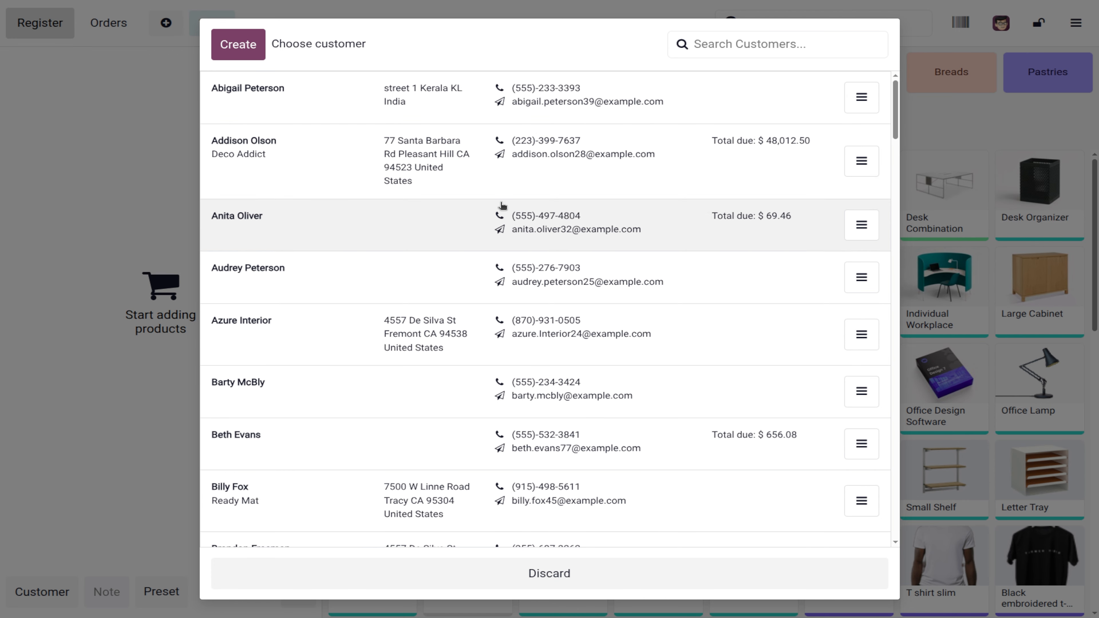
{"action": "left_click", "coordinate": [569, 579]}
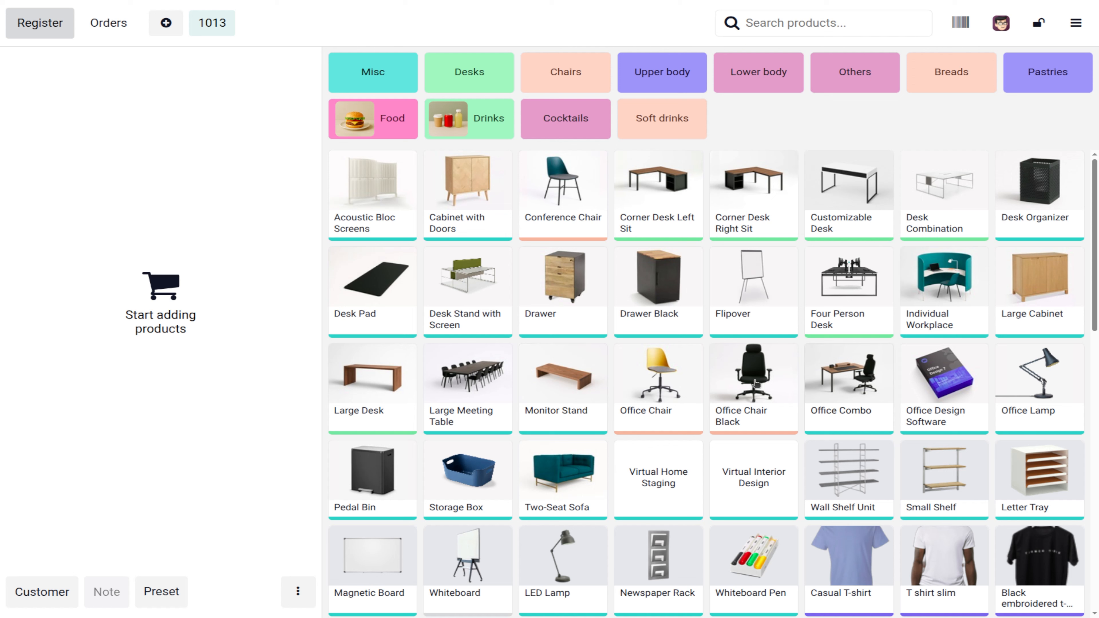
Step: Close the register with $934.95 entered as the cash count
{"action": "left_click", "coordinate": [1076, 23]}
{"action": "left_click", "coordinate": [1067, 250]}
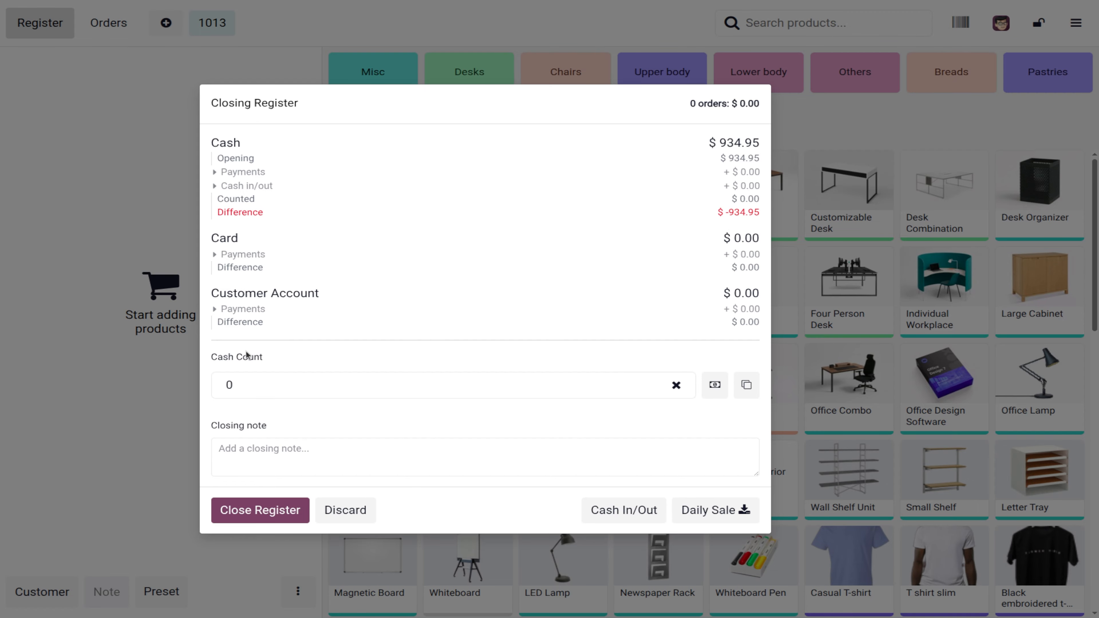
{"action": "left_click", "coordinate": [274, 388]}
{"action": "type", "text": "934.95"}
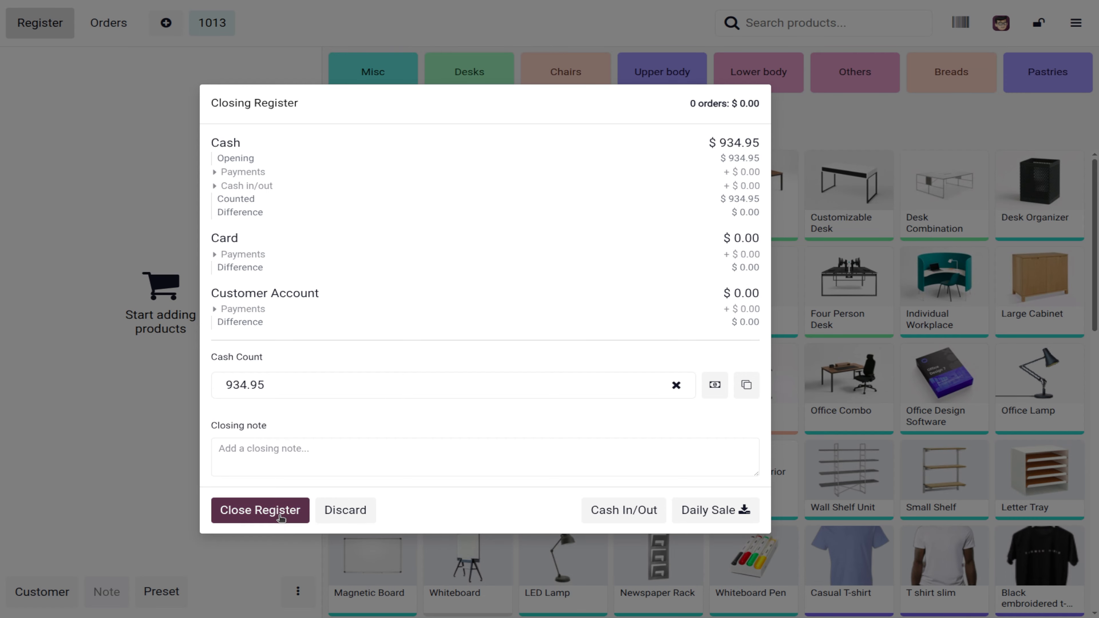
{"action": "left_click", "coordinate": [287, 513]}
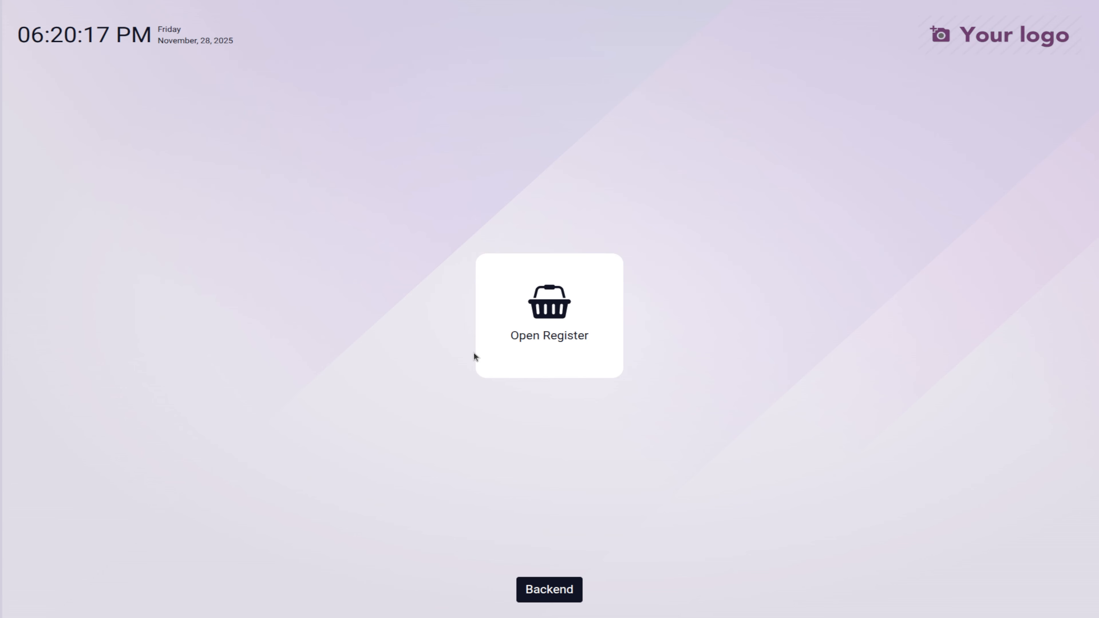
Step: Return to the back office, confirming the cashier
{"action": "left_click", "coordinate": [569, 589]}
{"action": "scroll", "coordinate": [519, 505], "scroll_direction": "down", "scroll_amount": 5}
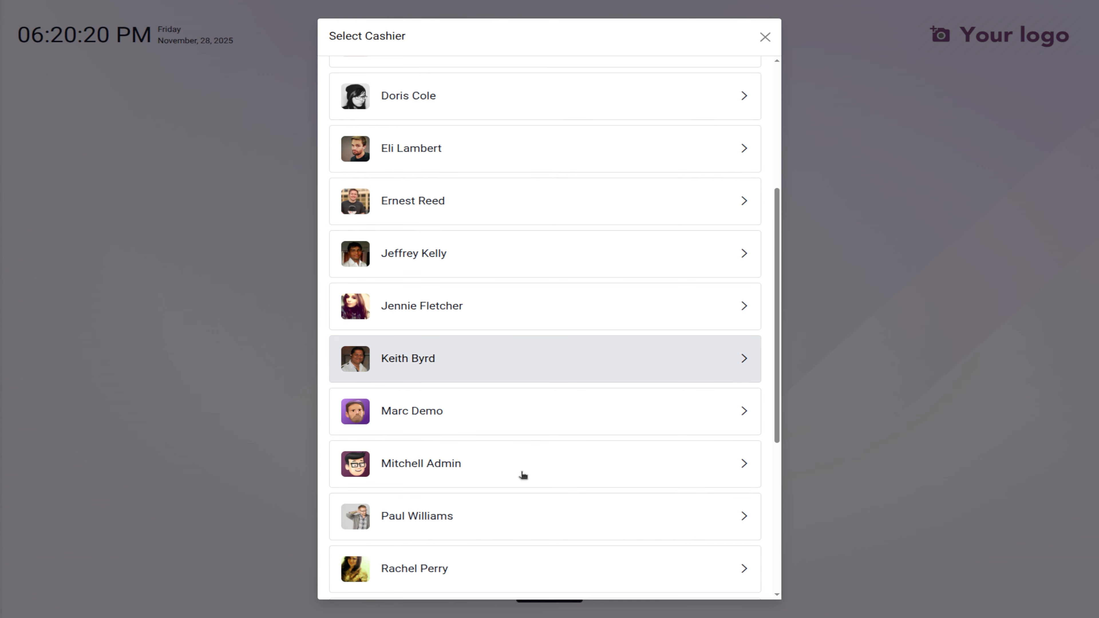
{"action": "left_click", "coordinate": [533, 450]}
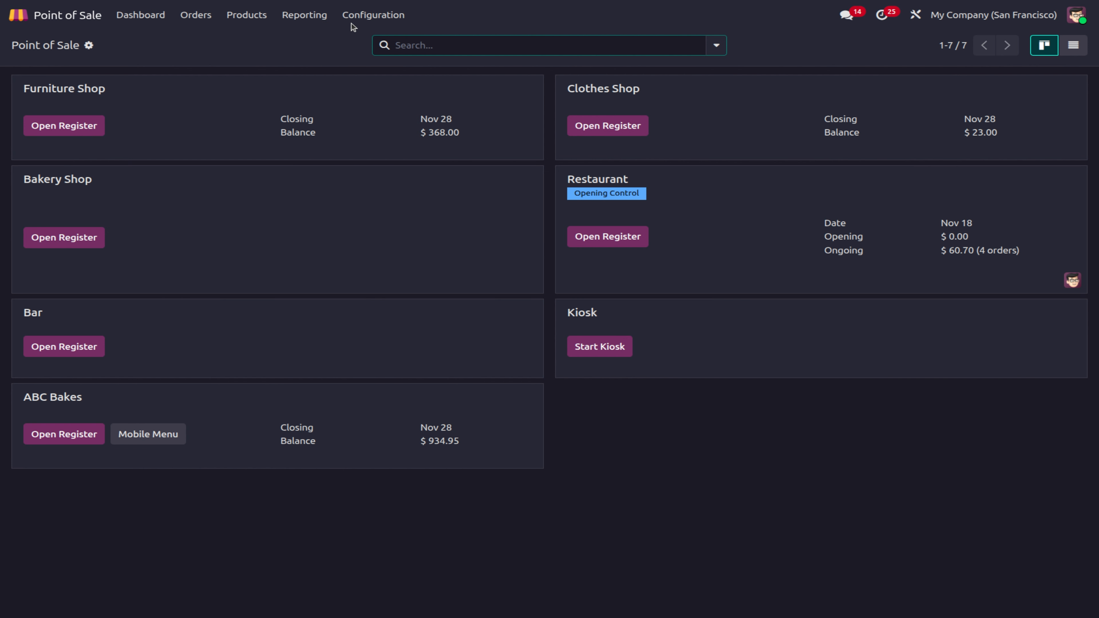
Step: In Point of Sale settings, enable Cash Rounding with UP as the rounding method
{"action": "left_click", "coordinate": [351, 16]}
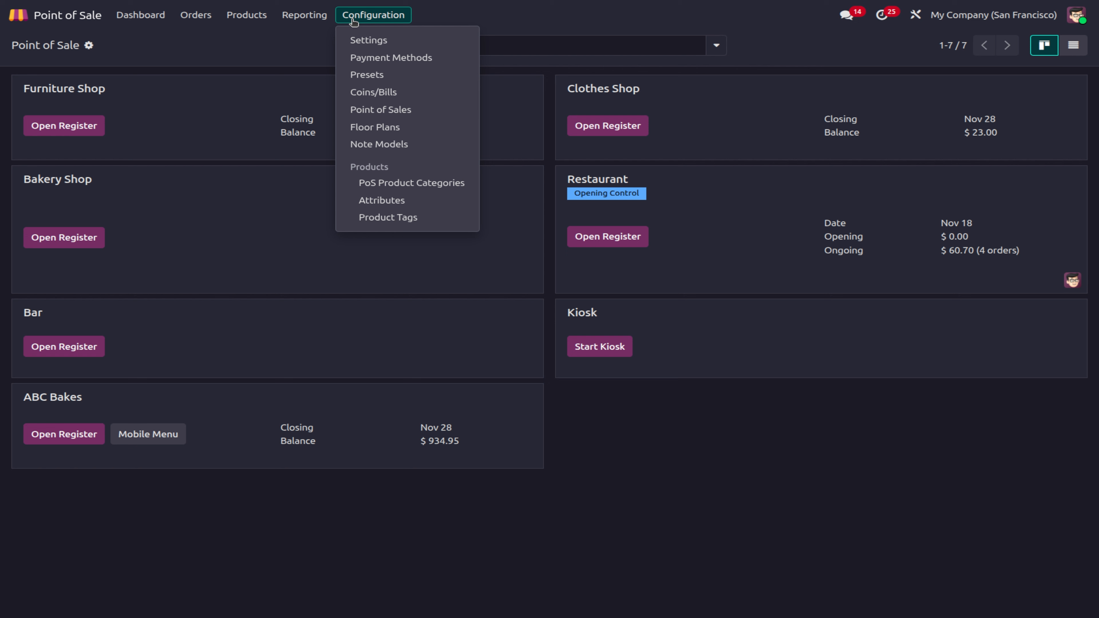
{"action": "left_click", "coordinate": [361, 39]}
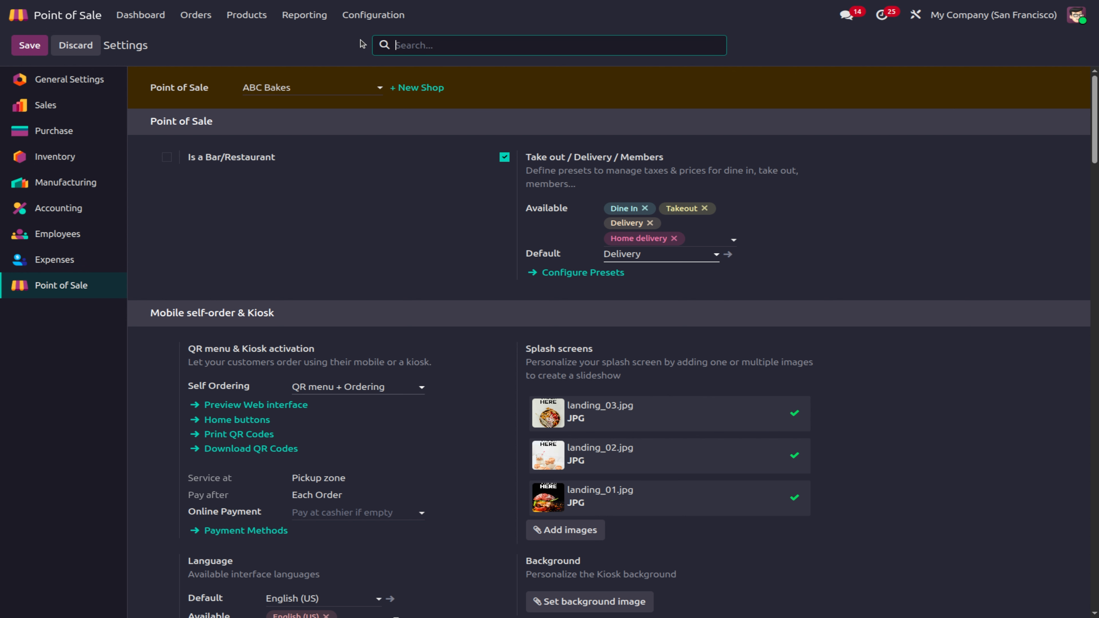
{"action": "scroll", "coordinate": [630, 256], "scroll_direction": "down", "scroll_amount": 8}
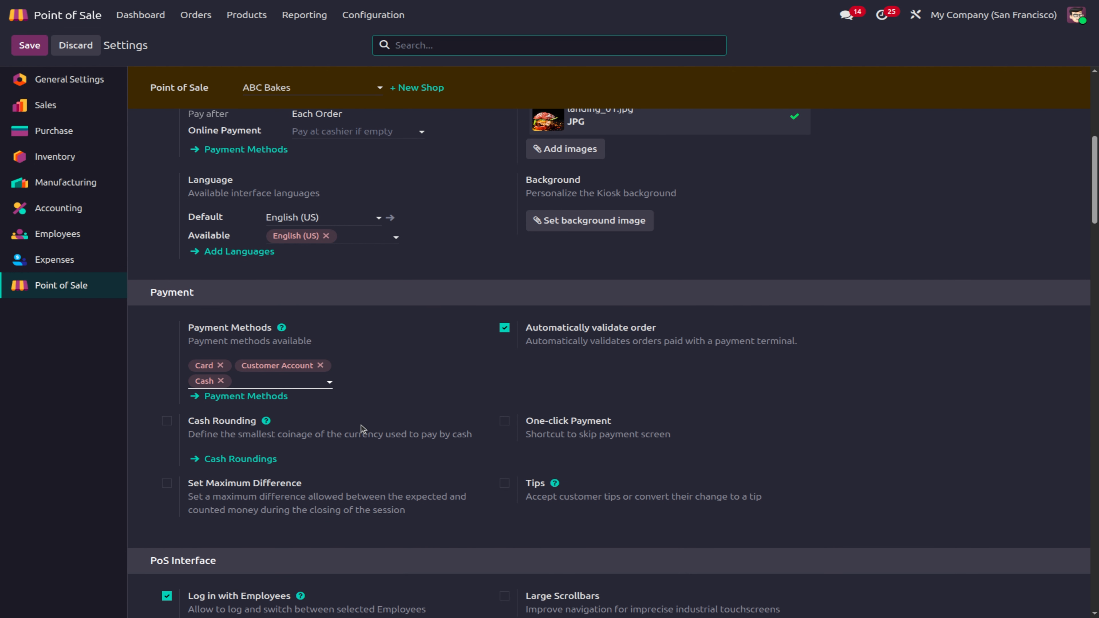
{"action": "left_click", "coordinate": [167, 421]}
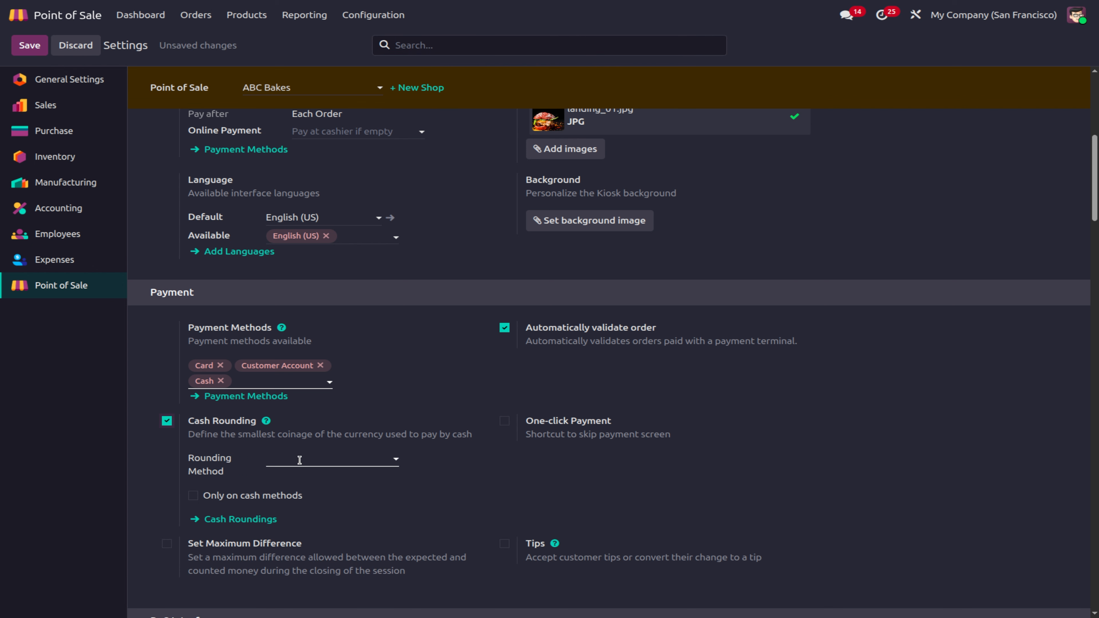
{"action": "left_click", "coordinate": [301, 461]}
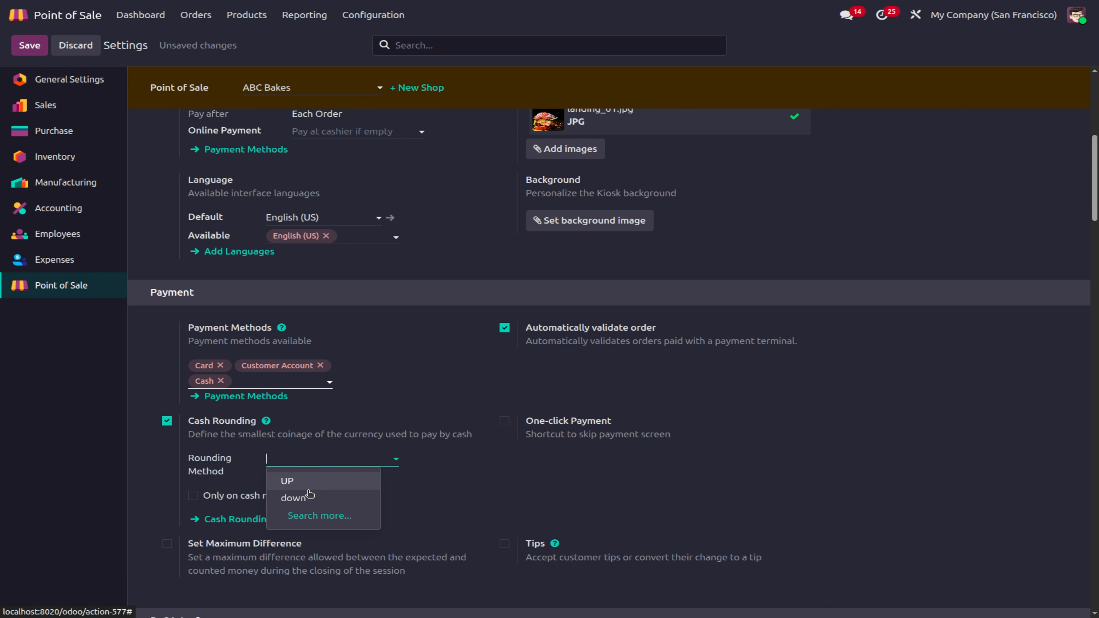
{"action": "left_click", "coordinate": [323, 516]}
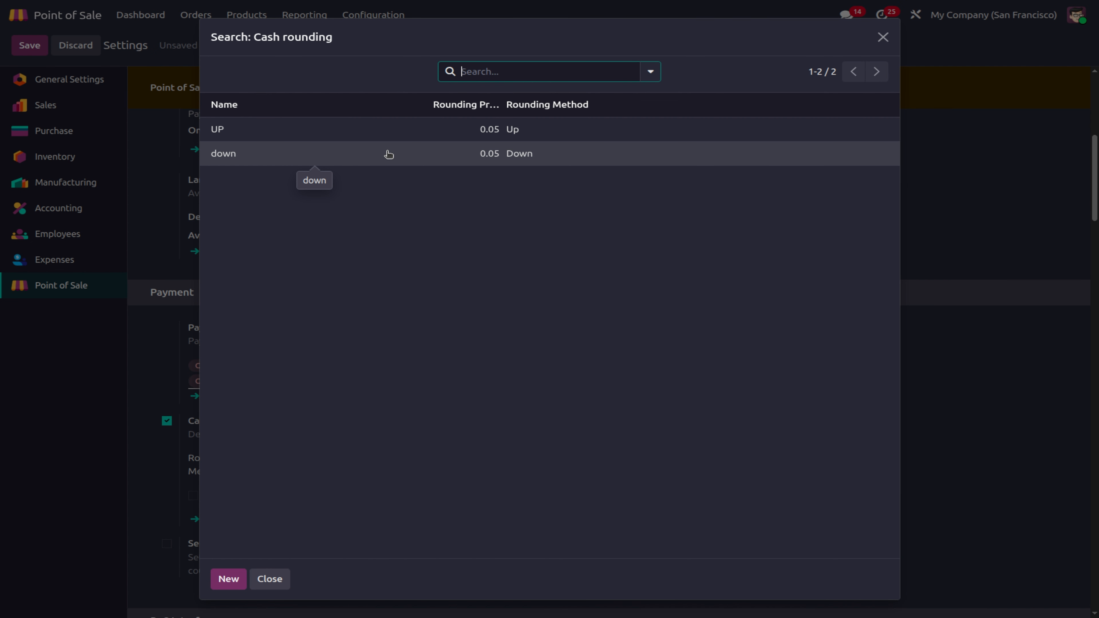
{"action": "left_click", "coordinate": [398, 130]}
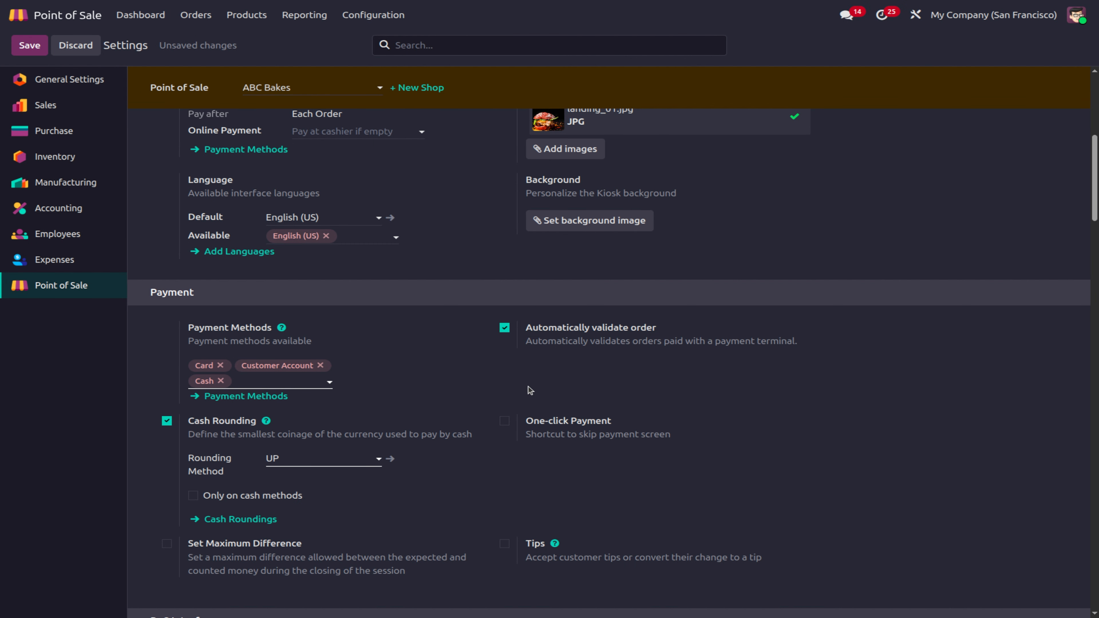
Step: Save the settings and open the UP cash rounding record (0.05 precision, rounding Up)
{"action": "left_click", "coordinate": [243, 519]}
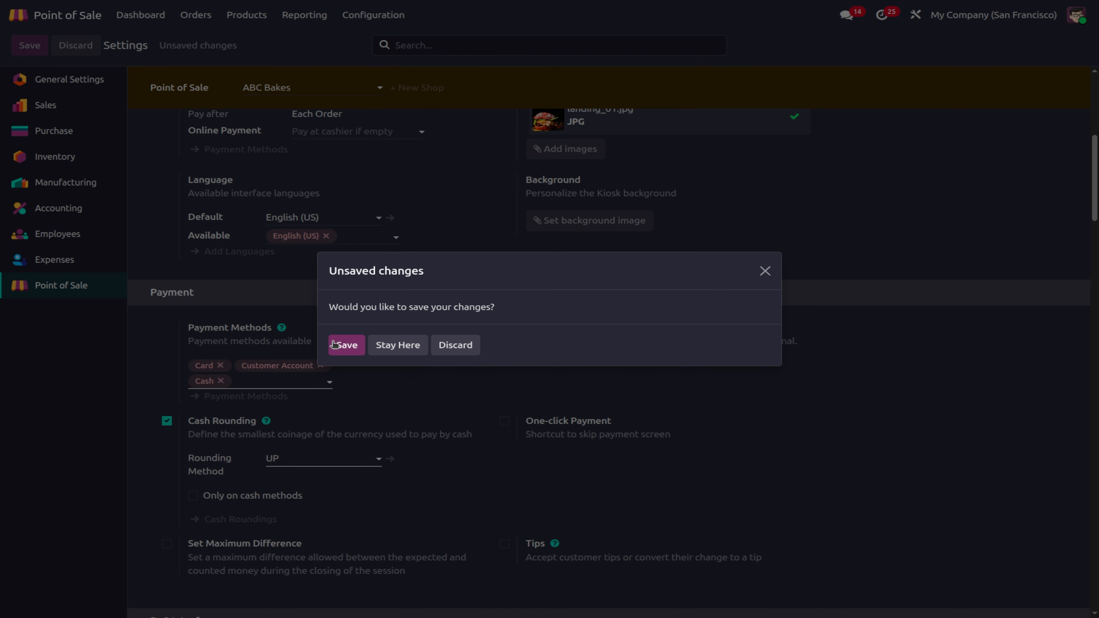
{"action": "left_click", "coordinate": [346, 344]}
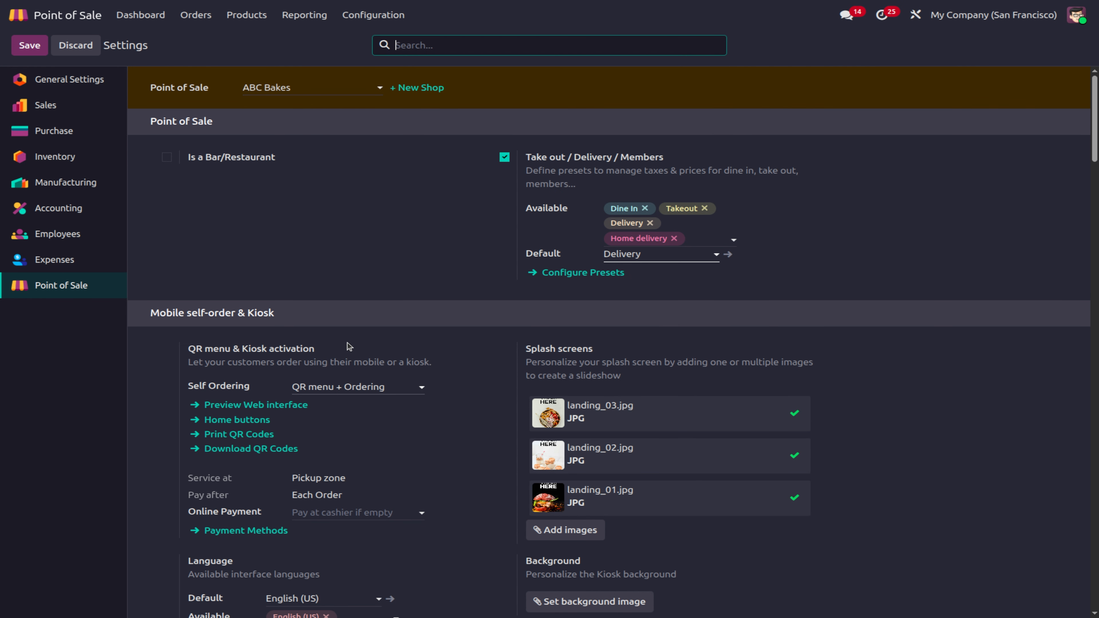
{"action": "scroll", "coordinate": [397, 312], "scroll_direction": "down", "scroll_amount": 8}
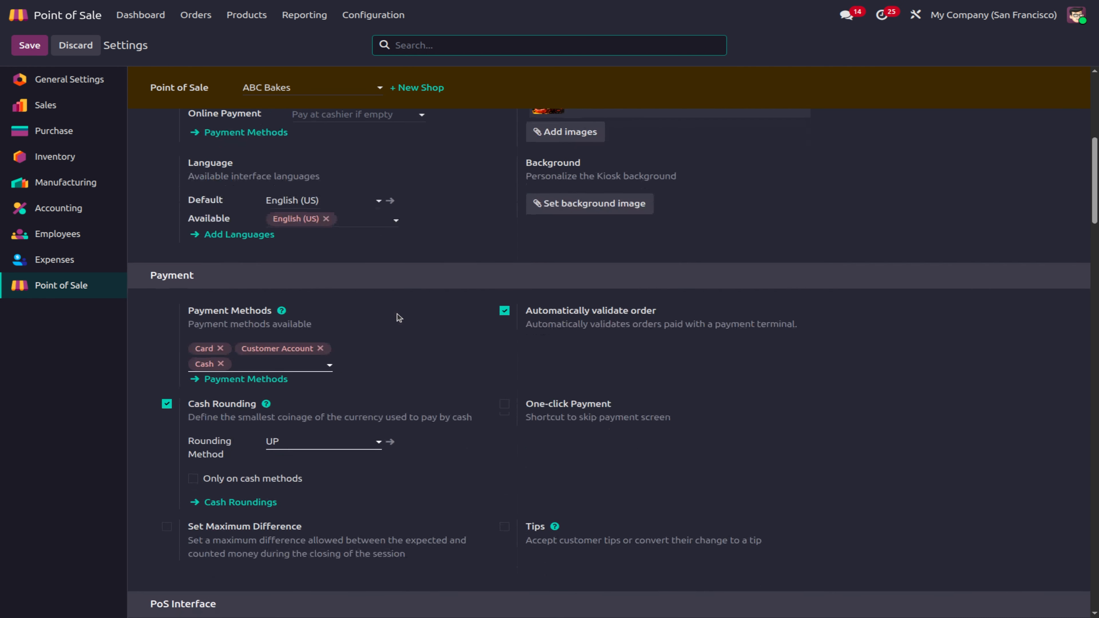
{"action": "left_click", "coordinate": [247, 496]}
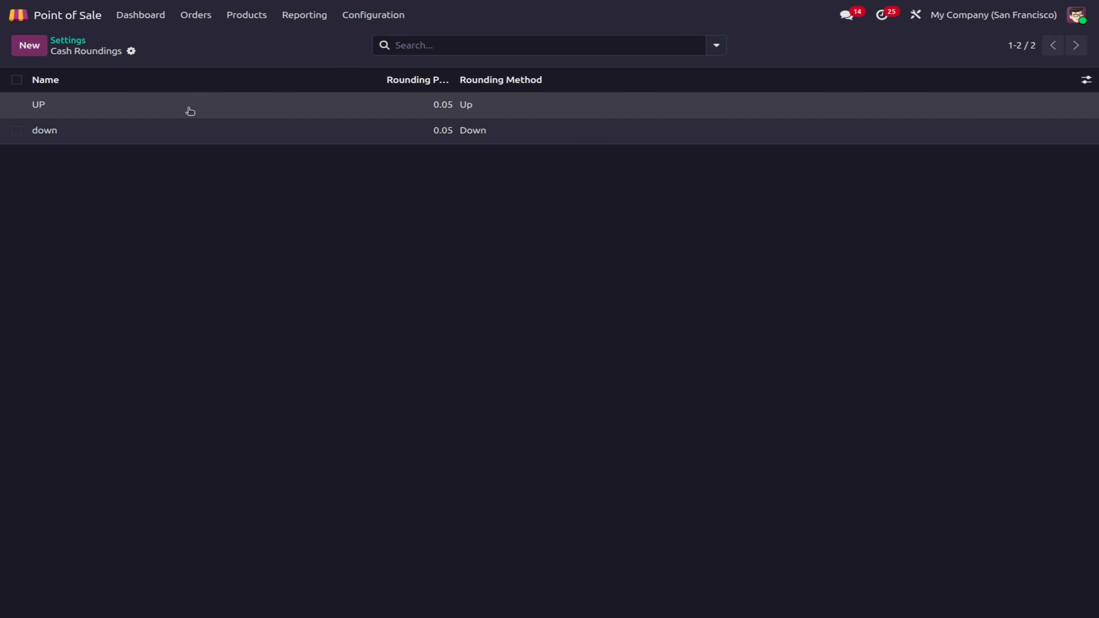
{"action": "left_click", "coordinate": [190, 111]}
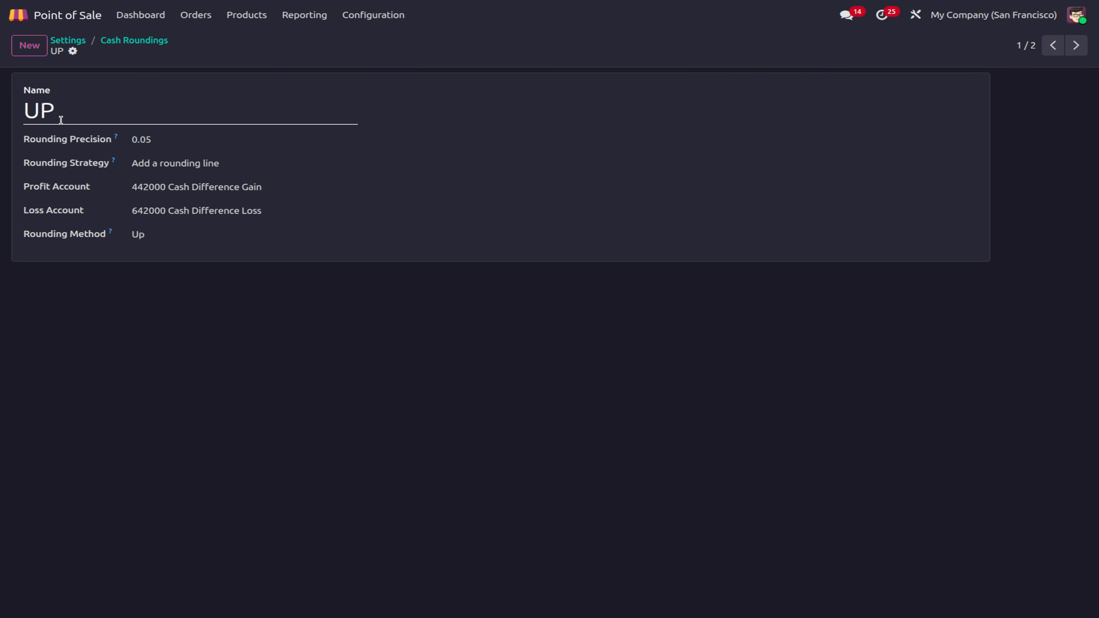
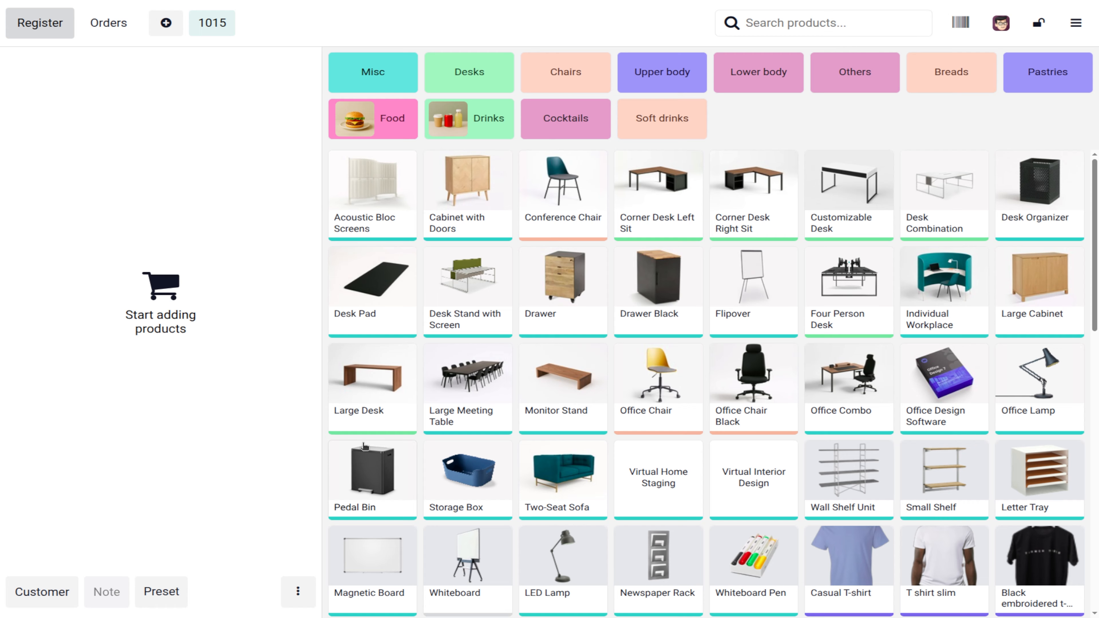
Step: Add a Pedal Bin to the order, then review the Point of Sale settings in the back office
{"action": "left_click", "coordinate": [386, 476]}
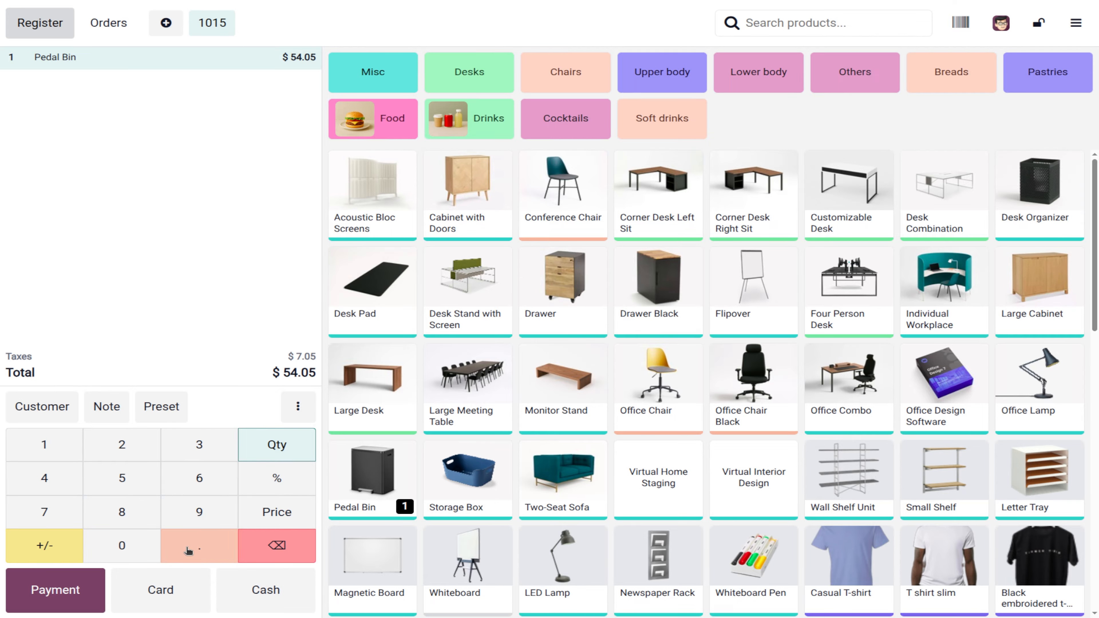
{"action": "left_click", "coordinate": [1075, 23]}
{"action": "left_click", "coordinate": [1042, 254]}
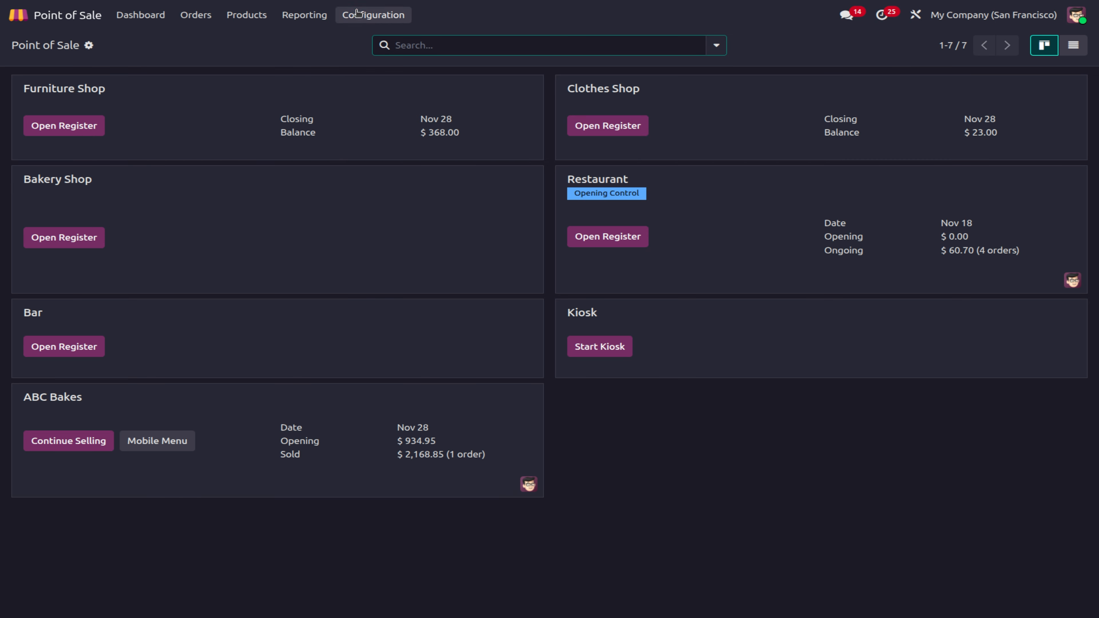
{"action": "left_click", "coordinate": [373, 14]}
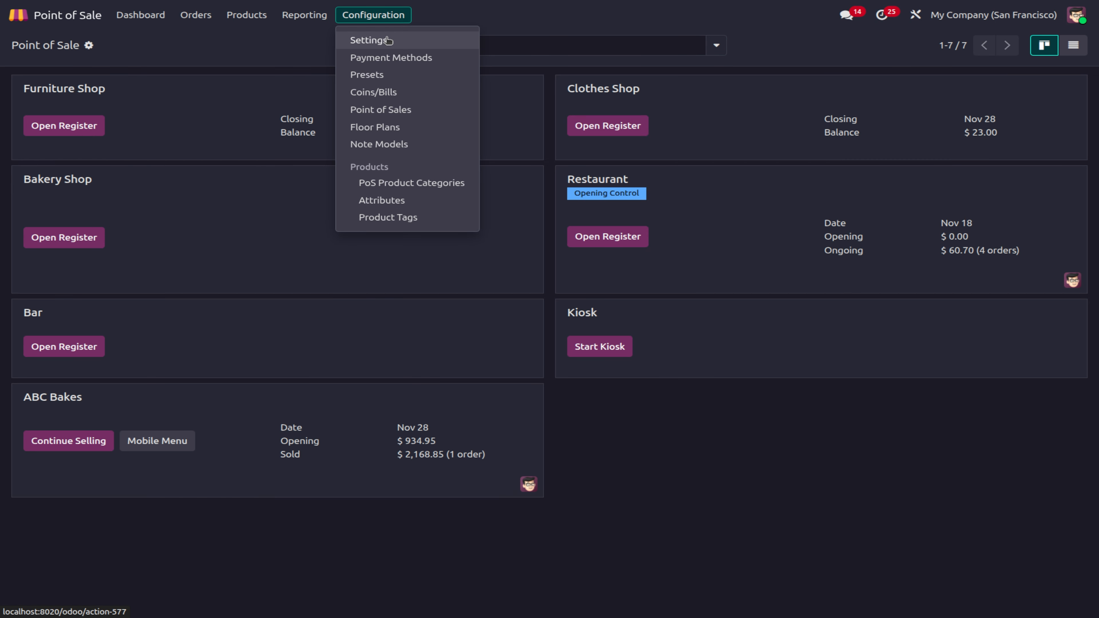
{"action": "left_click", "coordinate": [373, 40]}
{"action": "scroll", "coordinate": [513, 476], "scroll_direction": "down", "scroll_amount": 8}
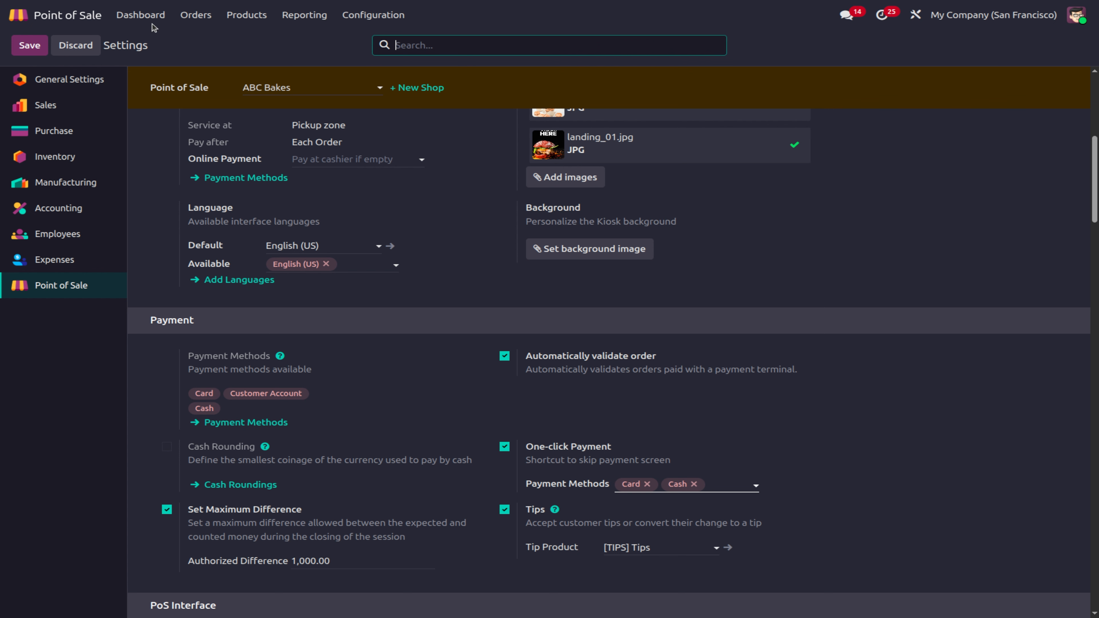
Step: Resume selling at the ABC Bakes register from the dashboard and unlock it
{"action": "left_click", "coordinate": [141, 15]}
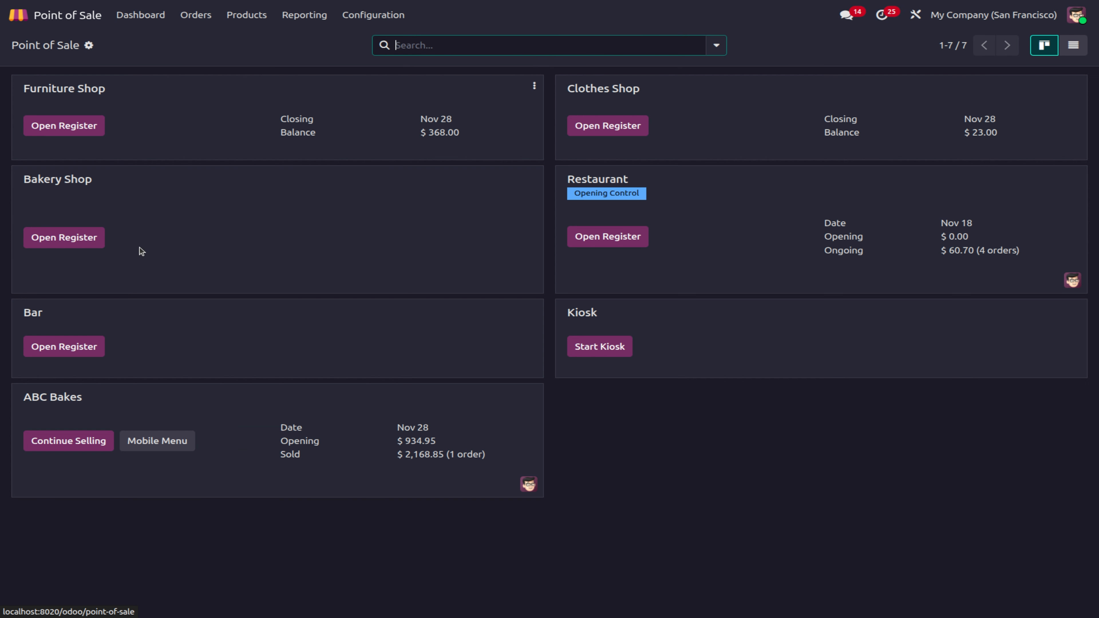
{"action": "left_click", "coordinate": [80, 446]}
{"action": "left_click", "coordinate": [544, 321]}
Step: Log in to the register as the administrator cashier
{"action": "left_click", "coordinate": [628, 319]}
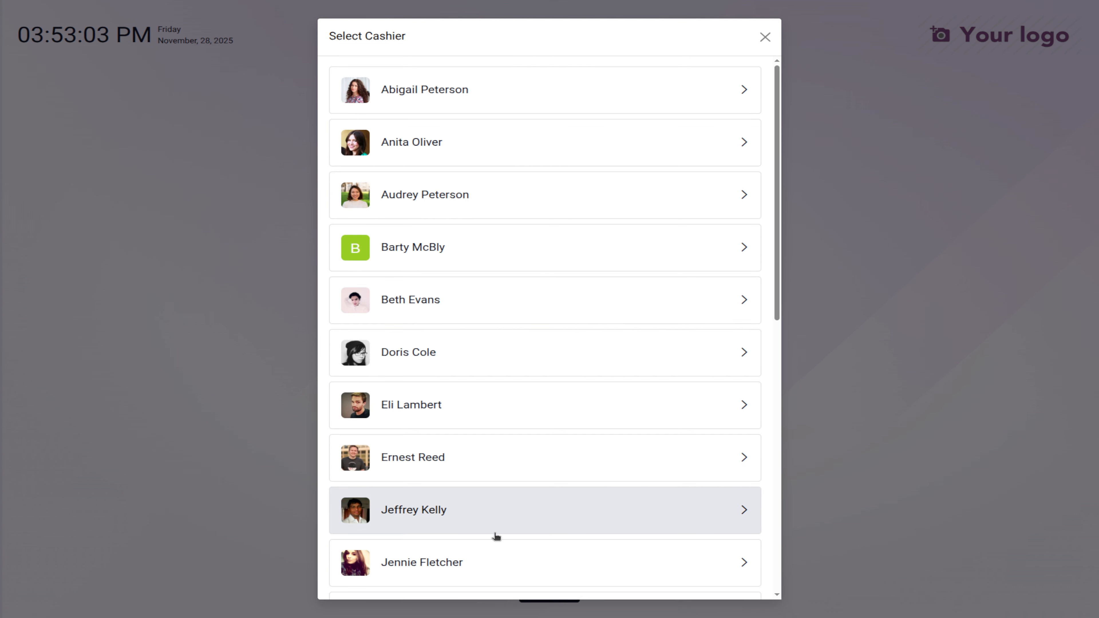
{"action": "scroll", "coordinate": [496, 535], "scroll_direction": "down", "scroll_amount": 3}
{"action": "left_click", "coordinate": [458, 552]}
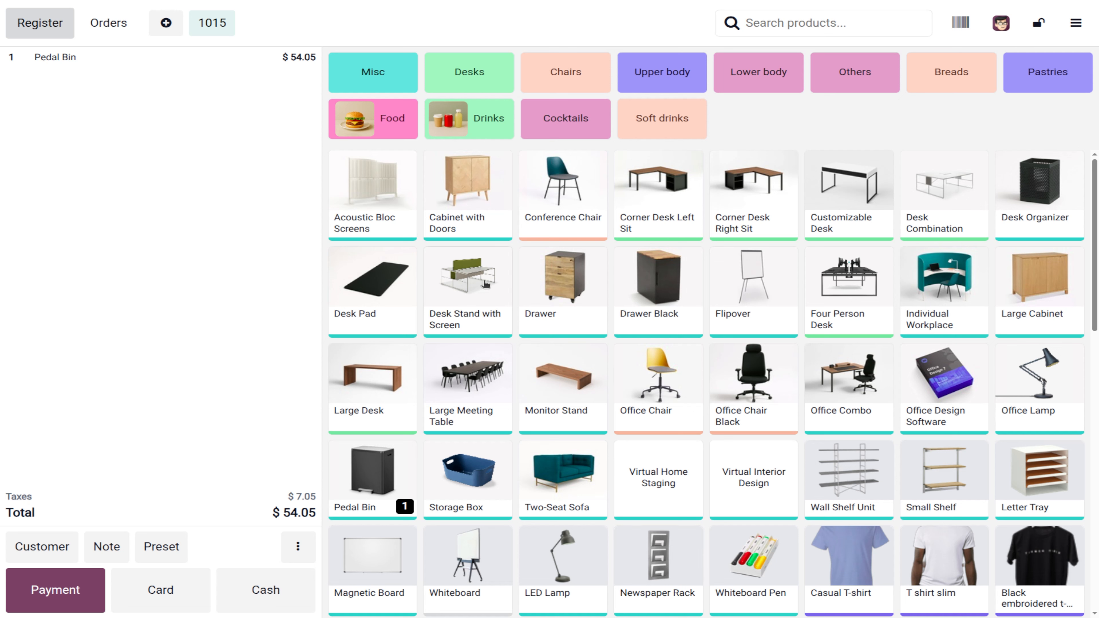
Step: Add a Large Meeting Table, pay $4,654.05 in cash, and attach a saved customer
{"action": "left_click", "coordinate": [462, 390]}
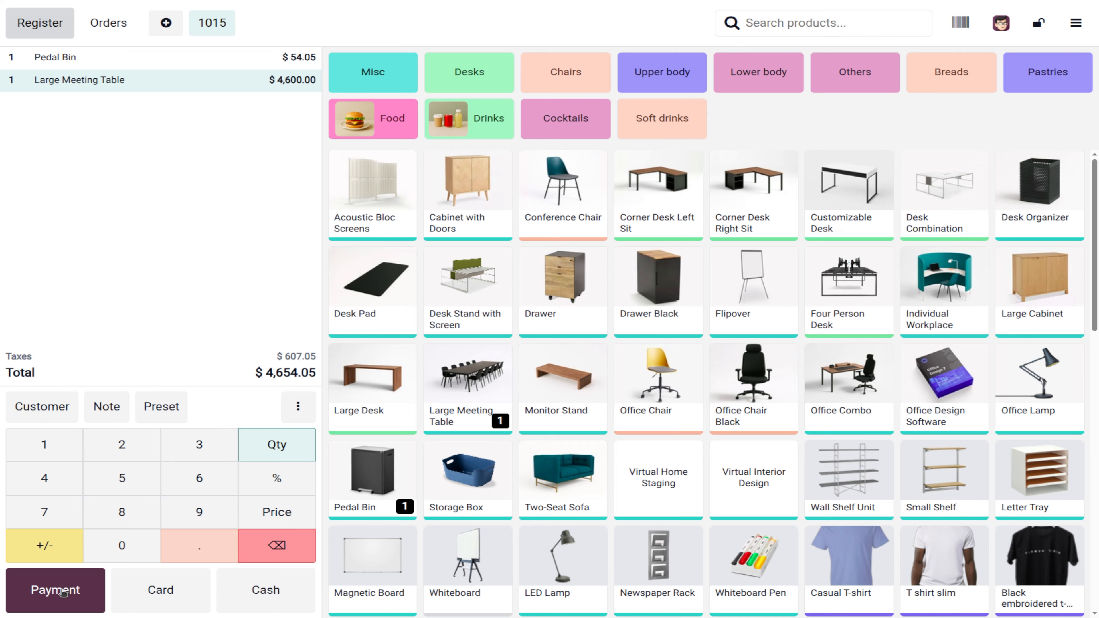
{"action": "left_click", "coordinate": [269, 607]}
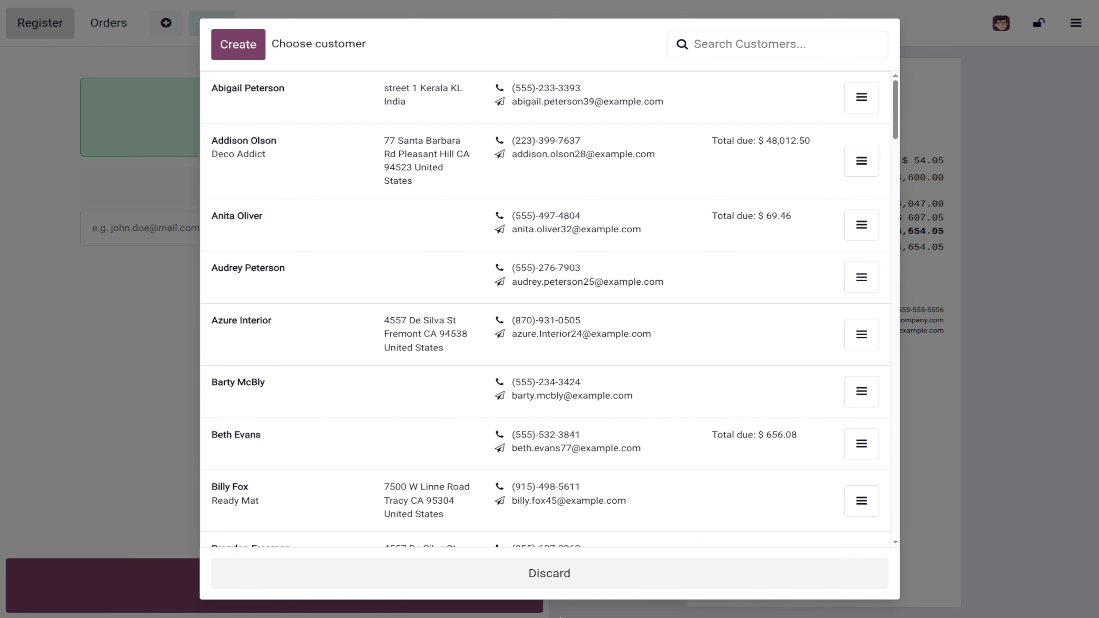
{"action": "left_click", "coordinate": [282, 269]}
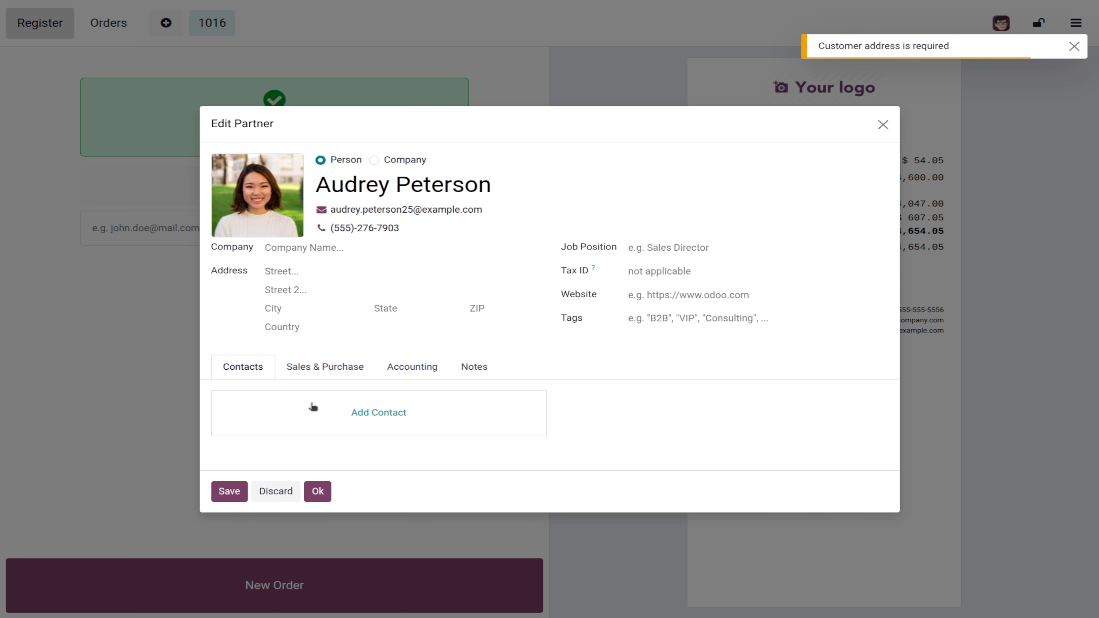
{"action": "left_click", "coordinate": [231, 495]}
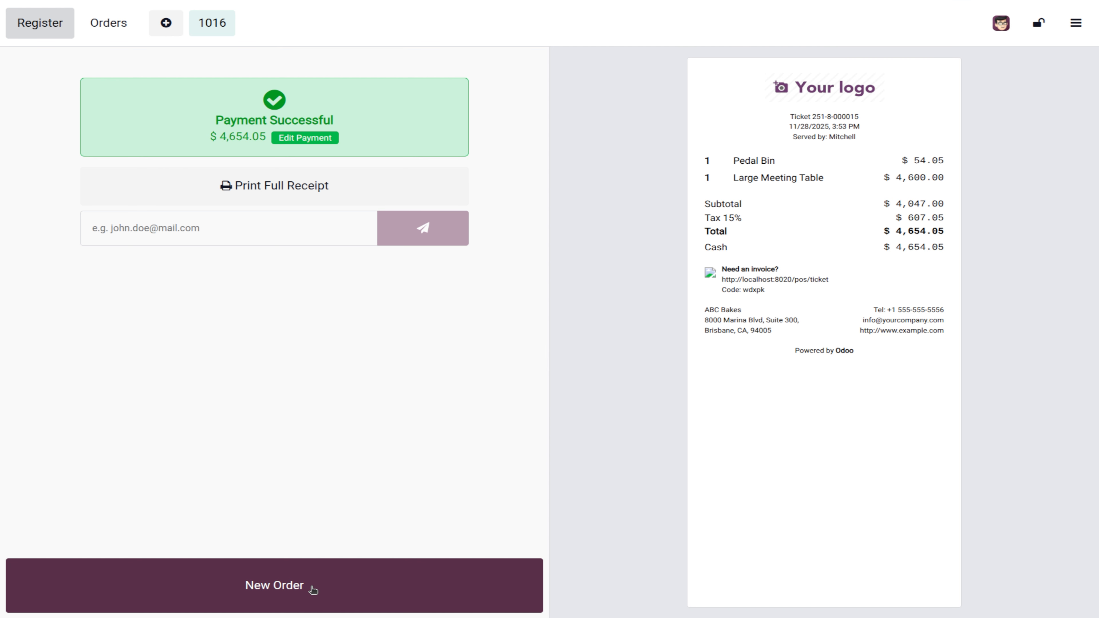
Step: Start closing the register session with 3000 entered as the counted cash
{"action": "left_click", "coordinate": [1066, 30]}
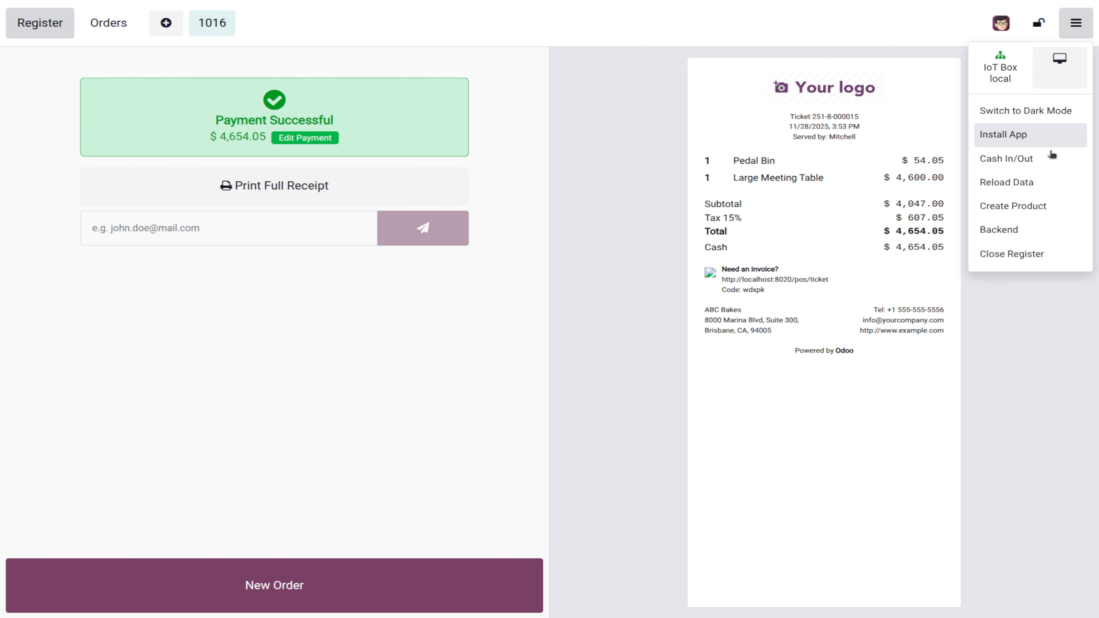
{"action": "left_click", "coordinate": [1022, 253]}
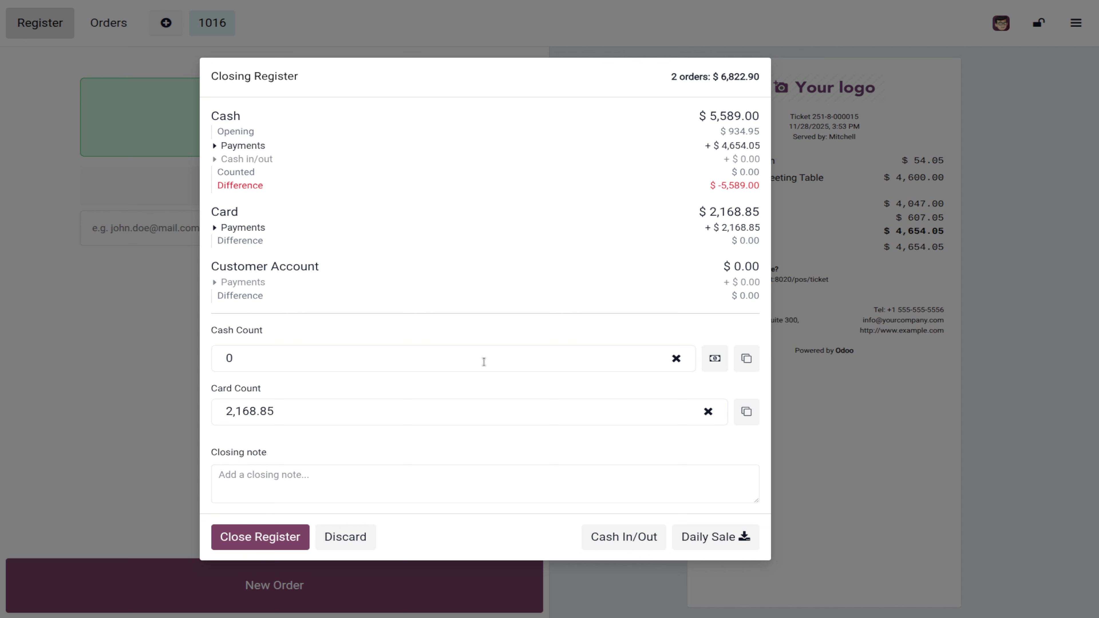
{"action": "left_click", "coordinate": [302, 351]}
{"action": "type", "text": "3"}
{"action": "key", "text": "BackSpace"}
{"action": "type", "text": "3000"}
{"action": "left_click", "coordinate": [252, 537]}
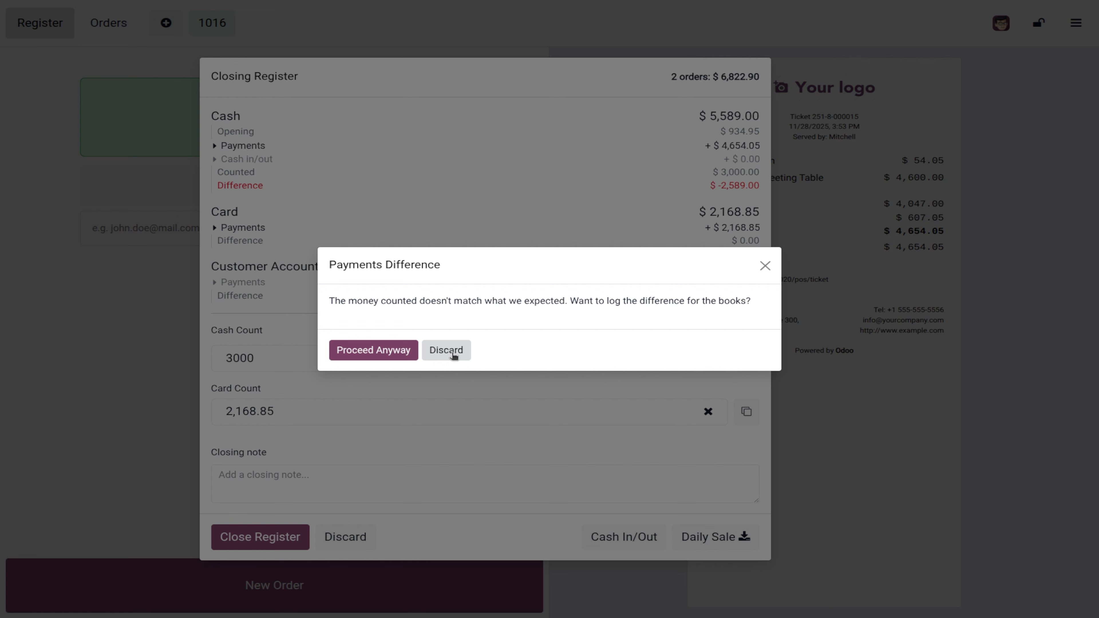
Step: Correct the cash count to 5589 and close the register with no difference
{"action": "left_click", "coordinate": [450, 351]}
{"action": "double_click", "coordinate": [283, 362]}
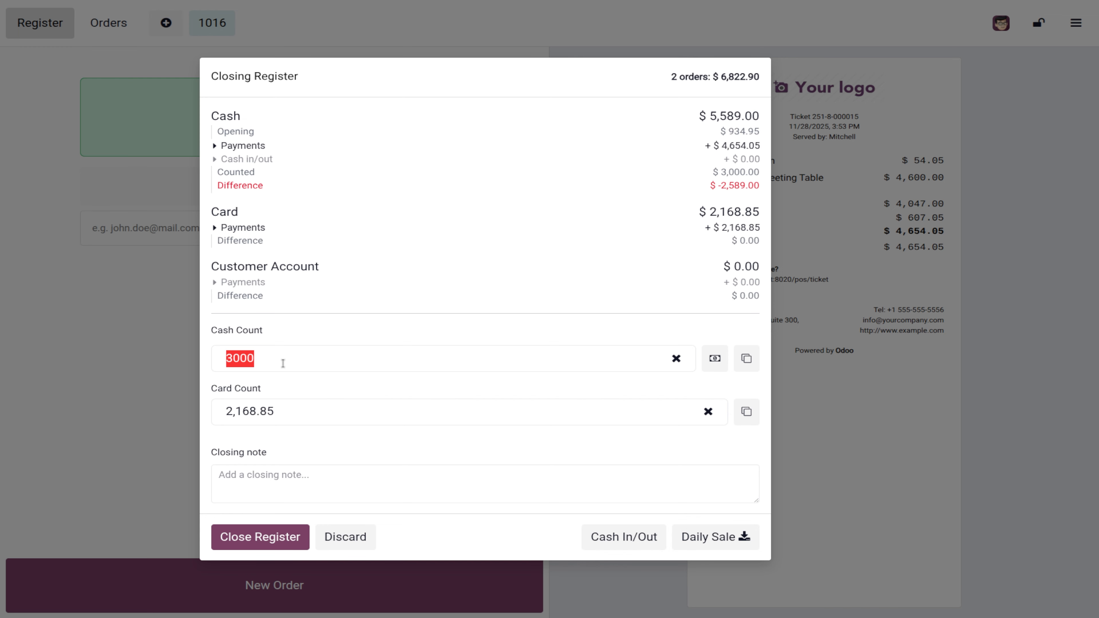
{"action": "key", "text": "BackSpace"}
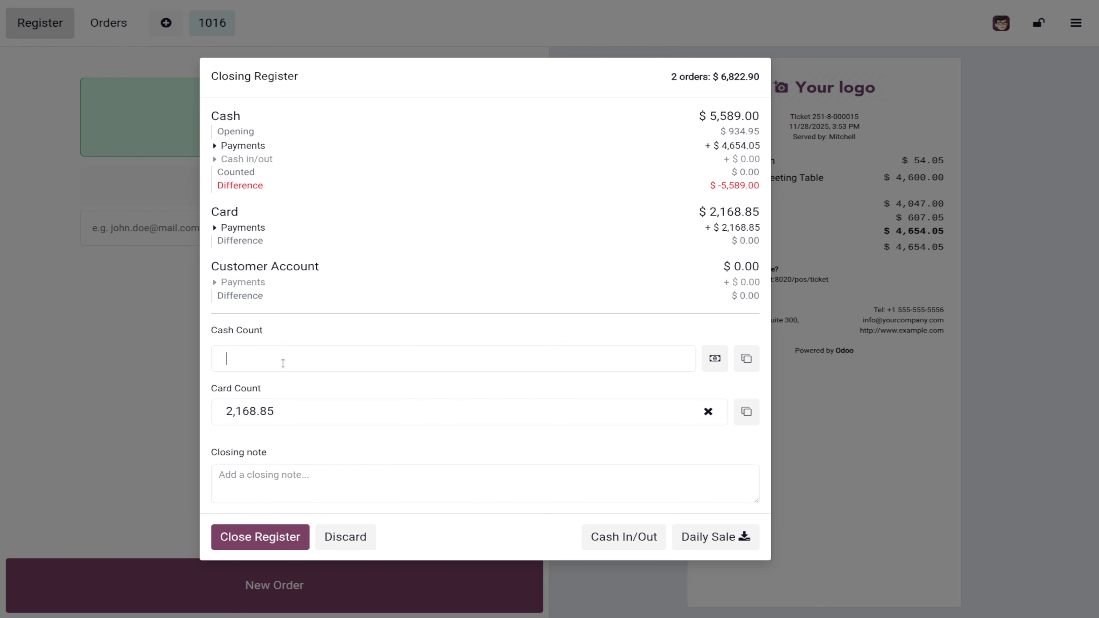
{"action": "type", "text": "5589"}
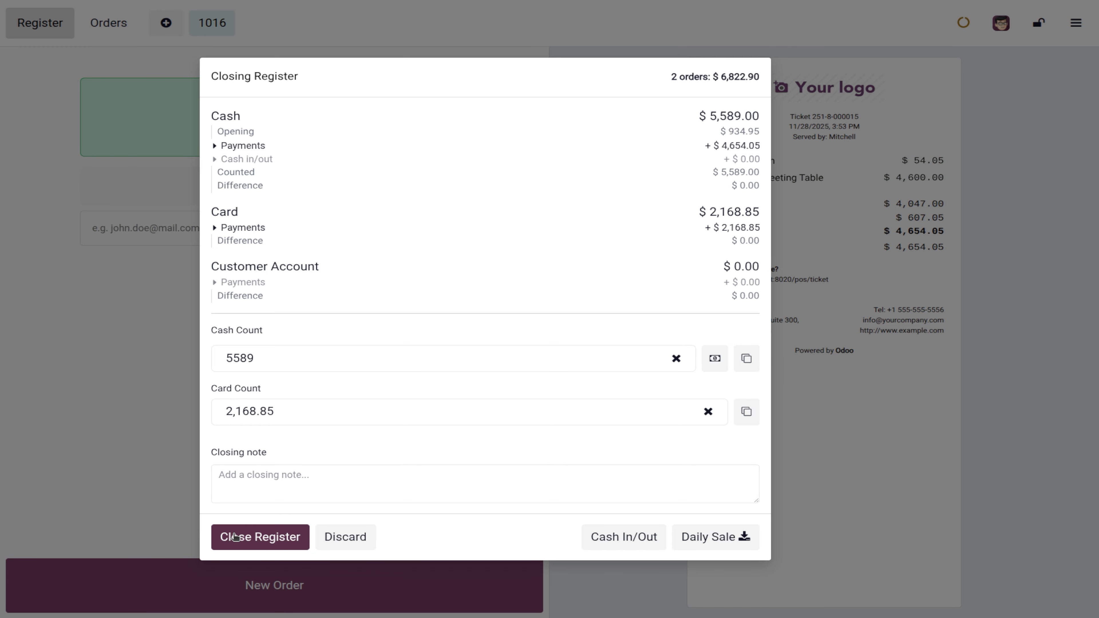
{"action": "left_click", "coordinate": [234, 536]}
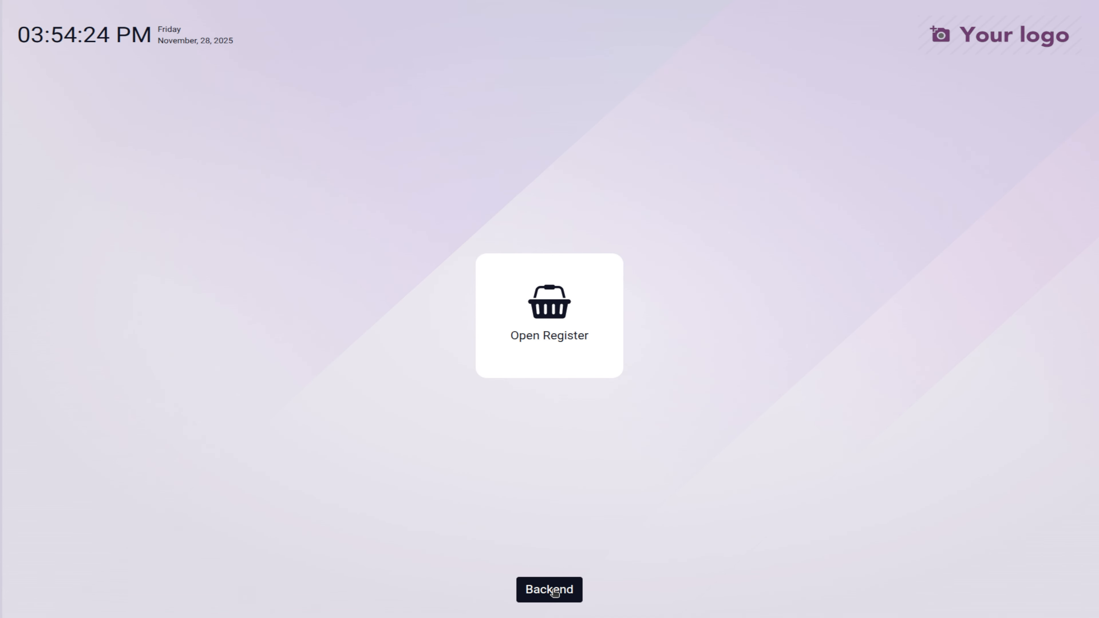
Step: Return to the back office, confirming the administrator as cashier
{"action": "left_click", "coordinate": [555, 592]}
{"action": "scroll", "coordinate": [466, 341], "scroll_direction": "down", "scroll_amount": 10}
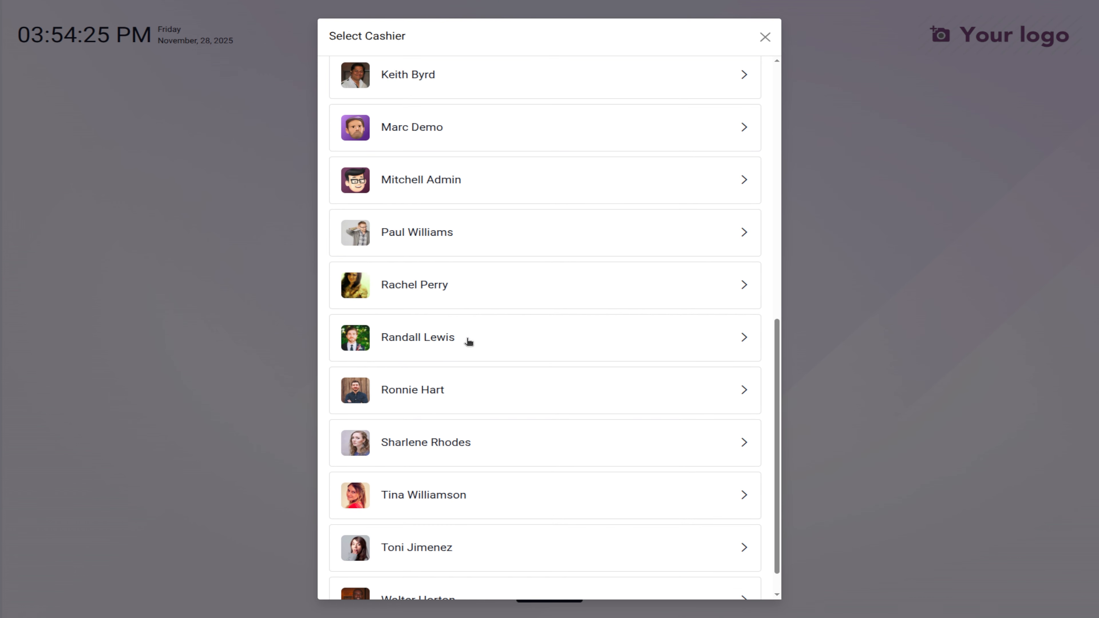
{"action": "scroll", "coordinate": [466, 344], "scroll_direction": "up", "scroll_amount": 5}
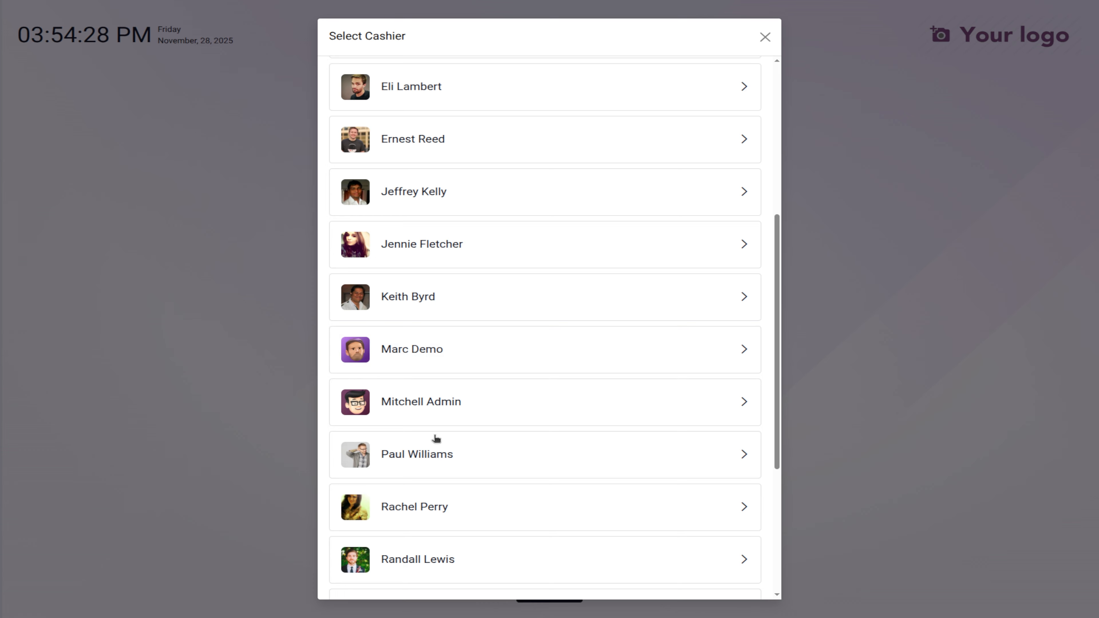
{"action": "left_click", "coordinate": [445, 404]}
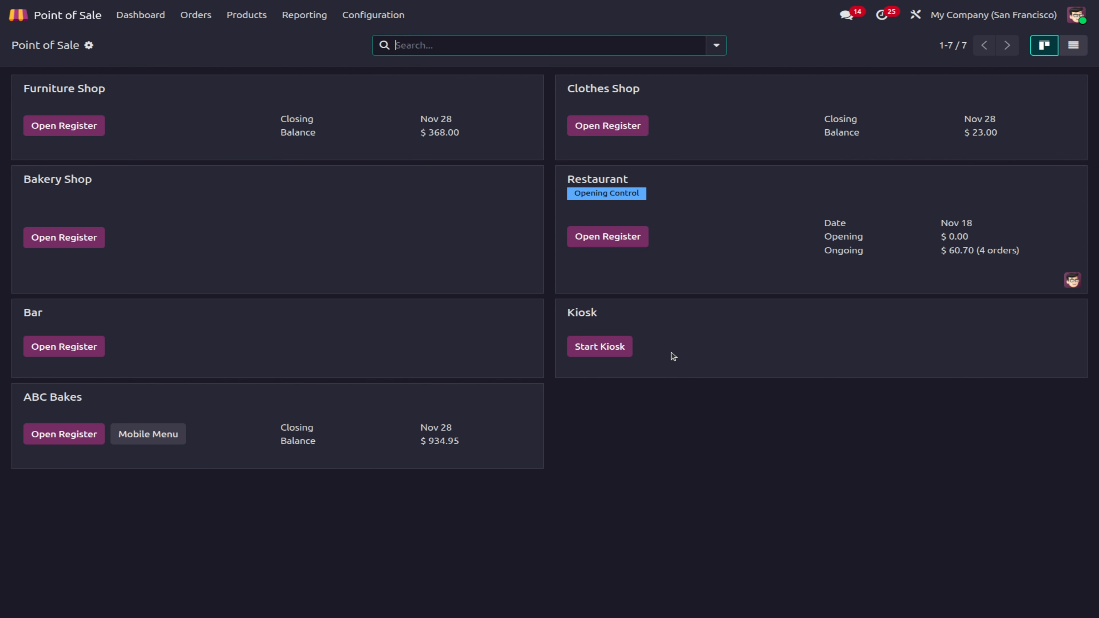
Step: Turn off the cash difference limit, tips, one-click payment and automatic order validation
{"action": "left_click", "coordinate": [365, 17]}
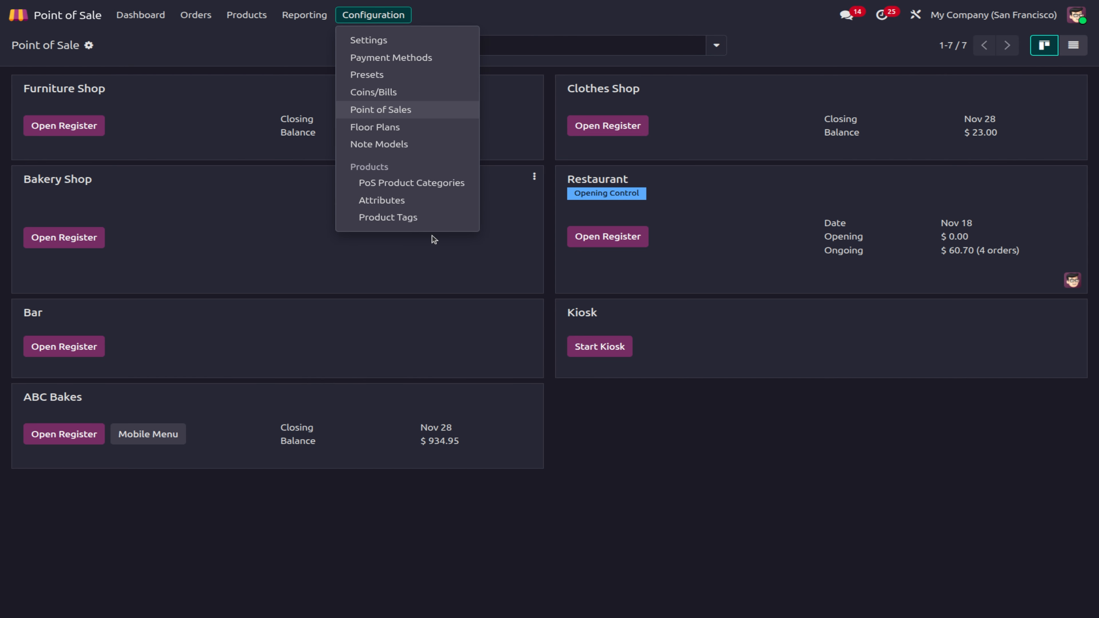
{"action": "left_click", "coordinate": [402, 41]}
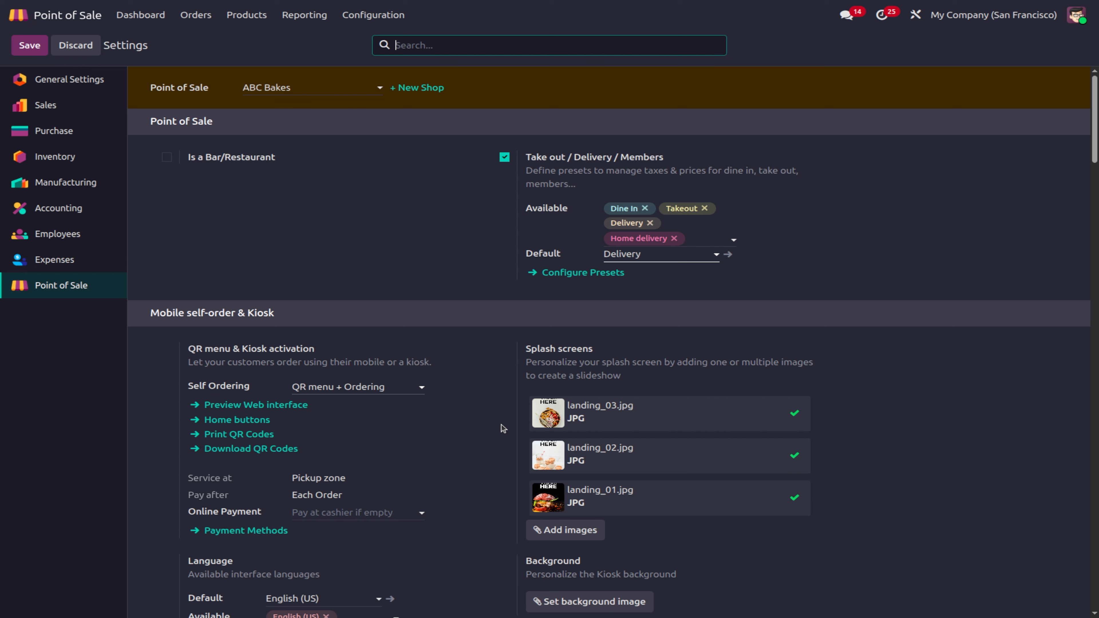
{"action": "scroll", "coordinate": [502, 425], "scroll_direction": "down", "scroll_amount": 8}
{"action": "scroll", "coordinate": [501, 425], "scroll_direction": "down", "scroll_amount": 5}
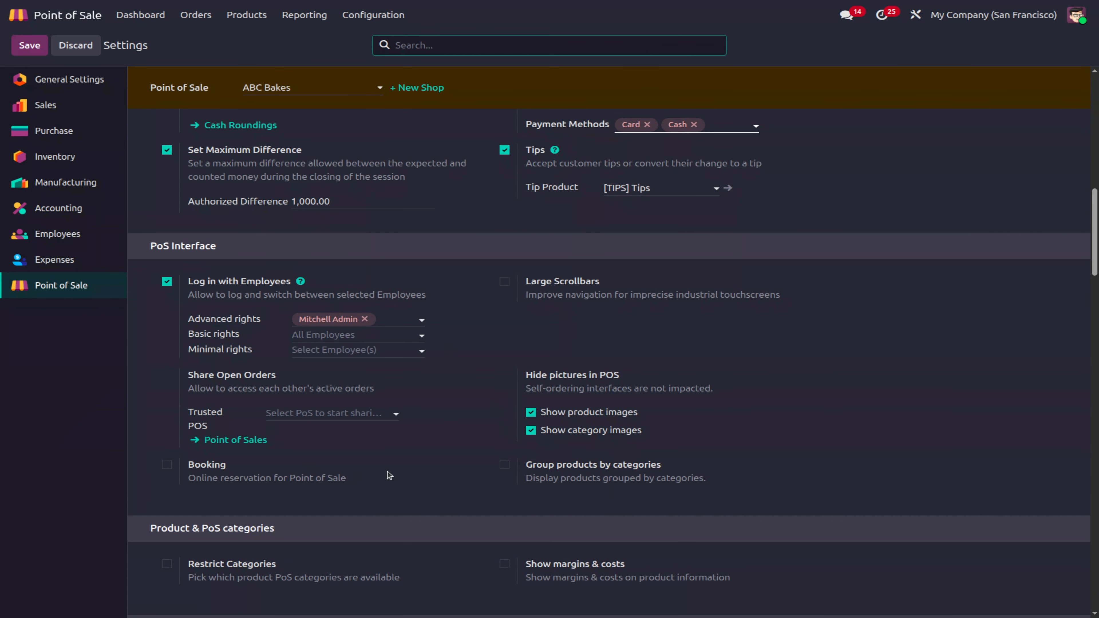
{"action": "scroll", "coordinate": [235, 439], "scroll_direction": "up", "scroll_amount": 7}
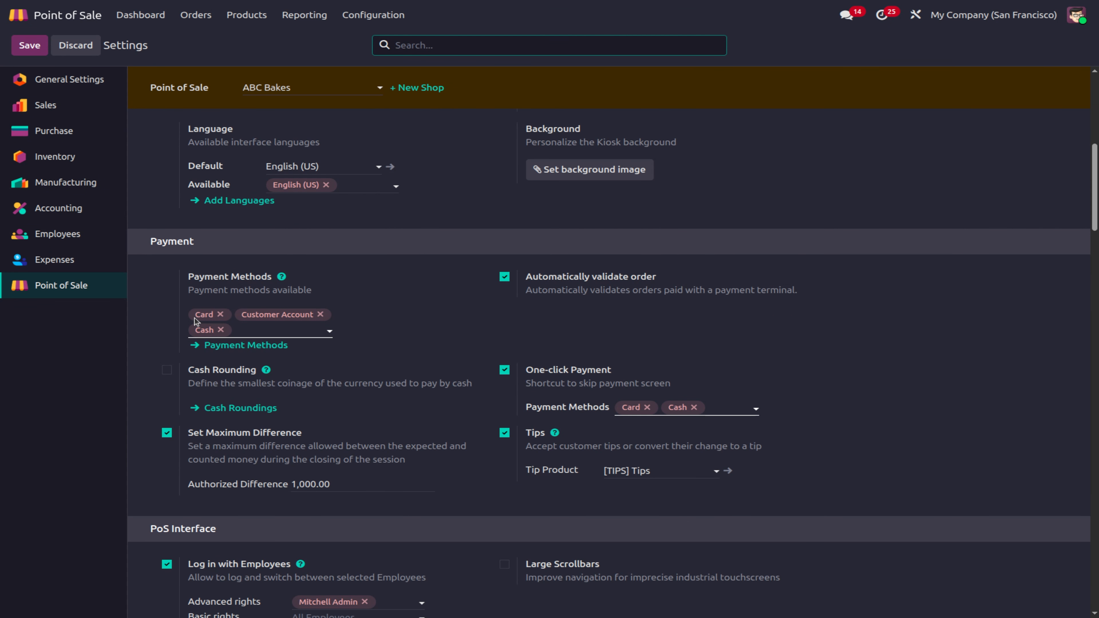
{"action": "scroll", "coordinate": [400, 505], "scroll_direction": "down", "scroll_amount": 2}
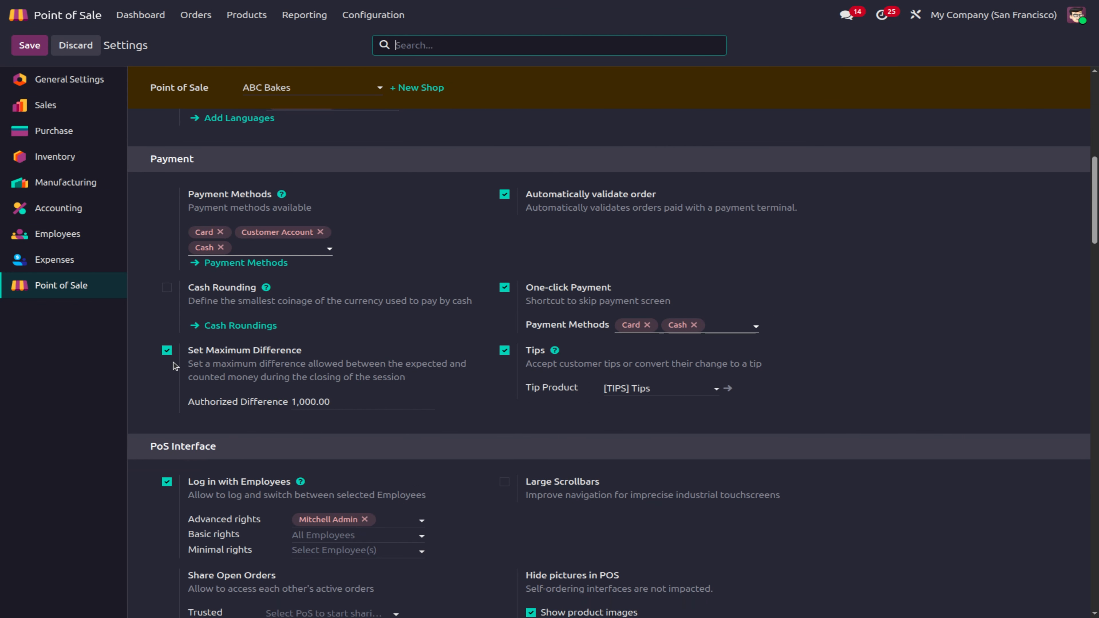
{"action": "left_click", "coordinate": [167, 350]}
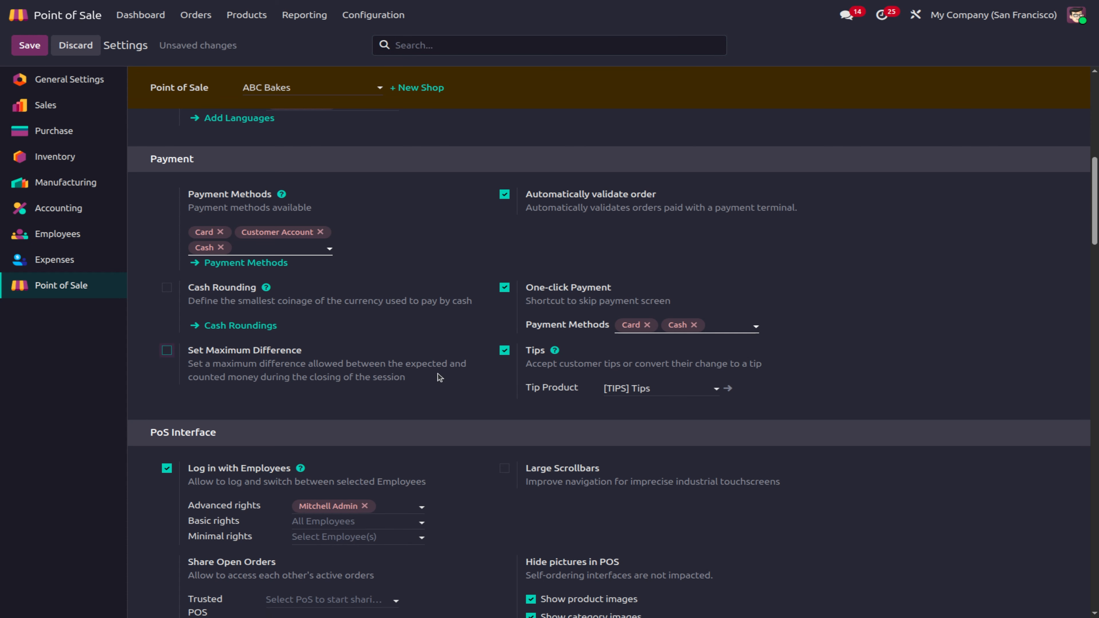
{"action": "left_click", "coordinate": [504, 350]}
{"action": "left_click", "coordinate": [504, 287]}
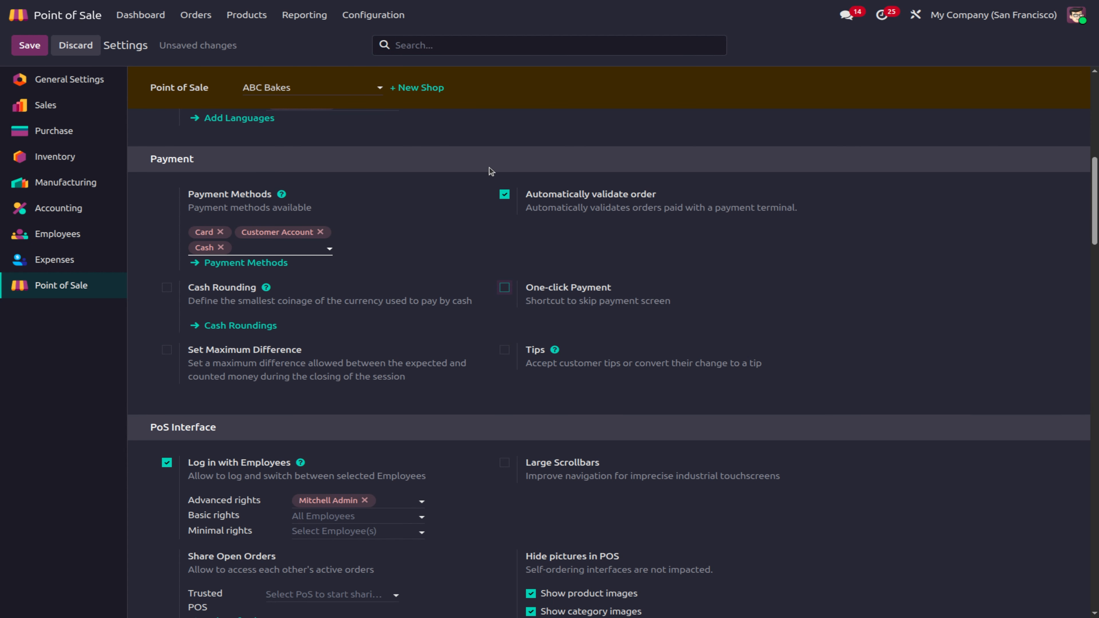
{"action": "left_click", "coordinate": [504, 195]}
Step: Add one employee to basic rights and another to minimal rights, then save the settings
{"action": "scroll", "coordinate": [442, 333], "scroll_direction": "down", "scroll_amount": 3}
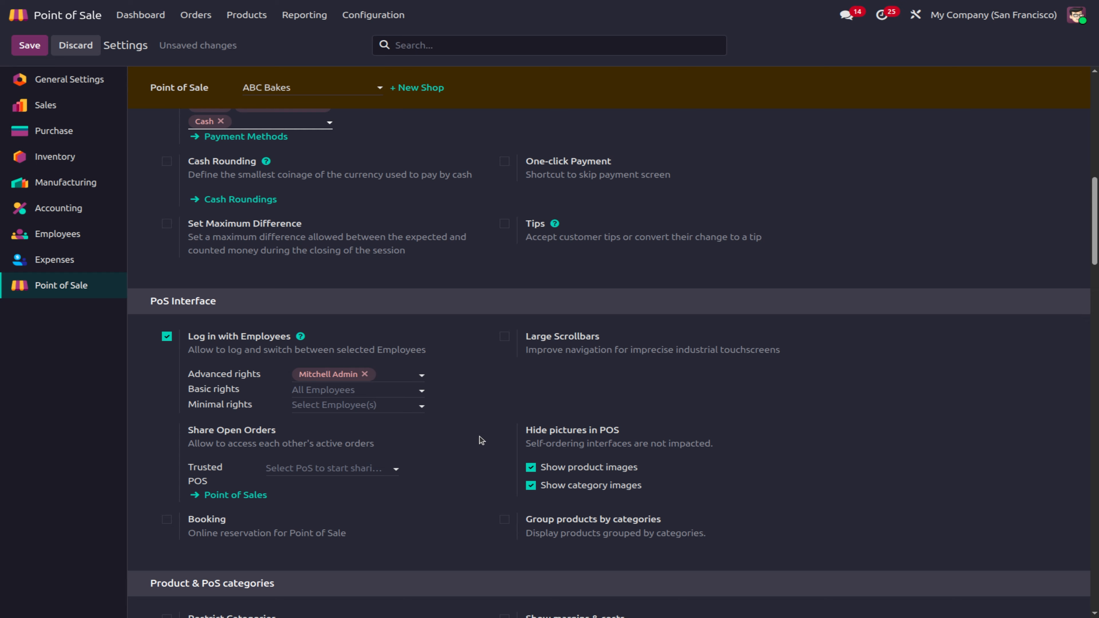
{"action": "mouse_move", "coordinate": [336, 404]}
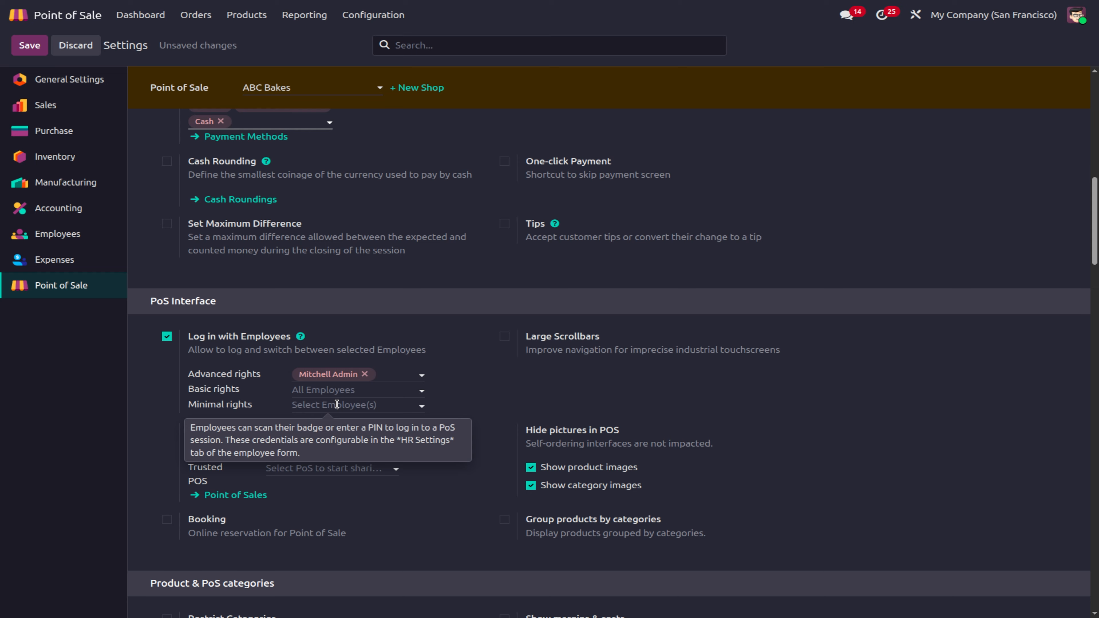
{"action": "left_click", "coordinate": [338, 389]}
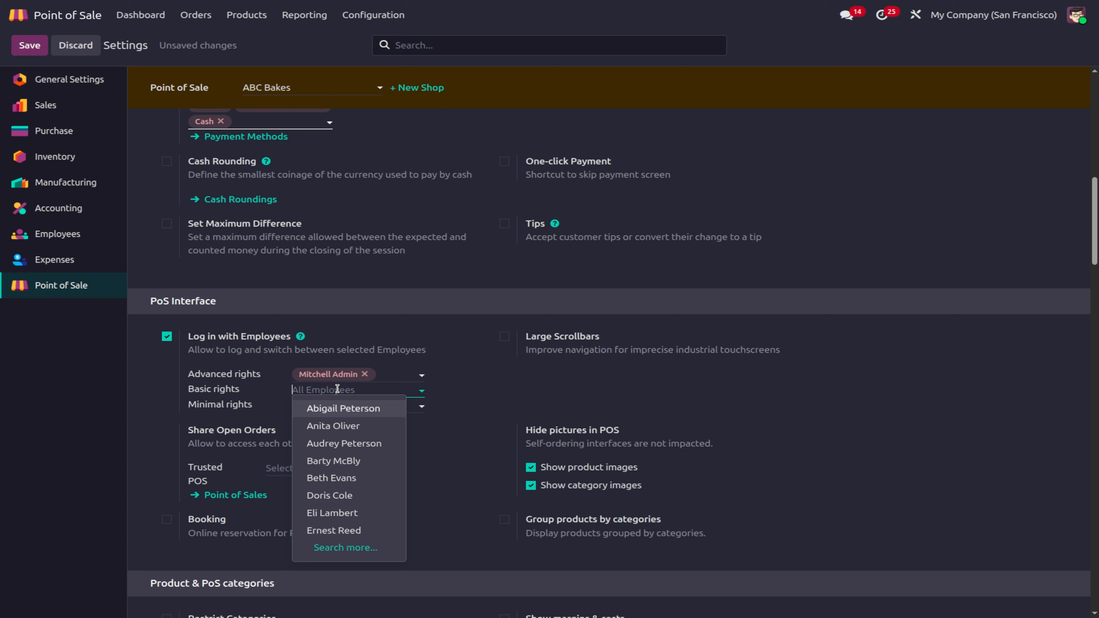
{"action": "type", "text": "ma"}
{"action": "left_click", "coordinate": [380, 411]}
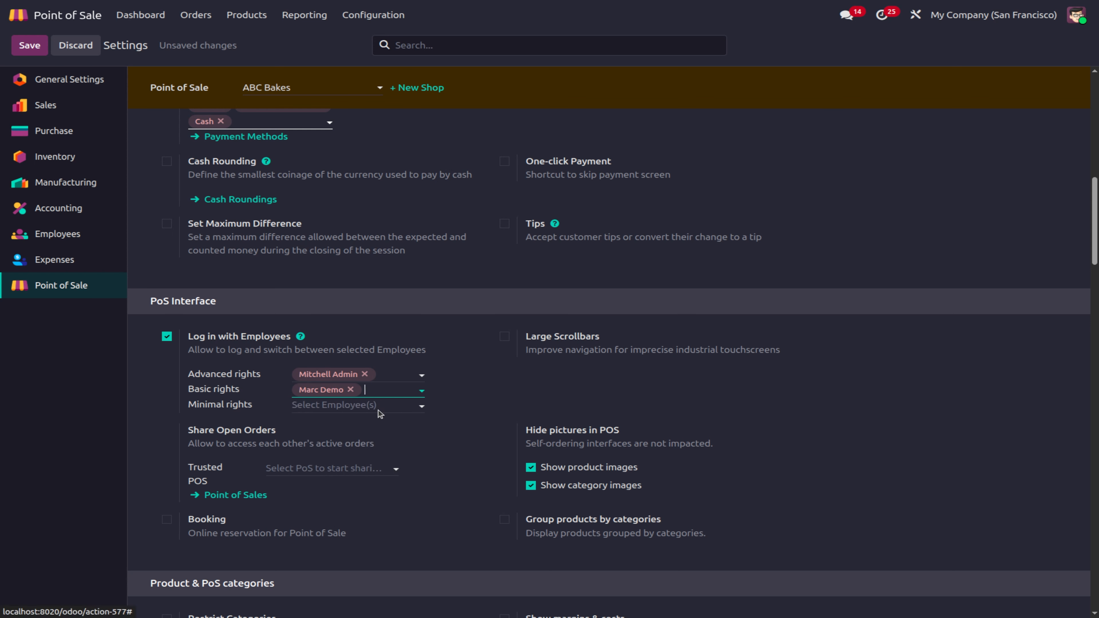
{"action": "left_click", "coordinate": [315, 406]}
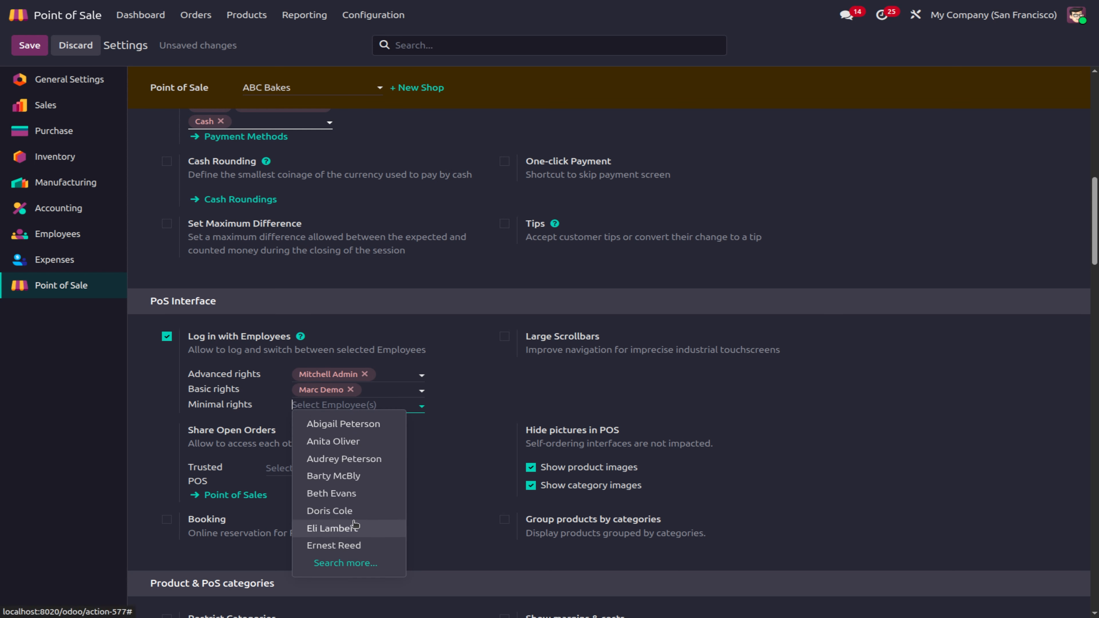
{"action": "left_click", "coordinate": [350, 547]}
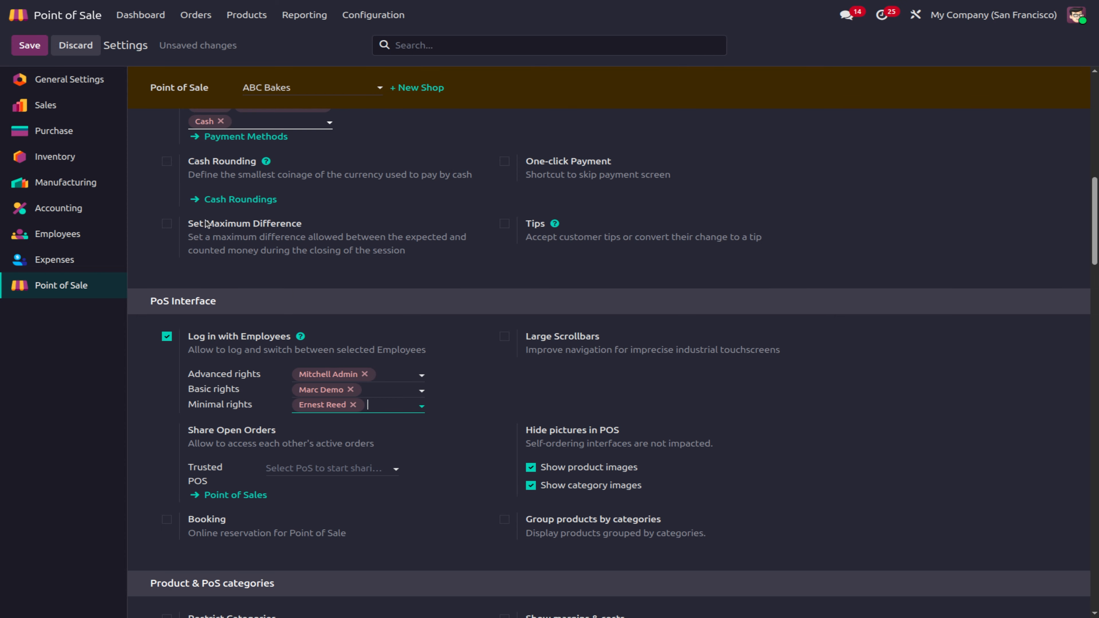
{"action": "left_click", "coordinate": [26, 45]}
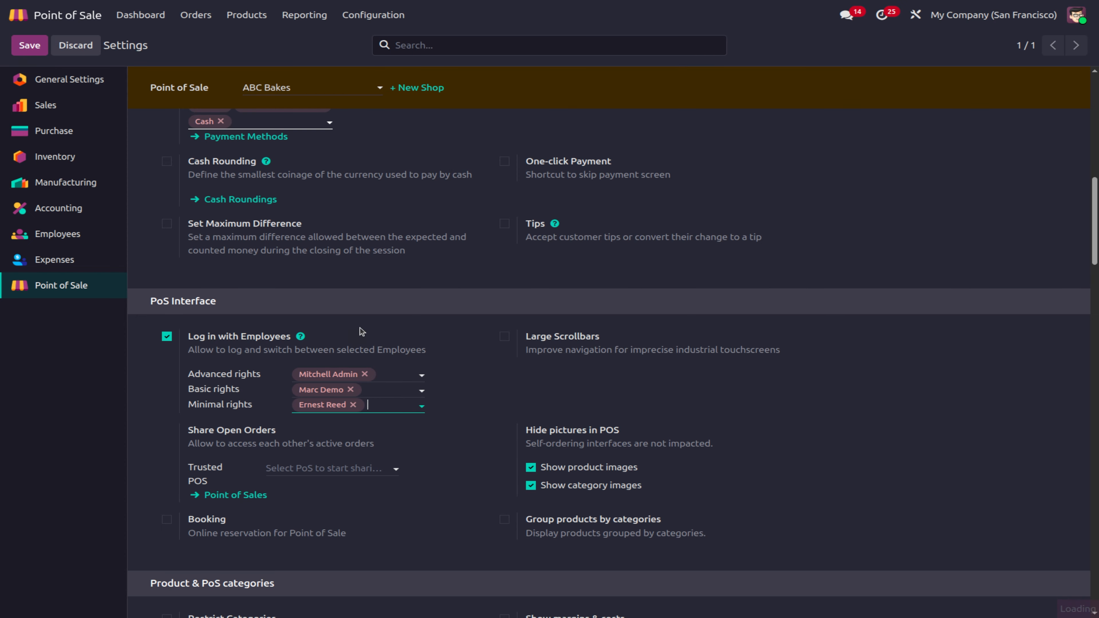
{"action": "scroll", "coordinate": [471, 492], "scroll_direction": "down", "scroll_amount": 8}
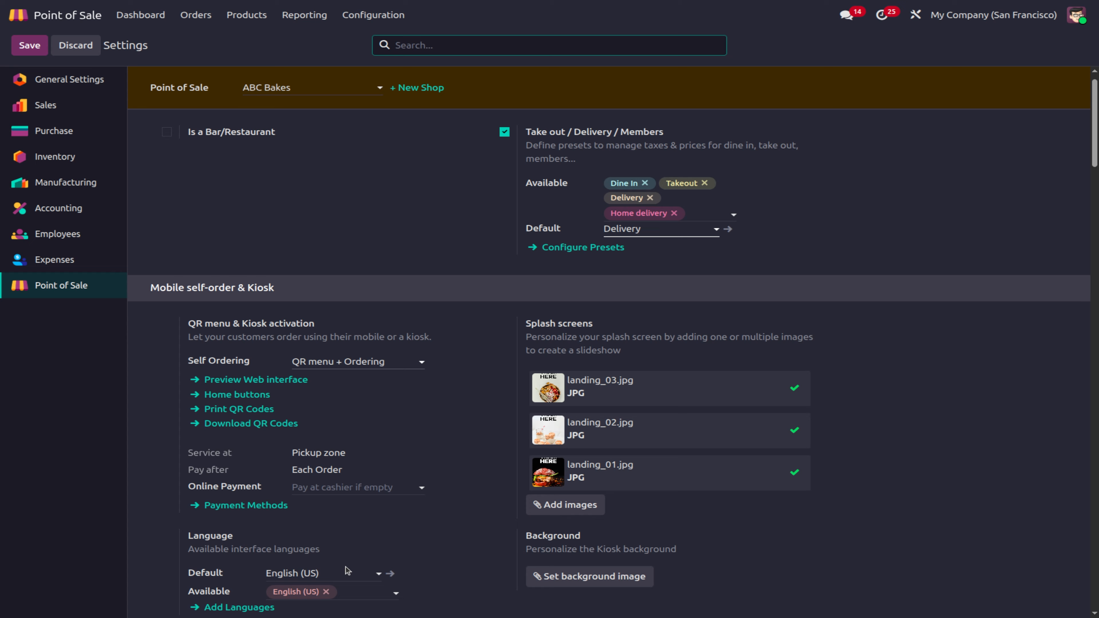
{"action": "scroll", "coordinate": [346, 567], "scroll_direction": "down", "scroll_amount": 3}
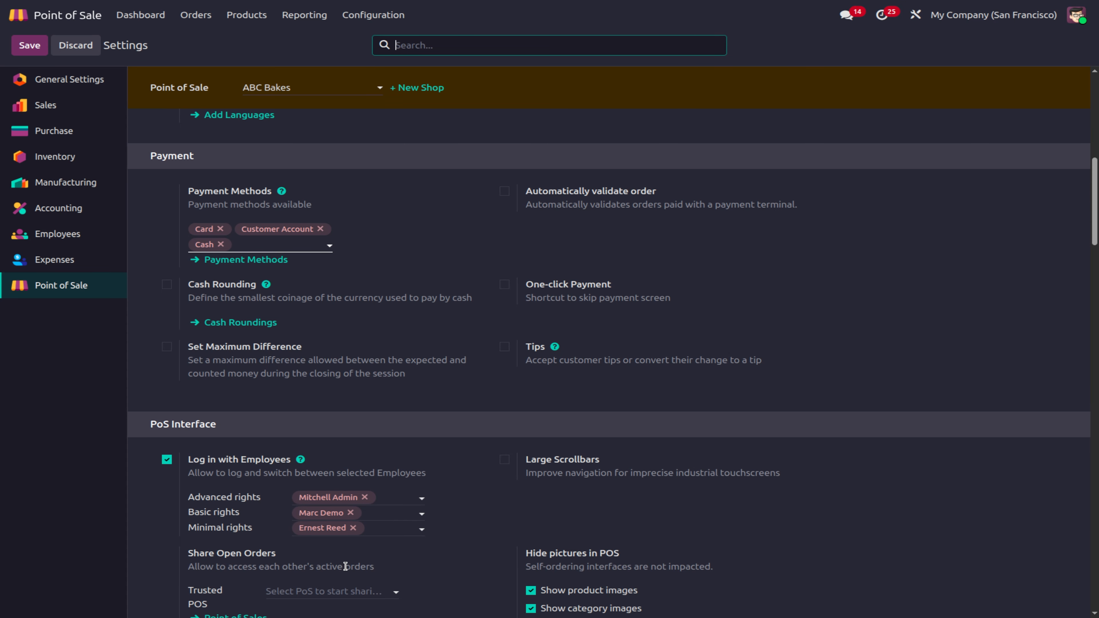
Step: Open the Employees app and filter the list to the basic-rights employee
{"action": "left_click", "coordinate": [18, 14]}
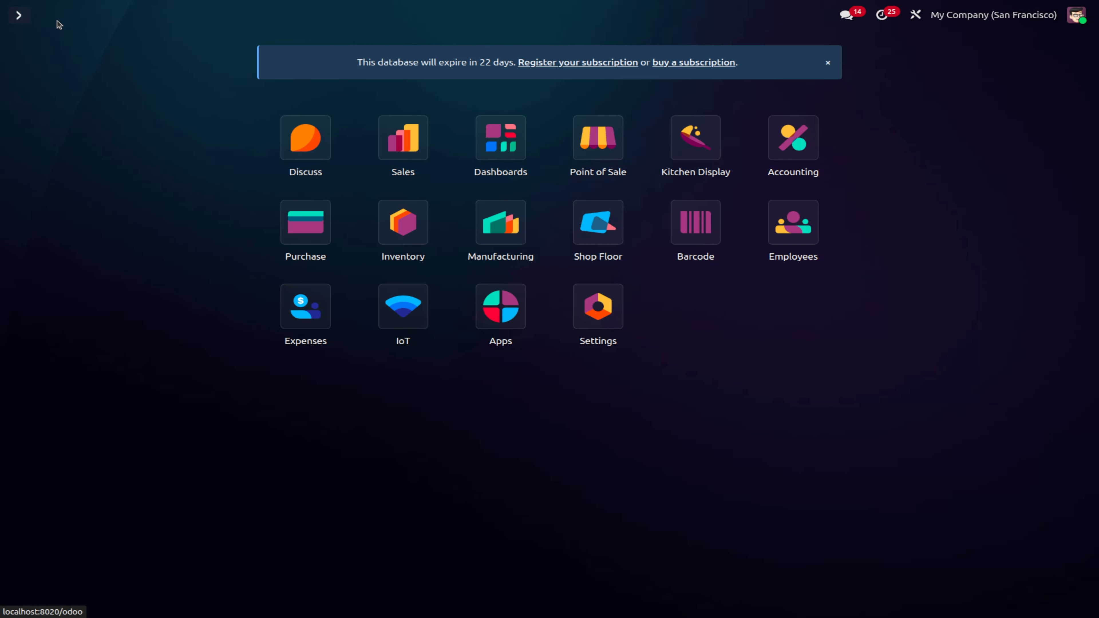
{"action": "type", "text": "emp"}
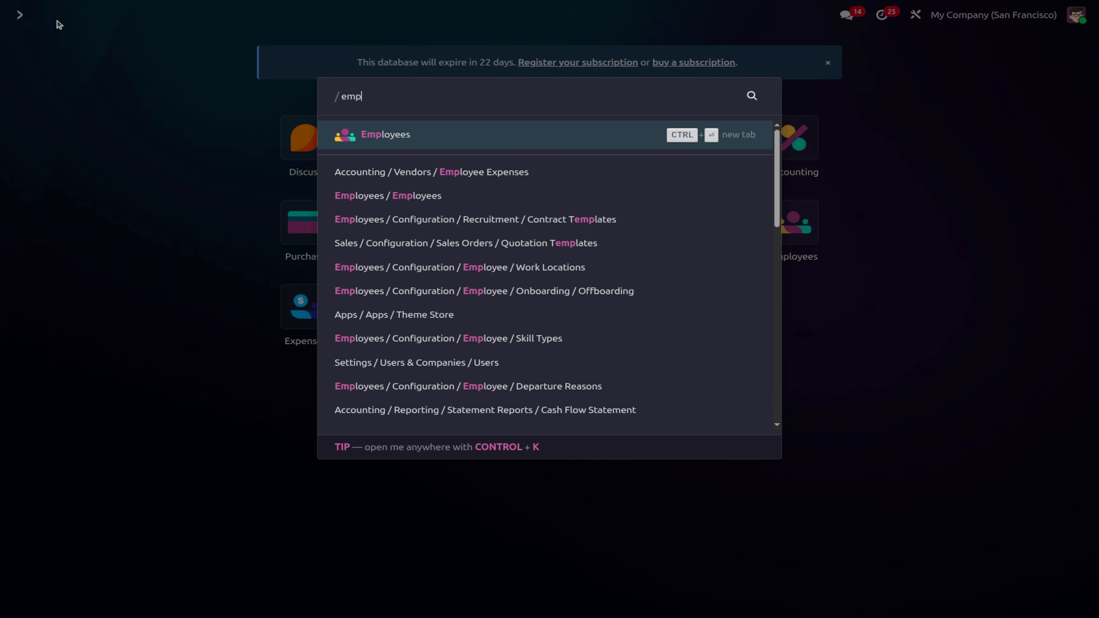
{"action": "left_click", "coordinate": [514, 141]}
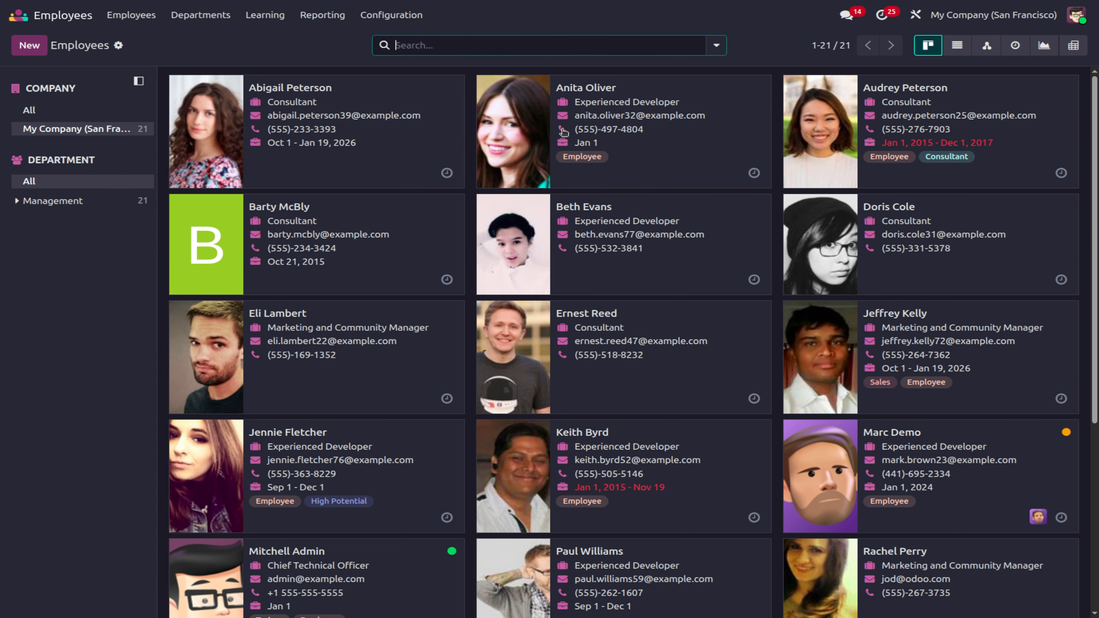
{"action": "type", "text": "marc"}
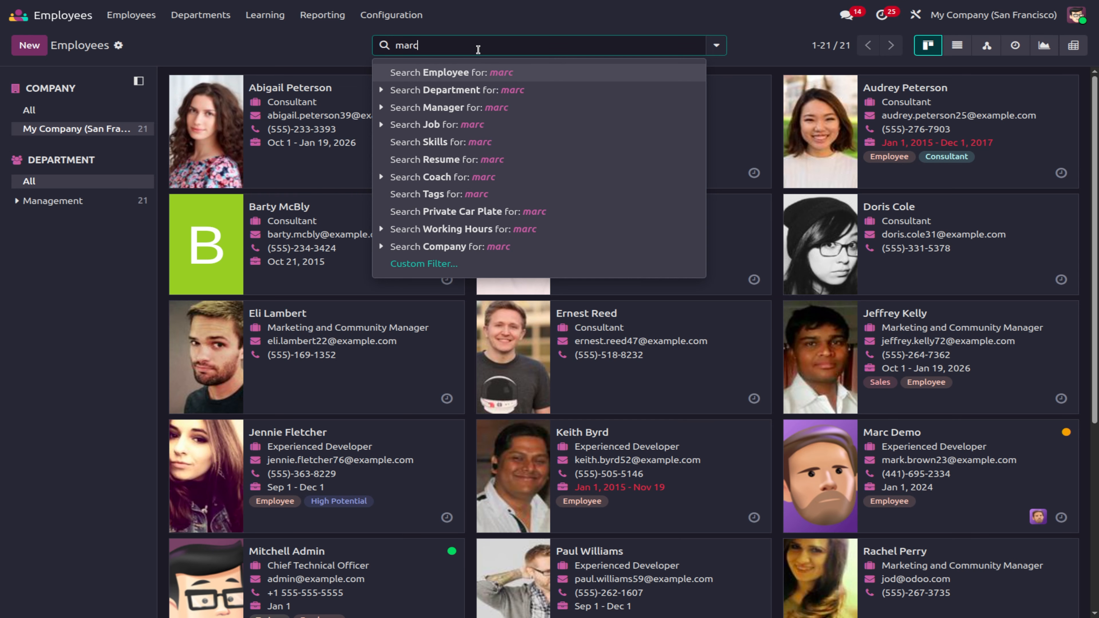
{"action": "left_click", "coordinate": [528, 84]}
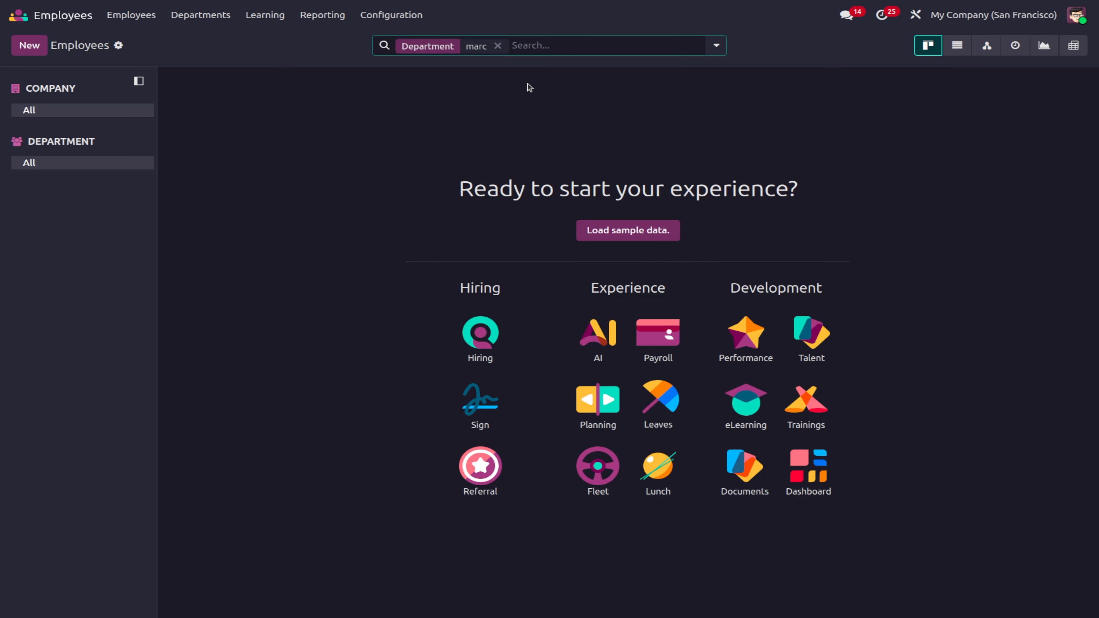
{"action": "left_click", "coordinate": [496, 45]}
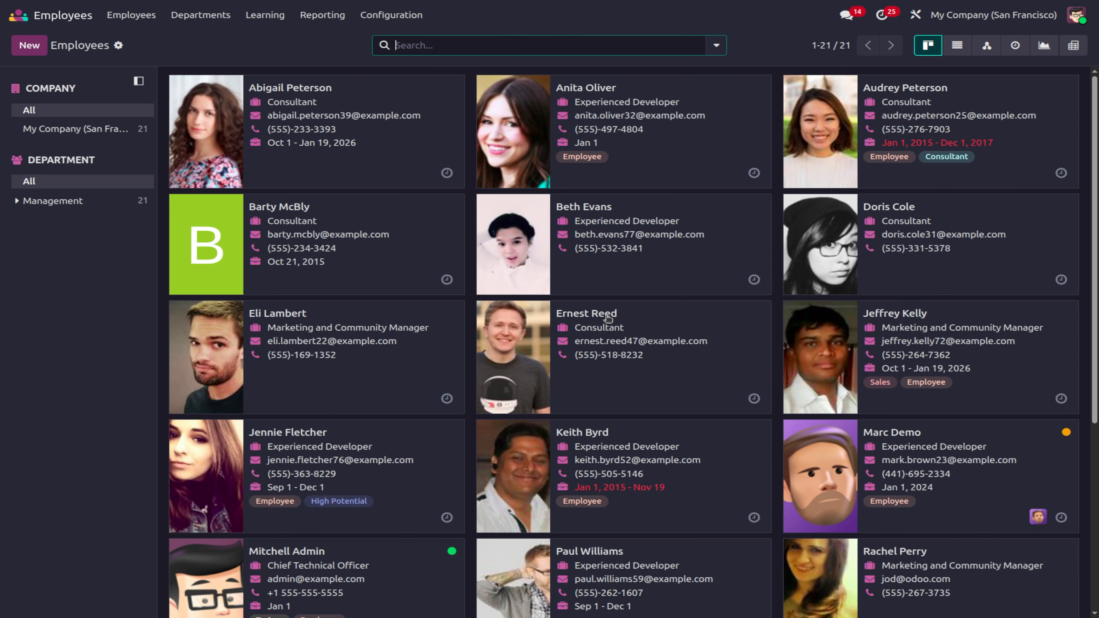
{"action": "scroll", "coordinate": [646, 572], "scroll_direction": "down", "scroll_amount": 2}
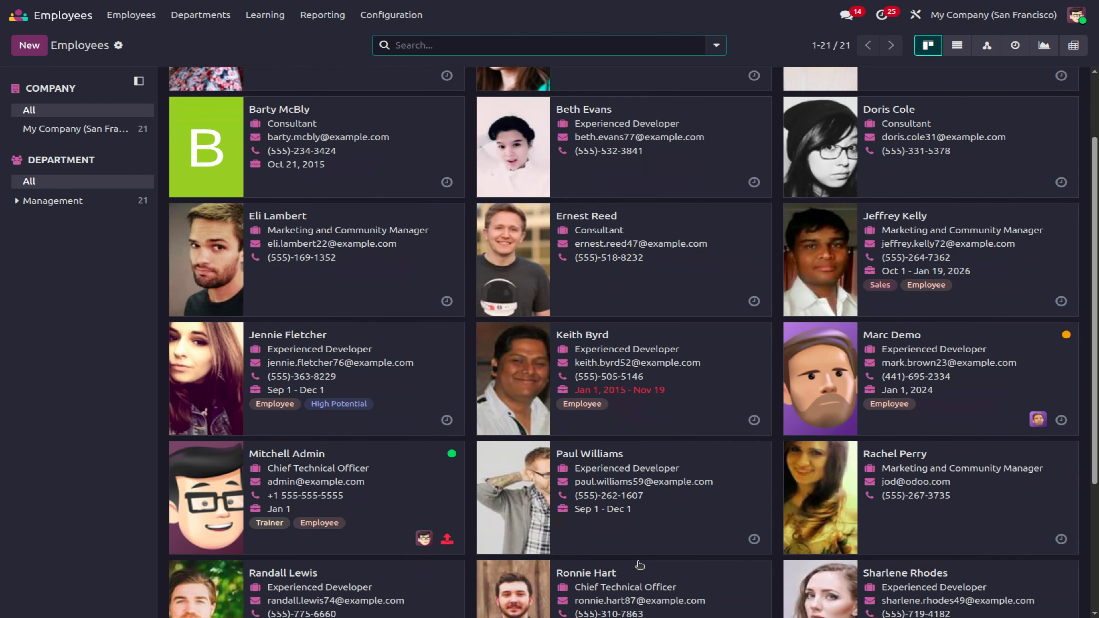
{"action": "scroll", "coordinate": [640, 567], "scroll_direction": "down", "scroll_amount": 2}
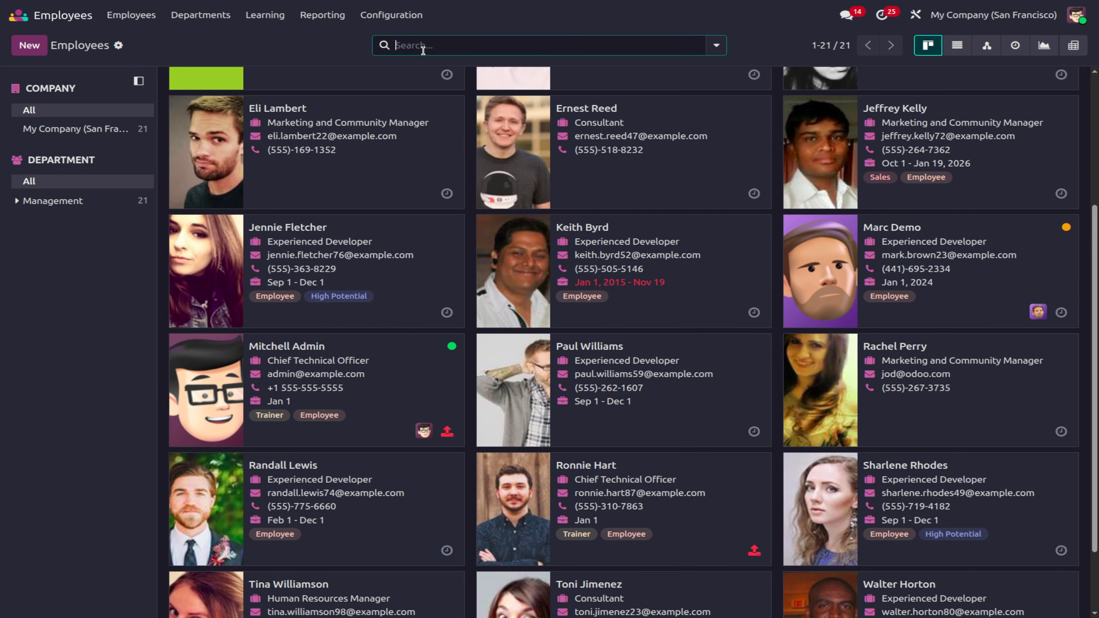
{"action": "type", "text": "mar"}
{"action": "left_click", "coordinate": [452, 73]}
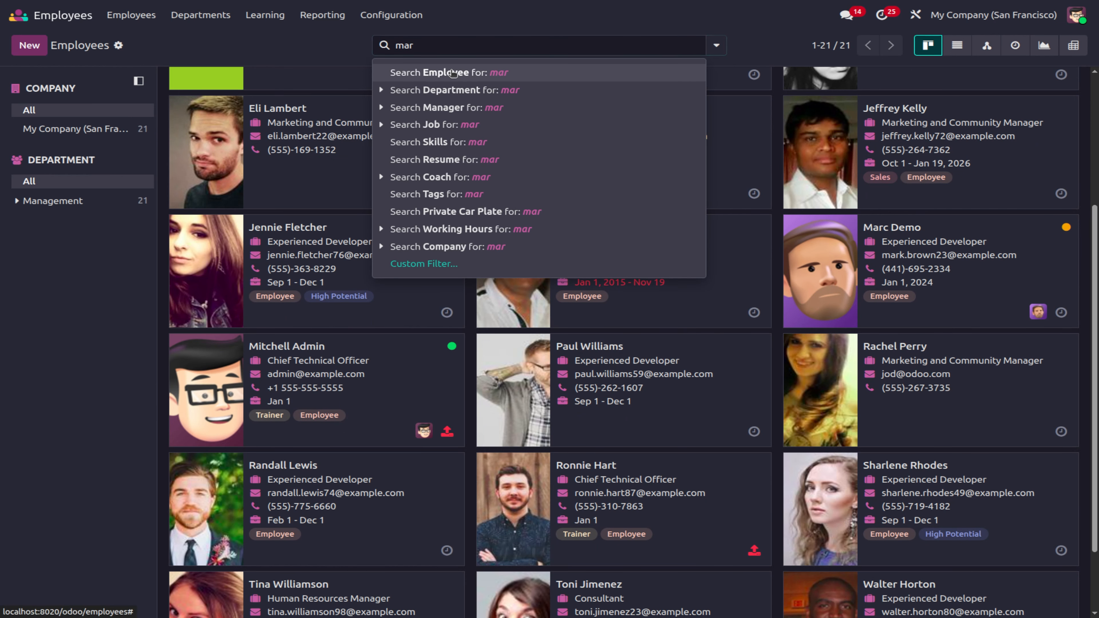
Step: Give the basic-rights employee a PIN code on the Settings tab and save
{"action": "left_click", "coordinate": [316, 136]}
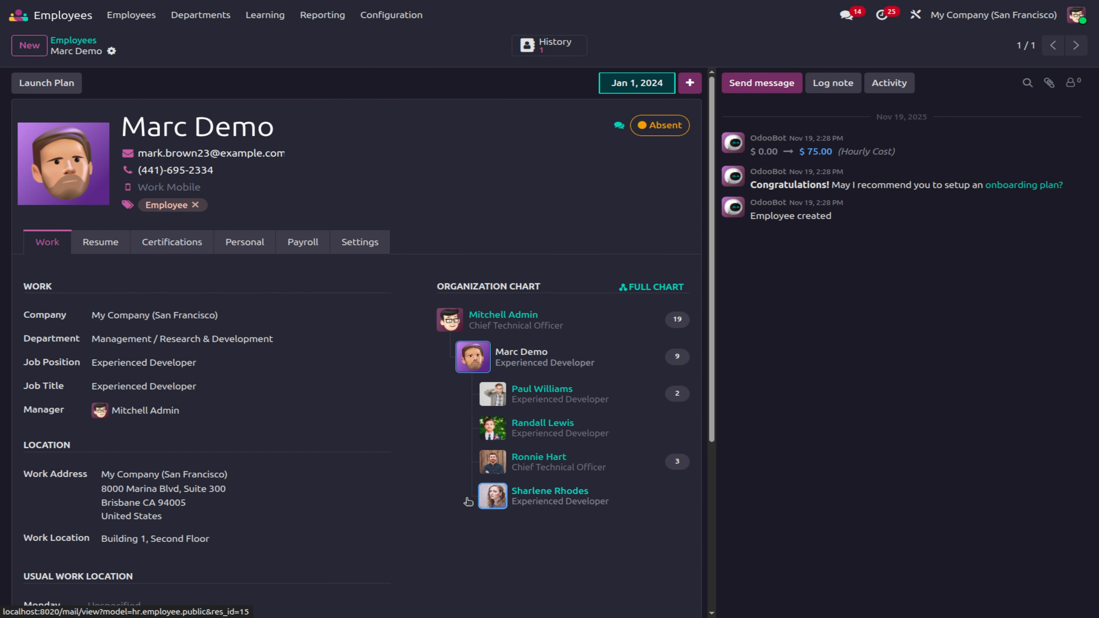
{"action": "left_click", "coordinate": [345, 245]}
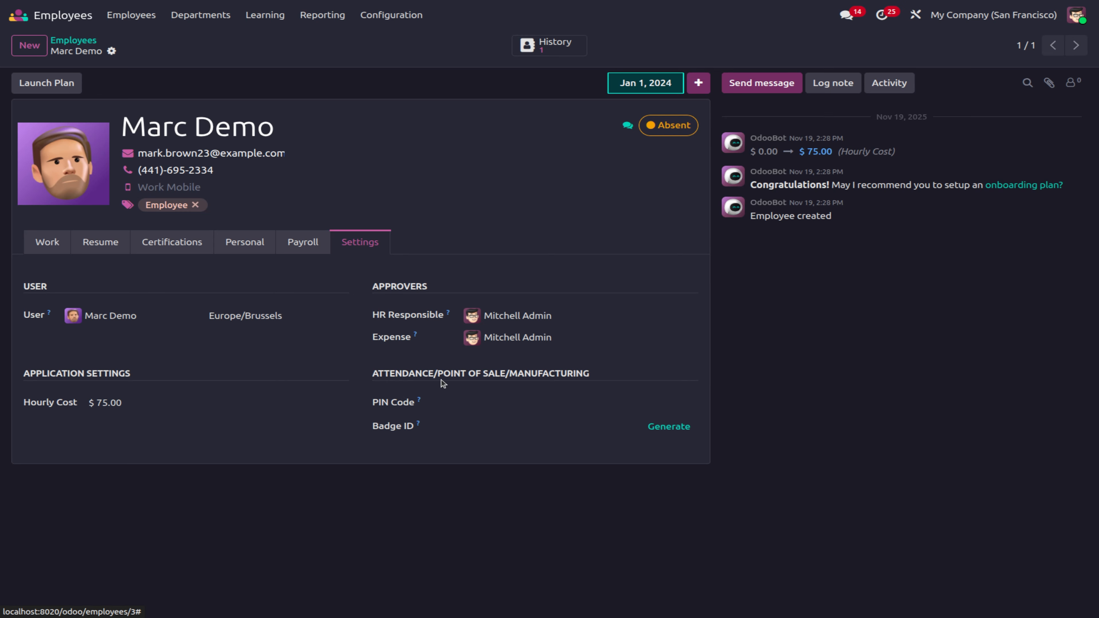
{"action": "left_click", "coordinate": [519, 401]}
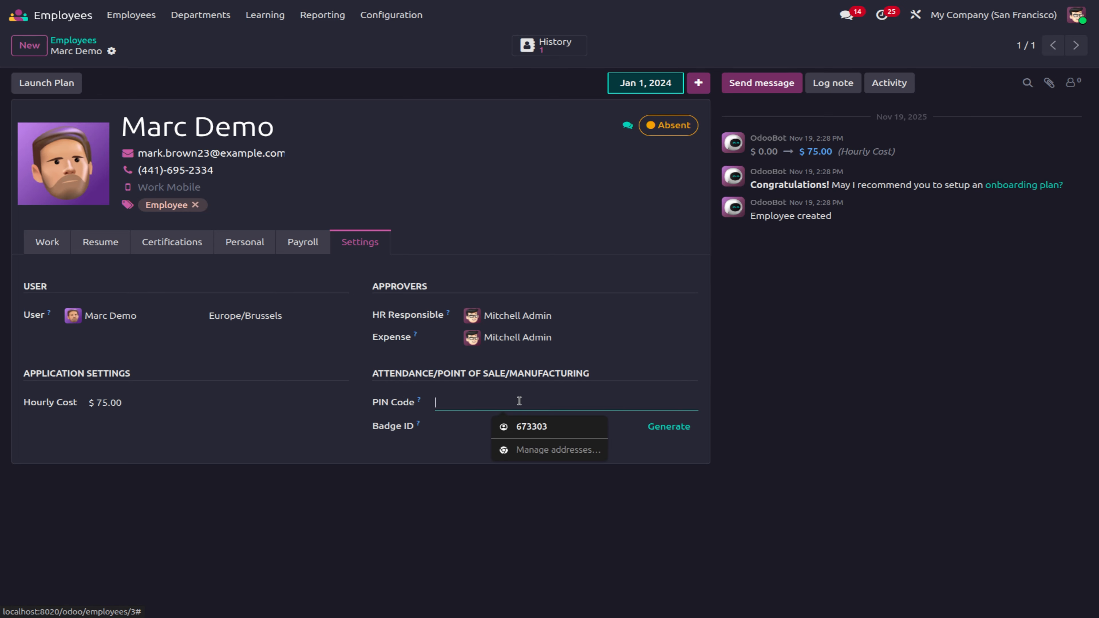
{"action": "type", "text": "2"}
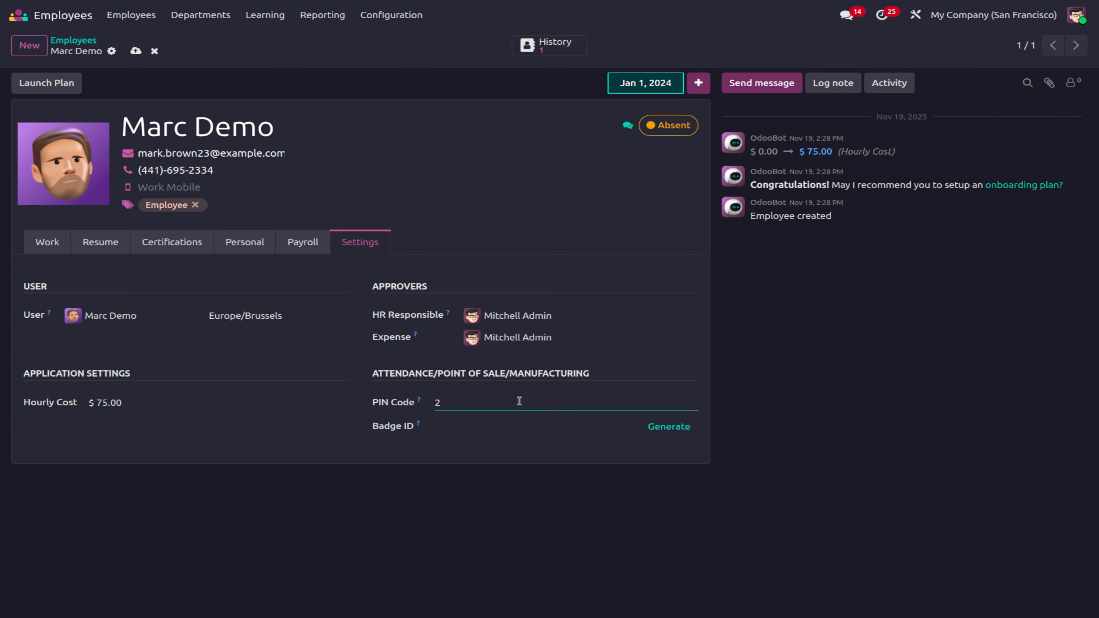
{"action": "left_click", "coordinate": [137, 49]}
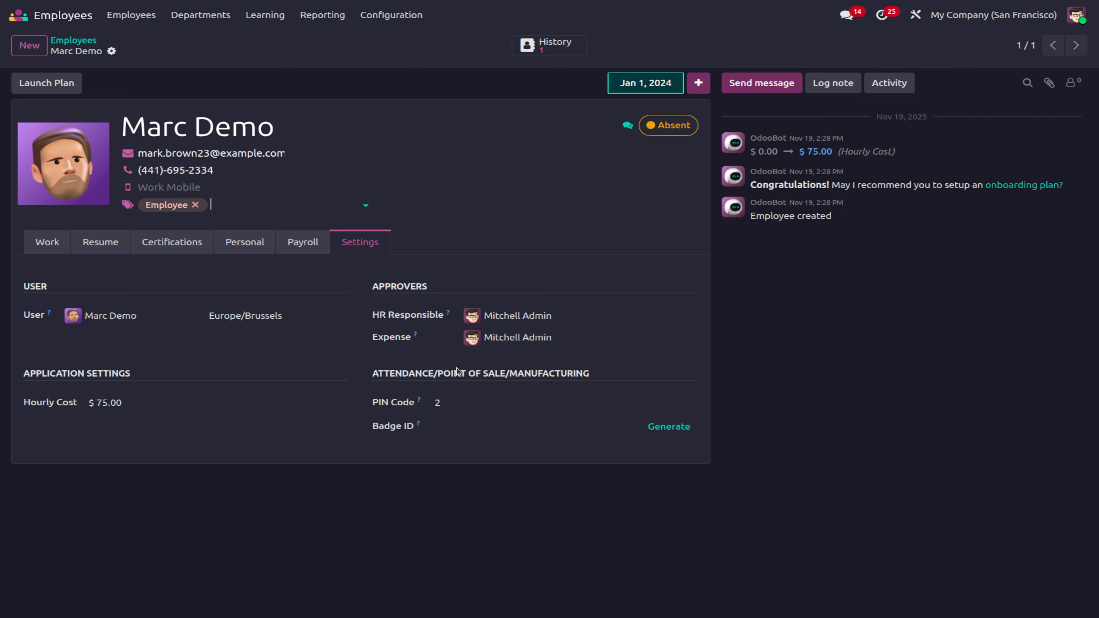
{"action": "left_click", "coordinate": [73, 40]}
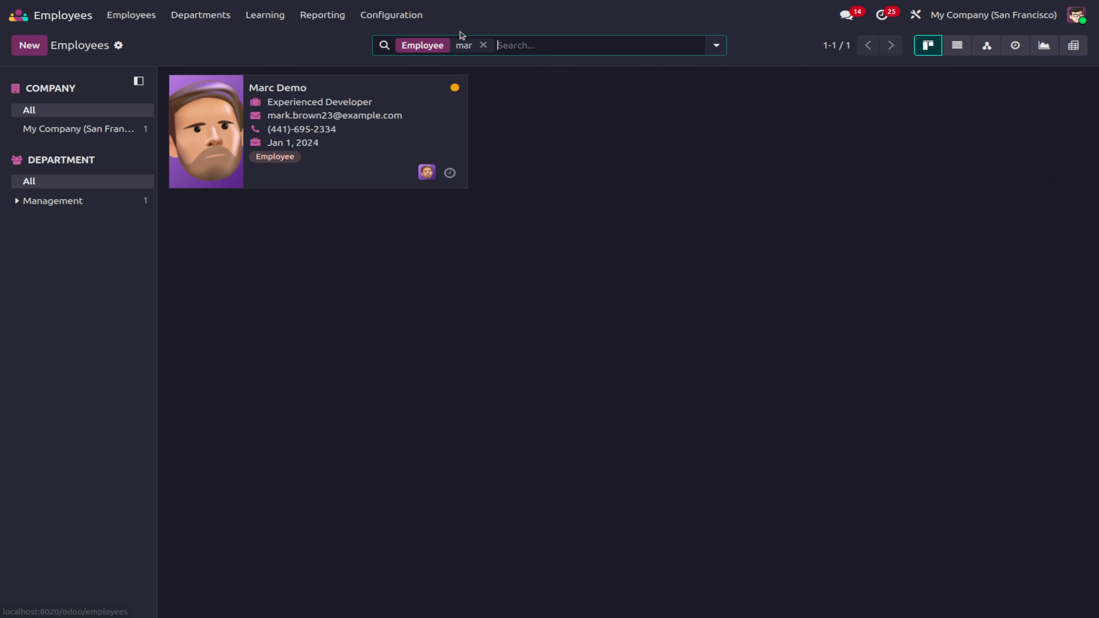
Step: Find the minimal-rights employee, enter their PIN code and save the record
{"action": "type", "text": "ed"}
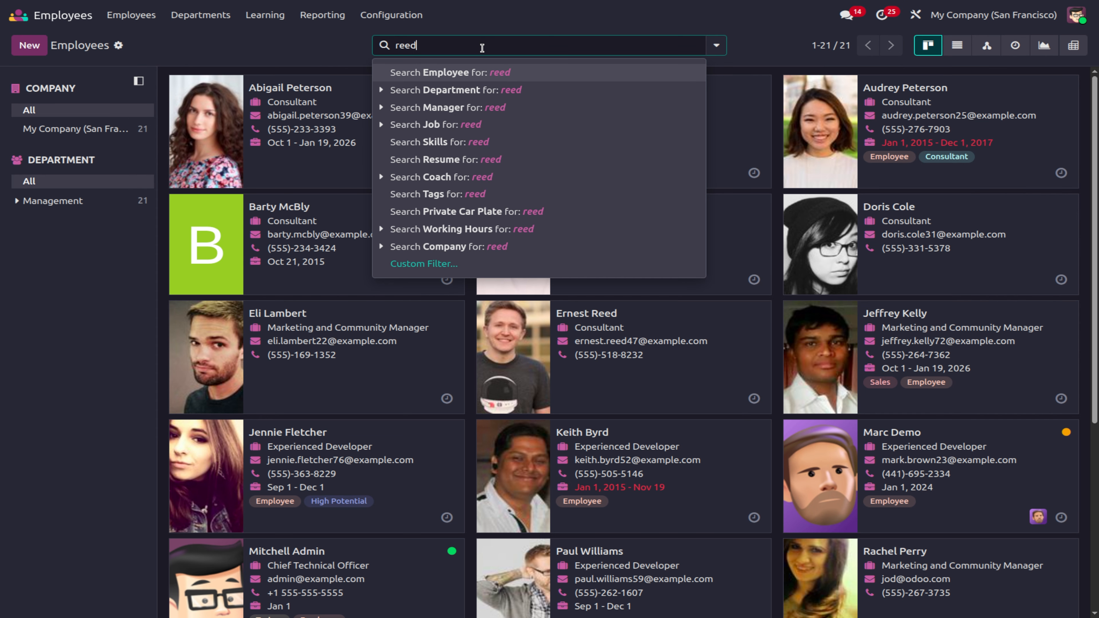
{"action": "left_click", "coordinate": [473, 72]}
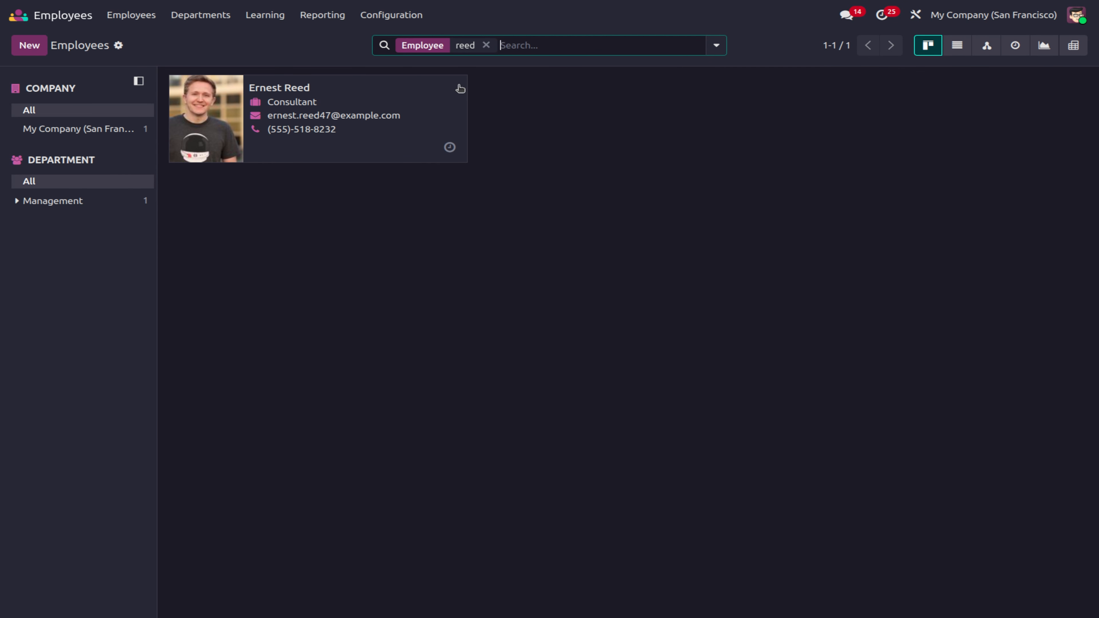
{"action": "left_click", "coordinate": [398, 108]}
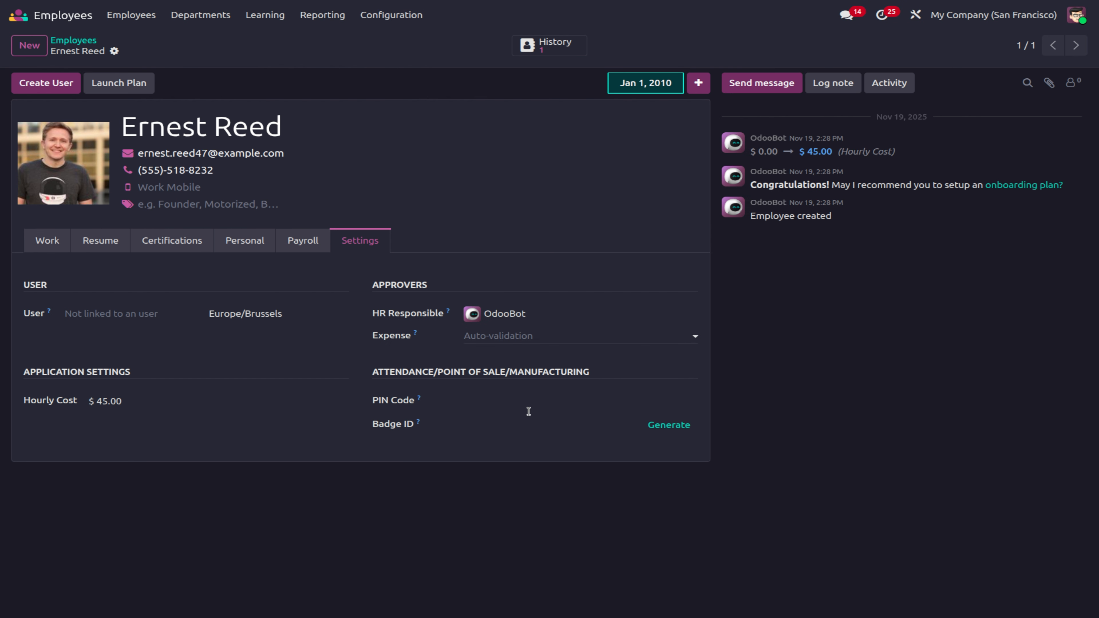
{"action": "left_click", "coordinate": [468, 405]}
{"action": "type", "text": "3"}
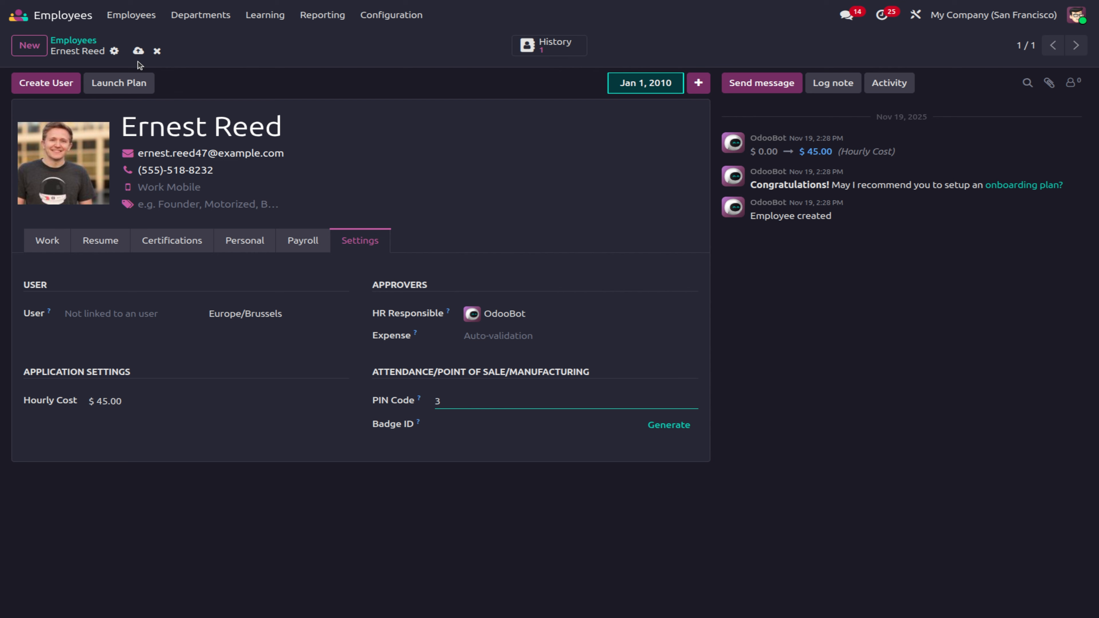
{"action": "left_click", "coordinate": [137, 52]}
{"action": "left_click", "coordinate": [74, 40]}
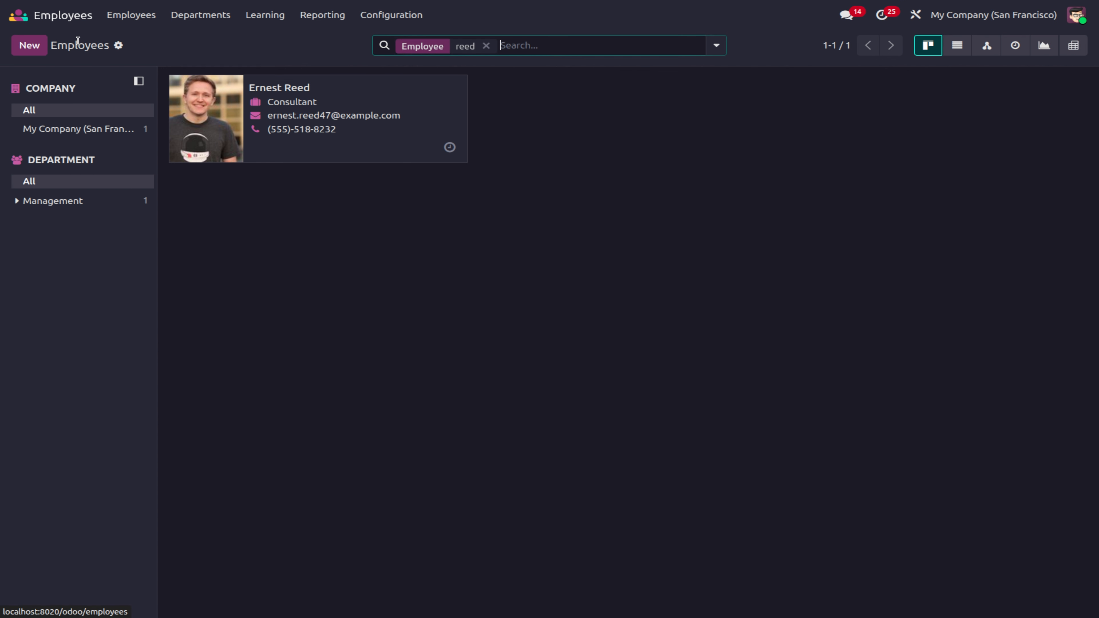
Step: Search for the admin employee and enter and save their PIN code
{"action": "left_click", "coordinate": [485, 46]}
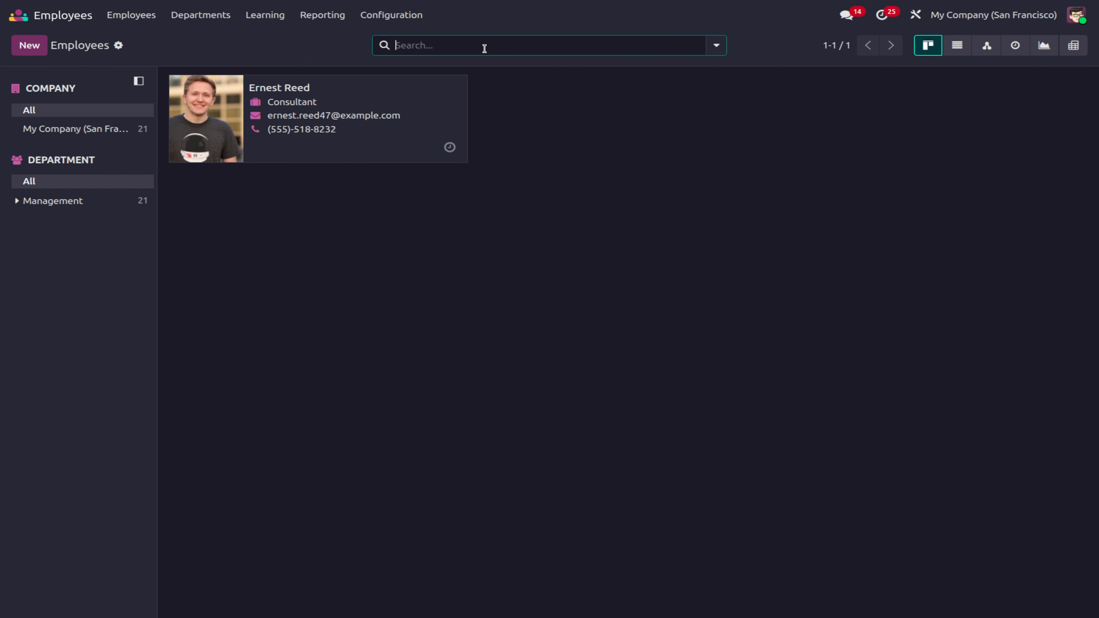
{"action": "type", "text": "mi"}
{"action": "key", "text": "Return"}
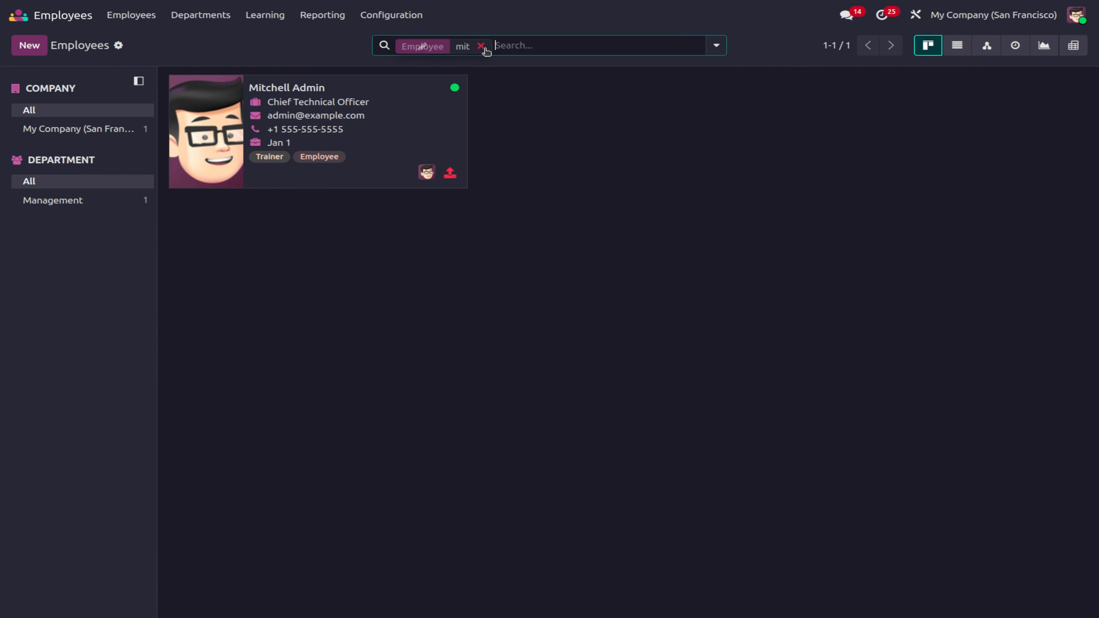
{"action": "left_click", "coordinate": [375, 92]}
{"action": "left_click", "coordinate": [458, 396]}
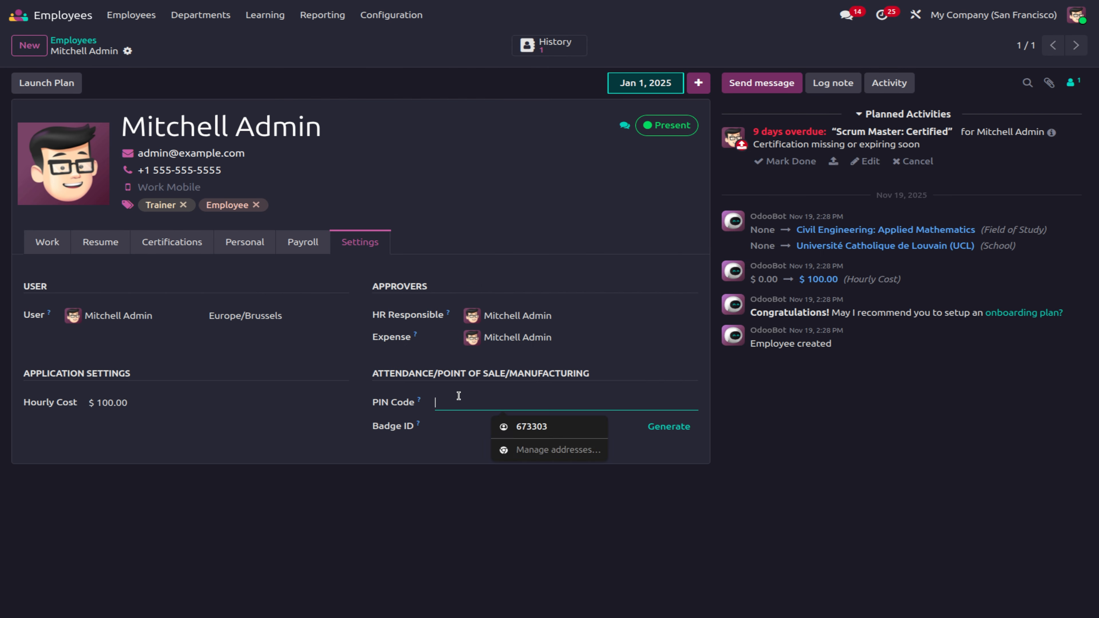
{"action": "type", "text": "1"}
{"action": "left_click", "coordinate": [152, 52]}
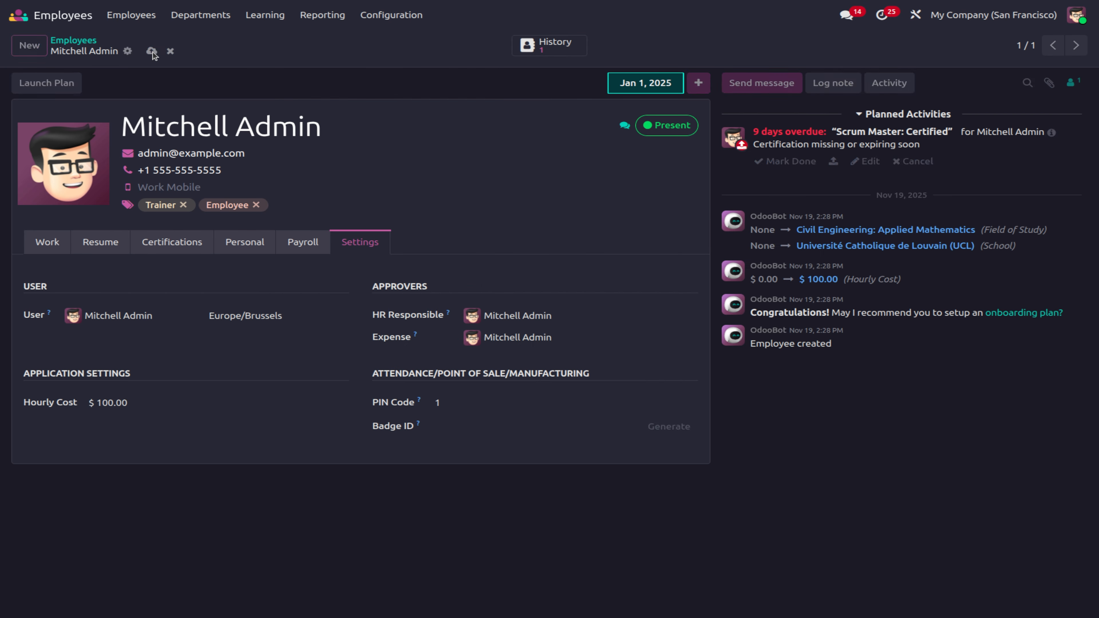
Step: Open Point of Sale via the 'pos' command and start the ABC Bakes register
{"action": "left_click", "coordinate": [45, 13]}
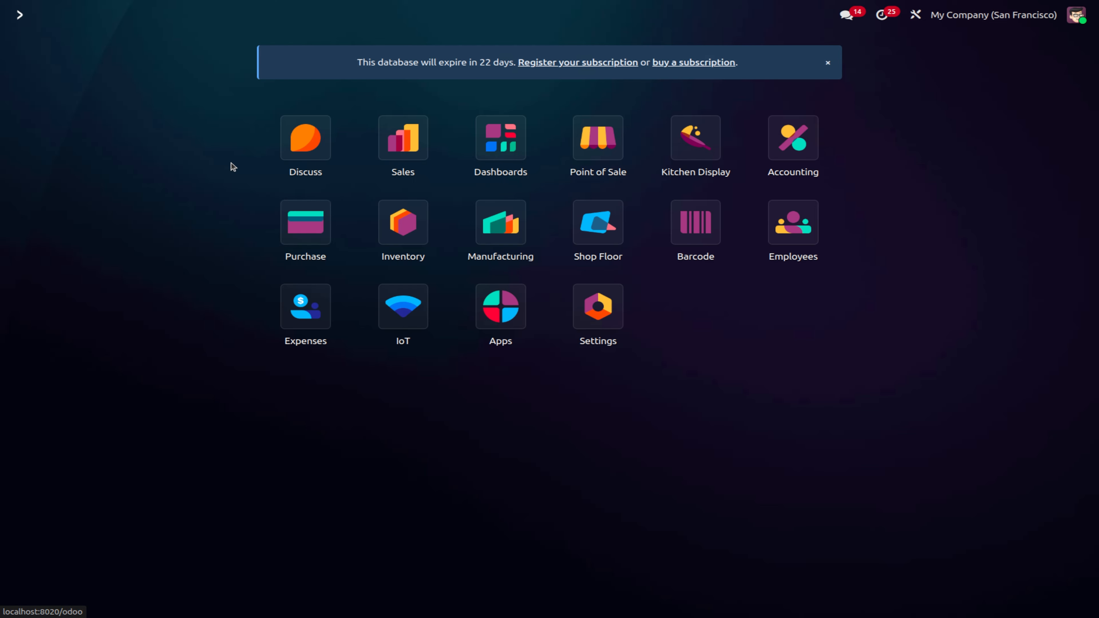
{"action": "type", "text": "pos"}
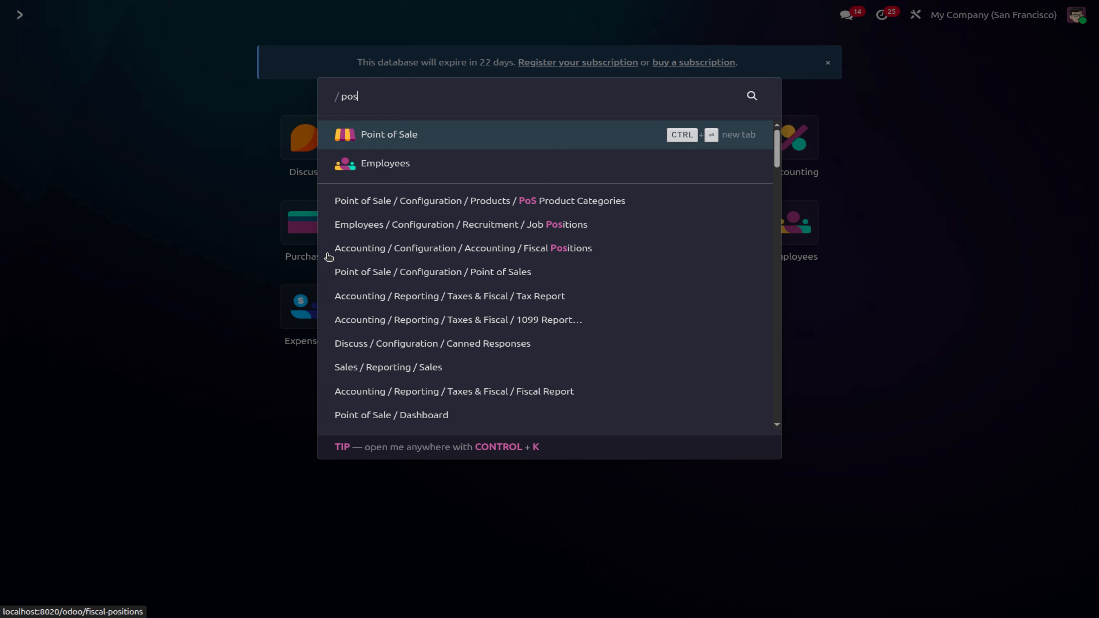
{"action": "key", "text": "Return"}
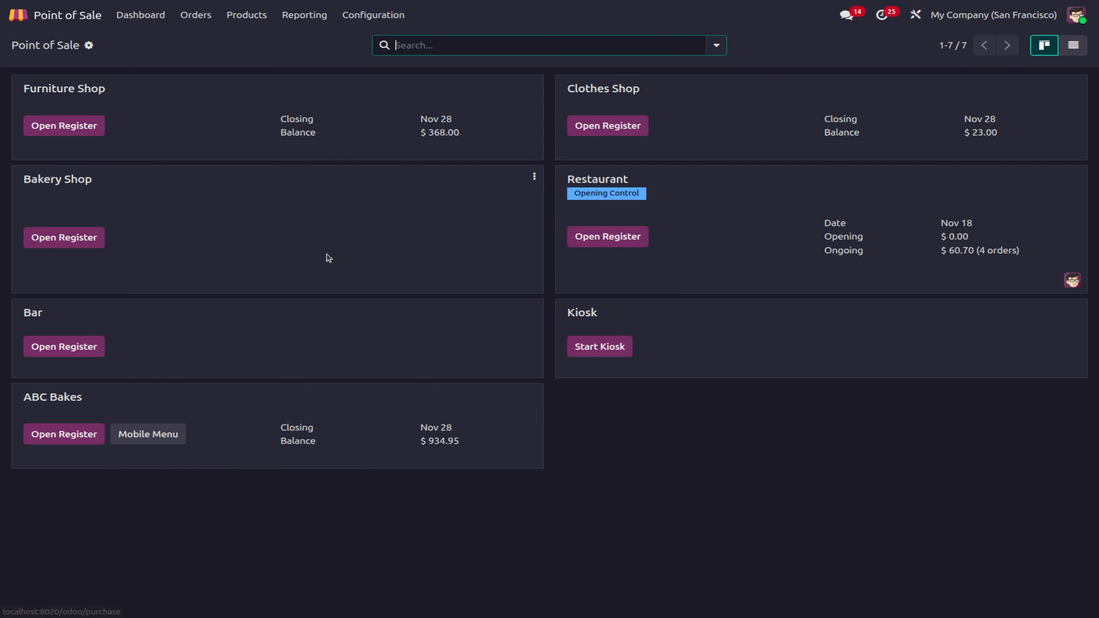
{"action": "left_click", "coordinate": [91, 437]}
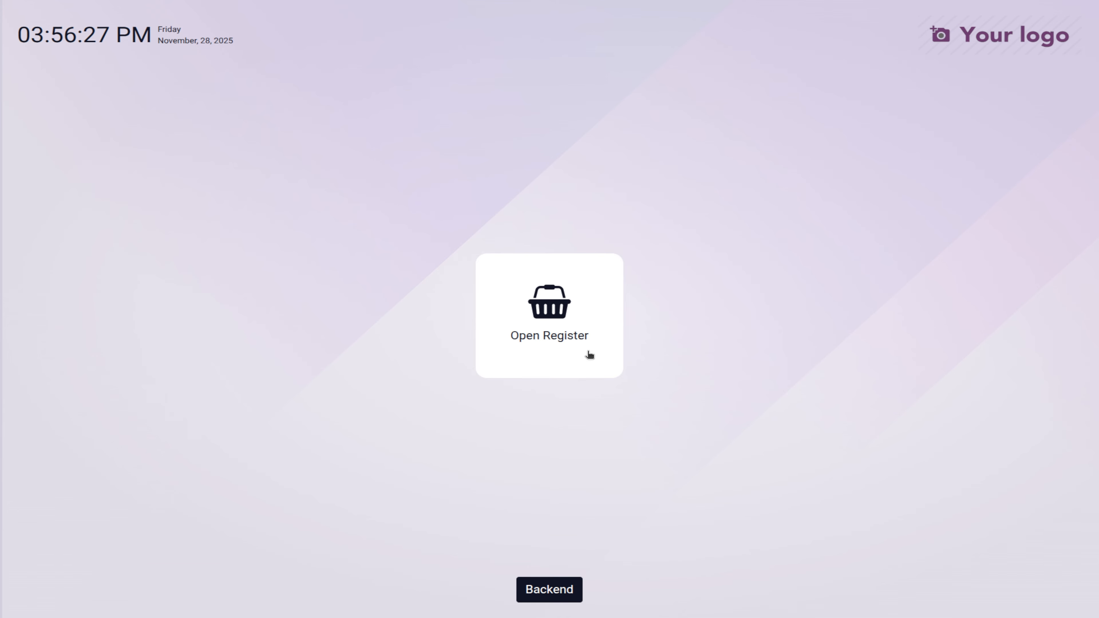
{"action": "left_click", "coordinate": [583, 337]}
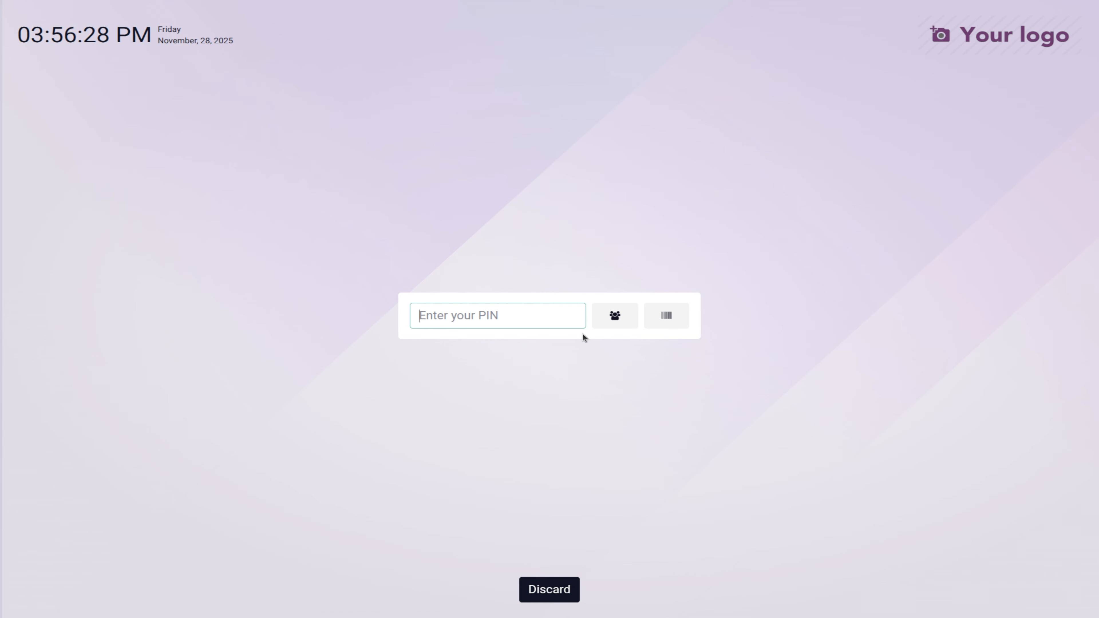
Step: Log in with the PIN, accept 5,589.00 opening cash and dismiss the customer list
{"action": "type", "text": "1"}
{"action": "key", "text": "Return"}
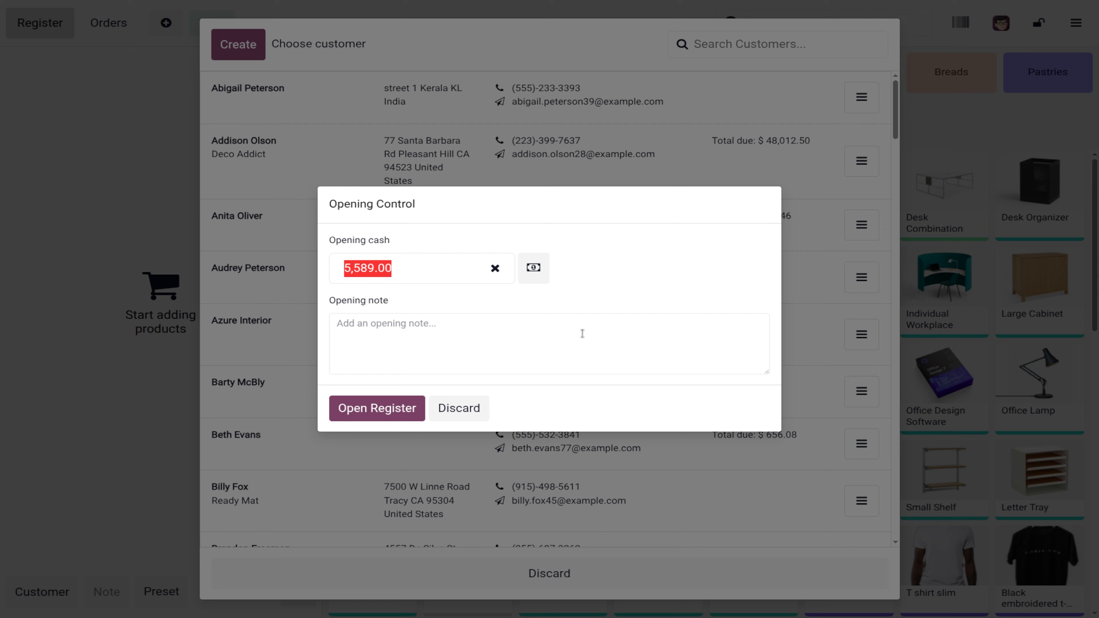
{"action": "left_click", "coordinate": [413, 410]}
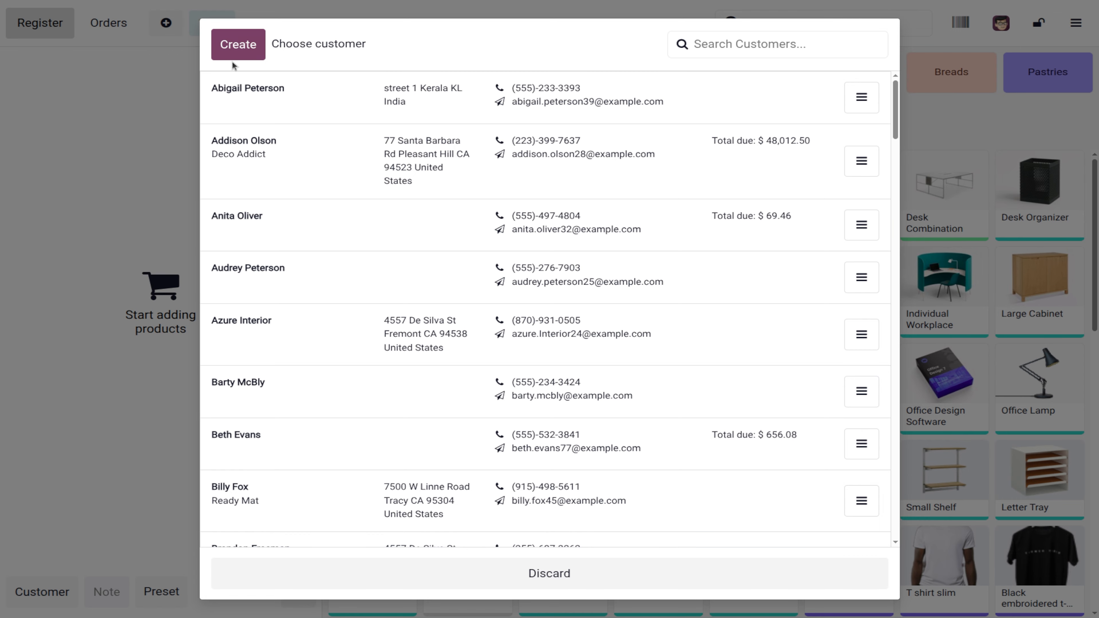
{"action": "left_click", "coordinate": [571, 577]}
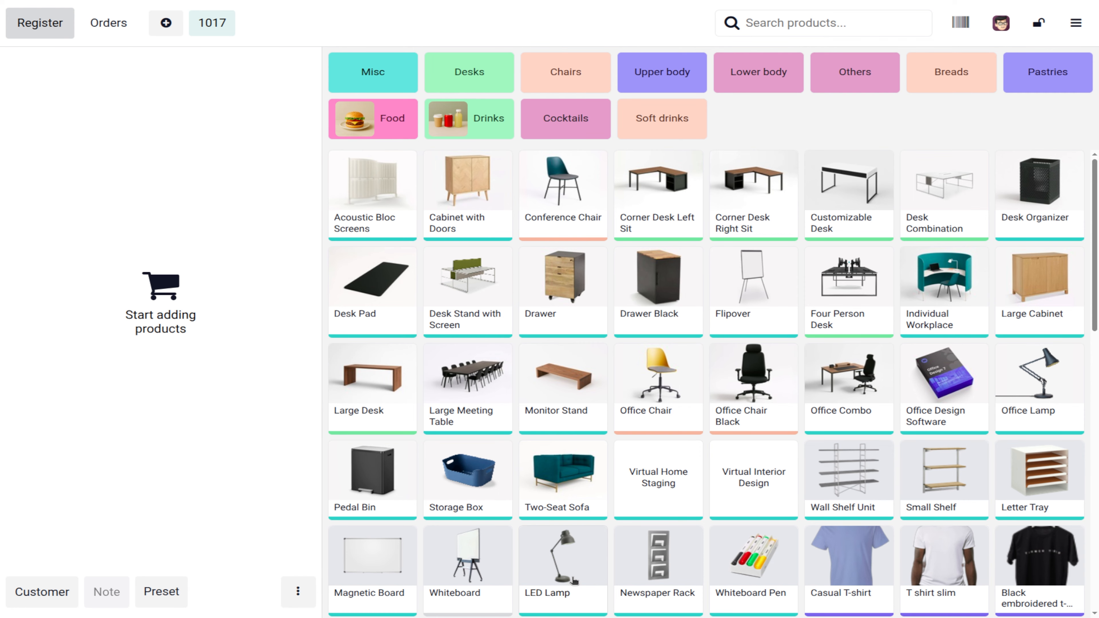
{"action": "left_click", "coordinate": [1075, 23]}
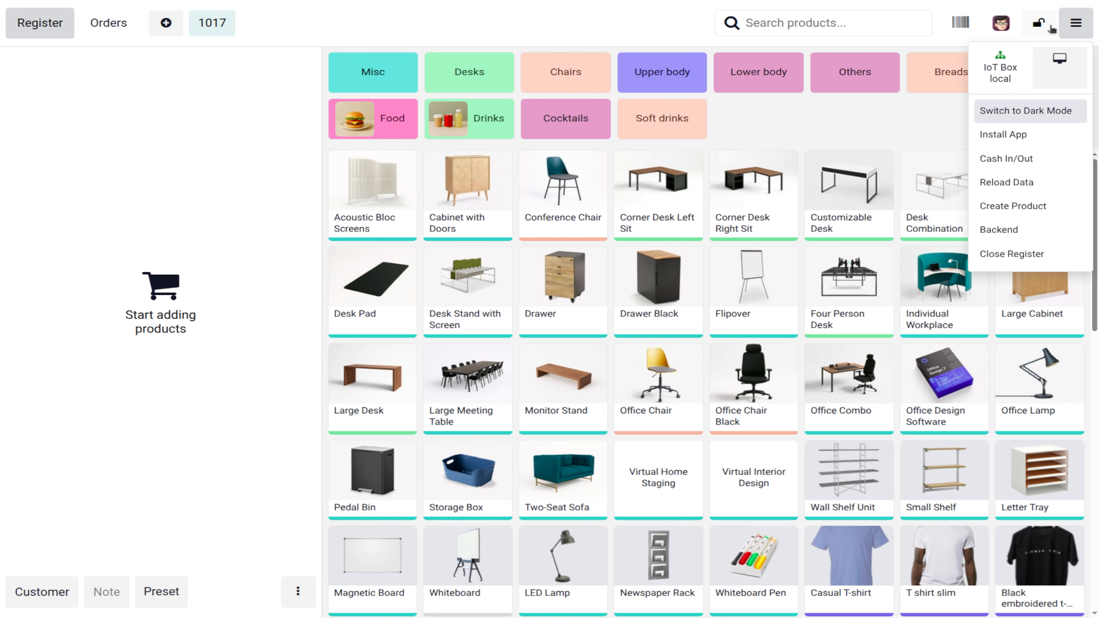
Step: Switch the cashier to the consultant by entering their PIN
{"action": "left_click", "coordinate": [1002, 26]}
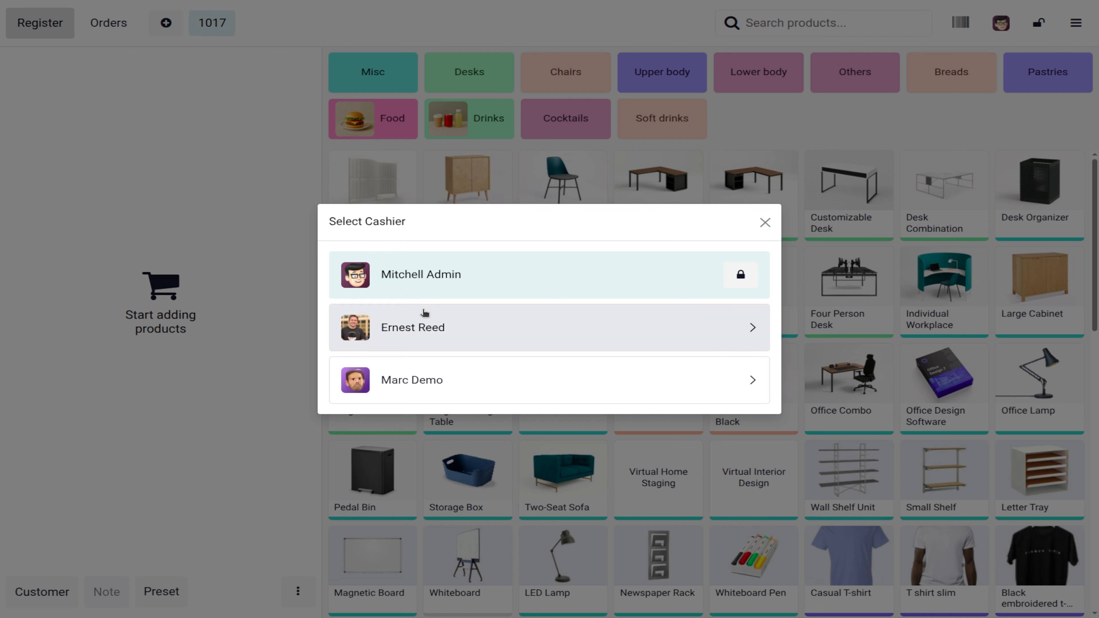
{"action": "left_click", "coordinate": [409, 331]}
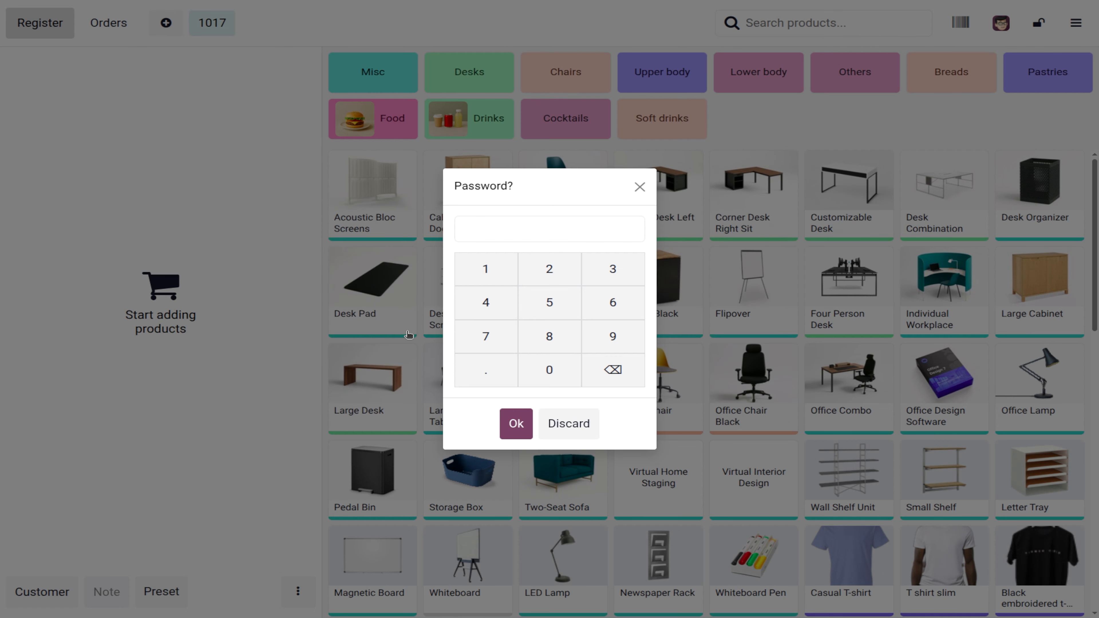
{"action": "left_click", "coordinate": [621, 260]}
{"action": "left_click", "coordinate": [549, 370]}
{"action": "left_click", "coordinate": [517, 423]}
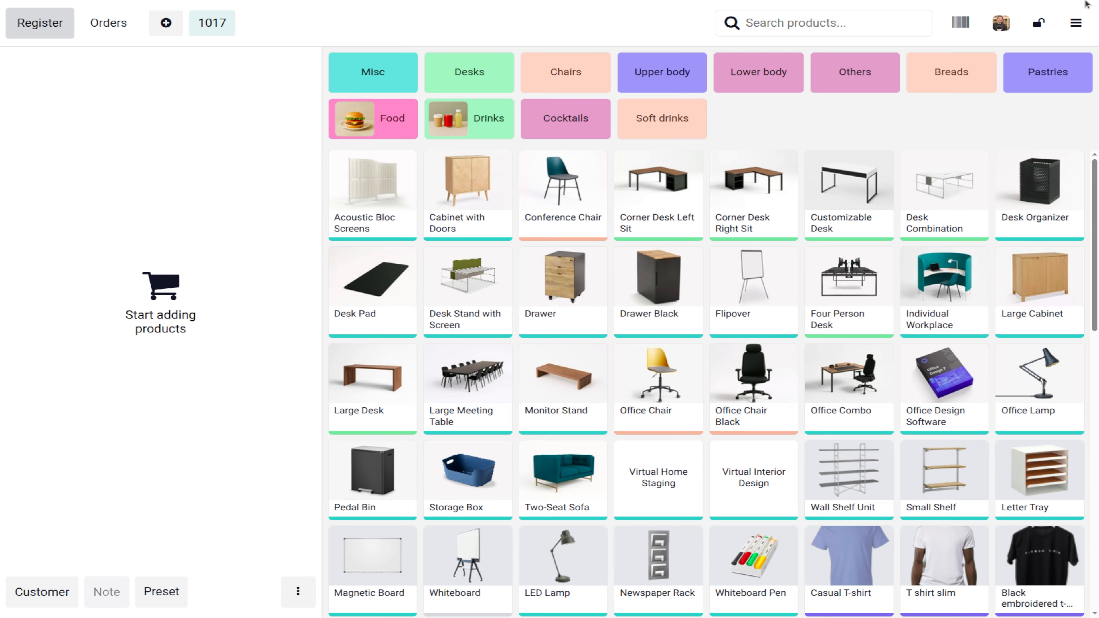
Step: Try switching to the demo user, whose PIN is rejected, then keep the current cashier
{"action": "left_click", "coordinate": [1075, 22]}
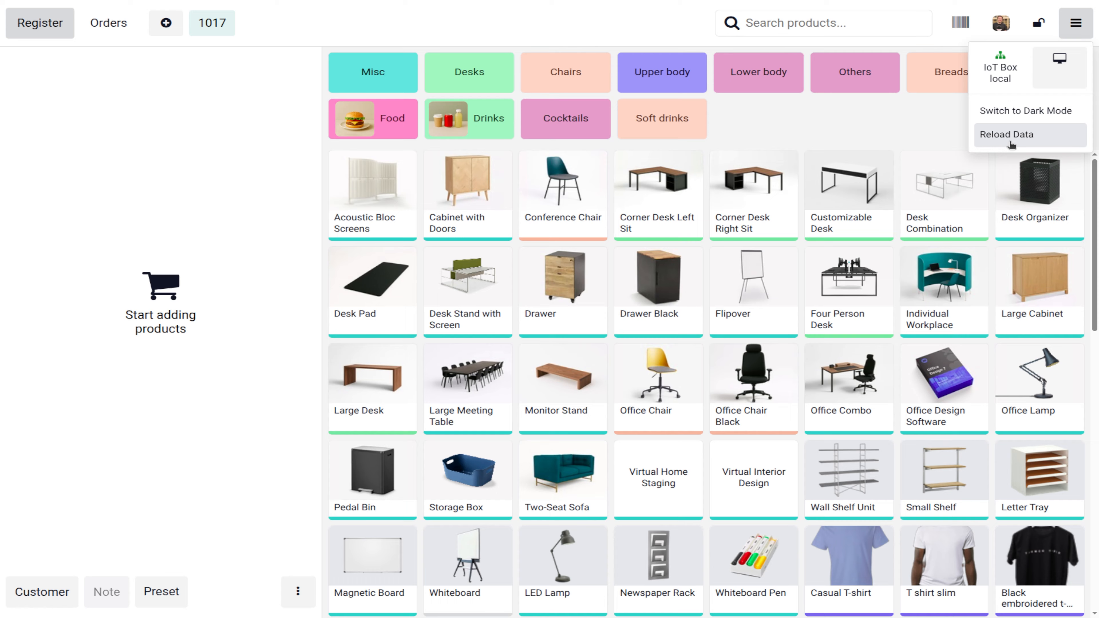
{"action": "left_click", "coordinate": [1000, 23]}
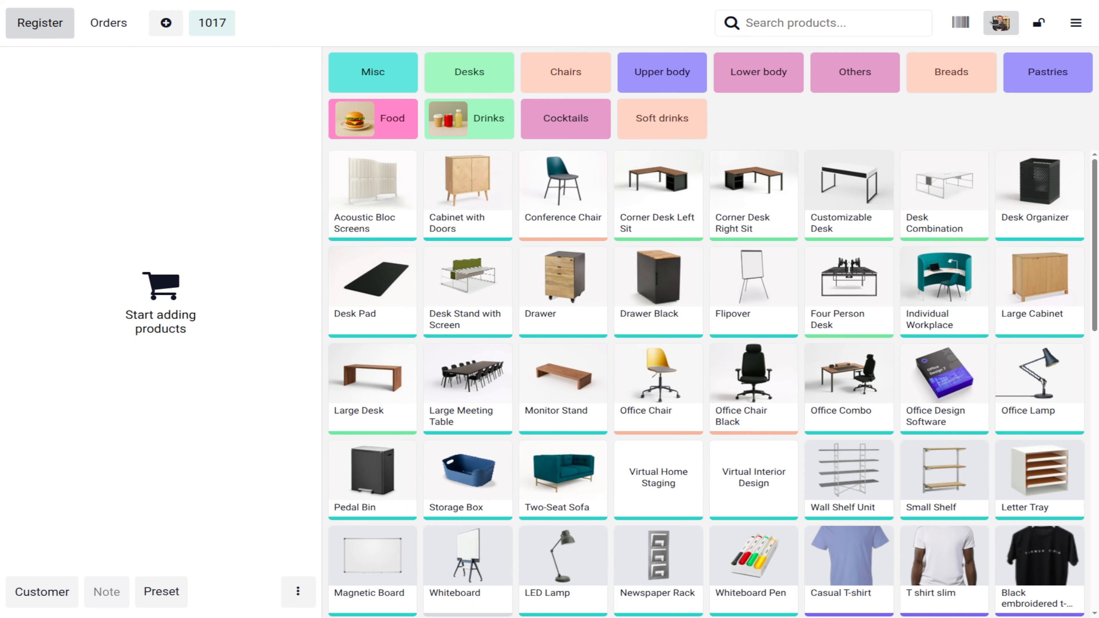
{"action": "left_click", "coordinate": [514, 325]}
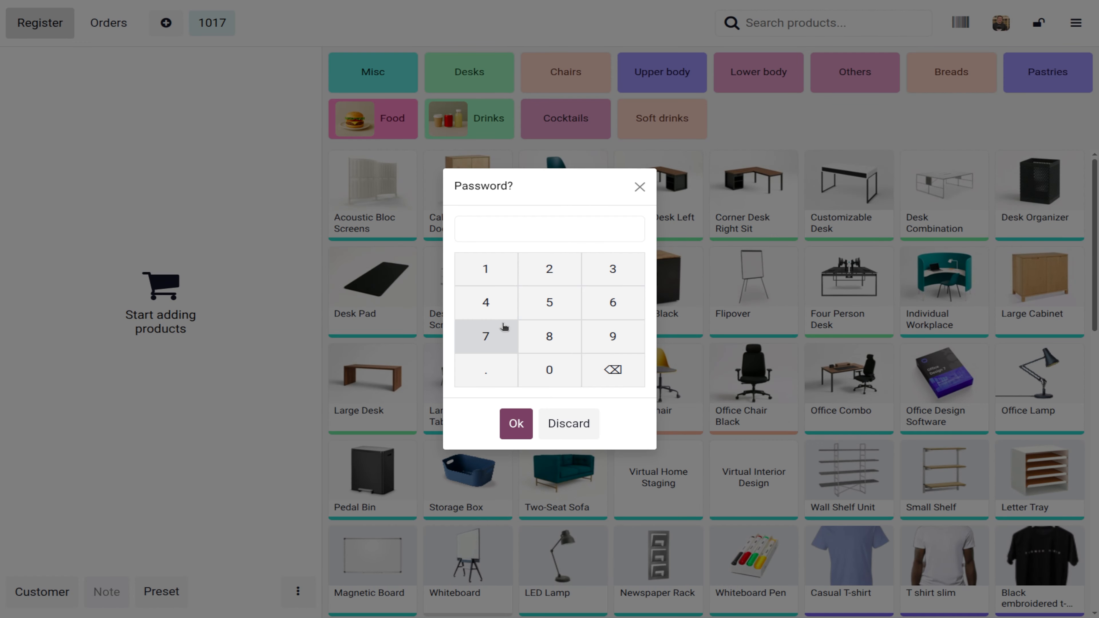
{"action": "left_click", "coordinate": [556, 258]}
{"action": "key", "text": "Return"}
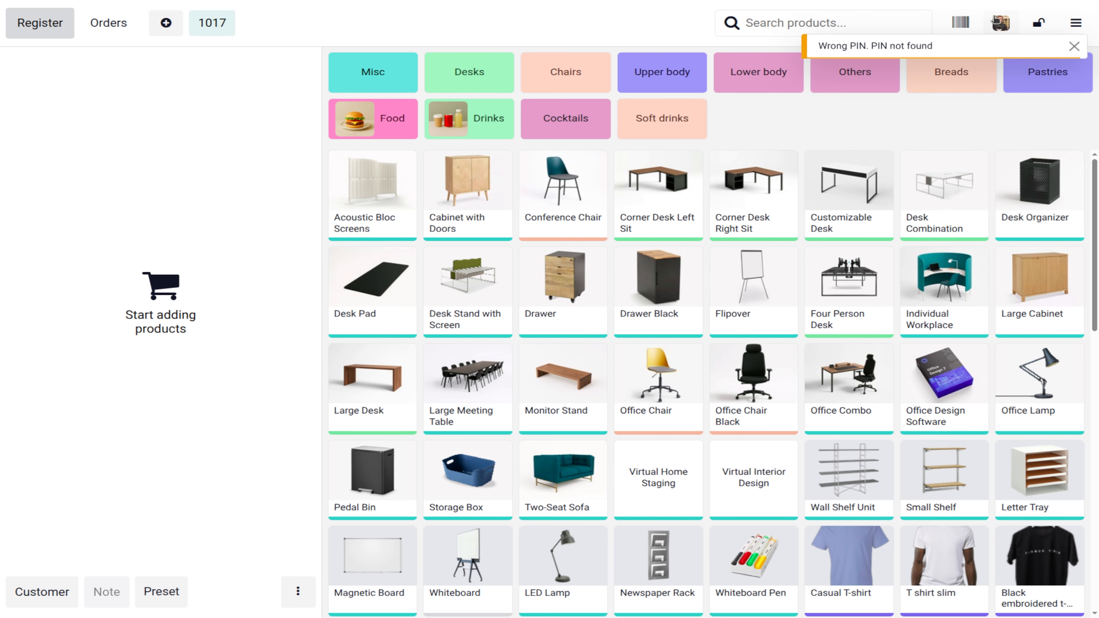
{"action": "left_click", "coordinate": [1000, 23]}
{"action": "left_click", "coordinate": [442, 328]}
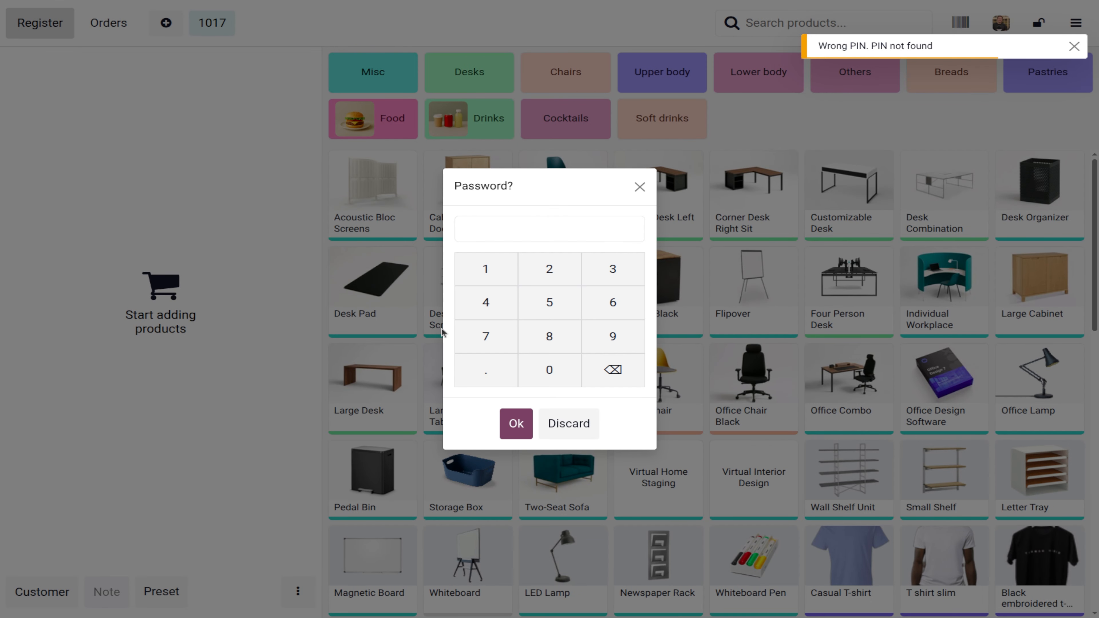
{"action": "key", "text": "Return"}
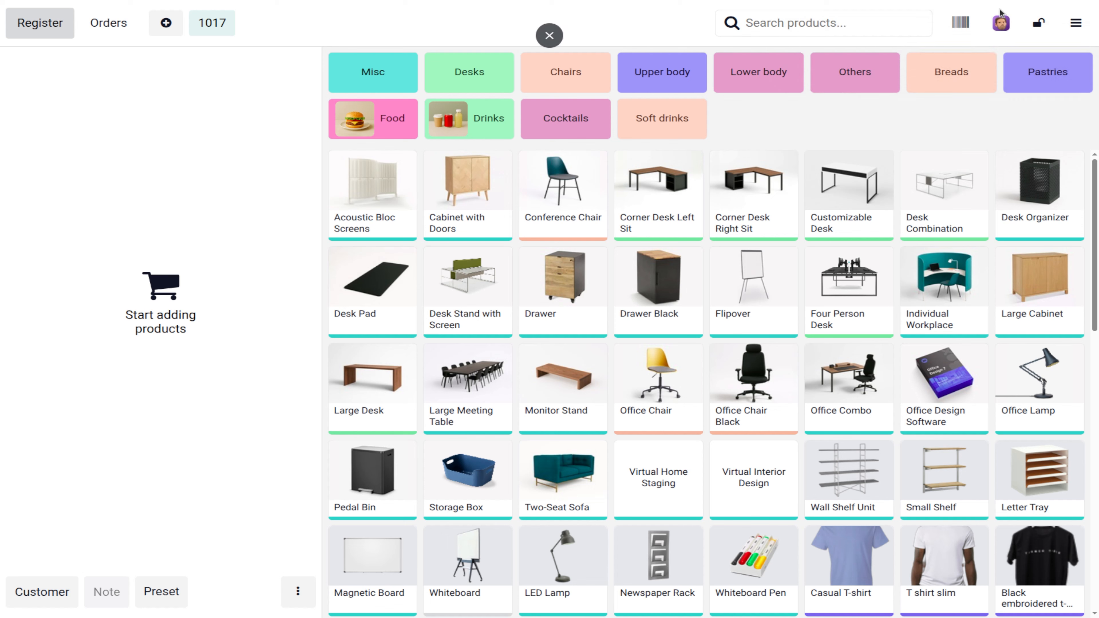
{"action": "left_click", "coordinate": [1000, 22]}
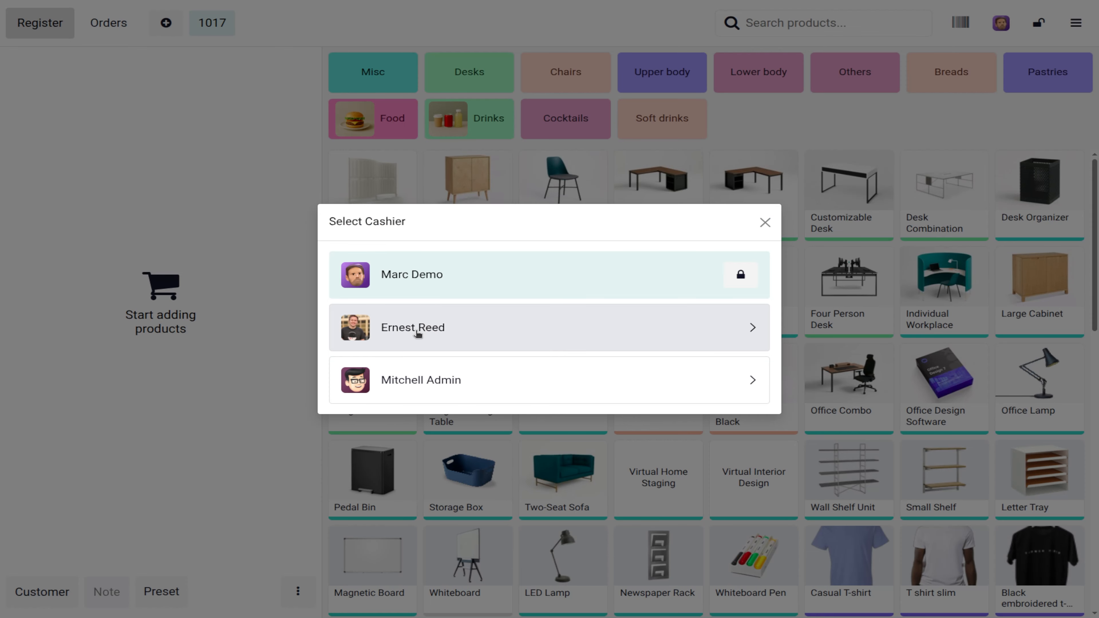
{"action": "left_click", "coordinate": [412, 286]}
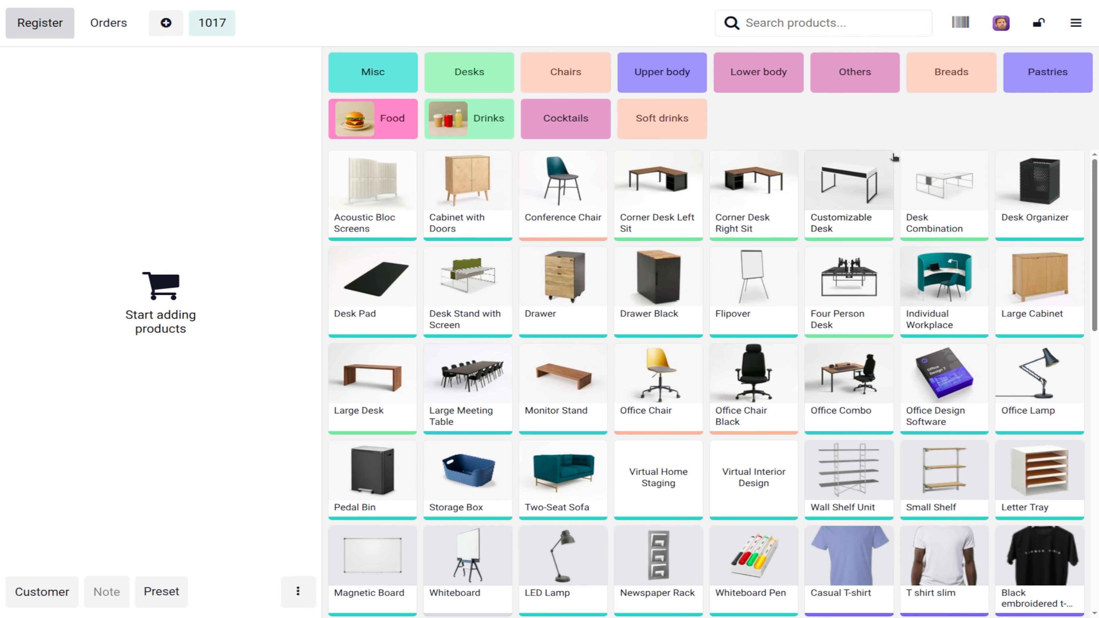
Step: Put $100 cash into the register, citing a difference in an earlier payment as the reason
{"action": "left_click", "coordinate": [1076, 23]}
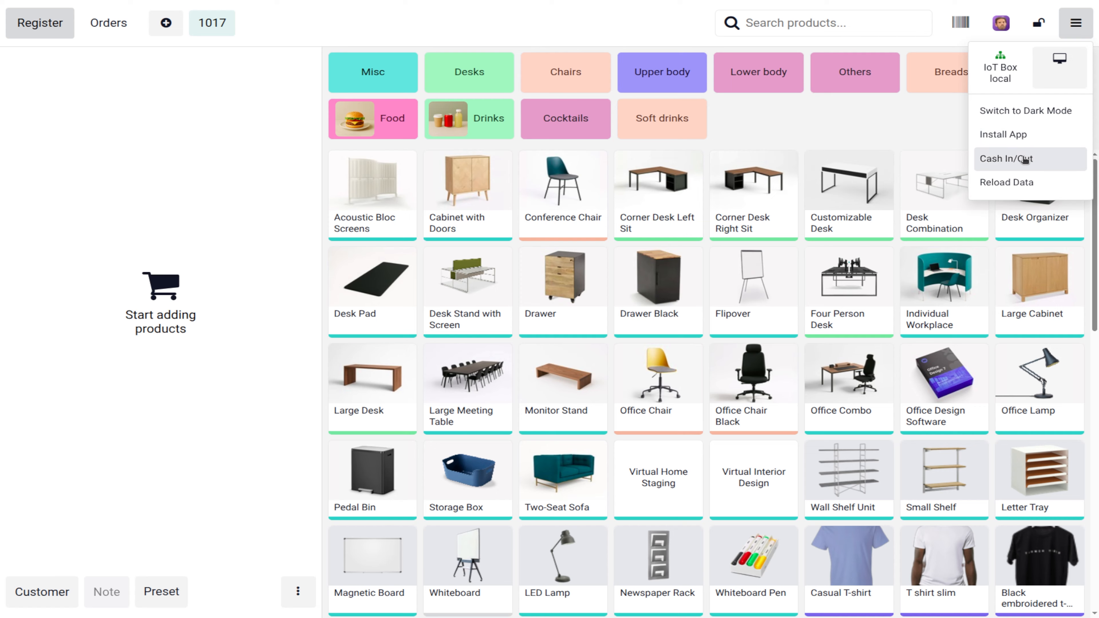
{"action": "left_click", "coordinate": [1006, 158]}
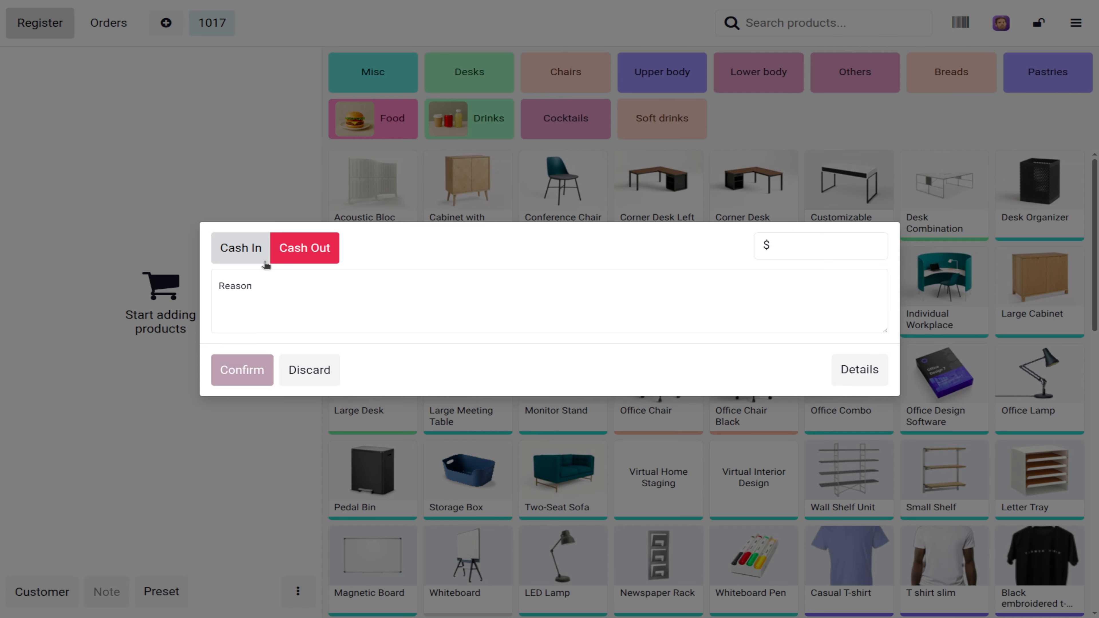
{"action": "left_click", "coordinate": [248, 252]}
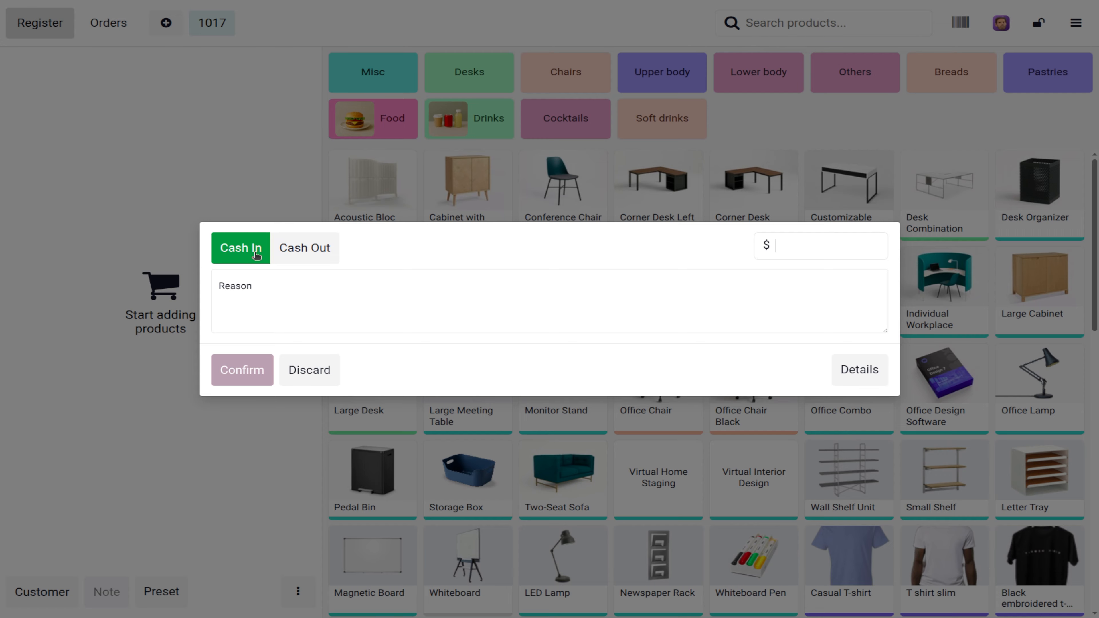
{"action": "left_click", "coordinate": [251, 294]}
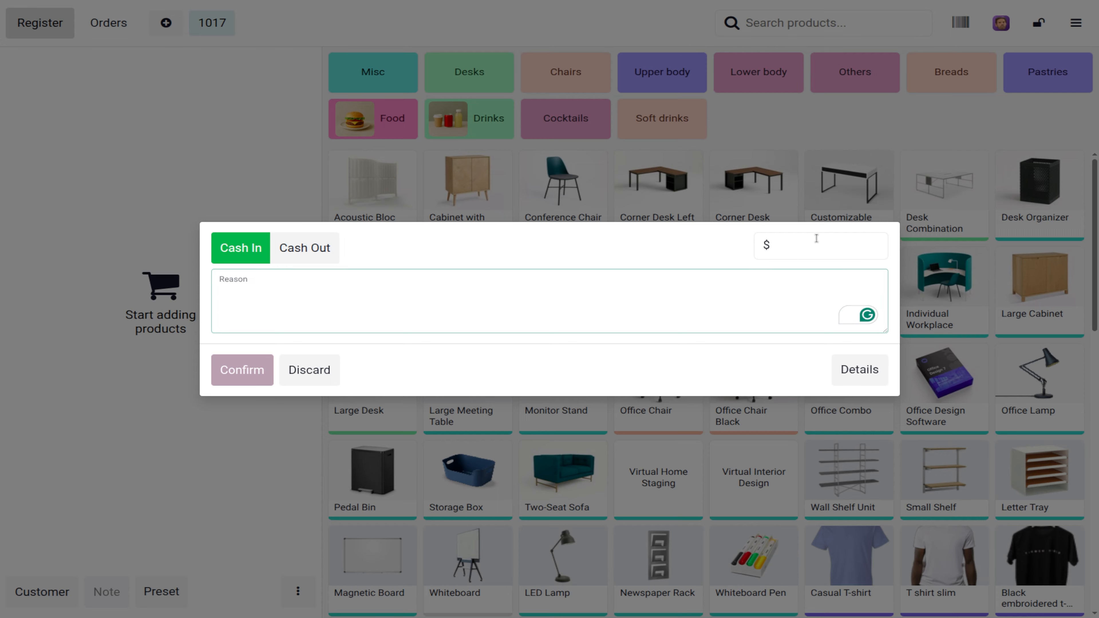
{"action": "left_click", "coordinate": [816, 238]}
{"action": "type", "text": "100"}
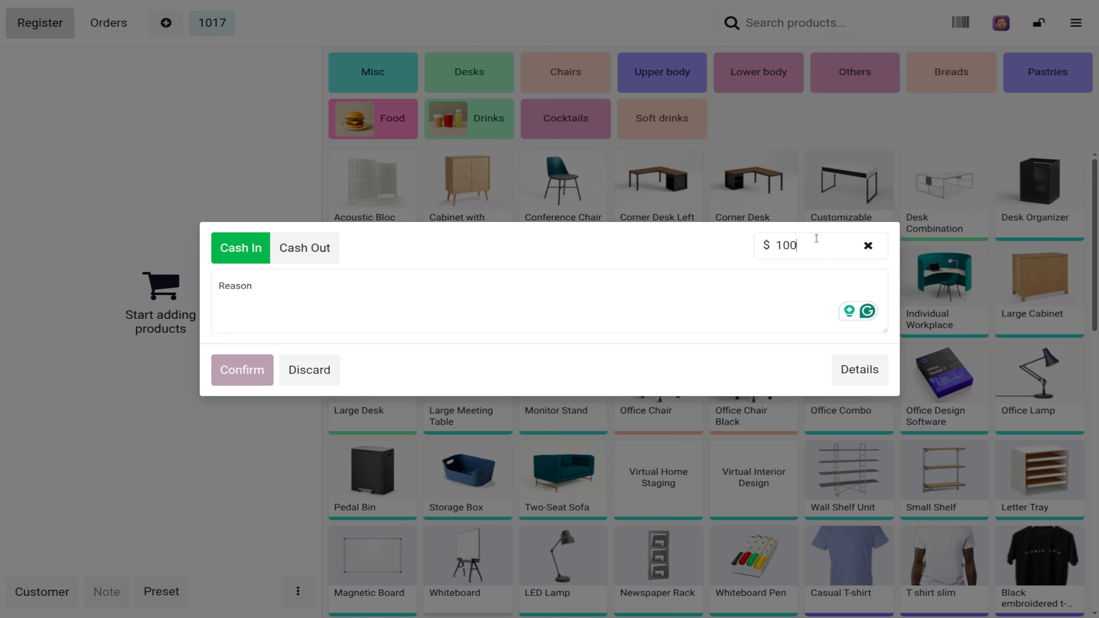
{"action": "left_click", "coordinate": [246, 289]}
{"action": "type", "text": "diffrence in earlier paymet"}
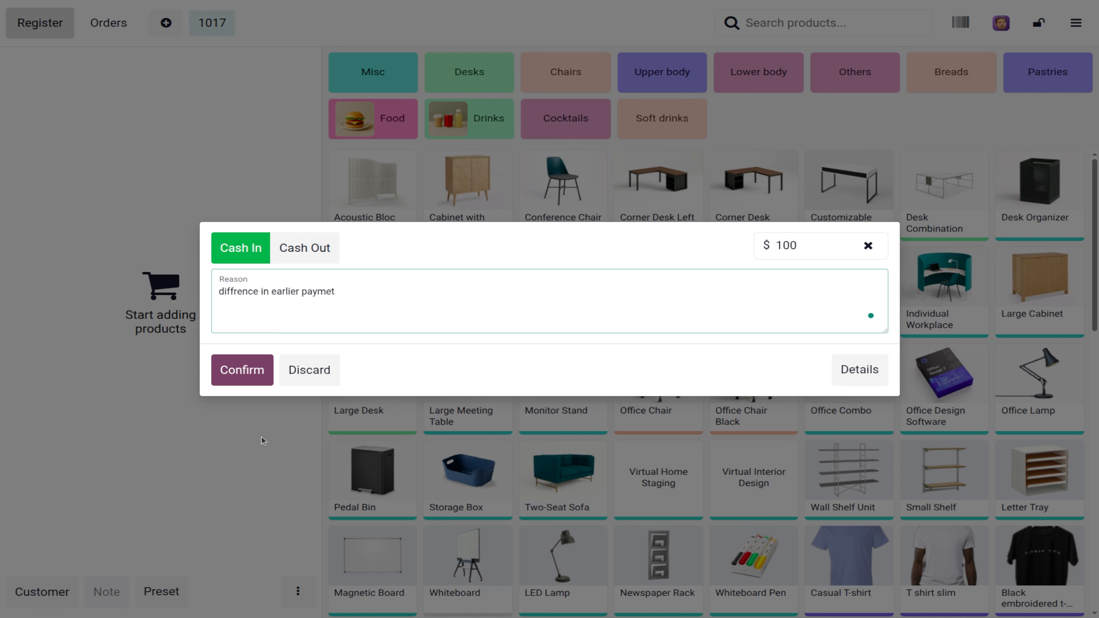
{"action": "left_click", "coordinate": [242, 370]}
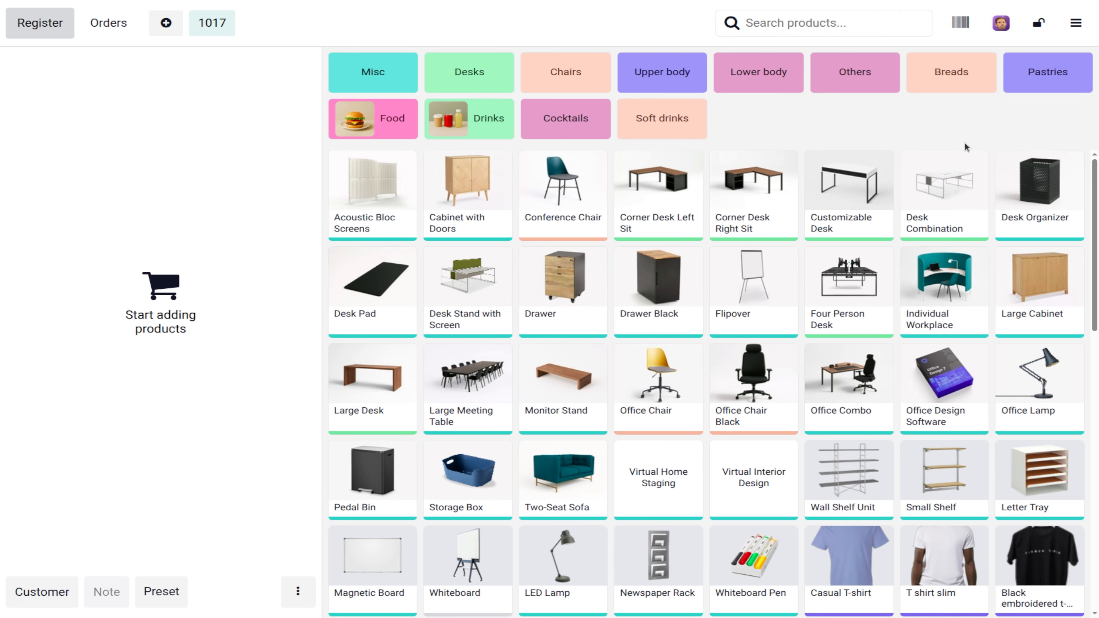
{"action": "left_click", "coordinate": [1075, 23]}
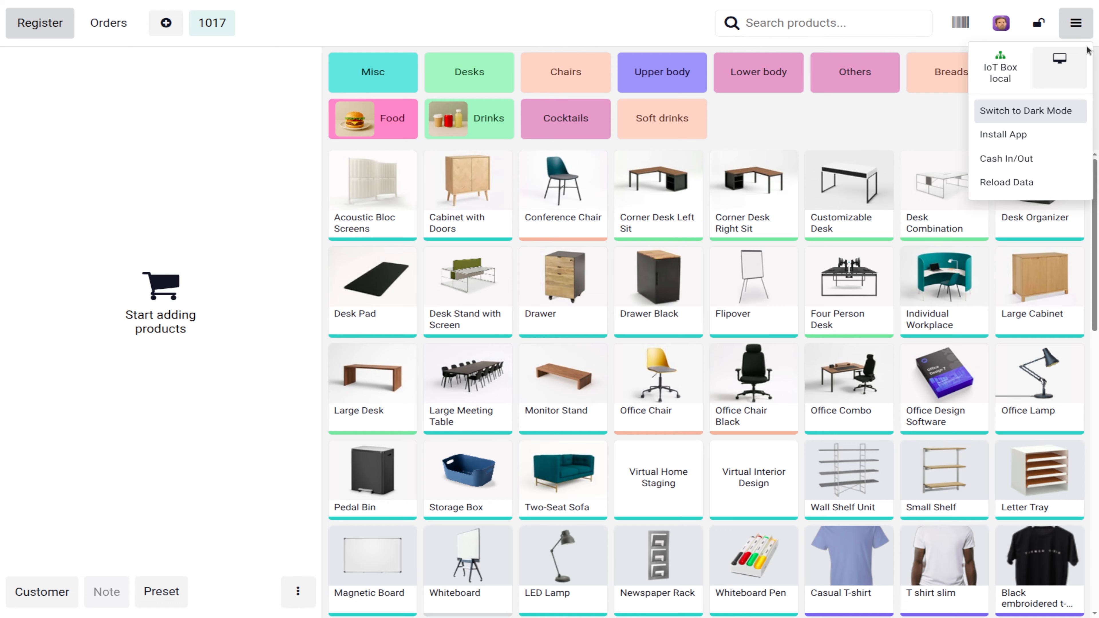
Step: Lock the register and log in as the admin cashier, retrying after a rejected PIN
{"action": "left_click", "coordinate": [1085, 29]}
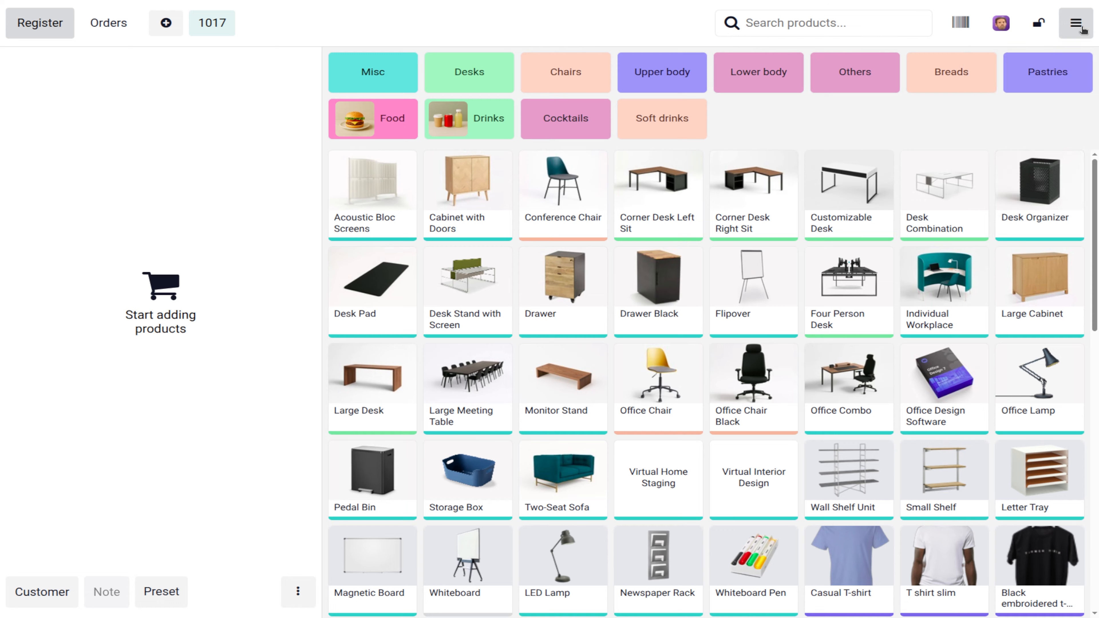
{"action": "left_click", "coordinate": [1081, 28]}
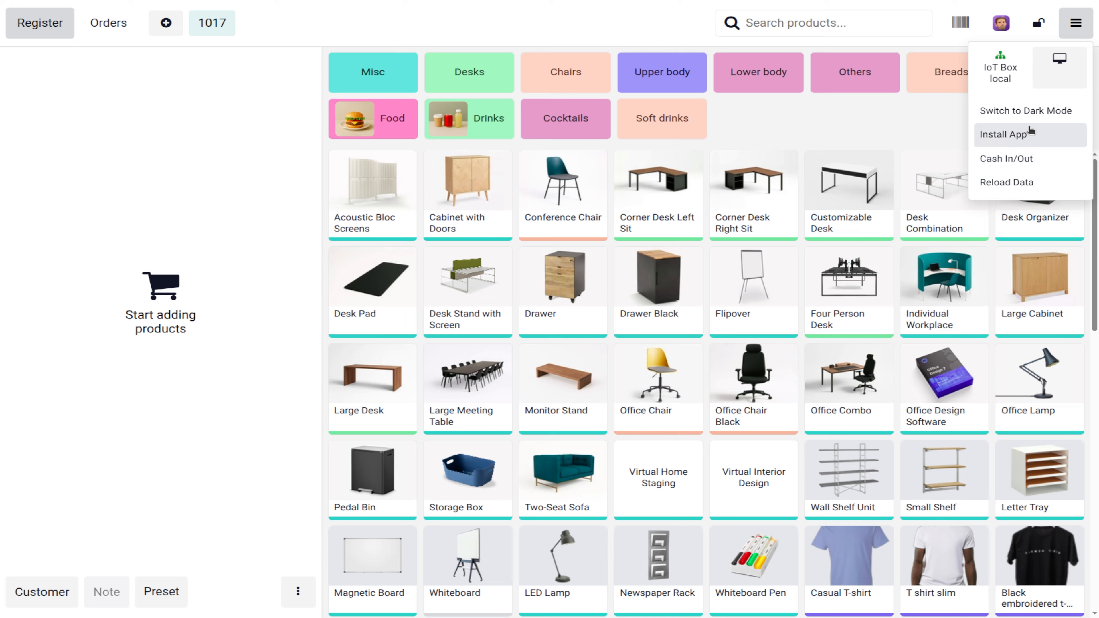
{"action": "left_click", "coordinate": [1037, 25]}
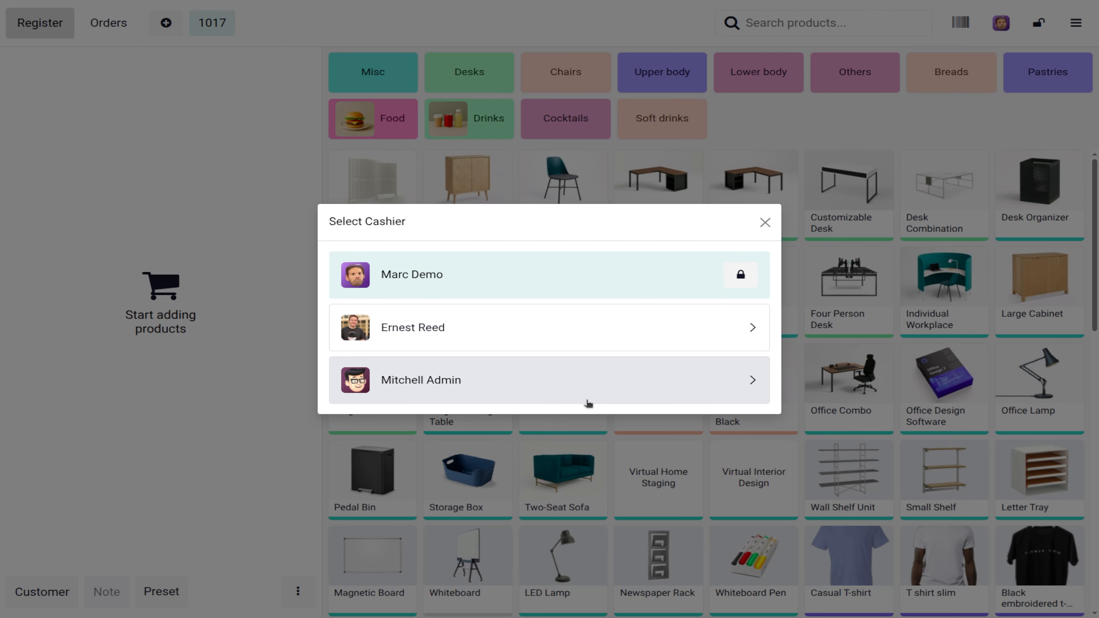
{"action": "left_click", "coordinate": [502, 379]}
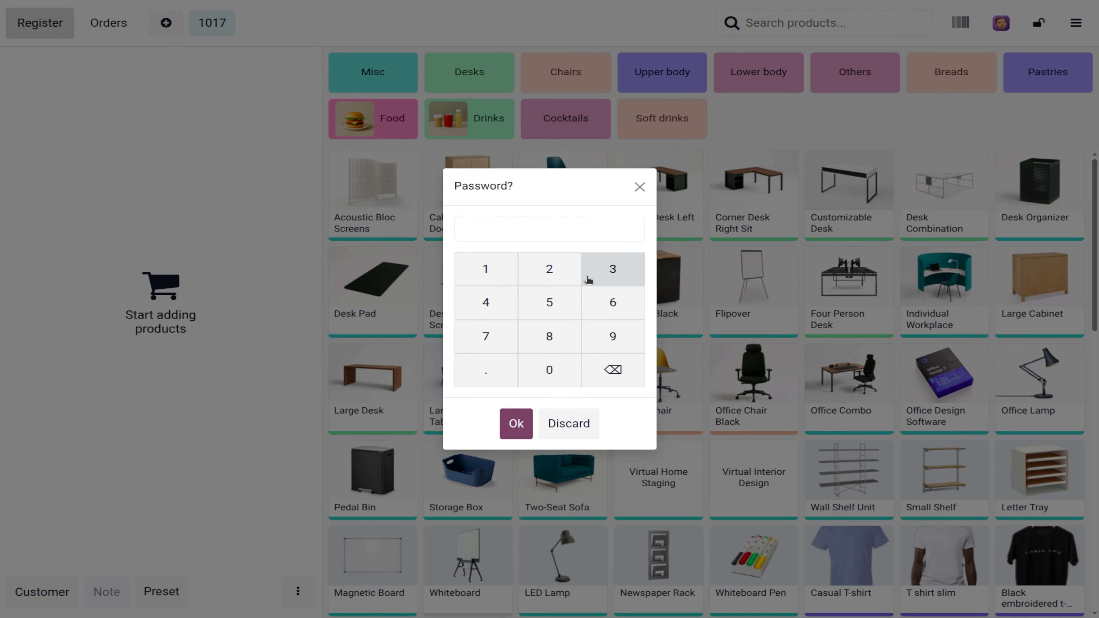
{"action": "key", "text": "Return"}
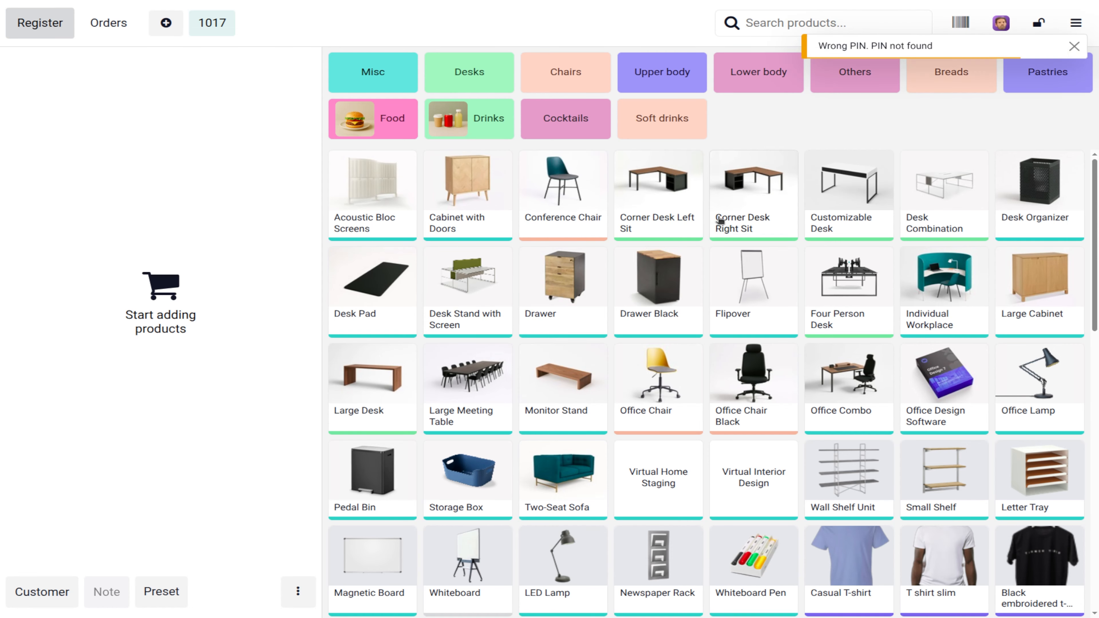
{"action": "left_click", "coordinate": [999, 29]}
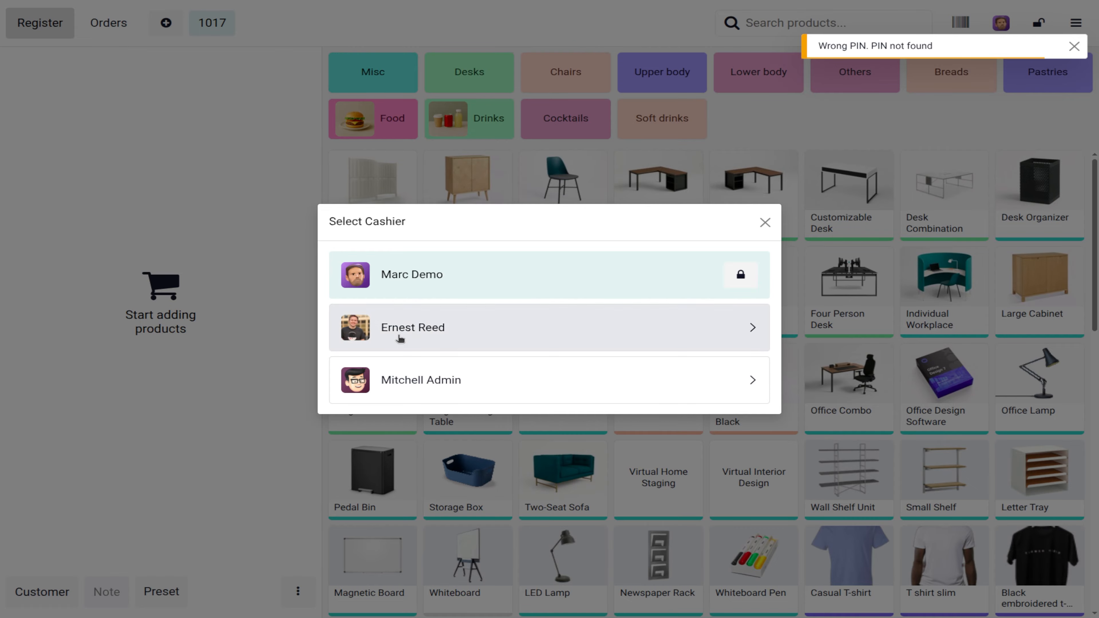
{"action": "left_click", "coordinate": [392, 375]}
{"action": "type", "text": "1"}
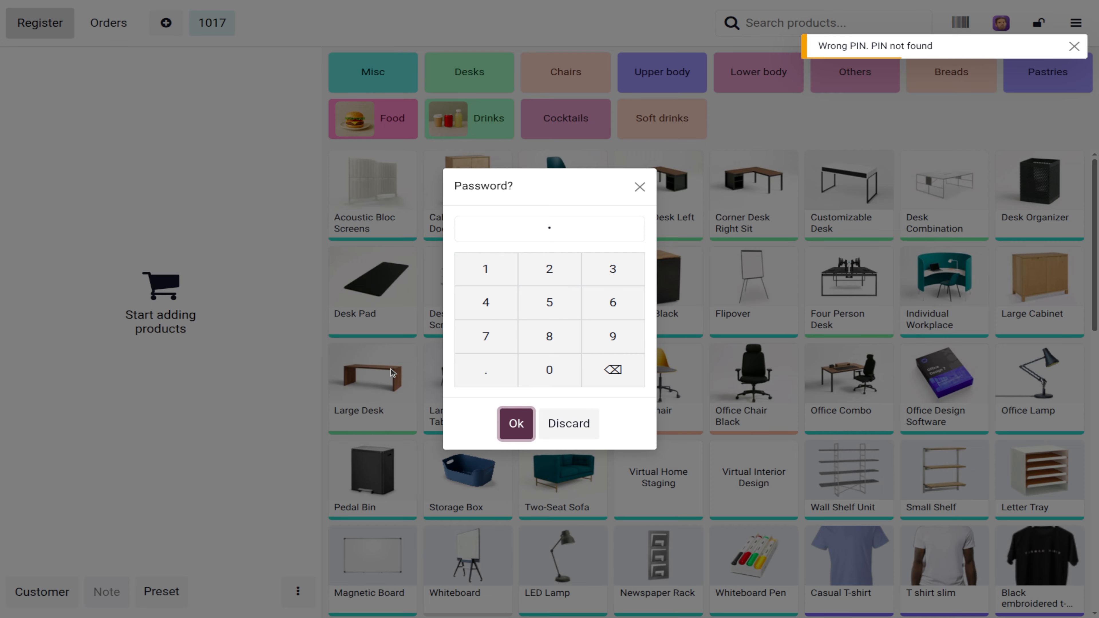
{"action": "key", "text": "Return"}
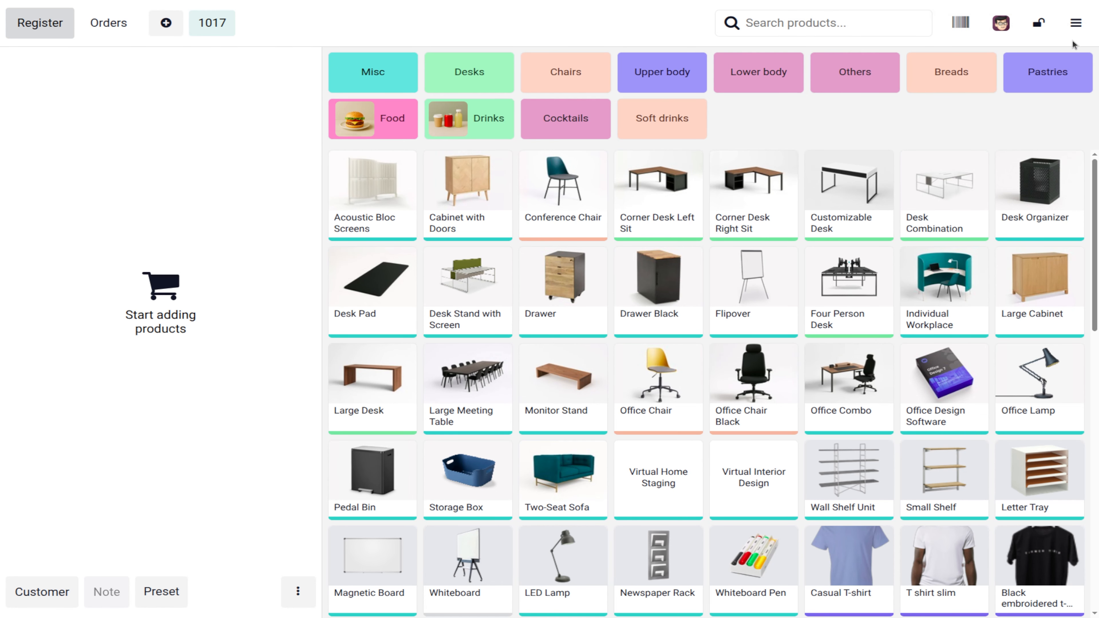
{"action": "left_click", "coordinate": [1075, 23]}
Step: Close the register session with 5689 counted in cash
{"action": "left_click", "coordinate": [1042, 253]}
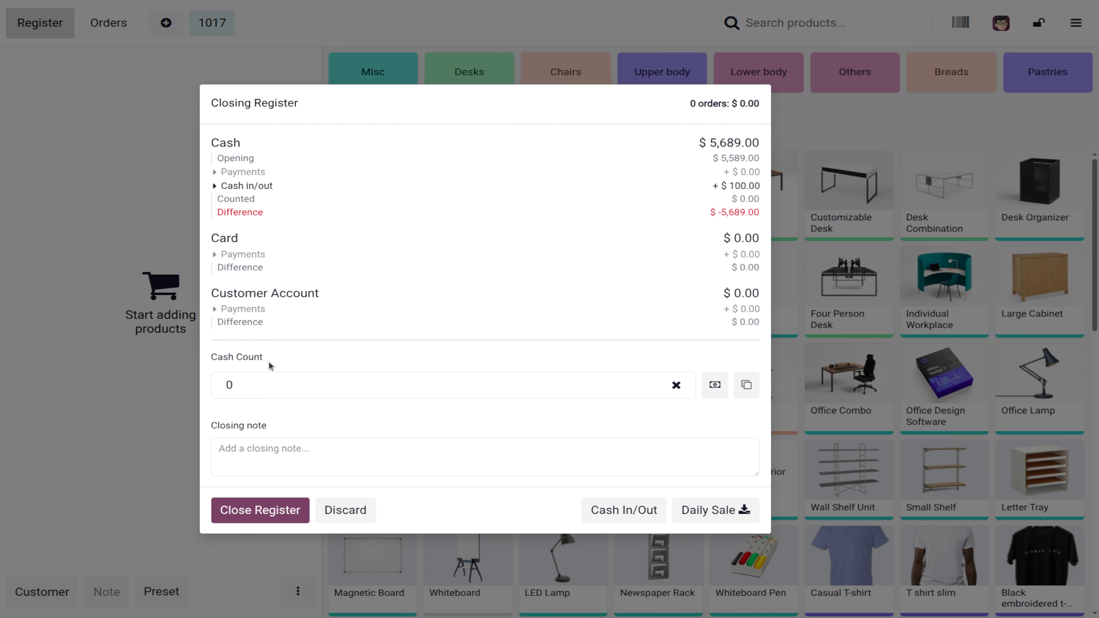
{"action": "left_click", "coordinate": [269, 381]}
{"action": "type", "text": "5"}
{"action": "key", "text": "BackSpace"}
{"action": "type", "text": "5689"}
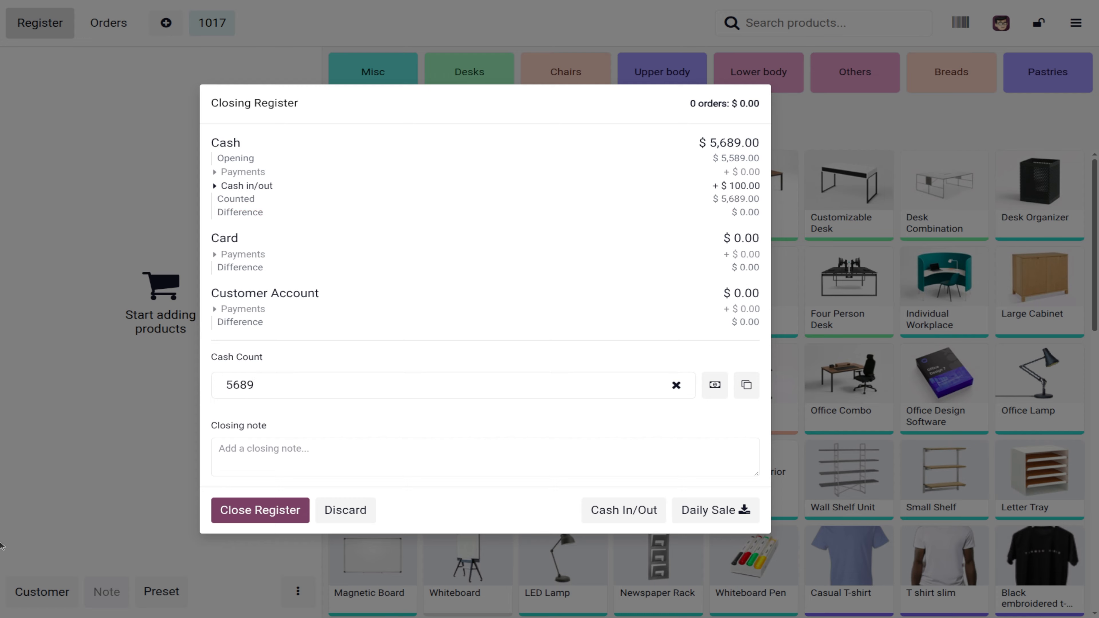
{"action": "left_click", "coordinate": [258, 513]}
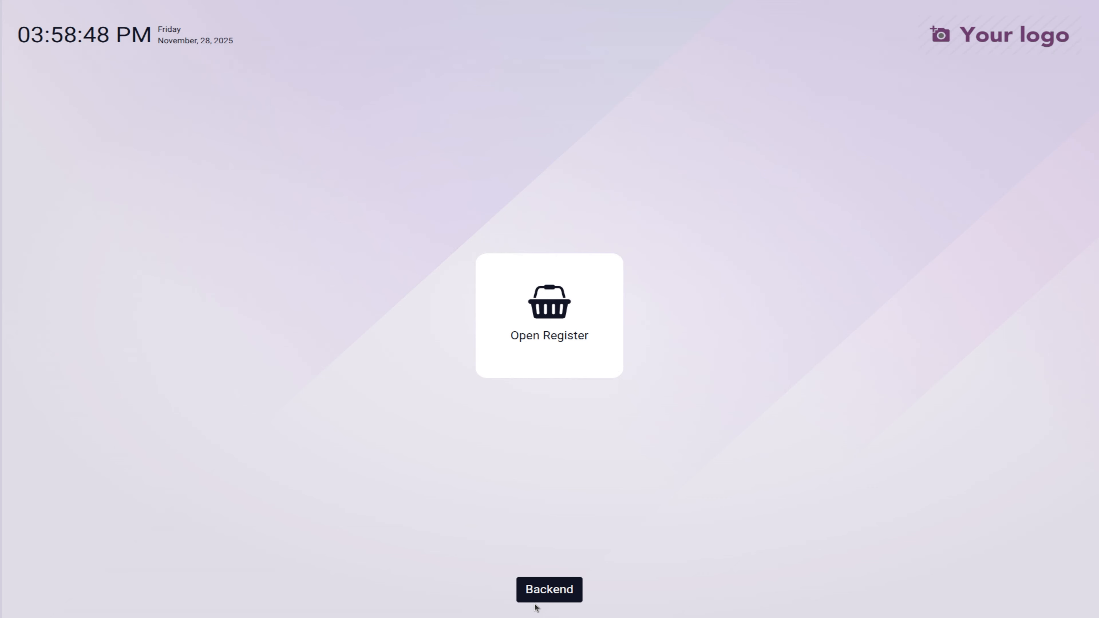
Step: Return to the backend, logging in as the admin with their PIN
{"action": "left_click", "coordinate": [529, 591]}
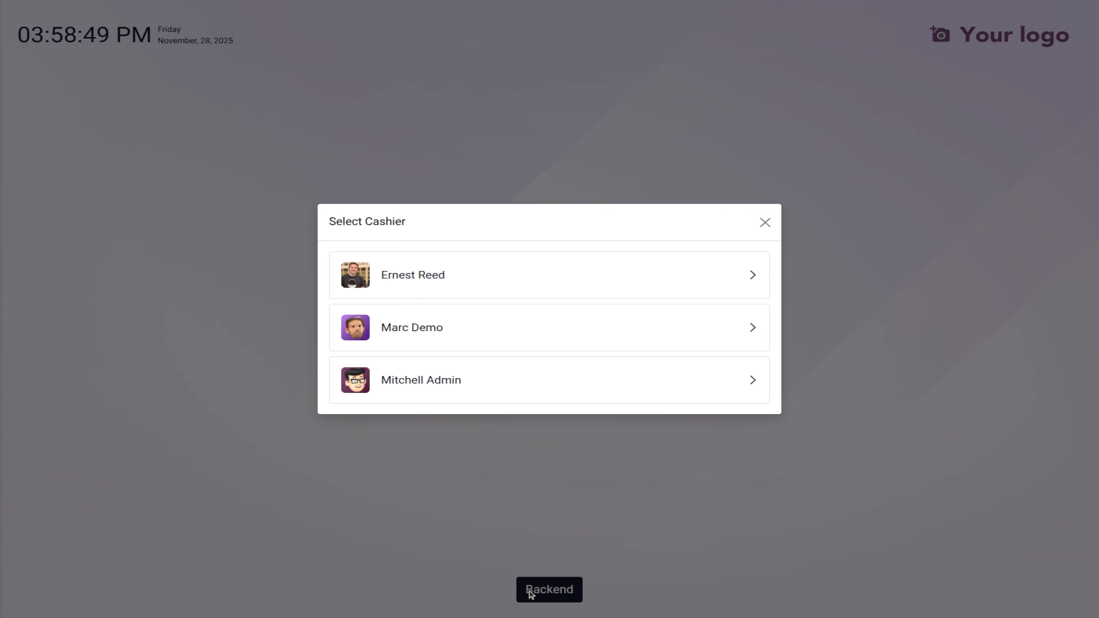
{"action": "left_click", "coordinate": [422, 377]}
{"action": "key", "text": "Return"}
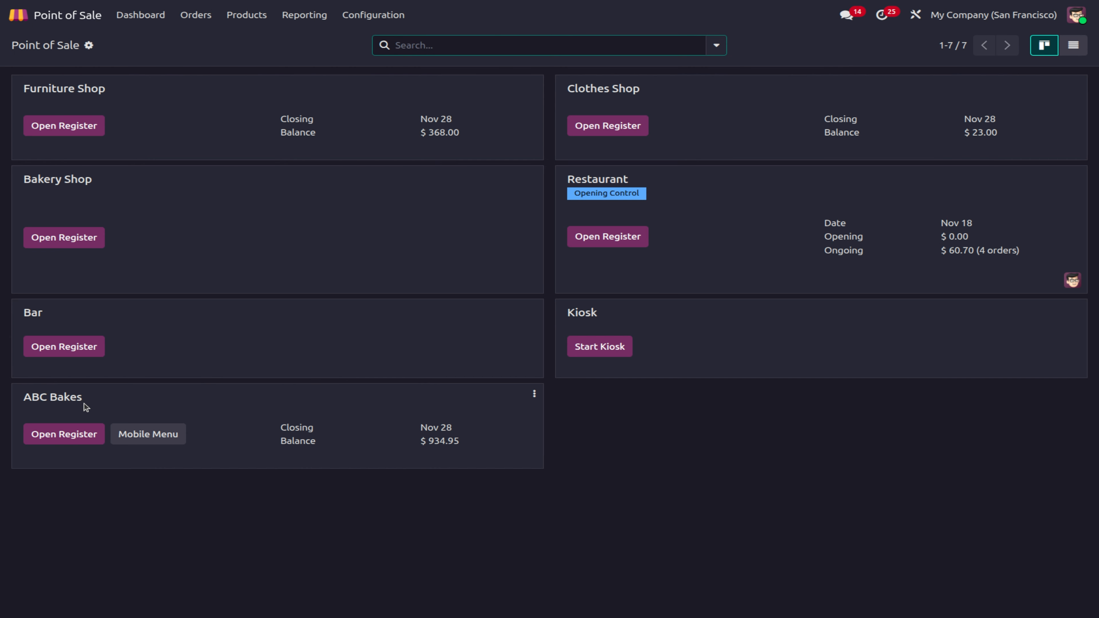
Step: Open the Point of Sale settings and enable Large Scrollbars
{"action": "left_click", "coordinate": [362, 15]}
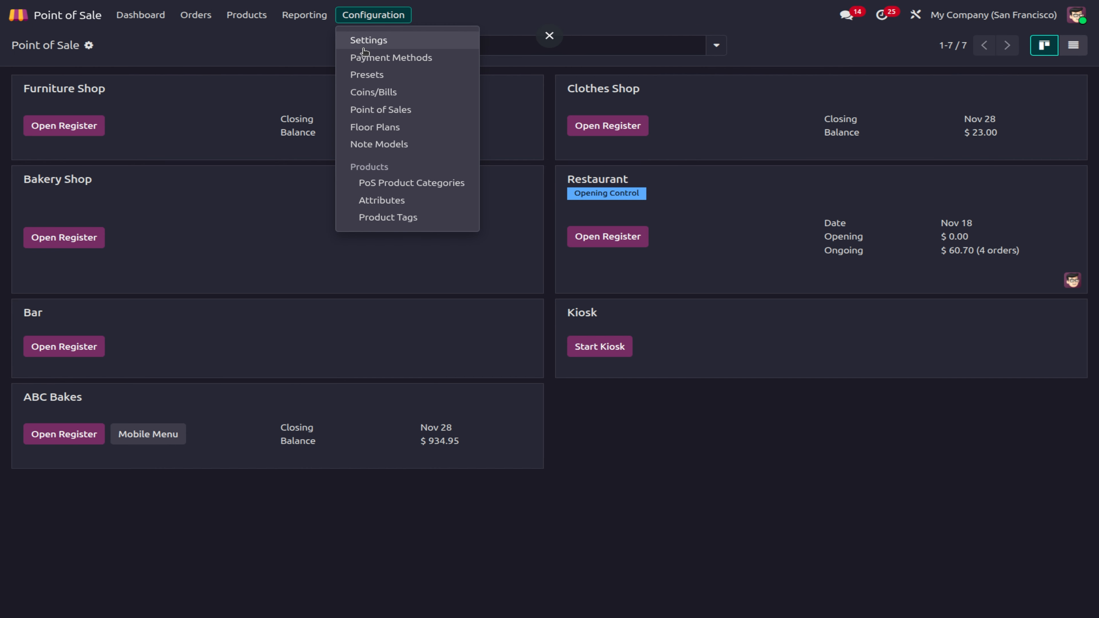
{"action": "left_click", "coordinate": [362, 43]}
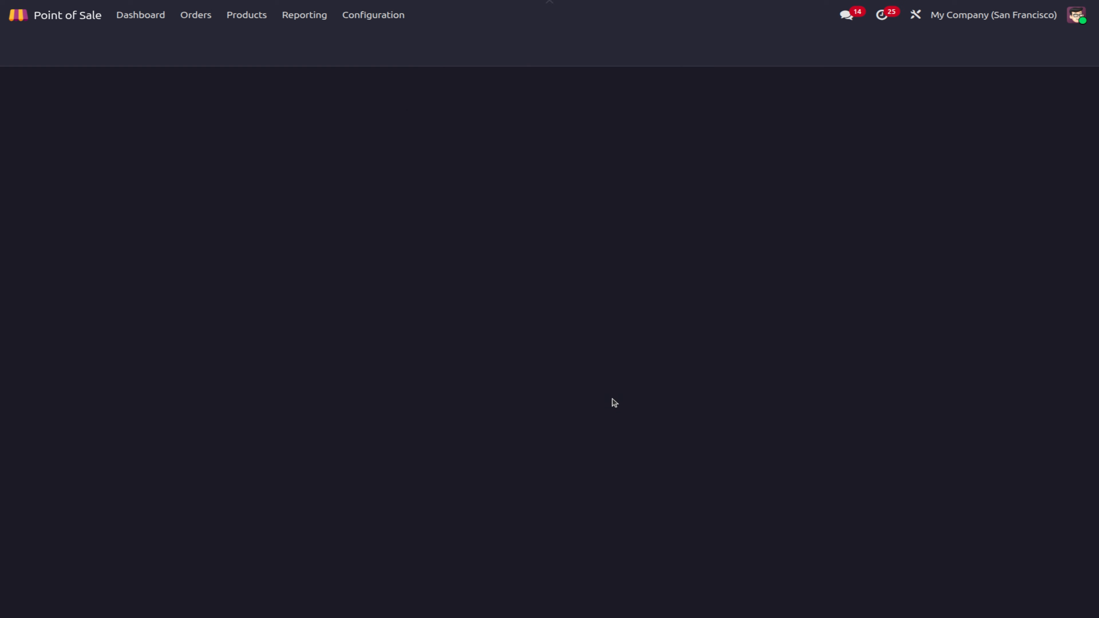
{"action": "scroll", "coordinate": [619, 418], "scroll_direction": "down", "scroll_amount": 10}
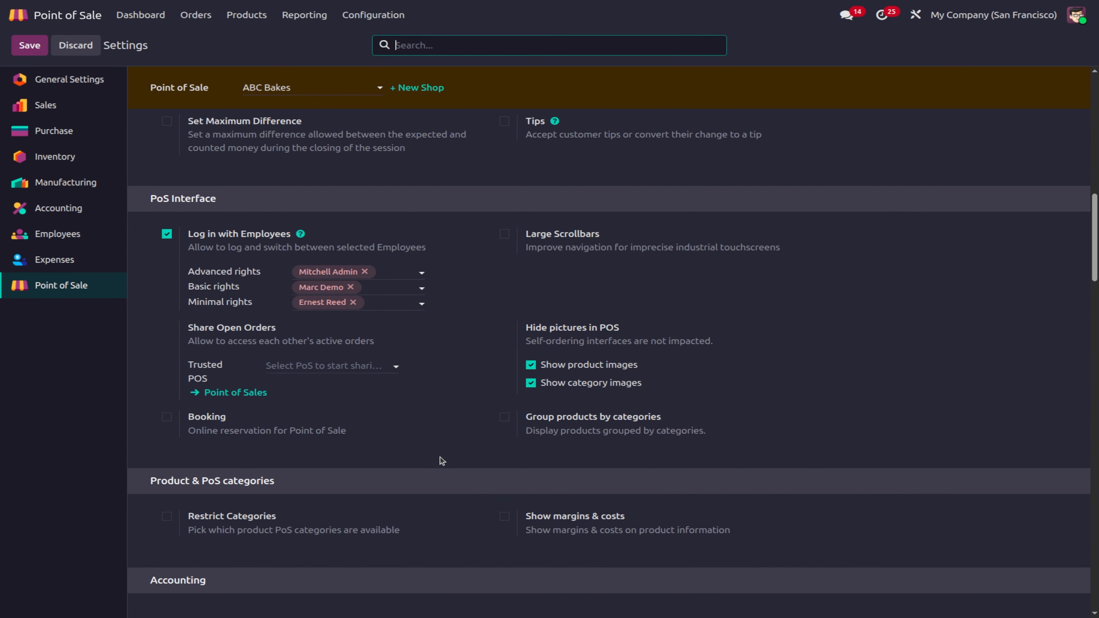
{"action": "left_click", "coordinate": [504, 235]}
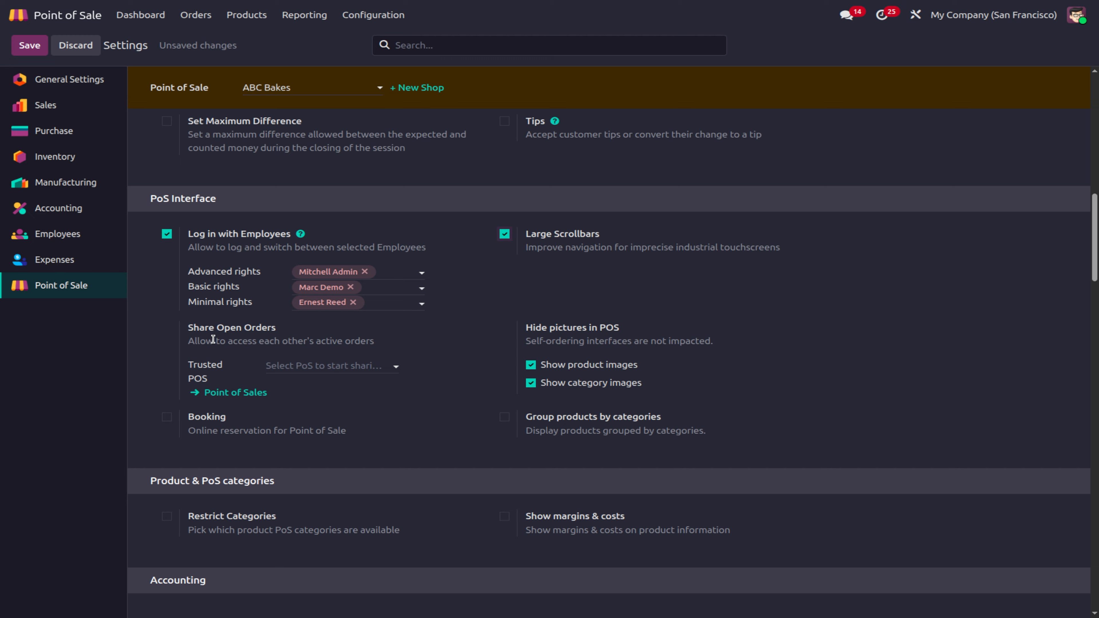
Step: Trust Furniture Shop and Clothes Shop for shared open orders and save the settings
{"action": "left_click", "coordinate": [305, 366]}
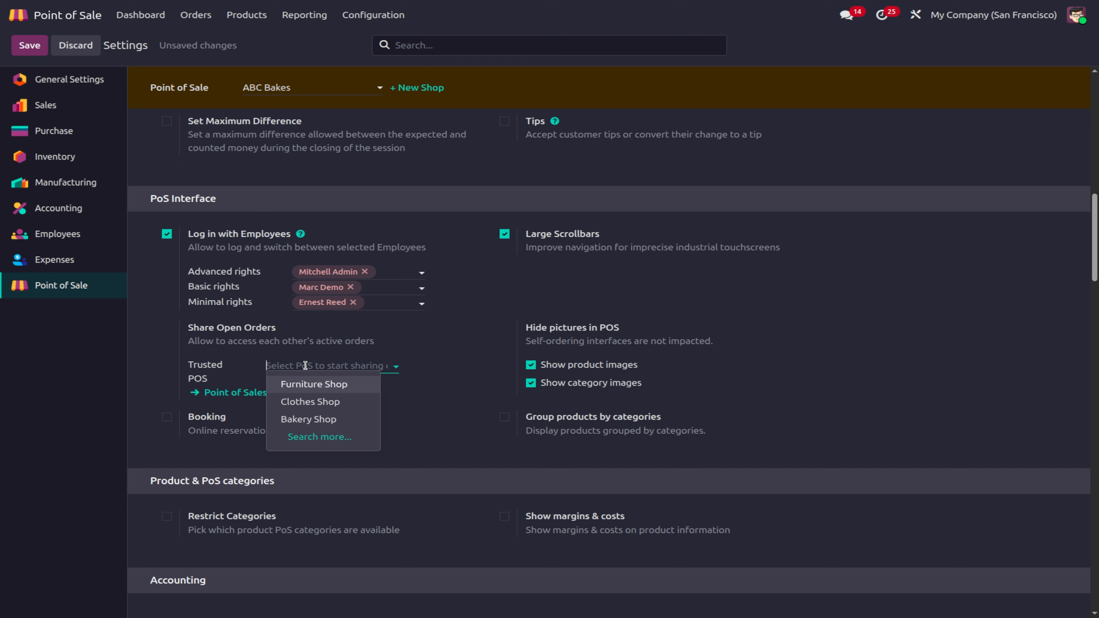
{"action": "left_click", "coordinate": [326, 383]}
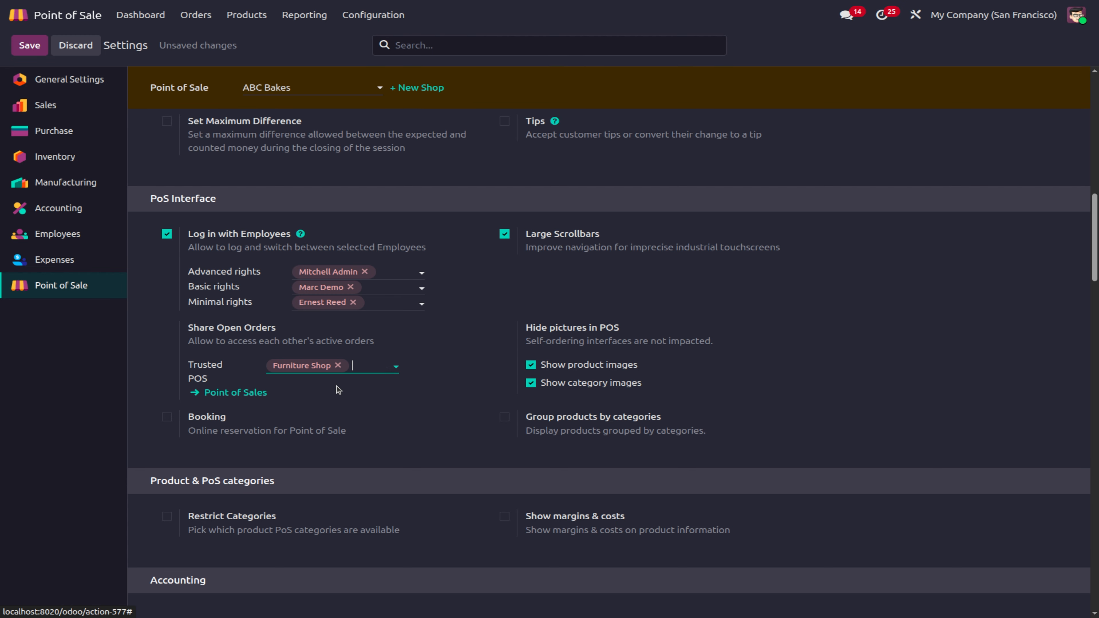
{"action": "left_click", "coordinate": [357, 365]}
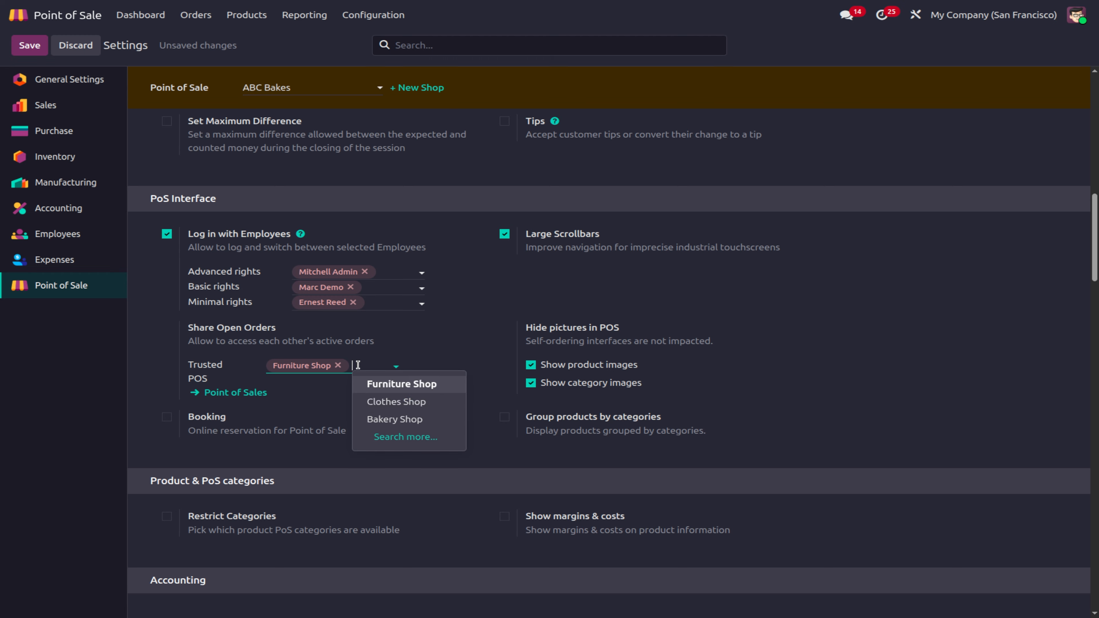
{"action": "left_click", "coordinate": [367, 401]}
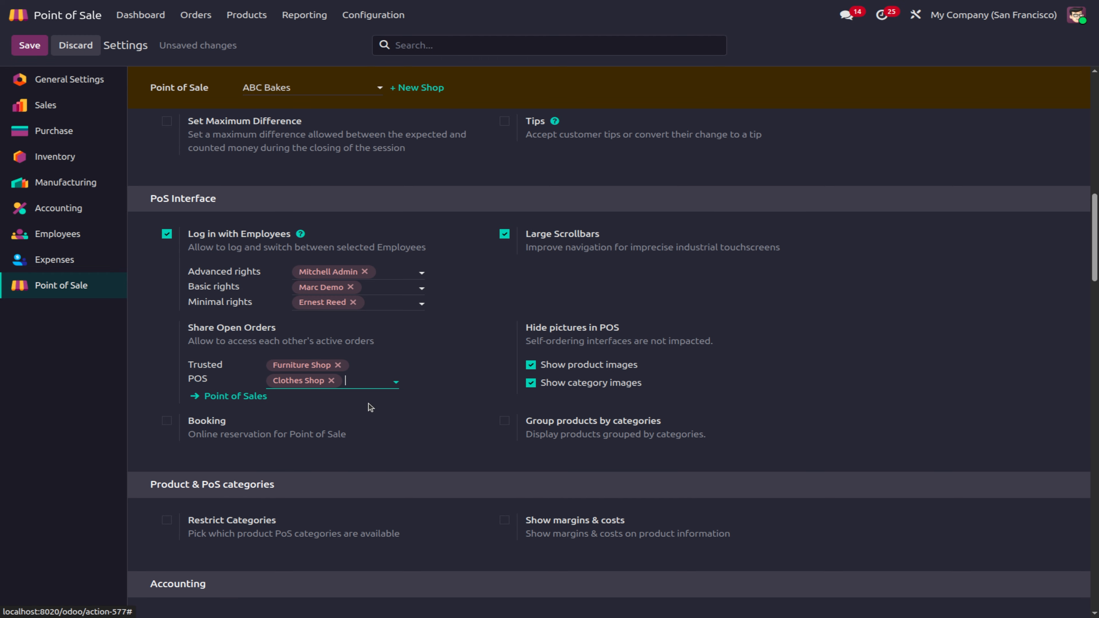
{"action": "left_click", "coordinate": [209, 394]}
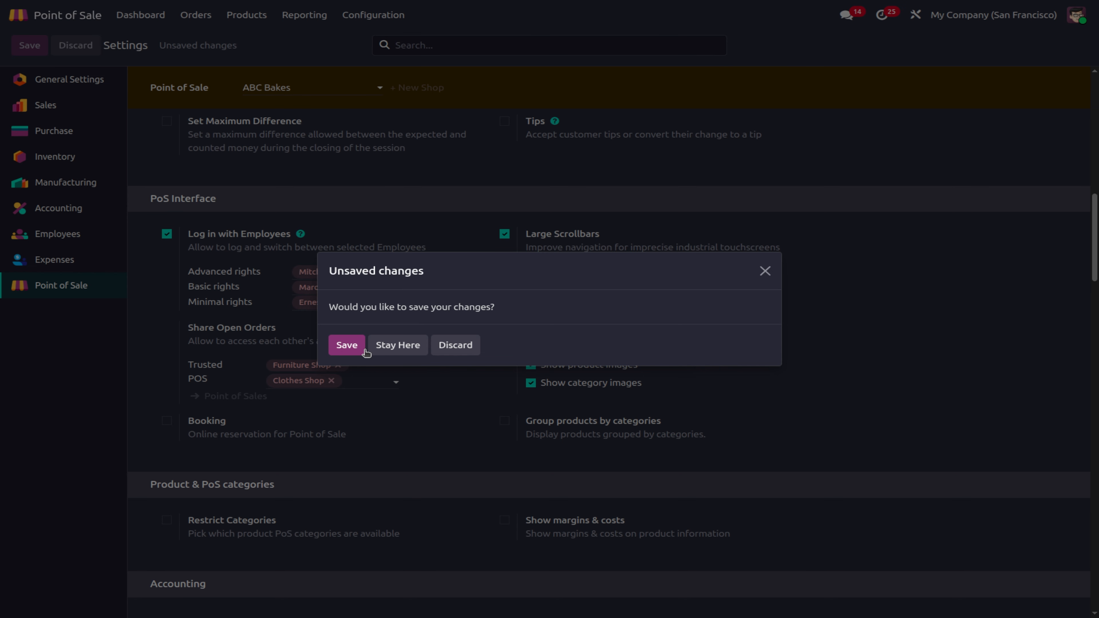
{"action": "left_click", "coordinate": [356, 348]}
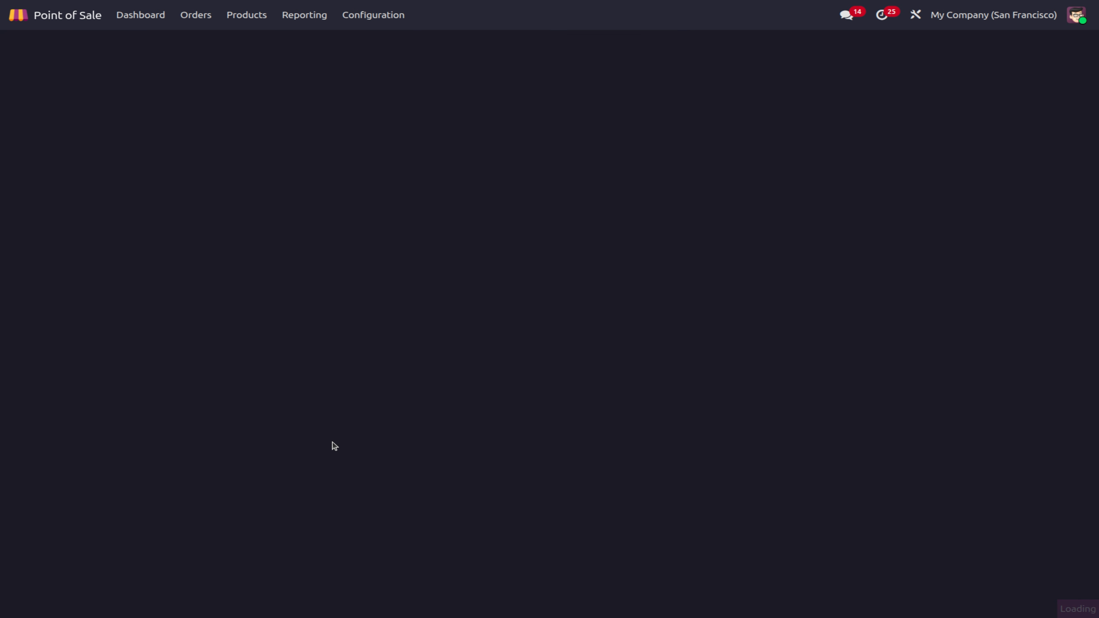
{"action": "scroll", "coordinate": [489, 521], "scroll_direction": "down", "scroll_amount": 15}
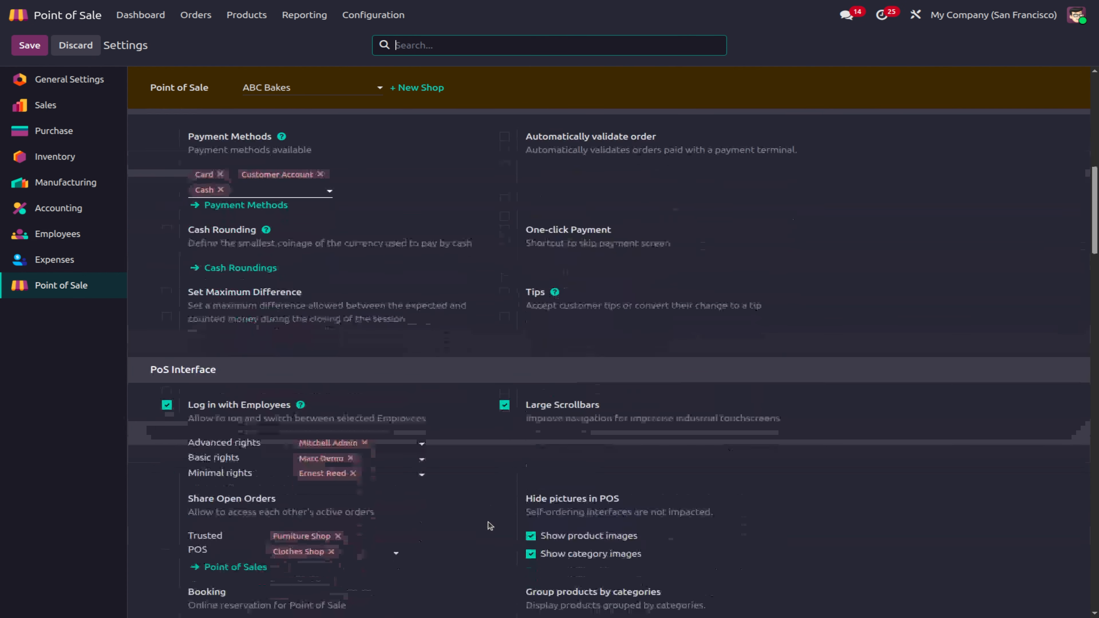
Step: Enable 'Group products by categories' and Booking, then save, which triggers a Missing Record error
{"action": "scroll", "coordinate": [488, 522], "scroll_direction": "down", "scroll_amount": 4}
{"action": "scroll", "coordinate": [489, 521], "scroll_direction": "up", "scroll_amount": 6}
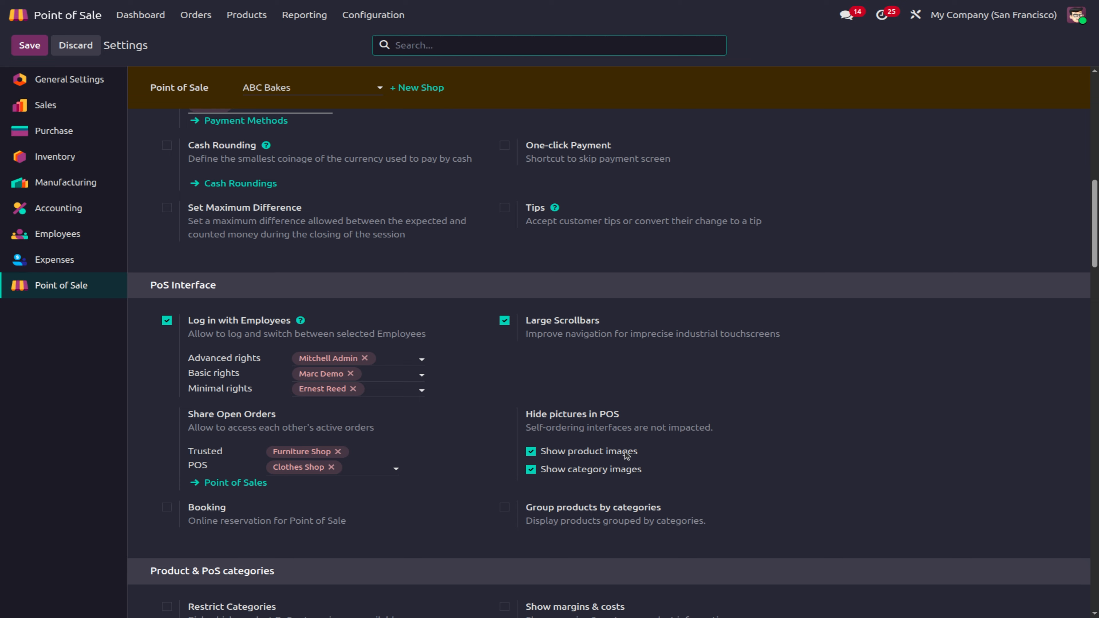
{"action": "left_click", "coordinate": [505, 509]}
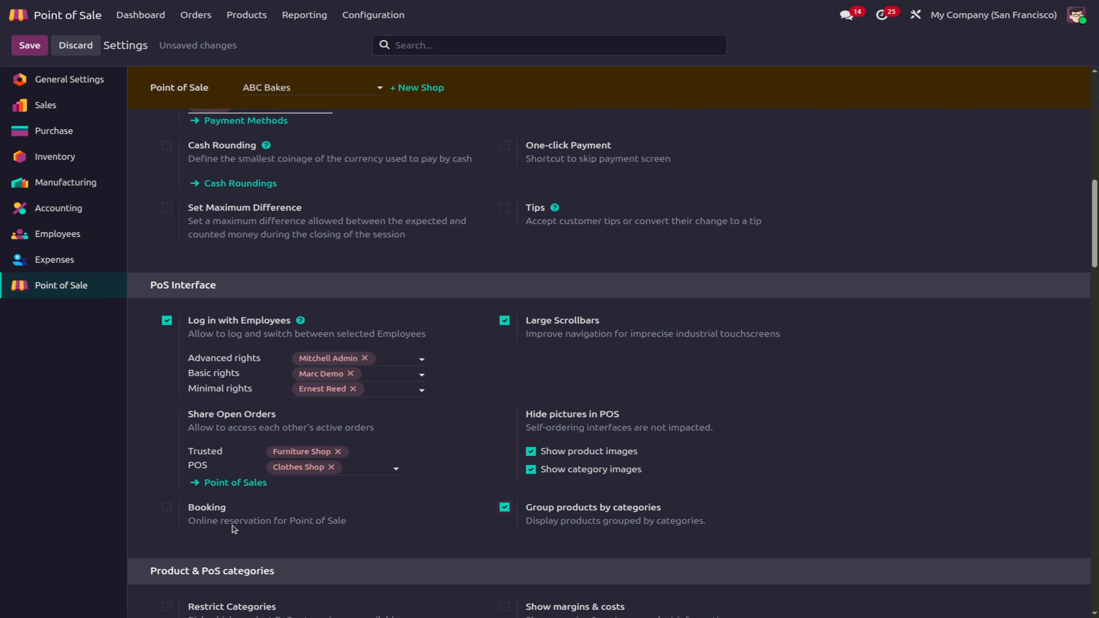
{"action": "left_click", "coordinate": [165, 507]}
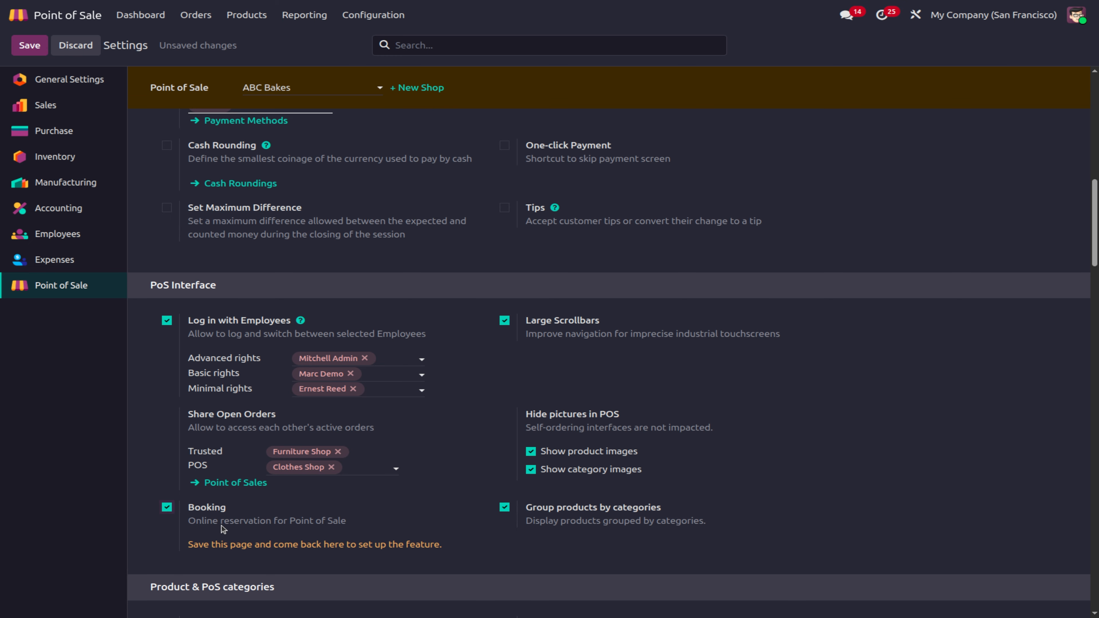
{"action": "left_click", "coordinate": [39, 52]}
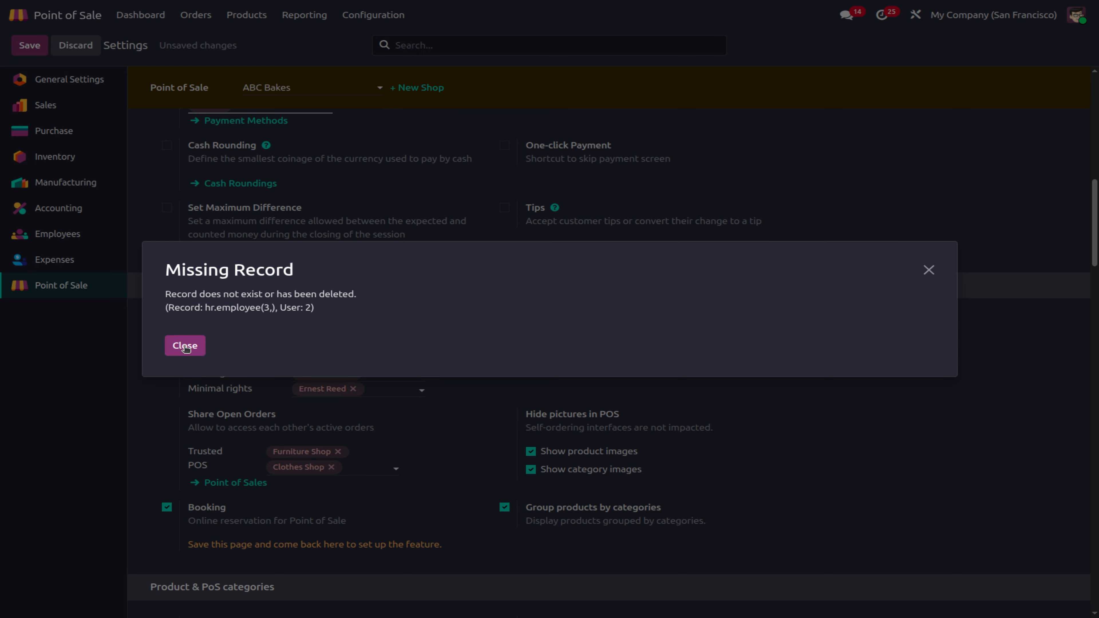
Step: Dismiss the error, remove the deleted employee from all rights levels, and disable Log in with Employees, saving each change
{"action": "left_click", "coordinate": [185, 346]}
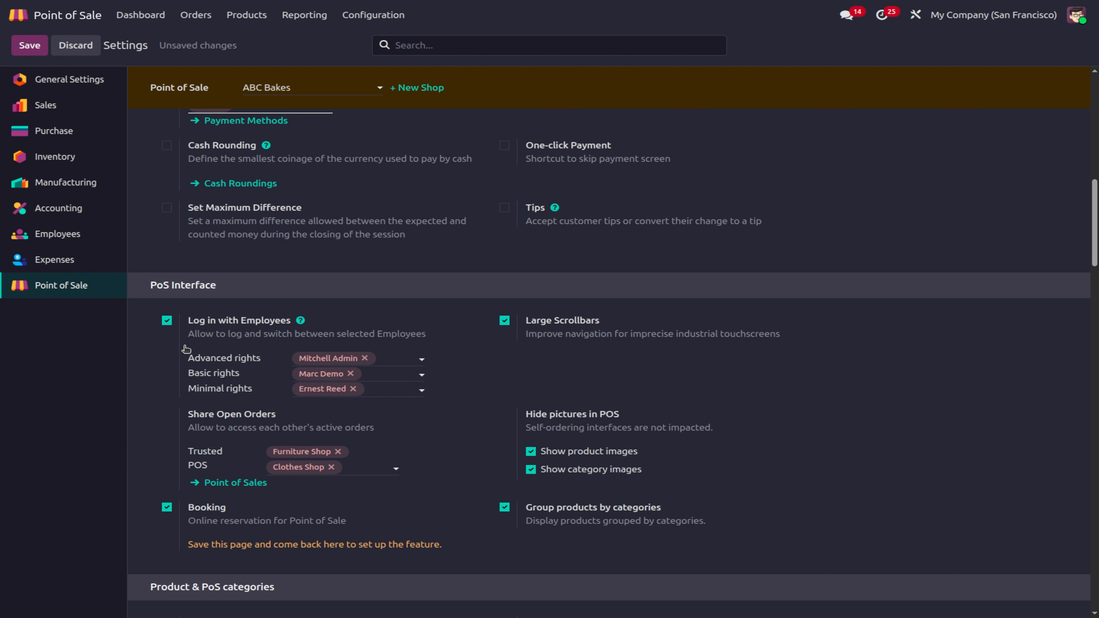
{"action": "left_click", "coordinate": [365, 358]}
{"action": "left_click", "coordinate": [350, 374]}
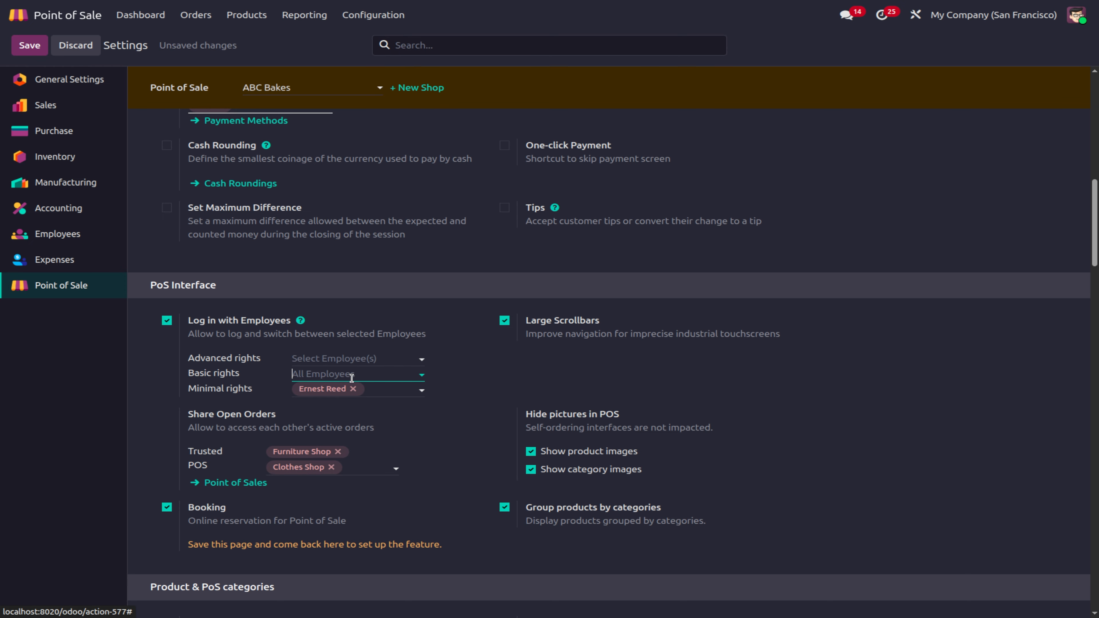
{"action": "left_click", "coordinate": [353, 389]}
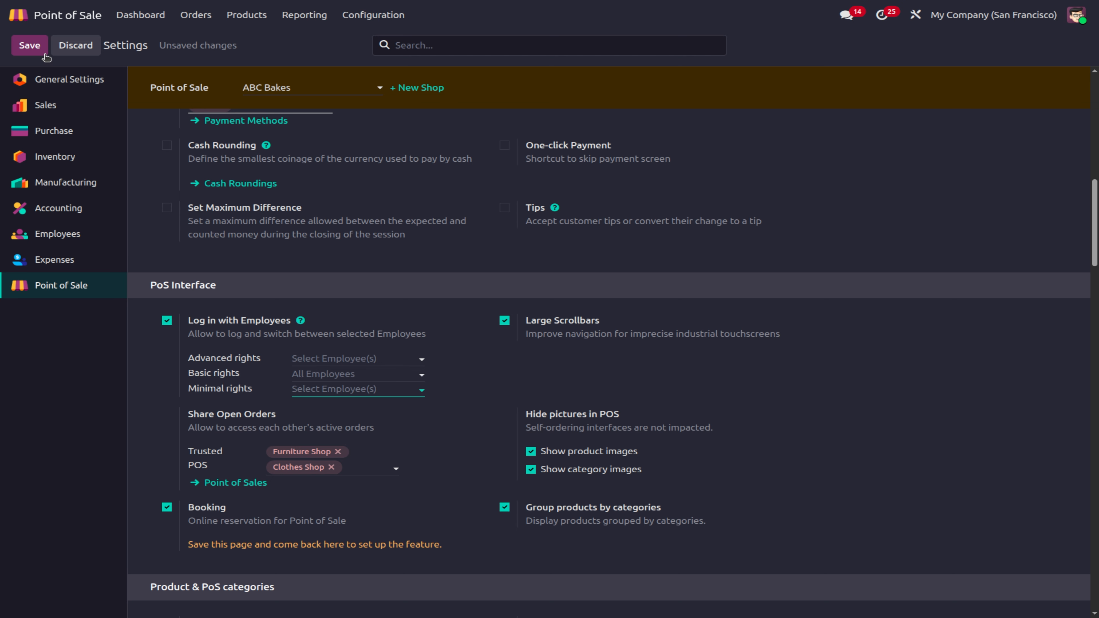
{"action": "left_click", "coordinate": [30, 49]}
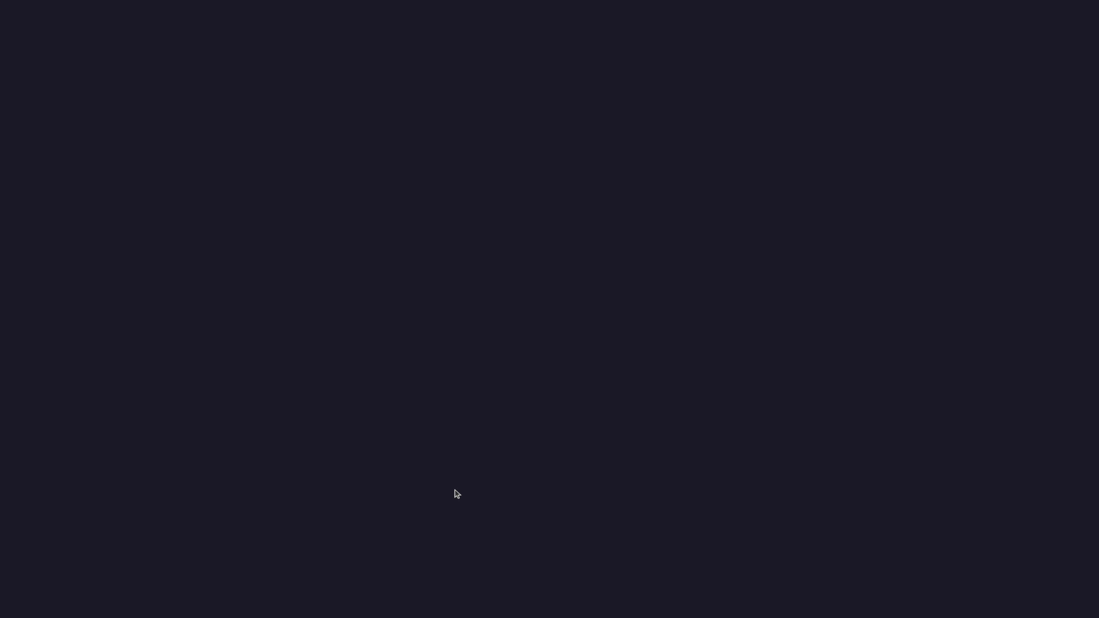
{"action": "scroll", "coordinate": [455, 491], "scroll_direction": "down", "scroll_amount": 8}
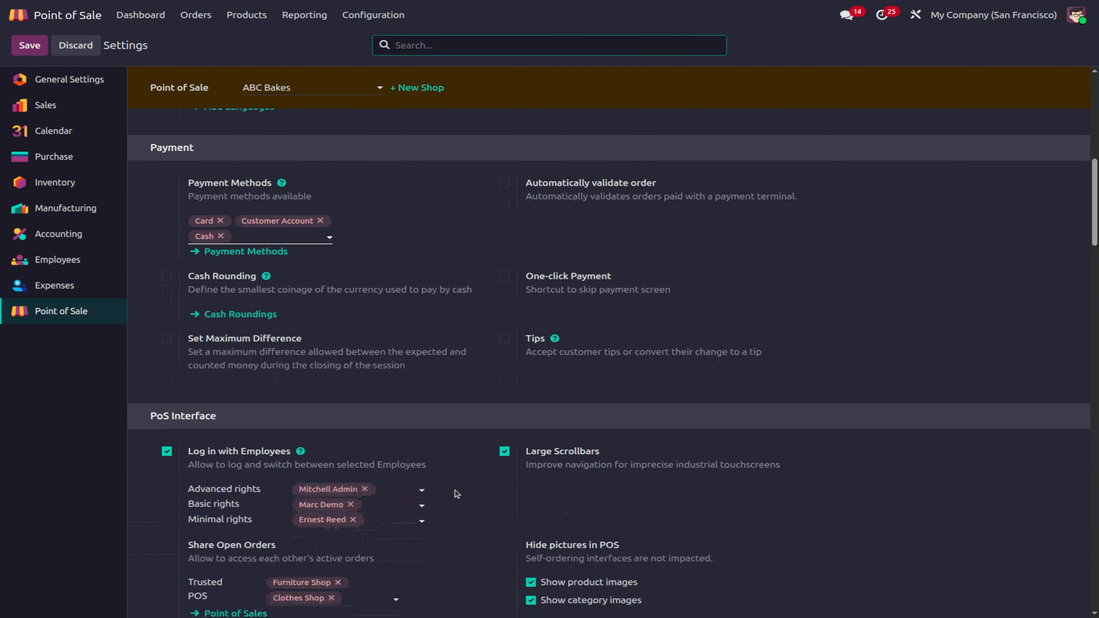
{"action": "left_click", "coordinate": [166, 441]}
{"action": "left_click", "coordinate": [29, 45]}
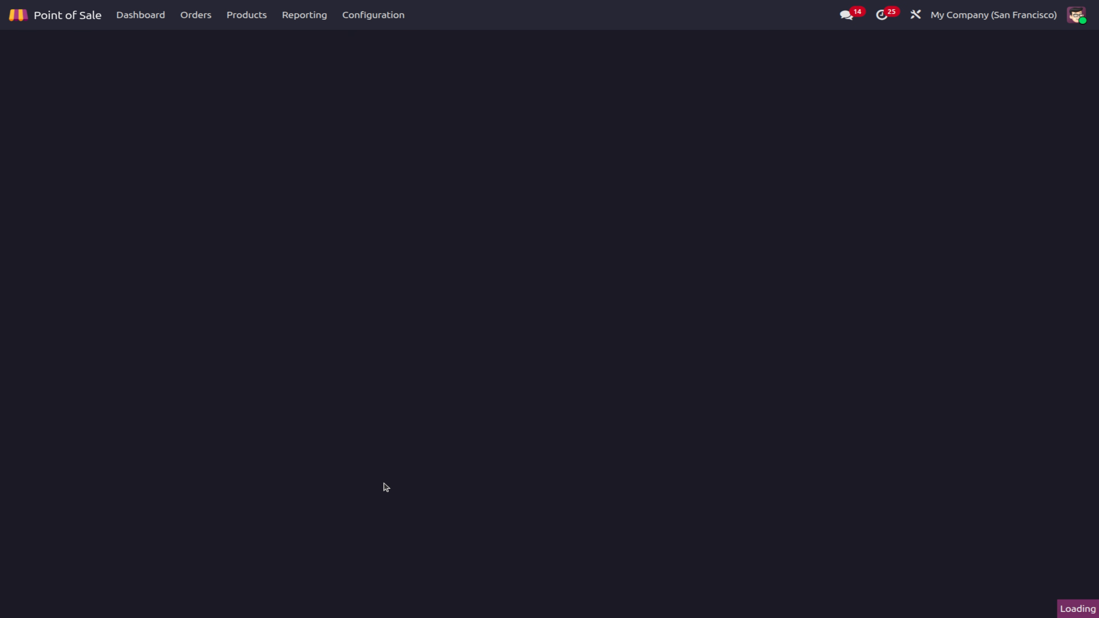
Step: Set the Booking appointment type to Table, save, and open the Table appointment type form
{"action": "scroll", "coordinate": [383, 484], "scroll_direction": "down", "scroll_amount": 6}
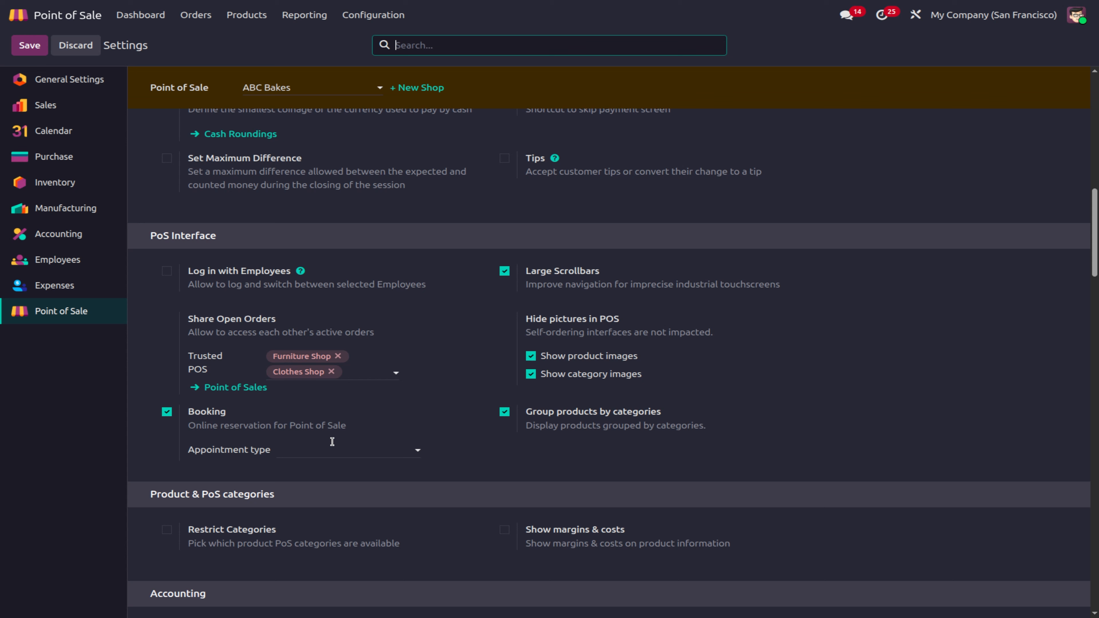
{"action": "left_click", "coordinate": [324, 454]}
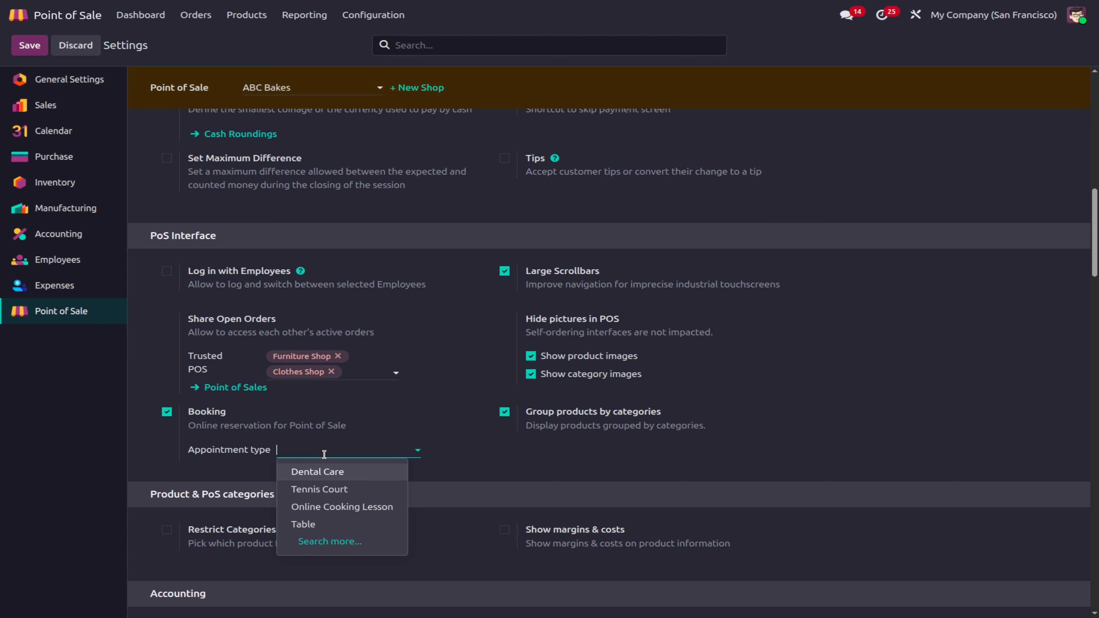
{"action": "left_click", "coordinate": [332, 528]}
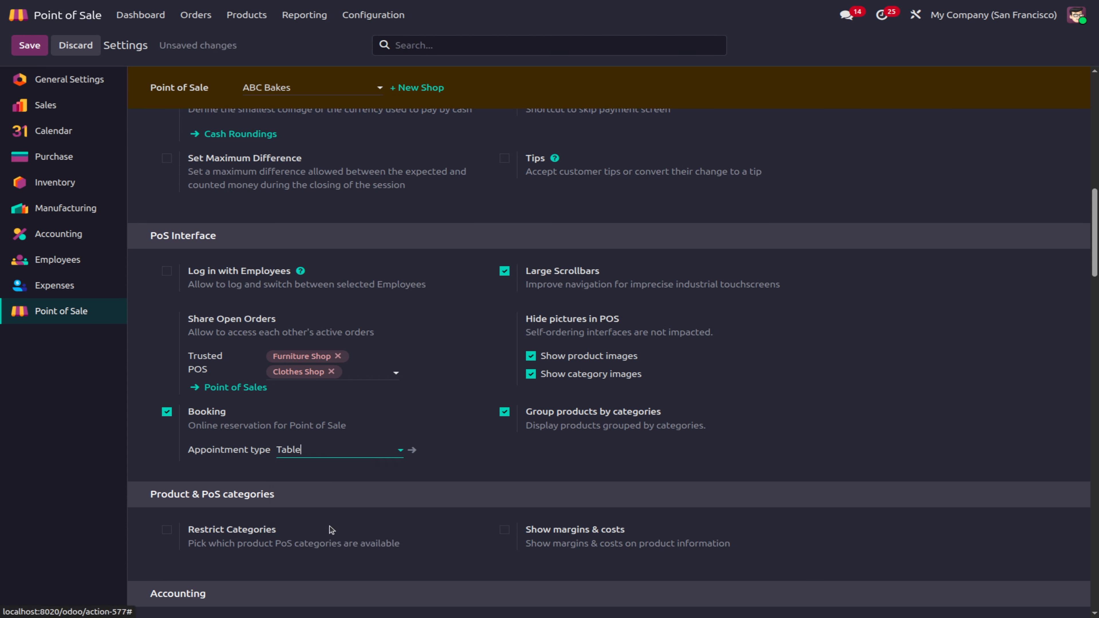
{"action": "left_click", "coordinate": [415, 450]}
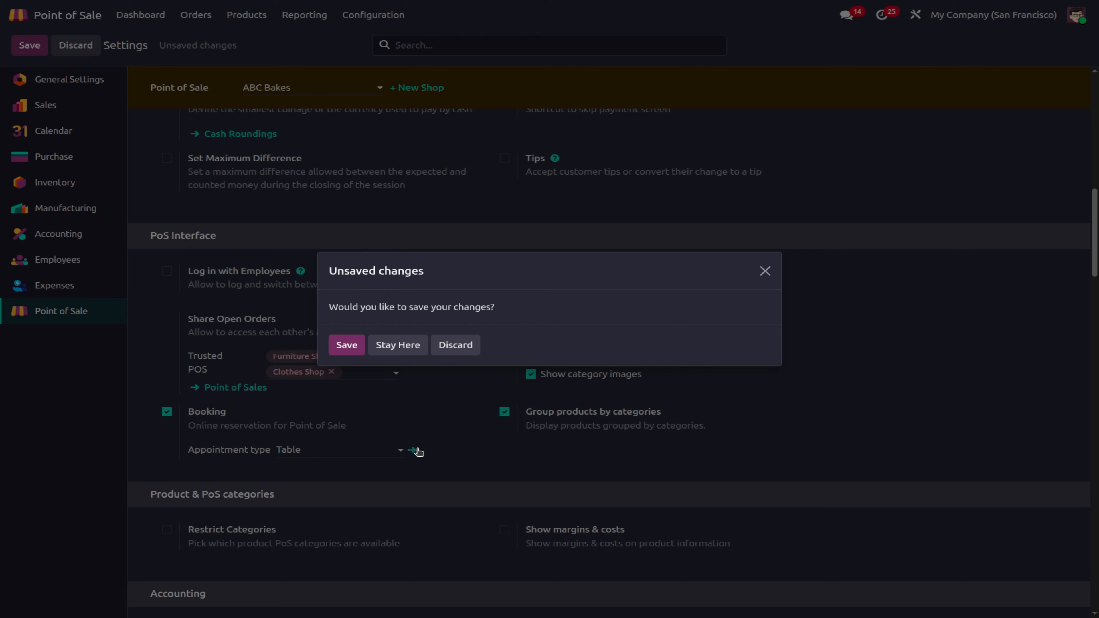
{"action": "left_click", "coordinate": [349, 345]}
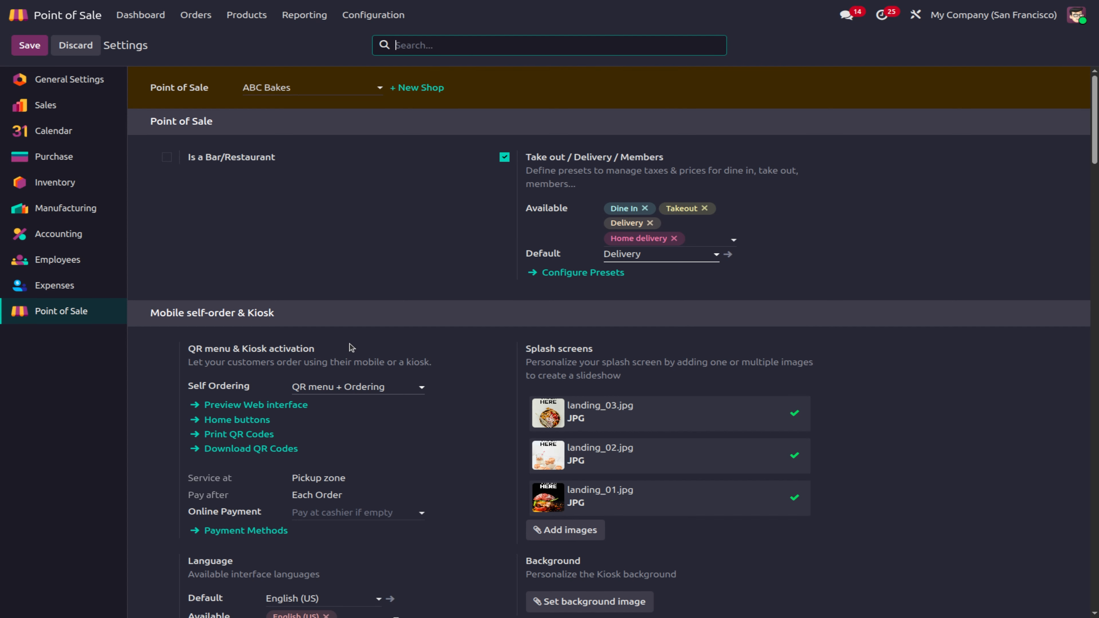
{"action": "scroll", "coordinate": [512, 495], "scroll_direction": "down", "scroll_amount": 10}
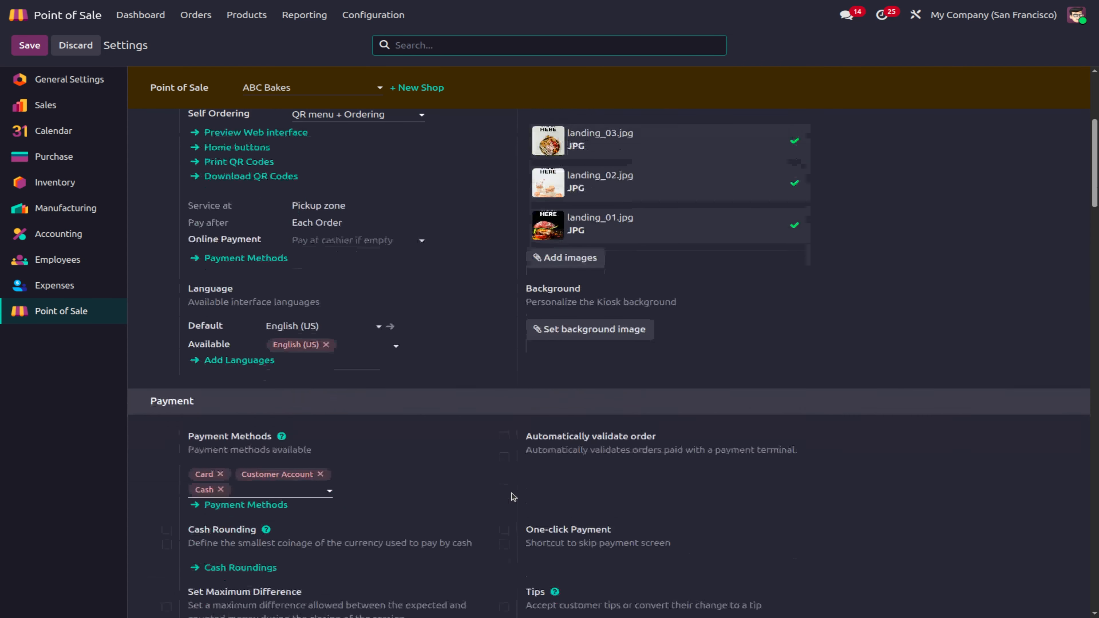
{"action": "scroll", "coordinate": [511, 496], "scroll_direction": "down", "scroll_amount": 1}
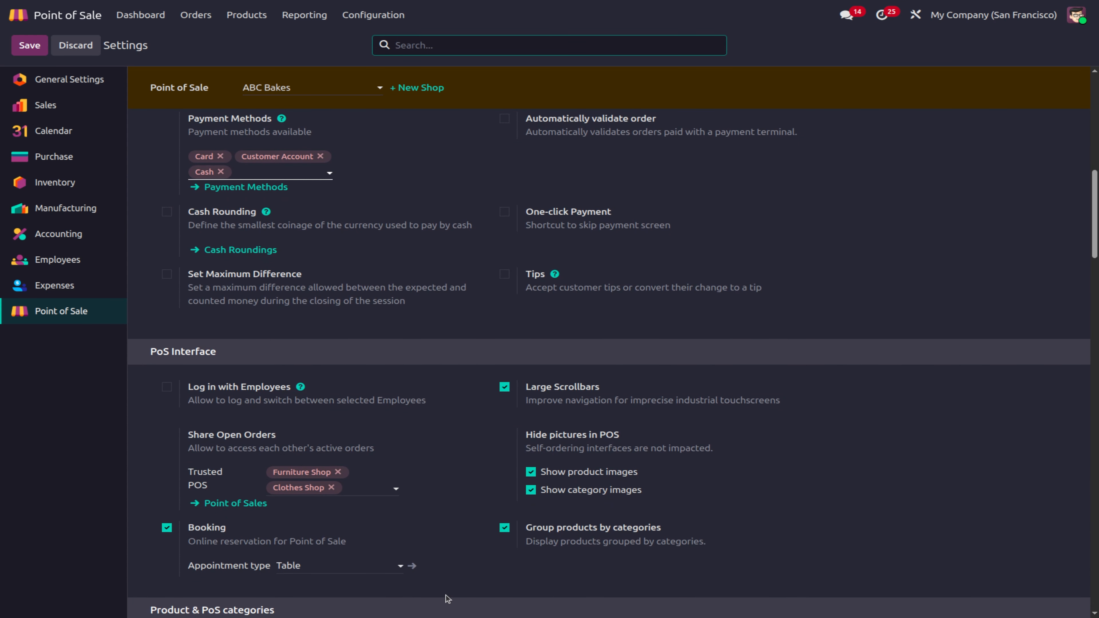
{"action": "left_click", "coordinate": [412, 565]}
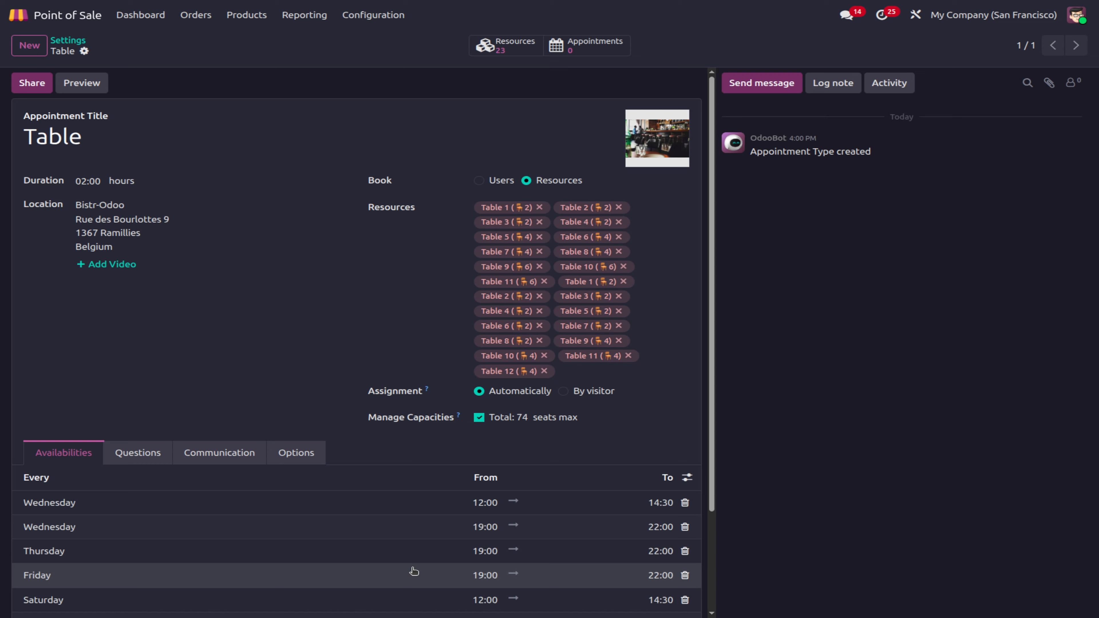
Step: Require a $50.00-per-seat up-front Booking Fees payment for Table bookings and go to payment providers
{"action": "scroll", "coordinate": [412, 569], "scroll_direction": "down", "scroll_amount": 4}
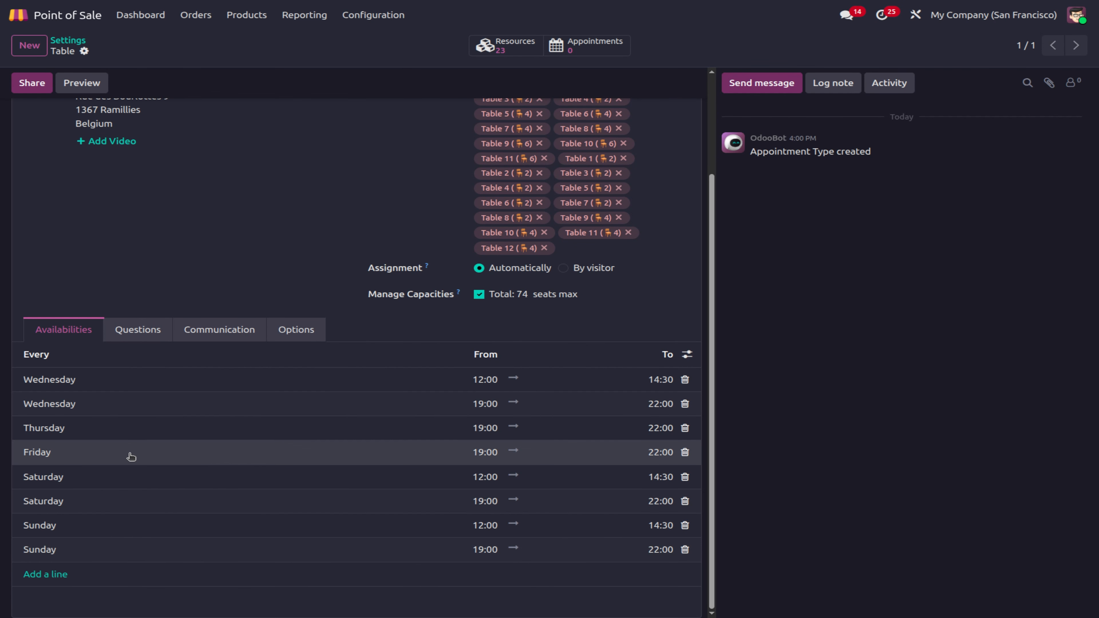
{"action": "scroll", "coordinate": [130, 454], "scroll_direction": "up", "scroll_amount": 4}
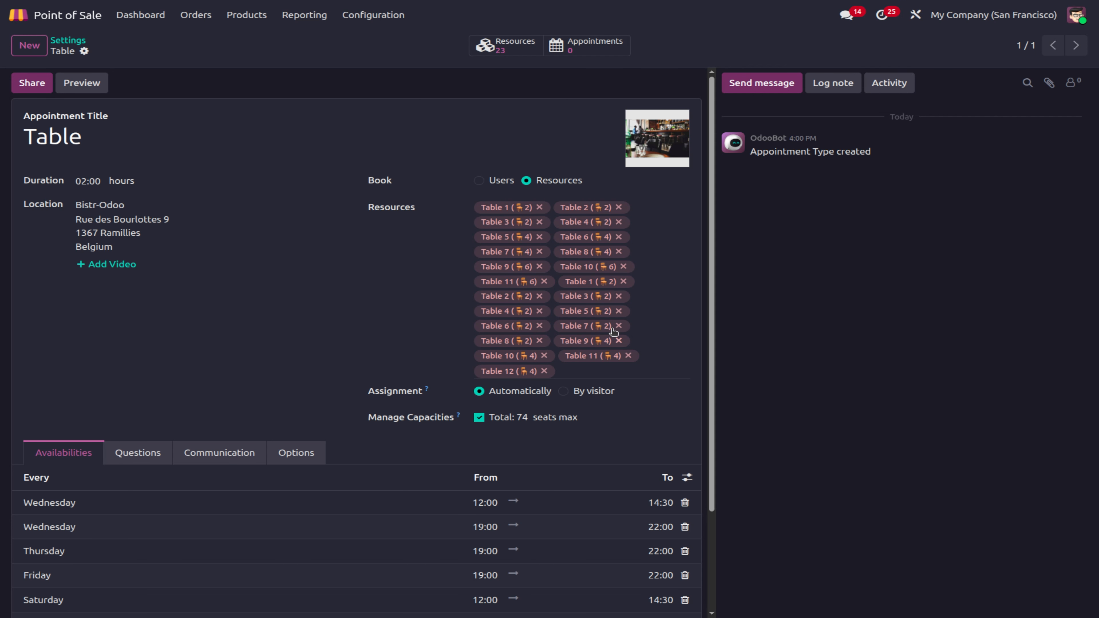
{"action": "scroll", "coordinate": [440, 358], "scroll_direction": "down", "scroll_amount": 1}
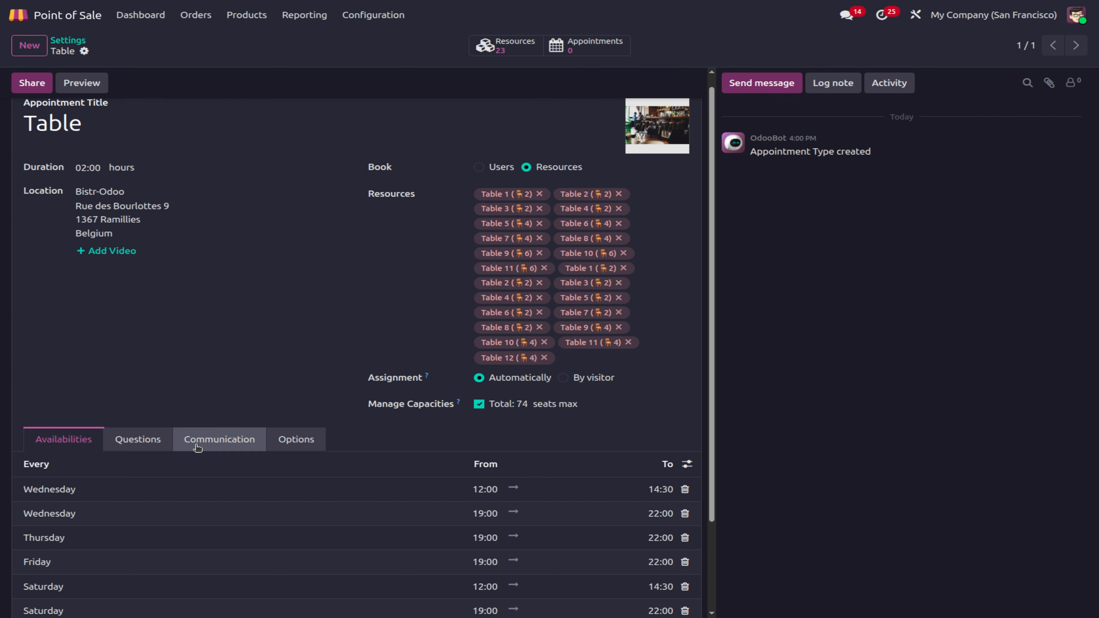
{"action": "left_click", "coordinate": [291, 448]}
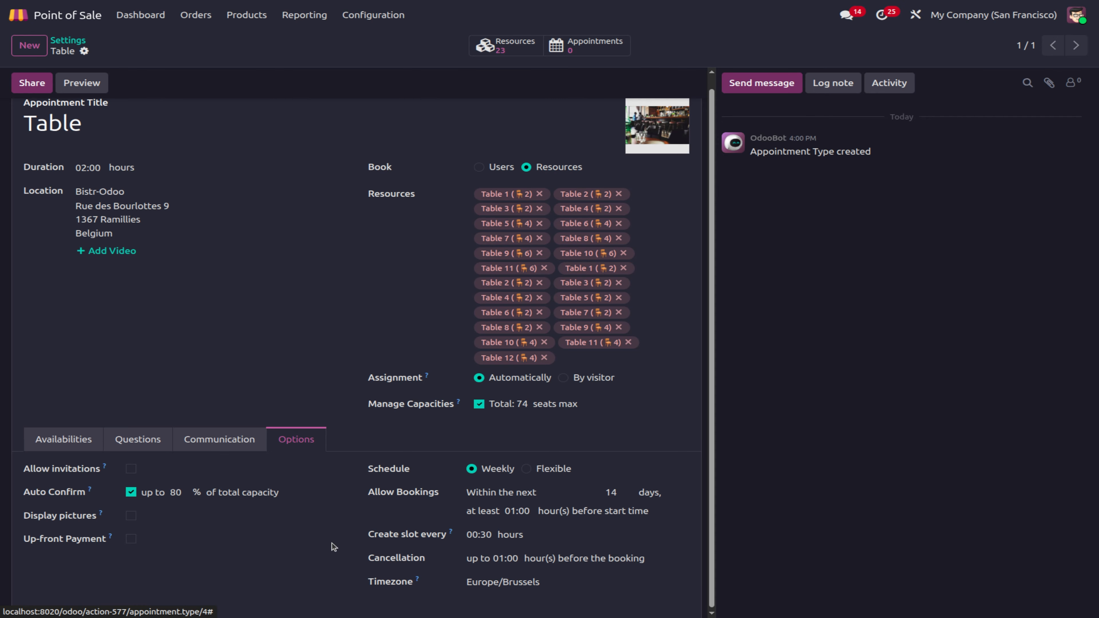
{"action": "left_click", "coordinate": [130, 541]}
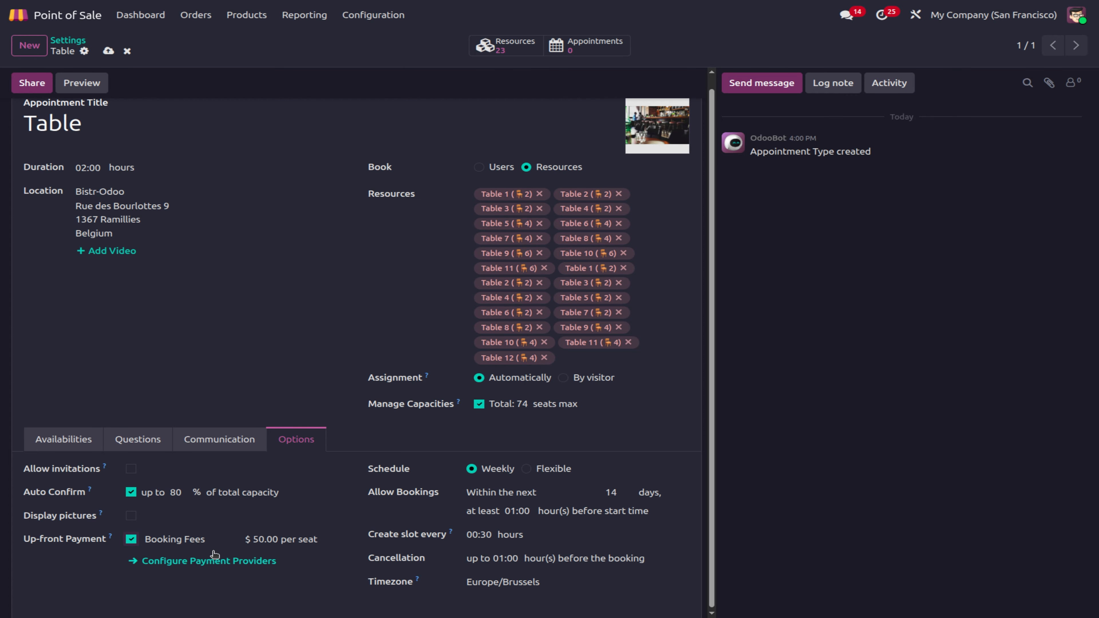
{"action": "left_click", "coordinate": [201, 562]}
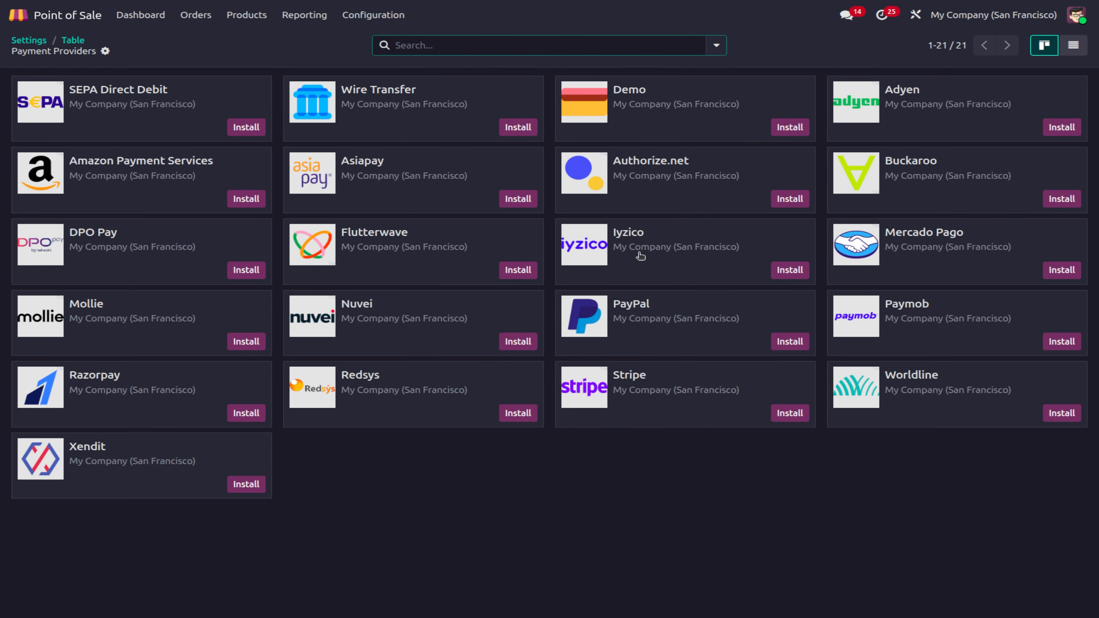
Step: Install the Demo payment provider and go back to the Table appointment type
{"action": "left_click", "coordinate": [789, 128]}
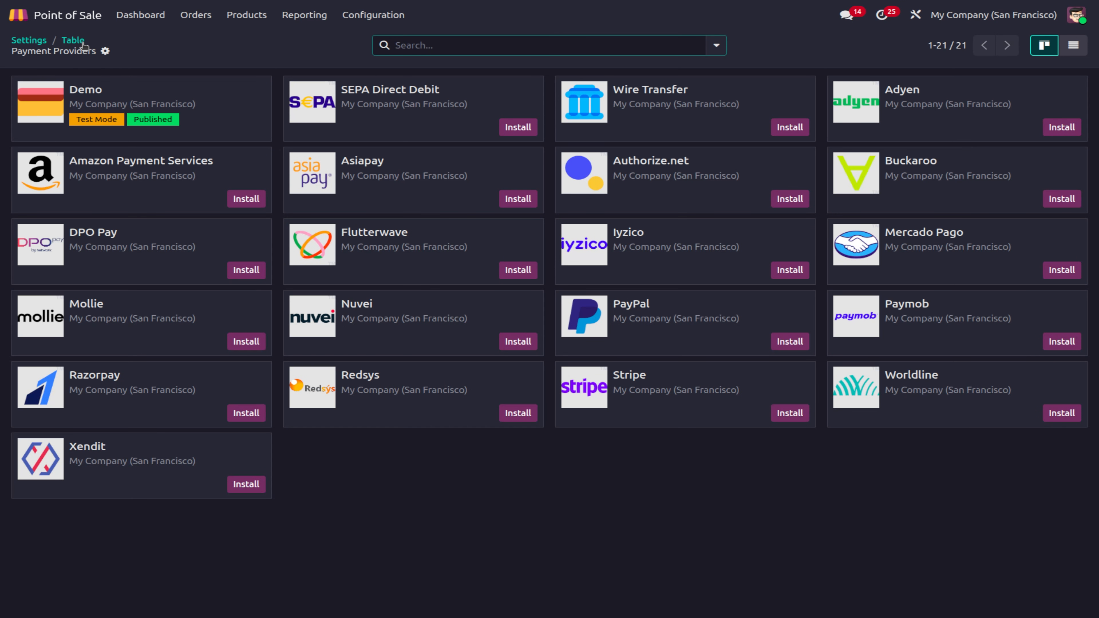
{"action": "left_click", "coordinate": [73, 39]}
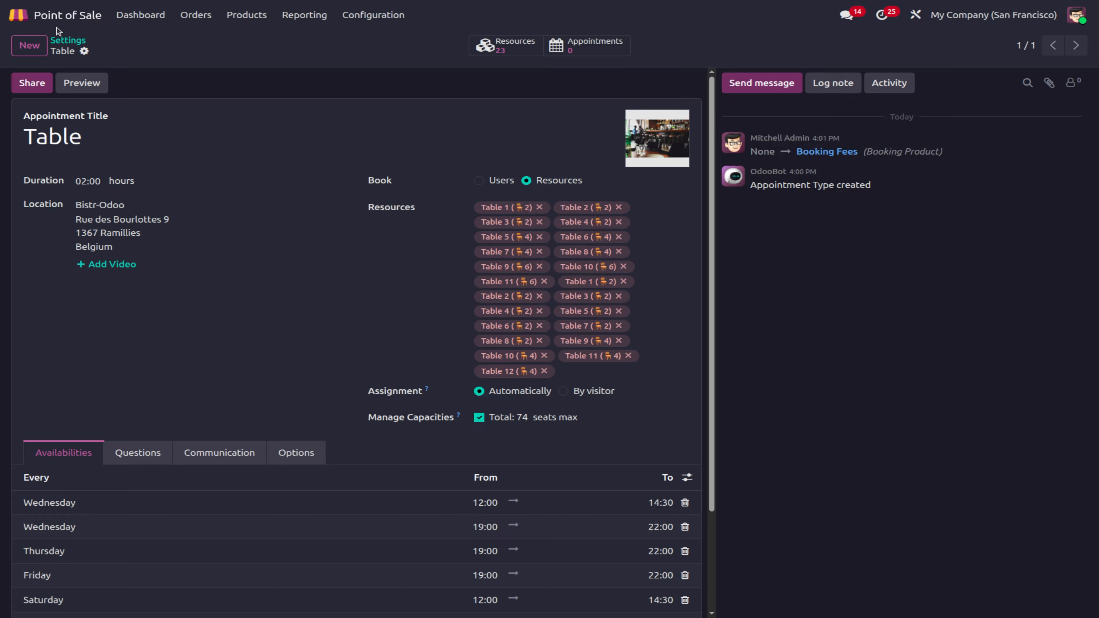
Step: Look over the ABC Bakes PoS Interface settings, then go back to the shops dashboard
{"action": "left_click", "coordinate": [63, 43]}
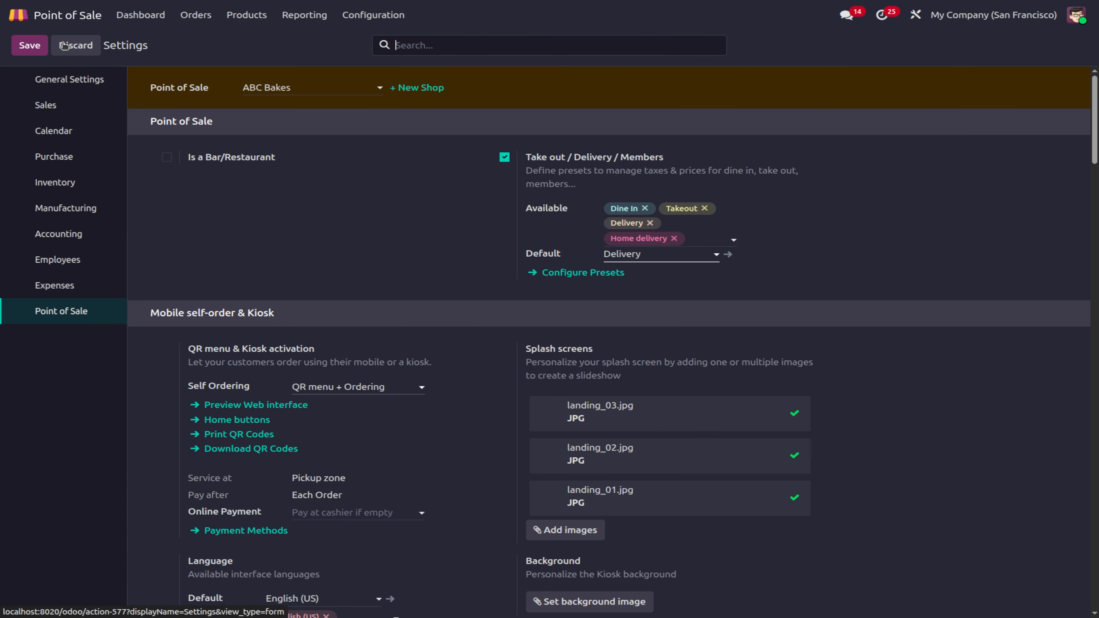
{"action": "scroll", "coordinate": [430, 443], "scroll_direction": "down", "scroll_amount": 10}
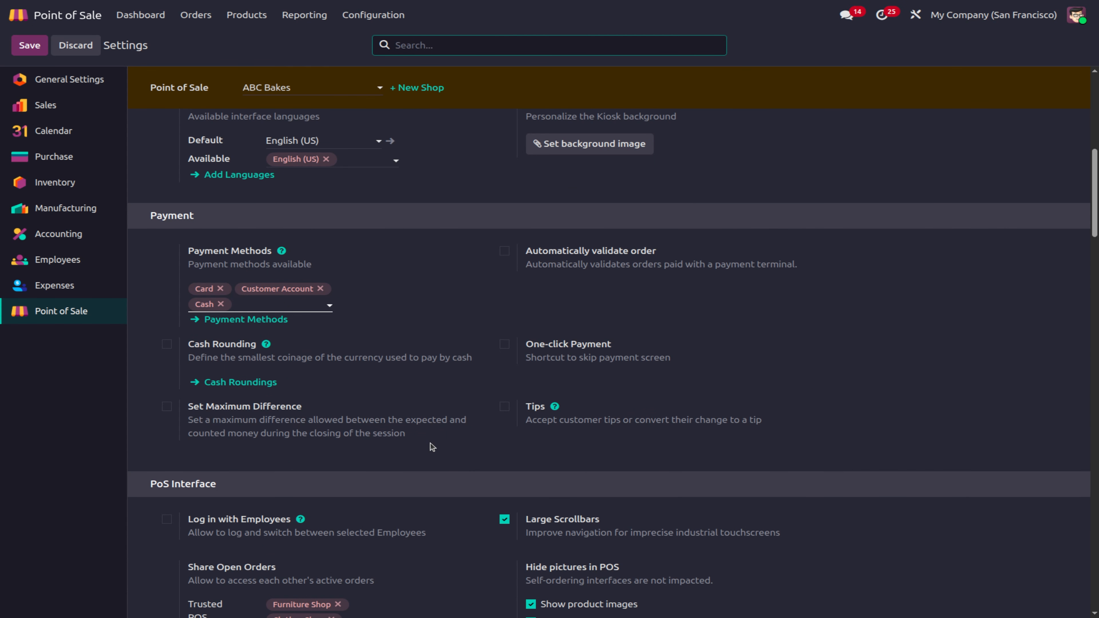
{"action": "scroll", "coordinate": [431, 443], "scroll_direction": "down", "scroll_amount": 2}
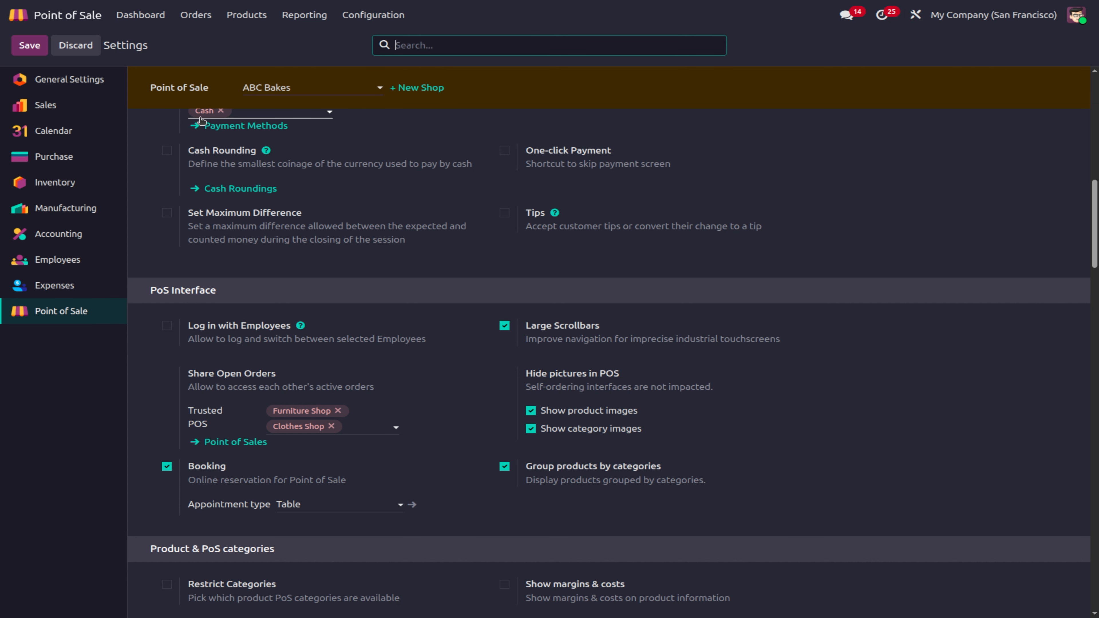
{"action": "left_click", "coordinate": [138, 20]}
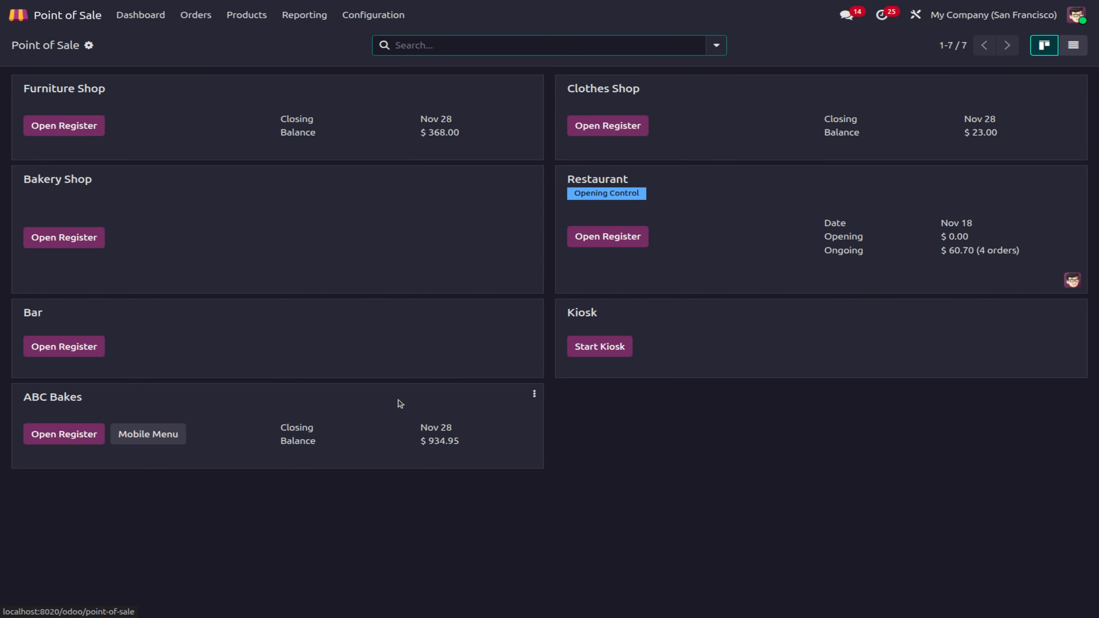
Step: Open the ABC Bakes register with 5,689.00 opening cash, skip the customer list, and cancel a Close Register attempt
{"action": "left_click", "coordinate": [44, 428]}
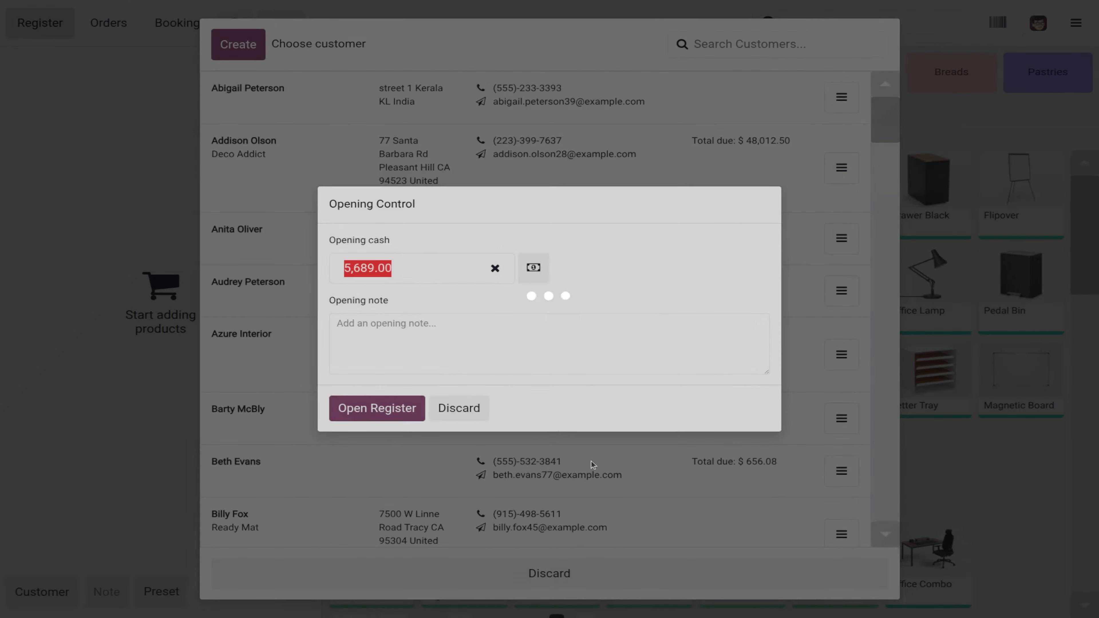
{"action": "left_click", "coordinate": [393, 407]}
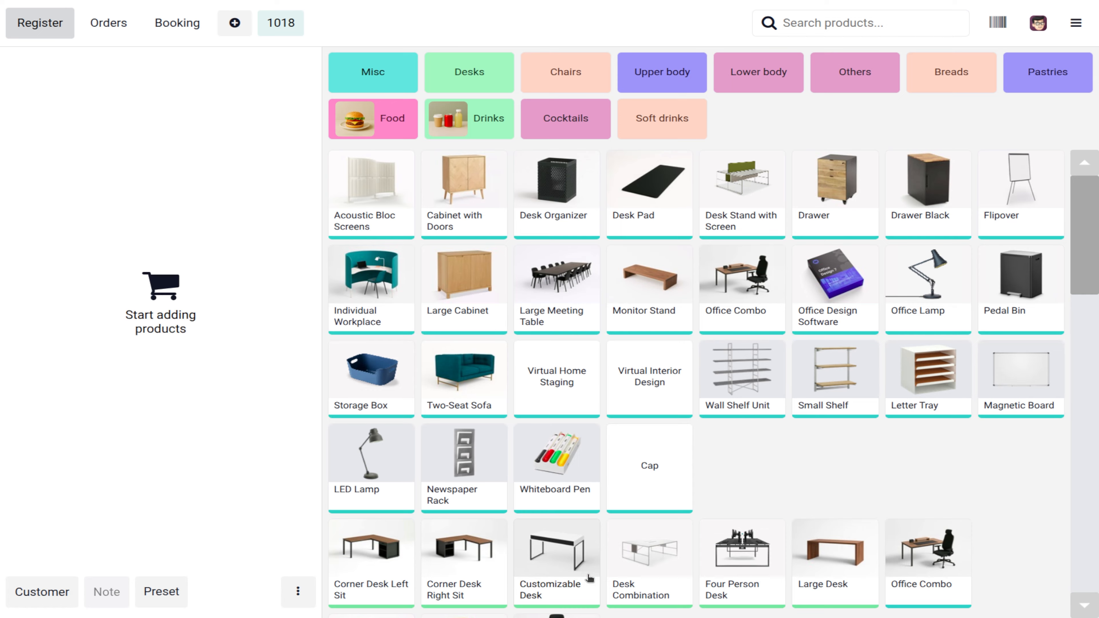
{"action": "left_click", "coordinate": [589, 578]}
{"action": "mouse_move", "coordinate": [1080, 197]}
{"action": "left_mouse_down"}
{"action": "mouse_move", "coordinate": [1091, 528]}
{"action": "mouse_move", "coordinate": [1095, 181]}
{"action": "mouse_move", "coordinate": [1091, 526]}
{"action": "mouse_move", "coordinate": [1092, 389]}
{"action": "mouse_move", "coordinate": [1064, 180]}
{"action": "mouse_move", "coordinate": [1091, 515]}
{"action": "mouse_move", "coordinate": [1093, 190]}
{"action": "left_mouse_up"}
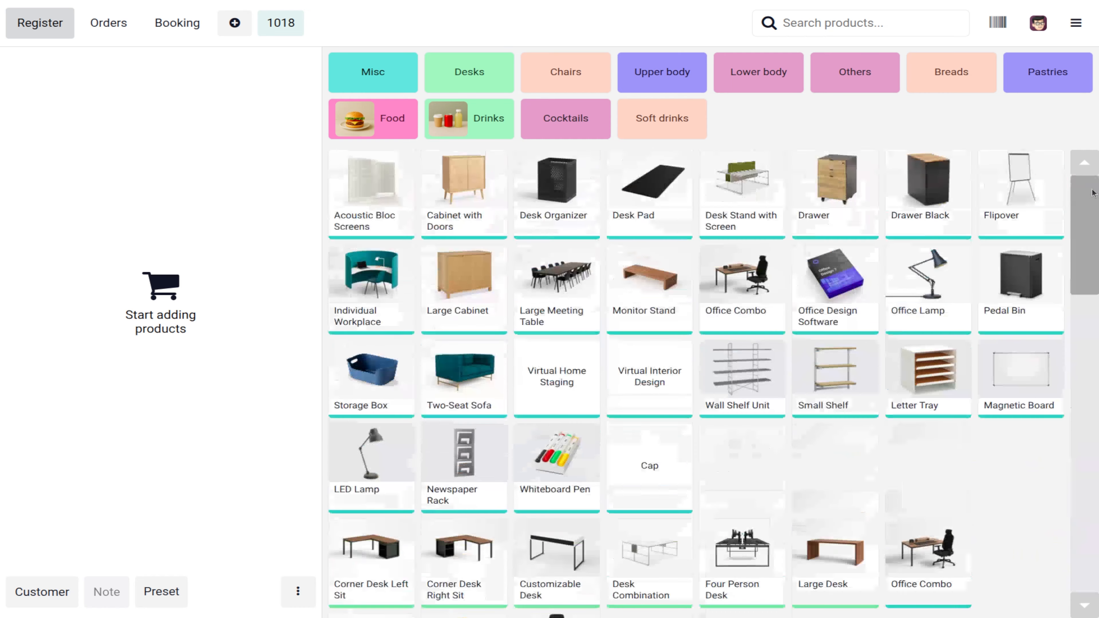
{"action": "left_click", "coordinate": [1077, 23]}
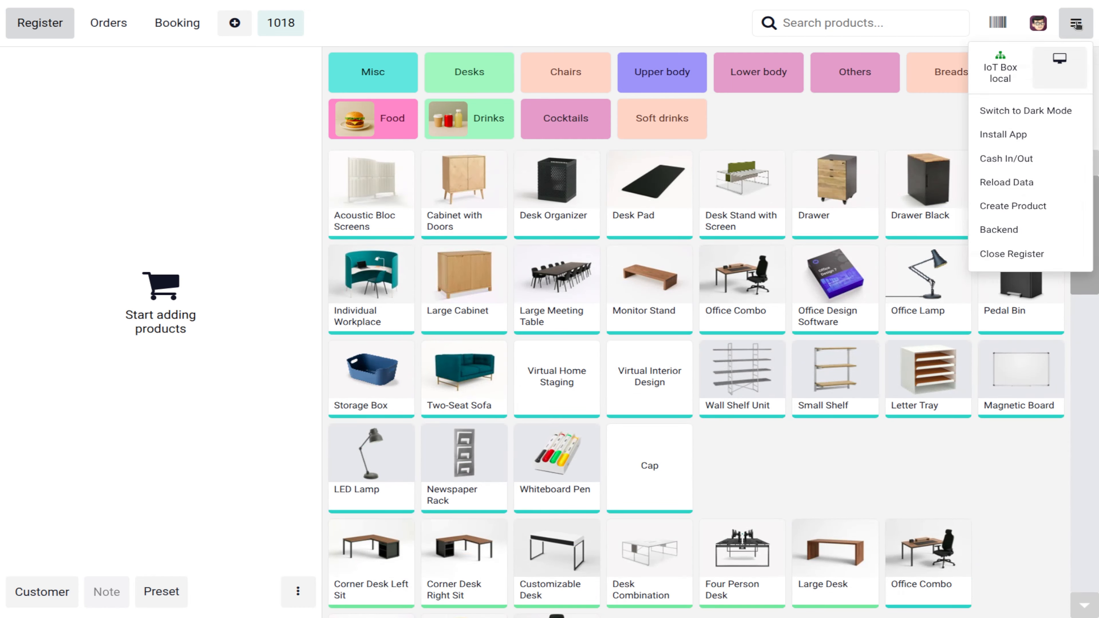
{"action": "left_click", "coordinate": [1021, 255]}
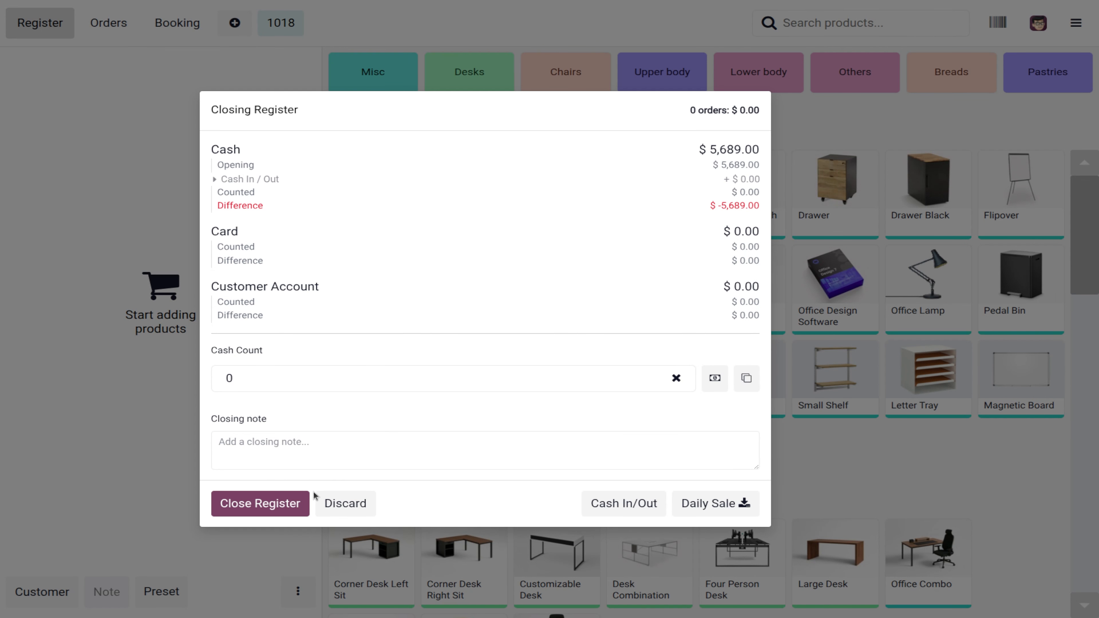
{"action": "left_click", "coordinate": [322, 503]}
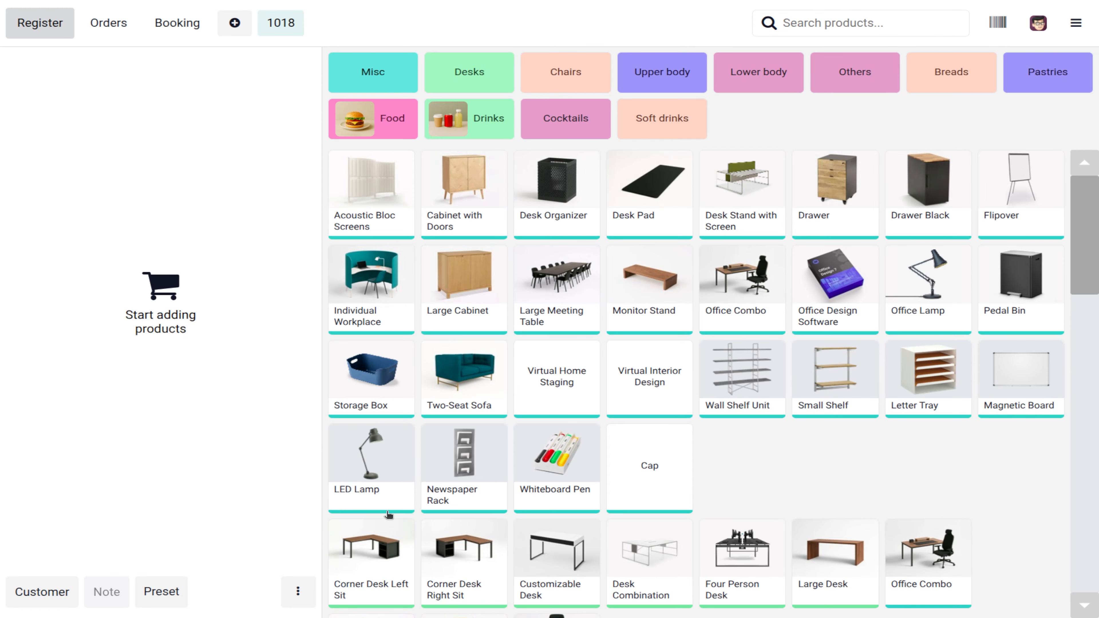
Step: Add three white custom Acoustic Bloc Screens and one Cabinet with Doors, totalling $1,265.00
{"action": "left_click", "coordinate": [384, 567]}
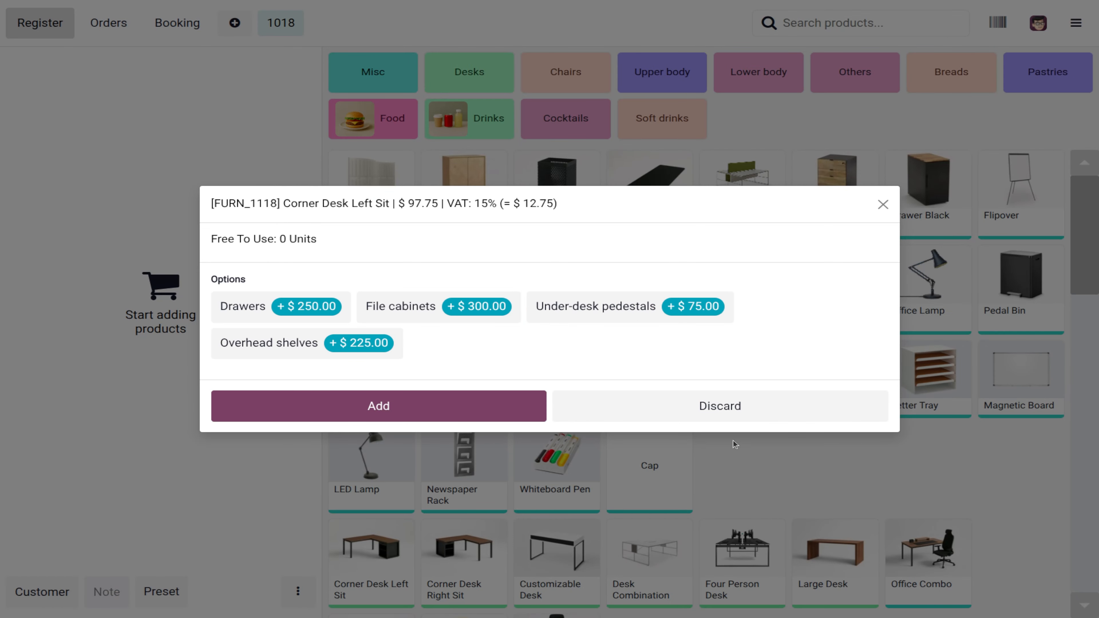
{"action": "left_click", "coordinate": [764, 413]}
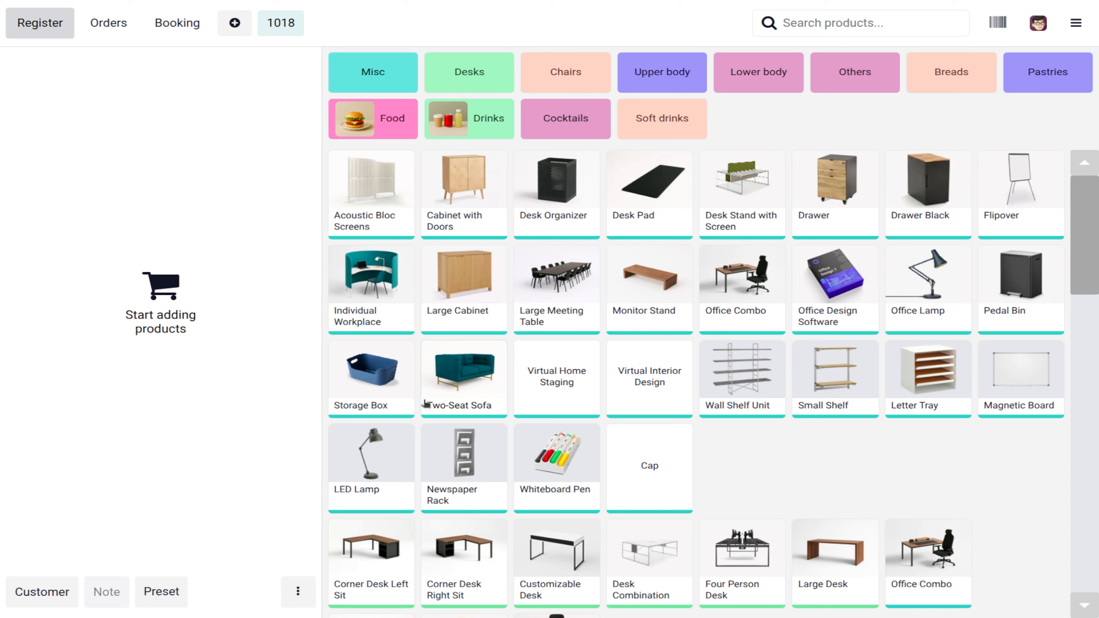
{"action": "left_click", "coordinate": [348, 195]}
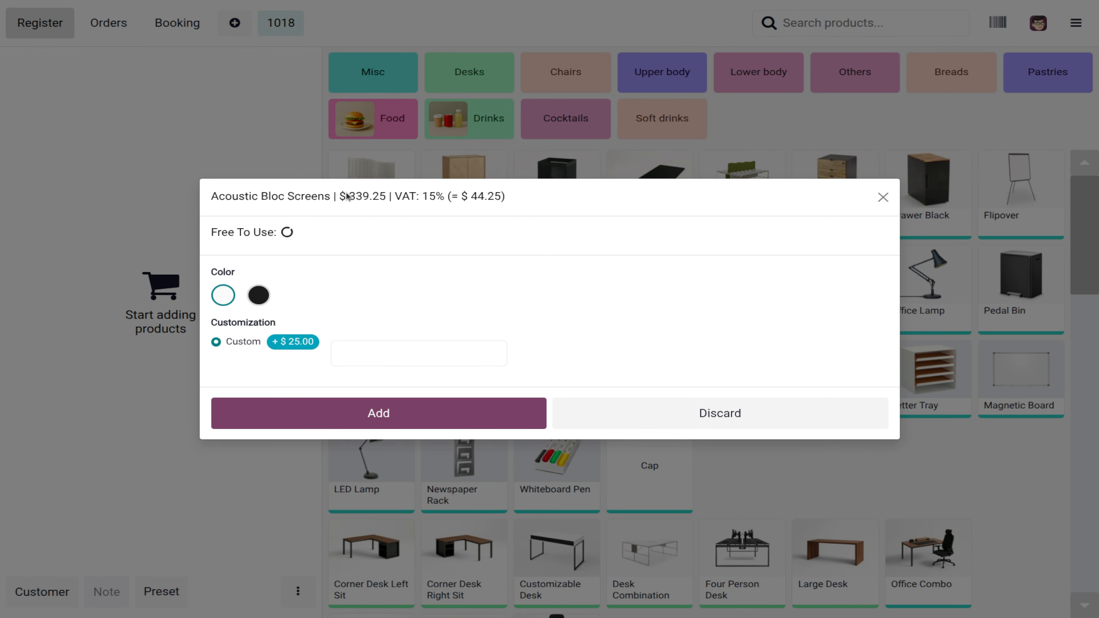
{"action": "left_click", "coordinate": [395, 413]}
{"action": "left_click", "coordinate": [367, 200]}
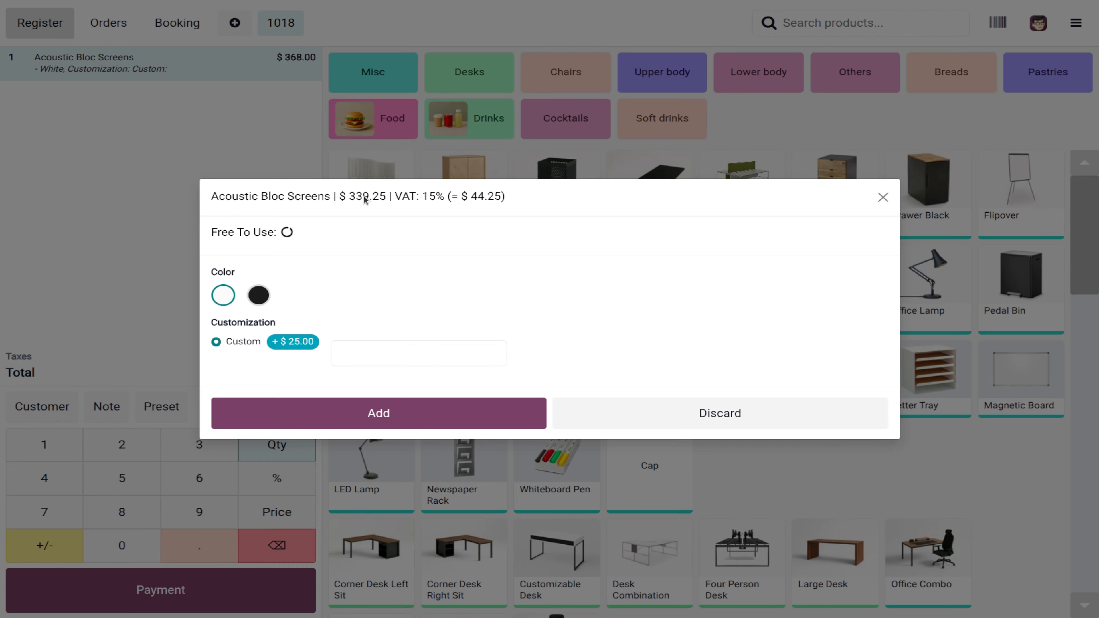
{"action": "left_click", "coordinate": [395, 411]}
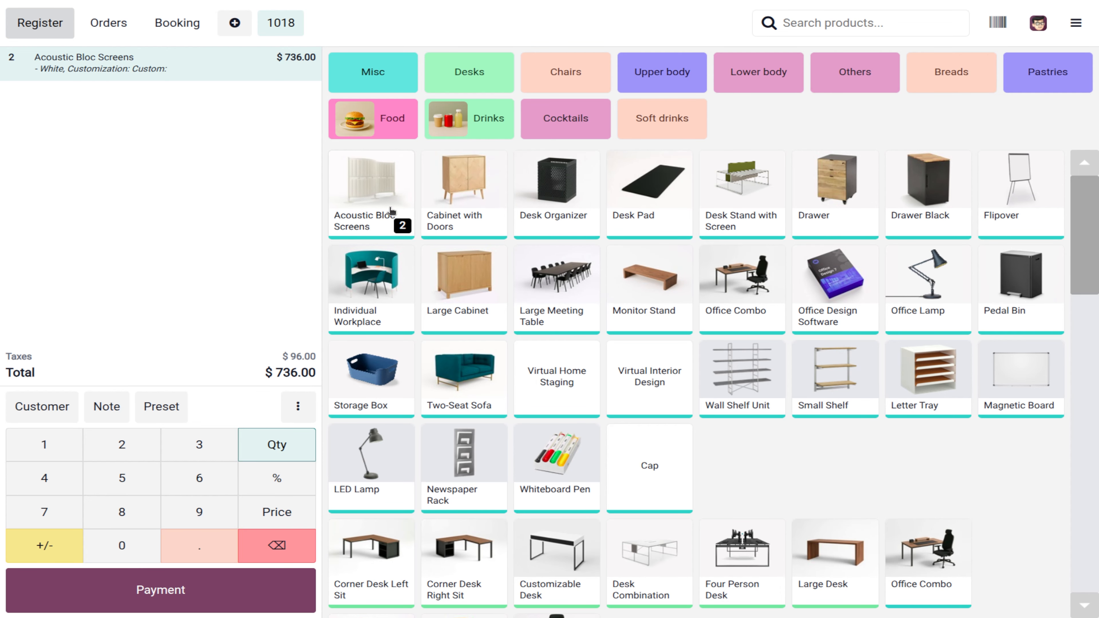
{"action": "left_click", "coordinate": [469, 208]}
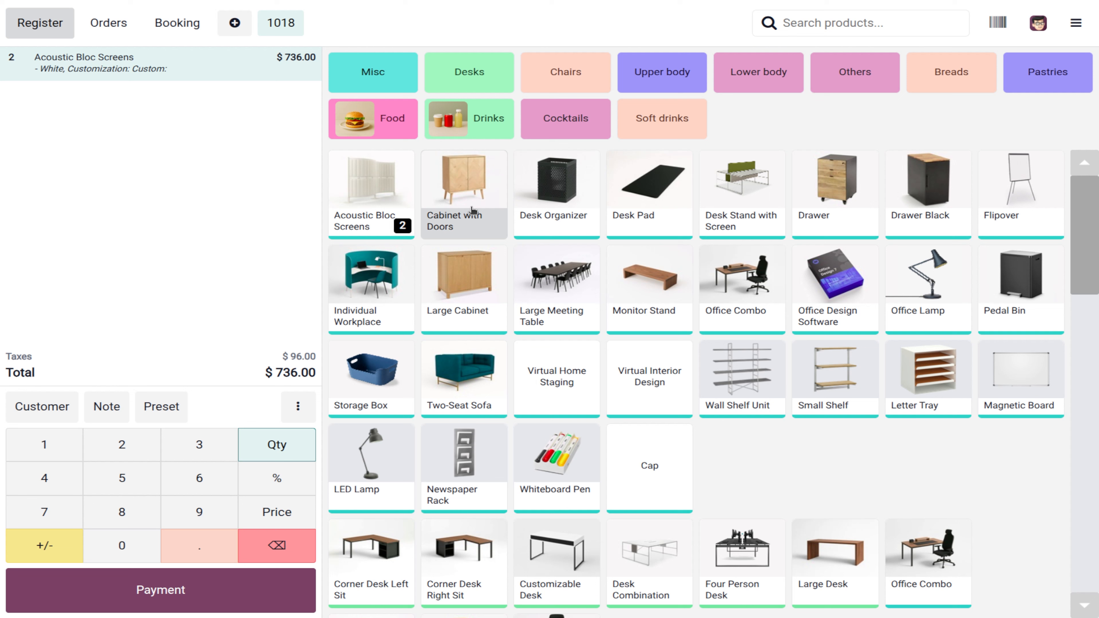
{"action": "left_click", "coordinate": [383, 201]}
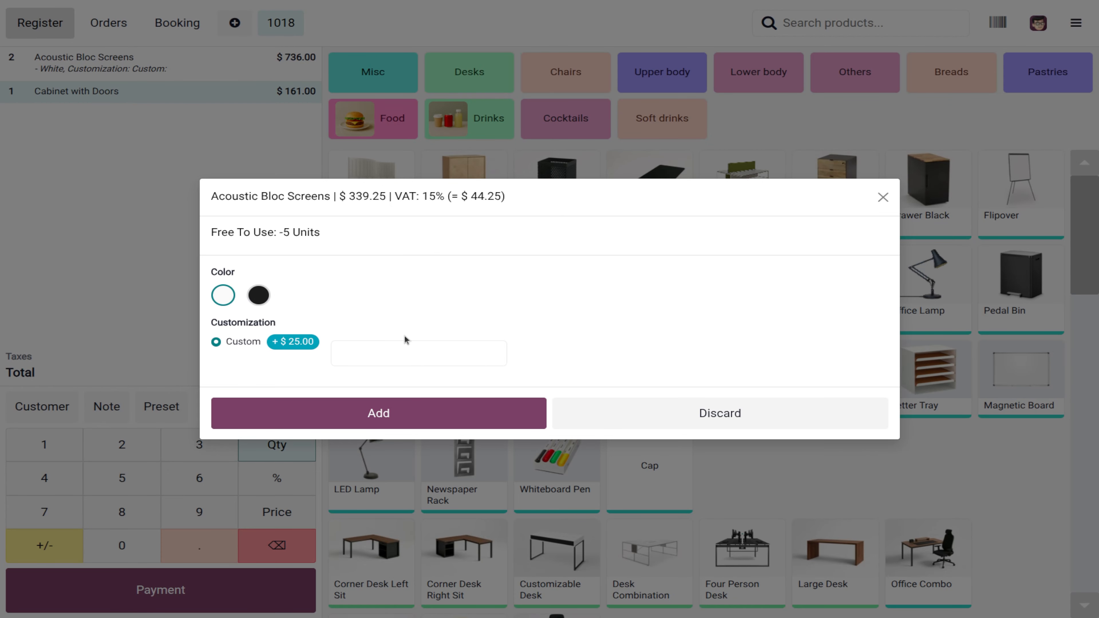
{"action": "left_click", "coordinate": [450, 413]}
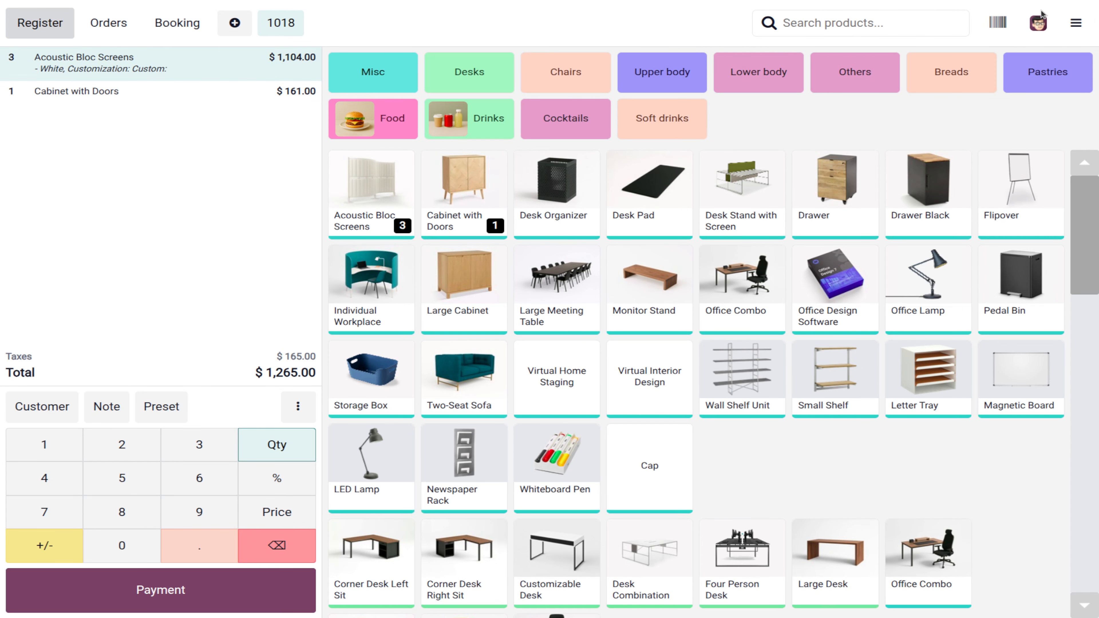
{"action": "left_click", "coordinate": [1075, 23]}
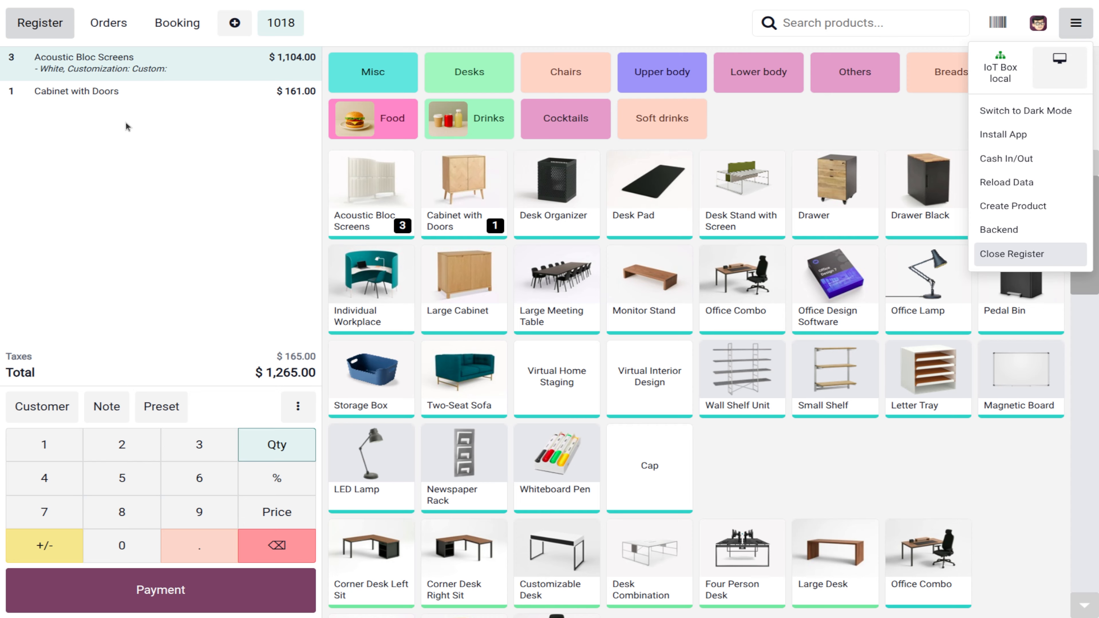
Step: Close the register session, accepting the cash difference, and return to the backend dashboard
{"action": "left_click", "coordinate": [1012, 255]}
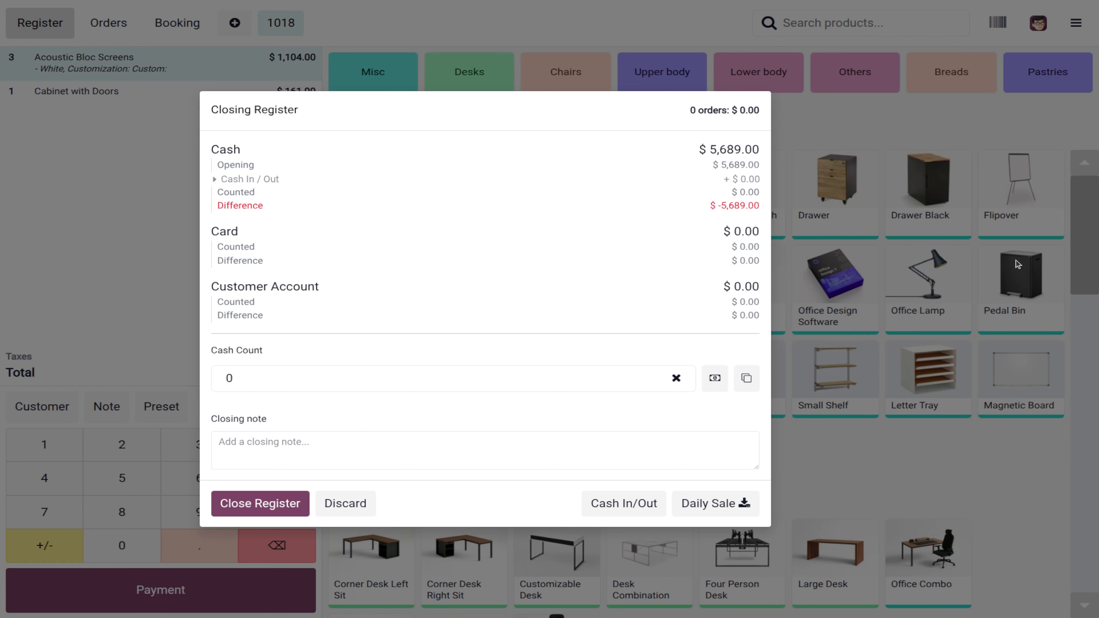
{"action": "left_click", "coordinate": [276, 507]}
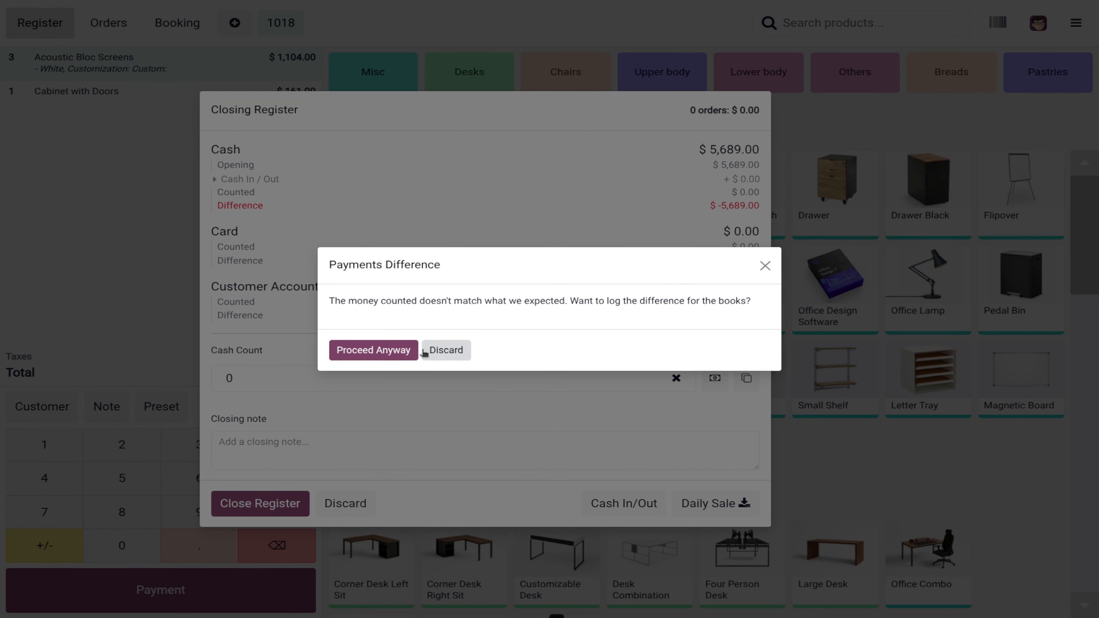
{"action": "left_click", "coordinate": [403, 355]}
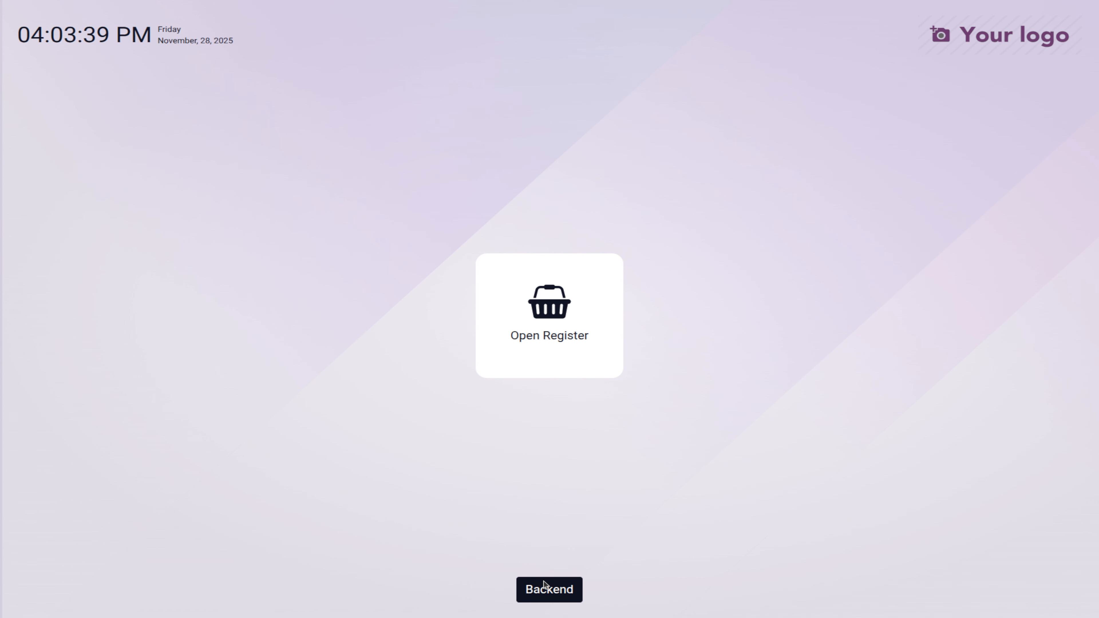
{"action": "left_click", "coordinate": [544, 585]}
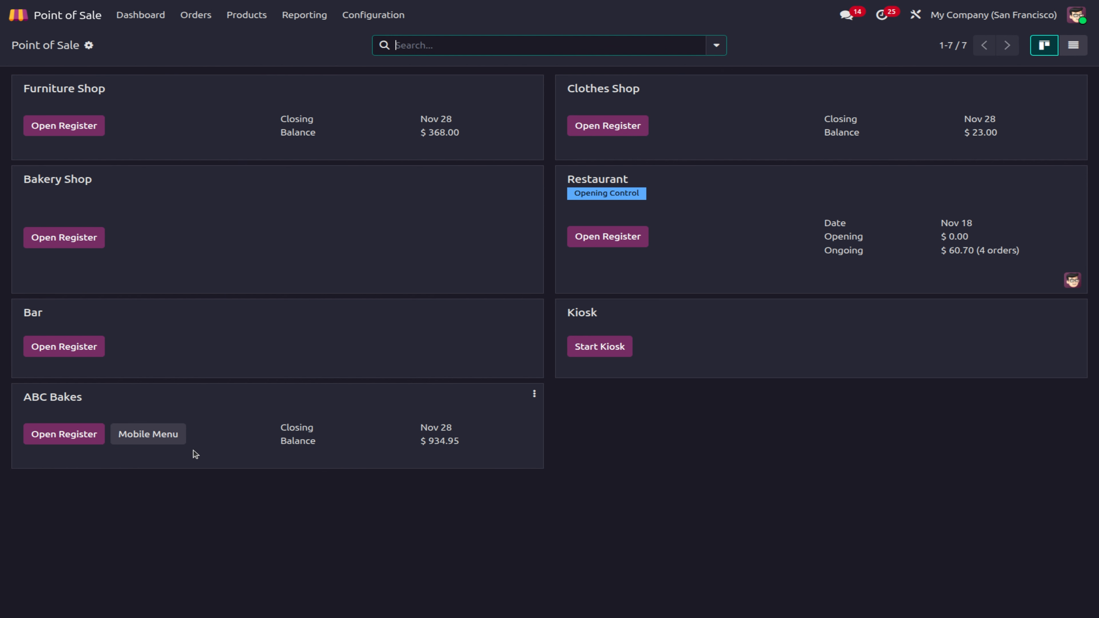
Step: Open Configuration > Settings and scroll to the ABC Bakes PoS Interface options
{"action": "left_click", "coordinate": [370, 18]}
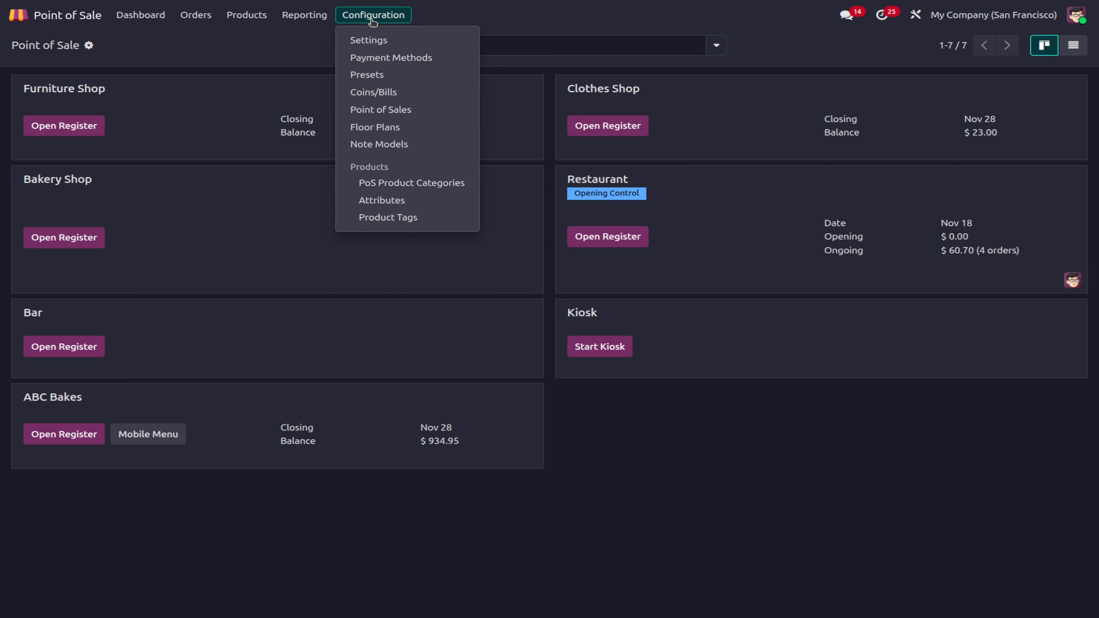
{"action": "left_click", "coordinate": [373, 38]}
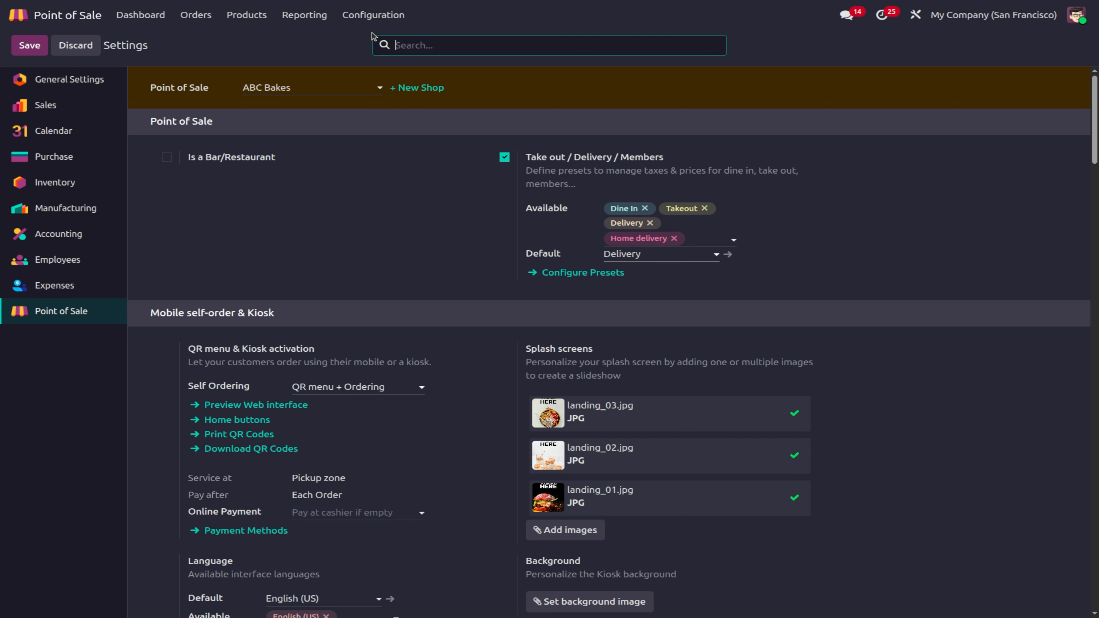
{"action": "scroll", "coordinate": [493, 539], "scroll_direction": "down", "scroll_amount": 3}
{"action": "scroll", "coordinate": [490, 542], "scroll_direction": "down", "scroll_amount": 7}
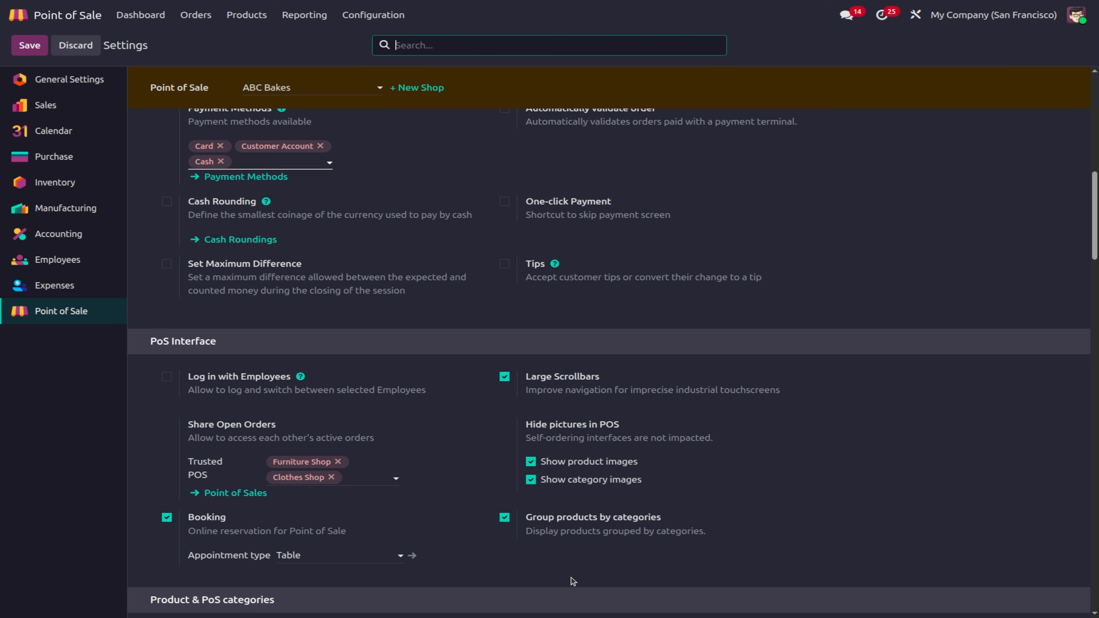
{"action": "scroll", "coordinate": [341, 497], "scroll_direction": "down", "scroll_amount": 4}
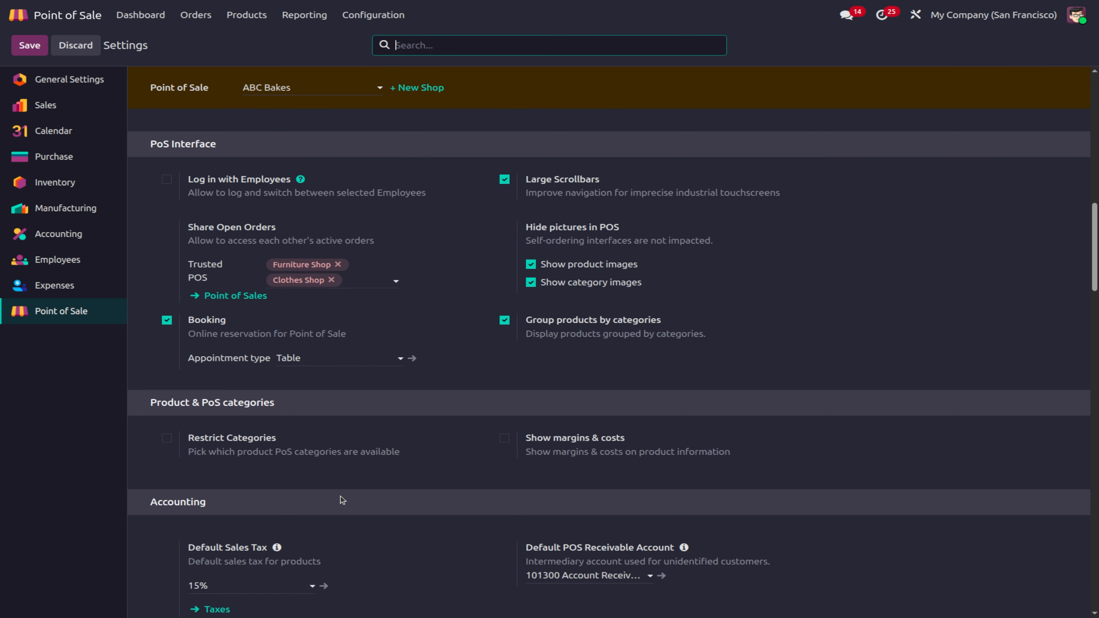
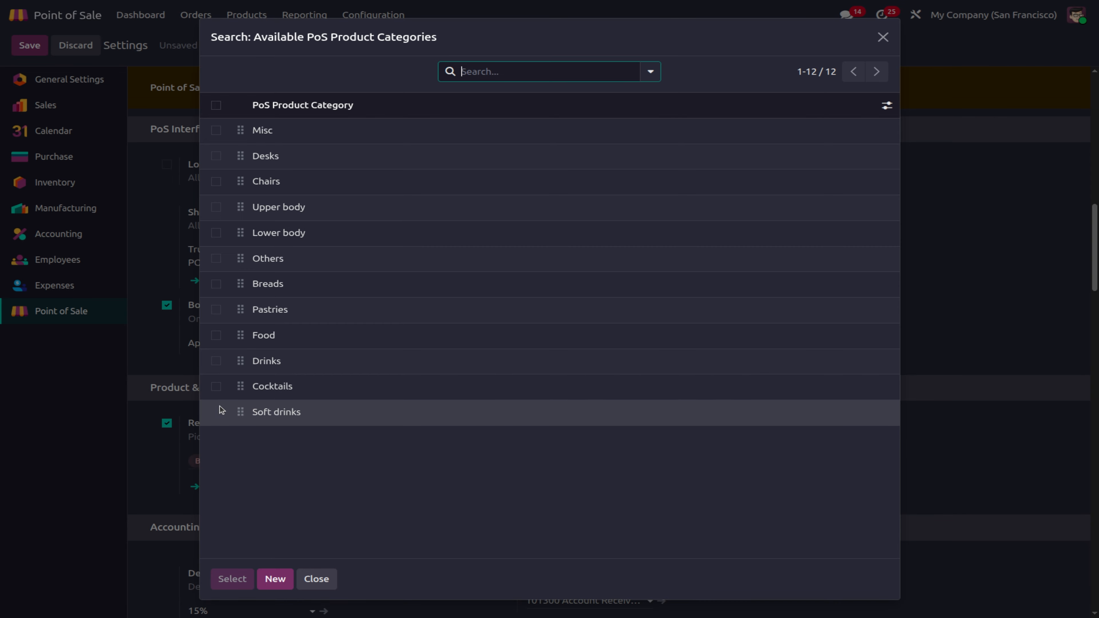
Step: Select Soft drinks, Cocktails, Drinks, Food, Pastries and Breads as ABC Bakes' allowed categories
{"action": "left_click", "coordinate": [216, 410]}
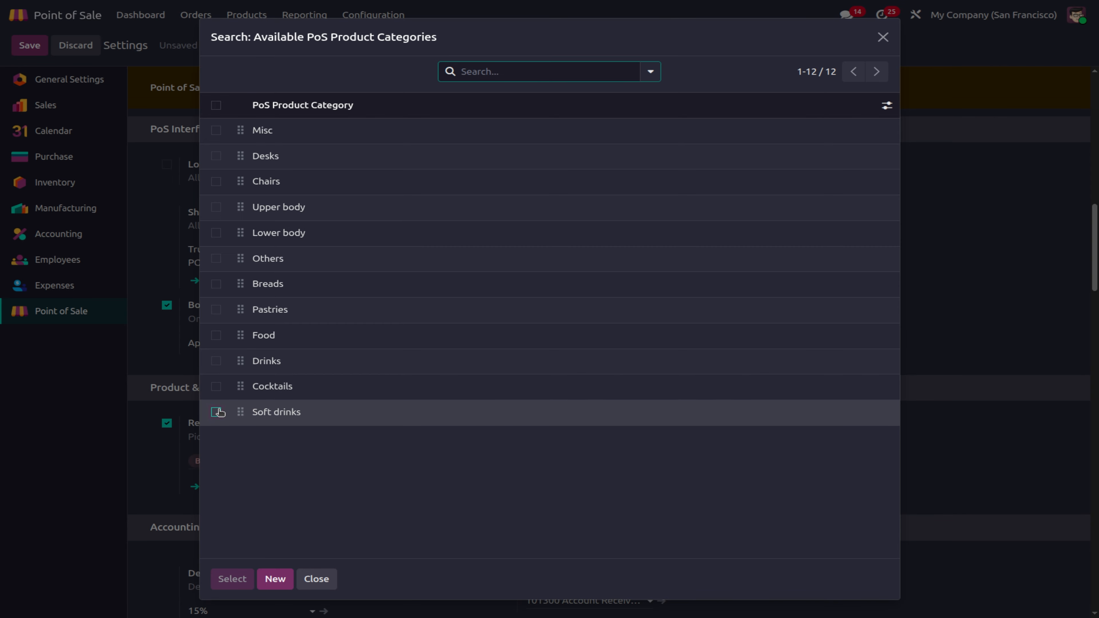
{"action": "left_click", "coordinate": [216, 386]}
{"action": "left_click", "coordinate": [216, 360]}
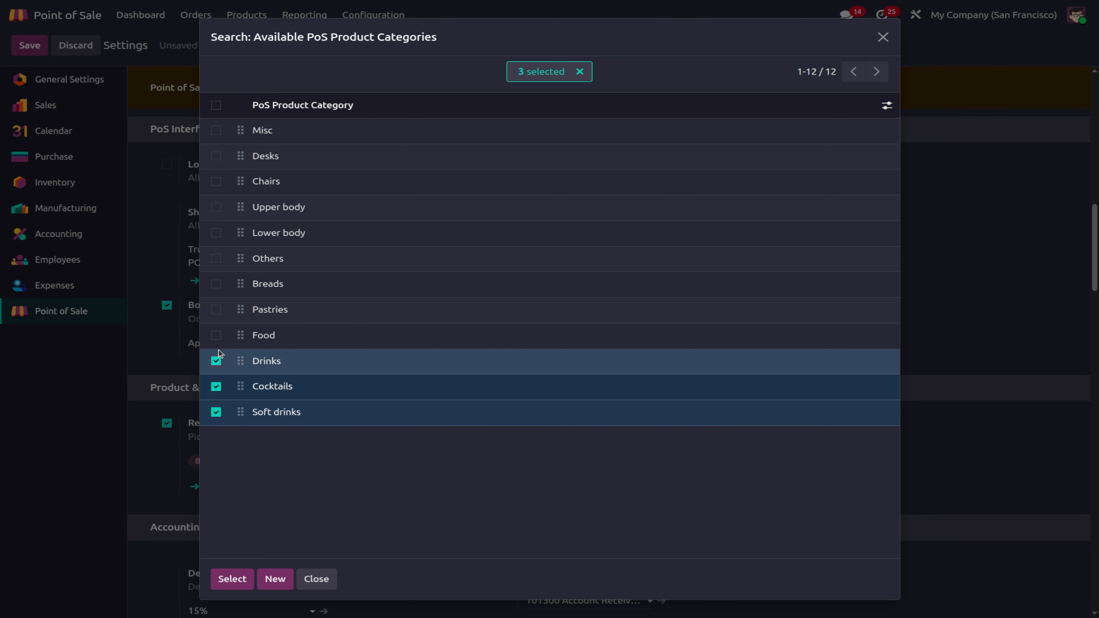
{"action": "left_click", "coordinate": [216, 335]}
{"action": "left_click", "coordinate": [216, 309]}
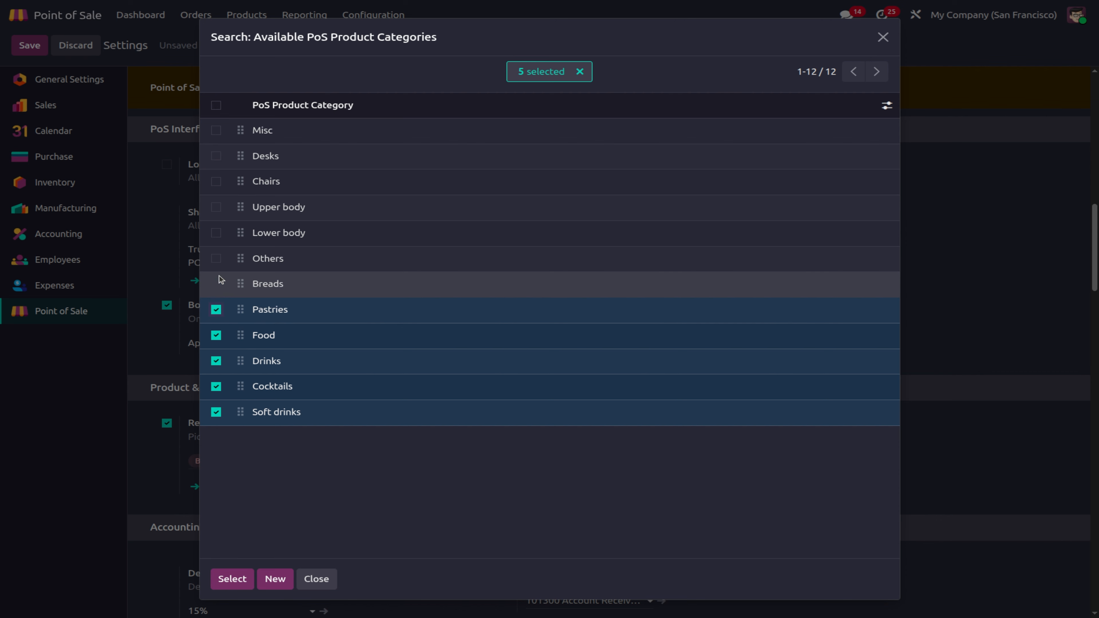
{"action": "left_click", "coordinate": [214, 286]}
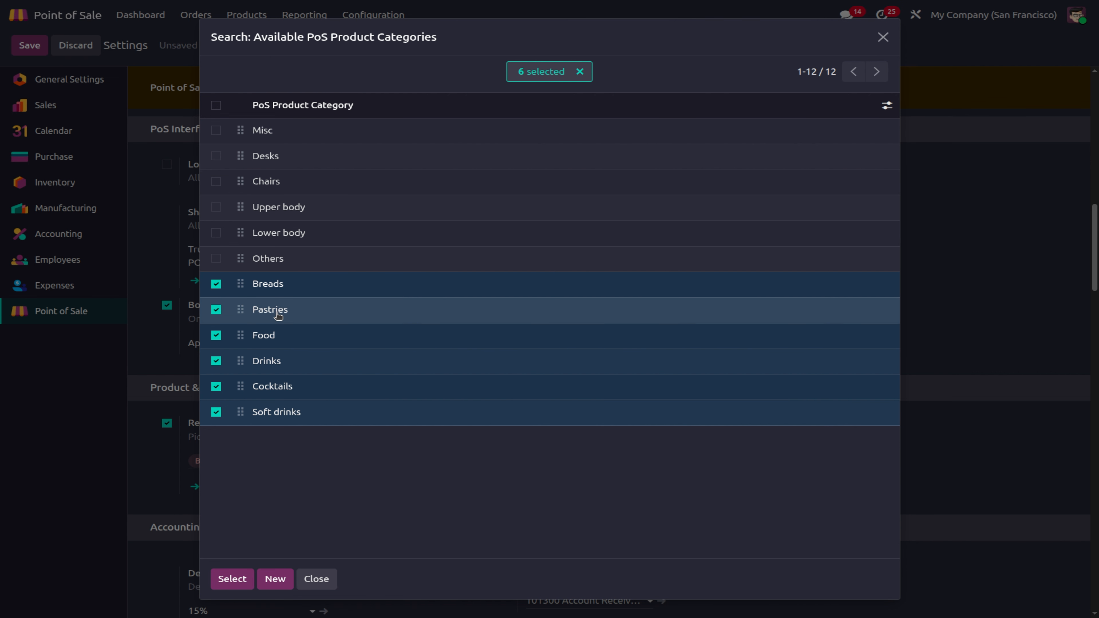
{"action": "left_click", "coordinate": [232, 579]}
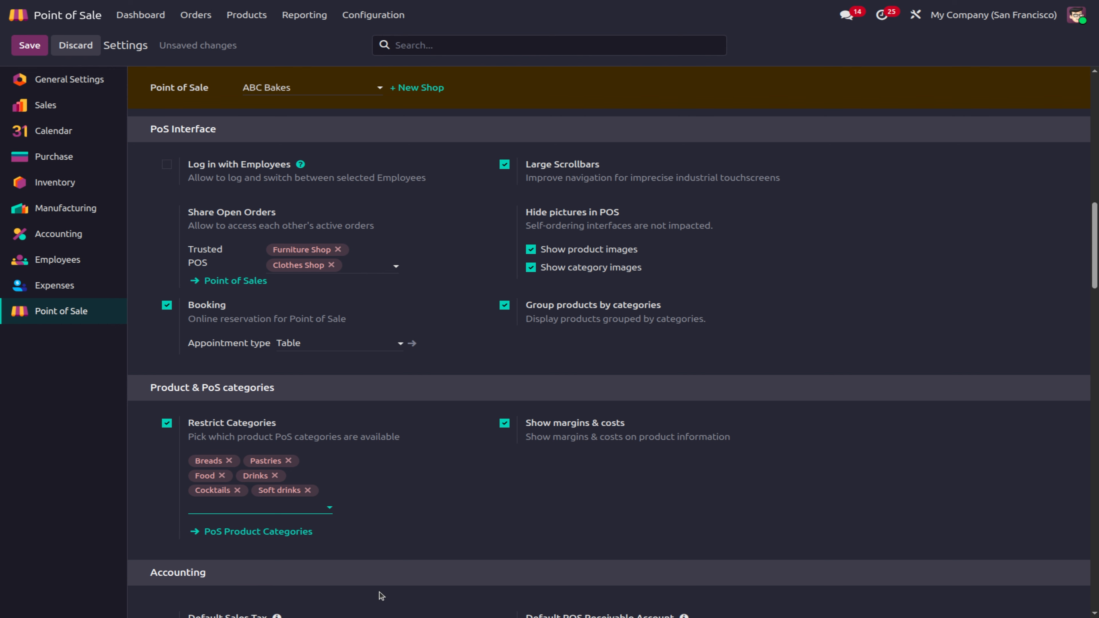
Step: Save the settings and open the ABC Bakes register with zero opening cash
{"action": "key", "text": "alt+s"}
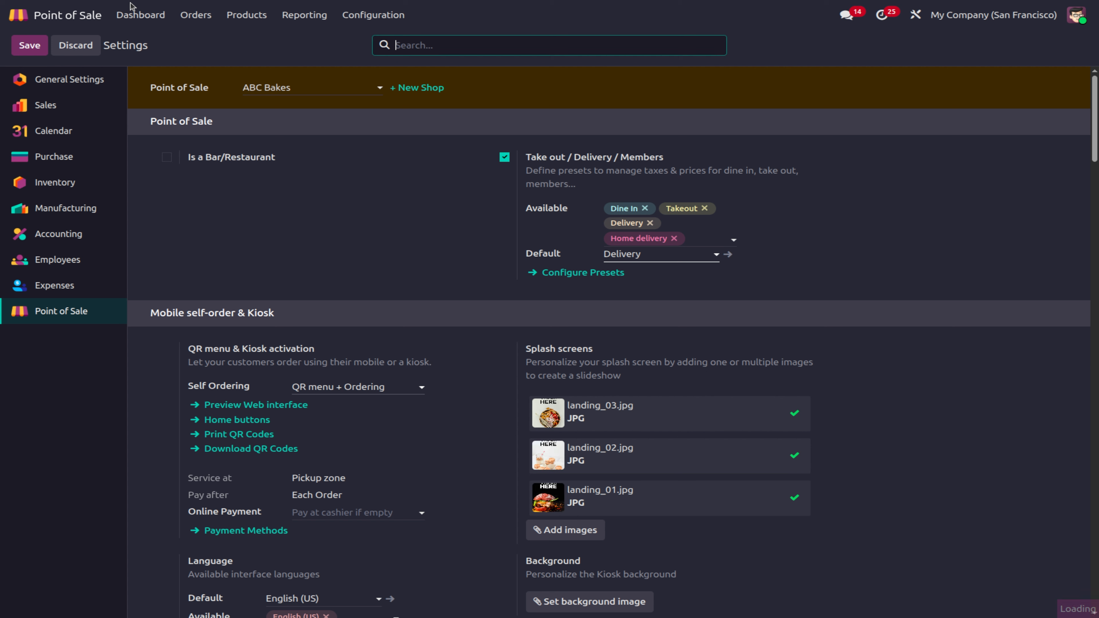
{"action": "left_click", "coordinate": [137, 13]}
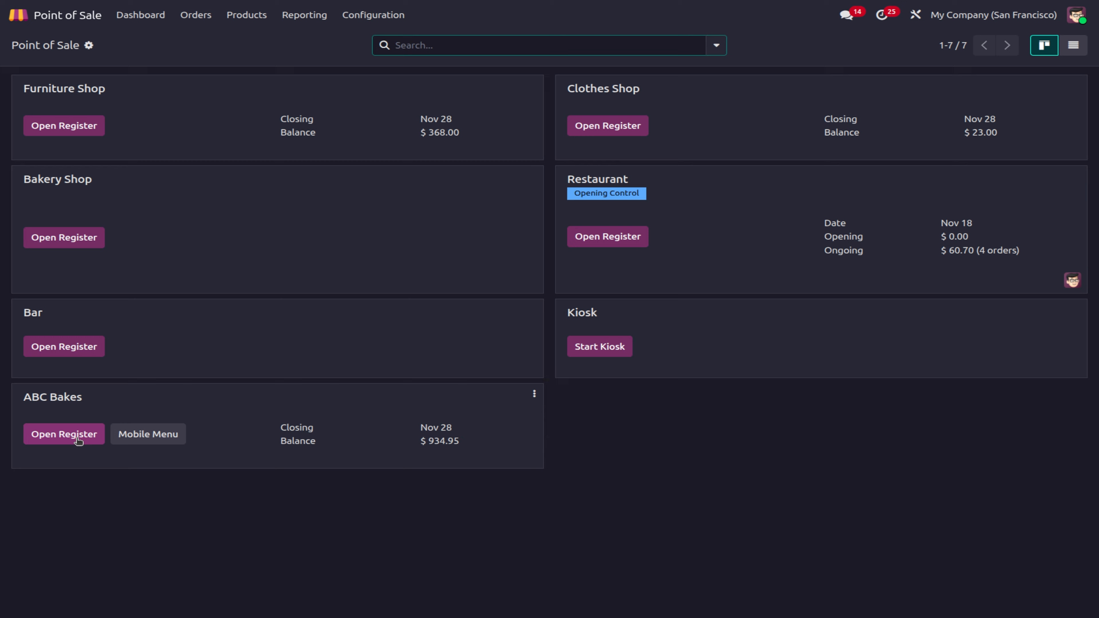
{"action": "left_click", "coordinate": [76, 429]}
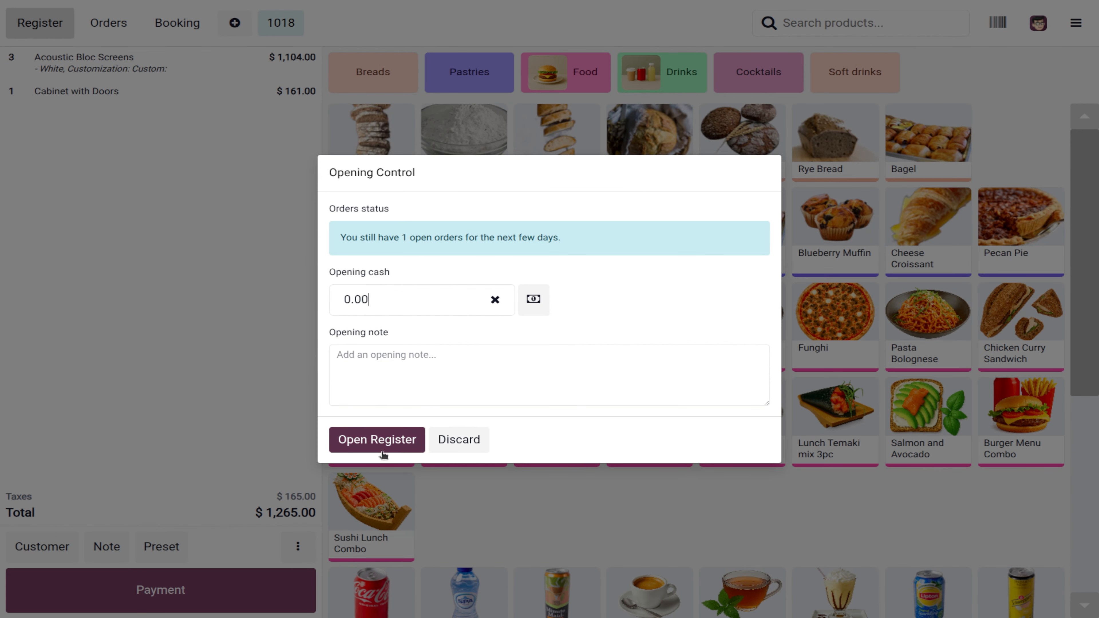
{"action": "left_click", "coordinate": [386, 441]}
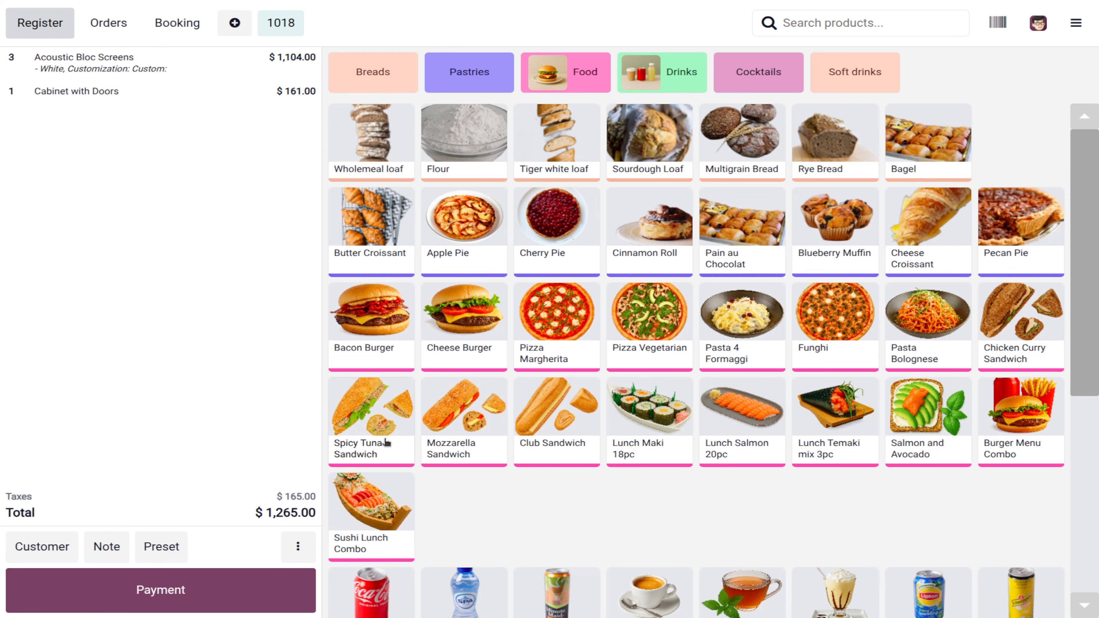
Step: Delete the leftover order lines, including the Cabinet with Doors
{"action": "left_click", "coordinate": [245, 99]}
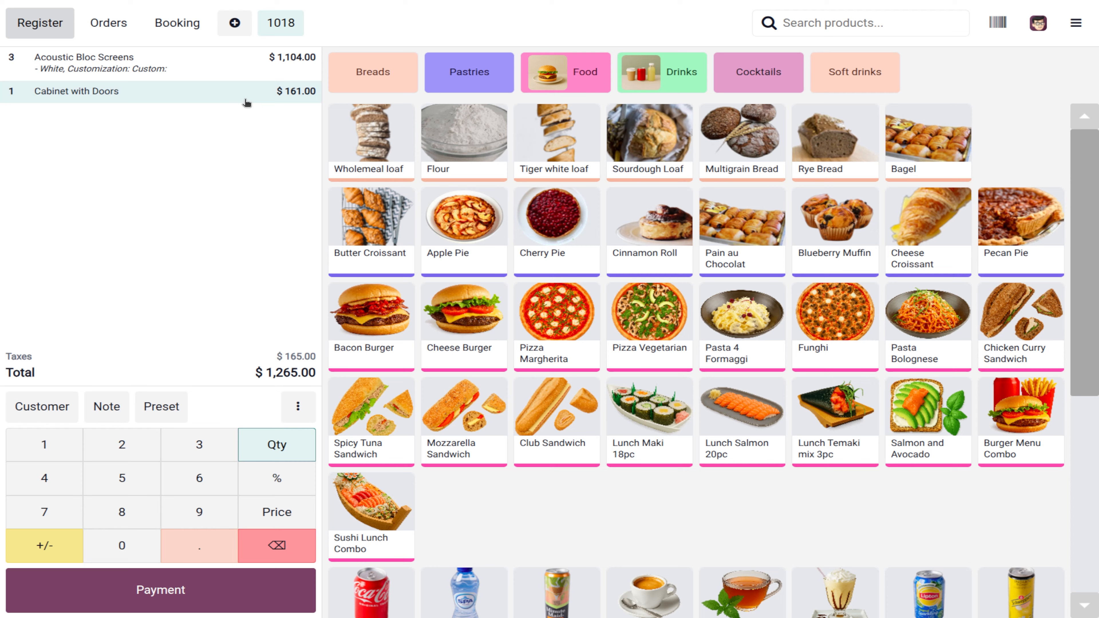
{"action": "key", "text": "BackSpace"}
{"action": "key", "text": "BackSpace"}
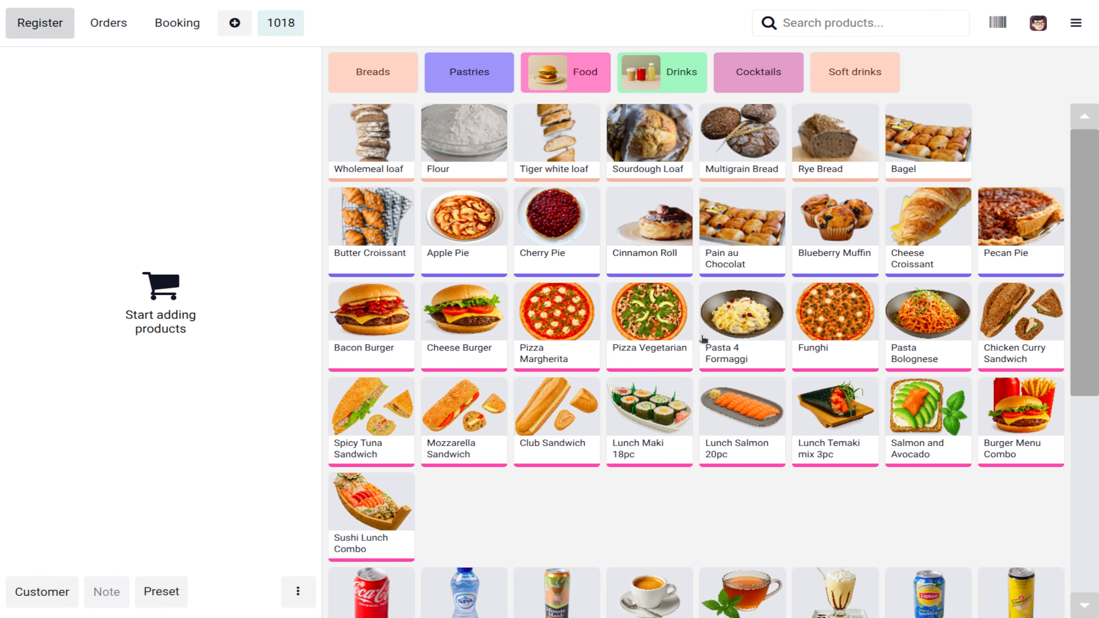
{"action": "scroll", "coordinate": [732, 398], "scroll_direction": "down", "scroll_amount": 6}
{"action": "scroll", "coordinate": [732, 398], "scroll_direction": "up", "scroll_amount": 6}
Step: Close the ABC Bakes register session and return to the backend
{"action": "left_click", "coordinate": [1075, 22]}
{"action": "left_click", "coordinate": [1013, 254]}
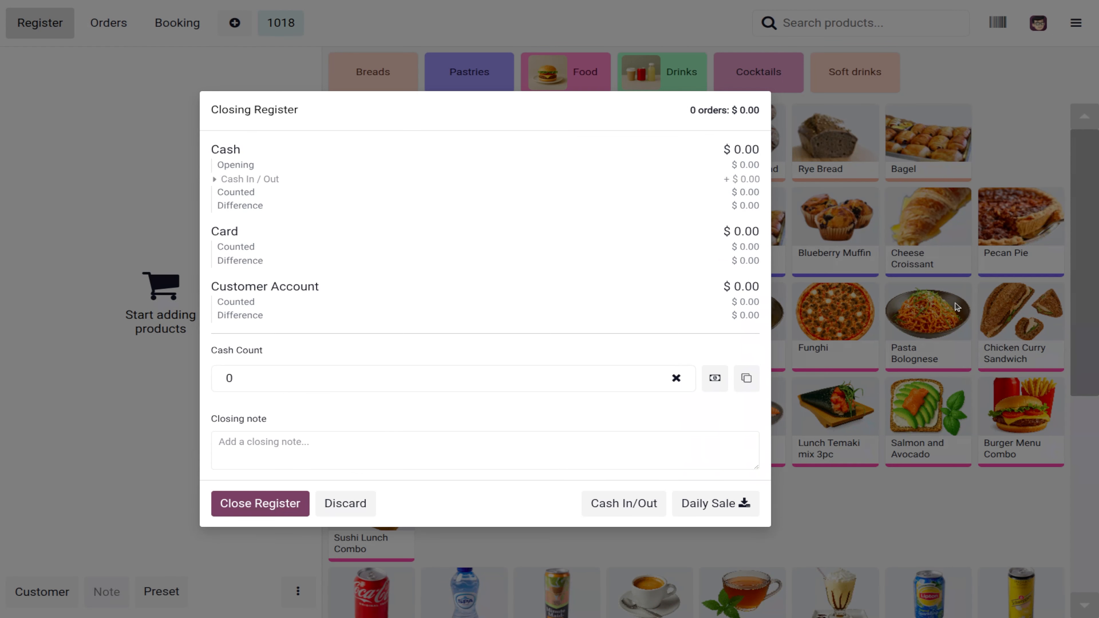
{"action": "left_click", "coordinate": [277, 502]}
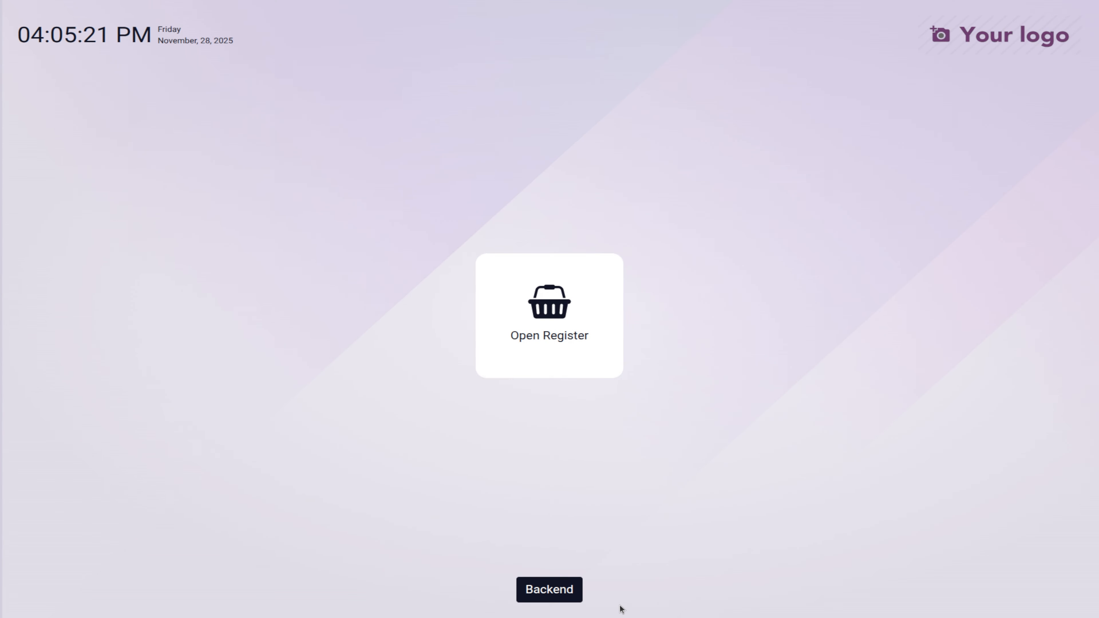
{"action": "left_click", "coordinate": [558, 592]}
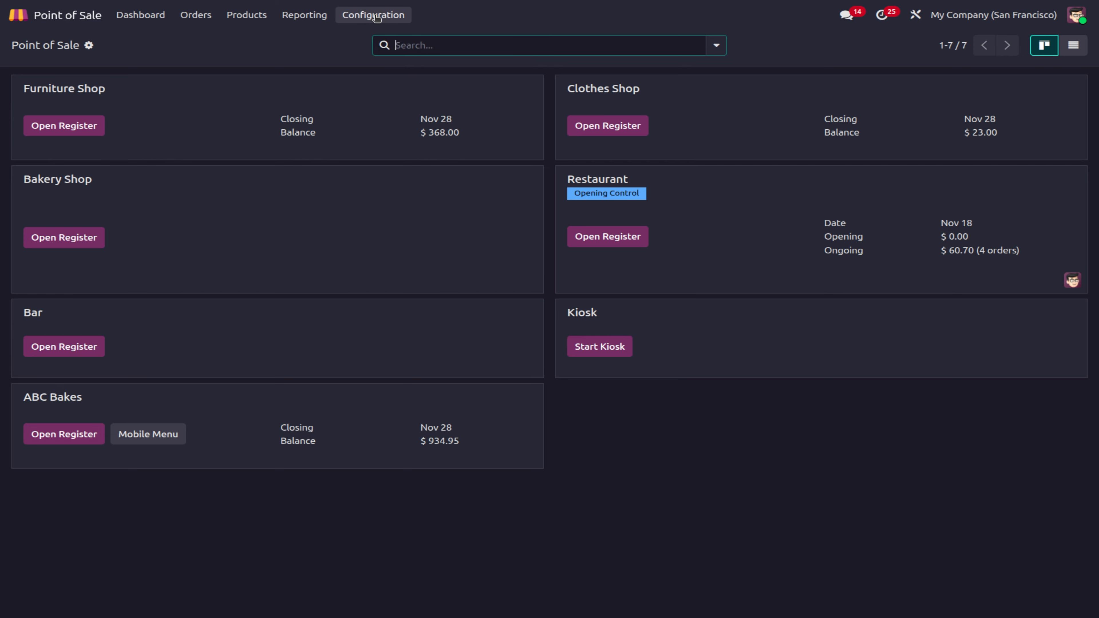
{"action": "left_click", "coordinate": [375, 18]}
{"action": "left_click", "coordinate": [391, 41]}
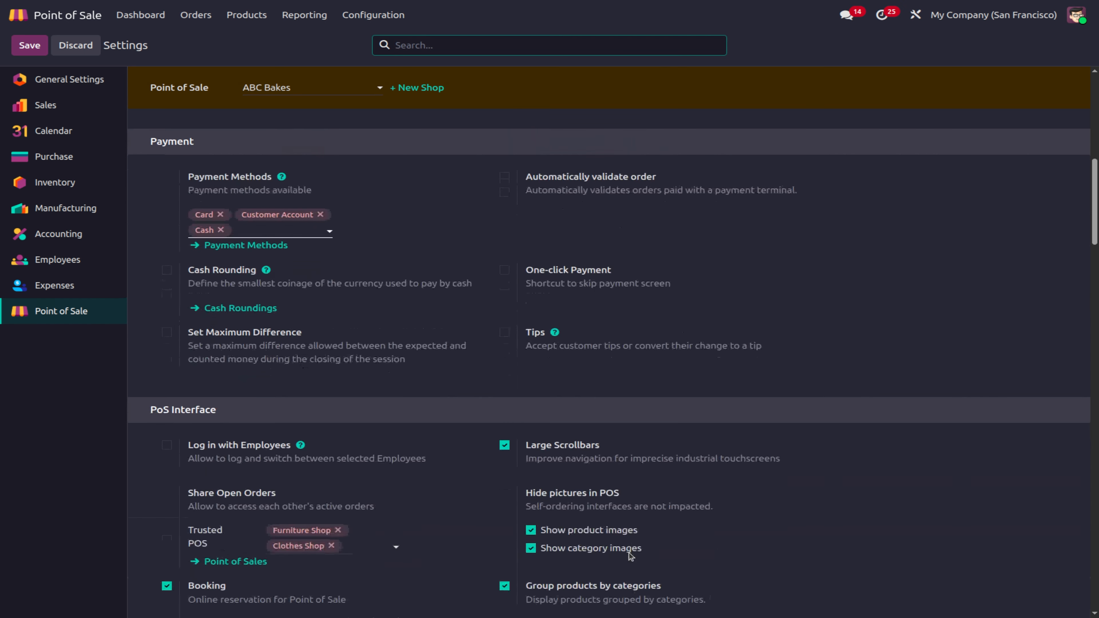
{"action": "scroll", "coordinate": [632, 553], "scroll_direction": "down", "scroll_amount": 5}
{"action": "scroll", "coordinate": [630, 553], "scroll_direction": "up", "scroll_amount": 1}
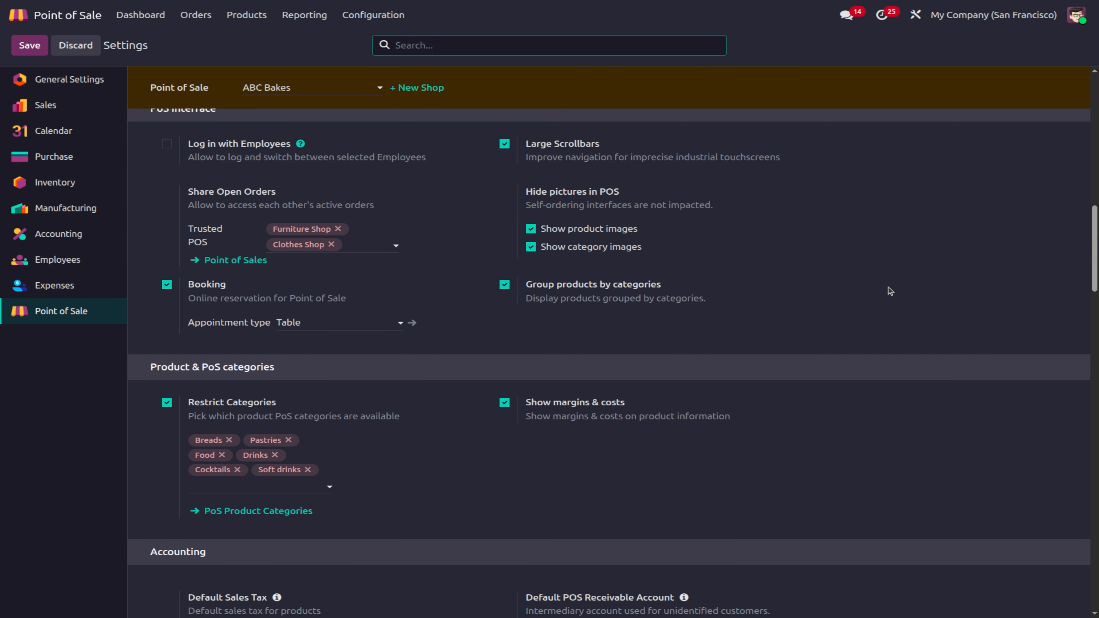
{"action": "left_click", "coordinate": [142, 16]}
{"action": "left_click", "coordinate": [60, 433]}
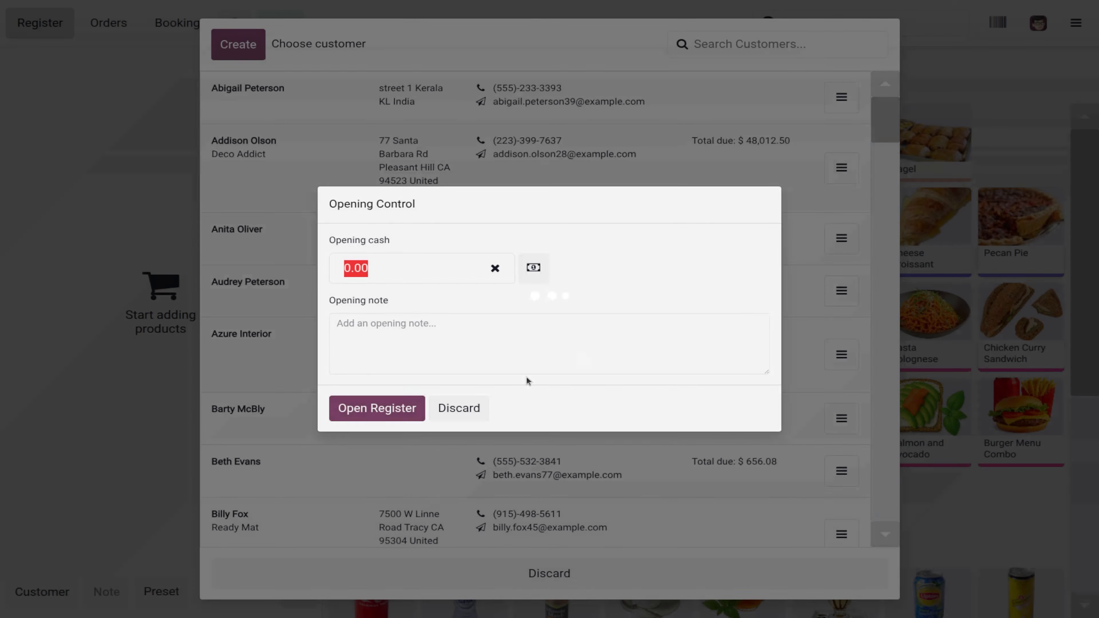
{"action": "left_click", "coordinate": [401, 414]}
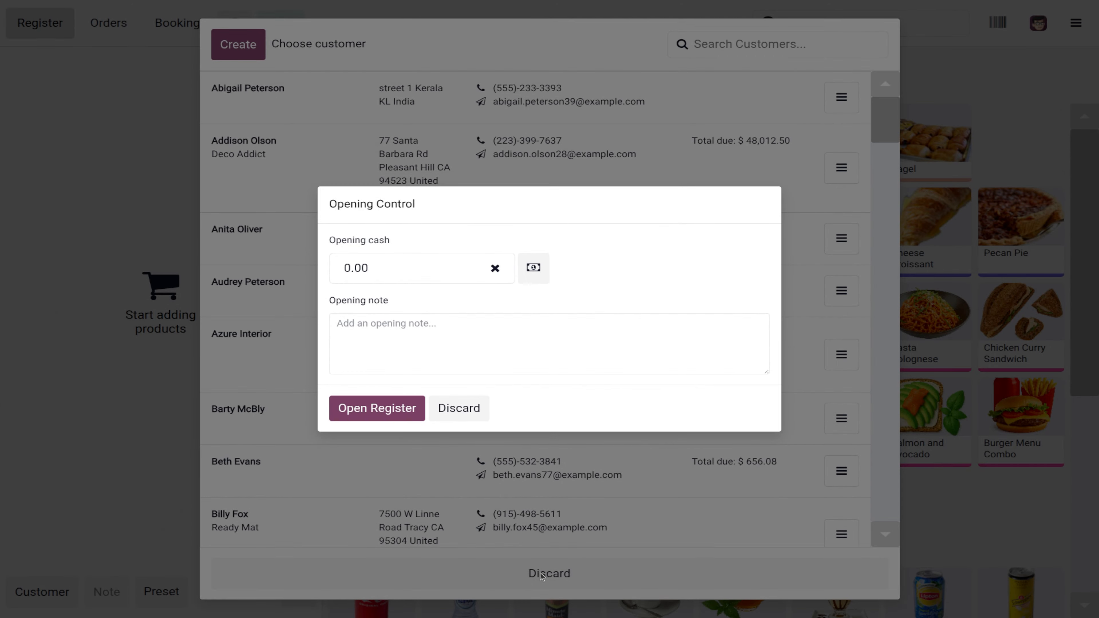
{"action": "left_click", "coordinate": [369, 412]}
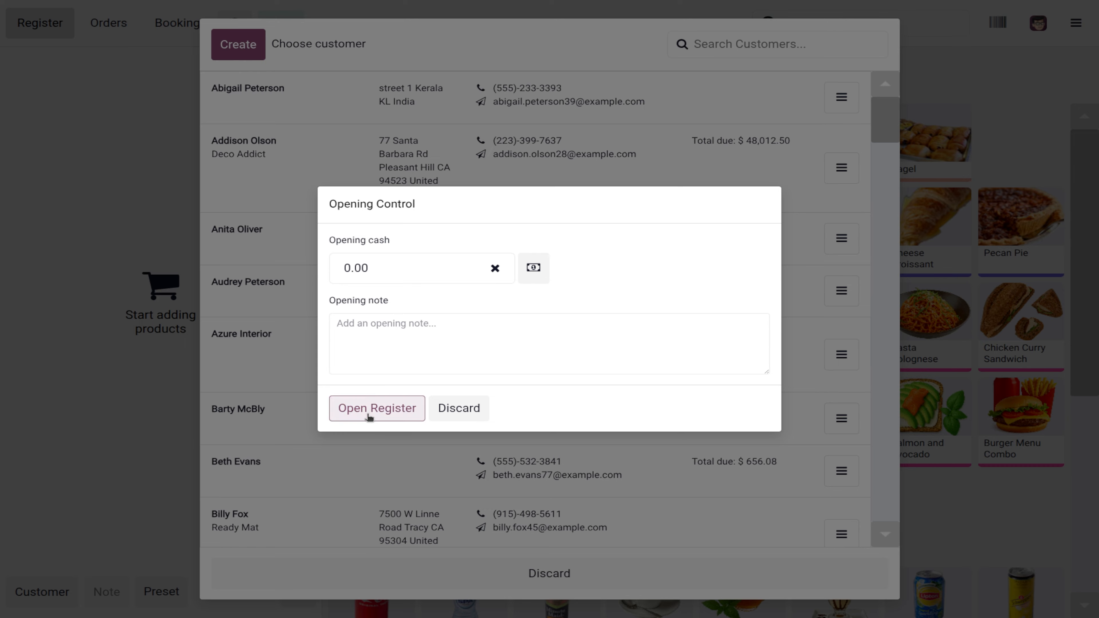
{"action": "left_click", "coordinate": [535, 574]}
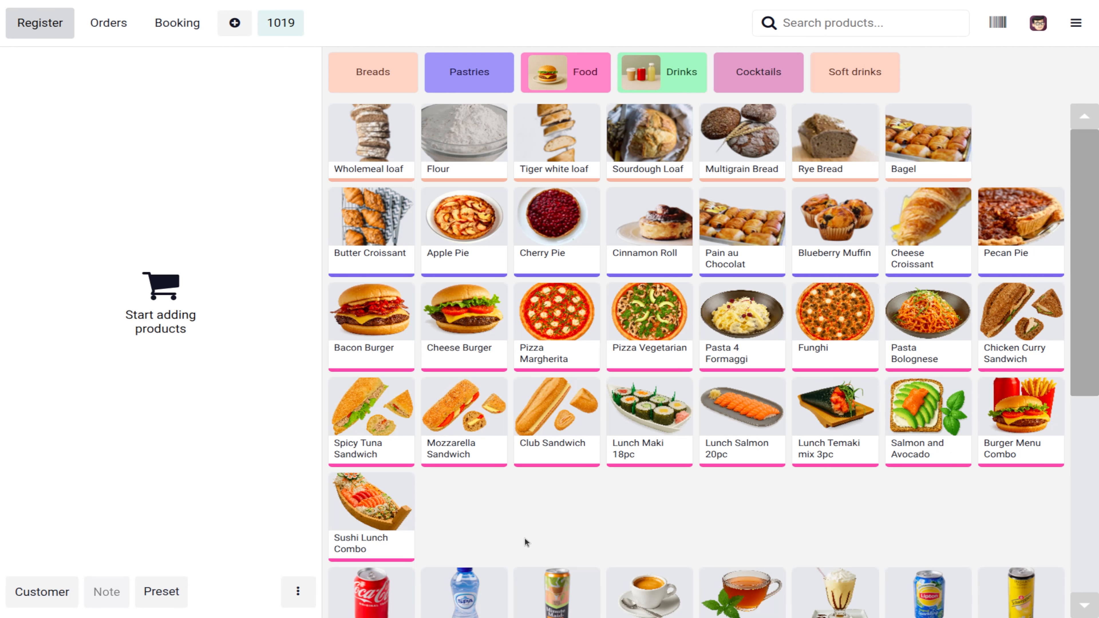
{"action": "left_click", "coordinate": [468, 333]}
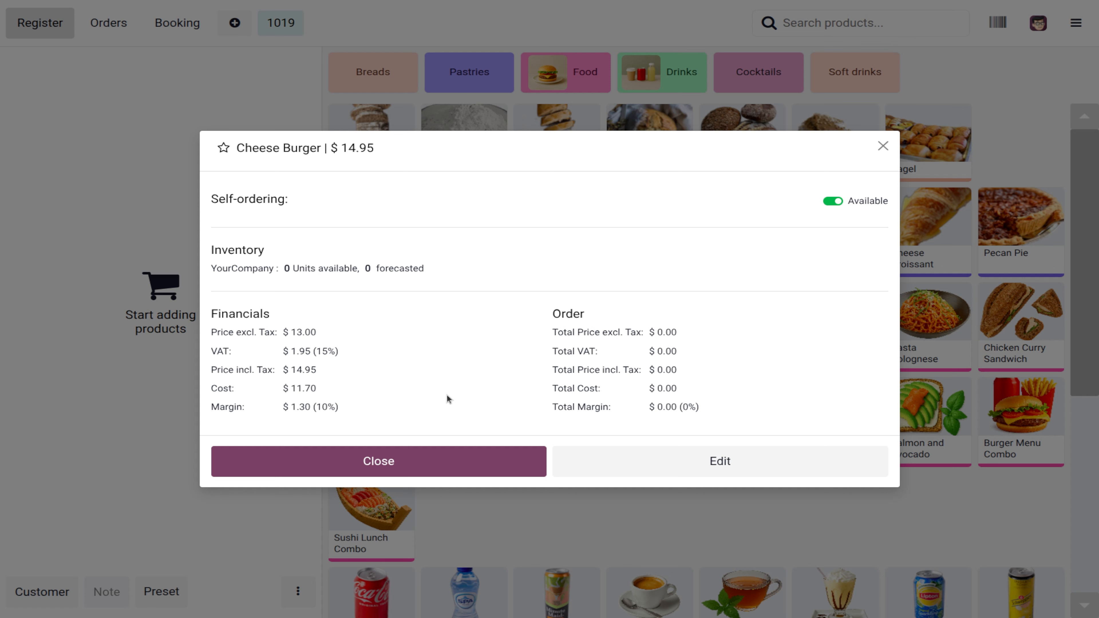
{"action": "left_click", "coordinate": [474, 457]}
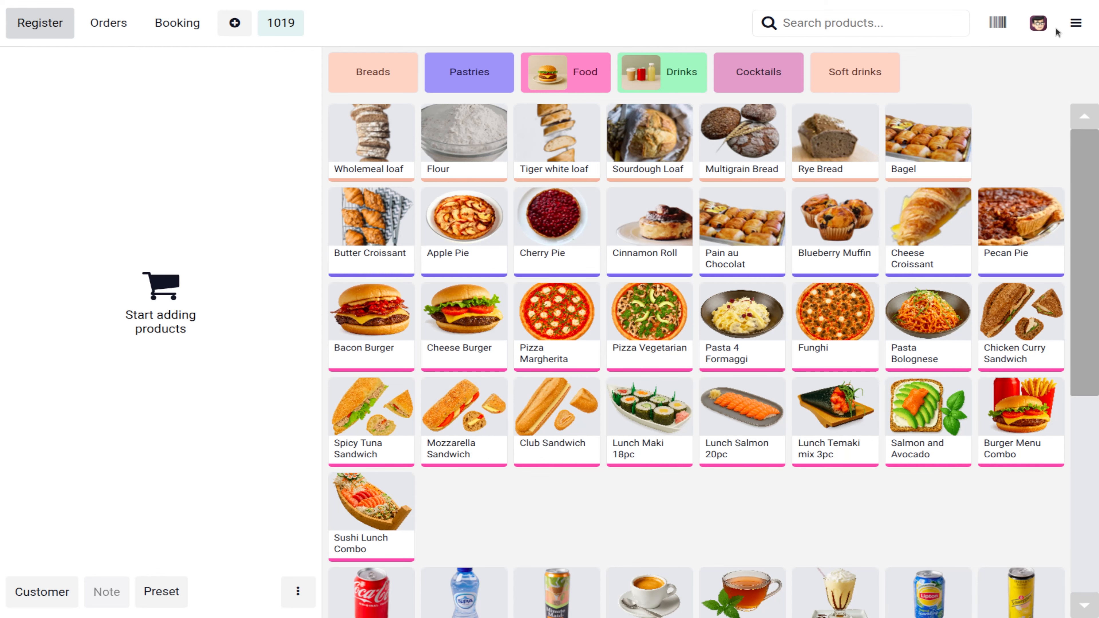
{"action": "left_click", "coordinate": [1076, 23]}
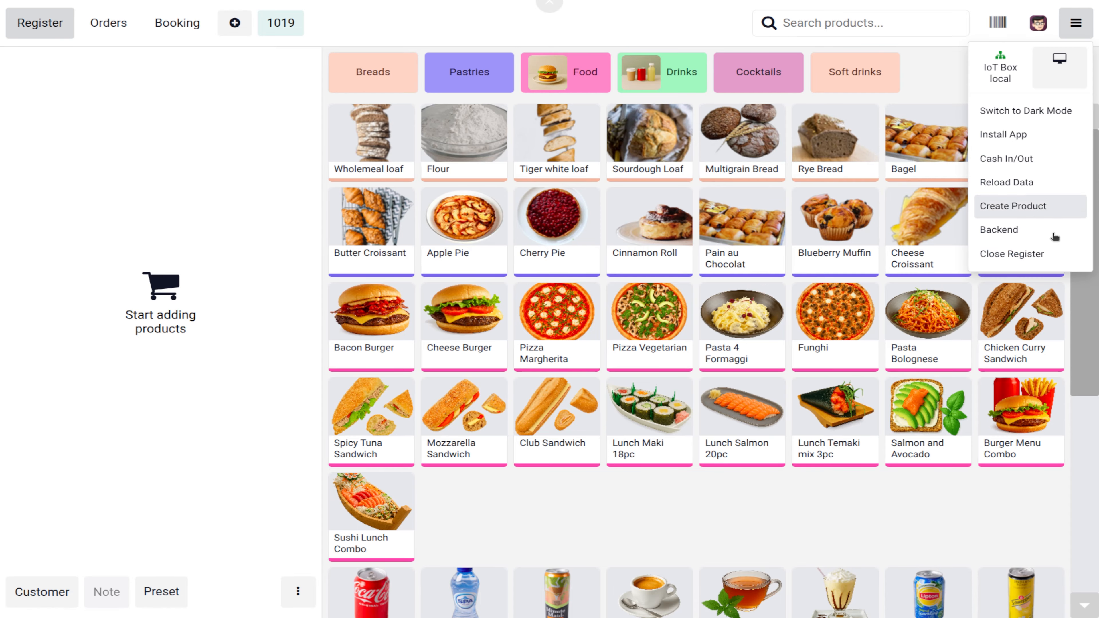
{"action": "left_click", "coordinate": [1033, 254]}
{"action": "left_click", "coordinate": [259, 502]}
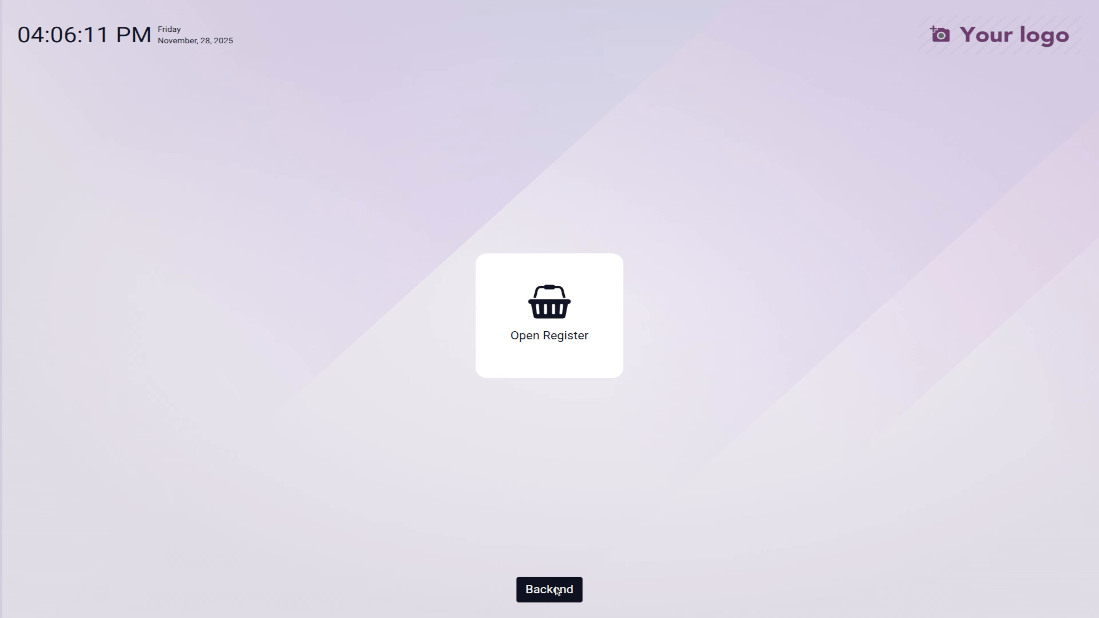
{"action": "left_click", "coordinate": [557, 591]}
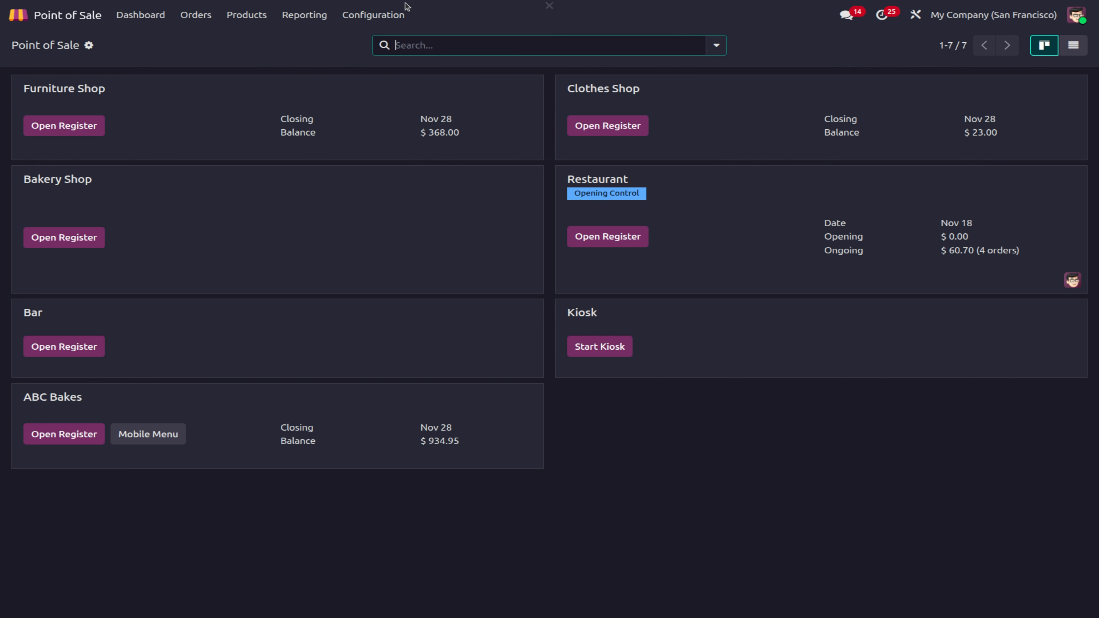
Step: Uncheck Show margins & costs in the Point of Sale settings and save
{"action": "left_click", "coordinate": [380, 17]}
{"action": "left_click", "coordinate": [380, 39]}
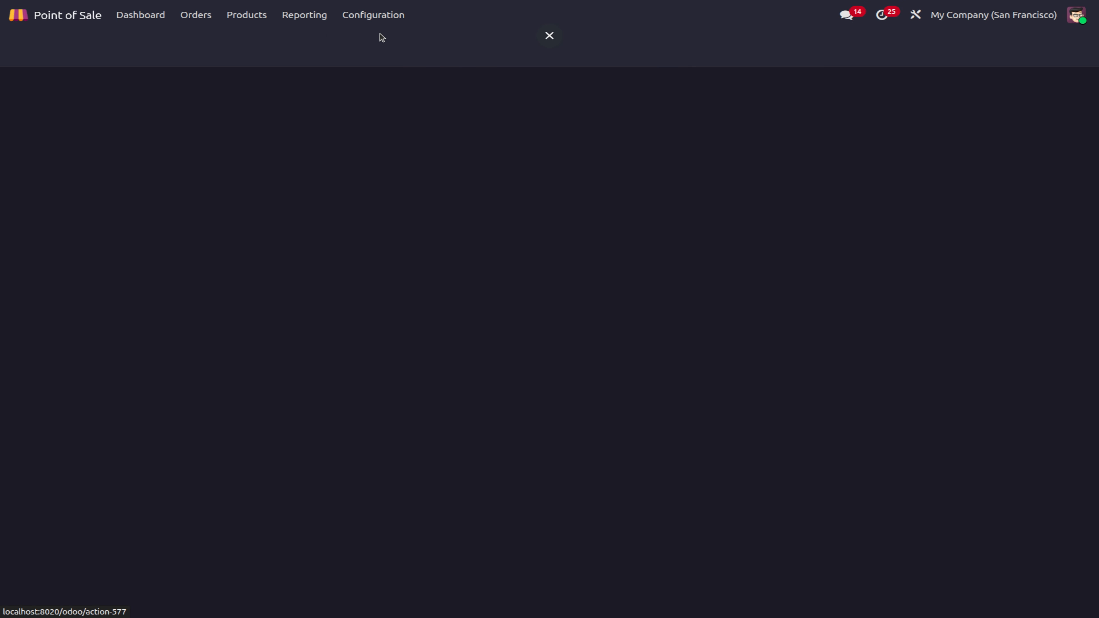
{"action": "scroll", "coordinate": [668, 543], "scroll_direction": "down", "scroll_amount": 5}
{"action": "scroll", "coordinate": [668, 541], "scroll_direction": "down", "scroll_amount": 8}
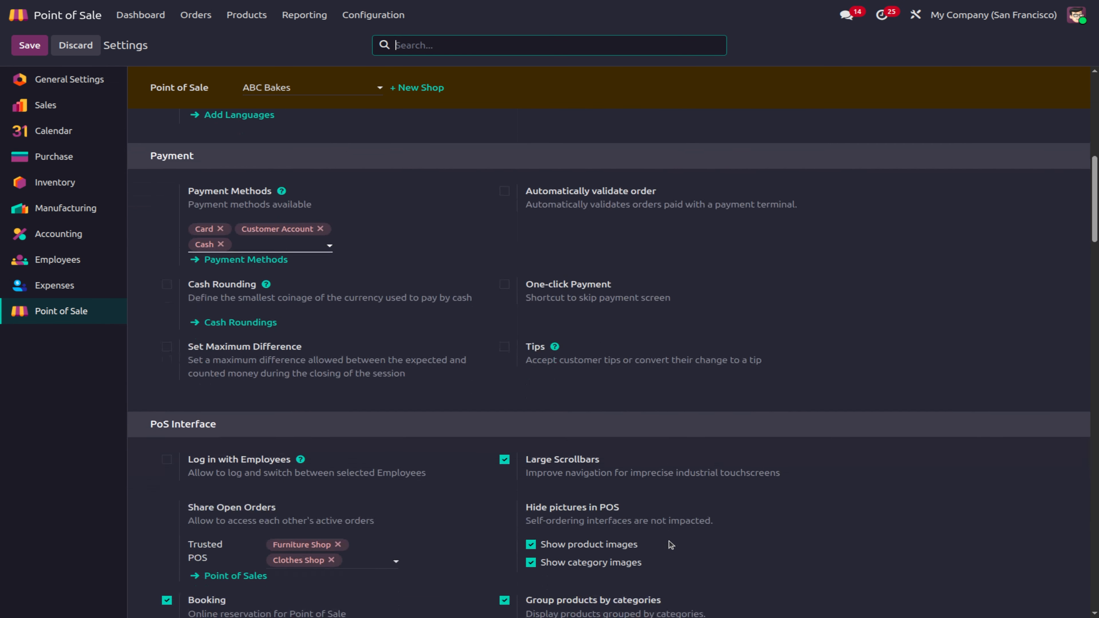
{"action": "scroll", "coordinate": [669, 544], "scroll_direction": "down", "scroll_amount": 1}
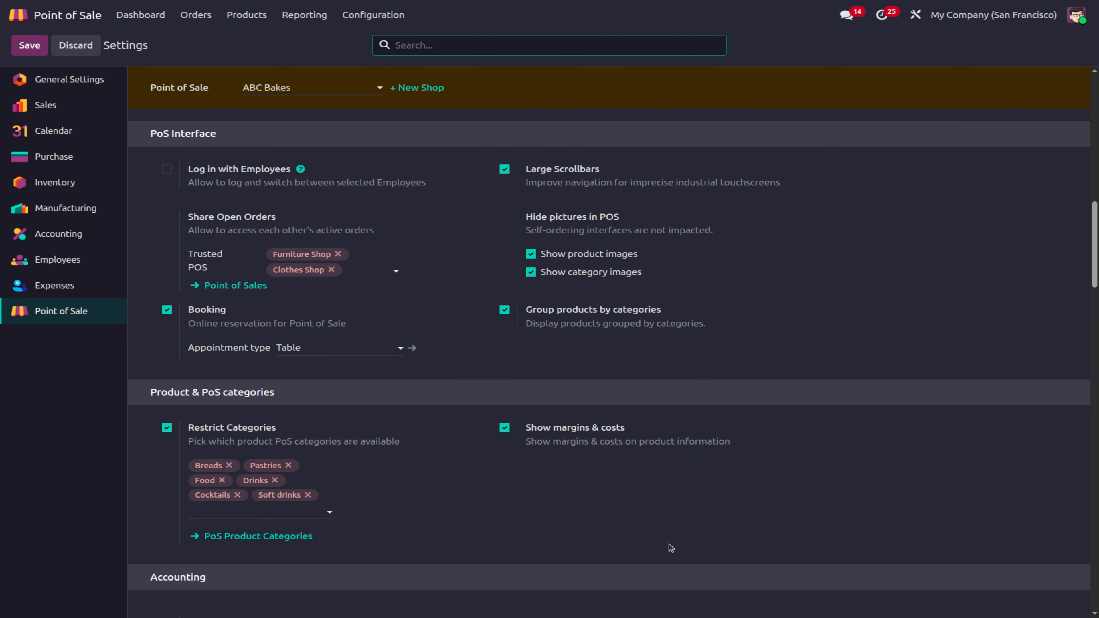
{"action": "left_click", "coordinate": [505, 428]}
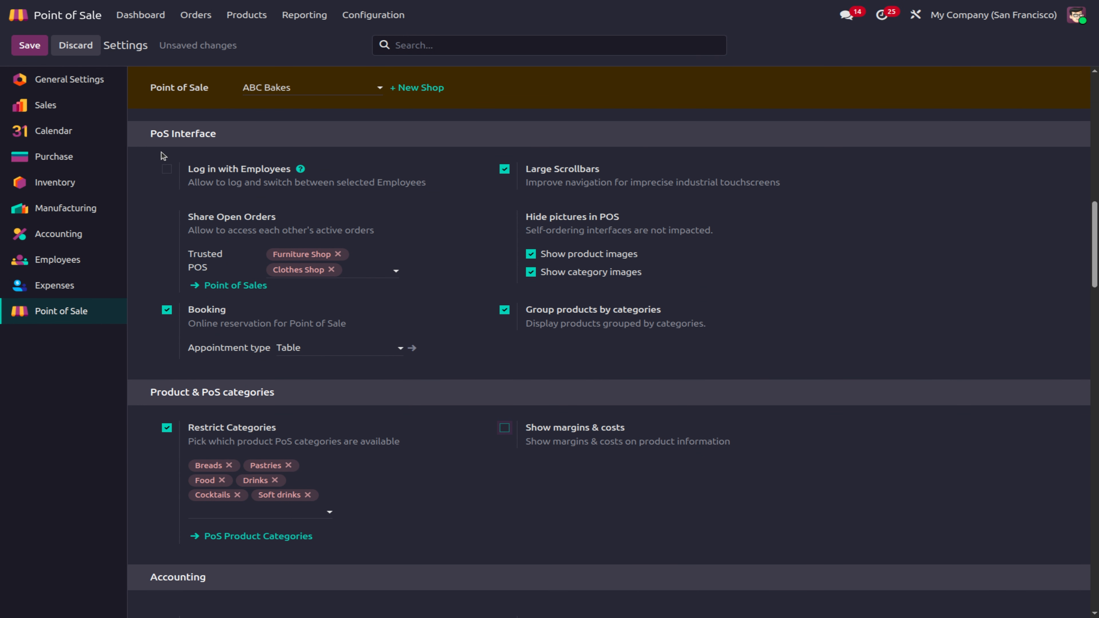
{"action": "left_click", "coordinate": [29, 45]}
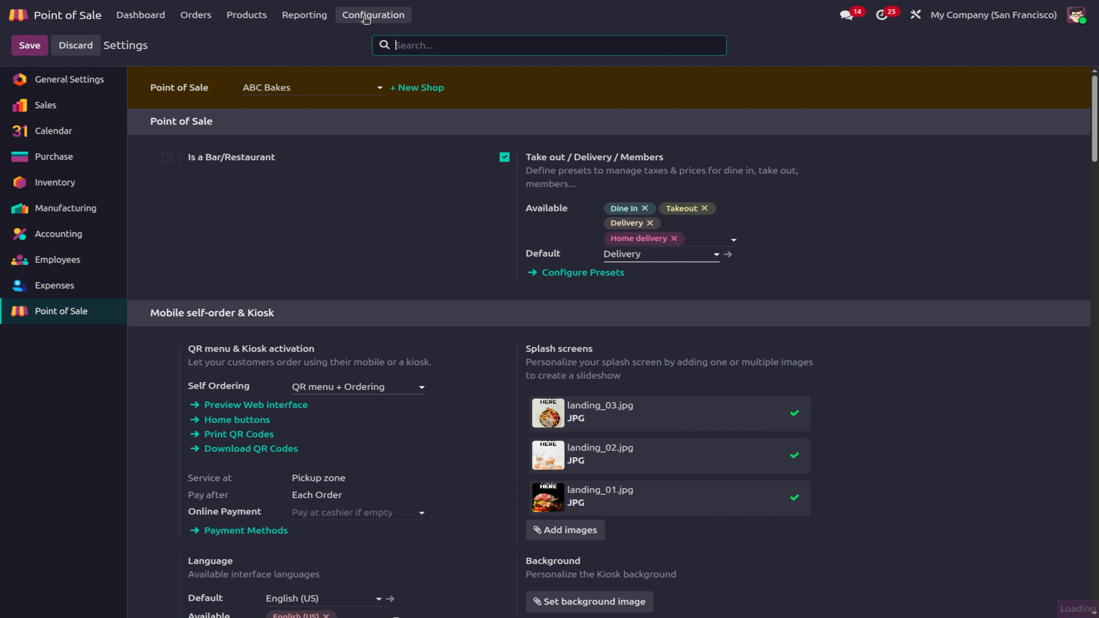
Step: Open a new ABC Bakes register session without choosing a customer
{"action": "left_click", "coordinate": [195, 15]}
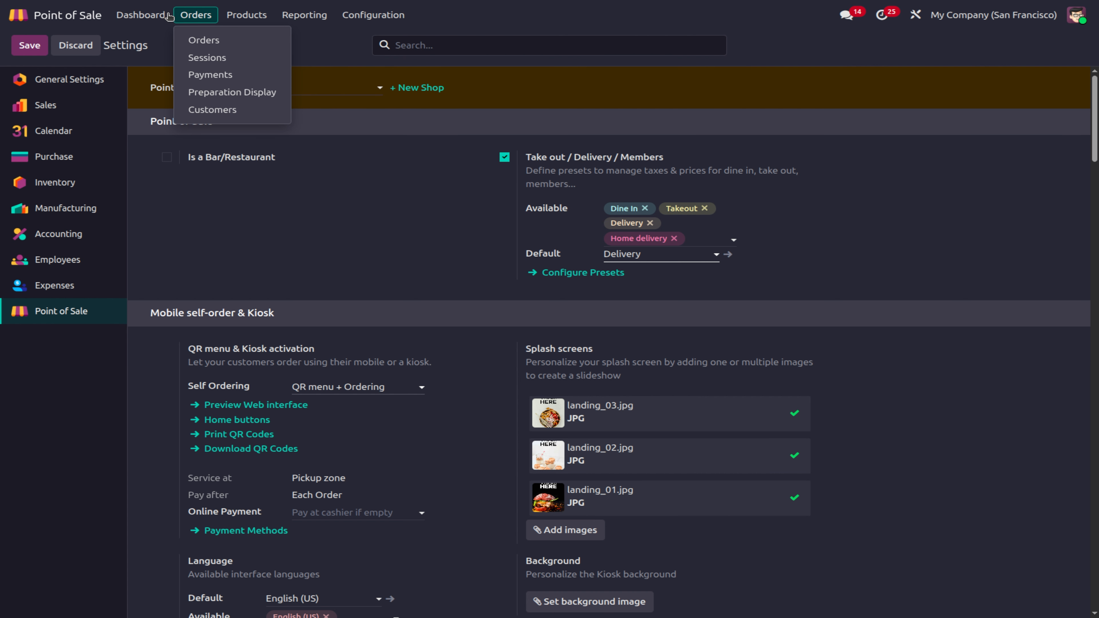
{"action": "left_click", "coordinate": [140, 16]}
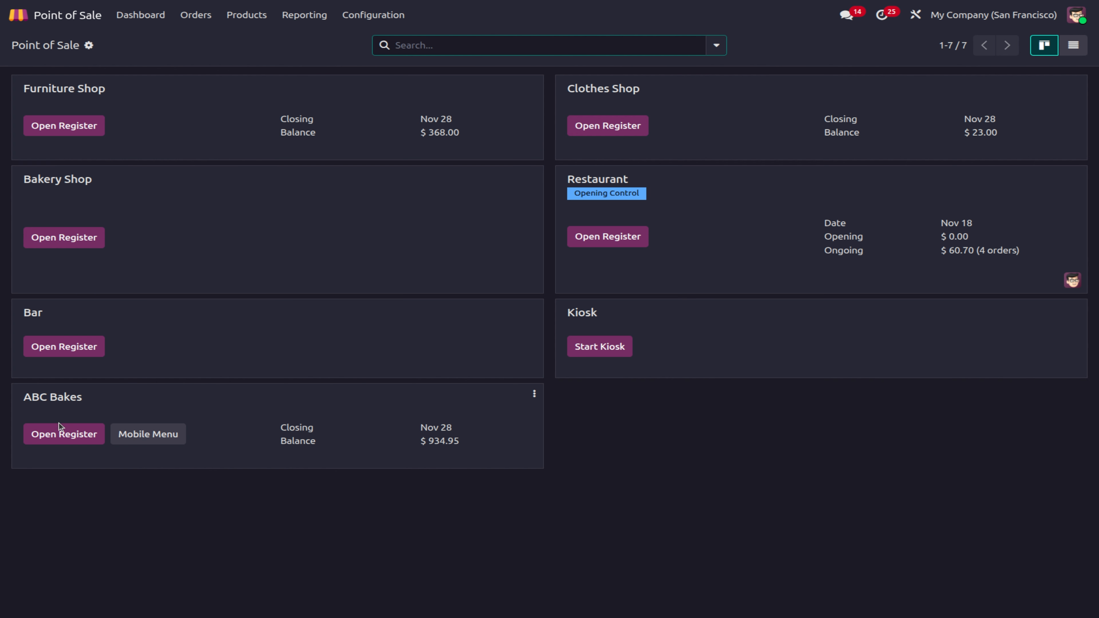
{"action": "left_click", "coordinate": [59, 438]}
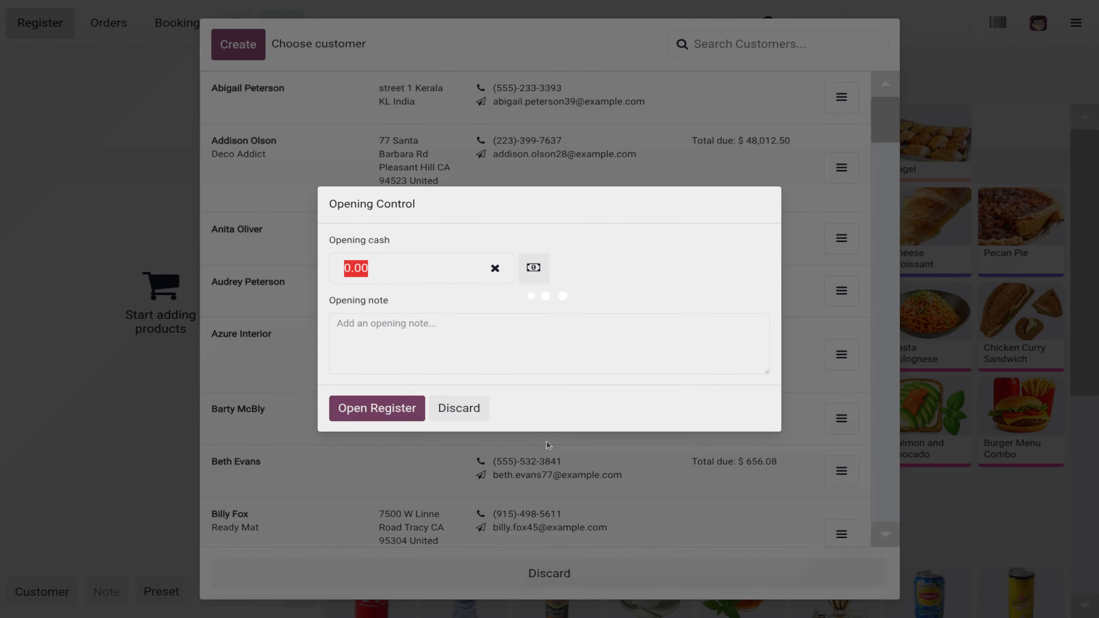
{"action": "left_click", "coordinate": [373, 407]}
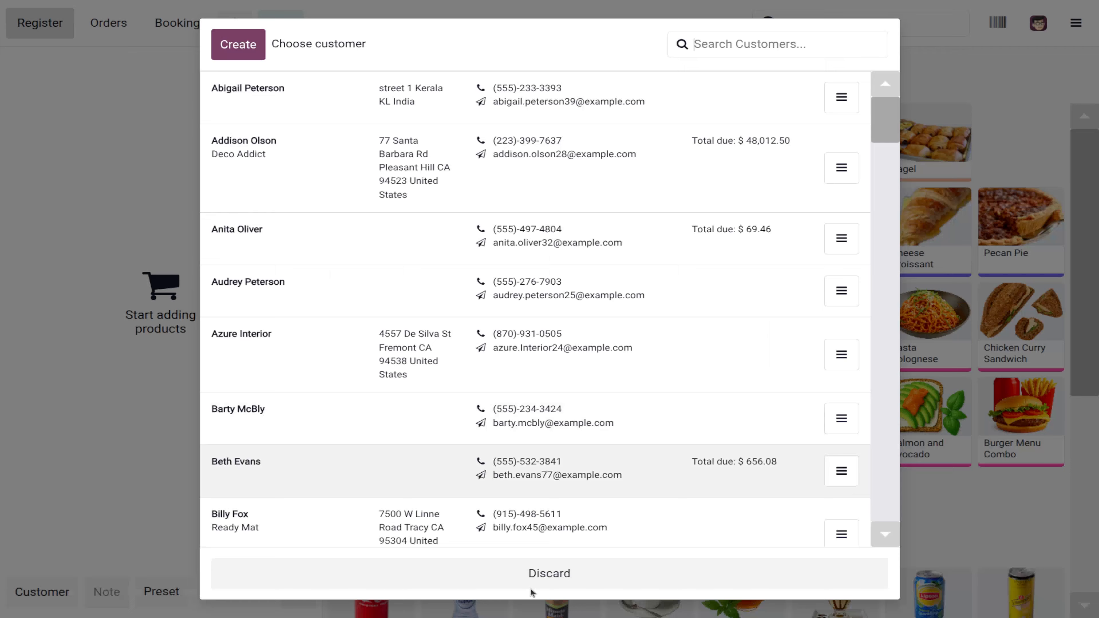
{"action": "left_click", "coordinate": [559, 570]}
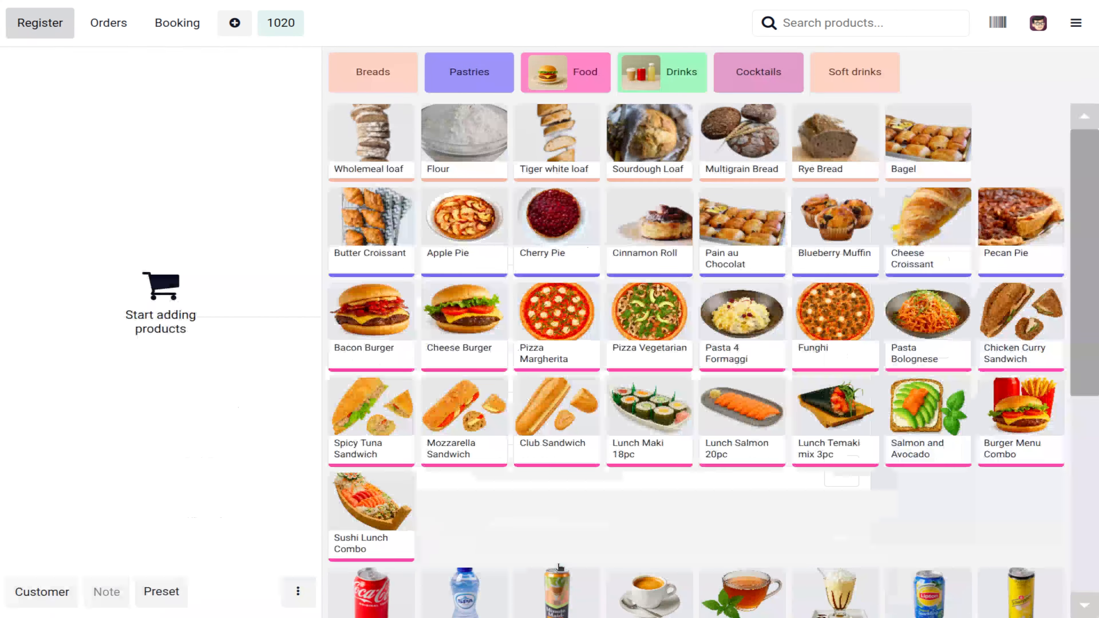
Step: Add a Club Sandwich and check its product info: $3.91 with 15% VAT
{"action": "left_click", "coordinate": [528, 422]}
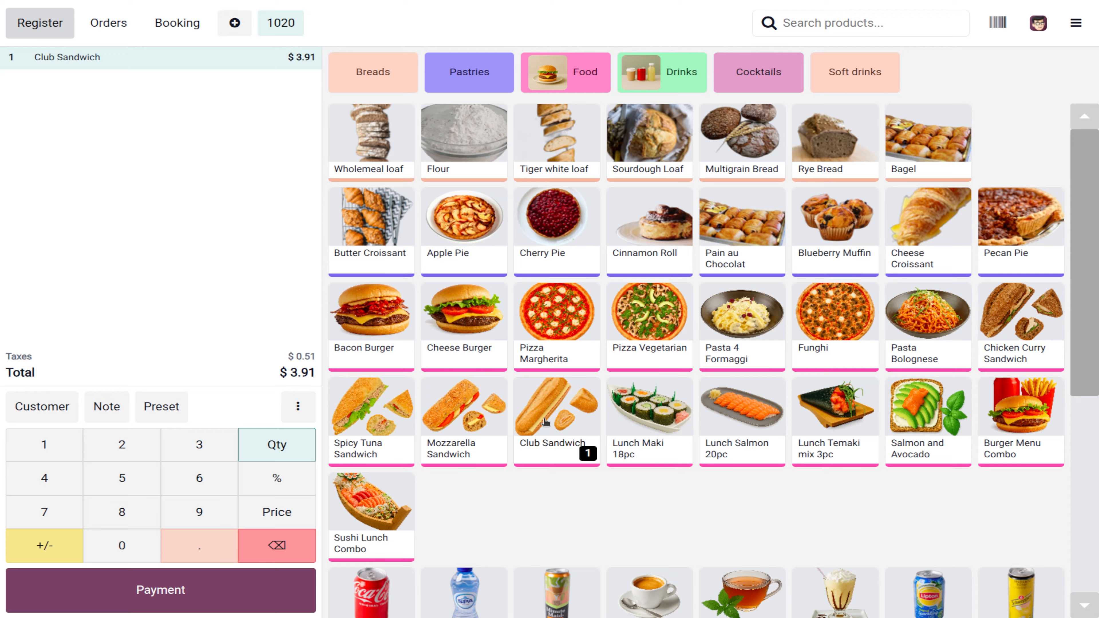
{"action": "right_click", "coordinate": [552, 419]}
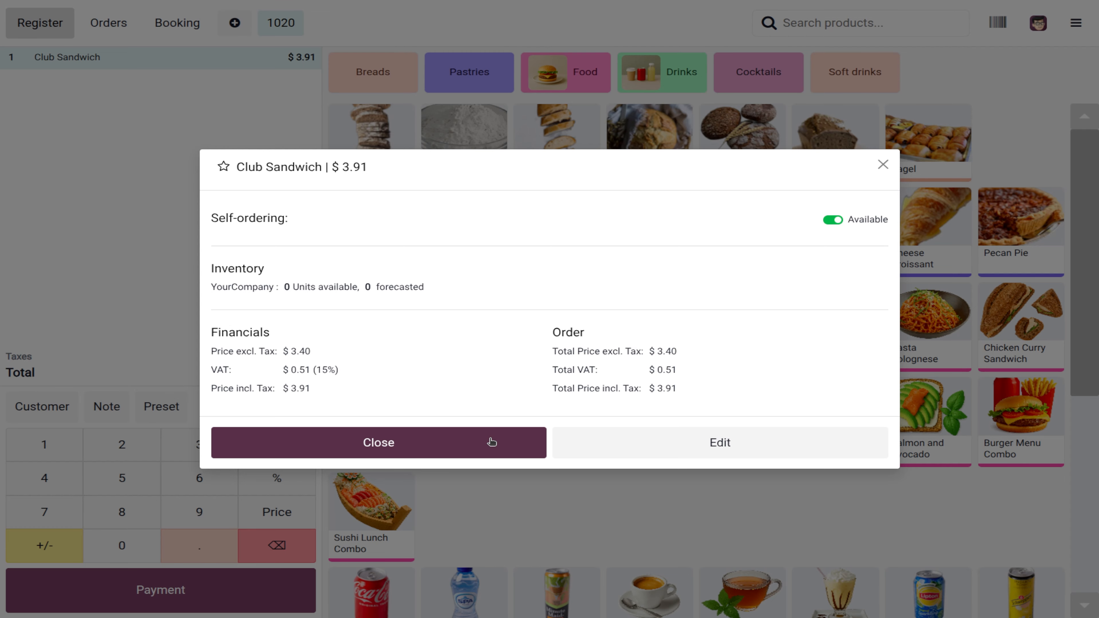
{"action": "left_click", "coordinate": [442, 449]}
Step: Close the ABC Bakes register session and reopen it
{"action": "left_click", "coordinate": [1082, 22]}
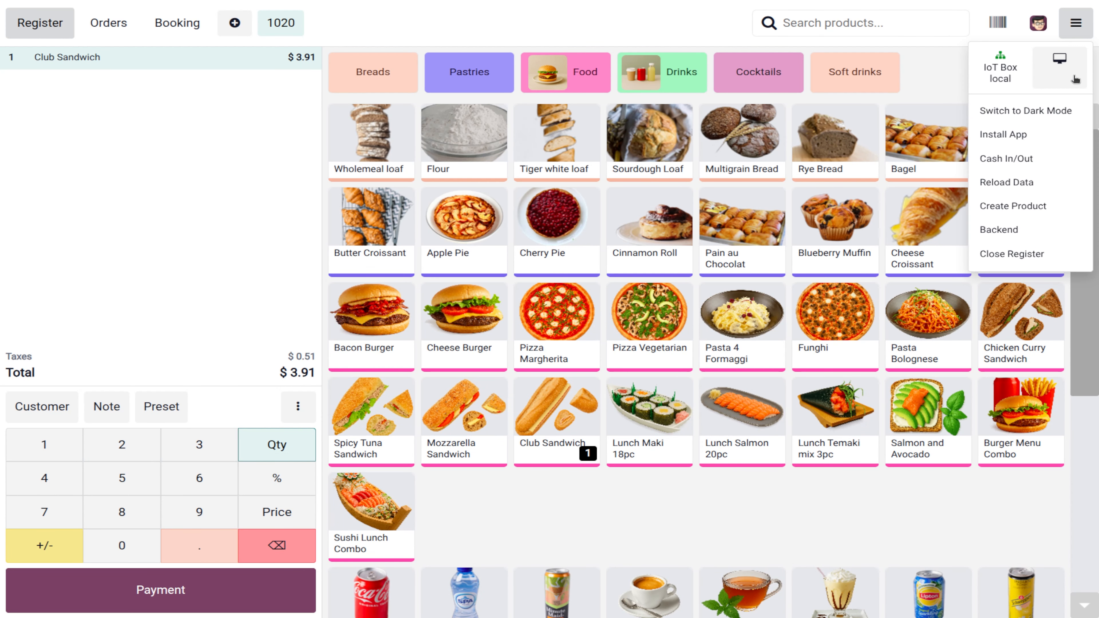
{"action": "left_click", "coordinate": [1028, 258]}
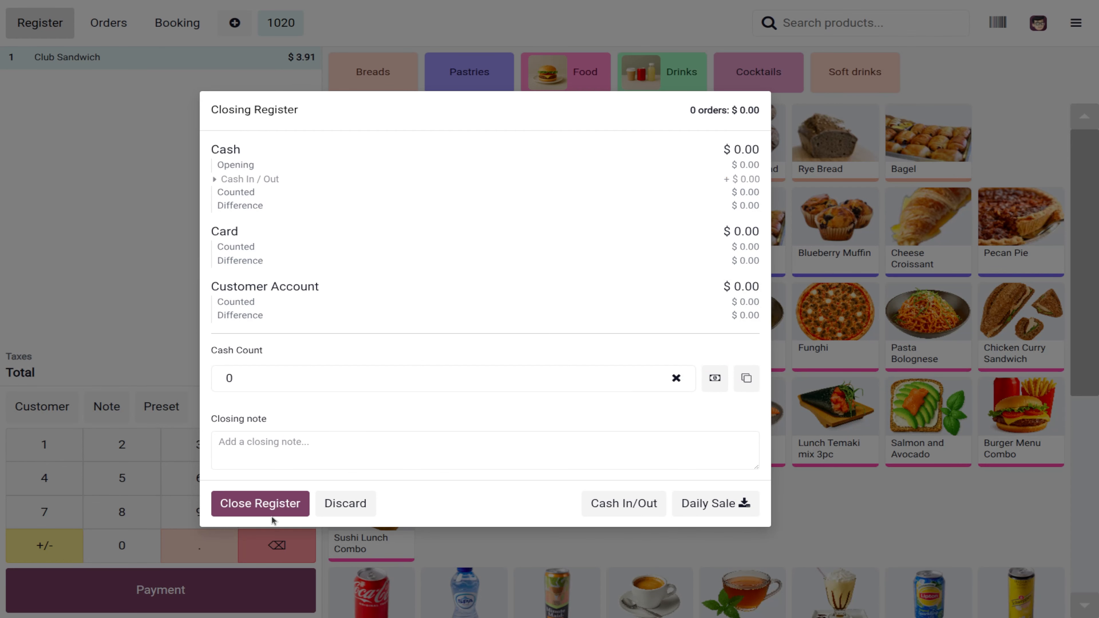
{"action": "left_click", "coordinate": [277, 503]}
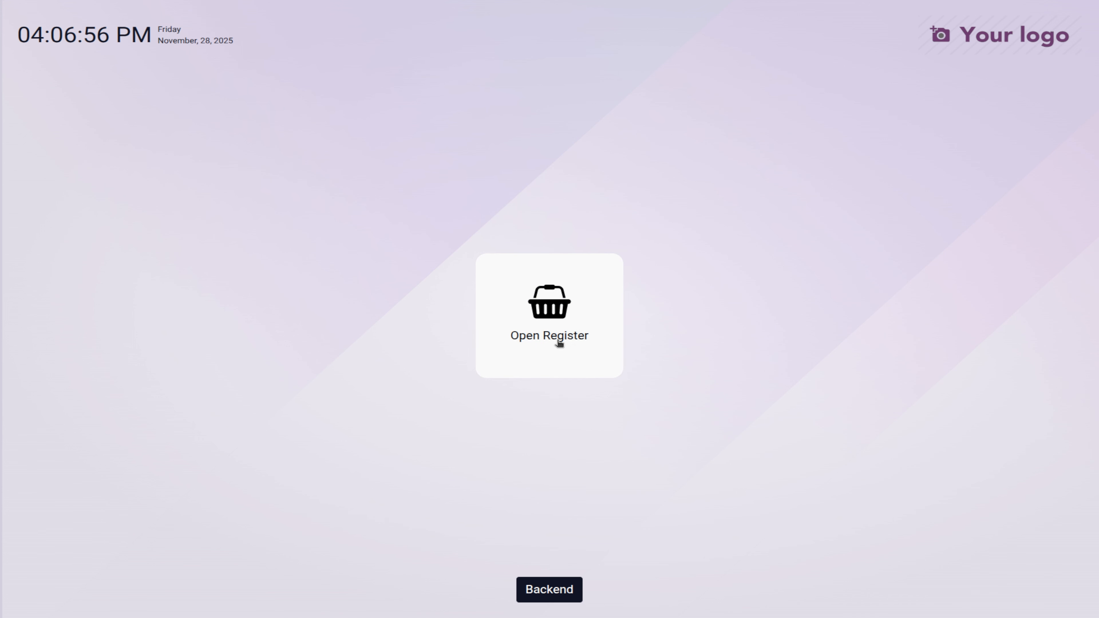
{"action": "left_click", "coordinate": [558, 341]}
{"action": "left_click", "coordinate": [369, 443]}
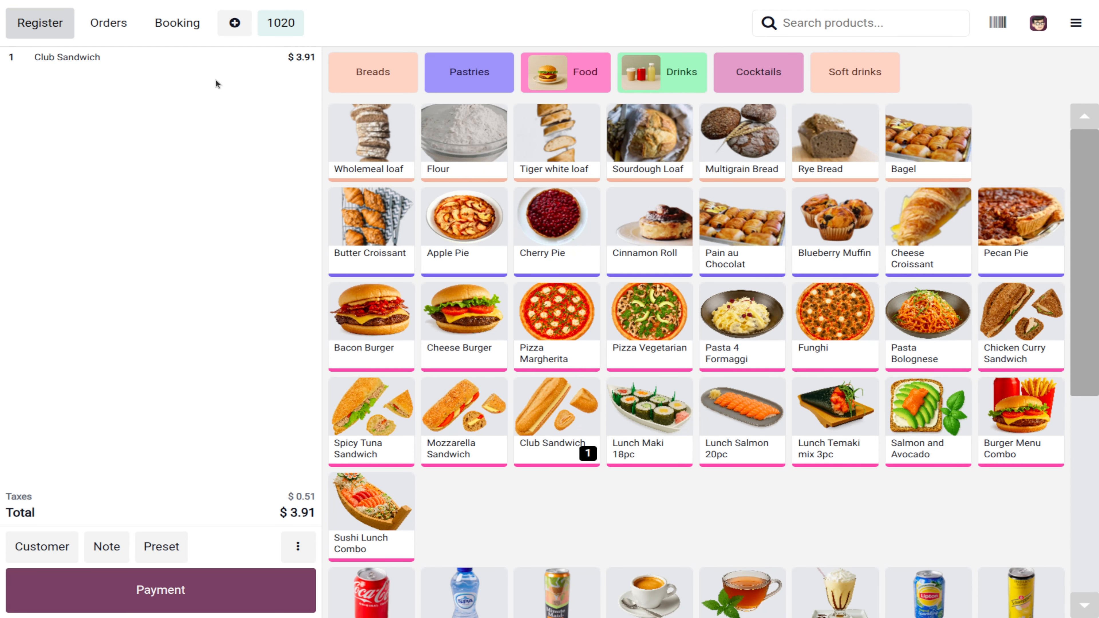
Step: Remove the Club Sandwich from the order, then close and reopen the register
{"action": "left_click", "coordinate": [213, 69]}
{"action": "key", "text": "BackSpace"}
{"action": "key", "text": "BackSpace"}
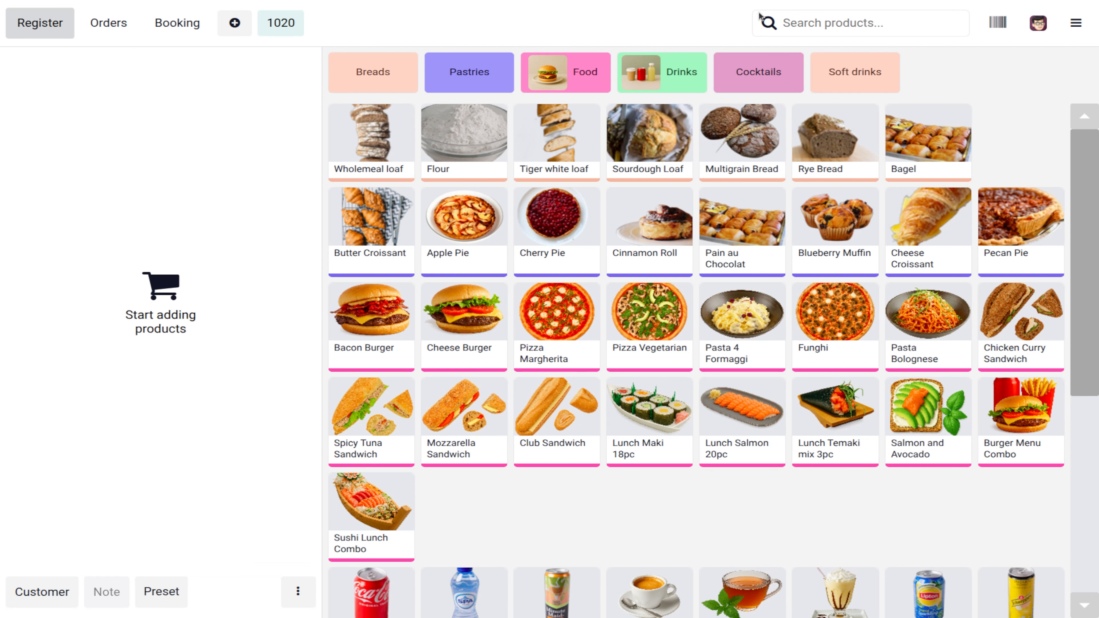
{"action": "left_click", "coordinate": [1076, 23]}
{"action": "left_click", "coordinate": [1040, 253]}
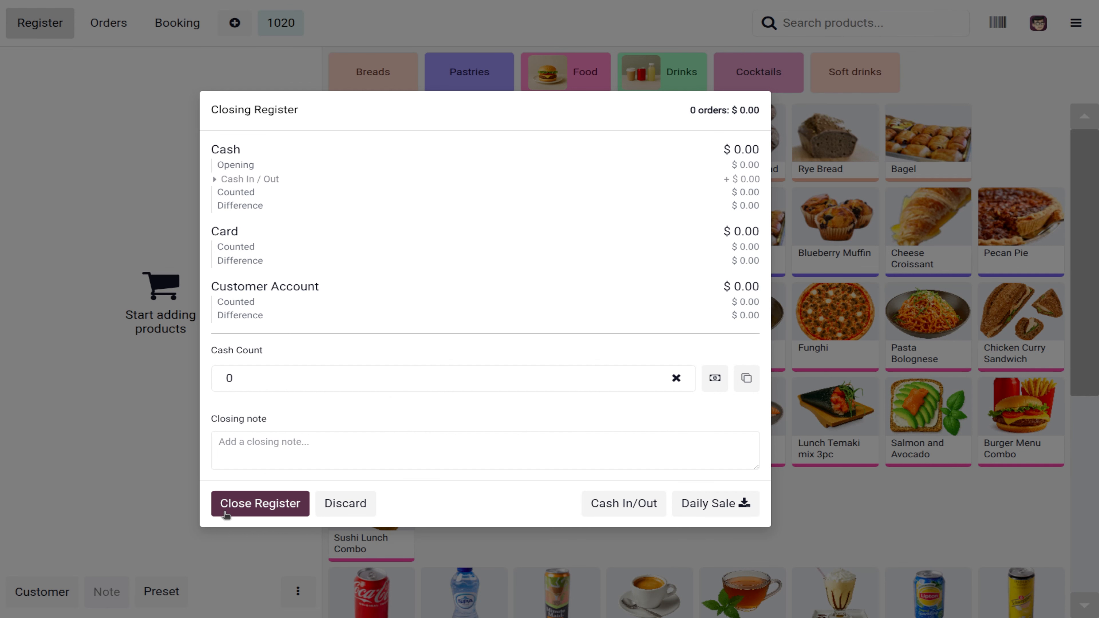
{"action": "left_click", "coordinate": [233, 508]}
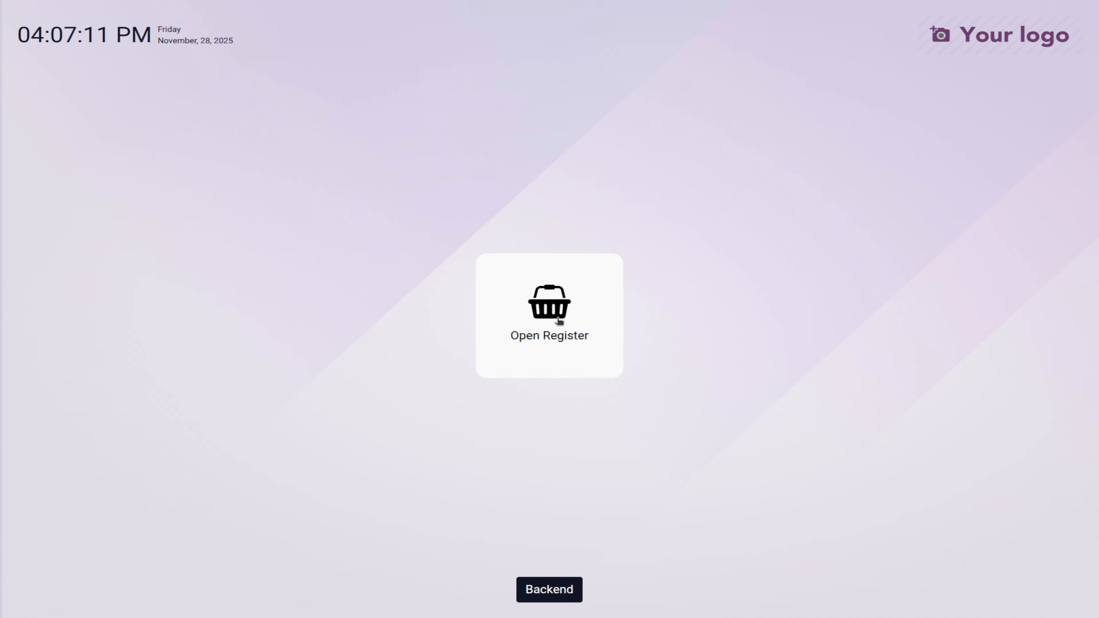
{"action": "left_click", "coordinate": [557, 318]}
{"action": "left_click", "coordinate": [405, 408]}
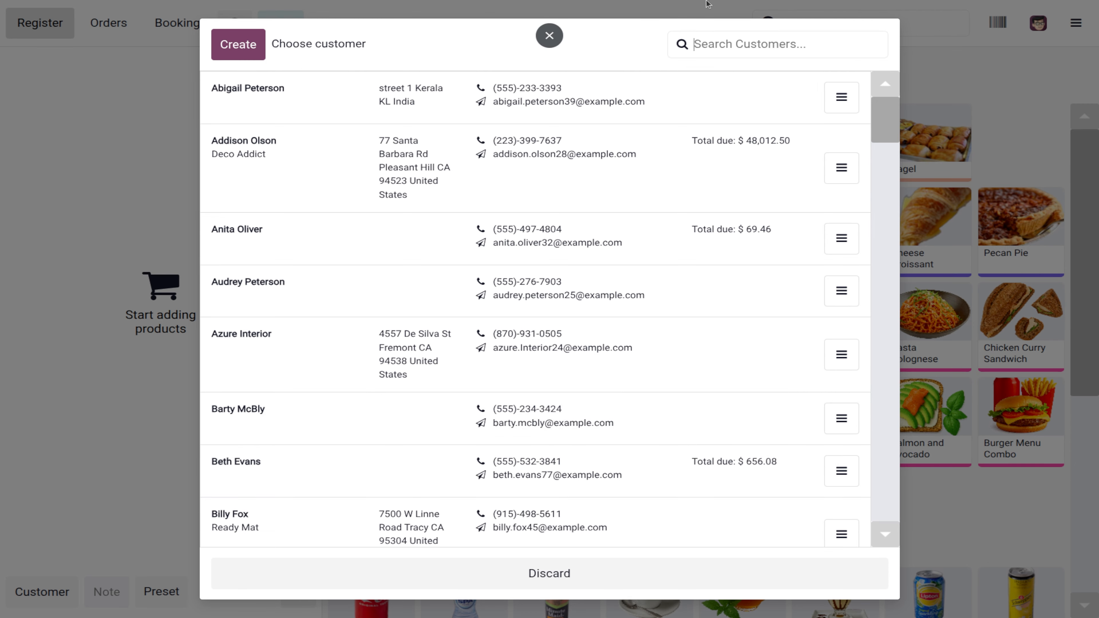
Step: Discard a started new customer, close the register, and return to the Point of Sale backend
{"action": "left_click", "coordinate": [228, 48]}
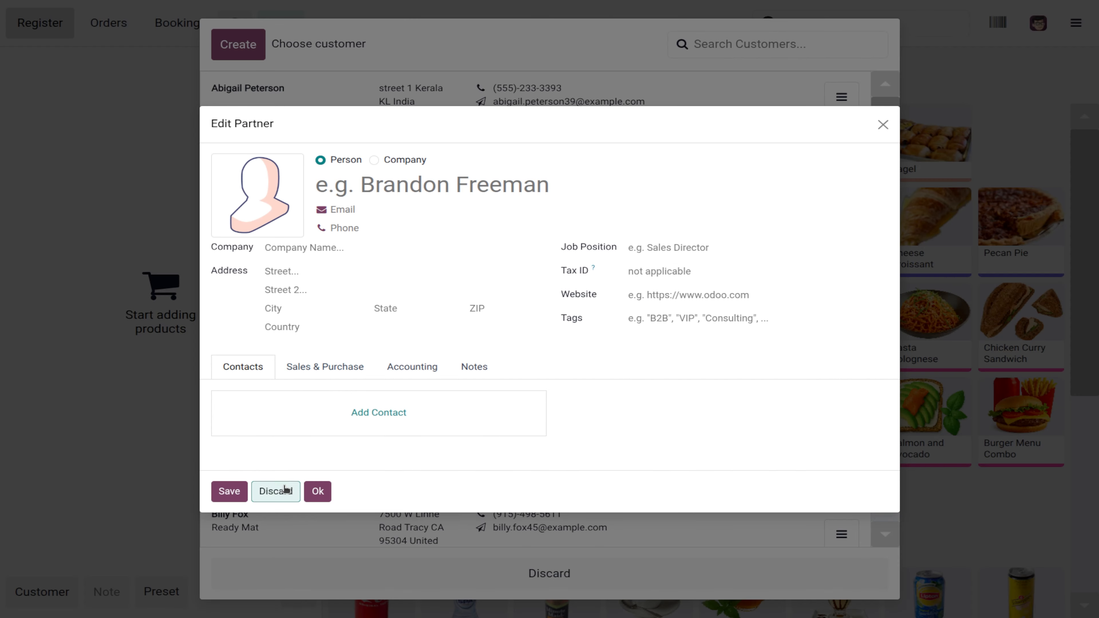
{"action": "left_click", "coordinate": [277, 491]}
{"action": "left_click", "coordinate": [491, 580]}
{"action": "left_click", "coordinate": [1076, 22]}
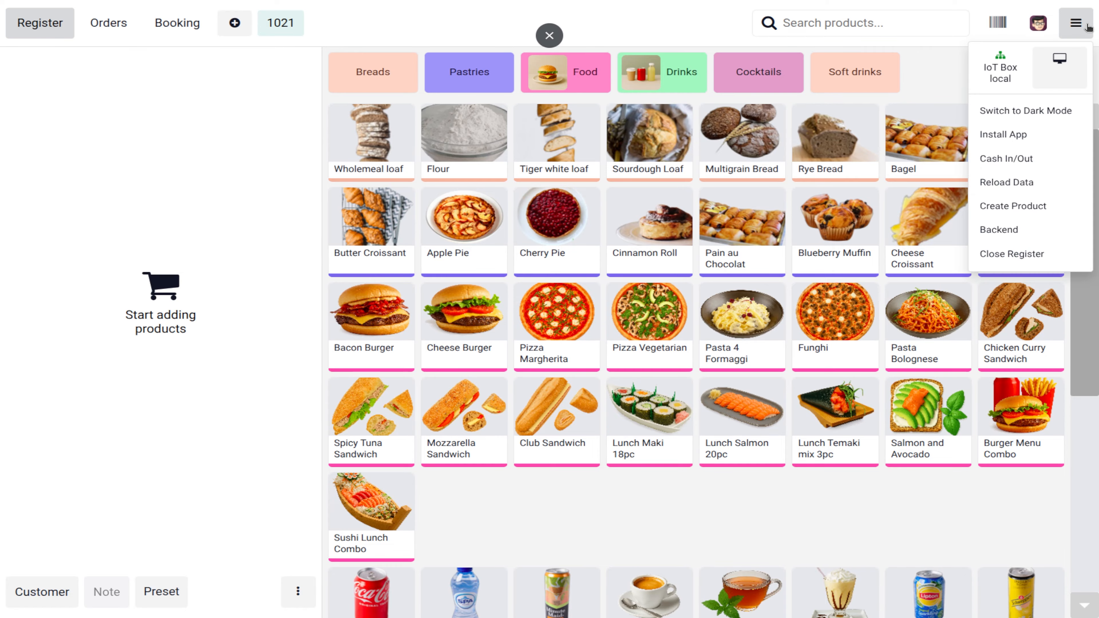
{"action": "left_click", "coordinate": [1001, 254]}
{"action": "left_click", "coordinate": [262, 504]}
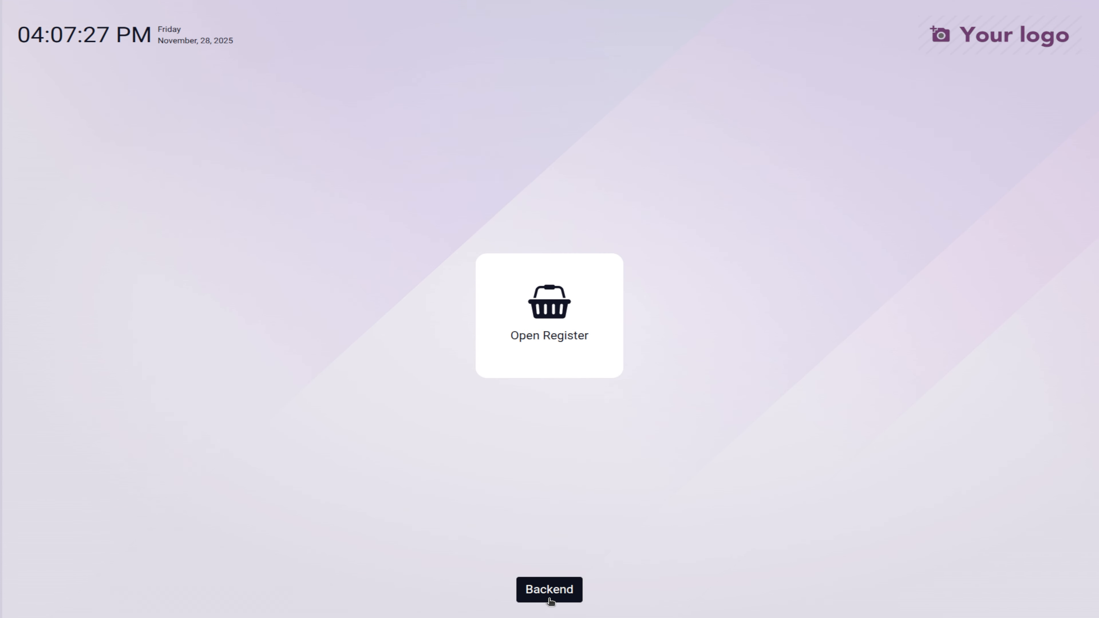
{"action": "left_click", "coordinate": [550, 596]}
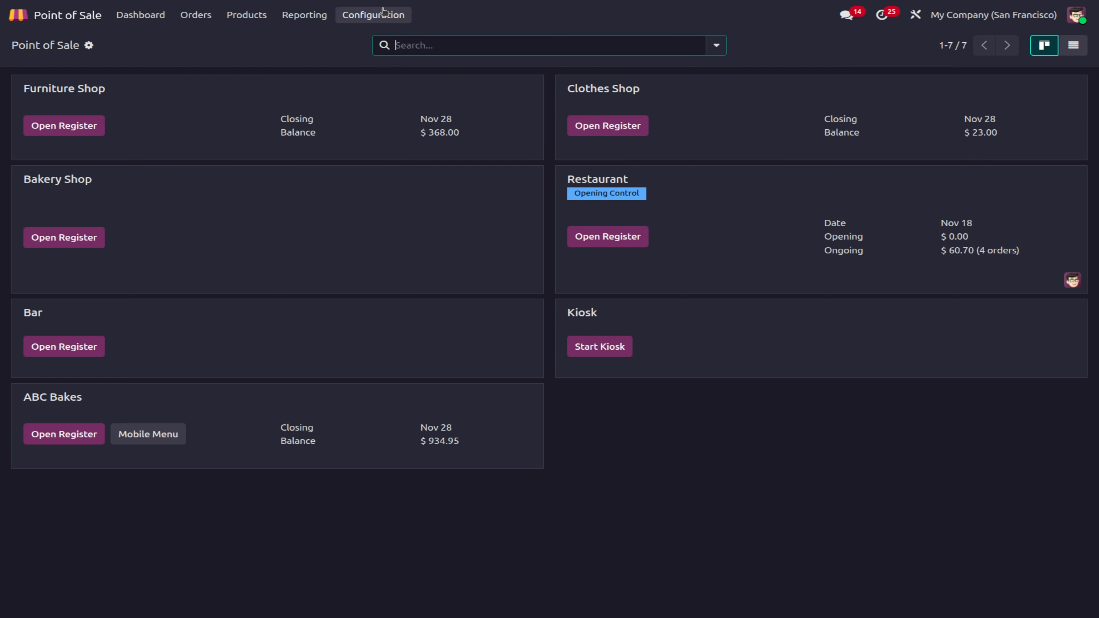
{"action": "left_click", "coordinate": [373, 15]}
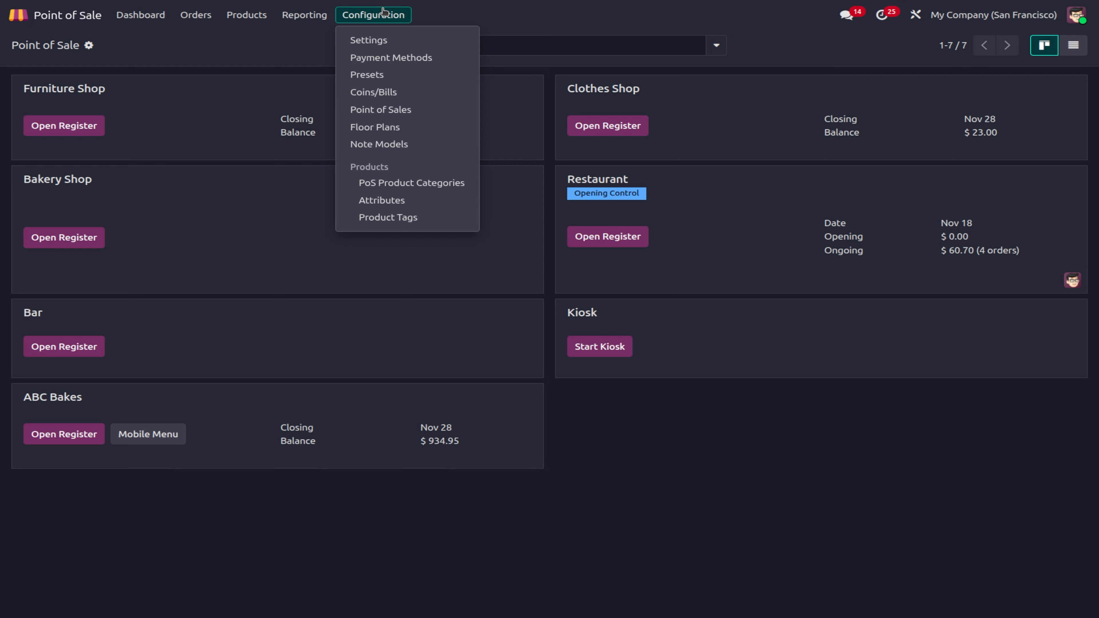
Step: Open the settings and scroll to ABC Bakes' allowed categories and 15% default sales tax
{"action": "left_click", "coordinate": [398, 45]}
{"action": "scroll", "coordinate": [591, 490], "scroll_direction": "down", "scroll_amount": 10}
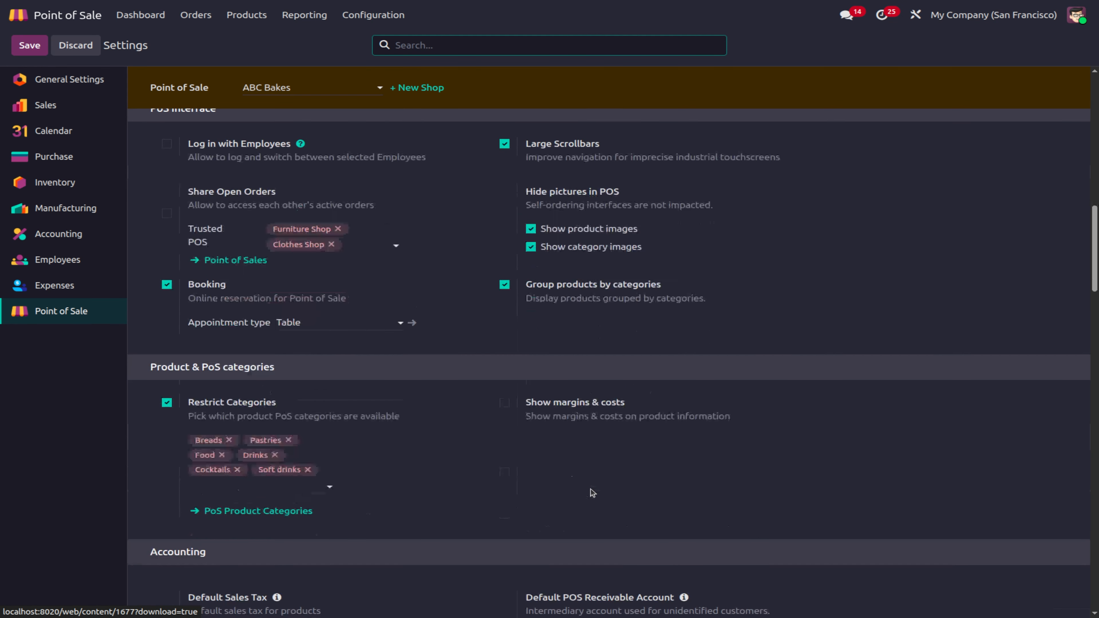
{"action": "scroll", "coordinate": [591, 492], "scroll_direction": "down", "scroll_amount": 5}
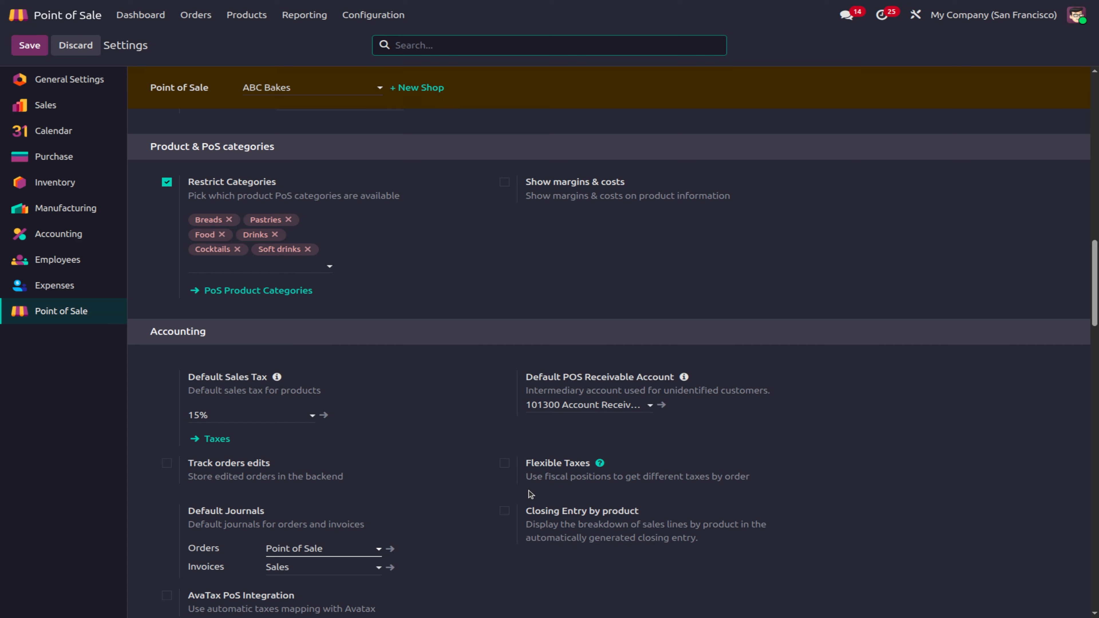
Step: Enable Flexible Taxes and browse the fiscal positions, abandoning a new one
{"action": "left_click", "coordinate": [505, 463]}
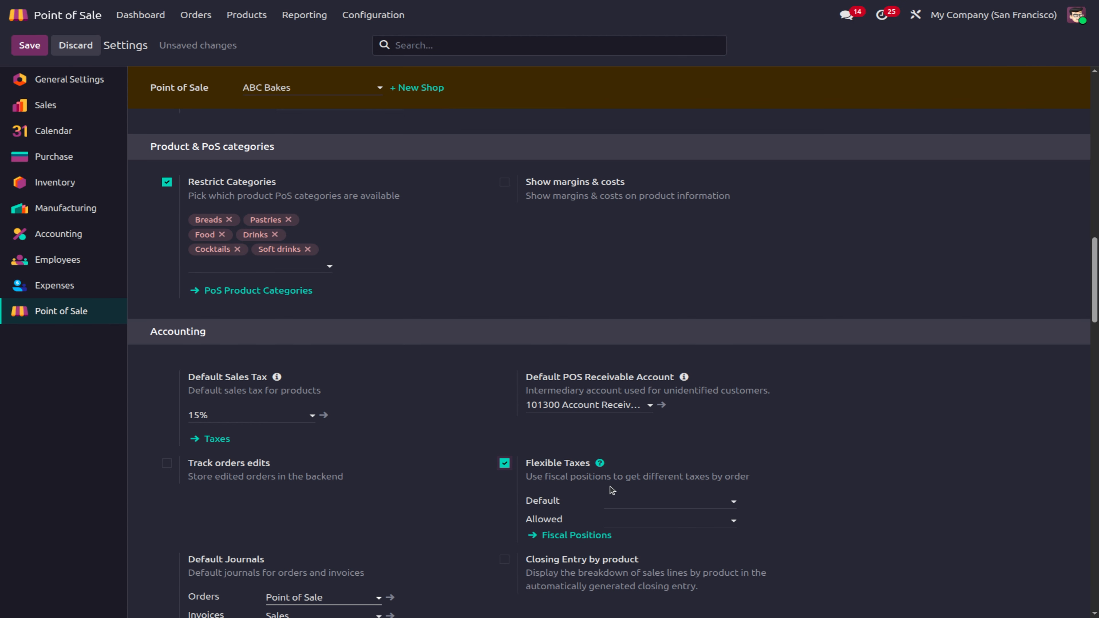
{"action": "left_click", "coordinate": [626, 504]}
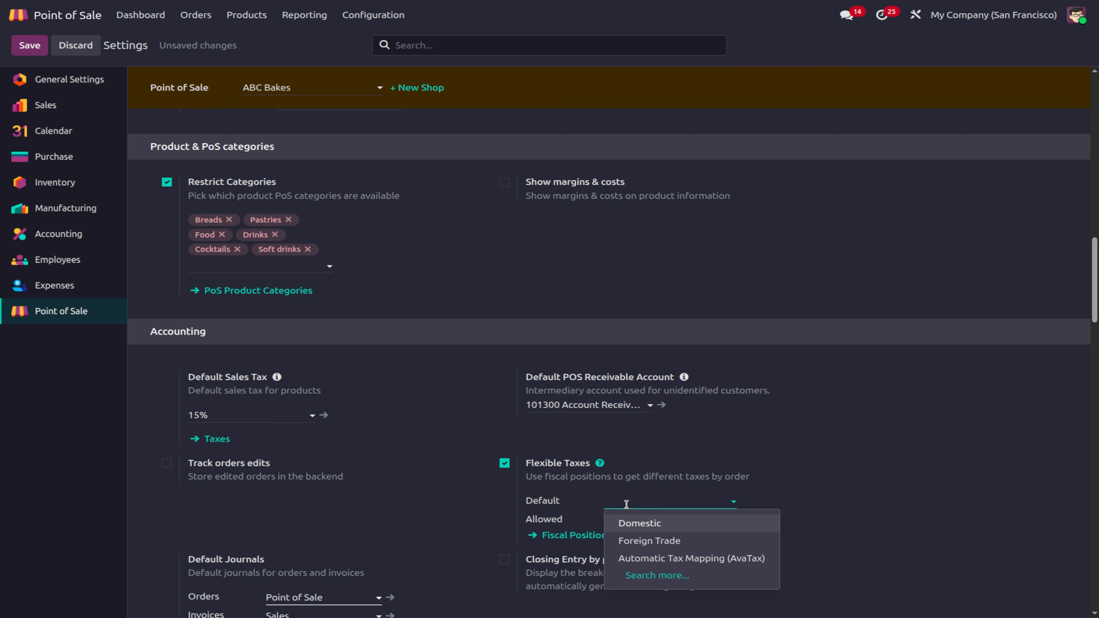
{"action": "scroll", "coordinate": [626, 504], "scroll_direction": "down", "scroll_amount": 3}
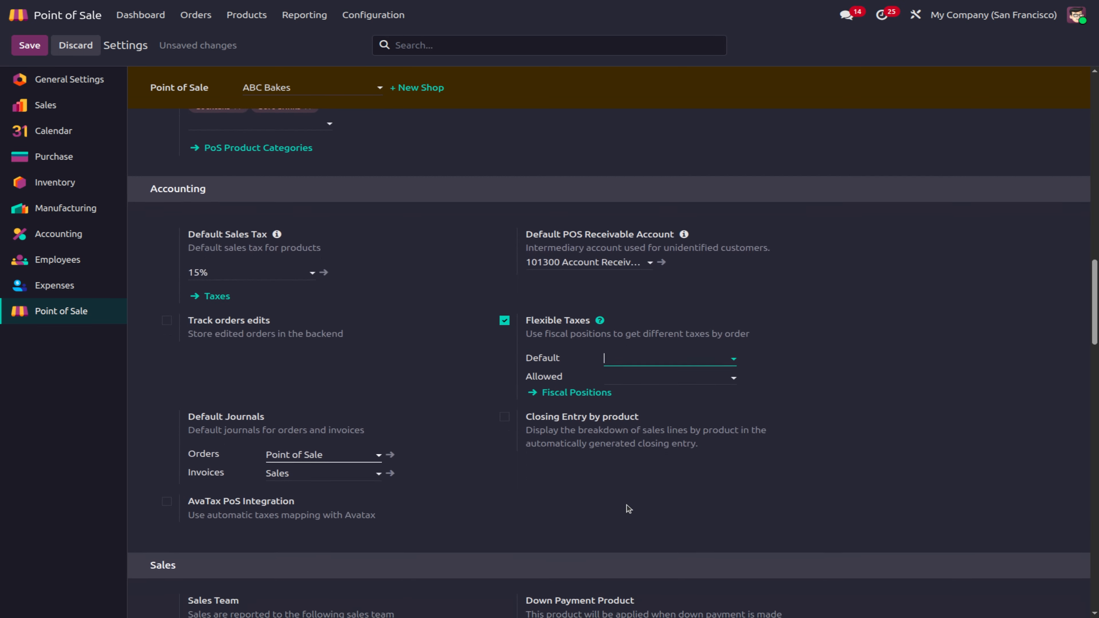
{"action": "left_click", "coordinate": [641, 352]}
{"action": "left_click", "coordinate": [657, 427]}
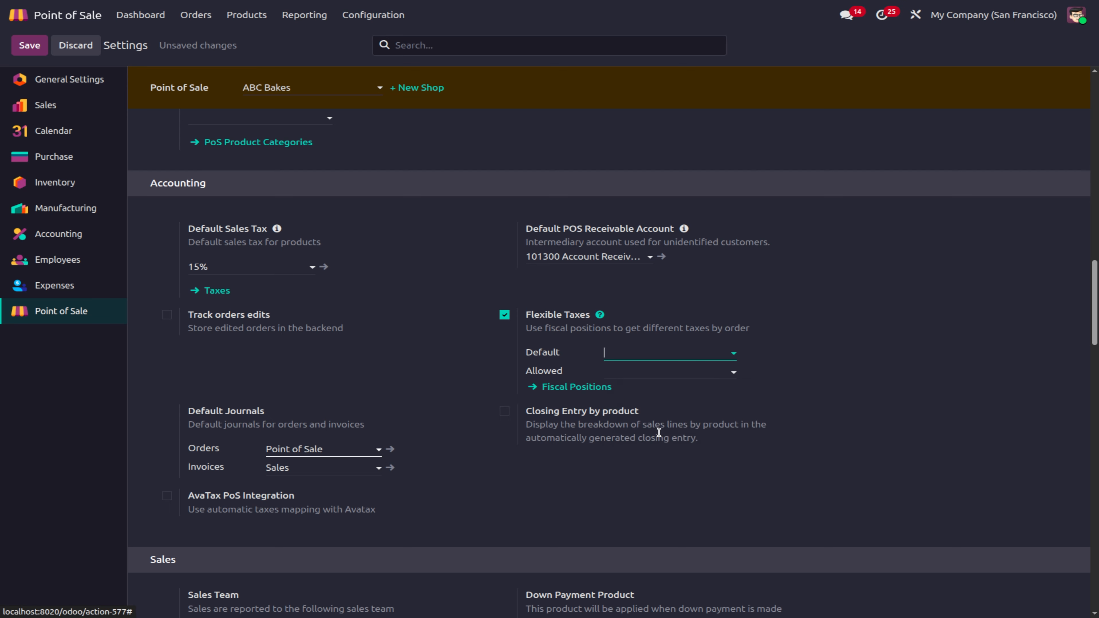
{"action": "left_click", "coordinate": [223, 578]}
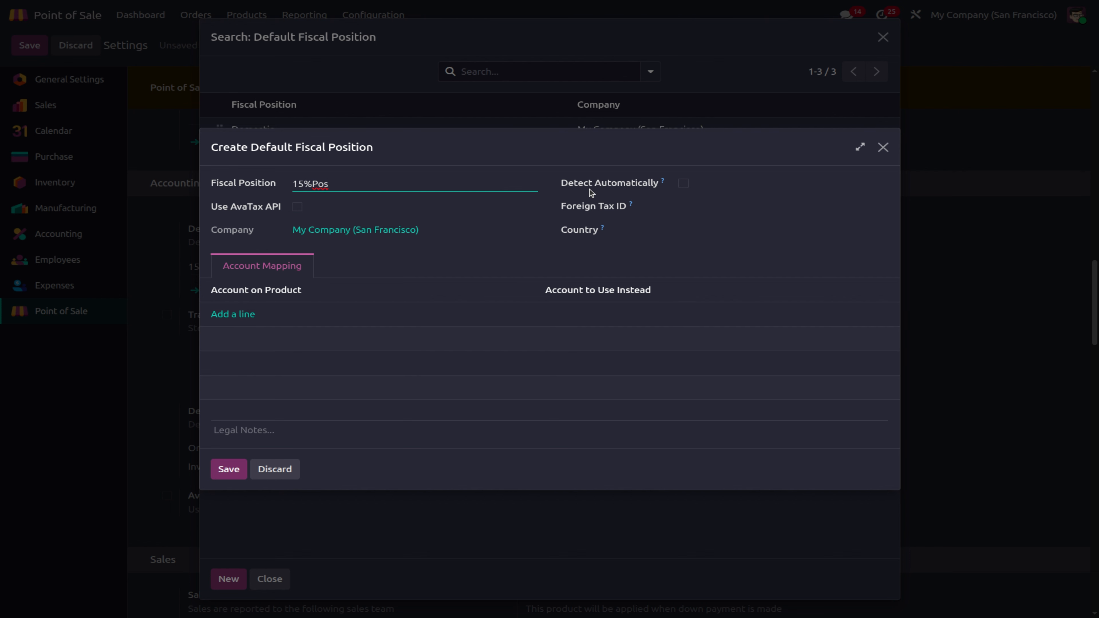
{"action": "left_click", "coordinate": [272, 471]}
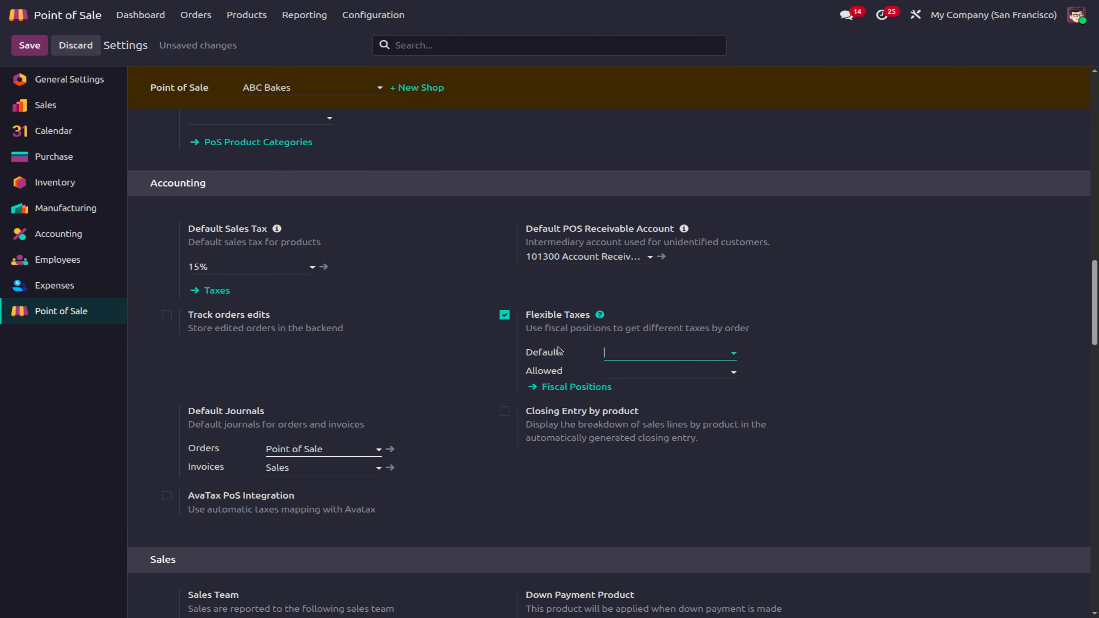
Step: Set Domestic as the default fiscal position and open its record
{"action": "left_click", "coordinate": [635, 358]}
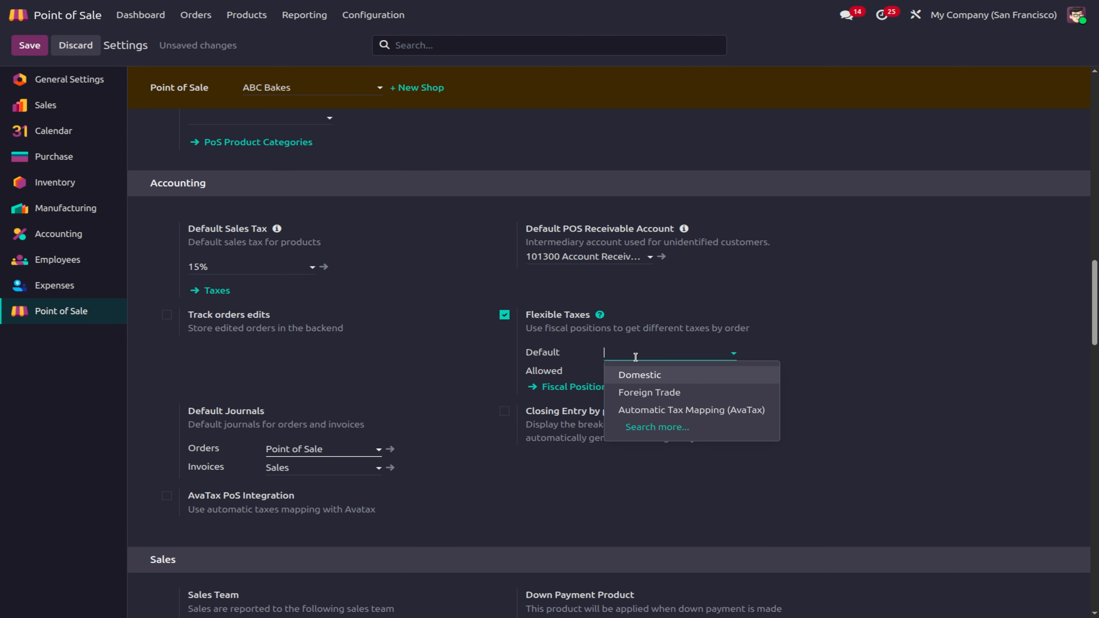
{"action": "left_click", "coordinate": [660, 375]}
{"action": "left_click", "coordinate": [727, 354]}
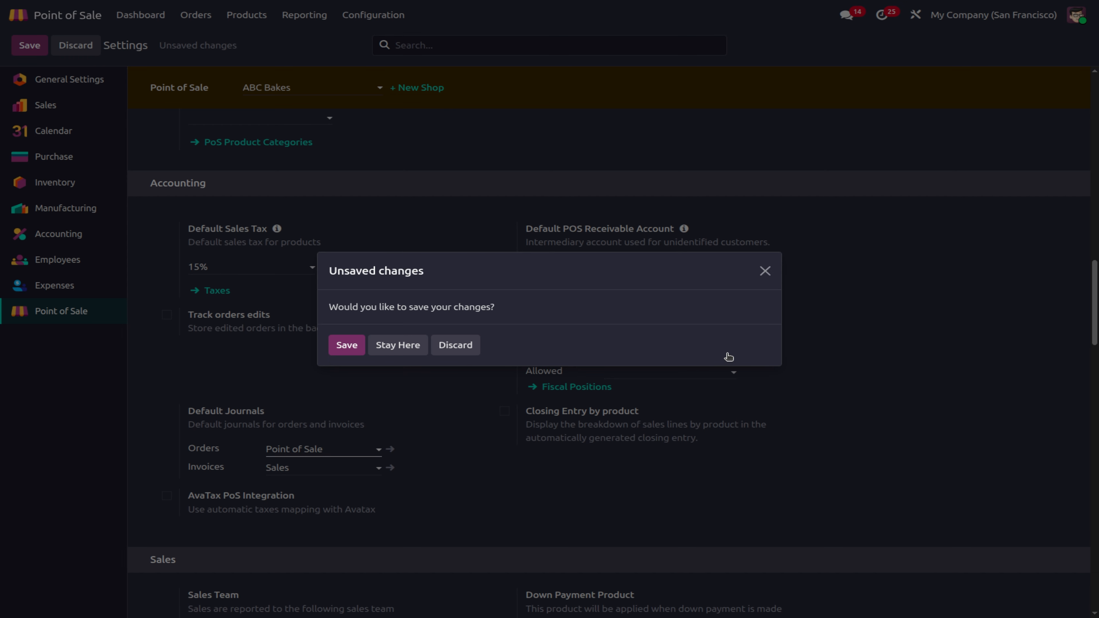
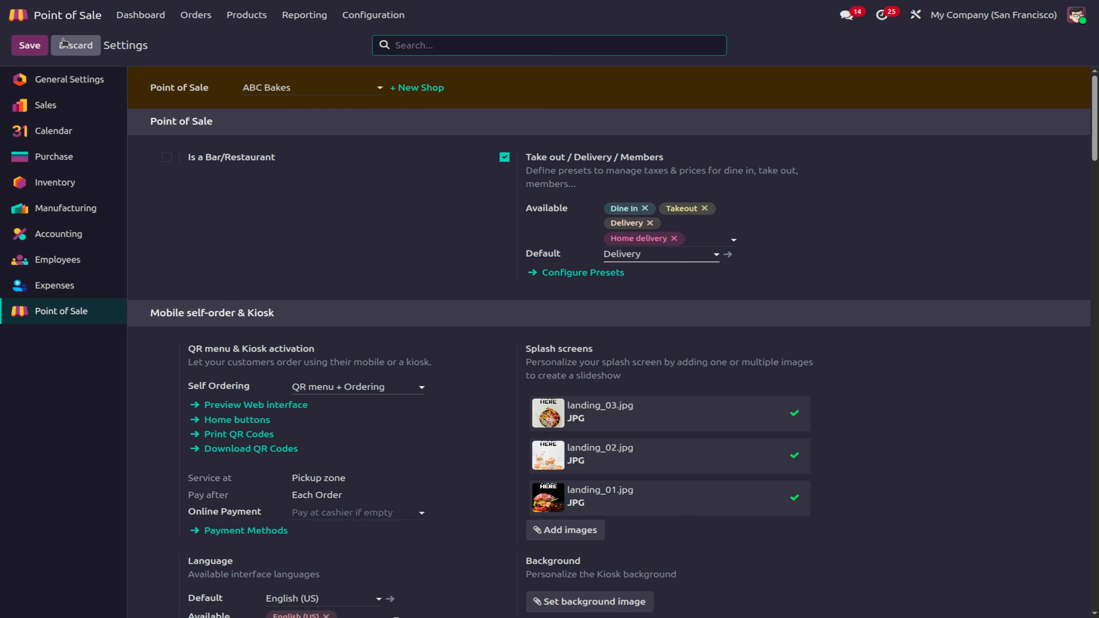
Step: Scroll further down the Accounting settings to the Closing Entry option
{"action": "scroll", "coordinate": [619, 530], "scroll_direction": "down", "scroll_amount": 7}
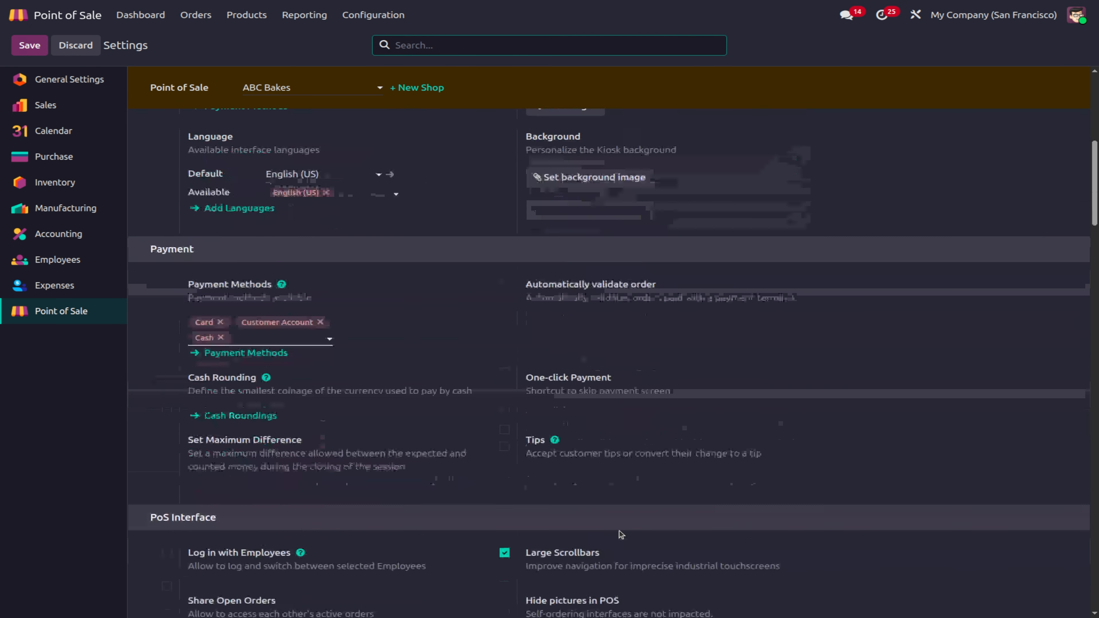
{"action": "scroll", "coordinate": [619, 530], "scroll_direction": "down", "scroll_amount": 6}
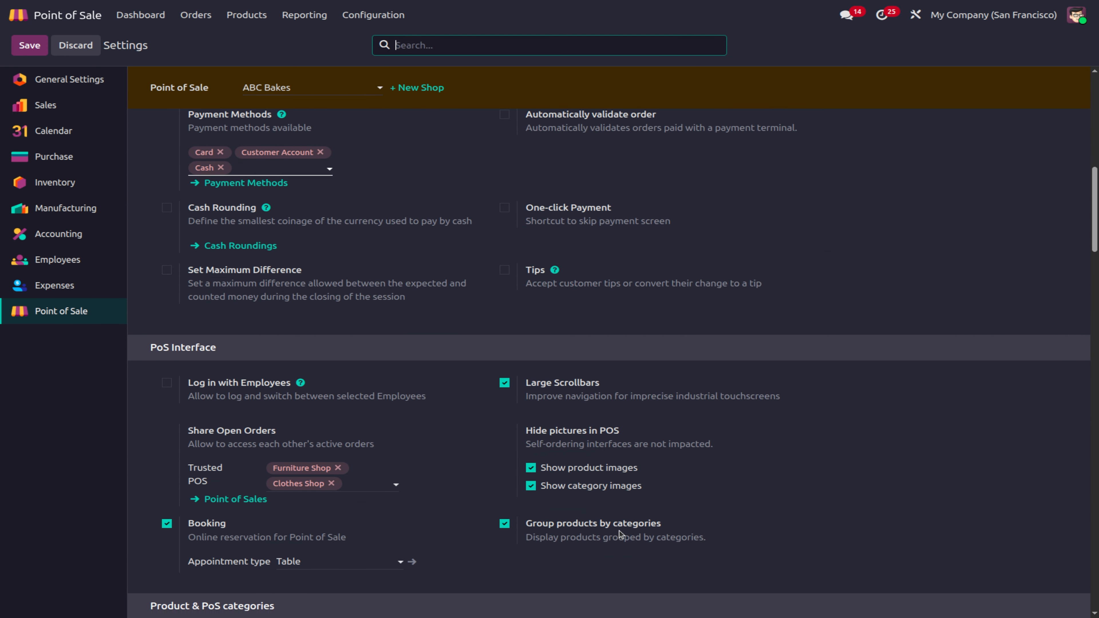
{"action": "scroll", "coordinate": [619, 531], "scroll_direction": "down", "scroll_amount": 4}
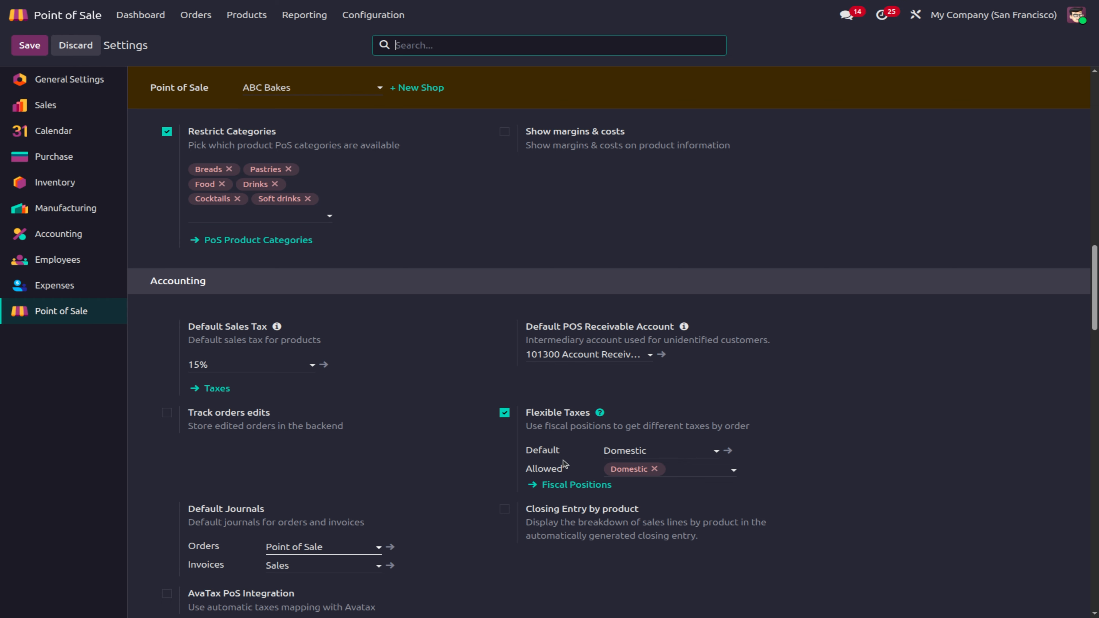
{"action": "mouse_move", "coordinate": [599, 461]}
Step: Tick Closing Entry by product, then AvaTax PoS Integration further down
{"action": "left_click", "coordinate": [504, 509]}
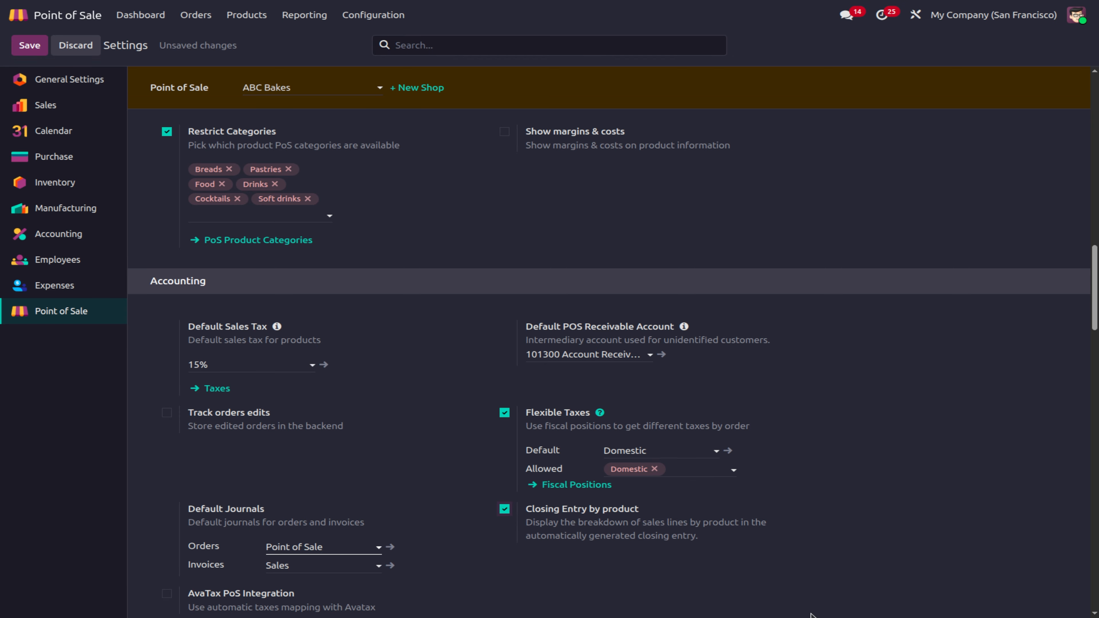
{"action": "scroll", "coordinate": [592, 577], "scroll_direction": "down", "scroll_amount": 1}
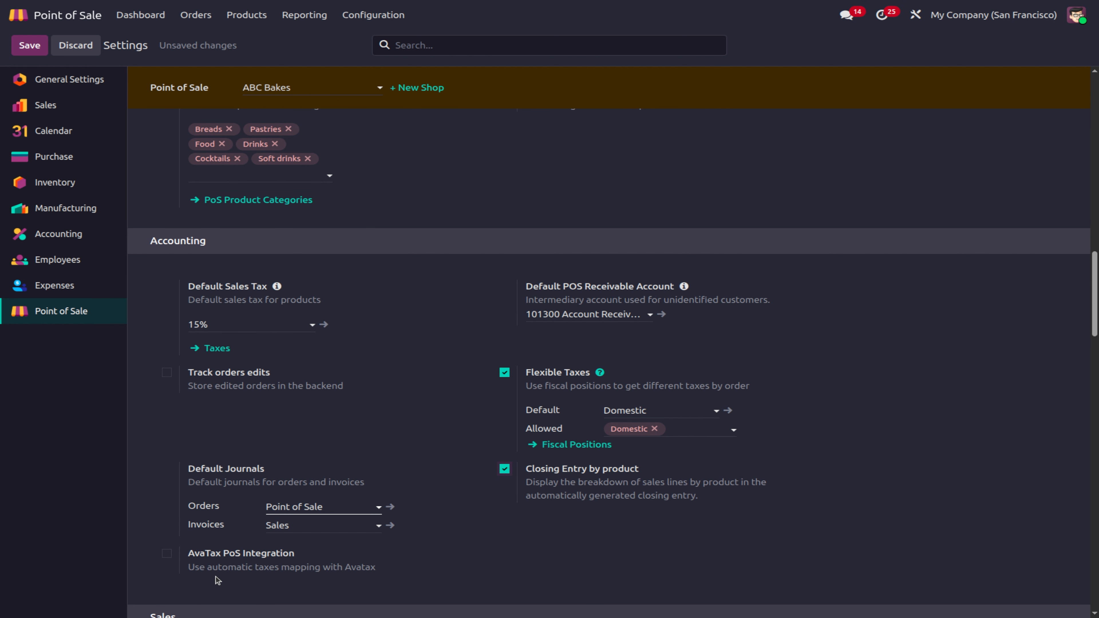
{"action": "left_click", "coordinate": [167, 555]}
Step: Save the ABC Bakes settings and open the Sales Team dropdown in the Sales section
{"action": "left_click", "coordinate": [23, 52]}
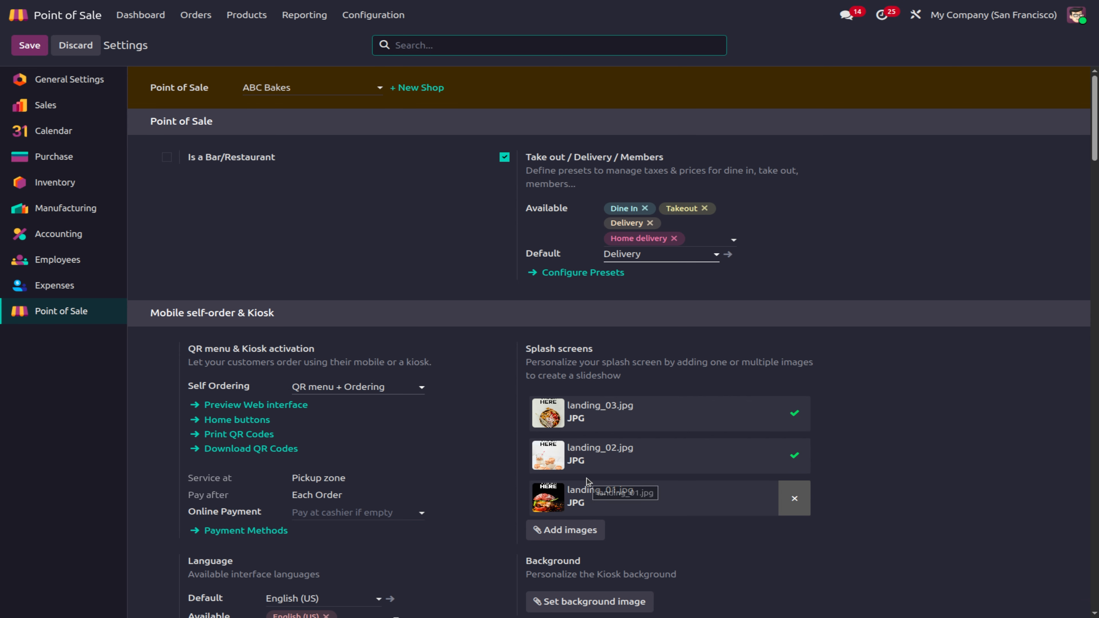
{"action": "scroll", "coordinate": [586, 478], "scroll_direction": "down", "scroll_amount": 20}
{"action": "scroll", "coordinate": [586, 478], "scroll_direction": "down", "scroll_amount": 8}
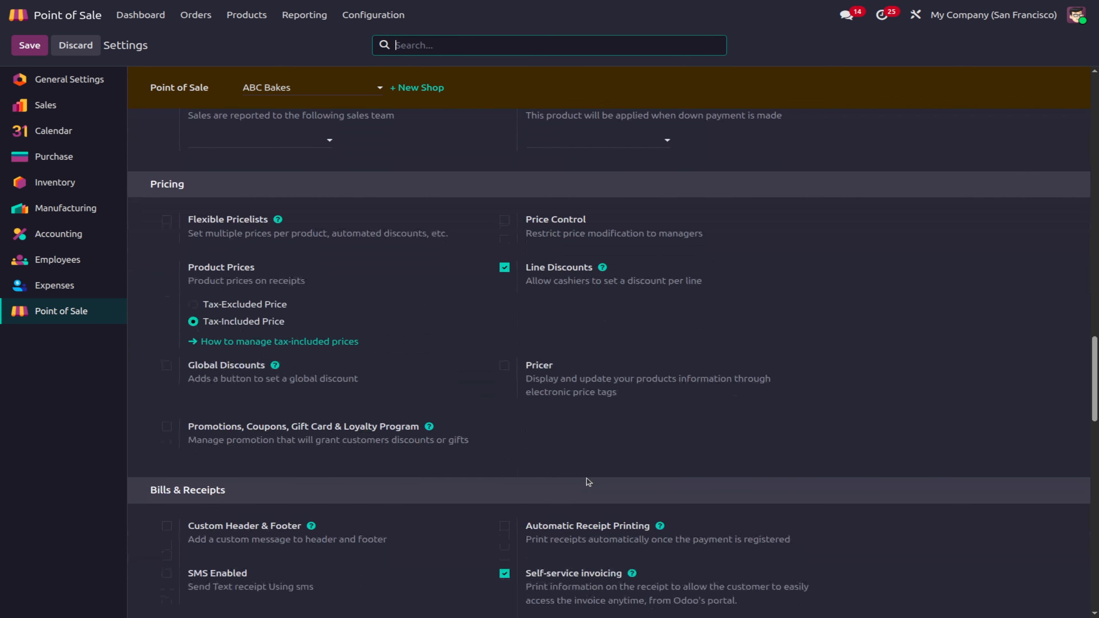
{"action": "scroll", "coordinate": [586, 478], "scroll_direction": "down", "scroll_amount": 10}
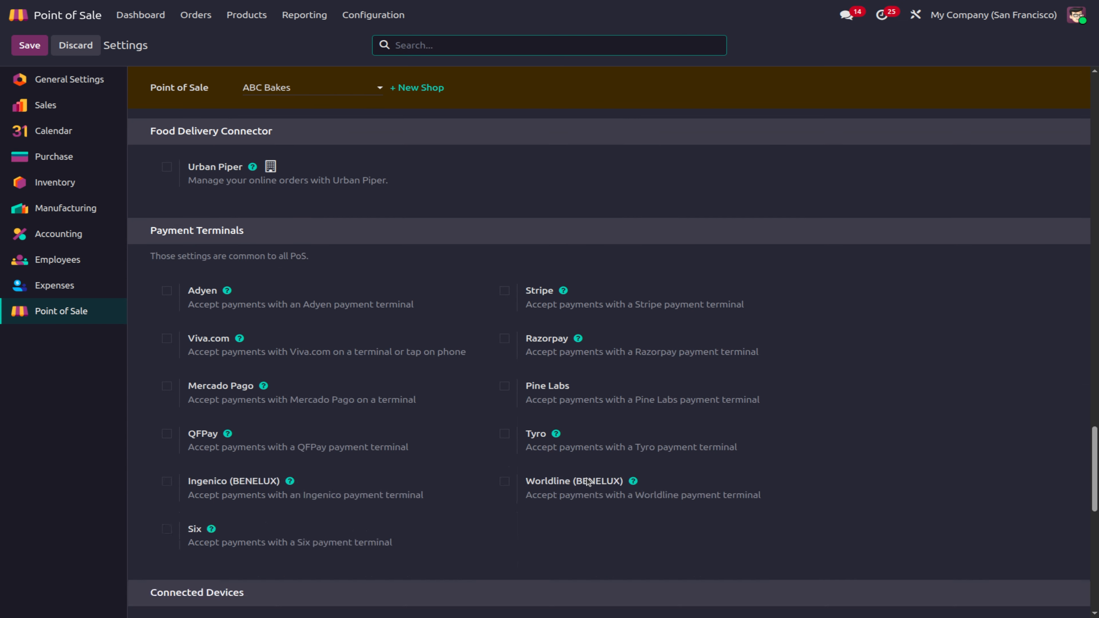
{"action": "scroll", "coordinate": [586, 478], "scroll_direction": "up", "scroll_amount": 18}
{"action": "left_click", "coordinate": [261, 202]}
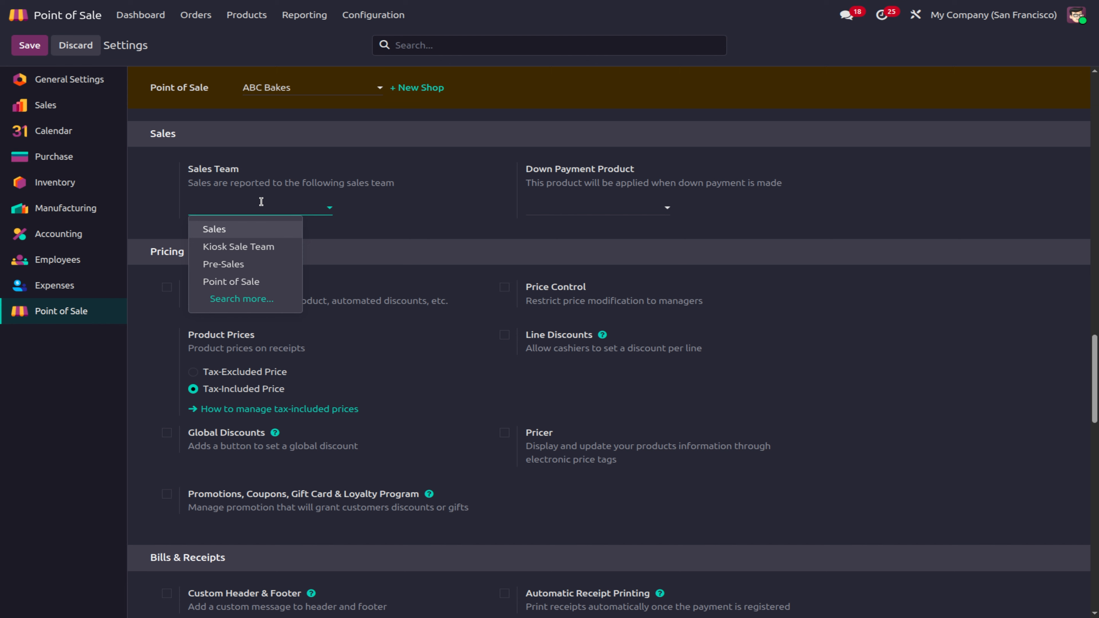
Step: Set the sales team to Point of Sale and the down payment product to Down Payment (POS)
{"action": "left_click", "coordinate": [249, 281]}
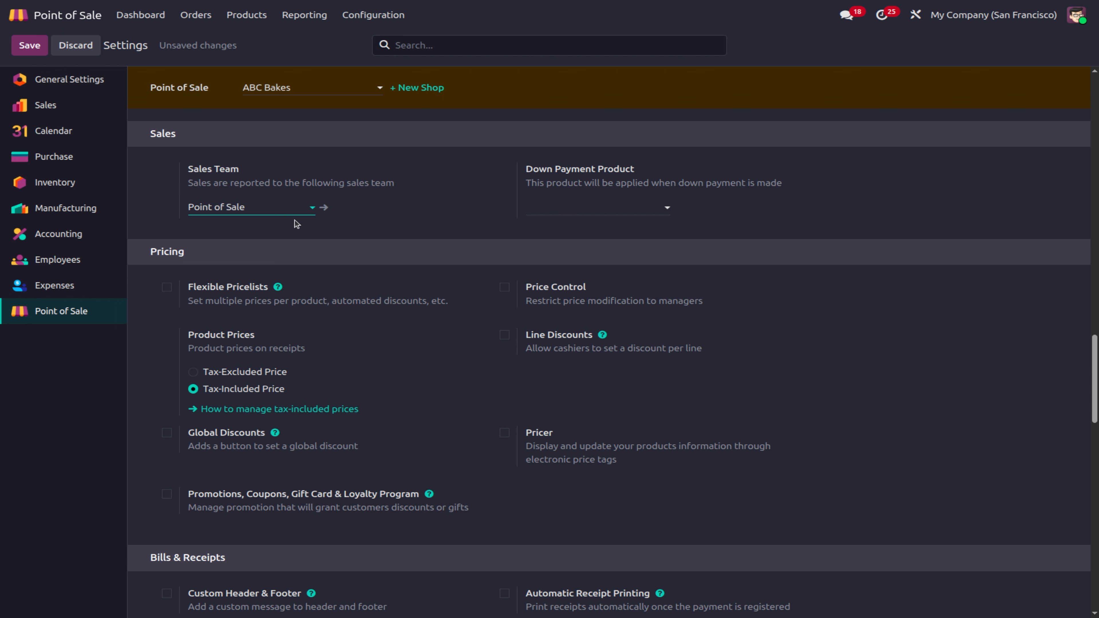
{"action": "left_click", "coordinate": [555, 202]}
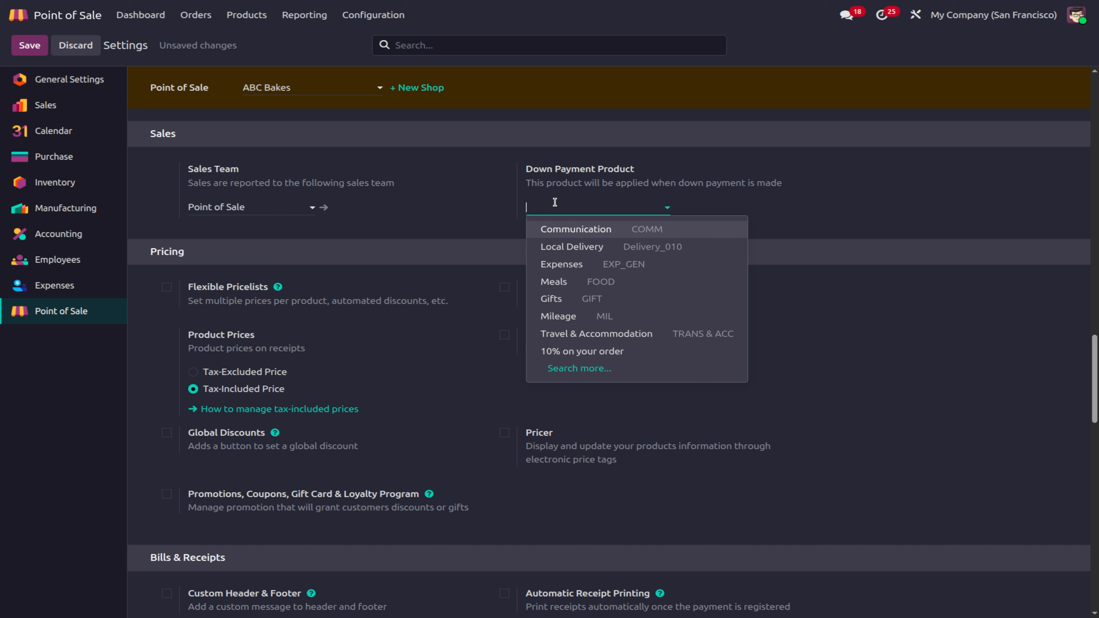
{"action": "type", "text": "dow"}
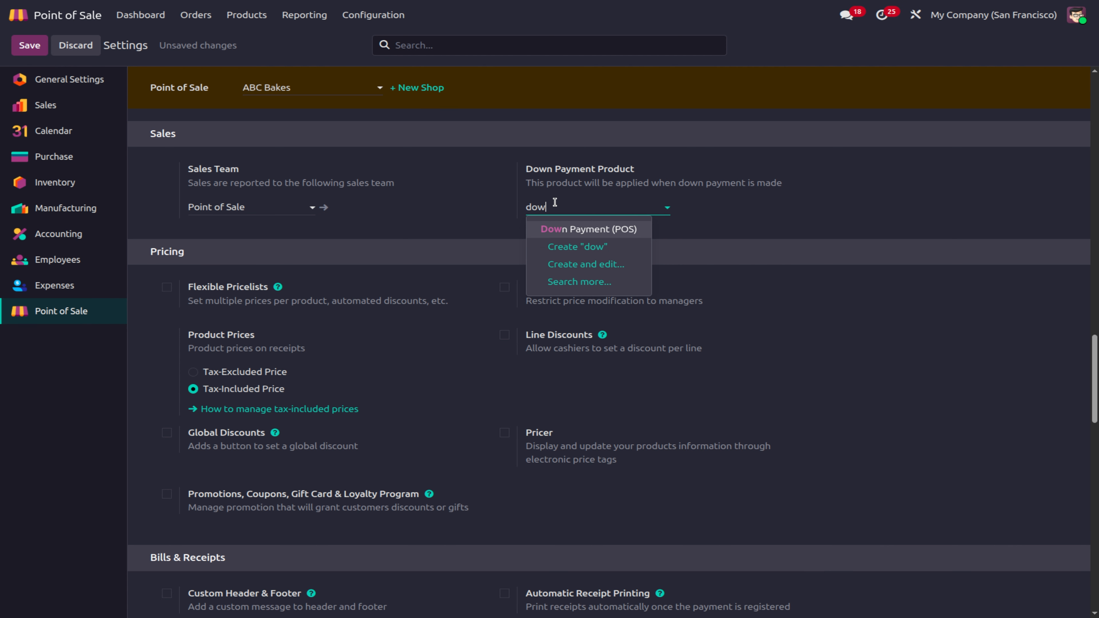
{"action": "left_click", "coordinate": [627, 229]}
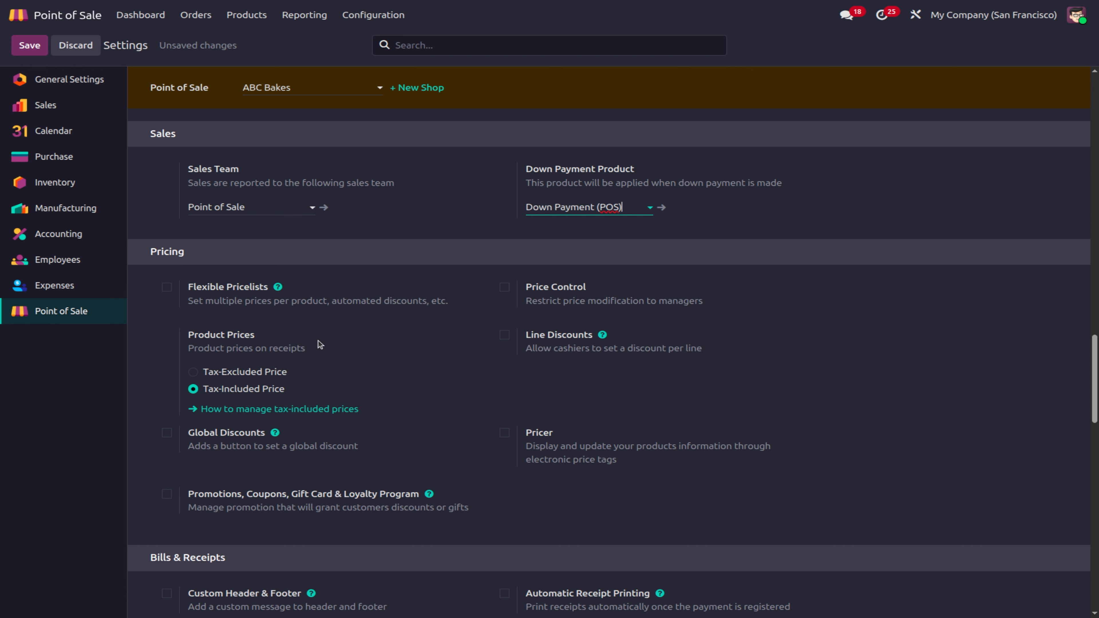
Step: Enable flexible pricelists, make ABC Pricelist (USD) the default, and save
{"action": "left_click", "coordinate": [167, 287]}
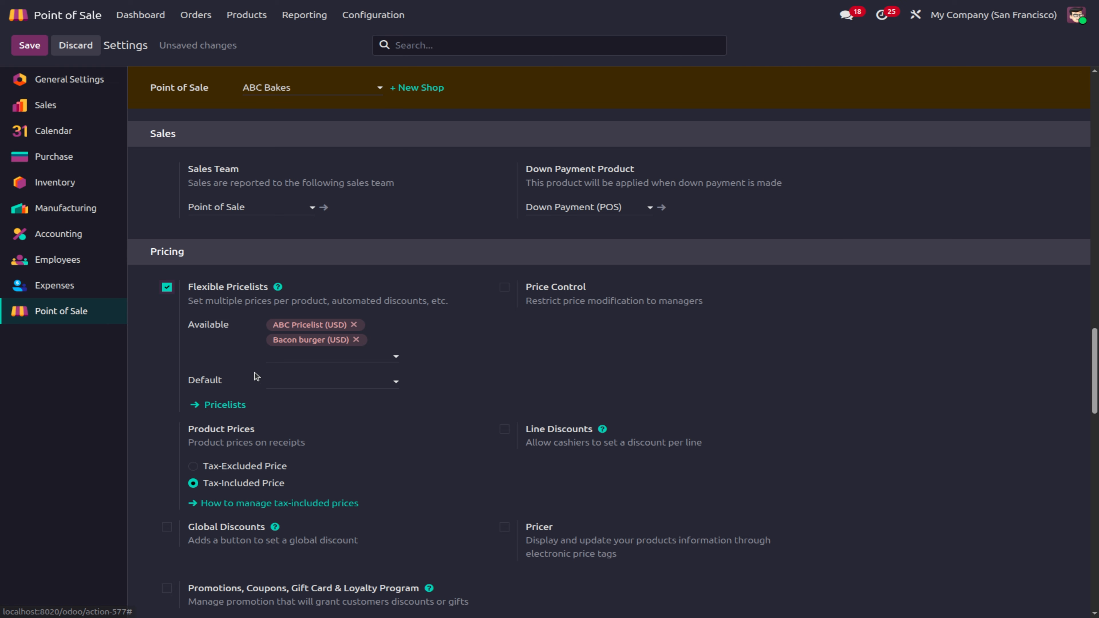
{"action": "left_click", "coordinate": [166, 287]}
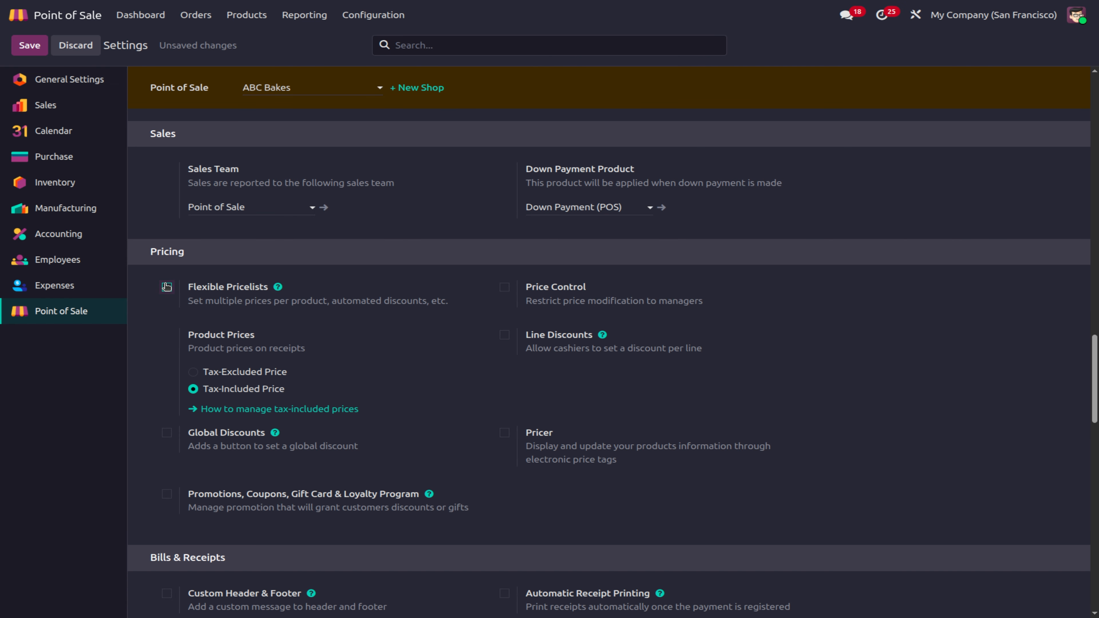
{"action": "left_click", "coordinate": [166, 286]}
{"action": "left_click", "coordinate": [295, 382]}
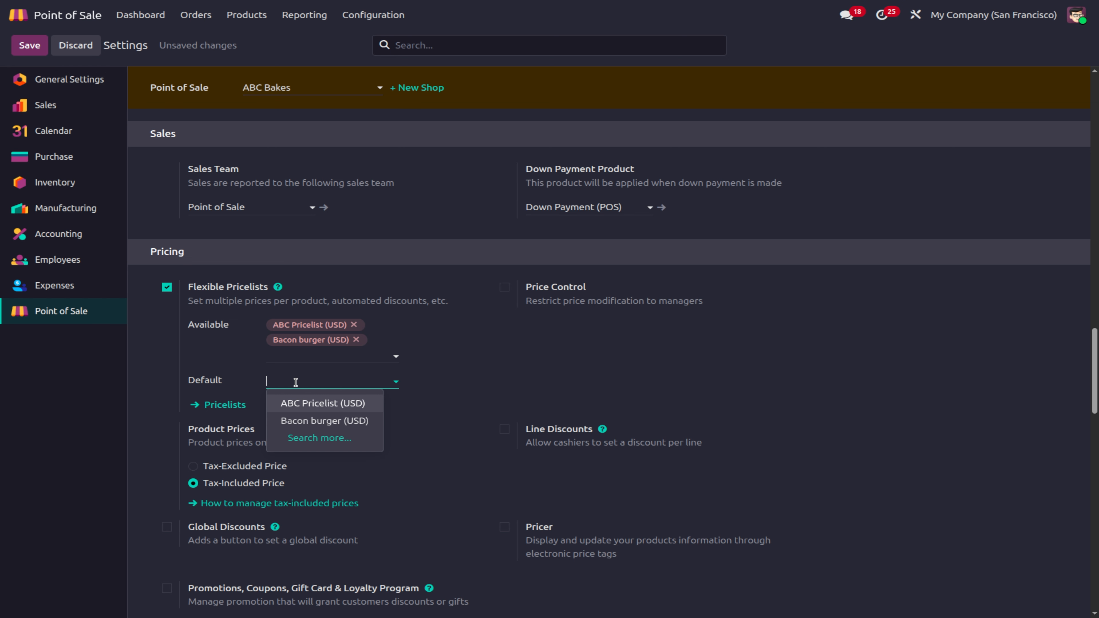
{"action": "left_click", "coordinate": [322, 406]}
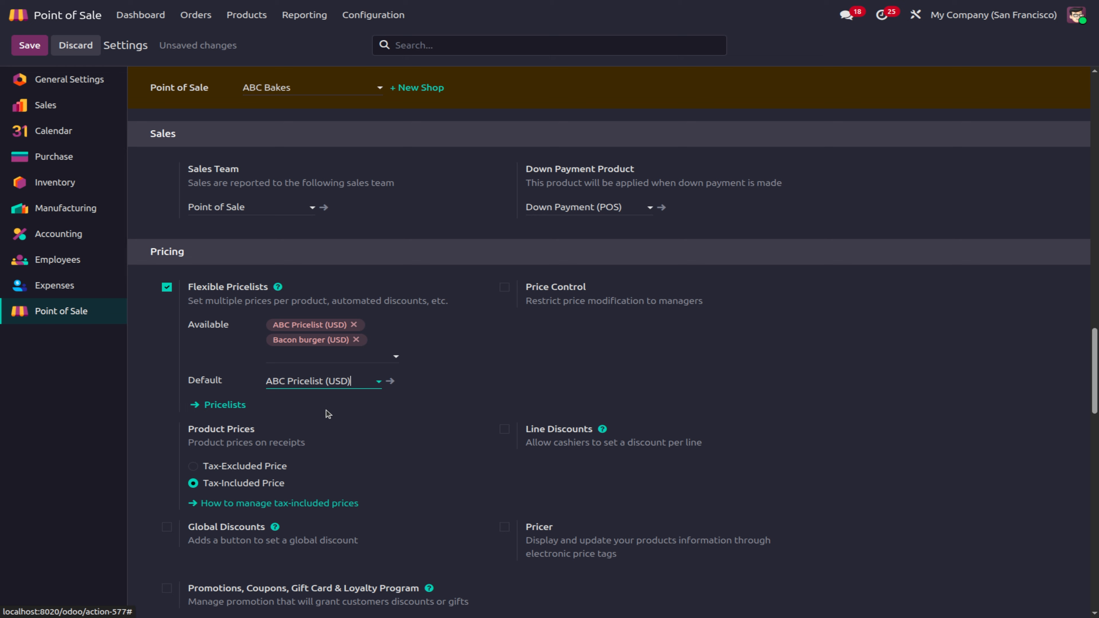
{"action": "left_click", "coordinate": [29, 45]}
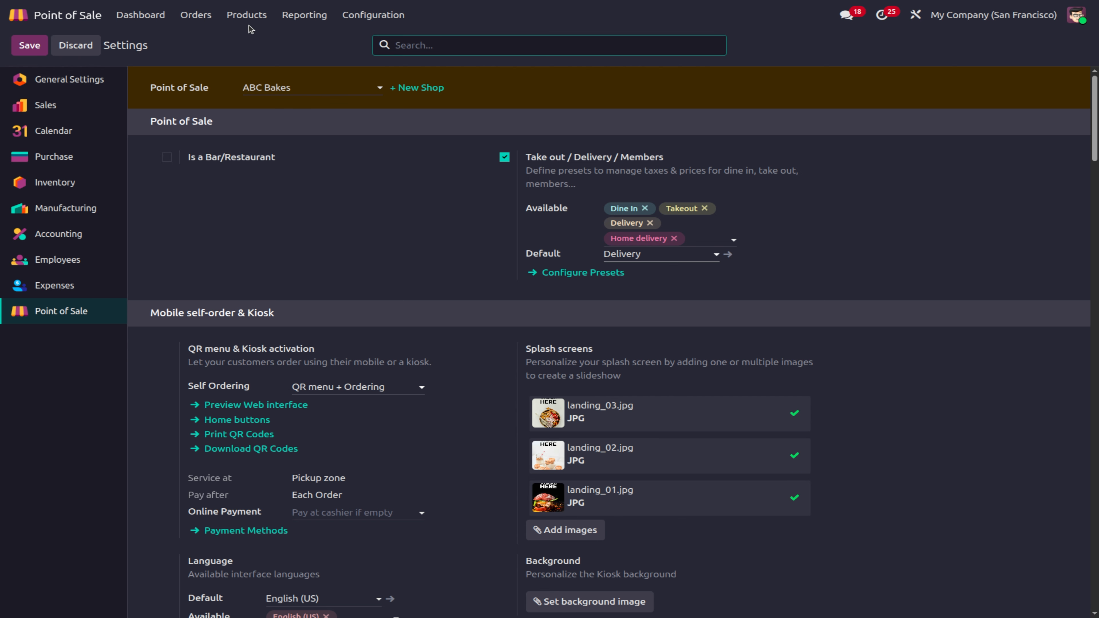
Step: Review ABC Pricelist's 10% sales-price discount rule, save it unchanged, and return to Pricelists
{"action": "left_click", "coordinate": [250, 22]}
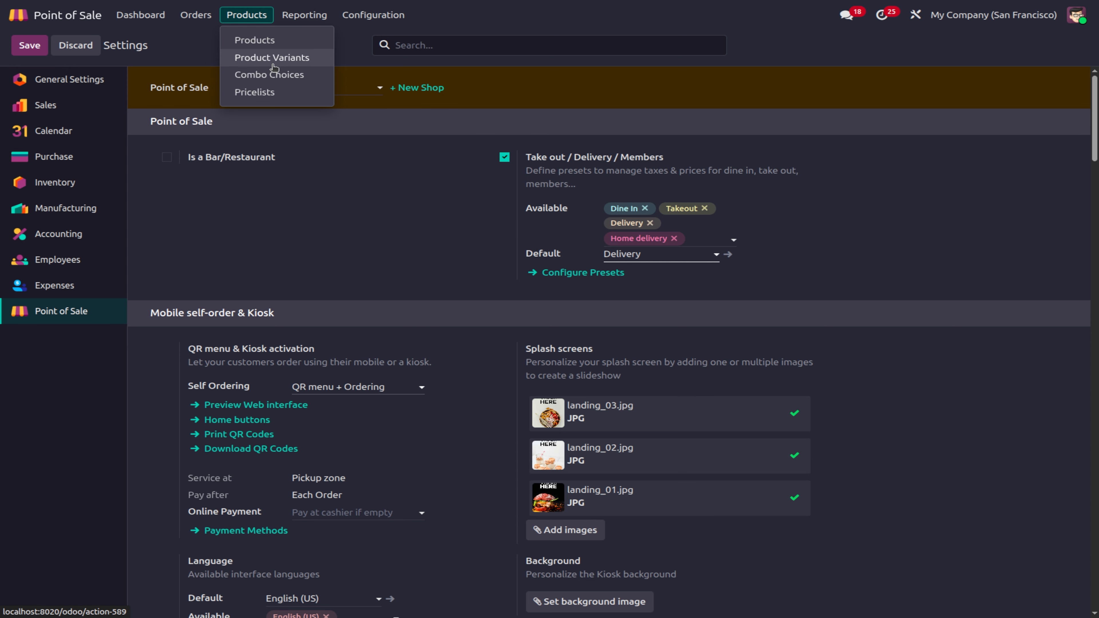
{"action": "left_click", "coordinate": [259, 91]}
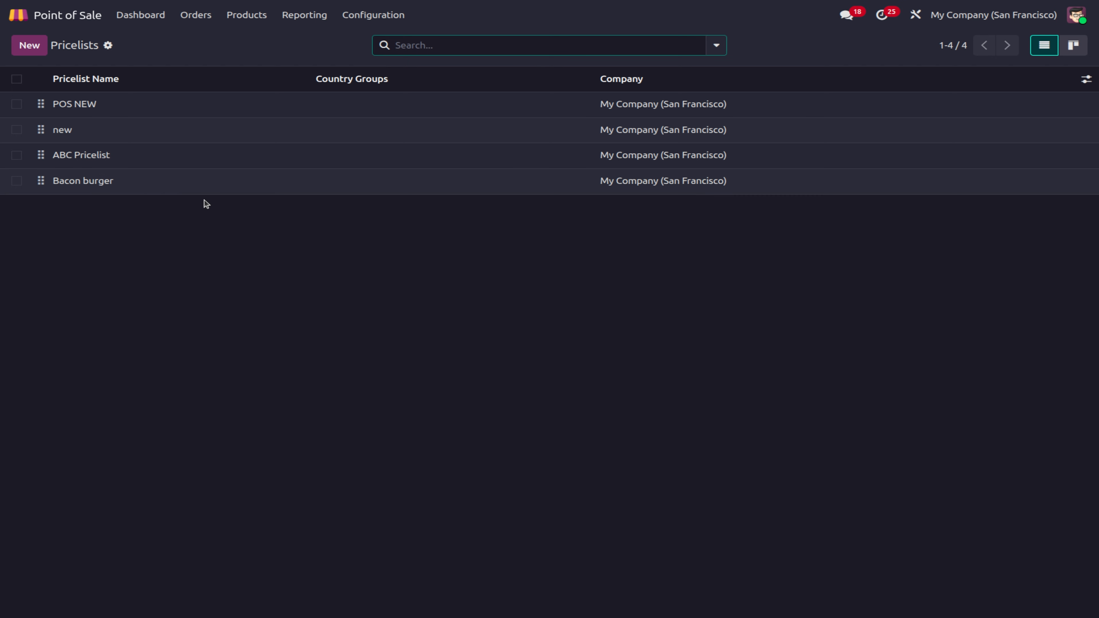
{"action": "left_click", "coordinate": [155, 166]}
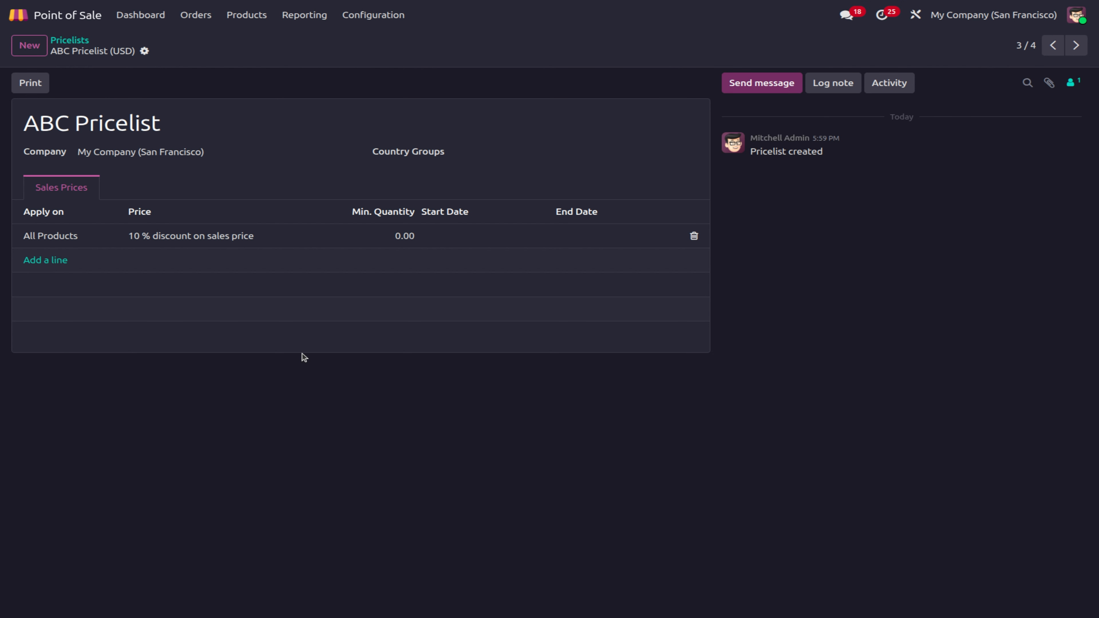
{"action": "left_click", "coordinate": [124, 246]}
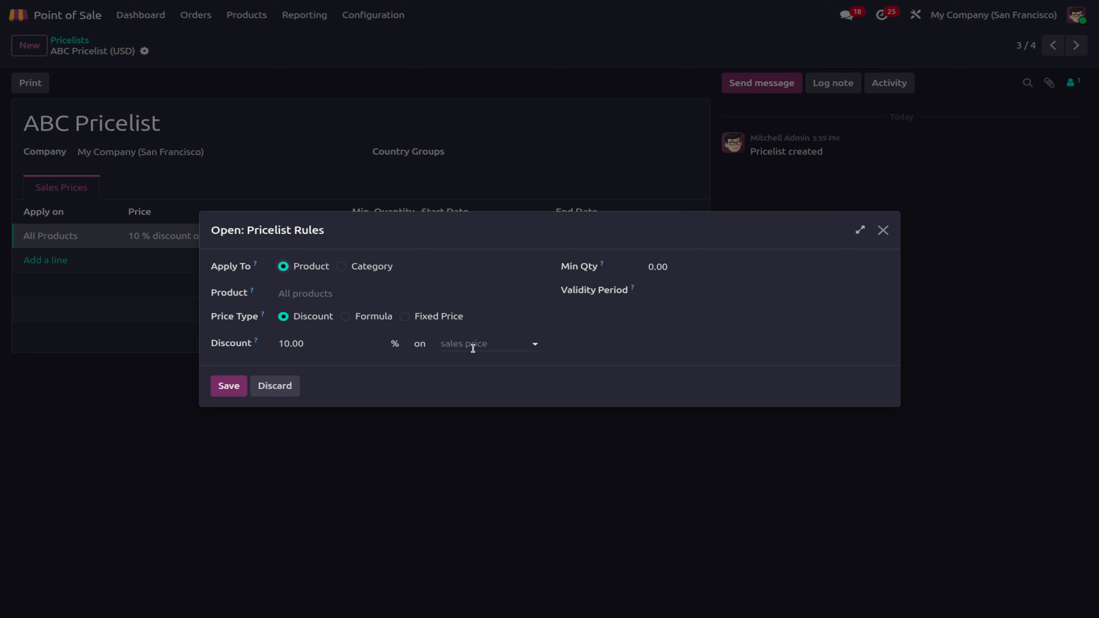
{"action": "left_click", "coordinate": [229, 386]}
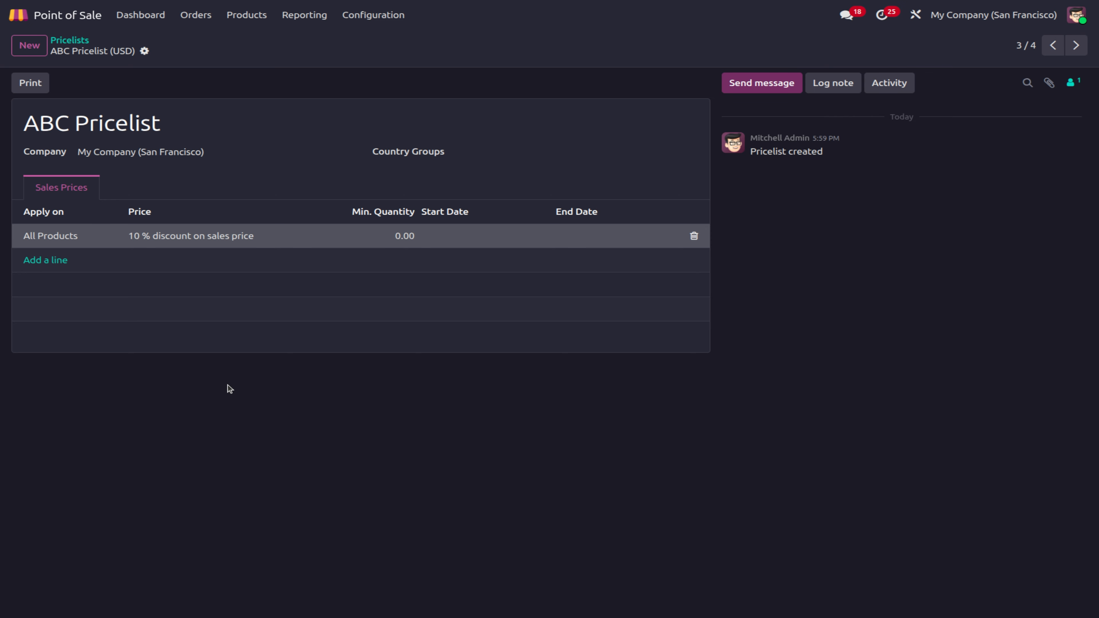
{"action": "left_click", "coordinate": [65, 40]}
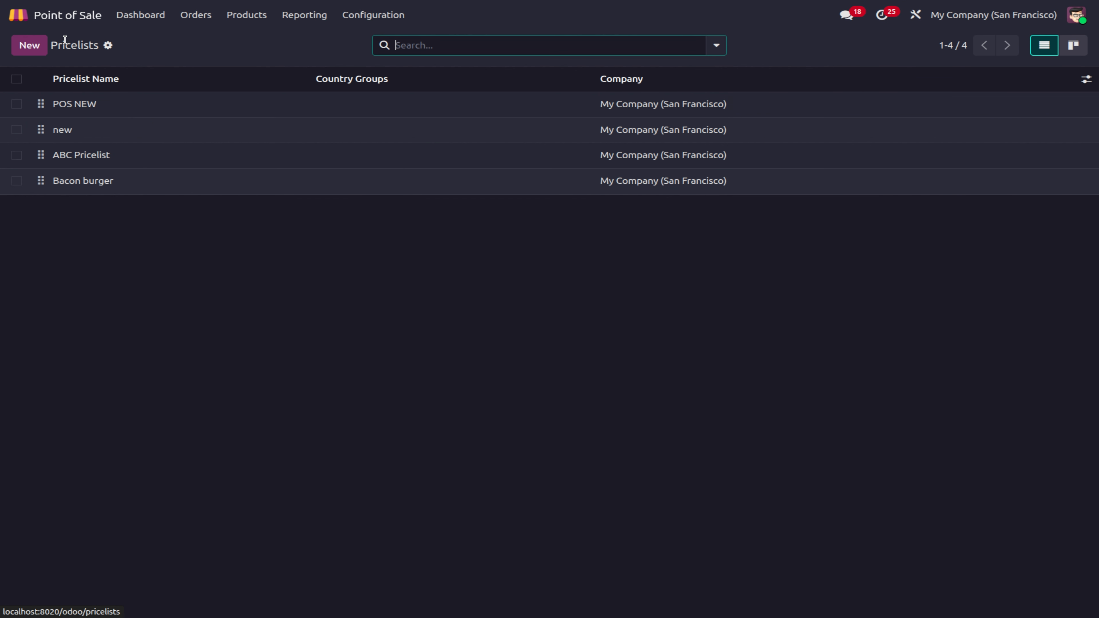
Step: Review the Bacon burger pricelist's $2.00 fixed-price rule from quantity 2 and save it
{"action": "left_click", "coordinate": [82, 185]}
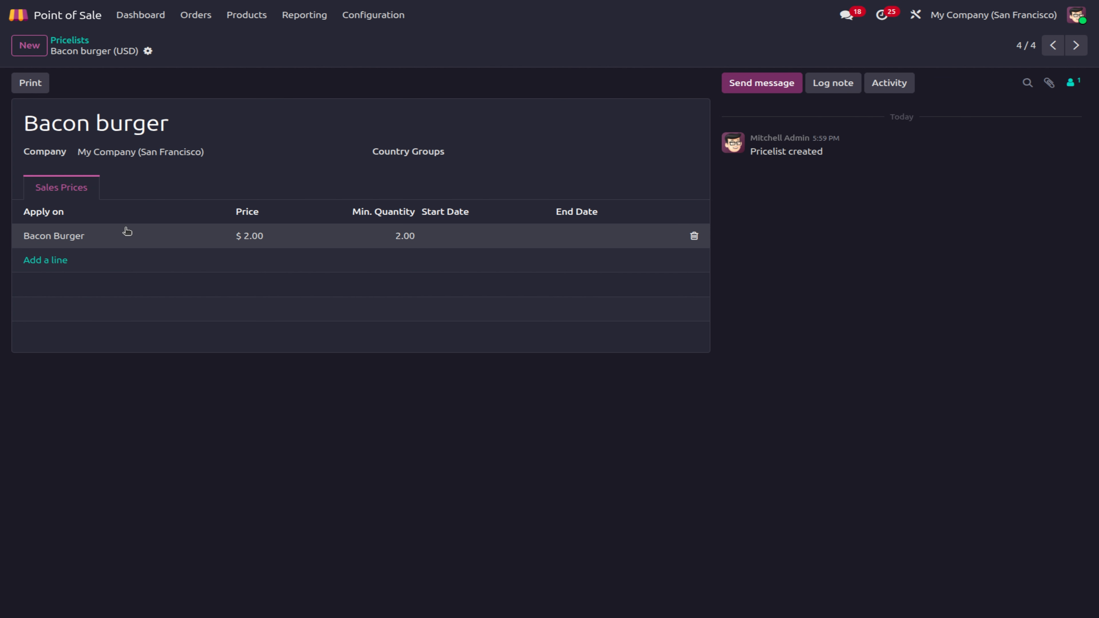
{"action": "left_click", "coordinate": [65, 239]}
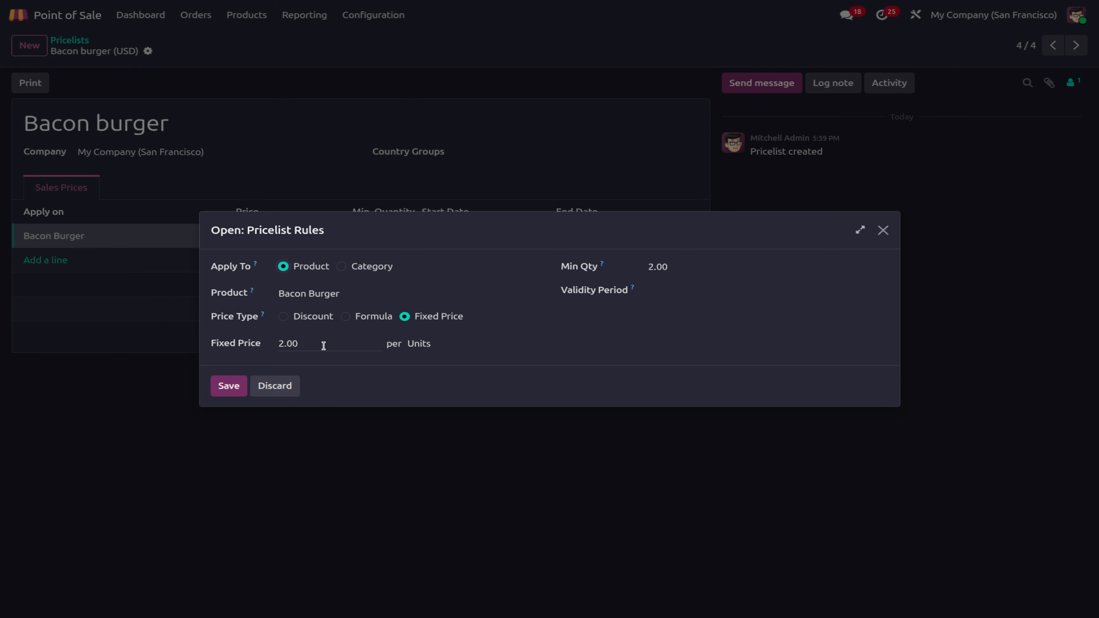
{"action": "left_click", "coordinate": [220, 387]}
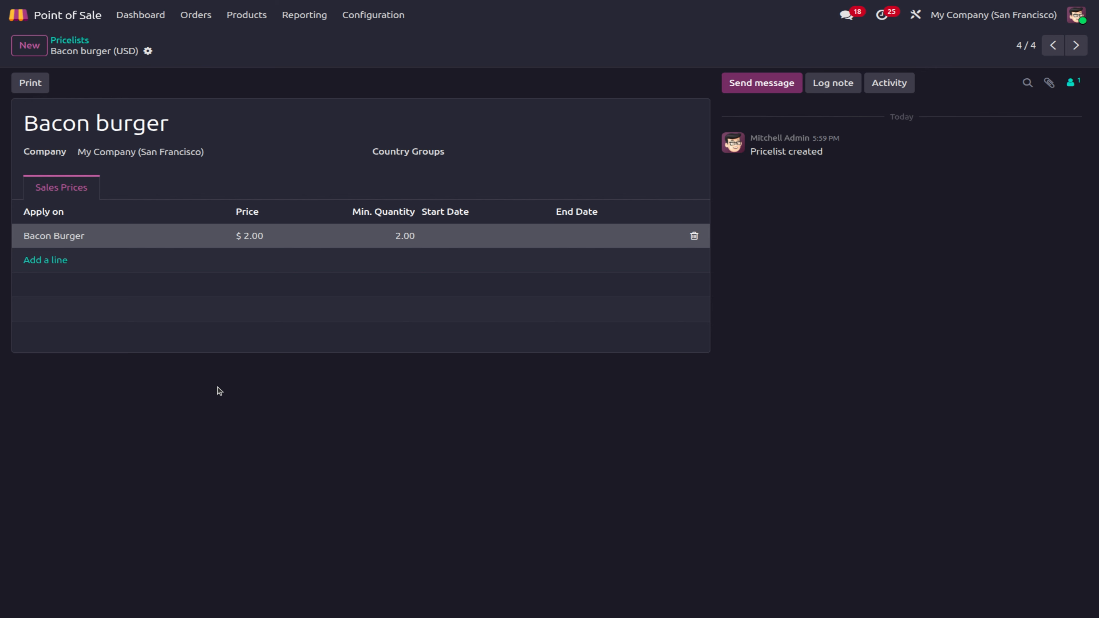
{"action": "left_click", "coordinate": [385, 18]}
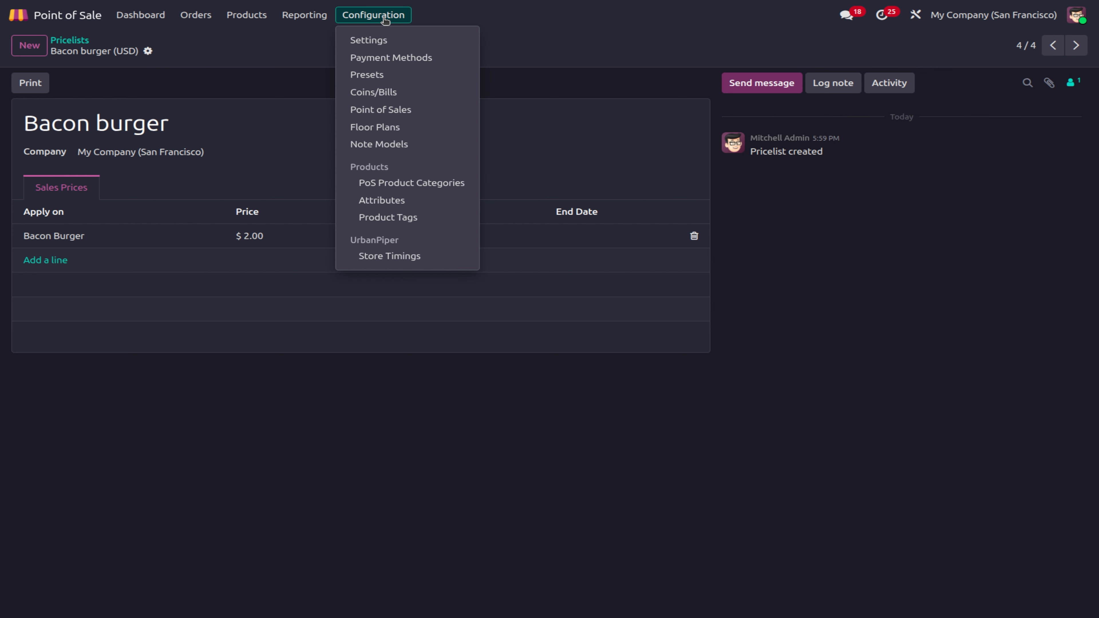
Step: In Point of Sale settings, enable Price Control so only managers can modify prices
{"action": "left_click", "coordinate": [374, 40]}
{"action": "scroll", "coordinate": [481, 447], "scroll_direction": "down", "scroll_amount": 10}
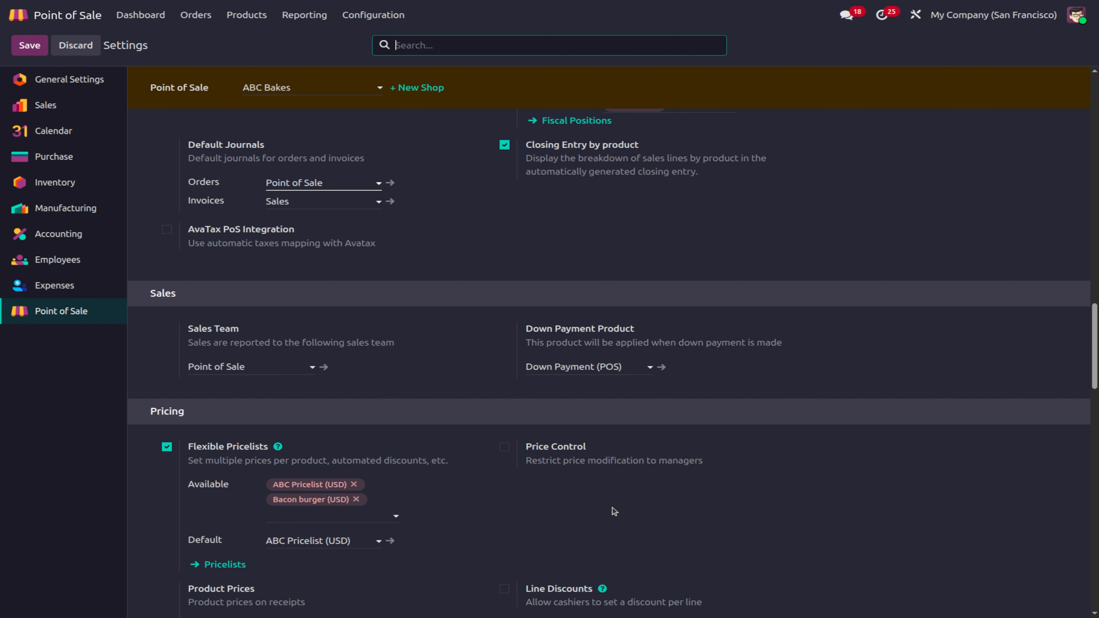
{"action": "left_click", "coordinate": [504, 449]}
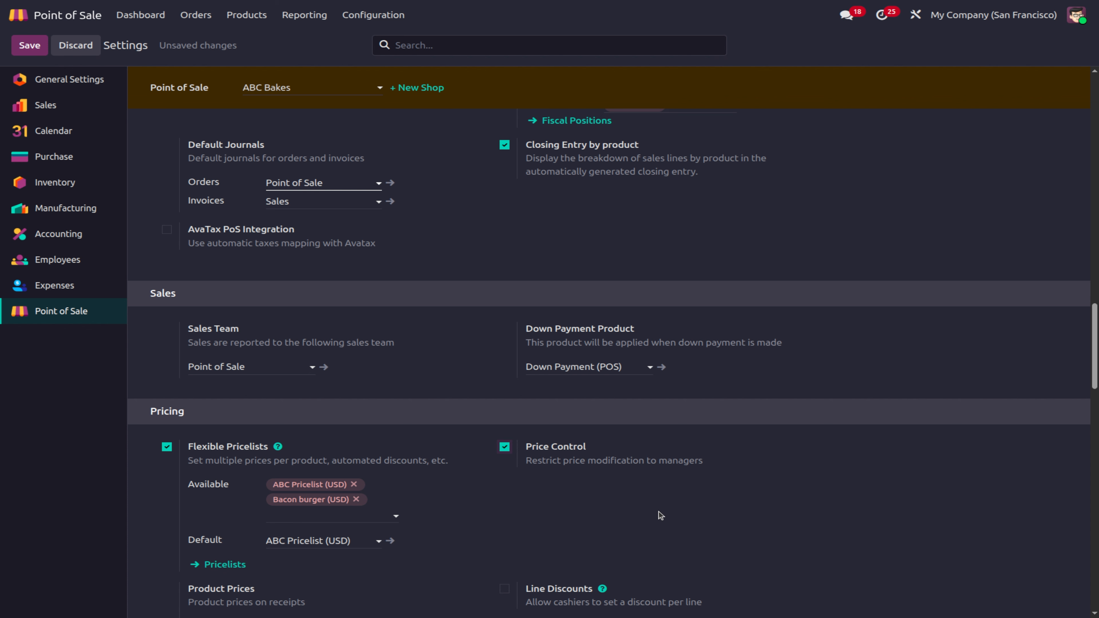
{"action": "scroll", "coordinate": [416, 533], "scroll_direction": "down", "scroll_amount": 2}
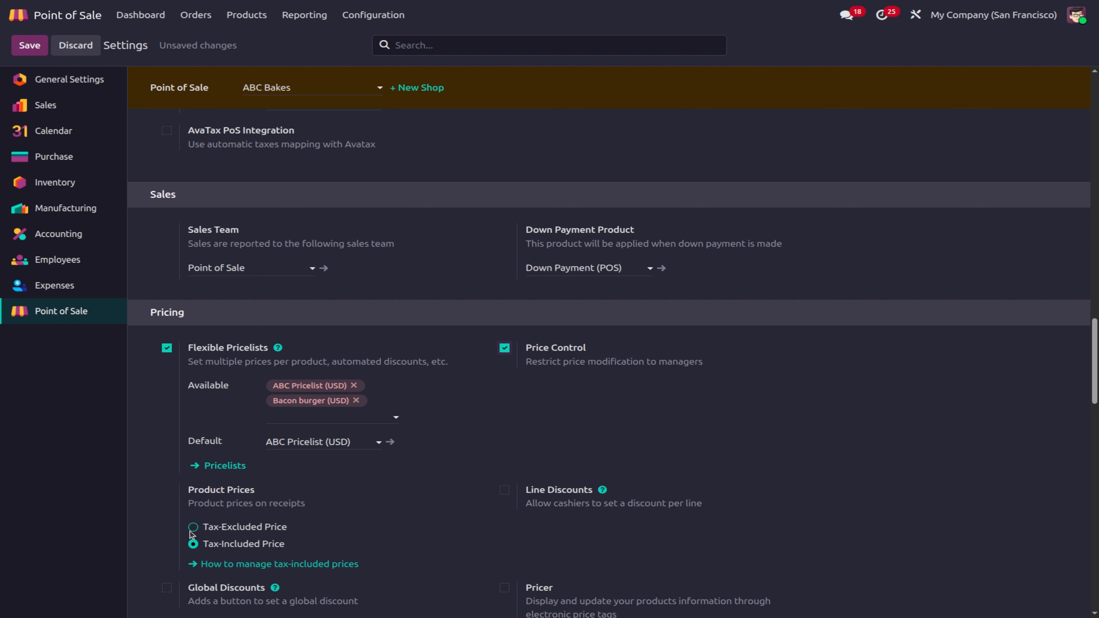
{"action": "scroll", "coordinate": [403, 558], "scroll_direction": "down", "scroll_amount": 1}
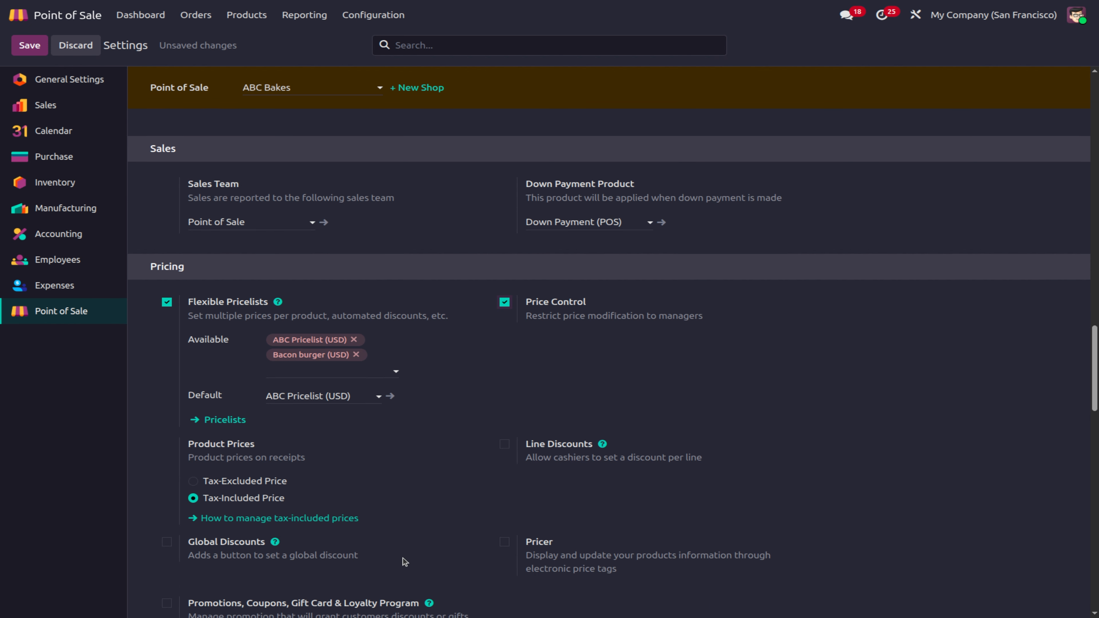
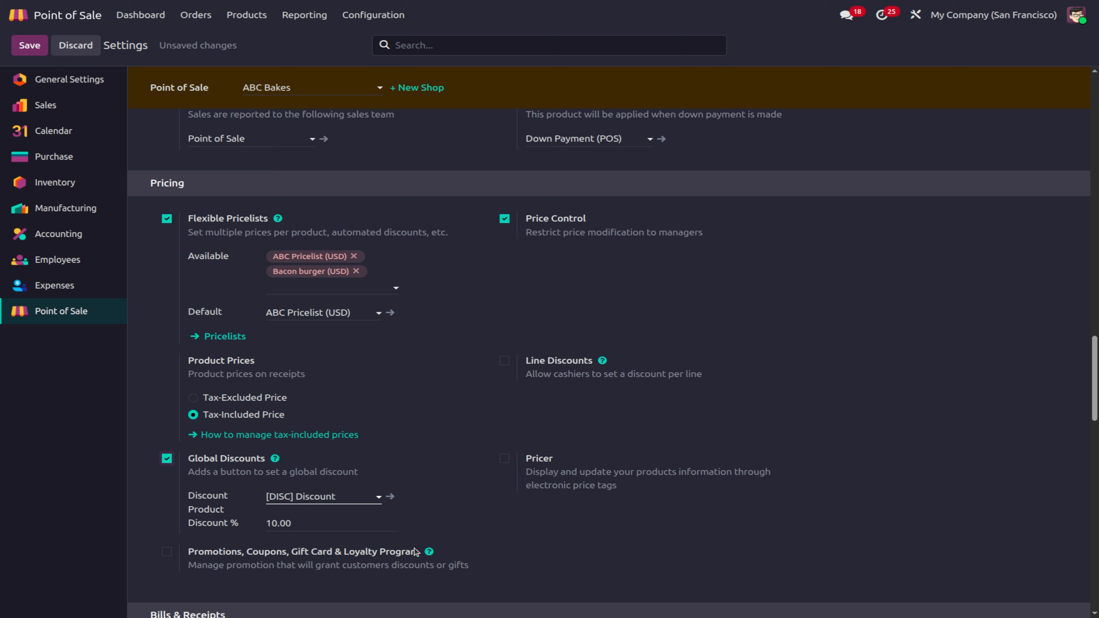
Step: Review the Flexible Pricelists (ABC Pricelist default, Bacon burger) and 10% Global Discount settings
{"action": "mouse_move", "coordinate": [418, 551]}
{"action": "mouse_move", "coordinate": [331, 547]}
Step: Enable Promotions, Coupons, Gift Card & Loyalty Program, leave Custom Header & Footer off, and save
{"action": "left_click", "coordinate": [167, 551]}
{"action": "scroll", "coordinate": [507, 578], "scroll_direction": "down", "scroll_amount": 1}
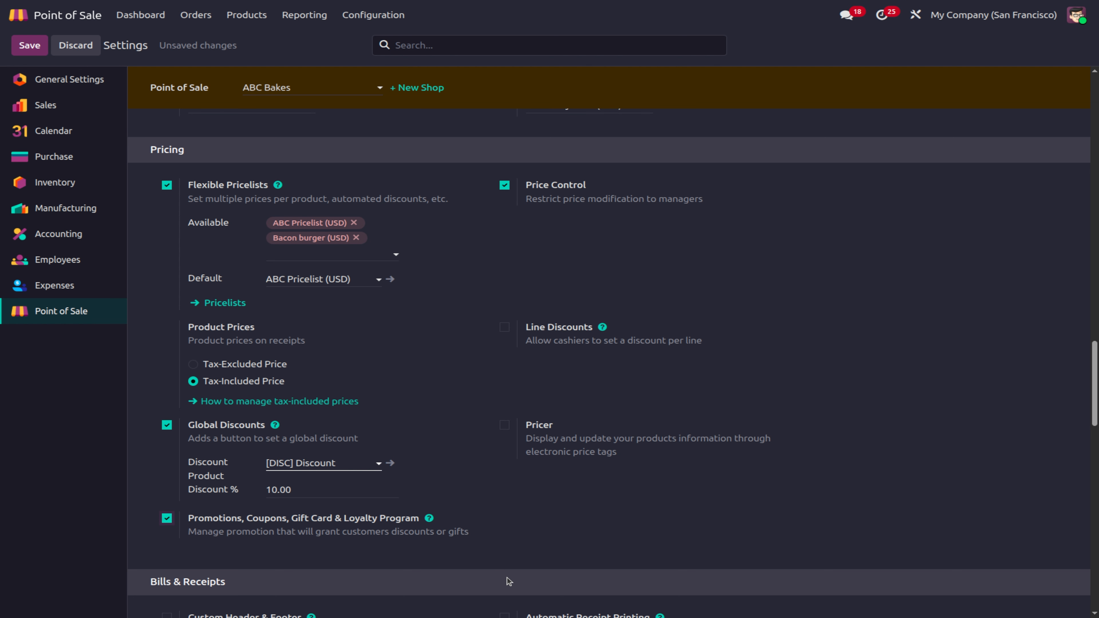
{"action": "scroll", "coordinate": [507, 578], "scroll_direction": "down", "scroll_amount": 3}
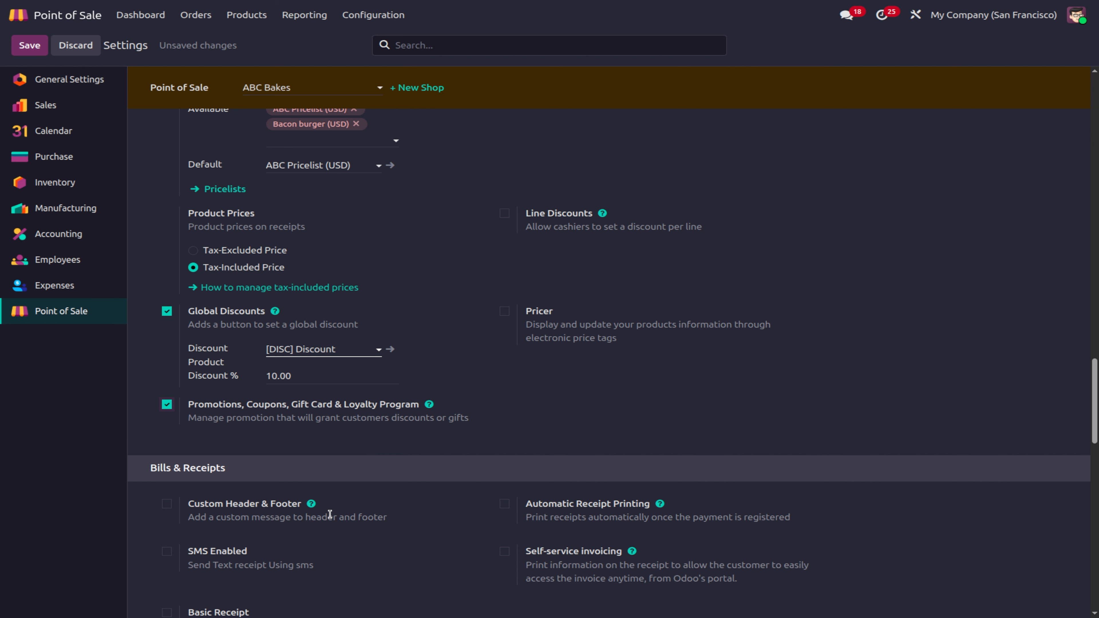
{"action": "left_click", "coordinate": [167, 504]}
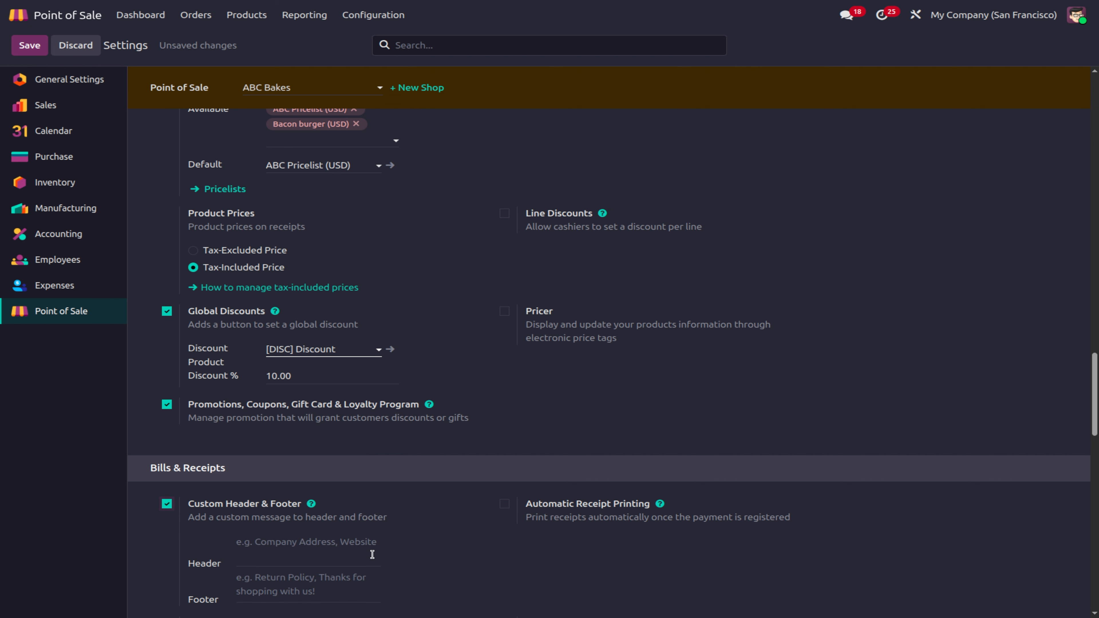
{"action": "left_click", "coordinate": [167, 504]}
{"action": "scroll", "coordinate": [406, 456], "scroll_direction": "up", "scroll_amount": 6}
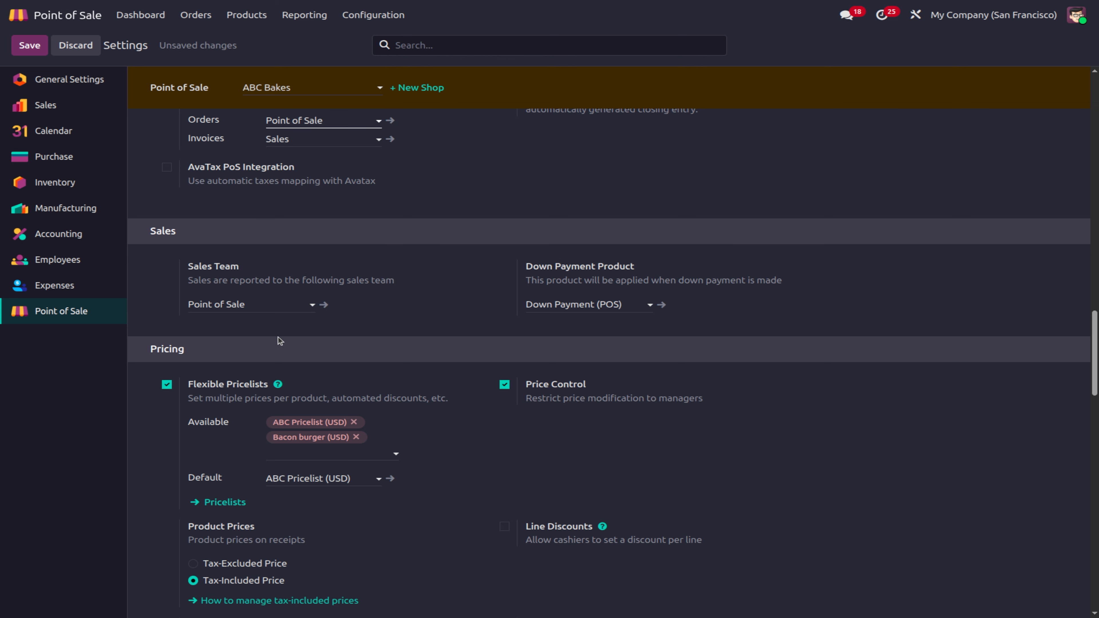
{"action": "left_click", "coordinate": [43, 50]}
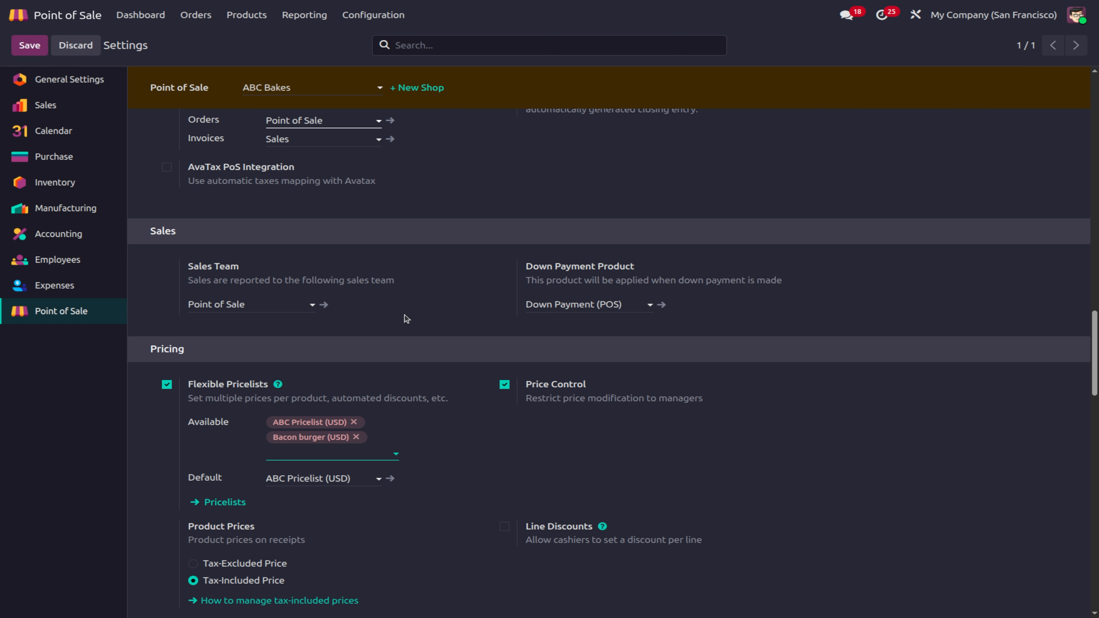
Step: Open the ABC Bakes register from the dashboard without choosing a customer
{"action": "left_click", "coordinate": [140, 17]}
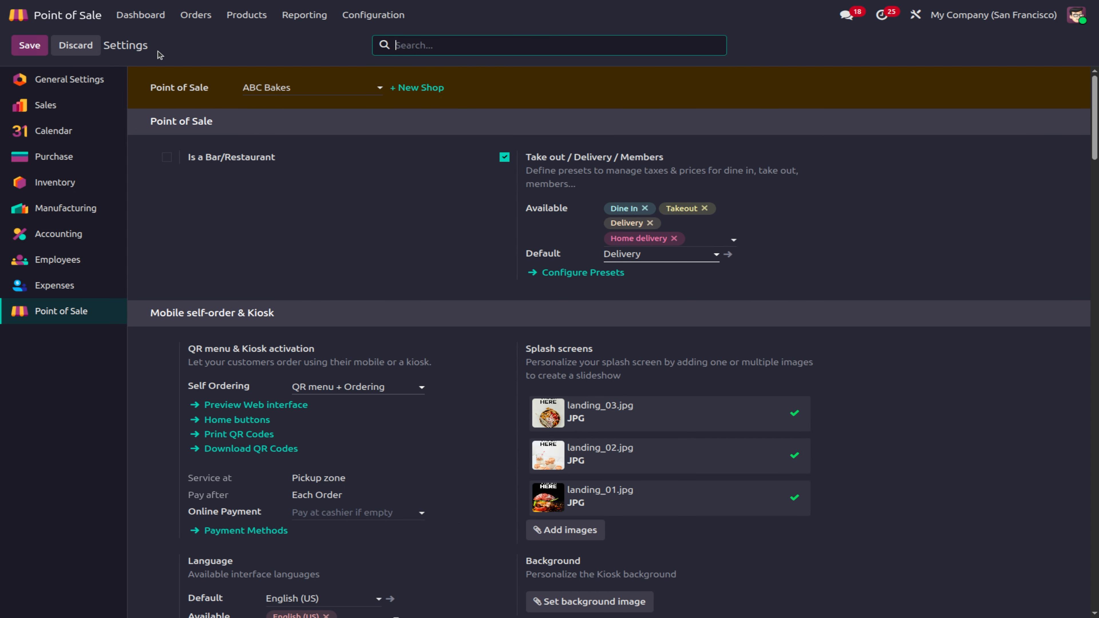
{"action": "left_click", "coordinate": [157, 15]}
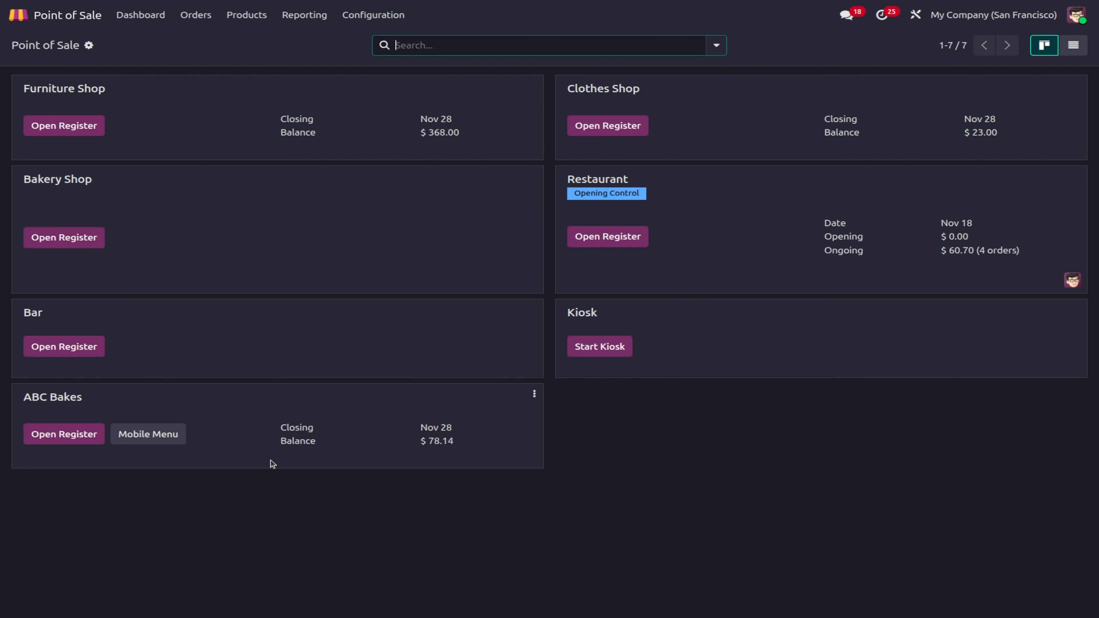
{"action": "left_click", "coordinate": [41, 434]}
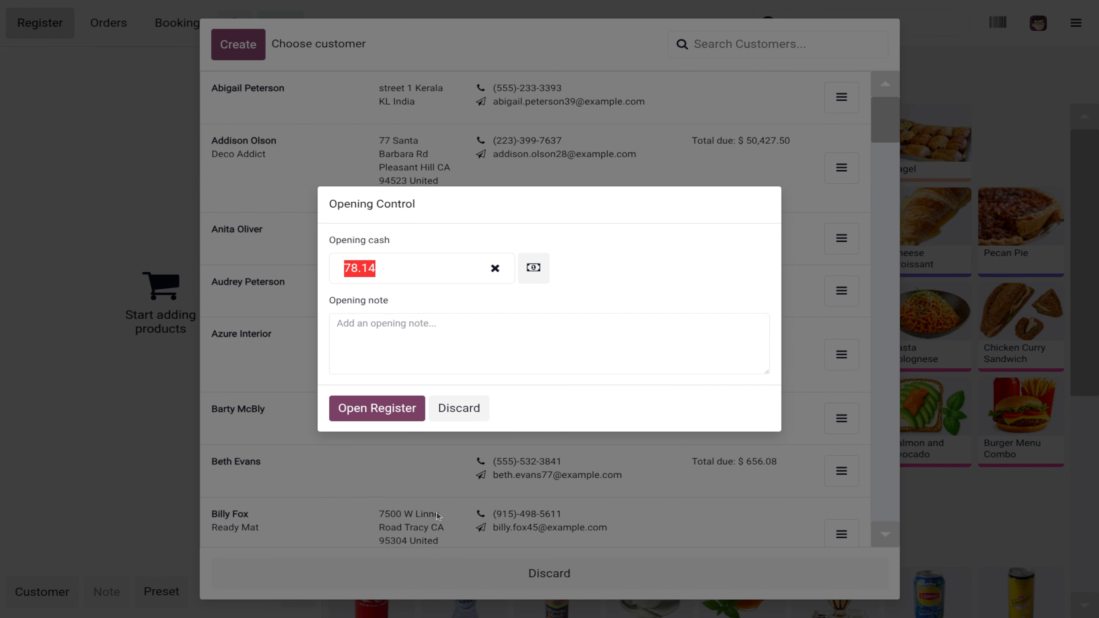
{"action": "left_click", "coordinate": [366, 417]}
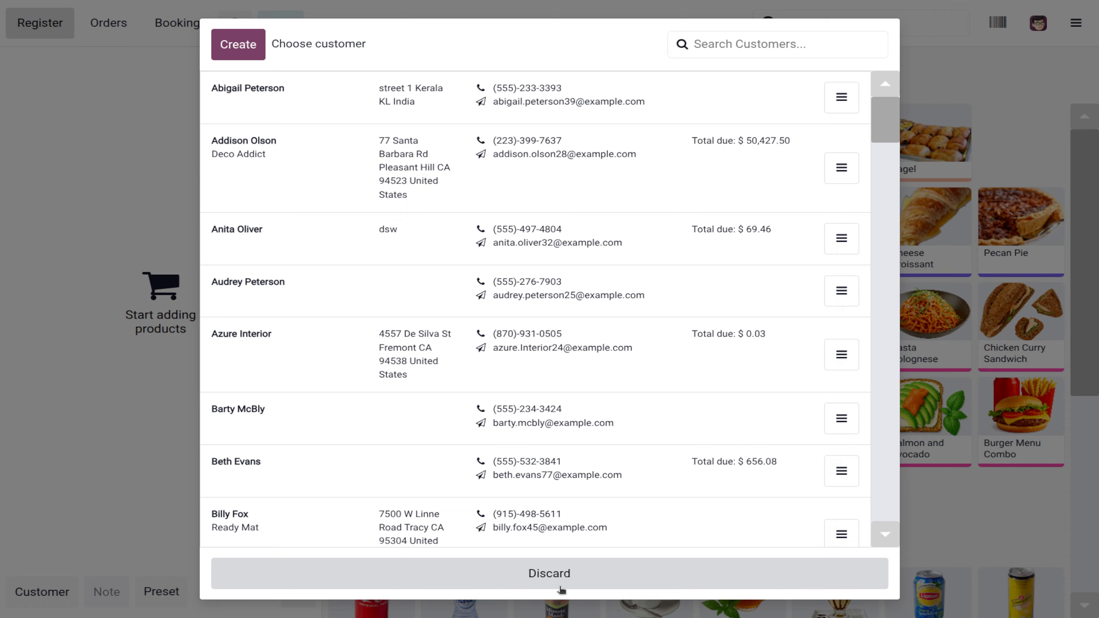
{"action": "left_click", "coordinate": [558, 590]}
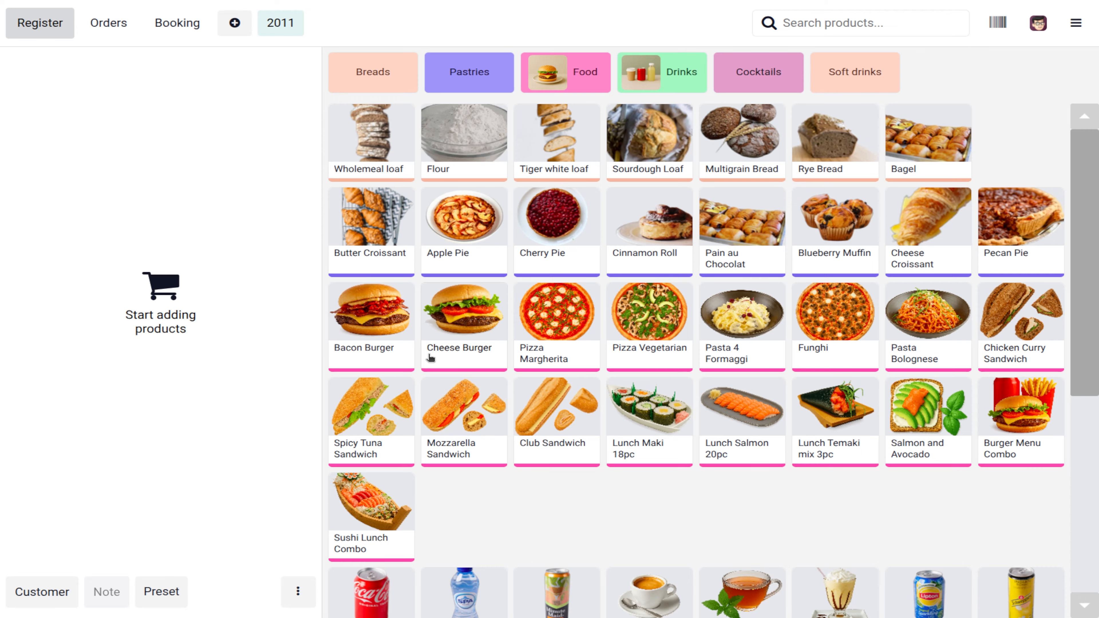
Step: Ring up 5 Apple Pies on the order
{"action": "left_click", "coordinate": [389, 299]}
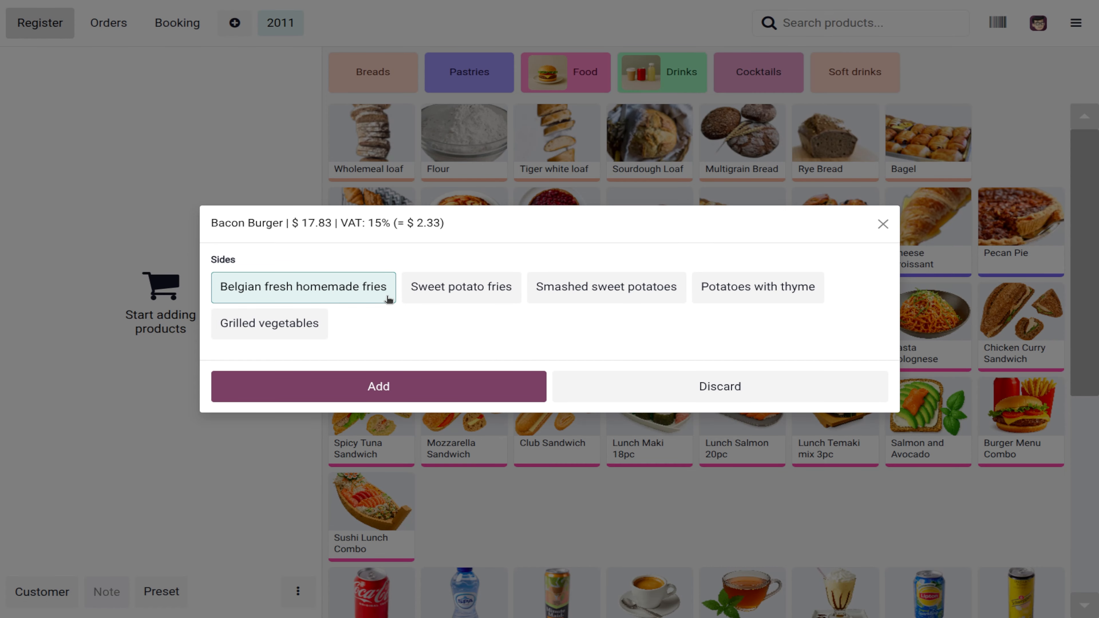
{"action": "left_click", "coordinate": [690, 400]}
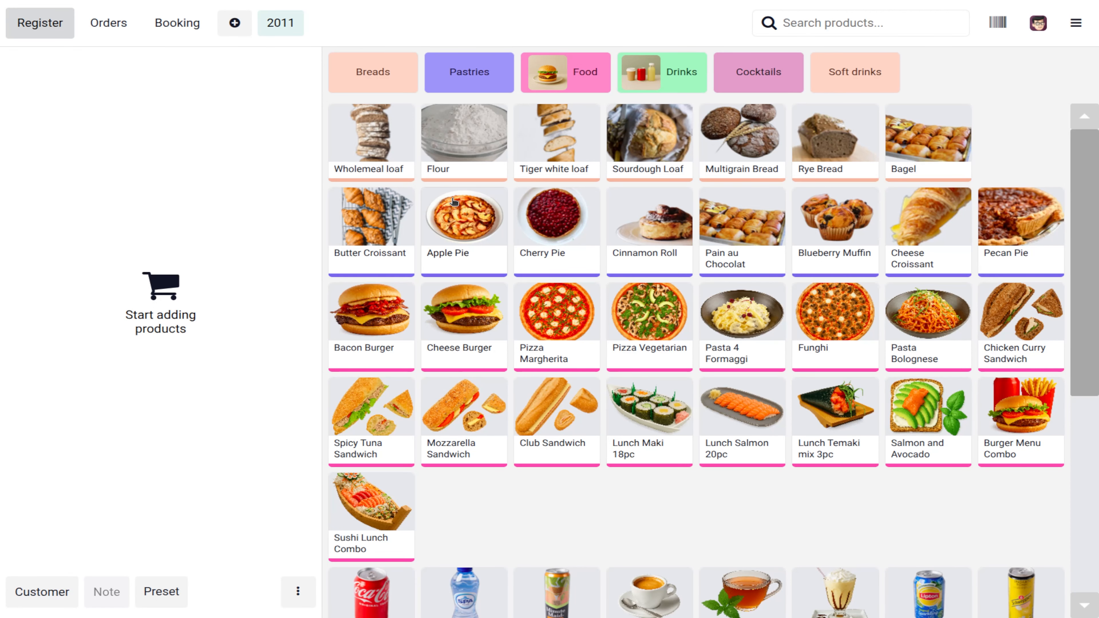
{"action": "left_click", "coordinate": [454, 201]}
{"action": "left_click", "coordinate": [461, 212]}
{"action": "left_click", "coordinate": [461, 212]}
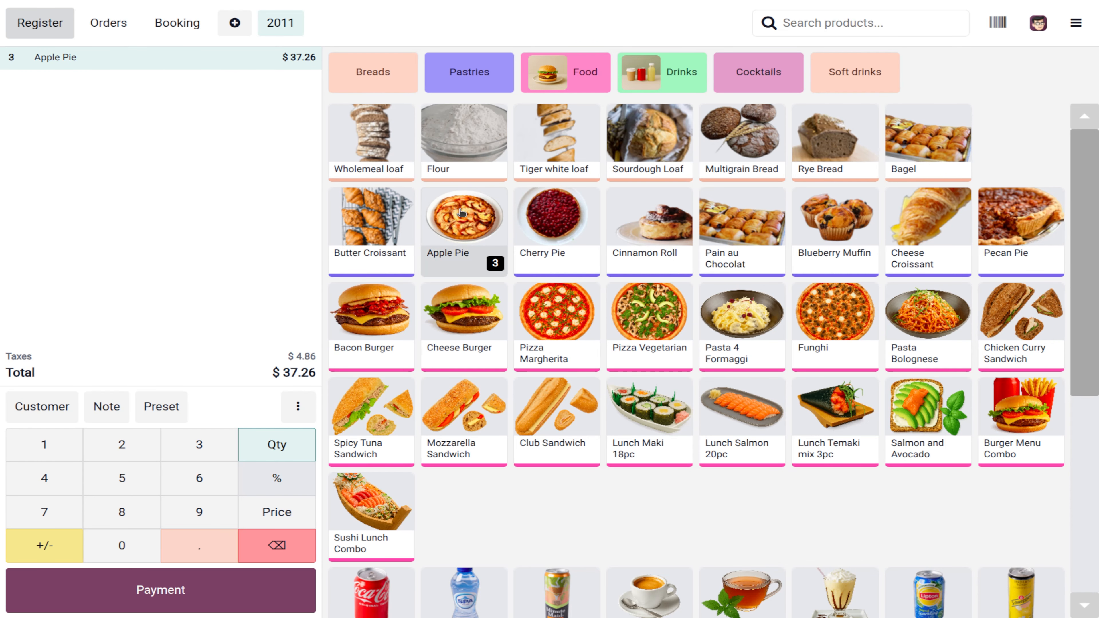
{"action": "left_click", "coordinate": [461, 212]}
{"action": "left_click", "coordinate": [461, 212]}
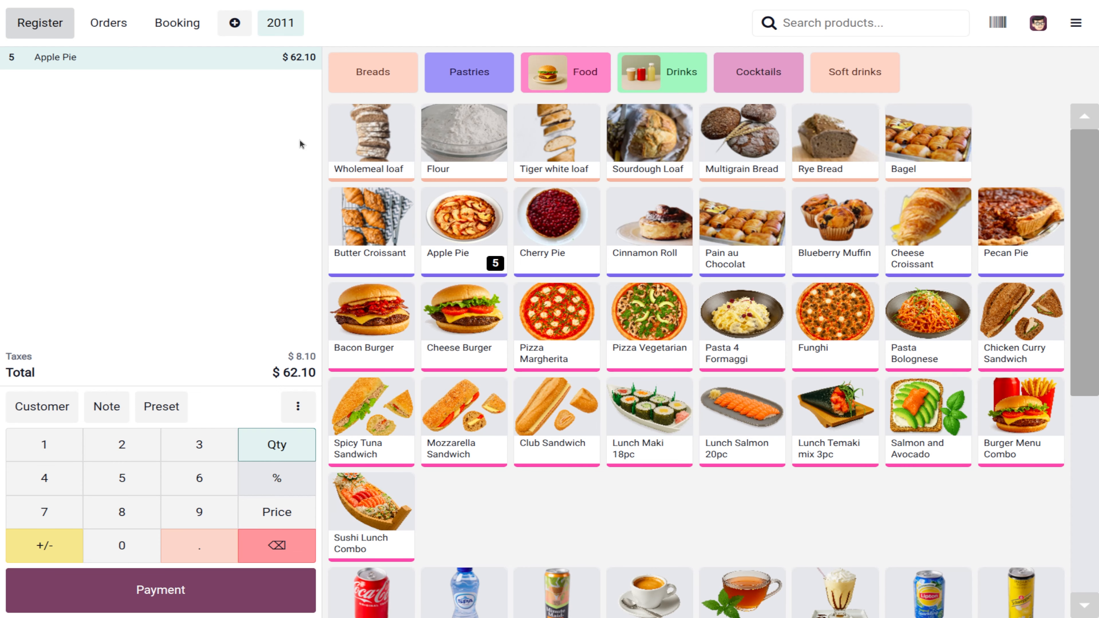
Step: Apply the Bacon burger pricelist to the order, bringing it to $69.00
{"action": "left_click", "coordinate": [298, 406]}
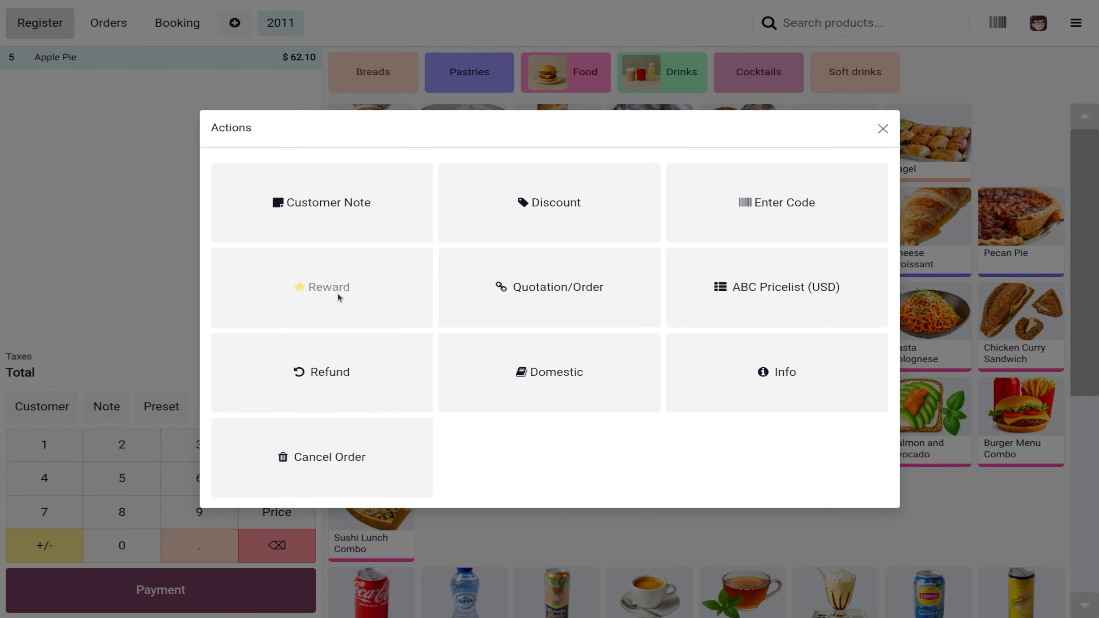
{"action": "left_click", "coordinate": [756, 303]}
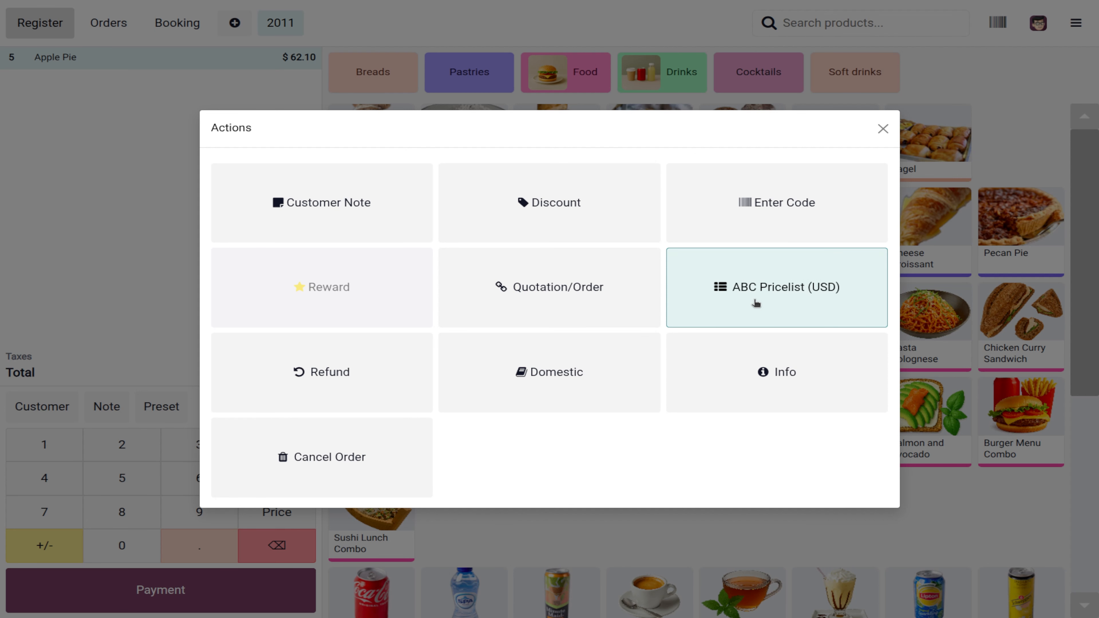
{"action": "left_click", "coordinate": [488, 352]}
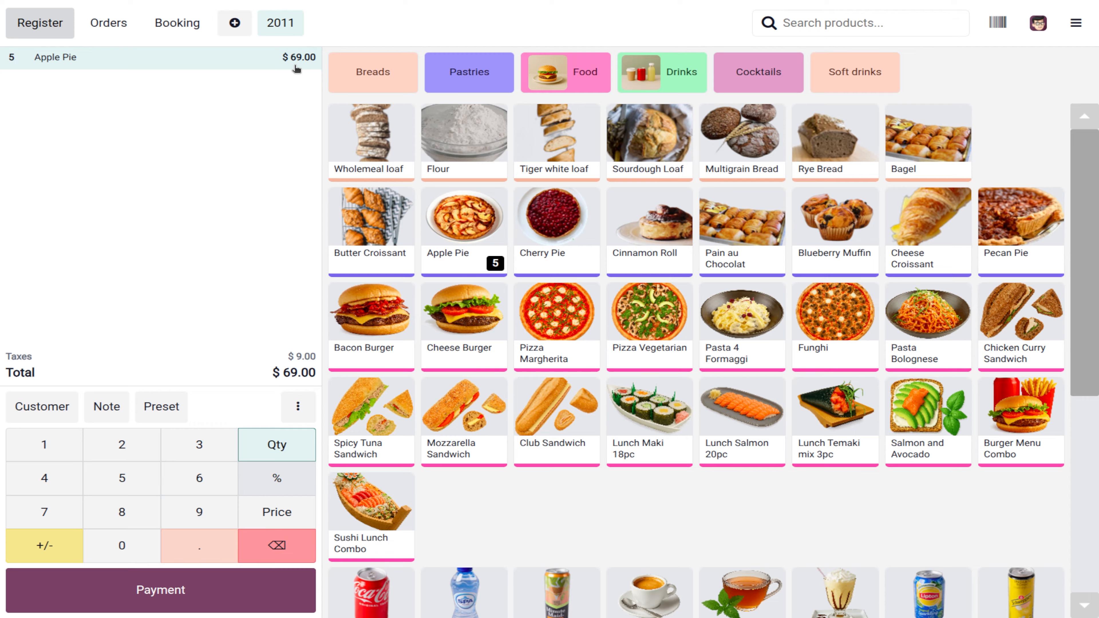
Step: Reset to ABC Pricelist and replace the Apple Pies with 22 Bacon Burgers with Belgian fries
{"action": "left_click", "coordinate": [298, 406]}
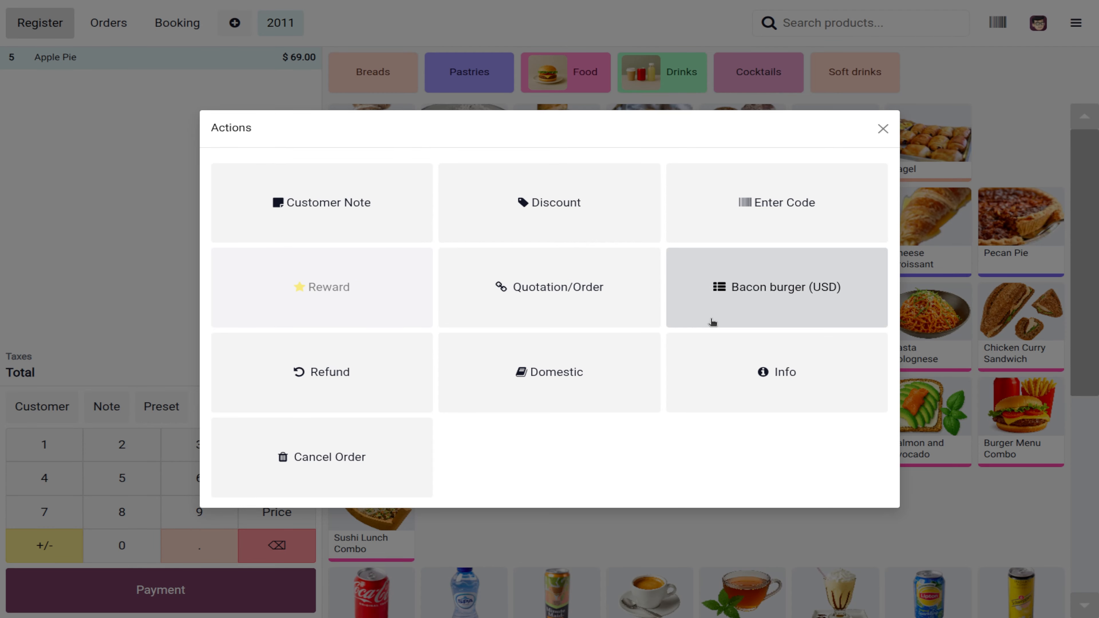
{"action": "left_click", "coordinate": [718, 304]}
{"action": "left_click", "coordinate": [561, 299]}
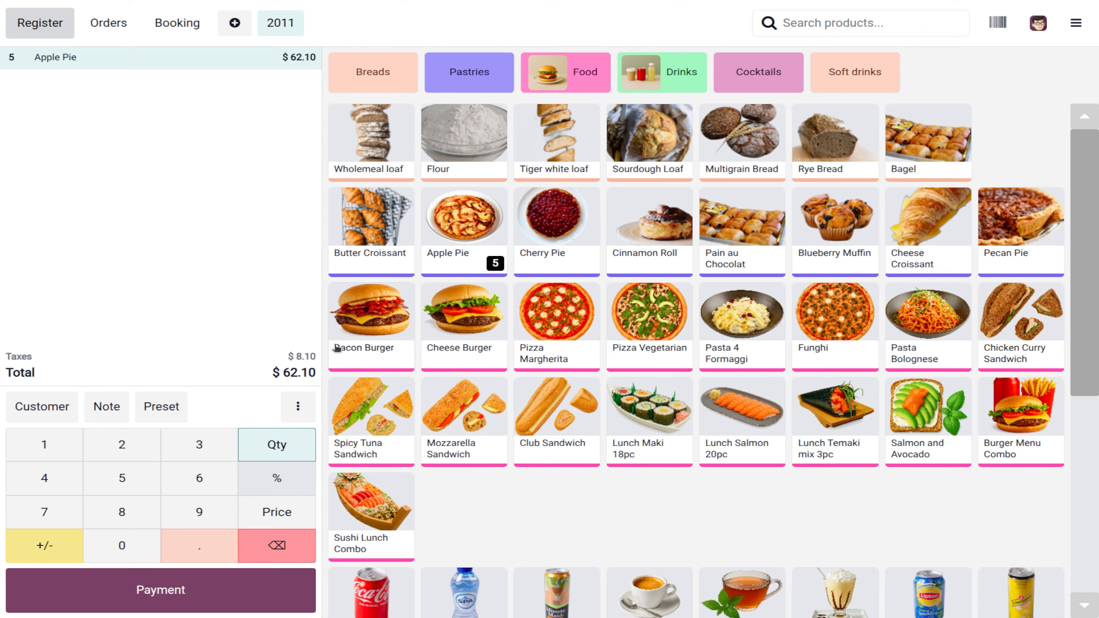
{"action": "left_click", "coordinate": [278, 60]}
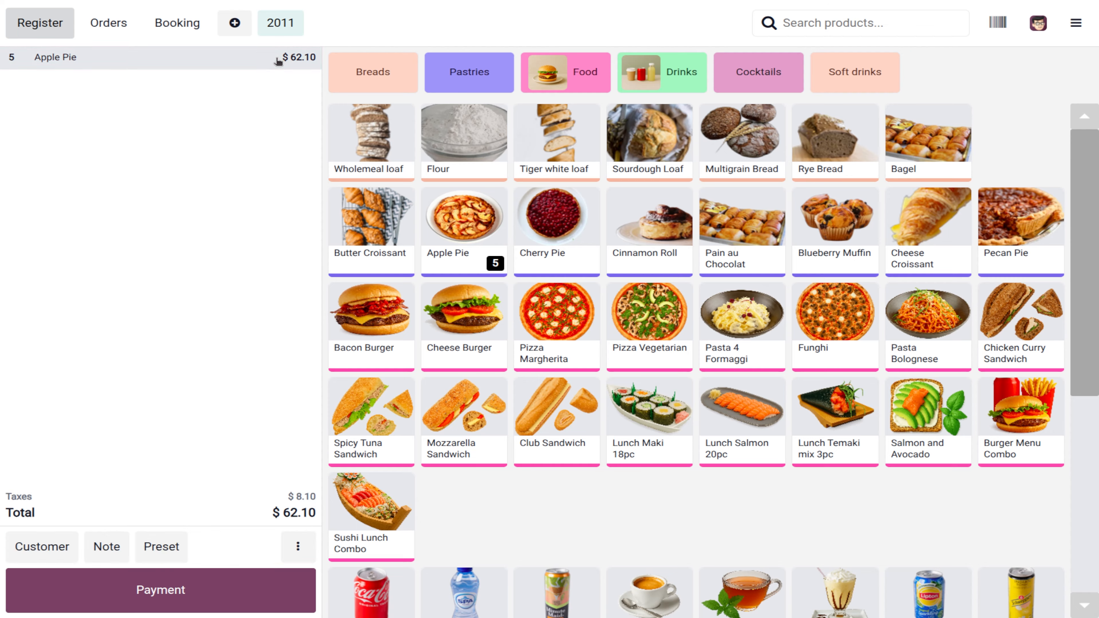
{"action": "left_click", "coordinate": [278, 61]}
{"action": "key", "text": "BackSpace"}
{"action": "key", "text": "BackSpace"}
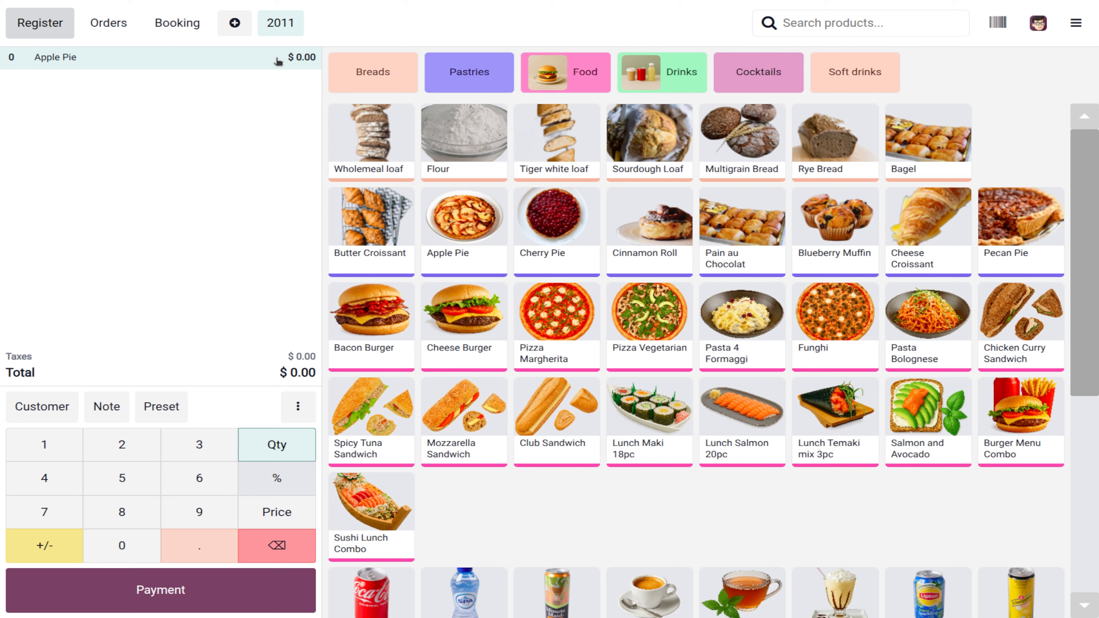
{"action": "left_click", "coordinate": [366, 339]}
{"action": "left_click", "coordinate": [404, 376]}
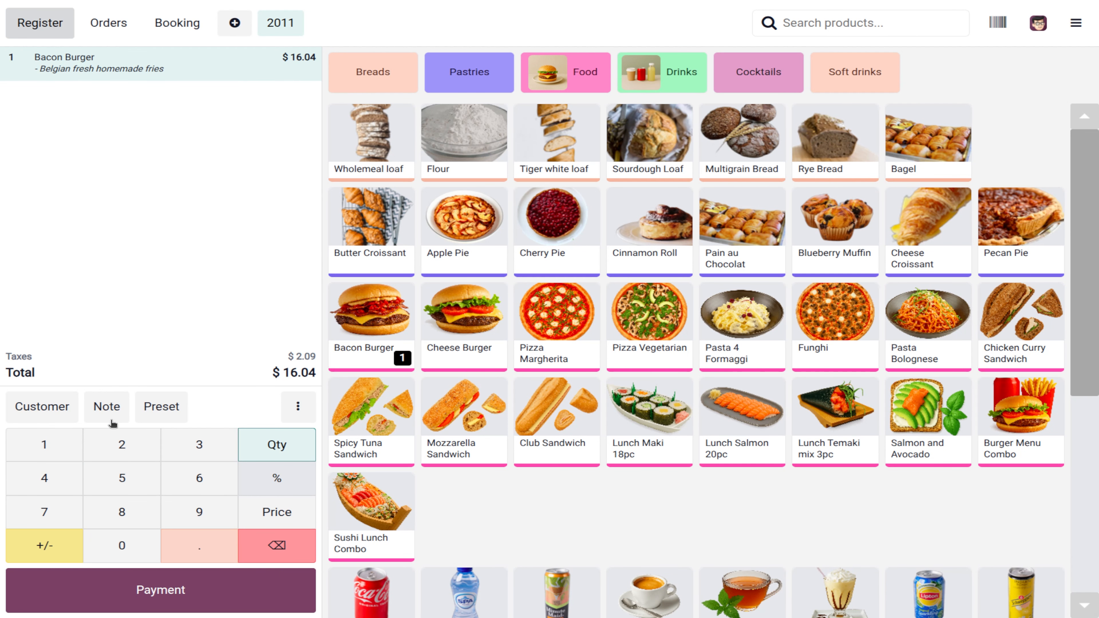
{"action": "left_click", "coordinate": [93, 442]}
{"action": "left_click", "coordinate": [93, 442]}
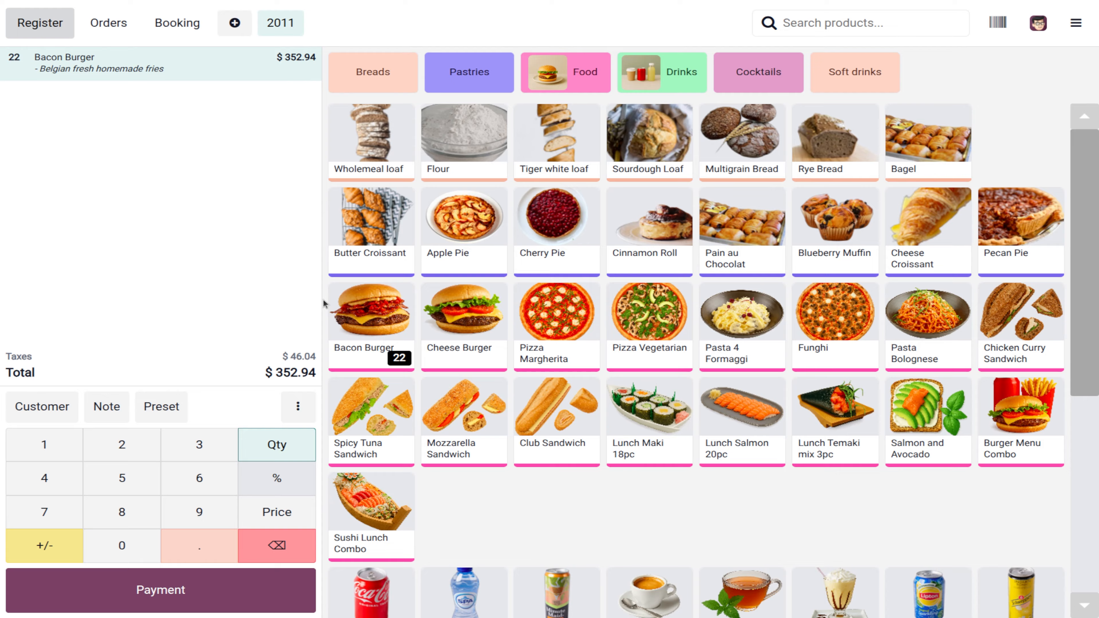
Step: Apply the Bacon burger pricelist so the order totals $50.60
{"action": "left_click", "coordinate": [298, 407]}
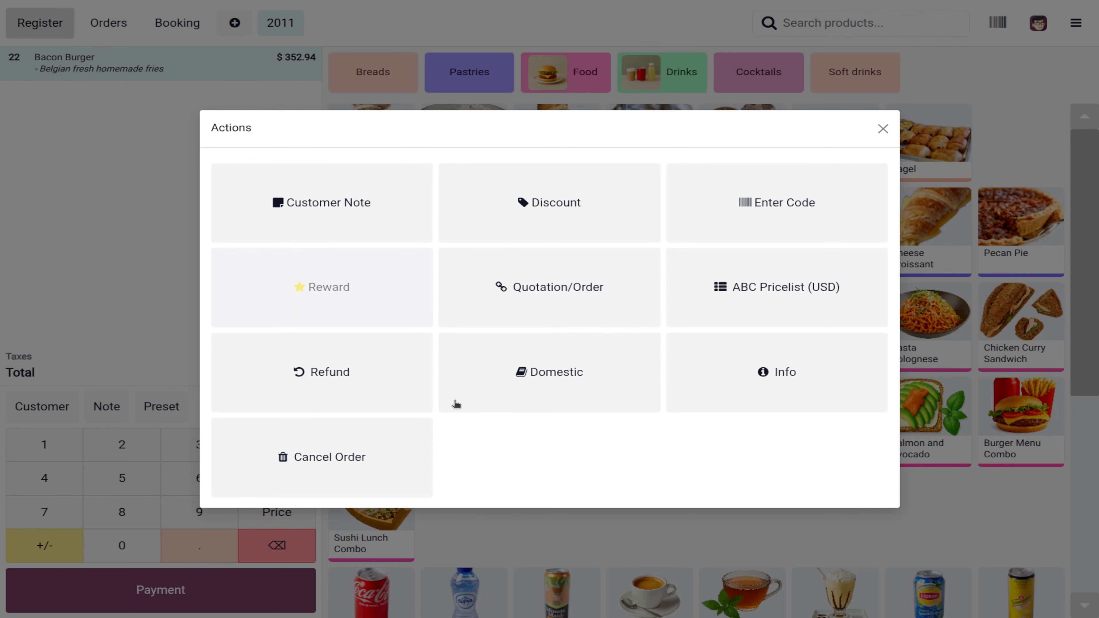
{"action": "left_click", "coordinate": [796, 317]}
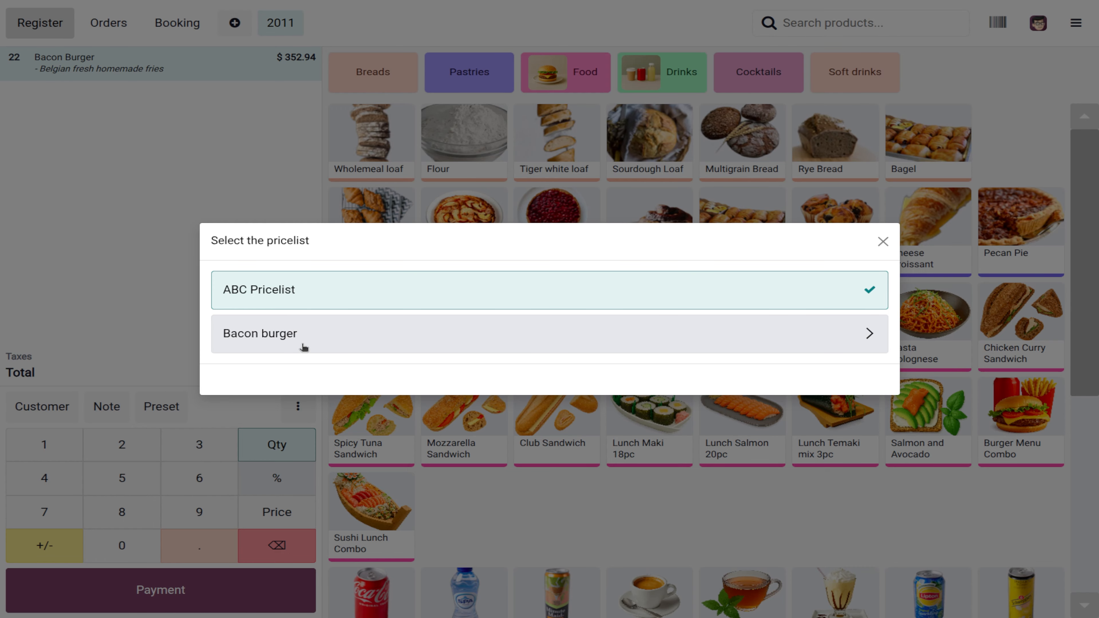
{"action": "left_click", "coordinate": [303, 348]}
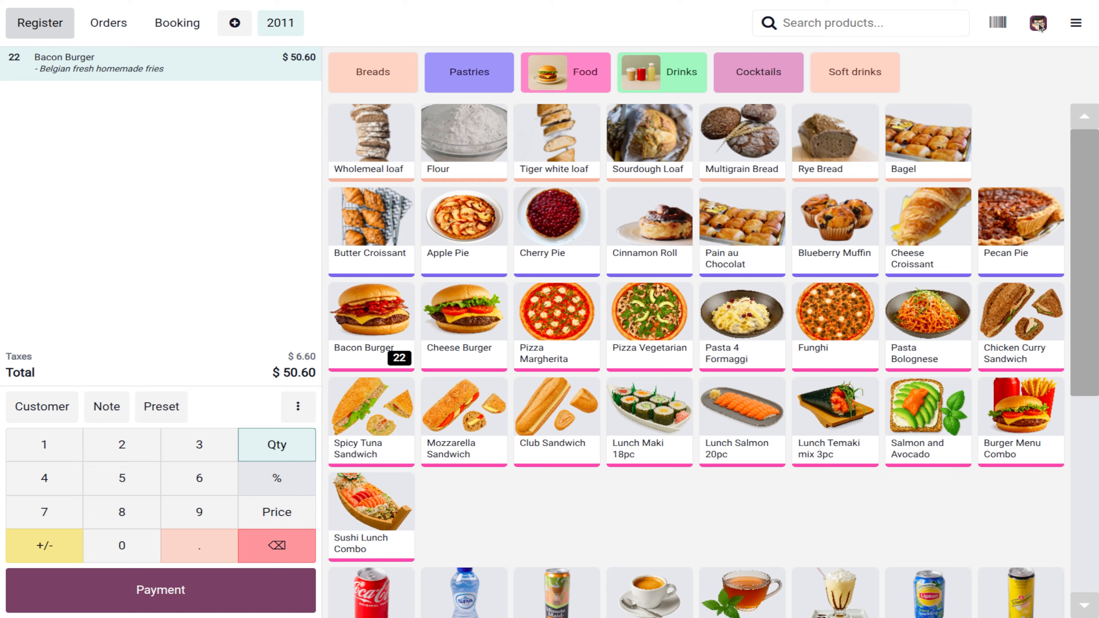
Step: Start closing the register, then cancel and return to the order
{"action": "left_click", "coordinate": [1076, 24]}
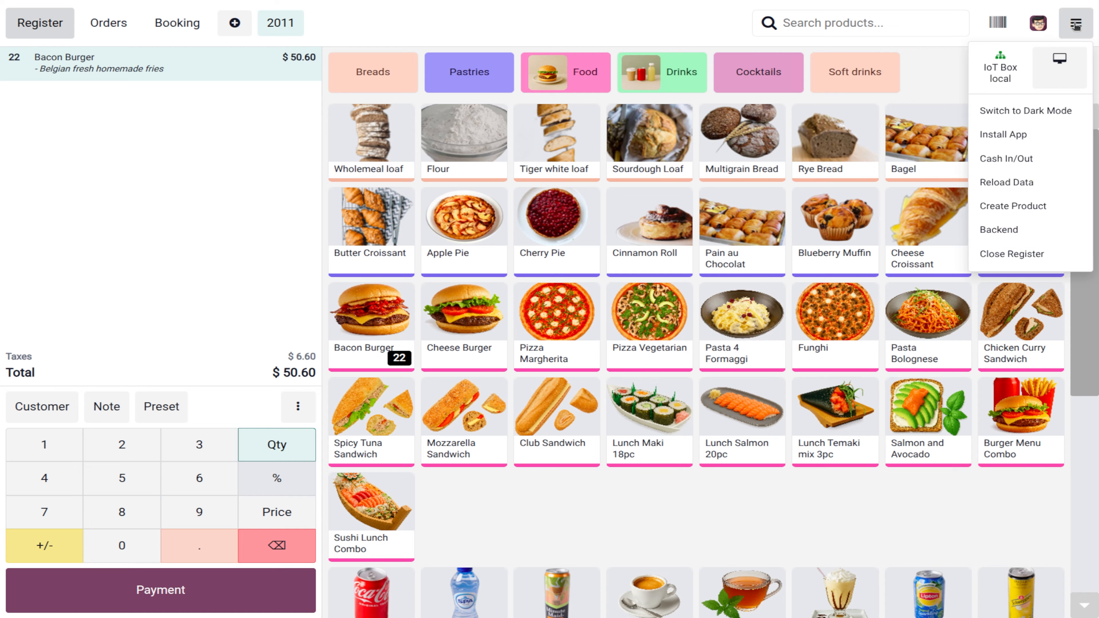
{"action": "left_click", "coordinate": [1012, 254]}
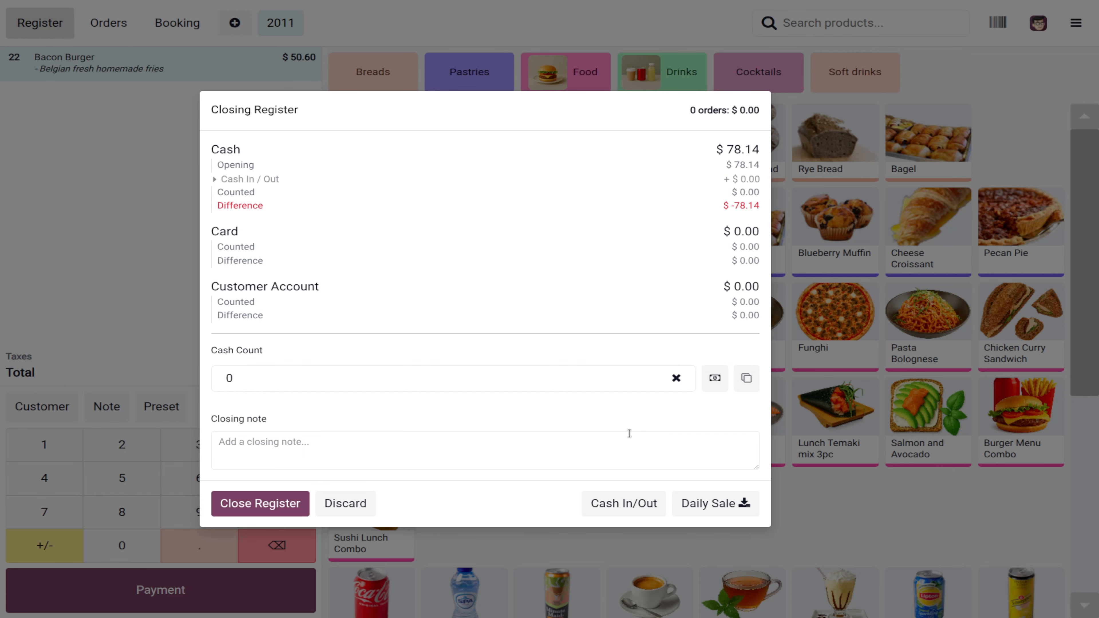
{"action": "left_click", "coordinate": [260, 503]}
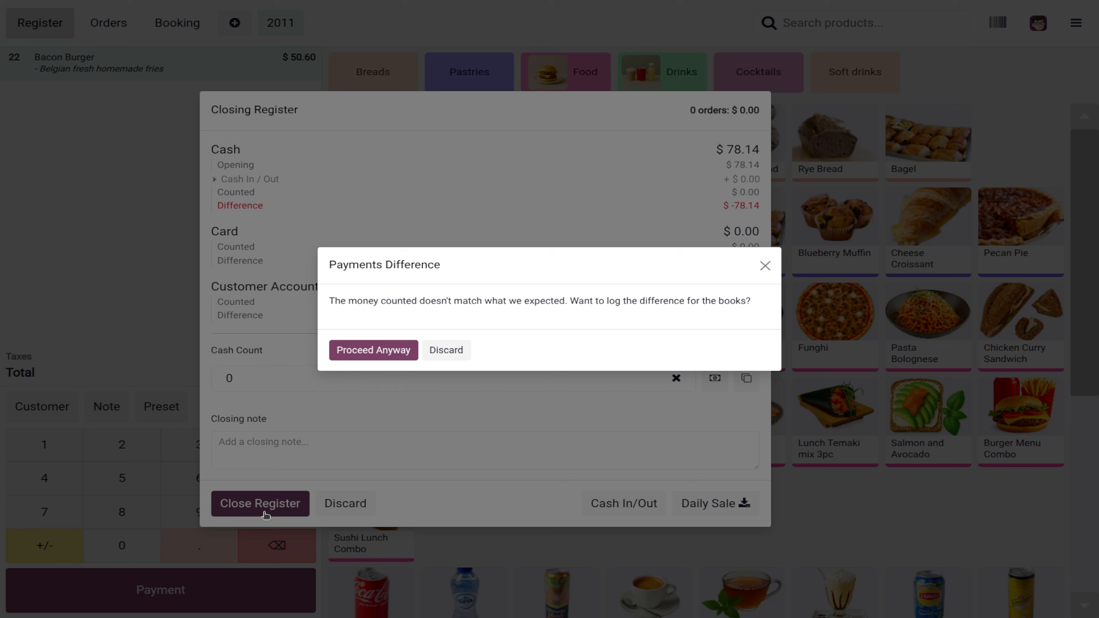
{"action": "left_click", "coordinate": [446, 353]}
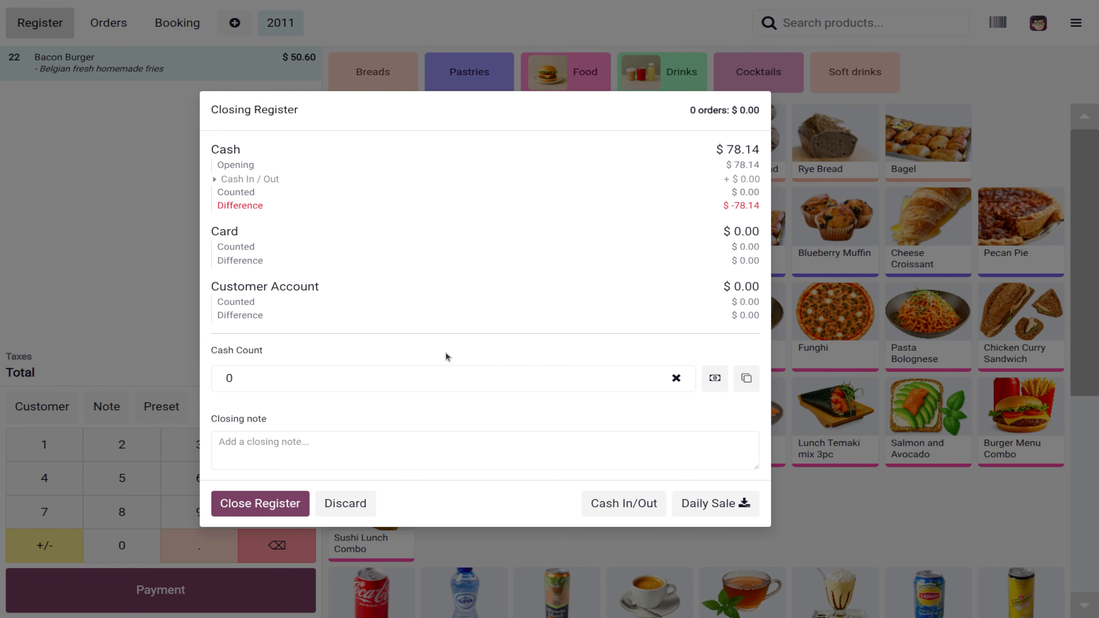
{"action": "left_click", "coordinate": [359, 511]}
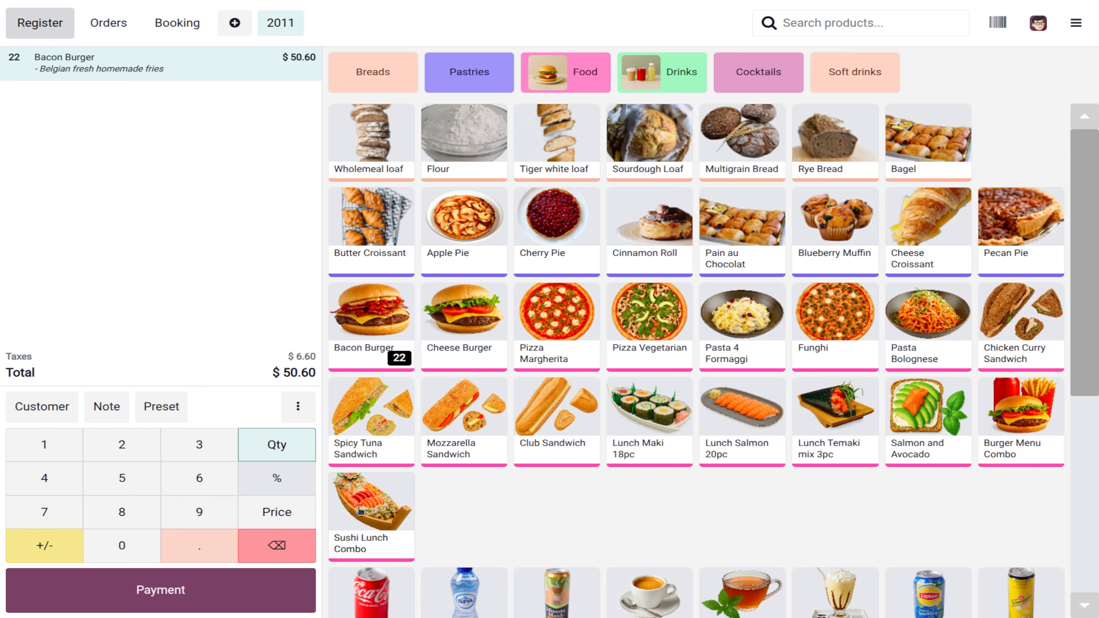
Step: Pay the $50.60 order in cash and start a new order without a customer
{"action": "left_click", "coordinate": [181, 584]}
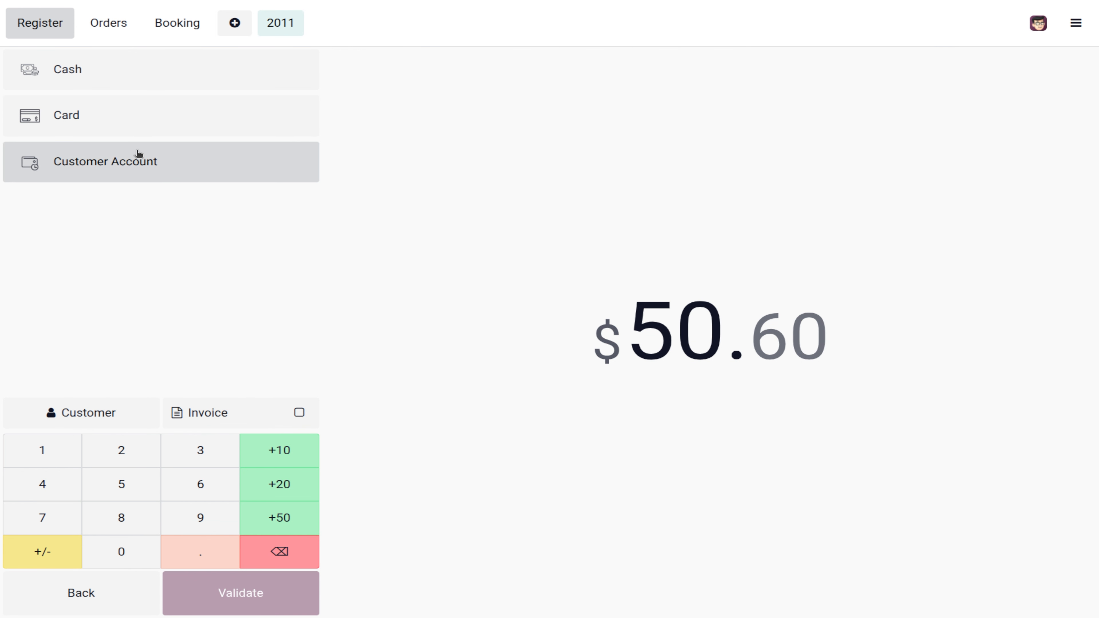
{"action": "left_click", "coordinate": [130, 77]}
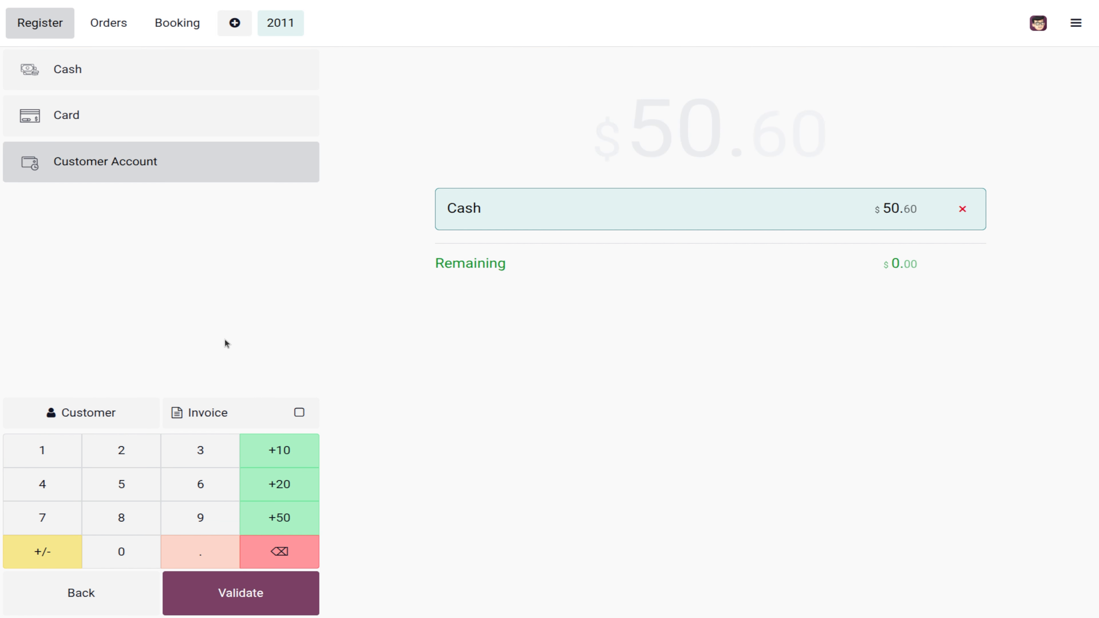
{"action": "left_click", "coordinate": [202, 588]}
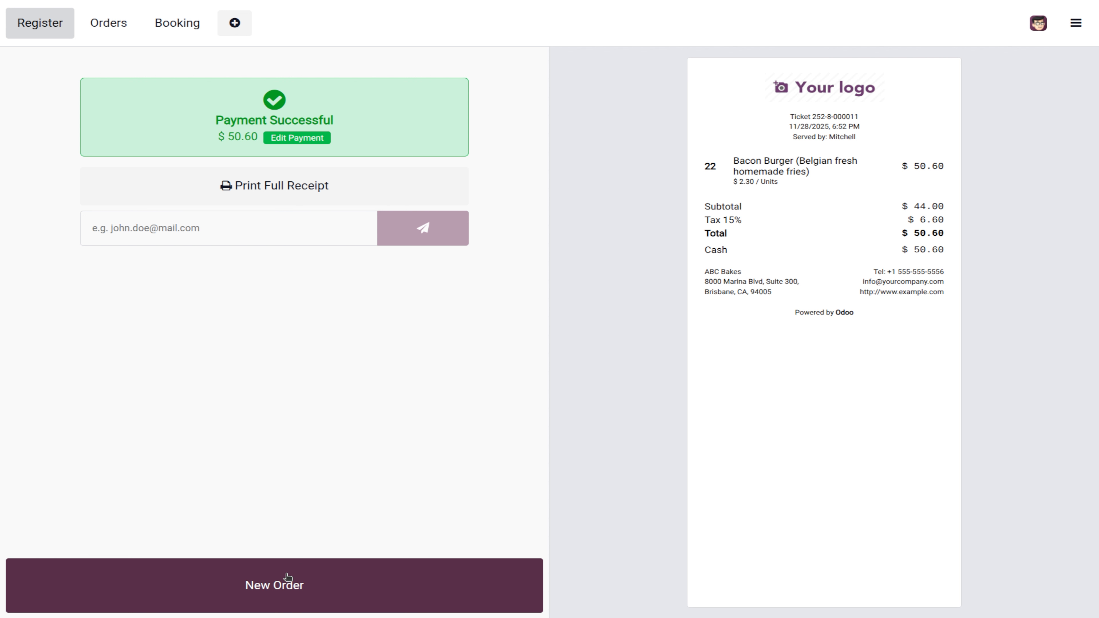
{"action": "left_click", "coordinate": [281, 582]}
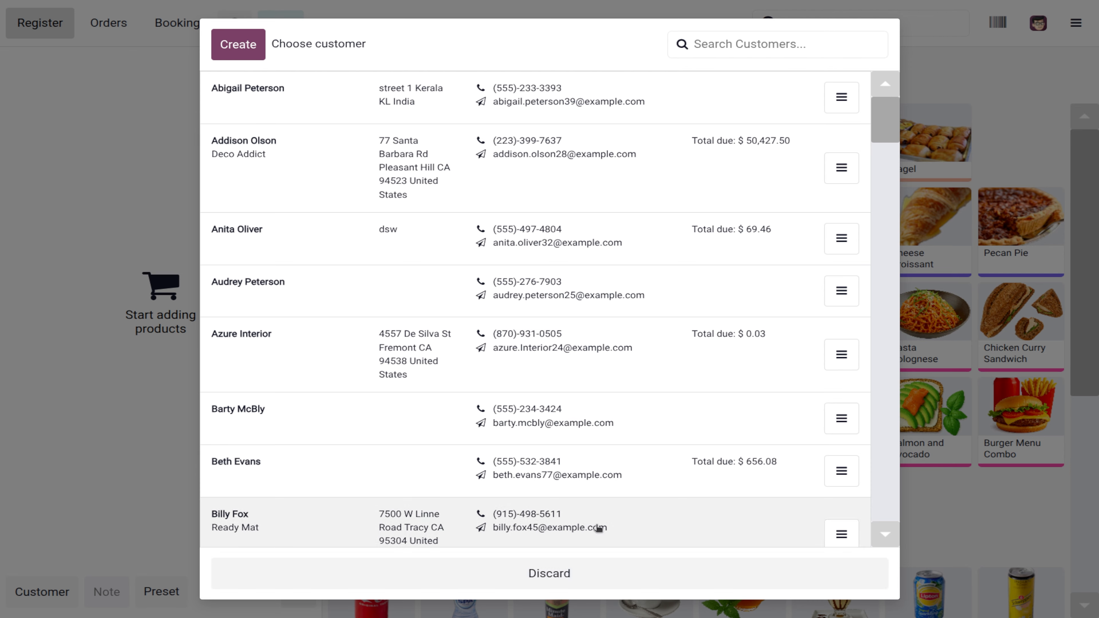
{"action": "left_click", "coordinate": [538, 584]}
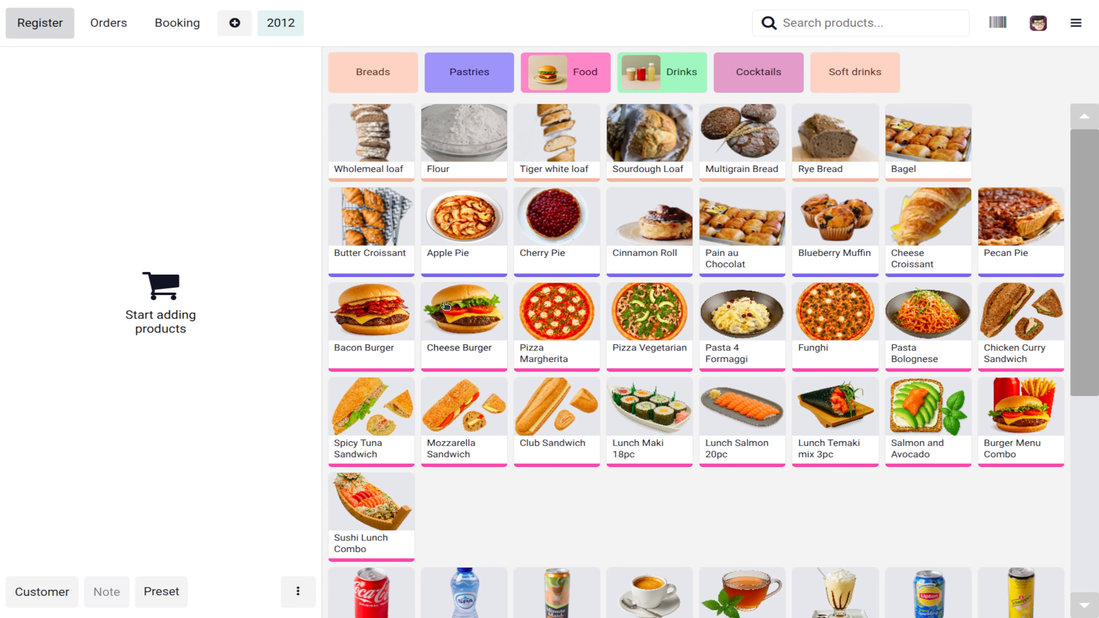
Step: Add 4 Tiger white loaves and apply an 11% order discount, totalling $10.15
{"action": "left_click", "coordinate": [368, 322]}
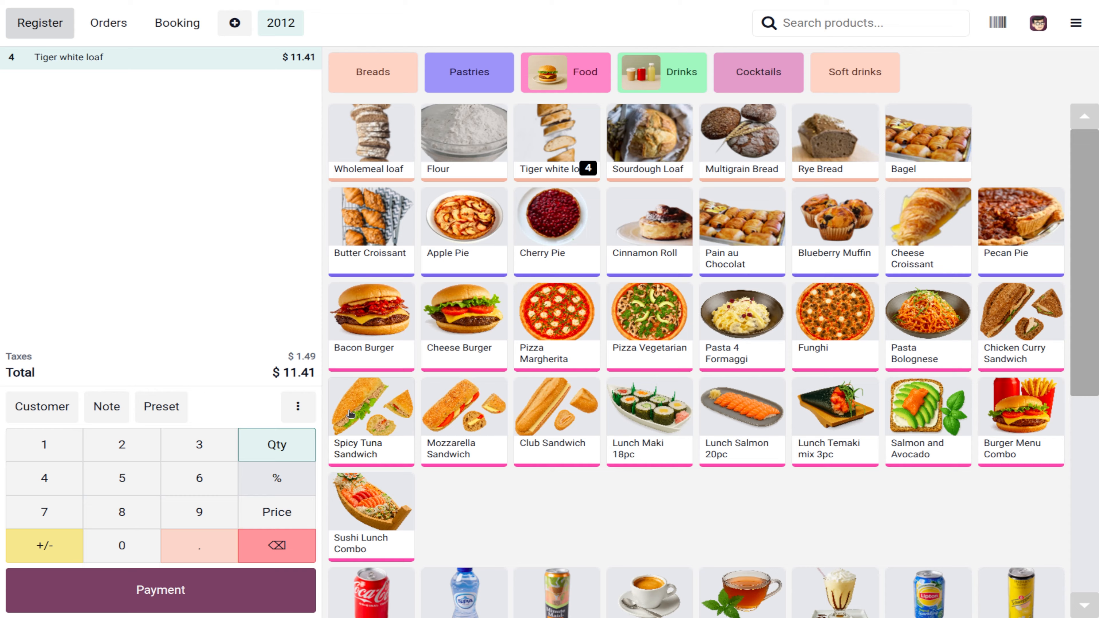
{"action": "left_click", "coordinate": [296, 406]}
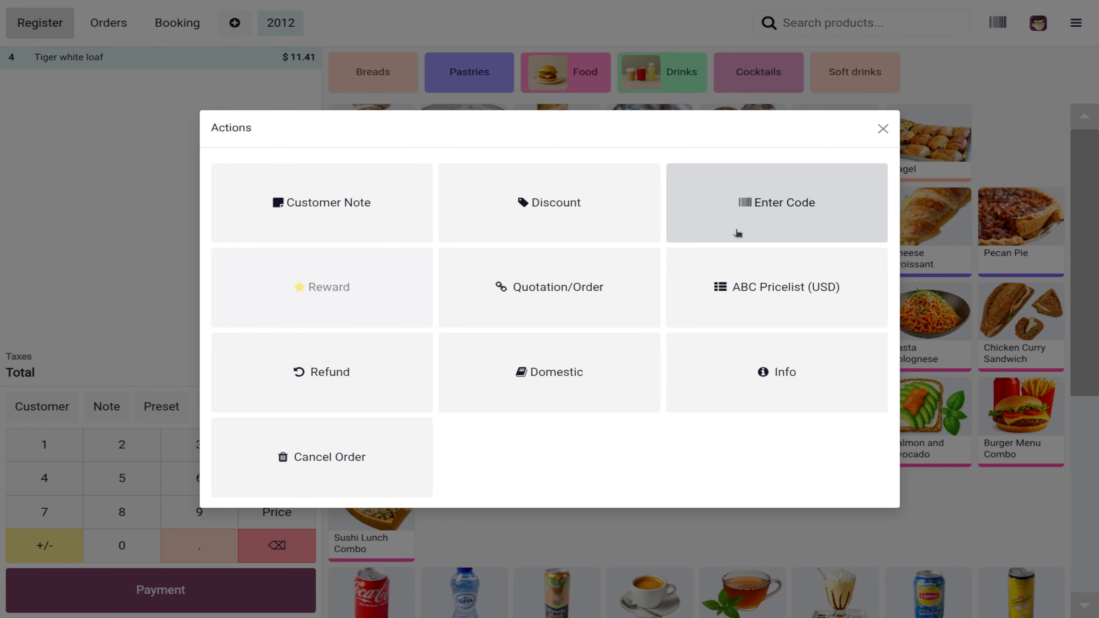
{"action": "left_click", "coordinate": [547, 205]}
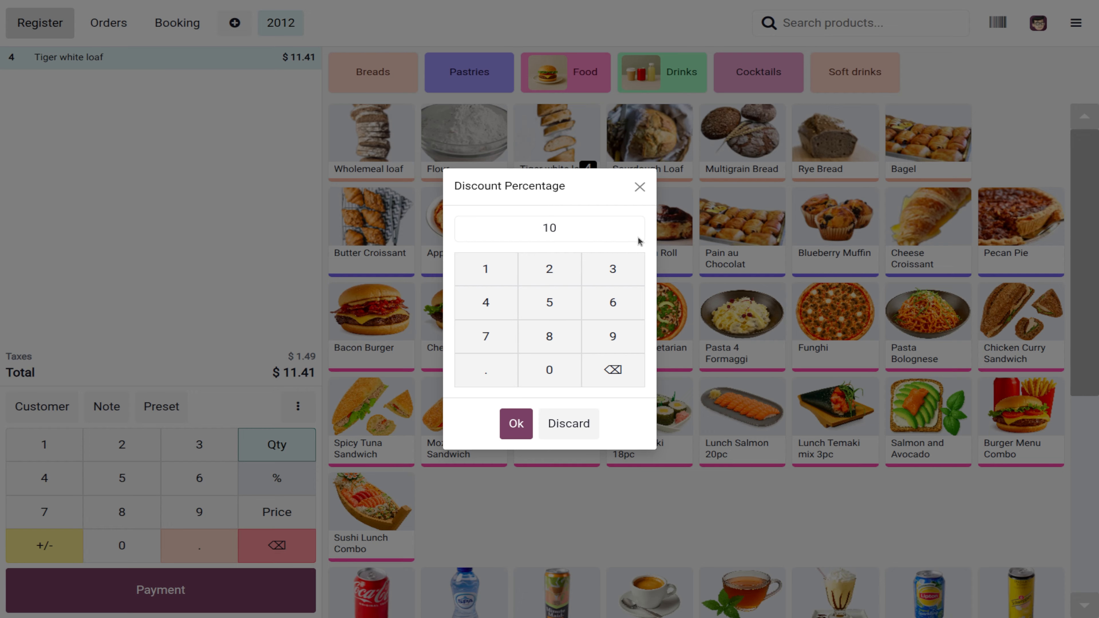
{"action": "left_click", "coordinate": [487, 272]}
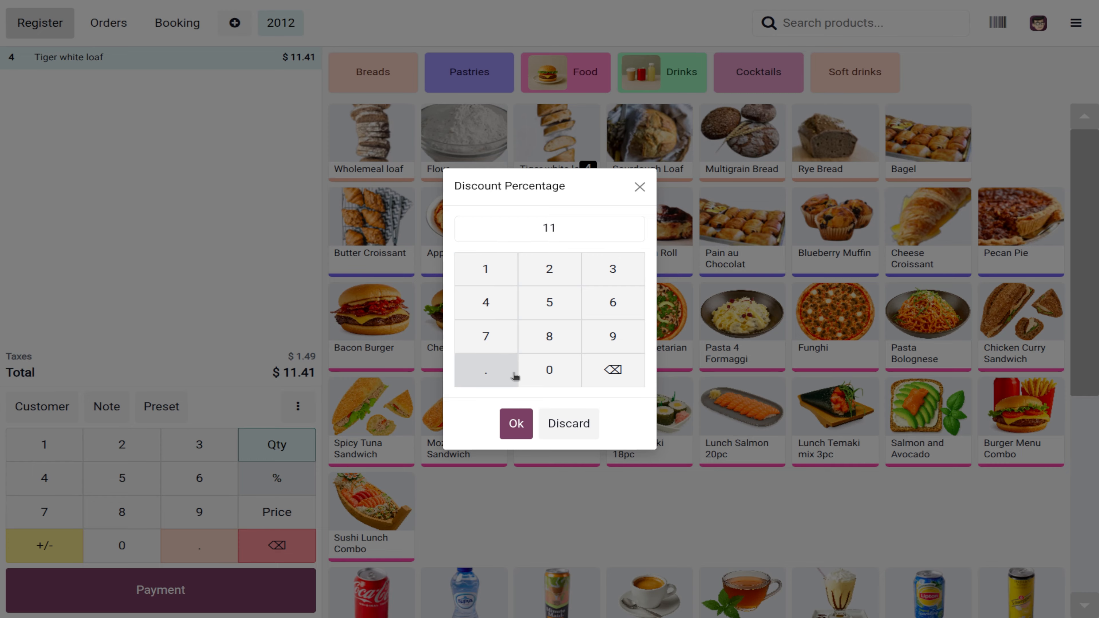
{"action": "left_click", "coordinate": [515, 424]}
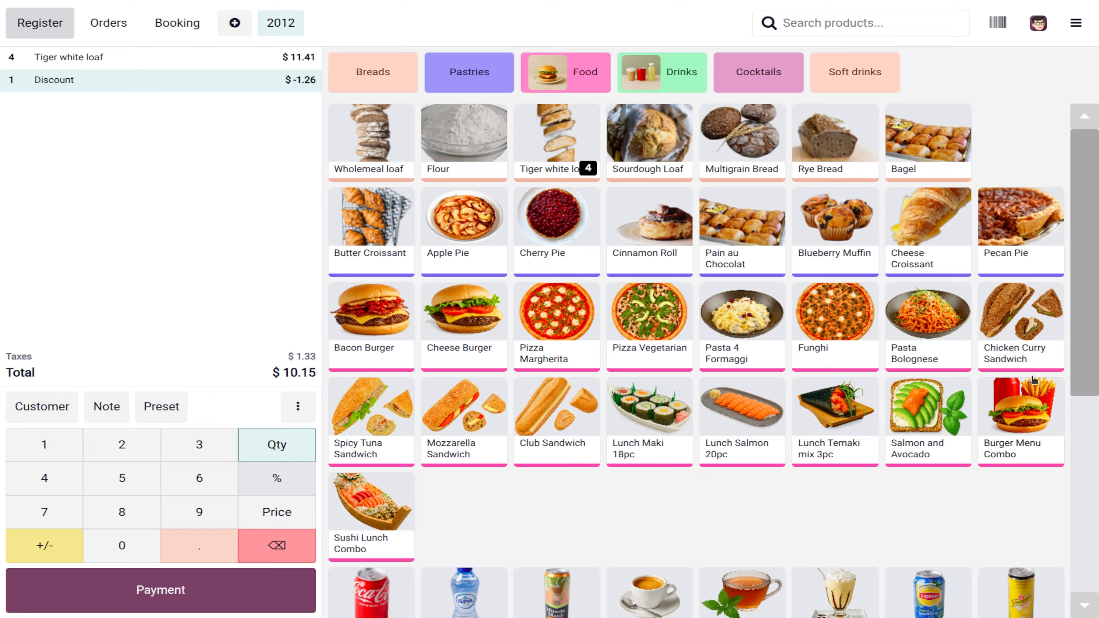
Step: Close the ABC Bakes register with $128.74 counted cash and return to the backend
{"action": "left_click", "coordinate": [1075, 23]}
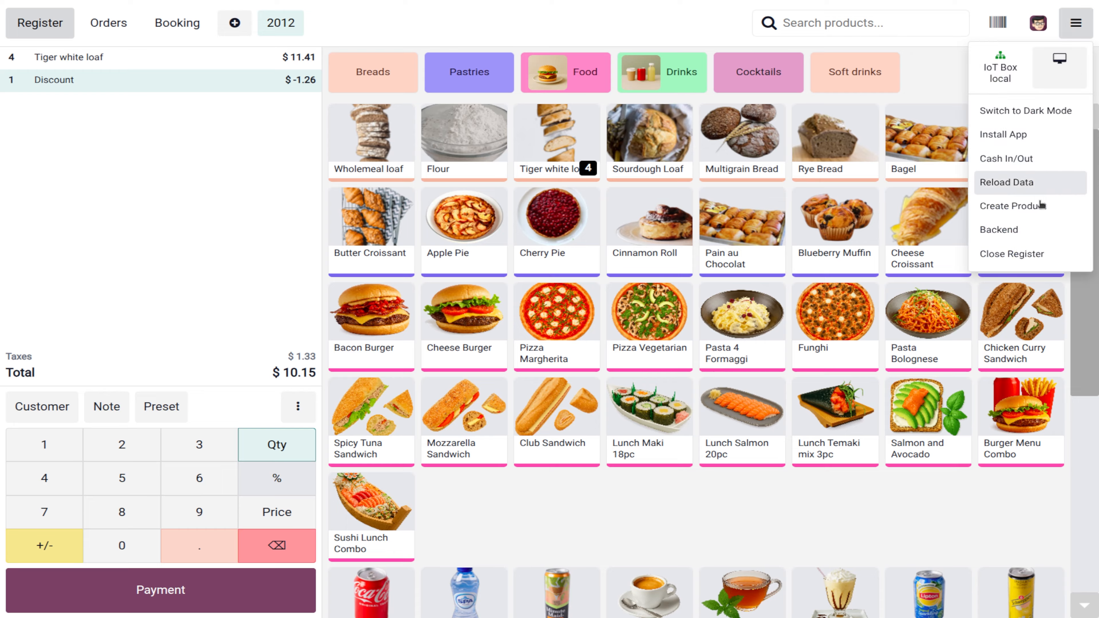
{"action": "left_click", "coordinate": [1021, 253]}
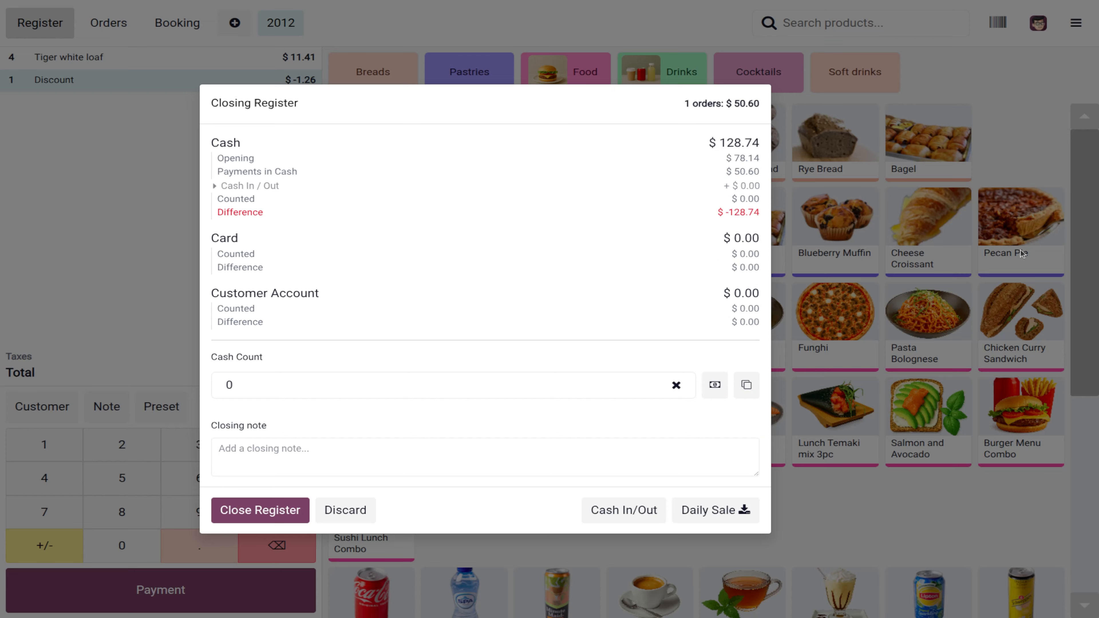
{"action": "left_click", "coordinate": [272, 511]}
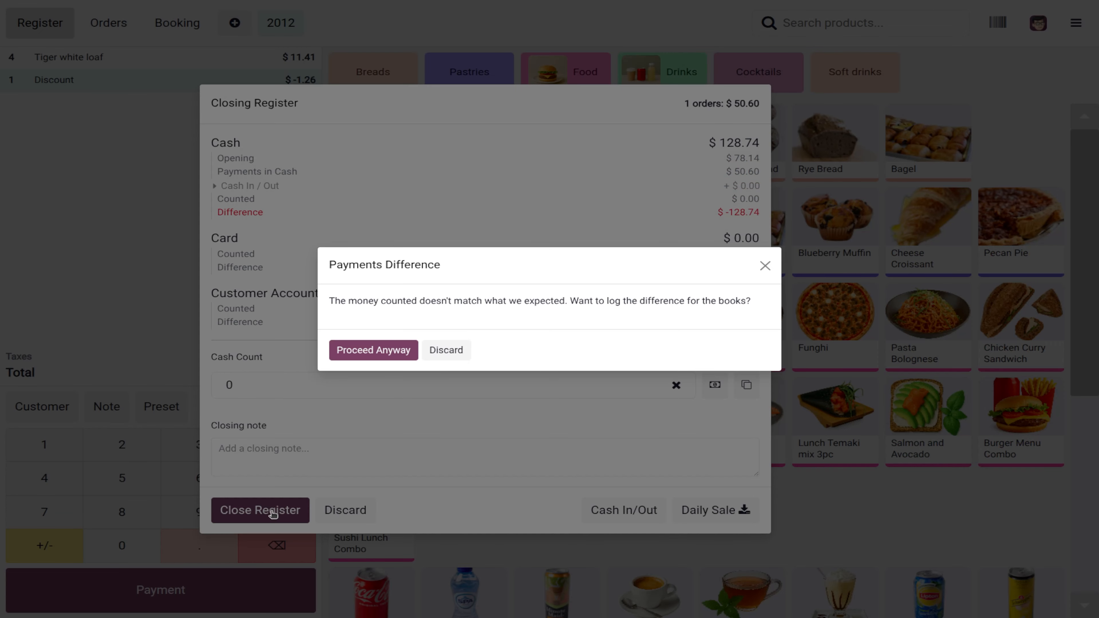
{"action": "left_click", "coordinate": [443, 352]}
{"action": "left_click", "coordinate": [262, 383]}
{"action": "type", "text": "128.74"}
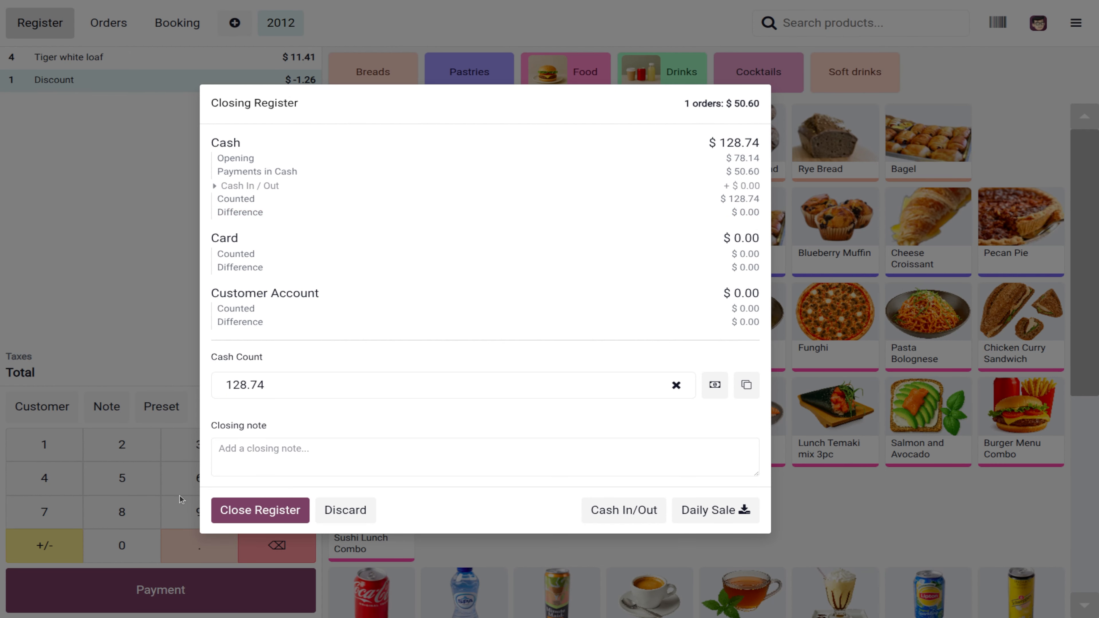
{"action": "left_click", "coordinate": [264, 510]}
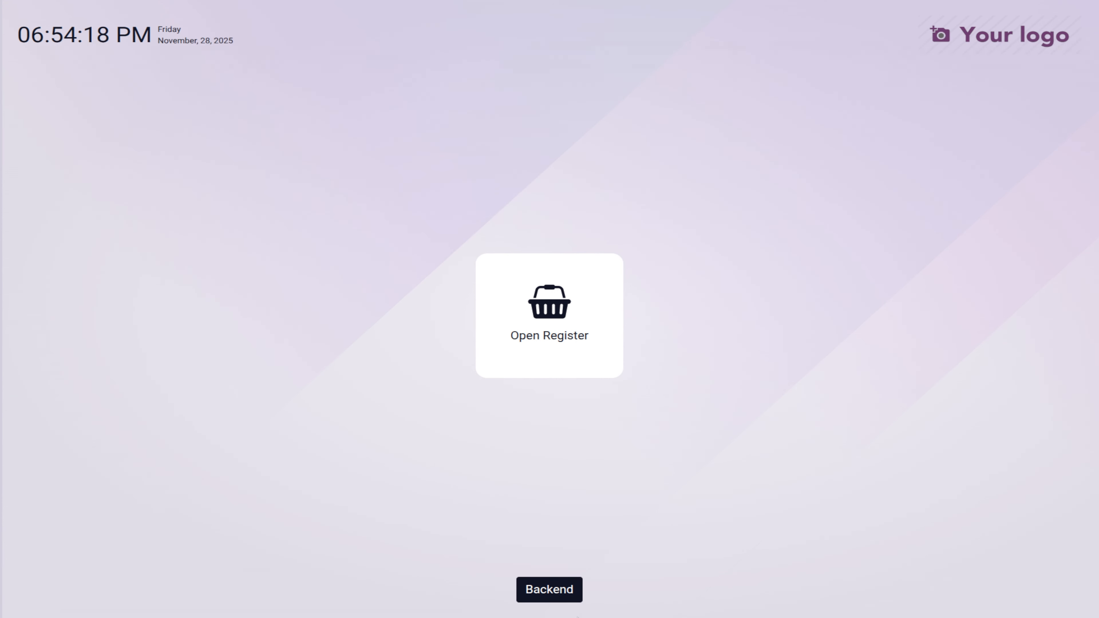
{"action": "left_click", "coordinate": [557, 593]}
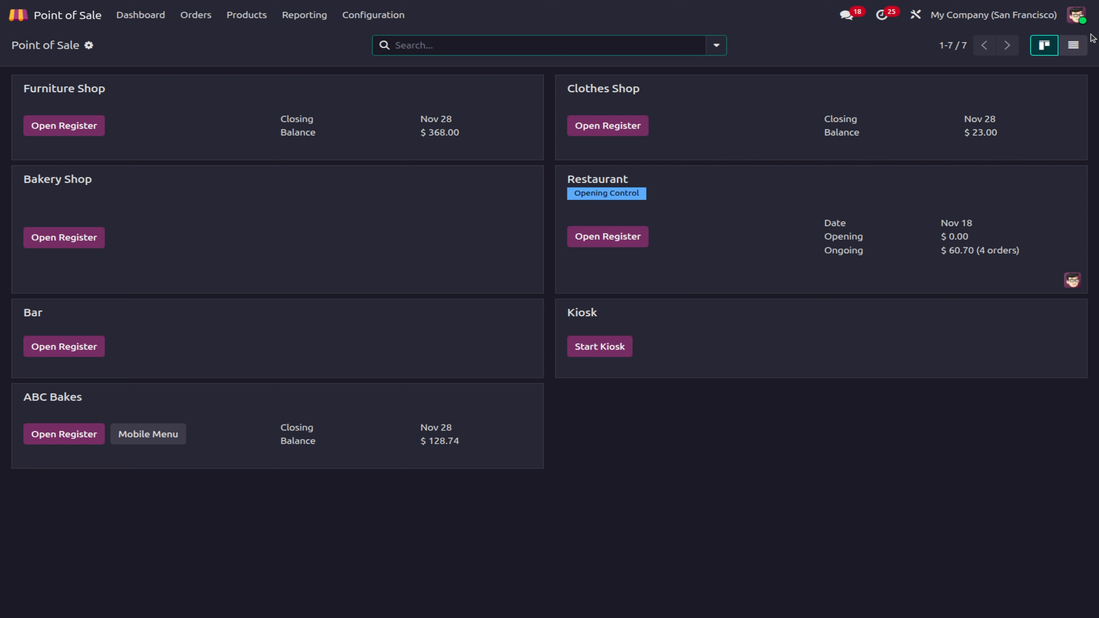
Step: Log out, sign in with the demo account, and open Accounting
{"action": "left_click", "coordinate": [1080, 21]}
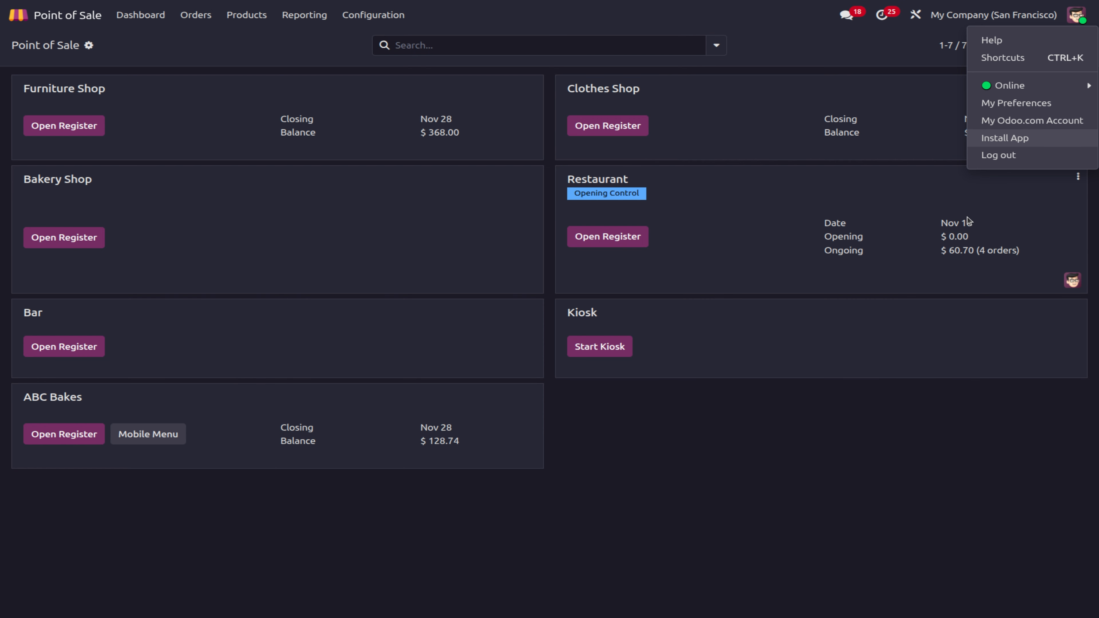
{"action": "left_click", "coordinate": [1013, 156]}
{"action": "left_click", "coordinate": [511, 185]}
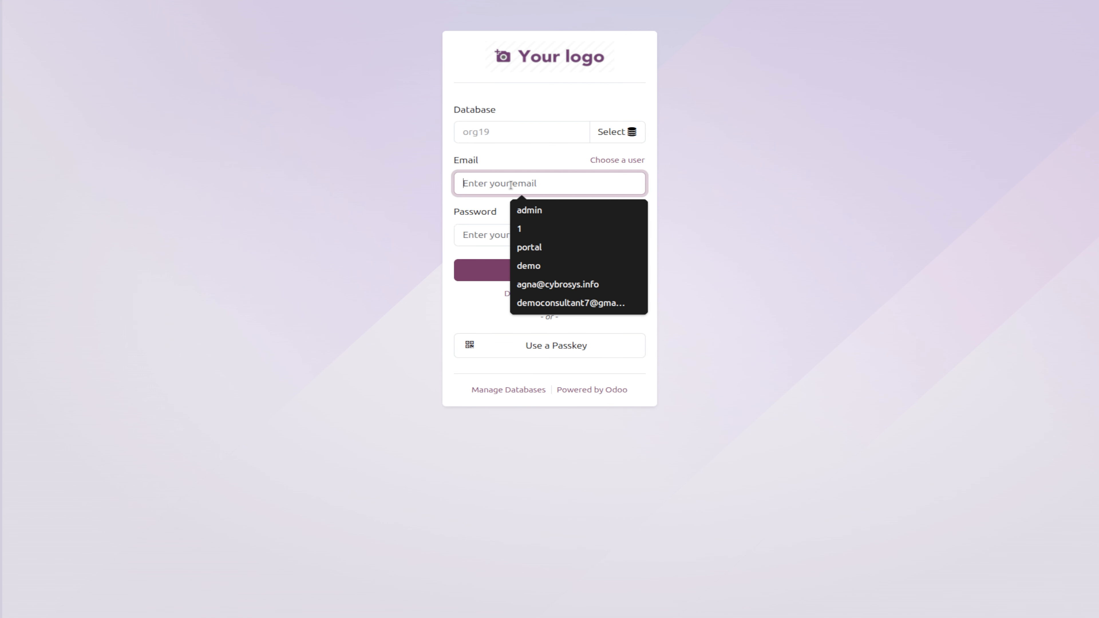
{"action": "type", "text": "demo"}
{"action": "key", "text": "Tab"}
{"action": "type", "text": "demo"}
{"action": "key", "text": "Return"}
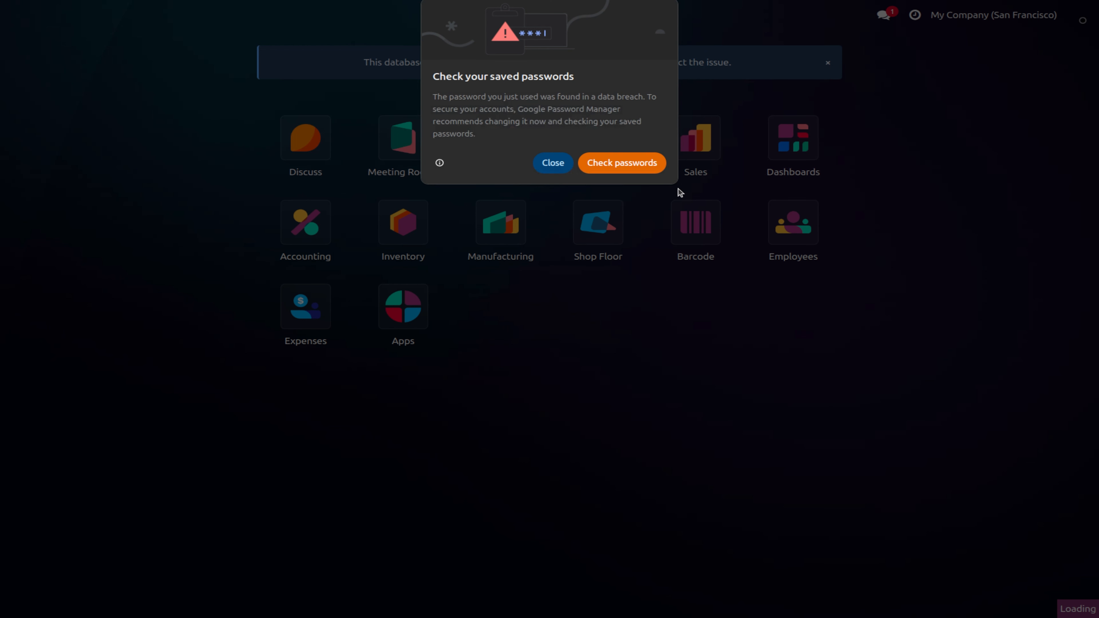
{"action": "left_click", "coordinate": [544, 173]}
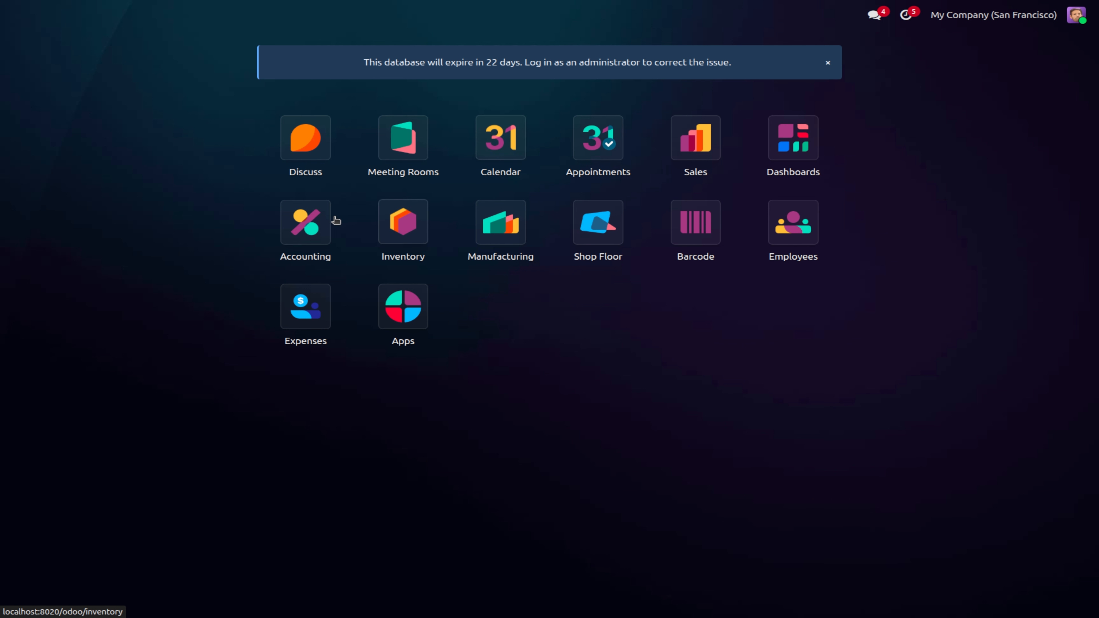
{"action": "left_click", "coordinate": [322, 227]}
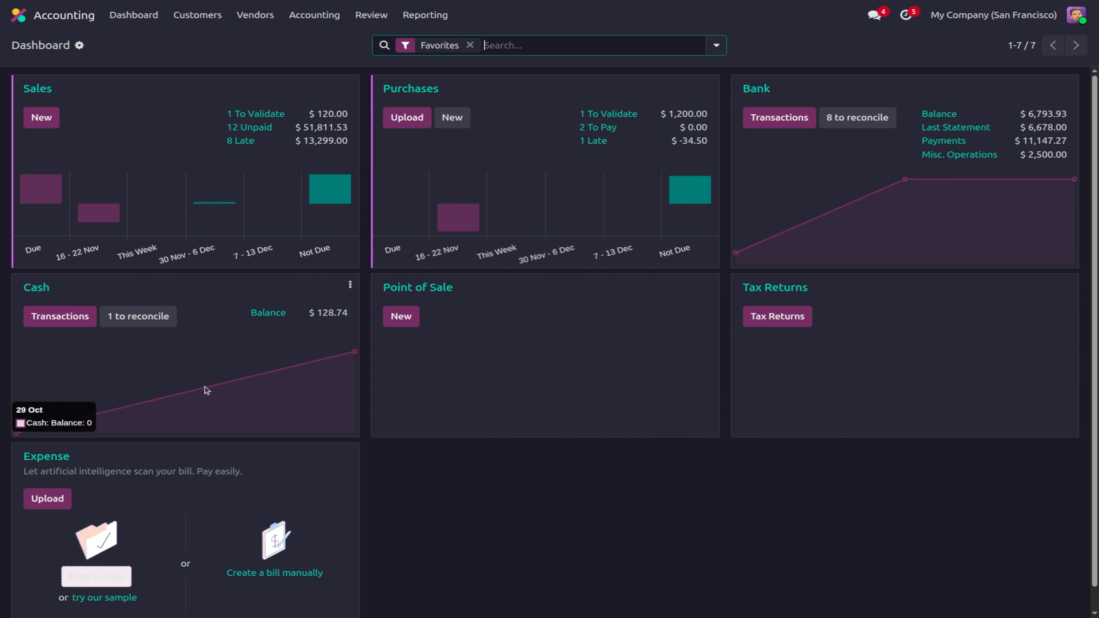
Step: Log out again and sign back in as the administrator with its password
{"action": "left_click", "coordinate": [1076, 16]}
{"action": "left_click", "coordinate": [1001, 155]}
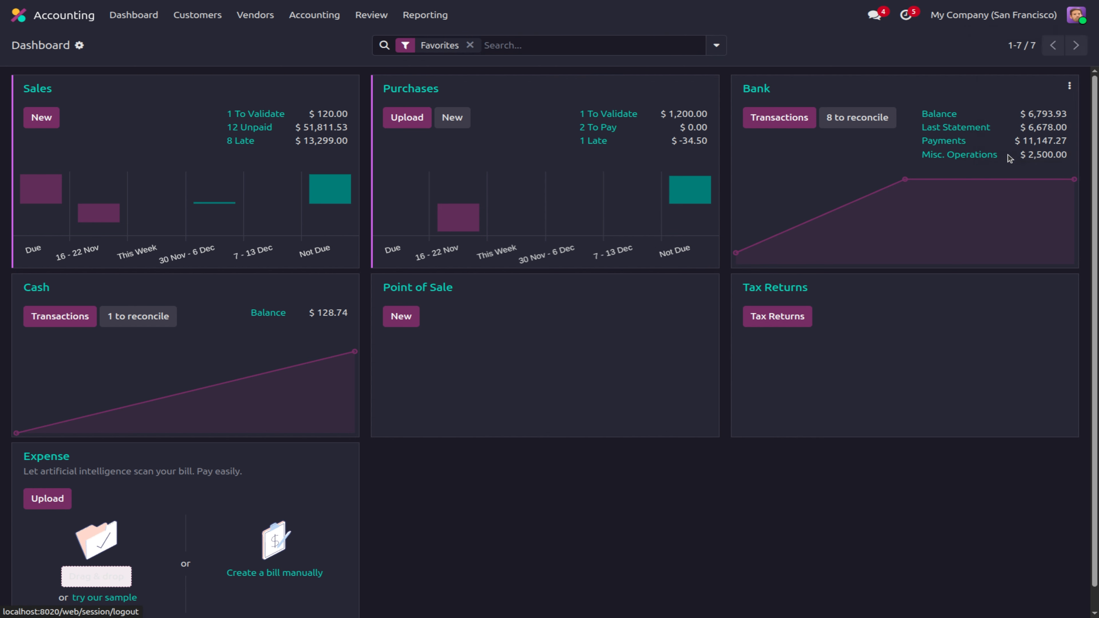
{"action": "left_click", "coordinate": [498, 169]}
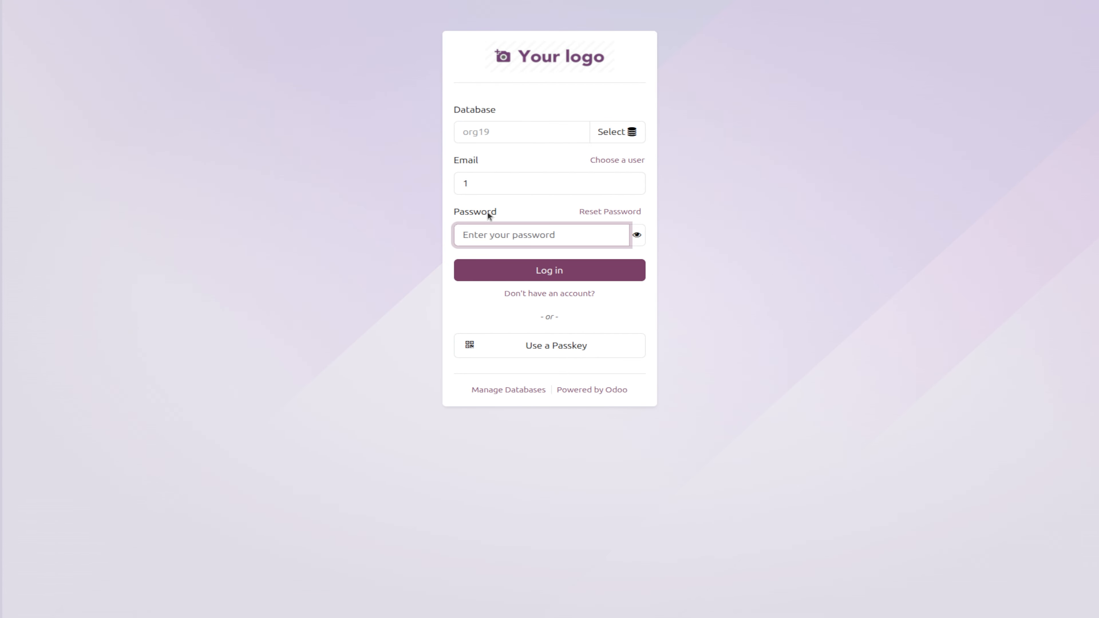
{"action": "type", "text": "1"}
{"action": "key", "text": "Return"}
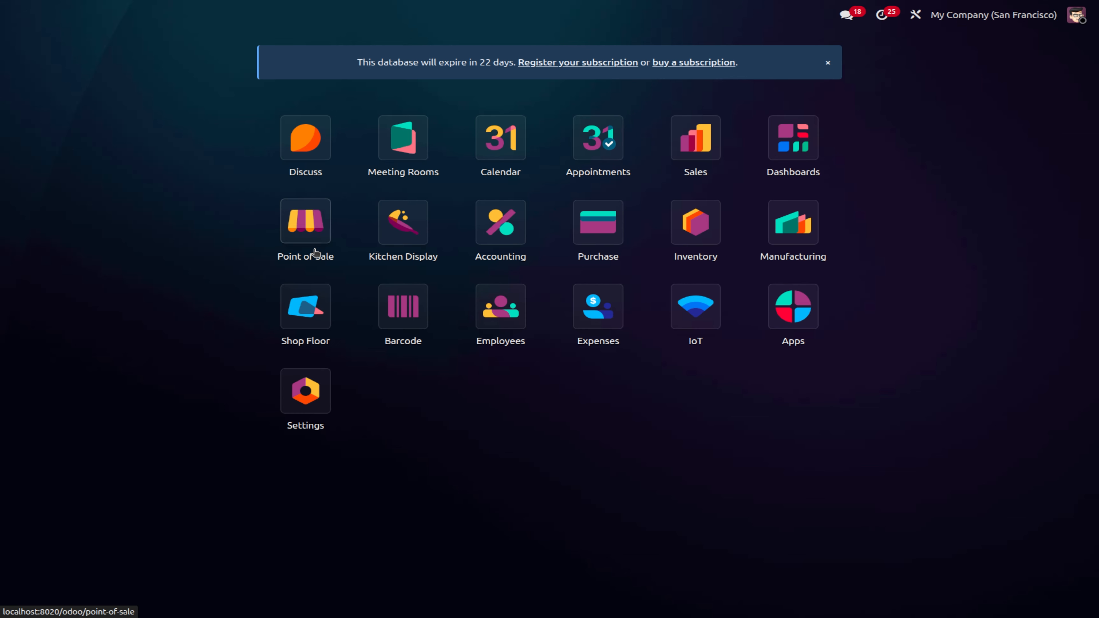
Step: Open Point of Sale Settings, then go back to the shop dashboard
{"action": "left_click", "coordinate": [315, 249]}
{"action": "left_click", "coordinate": [374, 15]}
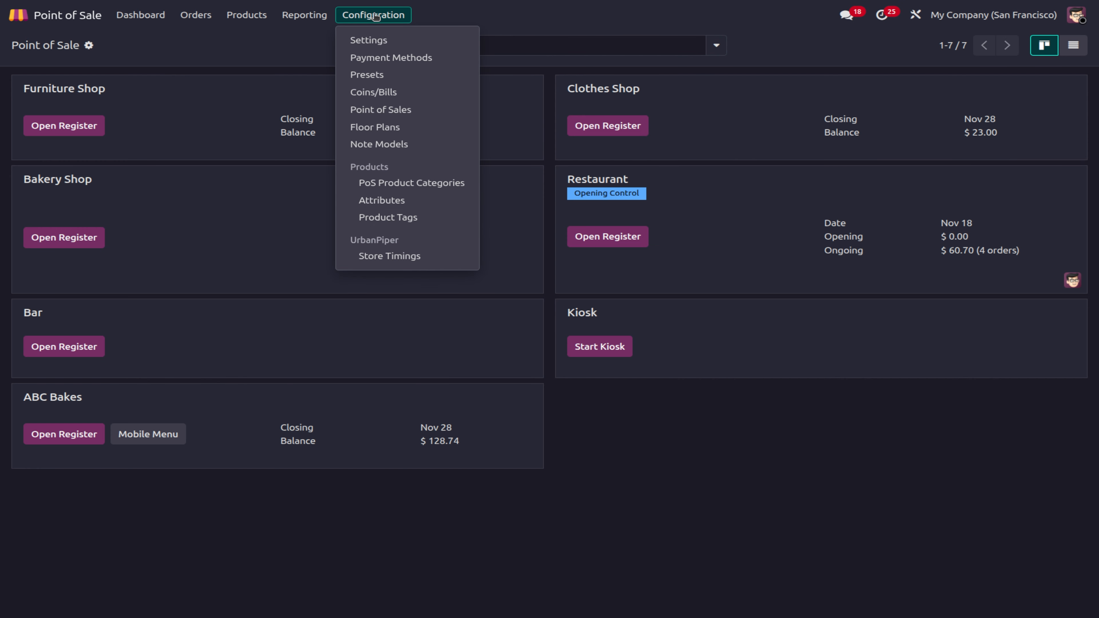
{"action": "left_click", "coordinate": [385, 42]}
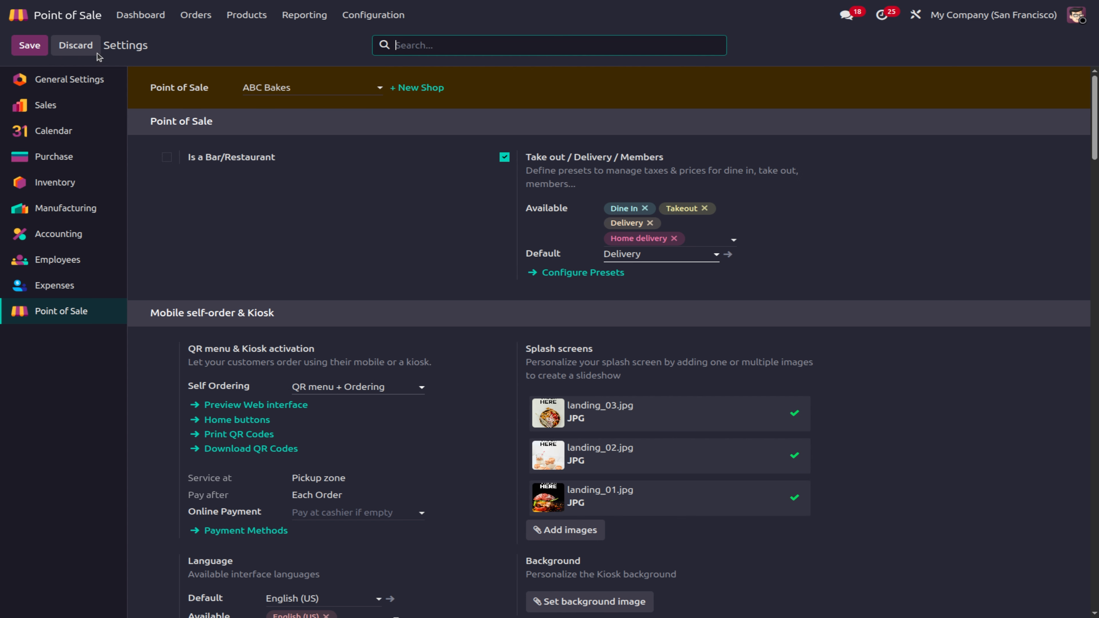
{"action": "left_click", "coordinate": [140, 18]}
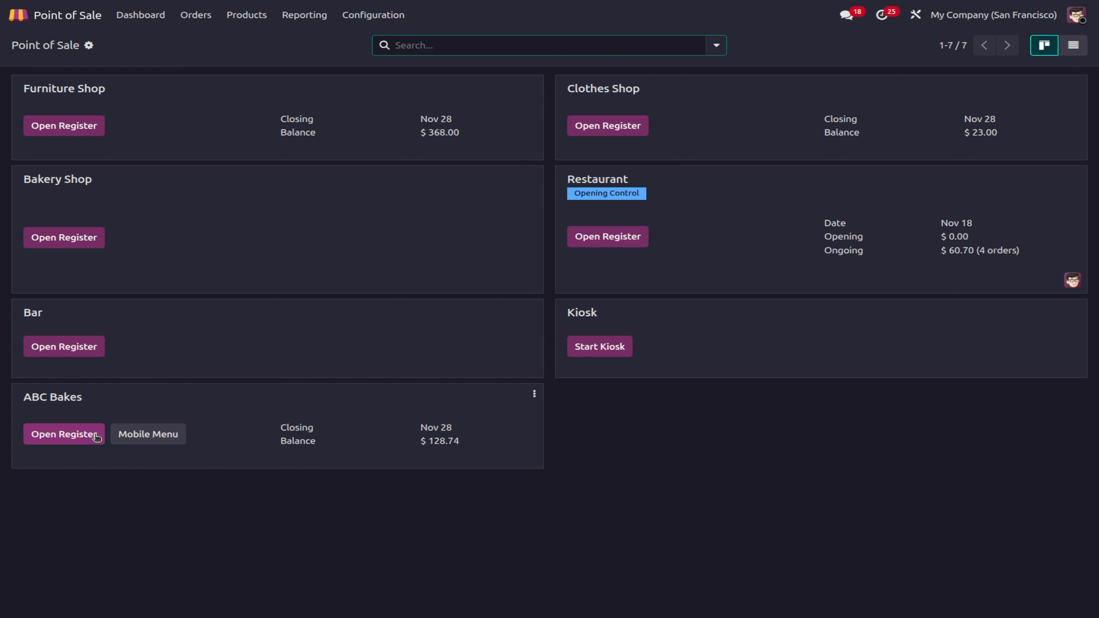
Step: In ABC Bakes setup, enable Log in with Employees, drop the minimal-rights employee, and save
{"action": "left_click", "coordinate": [534, 394]}
{"action": "left_click", "coordinate": [430, 489]}
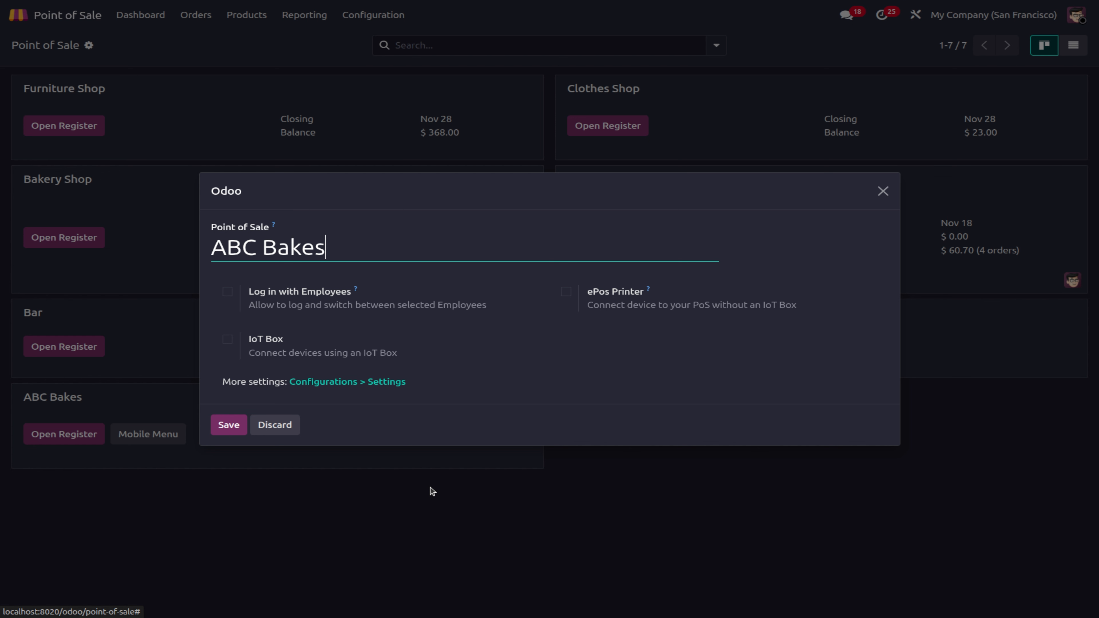
{"action": "left_click", "coordinate": [227, 297]}
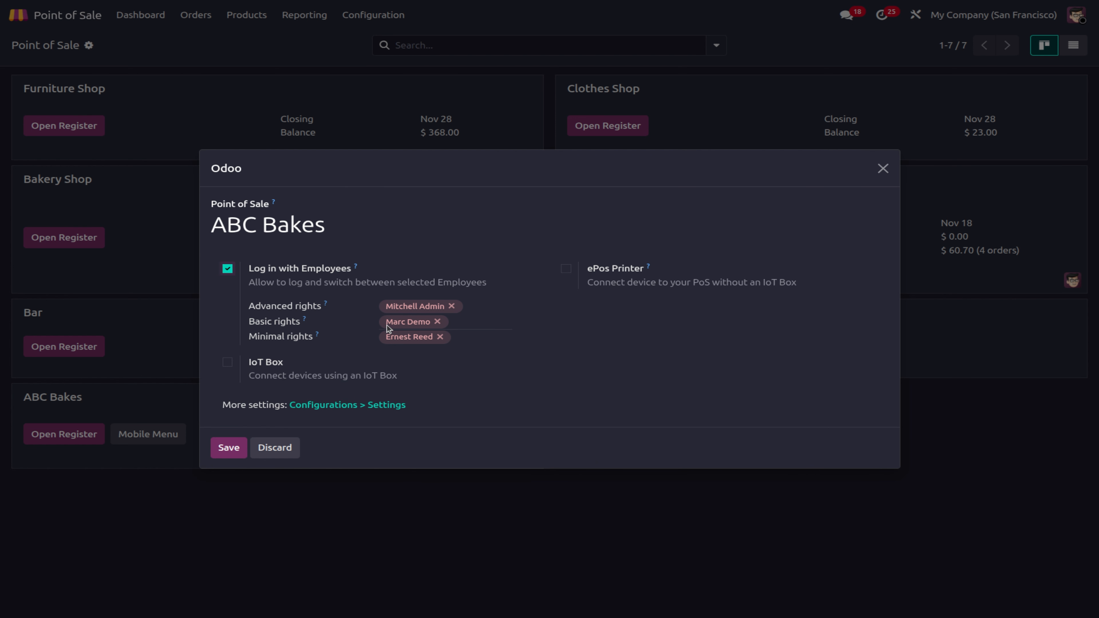
{"action": "left_click", "coordinate": [440, 337]}
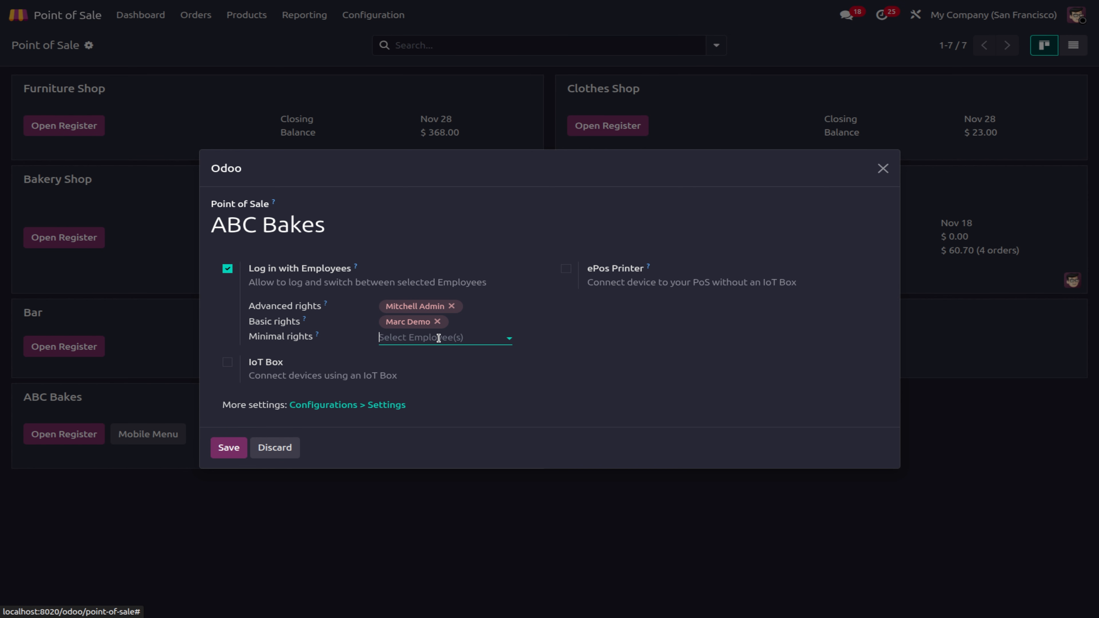
{"action": "left_click", "coordinate": [227, 449]}
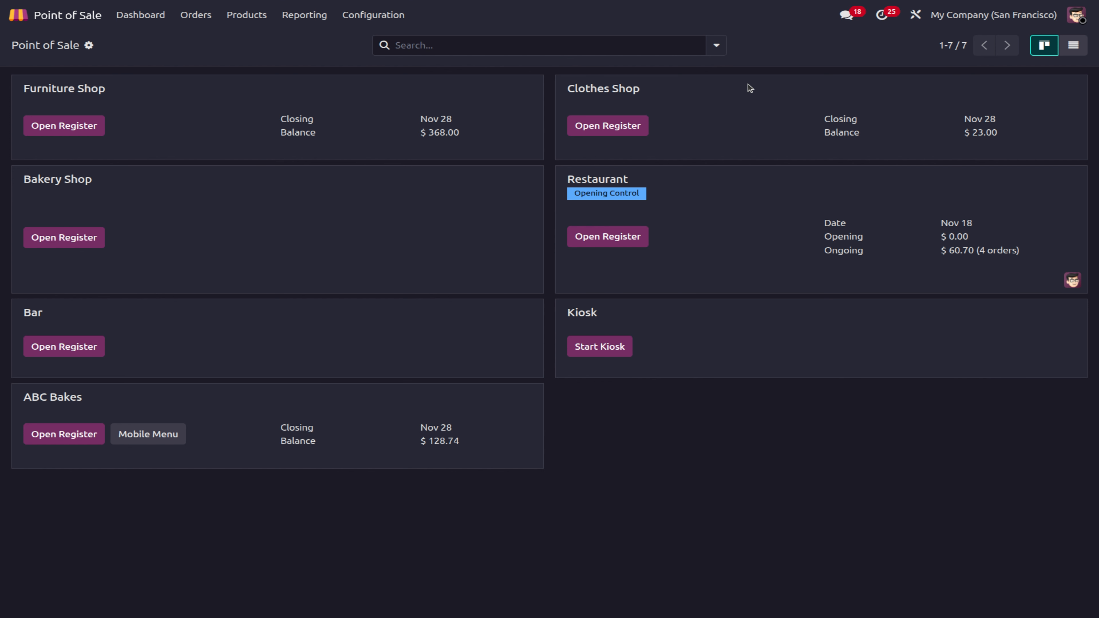
Step: Open the ABC Bakes register as the basic-rights employee using their password
{"action": "left_click", "coordinate": [94, 435]}
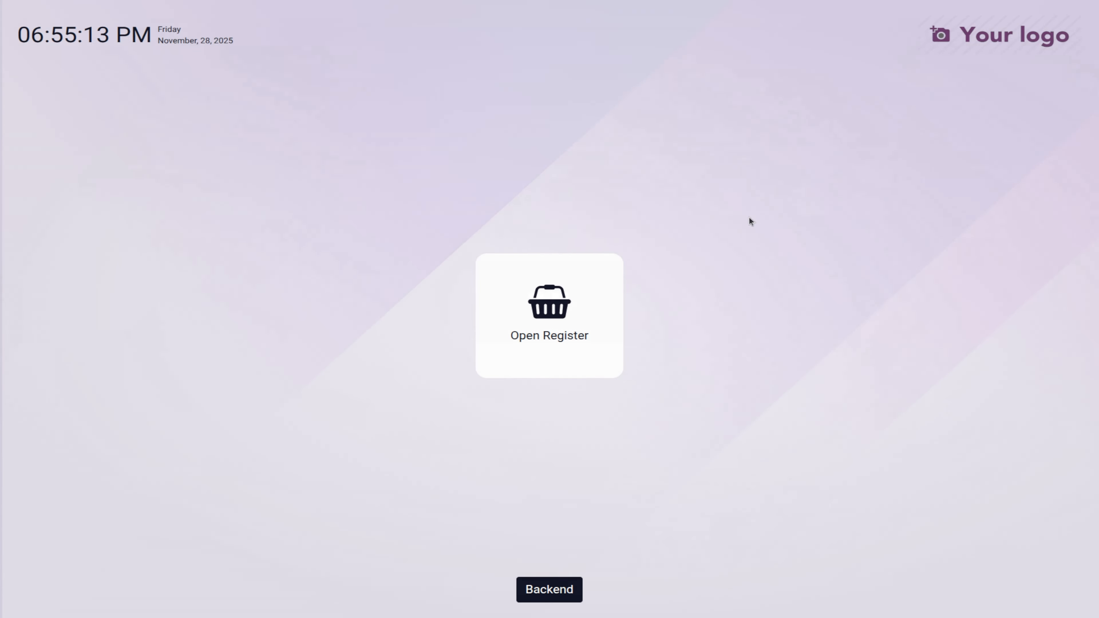
{"action": "left_click", "coordinate": [532, 329]}
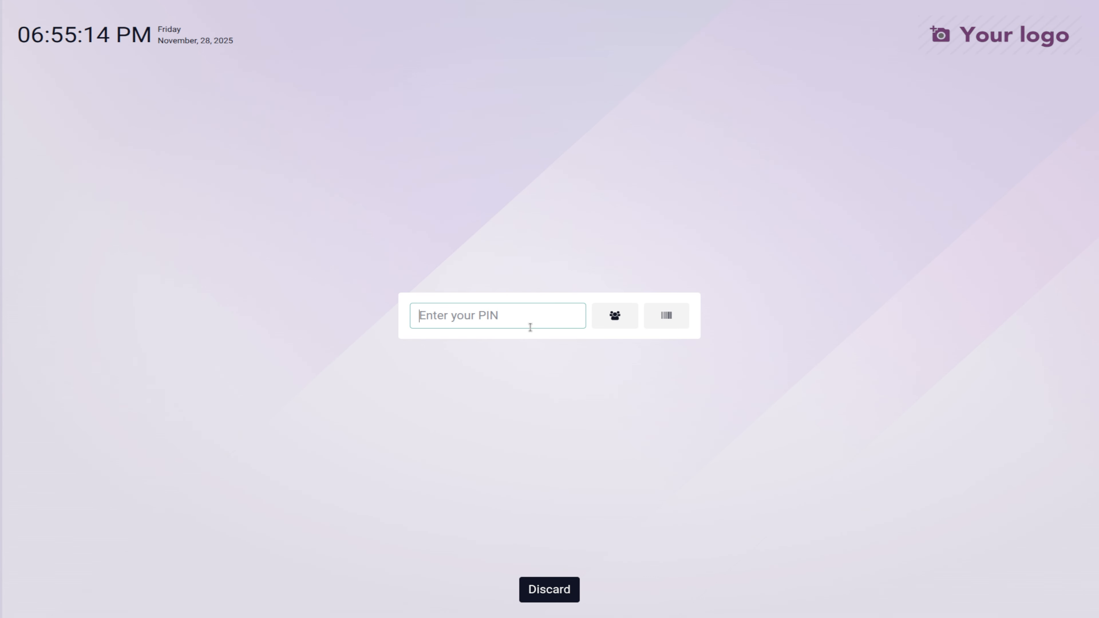
{"action": "left_click", "coordinate": [616, 322]}
{"action": "left_click", "coordinate": [361, 298]}
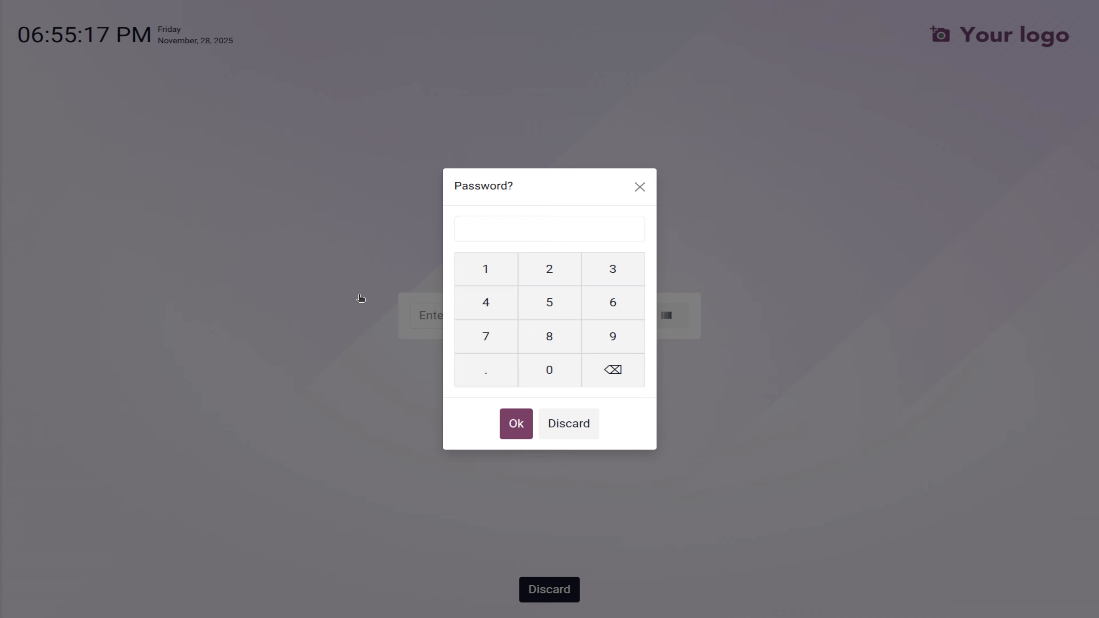
{"action": "left_click", "coordinate": [550, 270]}
{"action": "left_click", "coordinate": [523, 422]}
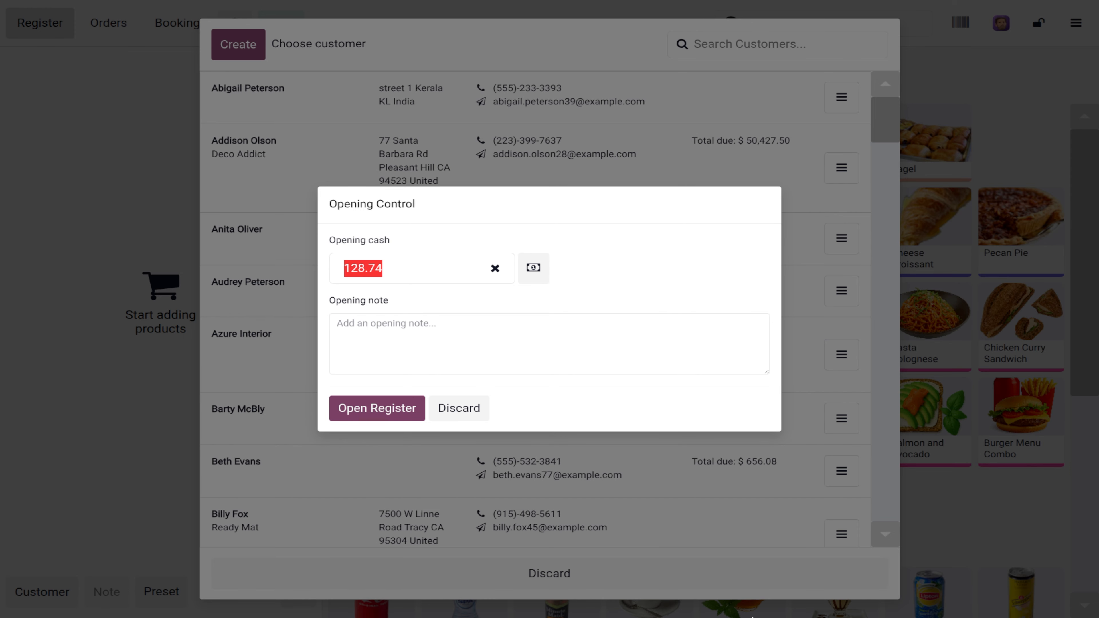
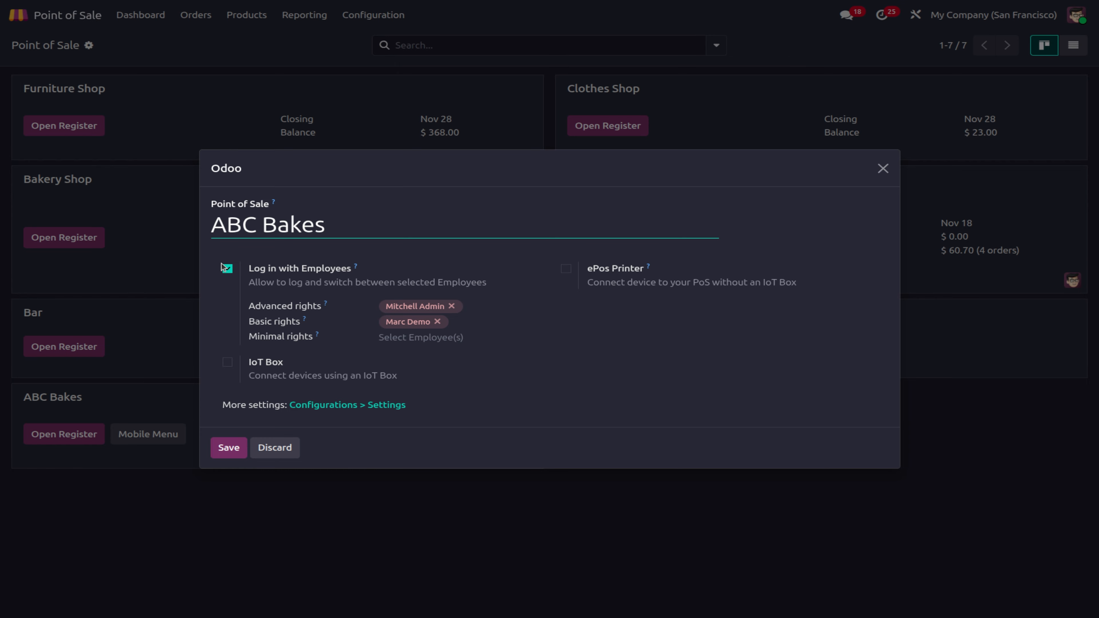
Step: Turn off Log in with Employees for ABC Bakes and save the setup
{"action": "left_click", "coordinate": [224, 266]}
{"action": "left_click", "coordinate": [228, 425]}
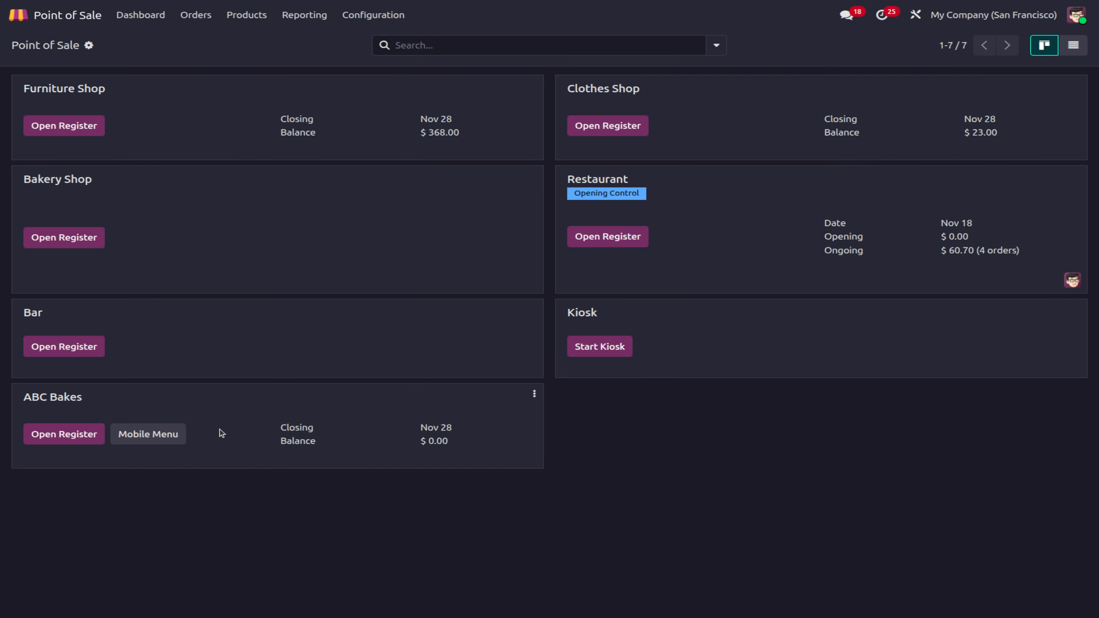
{"action": "left_click", "coordinate": [374, 16]}
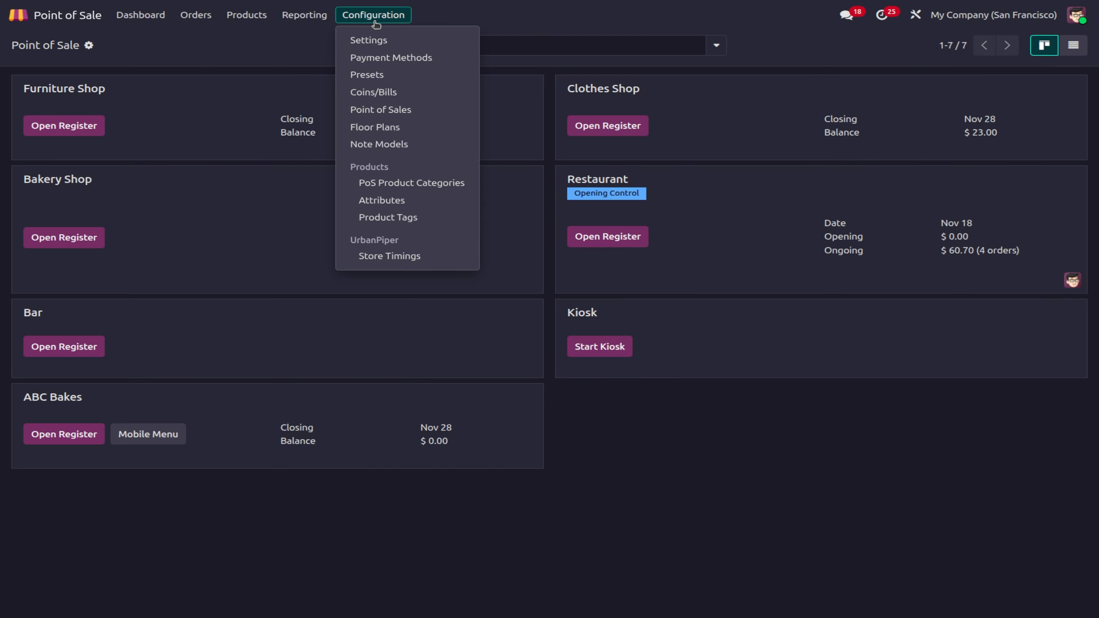
Step: In Point of Sale settings, enable Custom Header & Footer under Bills & Receipts
{"action": "left_click", "coordinate": [368, 40]}
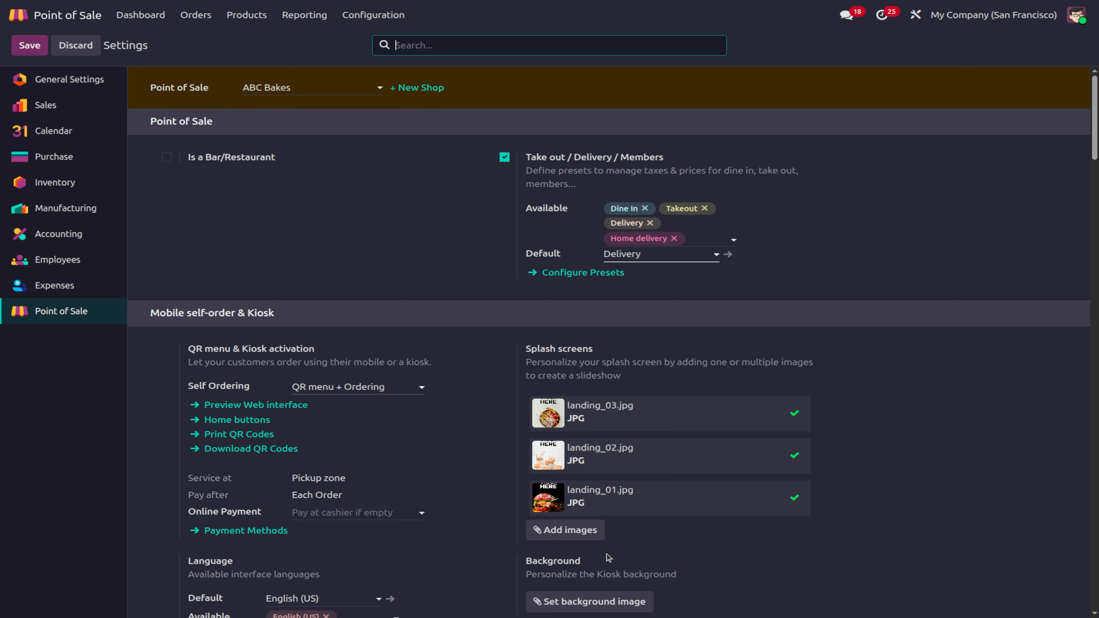
{"action": "scroll", "coordinate": [607, 554], "scroll_direction": "down", "scroll_amount": 10}
{"action": "scroll", "coordinate": [607, 554], "scroll_direction": "down", "scroll_amount": 12}
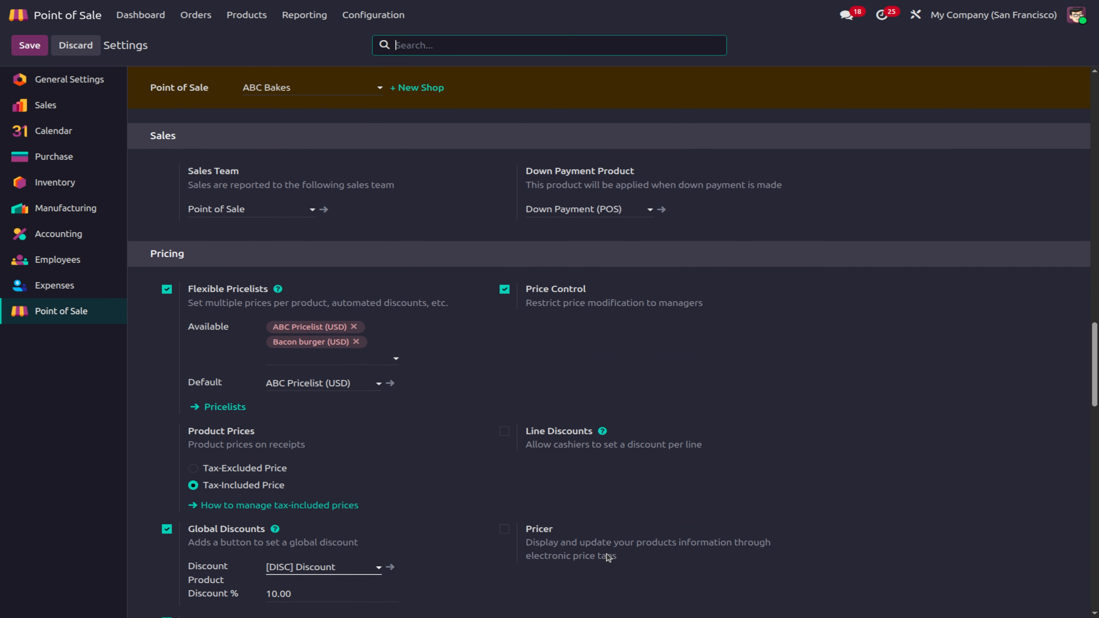
{"action": "scroll", "coordinate": [607, 554], "scroll_direction": "down", "scroll_amount": 1}
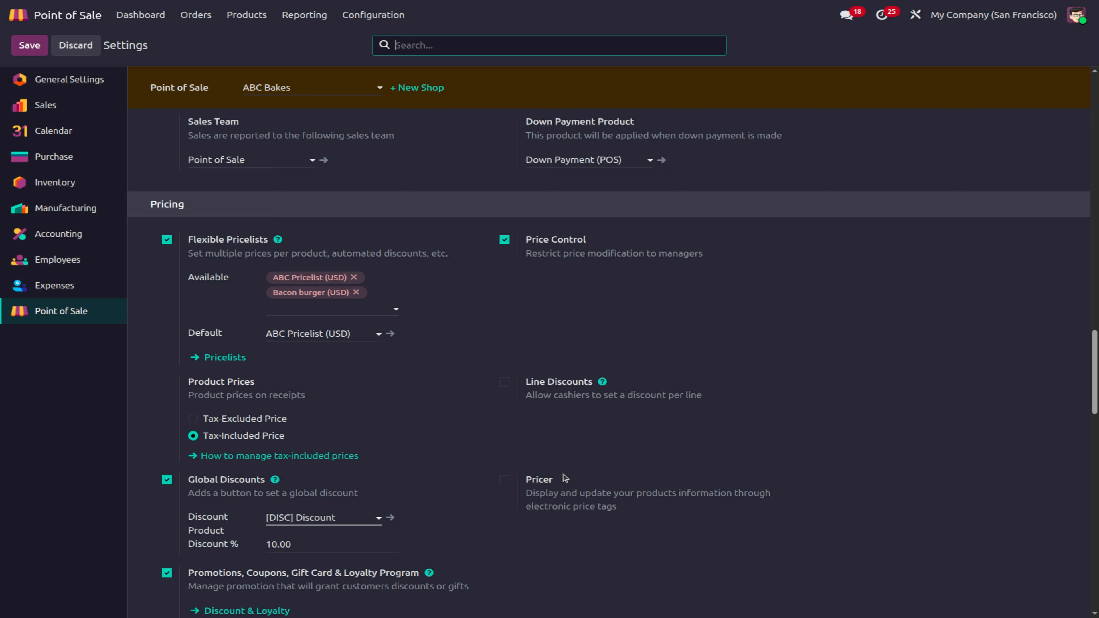
{"action": "scroll", "coordinate": [563, 475], "scroll_direction": "down", "scroll_amount": 4}
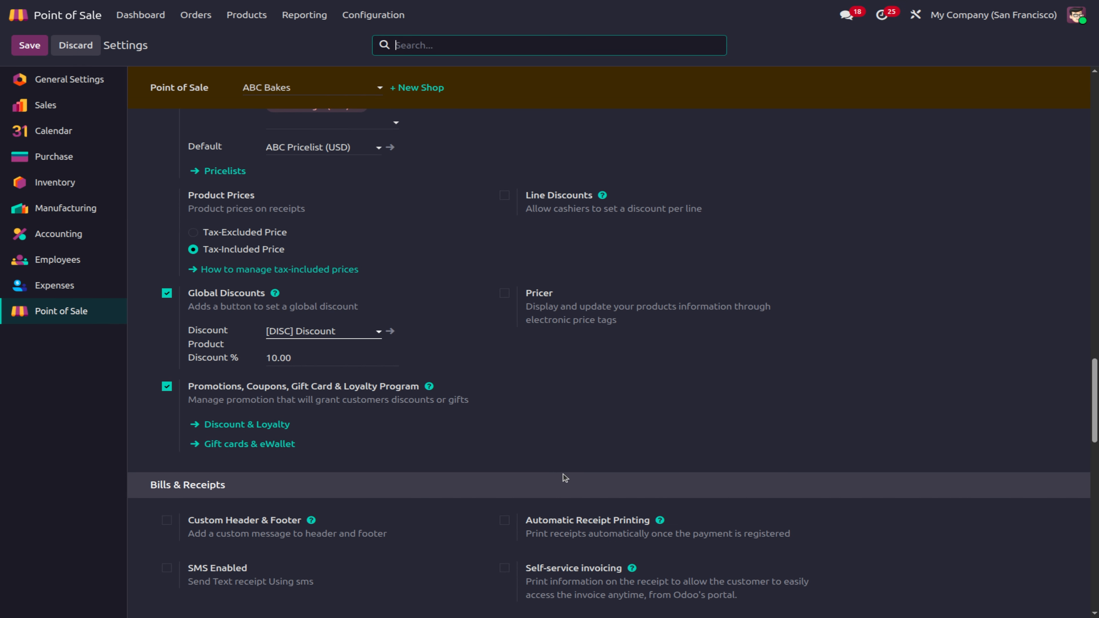
{"action": "left_click", "coordinate": [167, 521]}
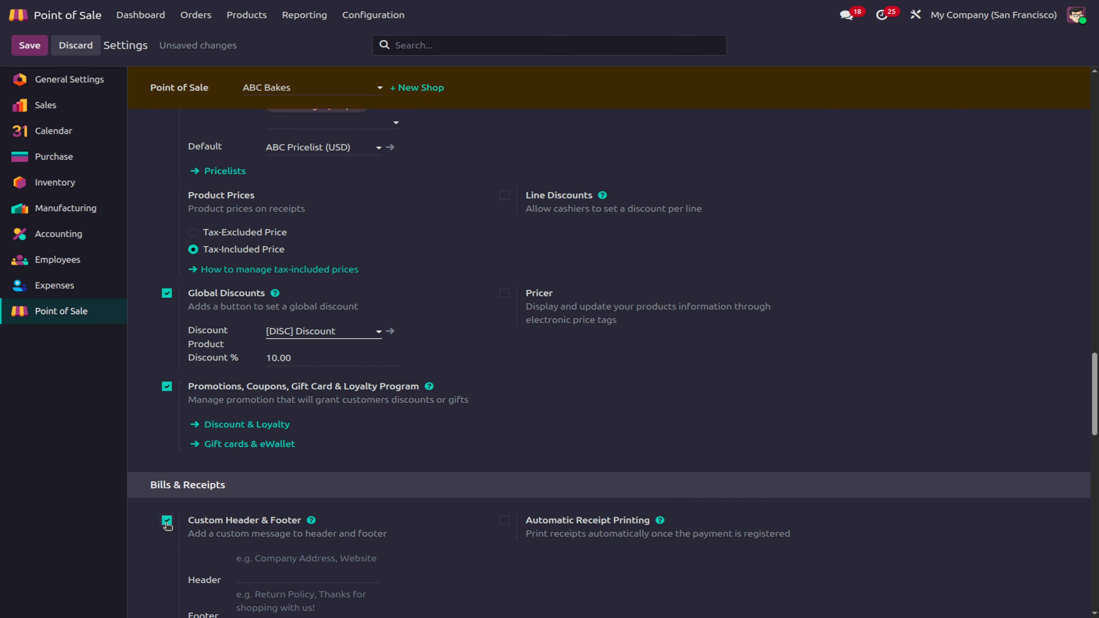
{"action": "scroll", "coordinate": [166, 524], "scroll_direction": "down", "scroll_amount": 1}
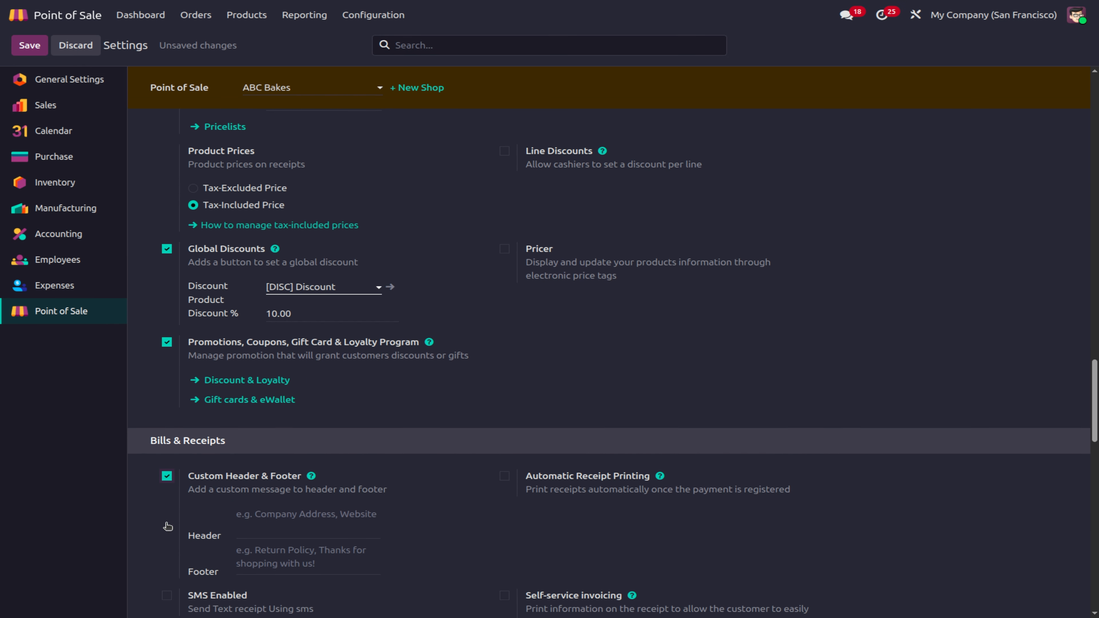
Step: Enter the receipt header 'ABC Bakes' and footer 'Thank you for choosing us'
{"action": "left_click", "coordinate": [286, 513]}
{"action": "type", "text": "ABC"}
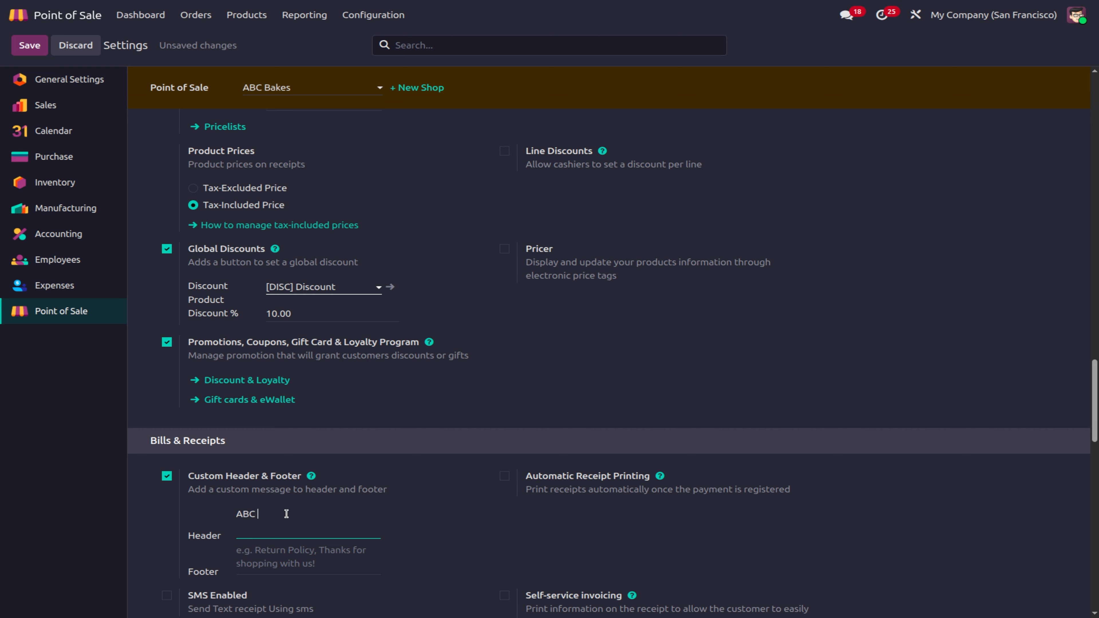
{"action": "type", "text": " Bakes"}
{"action": "left_click", "coordinate": [281, 565]}
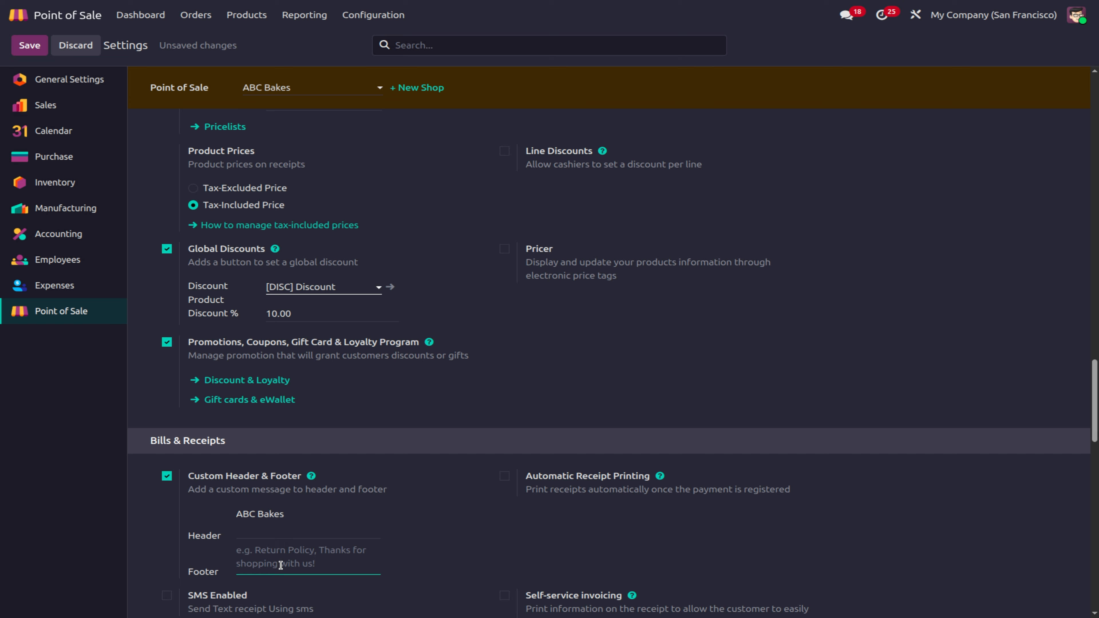
{"action": "type", "text": "Thank "}
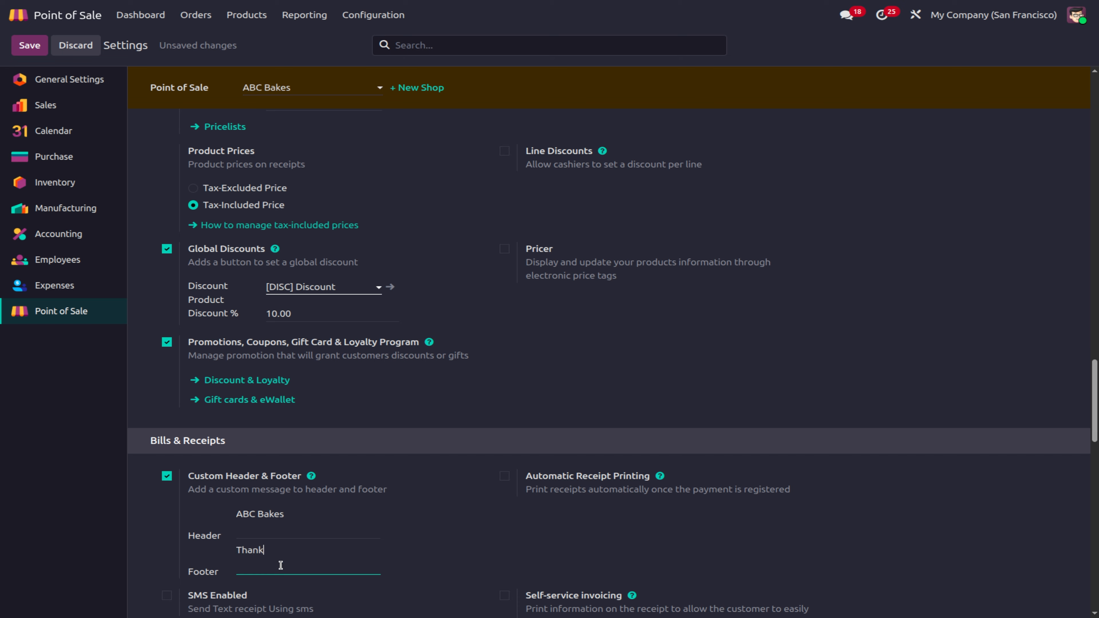
{"action": "type", "text": "you for choosing us"}
{"action": "scroll", "coordinate": [344, 565], "scroll_direction": "down", "scroll_amount": 1}
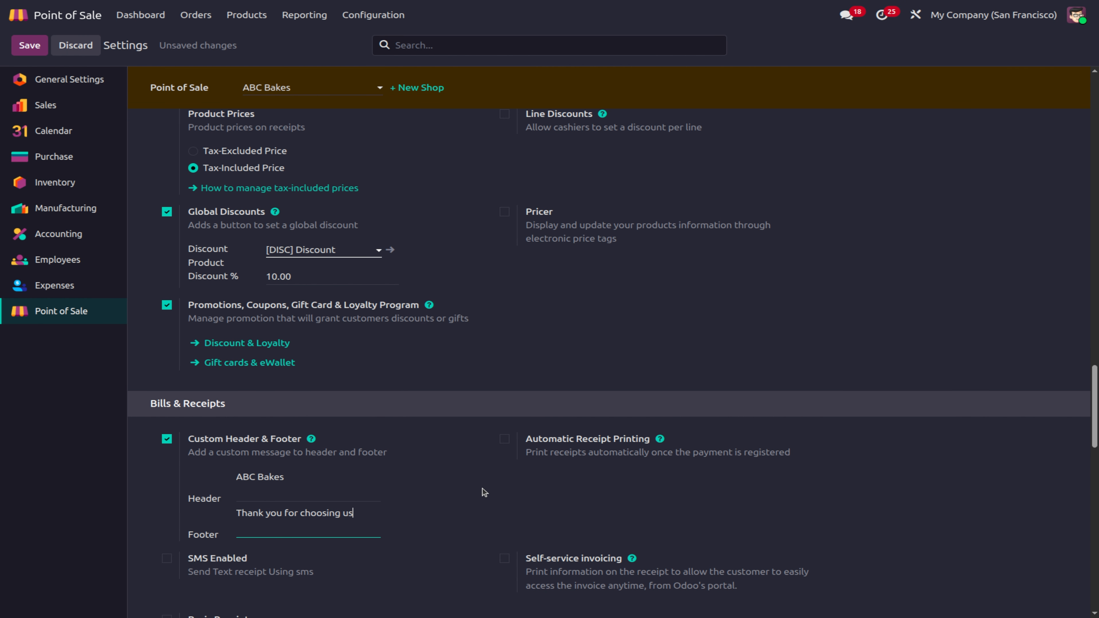
Step: Enable Automatic Receipt Printing, SMS receipts, Self-service invoicing and Basic Receipt
{"action": "left_click", "coordinate": [504, 438]}
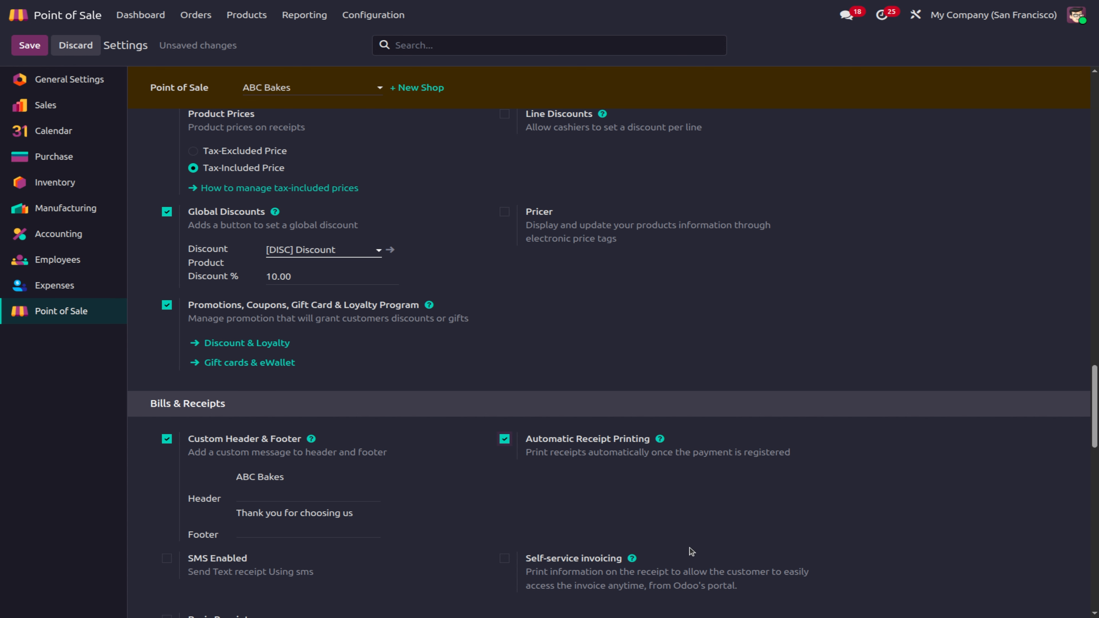
{"action": "scroll", "coordinate": [473, 576], "scroll_direction": "down", "scroll_amount": 1}
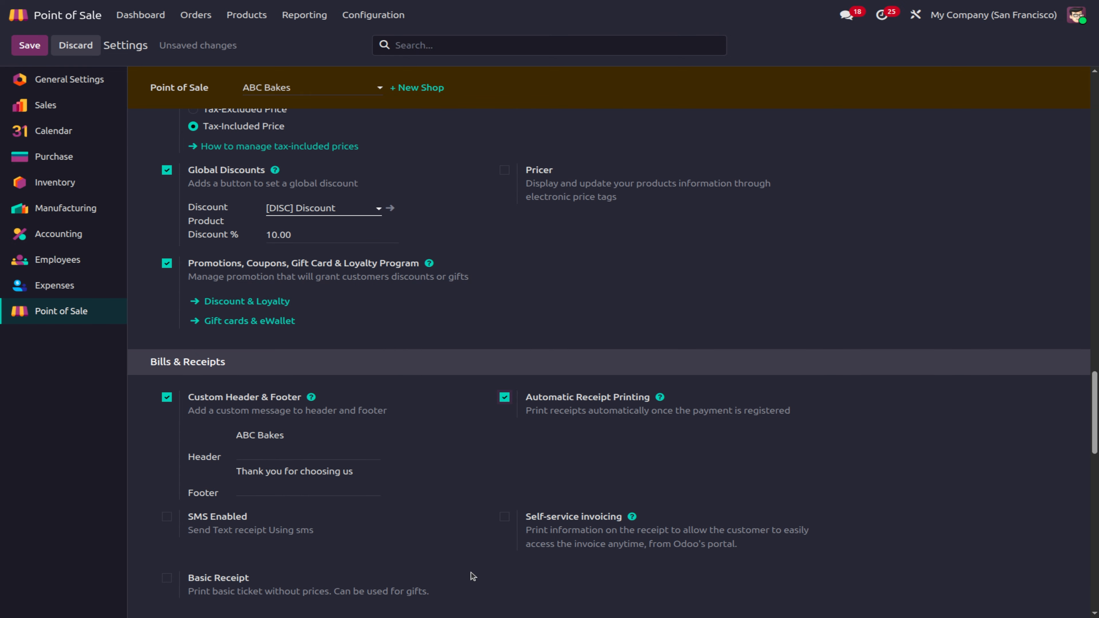
{"action": "left_click", "coordinate": [167, 517]}
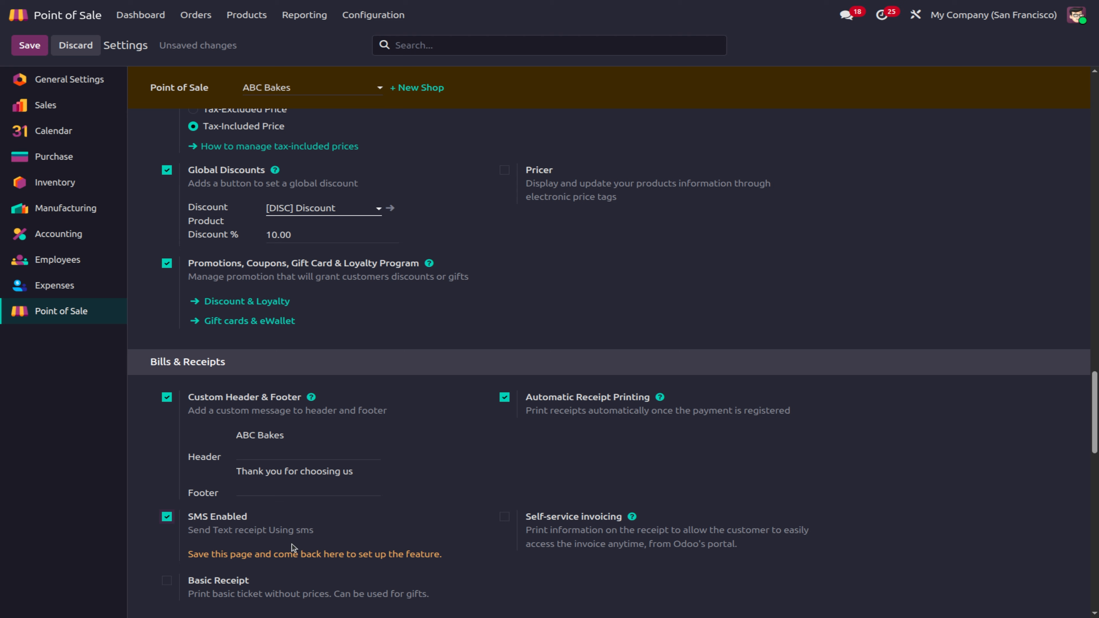
{"action": "left_click", "coordinate": [512, 519]}
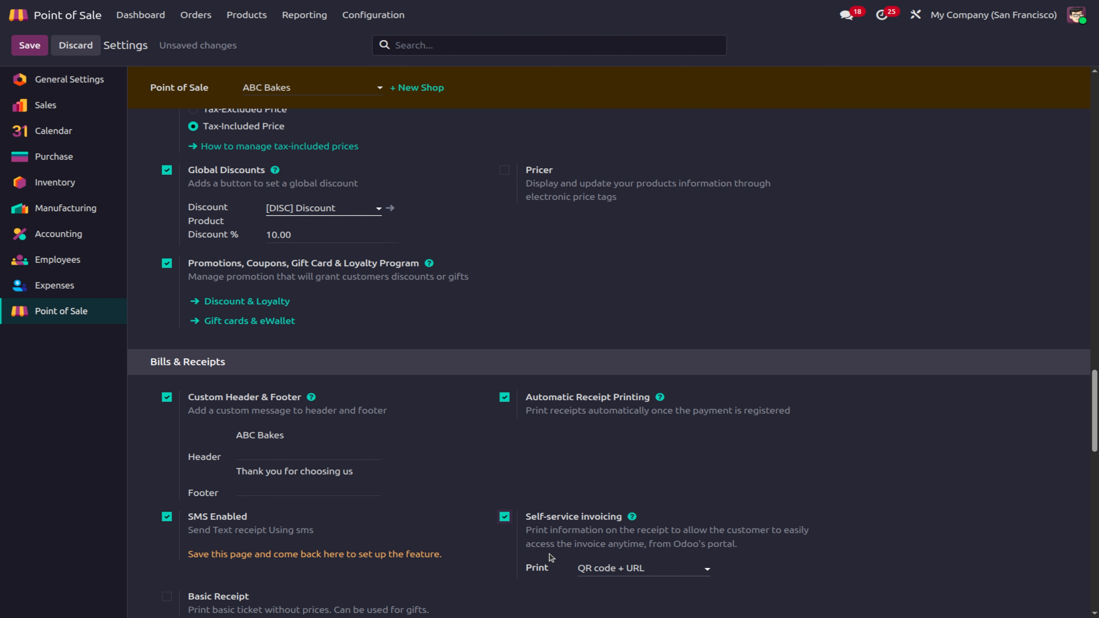
{"action": "scroll", "coordinate": [706, 579], "scroll_direction": "down", "scroll_amount": 2}
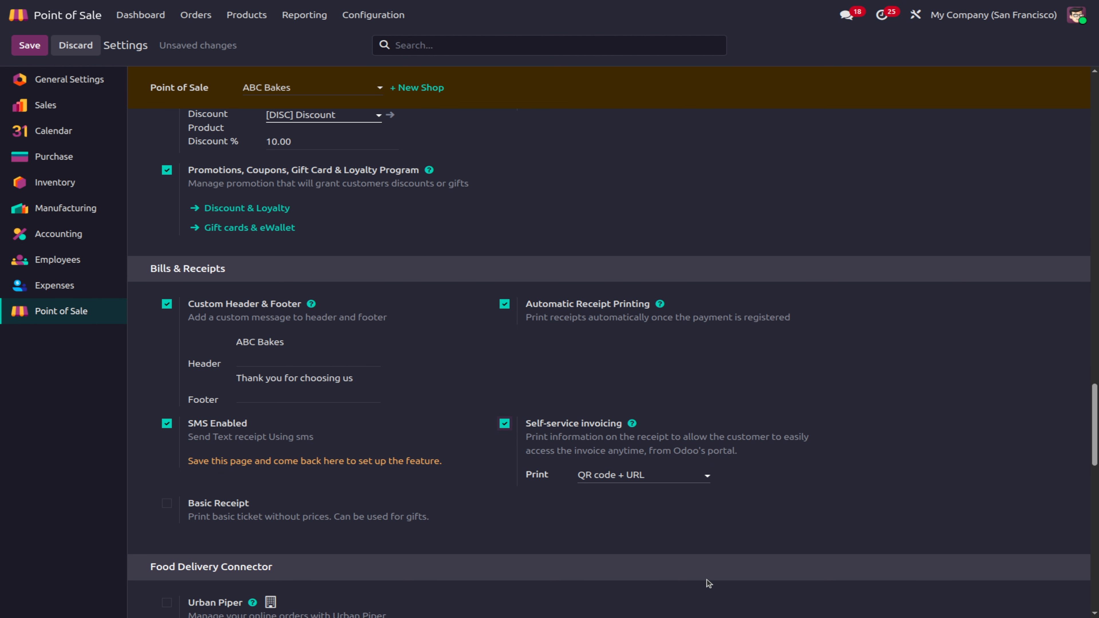
{"action": "left_click", "coordinate": [169, 507]}
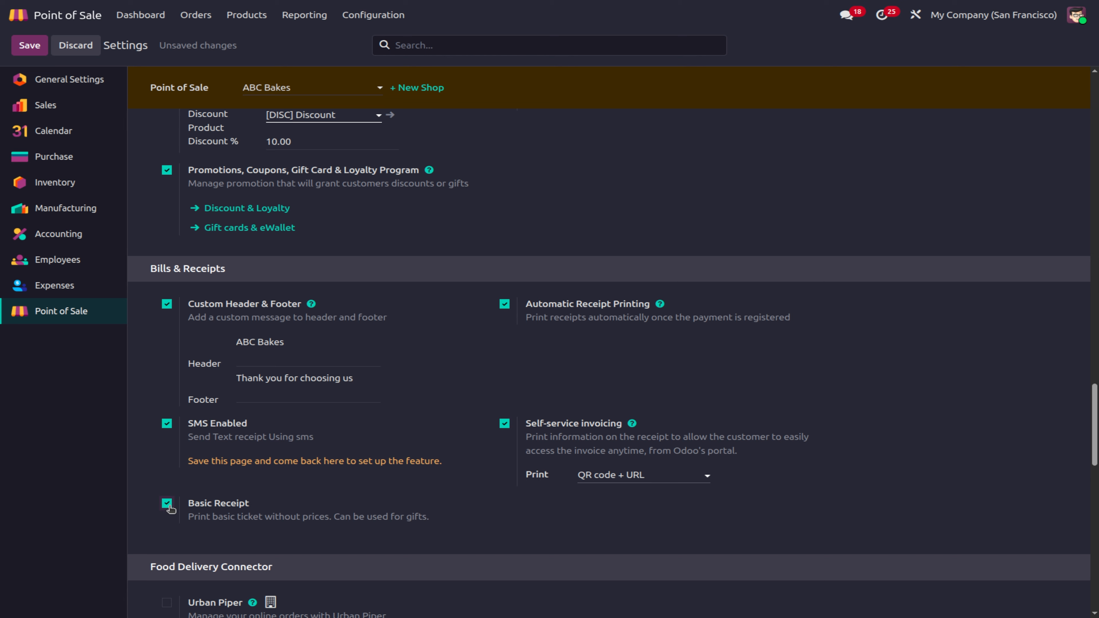
Step: After a missing-record error on save, turn SMS receipts off, save, and return to the dashboard
{"action": "left_click", "coordinate": [29, 45]}
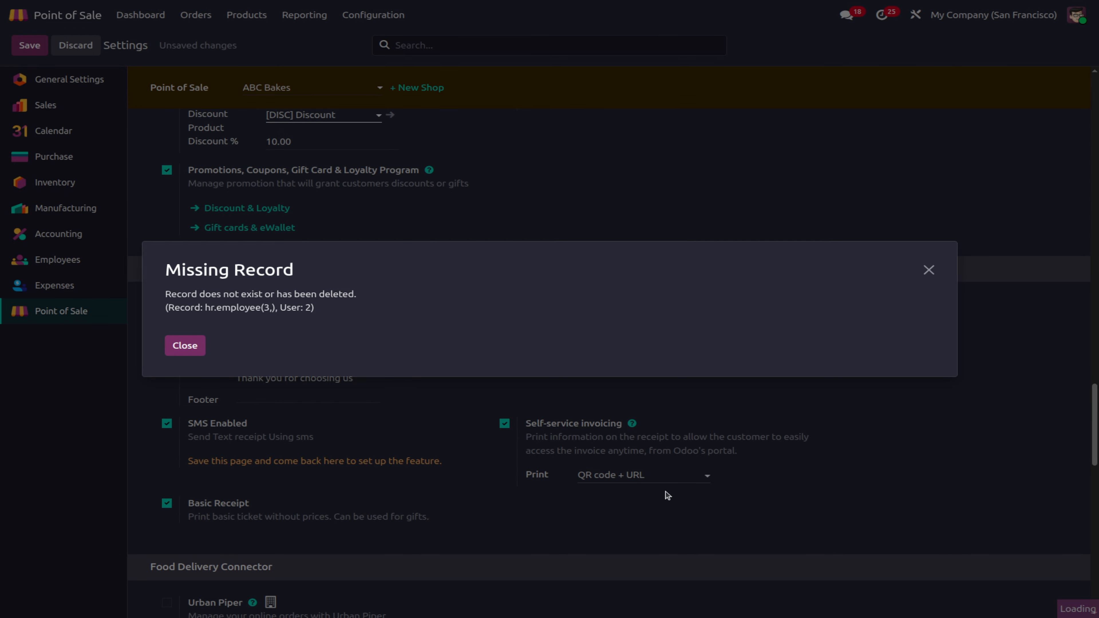
{"action": "left_click", "coordinate": [185, 345]}
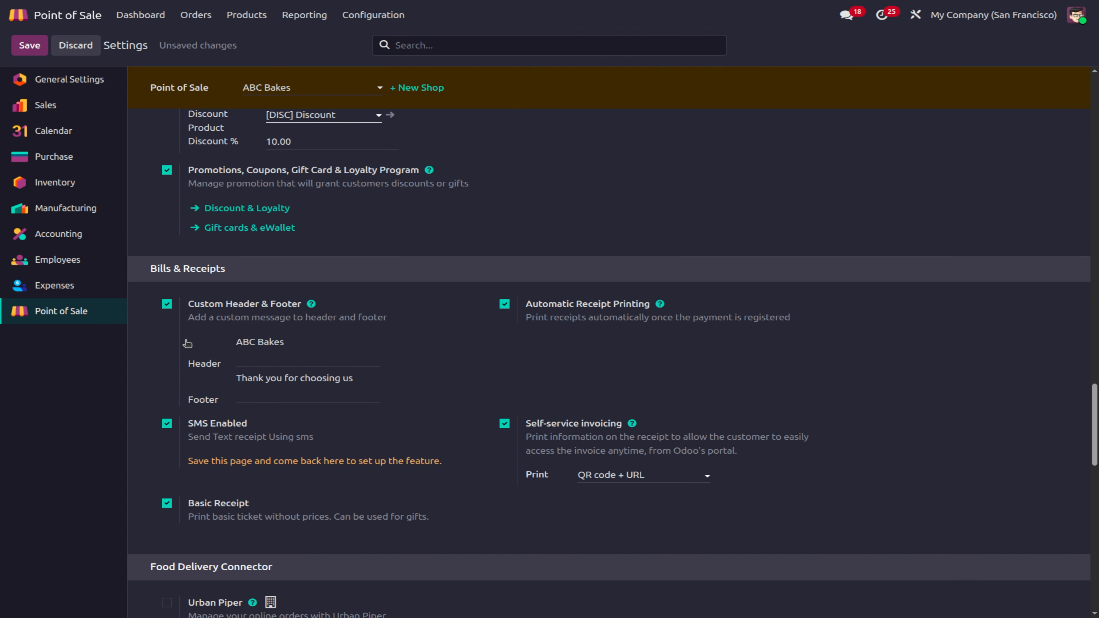
{"action": "left_click", "coordinate": [167, 423]}
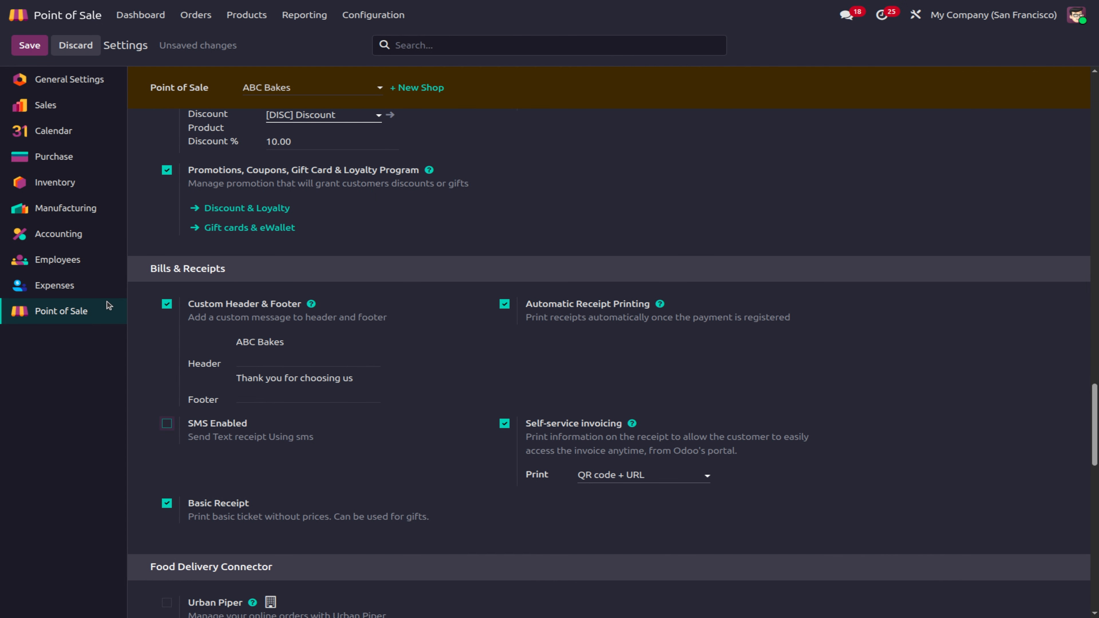
{"action": "left_click", "coordinate": [26, 43]}
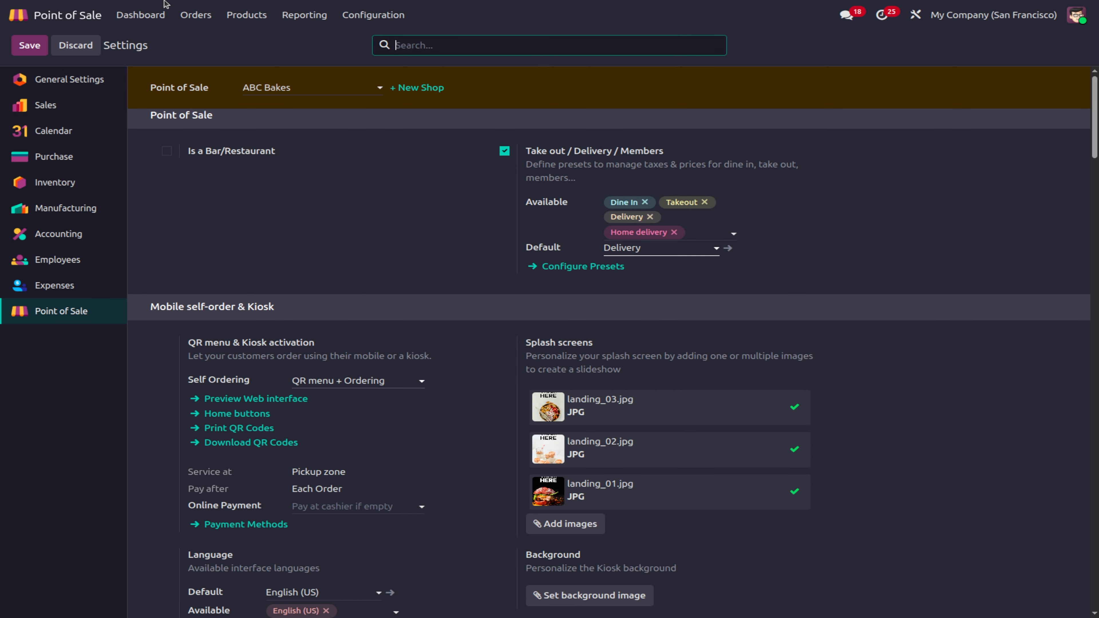
{"action": "left_click", "coordinate": [139, 16]}
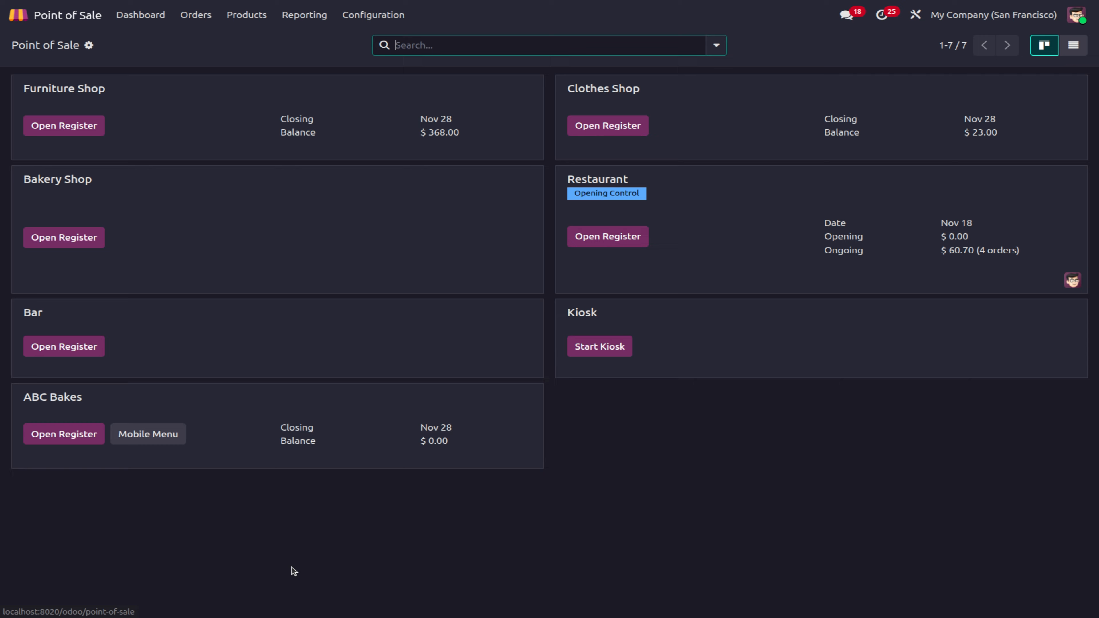
Step: Open the ABC Bakes register with zero opening cash
{"action": "left_click", "coordinate": [85, 433]}
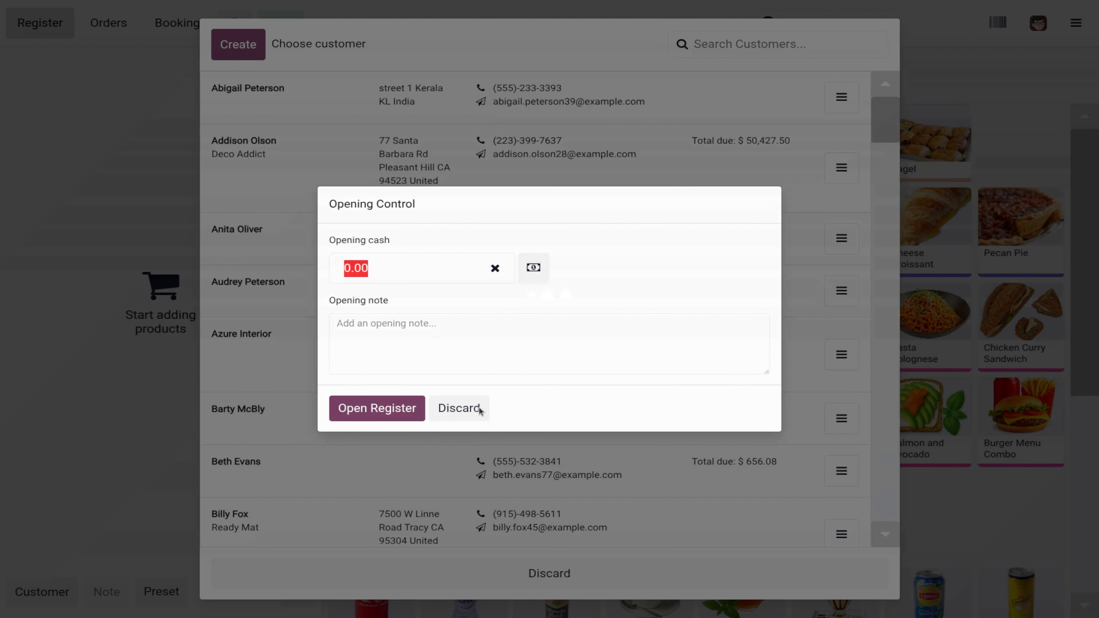
{"action": "left_click", "coordinate": [377, 408]}
{"action": "left_click", "coordinate": [558, 572]}
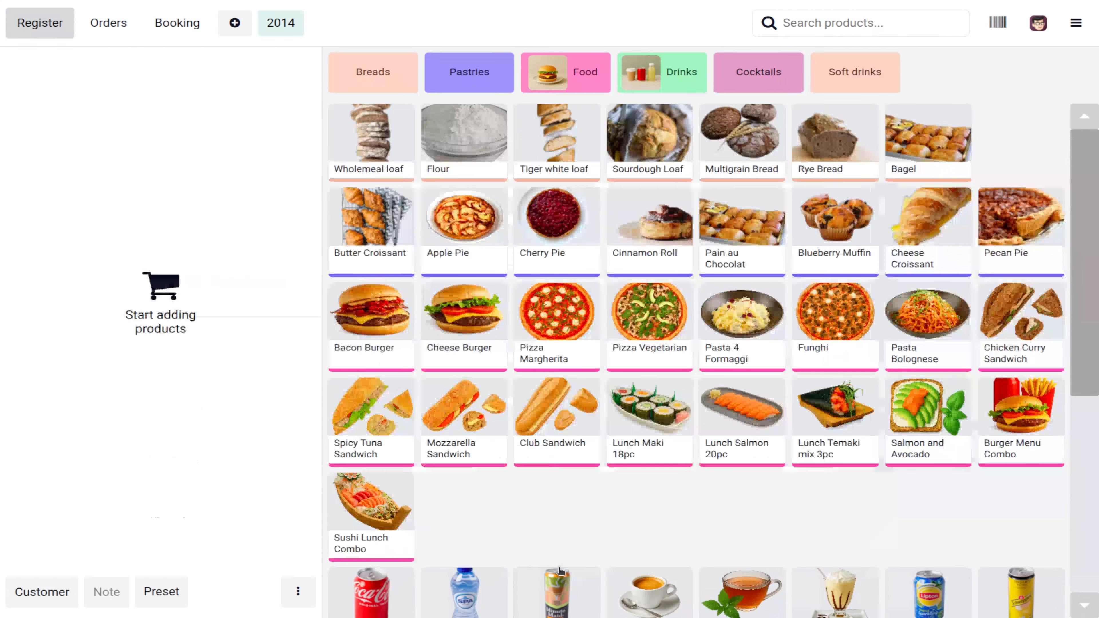
Step: Ring up one Spicy Tuna and two Mozzarella Sandwiches for Azure Interior and go to payment
{"action": "left_click", "coordinate": [366, 429]}
{"action": "left_click", "coordinate": [460, 434]}
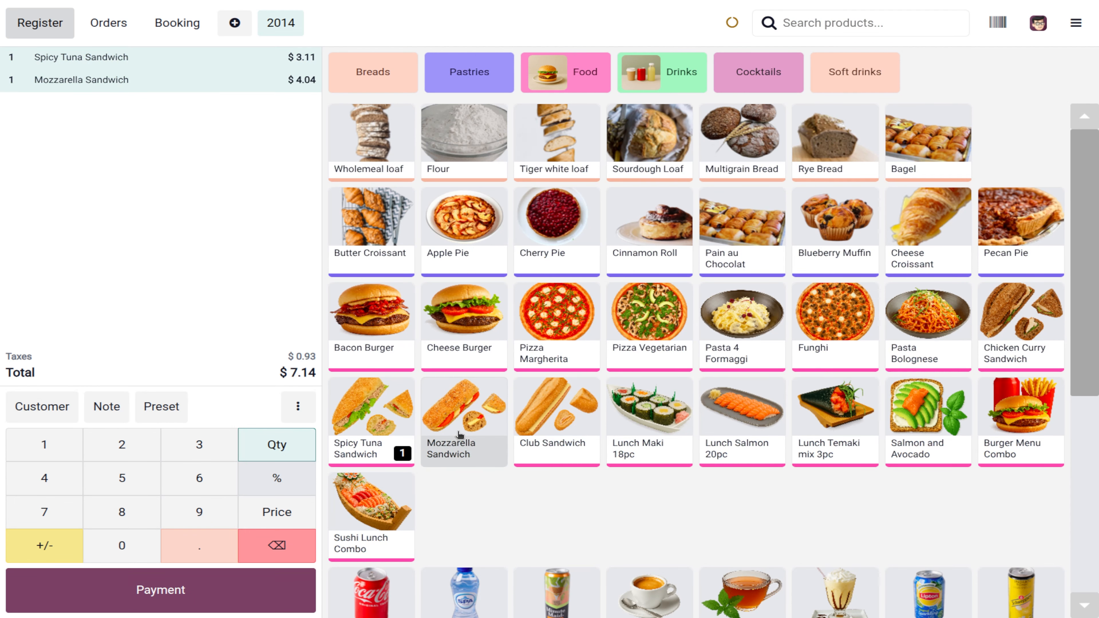
{"action": "left_click", "coordinate": [460, 434]}
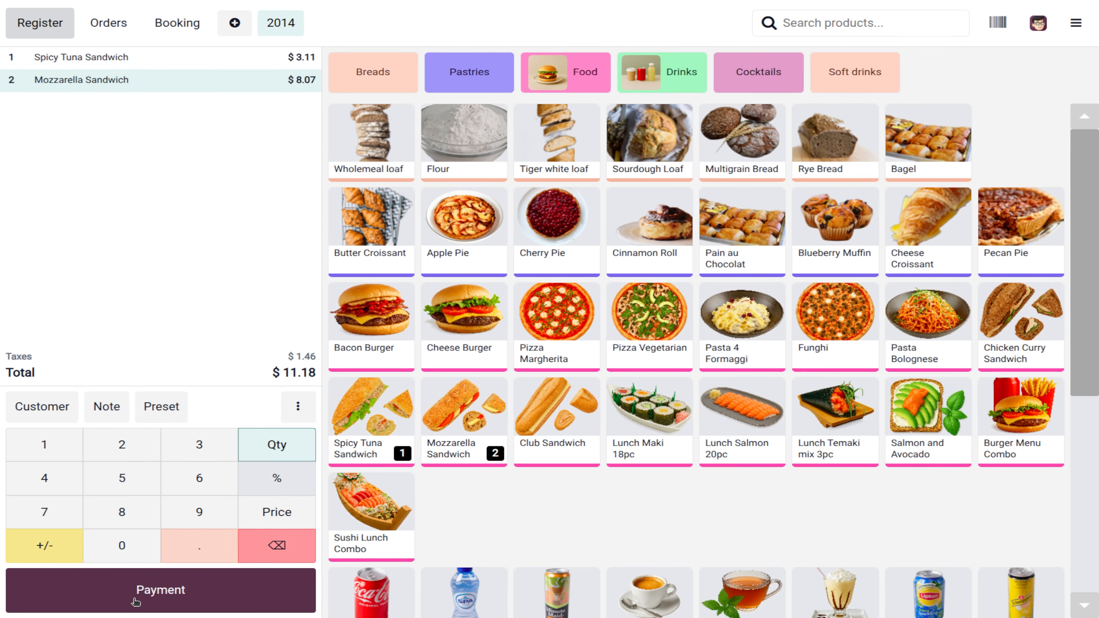
{"action": "left_click", "coordinate": [52, 407]}
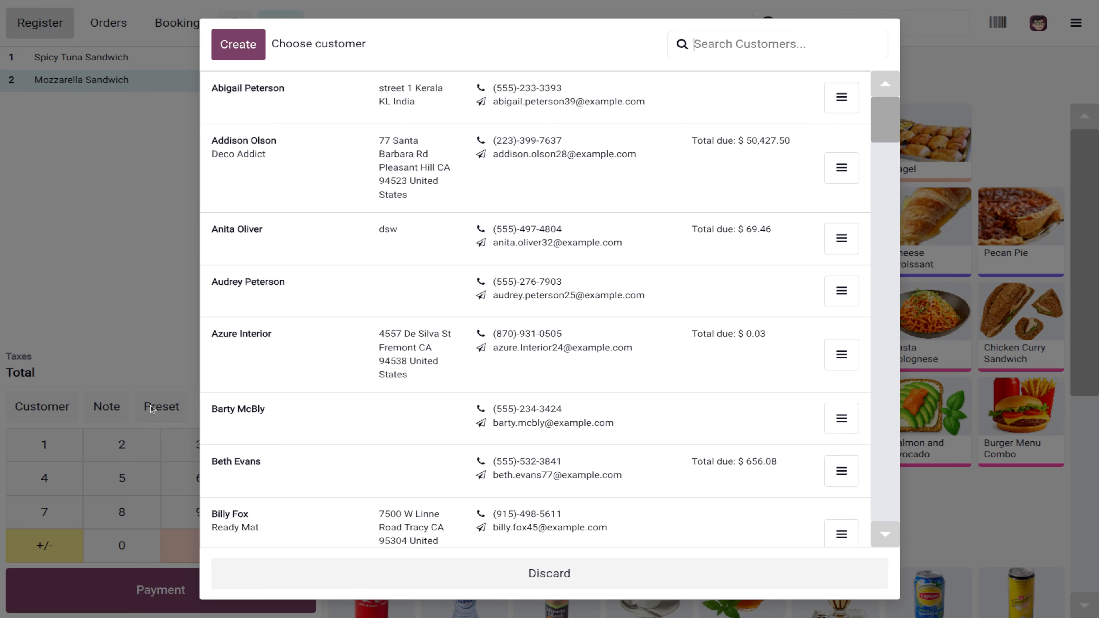
{"action": "left_click", "coordinate": [254, 350]}
{"action": "left_click", "coordinate": [183, 609]}
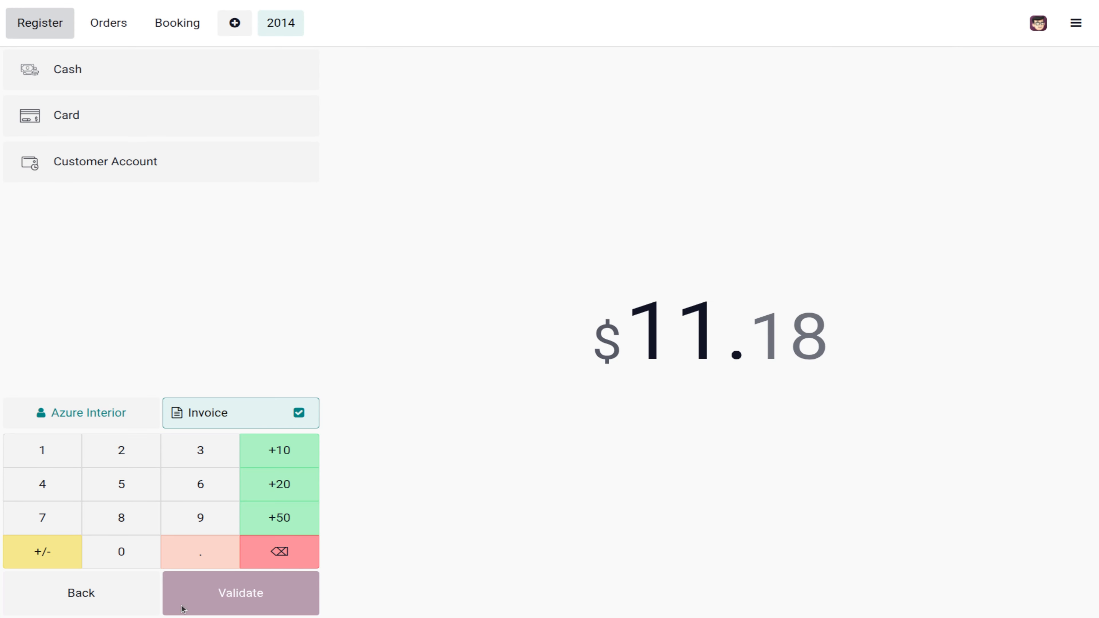
Step: Pay the $11.18 by card, review the receipt print preview, then cancel it
{"action": "left_click", "coordinate": [114, 108]}
{"action": "left_click", "coordinate": [206, 601]}
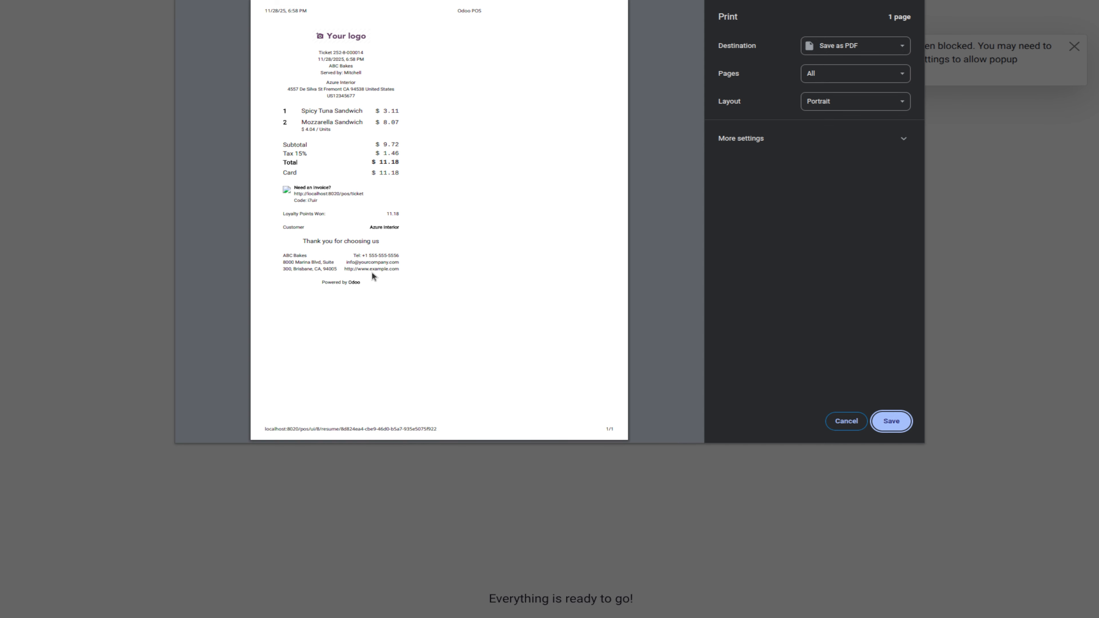
{"action": "key", "text": "ctrl+plus"}
{"action": "key", "text": "ctrl+plus"}
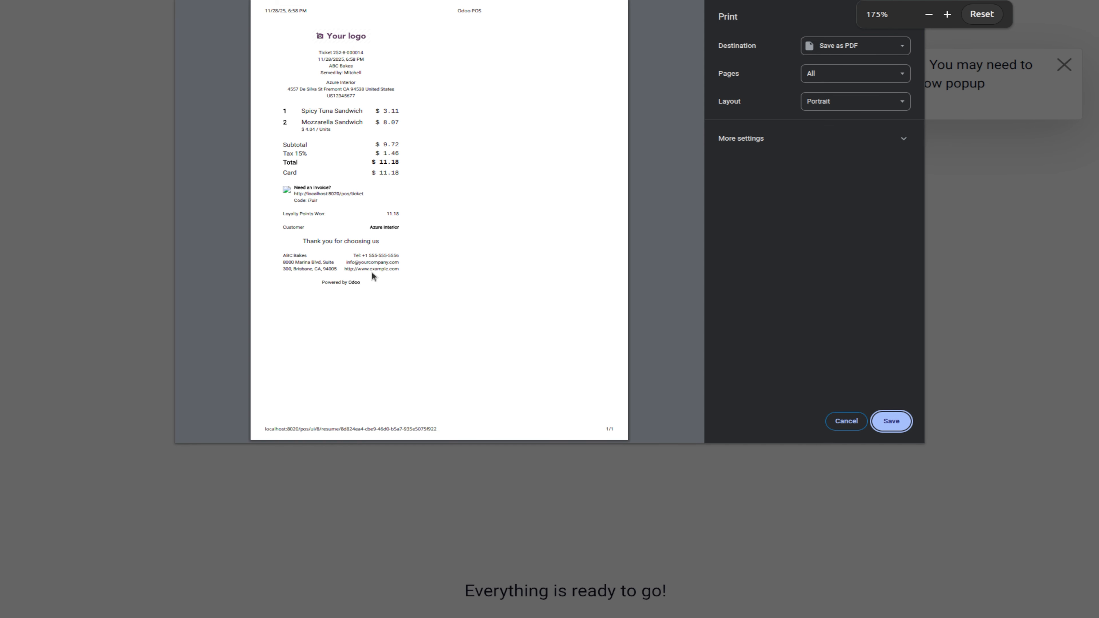
{"action": "left_click", "coordinate": [458, 188]}
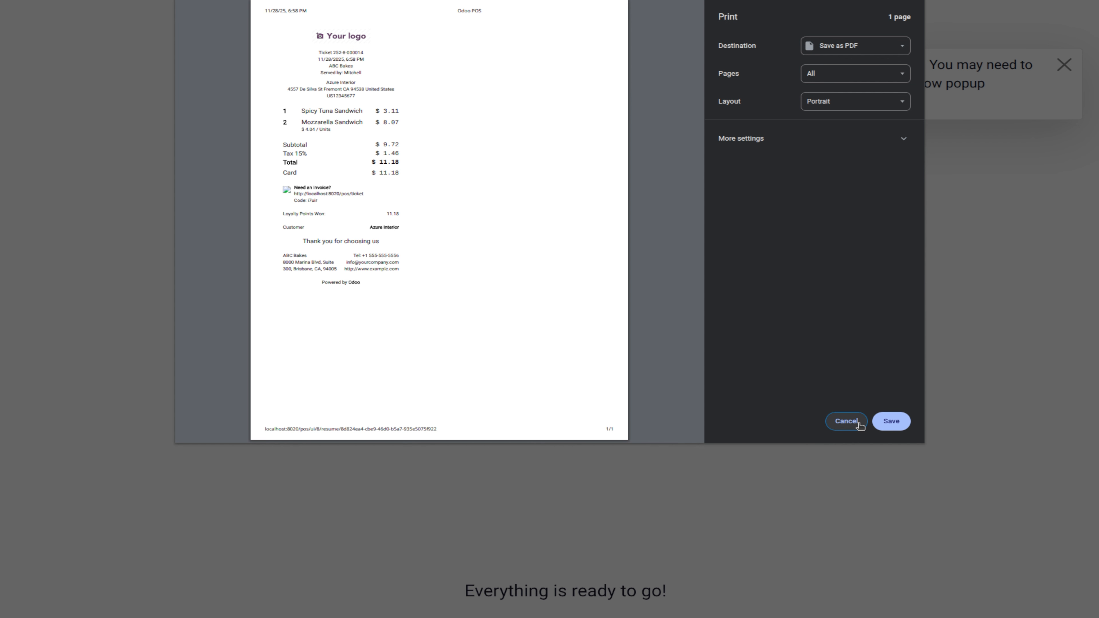
{"action": "left_click", "coordinate": [845, 421]}
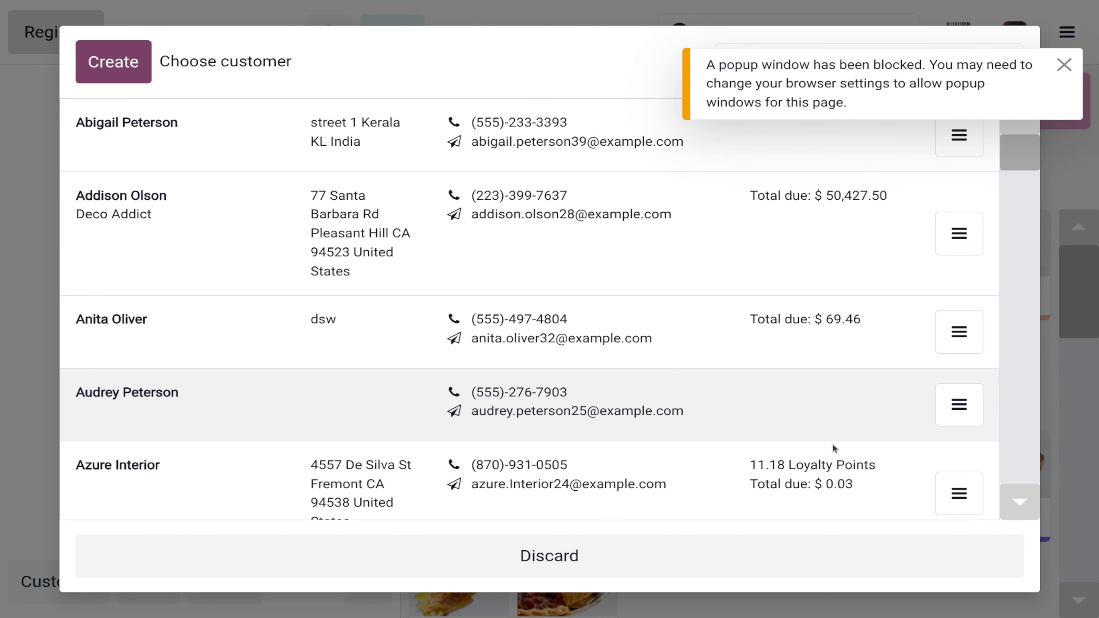
Step: Close the ABC Bakes register session with its $11.18 card sale and return to the backend
{"action": "key", "text": "ctrl+minus"}
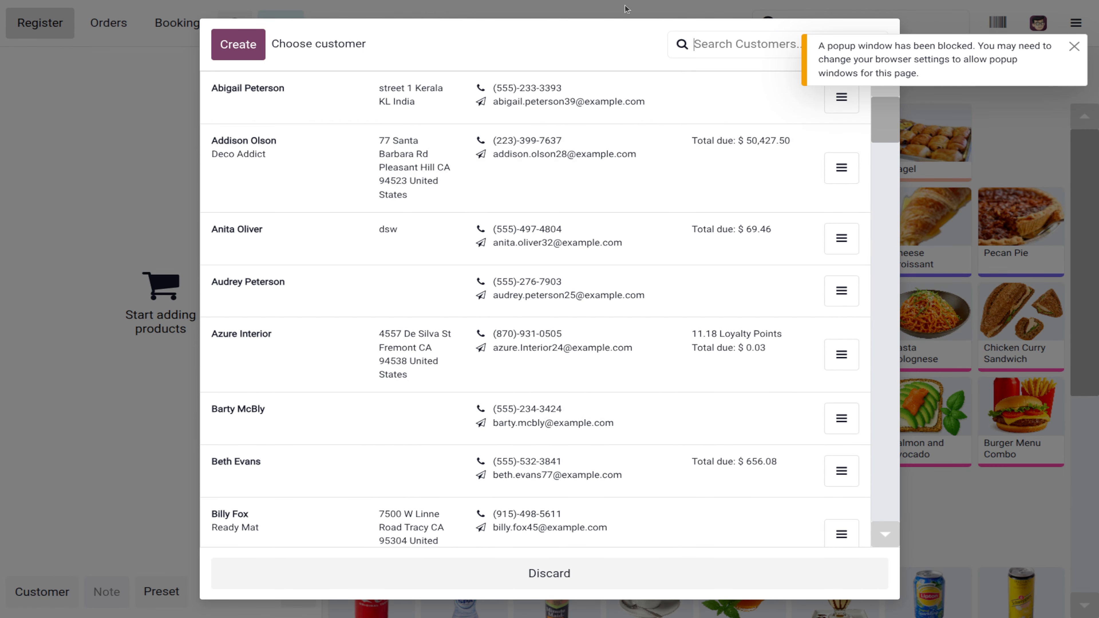
{"action": "left_click", "coordinate": [534, 577]}
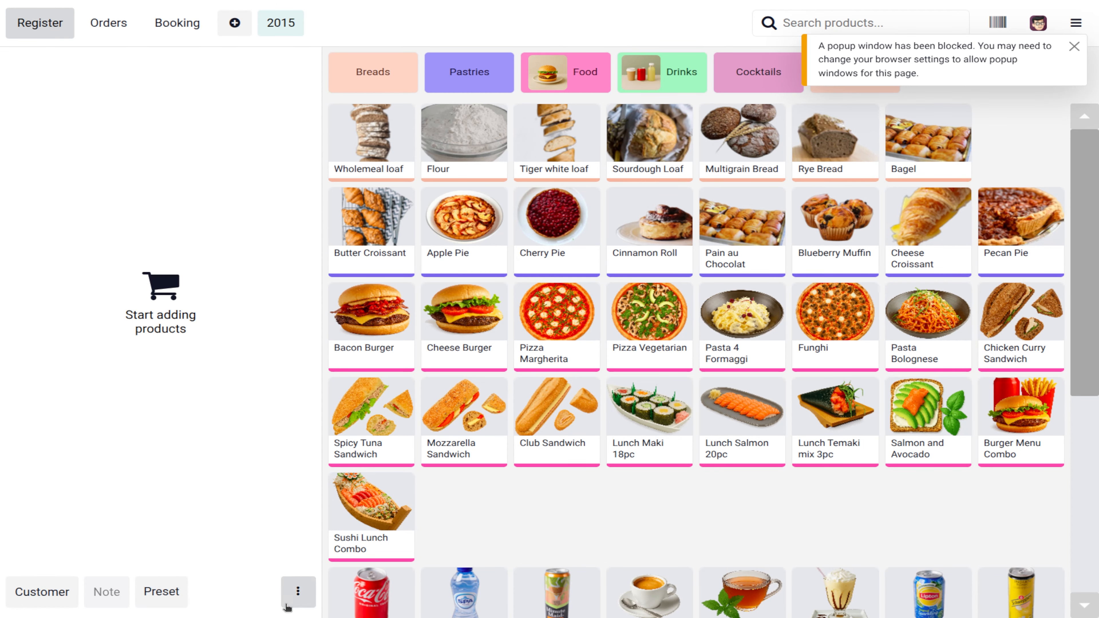
{"action": "left_click", "coordinate": [297, 591]}
{"action": "left_click", "coordinate": [248, 484]}
{"action": "left_click", "coordinate": [1074, 47]}
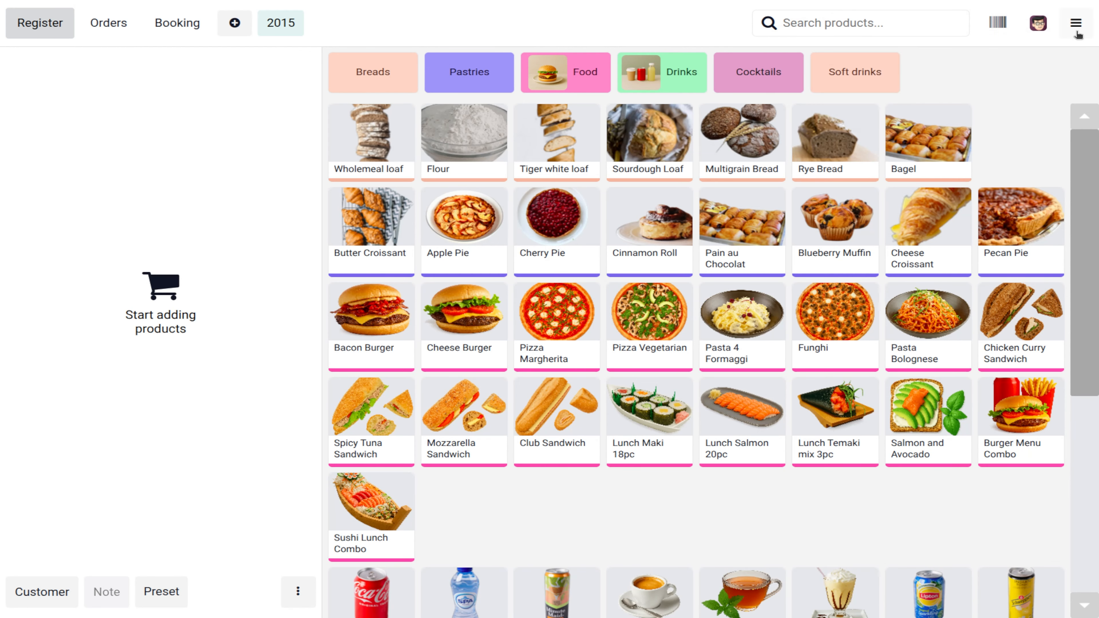
{"action": "left_click", "coordinate": [1076, 22]}
{"action": "left_click", "coordinate": [1012, 253]}
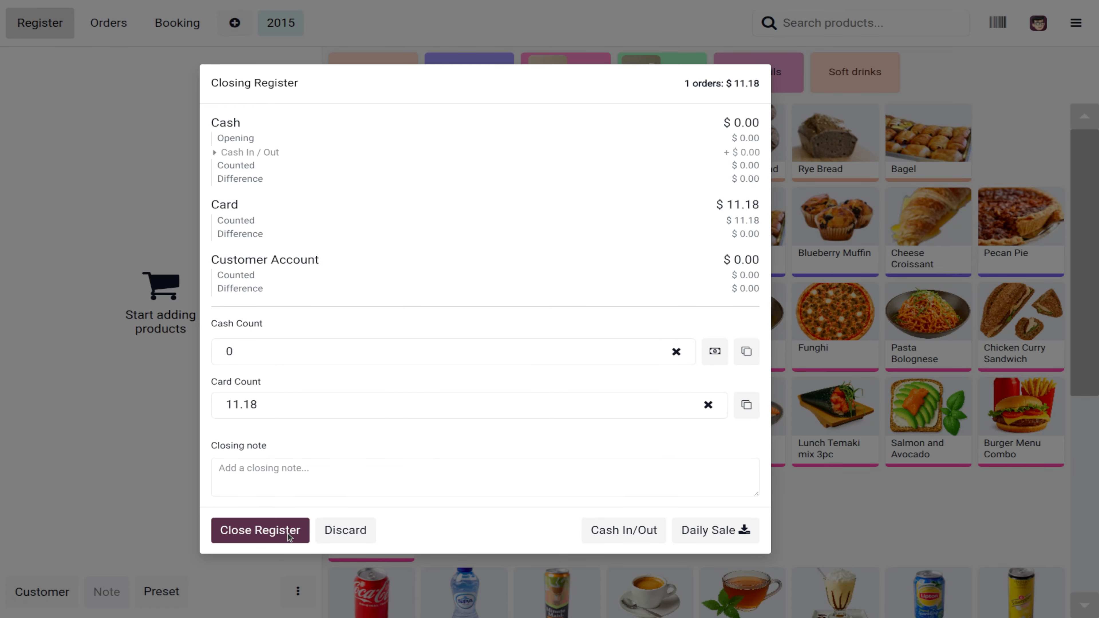
{"action": "left_click", "coordinate": [290, 536]}
{"action": "left_click", "coordinate": [570, 328]}
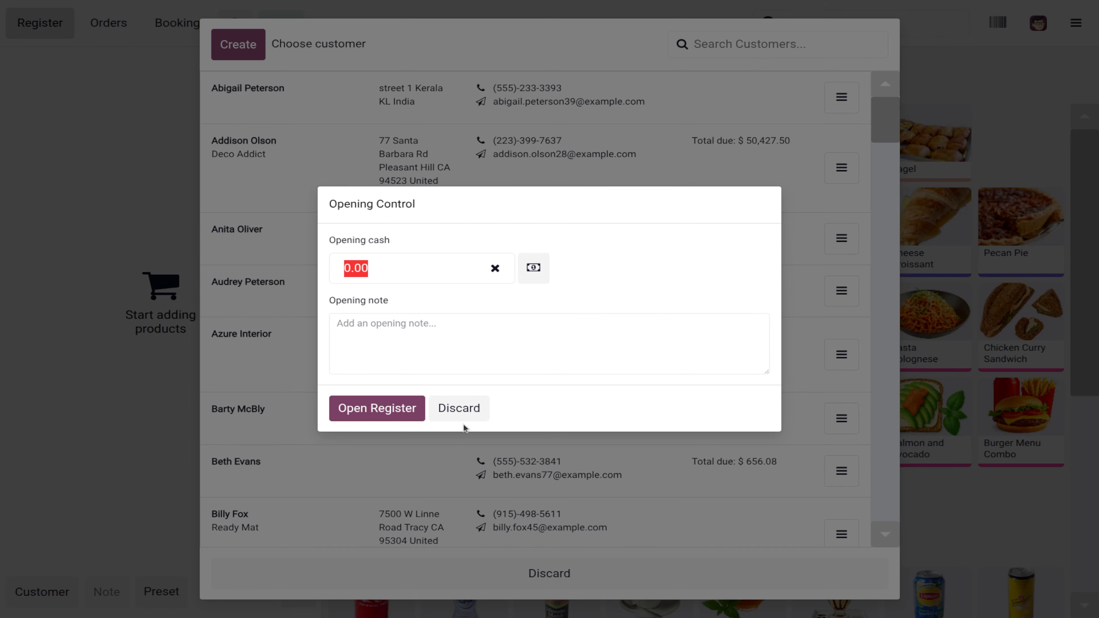
{"action": "left_click", "coordinate": [468, 417]}
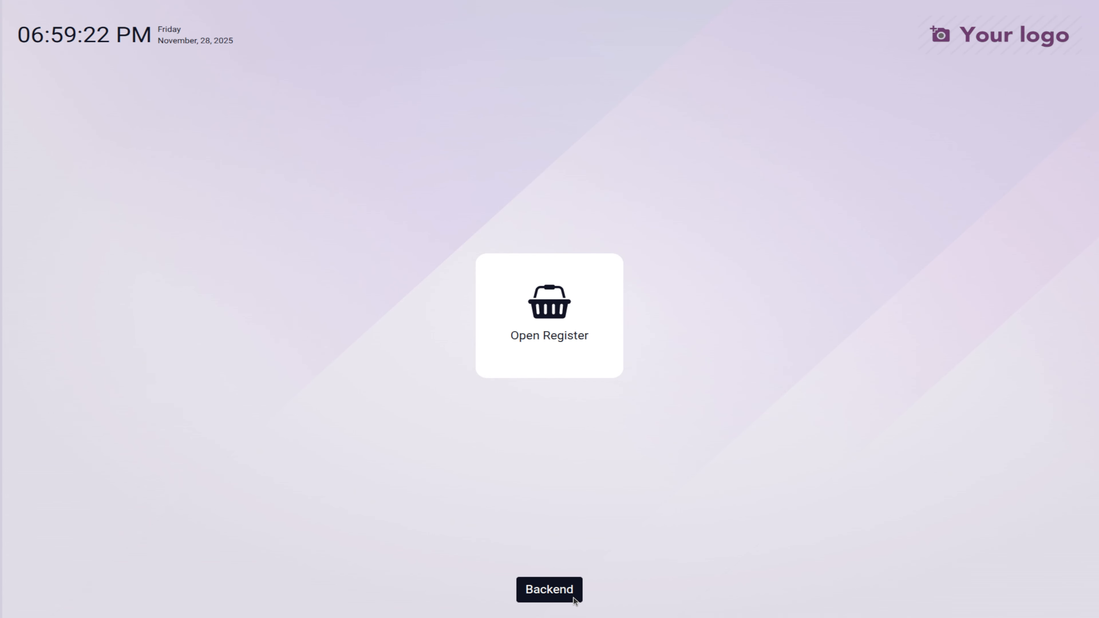
{"action": "left_click", "coordinate": [575, 599]}
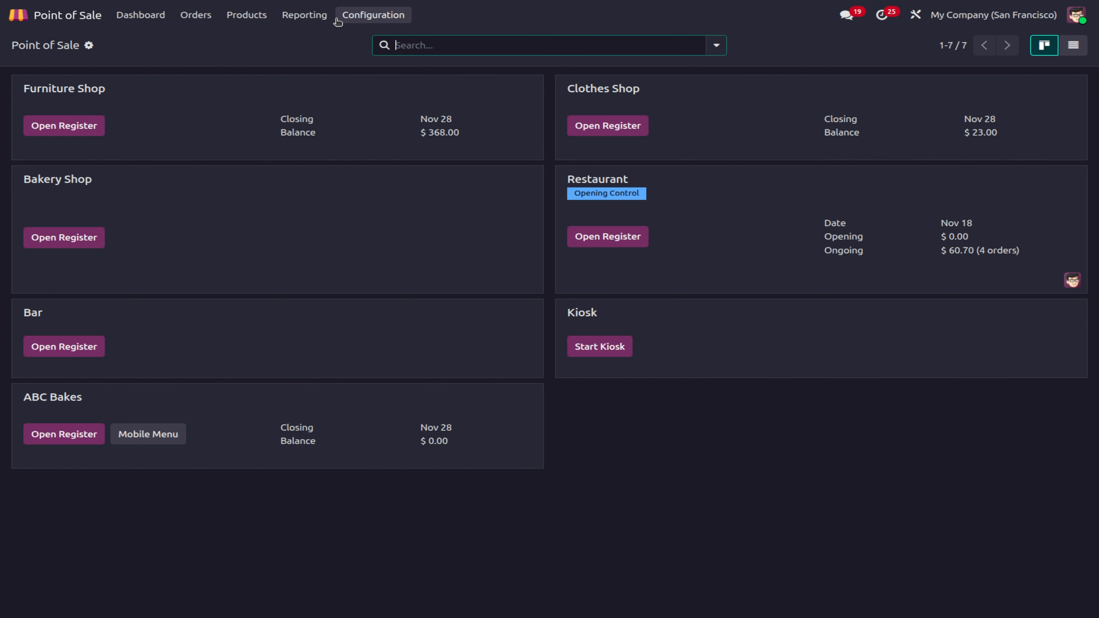
Step: In Point of Sale settings, toggle the Adyen payment terminal on and back off, then view Connected Devices
{"action": "left_click", "coordinate": [345, 16]}
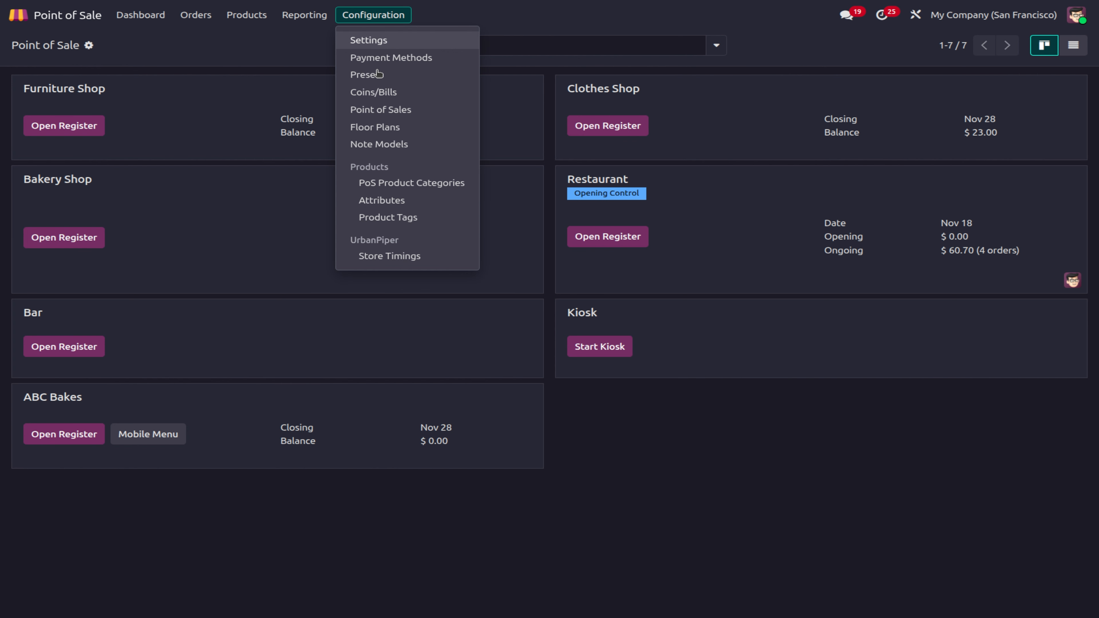
{"action": "left_click", "coordinate": [394, 45]}
{"action": "scroll", "coordinate": [539, 529], "scroll_direction": "down", "scroll_amount": 12}
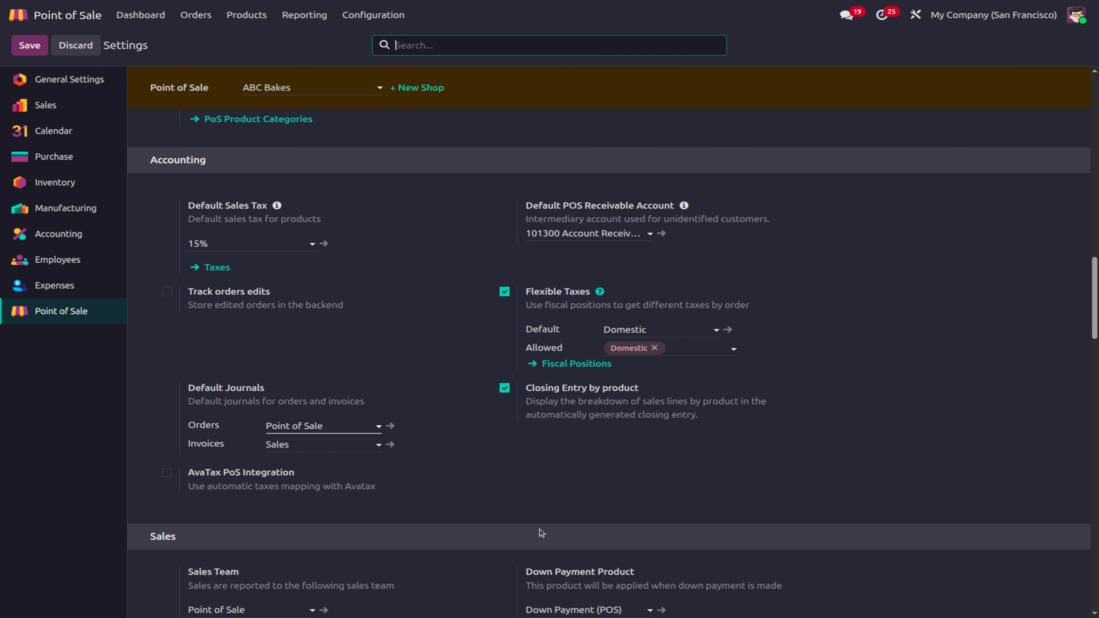
{"action": "scroll", "coordinate": [540, 529], "scroll_direction": "down", "scroll_amount": 15}
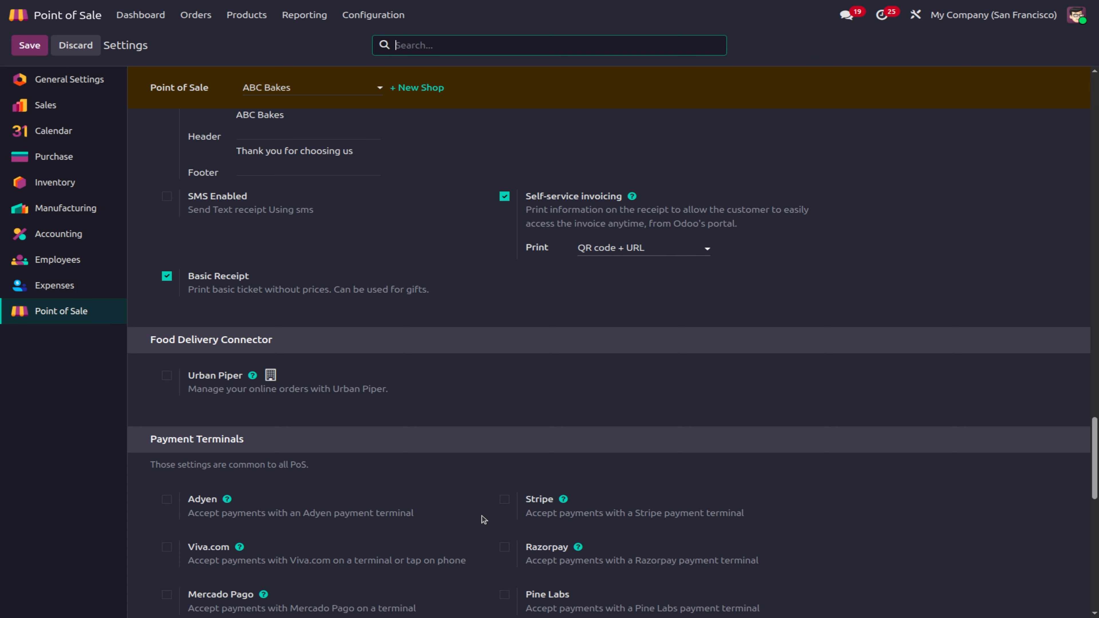
{"action": "scroll", "coordinate": [488, 491], "scroll_direction": "down", "scroll_amount": 2}
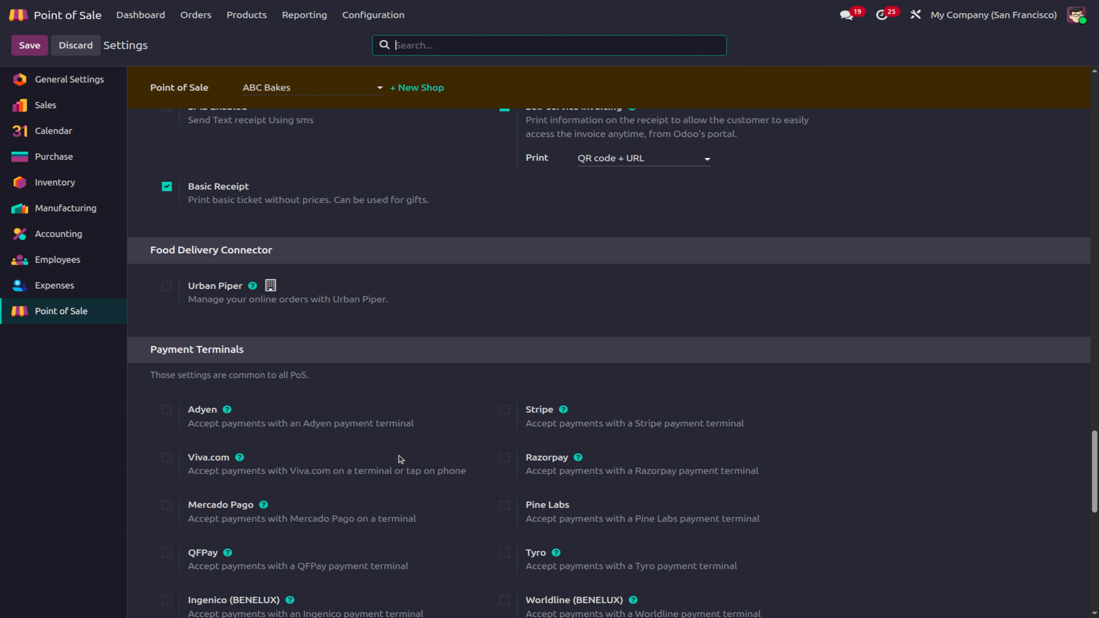
{"action": "scroll", "coordinate": [398, 455], "scroll_direction": "down", "scroll_amount": 3}
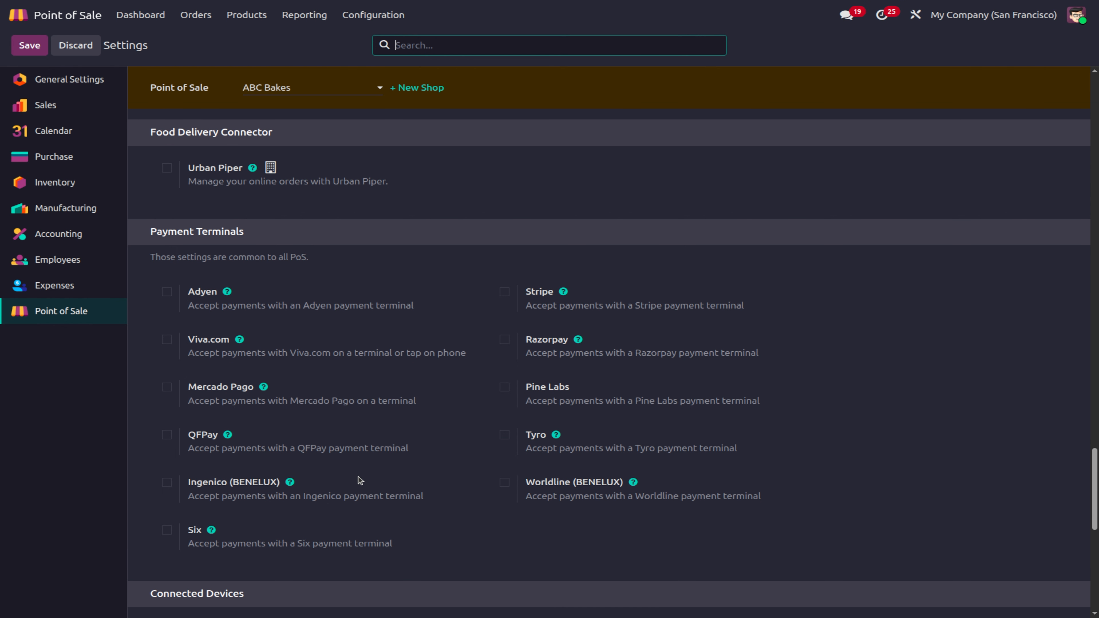
{"action": "mouse_move", "coordinate": [358, 476]}
{"action": "left_click", "coordinate": [166, 291]}
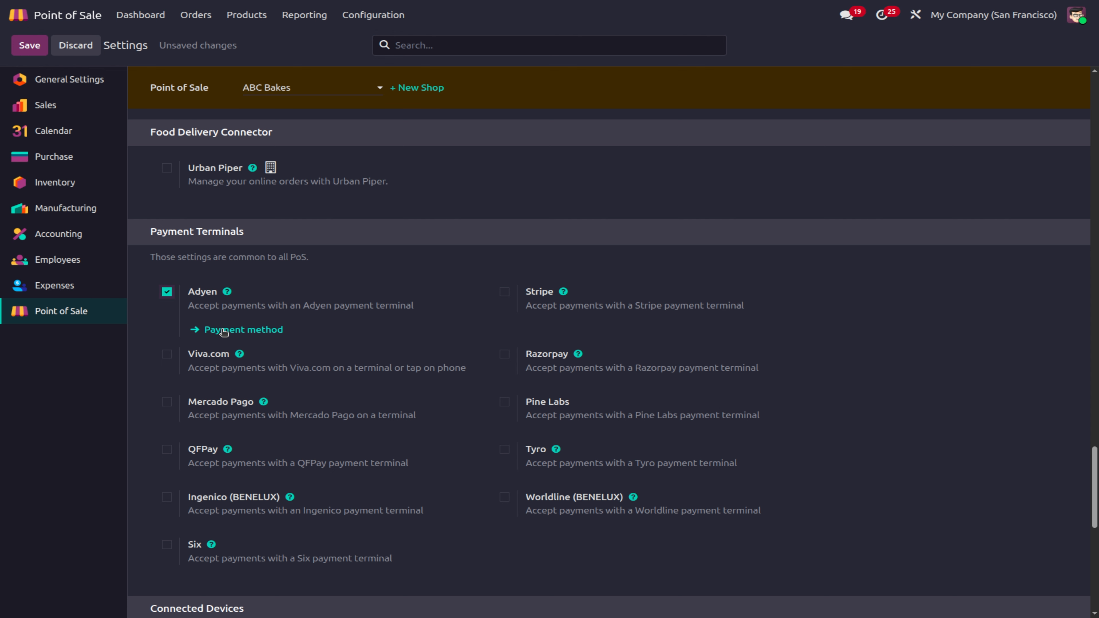
{"action": "mouse_move", "coordinate": [223, 331]}
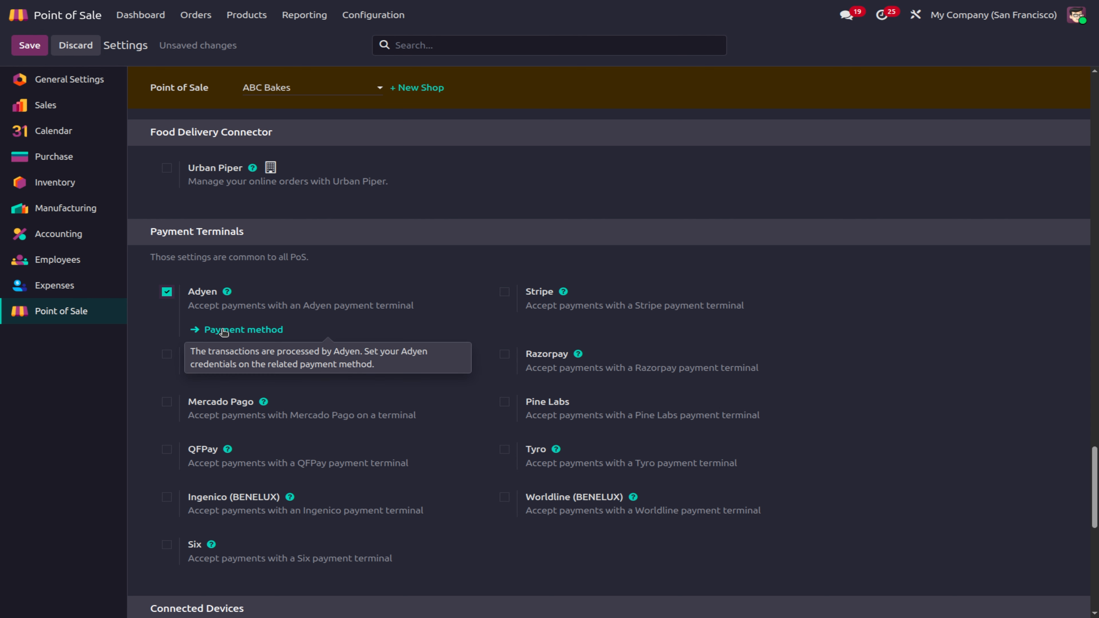
{"action": "left_click", "coordinate": [166, 291]}
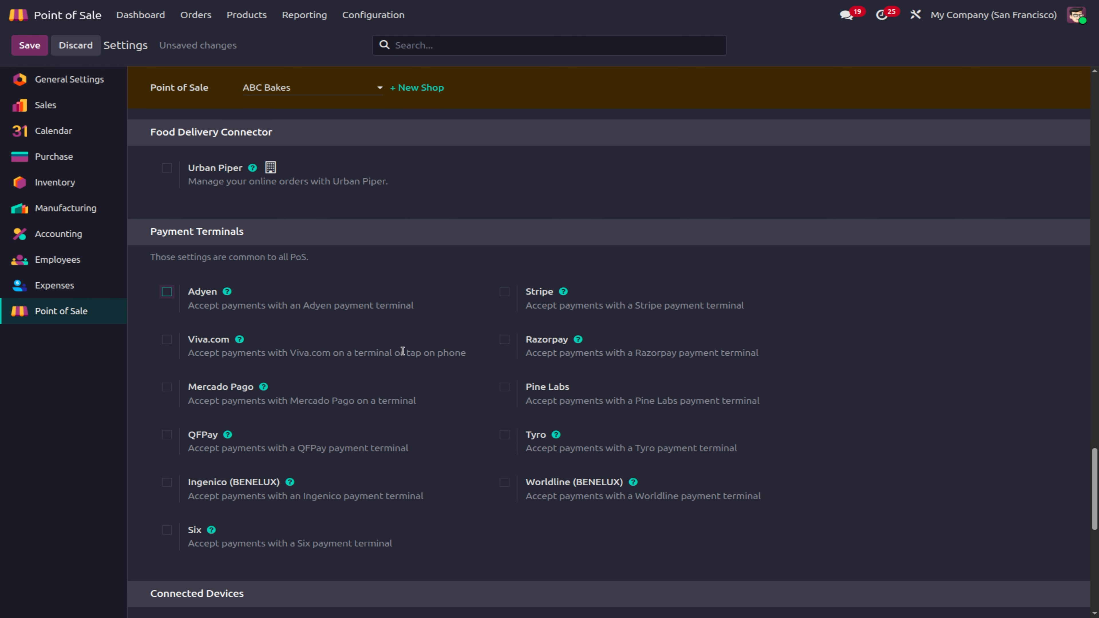
{"action": "scroll", "coordinate": [308, 389], "scroll_direction": "down", "scroll_amount": 4}
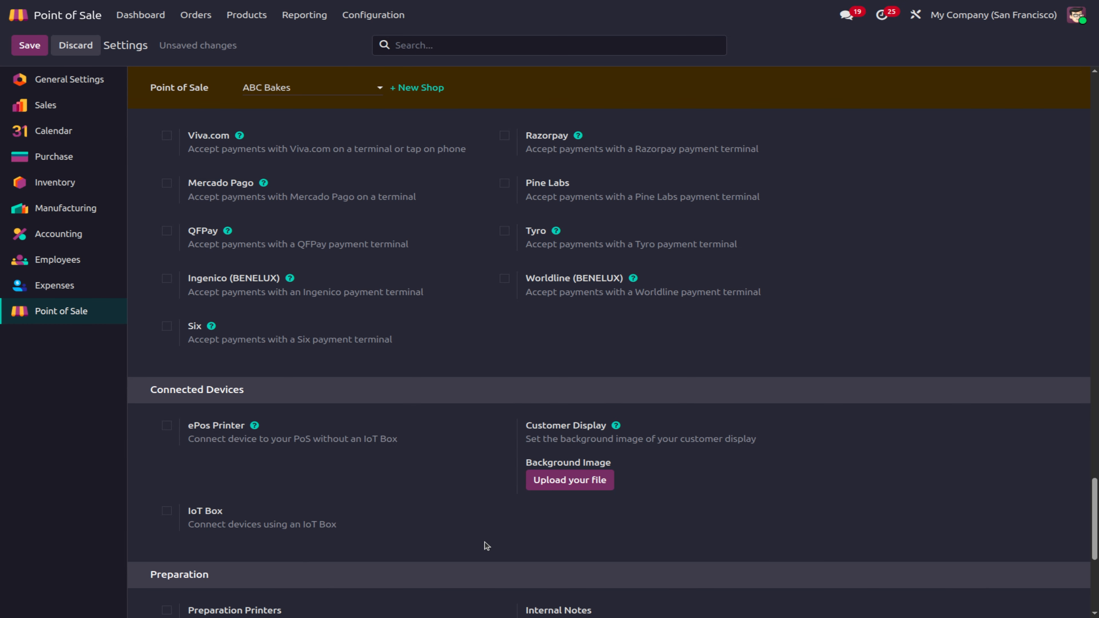
{"action": "left_click", "coordinate": [559, 482]}
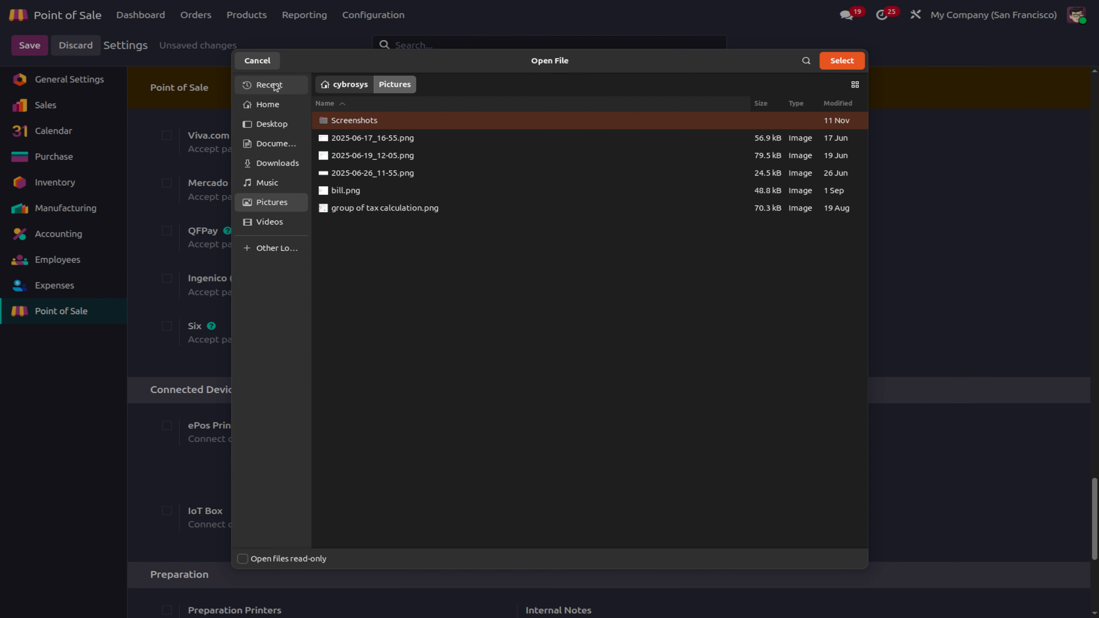
{"action": "left_click", "coordinate": [261, 61]}
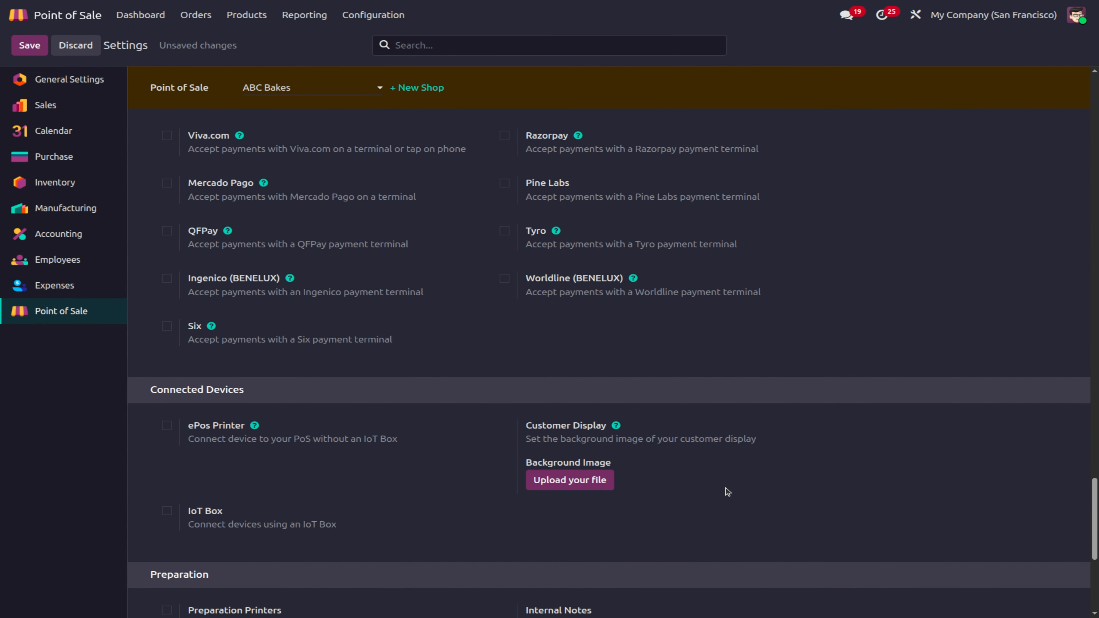
{"action": "scroll", "coordinate": [656, 469], "scroll_direction": "down", "scroll_amount": 4}
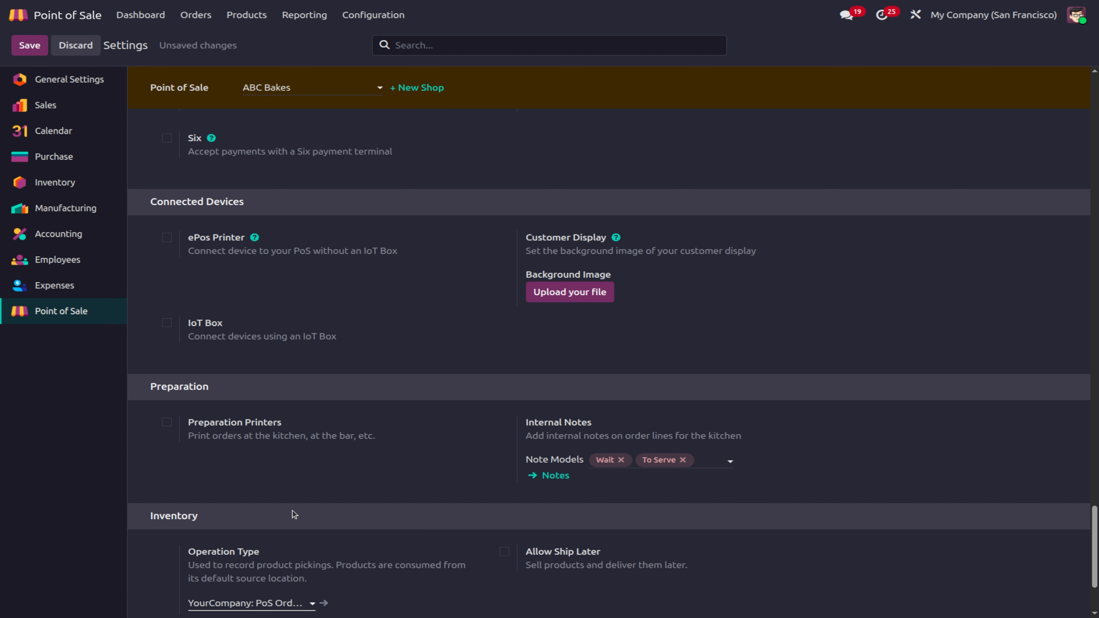
Step: Turn Preparation Printers on, check the available printers, then turn it back off
{"action": "left_click", "coordinate": [168, 422]}
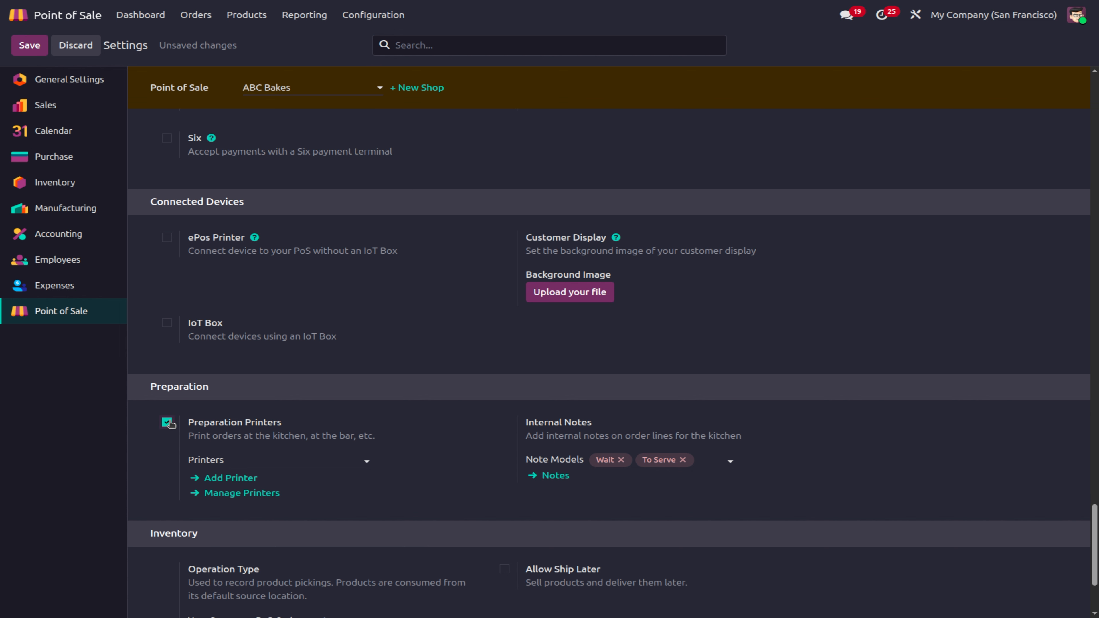
{"action": "left_click", "coordinate": [280, 460]}
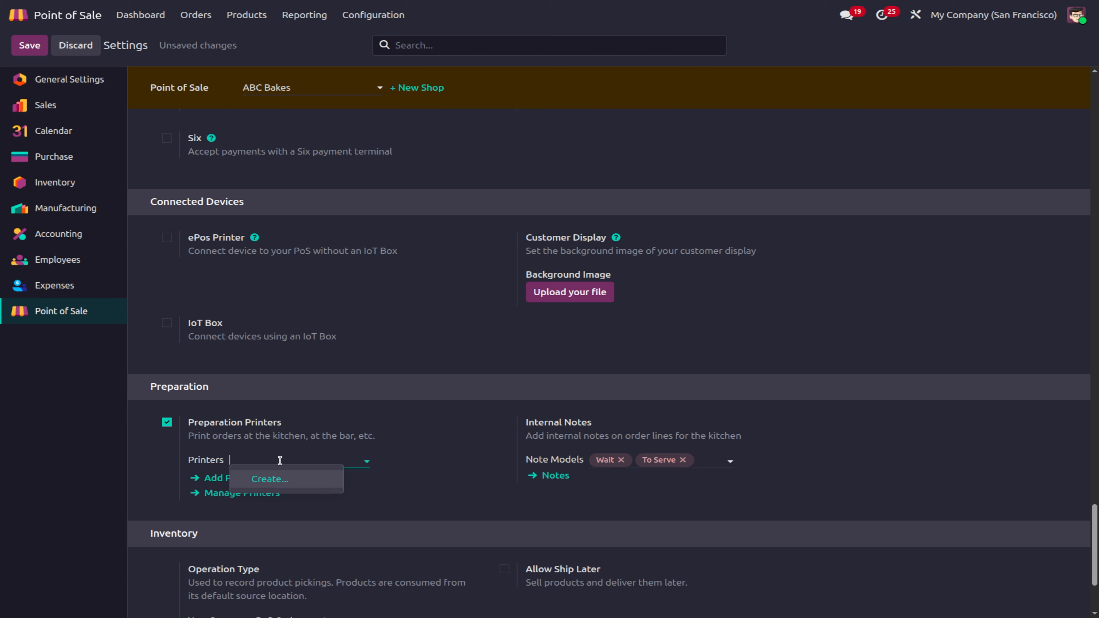
{"action": "left_click", "coordinate": [167, 422]}
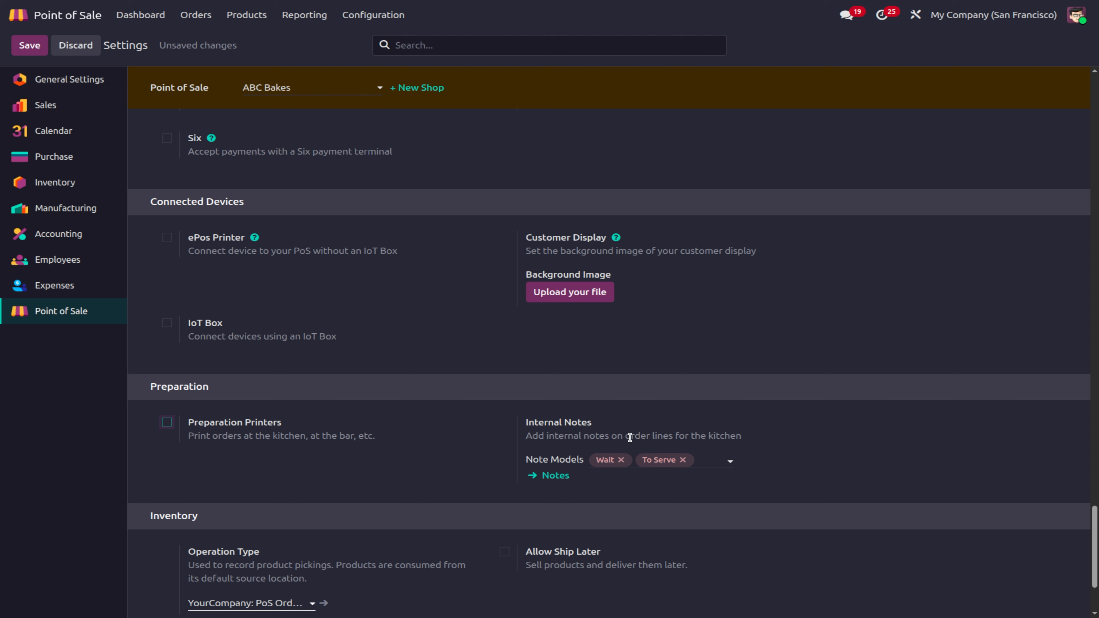
Step: Replace the note models with Wait and Emergency, dropping To Serve
{"action": "left_click", "coordinate": [627, 459]}
{"action": "left_click", "coordinate": [621, 460]}
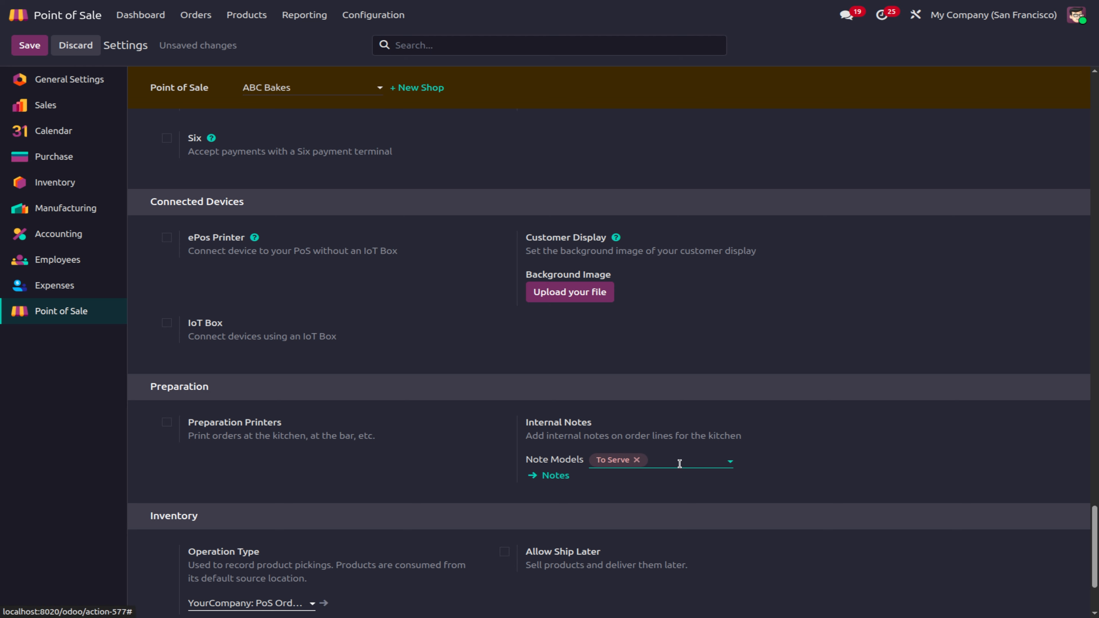
{"action": "left_click", "coordinate": [639, 460]}
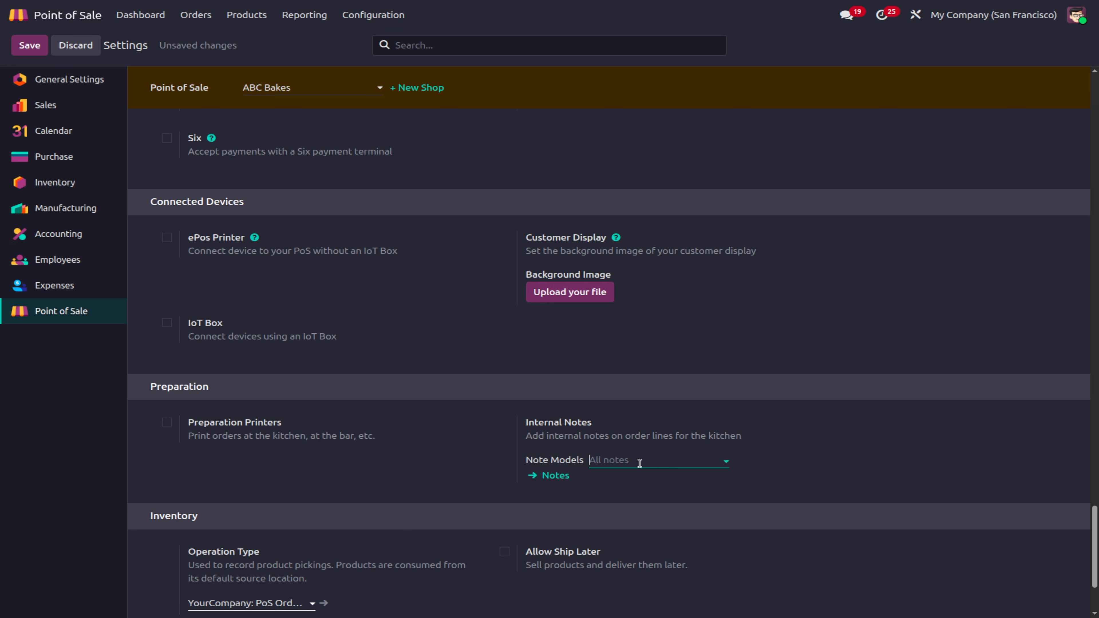
{"action": "left_click", "coordinate": [640, 461]}
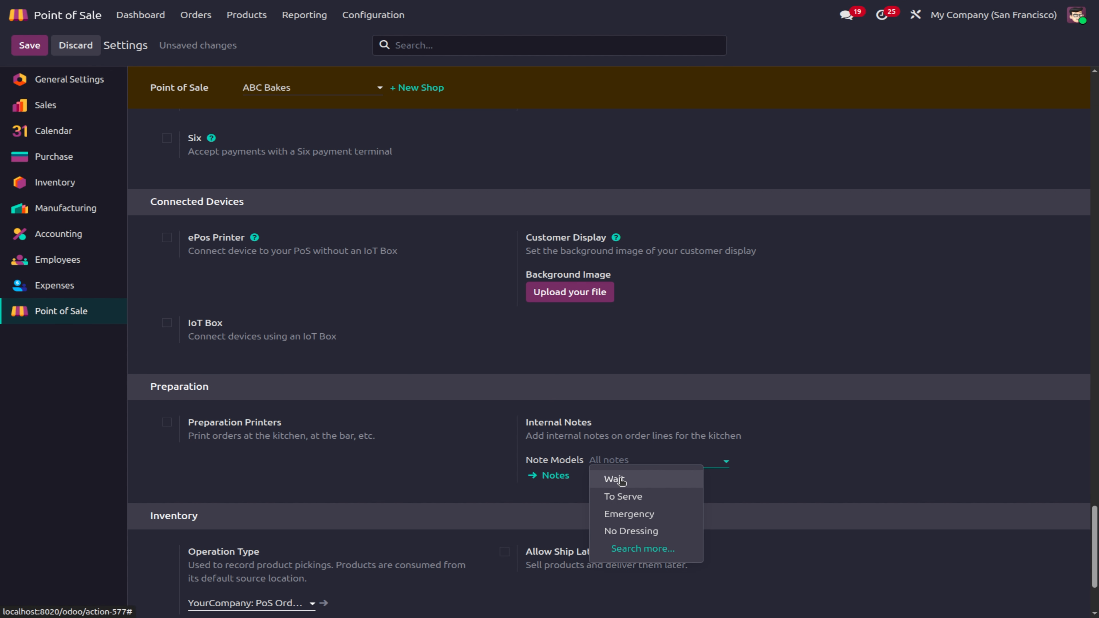
{"action": "left_click", "coordinate": [618, 479]}
{"action": "left_click", "coordinate": [643, 459]}
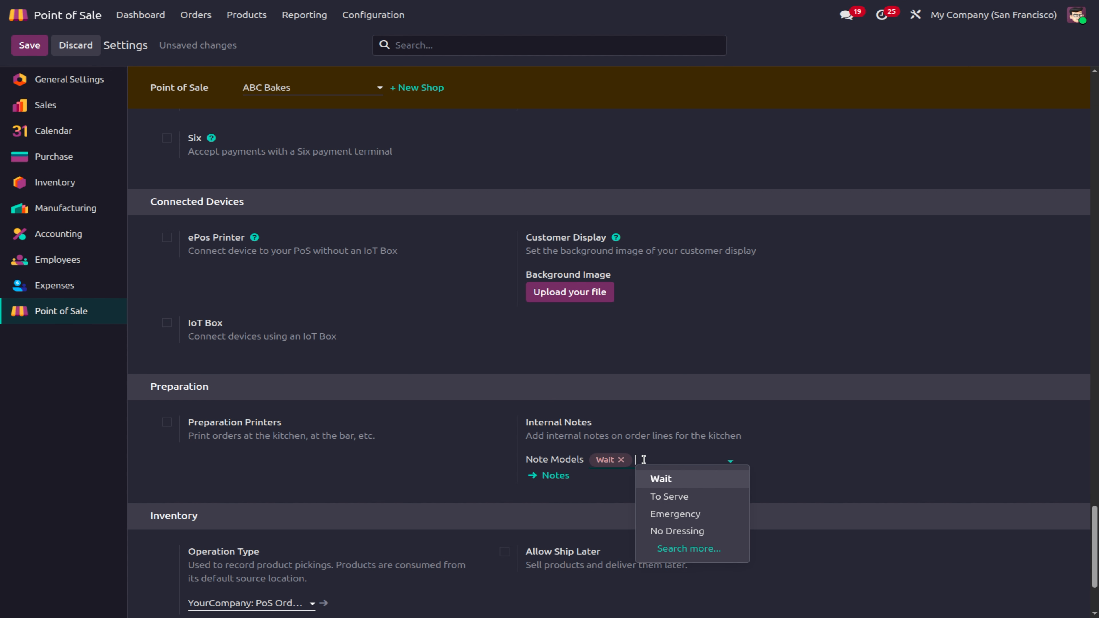
{"action": "left_click", "coordinate": [697, 513]}
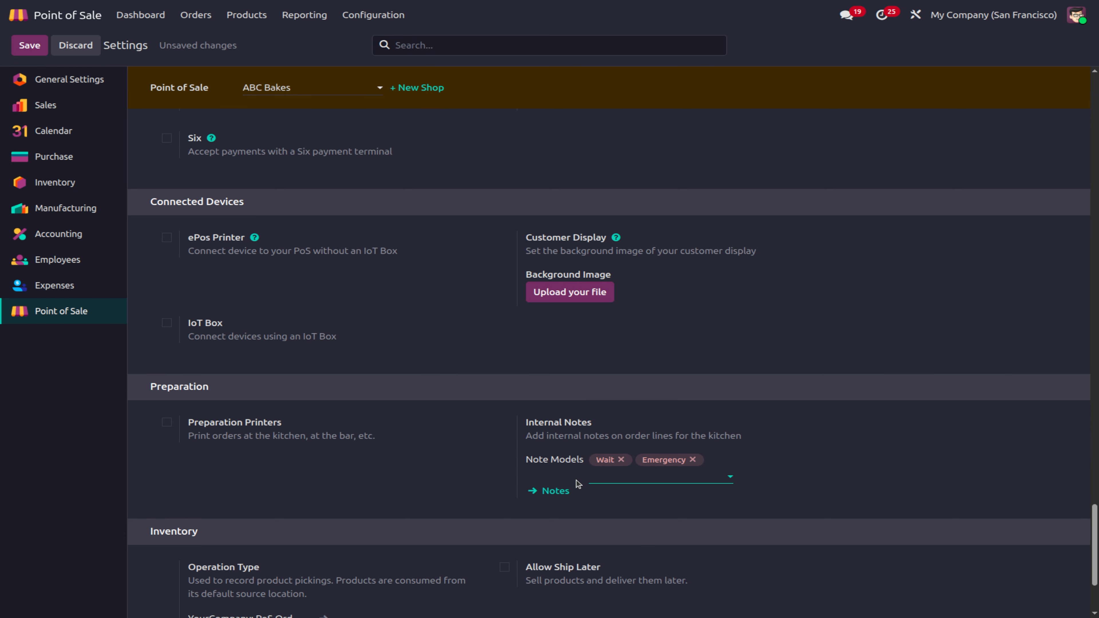
Step: Enable Allow Ship Later for the YourCompany warehouse
{"action": "scroll", "coordinate": [579, 481], "scroll_direction": "down", "scroll_amount": 3}
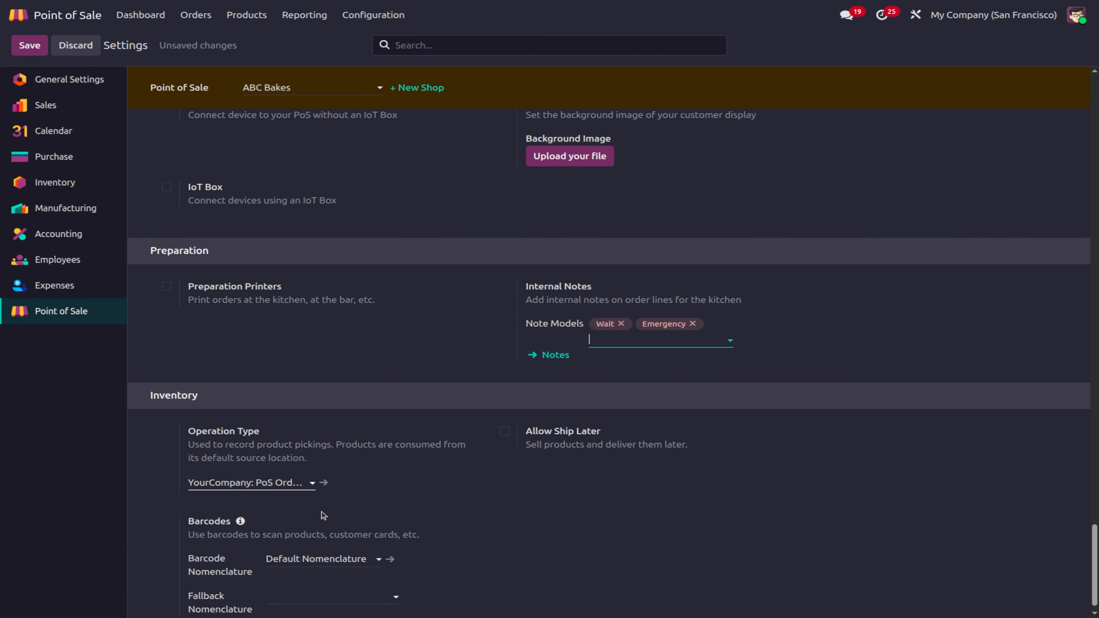
{"action": "scroll", "coordinate": [277, 445], "scroll_direction": "down", "scroll_amount": 1}
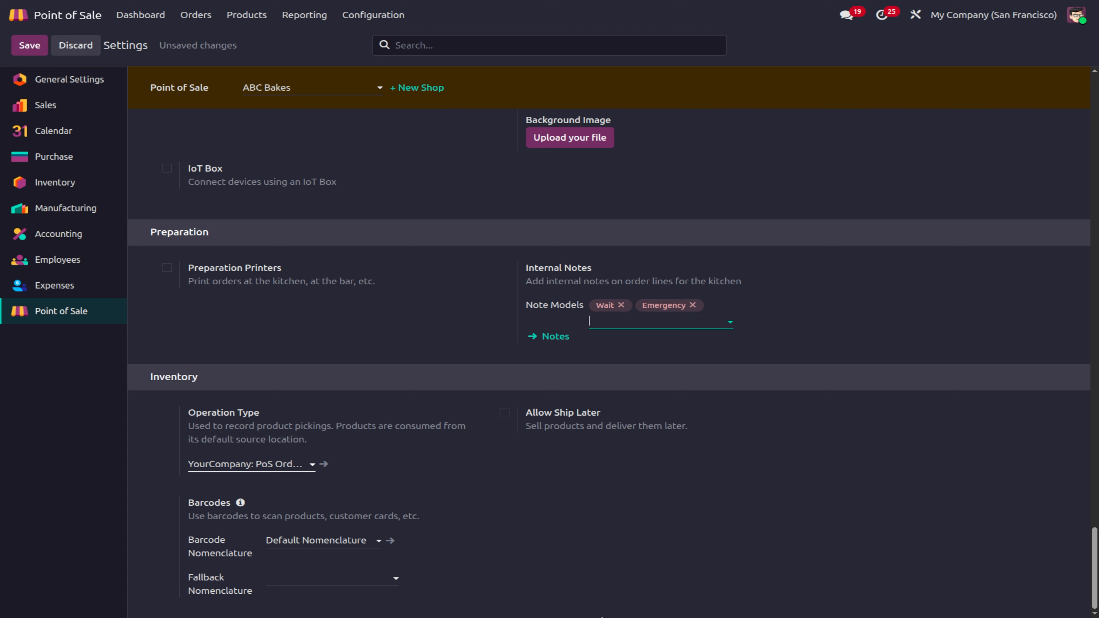
{"action": "left_click", "coordinate": [504, 413]}
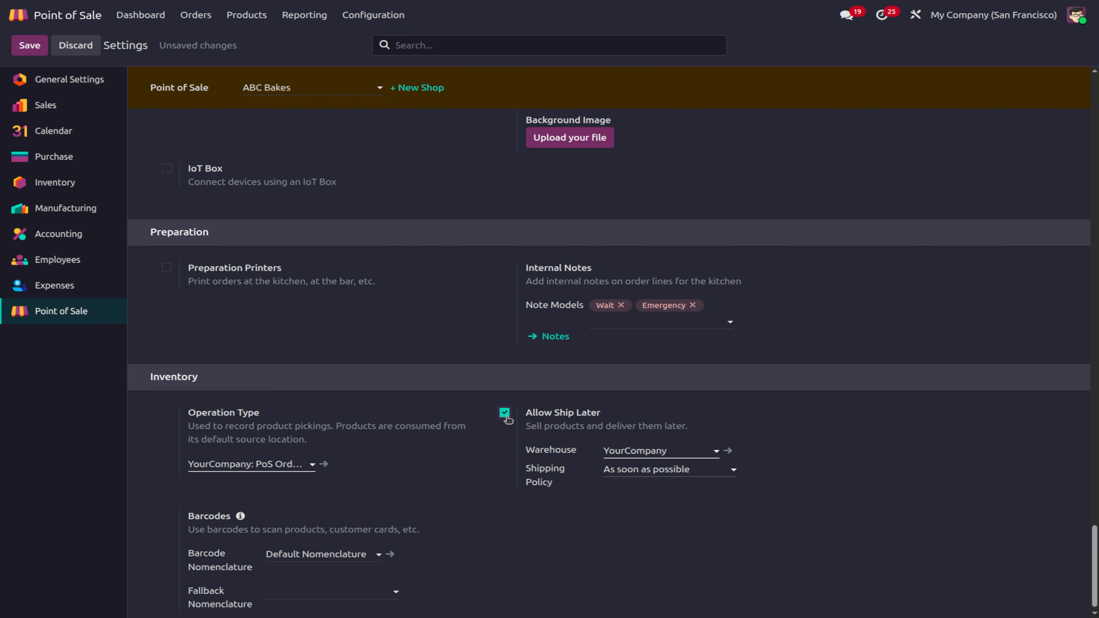
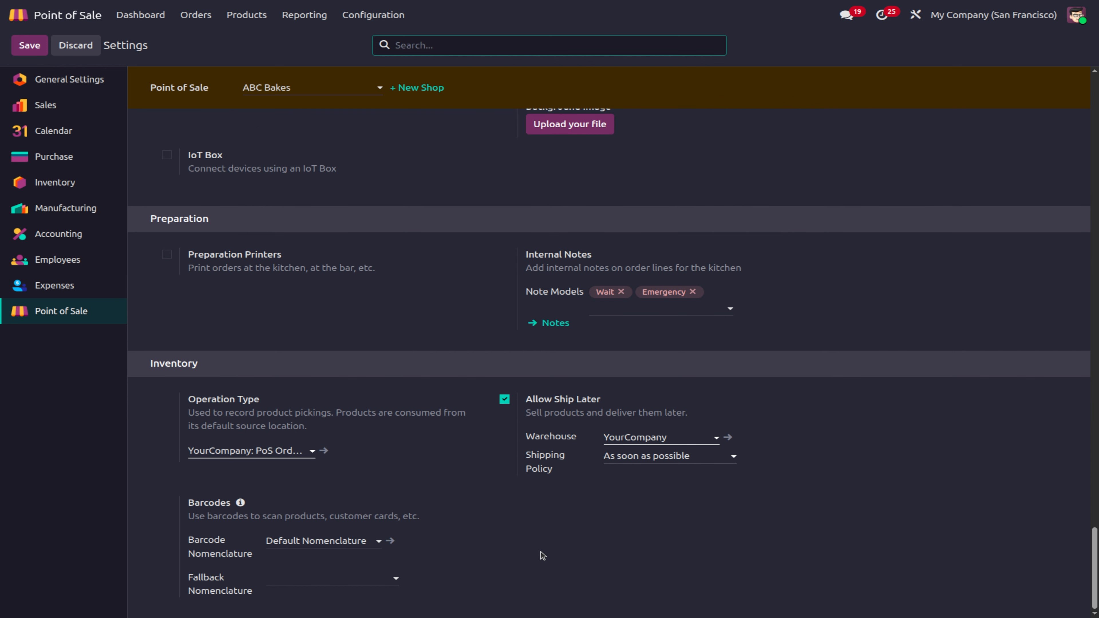
Step: Inspect the PoS Orders operation type, review the POS settings, and return to the shops dashboard
{"action": "left_click", "coordinate": [324, 451]}
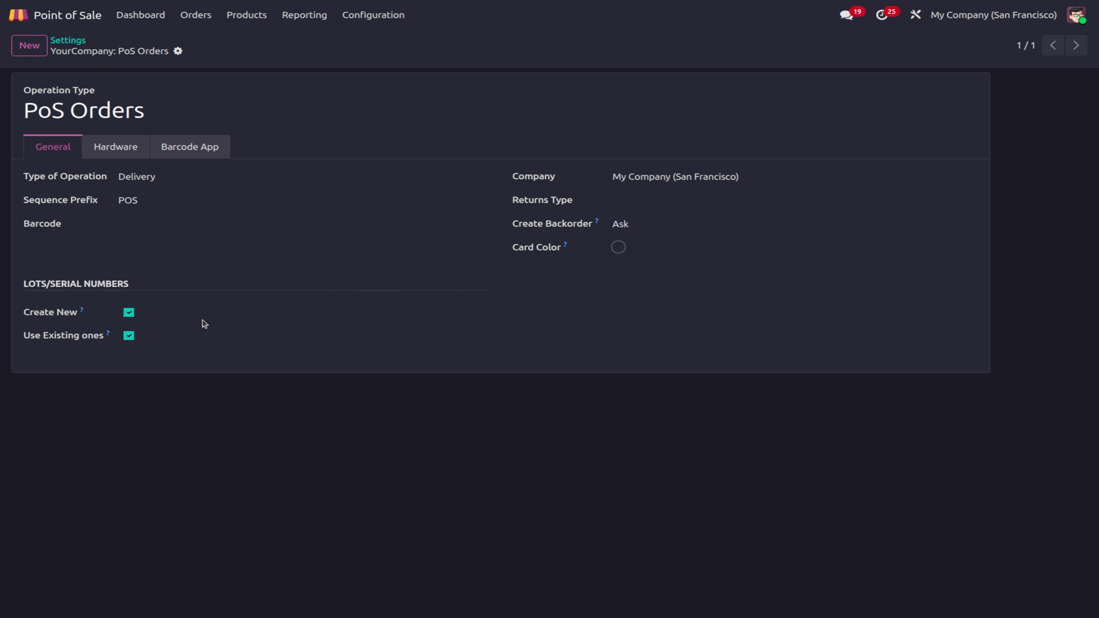
{"action": "left_click", "coordinate": [62, 44]}
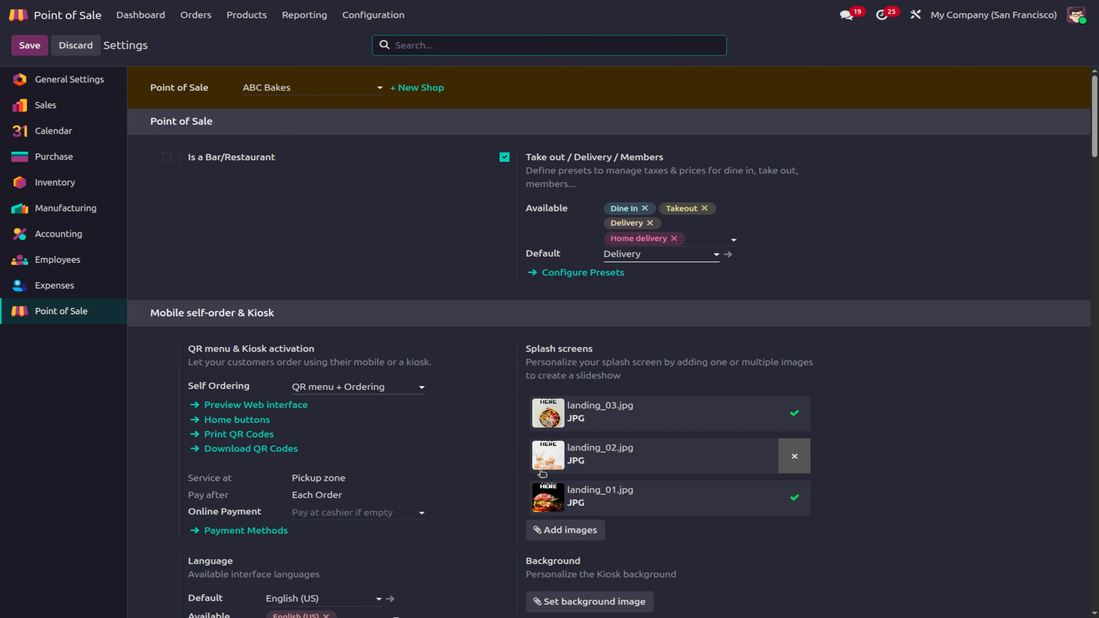
{"action": "scroll", "coordinate": [539, 470], "scroll_direction": "down", "scroll_amount": 20}
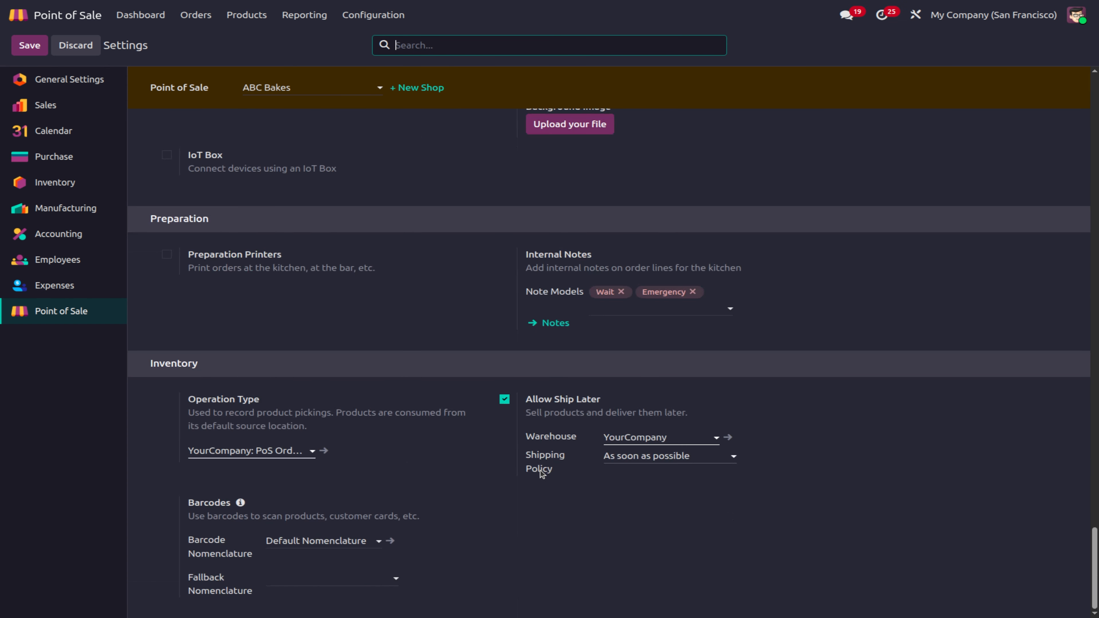
{"action": "scroll", "coordinate": [539, 471], "scroll_direction": "up", "scroll_amount": 2}
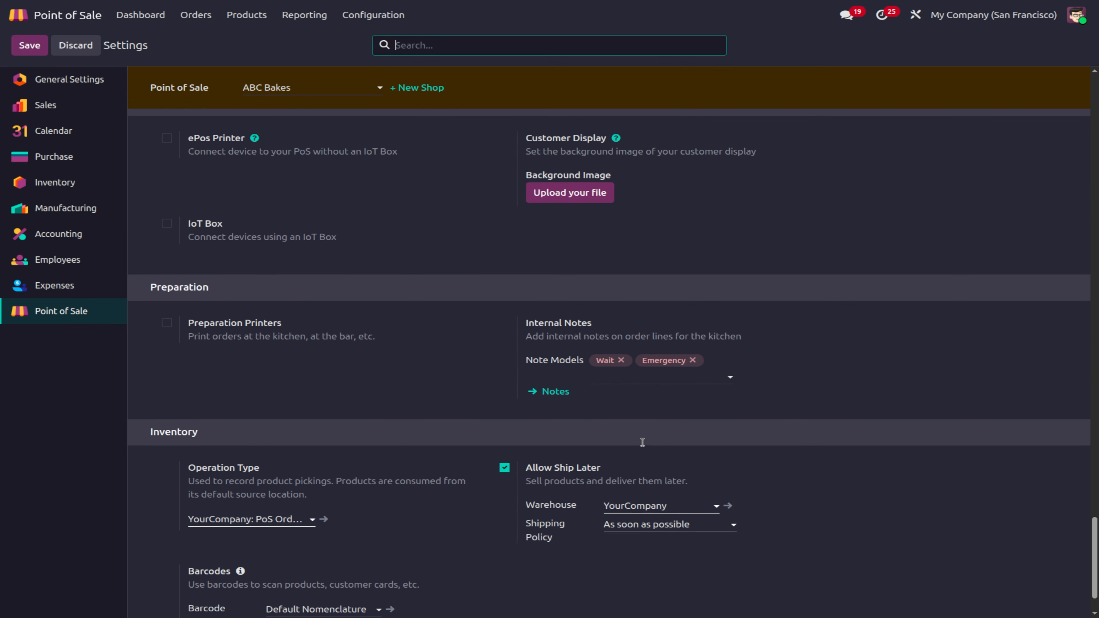
{"action": "scroll", "coordinate": [505, 415], "scroll_direction": "up", "scroll_amount": 2}
{"action": "scroll", "coordinate": [504, 415], "scroll_direction": "up", "scroll_amount": 10}
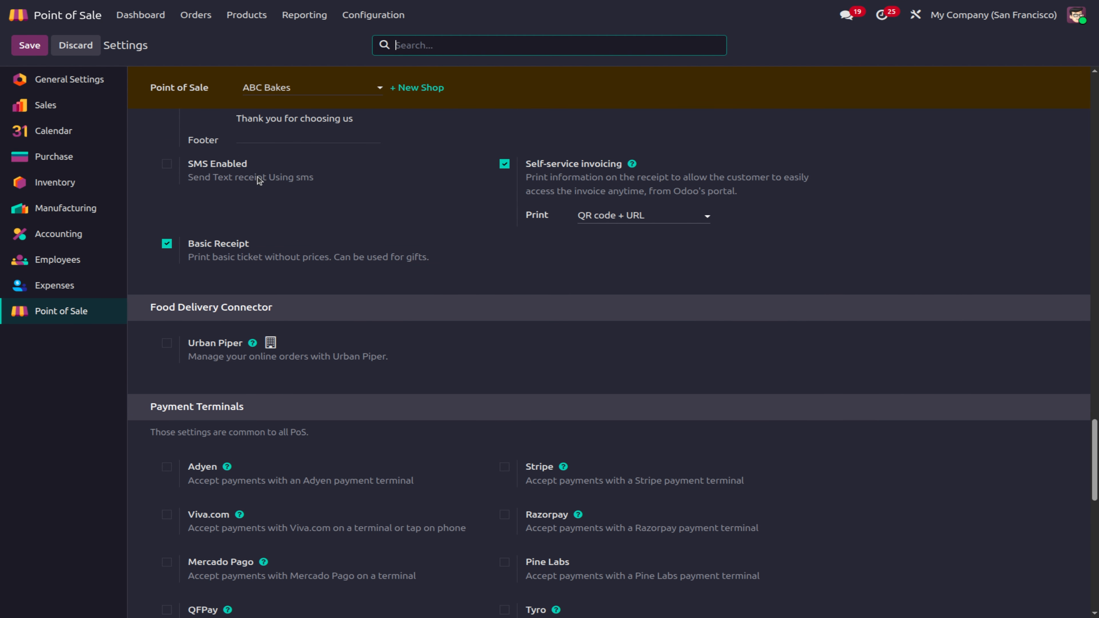
{"action": "left_click", "coordinate": [134, 16]}
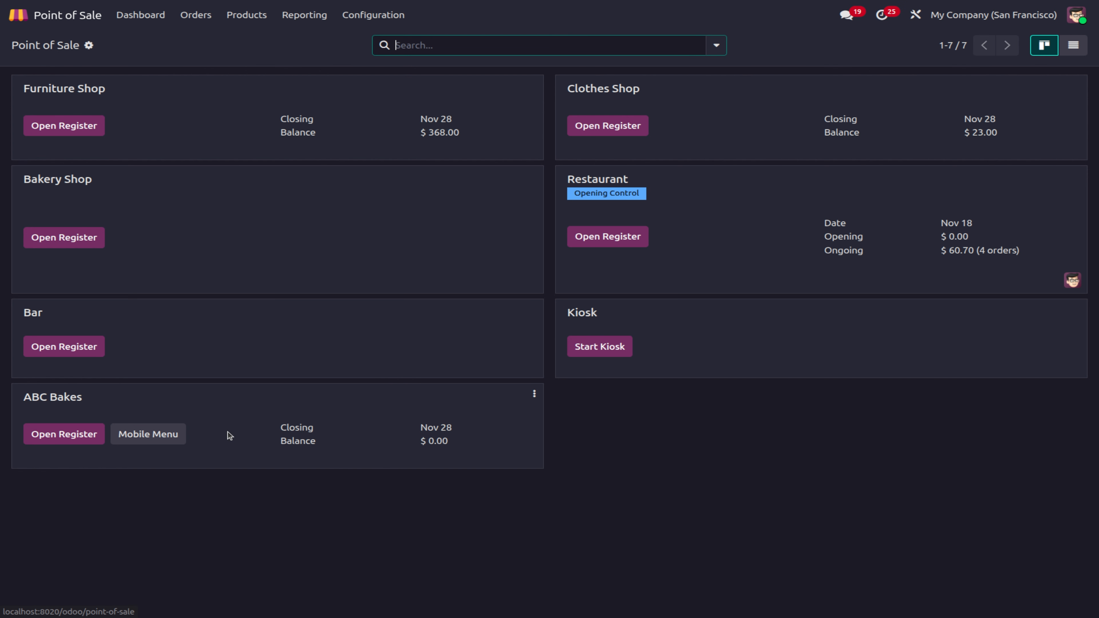
Step: Open the ABC Bakes register with its opening cash and add a Spicy Tuna Sandwich
{"action": "left_click", "coordinate": [82, 438]}
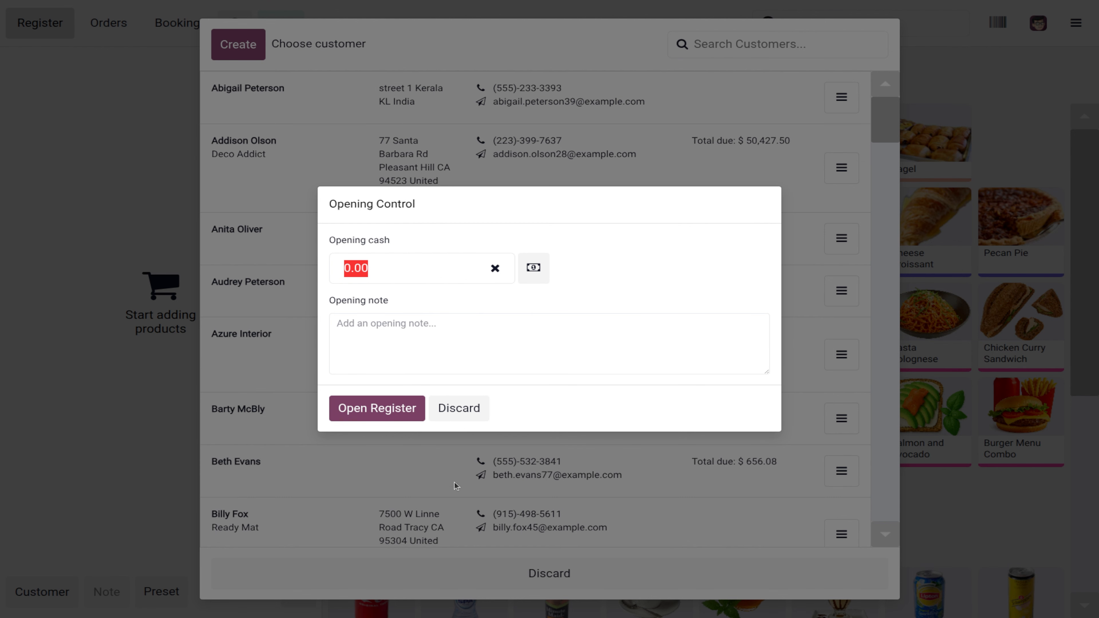
{"action": "left_click", "coordinate": [419, 414]}
{"action": "left_click", "coordinate": [498, 571]}
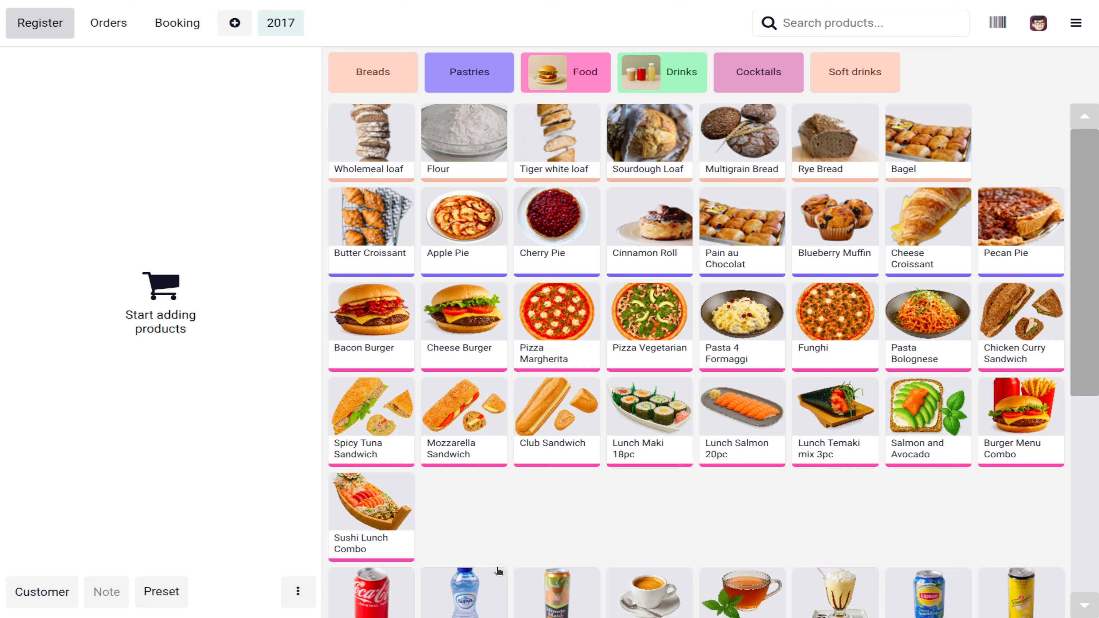
{"action": "left_click", "coordinate": [380, 422]}
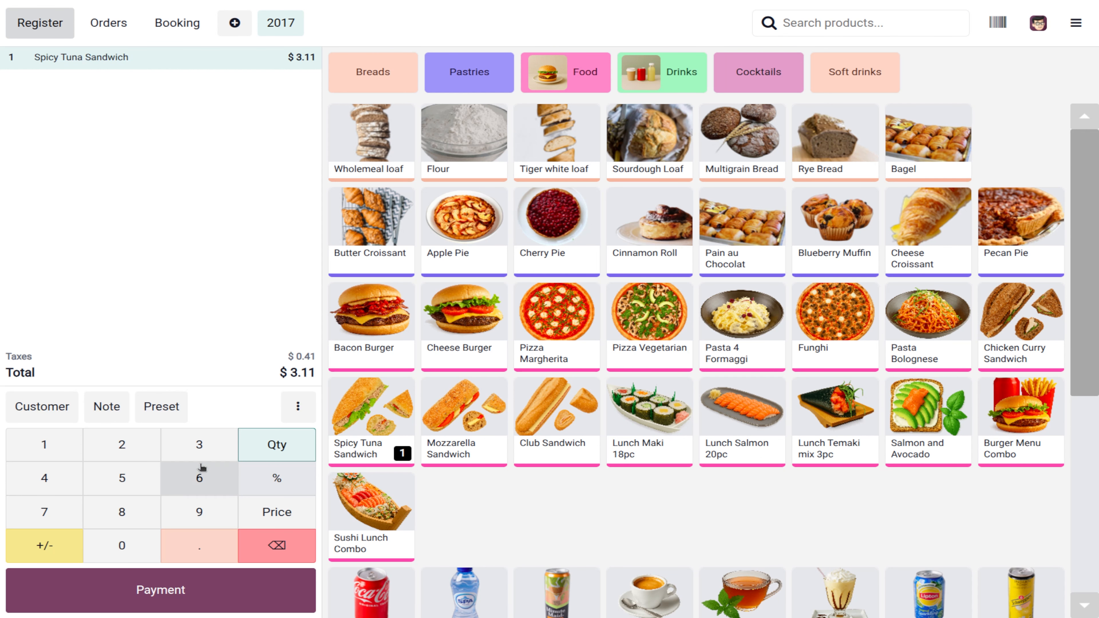
{"action": "left_click", "coordinate": [101, 409]}
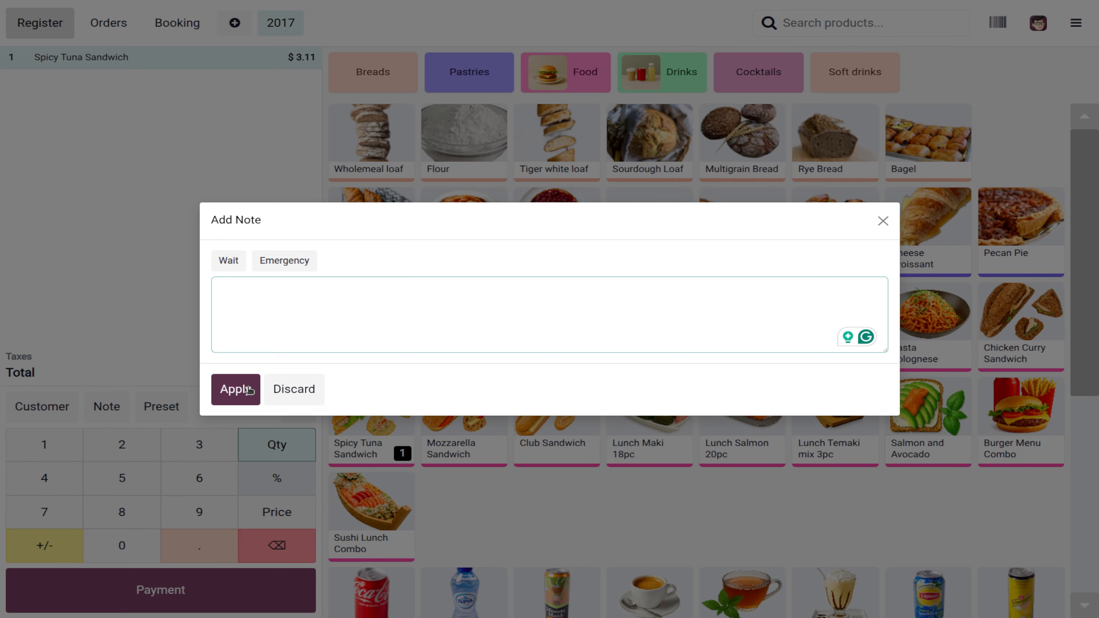
{"action": "left_click", "coordinate": [288, 389]}
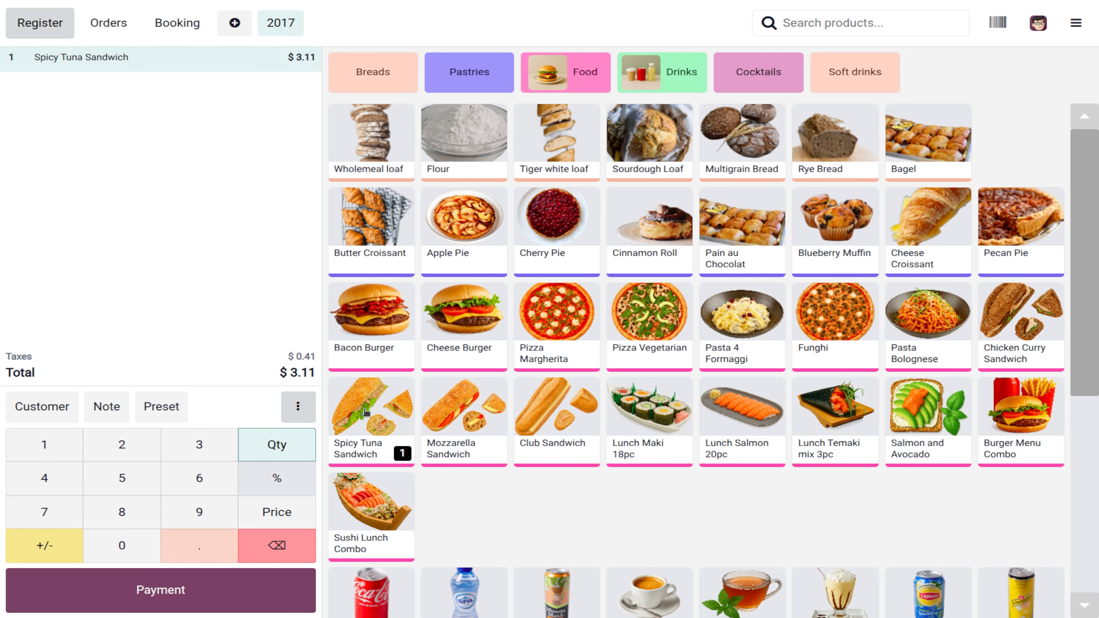
Step: Add two Bacon Burgers with Belgian fresh homemade fries and four Club Sandwiches, then proceed to payment
{"action": "left_click", "coordinate": [381, 348]}
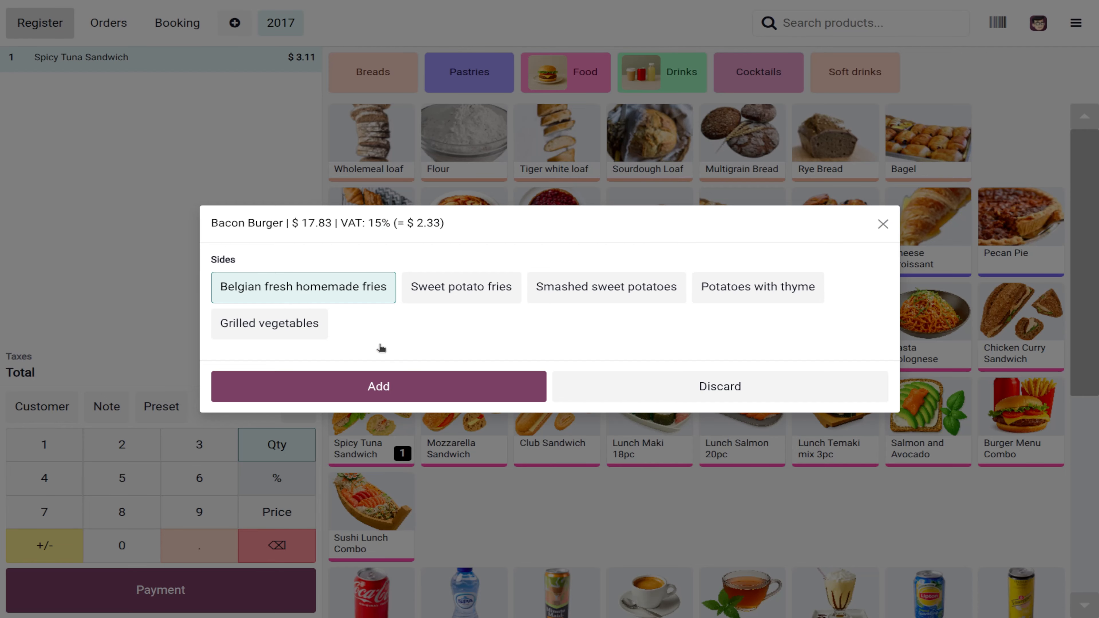
{"action": "left_click", "coordinate": [355, 387]}
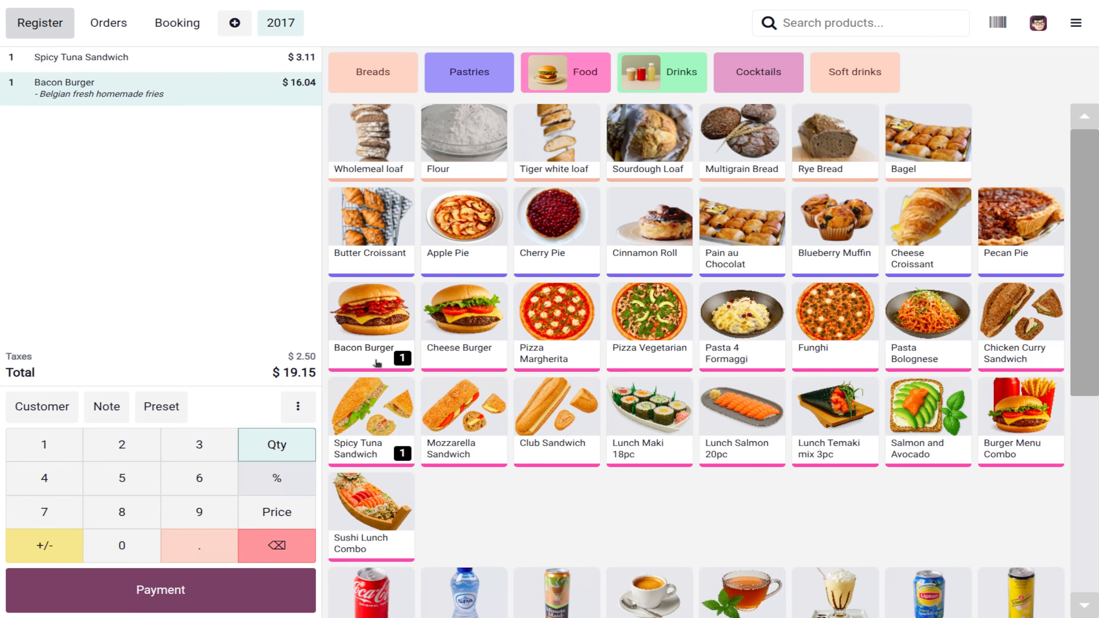
{"action": "left_click", "coordinate": [119, 447]}
{"action": "left_click", "coordinate": [563, 446]}
{"action": "left_click", "coordinate": [563, 447]}
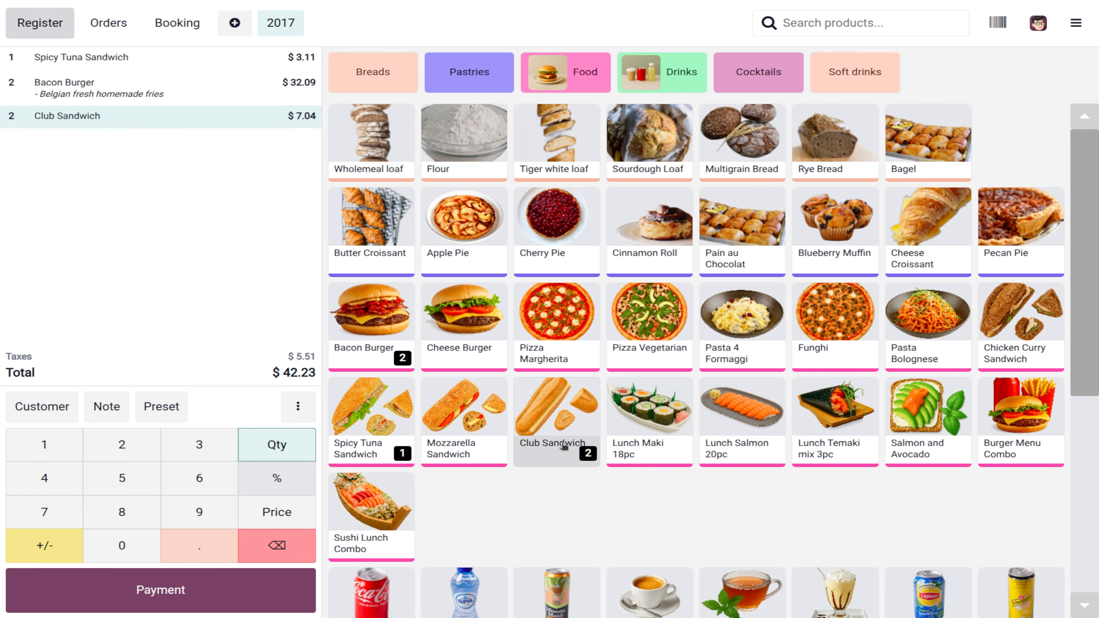
{"action": "left_click", "coordinate": [563, 446]}
{"action": "left_click", "coordinate": [563, 446]}
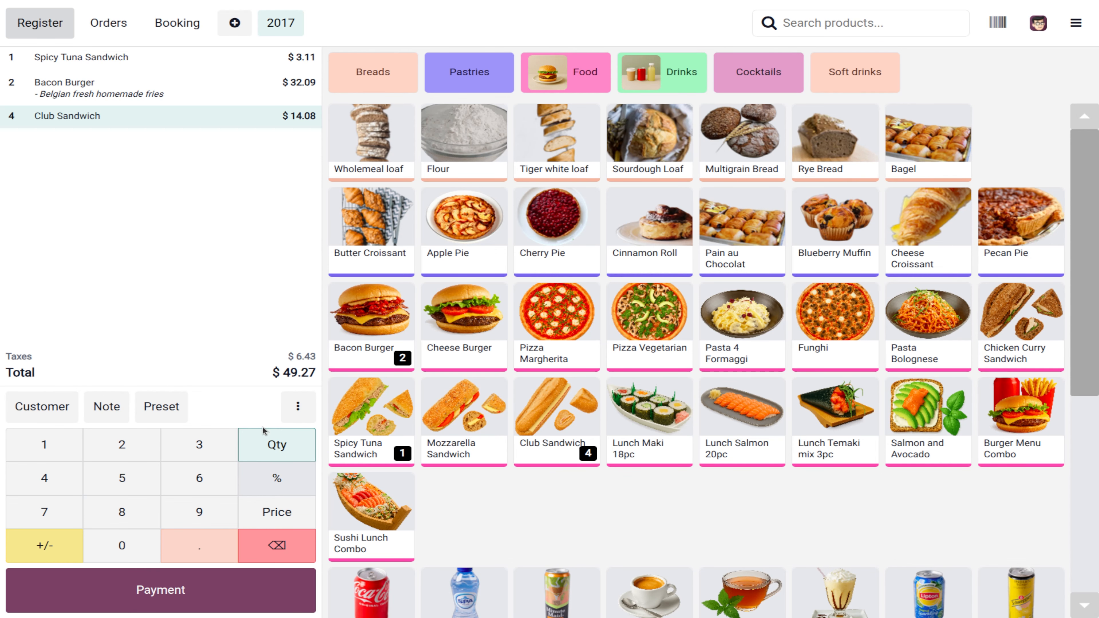
{"action": "left_click", "coordinate": [184, 590]}
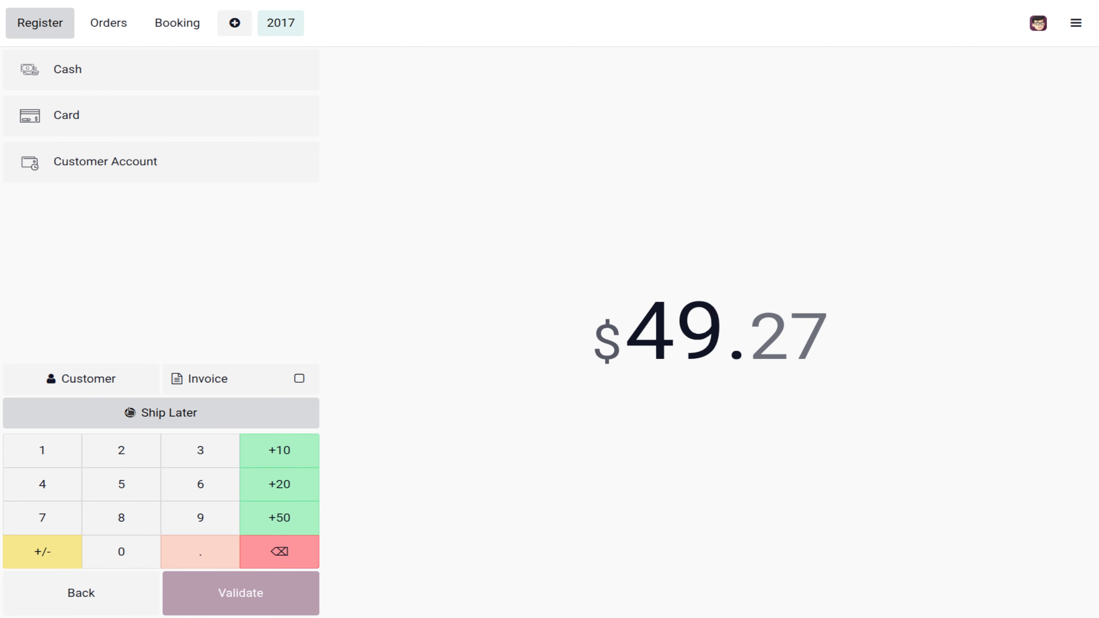
Step: Assign a customer to the order and set it to ship later on 11/29/2025
{"action": "left_click", "coordinate": [136, 384]}
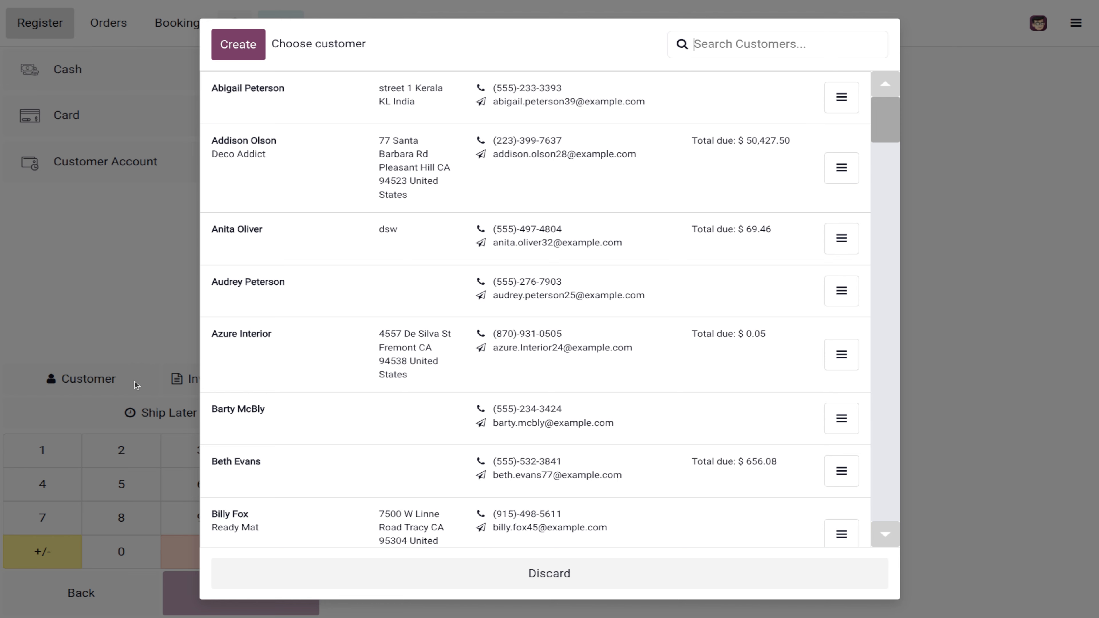
{"action": "left_click", "coordinate": [387, 200]}
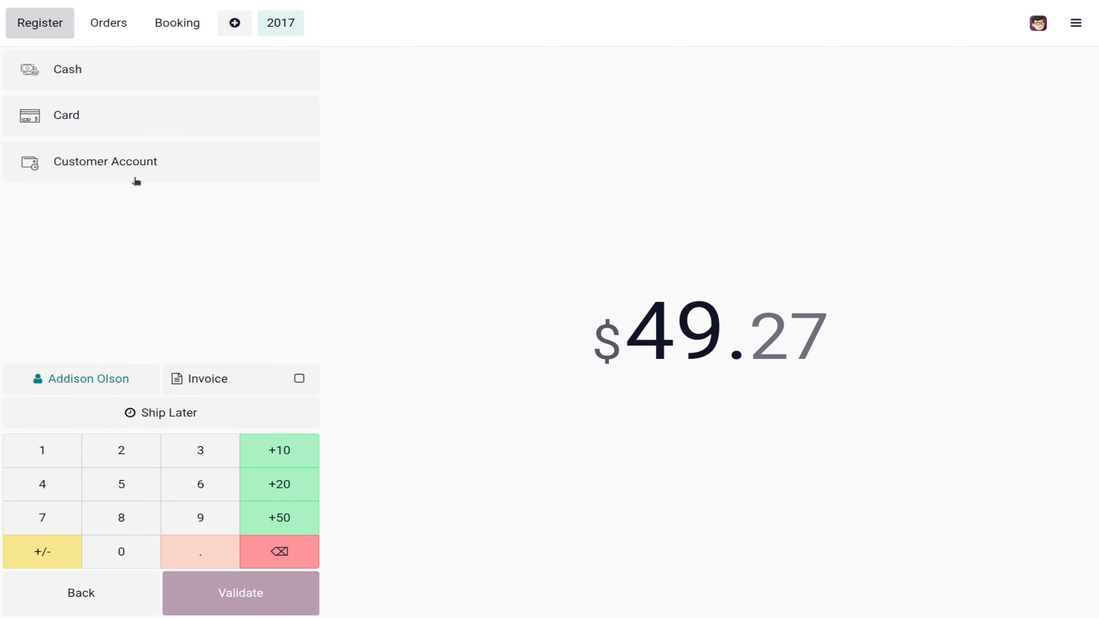
{"action": "left_click", "coordinate": [142, 415]}
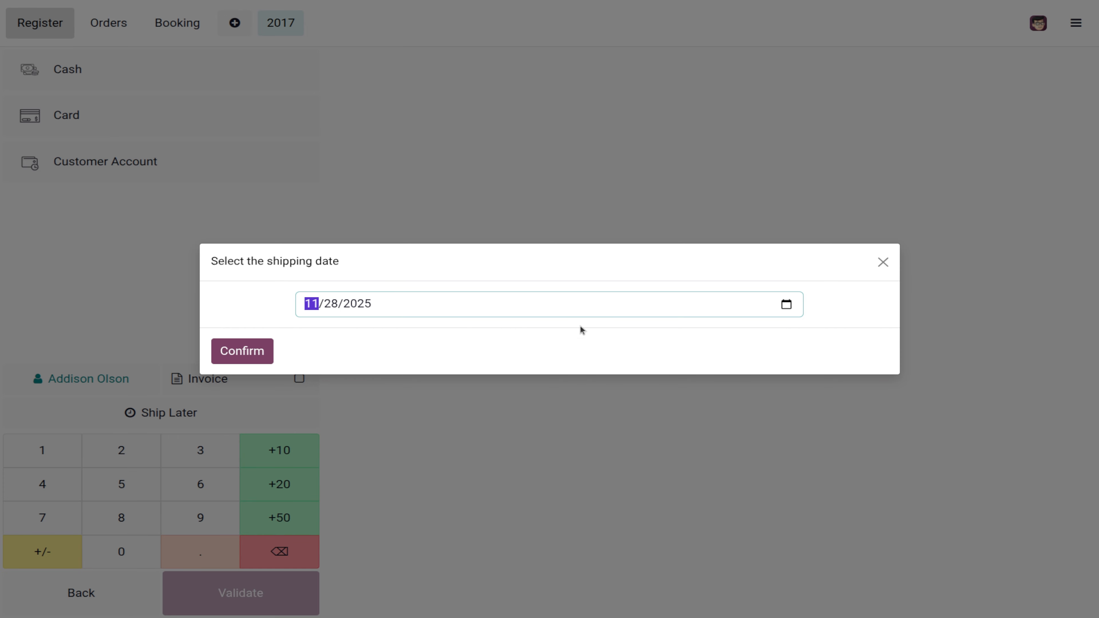
{"action": "left_click", "coordinate": [786, 305]}
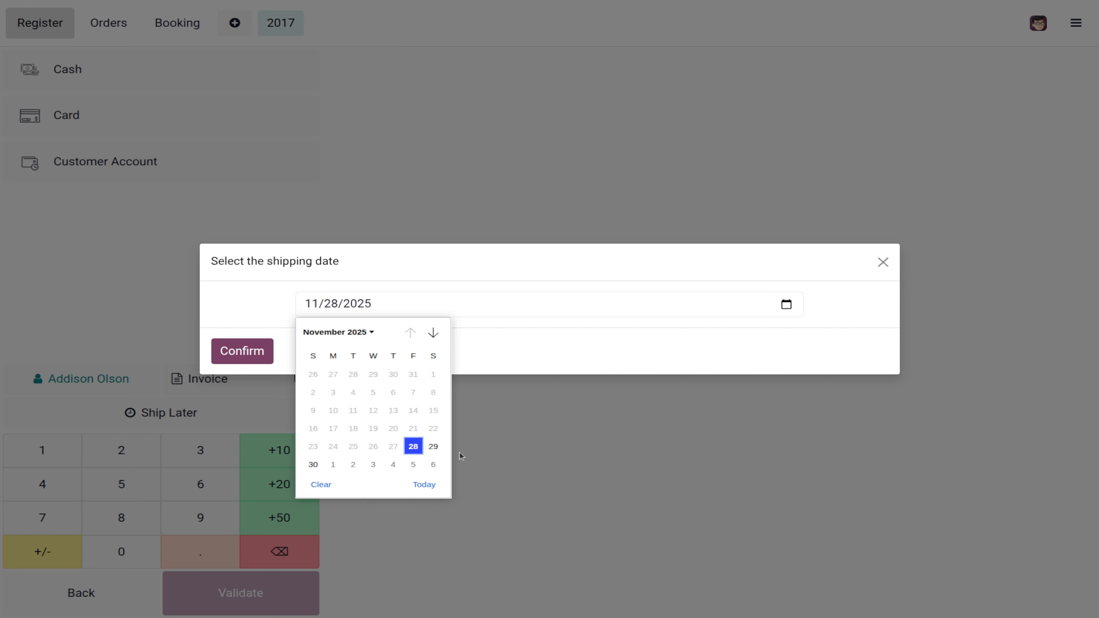
{"action": "left_click", "coordinate": [433, 448]}
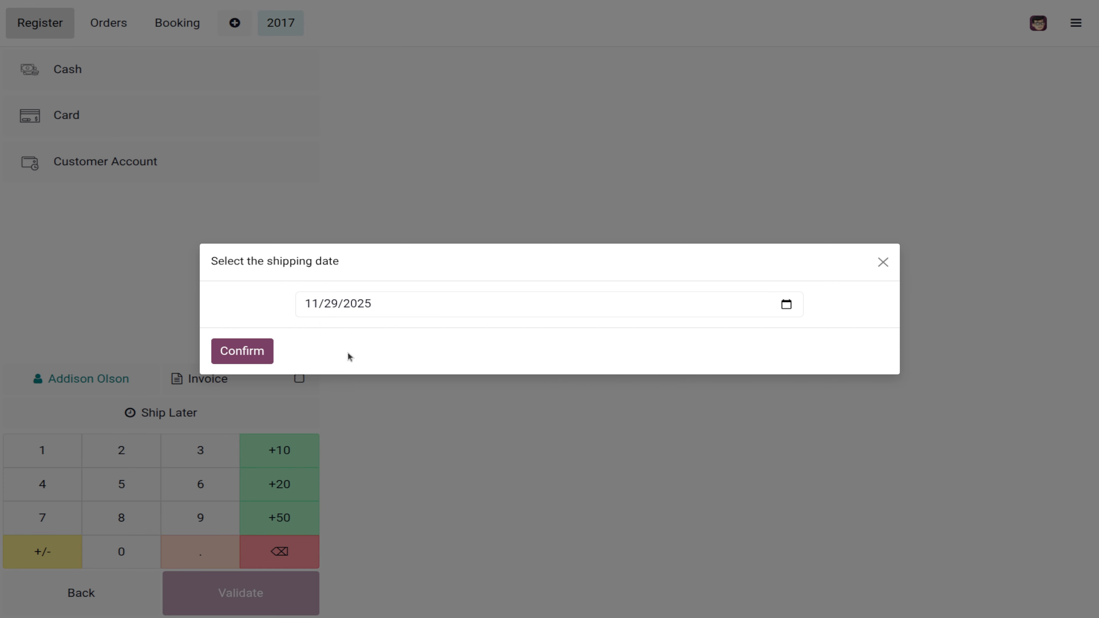
{"action": "left_click", "coordinate": [252, 354]}
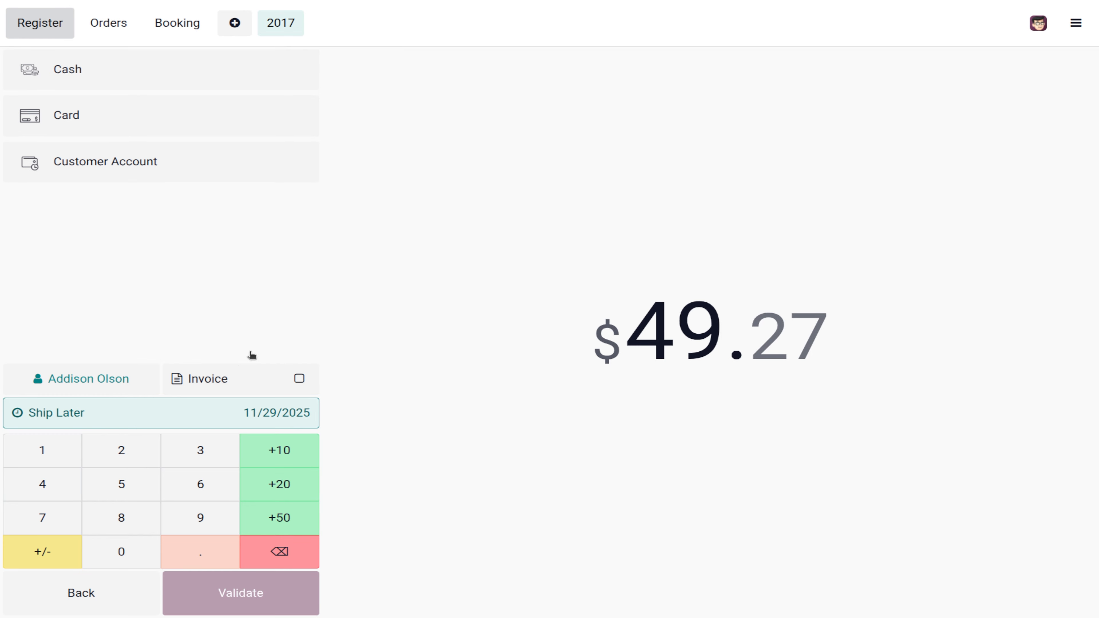
Step: Replace the cash payment with a $49.27 card payment and validate the order
{"action": "left_click", "coordinate": [82, 79]}
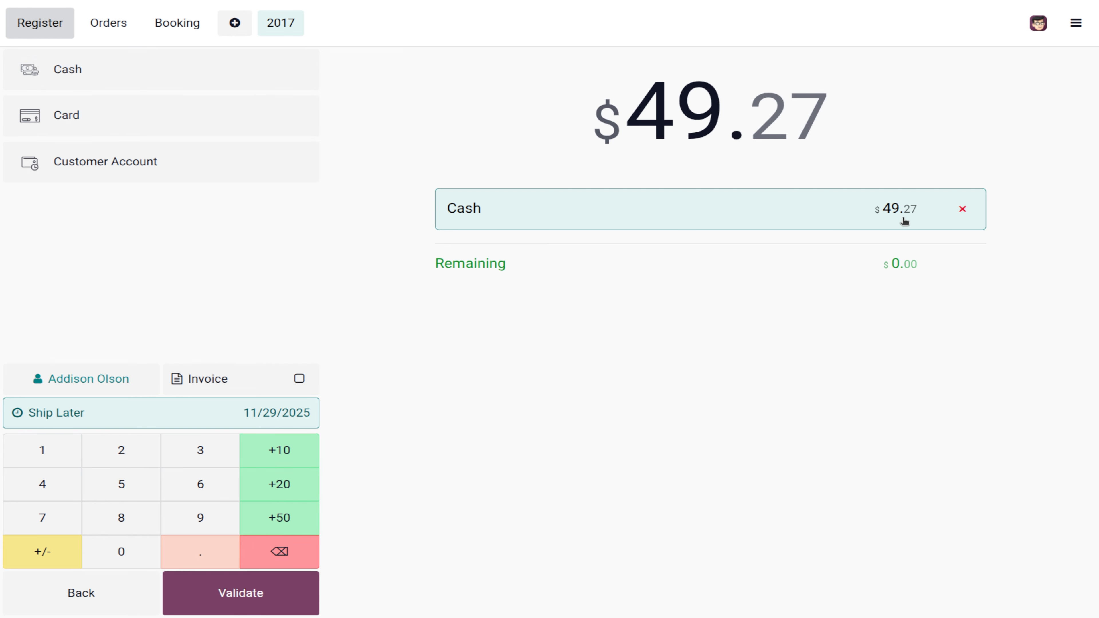
{"action": "left_click", "coordinate": [961, 210]}
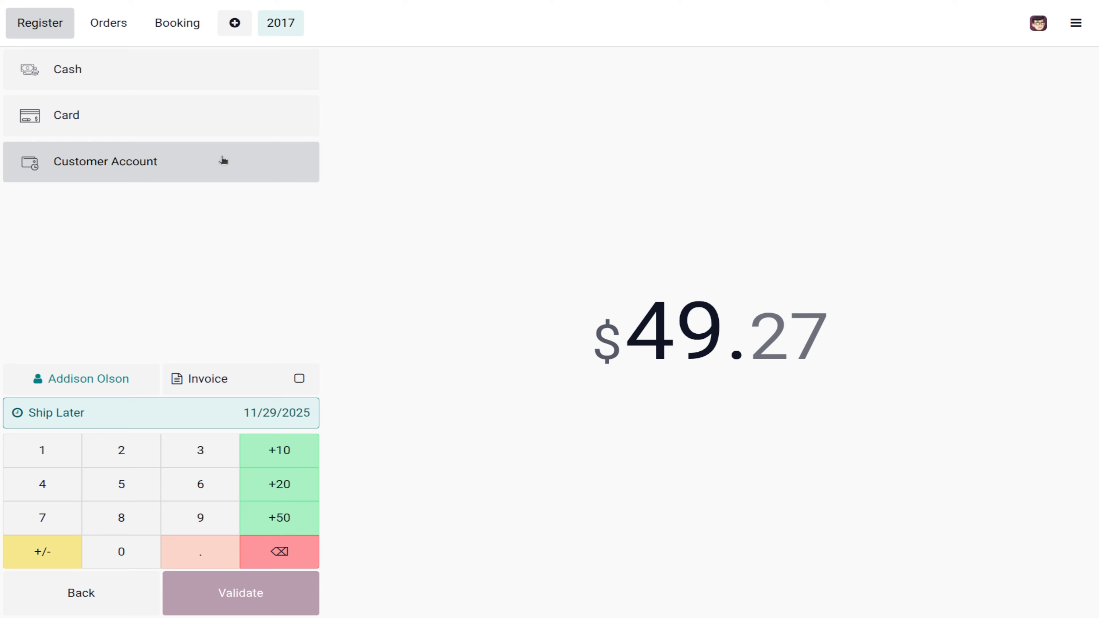
{"action": "left_click", "coordinate": [85, 111]}
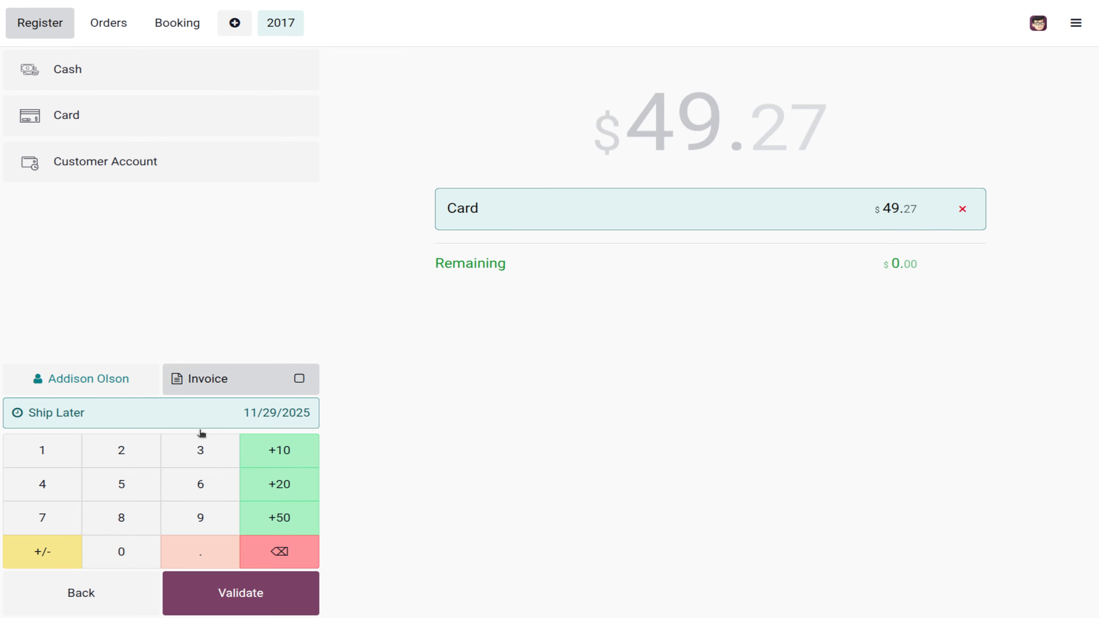
{"action": "left_click", "coordinate": [260, 598]}
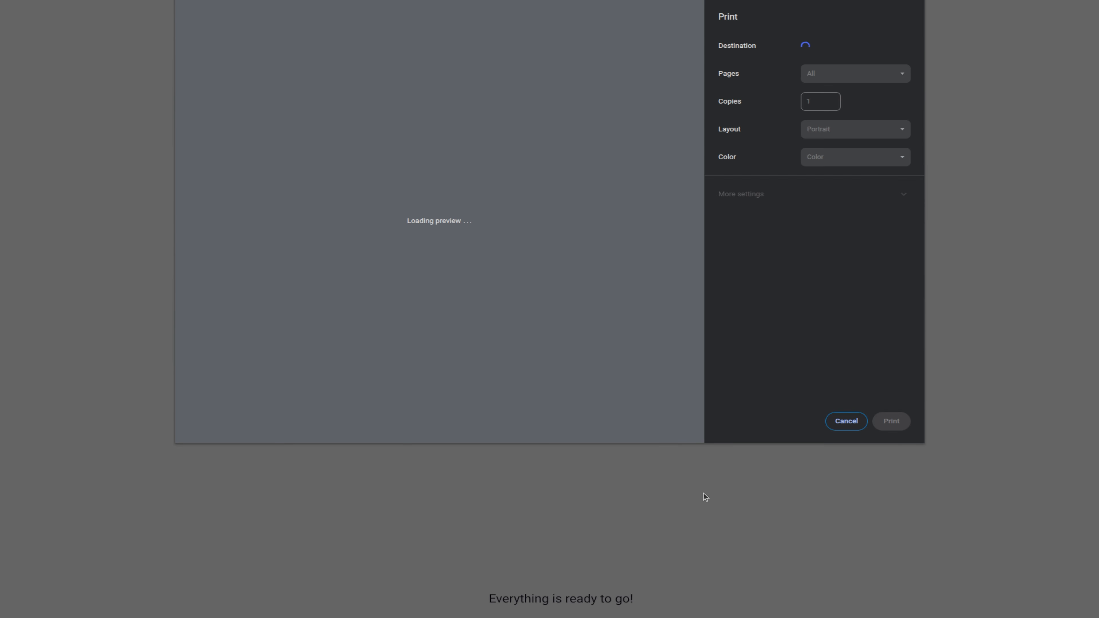
Step: Skip the receipt printing, close the ABC Bakes register session with $49.27 on card, and go to the backend
{"action": "left_click", "coordinate": [848, 421]}
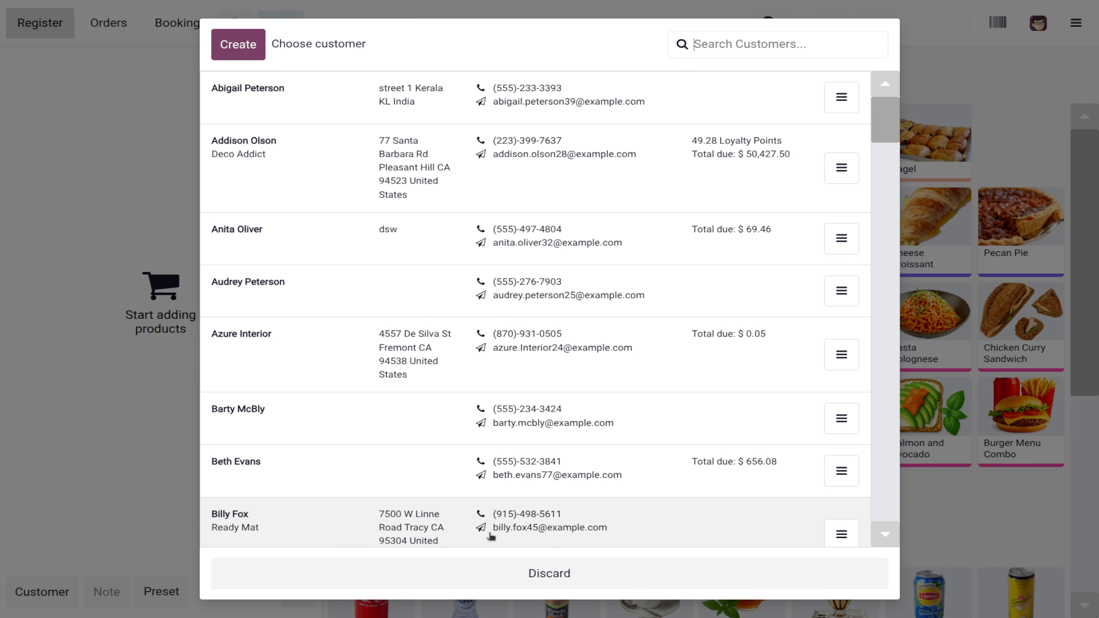
{"action": "left_click", "coordinate": [500, 589]}
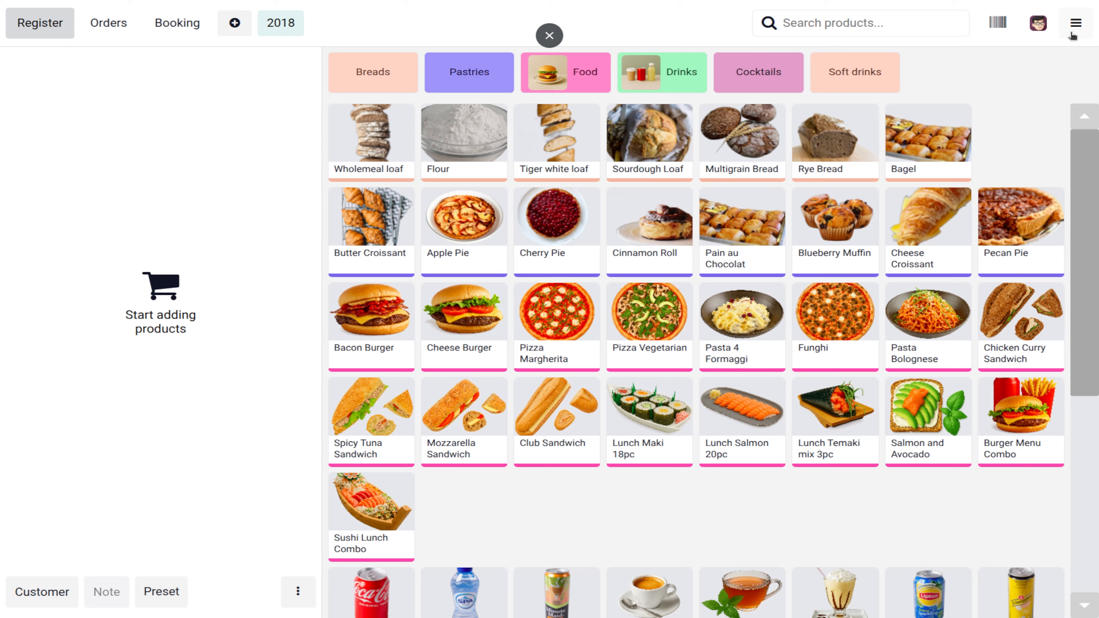
{"action": "left_click", "coordinate": [1075, 23]}
{"action": "left_click", "coordinate": [1042, 255]}
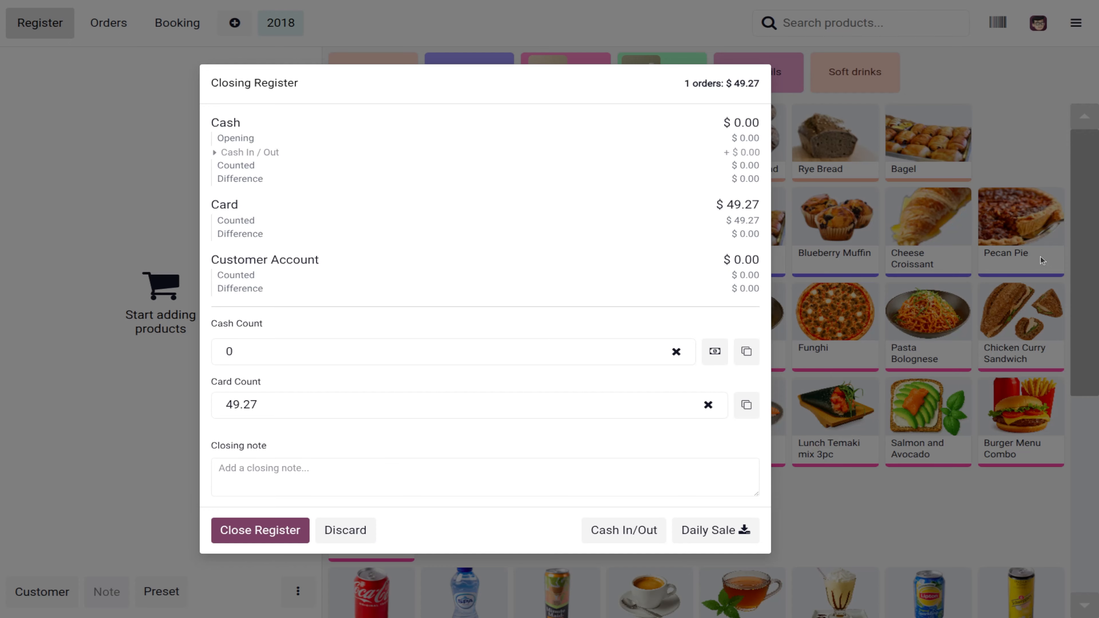
{"action": "left_click", "coordinate": [277, 531]}
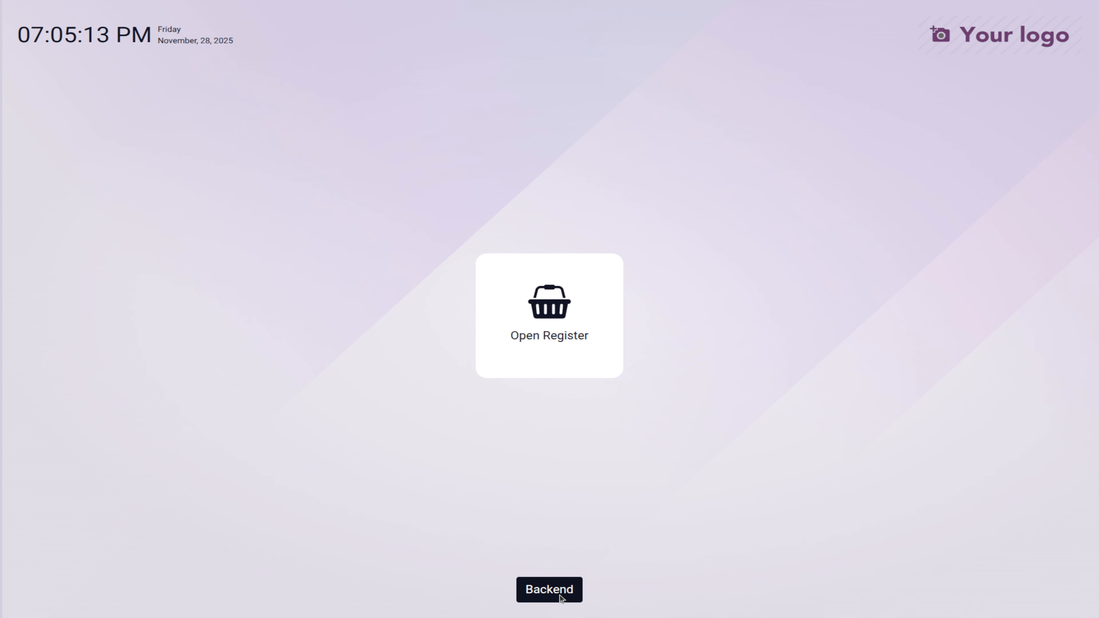
{"action": "left_click", "coordinate": [560, 597]}
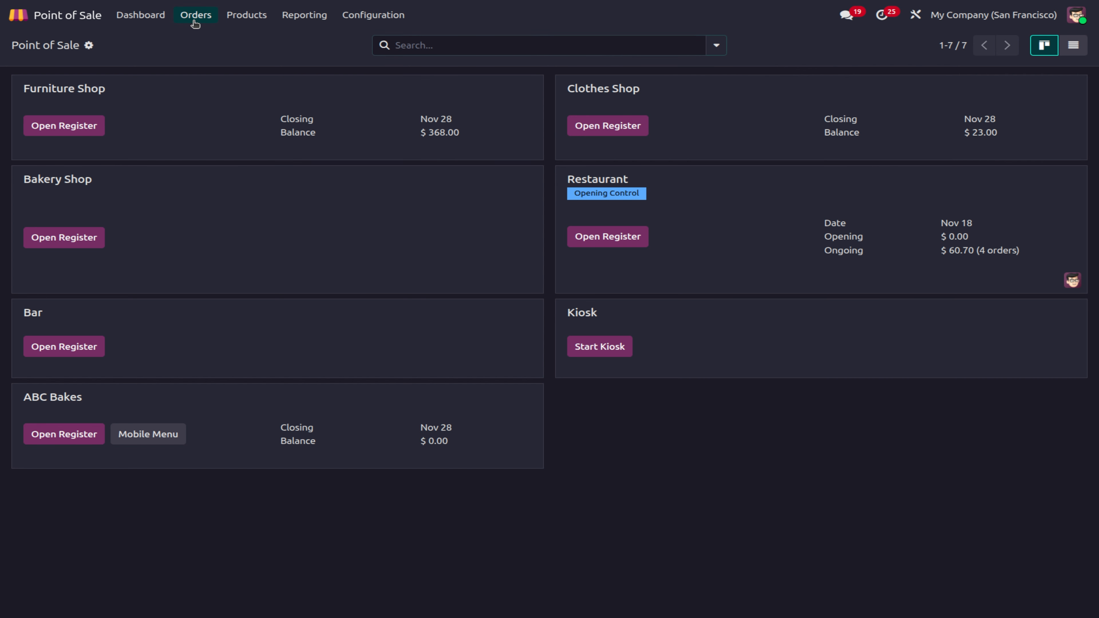
Step: Validate delivery WH/OUT/00046 from order ABC Bakes - 000017, then return to the dashboard
{"action": "left_click", "coordinate": [195, 18]}
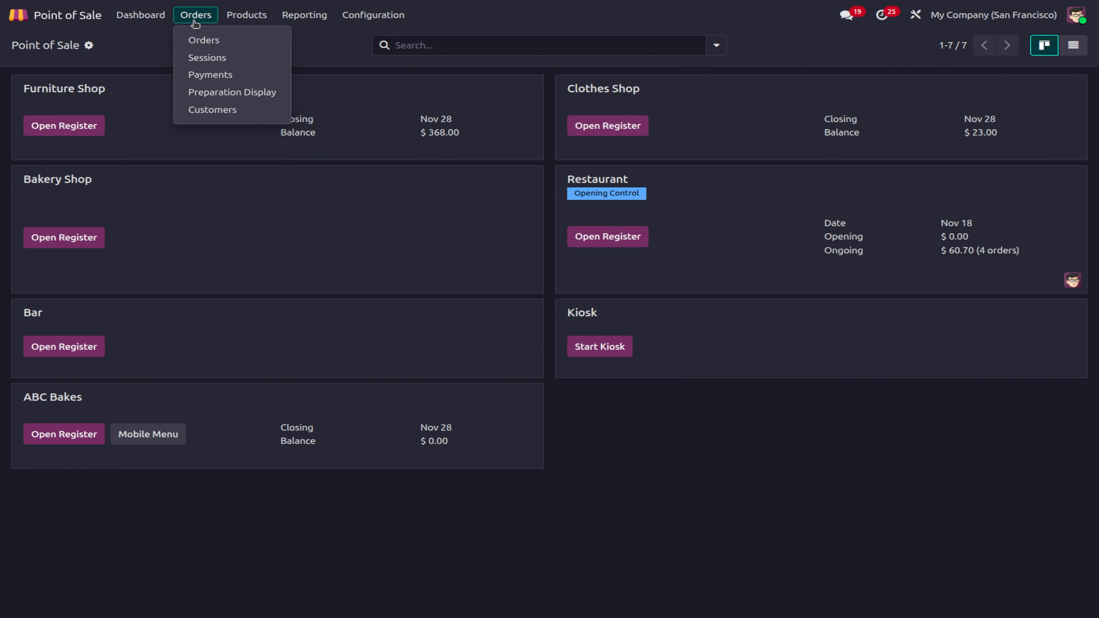
{"action": "left_click", "coordinate": [217, 45]}
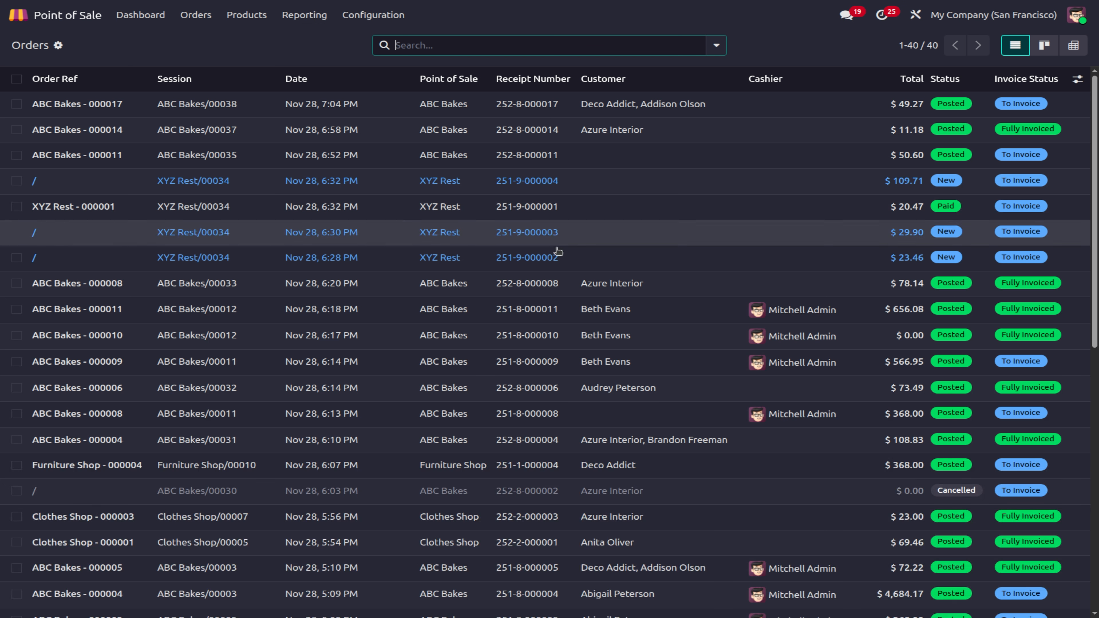
{"action": "left_click", "coordinate": [448, 111]}
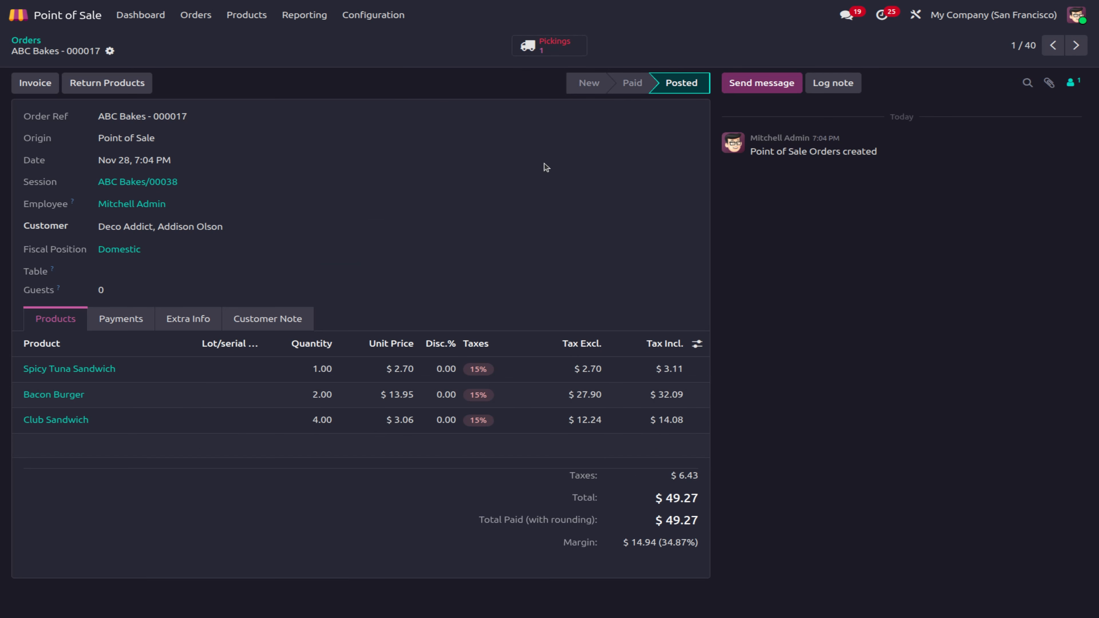
{"action": "left_click", "coordinate": [558, 48]}
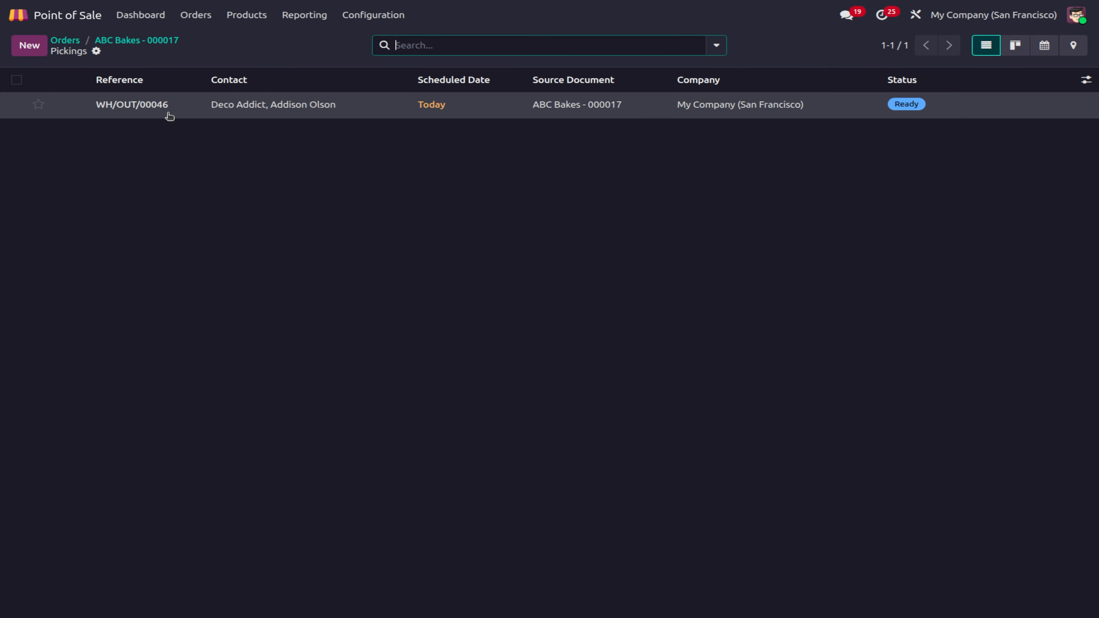
{"action": "left_click", "coordinate": [169, 110]}
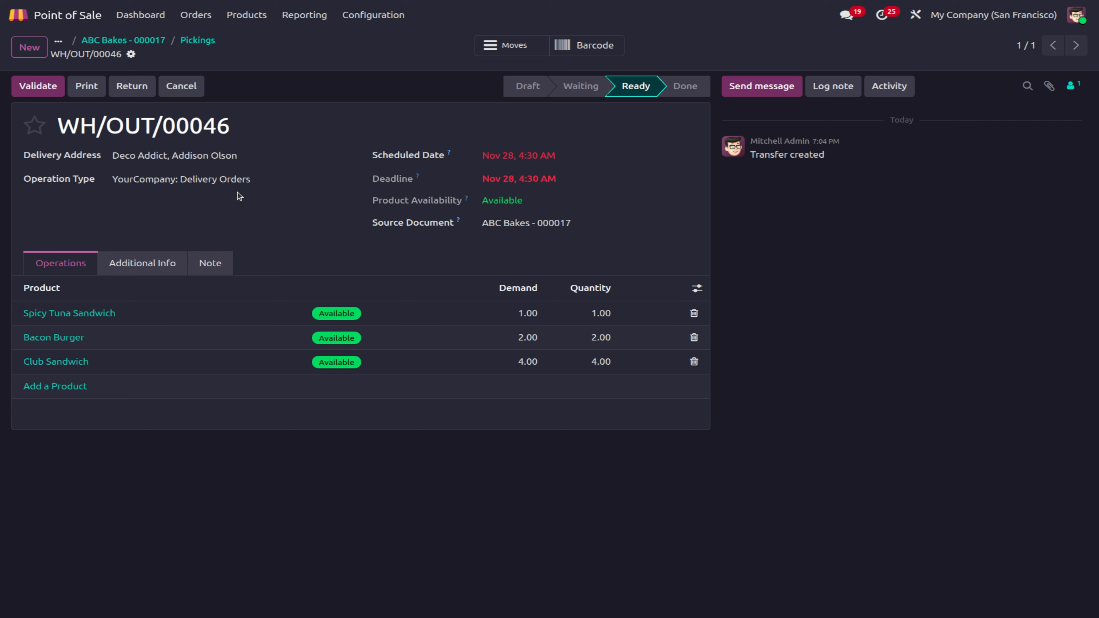
{"action": "left_click", "coordinate": [51, 94]}
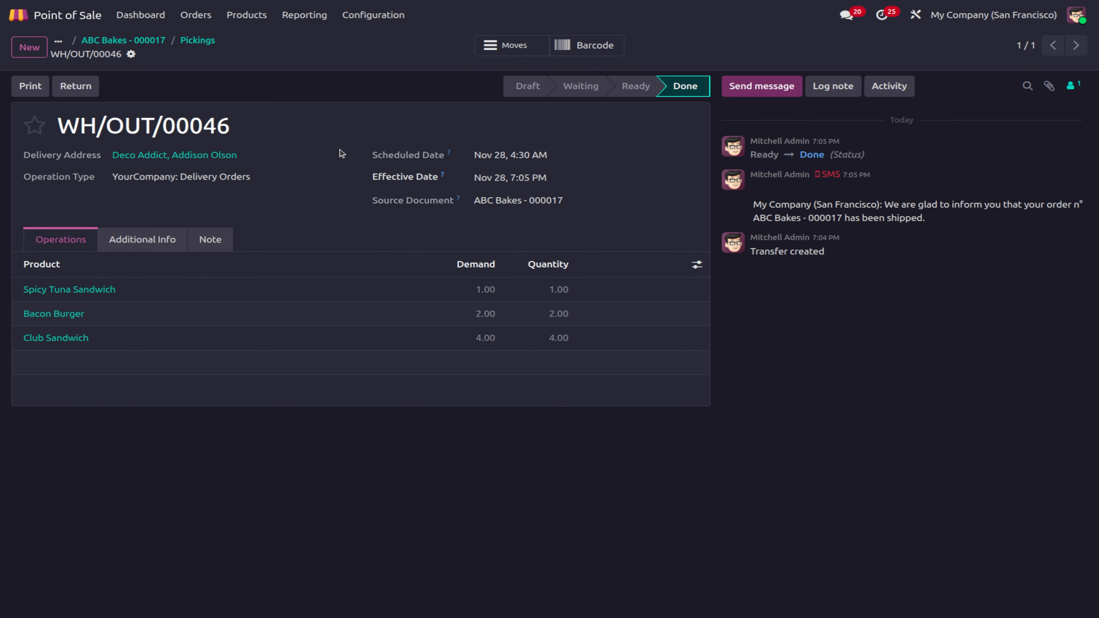
{"action": "left_click", "coordinate": [184, 40]}
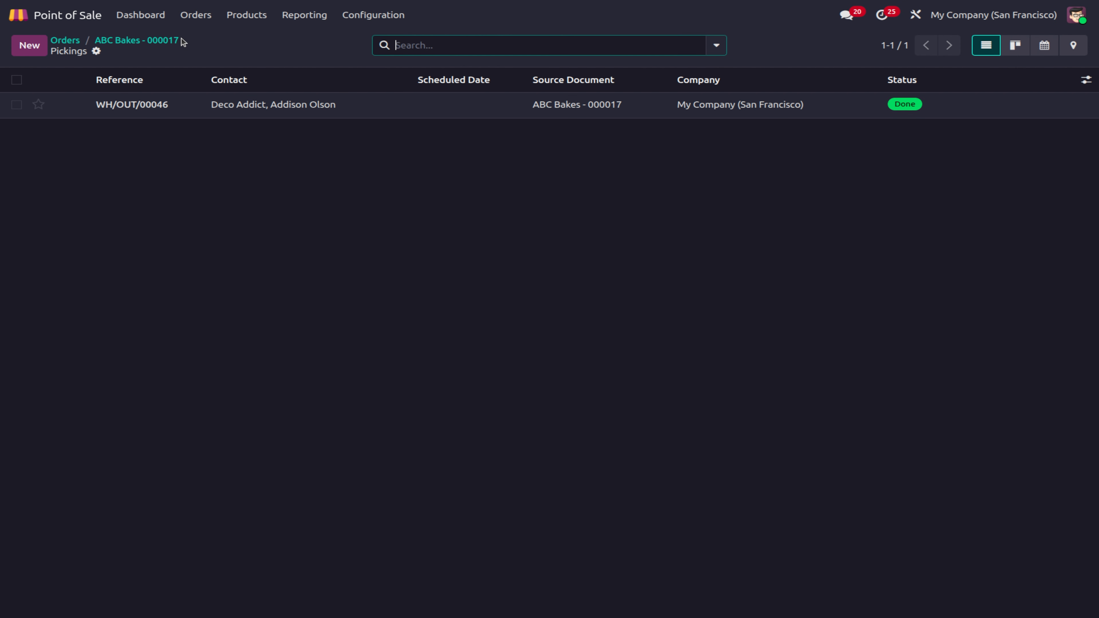
{"action": "left_click", "coordinate": [140, 17]}
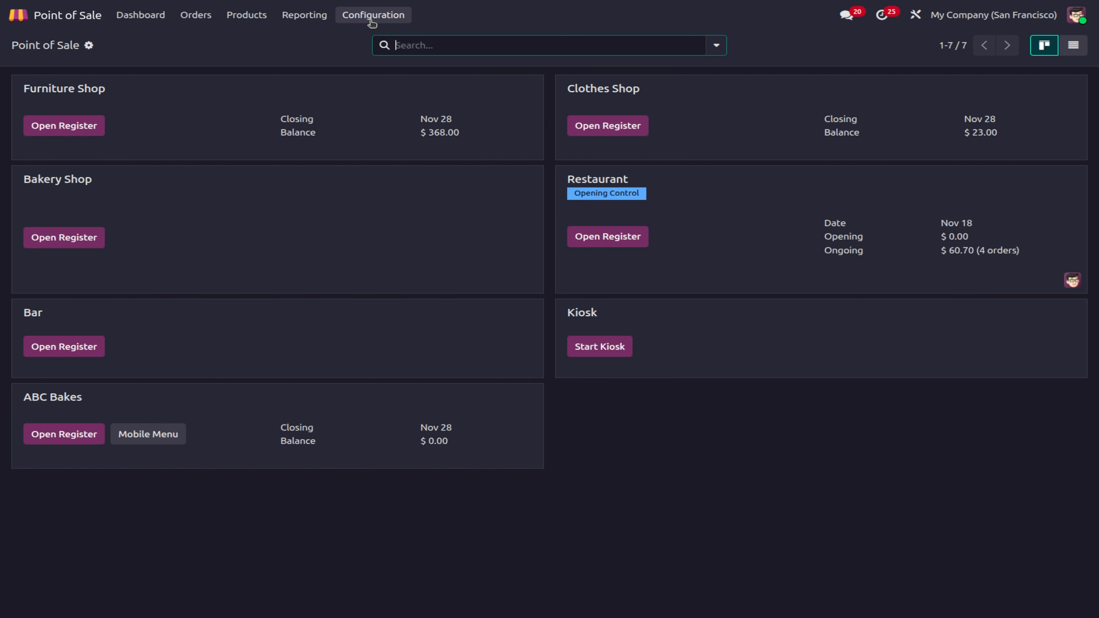
Step: From the list view, add a point of sale named 'ABC Restaurant' and save it
{"action": "left_click", "coordinate": [1076, 50]}
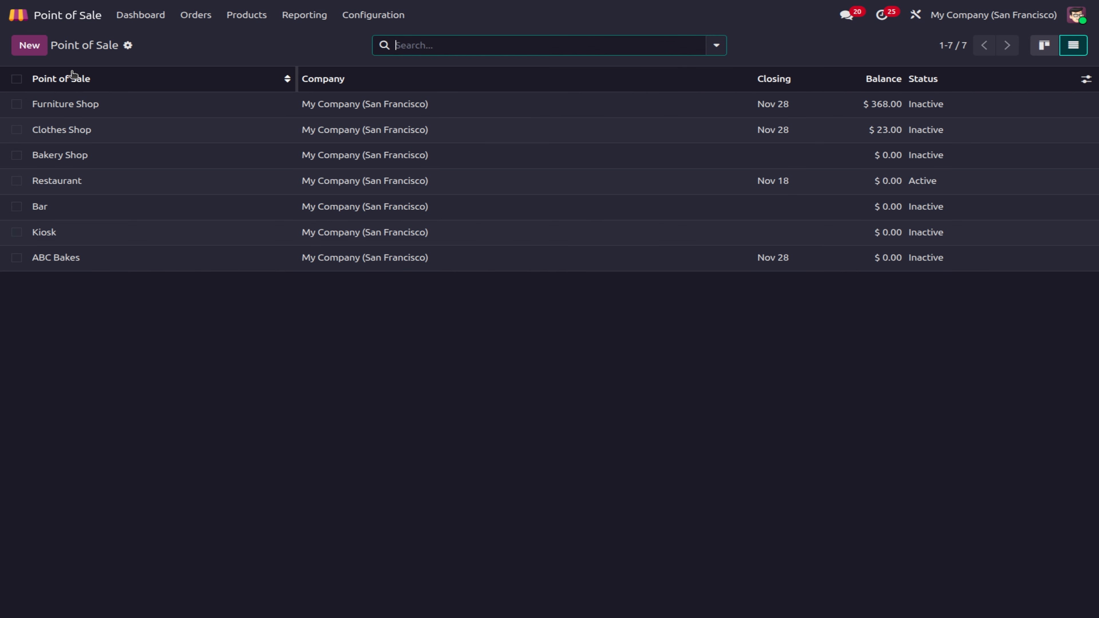
{"action": "left_click", "coordinate": [36, 51]}
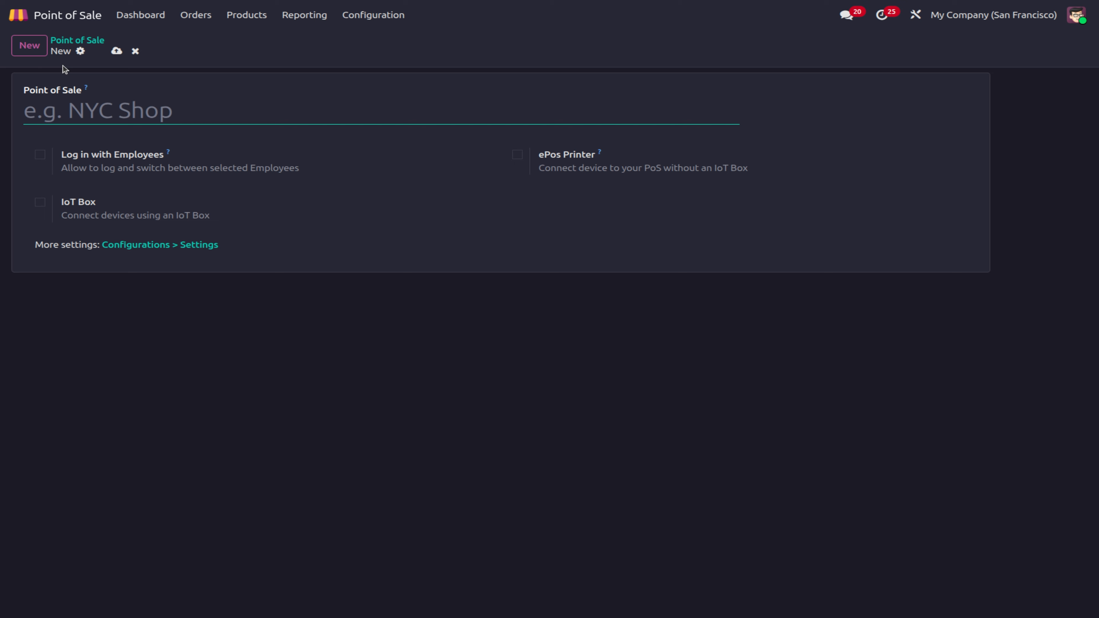
{"action": "left_click", "coordinate": [136, 51]}
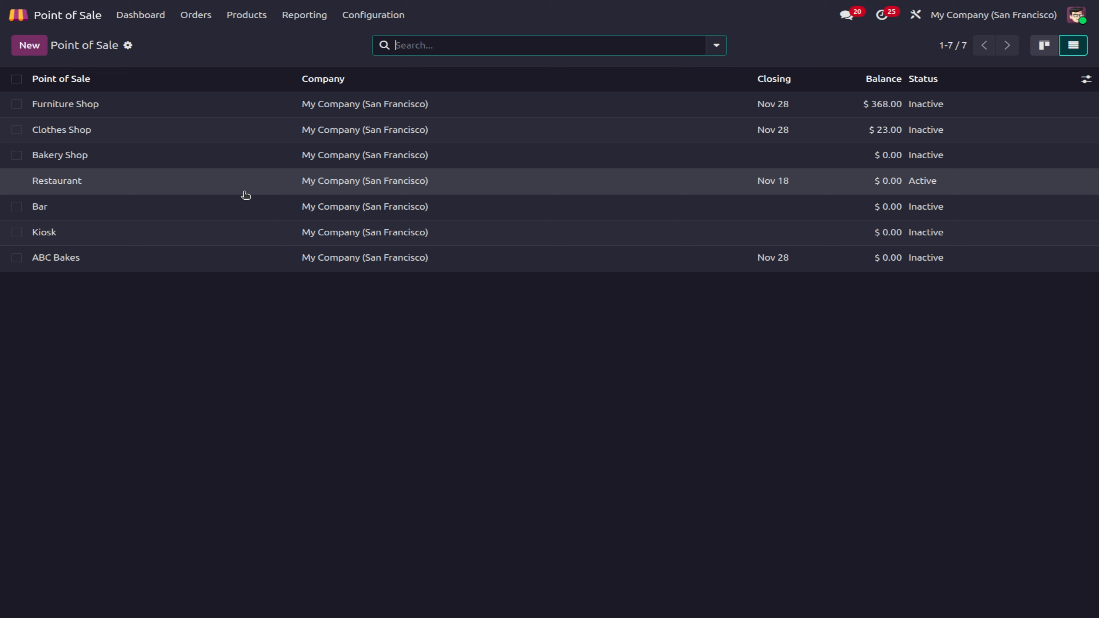
{"action": "left_click", "coordinate": [35, 52]}
{"action": "type", "text": "Re"}
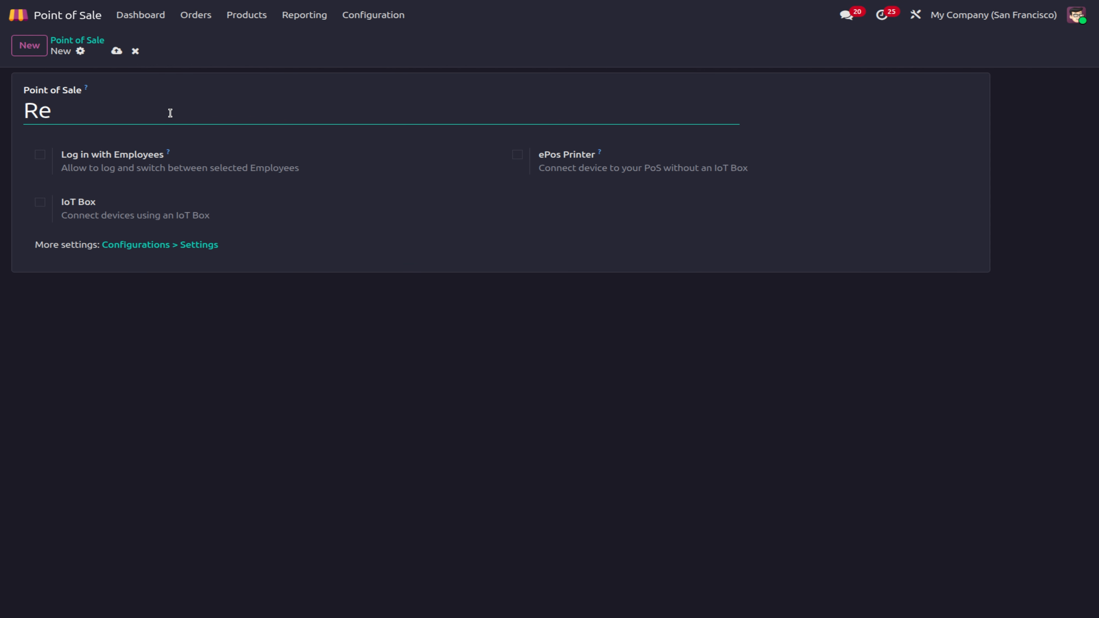
{"action": "type", "text": "staurant"}
{"action": "key", "text": "Left"}
{"action": "key", "text": "Left"}
{"action": "key", "text": "Left"}
{"action": "key", "text": "Left"}
{"action": "key", "text": "Left"}
{"action": "key", "text": "Left"}
{"action": "key", "text": "Left"}
{"action": "key", "text": "Left"}
{"action": "key", "text": "Left"}
{"action": "key", "text": "Left"}
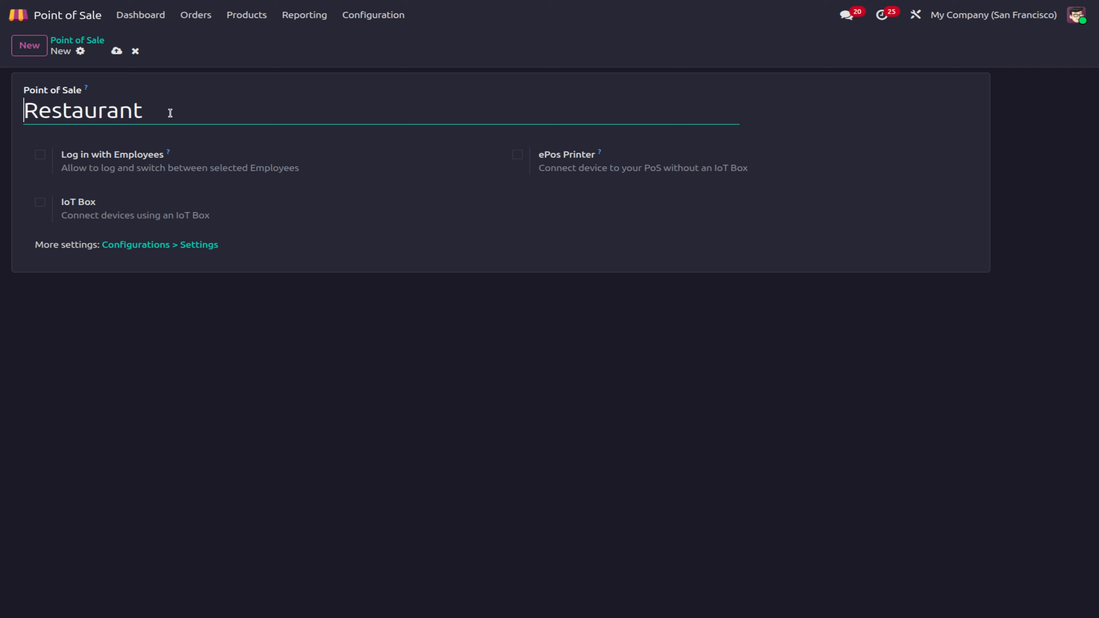
{"action": "type", "text": "ABC"}
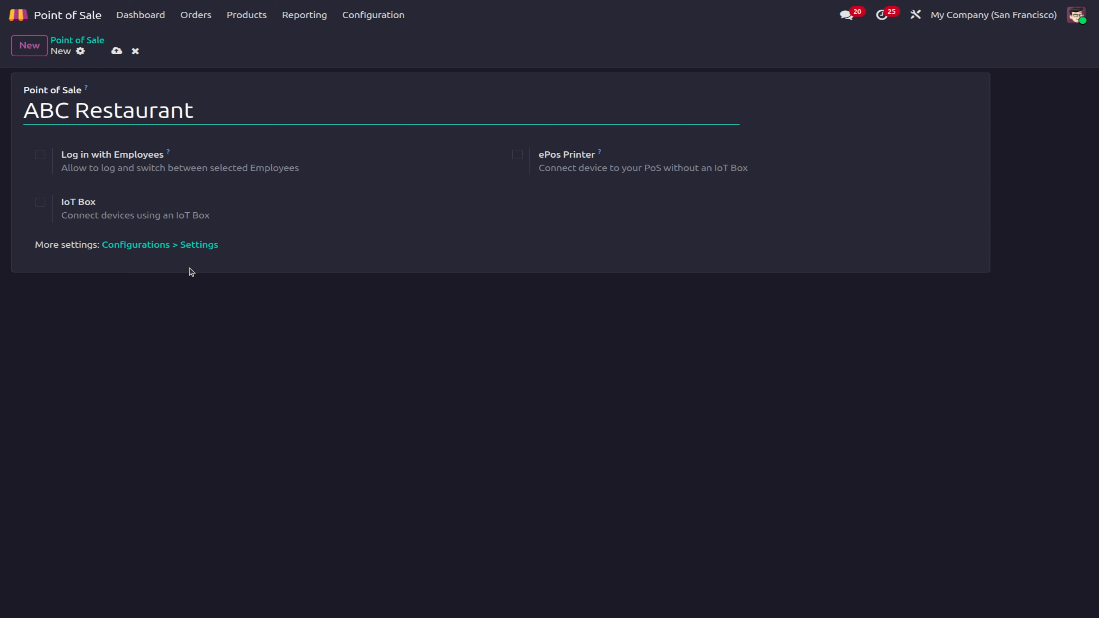
{"action": "left_click", "coordinate": [122, 51]}
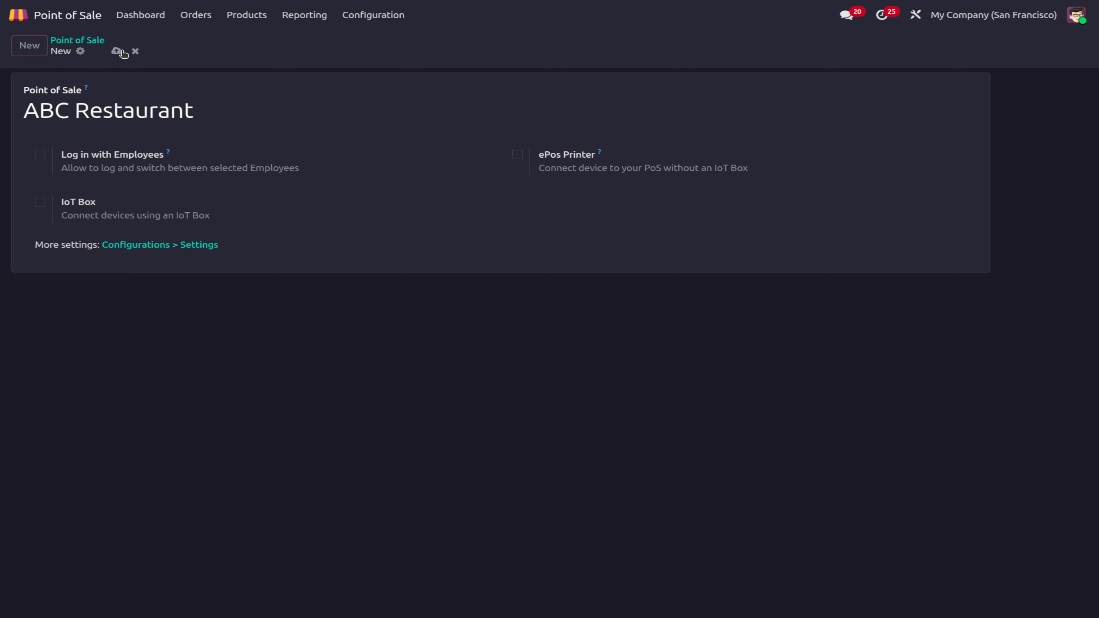
Step: Open ABC Restaurant's full settings, tick Is a Bar/Restaurant, and scroll to the category options
{"action": "left_click", "coordinate": [195, 246]}
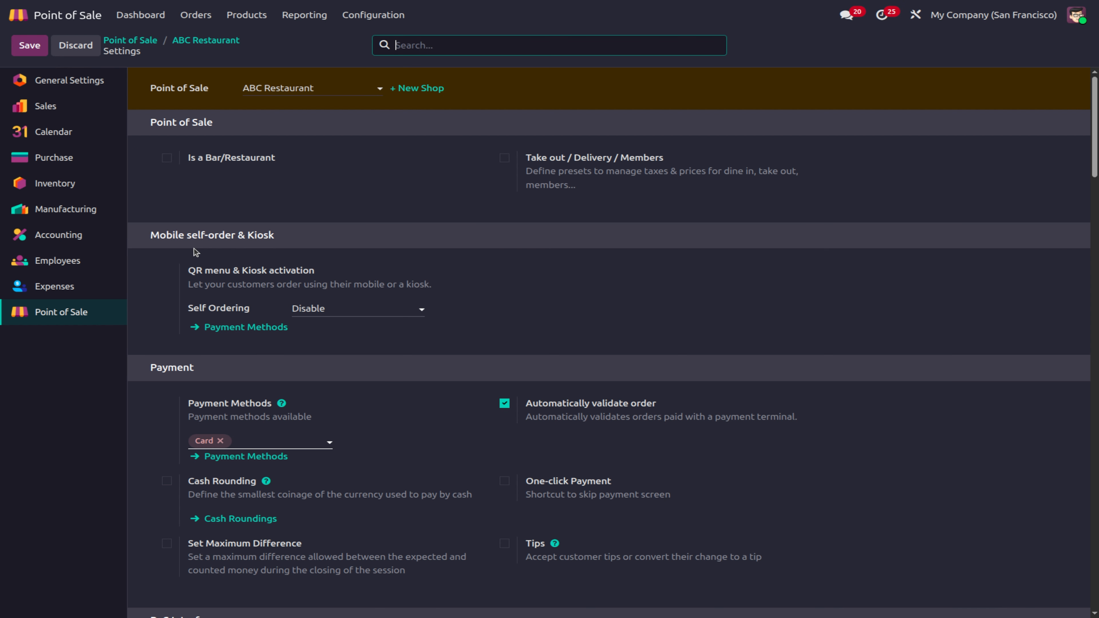
{"action": "left_click", "coordinate": [168, 158]}
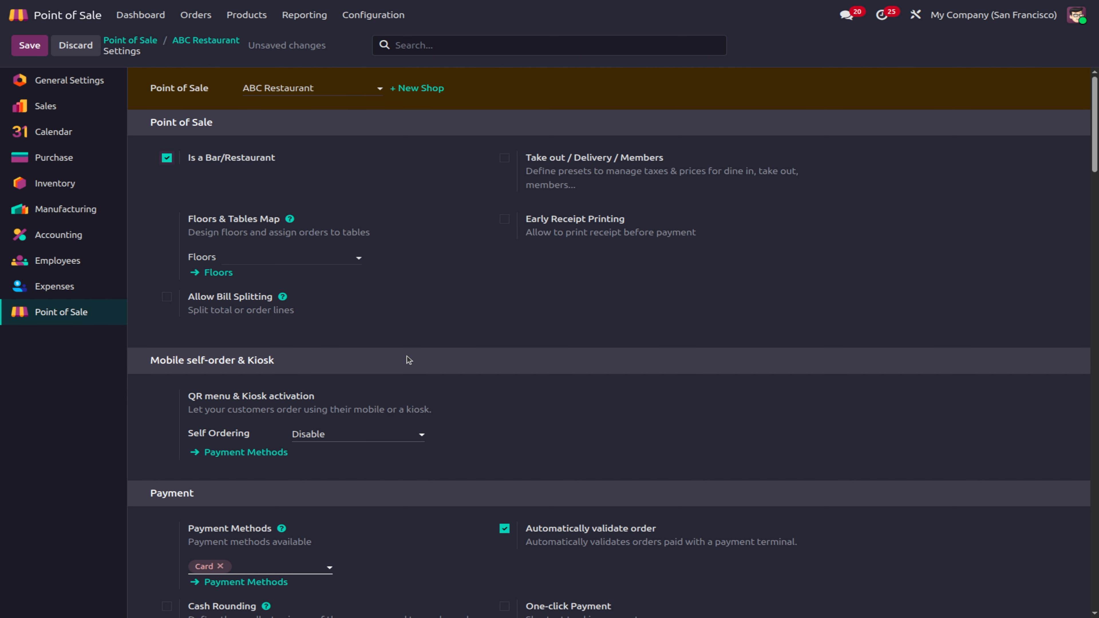
{"action": "scroll", "coordinate": [407, 356], "scroll_direction": "down", "scroll_amount": 3}
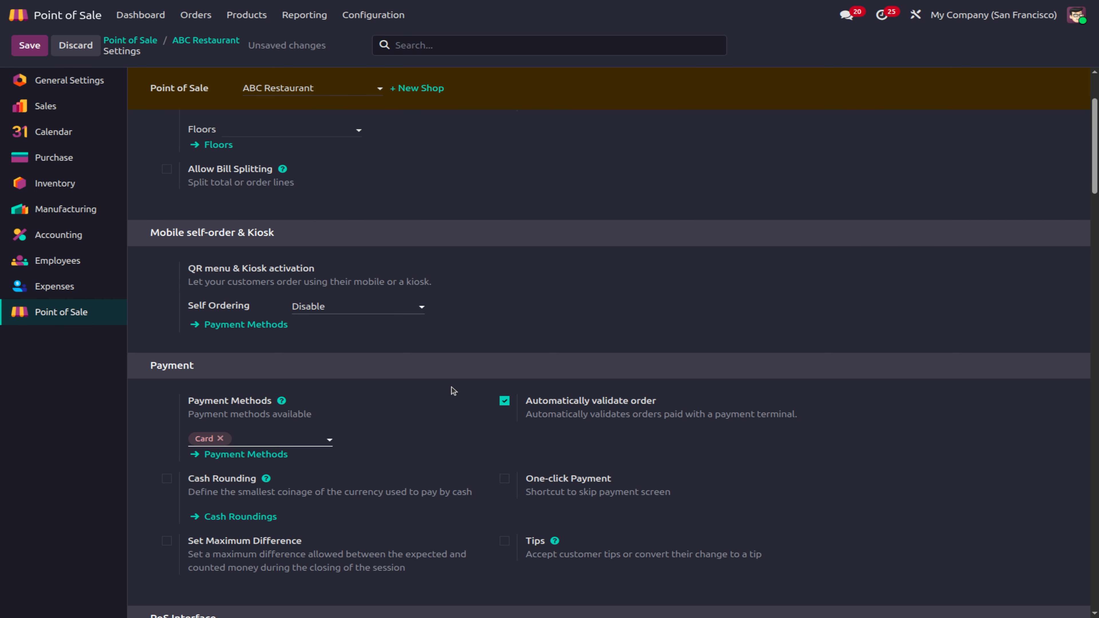
{"action": "scroll", "coordinate": [452, 387], "scroll_direction": "down", "scroll_amount": 3}
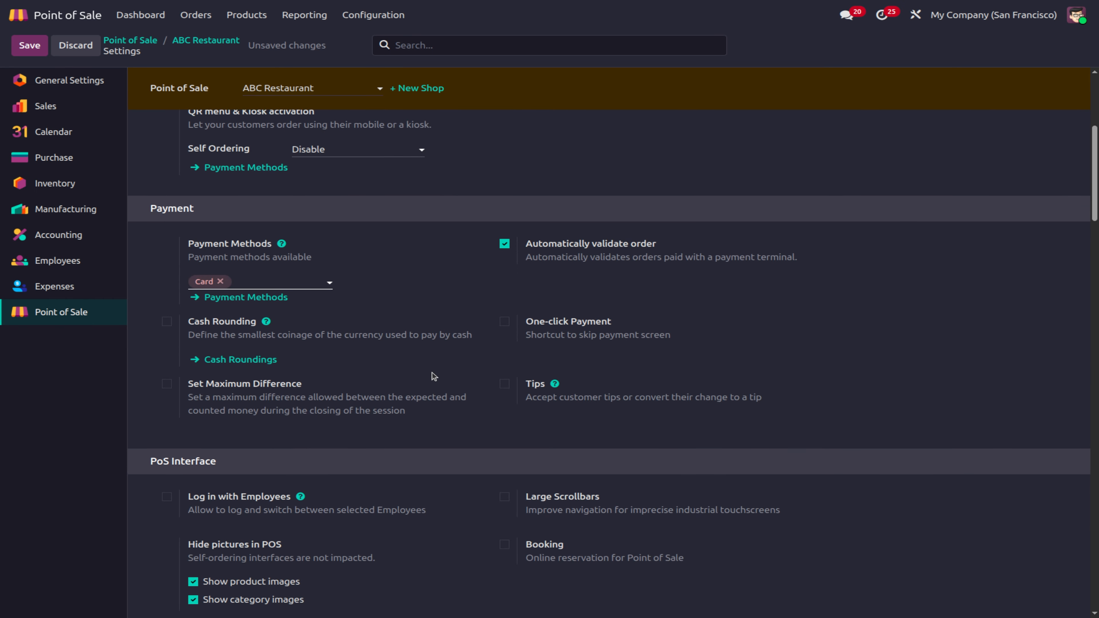
{"action": "scroll", "coordinate": [431, 374], "scroll_direction": "down", "scroll_amount": 3}
{"action": "scroll", "coordinate": [432, 373], "scroll_direction": "down", "scroll_amount": 4}
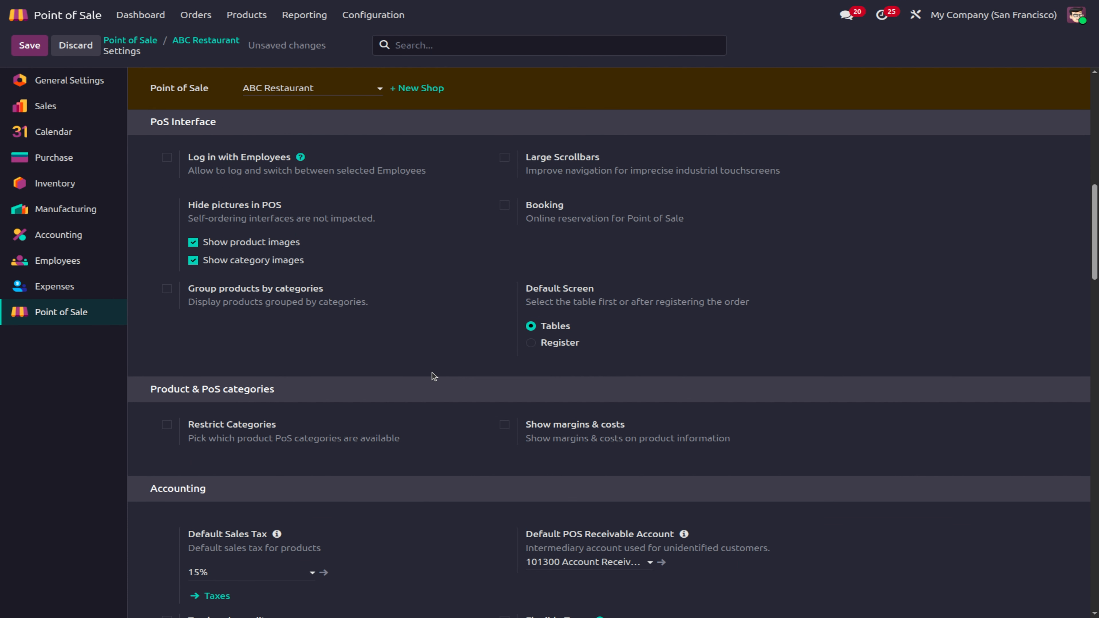
{"action": "scroll", "coordinate": [433, 376], "scroll_direction": "down", "scroll_amount": 4}
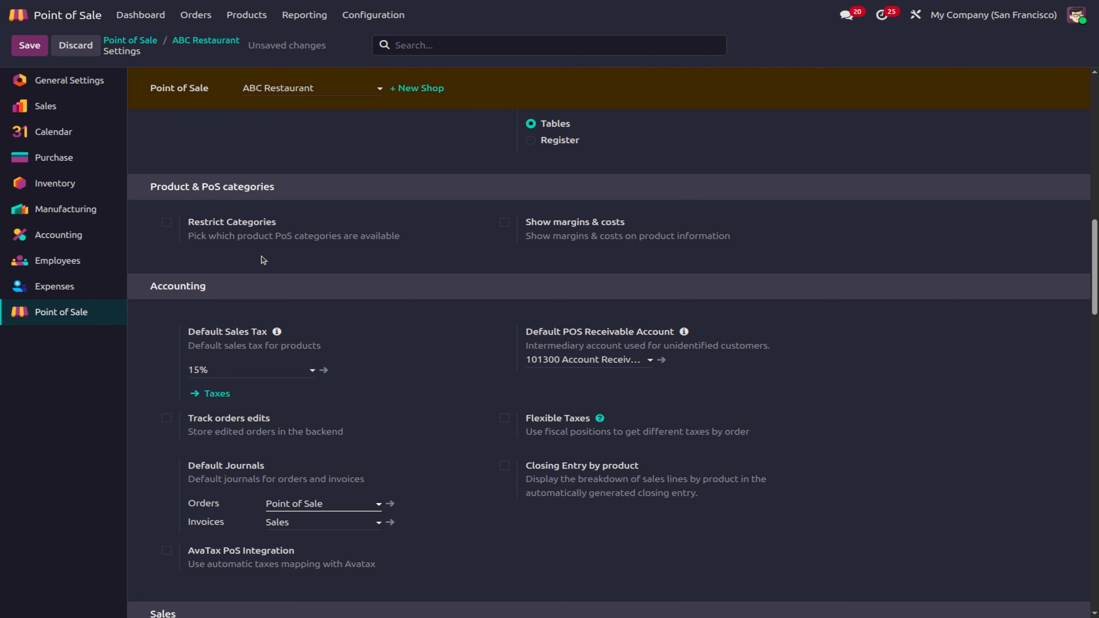
Step: Enable Restrict Categories and add Breads and Pastries as allowed categories
{"action": "left_click", "coordinate": [166, 222]}
{"action": "left_click", "coordinate": [247, 262]}
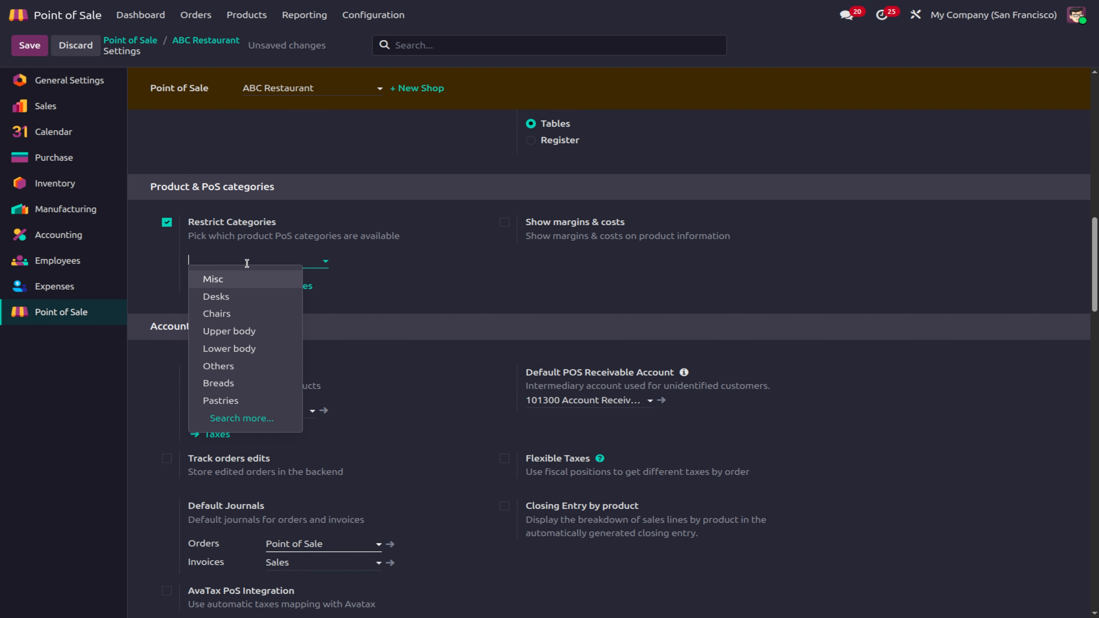
{"action": "left_click", "coordinate": [228, 386]}
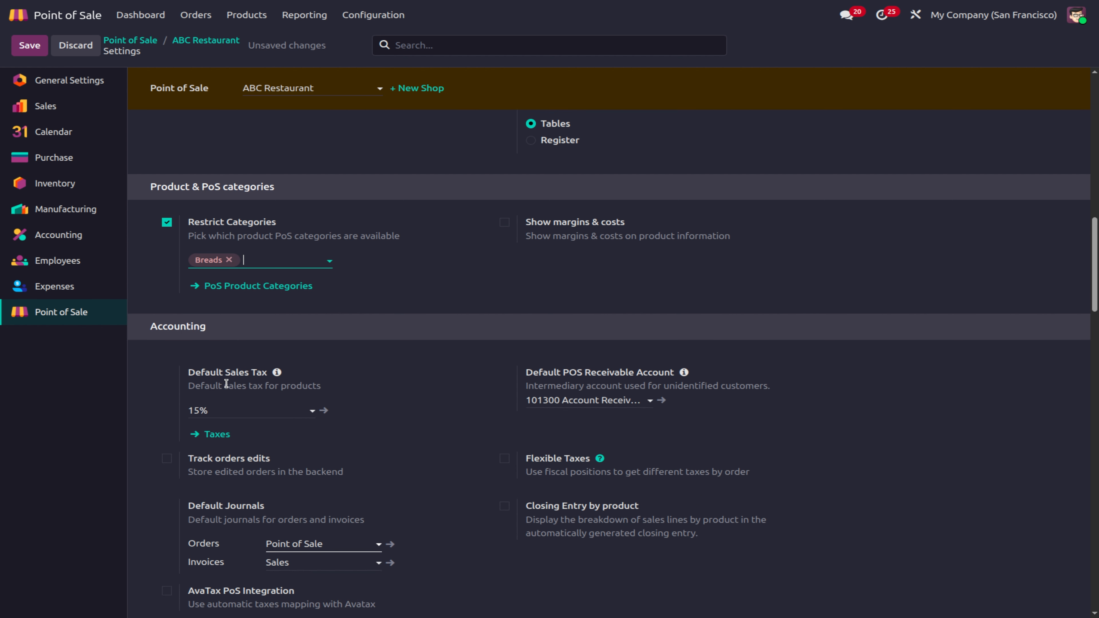
{"action": "left_click", "coordinate": [261, 259]}
{"action": "left_click", "coordinate": [275, 400]}
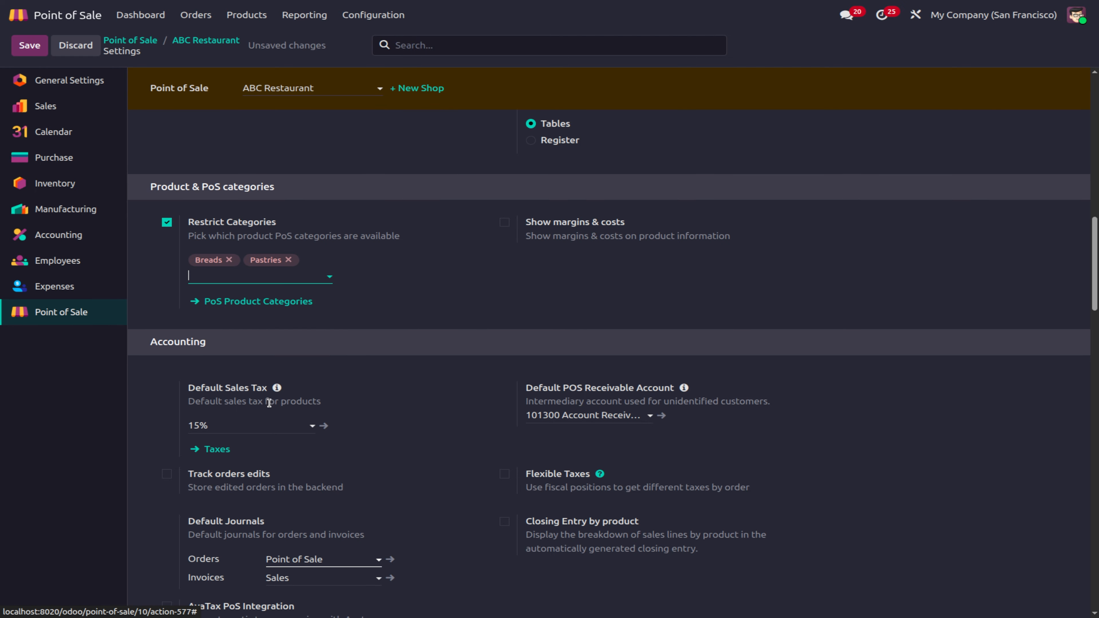
Step: Select Breads, Pastries, Food, Drinks, Cocktails and Soft drinks via Search more, then save the settings
{"action": "left_click", "coordinate": [267, 279]}
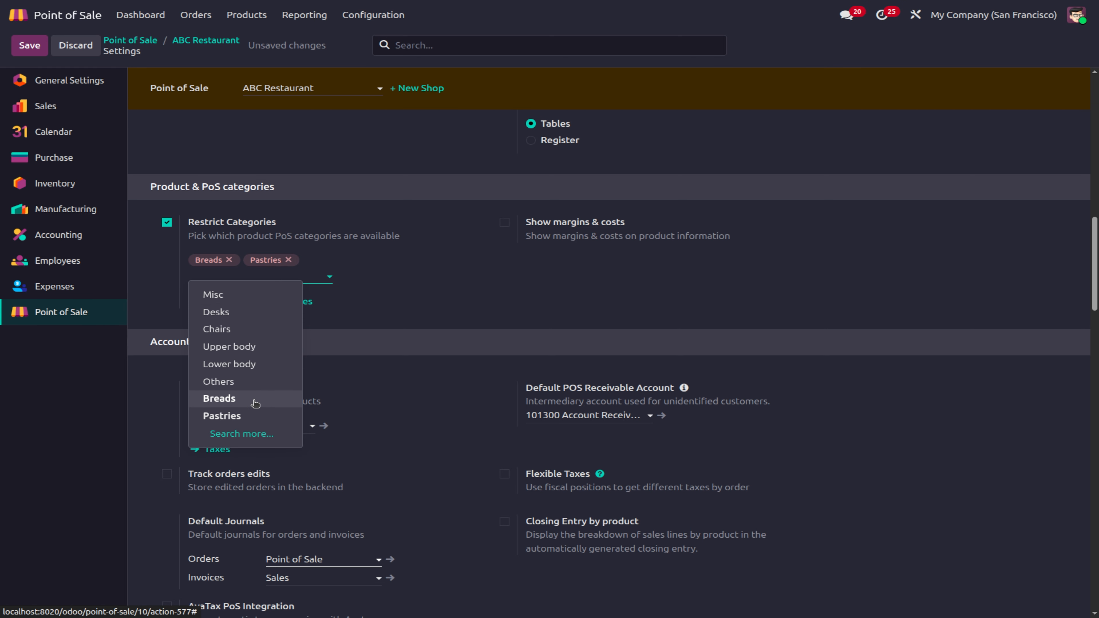
{"action": "left_click", "coordinate": [239, 434]}
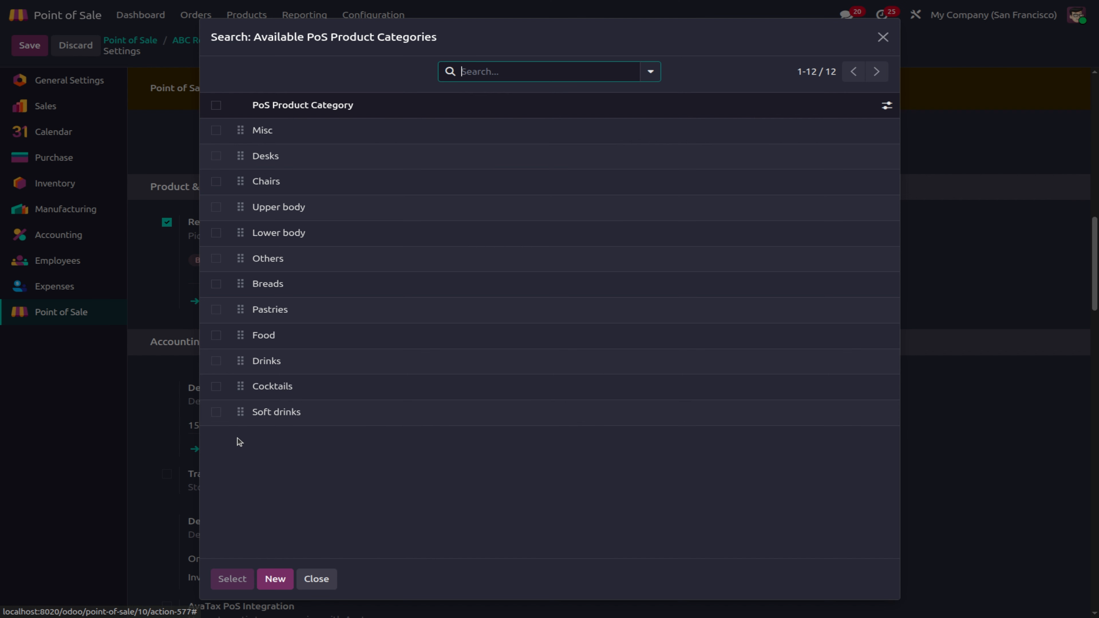
{"action": "left_click", "coordinate": [215, 412]}
{"action": "left_click", "coordinate": [216, 386]}
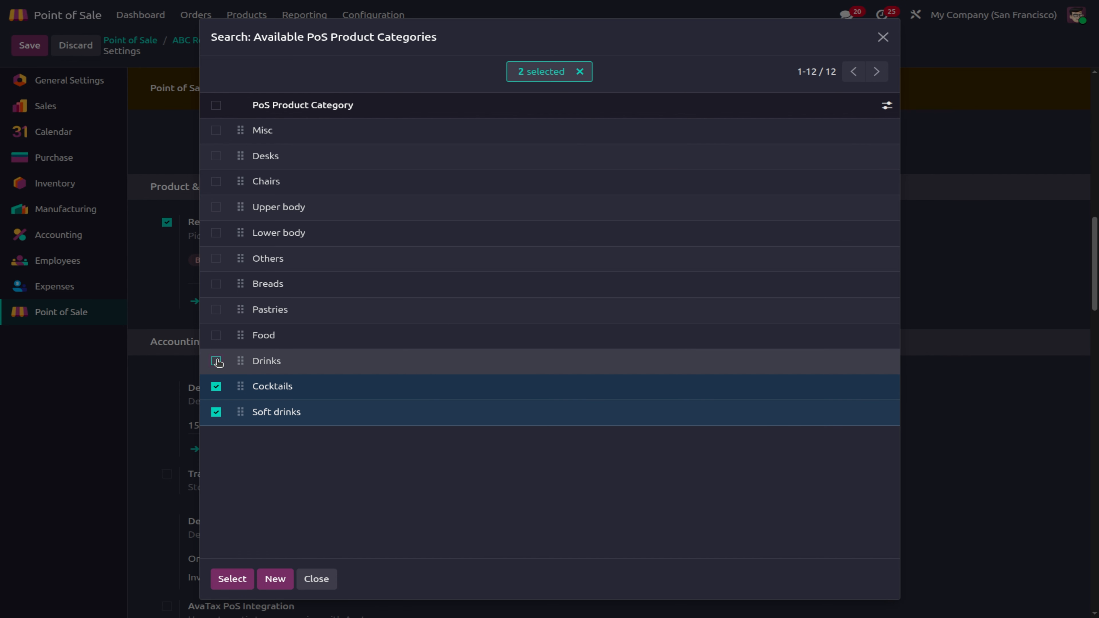
{"action": "left_click", "coordinate": [216, 335]}
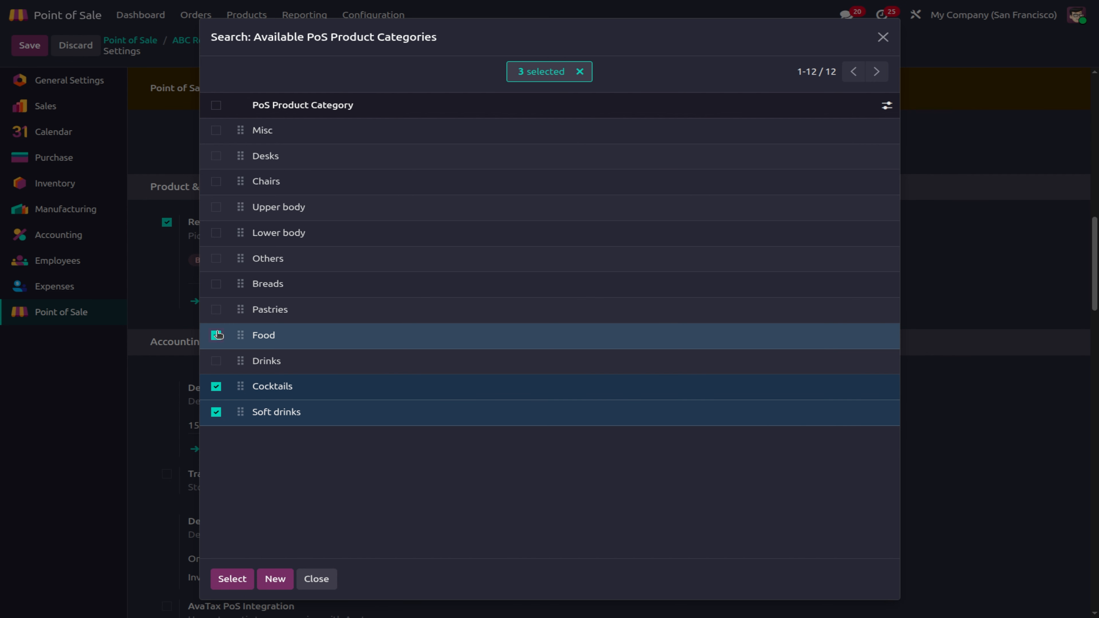
{"action": "left_click", "coordinate": [216, 361]}
{"action": "left_click", "coordinate": [216, 309]}
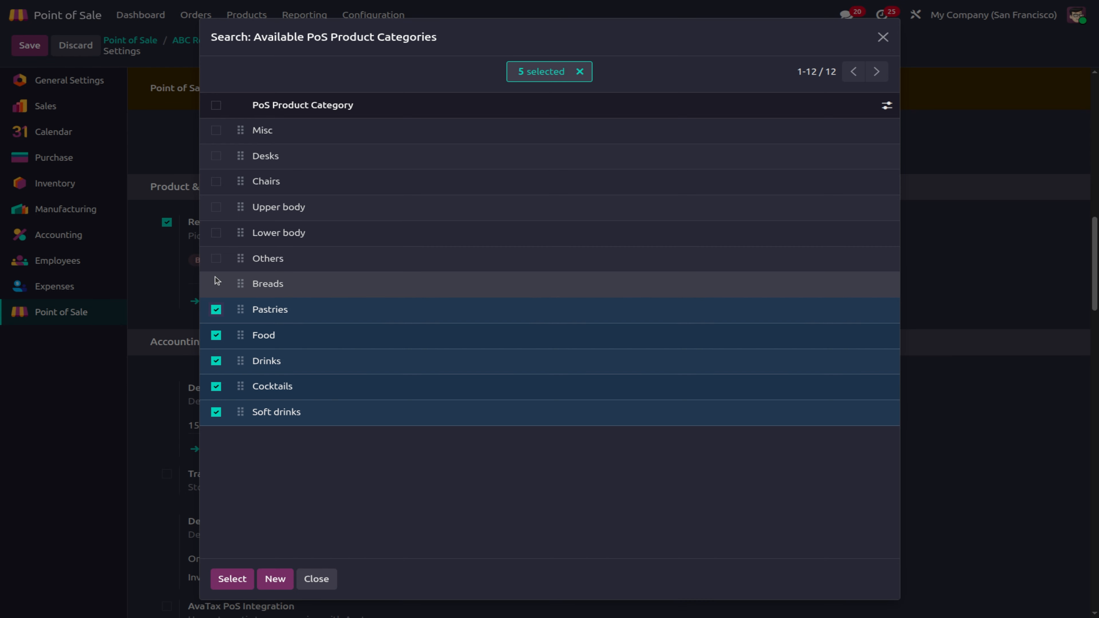
{"action": "left_click", "coordinate": [215, 283]}
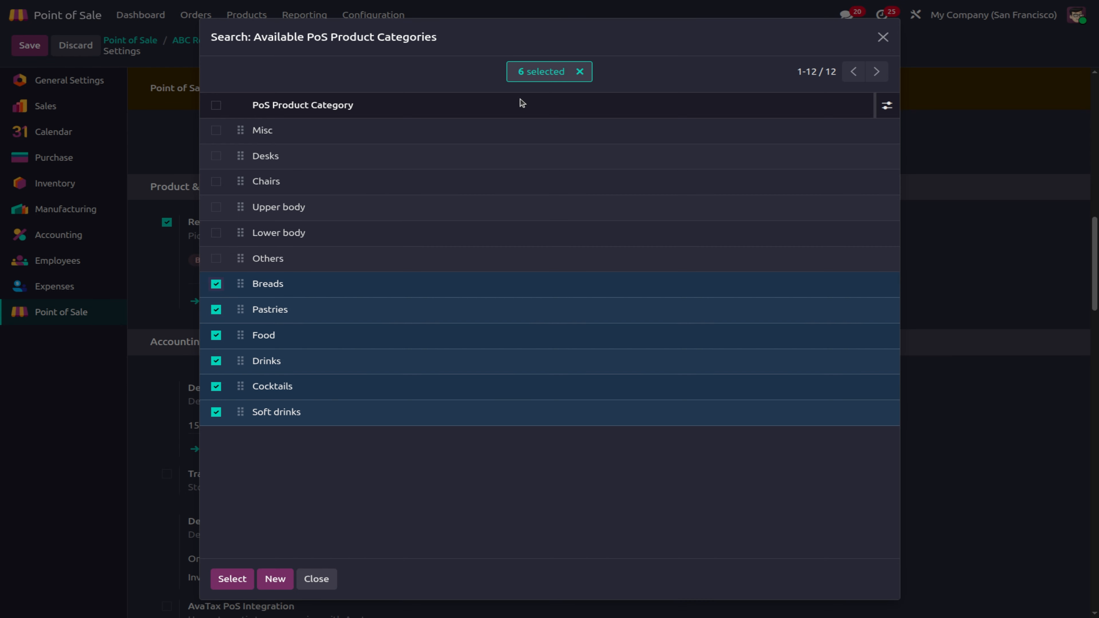
{"action": "left_click", "coordinate": [232, 579]}
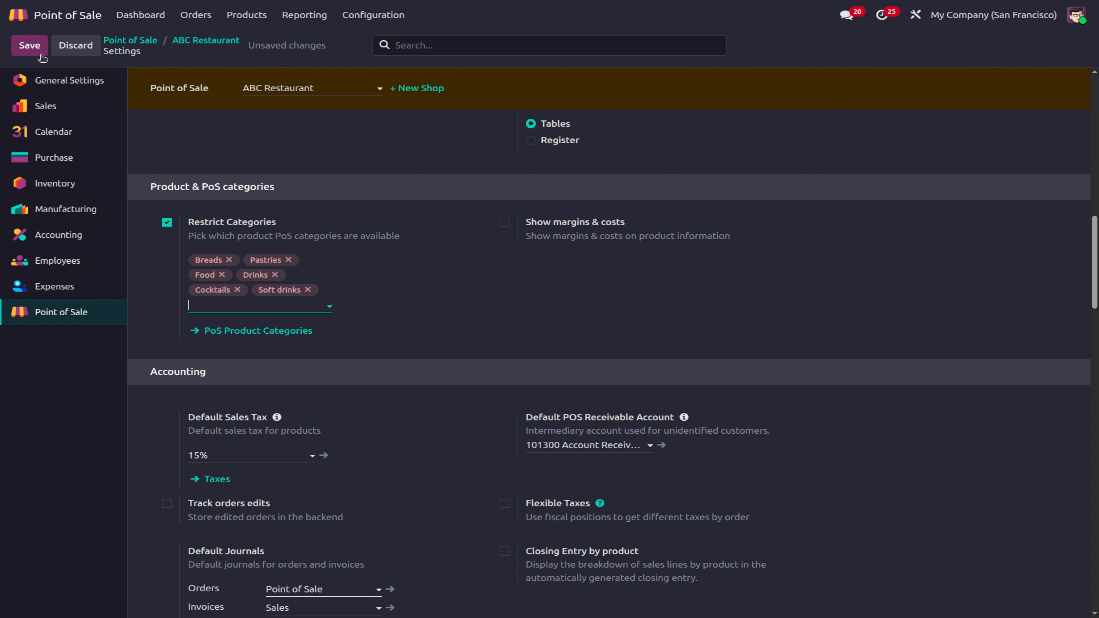
{"action": "left_click", "coordinate": [30, 52]}
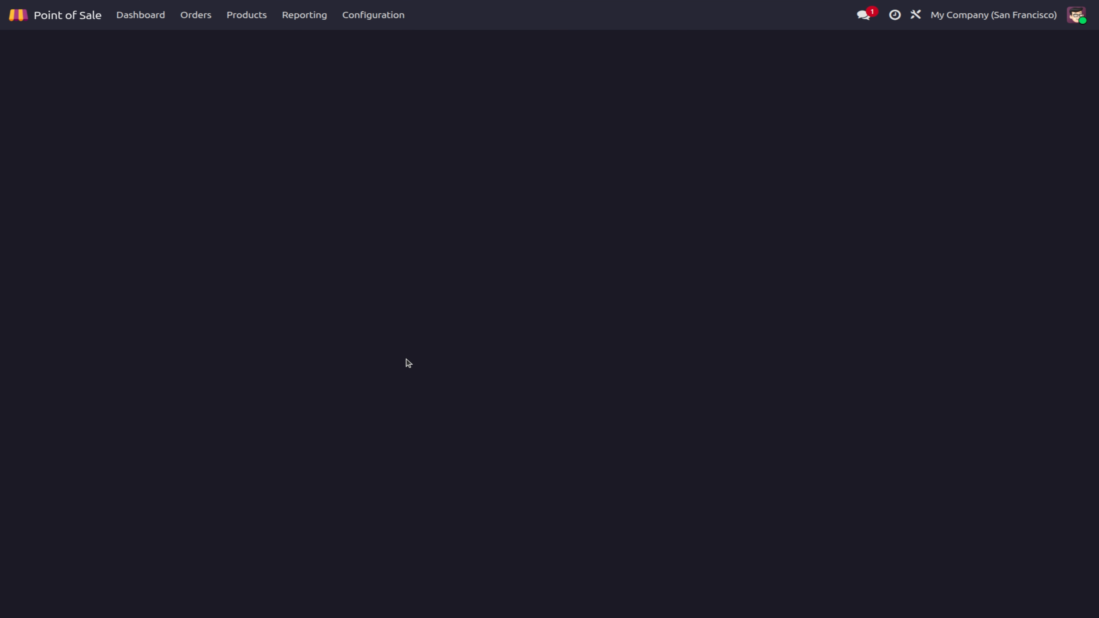
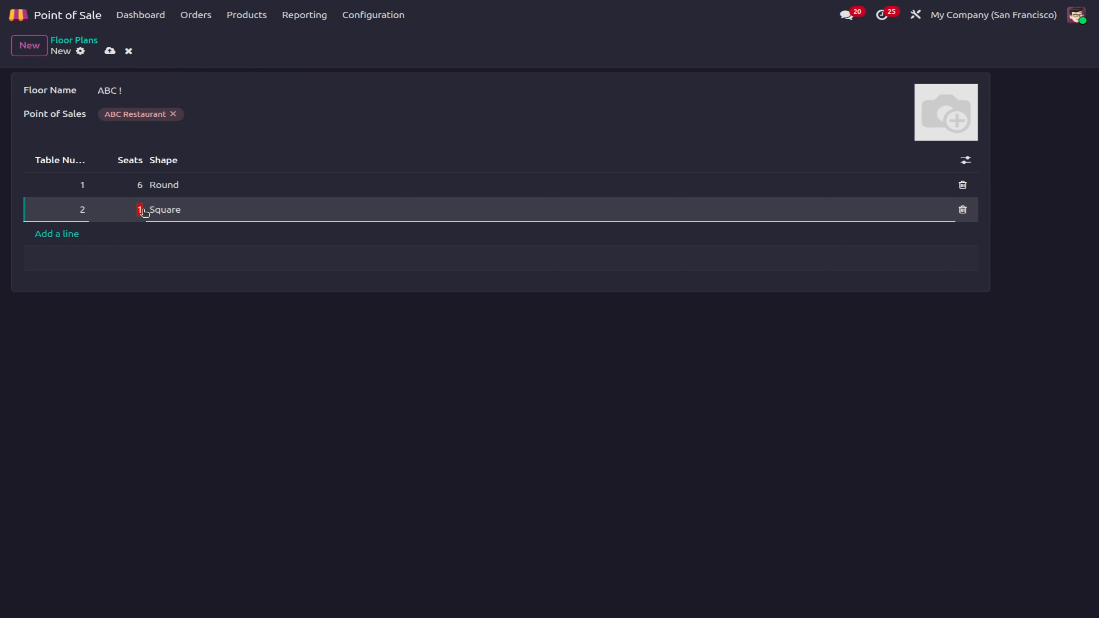
Step: Make table 2 round, add square four-seat tables 3–5, save the ABC ! floor, return to dashboard
{"action": "left_click", "coordinate": [160, 210]}
{"action": "left_click", "coordinate": [178, 248]}
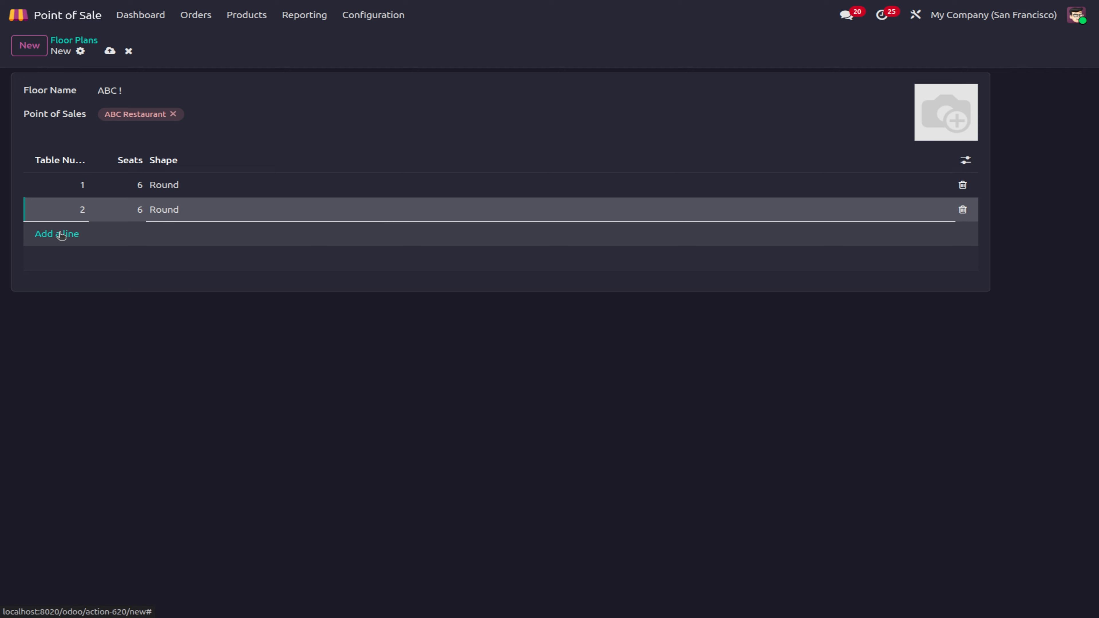
{"action": "left_click", "coordinate": [57, 234]}
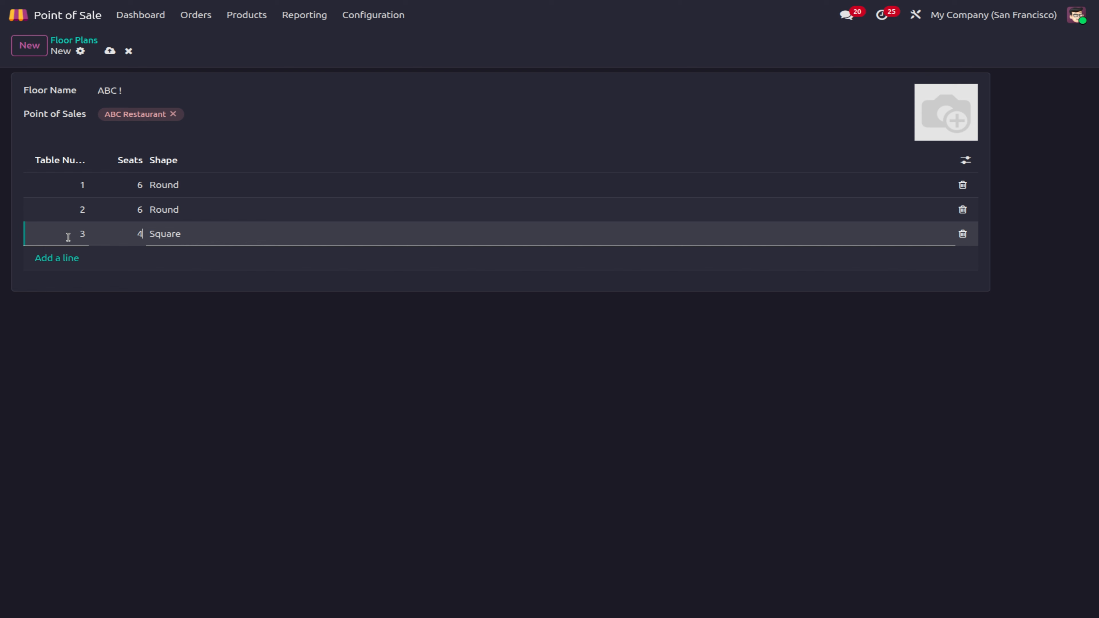
{"action": "left_click", "coordinate": [61, 257]}
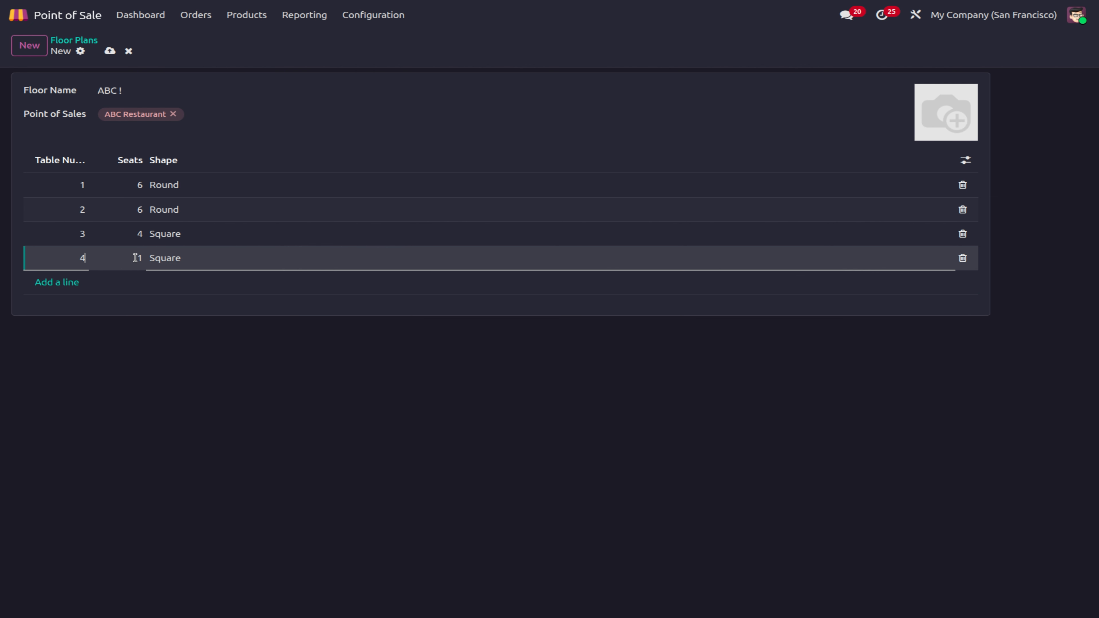
{"action": "left_click", "coordinate": [78, 282]}
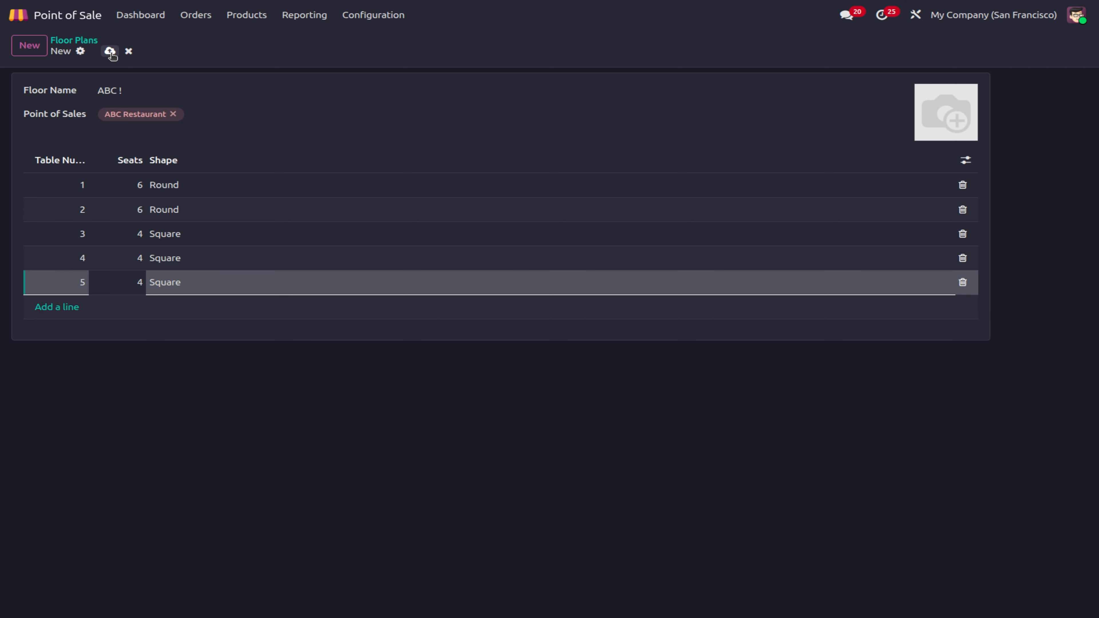
{"action": "left_click", "coordinate": [110, 51]}
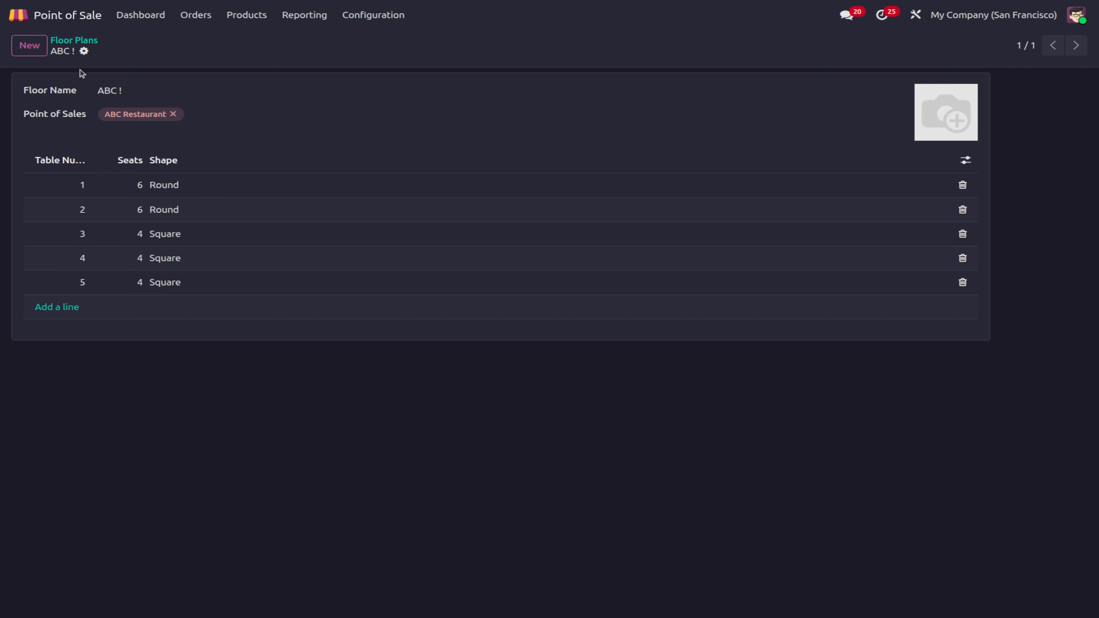
{"action": "left_click", "coordinate": [143, 23]}
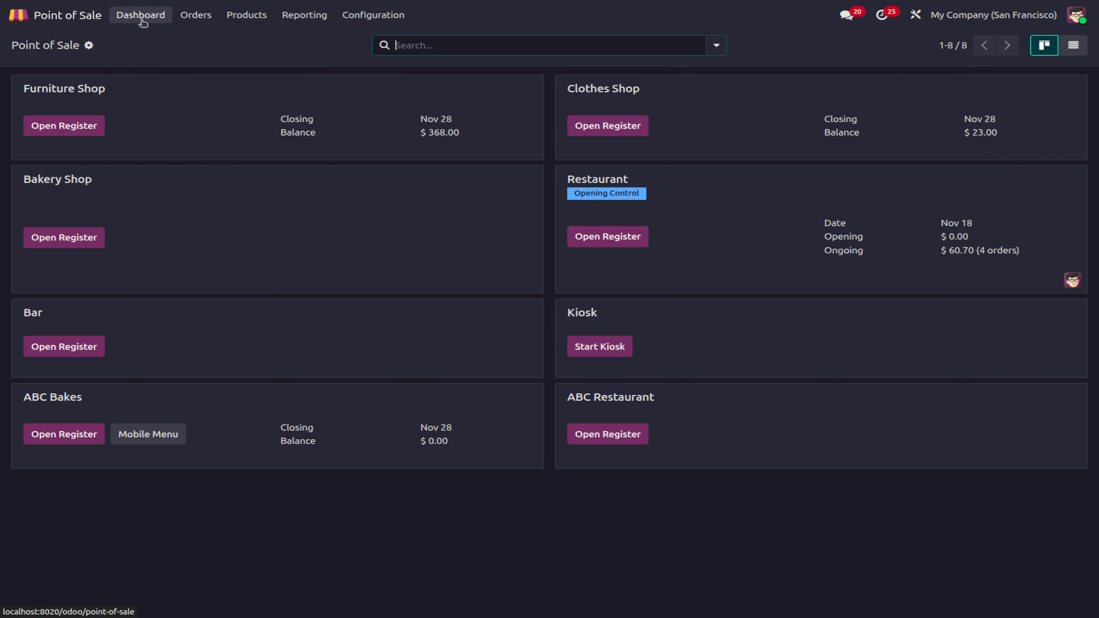
Step: Open the ABC Restaurant register session and put the ABC! floor plan into edit mode
{"action": "left_click", "coordinate": [618, 432]}
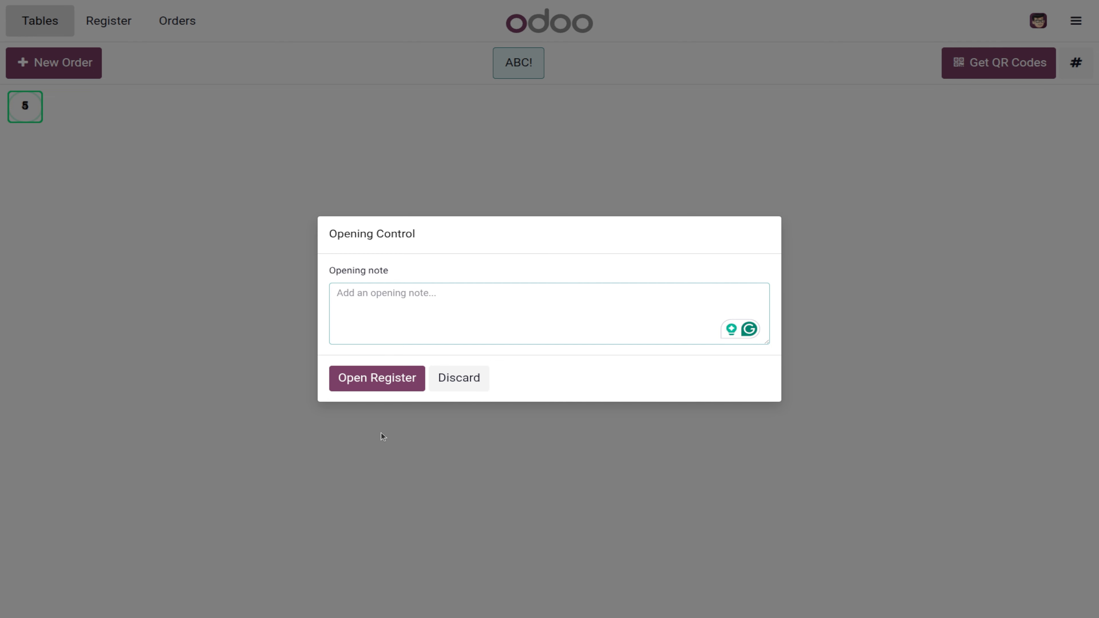
{"action": "left_click", "coordinate": [390, 382]}
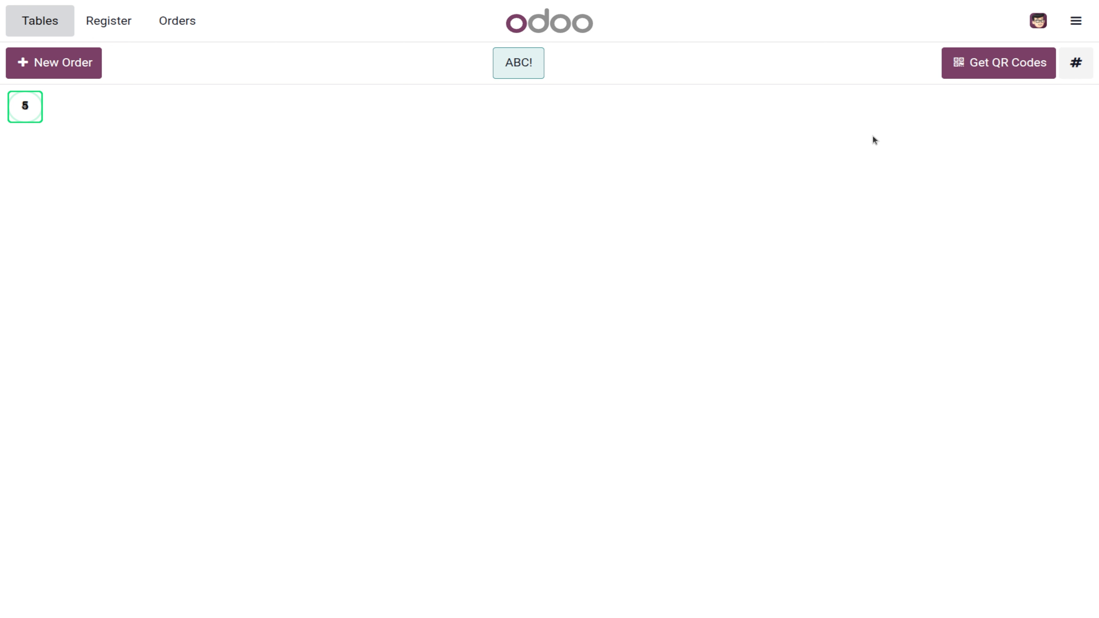
{"action": "left_click", "coordinate": [1075, 21]}
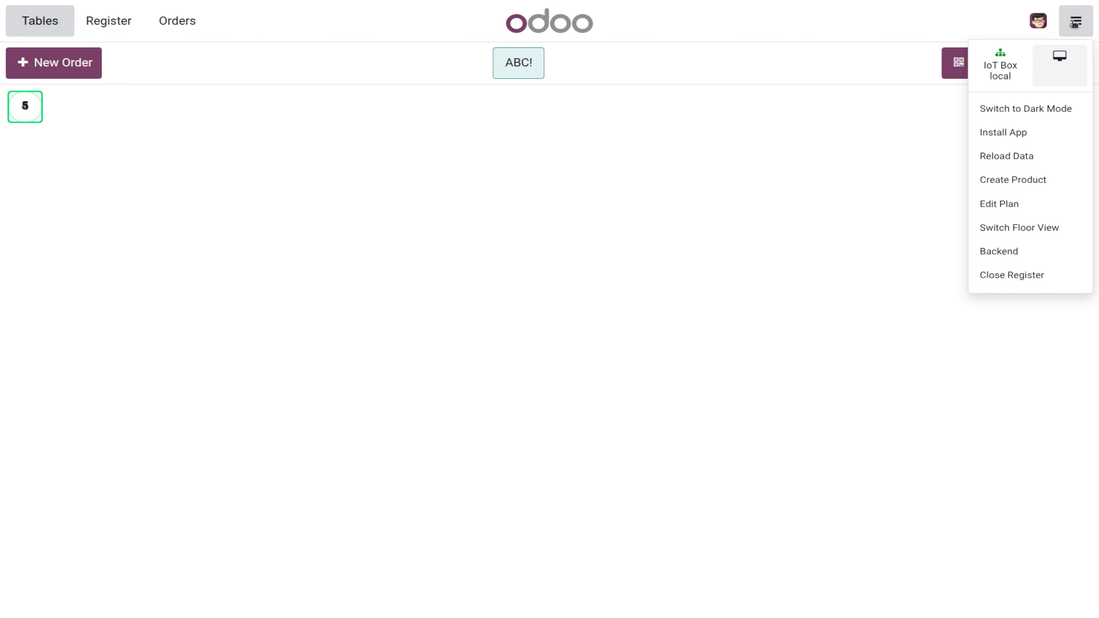
{"action": "left_click", "coordinate": [1012, 204]}
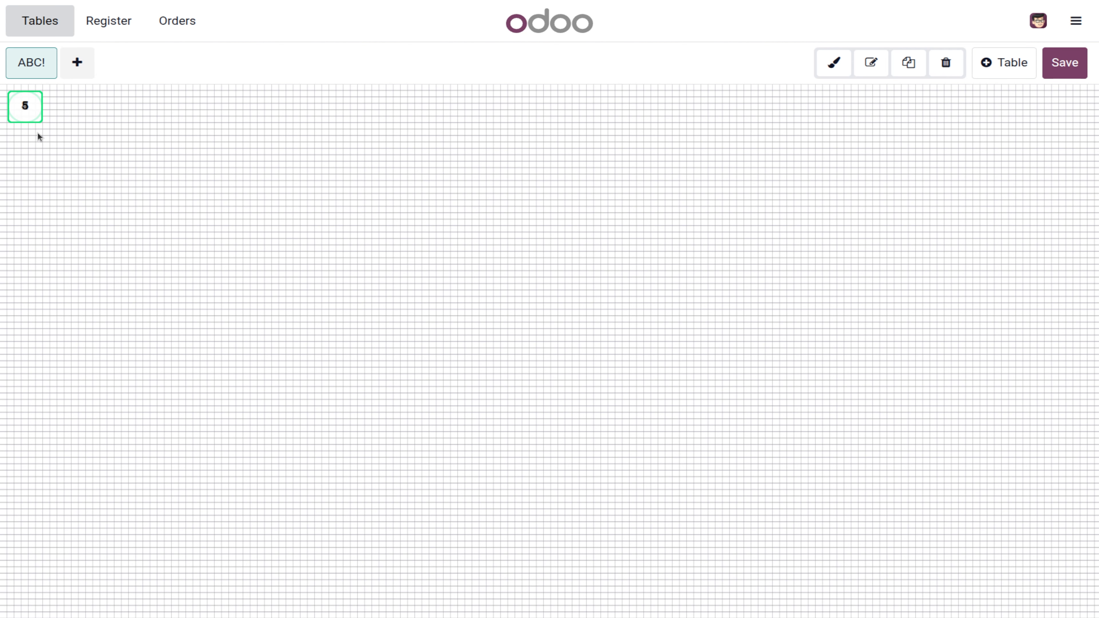
Step: Spread tables 5, 4, 3, 2 and 1 apart across the ABC! floor
{"action": "left_click_drag", "start_coordinate": [32, 107], "coordinate": [395, 113]}
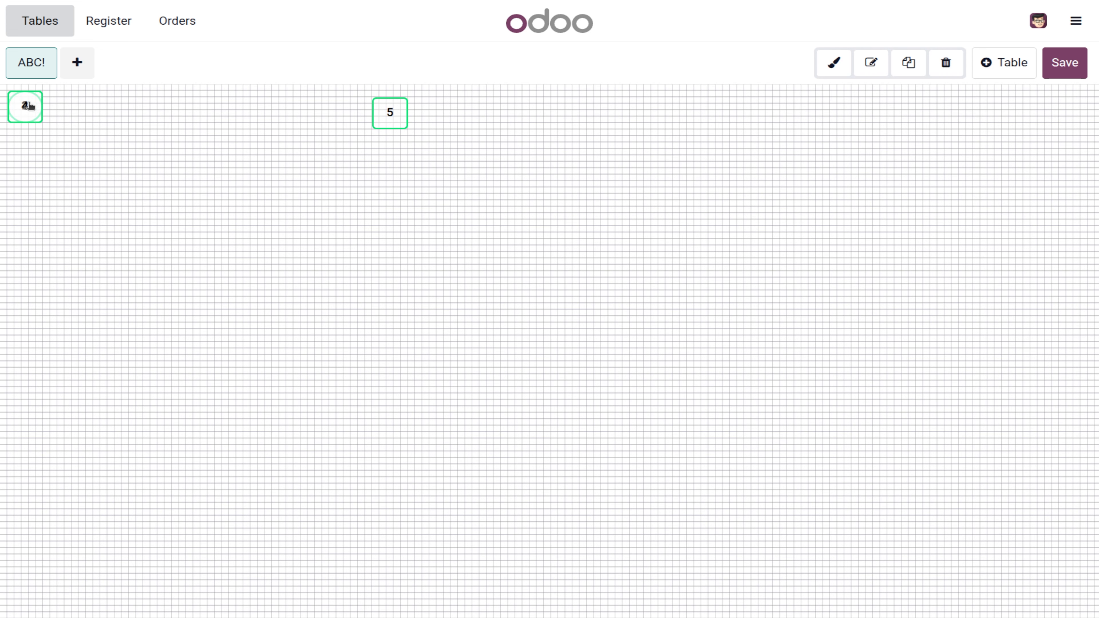
{"action": "left_click_drag", "start_coordinate": [35, 107], "coordinate": [623, 119]}
{"action": "left_click_drag", "start_coordinate": [399, 117], "coordinate": [335, 175]}
{"action": "left_click_drag", "start_coordinate": [617, 125], "coordinate": [574, 175]}
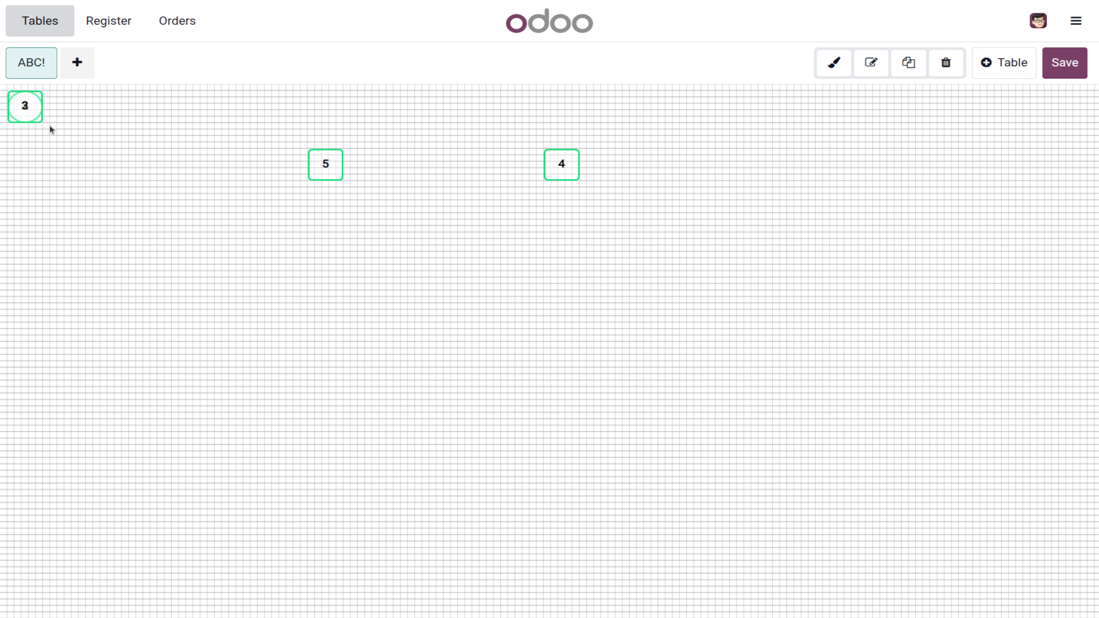
{"action": "left_click_drag", "start_coordinate": [25, 110], "coordinate": [835, 182]}
{"action": "left_click_drag", "start_coordinate": [27, 113], "coordinate": [451, 331]}
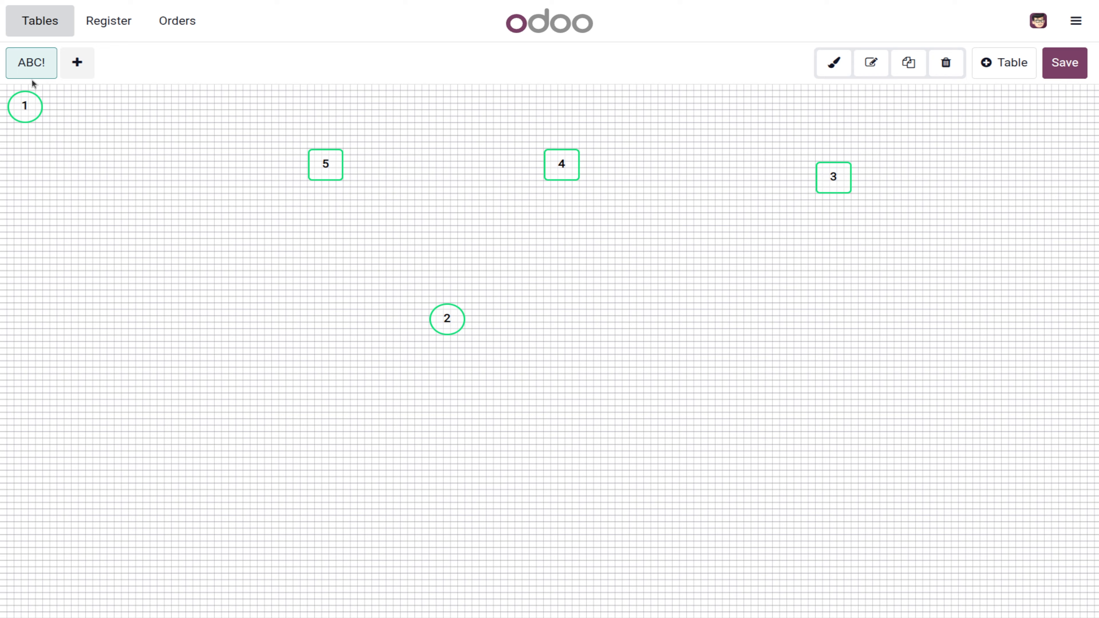
{"action": "left_click_drag", "start_coordinate": [19, 99], "coordinate": [708, 299]}
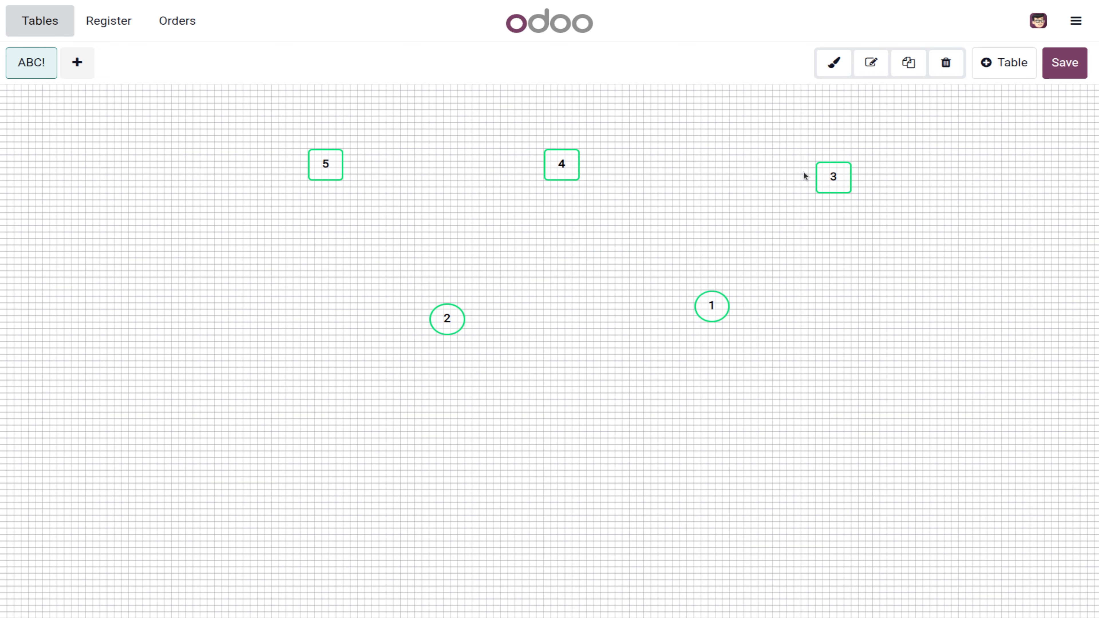
Step: Open the floor name editor and close it without changes
{"action": "left_click", "coordinate": [871, 64]}
{"action": "left_click", "coordinate": [424, 437]}
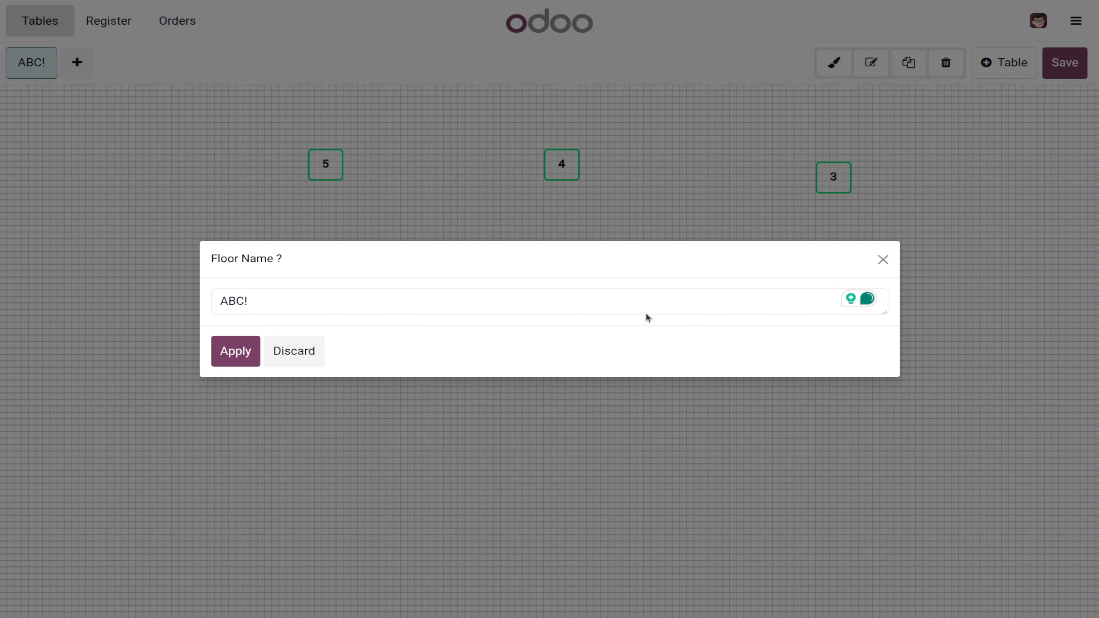
{"action": "left_click", "coordinate": [883, 259]}
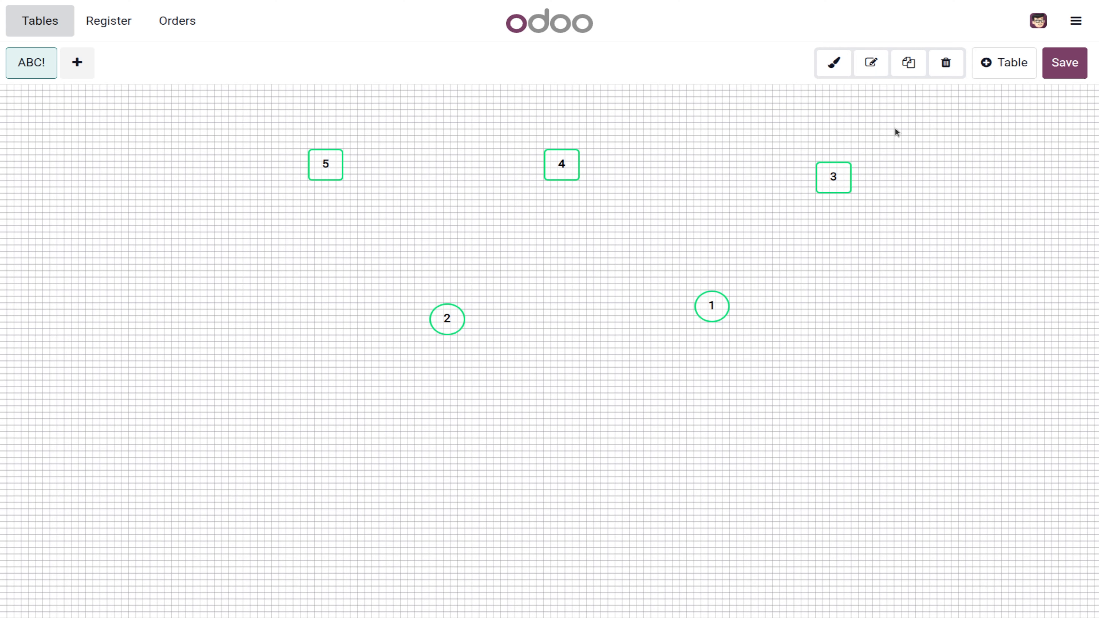
Step: Make the ABC! floor background green and give table 4 a white outline
{"action": "left_click", "coordinate": [834, 63]}
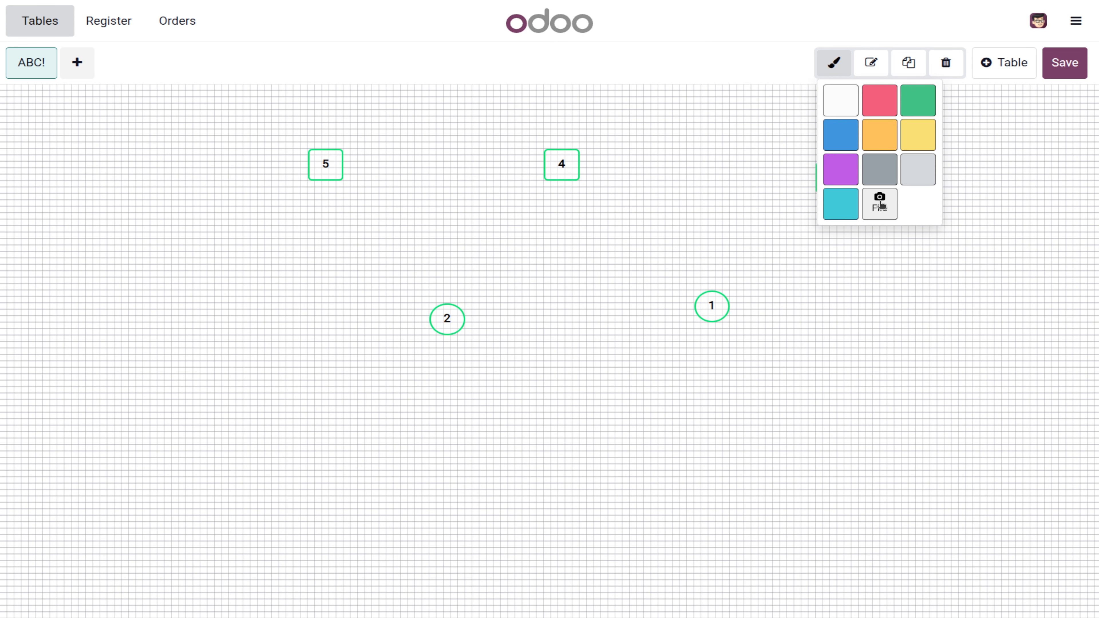
{"action": "left_click", "coordinate": [916, 113]}
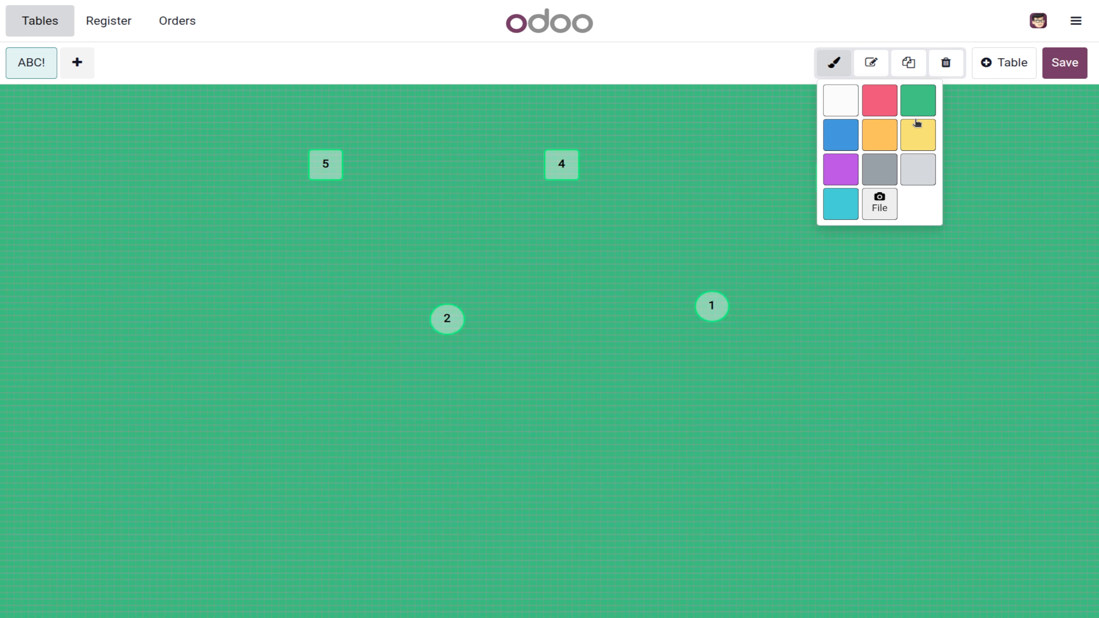
{"action": "left_click", "coordinate": [553, 173]}
{"action": "left_click", "coordinate": [834, 67]}
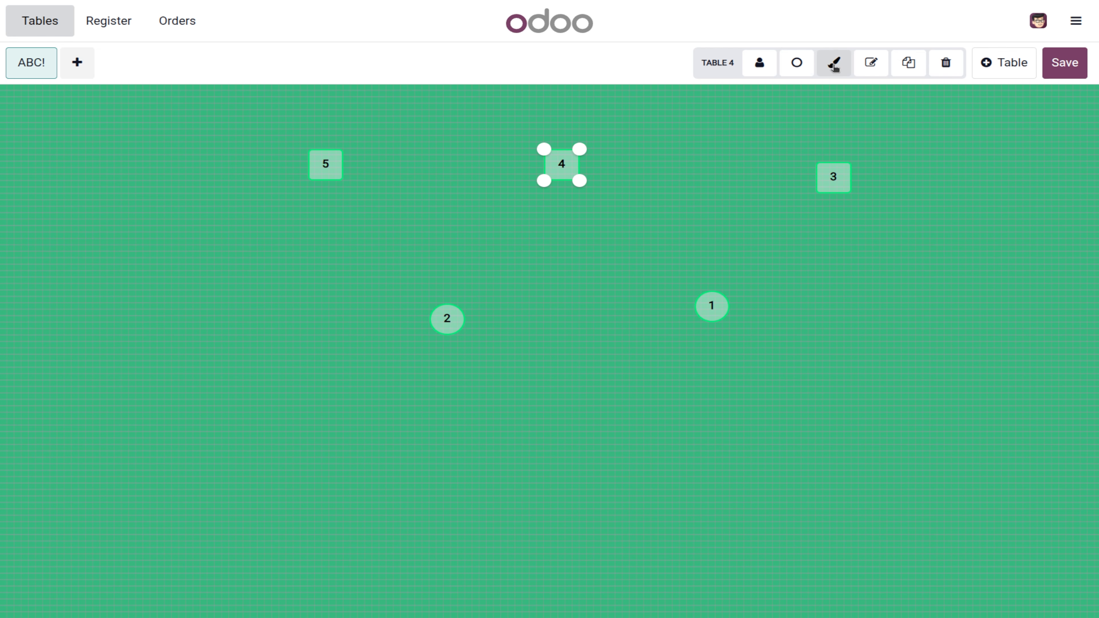
{"action": "left_click", "coordinate": [716, 308]}
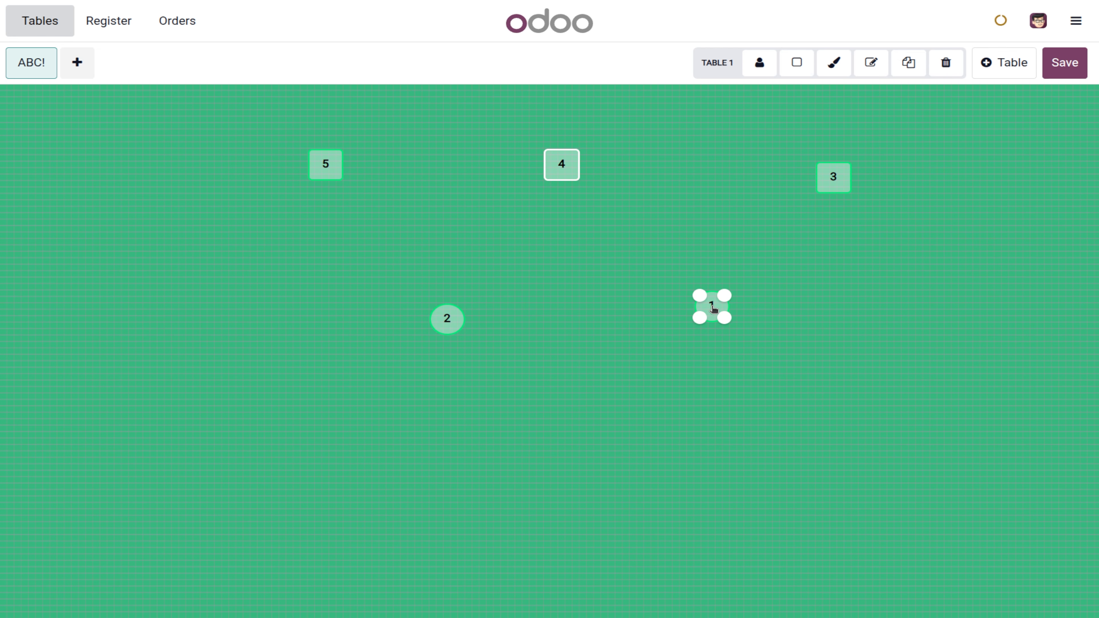
Step: Give round tables 1 and 2 white outlines as well
{"action": "left_click", "coordinate": [797, 65]}
{"action": "left_click", "coordinate": [799, 68]}
{"action": "left_click", "coordinate": [833, 63]}
{"action": "left_click", "coordinate": [839, 111]}
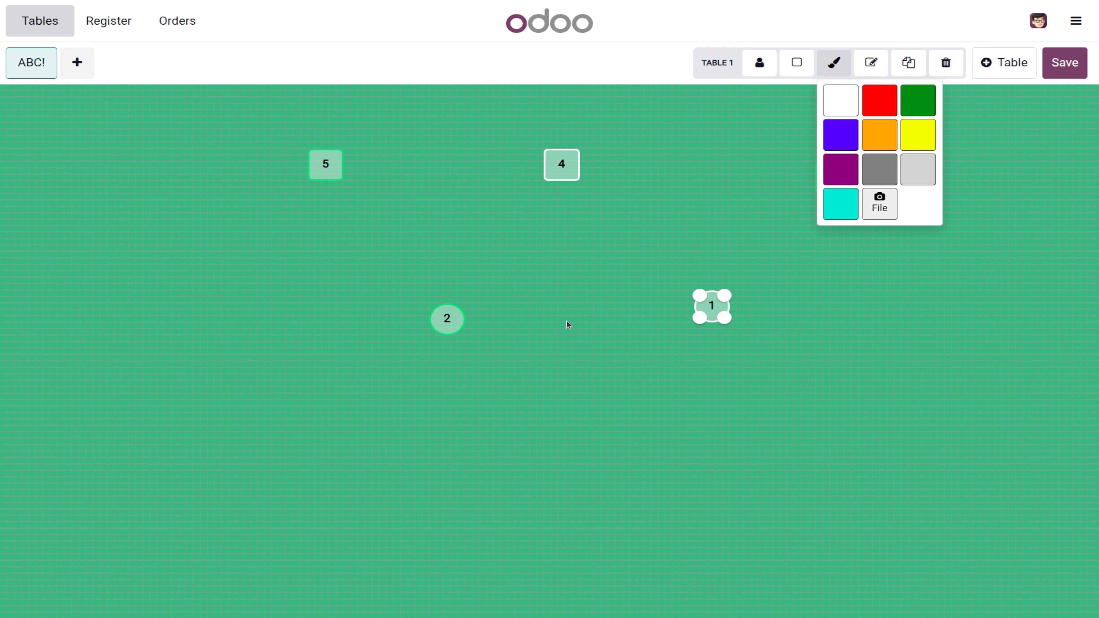
{"action": "left_click", "coordinate": [446, 320]}
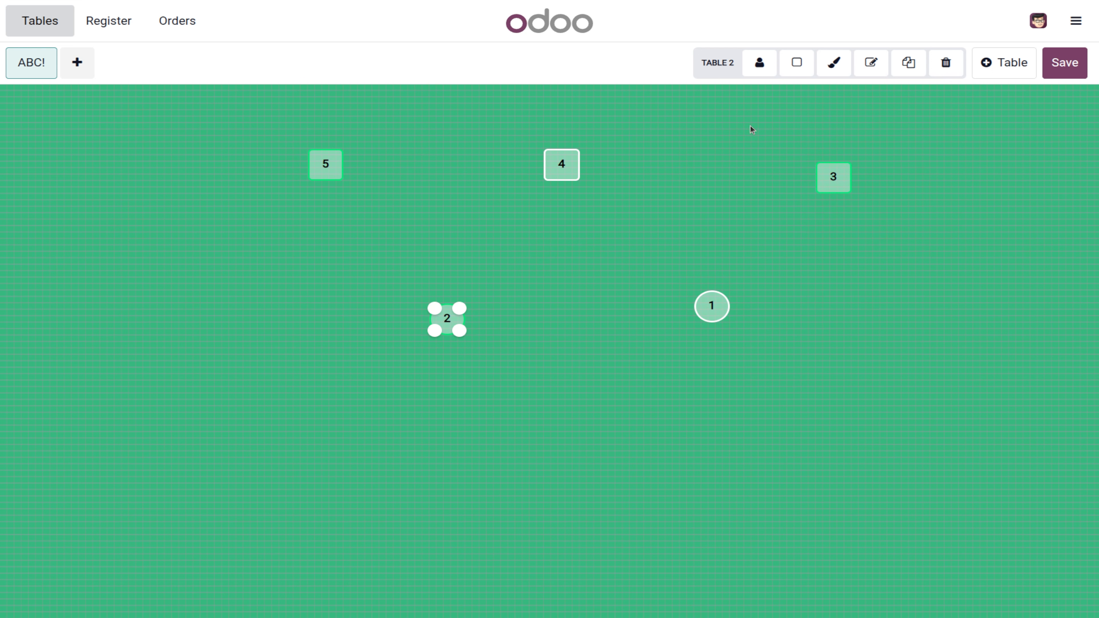
{"action": "left_click", "coordinate": [833, 63]}
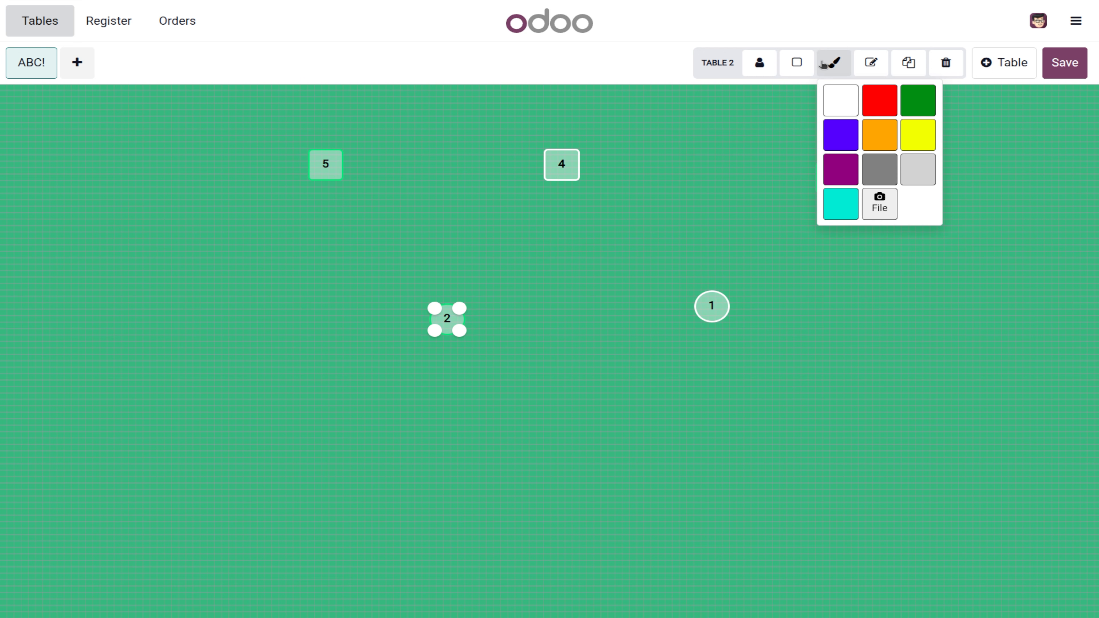
{"action": "left_click", "coordinate": [834, 103]}
{"action": "left_click", "coordinate": [908, 331]}
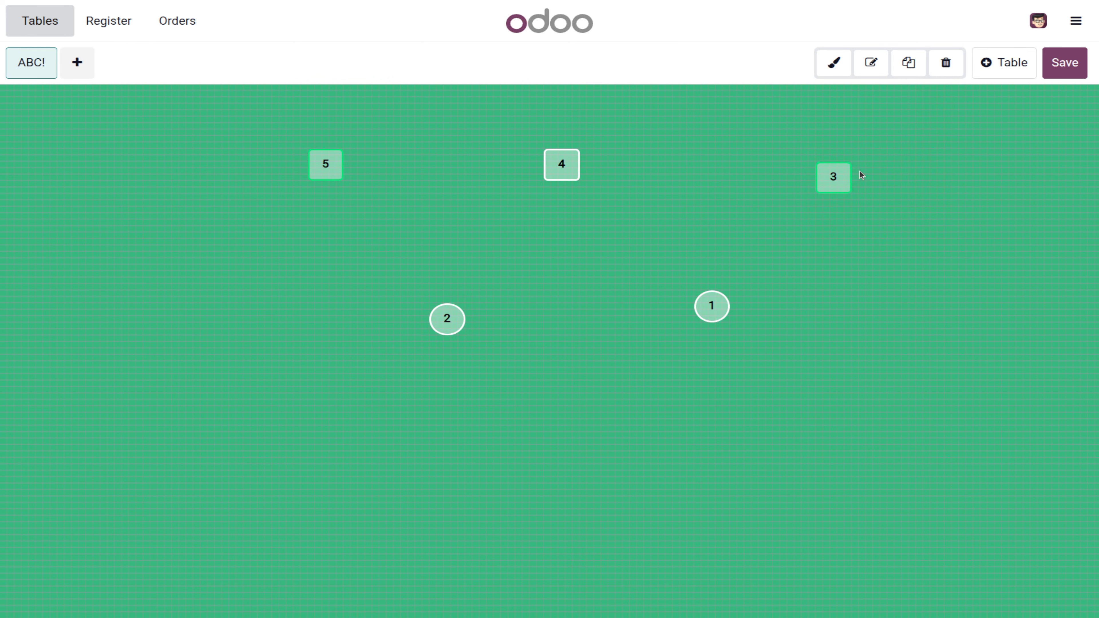
{"action": "left_click", "coordinate": [825, 173]}
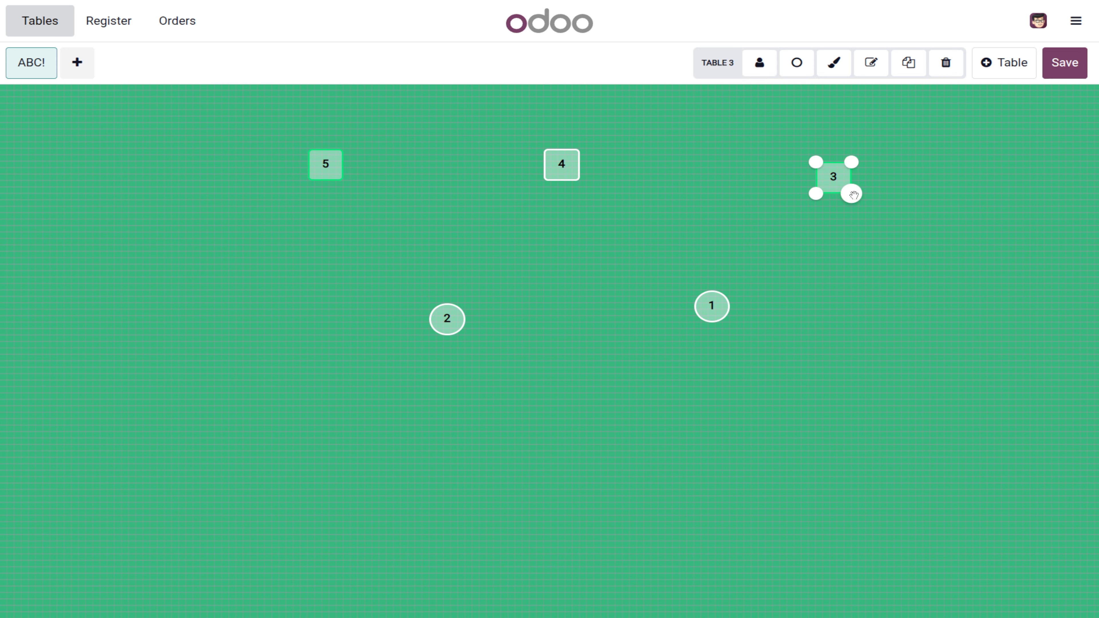
Step: Widen table 3 and enlarge round tables 1 and 2 into large ovals, nudging them left
{"action": "left_click_drag", "start_coordinate": [850, 194], "coordinate": [944, 235]}
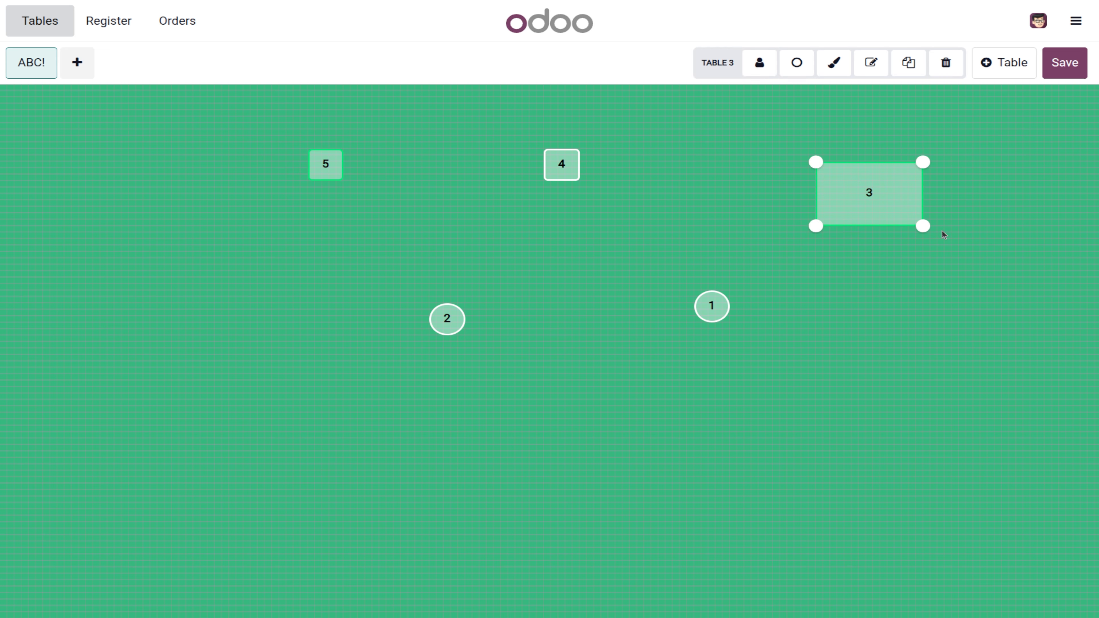
{"action": "left_click", "coordinate": [704, 300]}
{"action": "left_click_drag", "start_coordinate": [725, 317], "coordinate": [846, 422]}
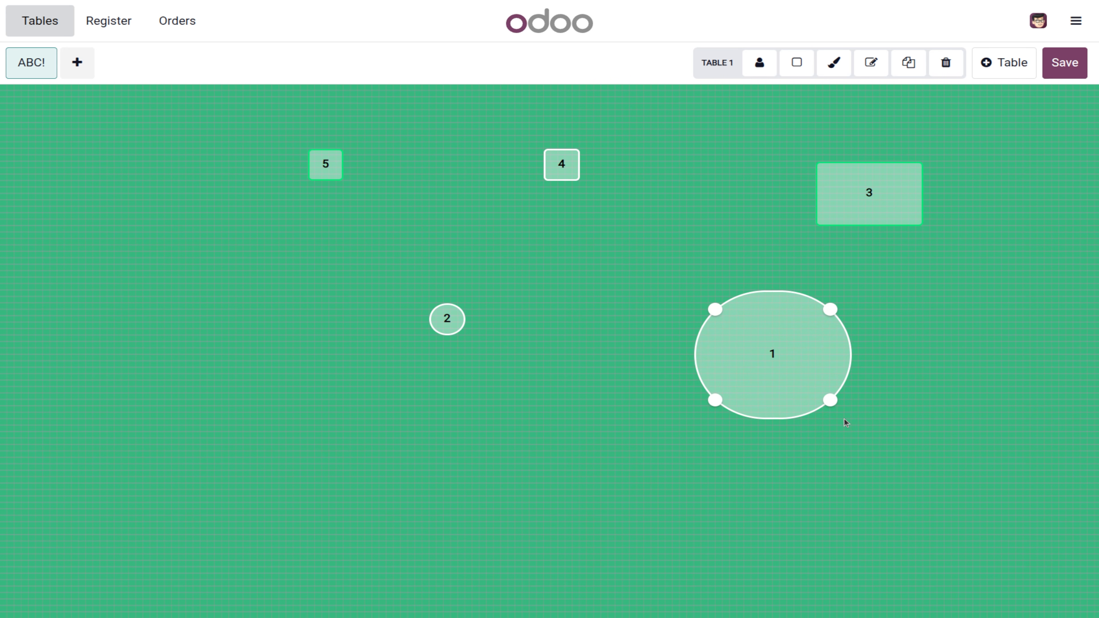
{"action": "left_click_drag", "start_coordinate": [784, 365], "coordinate": [716, 353]}
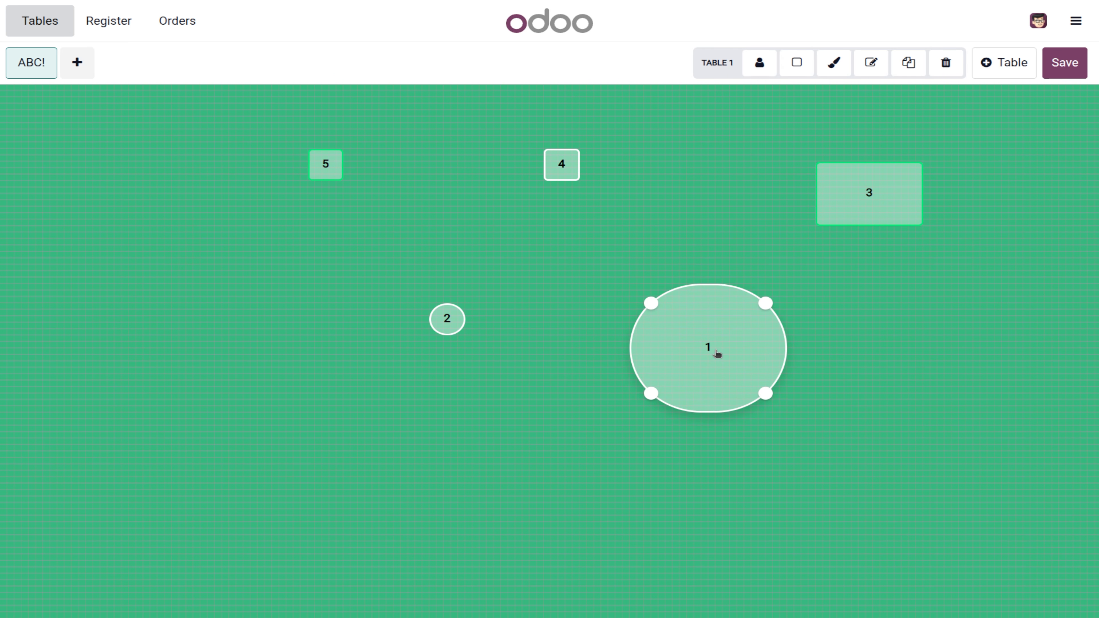
{"action": "left_click", "coordinate": [447, 320]}
{"action": "left_click_drag", "start_coordinate": [453, 349], "coordinate": [576, 442]}
{"action": "left_click_drag", "start_coordinate": [524, 366], "coordinate": [459, 352]}
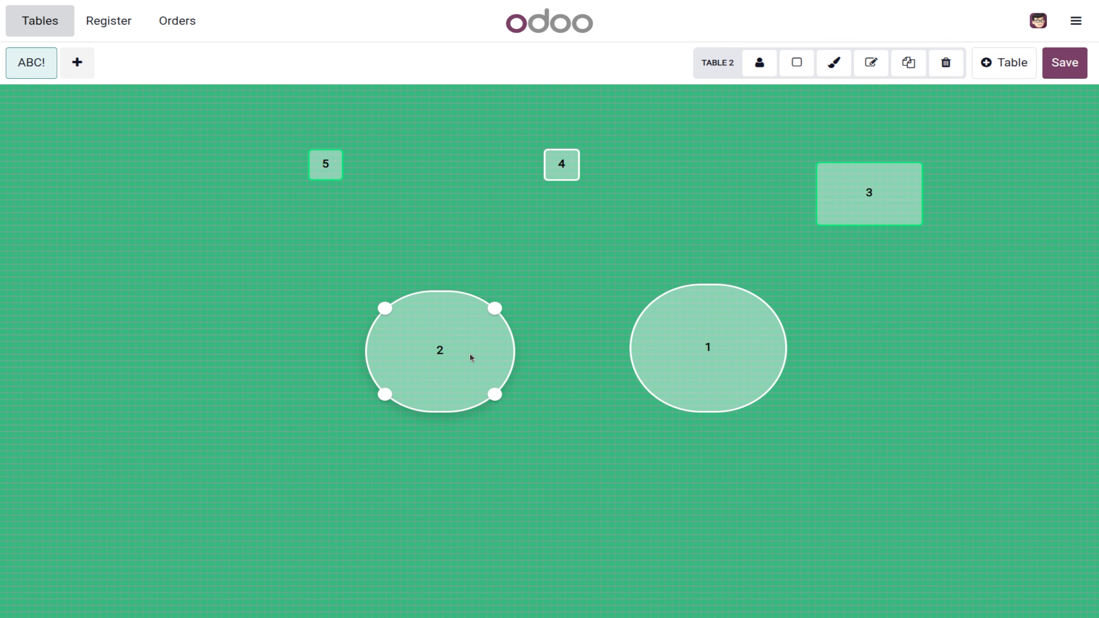
Step: Enlarge tables 5 and 4 into larger rectangles and enlarge table 3 slightly more
{"action": "left_click", "coordinate": [314, 159]}
{"action": "left_click_drag", "start_coordinate": [341, 179], "coordinate": [446, 243]}
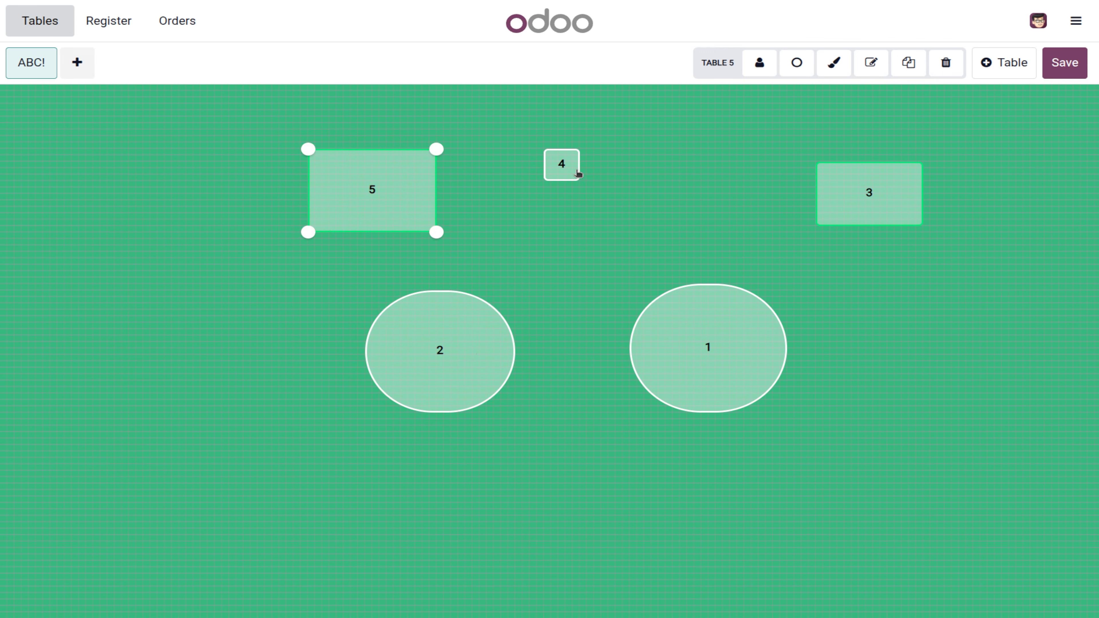
{"action": "left_click", "coordinate": [564, 168]}
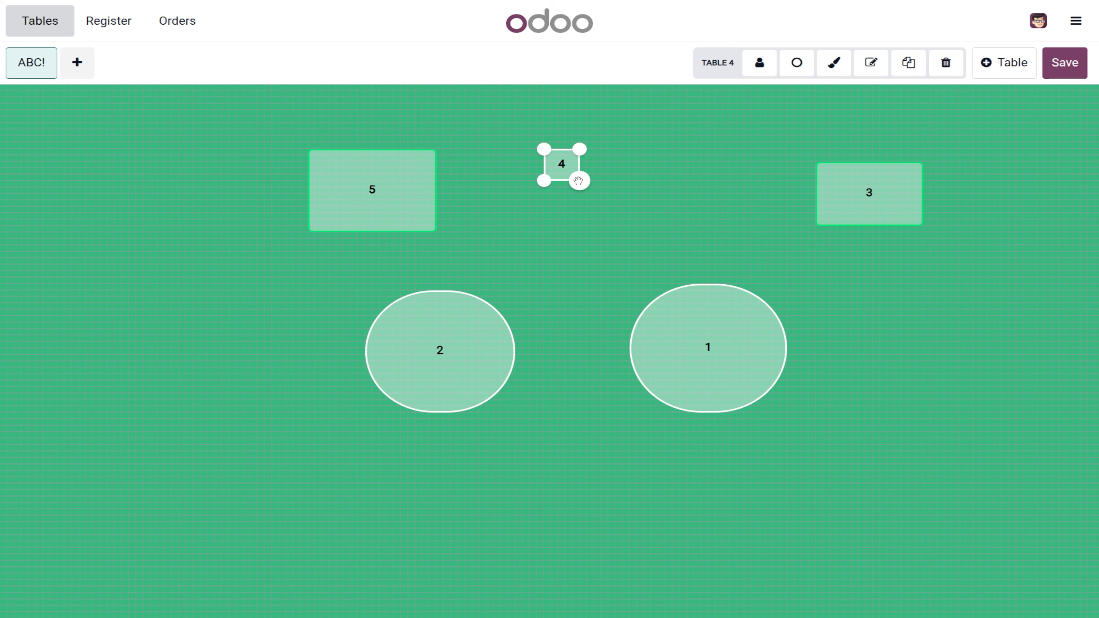
{"action": "left_click_drag", "start_coordinate": [581, 183], "coordinate": [672, 245]}
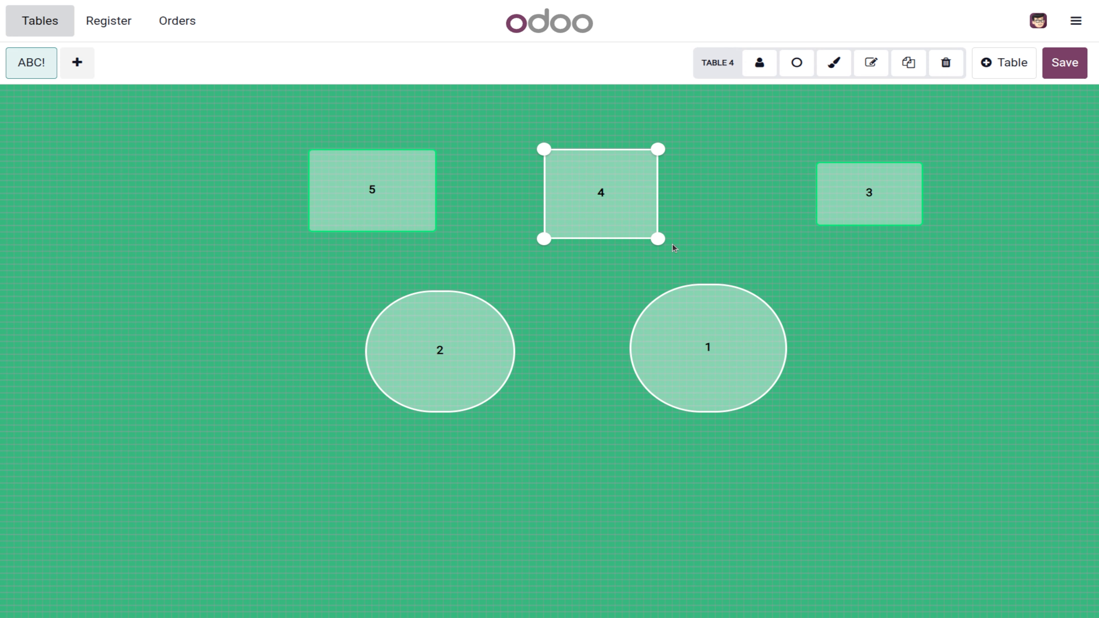
{"action": "left_click", "coordinate": [890, 212]}
{"action": "left_click_drag", "start_coordinate": [922, 226], "coordinate": [948, 243]}
{"action": "left_click", "coordinate": [903, 312]}
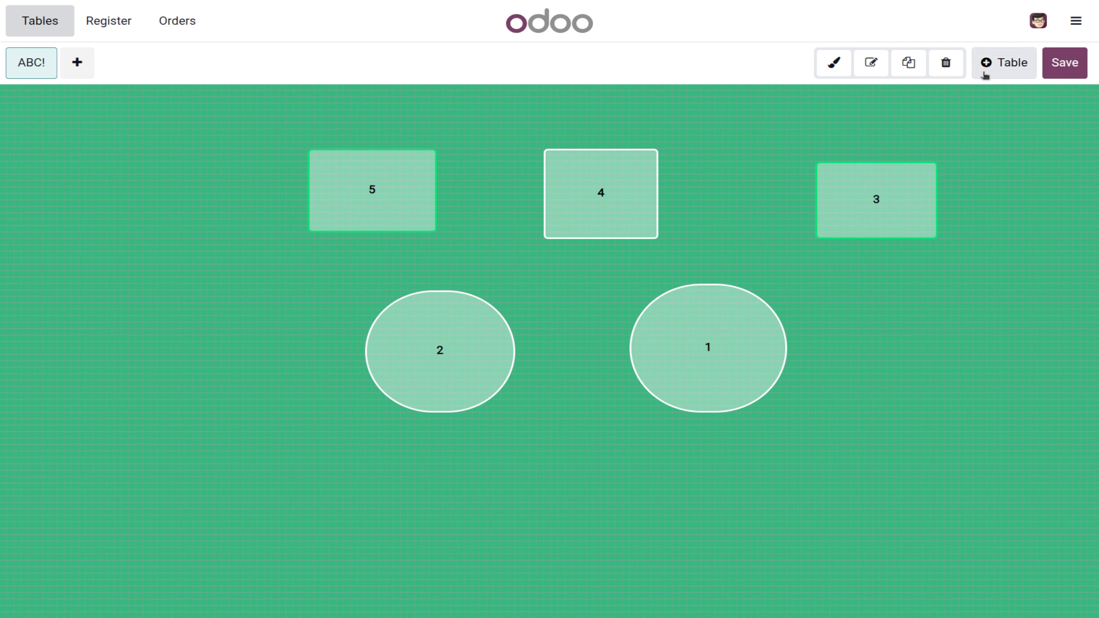
Step: Duplicate the ABC! floor and give the copy a purple background
{"action": "left_click", "coordinate": [913, 63]}
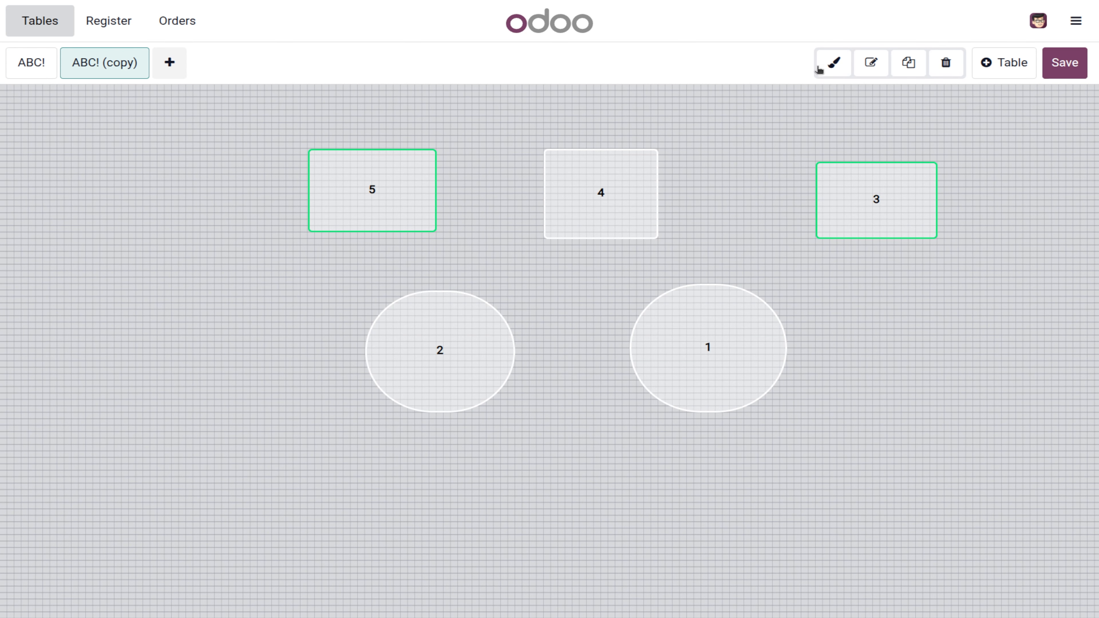
{"action": "left_click", "coordinate": [870, 64]}
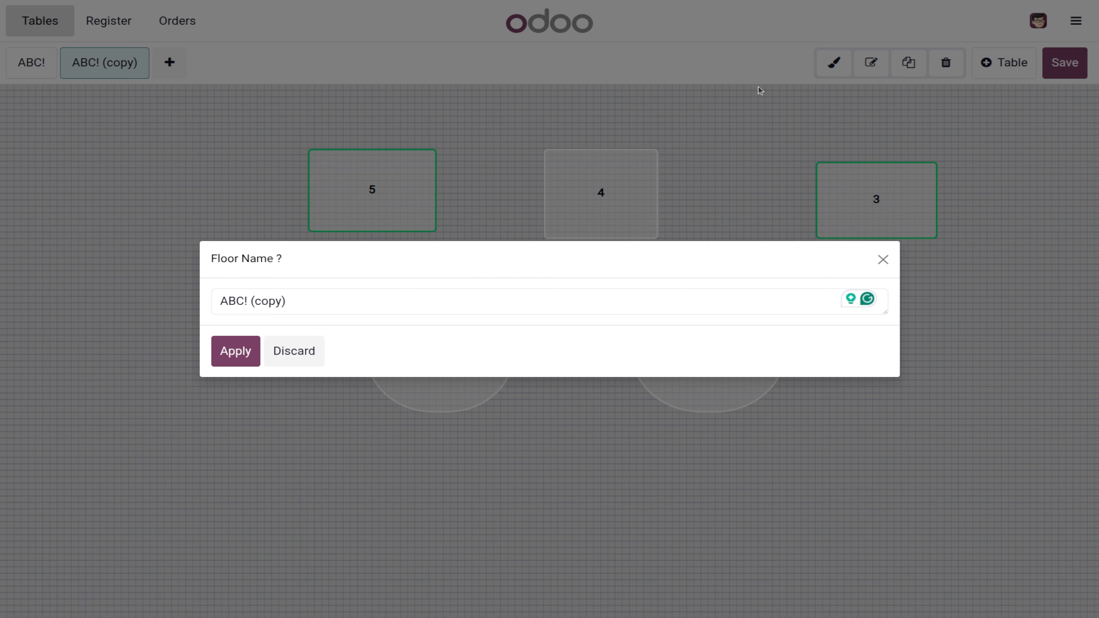
{"action": "left_click", "coordinate": [883, 260]}
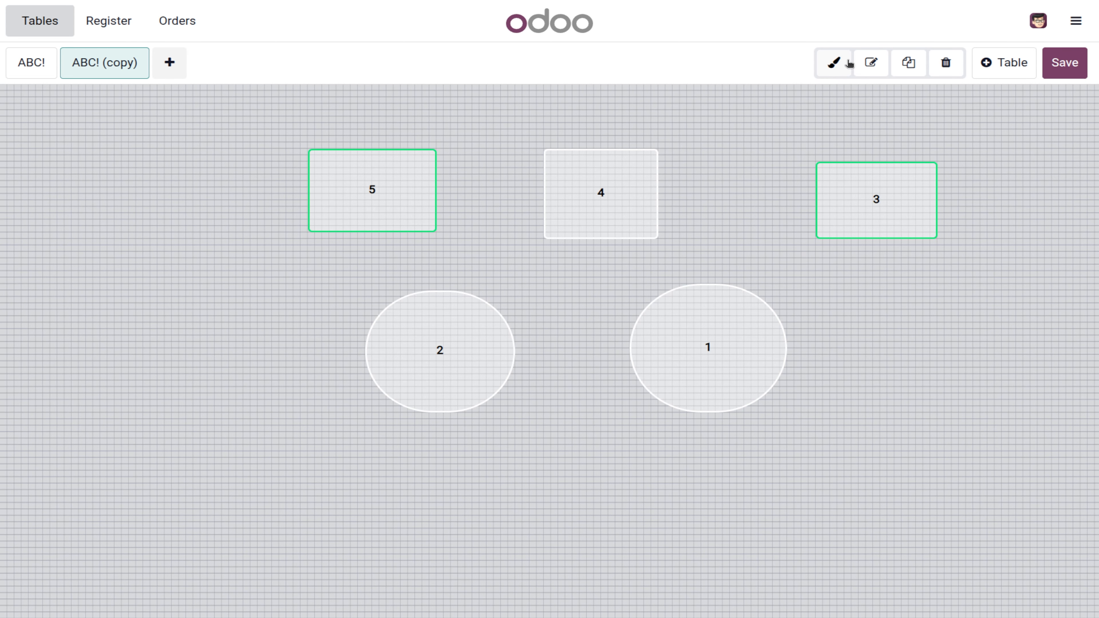
{"action": "left_click", "coordinate": [833, 65]}
{"action": "left_click", "coordinate": [835, 170]}
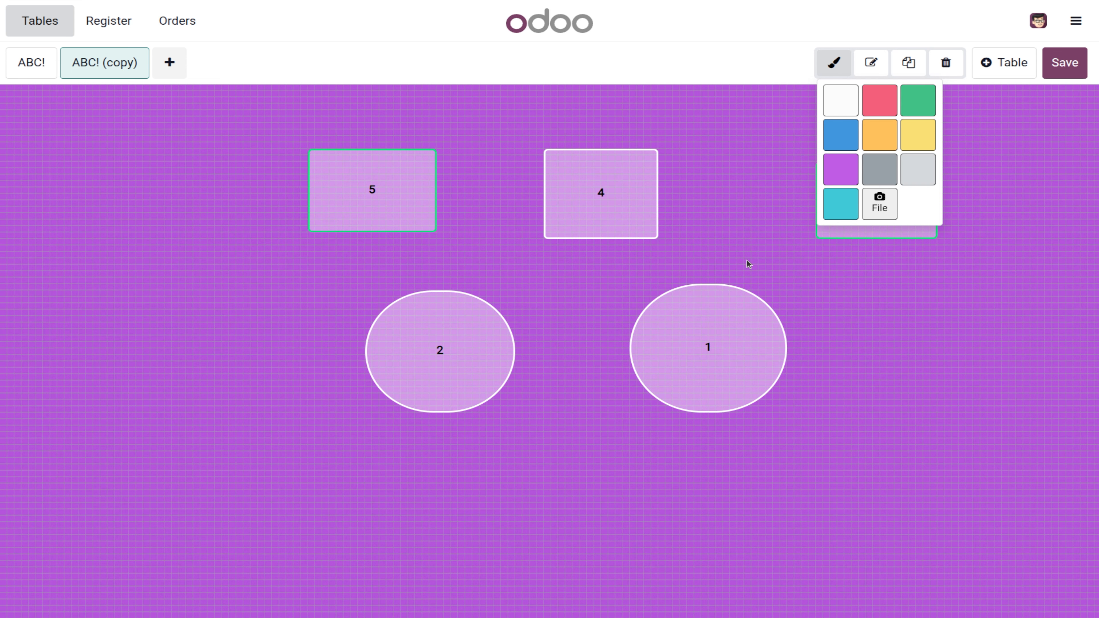
{"action": "left_click", "coordinate": [873, 347]}
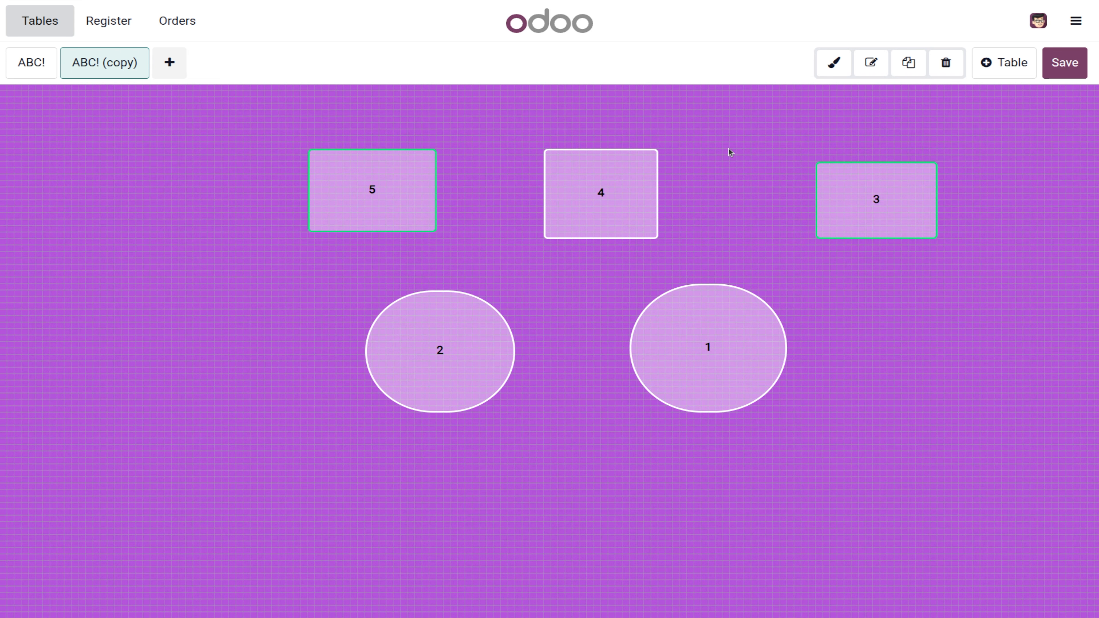
Step: Rename the copied floor to ABC# and save the floor plan
{"action": "left_click", "coordinate": [871, 64]}
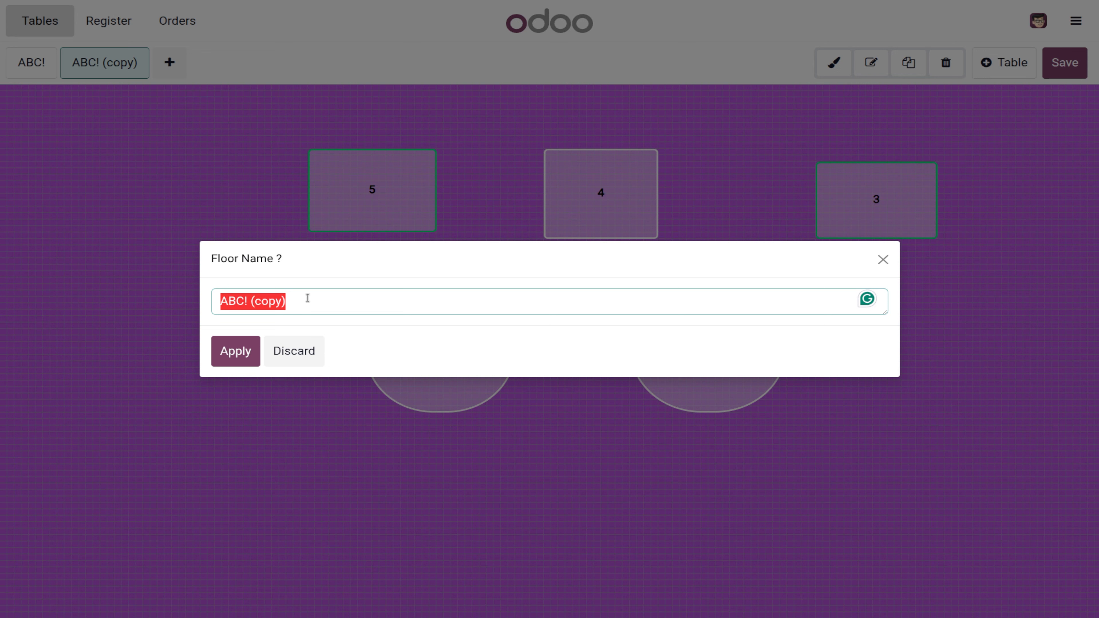
{"action": "left_click", "coordinate": [310, 307]}
{"action": "key", "text": "BackSpace"}
{"action": "key", "text": "BackSpace"}
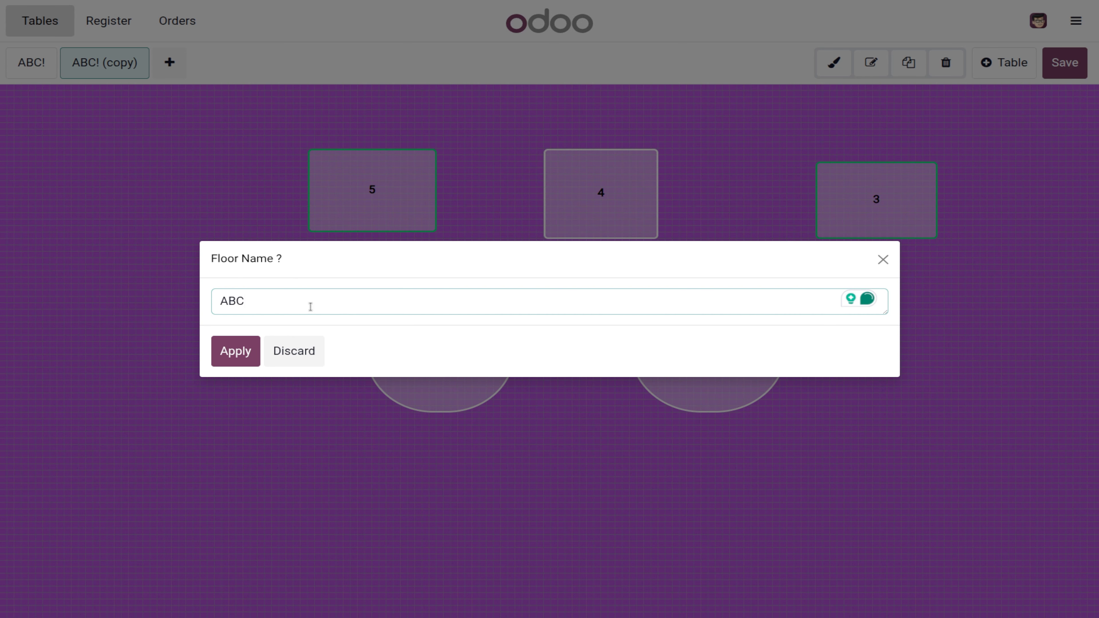
{"action": "type", "text": "#"}
{"action": "left_click", "coordinate": [237, 357]}
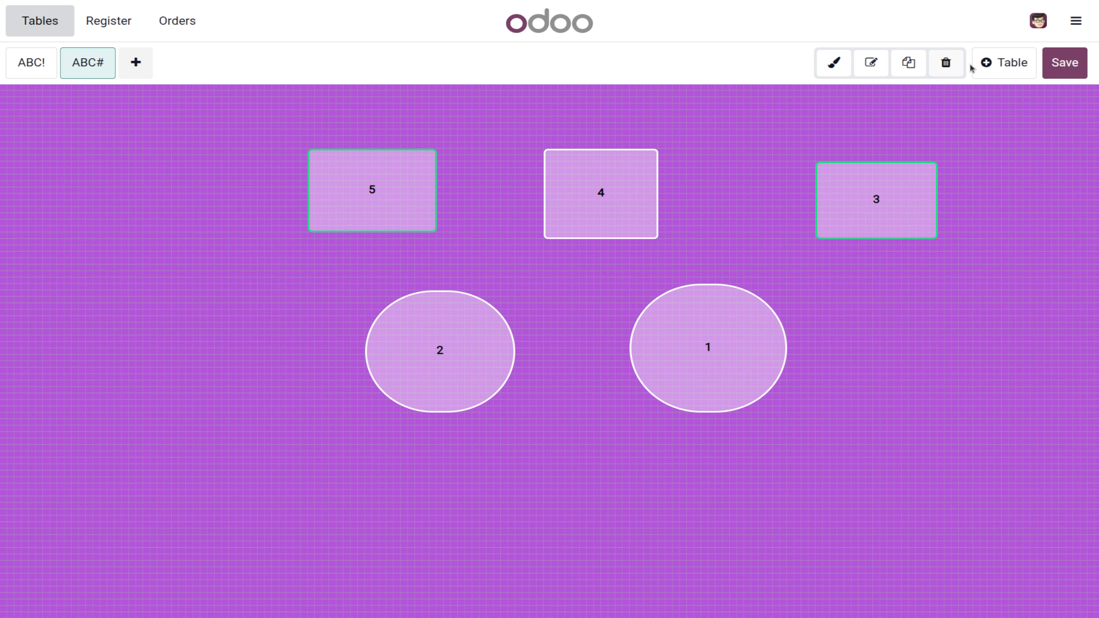
{"action": "left_click", "coordinate": [1053, 60]}
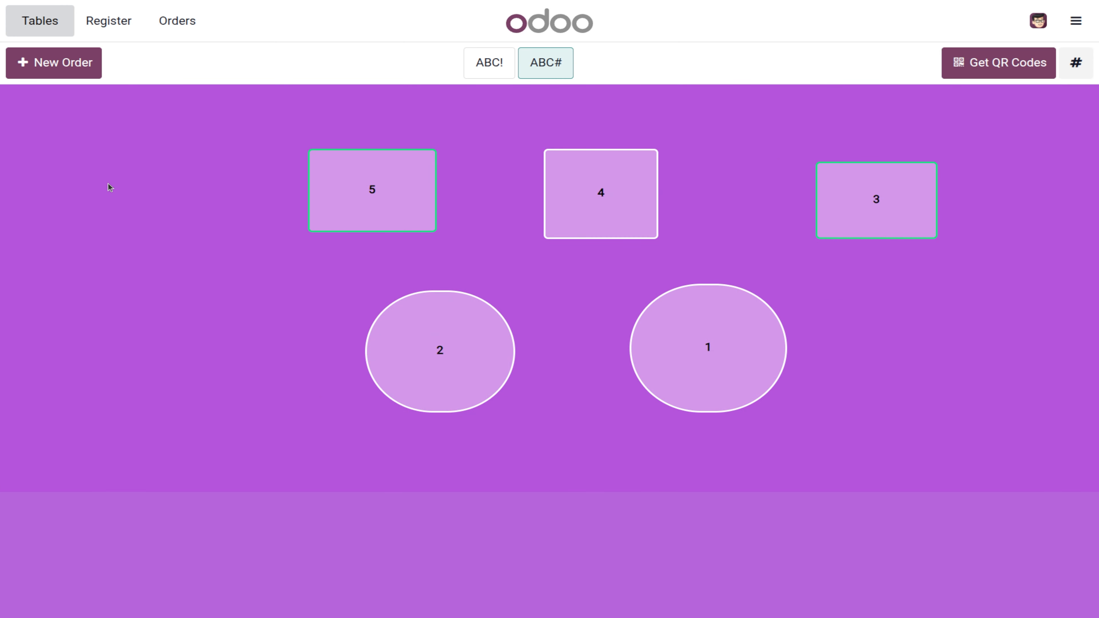
Step: Jump to table 5 and add a Cheese Burger with fries and a Pizza Margherita
{"action": "left_click", "coordinate": [1076, 63]}
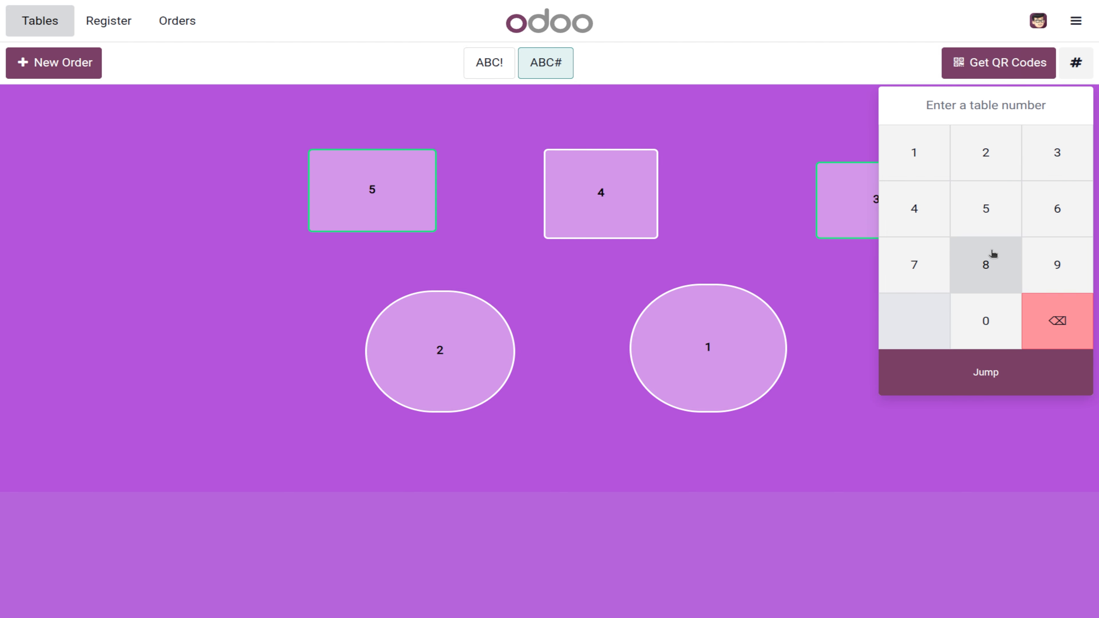
{"action": "left_click", "coordinate": [997, 214]}
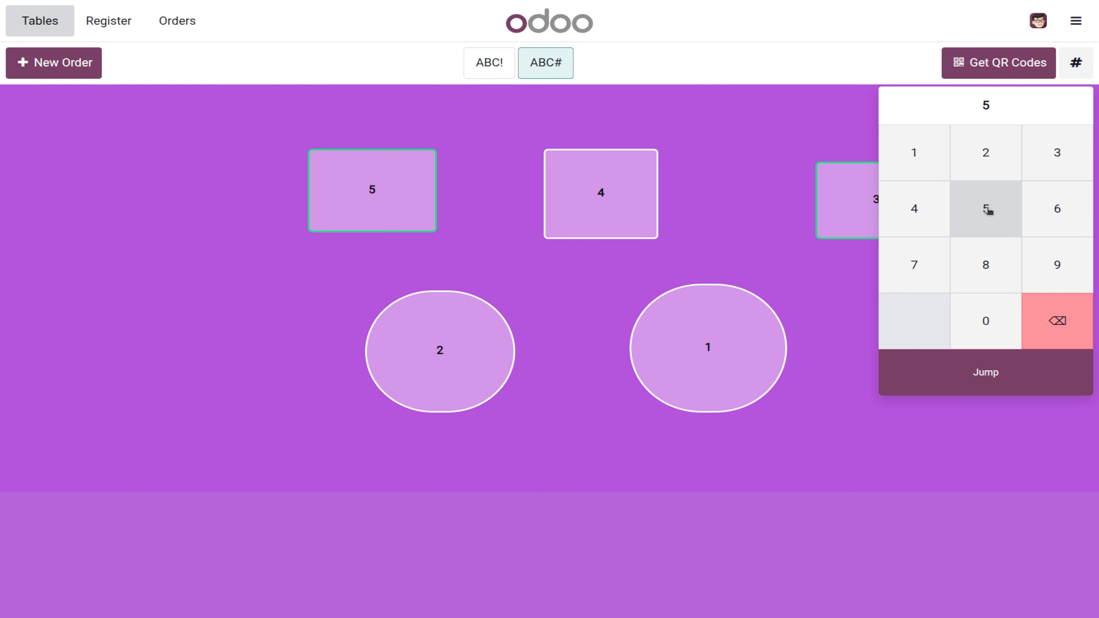
{"action": "left_click", "coordinate": [993, 370]}
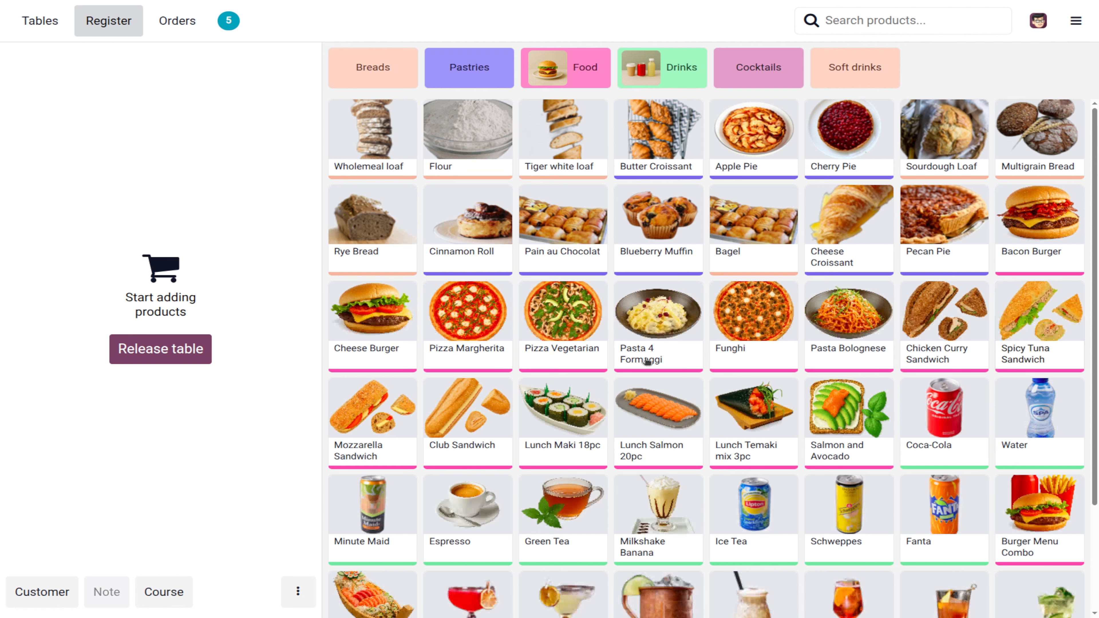
{"action": "left_click", "coordinate": [397, 323]}
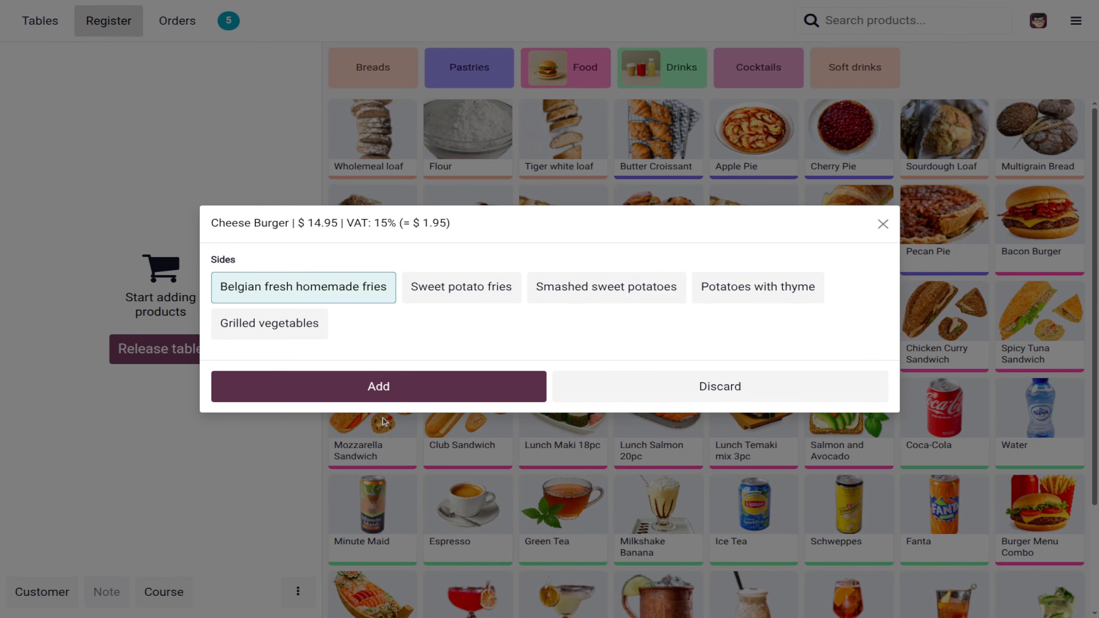
{"action": "left_click", "coordinate": [386, 390]}
{"action": "left_click", "coordinate": [469, 322]}
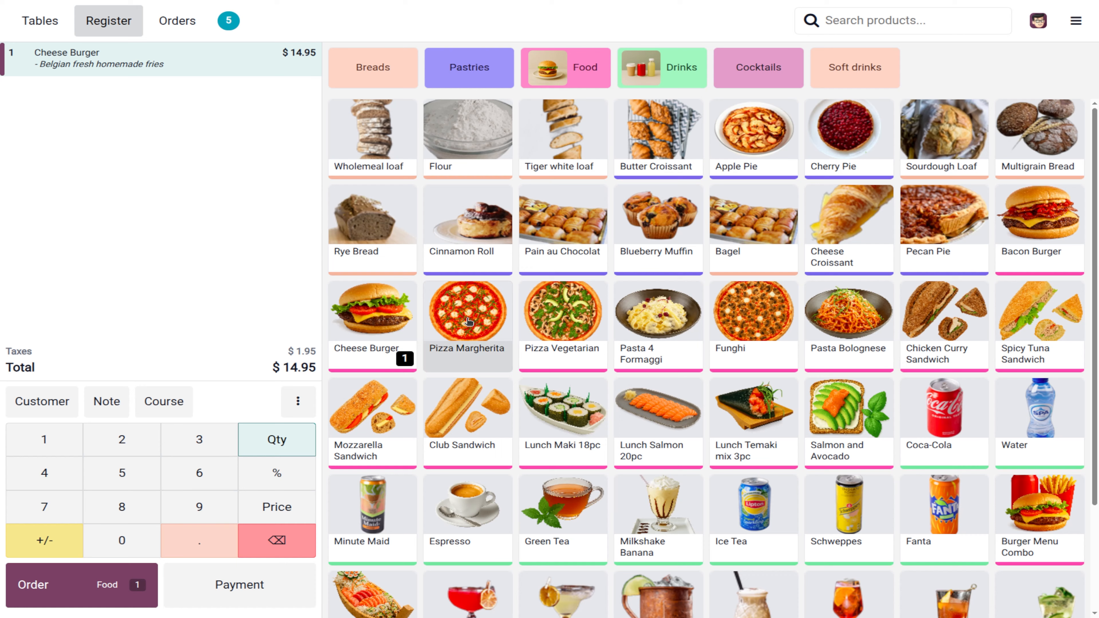
{"action": "left_click", "coordinate": [404, 386]}
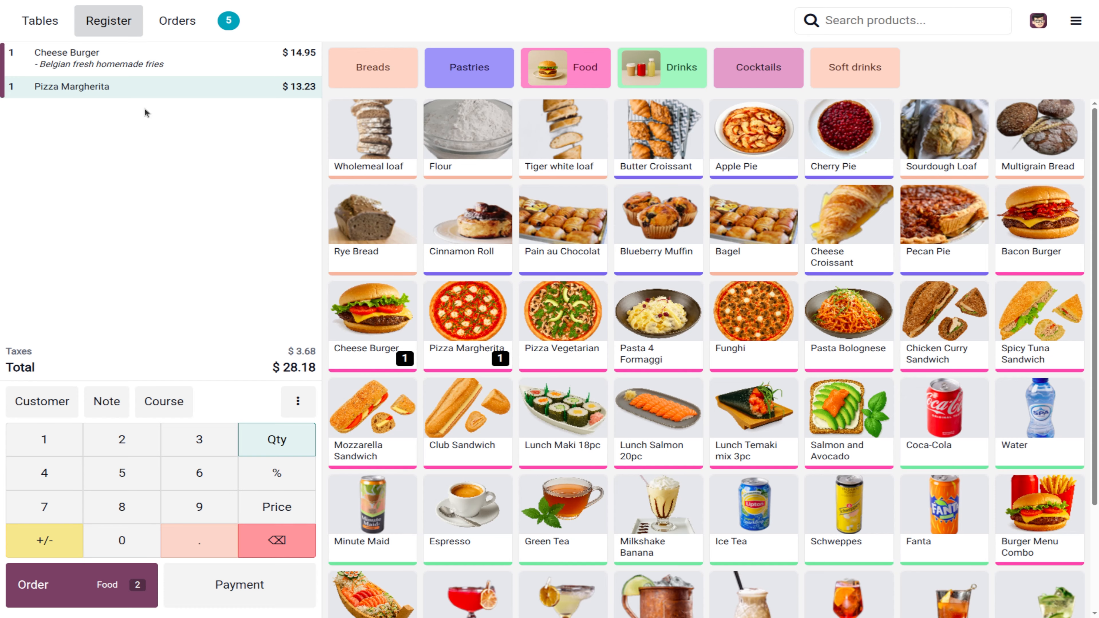
Step: Add Mozzarella and Club Sandwiches as Course 2 and send the order to the kitchen
{"action": "left_click", "coordinate": [162, 405]}
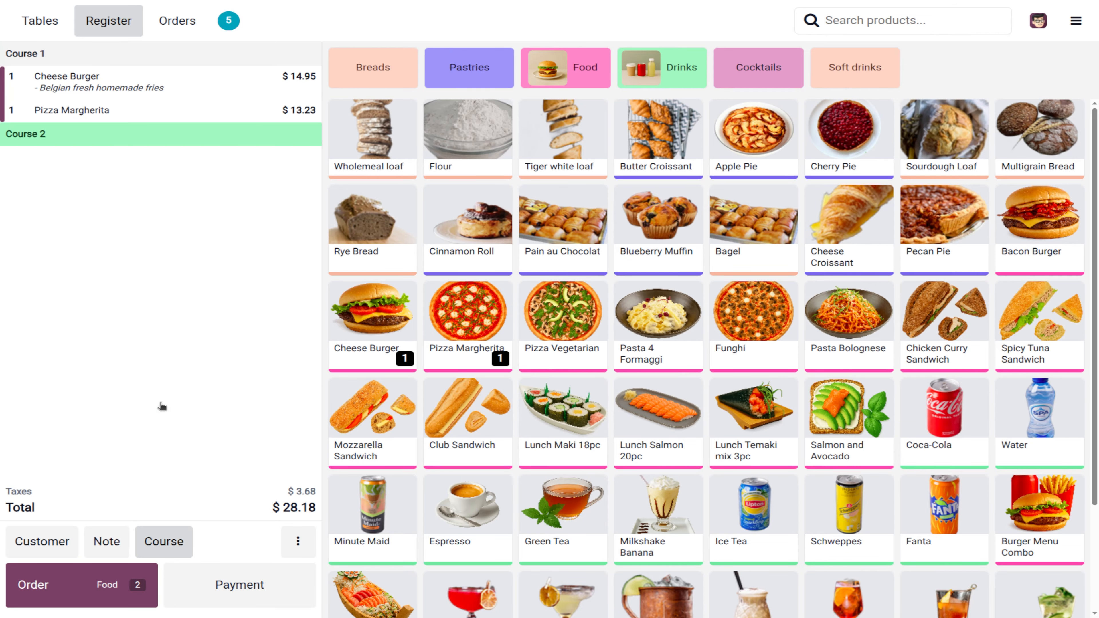
{"action": "left_click", "coordinate": [406, 441]}
{"action": "left_click", "coordinate": [480, 427]}
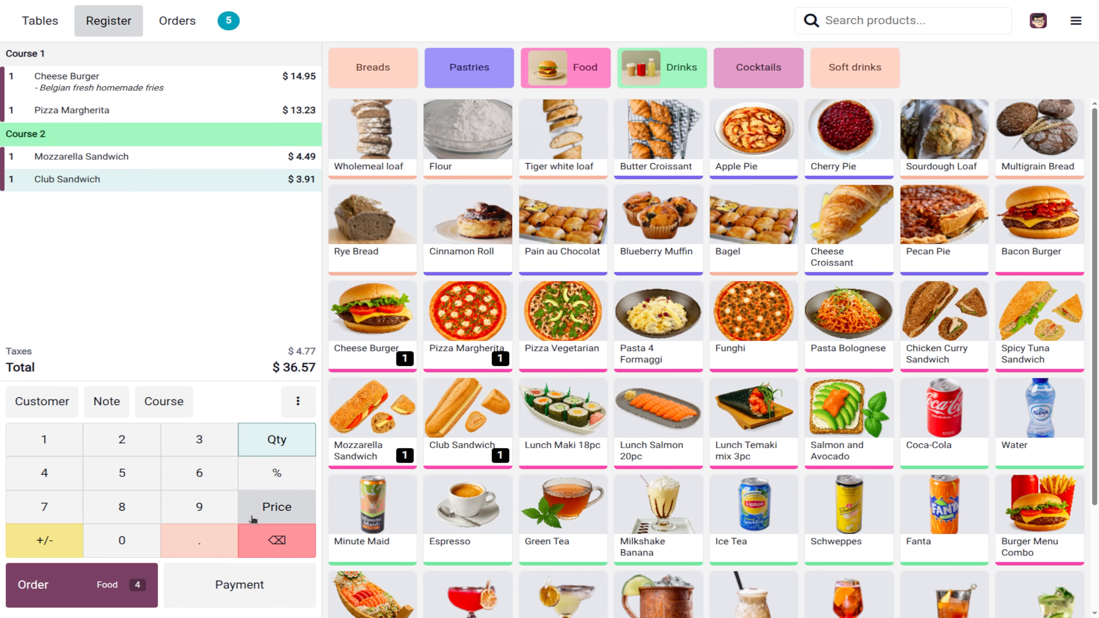
{"action": "left_click", "coordinate": [82, 591]}
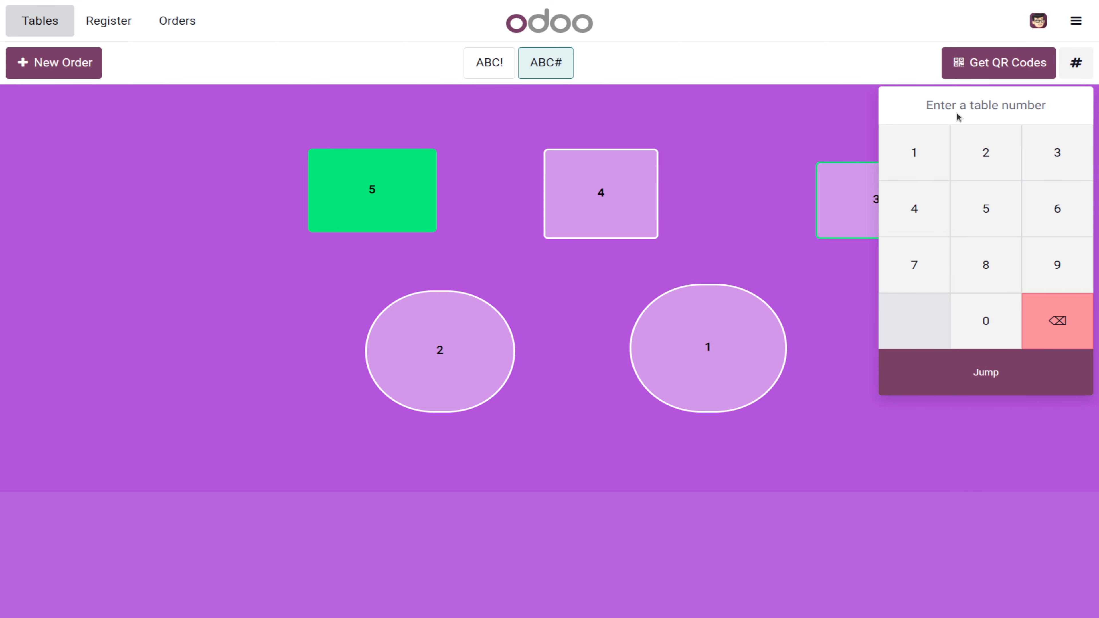
Step: Start a direct-sale order of Cheese Burger with fries and Green Tea, then choose a table from the plan
{"action": "left_click", "coordinate": [1055, 289]}
{"action": "left_click", "coordinate": [1054, 317]}
{"action": "left_click", "coordinate": [43, 65]}
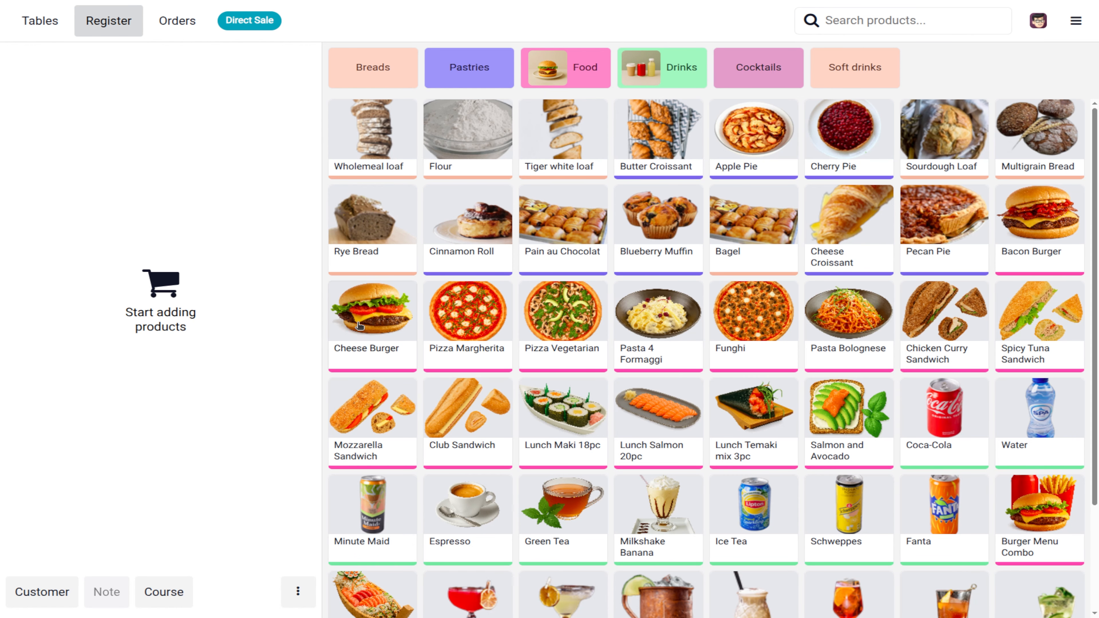
{"action": "left_click", "coordinate": [346, 326]}
{"action": "left_click", "coordinate": [346, 398]}
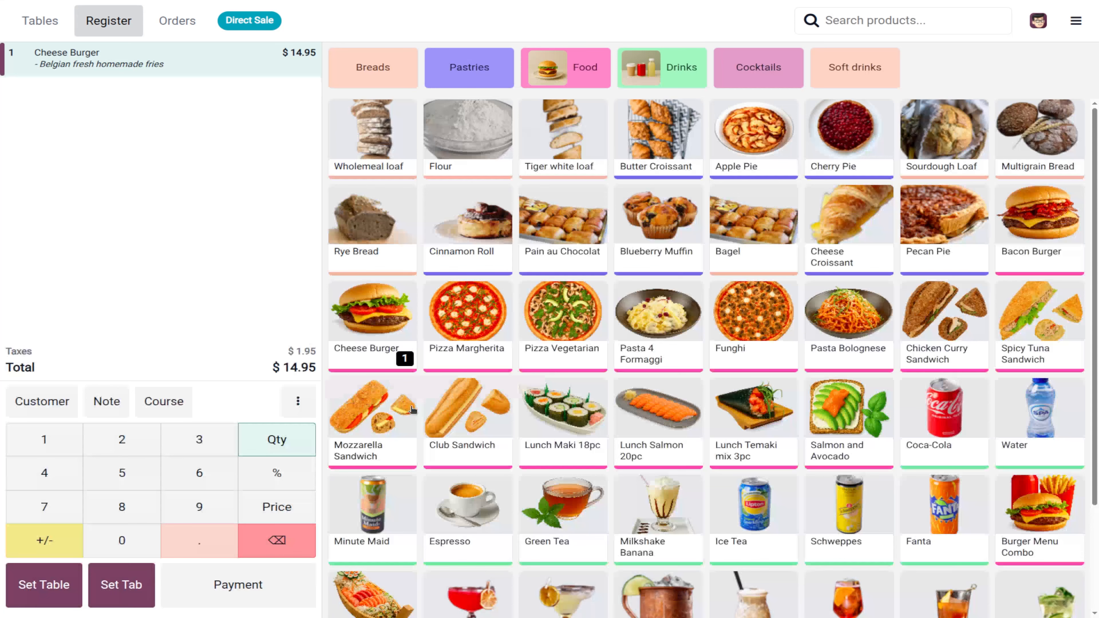
{"action": "left_click", "coordinate": [569, 501]}
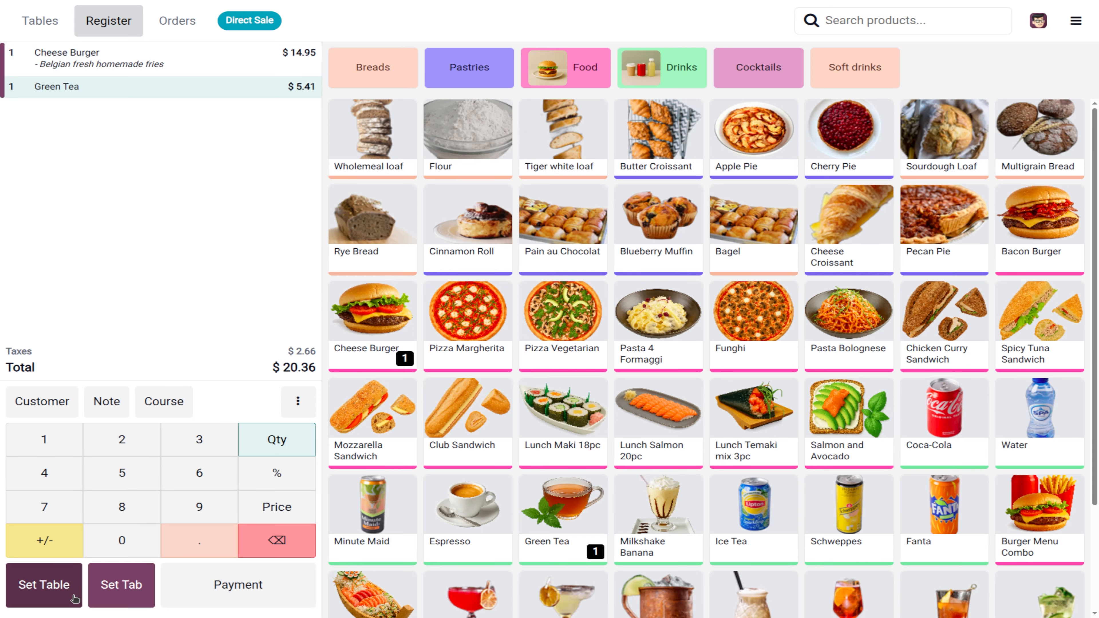
{"action": "left_click", "coordinate": [63, 588]}
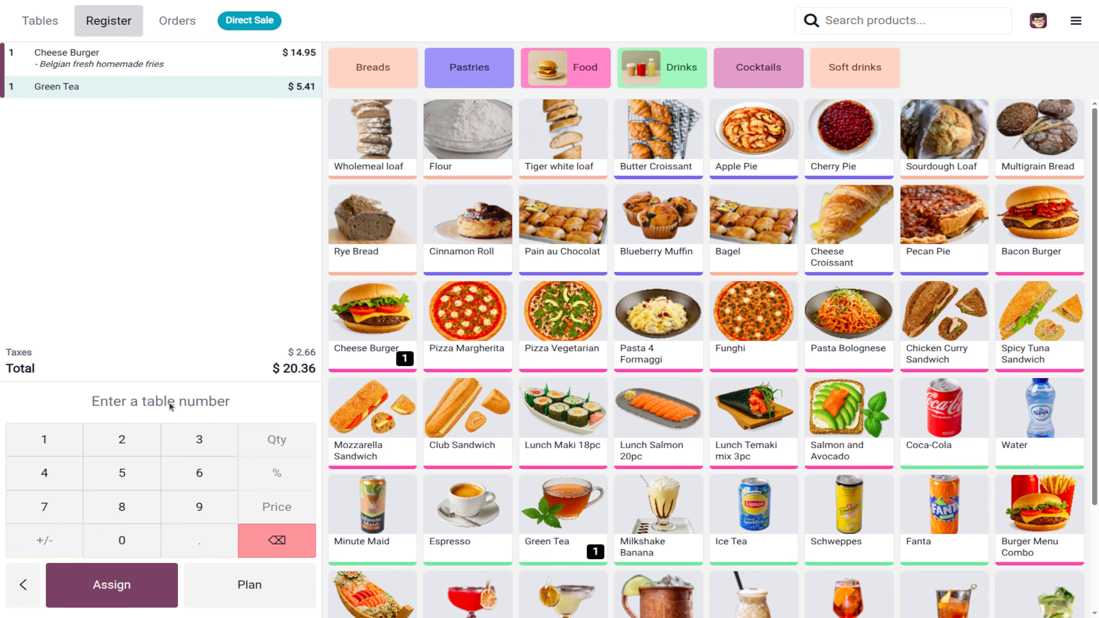
{"action": "left_click", "coordinate": [261, 597]}
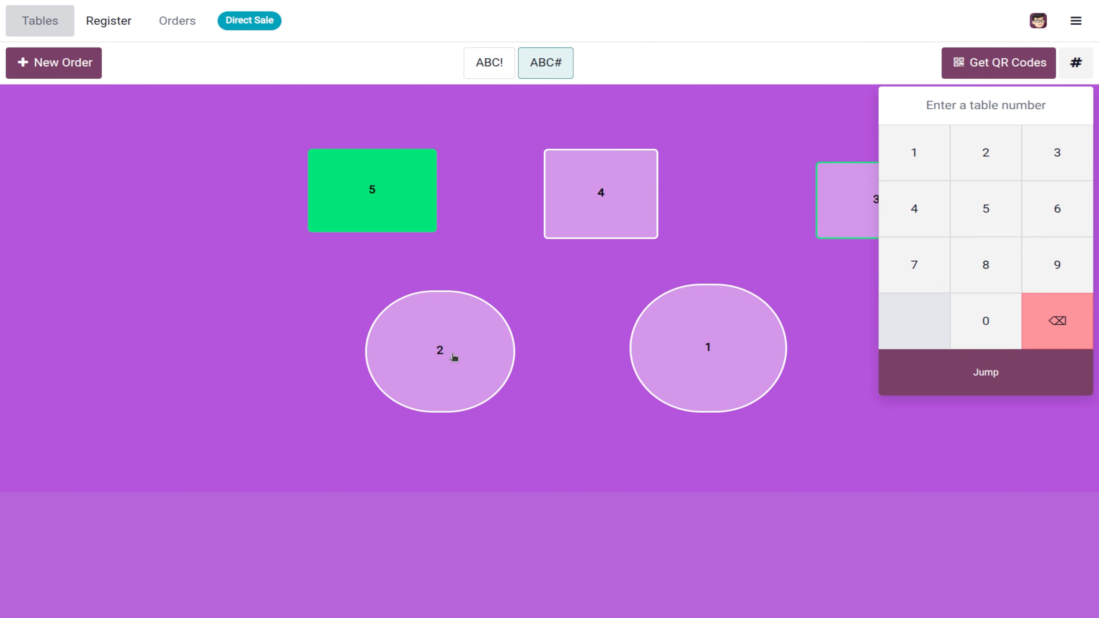
Step: Send the burger-and-tea order on table 2, release table 4, and switch to the ABC! floor
{"action": "left_click", "coordinate": [454, 357]}
{"action": "left_click", "coordinate": [41, 586]}
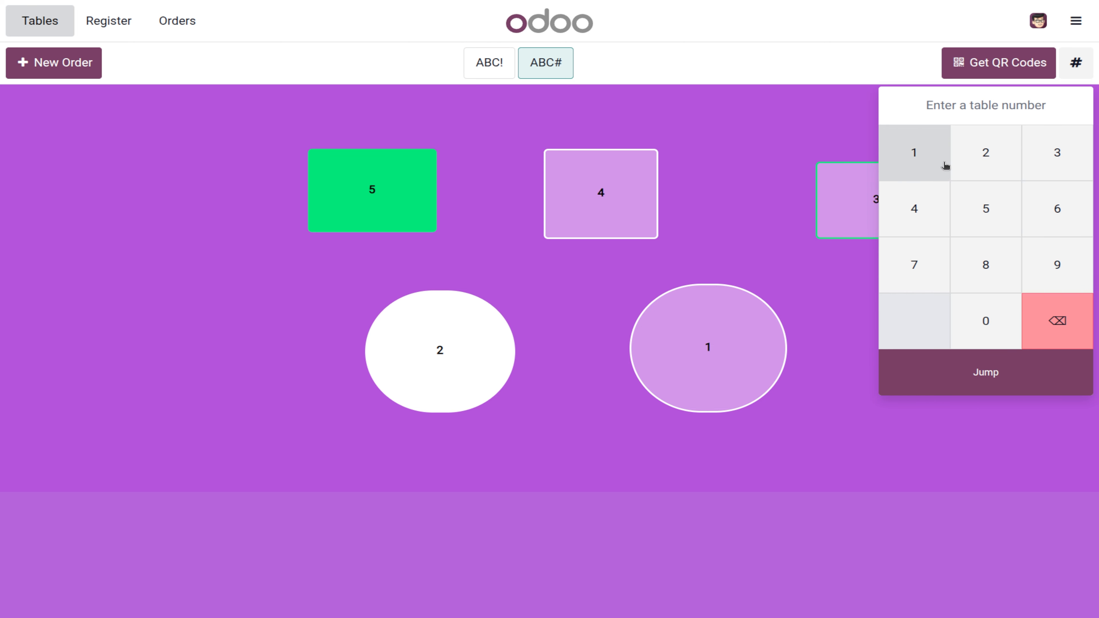
{"action": "left_click", "coordinate": [1029, 359]}
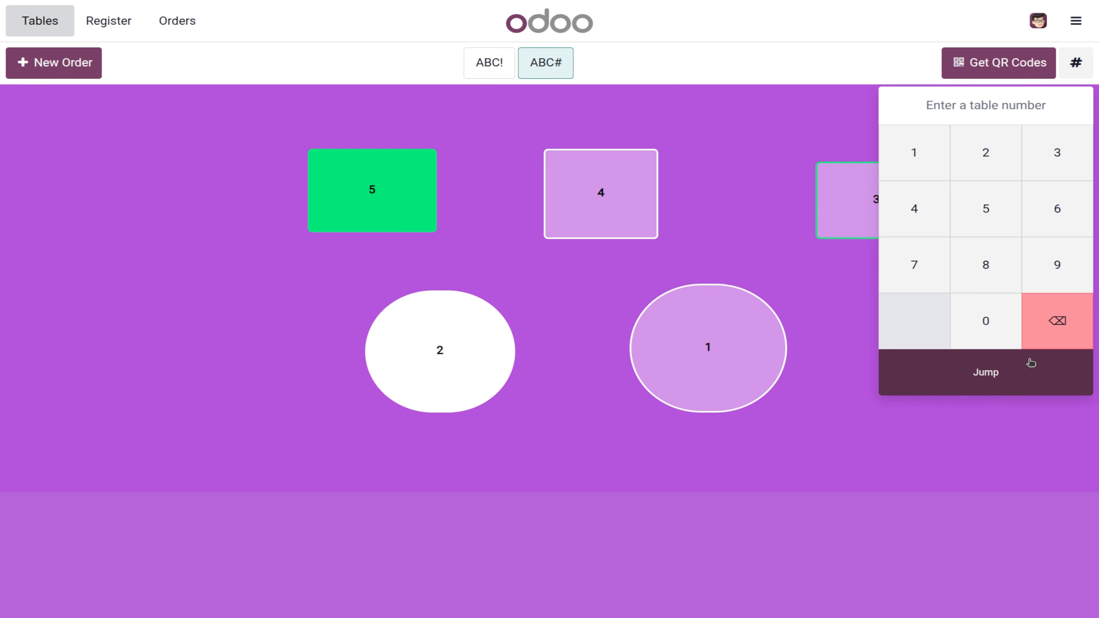
{"action": "left_click", "coordinate": [971, 310]}
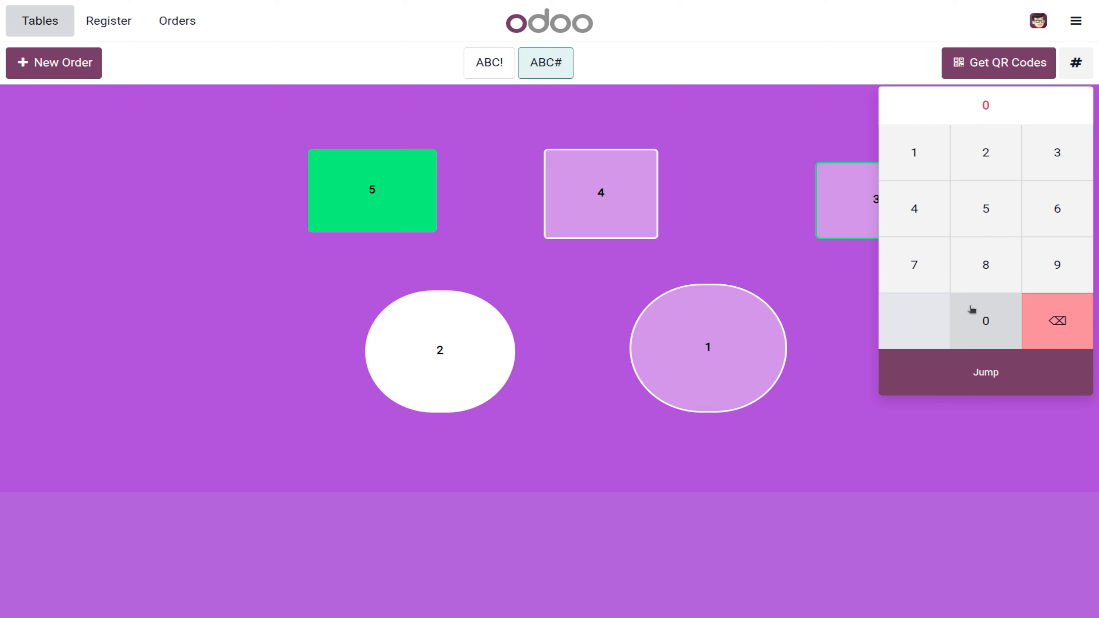
{"action": "left_click", "coordinate": [1025, 374]}
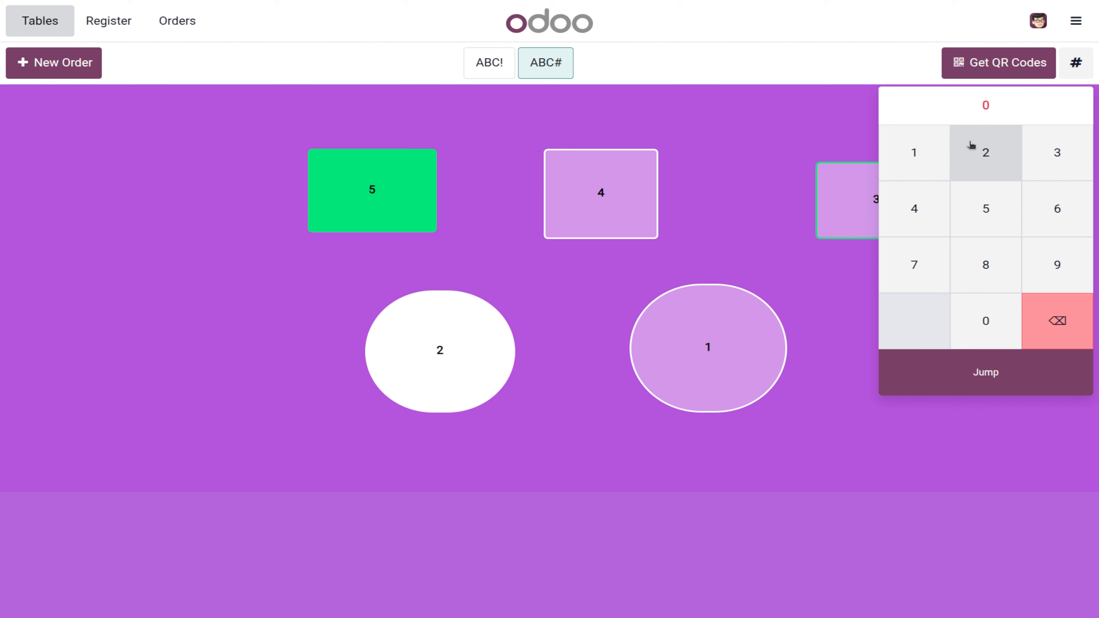
{"action": "left_click", "coordinate": [913, 228]}
{"action": "left_click", "coordinate": [1025, 368]}
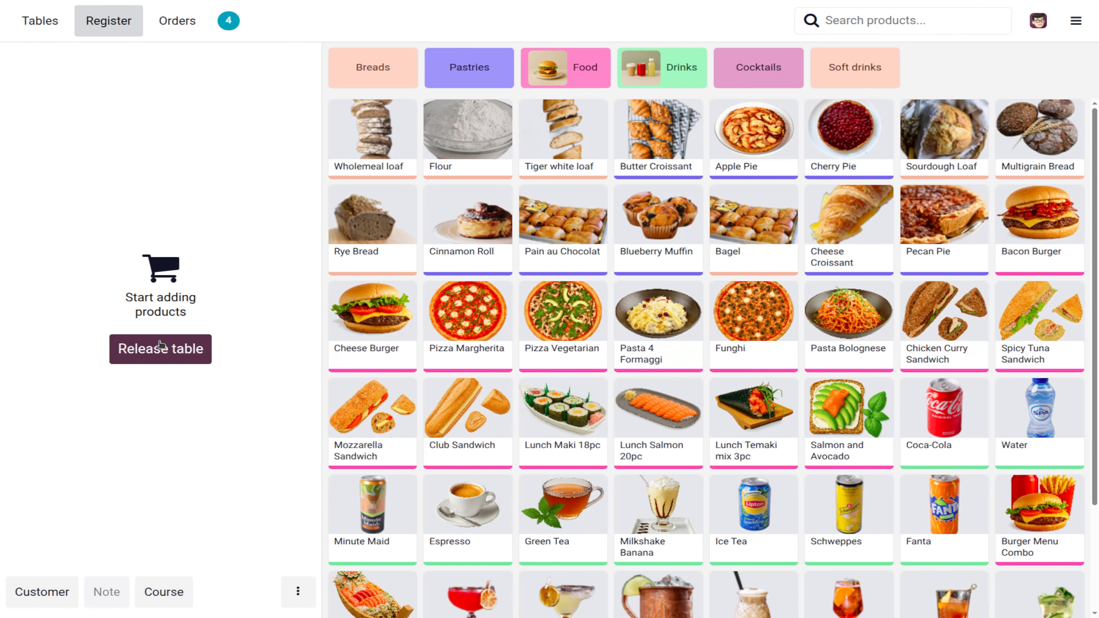
{"action": "left_click", "coordinate": [161, 349]}
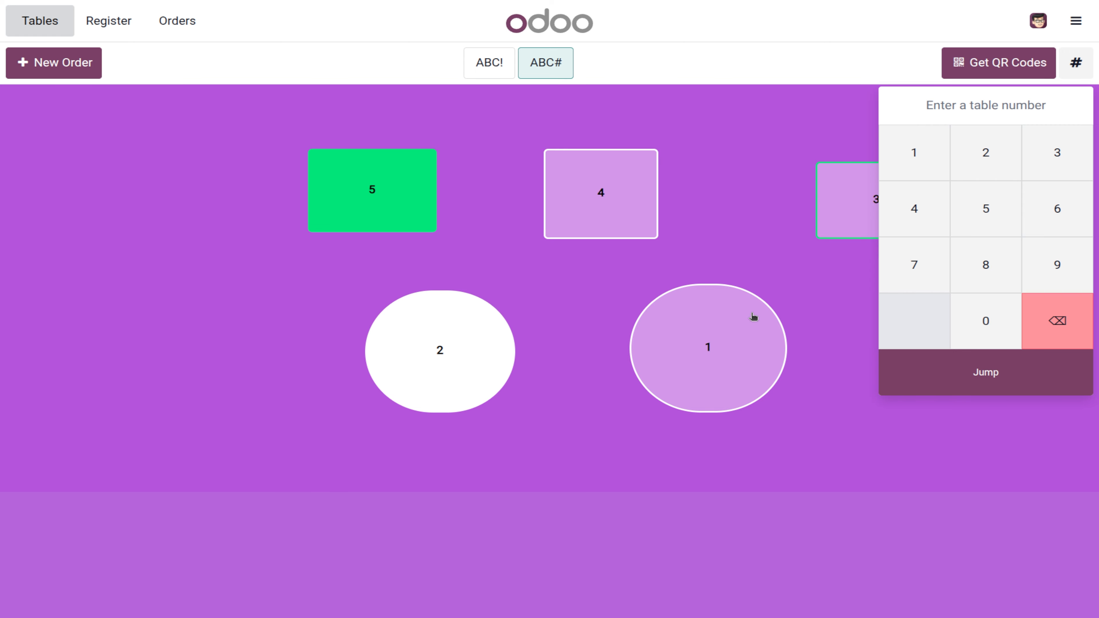
{"action": "left_click", "coordinate": [477, 60]}
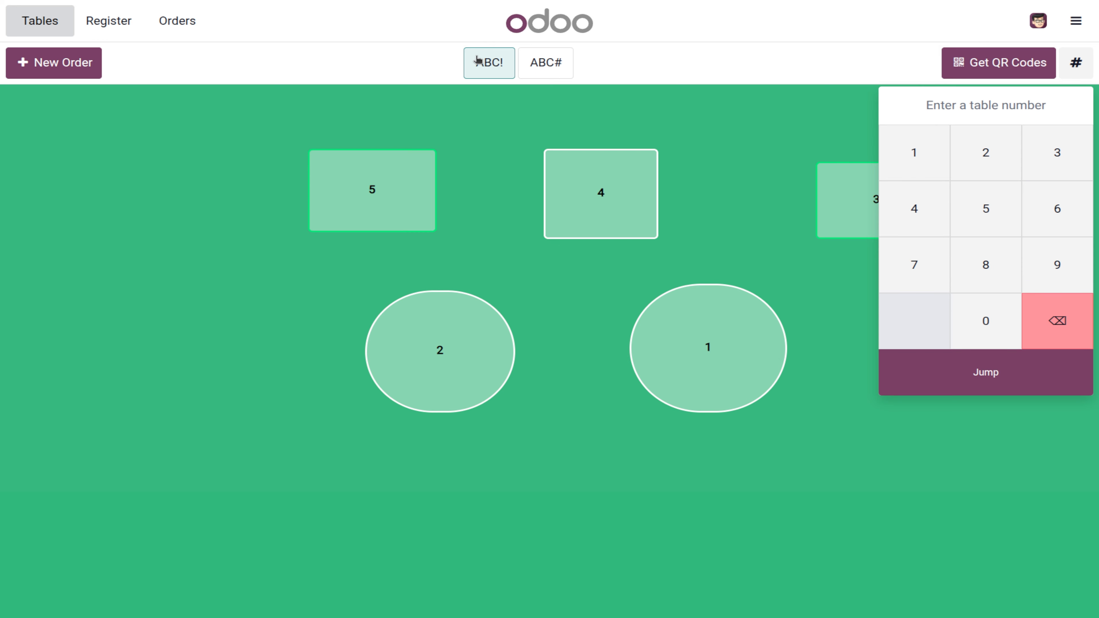
Step: Delete the empty Table 5 order from the orders list and load Table 2's order
{"action": "left_click", "coordinate": [348, 227]}
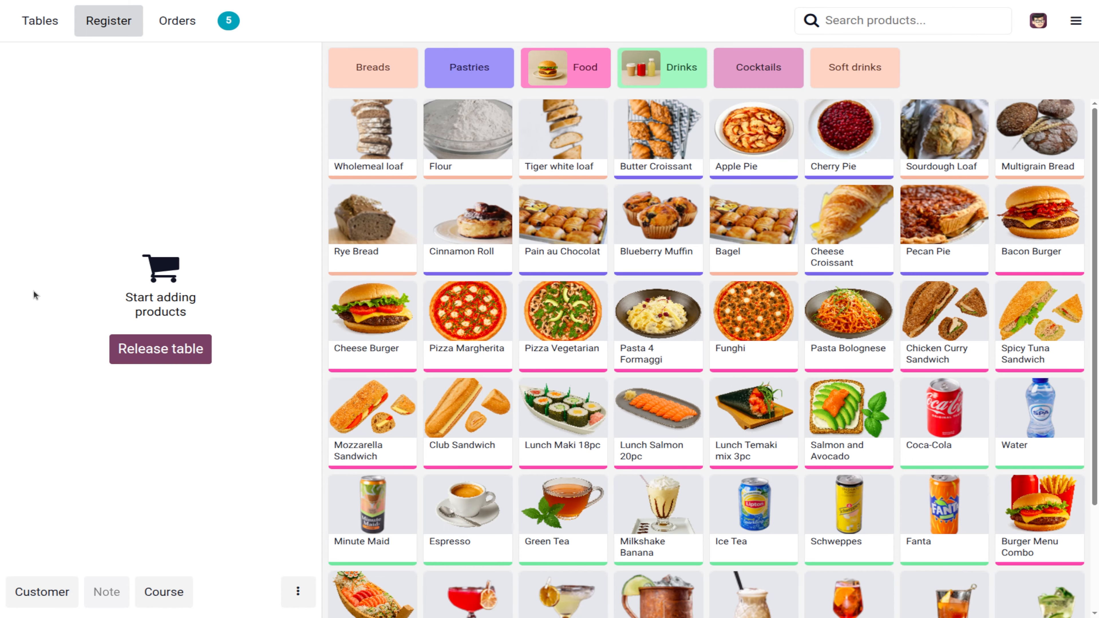
{"action": "left_click", "coordinate": [194, 22]}
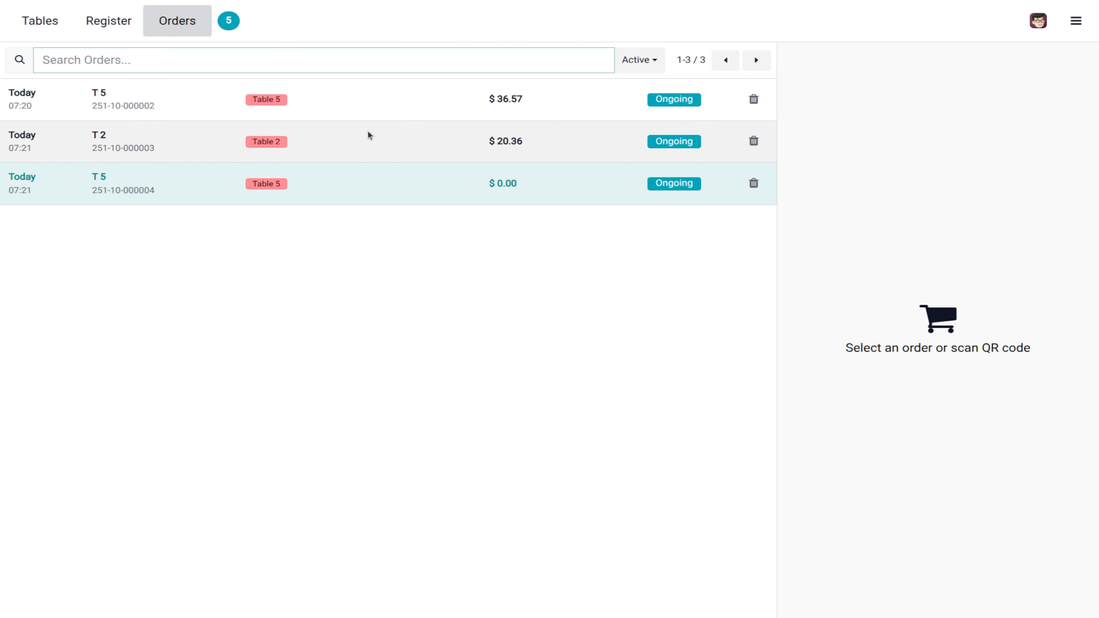
{"action": "left_click", "coordinate": [753, 183]}
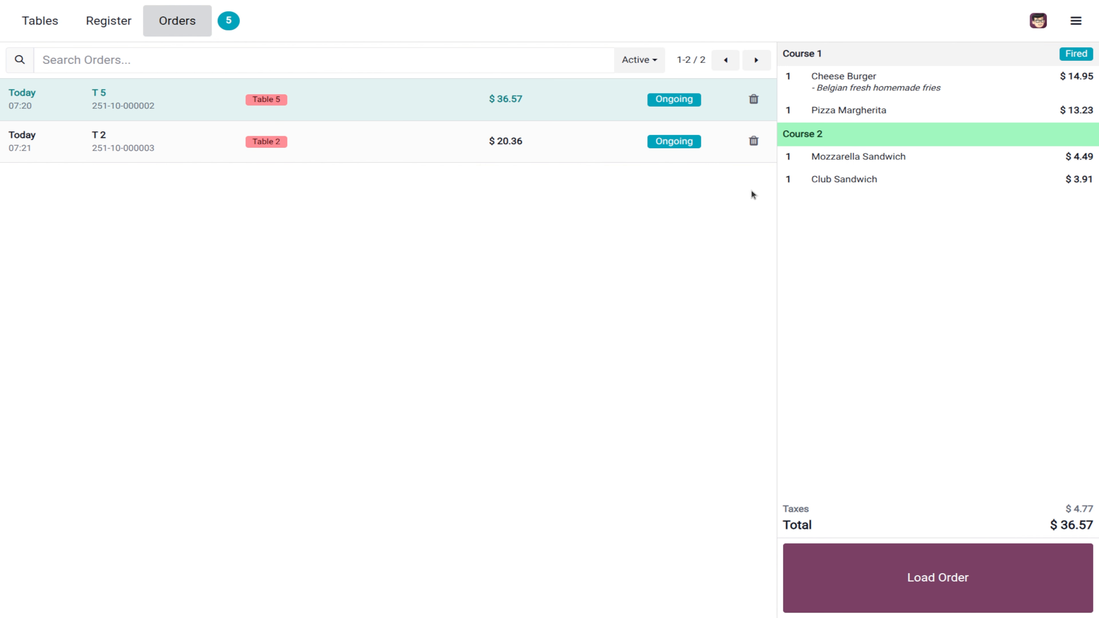
{"action": "left_click", "coordinate": [443, 135]}
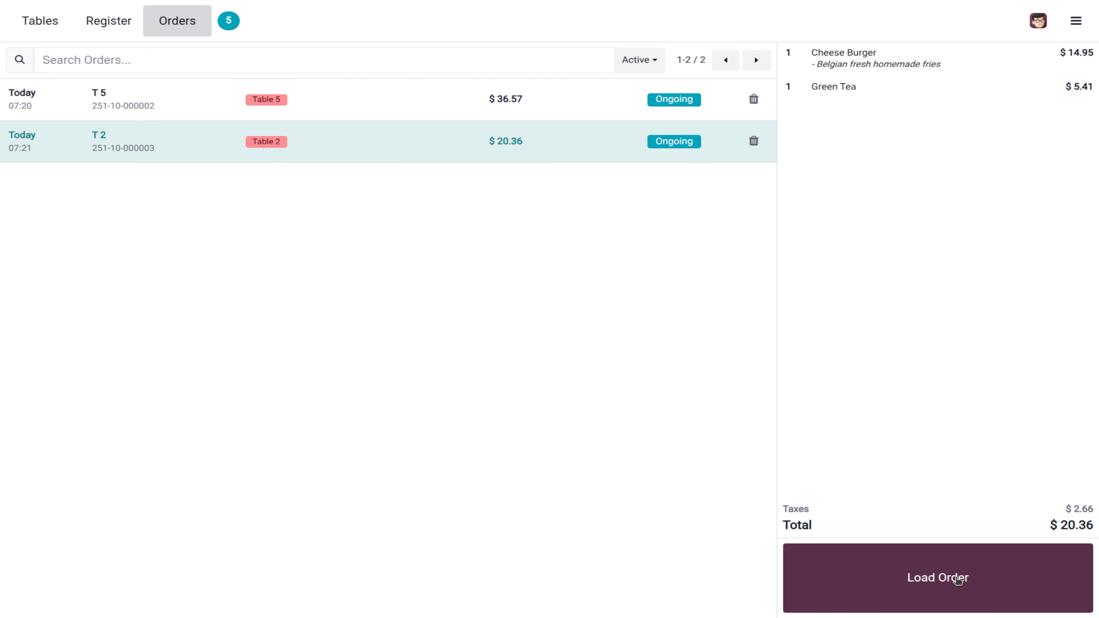
{"action": "left_click", "coordinate": [940, 564]}
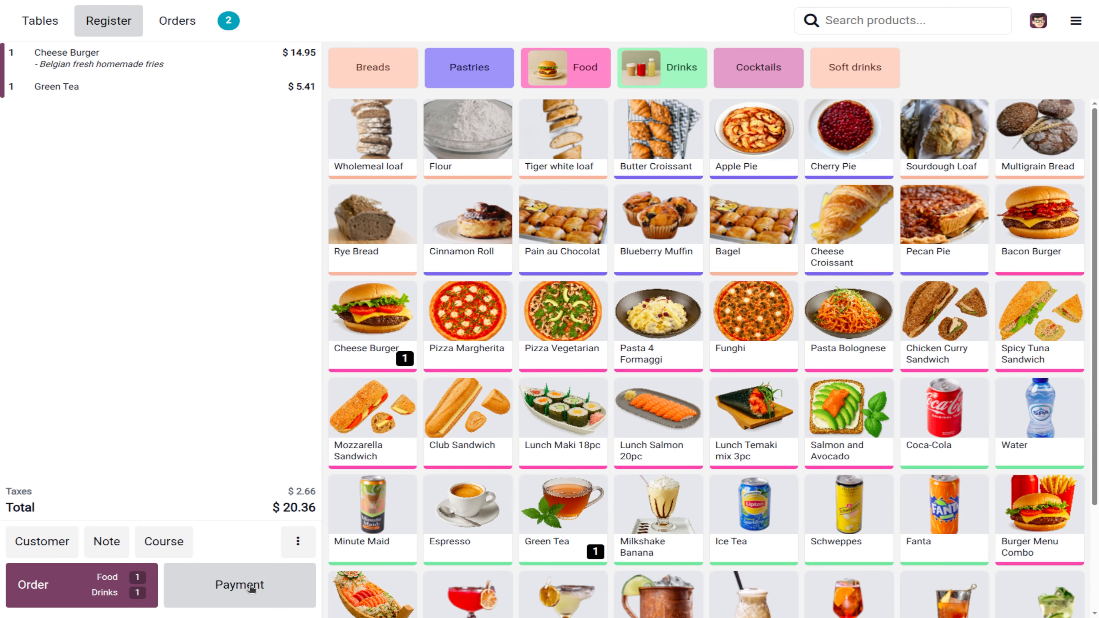
Step: Pay Table 2's $20.36 order by card, sending it to preparation when warned
{"action": "left_click", "coordinate": [250, 587]}
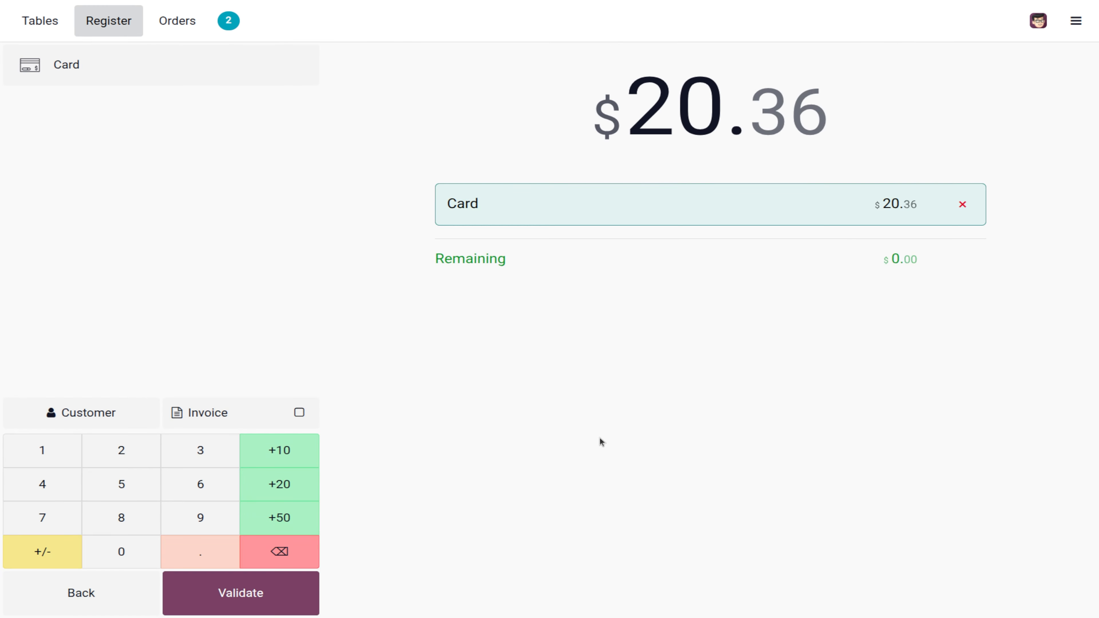
{"action": "left_click", "coordinate": [246, 589]}
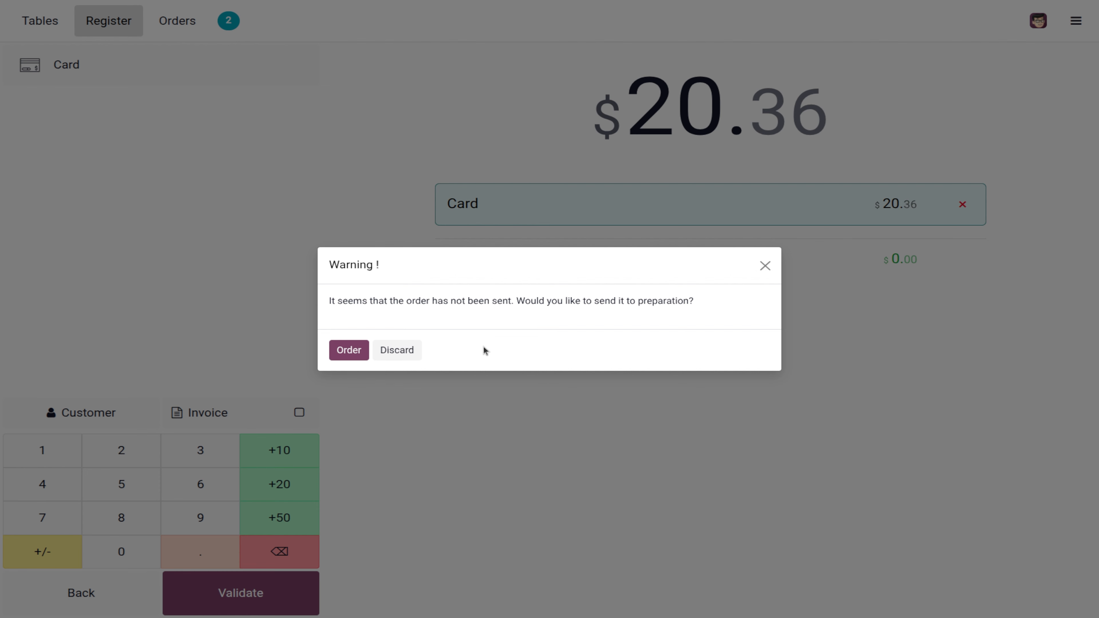
{"action": "left_click", "coordinate": [349, 350]}
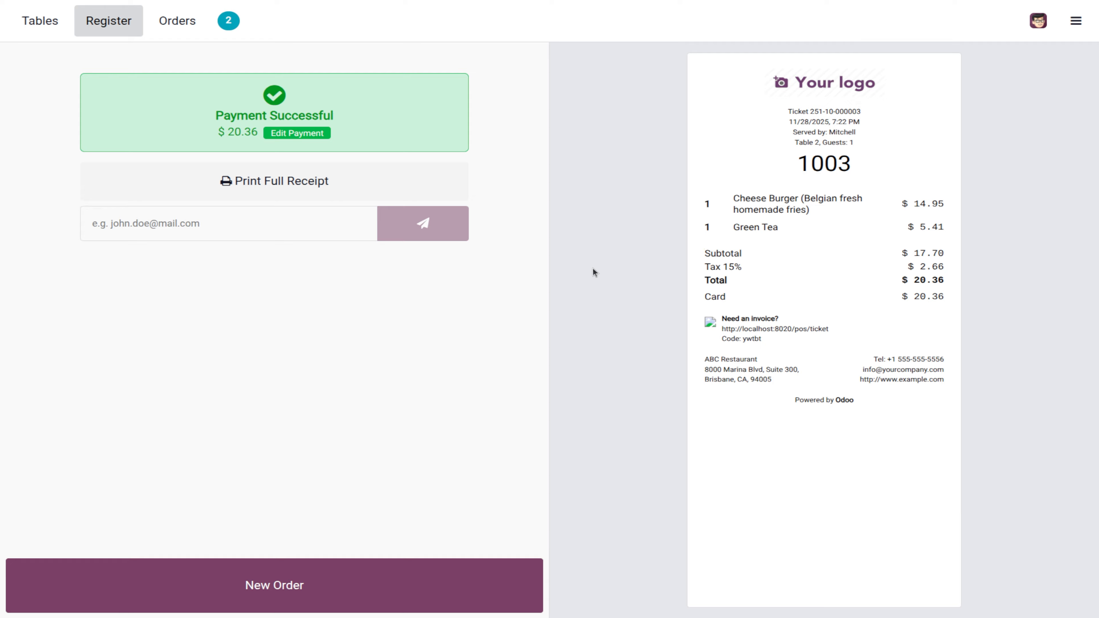
{"action": "left_click", "coordinate": [1074, 24]}
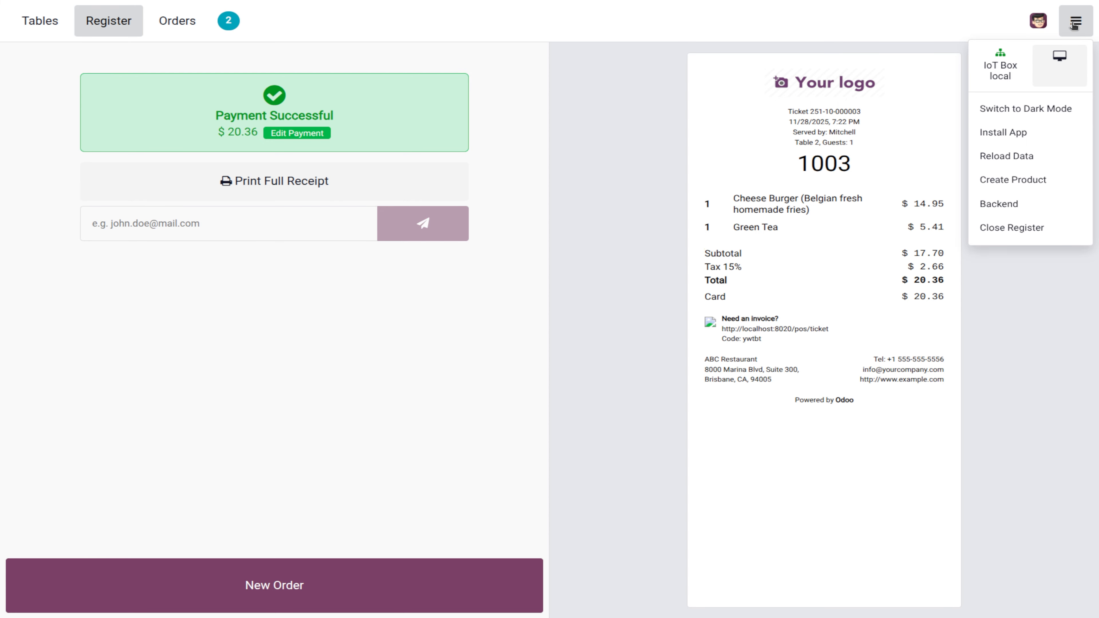
Step: Attempt to close the register, then load Table 5's draft order and fire its second course
{"action": "left_click", "coordinate": [1022, 228]}
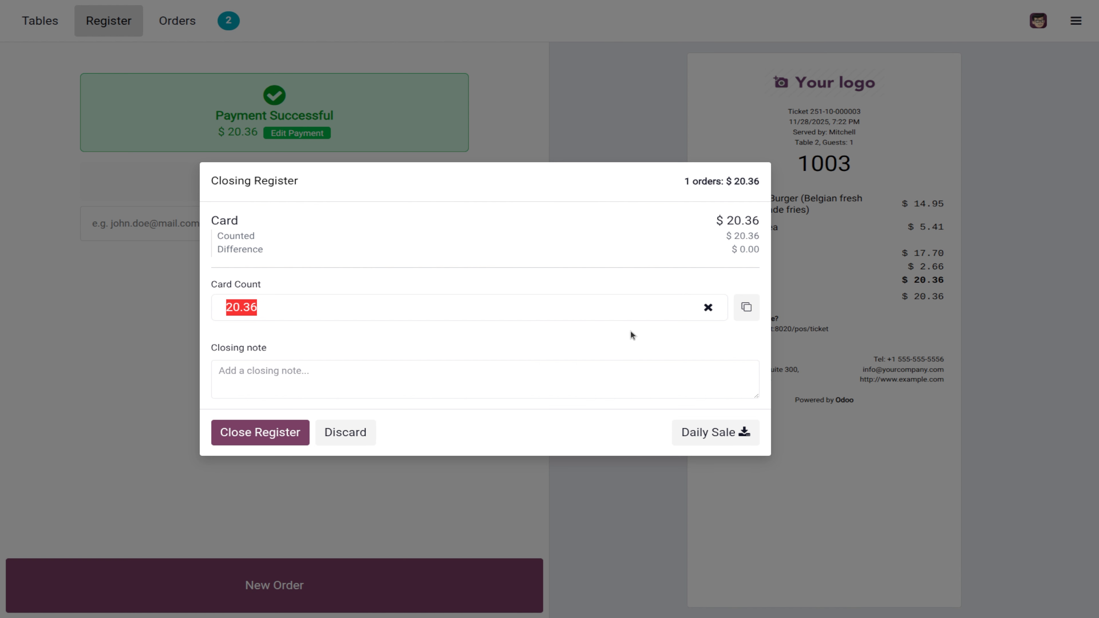
{"action": "left_click", "coordinate": [268, 437]}
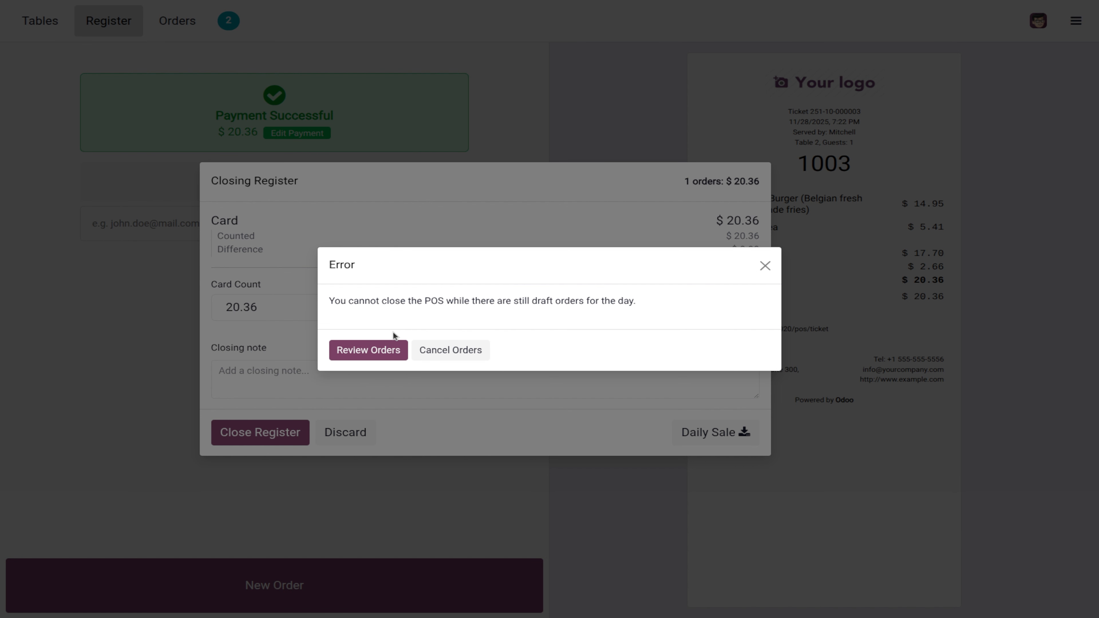
{"action": "left_click", "coordinate": [376, 351]}
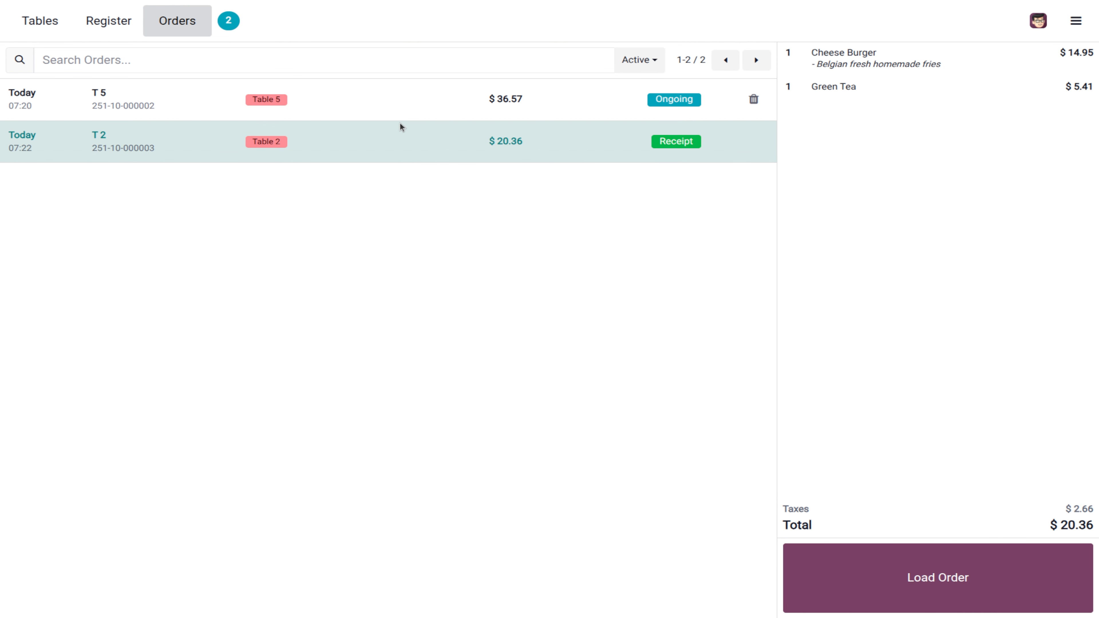
{"action": "left_click", "coordinate": [358, 103]}
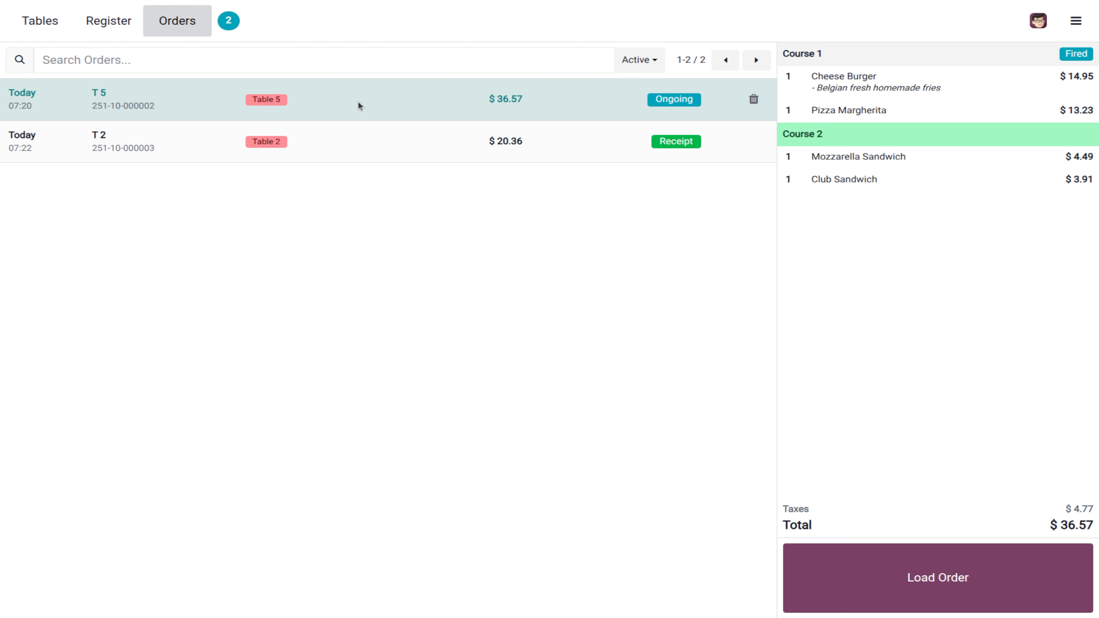
{"action": "left_click", "coordinate": [1016, 595]}
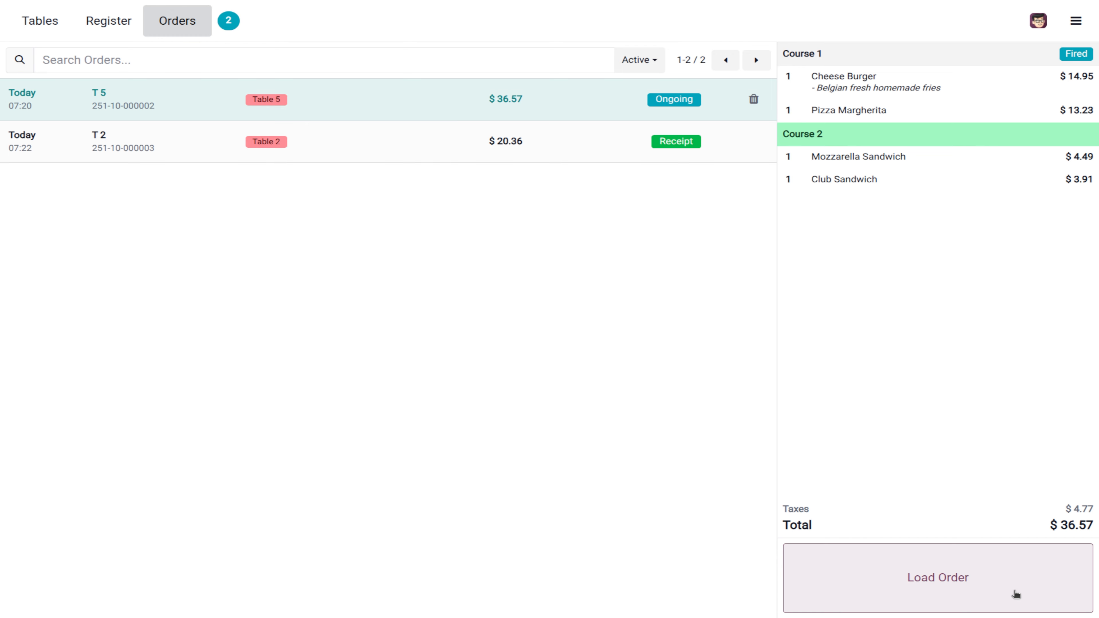
{"action": "left_click", "coordinate": [69, 593]}
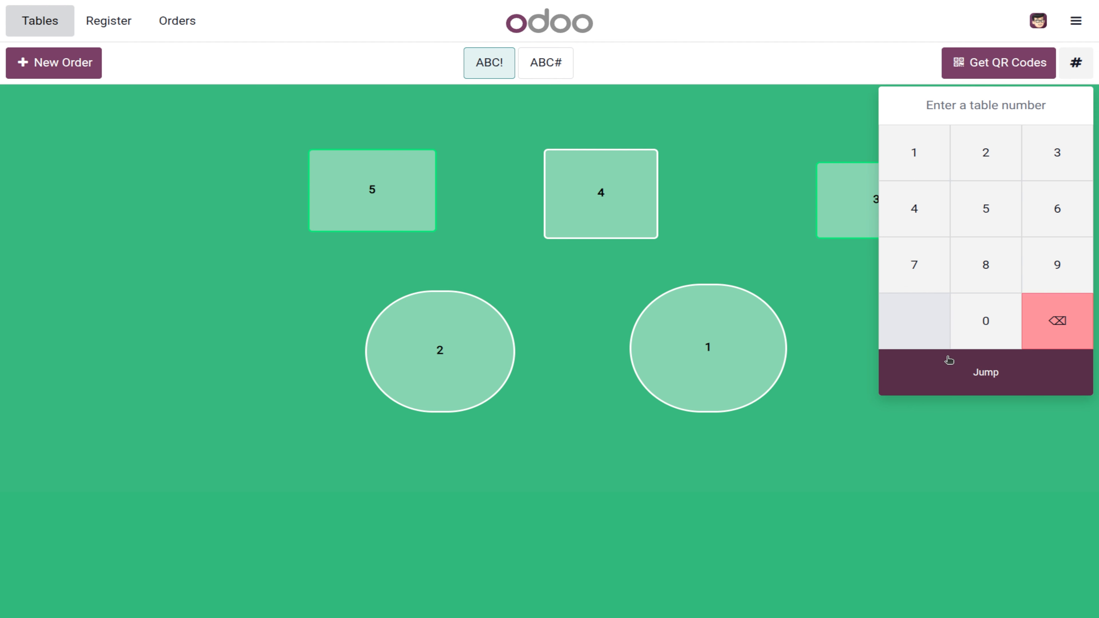
Step: Retry closing the register from the menu and fire Table 5's second course again
{"action": "left_click", "coordinate": [1076, 21]}
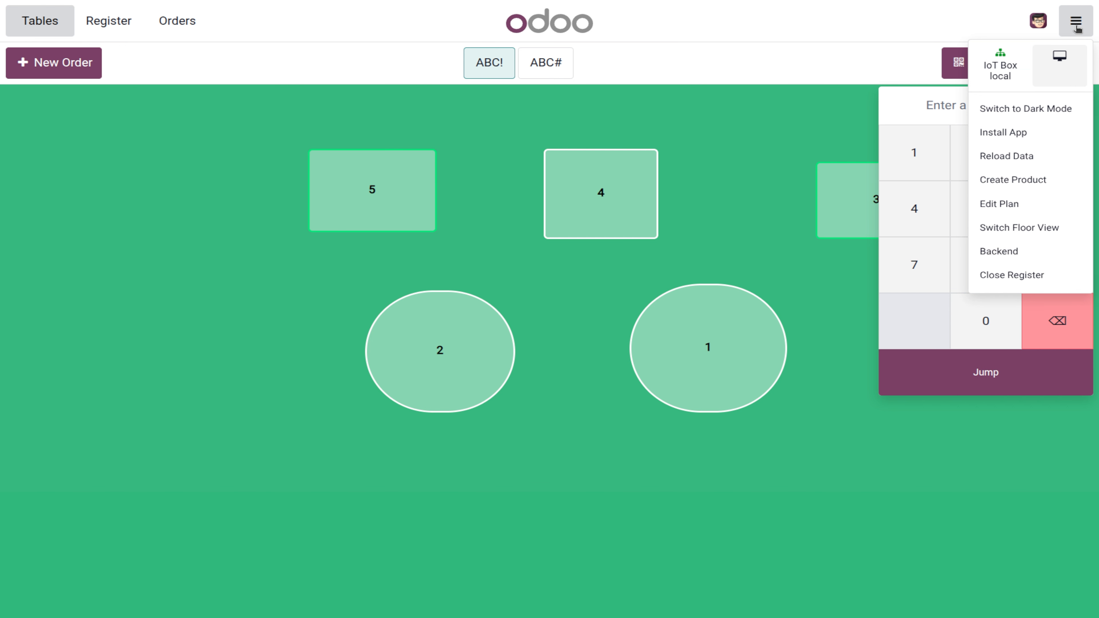
{"action": "left_click", "coordinate": [1027, 276]}
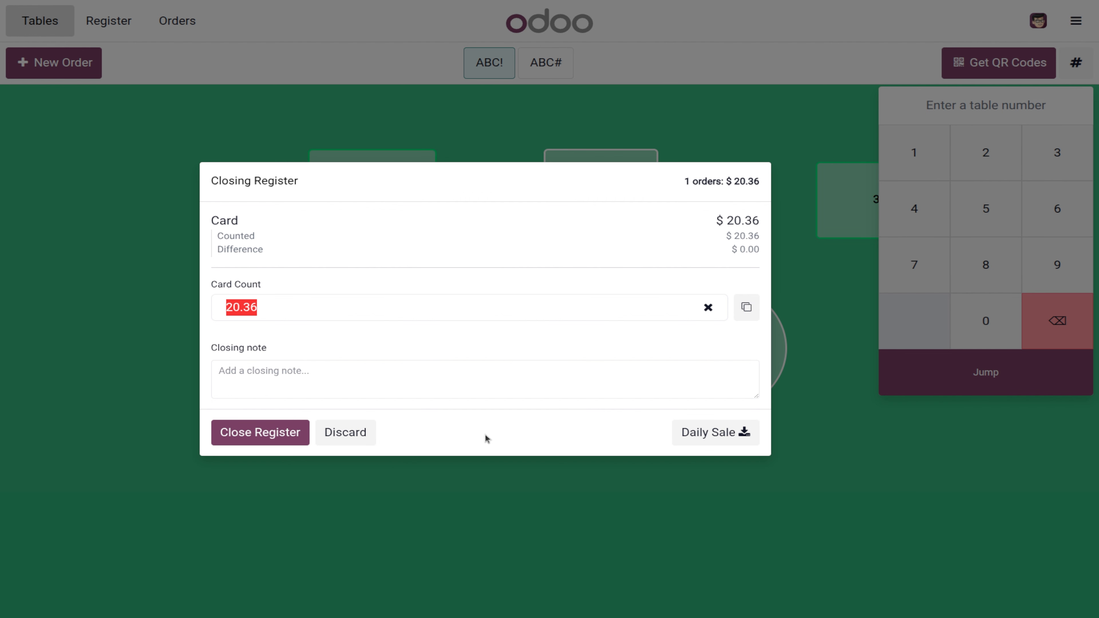
{"action": "left_click", "coordinate": [259, 433]}
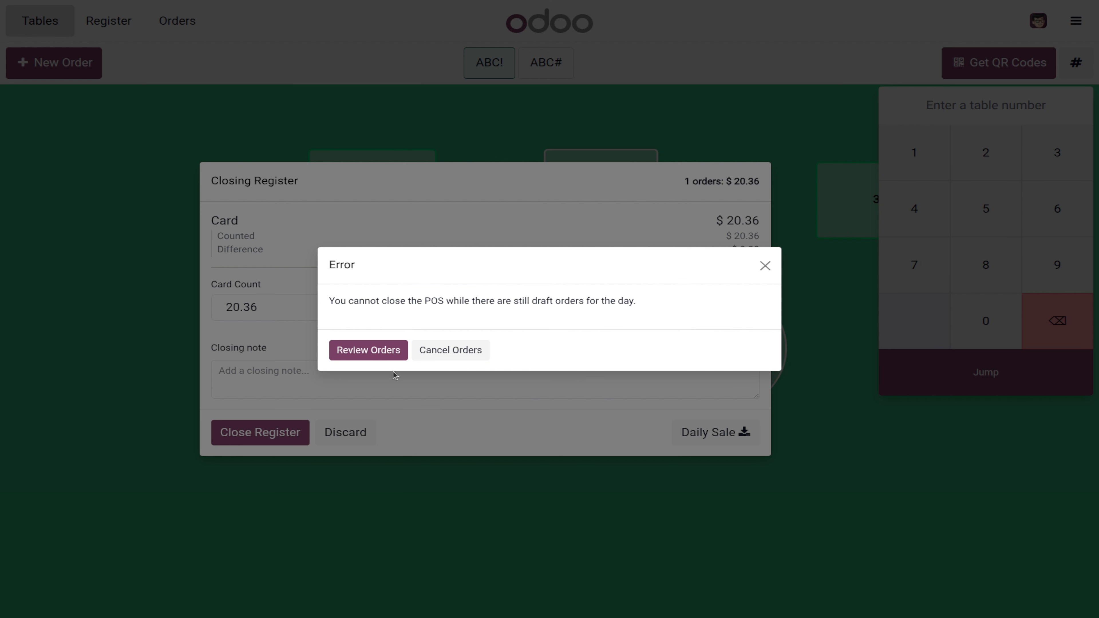
{"action": "left_click", "coordinate": [377, 350]}
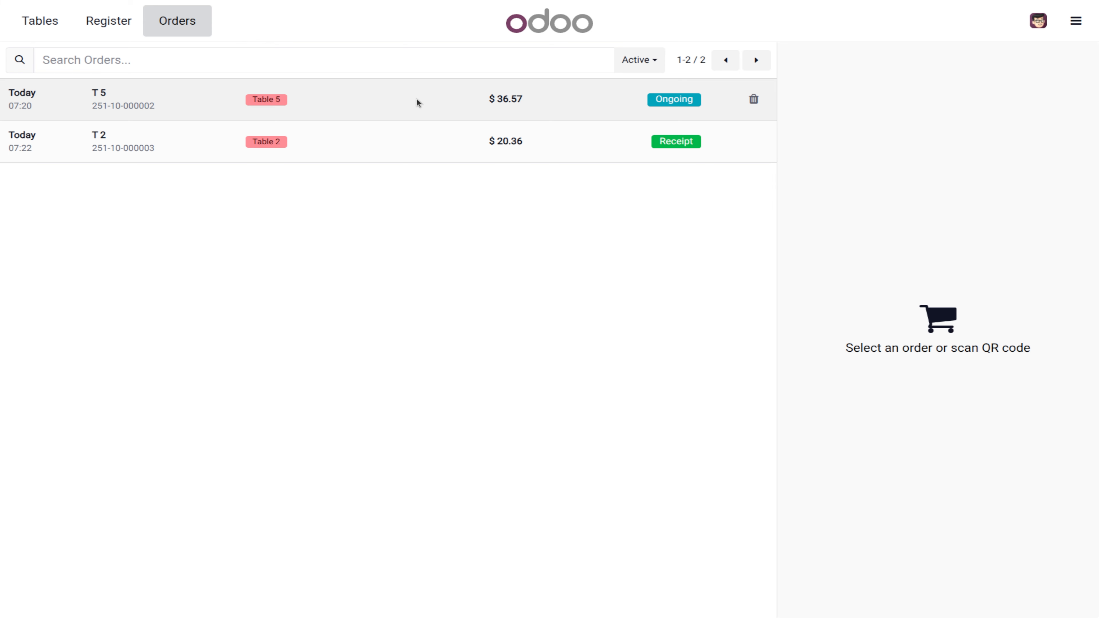
{"action": "left_click", "coordinate": [416, 98]}
{"action": "left_click", "coordinate": [849, 570]}
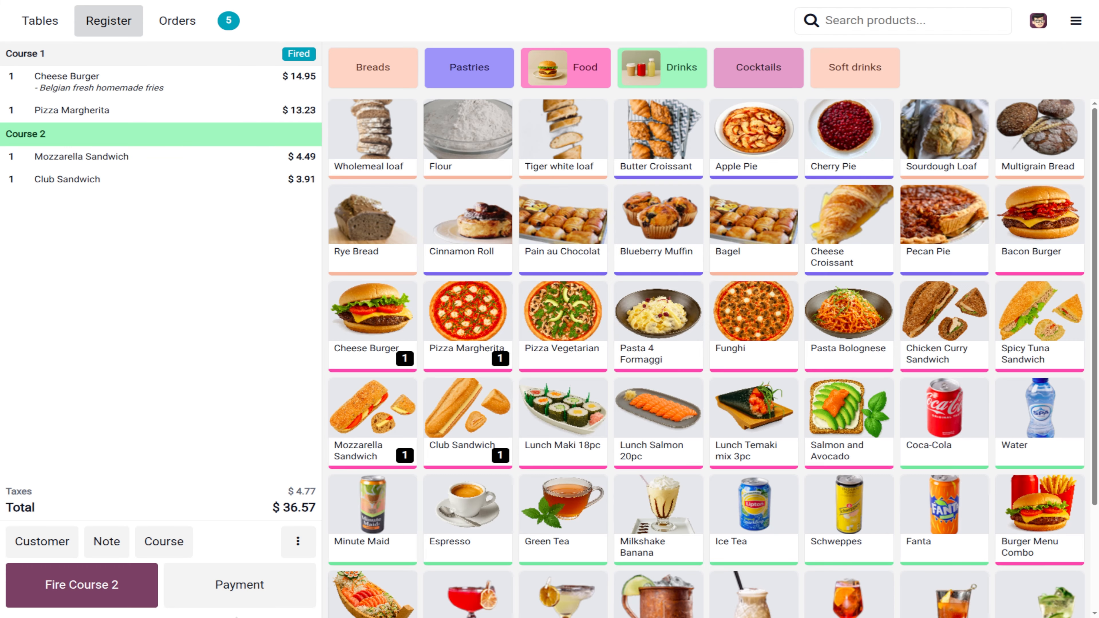
{"action": "left_click", "coordinate": [123, 596]}
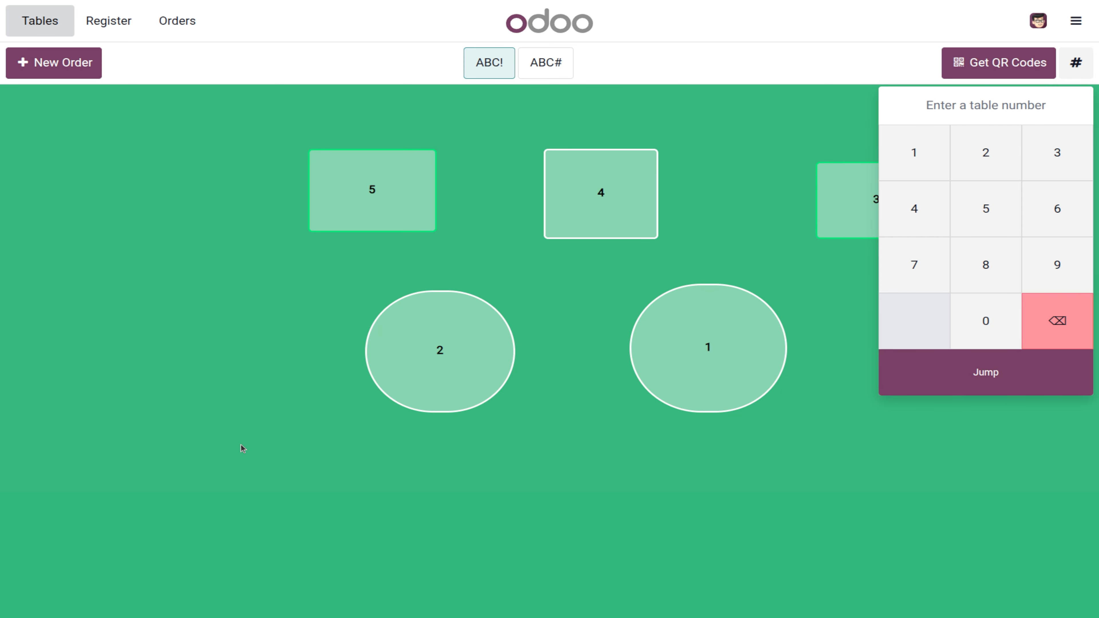
Step: Retry closing the register and load Table 5's draft order from the review list
{"action": "left_click", "coordinate": [1075, 21]}
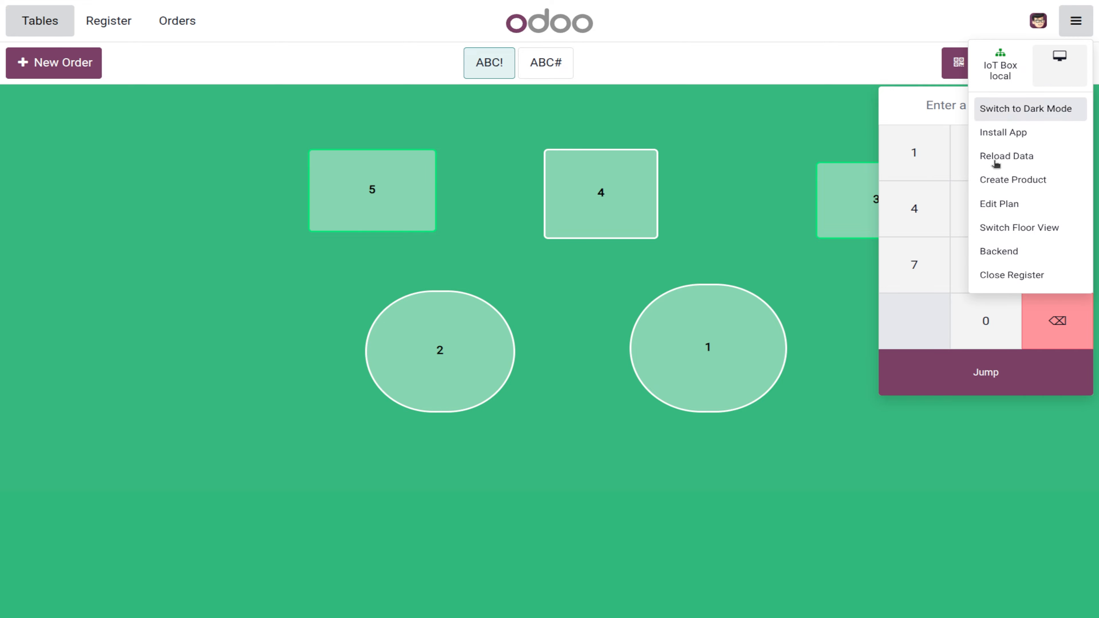
{"action": "left_click", "coordinate": [1013, 276]}
{"action": "left_click", "coordinate": [228, 431]}
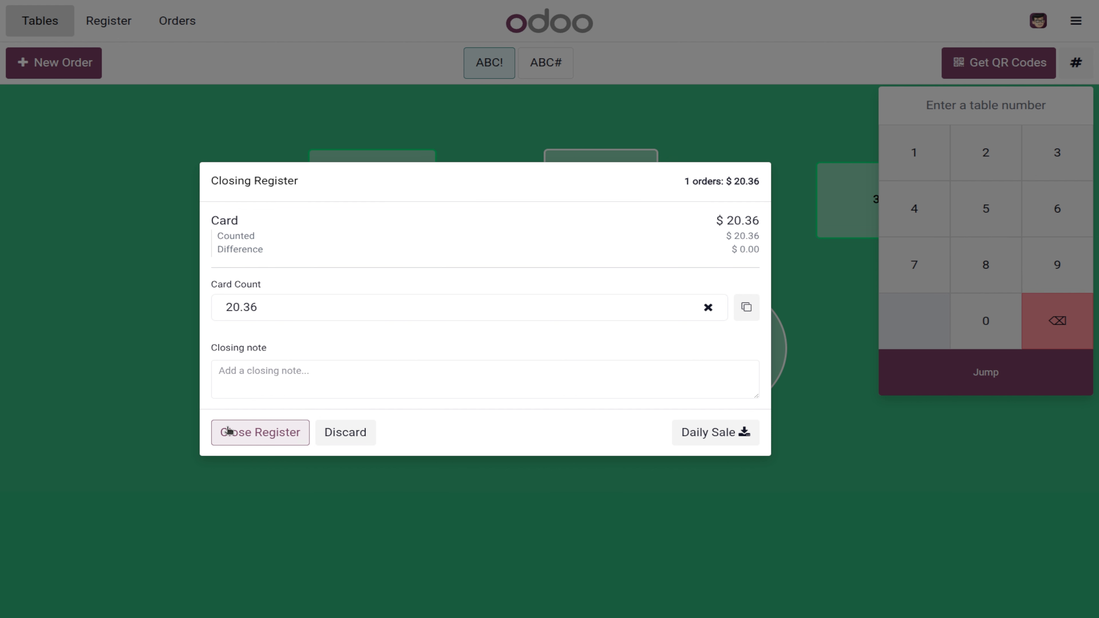
{"action": "left_click", "coordinate": [392, 351]}
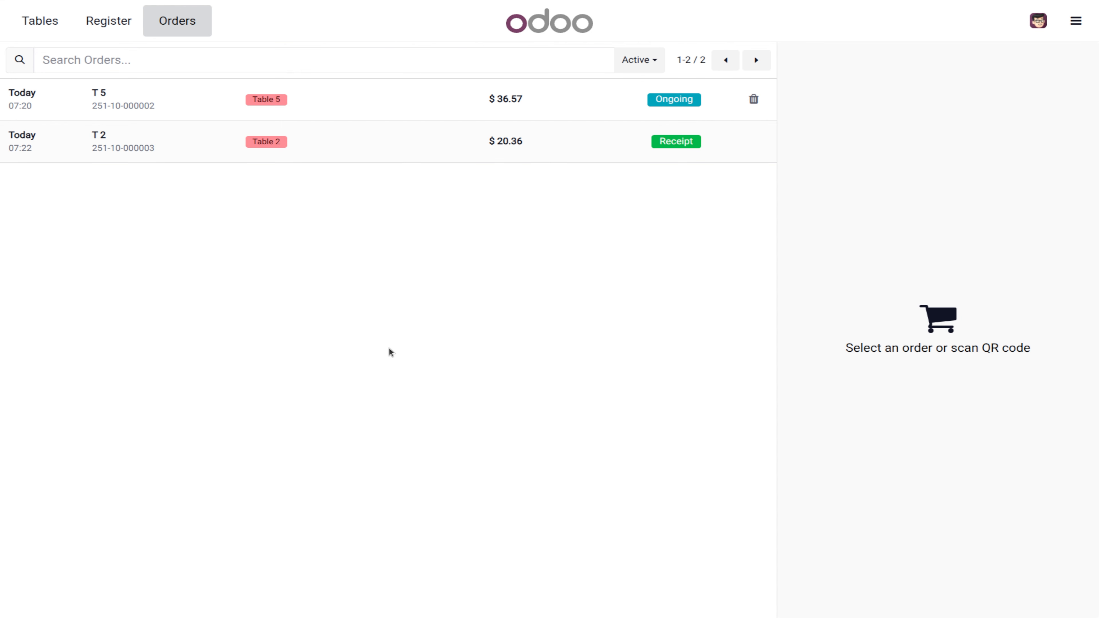
{"action": "left_click", "coordinate": [557, 96]}
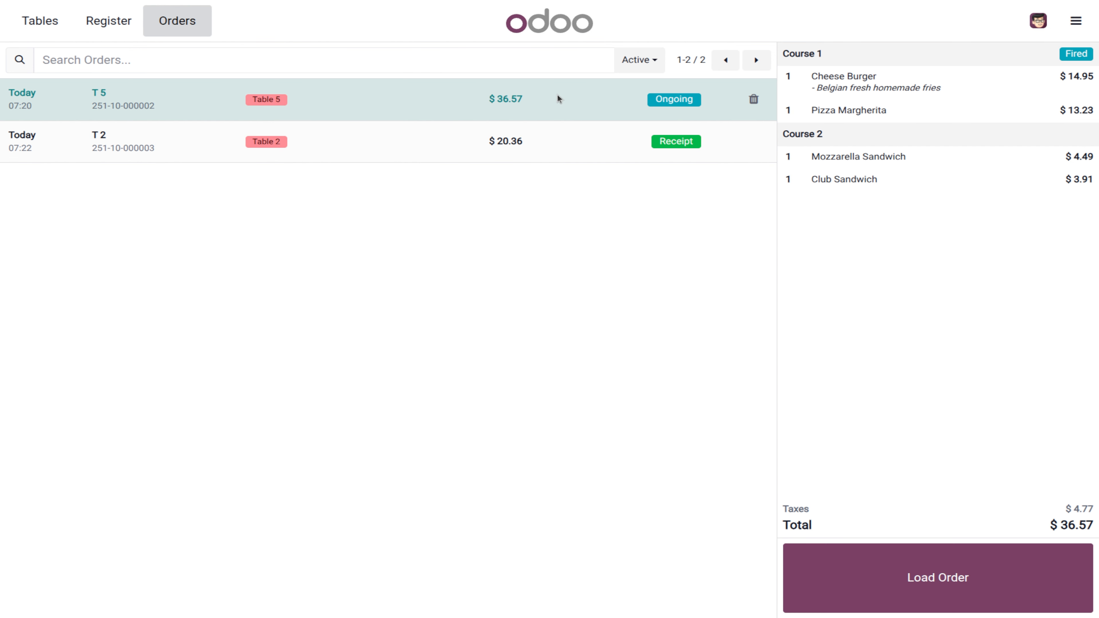
{"action": "left_click", "coordinate": [913, 572]}
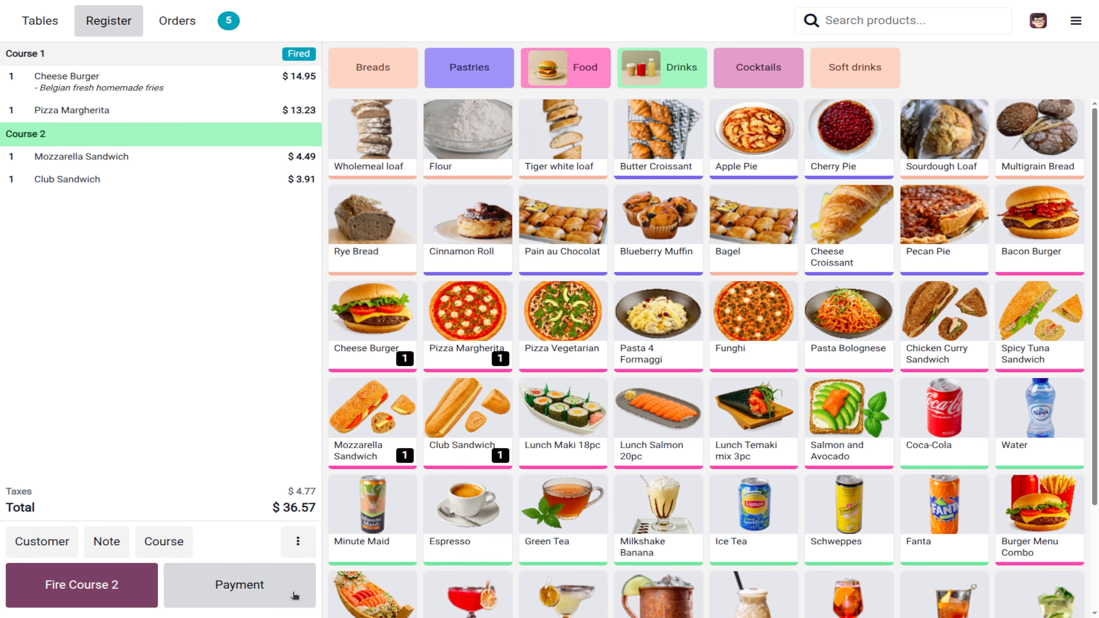
Step: Cover the $36.57 order by card and dismiss the no-open-session error
{"action": "left_click", "coordinate": [242, 601]}
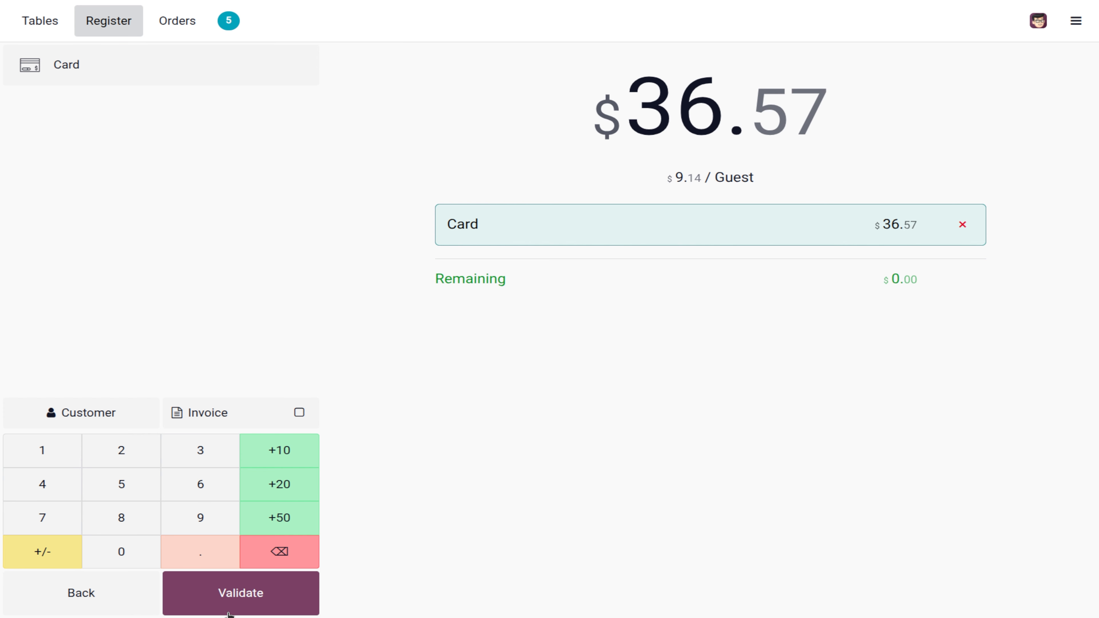
{"action": "left_click", "coordinate": [238, 596]}
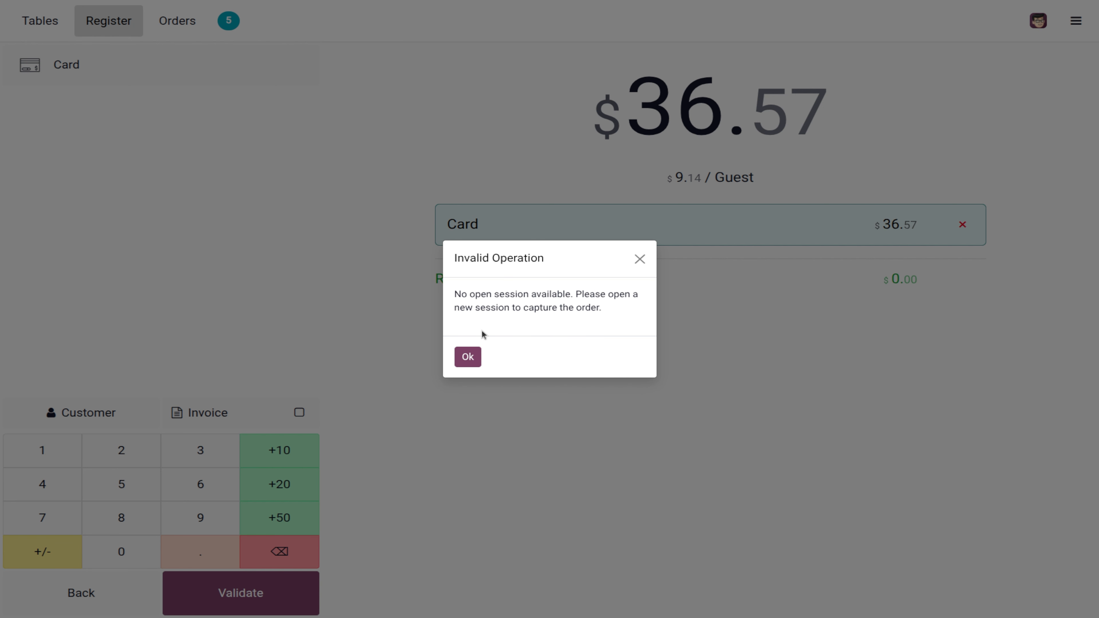
{"action": "left_click", "coordinate": [472, 358]}
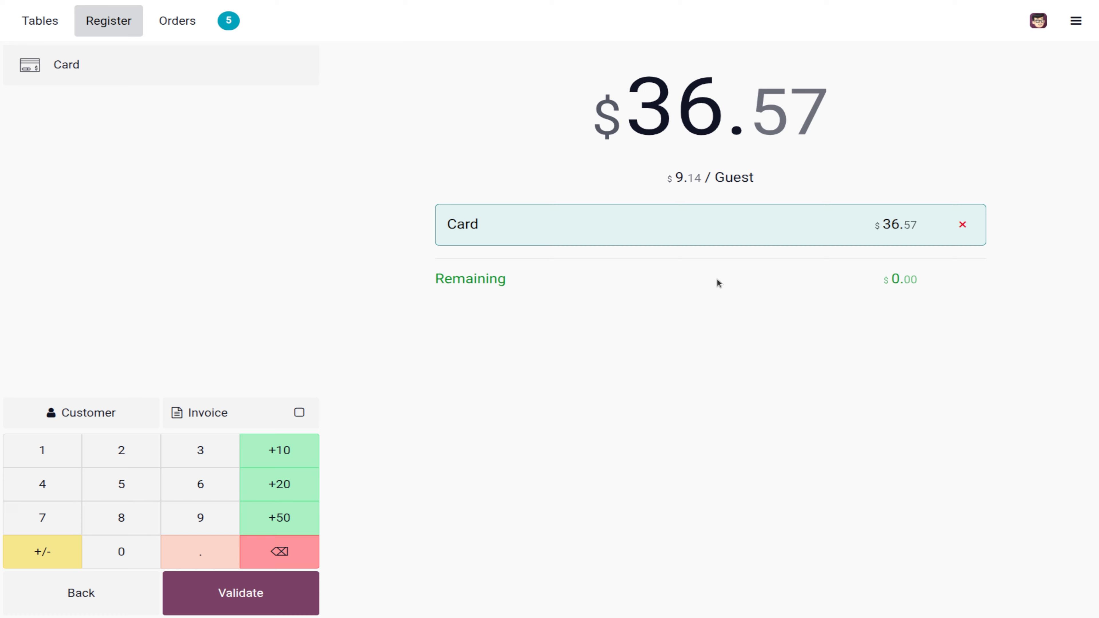
Step: Switch to the Point of Sale backend and open the unpaid $36.57 ABC Restaurant order
{"action": "left_click", "coordinate": [1077, 22]}
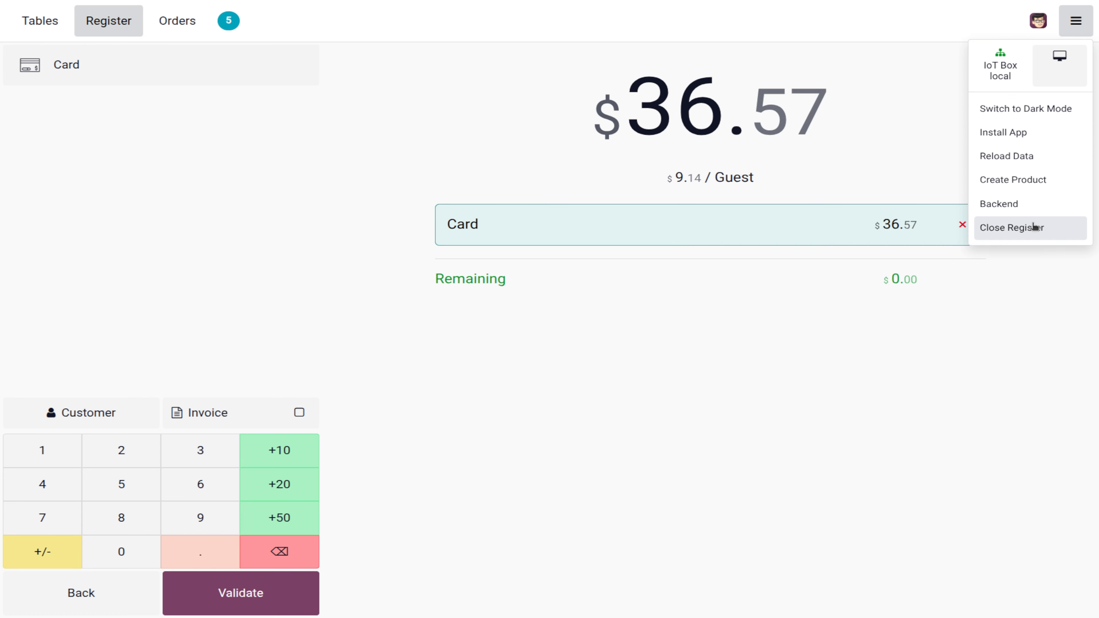
{"action": "left_click", "coordinate": [1032, 208]}
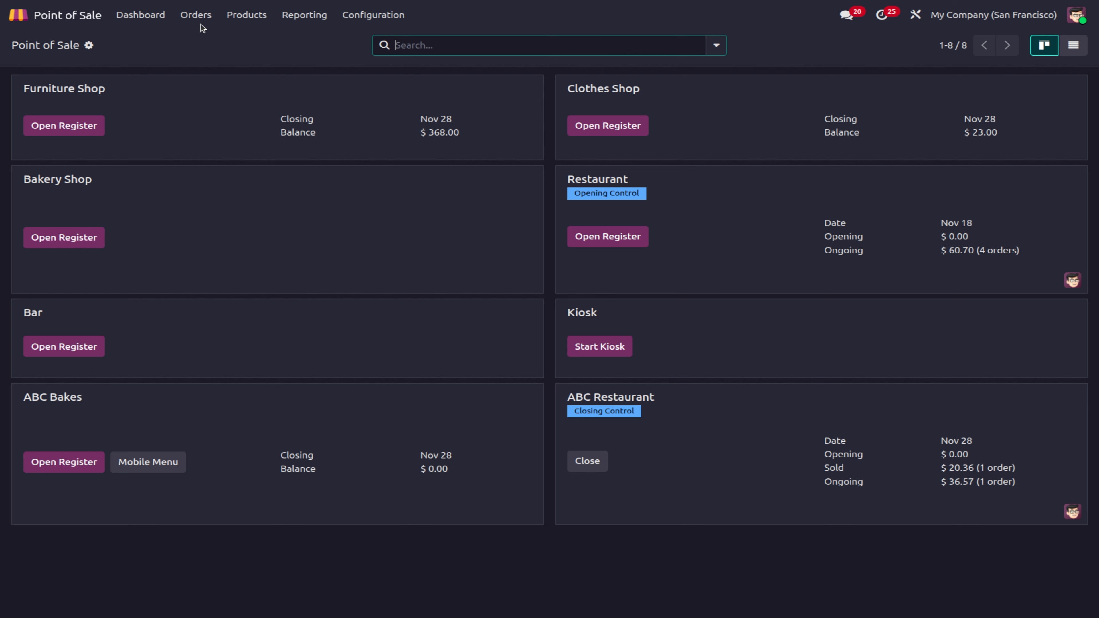
{"action": "left_click", "coordinate": [197, 16]}
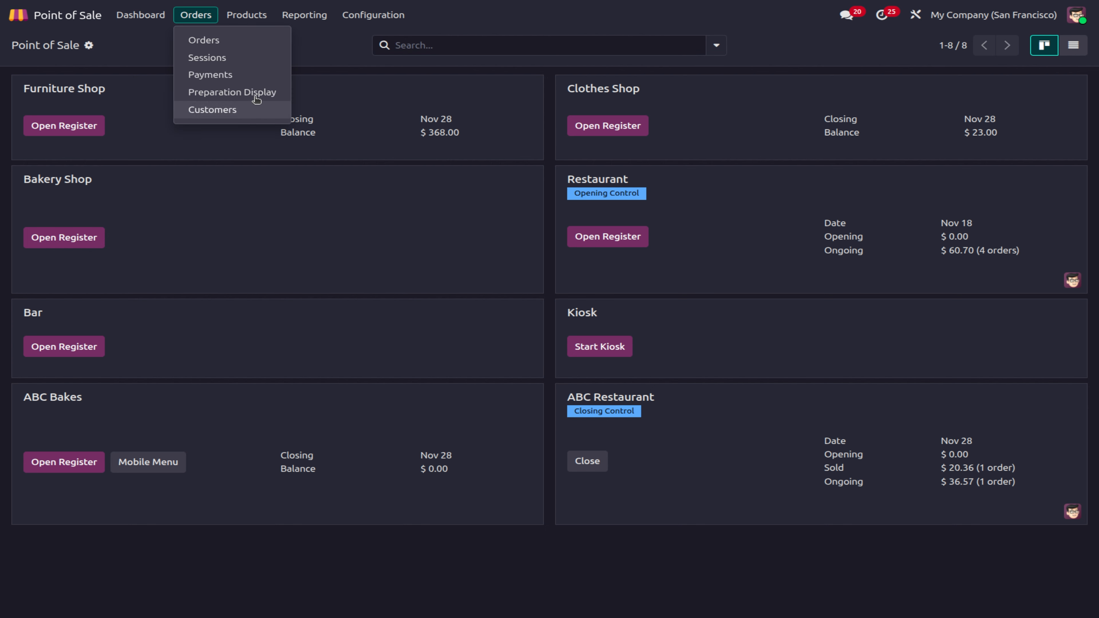
{"action": "left_click", "coordinate": [248, 45]}
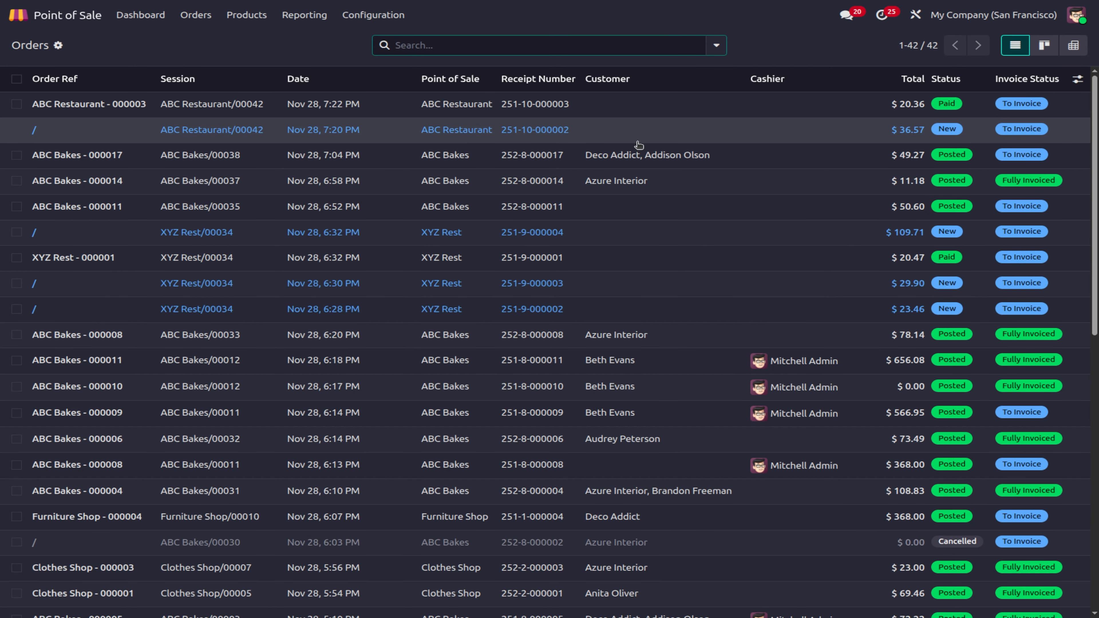
{"action": "left_click", "coordinate": [640, 132]}
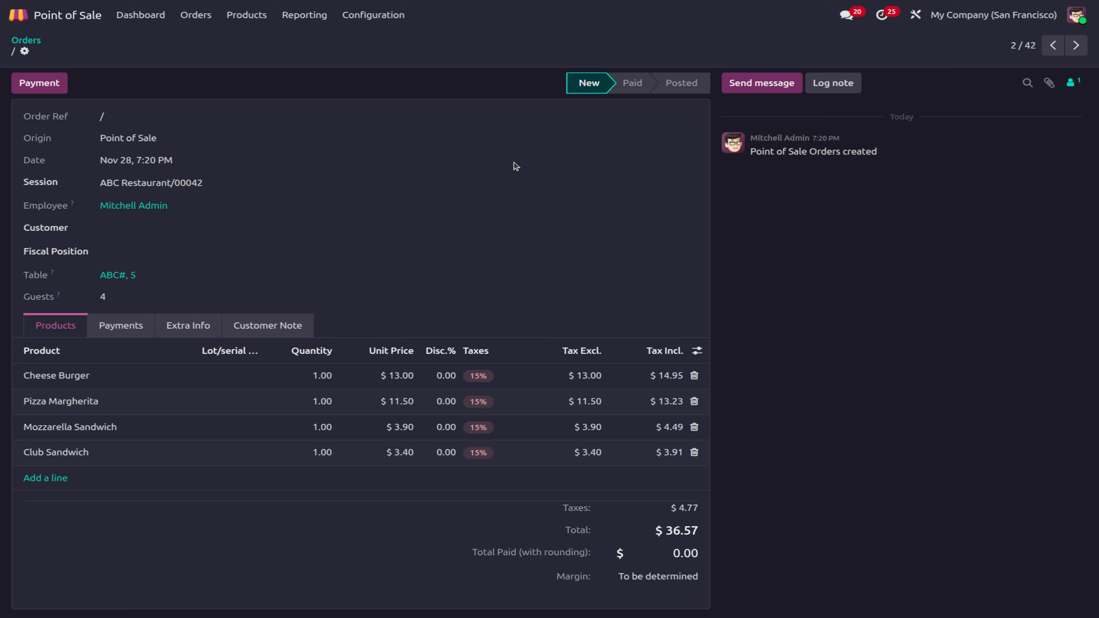
Step: Register the $36.57 card payment and return to the orders list
{"action": "left_click", "coordinate": [53, 87]}
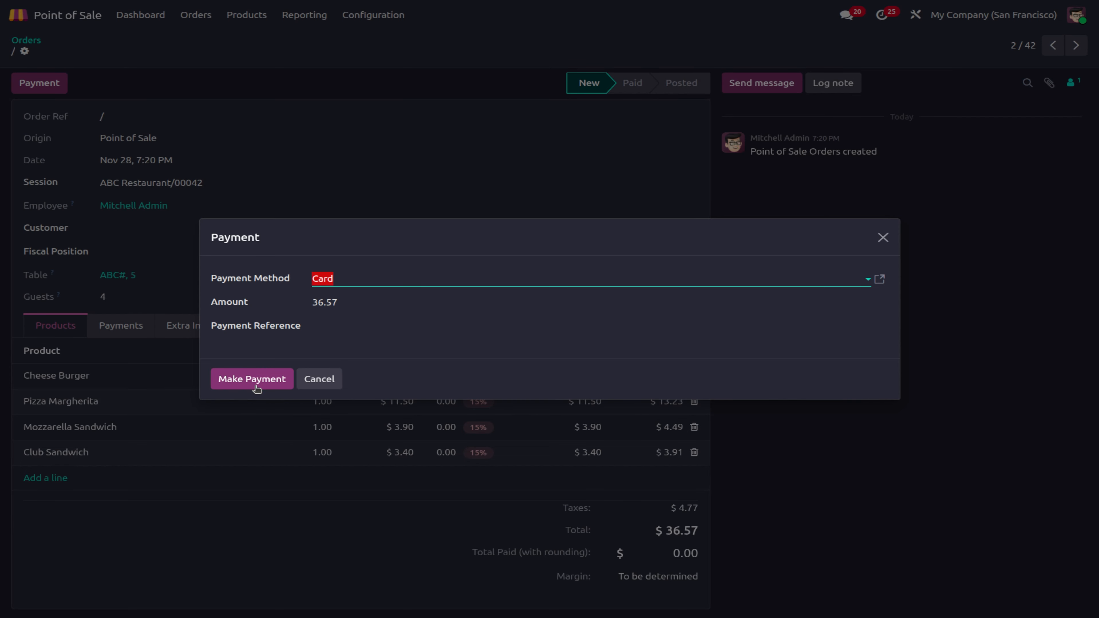
{"action": "left_click", "coordinate": [244, 382]}
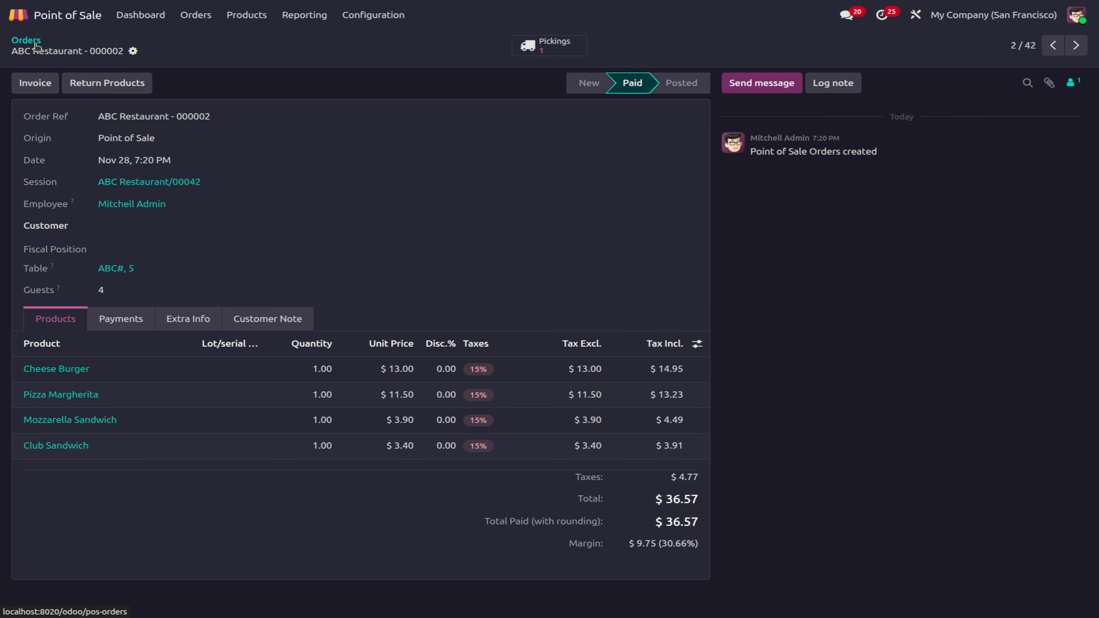
{"action": "left_click", "coordinate": [26, 41]}
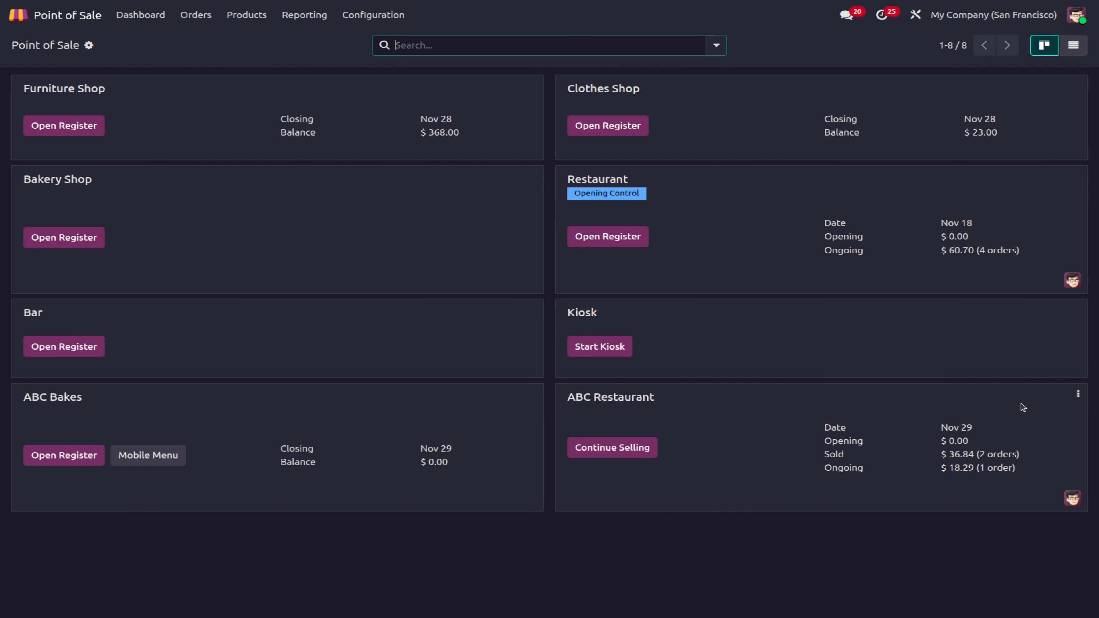
Step: Open the Point of Sale settings for ABC Restaurant and scroll through its sections
{"action": "left_click", "coordinate": [373, 15]}
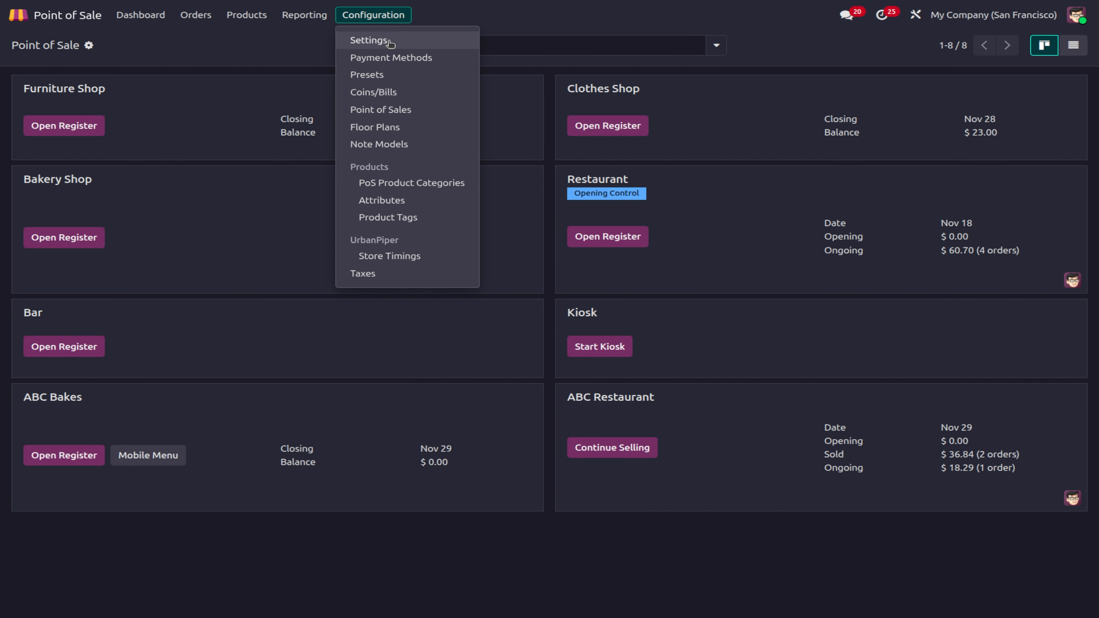
{"action": "left_click", "coordinate": [392, 42]}
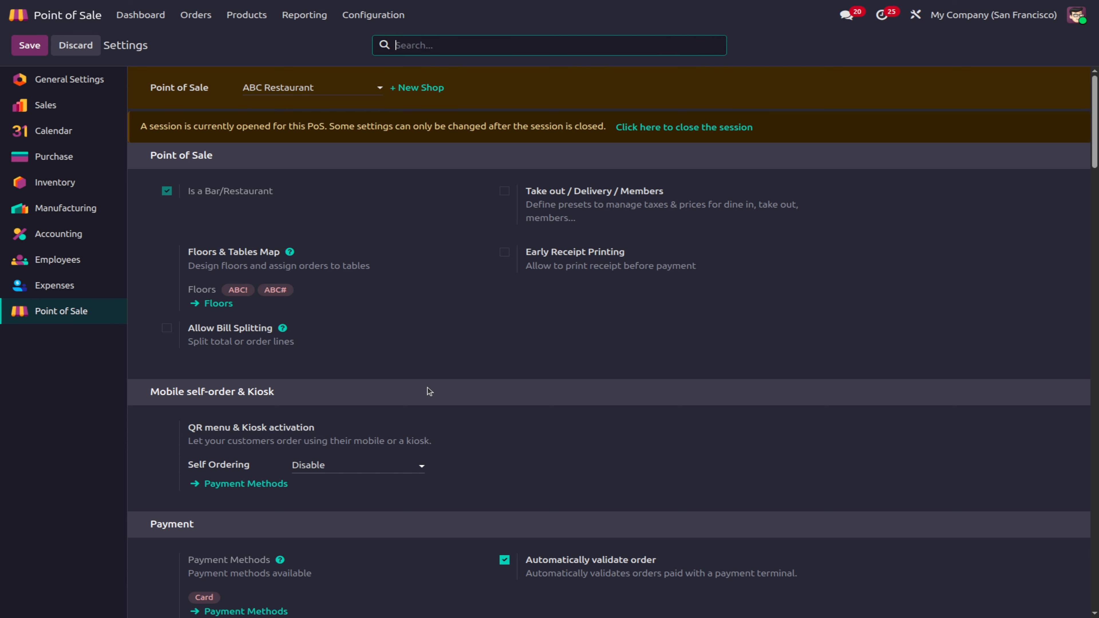
{"action": "scroll", "coordinate": [428, 390], "scroll_direction": "down", "scroll_amount": 3}
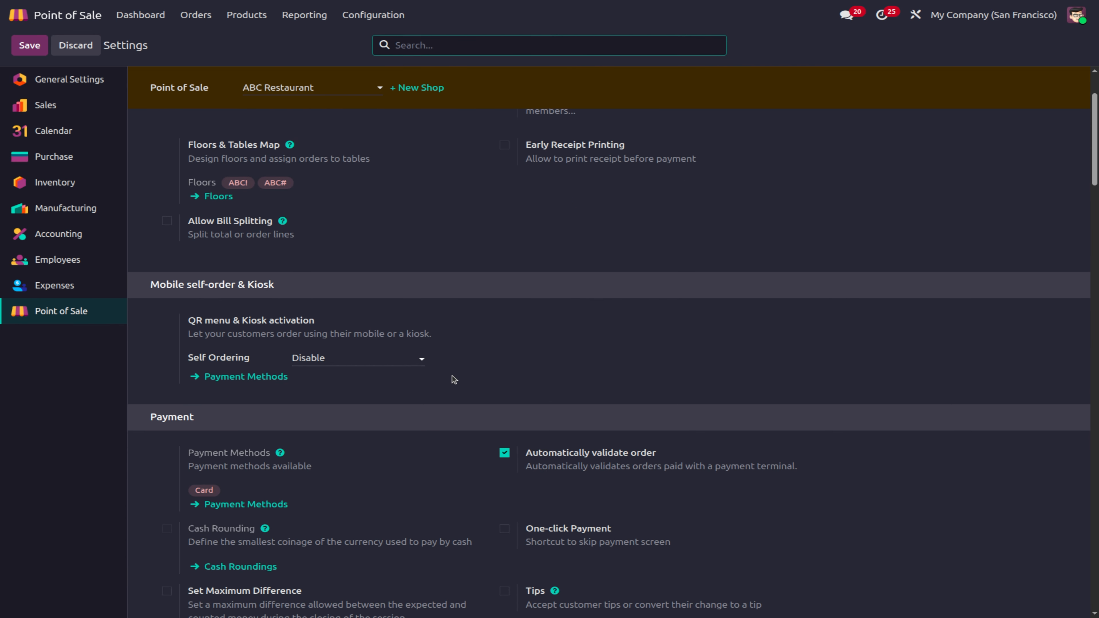
{"action": "scroll", "coordinate": [451, 375], "scroll_direction": "down", "scroll_amount": 4}
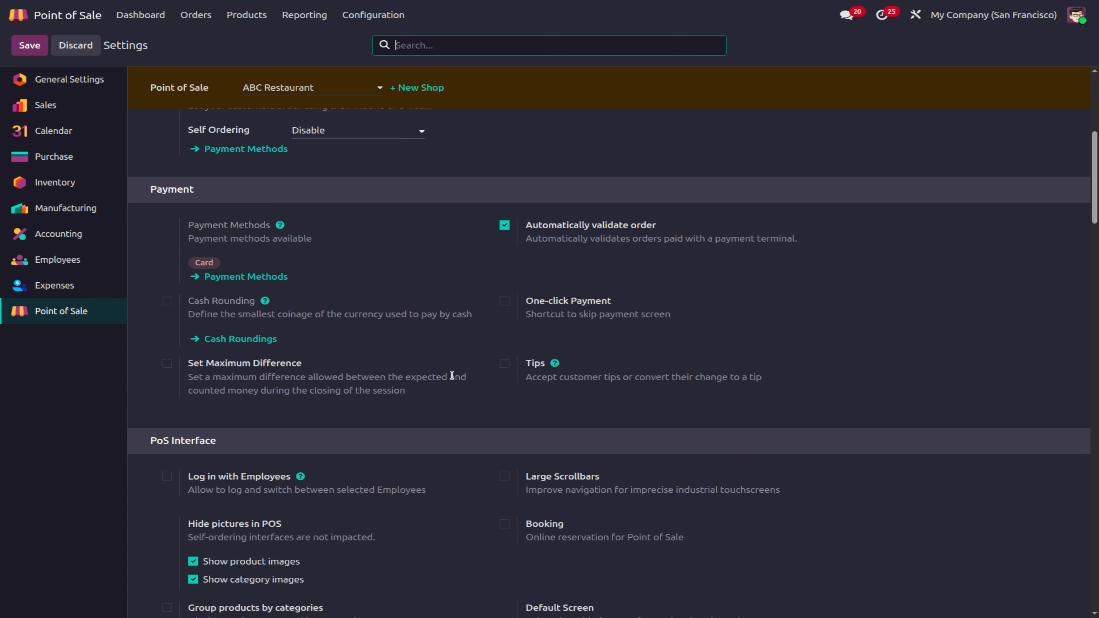
{"action": "scroll", "coordinate": [451, 375], "scroll_direction": "down", "scroll_amount": 3}
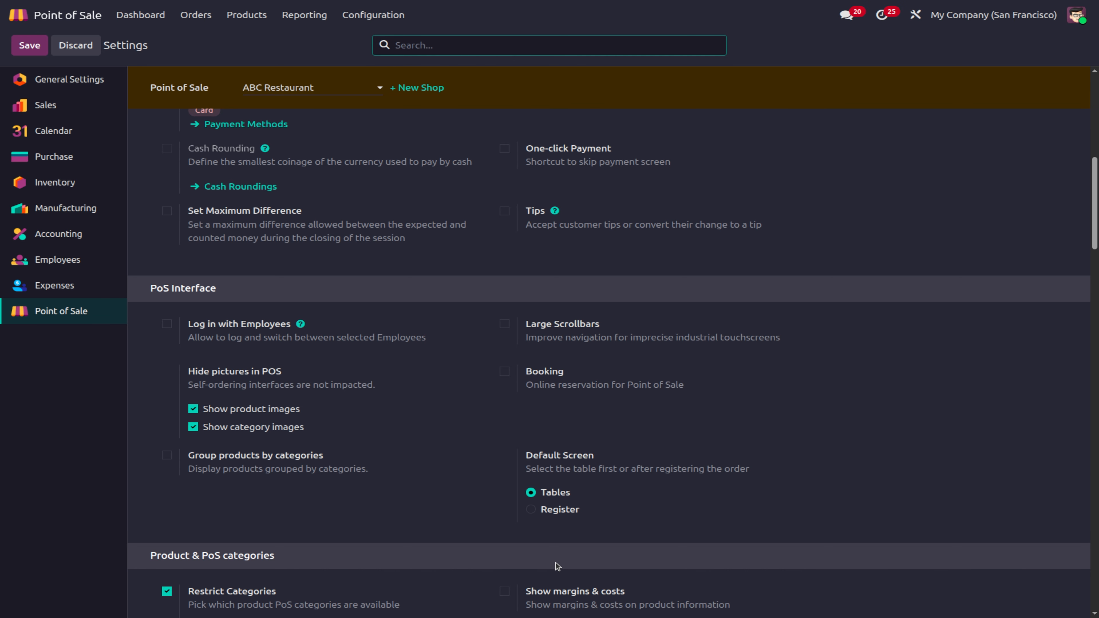
{"action": "scroll", "coordinate": [557, 565], "scroll_direction": "down", "scroll_amount": 1}
{"action": "scroll", "coordinate": [557, 565], "scroll_direction": "up", "scroll_amount": 6}
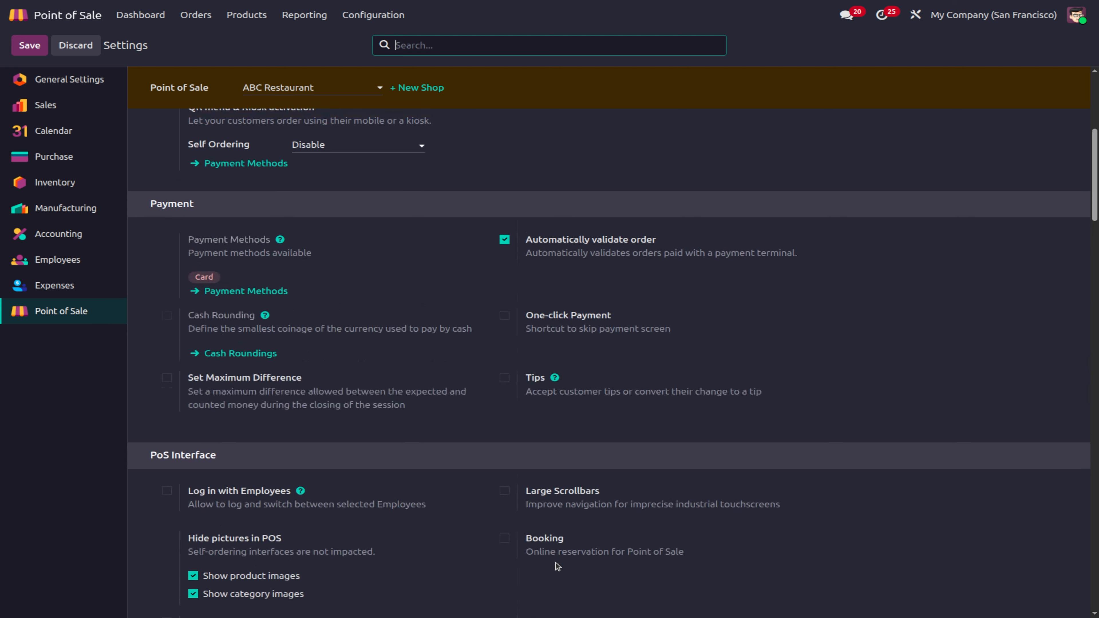
{"action": "scroll", "coordinate": [555, 563], "scroll_direction": "down", "scroll_amount": 20}
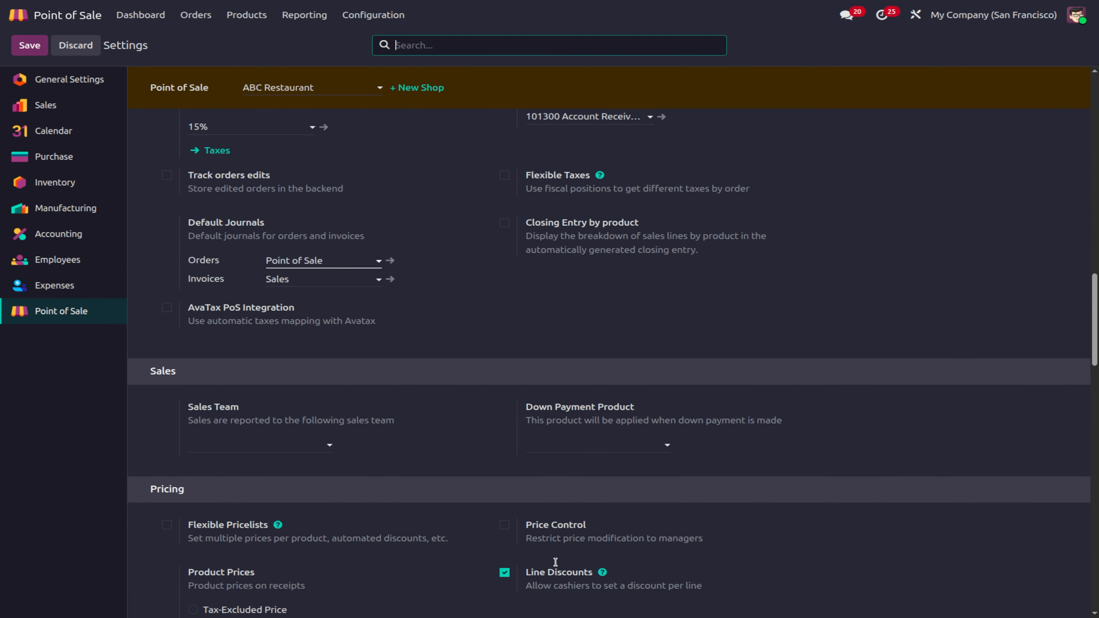
{"action": "scroll", "coordinate": [555, 562], "scroll_direction": "down", "scroll_amount": 8}
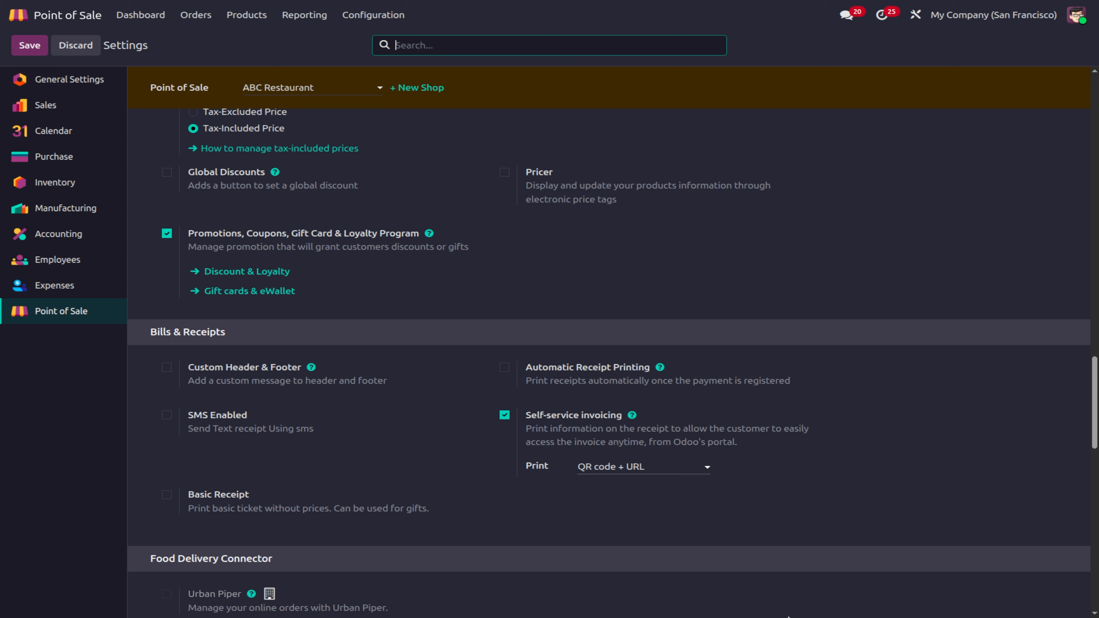
{"action": "scroll", "coordinate": [678, 470], "scroll_direction": "down", "scroll_amount": 5}
{"action": "scroll", "coordinate": [679, 470], "scroll_direction": "down", "scroll_amount": 6}
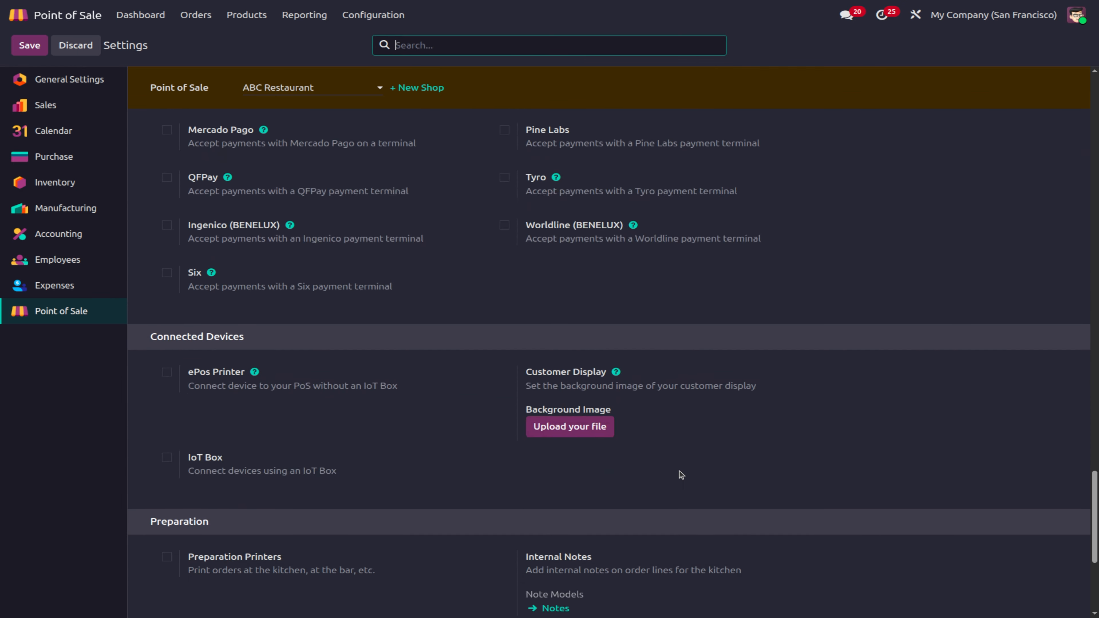
Step: Return to the top of the settings page and focus the settings search
{"action": "left_click", "coordinate": [348, 18]}
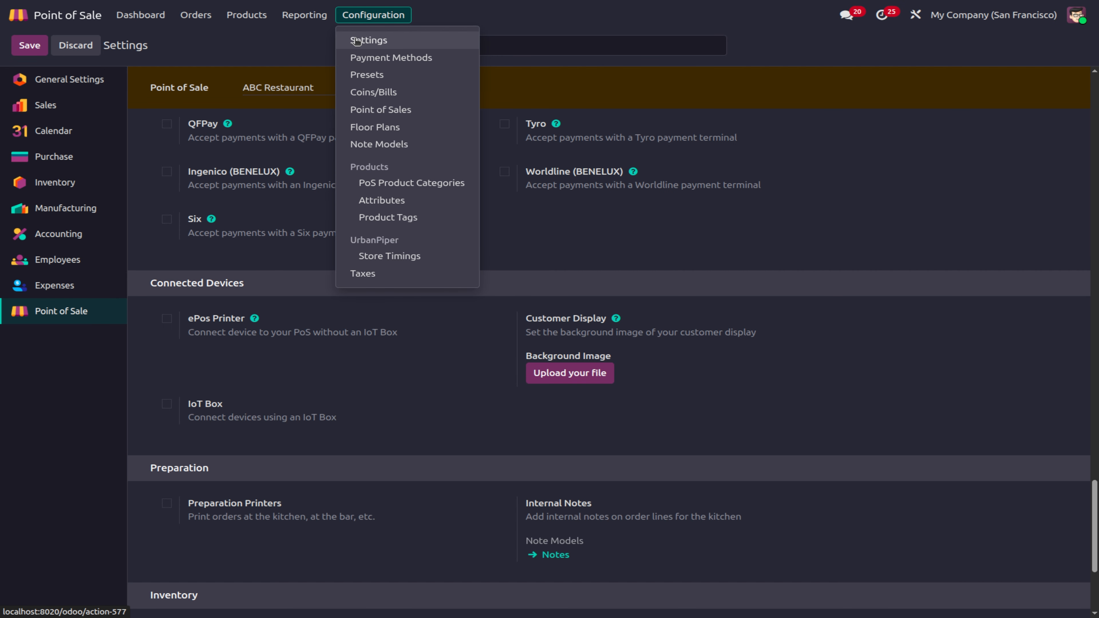
{"action": "left_click", "coordinate": [829, 446]}
{"action": "scroll", "coordinate": [829, 446], "scroll_direction": "down", "scroll_amount": 5}
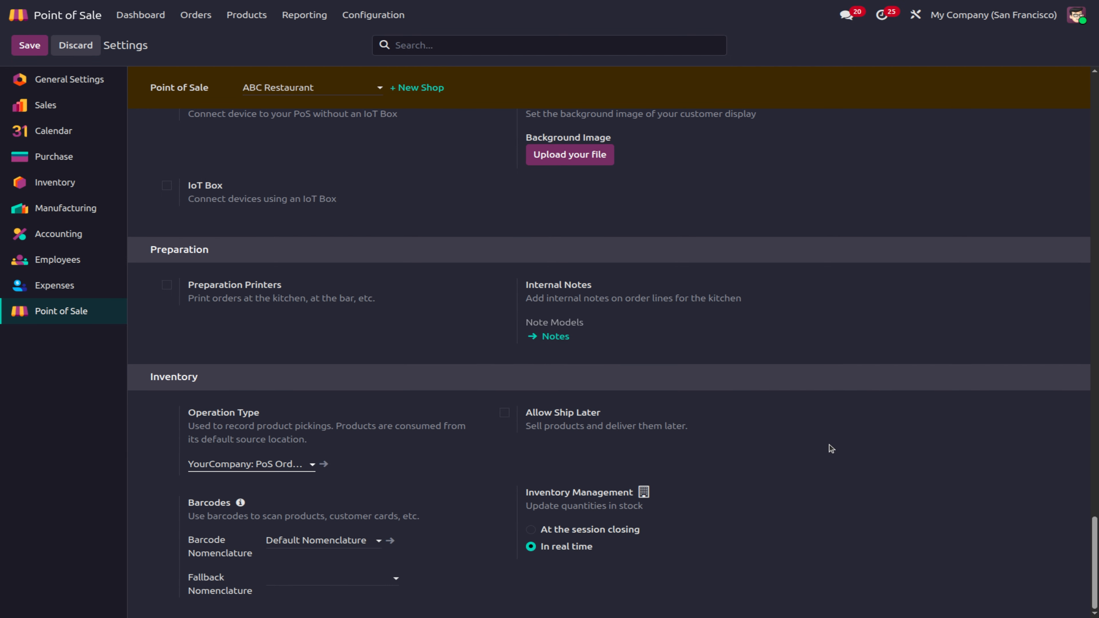
{"action": "scroll", "coordinate": [829, 446], "scroll_direction": "up", "scroll_amount": 12}
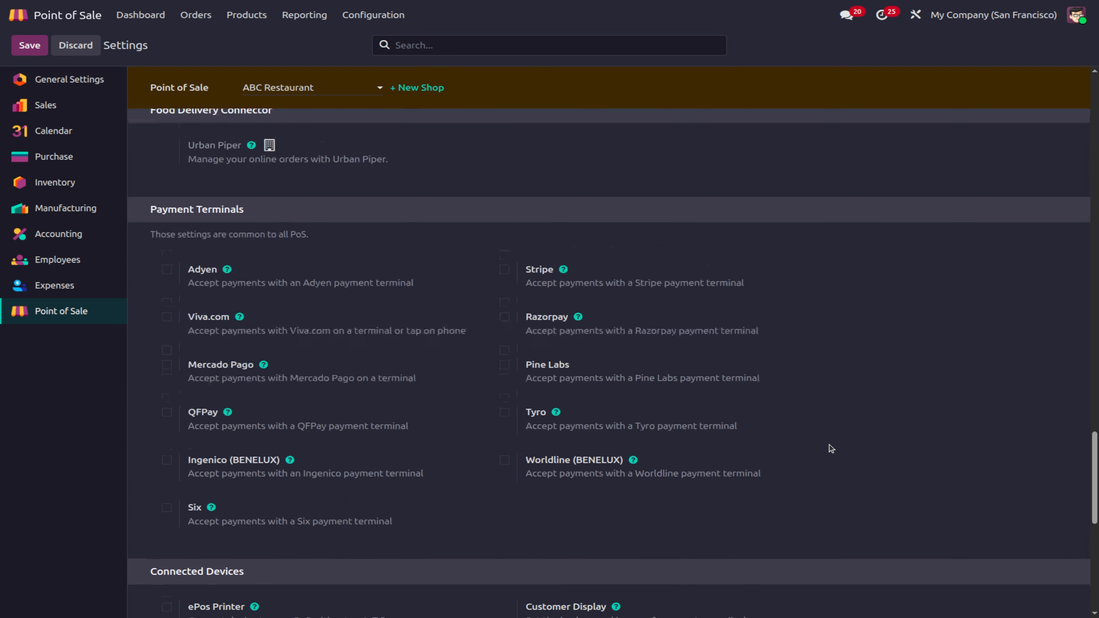
{"action": "scroll", "coordinate": [829, 445], "scroll_direction": "up", "scroll_amount": 8}
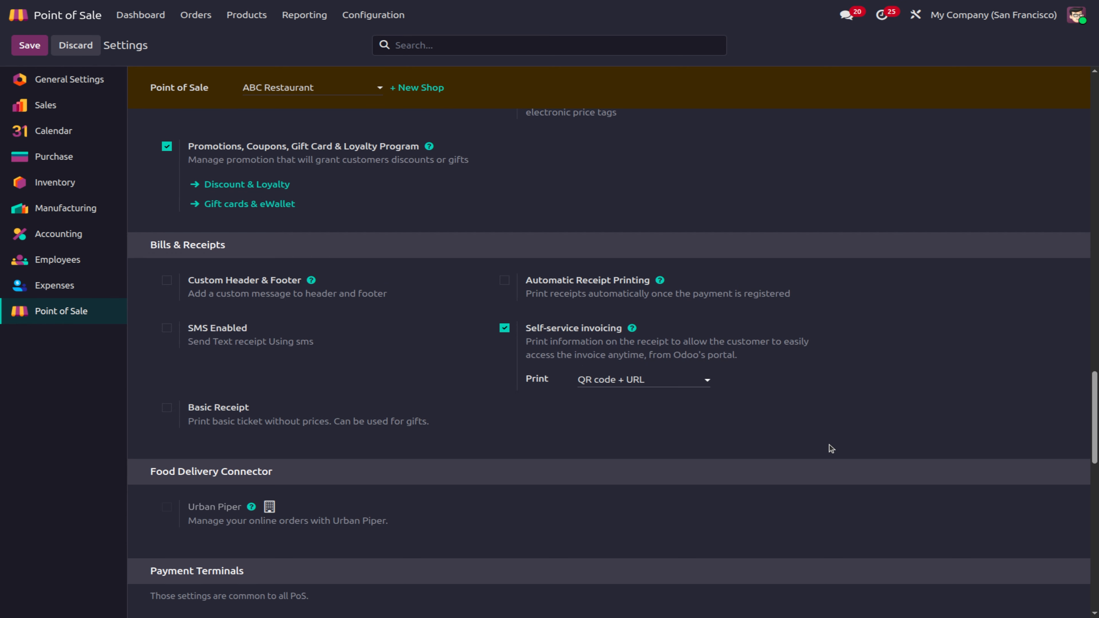
{"action": "scroll", "coordinate": [830, 448], "scroll_direction": "up", "scroll_amount": 9}
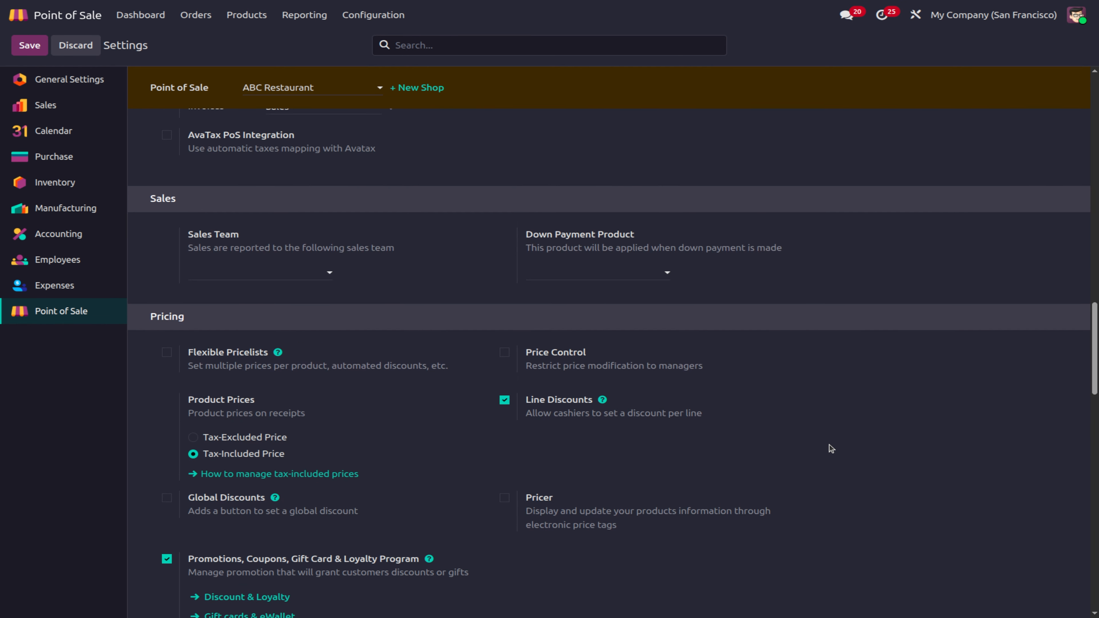
{"action": "scroll", "coordinate": [830, 448], "scroll_direction": "up", "scroll_amount": 13}
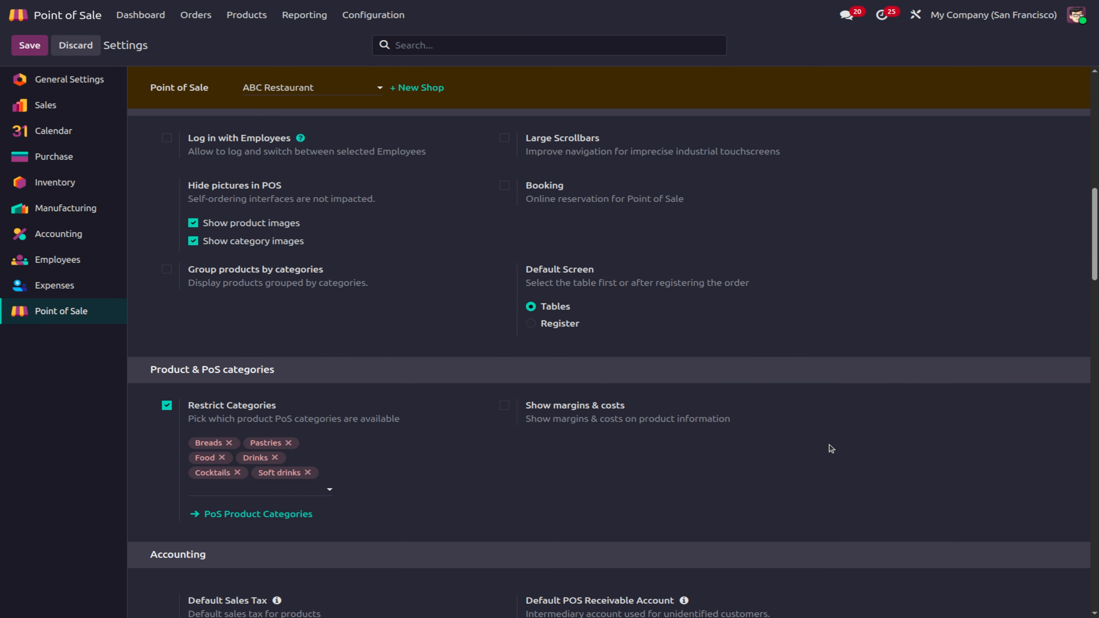
{"action": "scroll", "coordinate": [829, 445], "scroll_direction": "up", "scroll_amount": 5}
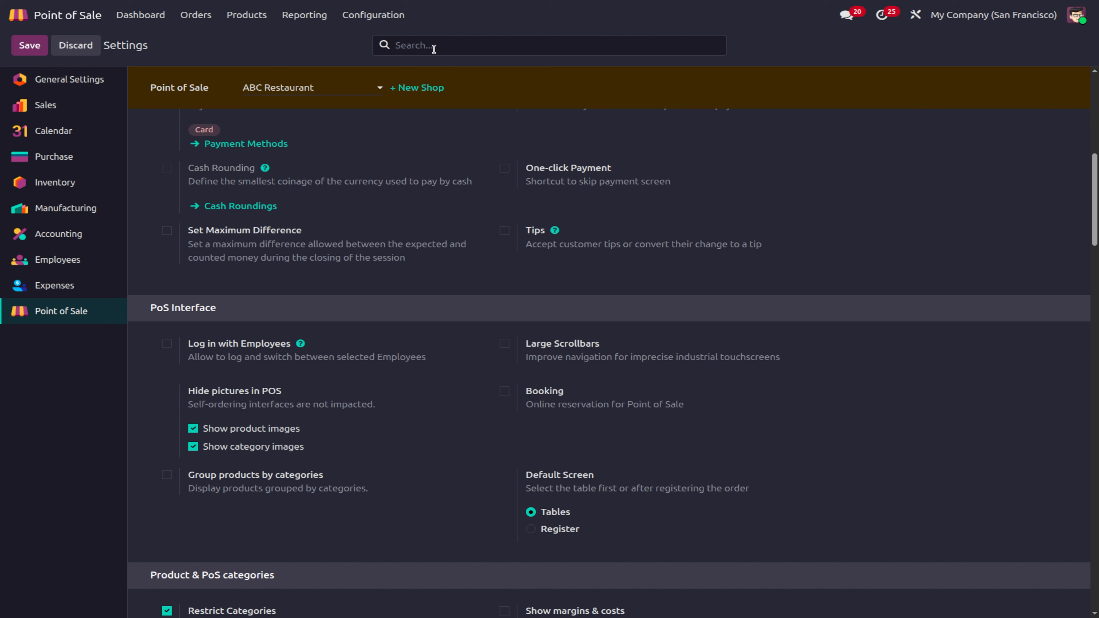
{"action": "left_click", "coordinate": [432, 44]}
Step: Search settings for 'bill s', enable Allow Bill Splitting, and save
{"action": "type", "text": "bil"}
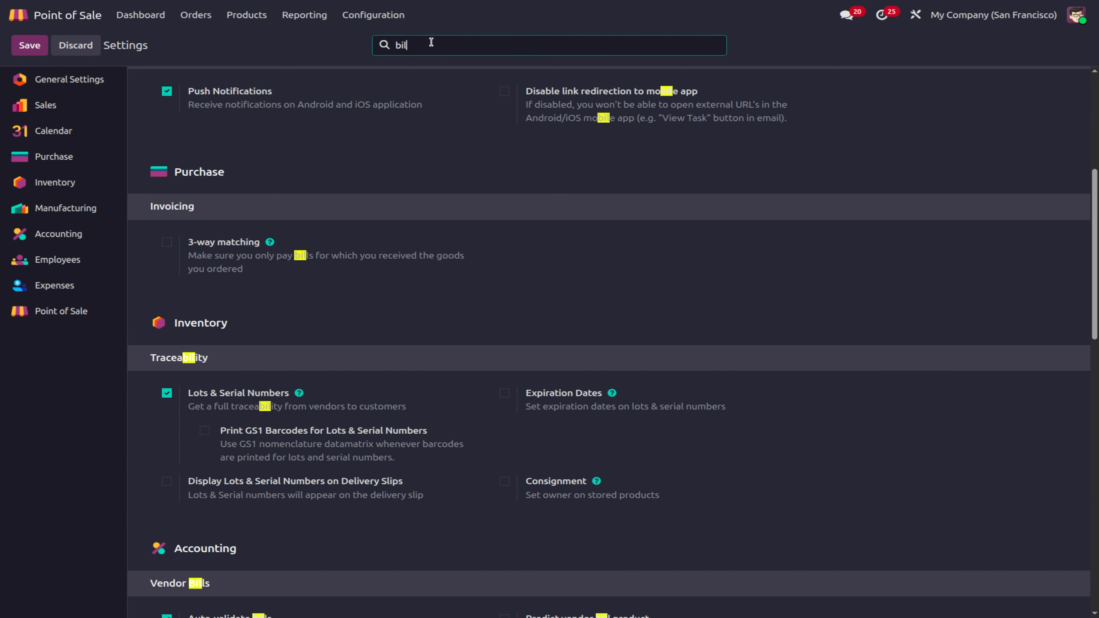
{"action": "type", "text": "l s"}
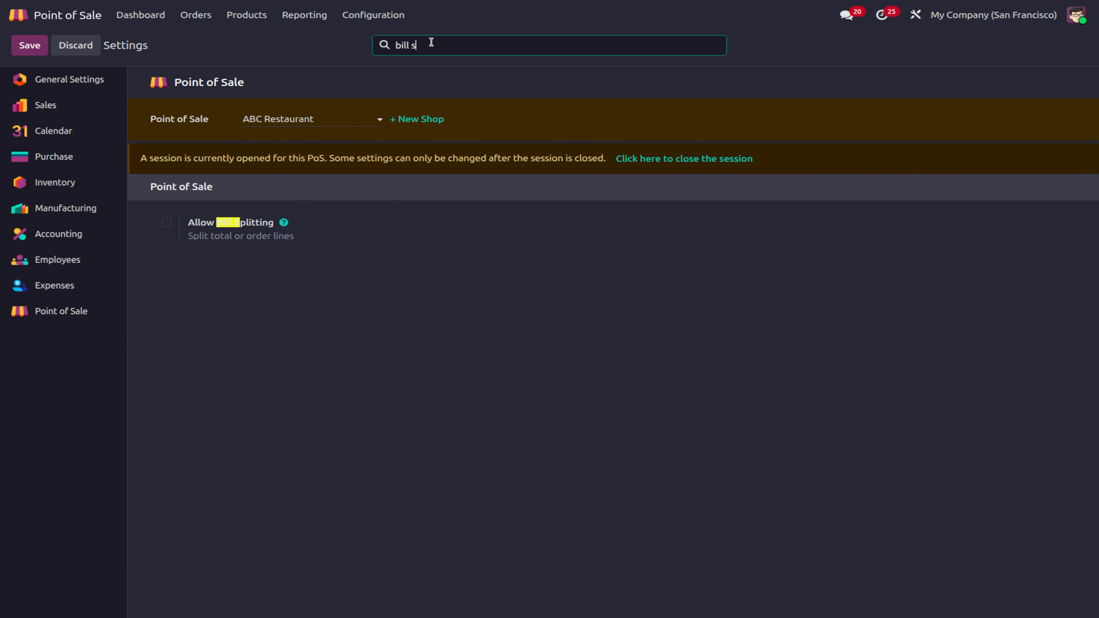
{"action": "left_click", "coordinate": [167, 223]}
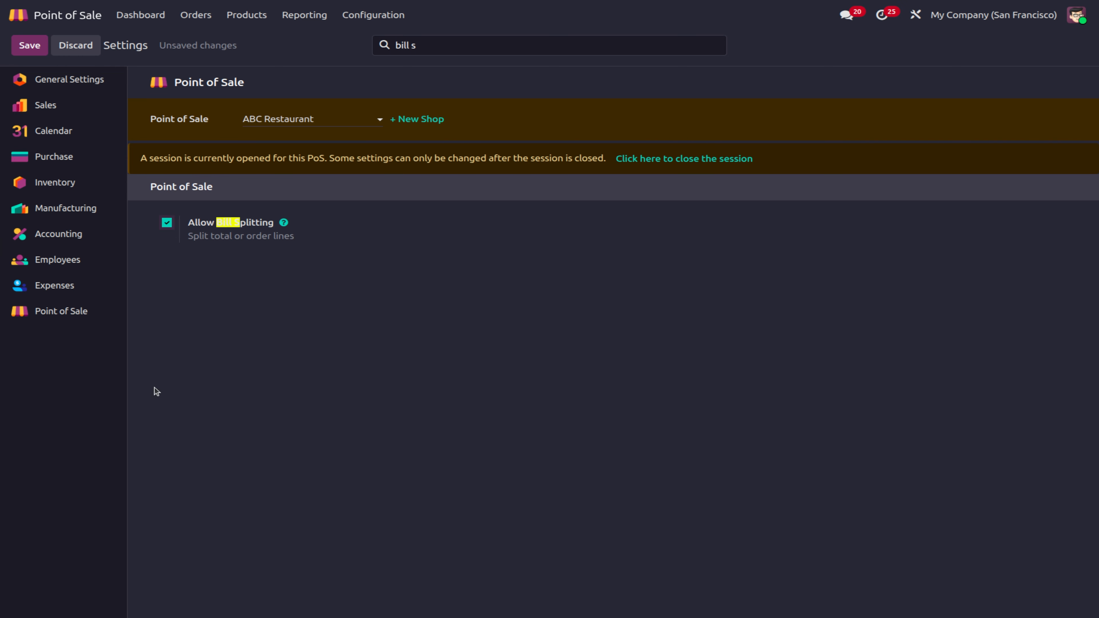
{"action": "left_click", "coordinate": [30, 45]}
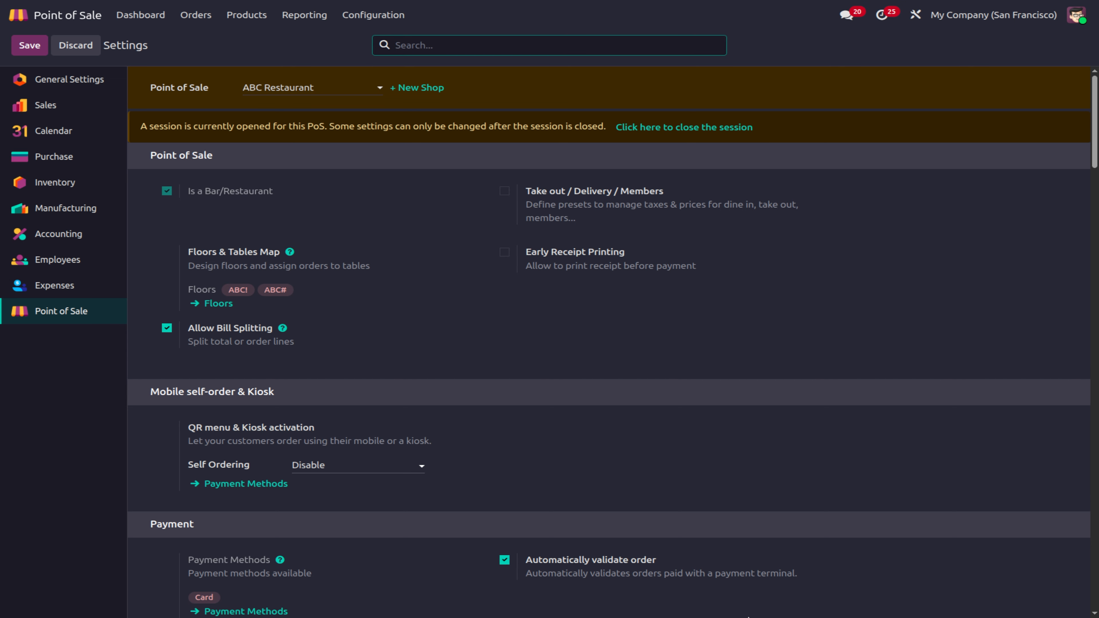
Step: Set the Default Screen under PoS Interface to Register and save the settings
{"action": "scroll", "coordinate": [649, 489], "scroll_direction": "down", "scroll_amount": 7}
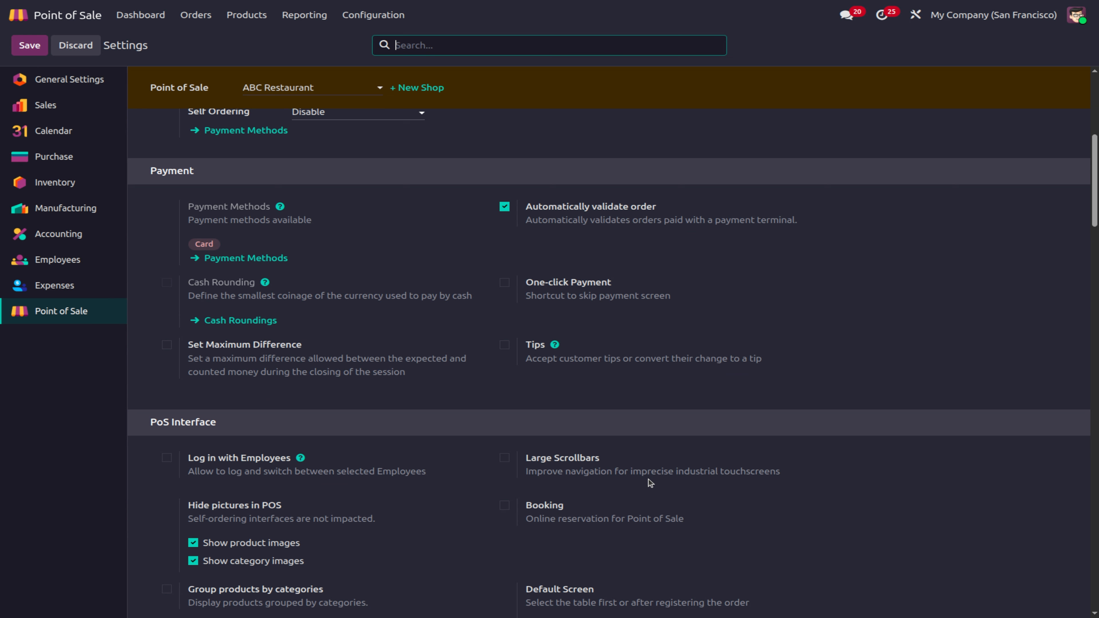
{"action": "scroll", "coordinate": [649, 480], "scroll_direction": "down", "scroll_amount": 10}
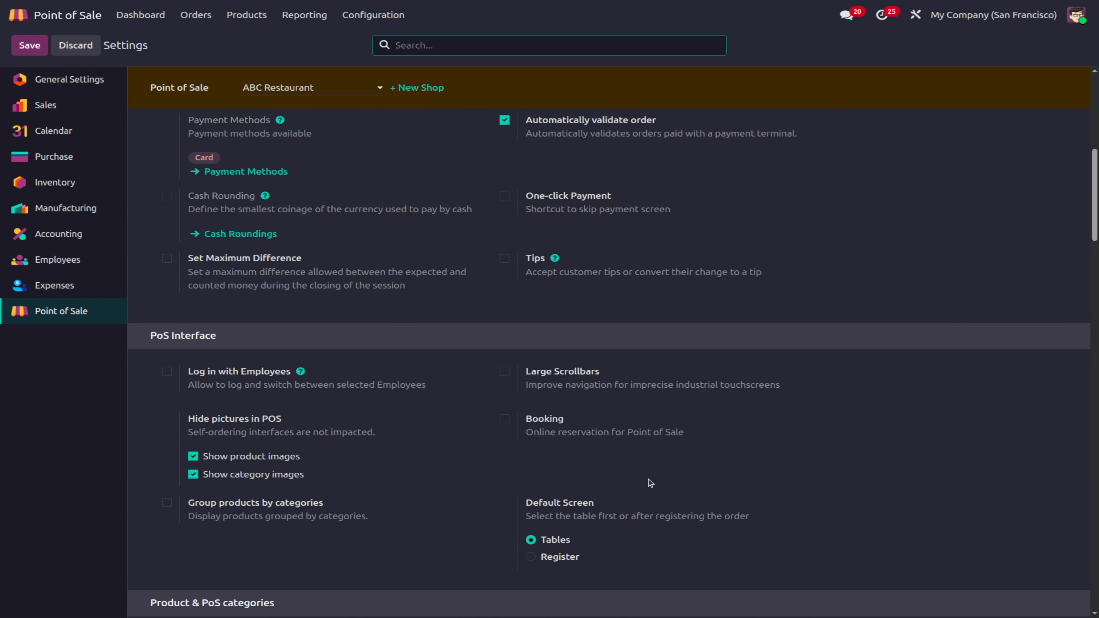
{"action": "scroll", "coordinate": [648, 480], "scroll_direction": "down", "scroll_amount": 12}
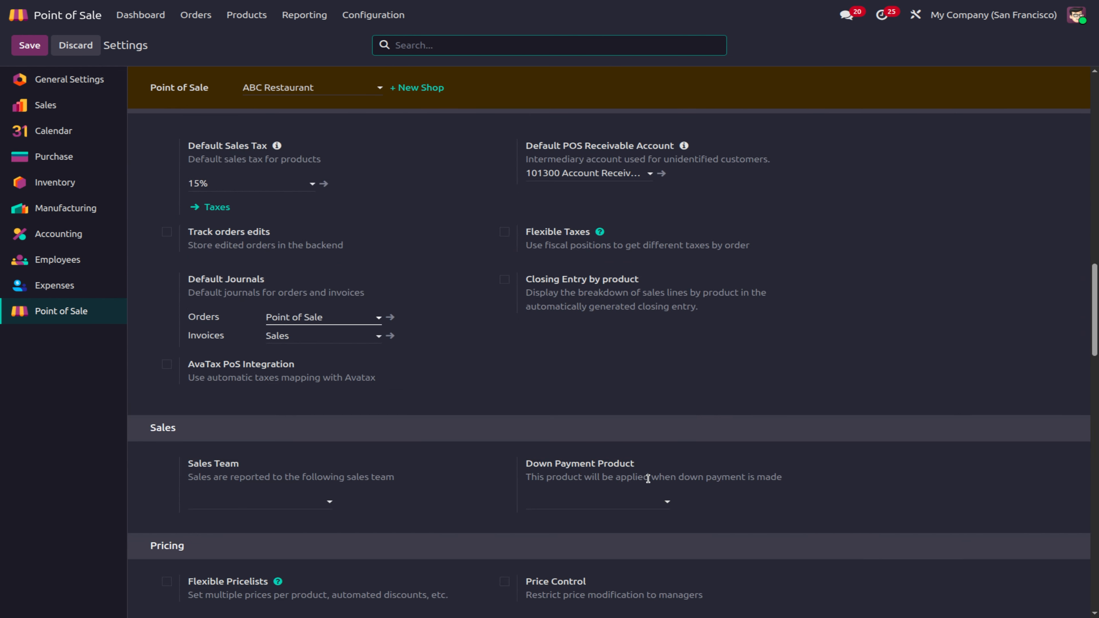
{"action": "scroll", "coordinate": [648, 478], "scroll_direction": "up", "scroll_amount": 16}
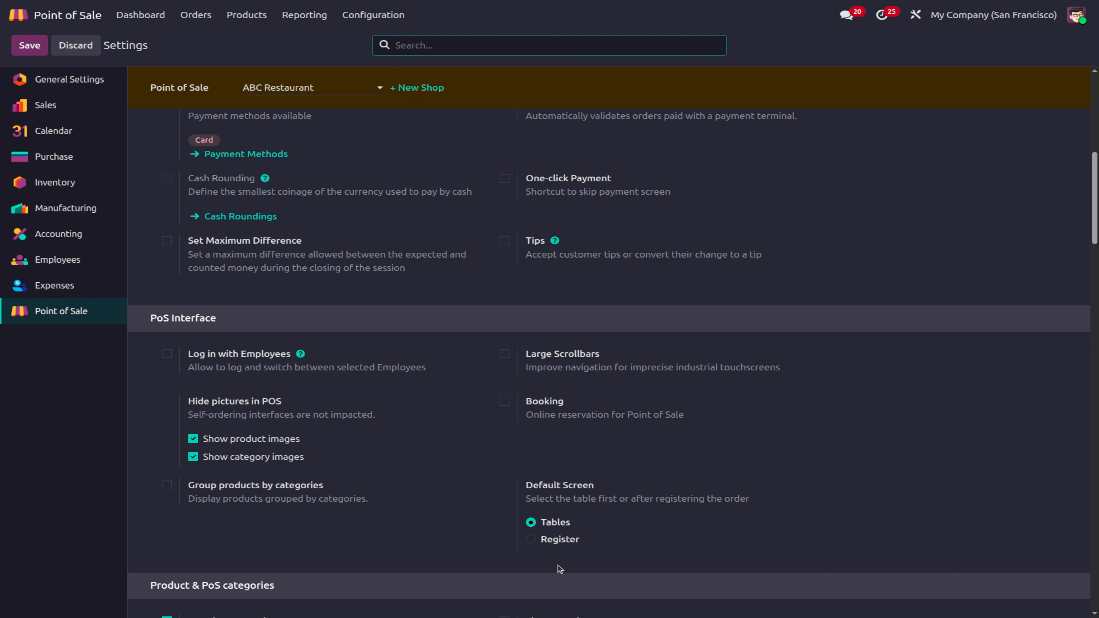
{"action": "left_click", "coordinate": [529, 541]}
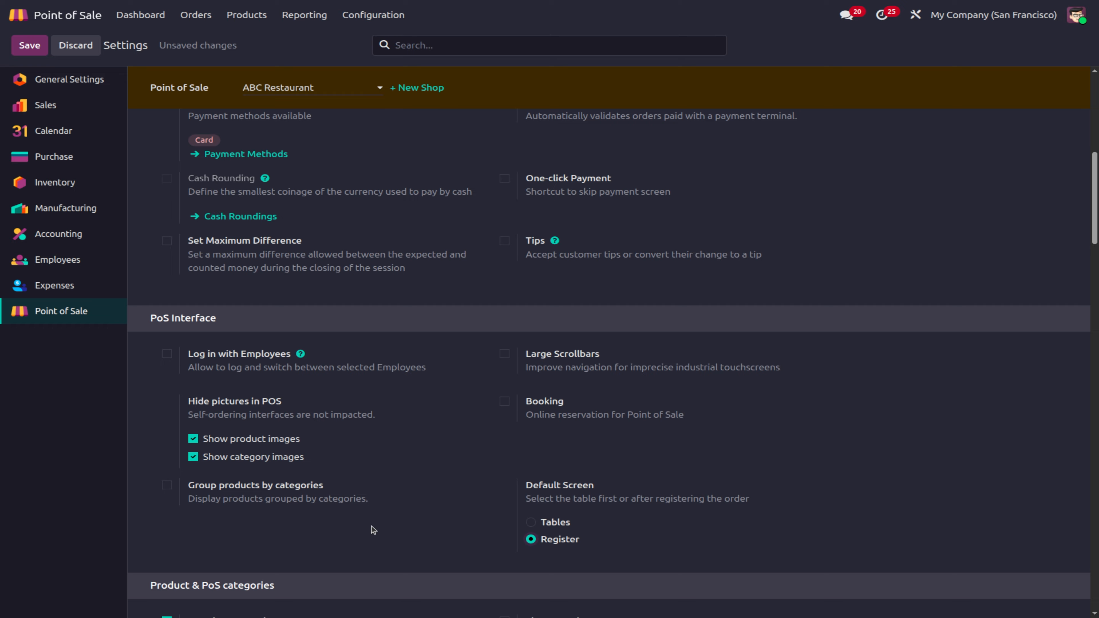
{"action": "left_click", "coordinate": [25, 46]}
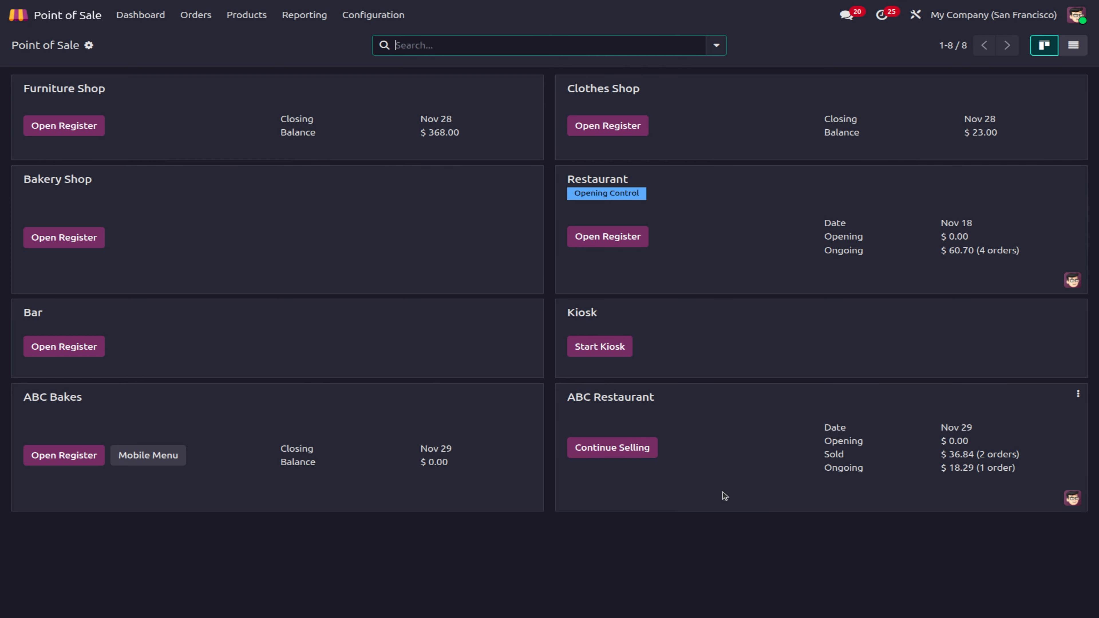
Step: Resume the ABC Restaurant register, load the T 2 order and fire its second course
{"action": "left_click", "coordinate": [610, 448]}
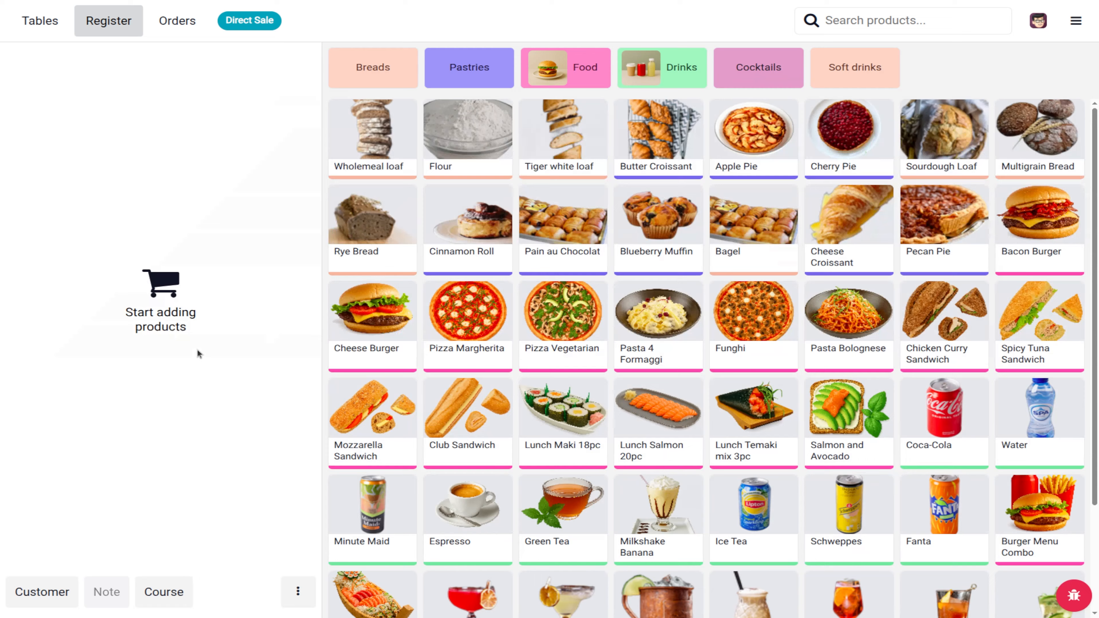
{"action": "left_click", "coordinate": [178, 21]}
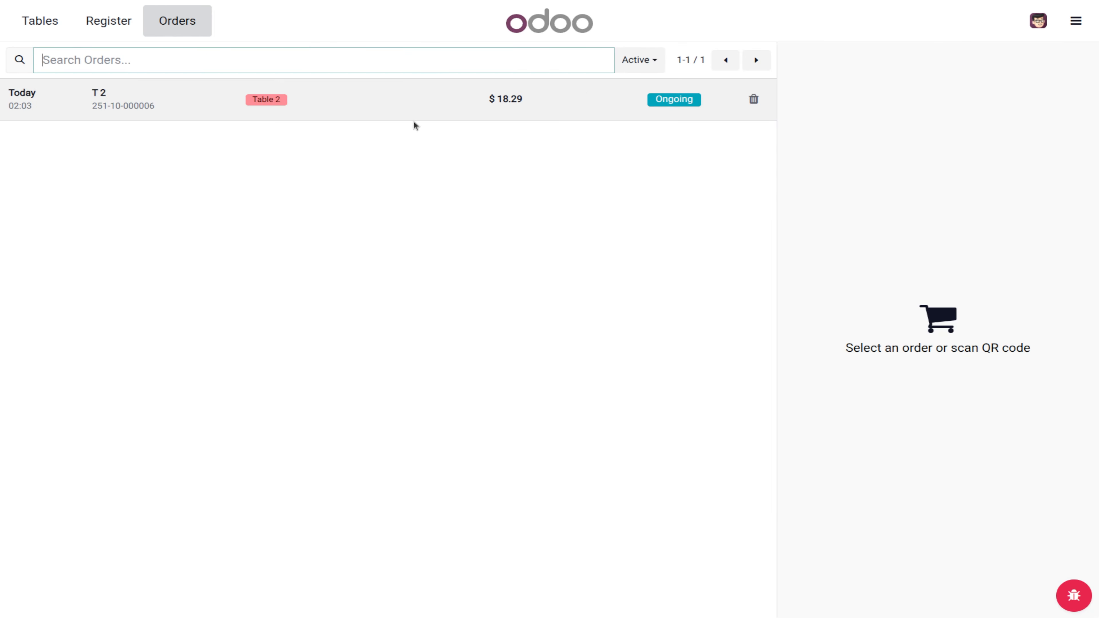
{"action": "left_click", "coordinate": [226, 97]}
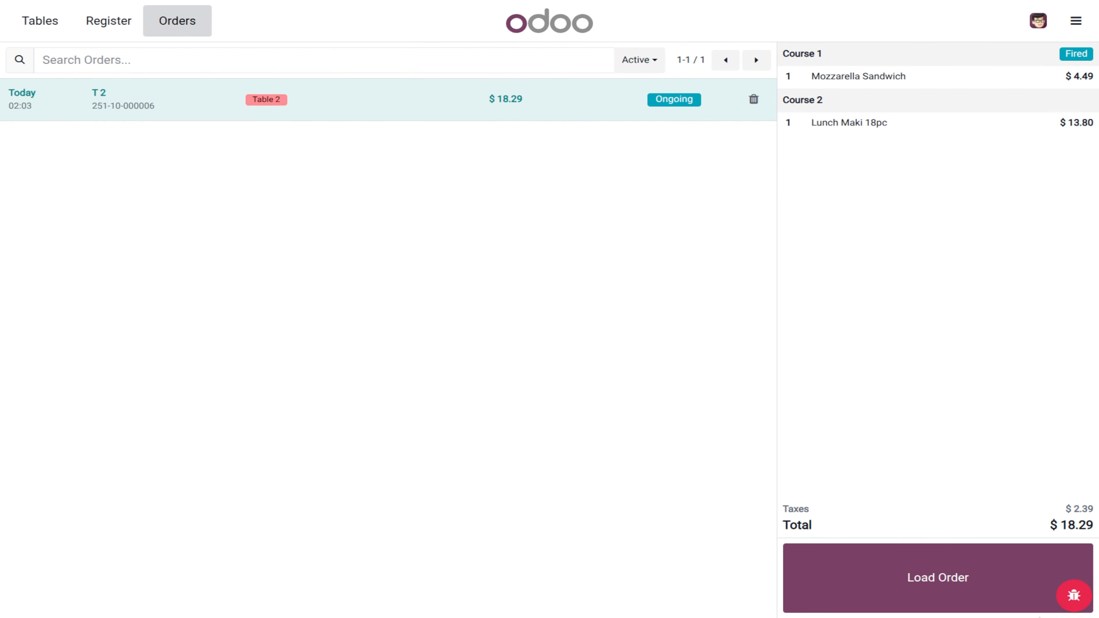
{"action": "left_click", "coordinate": [968, 594]}
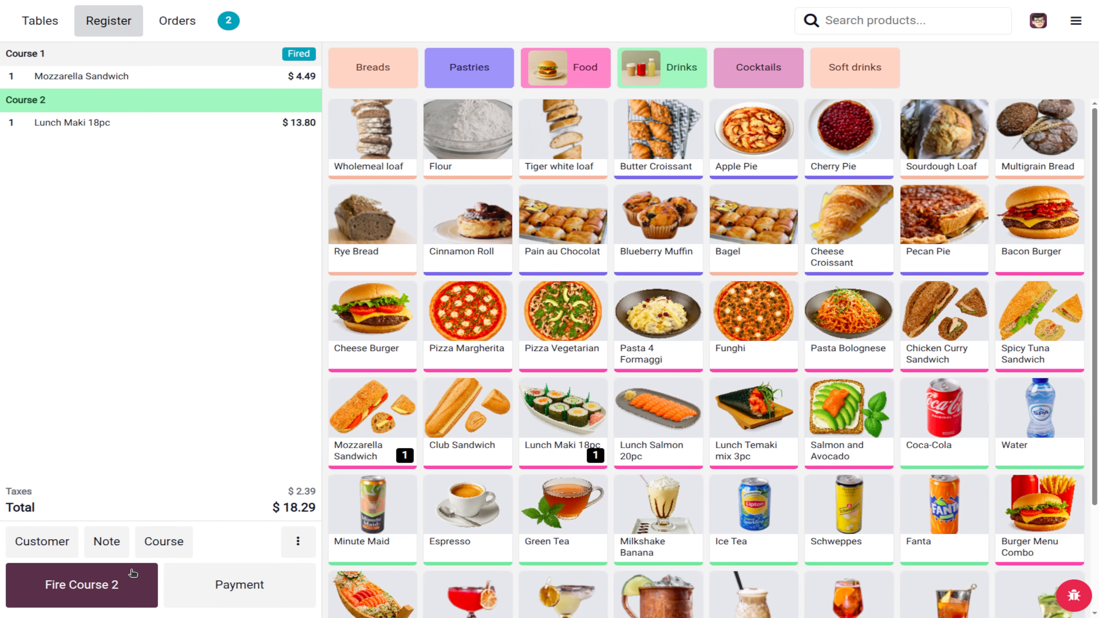
{"action": "left_click", "coordinate": [114, 586]}
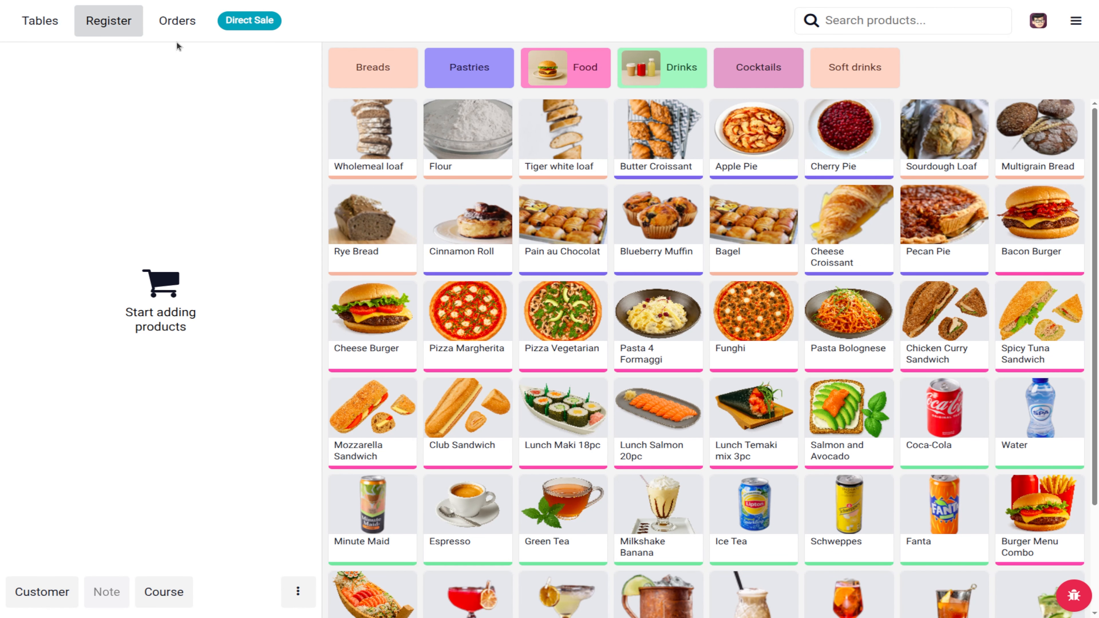
Step: Reload the T 2 order, pay $18.29 by card, and start a new empty order
{"action": "left_click", "coordinate": [179, 30]}
{"action": "left_click", "coordinate": [450, 91]}
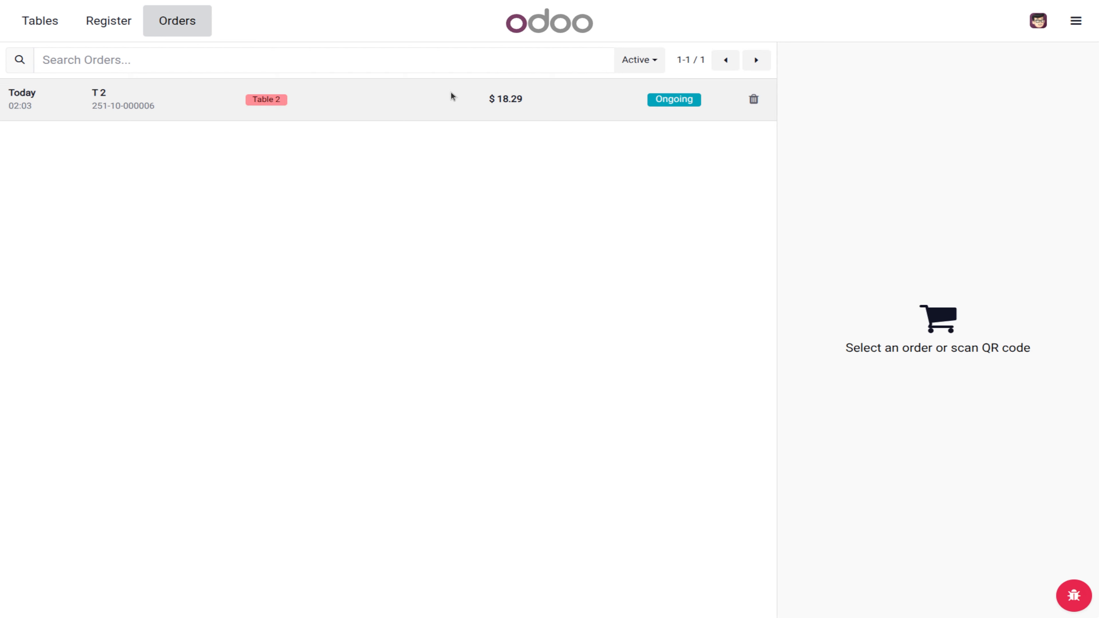
{"action": "left_click", "coordinate": [946, 571]}
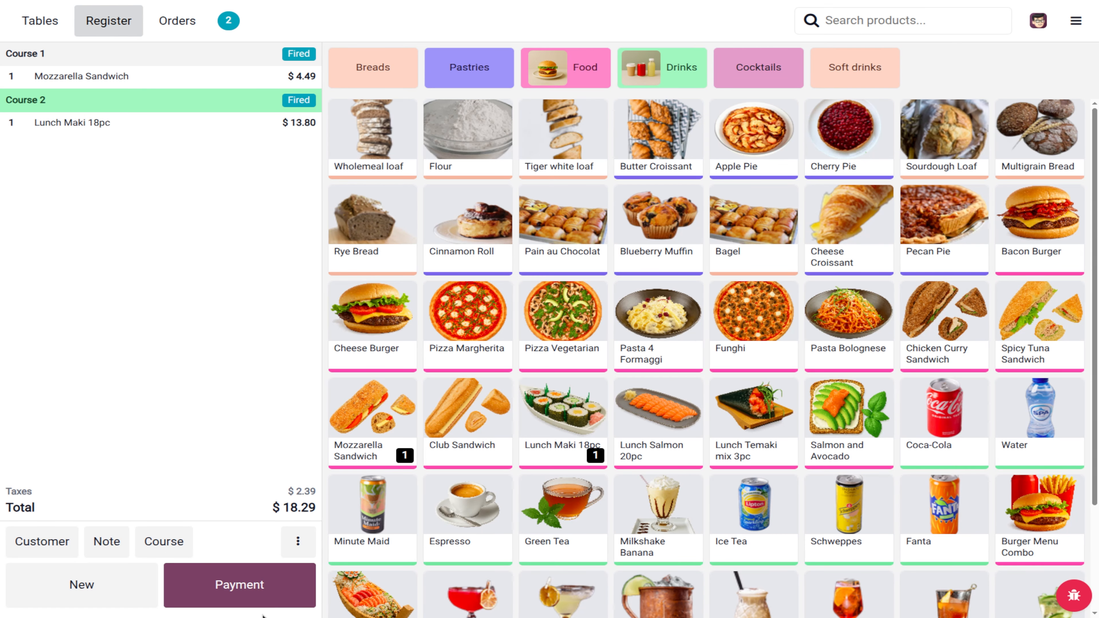
{"action": "left_click", "coordinate": [213, 594]}
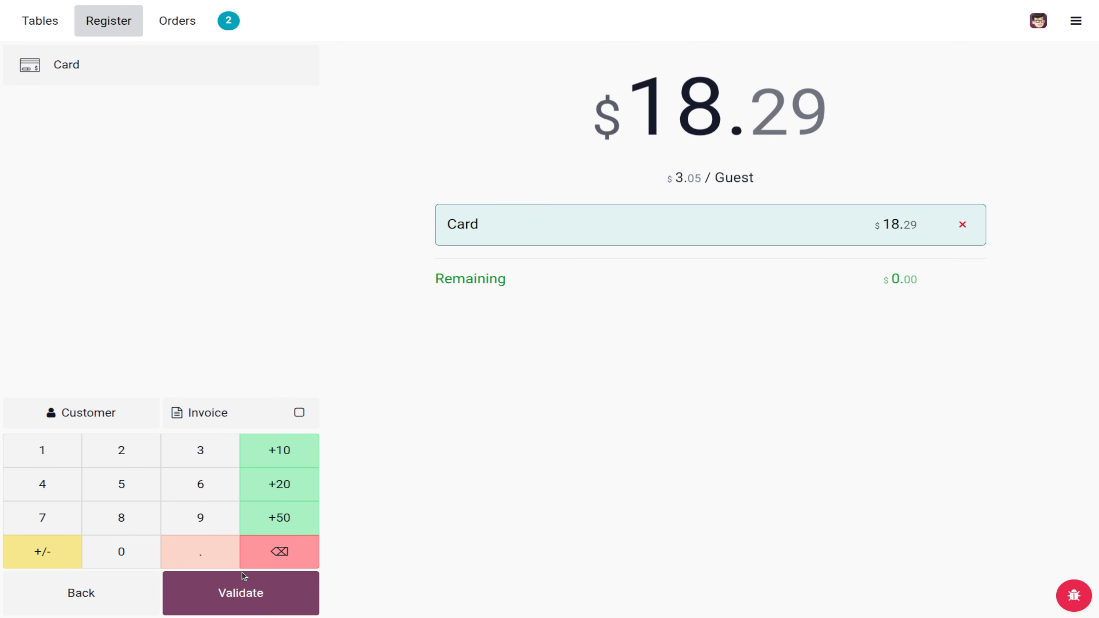
{"action": "left_click", "coordinate": [233, 593]}
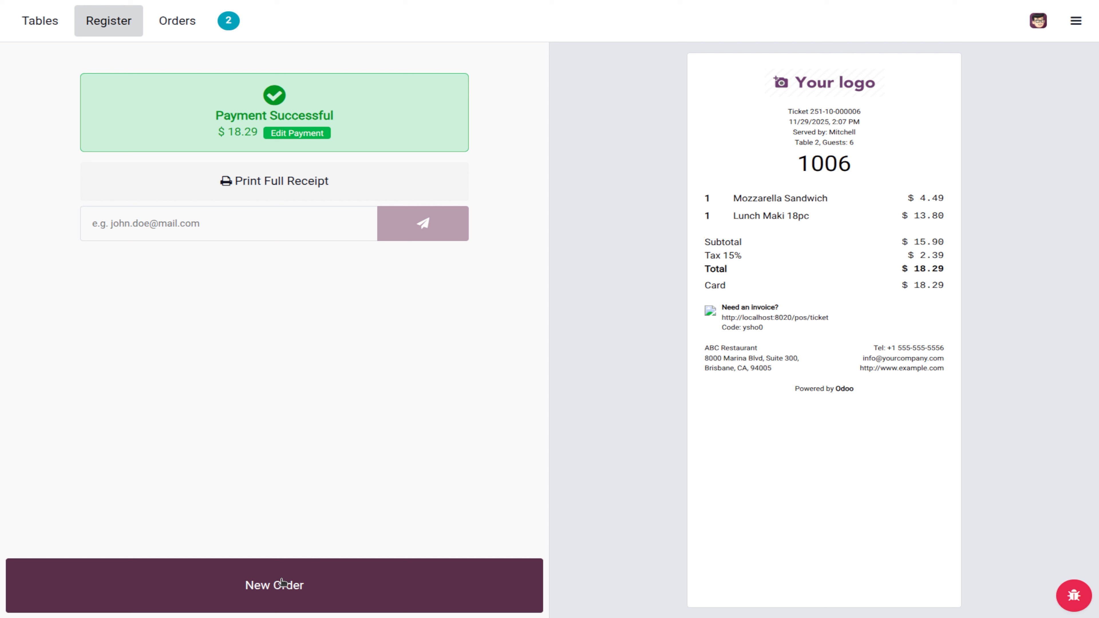
{"action": "left_click", "coordinate": [277, 584]}
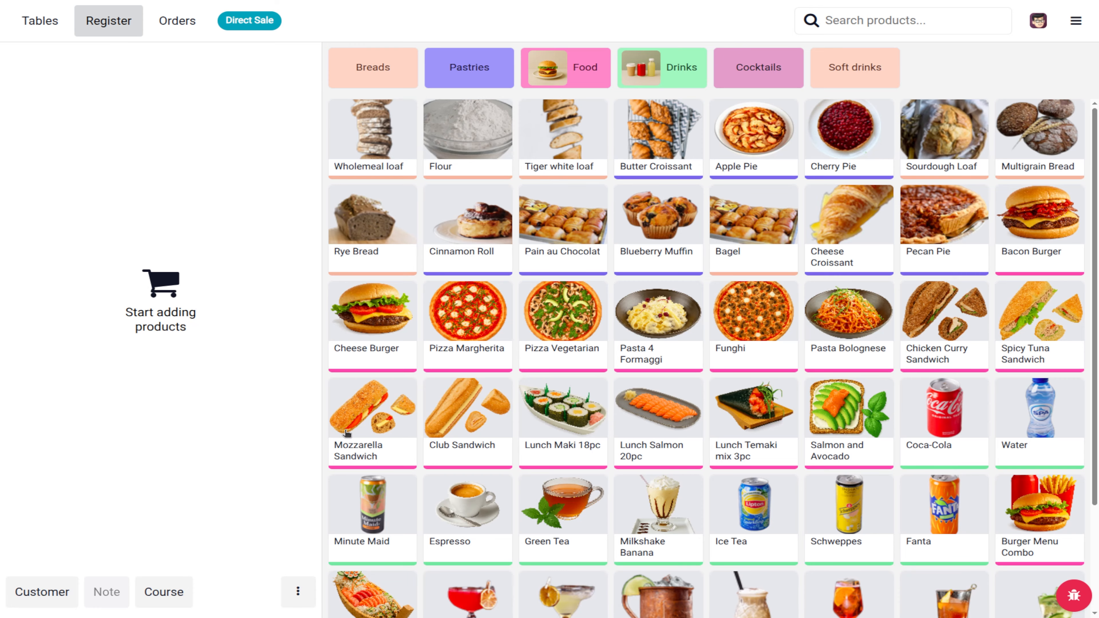
Step: Add Cheese Burger with Belgian fries, plain Pizza Margherita, Mozzarella Sandwich and Club Sandwich
{"action": "left_click", "coordinate": [364, 329]}
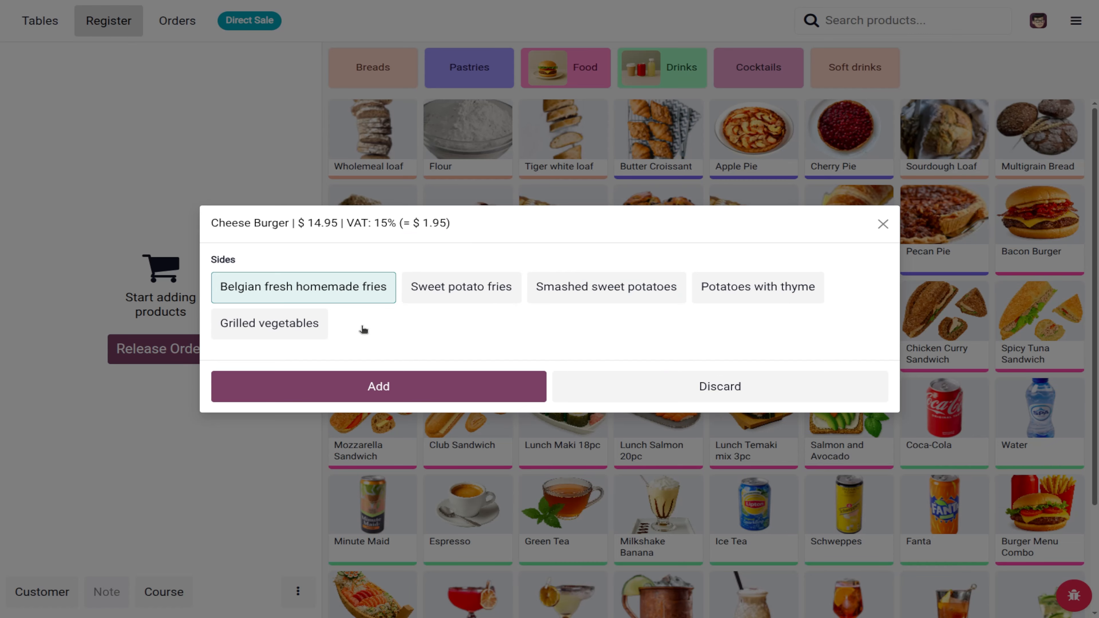
{"action": "left_click", "coordinate": [410, 379]}
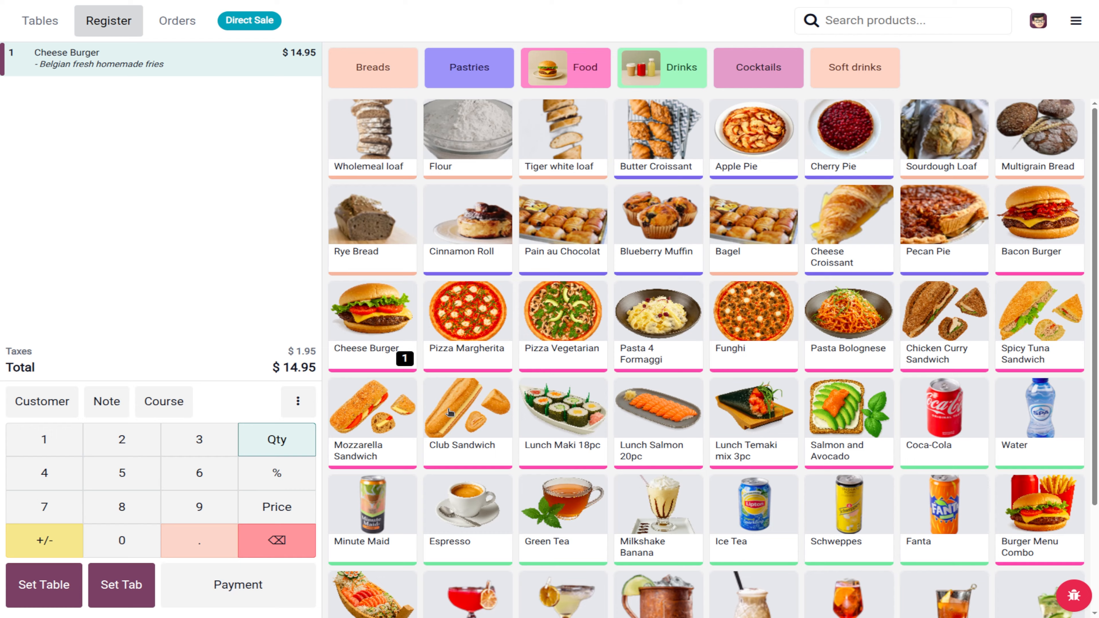
{"action": "left_click", "coordinate": [474, 349]}
{"action": "left_click", "coordinate": [377, 392]}
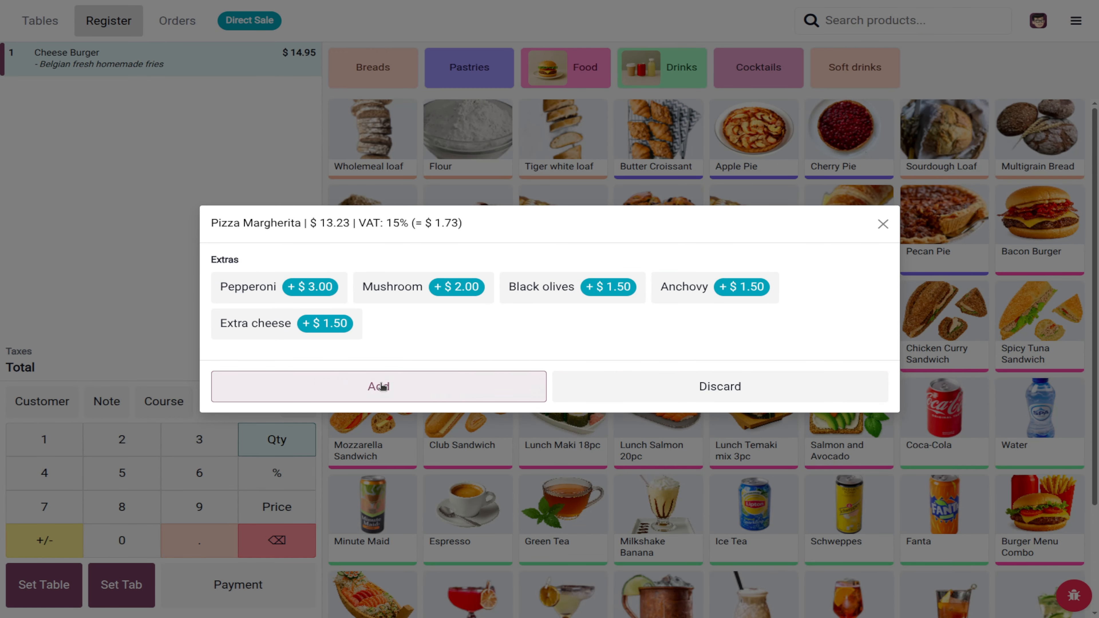
{"action": "left_click", "coordinate": [376, 422]}
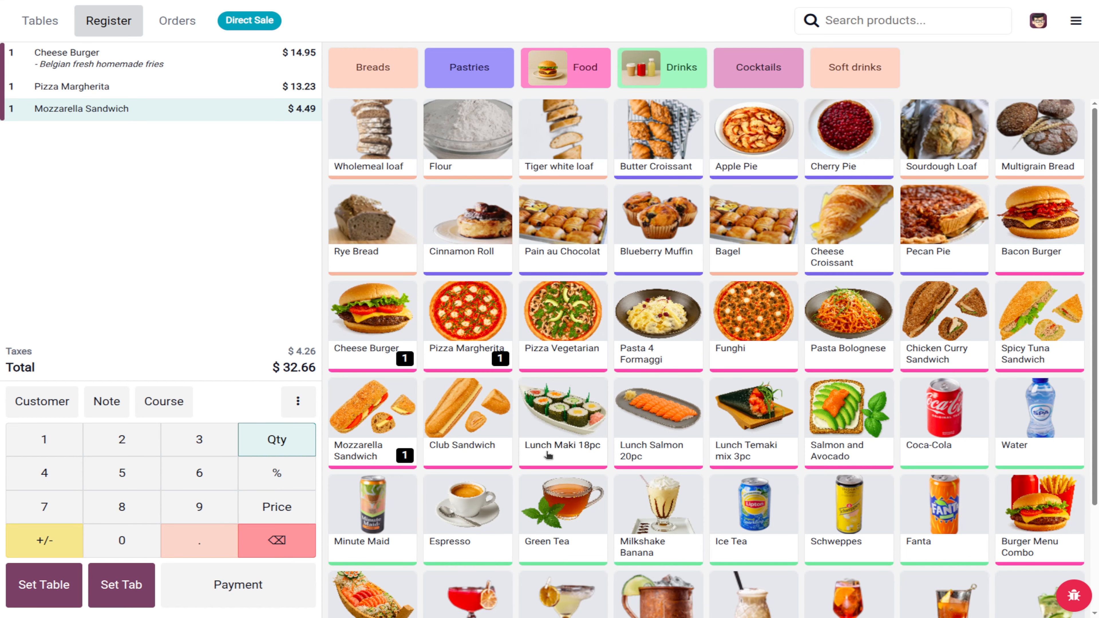
{"action": "left_click", "coordinate": [473, 422]}
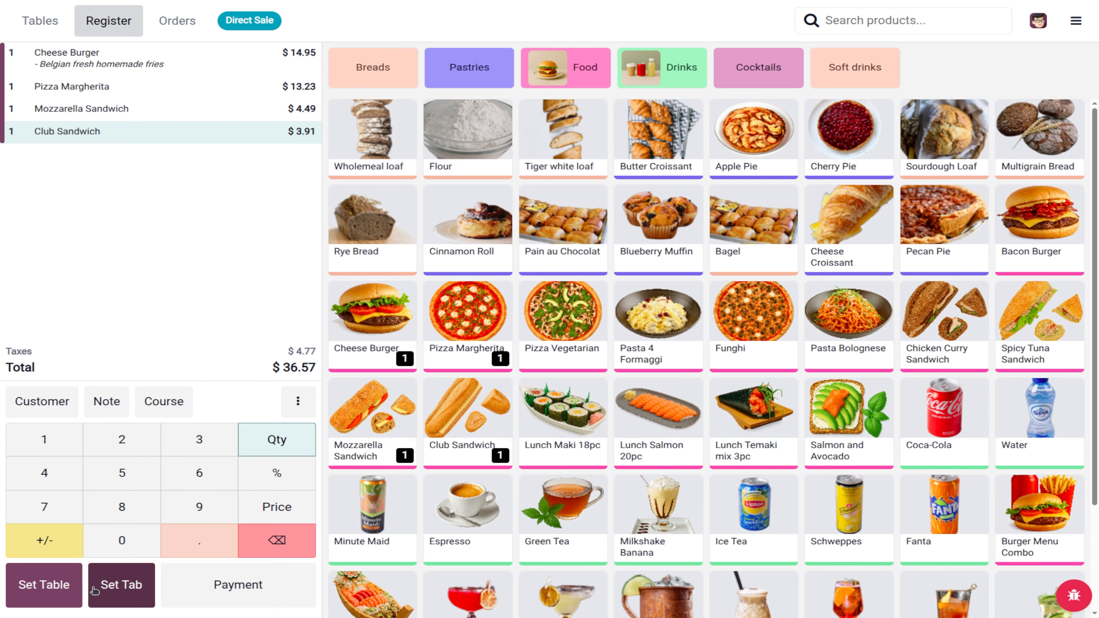
Step: Assign the order to table 2 and attach a customer, lowering the total to $31.80
{"action": "left_click", "coordinate": [51, 593]}
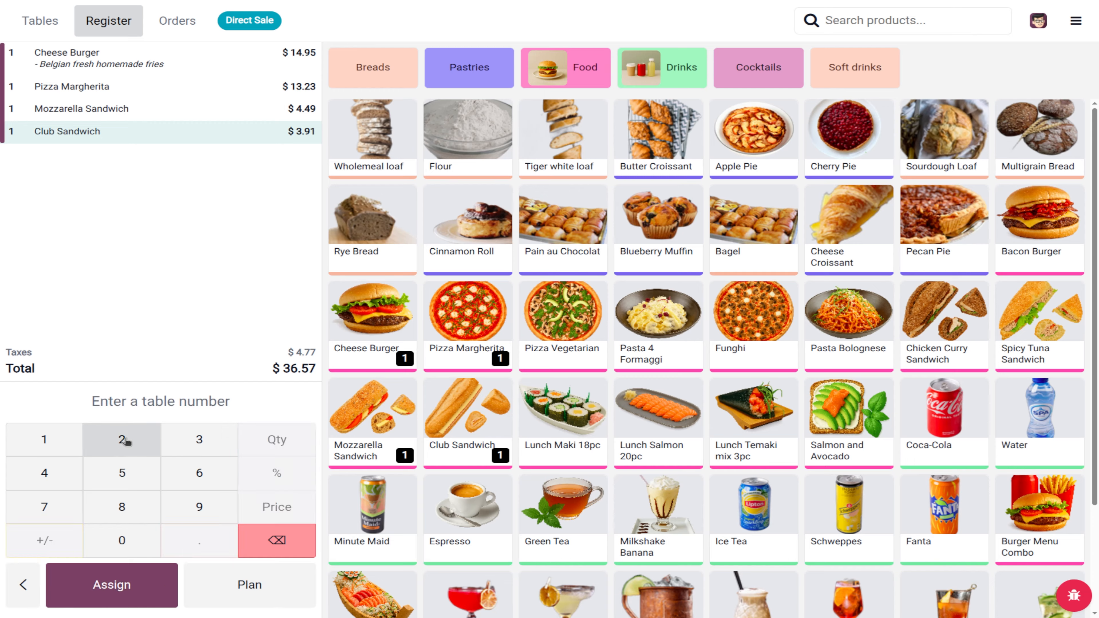
{"action": "left_click", "coordinate": [122, 440]}
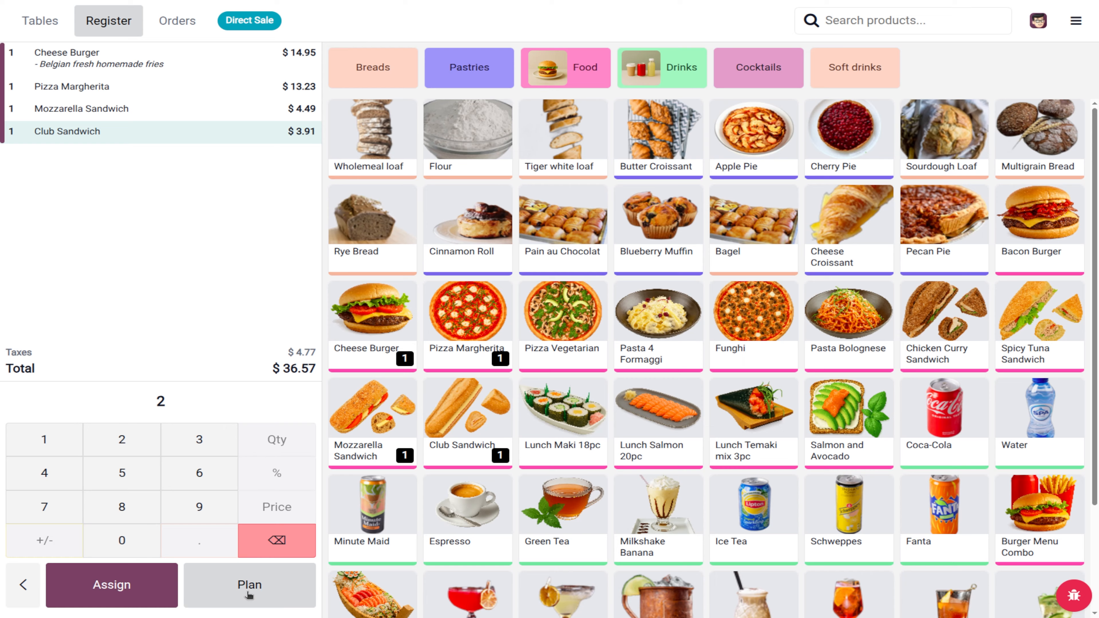
{"action": "left_click", "coordinate": [153, 597]}
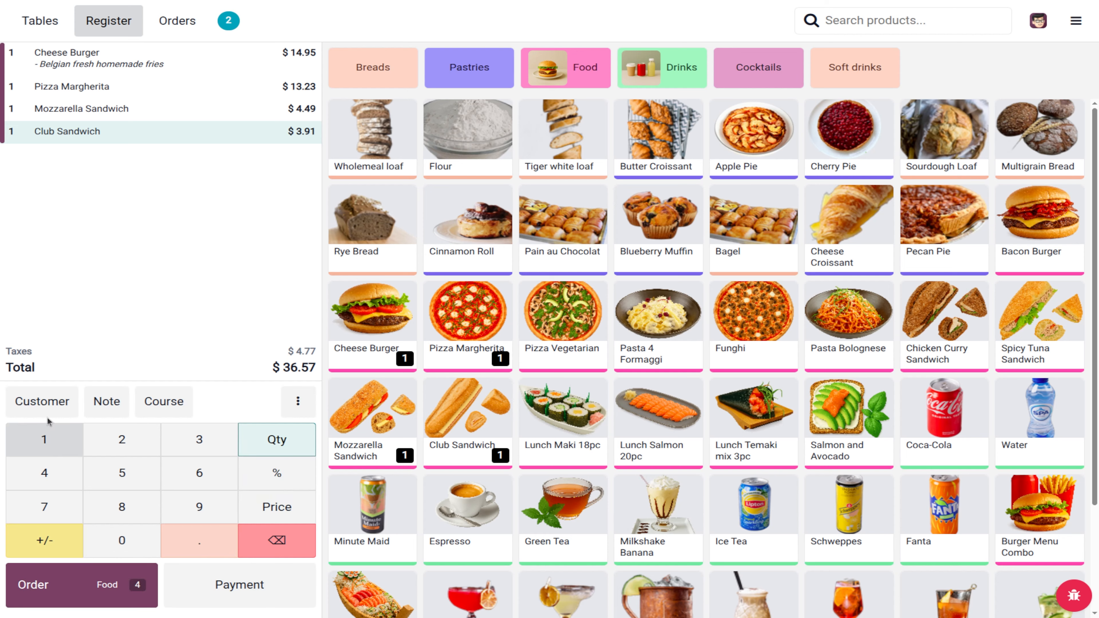
{"action": "left_click", "coordinate": [45, 404]}
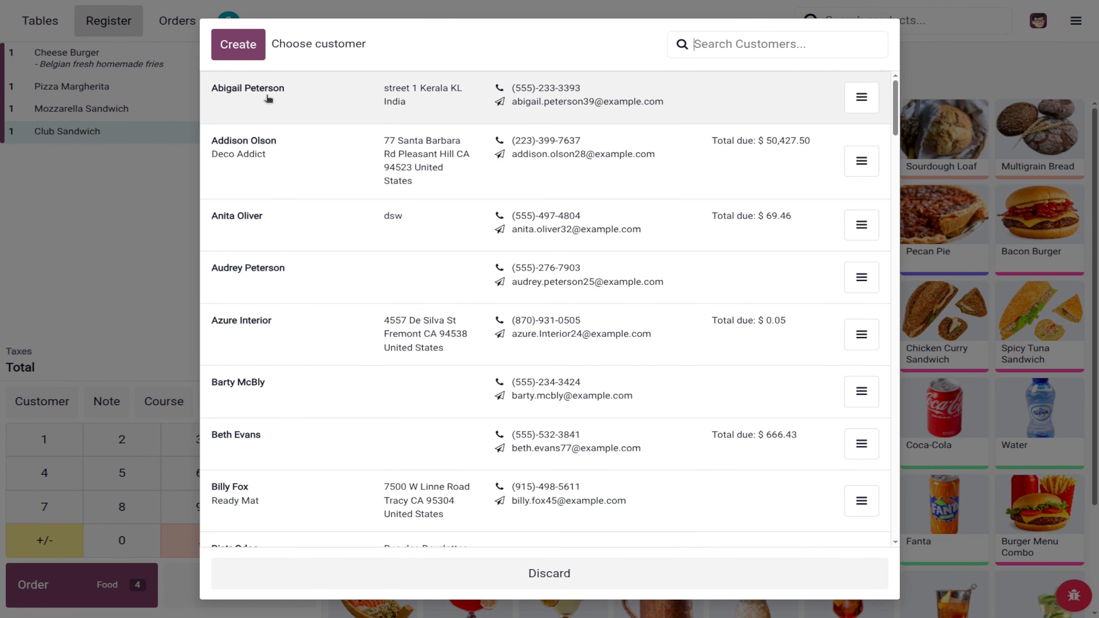
{"action": "left_click", "coordinate": [271, 97]}
{"action": "left_click", "coordinate": [227, 580]}
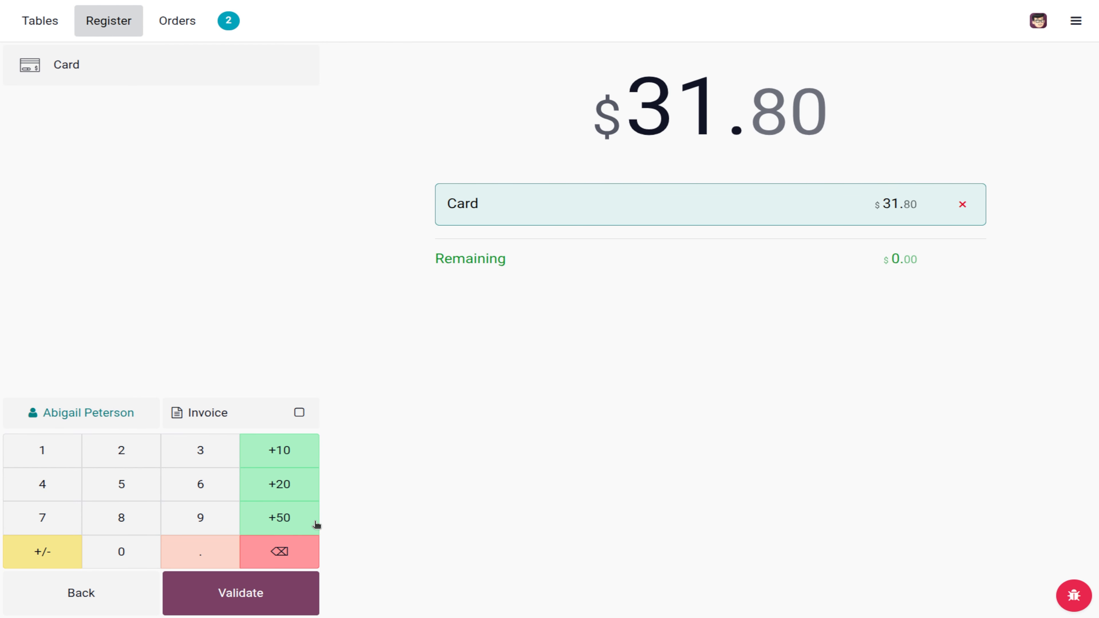
{"action": "left_click", "coordinate": [82, 593]}
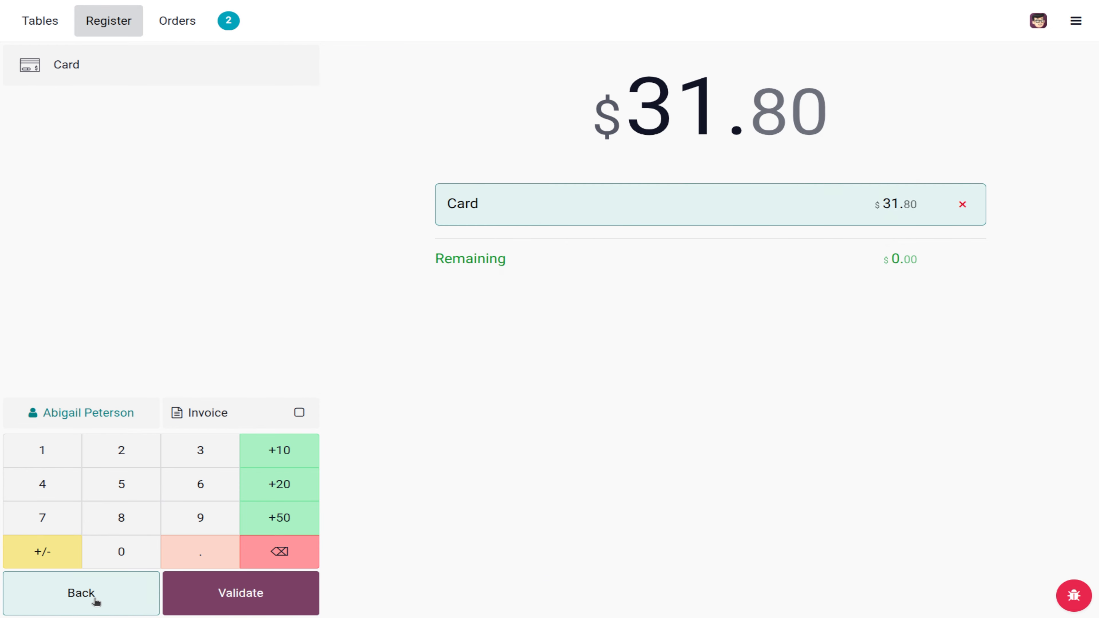
{"action": "left_click", "coordinate": [297, 544]}
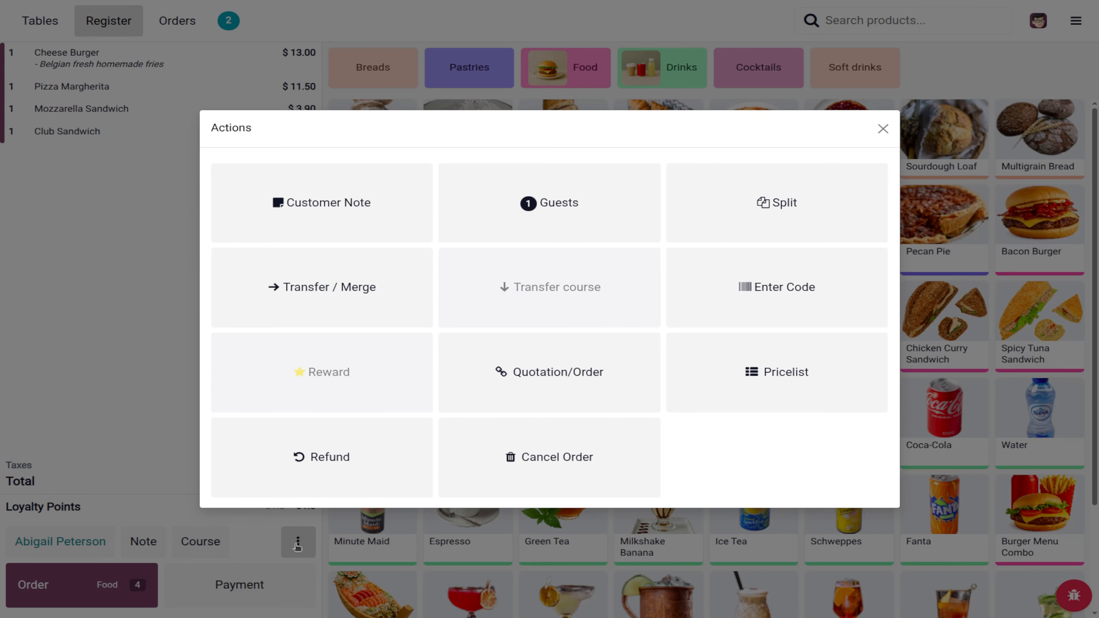
Step: Split off Cheese Burger and Pizza Margherita, pay them $28.18 by card, and send to preparation
{"action": "left_click", "coordinate": [751, 210]}
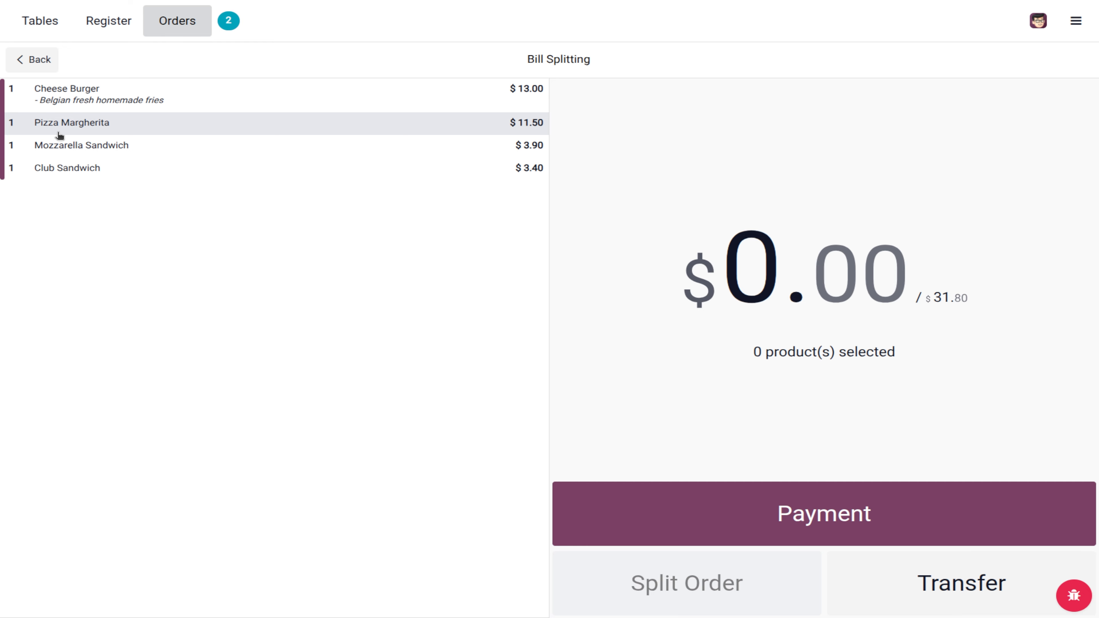
{"action": "left_click", "coordinate": [68, 97]}
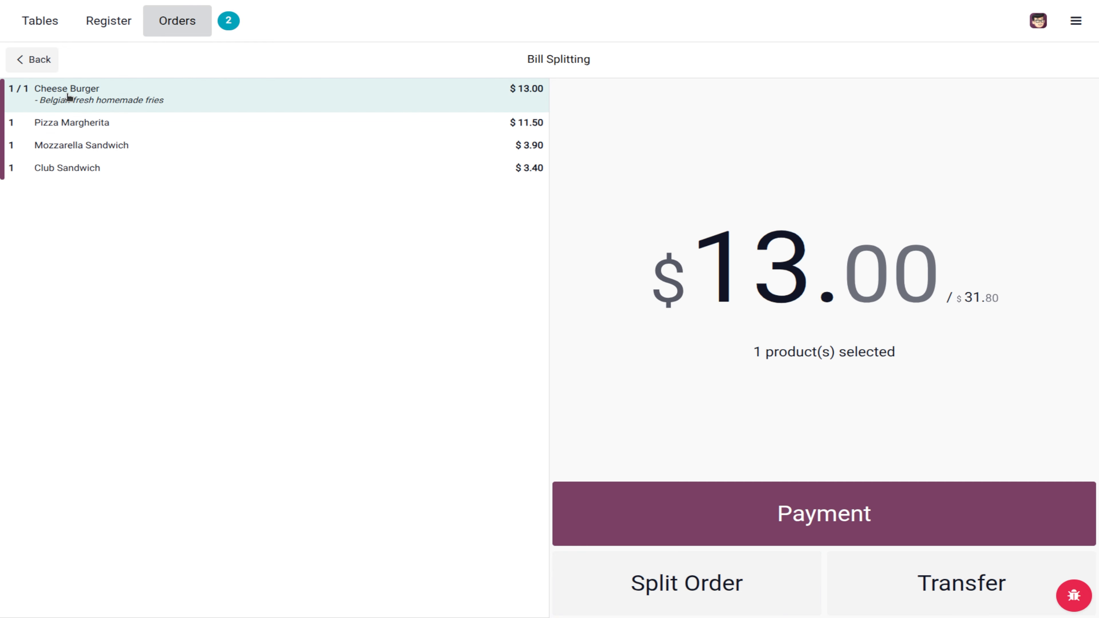
{"action": "left_click", "coordinate": [62, 123]}
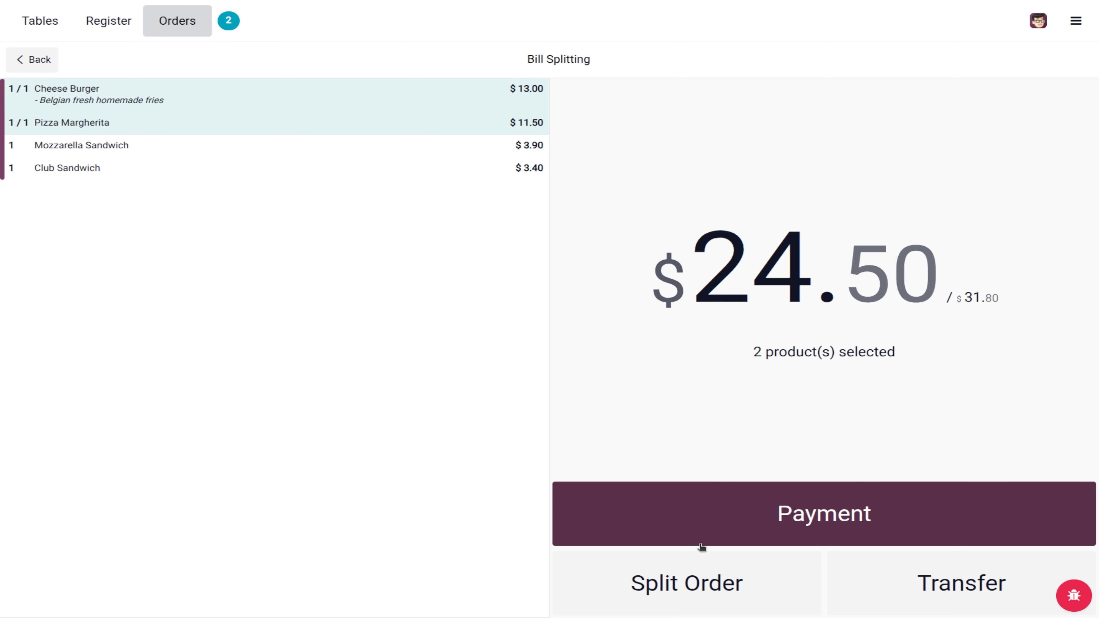
{"action": "left_click", "coordinate": [728, 534]}
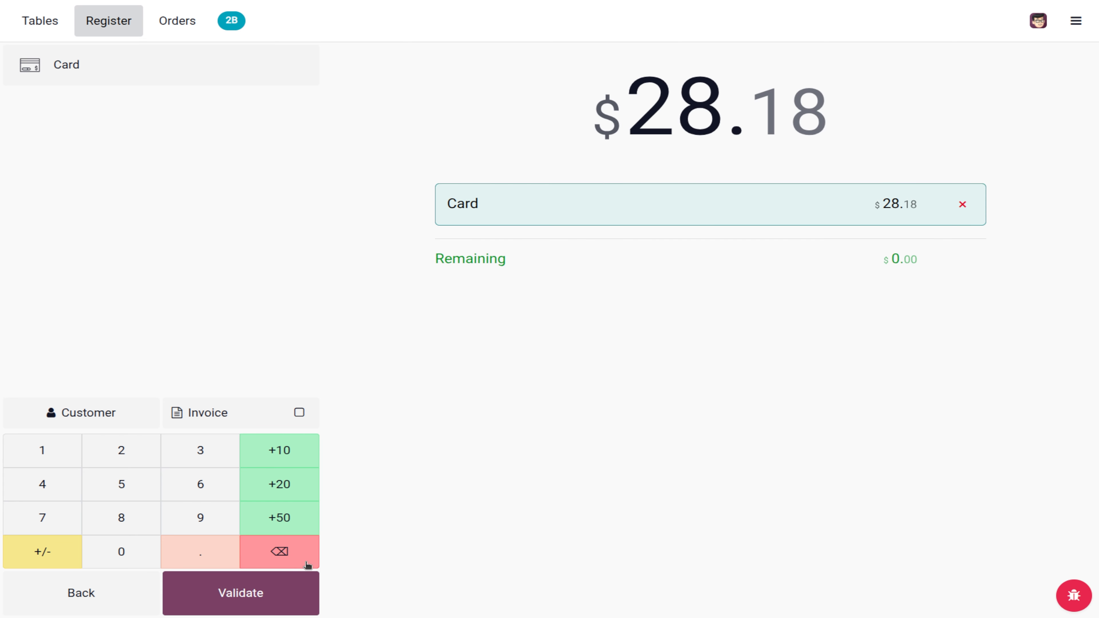
{"action": "left_click", "coordinate": [245, 614]}
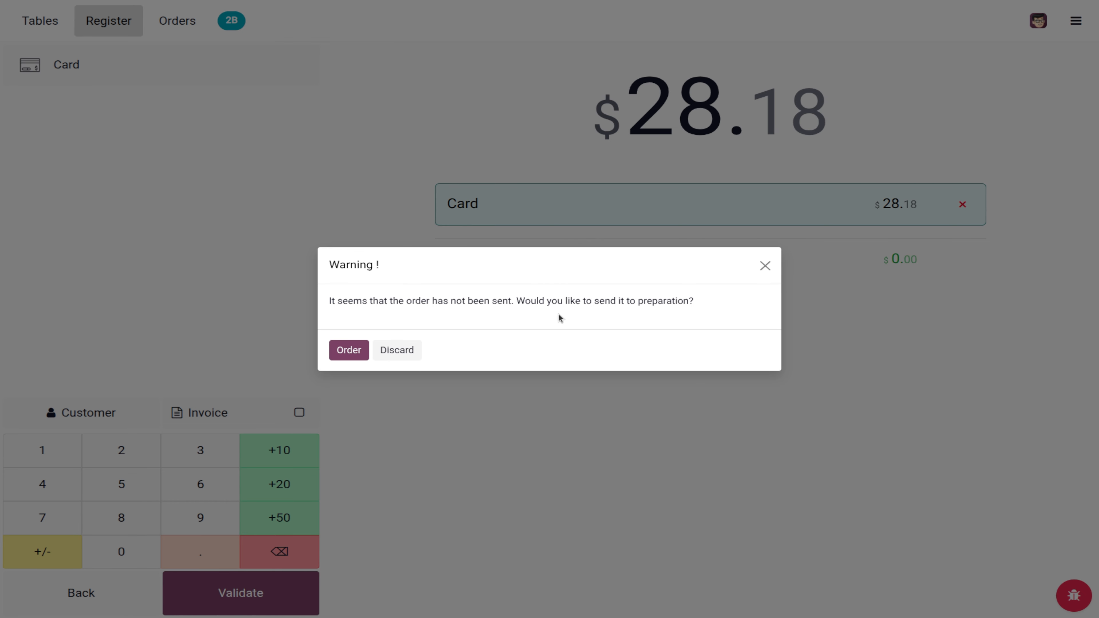
{"action": "left_click", "coordinate": [351, 351]}
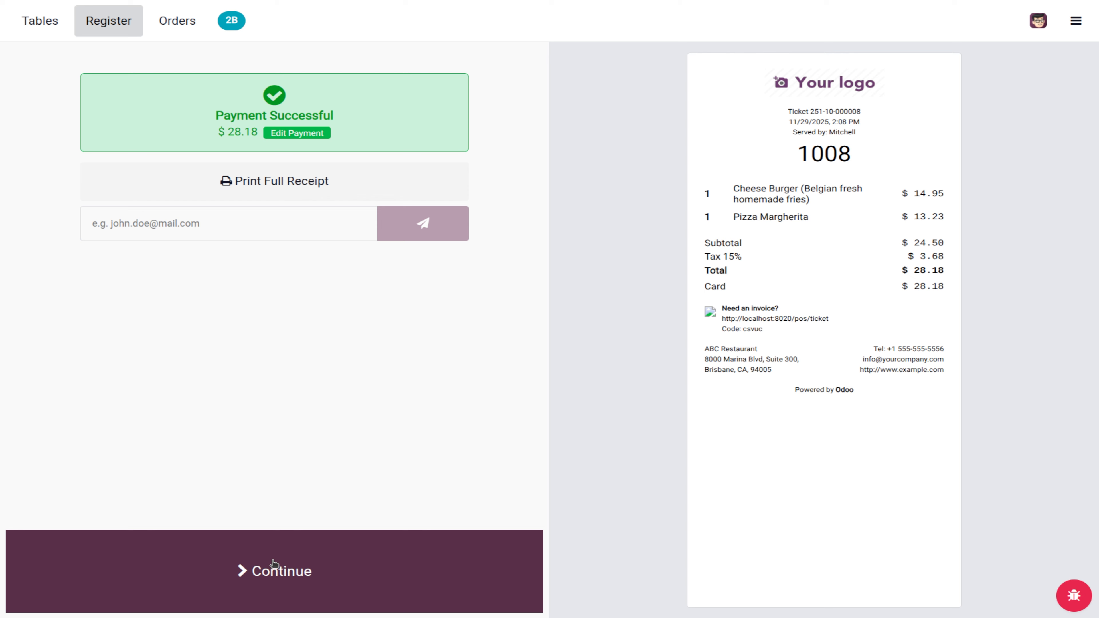
Step: Continue splitting the remaining sandwiches, selecting only the $3.90 Mozzarella Sandwich for the next bill
{"action": "left_click", "coordinate": [233, 574]}
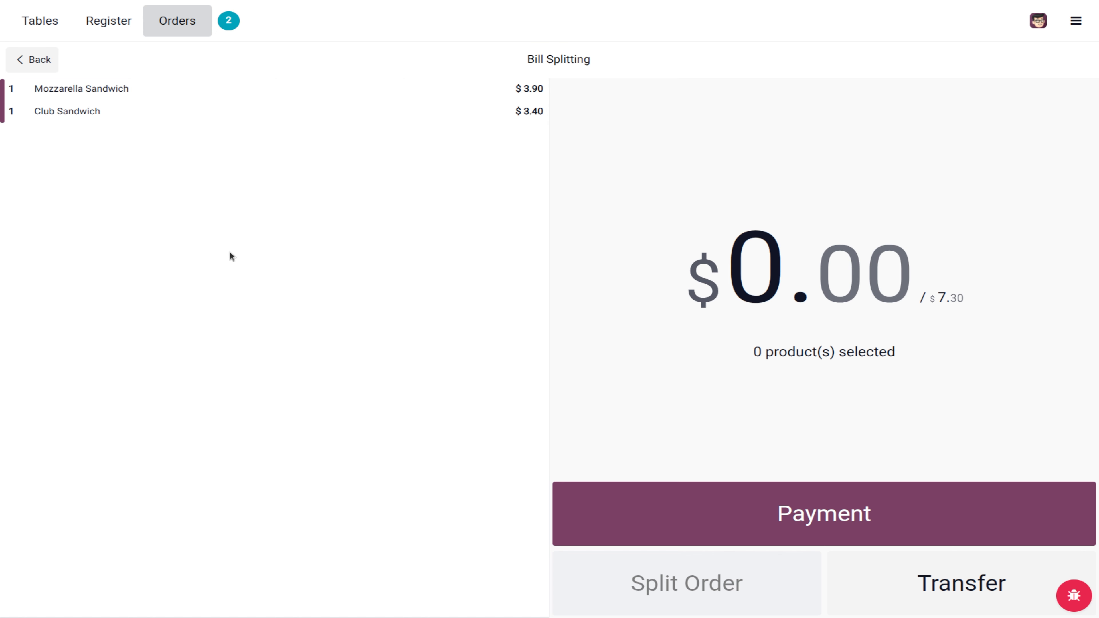
{"action": "left_click", "coordinate": [228, 93]}
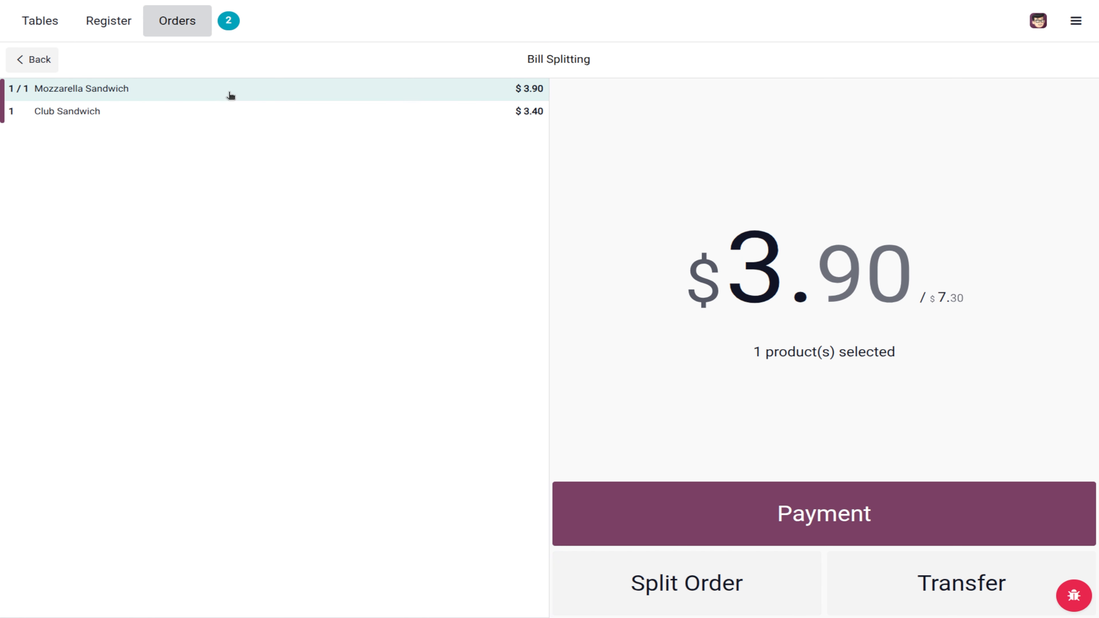
{"action": "left_click", "coordinate": [217, 113]}
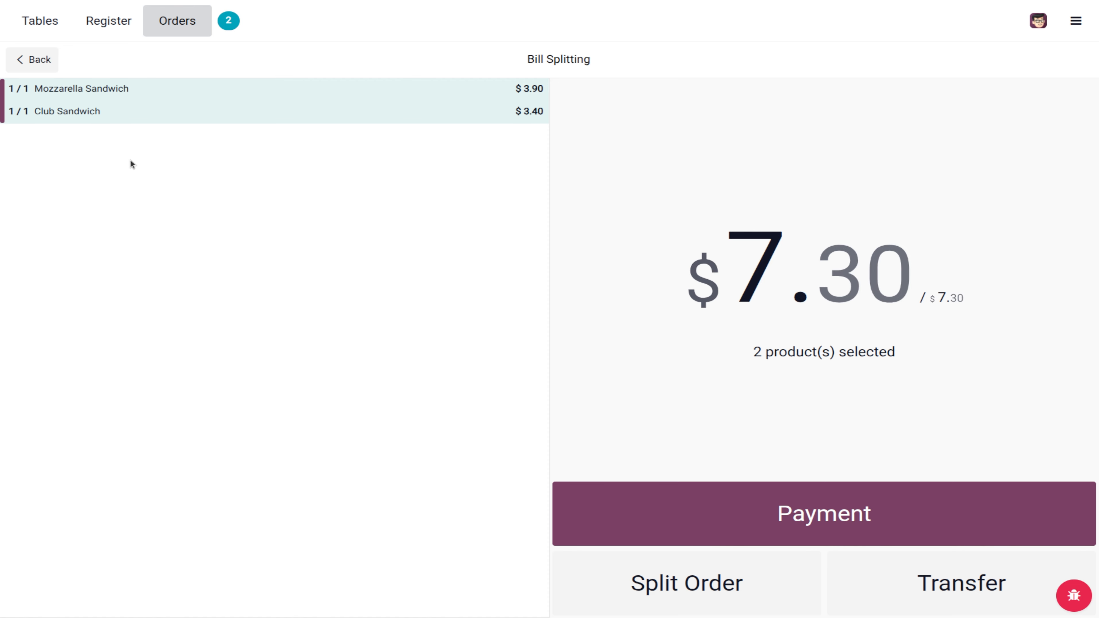
{"action": "left_click", "coordinate": [115, 112]}
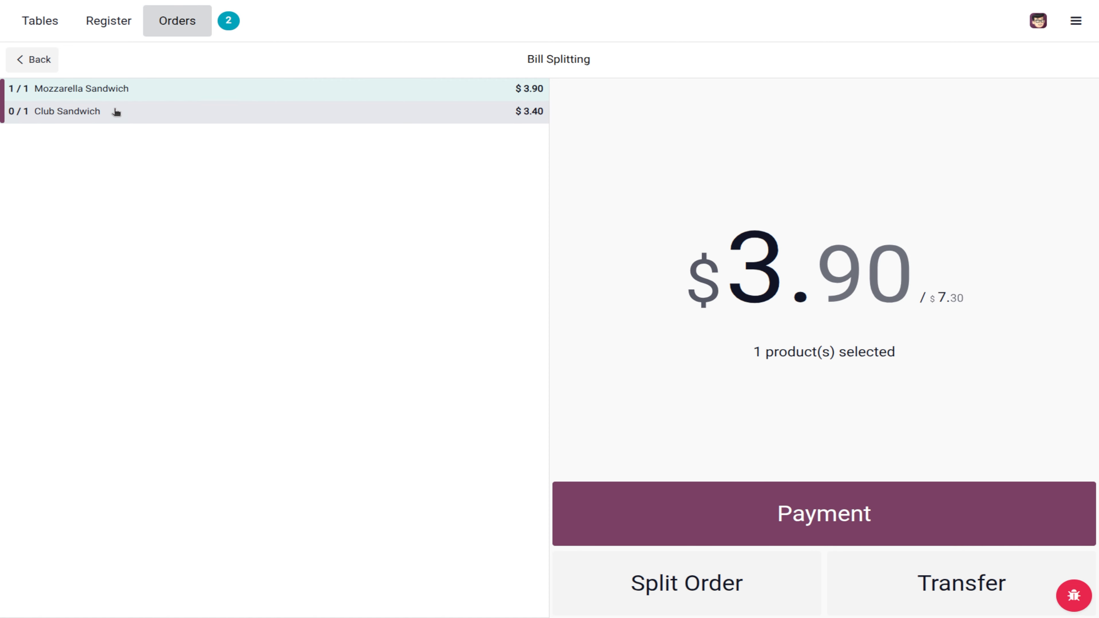
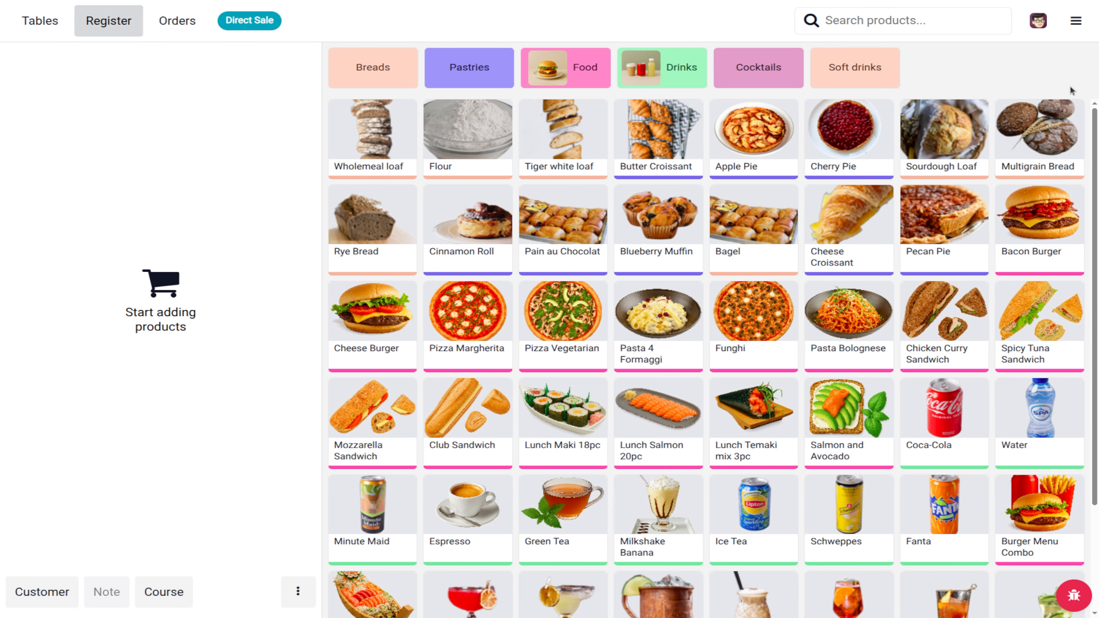
Step: Close the current register session with the $91.20 card total counted
{"action": "left_click", "coordinate": [1076, 20]}
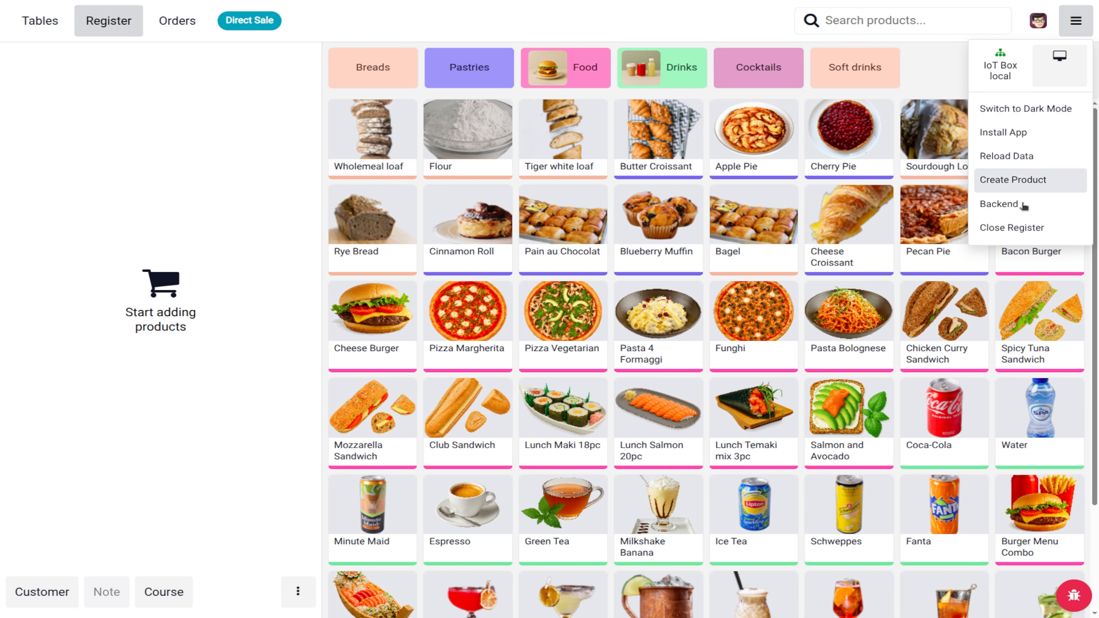
{"action": "left_click", "coordinate": [998, 232]}
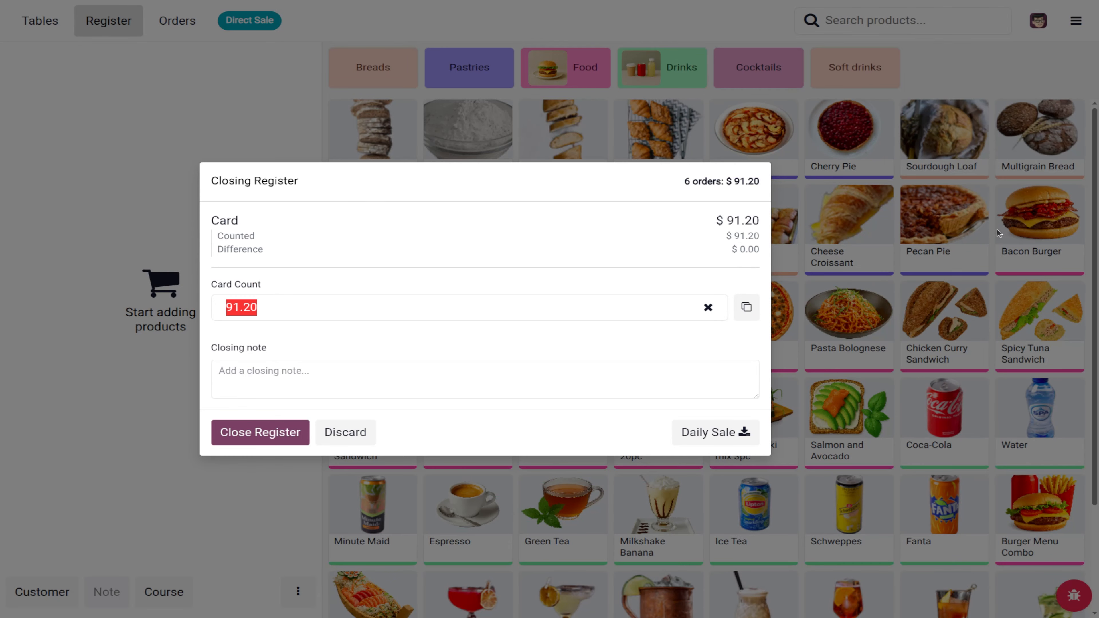
{"action": "left_click", "coordinate": [276, 438]}
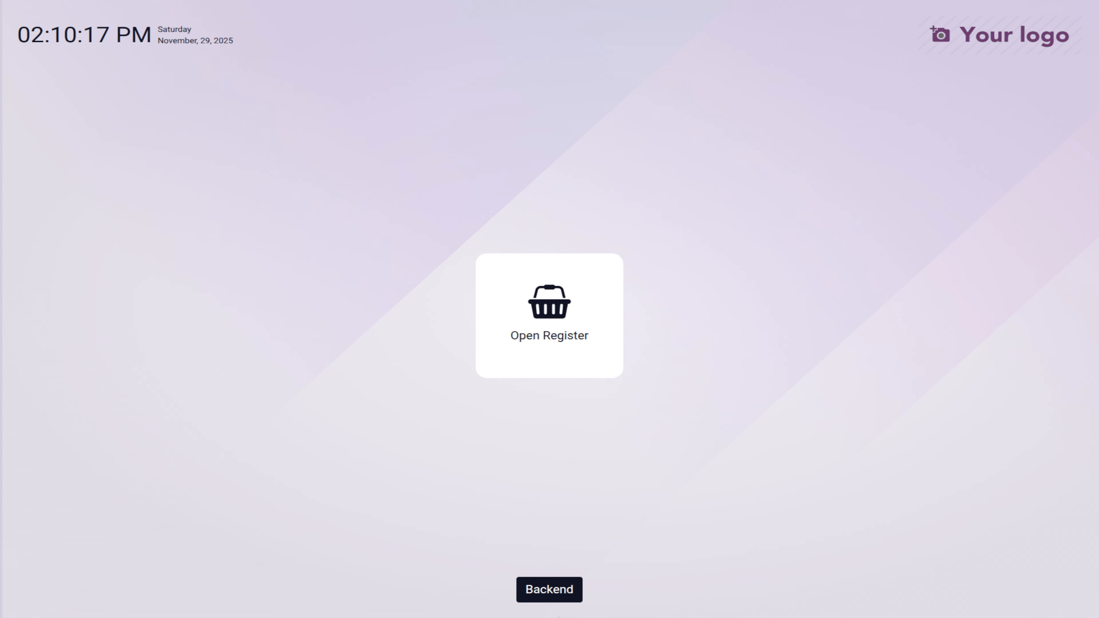
Step: From the backend, open a fresh ABC Restaurant register session
{"action": "left_click", "coordinate": [559, 596]}
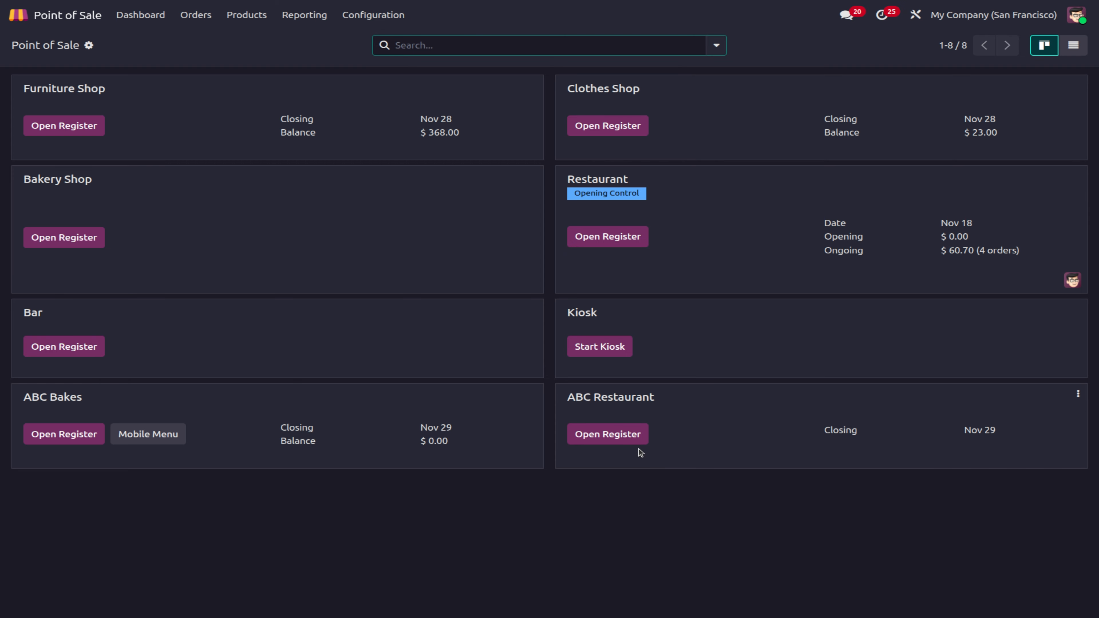
{"action": "left_click", "coordinate": [614, 435]}
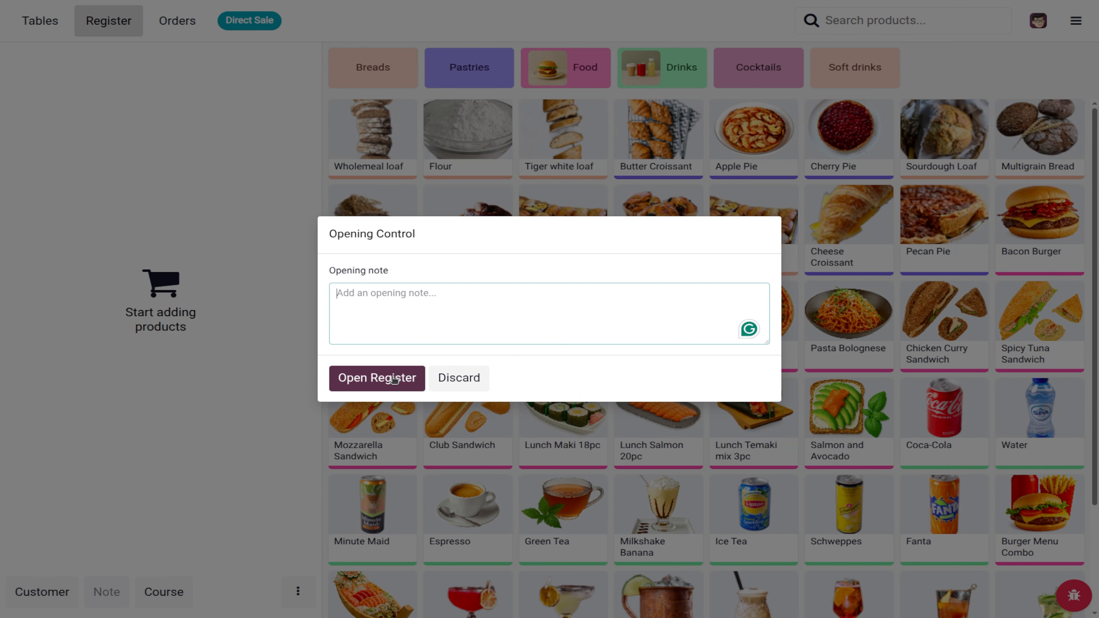
{"action": "left_click", "coordinate": [394, 379]}
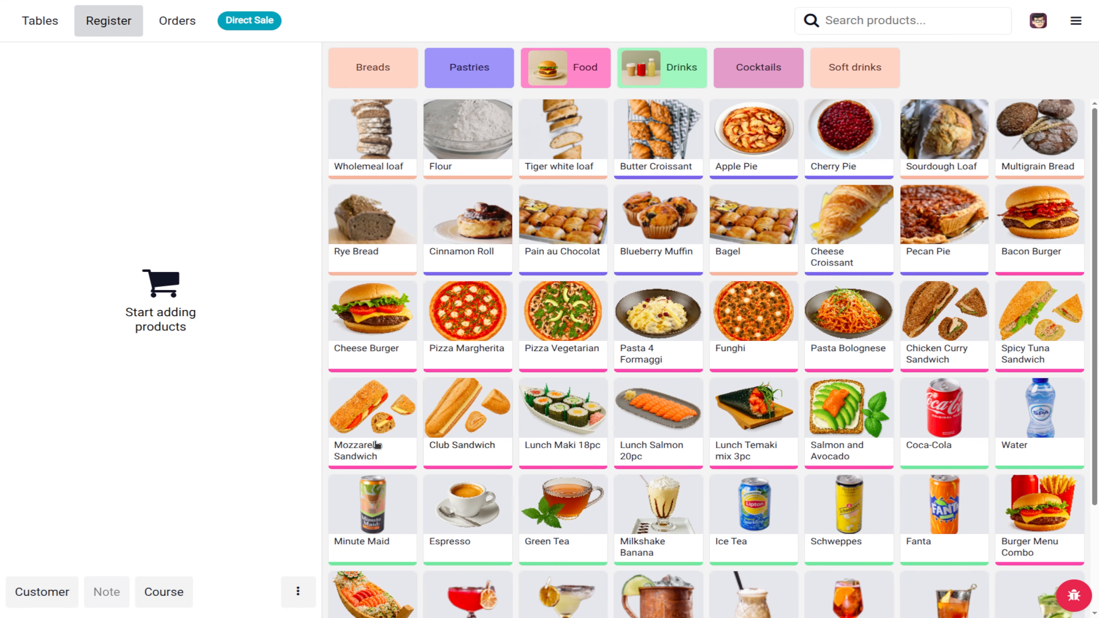
Step: Ring up a $4.60 Rye Bread order, then cancel and delete it
{"action": "left_click", "coordinate": [379, 221]}
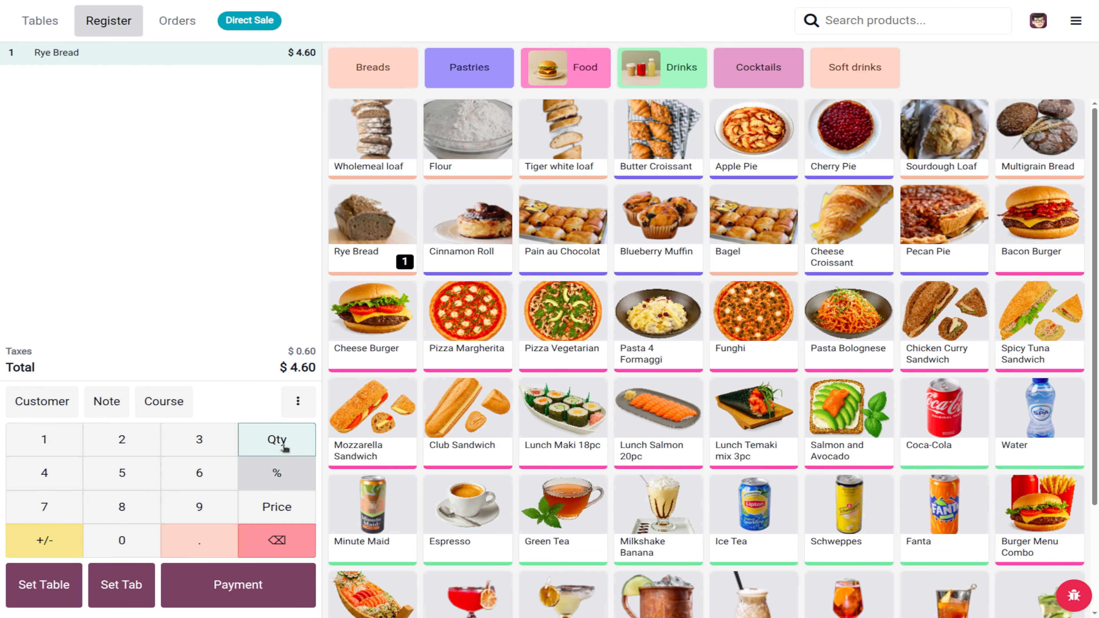
{"action": "left_click", "coordinate": [298, 401]}
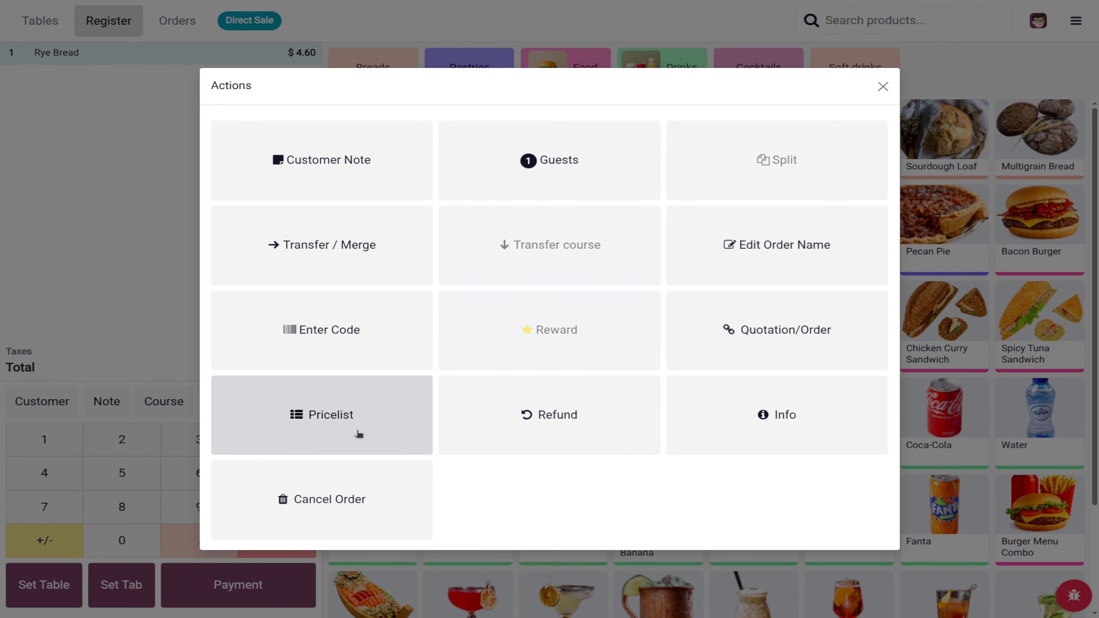
{"action": "left_click", "coordinate": [338, 507]}
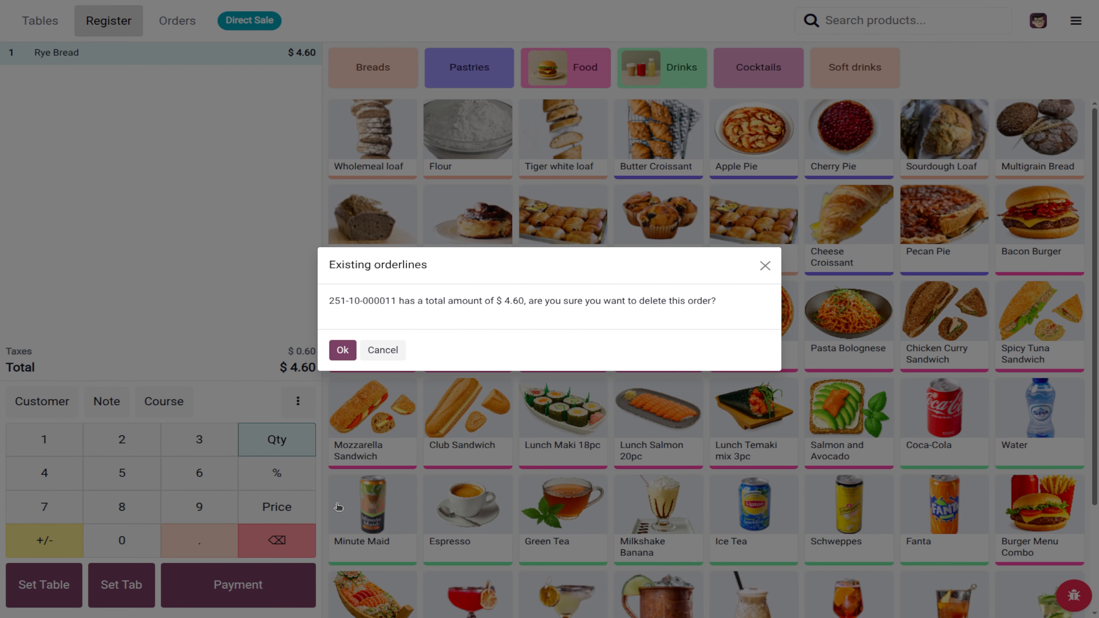
{"action": "left_click", "coordinate": [341, 352]}
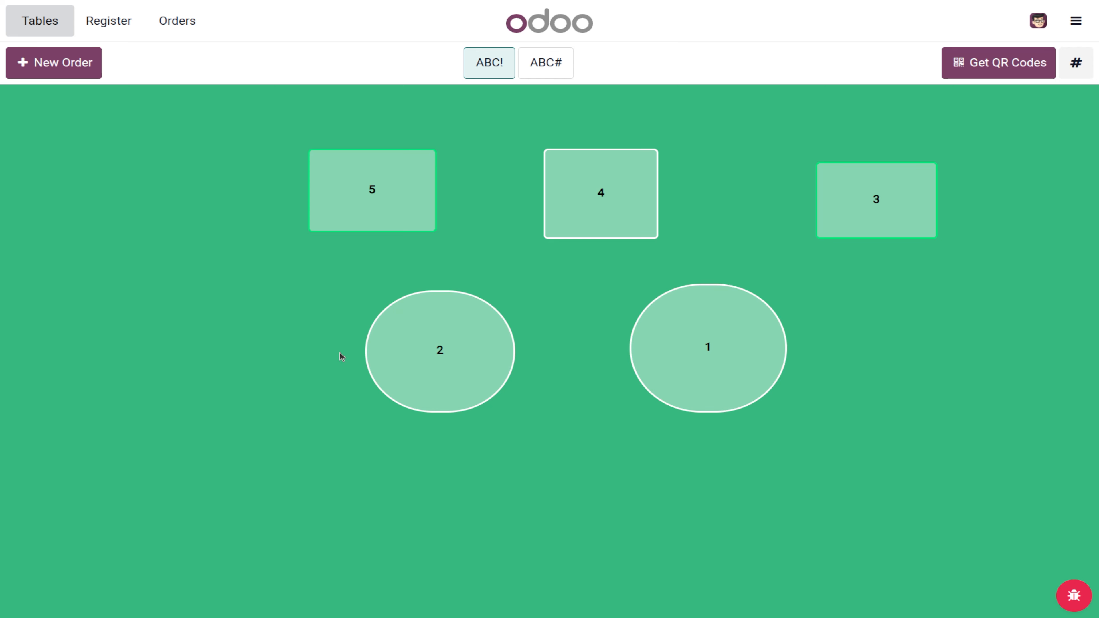
Step: Start a table 5 order with Ice Tea in Course 1
{"action": "left_click", "coordinate": [369, 193]}
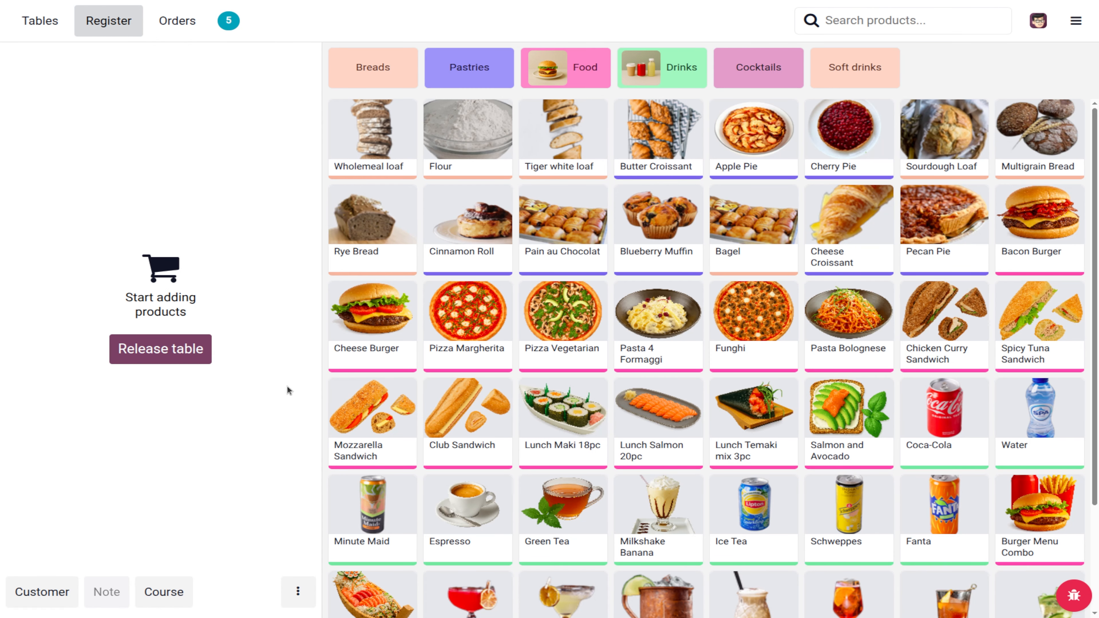
{"action": "left_click", "coordinate": [163, 592]}
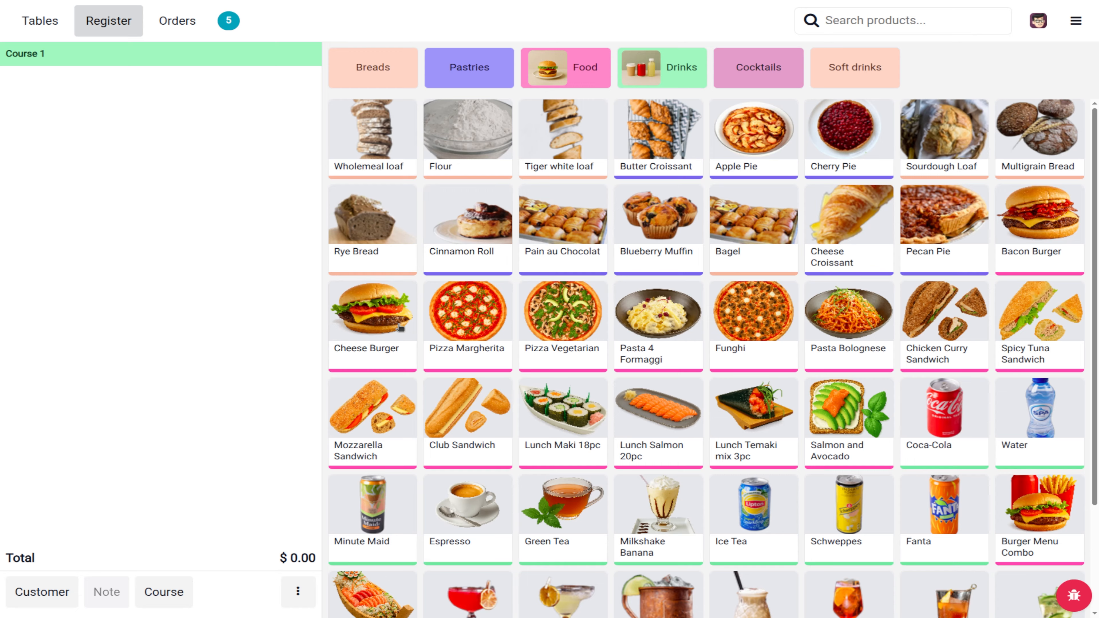
{"action": "left_click", "coordinate": [753, 531]}
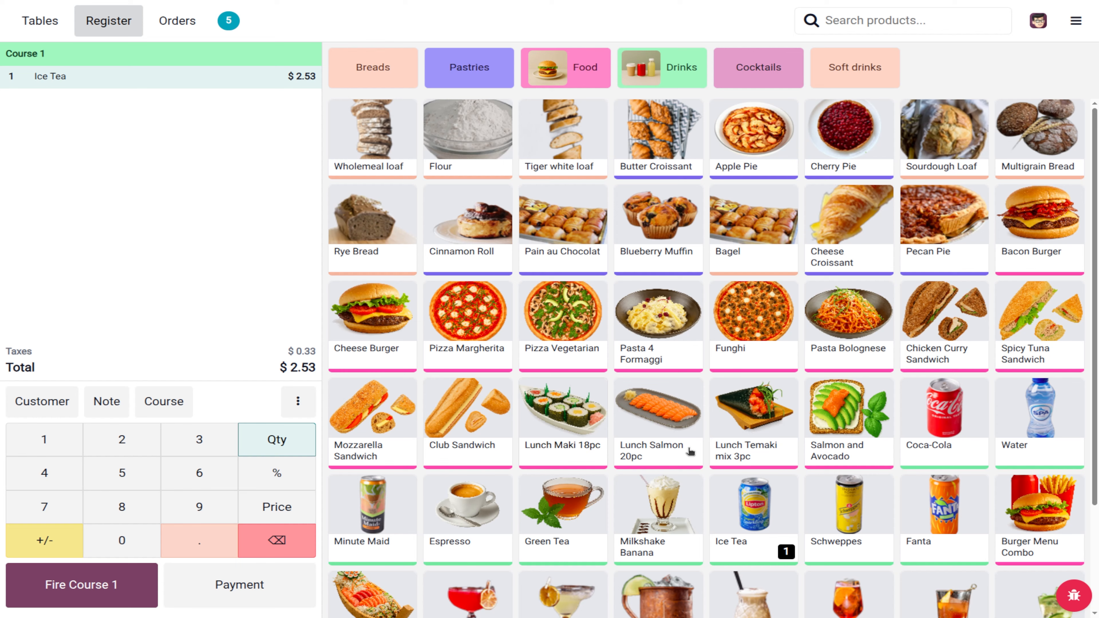
{"action": "left_click", "coordinate": [669, 341]}
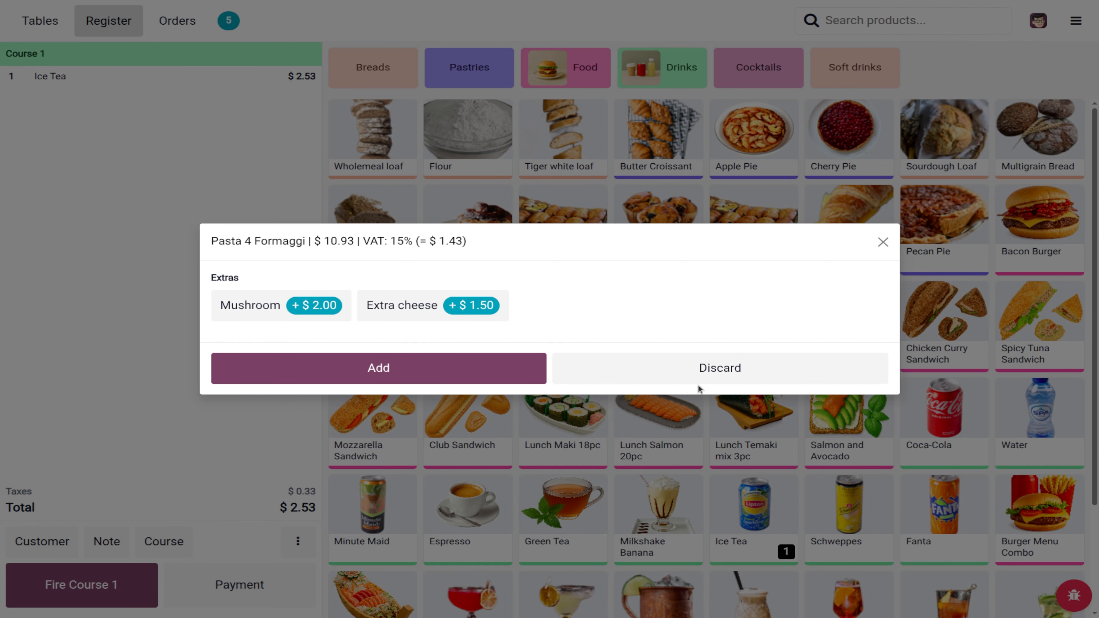
{"action": "left_click", "coordinate": [740, 372]}
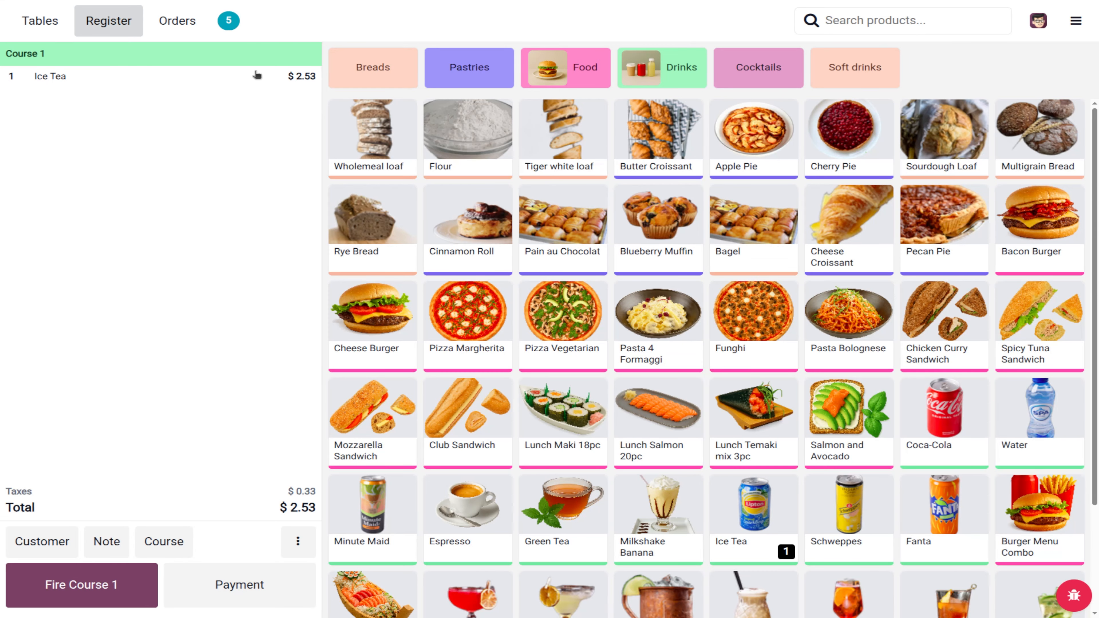
Step: Add Pasta 4 Formaggi as Course 2 without extras and send the $13.46 order
{"action": "left_click", "coordinate": [167, 541]}
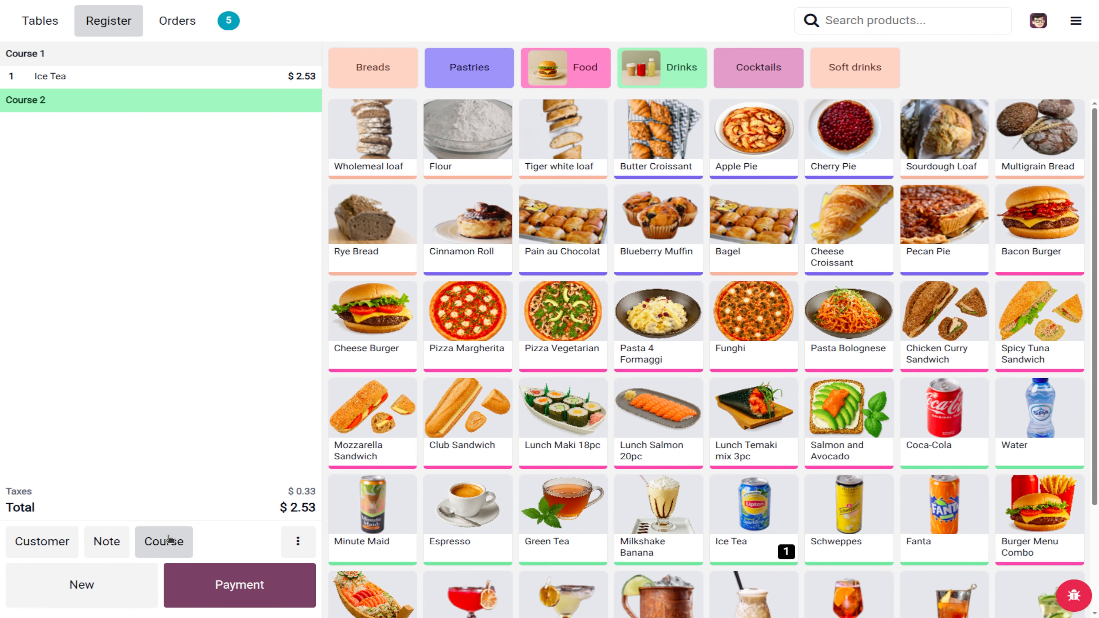
{"action": "left_click", "coordinate": [665, 329]}
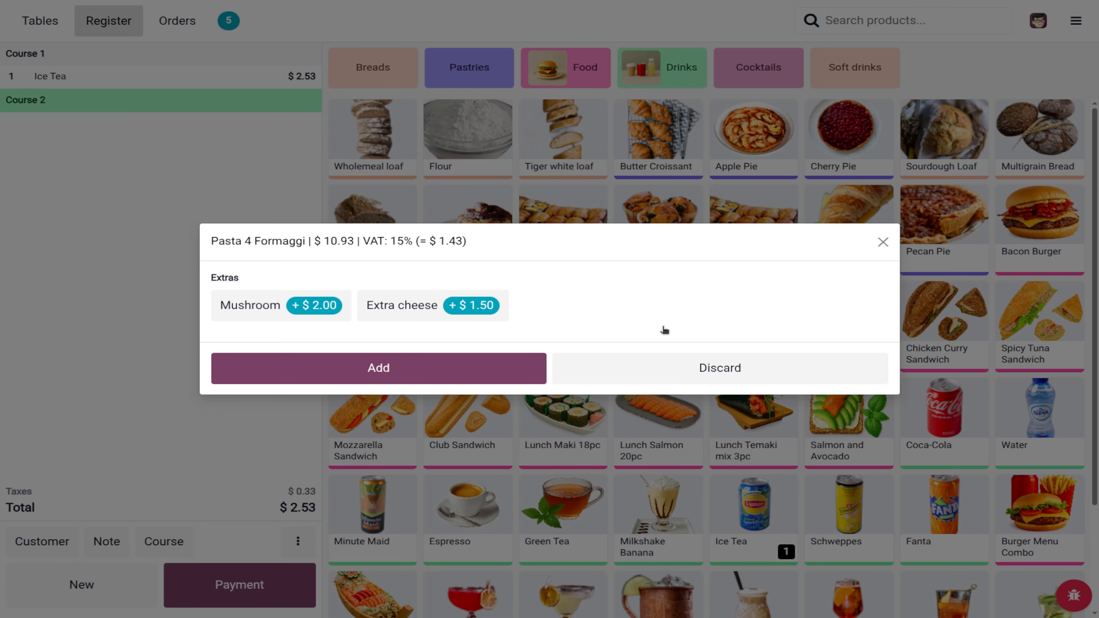
{"action": "left_click", "coordinate": [431, 376]}
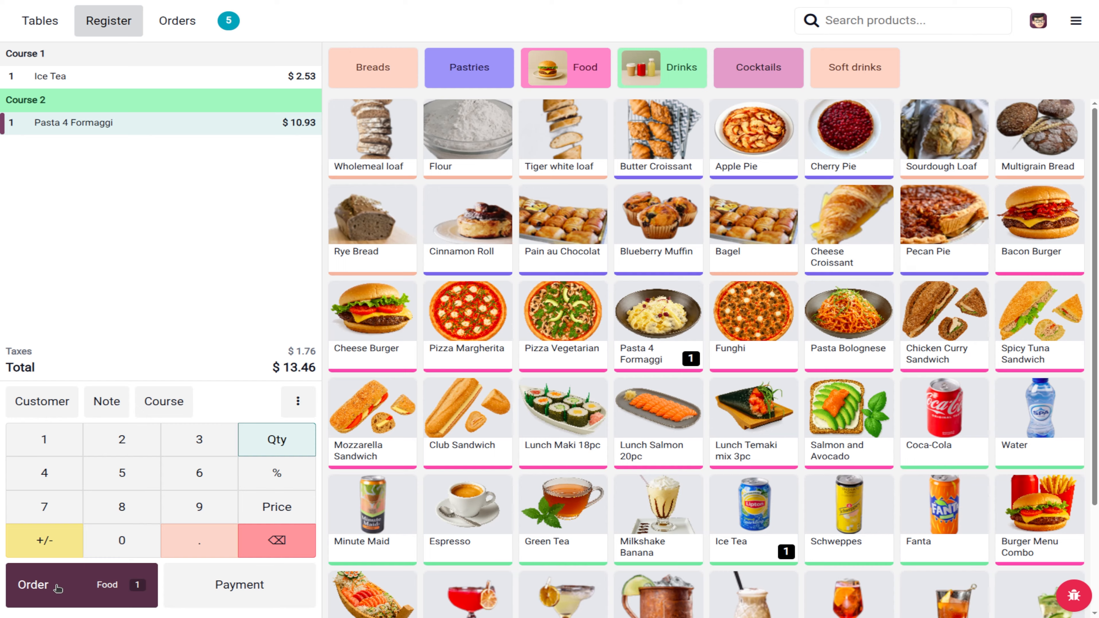
{"action": "left_click", "coordinate": [57, 587]}
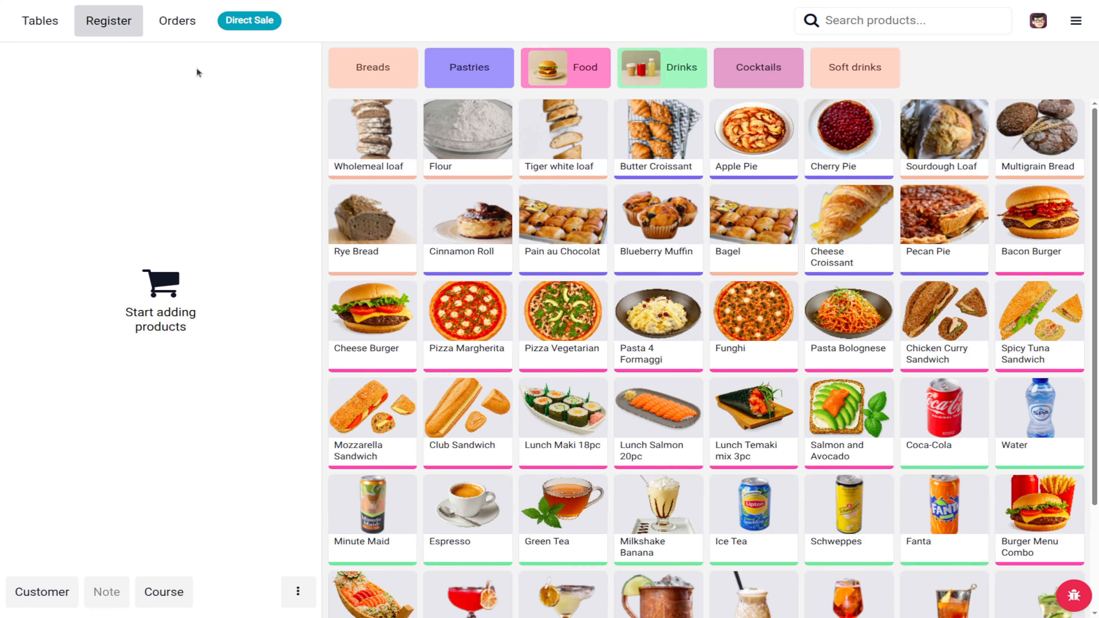
Step: Reload the T 5 order to review its Ice Tea and pasta courses, then go to the backend
{"action": "left_click", "coordinate": [184, 19]}
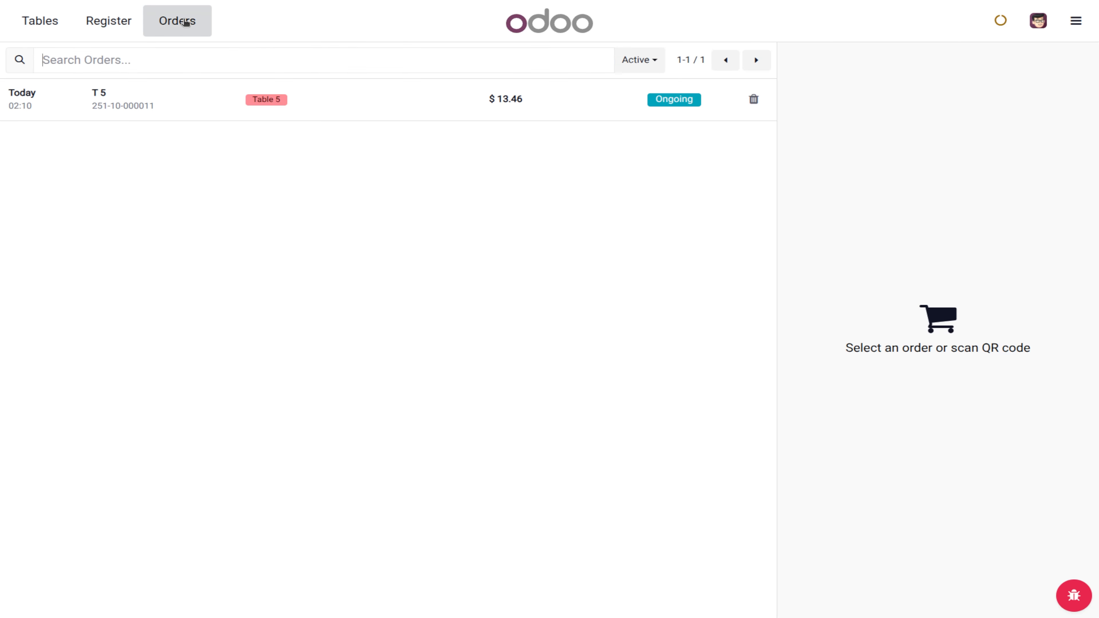
{"action": "left_click", "coordinate": [212, 84]}
{"action": "left_click", "coordinate": [932, 571]}
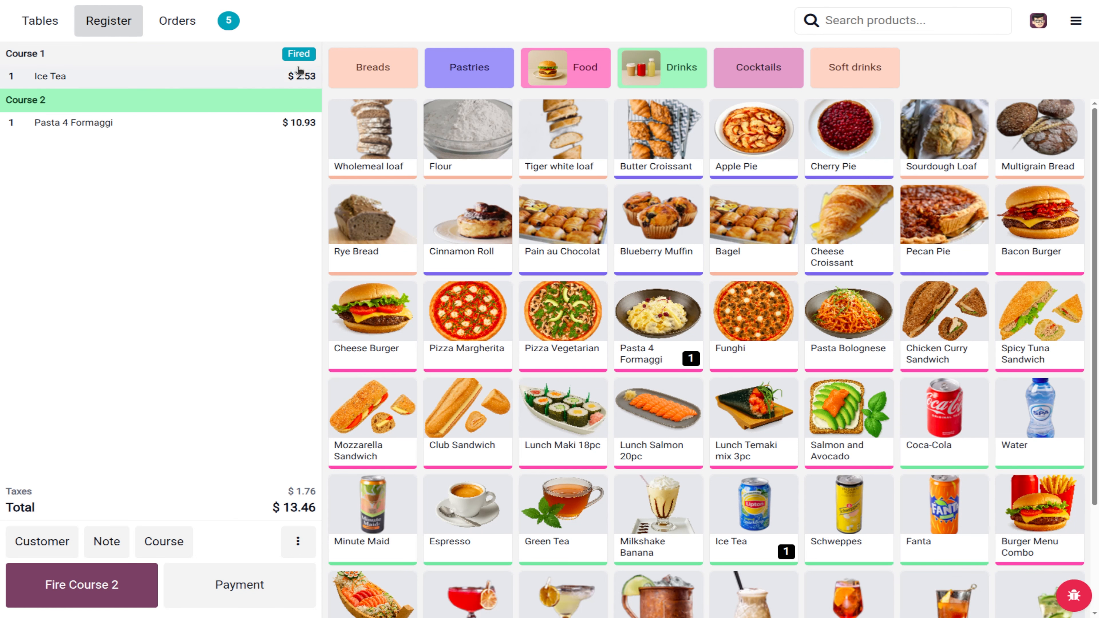
{"action": "left_click", "coordinate": [1075, 20]}
{"action": "left_click", "coordinate": [66, 358]}
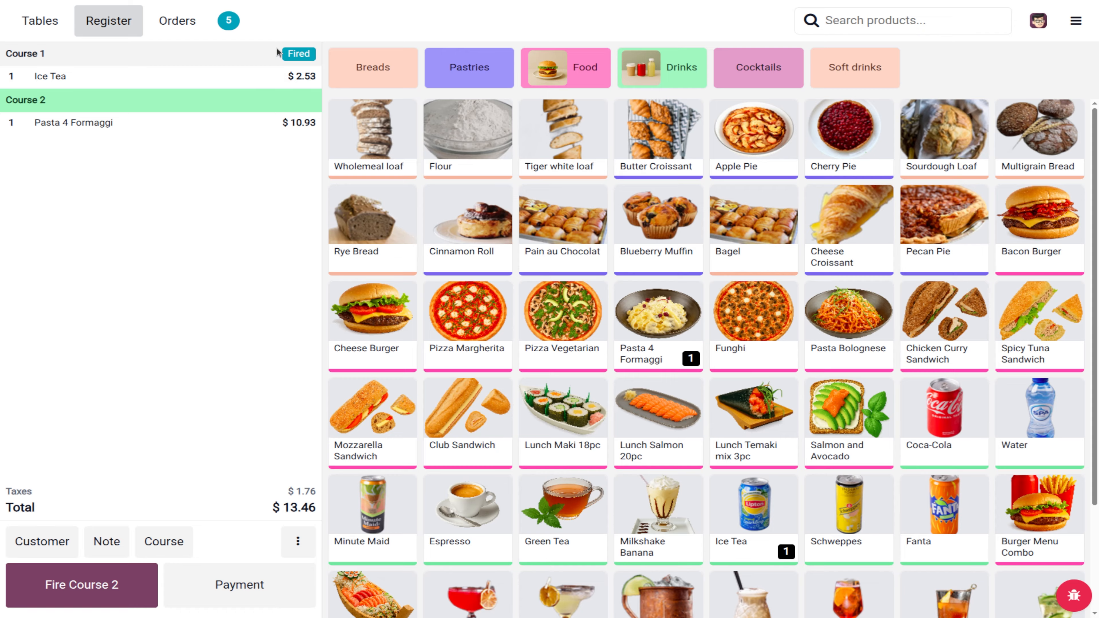
{"action": "left_click", "coordinate": [310, 75]}
{"action": "left_click", "coordinate": [1075, 20]}
{"action": "left_click", "coordinate": [1016, 204]}
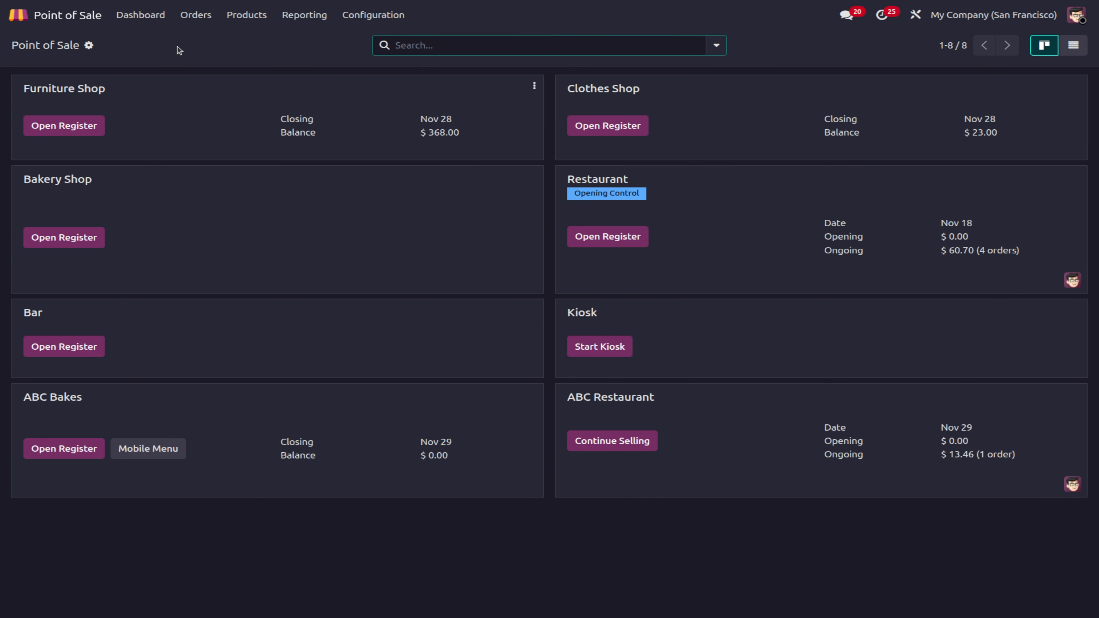
Step: Open the kitchen Preparation Display and show all kitchen orders
{"action": "left_click", "coordinate": [196, 15]}
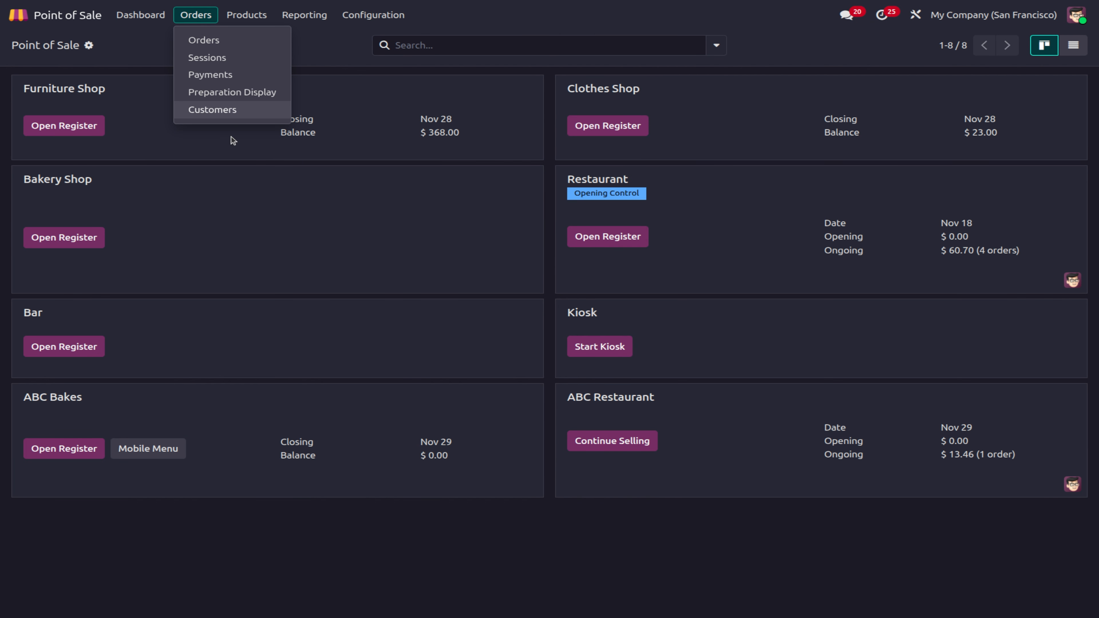
{"action": "left_click", "coordinate": [242, 93]}
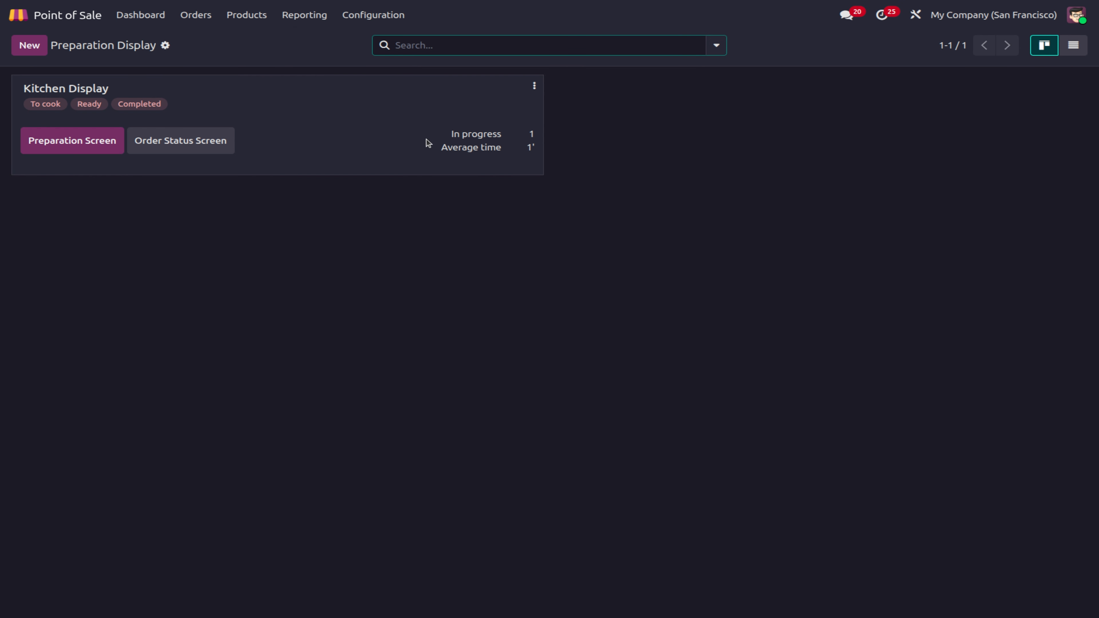
{"action": "left_click", "coordinate": [104, 141]}
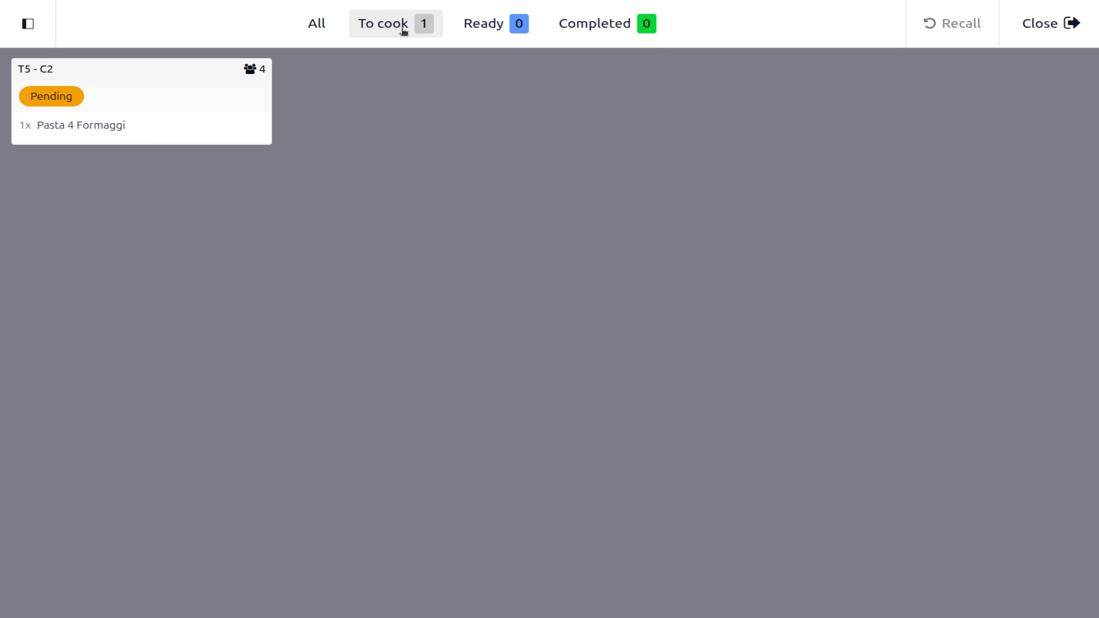
{"action": "left_click", "coordinate": [315, 25]}
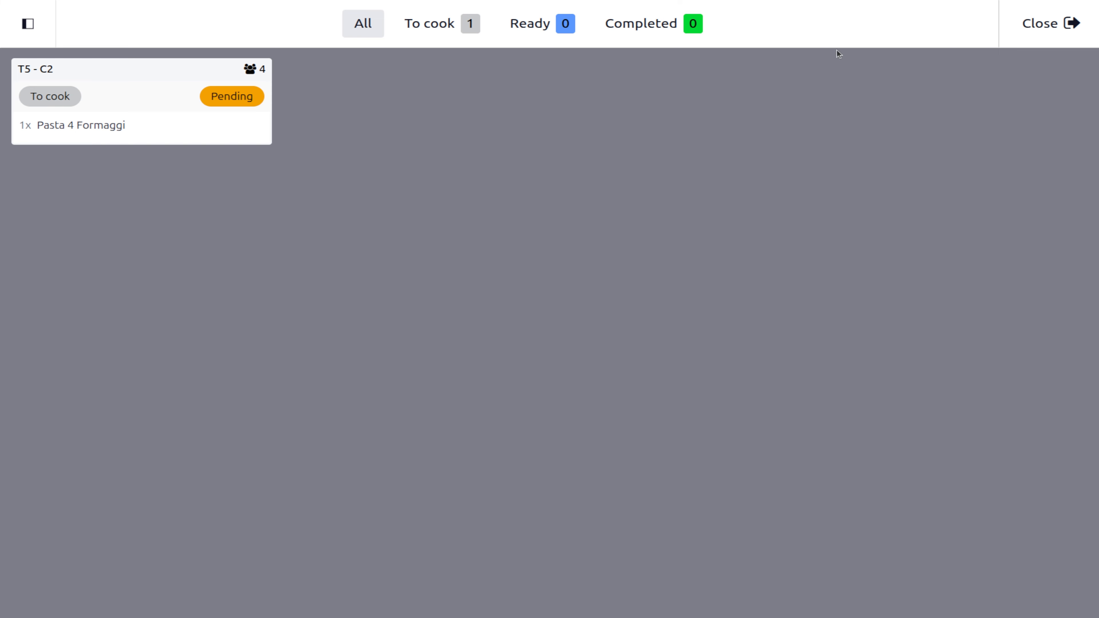
{"action": "left_click", "coordinate": [1052, 26]}
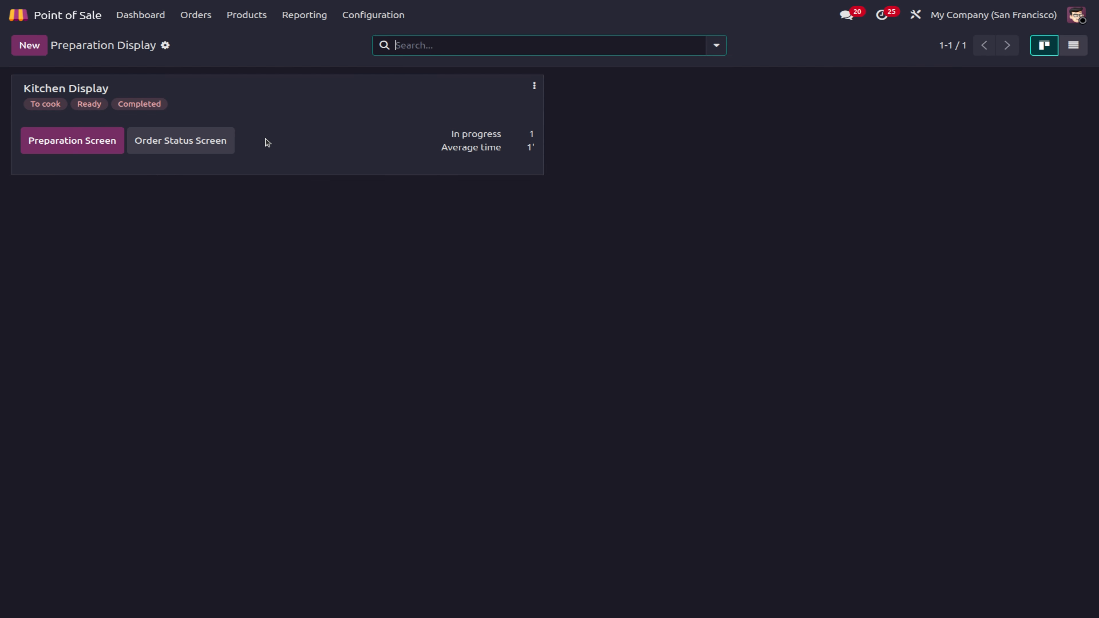
{"action": "left_click", "coordinate": [89, 142]}
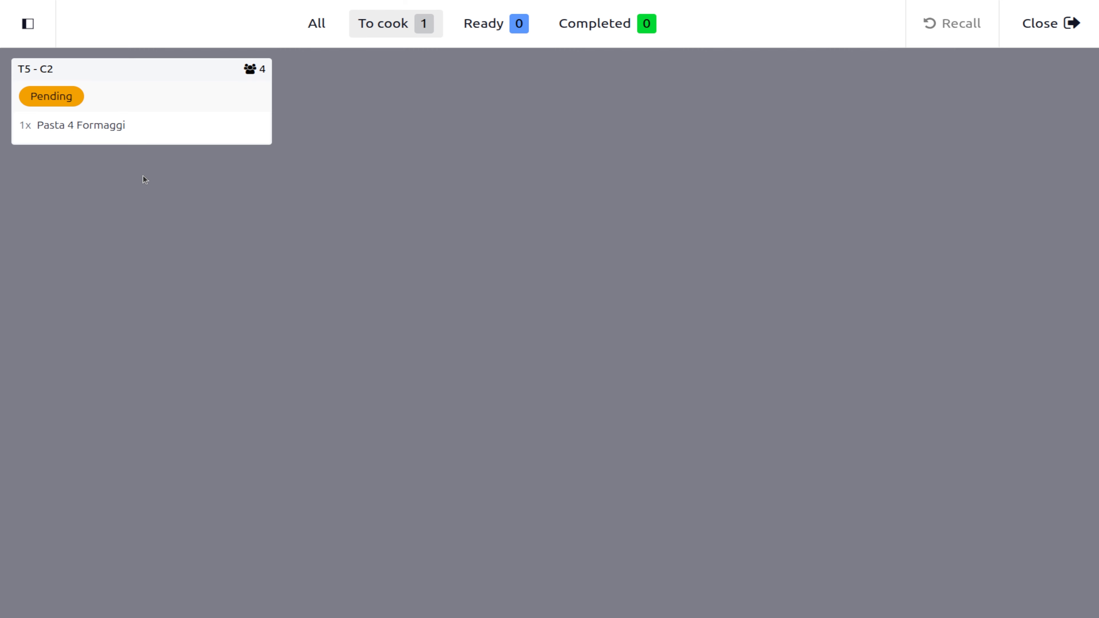
Step: Move the T5 - C2 pasta ticket through ready, completed and done, then return to the dashboard
{"action": "left_click", "coordinate": [83, 116]}
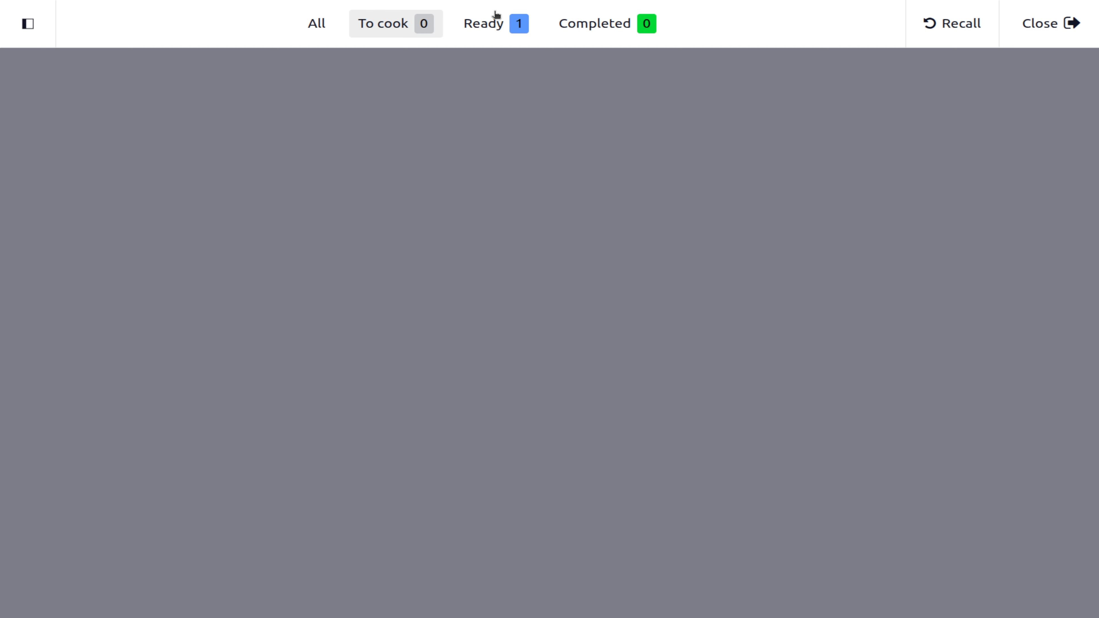
{"action": "left_click", "coordinate": [485, 26]}
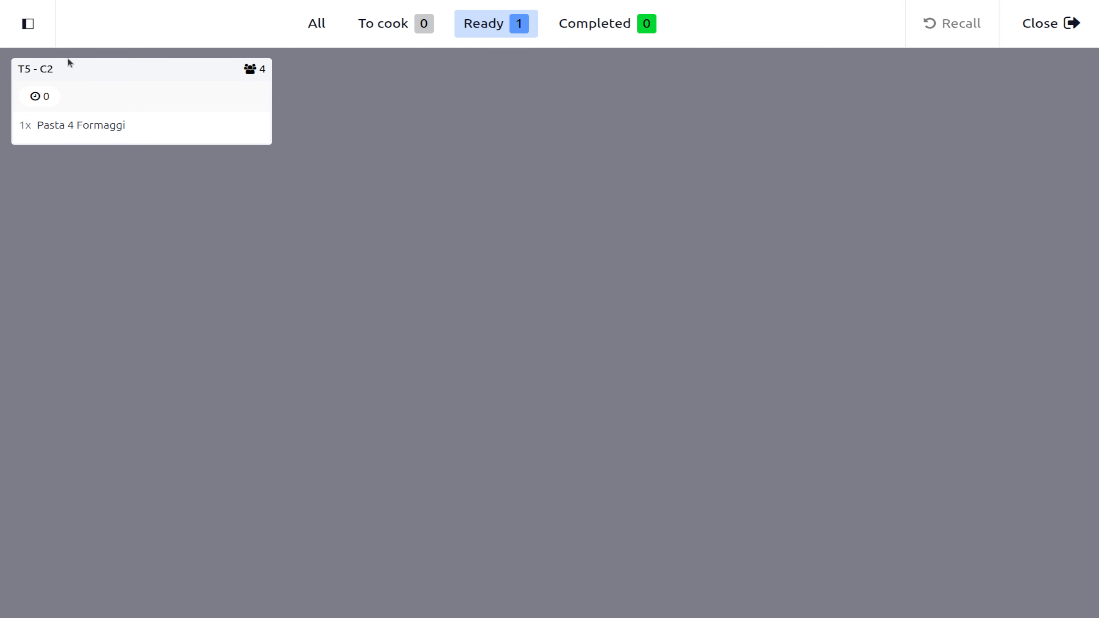
{"action": "left_click", "coordinate": [77, 88]}
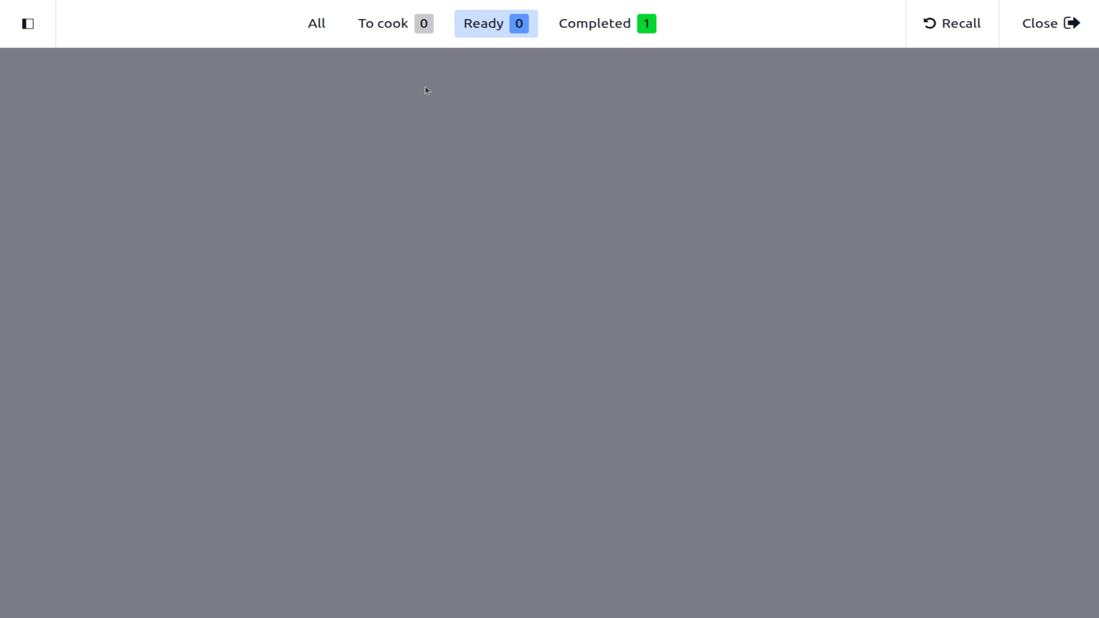
{"action": "left_click", "coordinate": [609, 20]}
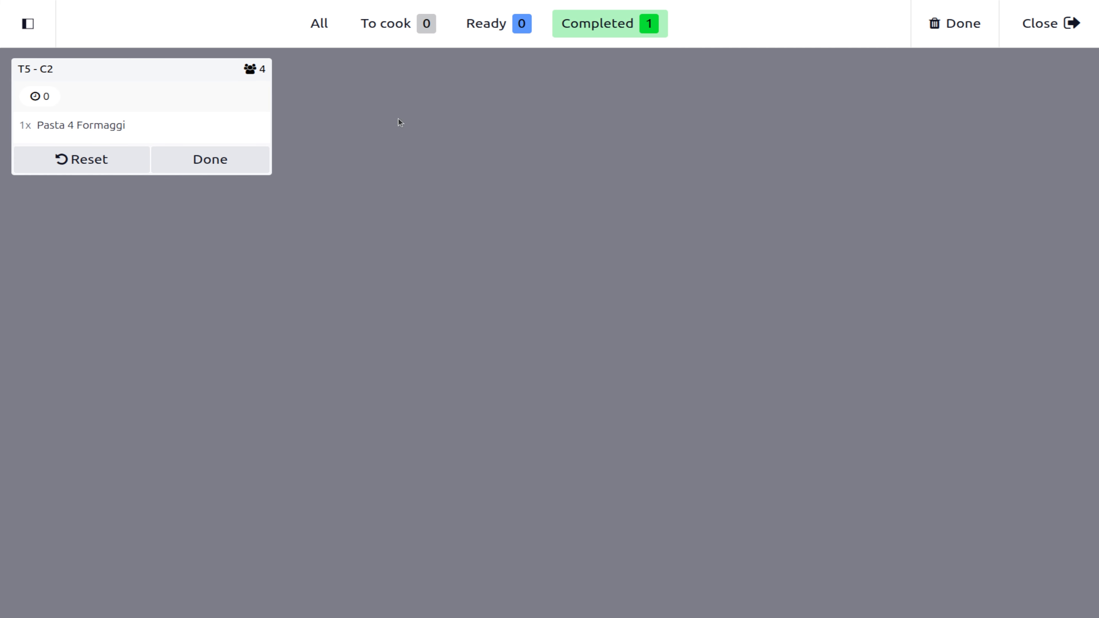
{"action": "left_click", "coordinate": [202, 168]}
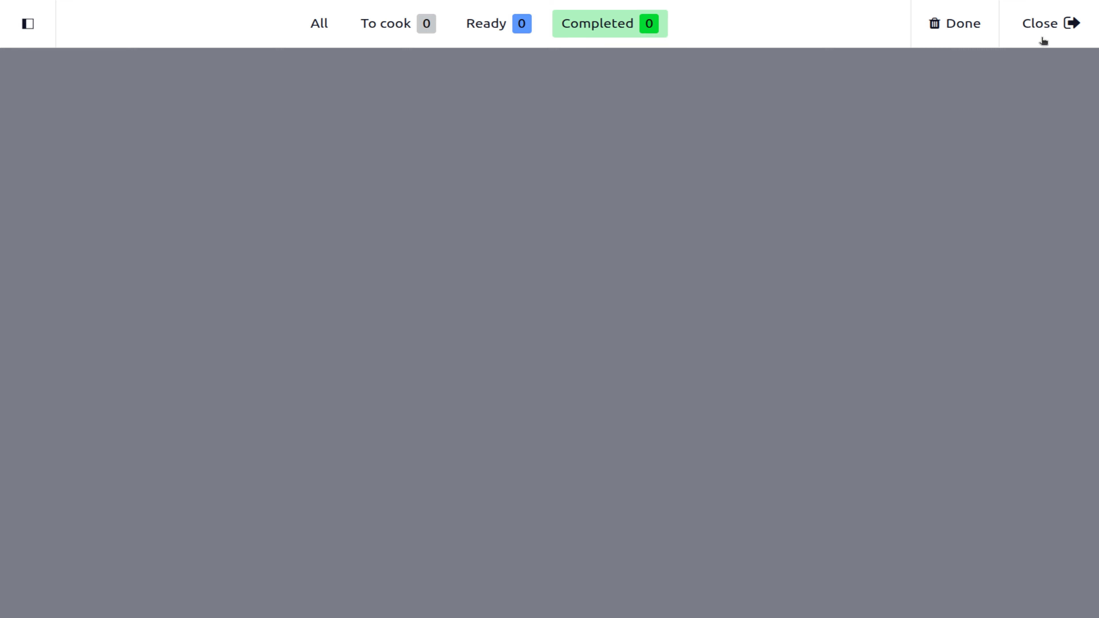
{"action": "left_click", "coordinate": [1046, 29]}
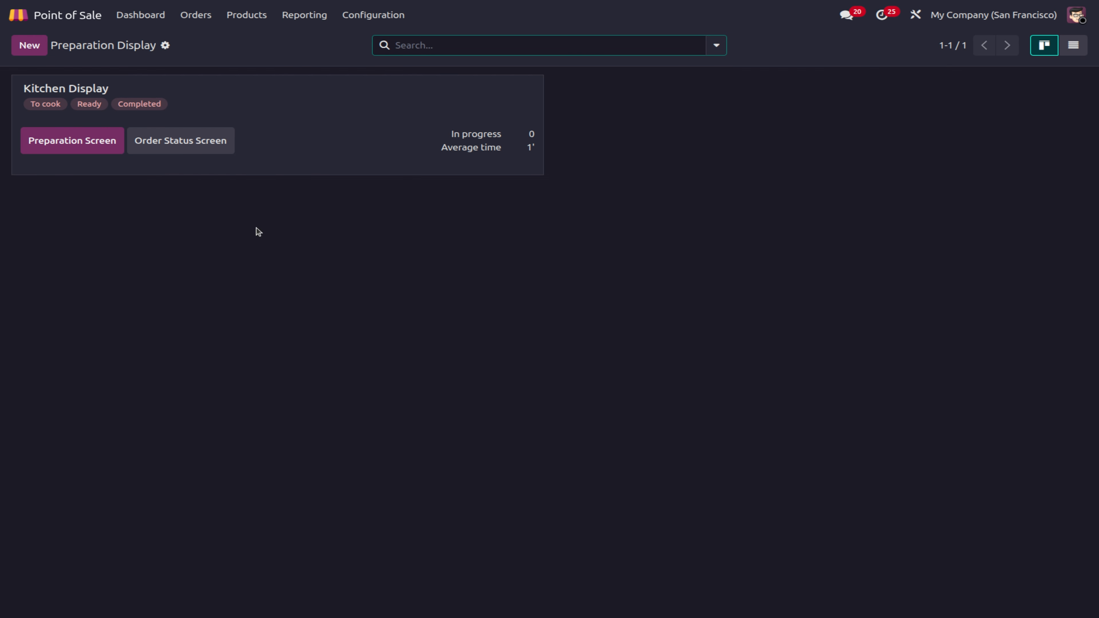
{"action": "left_click", "coordinate": [138, 17]}
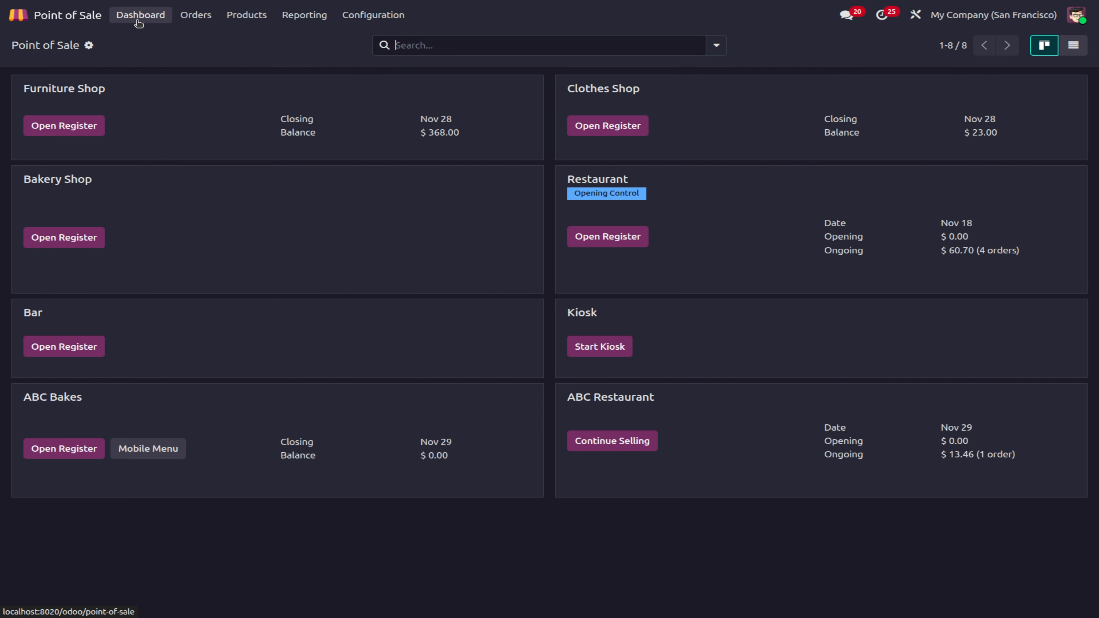
Step: Resume selling in ABC Restaurant, load the Table 5 order and fire Course 2
{"action": "left_click", "coordinate": [631, 450]}
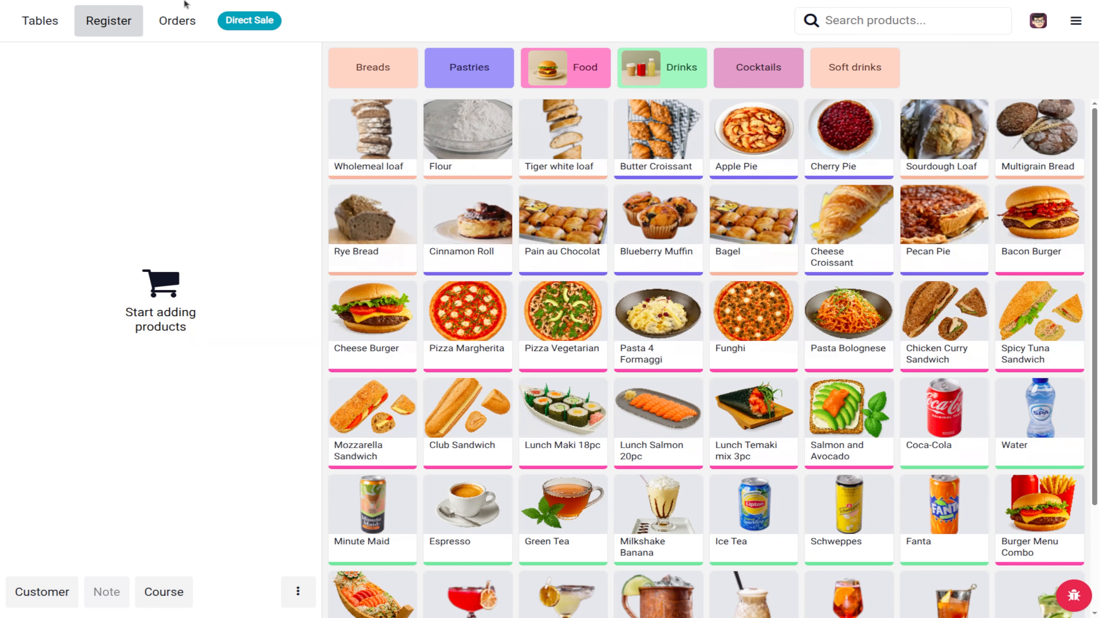
{"action": "left_click", "coordinate": [177, 20]}
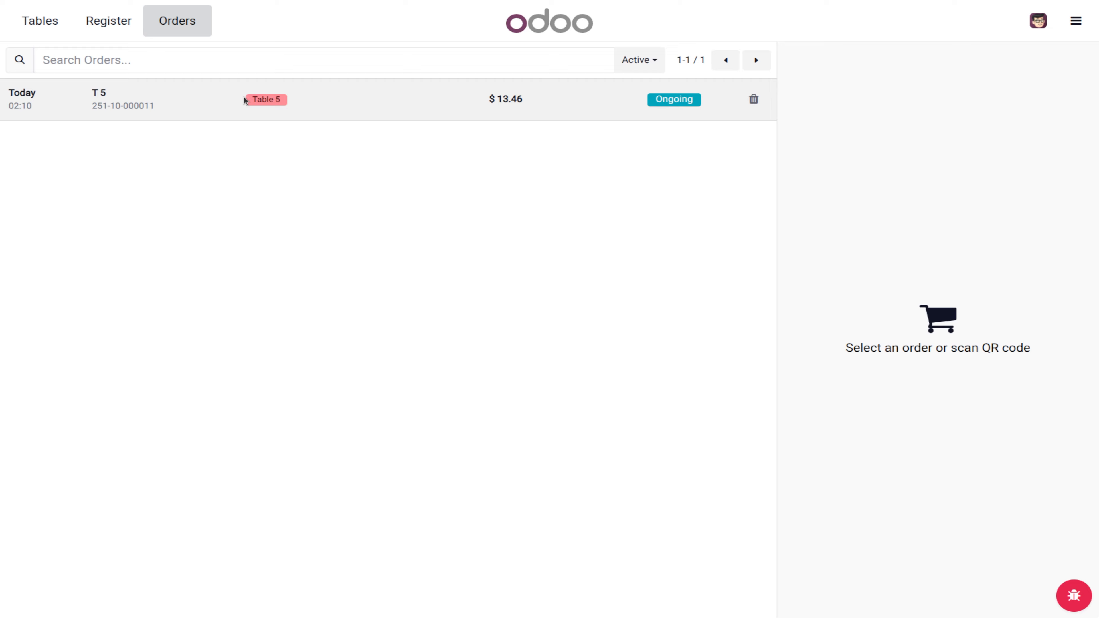
{"action": "left_click", "coordinate": [243, 98]}
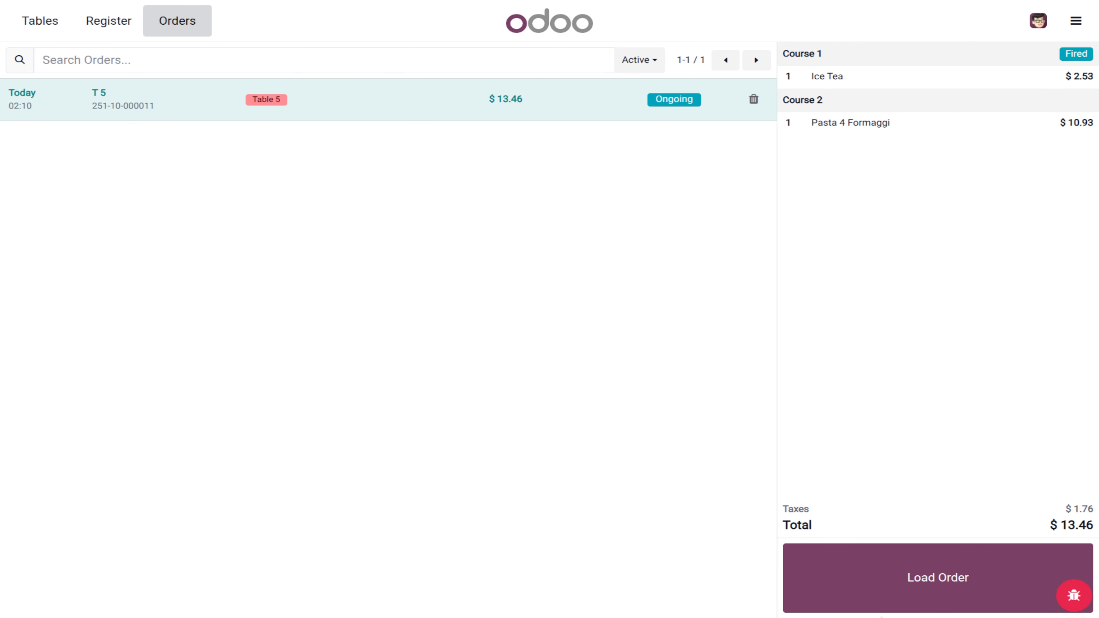
{"action": "left_click", "coordinate": [883, 586]}
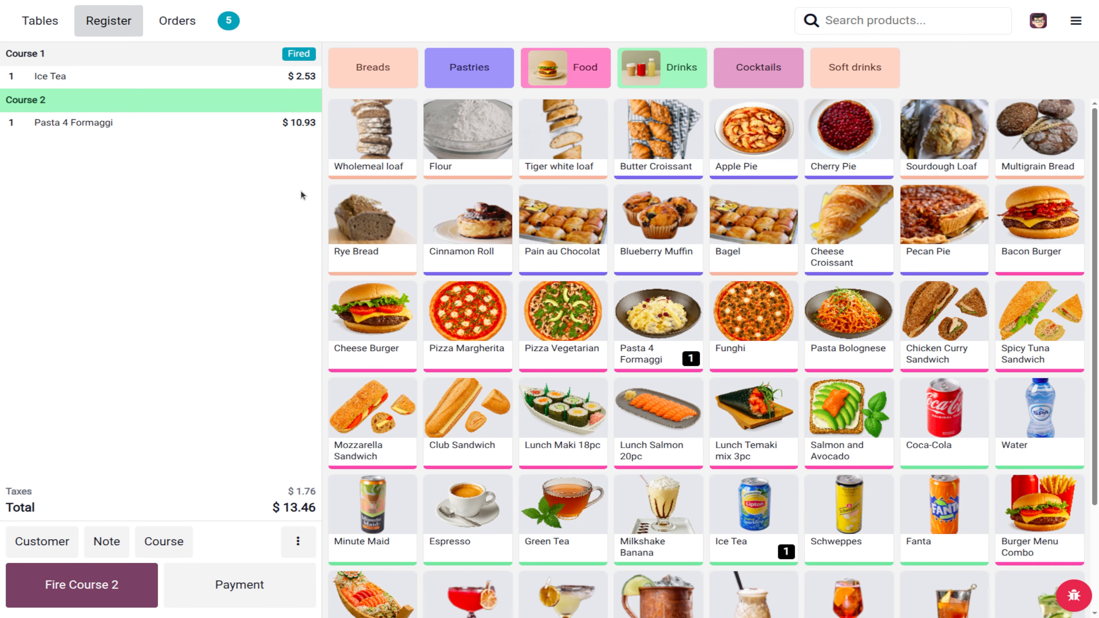
{"action": "left_click", "coordinate": [81, 585]}
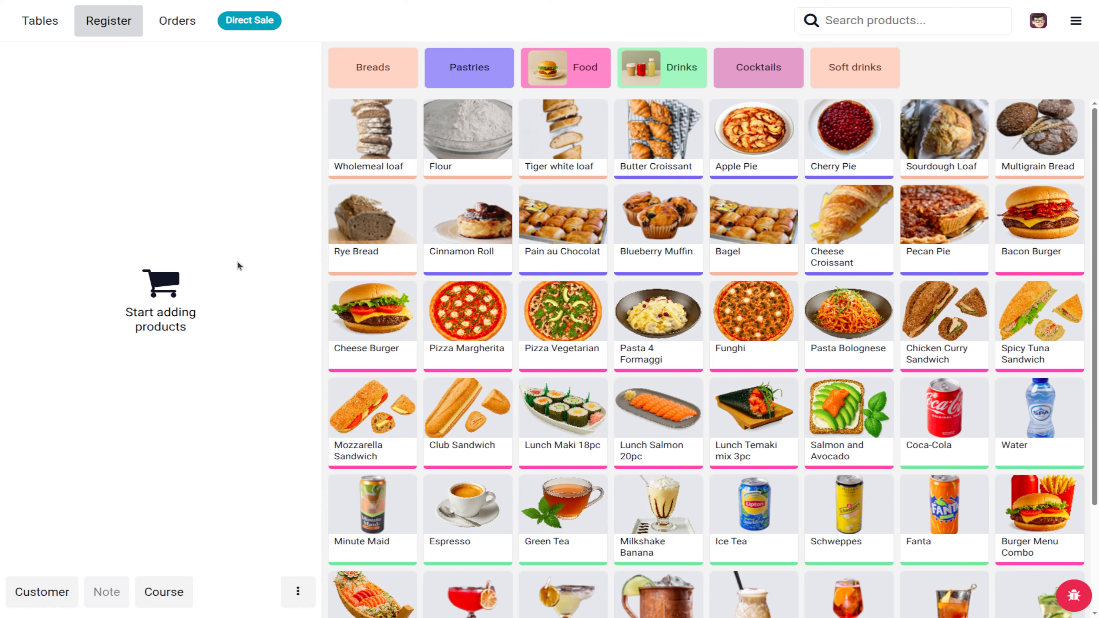
Step: Reload the Table 5 order and bring up its $13.46 payment screen
{"action": "left_click", "coordinate": [167, 23]}
{"action": "left_click", "coordinate": [159, 114]}
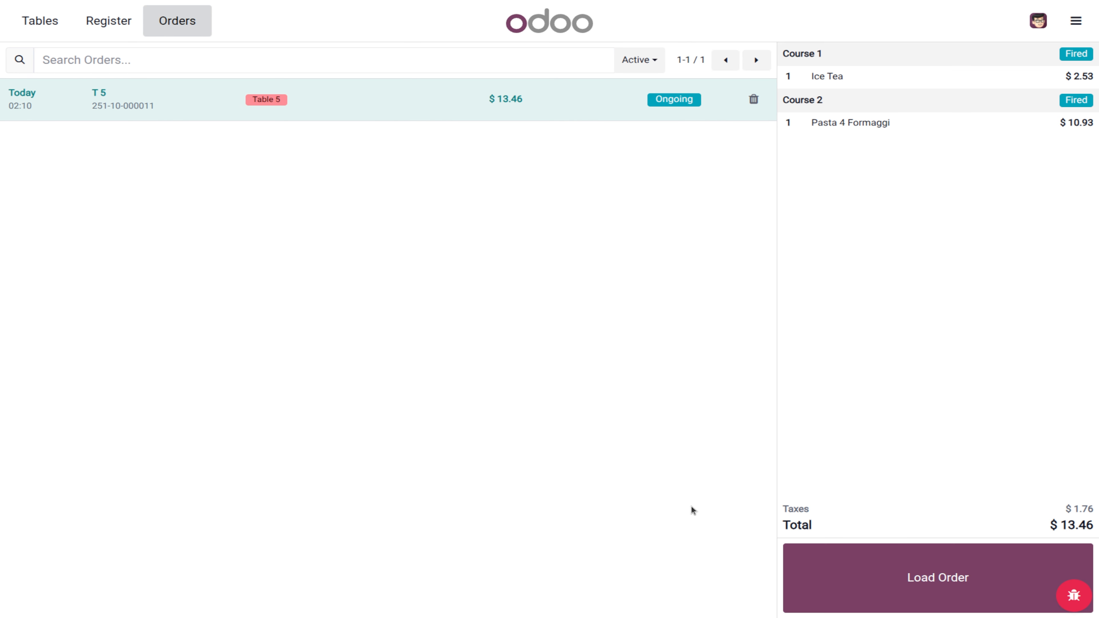
{"action": "left_click", "coordinate": [913, 602]}
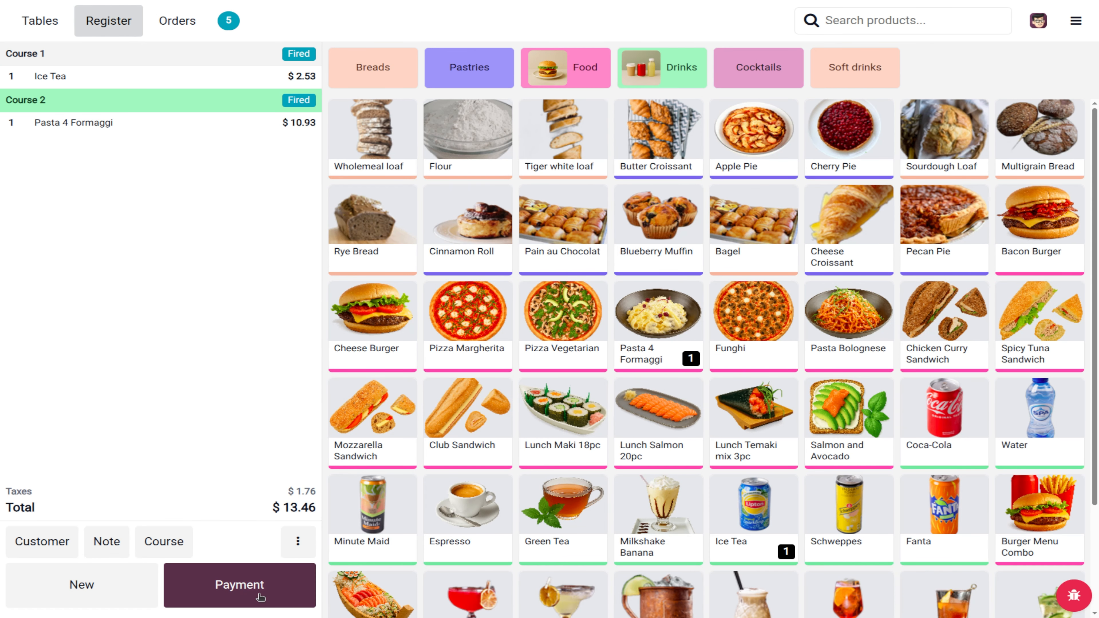
{"action": "left_click", "coordinate": [219, 592]}
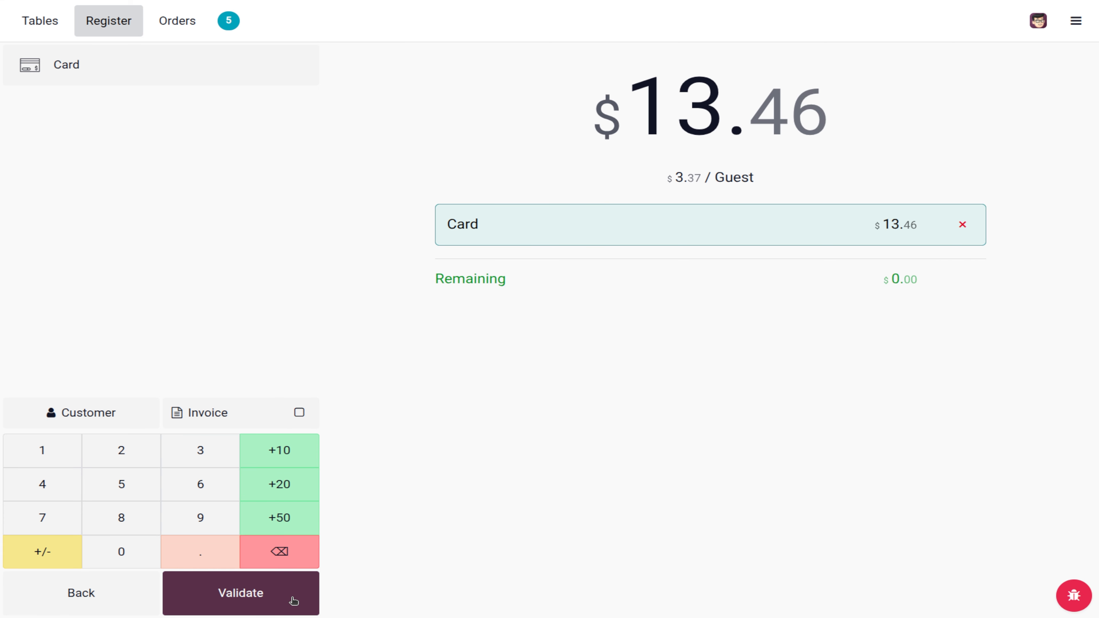
Step: Validate the $13.46 card payment and close the ABC Restaurant register with 13.46 counted
{"action": "left_click", "coordinate": [256, 597]}
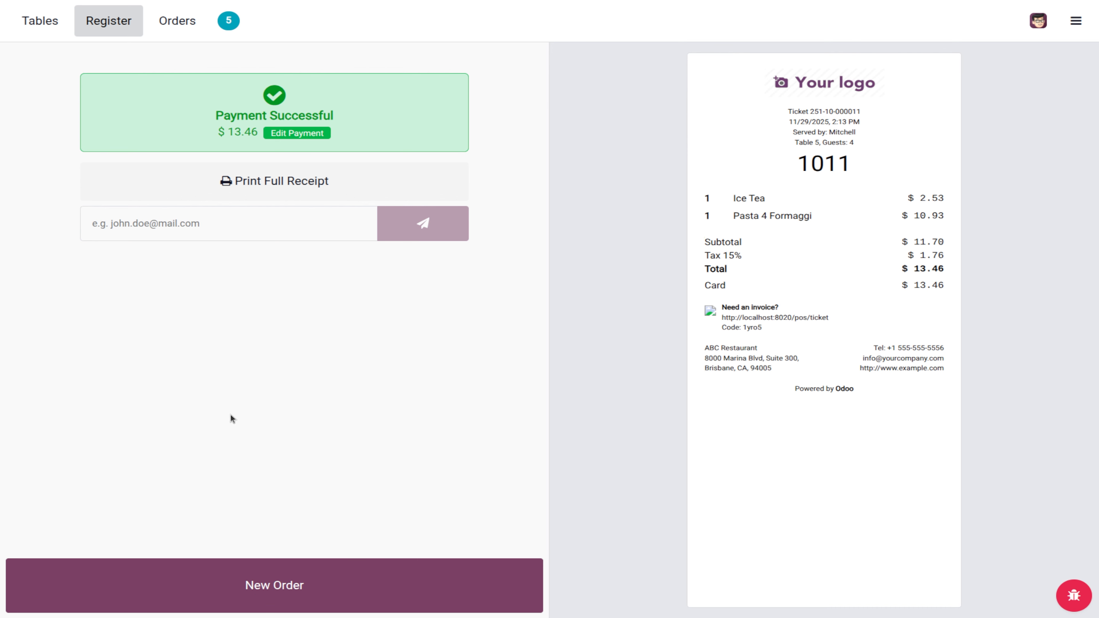
{"action": "left_click", "coordinate": [318, 566]}
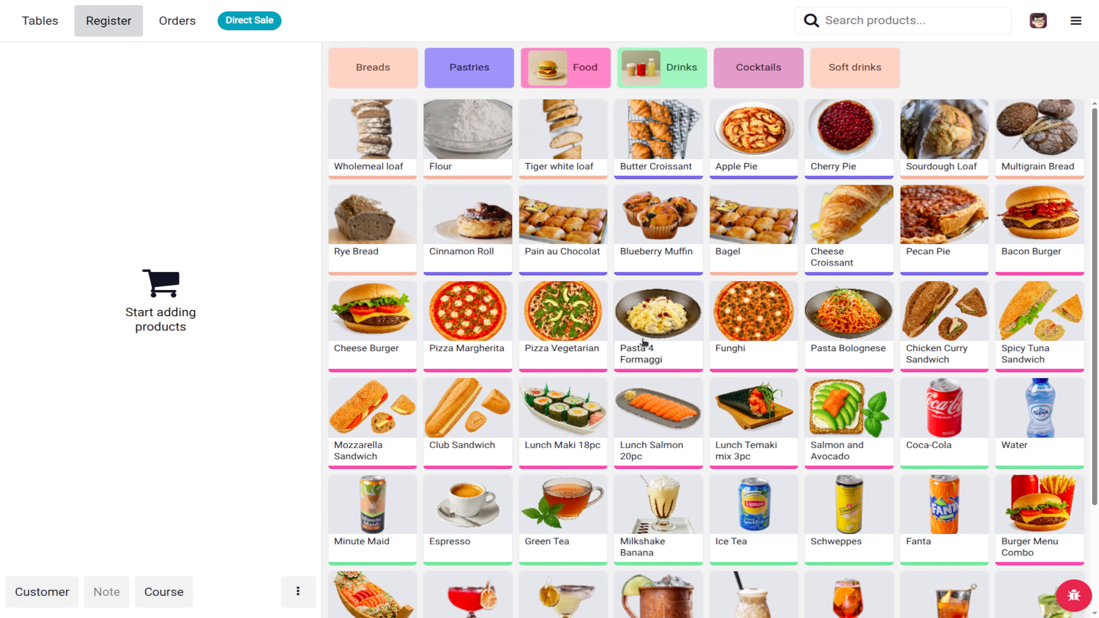
{"action": "left_click", "coordinate": [1075, 21]}
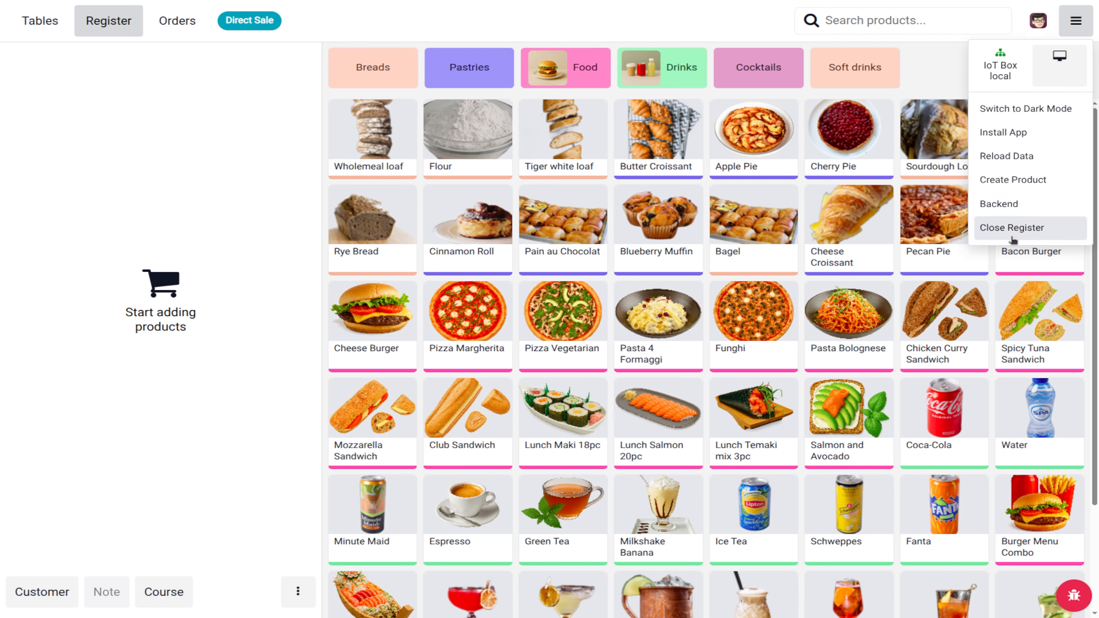
{"action": "left_click", "coordinate": [1011, 228]}
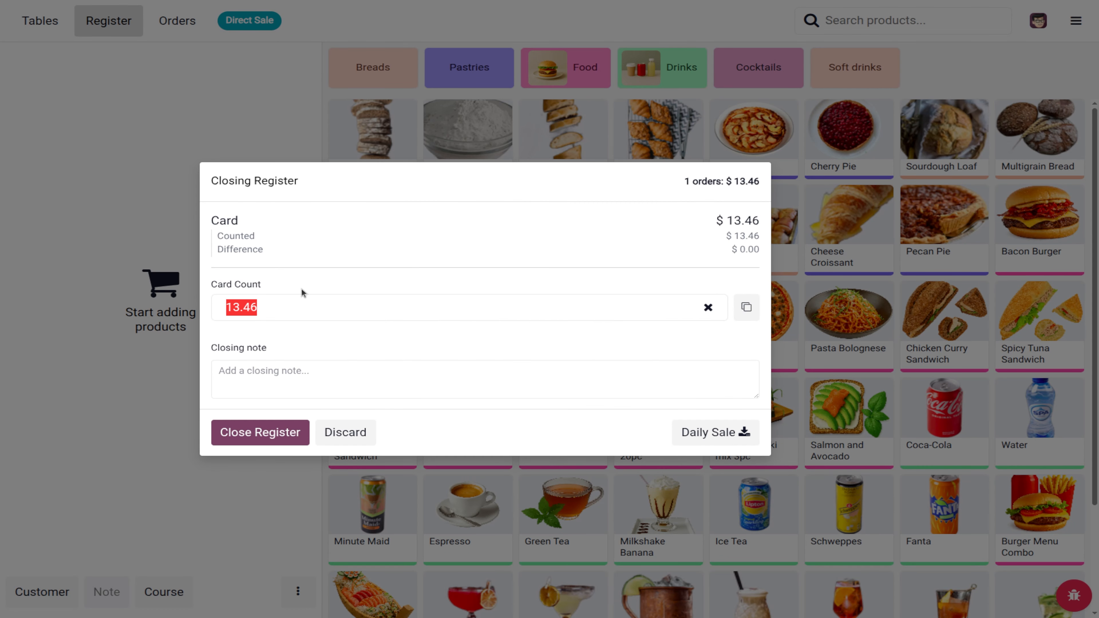
{"action": "left_click", "coordinate": [269, 437]}
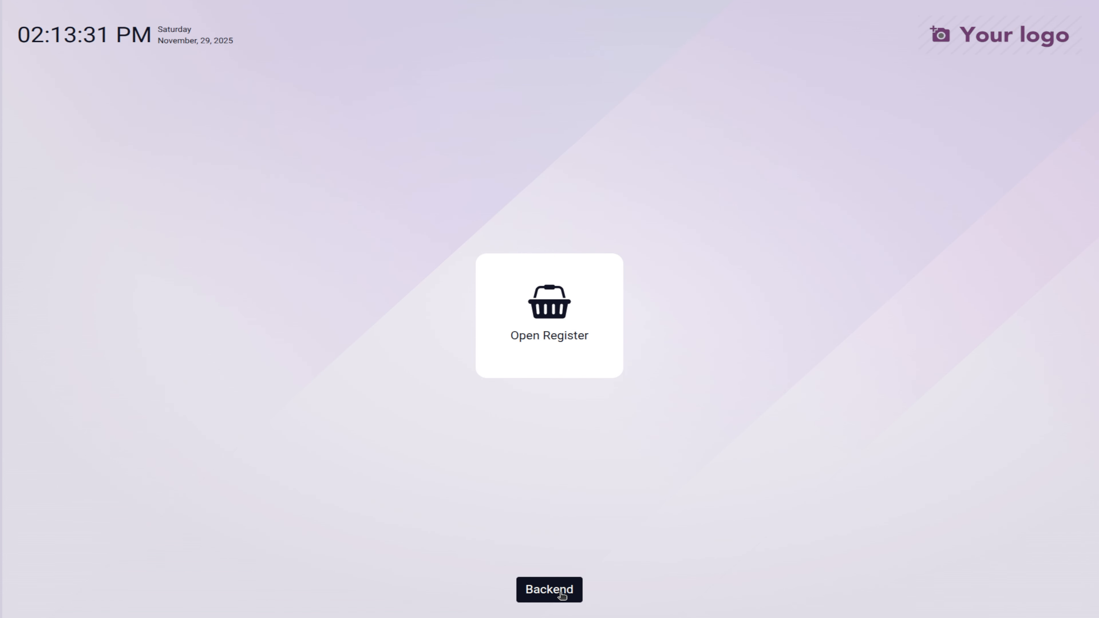
{"action": "left_click", "coordinate": [561, 596]}
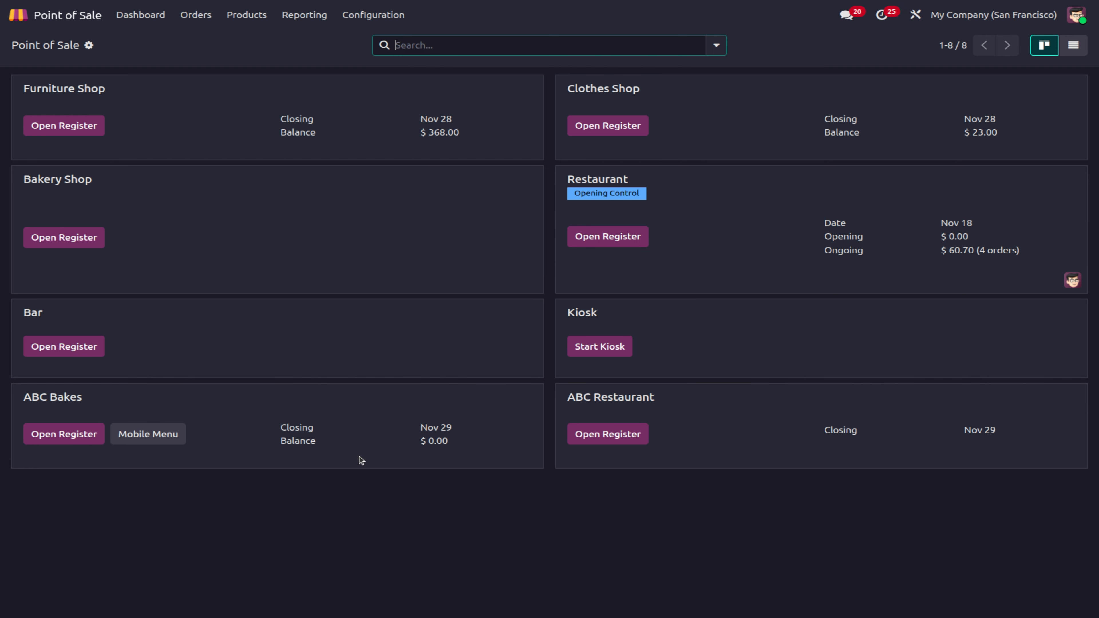
Step: Open the ABC Bakes register with a coins/notes count of 0.00 opening cash
{"action": "left_click", "coordinate": [69, 434]}
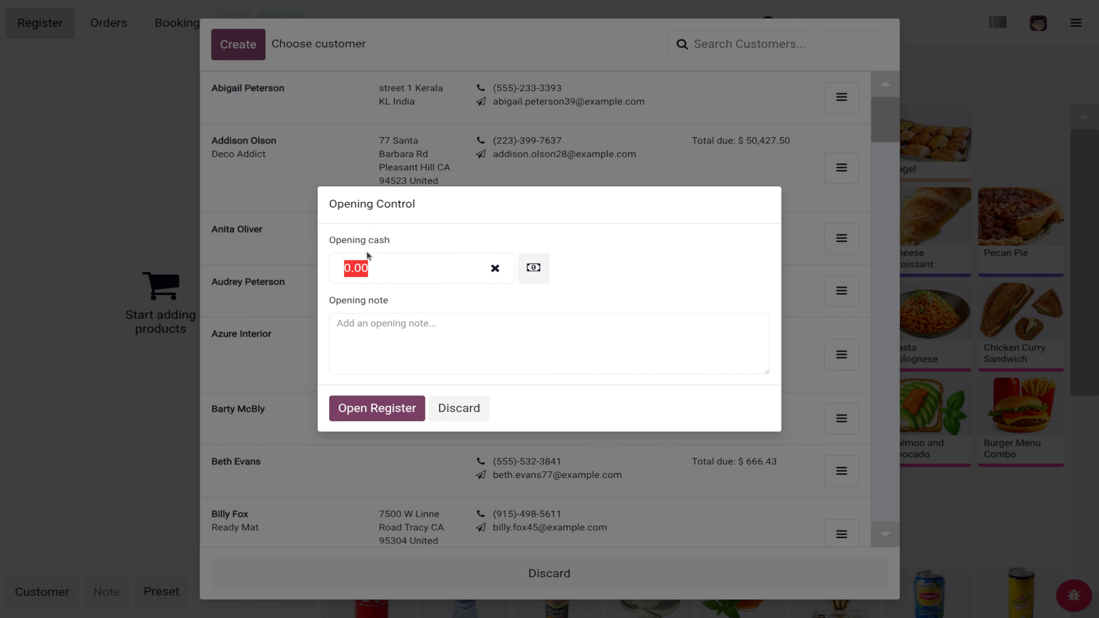
{"action": "left_click", "coordinate": [531, 275]}
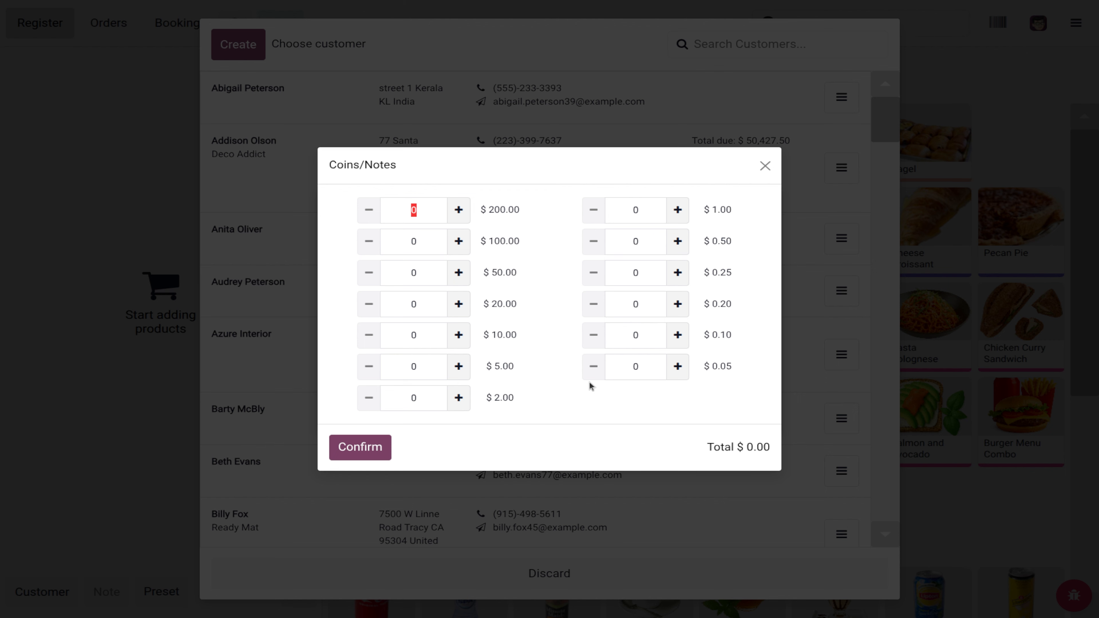
{"action": "left_click", "coordinate": [377, 455]}
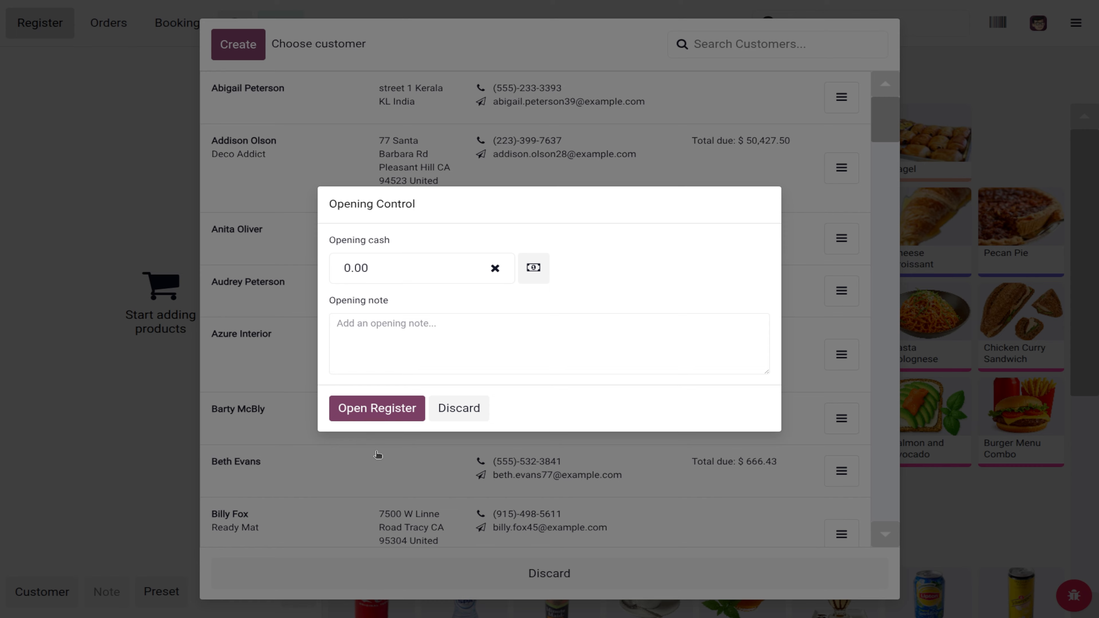
{"action": "left_click", "coordinate": [374, 408]}
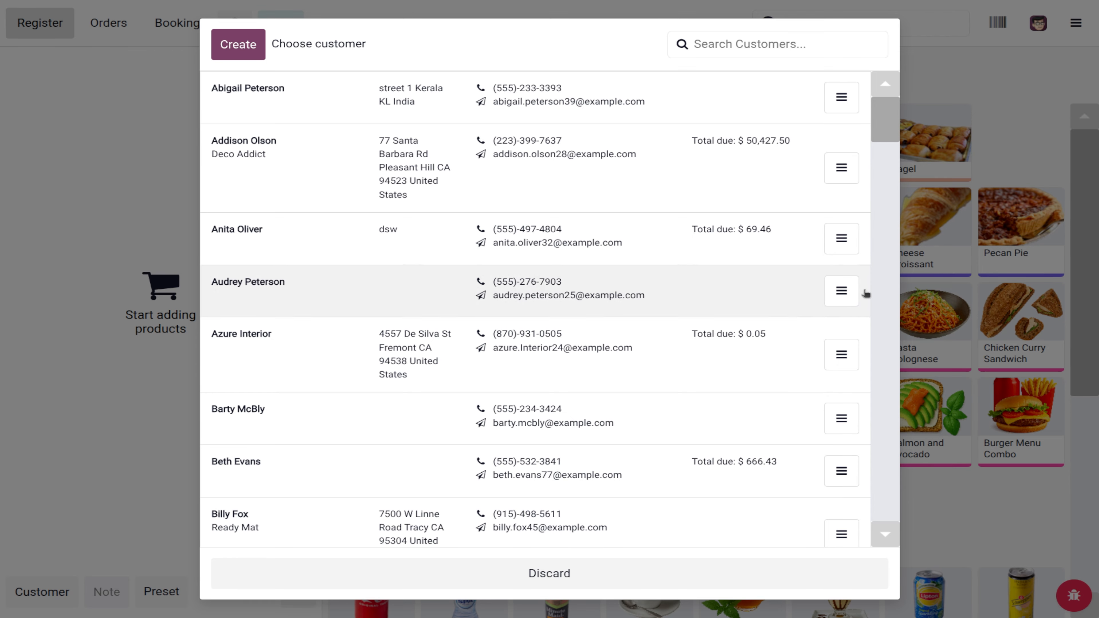
Step: Skip the customer chooser, close the ABC Bakes register, and return to the backend
{"action": "left_click", "coordinate": [548, 580]}
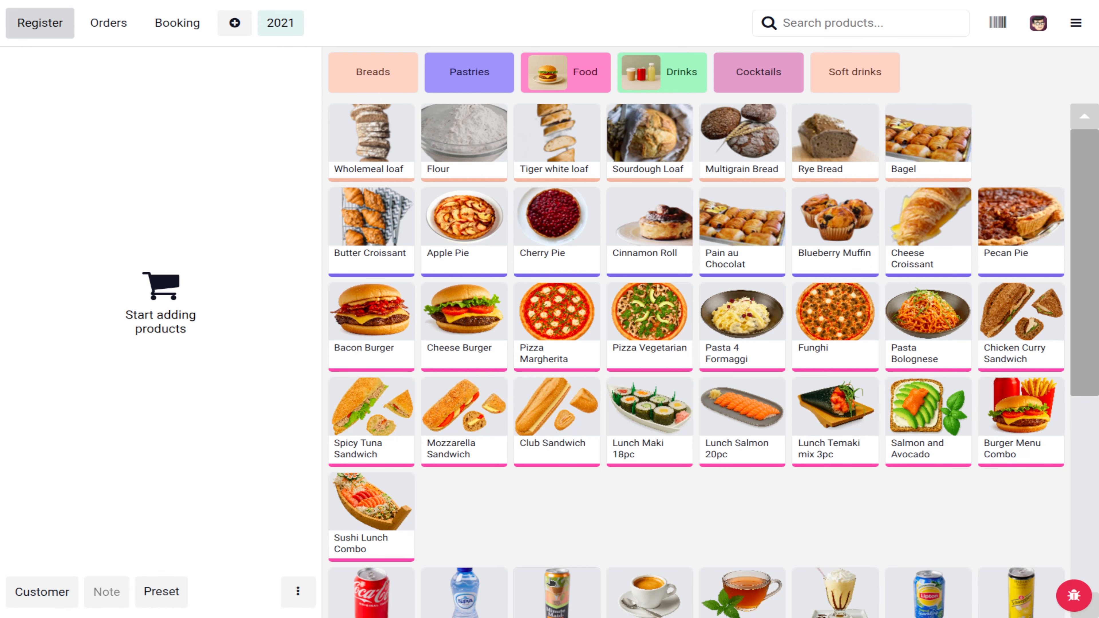
{"action": "left_click", "coordinate": [1075, 22]}
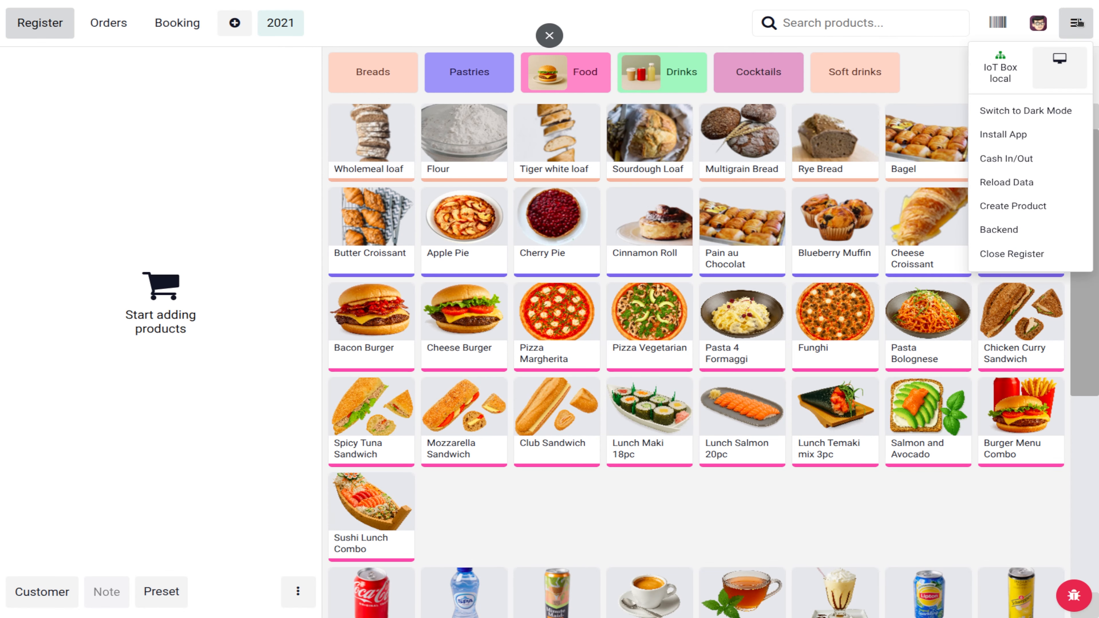
{"action": "left_click", "coordinate": [1022, 253]}
{"action": "left_click", "coordinate": [288, 505]}
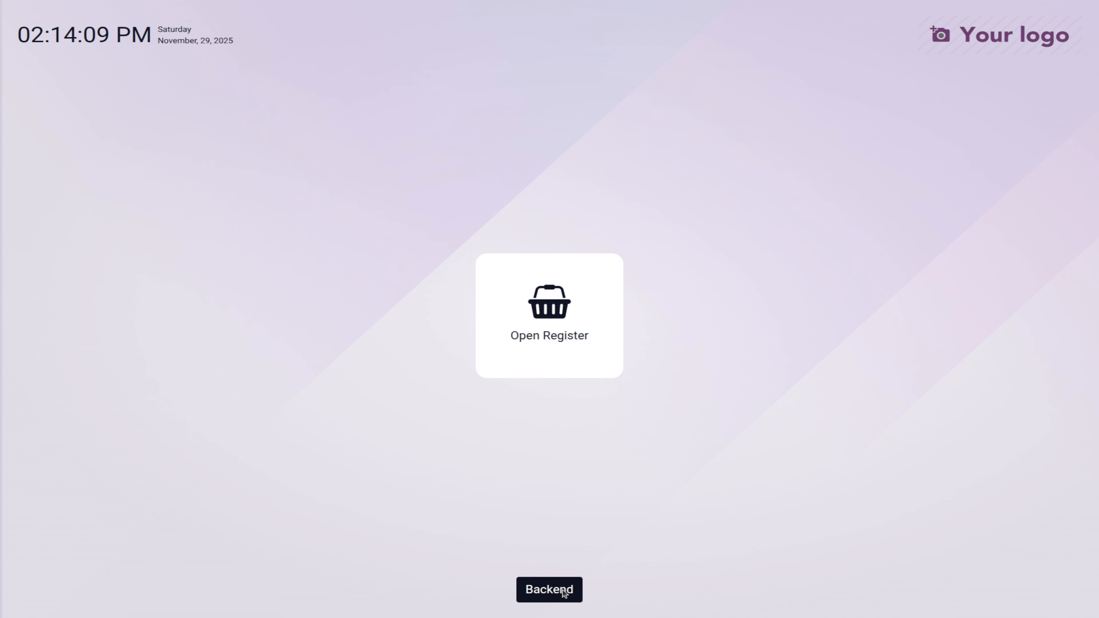
{"action": "left_click", "coordinate": [564, 591]}
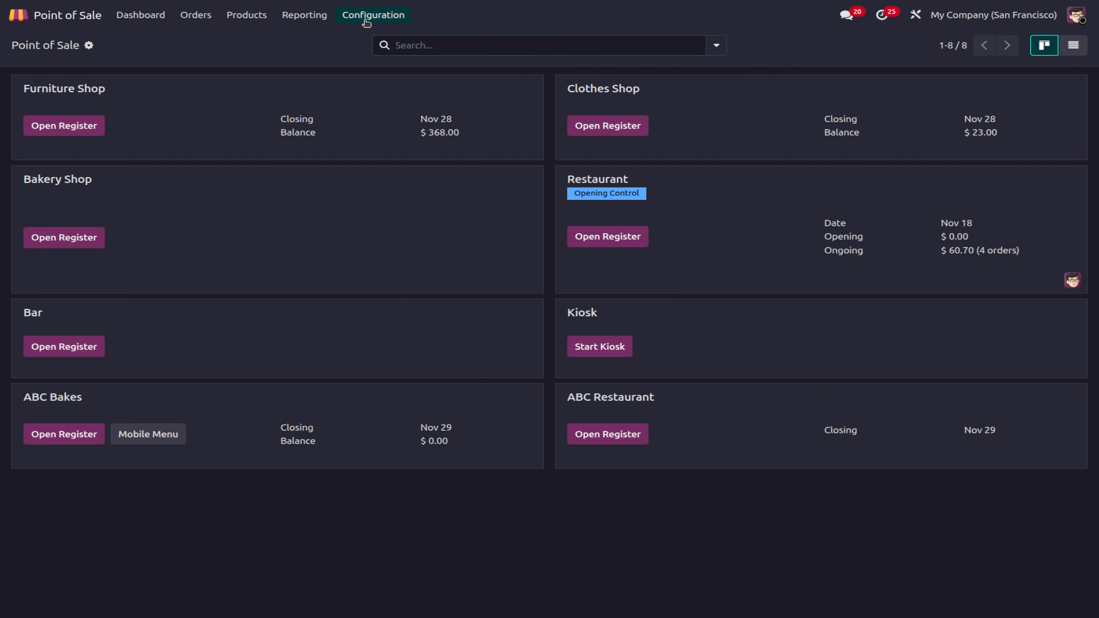
Step: In Coins/Bills, add and save a 300 denomination limited to ABC Bakes
{"action": "left_click", "coordinate": [366, 19]}
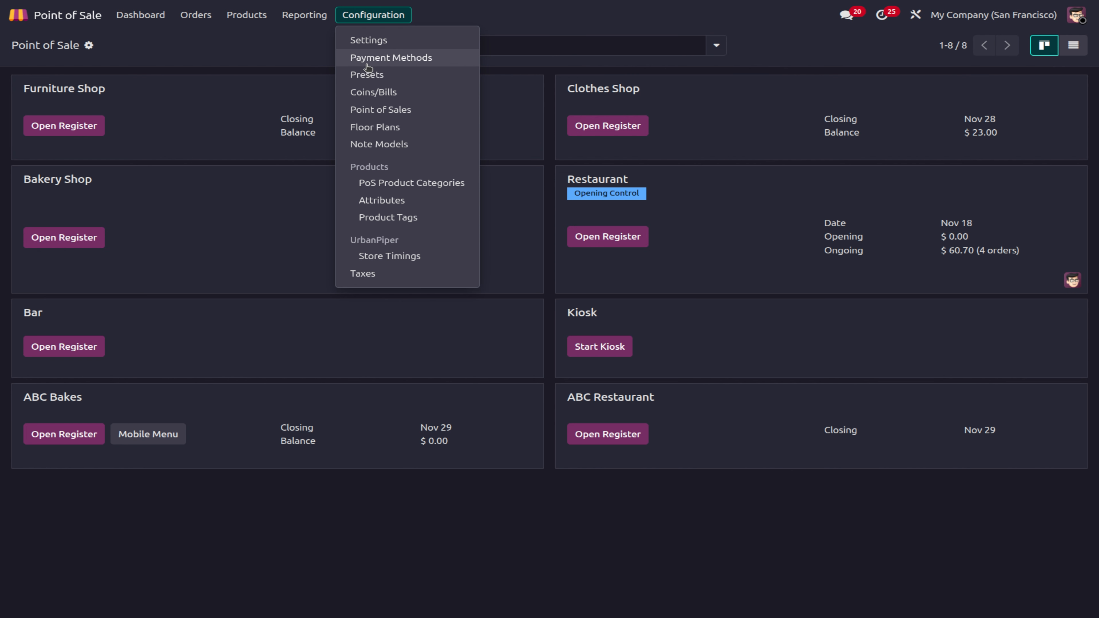
{"action": "left_click", "coordinate": [380, 93]}
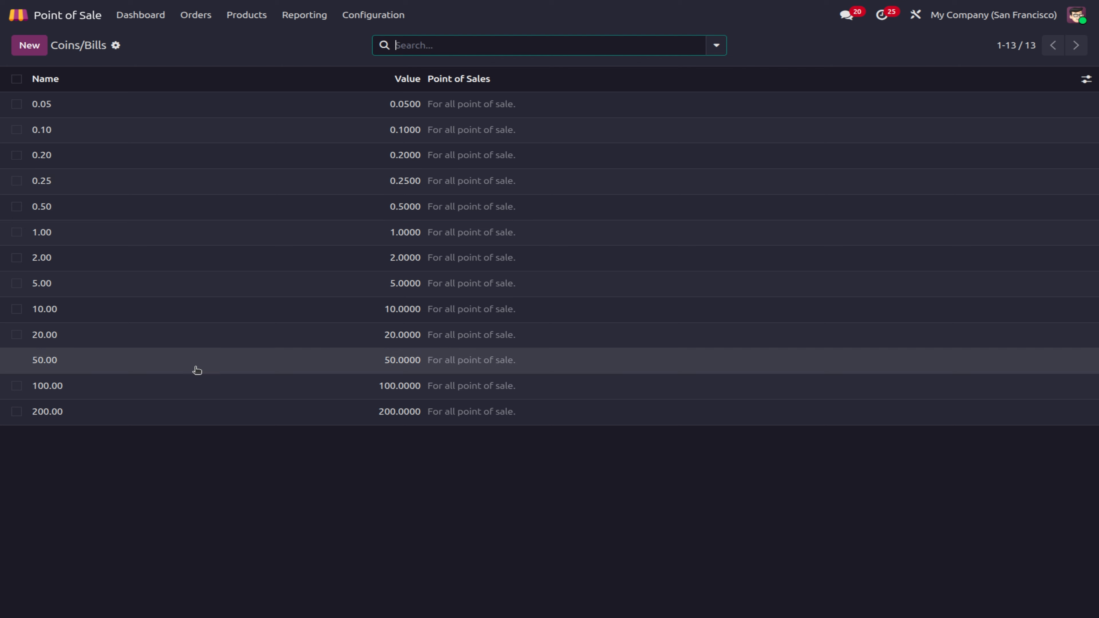
{"action": "left_click", "coordinate": [36, 48]}
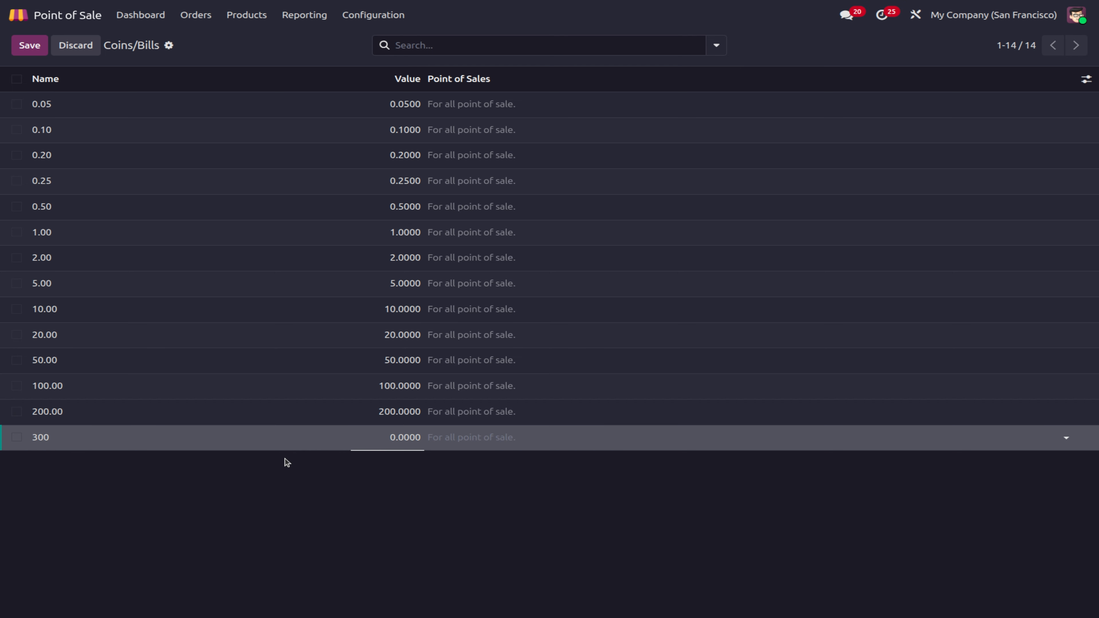
{"action": "left_click", "coordinate": [387, 439]}
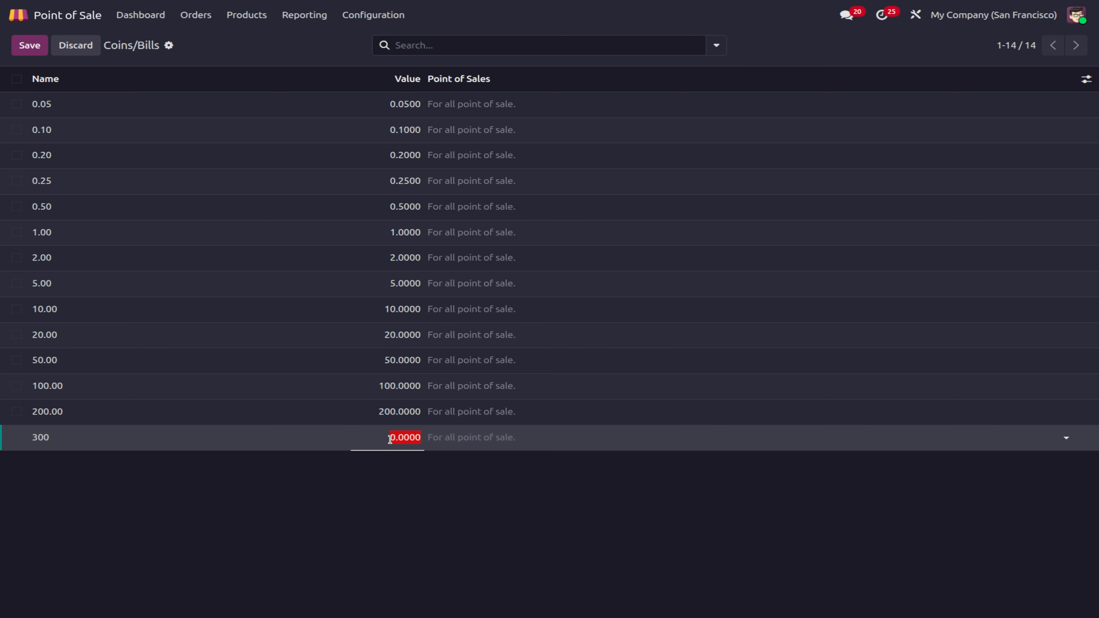
{"action": "type", "text": "300"}
{"action": "key", "text": "Tab"}
{"action": "left_click", "coordinate": [463, 438]}
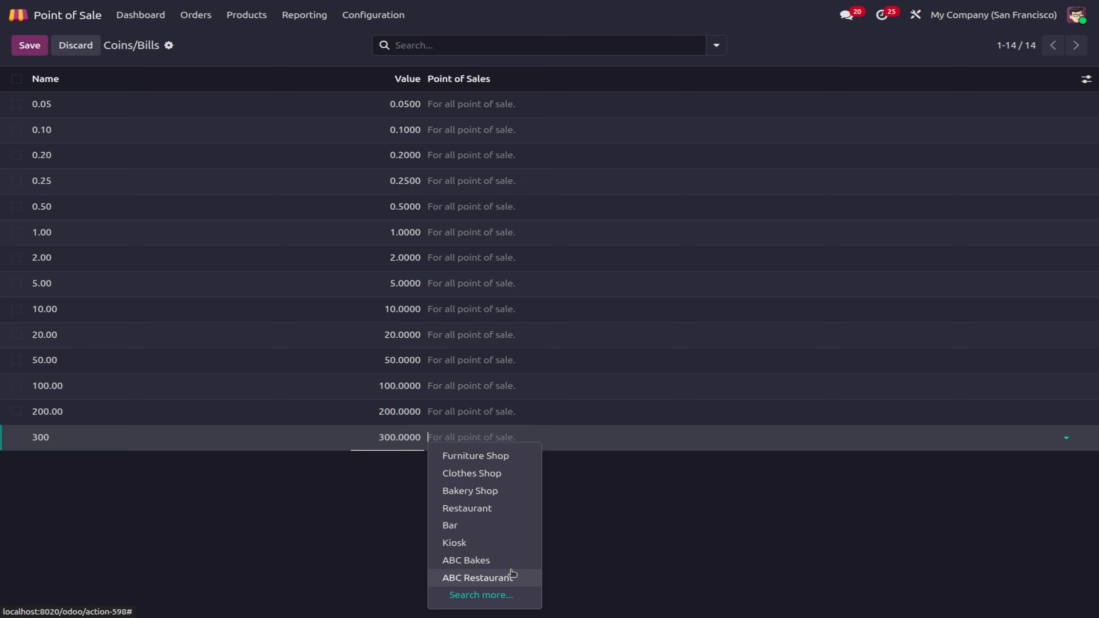
{"action": "left_click", "coordinate": [492, 563]}
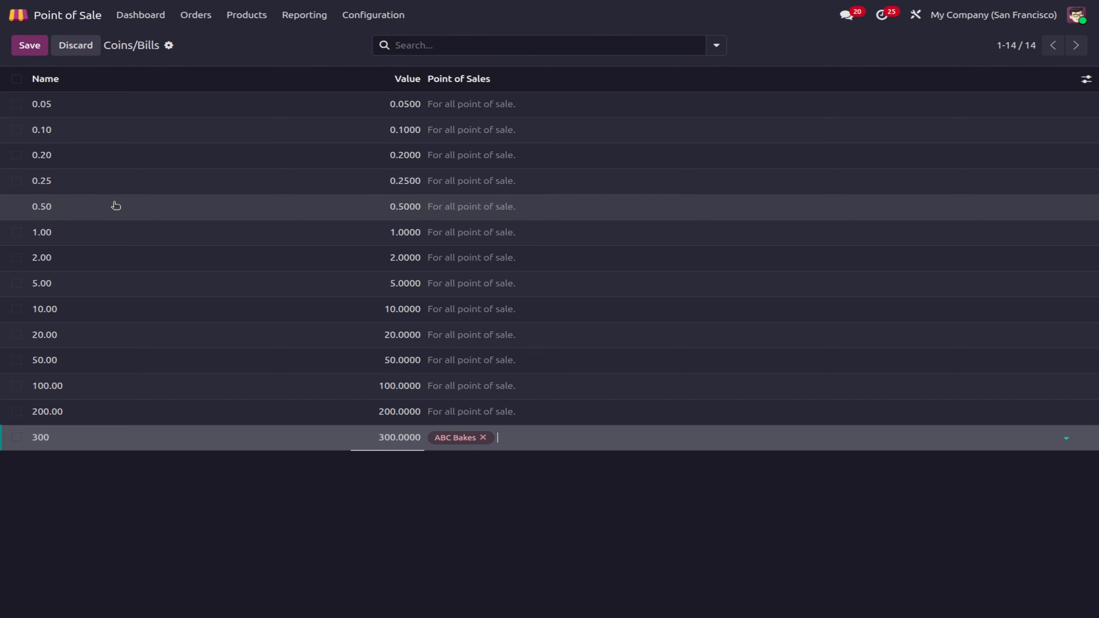
{"action": "left_click", "coordinate": [29, 45]}
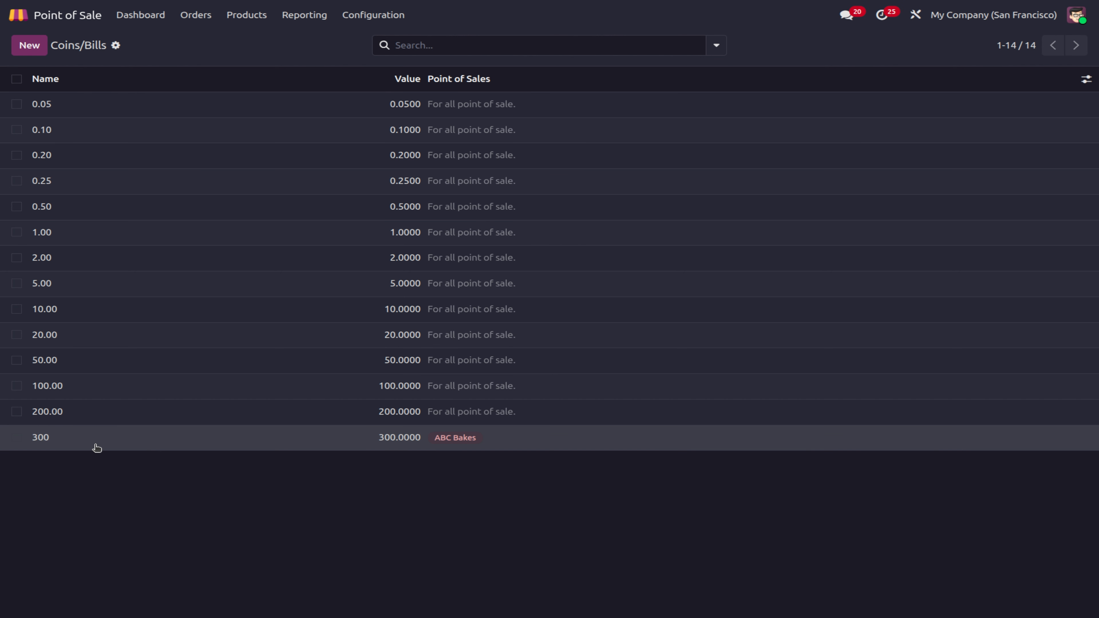
Step: Add and save a 1000 denomination worth 1,000 for all points of sale
{"action": "left_click", "coordinate": [19, 52]}
{"action": "type", "text": "1000"}
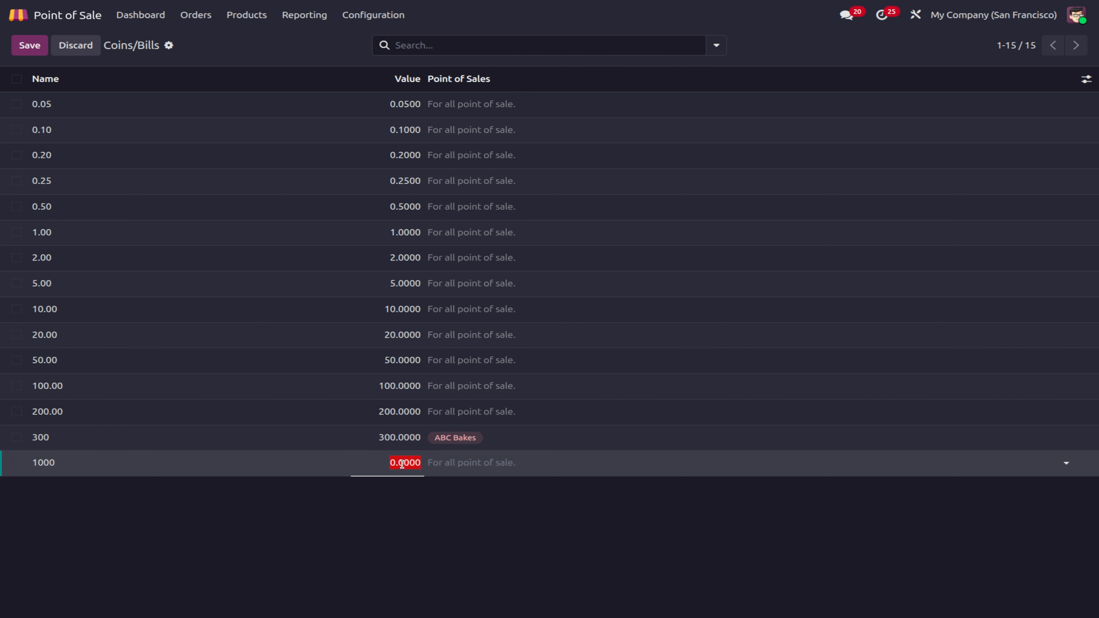
{"action": "type", "text": "10"}
{"action": "left_click", "coordinate": [428, 571]}
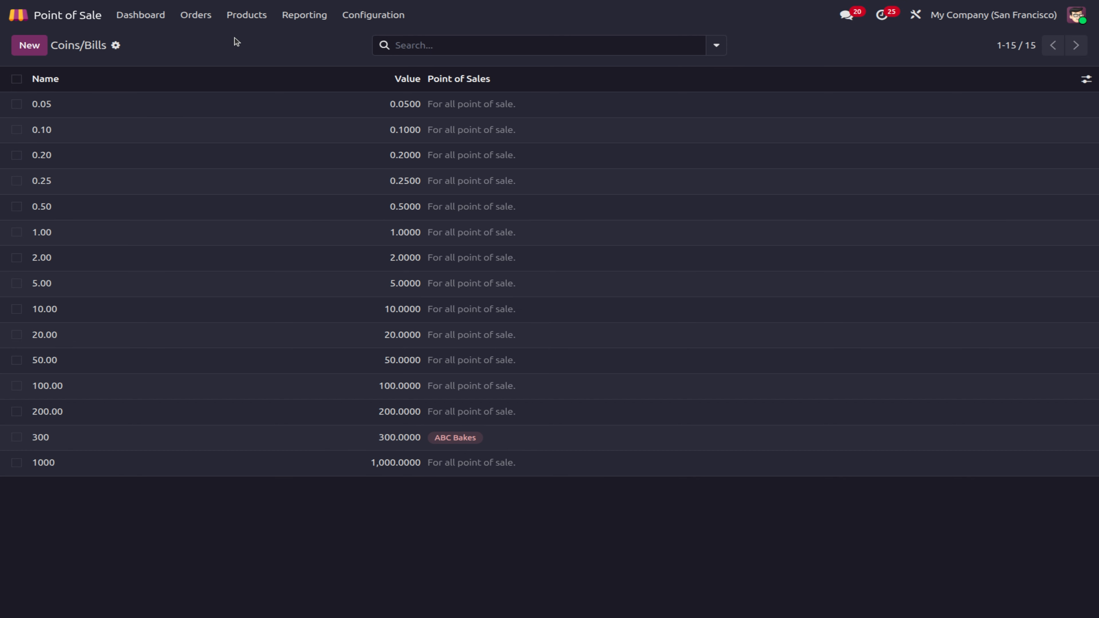
Step: Start opening ABC Bakes with a zero cash count, then discard it and return to the backend
{"action": "left_click", "coordinate": [149, 16]}
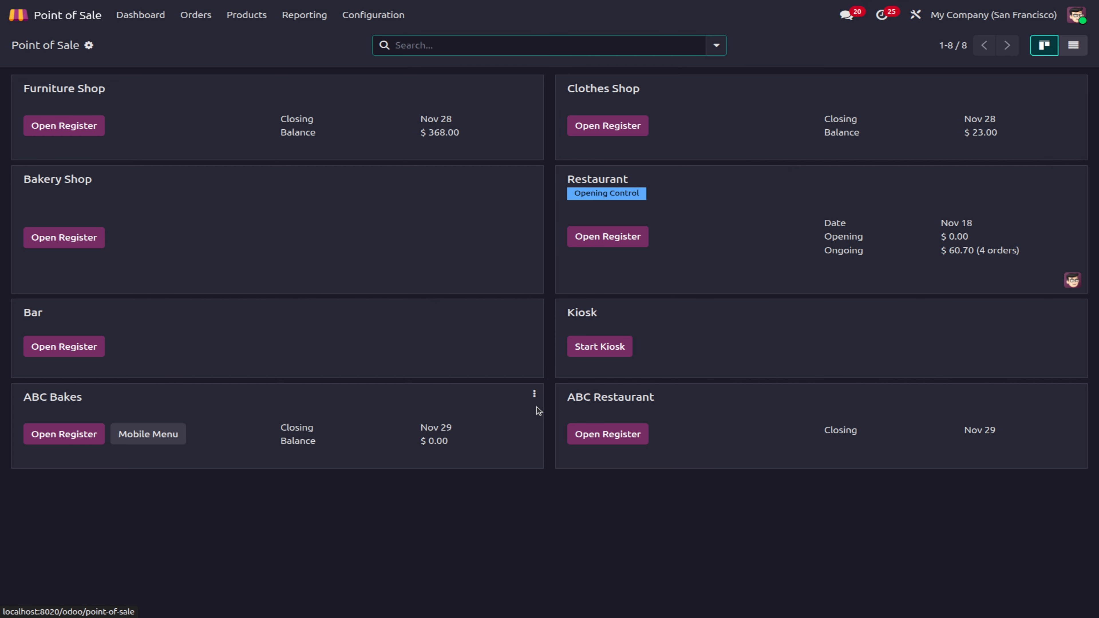
{"action": "left_click", "coordinate": [59, 433]}
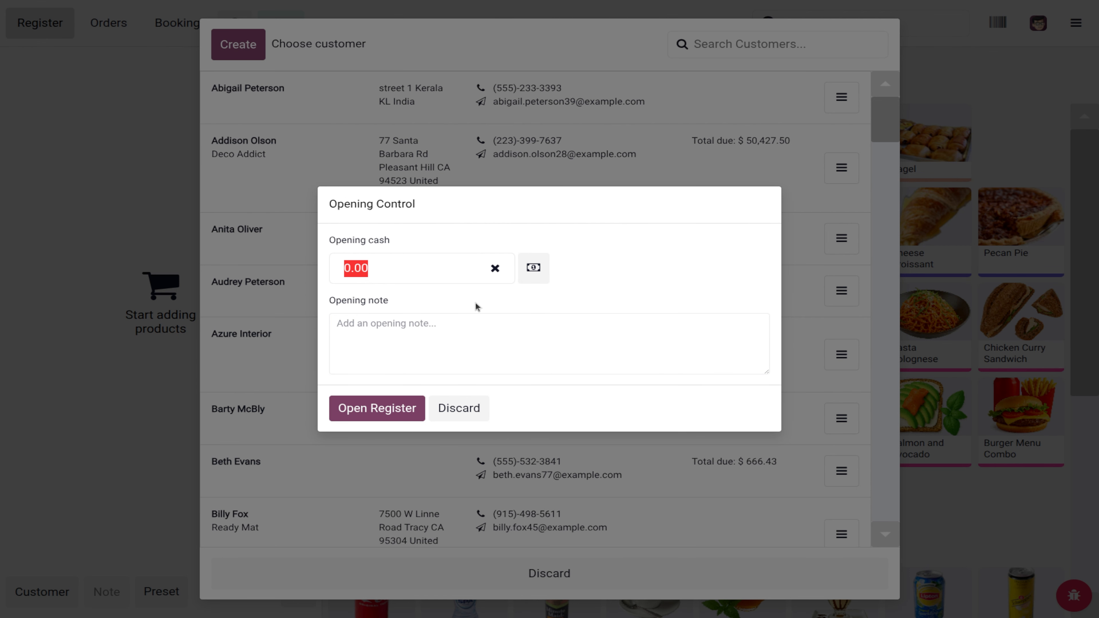
{"action": "left_click", "coordinate": [533, 272]}
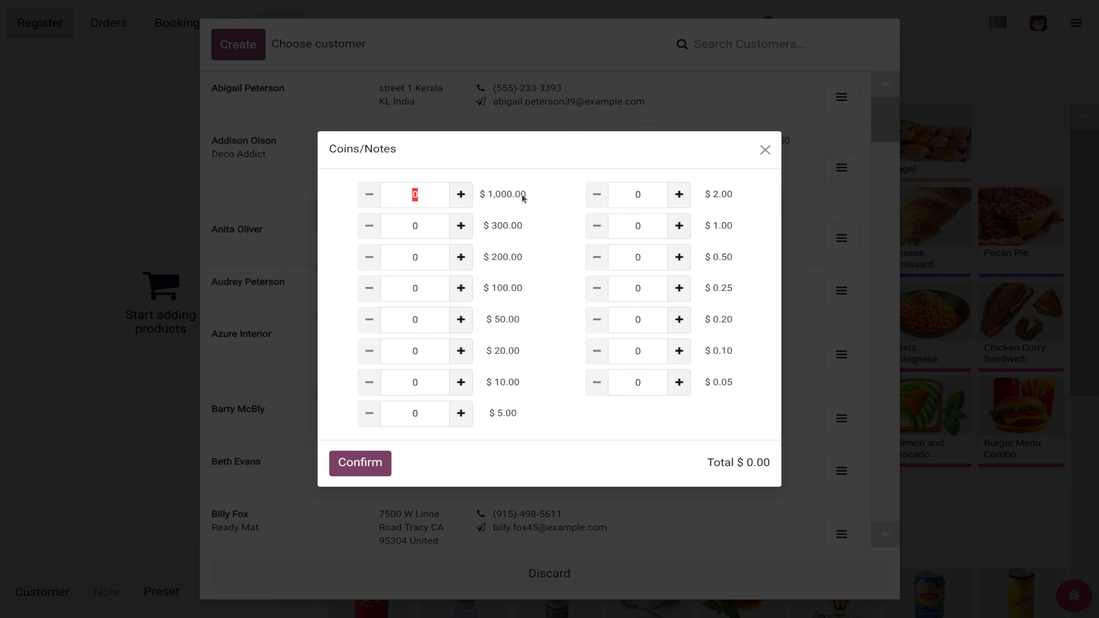
{"action": "left_click", "coordinate": [352, 467]}
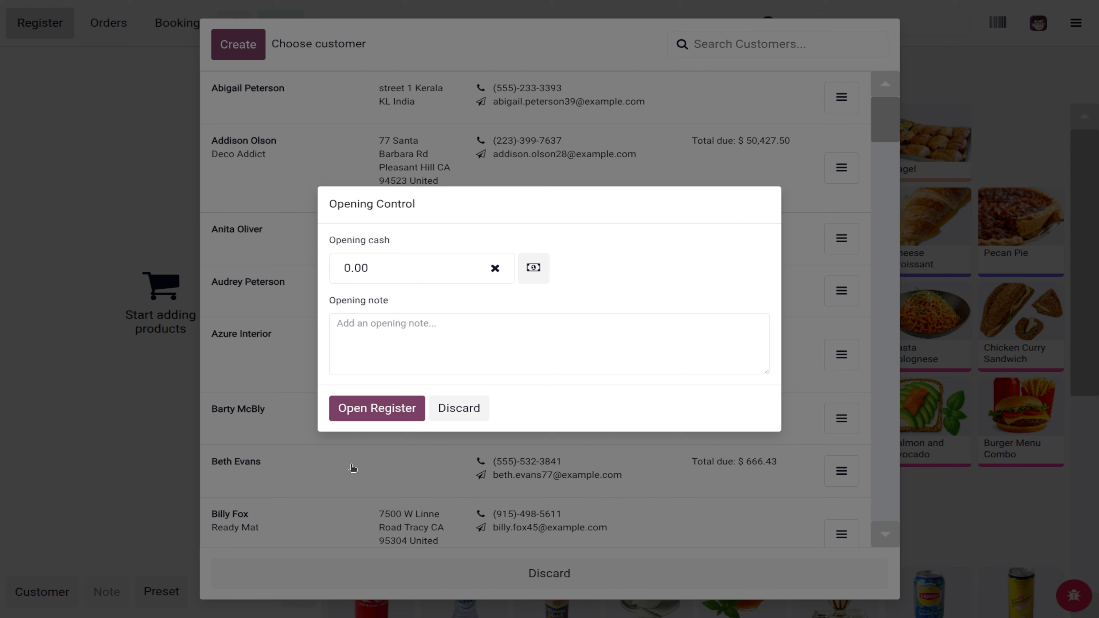
{"action": "left_click", "coordinate": [464, 410]}
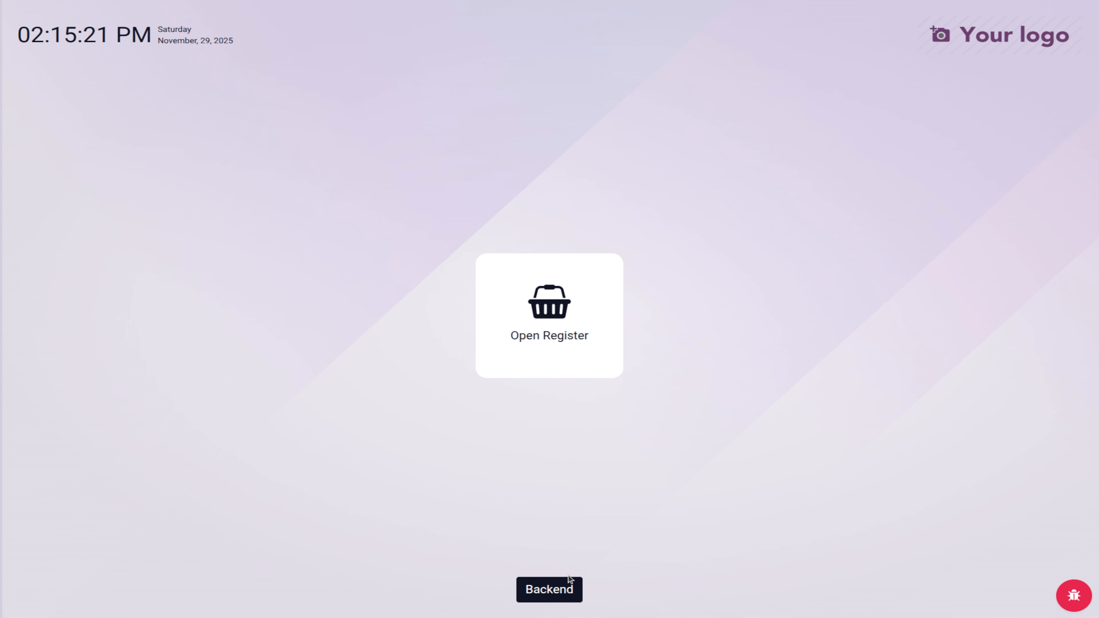
{"action": "left_click", "coordinate": [555, 595]}
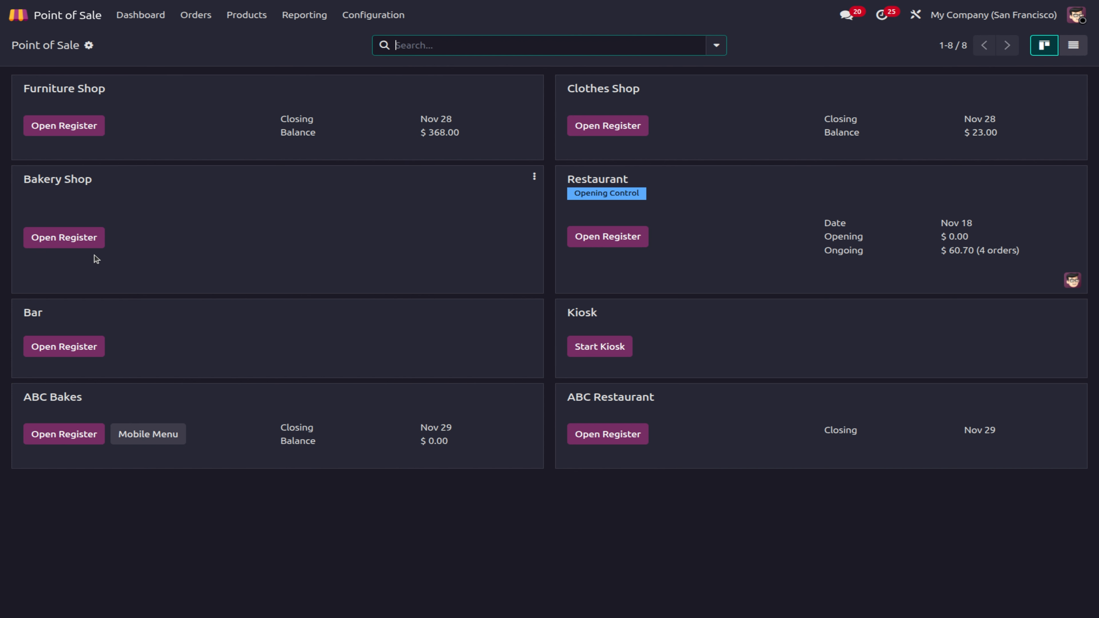
Step: Open the Bakery Shop register, counting 2×$1,000, 2×$200, 1×$100 and 1×$20 as $2,520.00 opening cash
{"action": "left_click", "coordinate": [76, 235]}
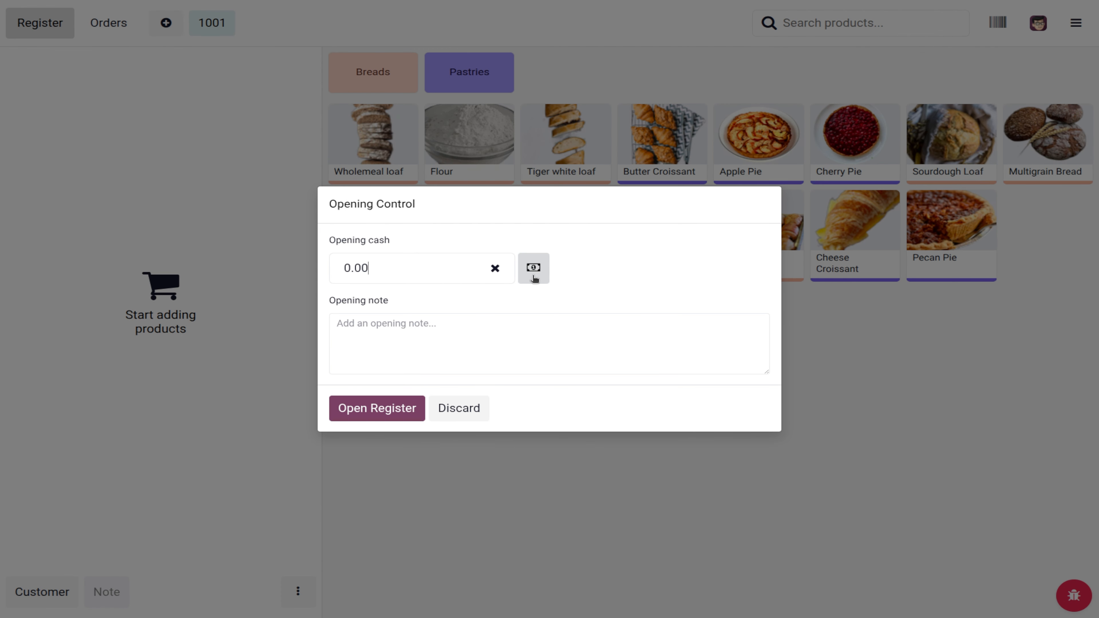
{"action": "left_click", "coordinate": [535, 272]}
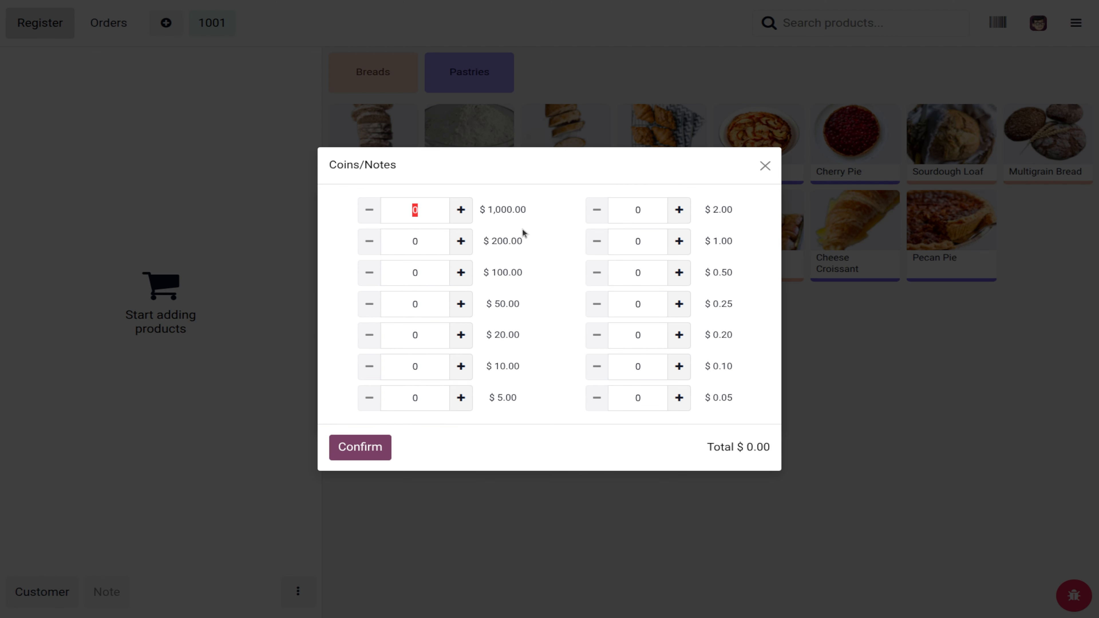
{"action": "left_click", "coordinate": [366, 448]}
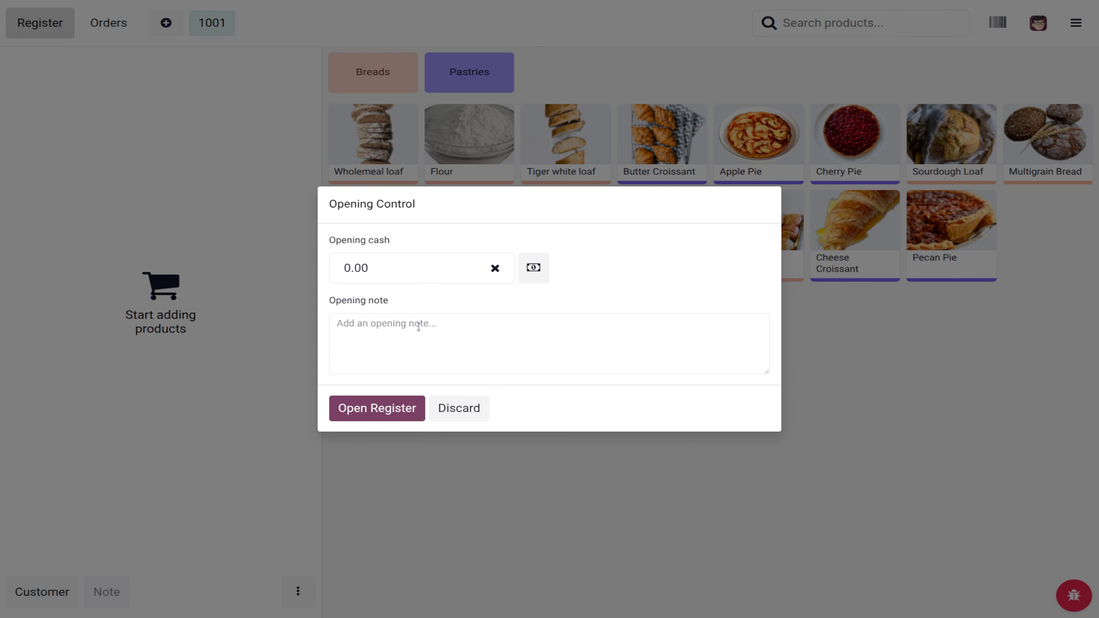
{"action": "left_click", "coordinate": [538, 280]}
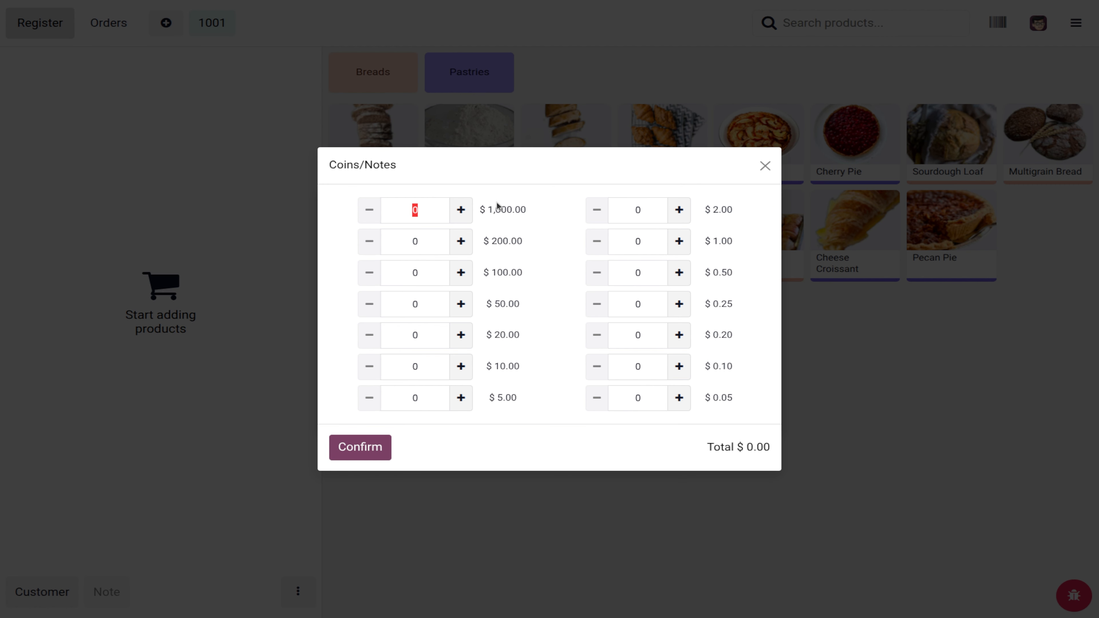
{"action": "left_click", "coordinate": [459, 212]}
{"action": "left_click", "coordinate": [471, 240]}
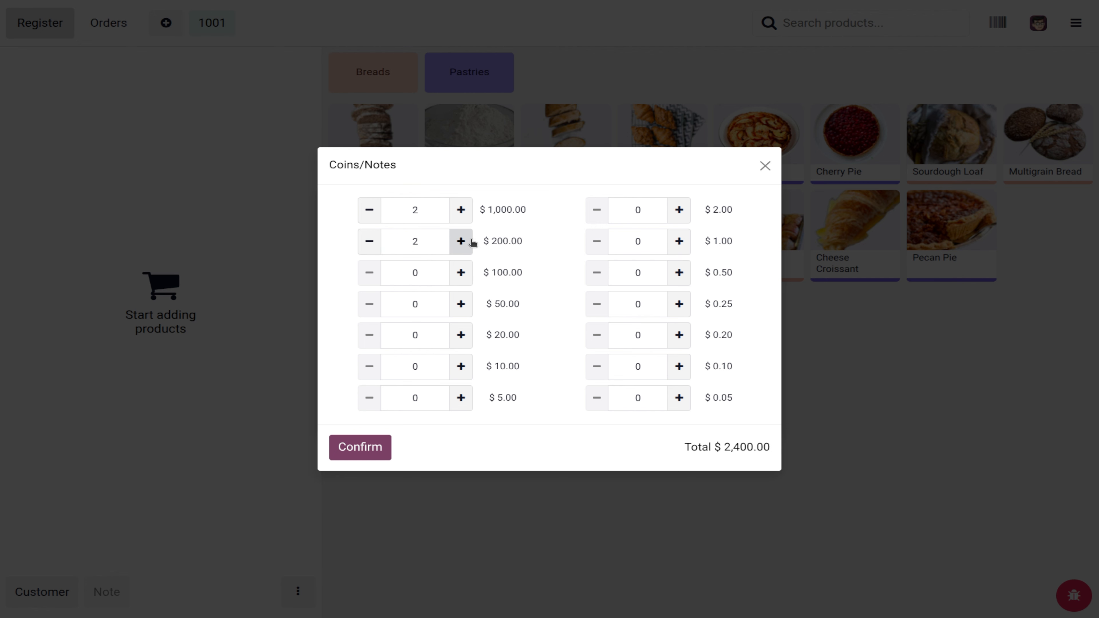
{"action": "left_click", "coordinate": [460, 271]}
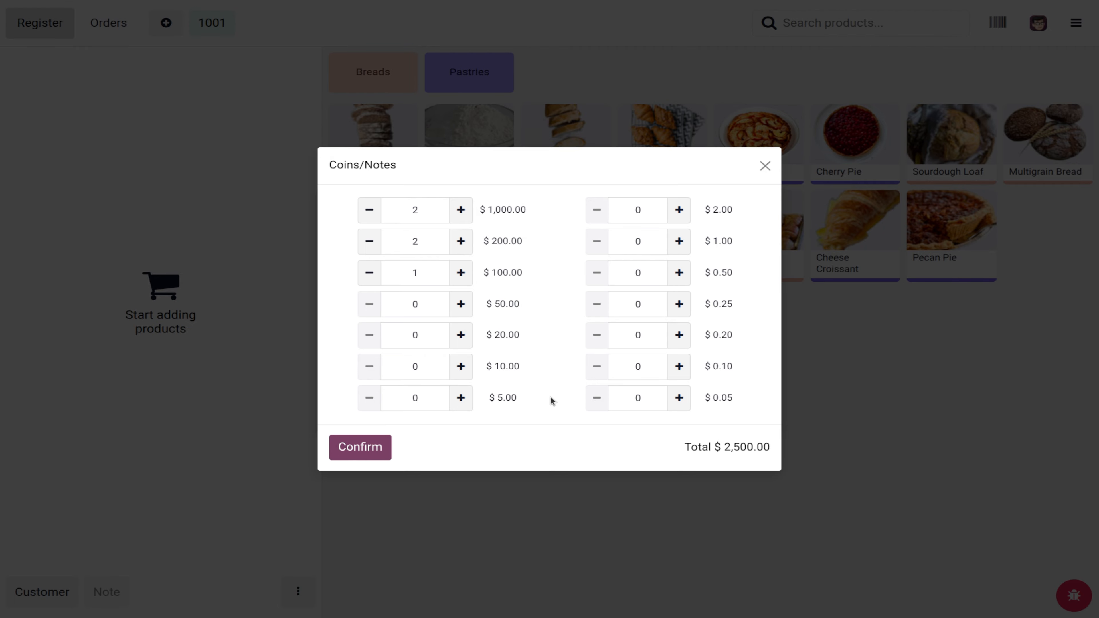
{"action": "left_click", "coordinate": [459, 334]}
{"action": "left_click", "coordinate": [380, 450]}
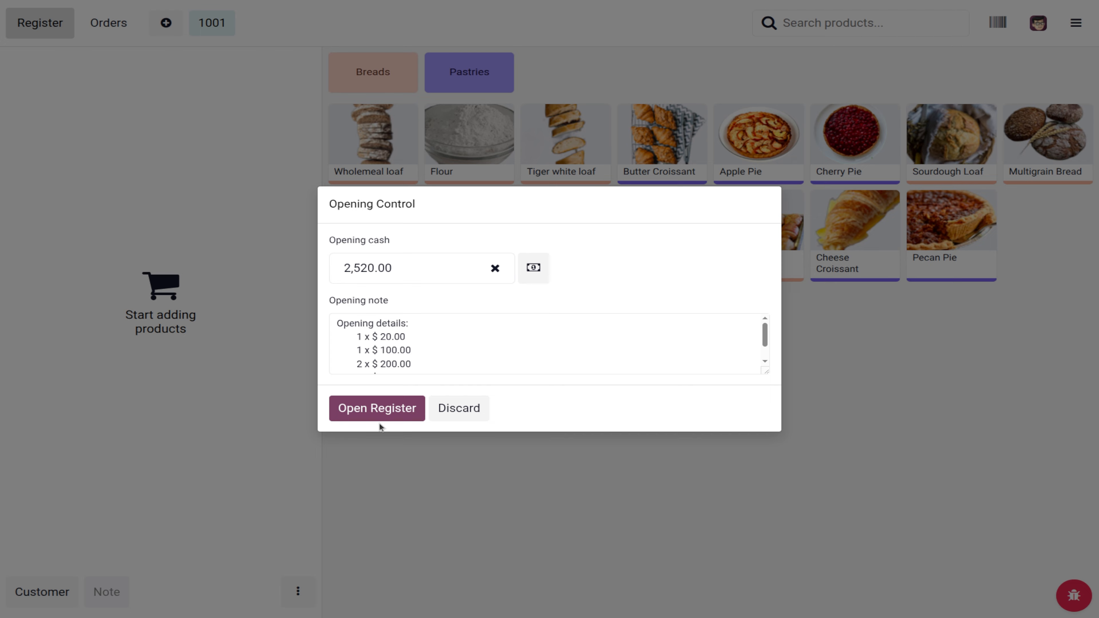
{"action": "left_click", "coordinate": [384, 416]}
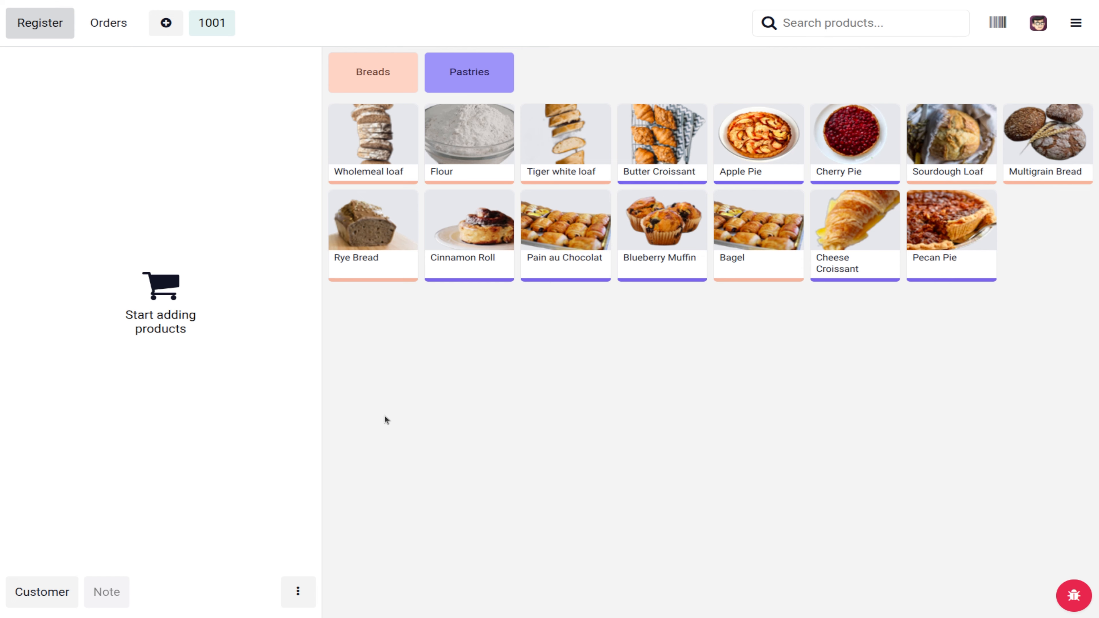
Step: Sell a Rye Bread and a Cinnamon Roll for $6.61 in cash, then start a new order
{"action": "left_click", "coordinate": [371, 233]}
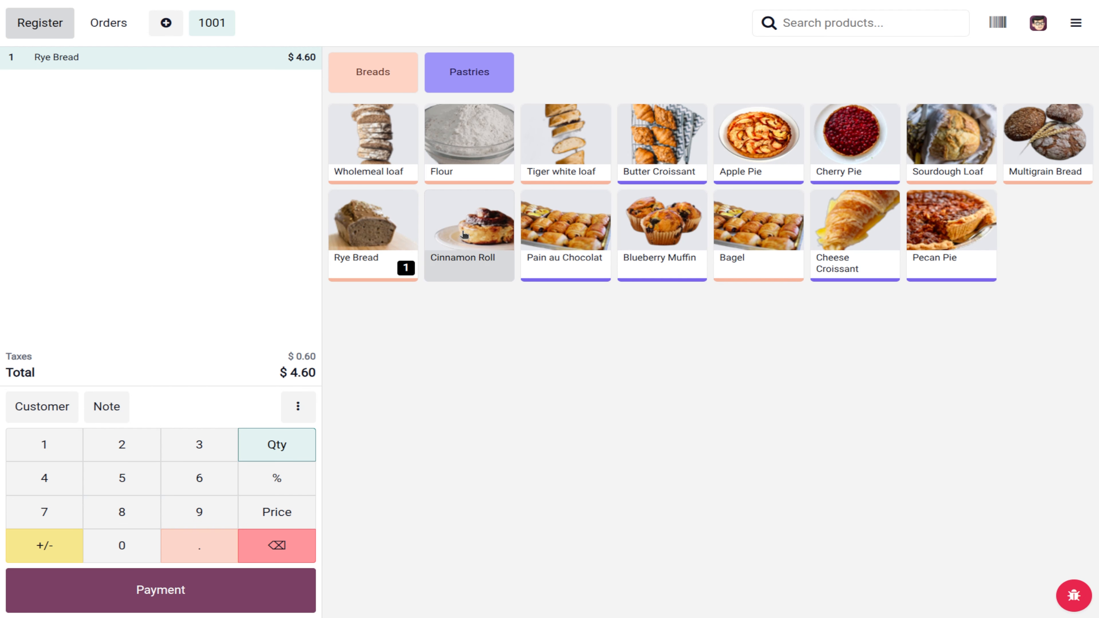
{"action": "left_click", "coordinate": [464, 234]}
{"action": "left_click", "coordinate": [180, 588]}
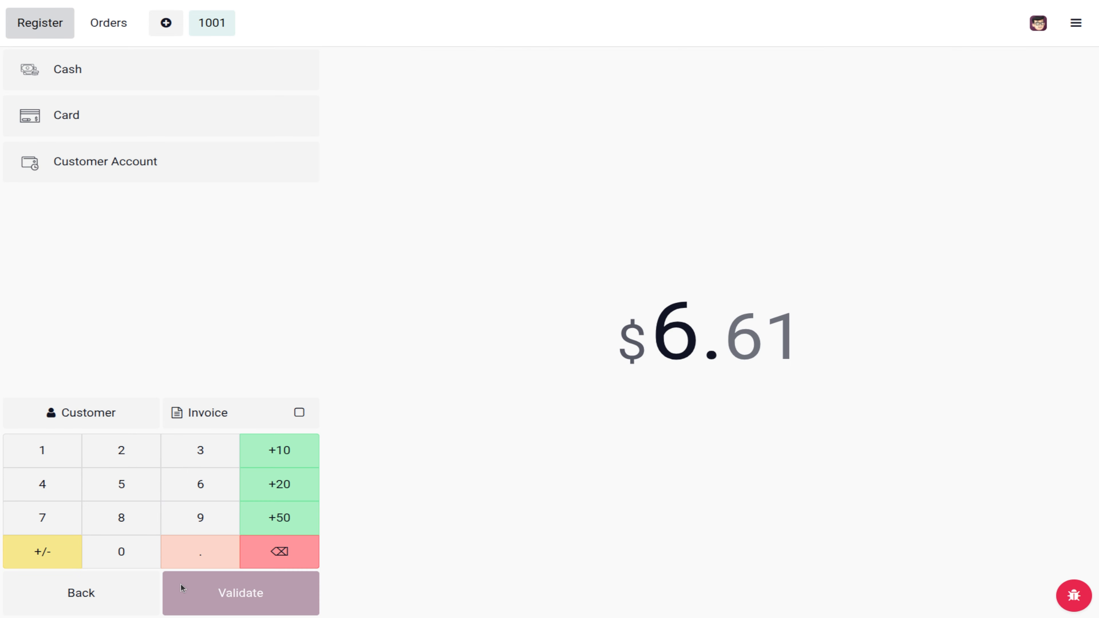
{"action": "left_click", "coordinate": [146, 82]}
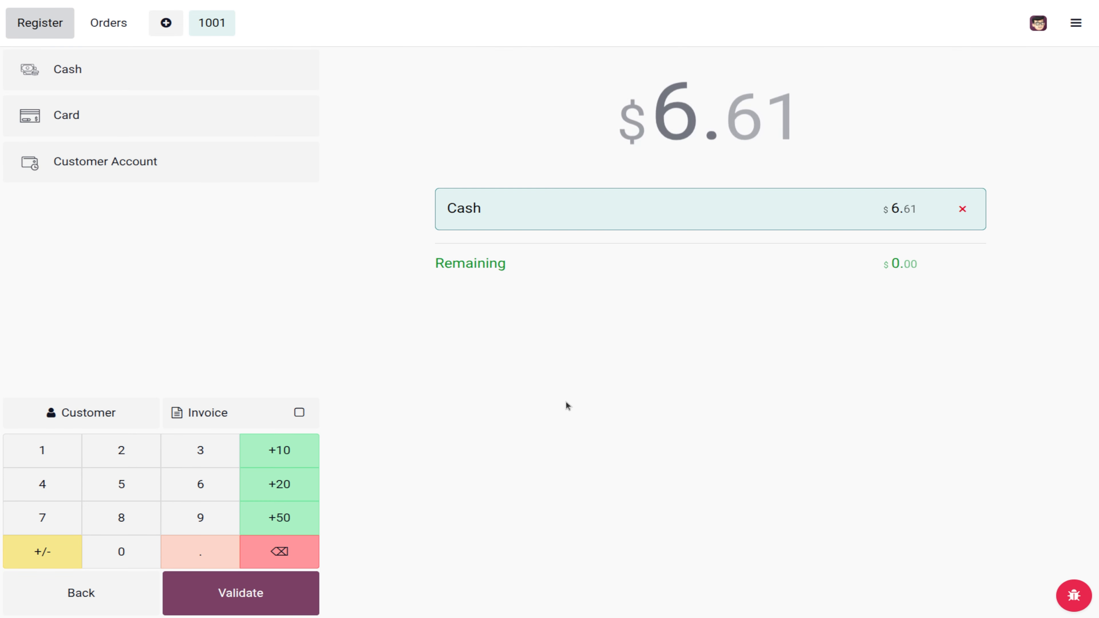
{"action": "left_click", "coordinate": [229, 594]}
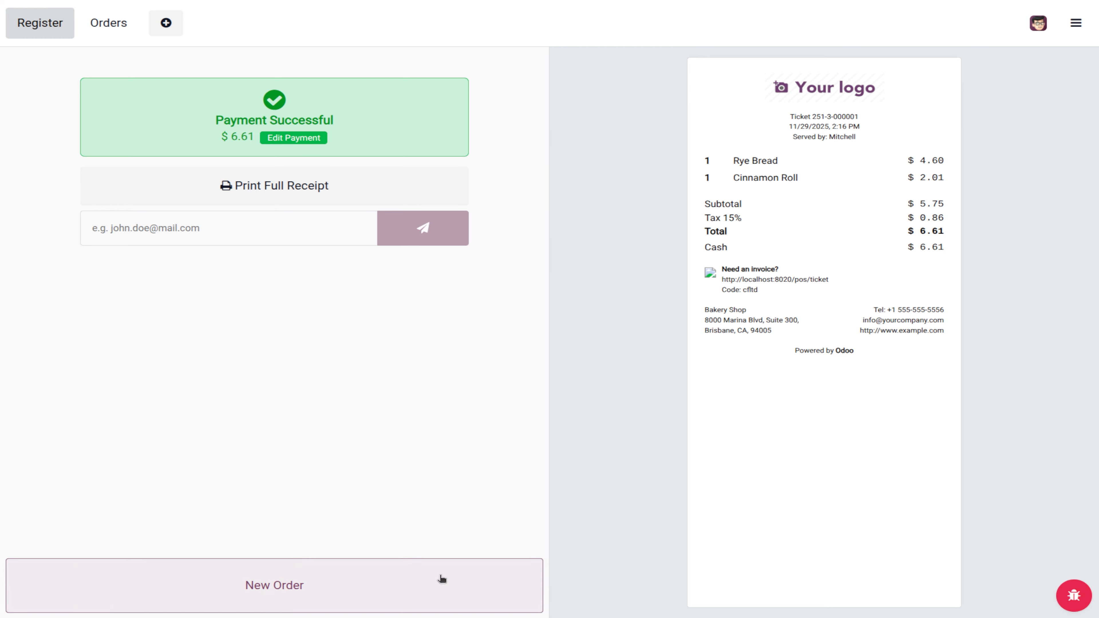
{"action": "left_click", "coordinate": [441, 580]}
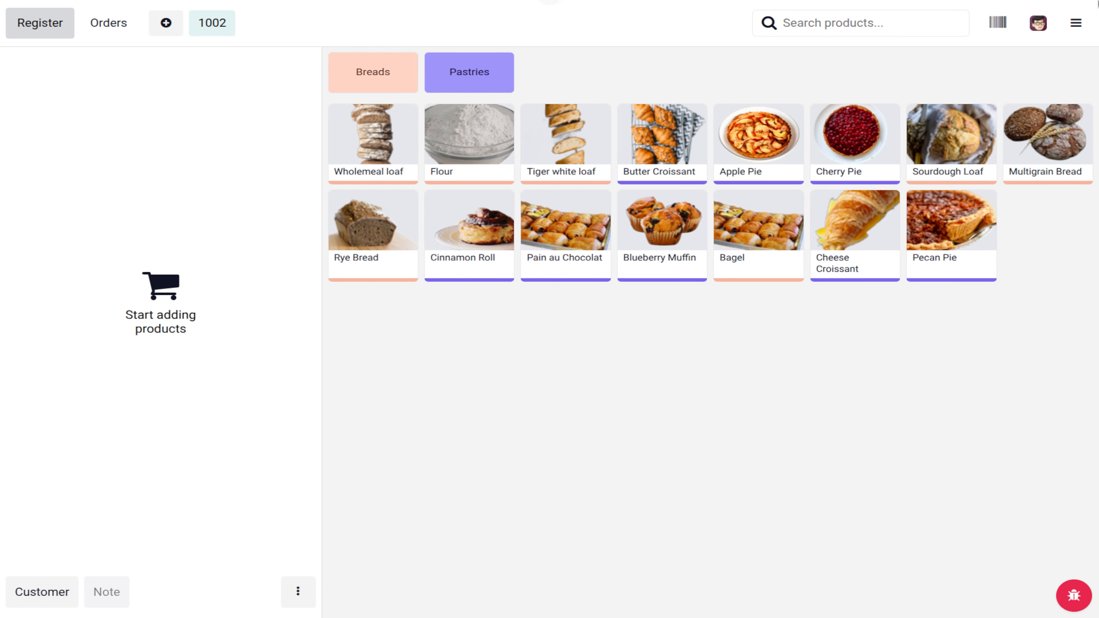
{"action": "left_click", "coordinate": [1076, 22]}
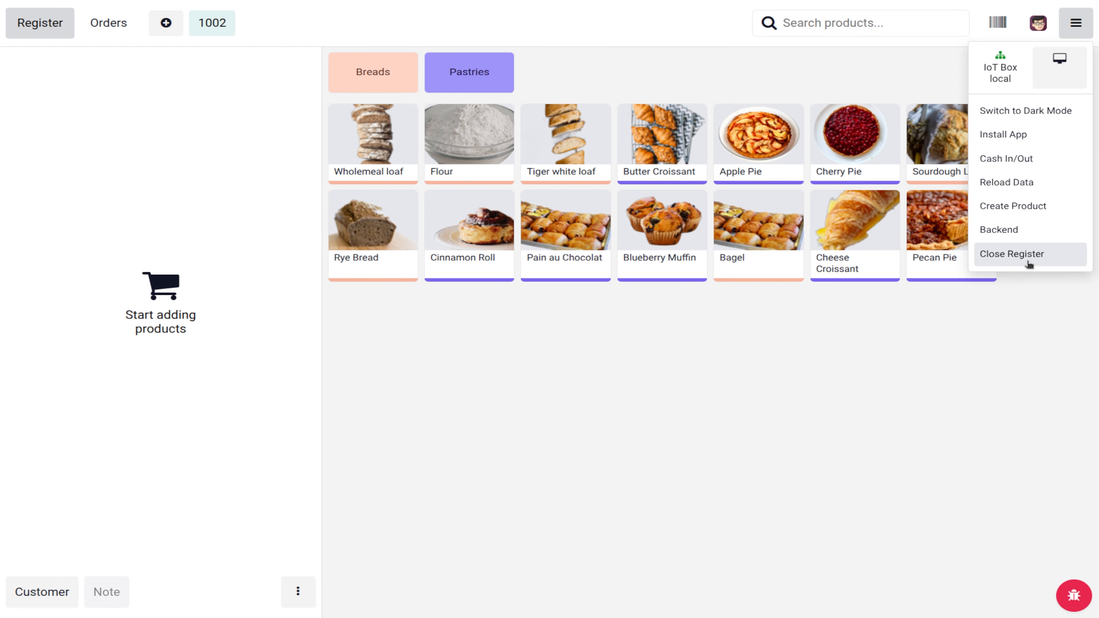
Step: Start closing the register and open the notes-and-coins count for the closing cash
{"action": "left_click", "coordinate": [1028, 263]}
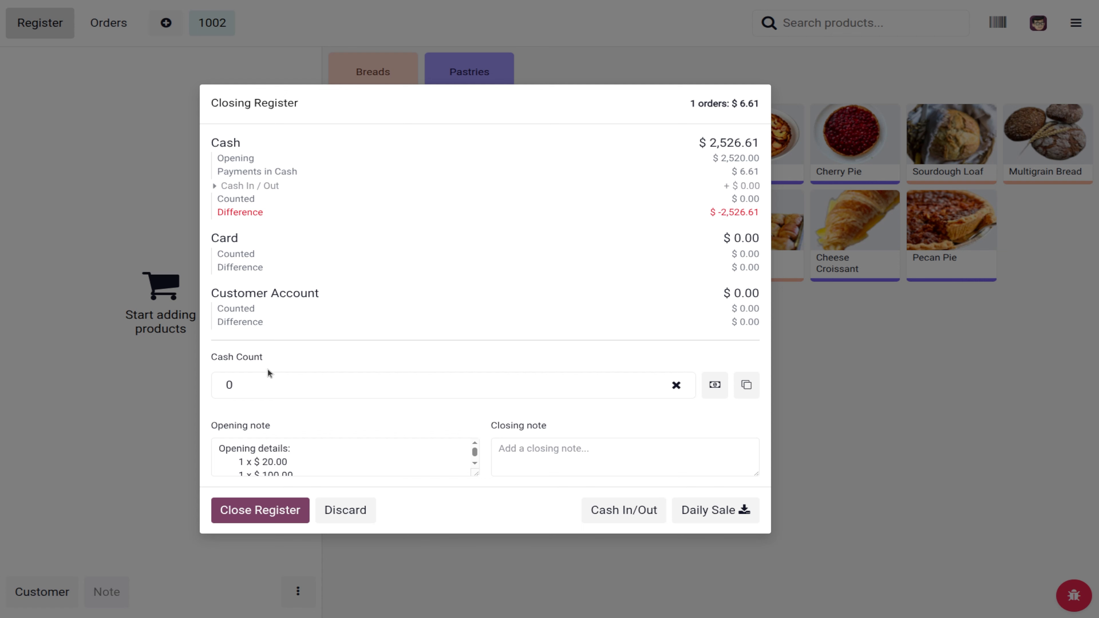
{"action": "left_click", "coordinate": [714, 385]}
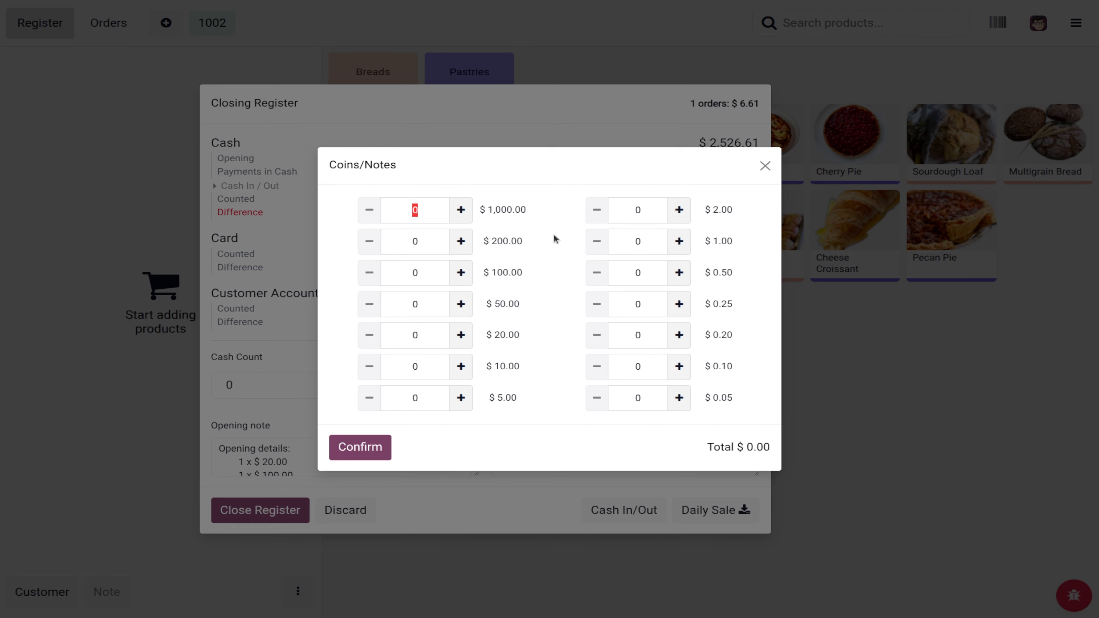
{"action": "left_click", "coordinate": [461, 210]}
{"action": "left_click", "coordinate": [460, 210]}
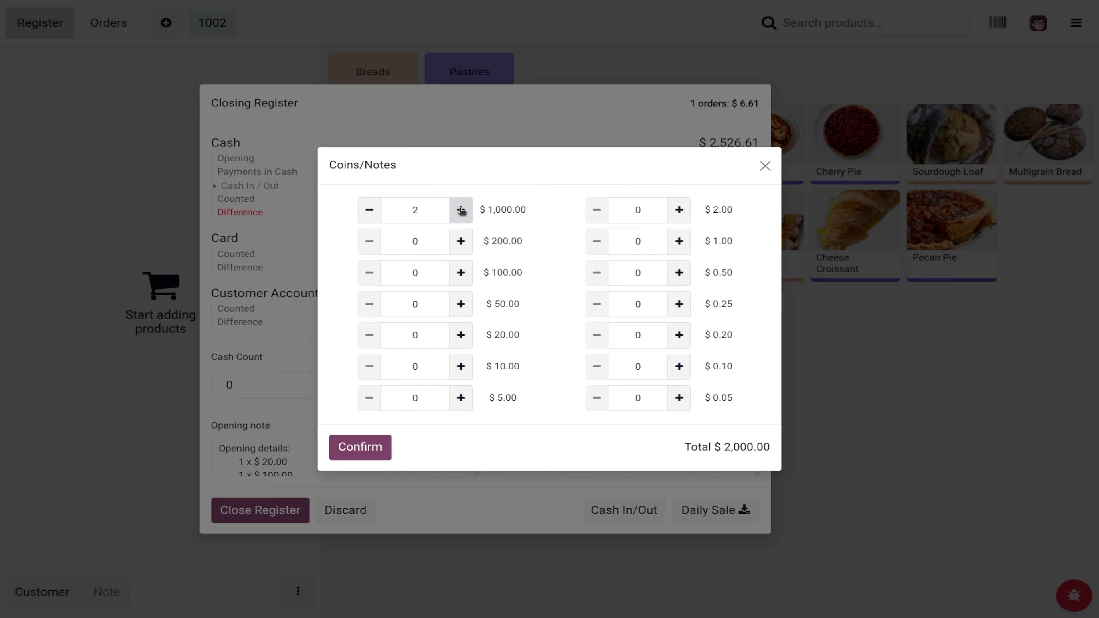
{"action": "left_click", "coordinate": [369, 211]}
{"action": "left_click", "coordinate": [369, 211]}
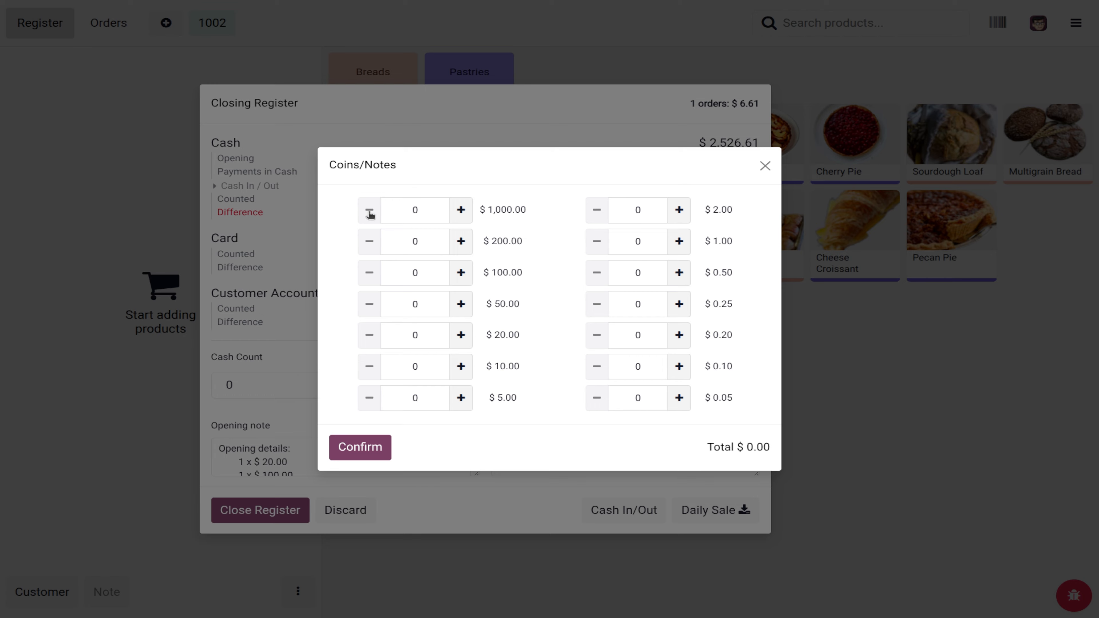
Step: Add the $1,000, $200, $100 and $5 notes toward the $2,526.00 closing count
{"action": "left_click", "coordinate": [466, 215]}
{"action": "left_click", "coordinate": [462, 242]}
{"action": "left_click", "coordinate": [461, 243]}
{"action": "left_click", "coordinate": [461, 242]}
{"action": "left_click", "coordinate": [461, 243]}
{"action": "left_click", "coordinate": [462, 243]}
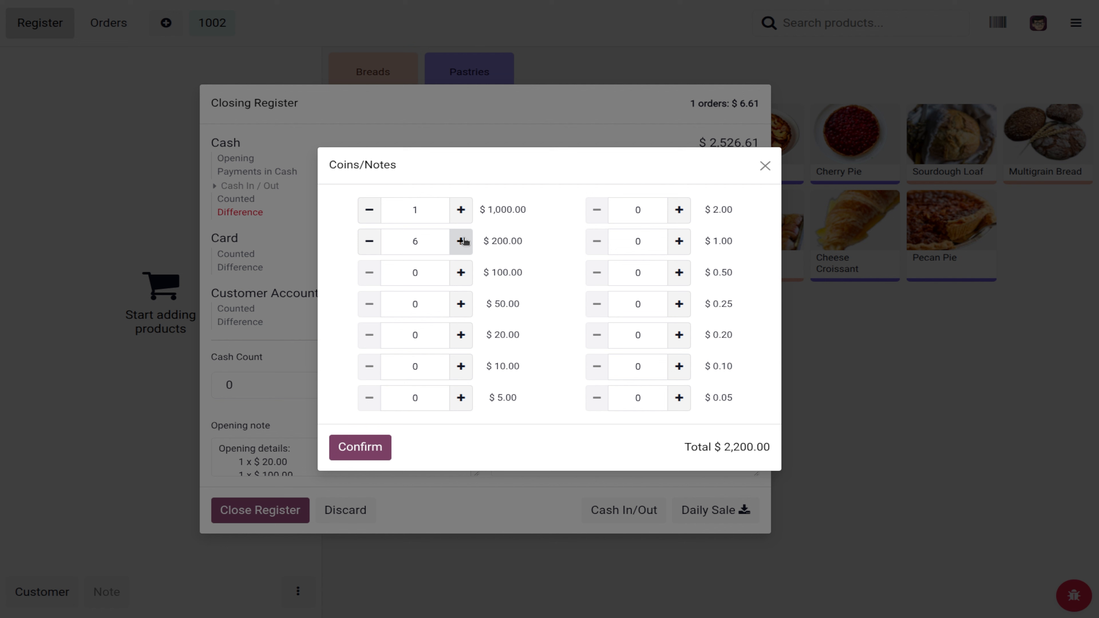
{"action": "left_click", "coordinate": [461, 273]}
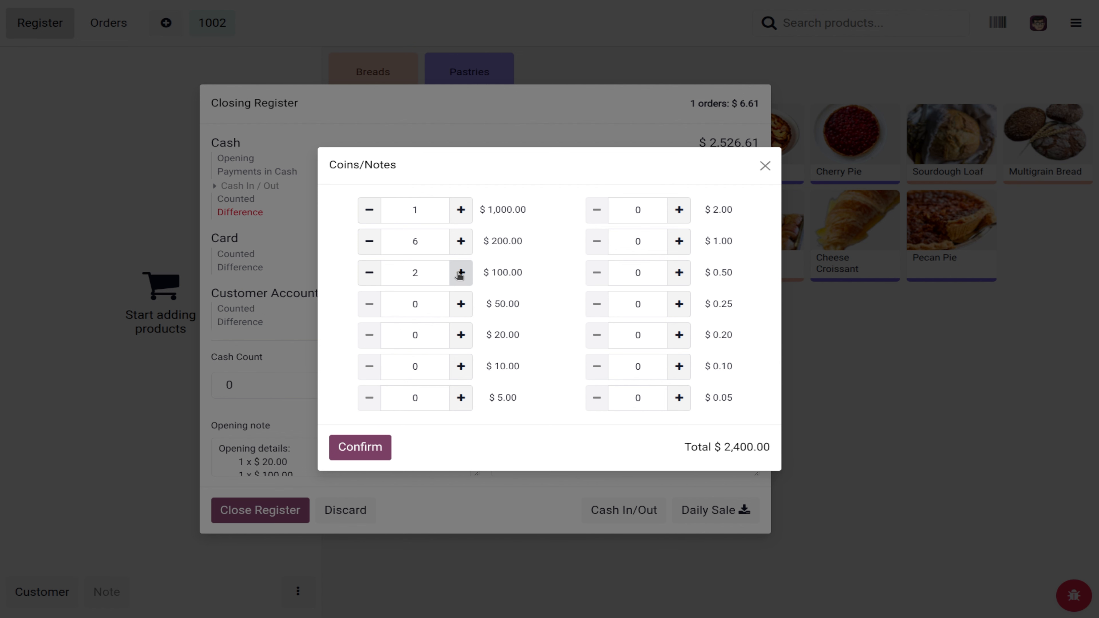
{"action": "left_click", "coordinate": [460, 273]}
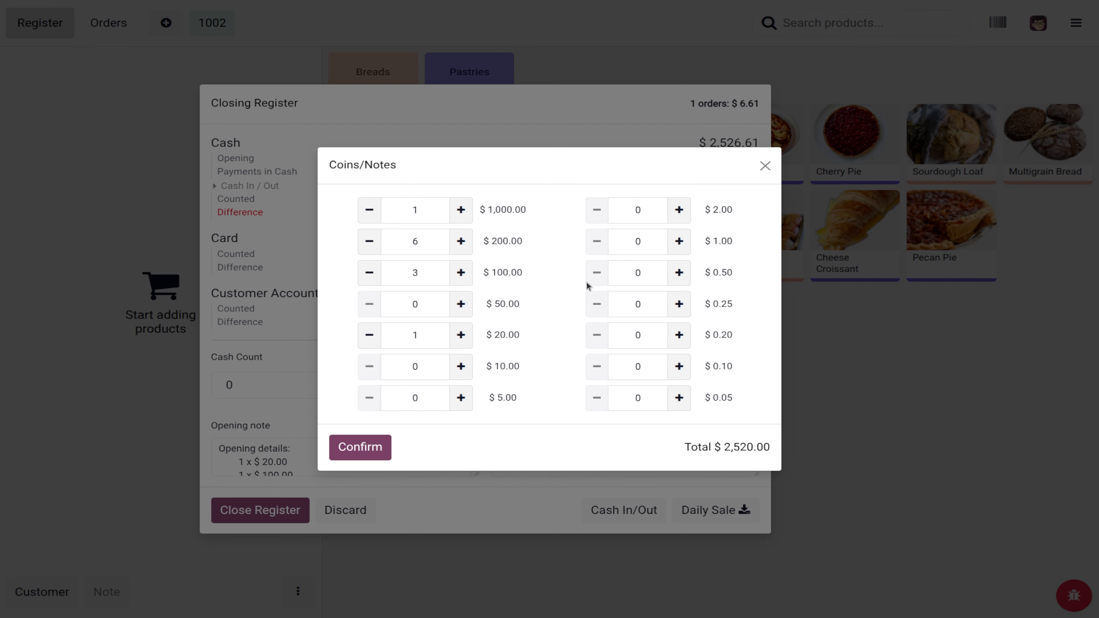
{"action": "left_click", "coordinate": [461, 398]}
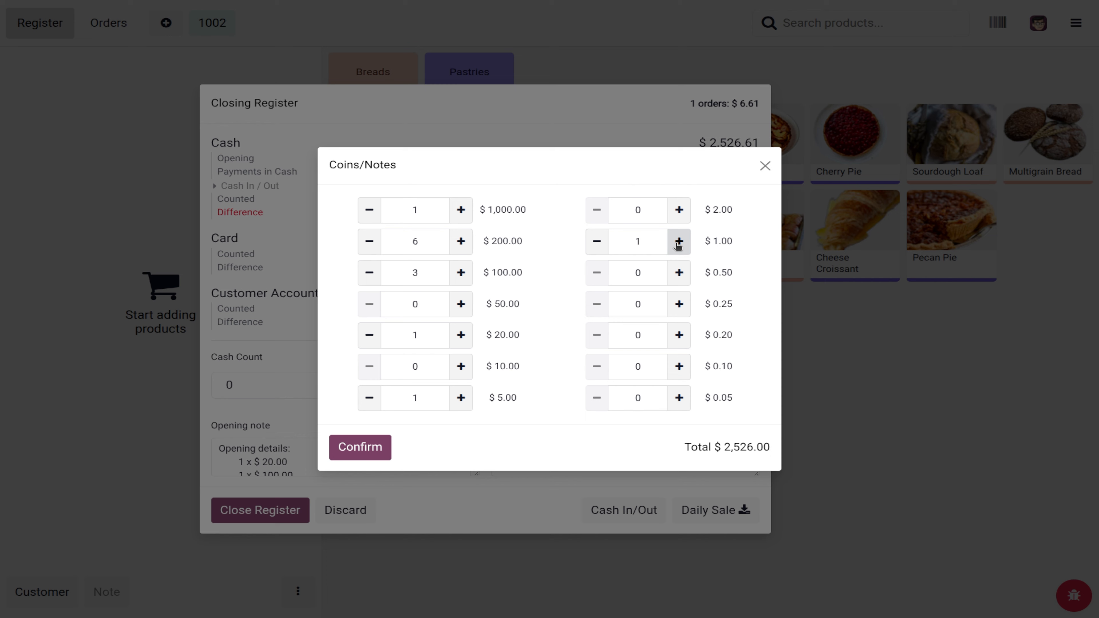
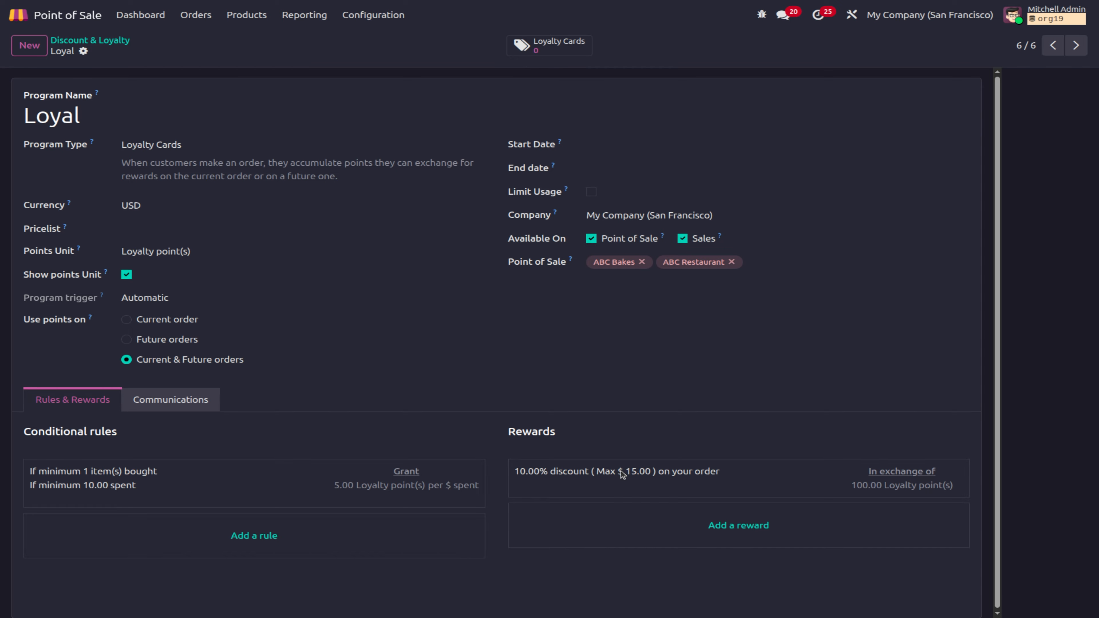
Step: Inspect the Loyal program's 10% order discount reward (max $15, 100 points) and close it unchanged
{"action": "left_click", "coordinate": [621, 474]}
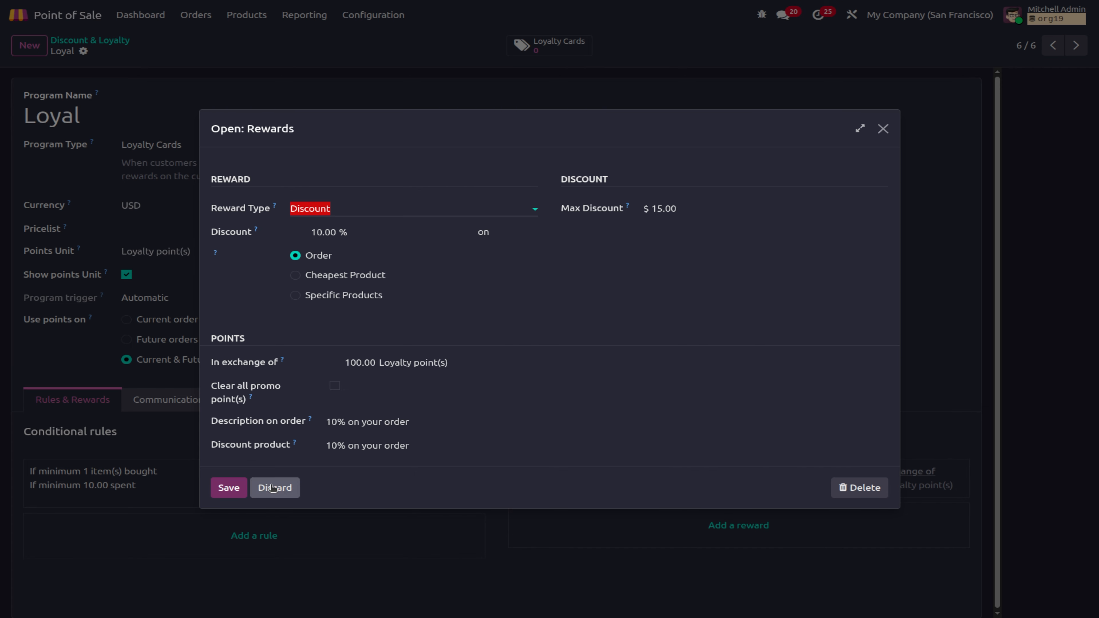
{"action": "left_click", "coordinate": [262, 493]}
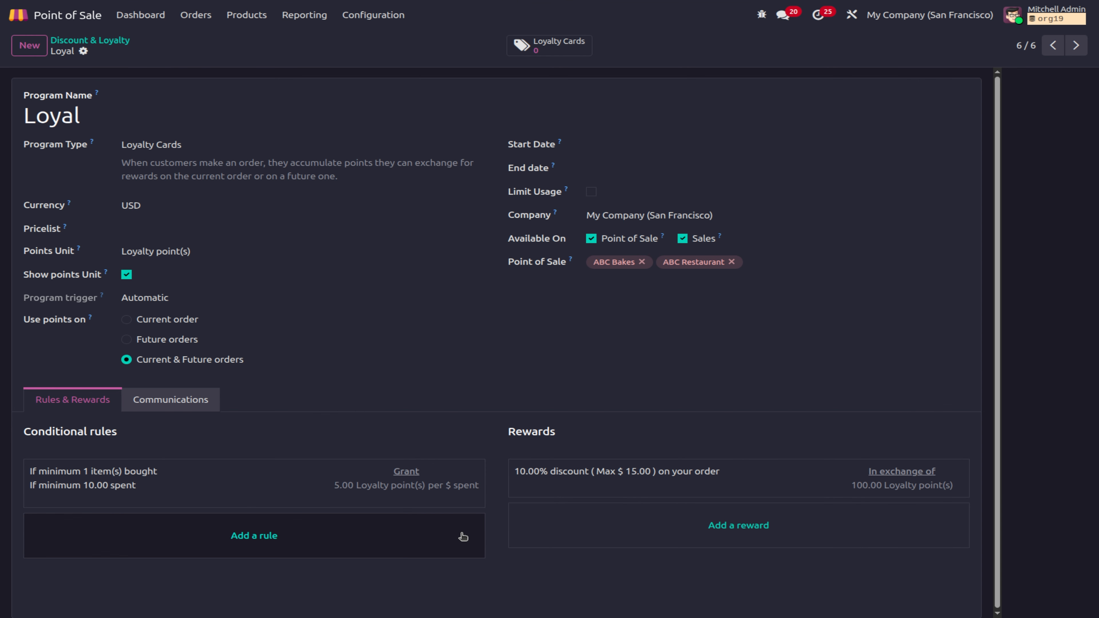
Step: Open the ABC Bakes register from the dashboard and start an order without a customer
{"action": "left_click", "coordinate": [123, 15]}
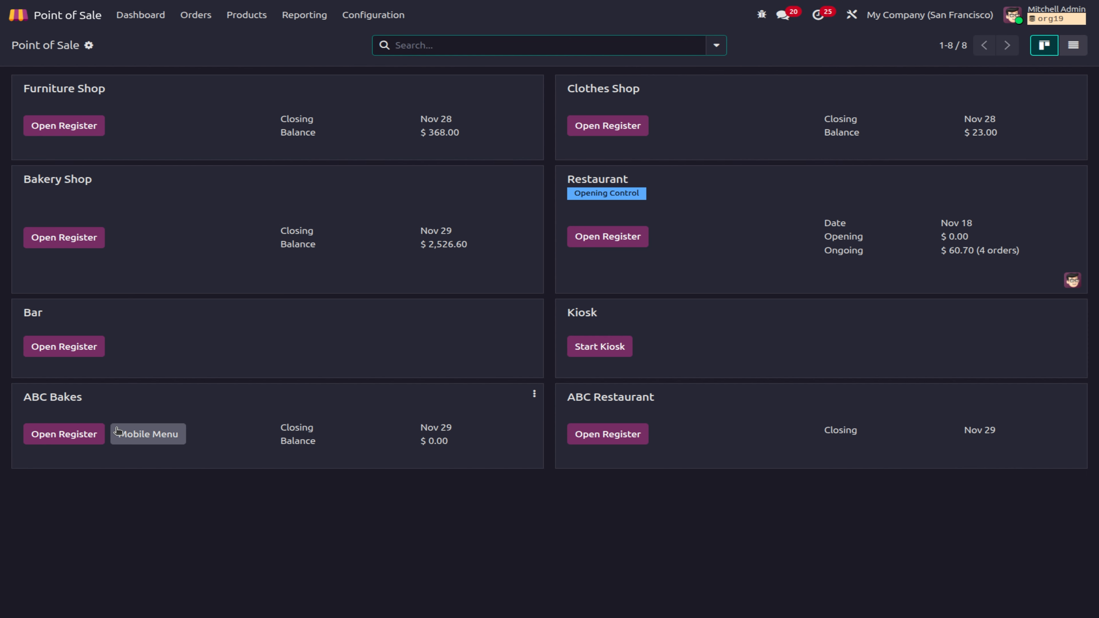
{"action": "left_click", "coordinate": [63, 434]}
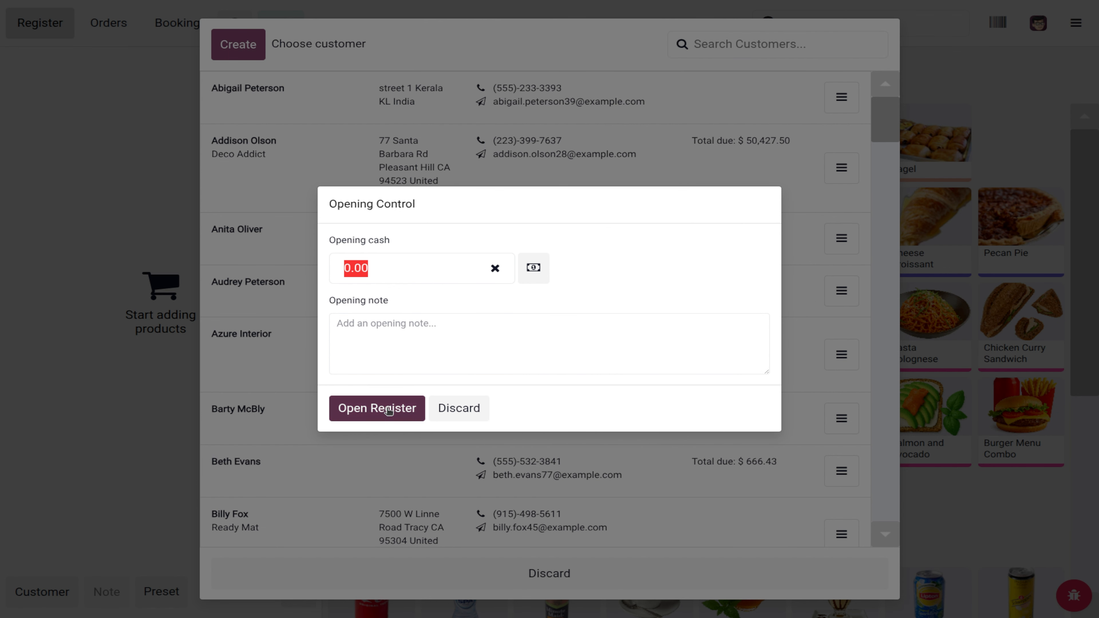
{"action": "left_click", "coordinate": [388, 409]}
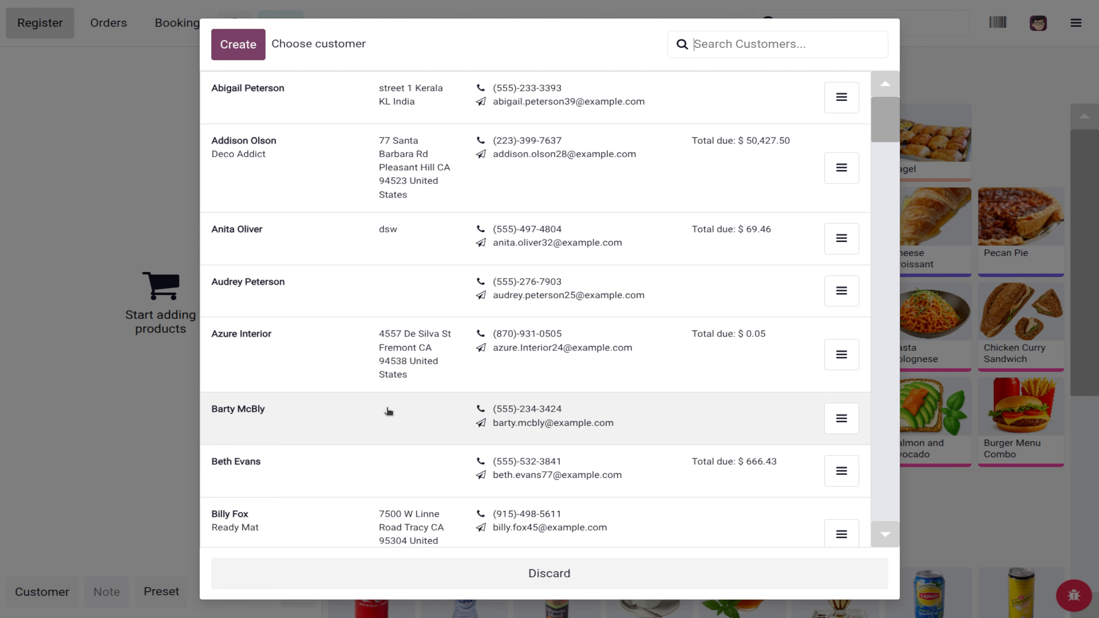
{"action": "left_click", "coordinate": [543, 582]}
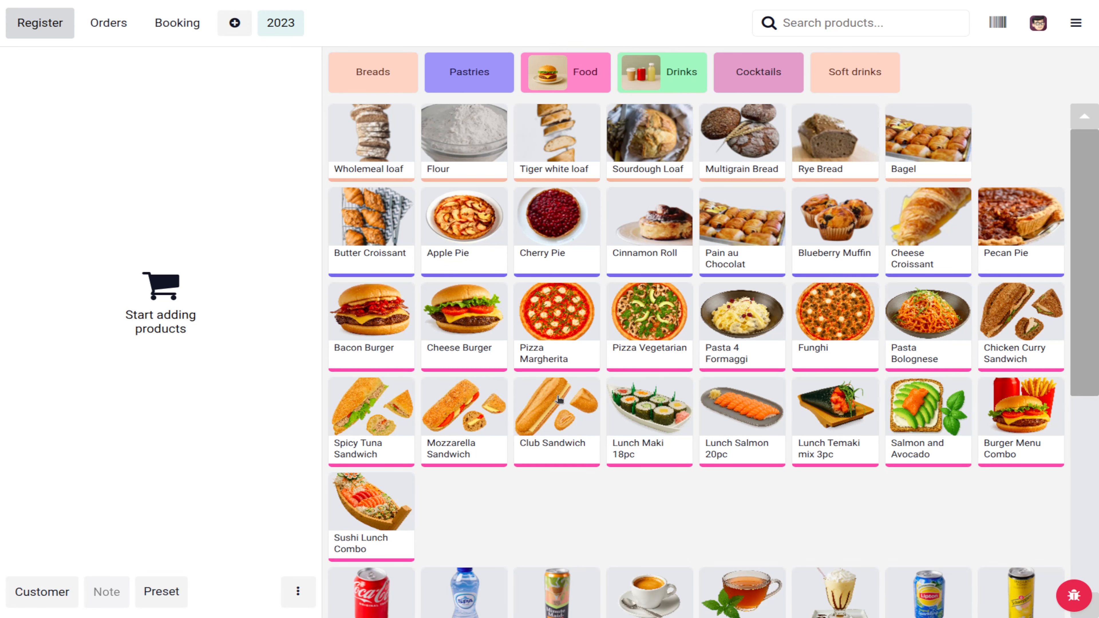
Step: Add several Wholemeal loaves, Flour and Butter Croissants to the order
{"action": "left_click", "coordinate": [362, 126]}
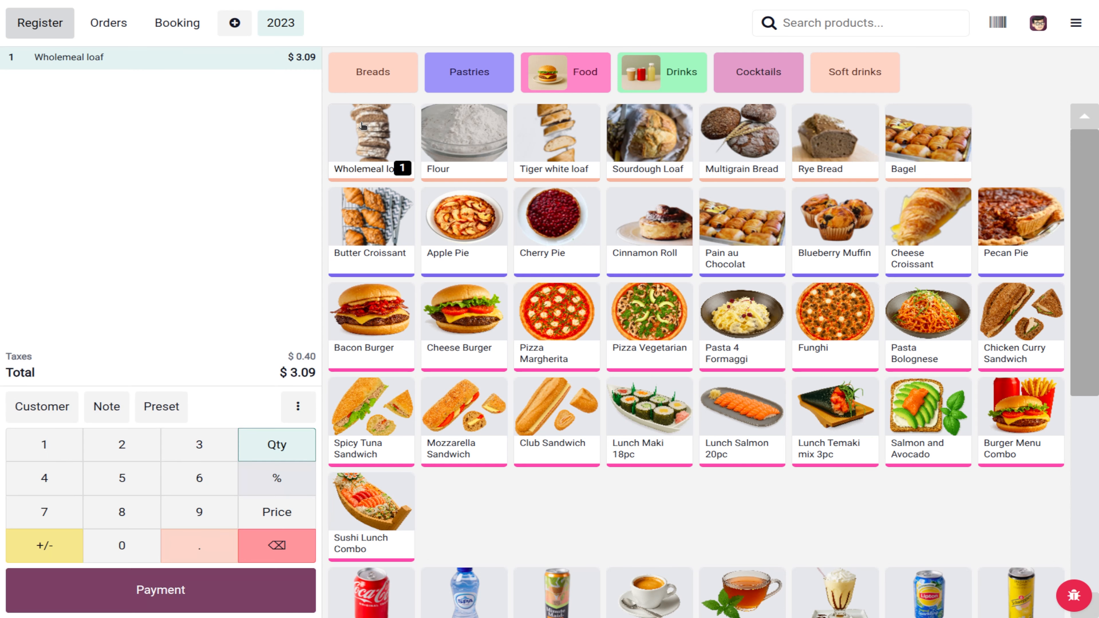
{"action": "left_click", "coordinate": [372, 148]}
{"action": "left_click", "coordinate": [371, 148]}
{"action": "left_click", "coordinate": [371, 148]}
{"action": "left_click", "coordinate": [371, 148]}
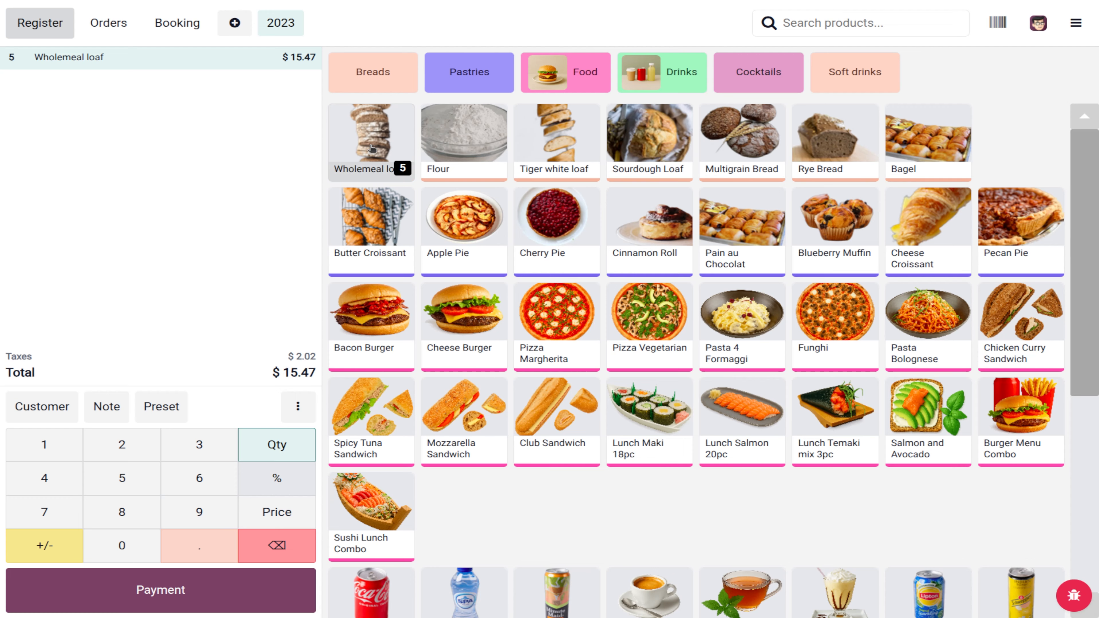
{"action": "left_click", "coordinate": [390, 149]}
{"action": "left_click", "coordinate": [407, 152]}
{"action": "left_click", "coordinate": [486, 155]}
{"action": "left_click", "coordinate": [485, 155]}
{"action": "left_click", "coordinate": [486, 155]}
{"action": "left_click", "coordinate": [485, 155]}
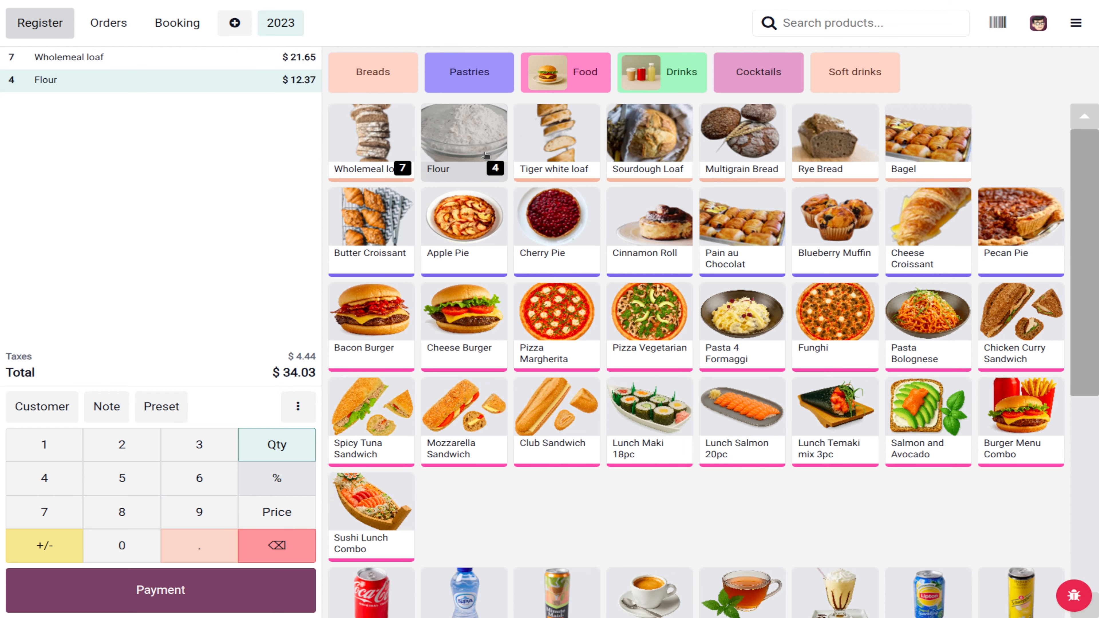
{"action": "left_click", "coordinate": [486, 155]}
{"action": "left_click", "coordinate": [350, 246]}
{"action": "left_click", "coordinate": [350, 246]}
{"action": "left_click", "coordinate": [350, 245]}
{"action": "left_click", "coordinate": [350, 245]}
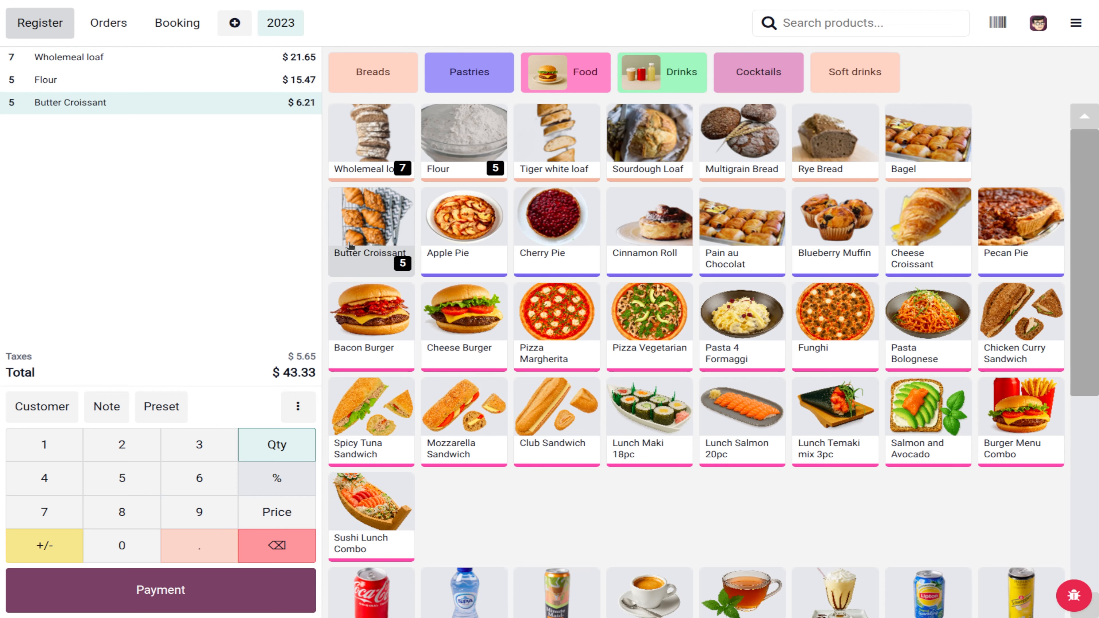
{"action": "left_click", "coordinate": [350, 246]}
{"action": "left_click", "coordinate": [351, 246]}
Step: Add a Cheese Burger with Belgian fries and set its quantity to 8
{"action": "left_click", "coordinate": [480, 323]}
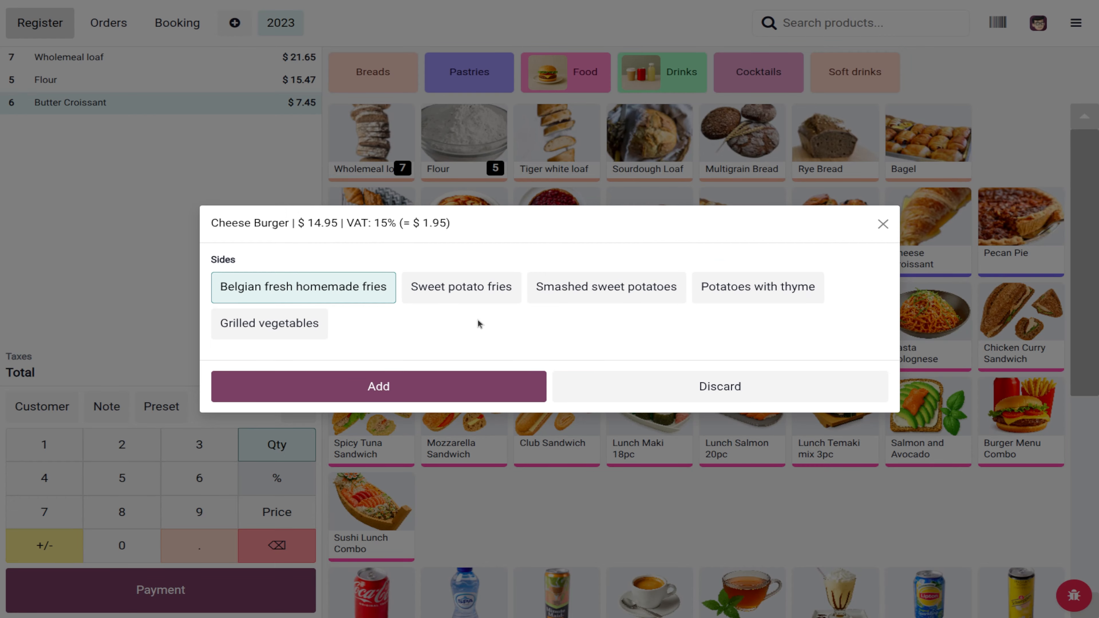
{"action": "left_click", "coordinate": [440, 384]}
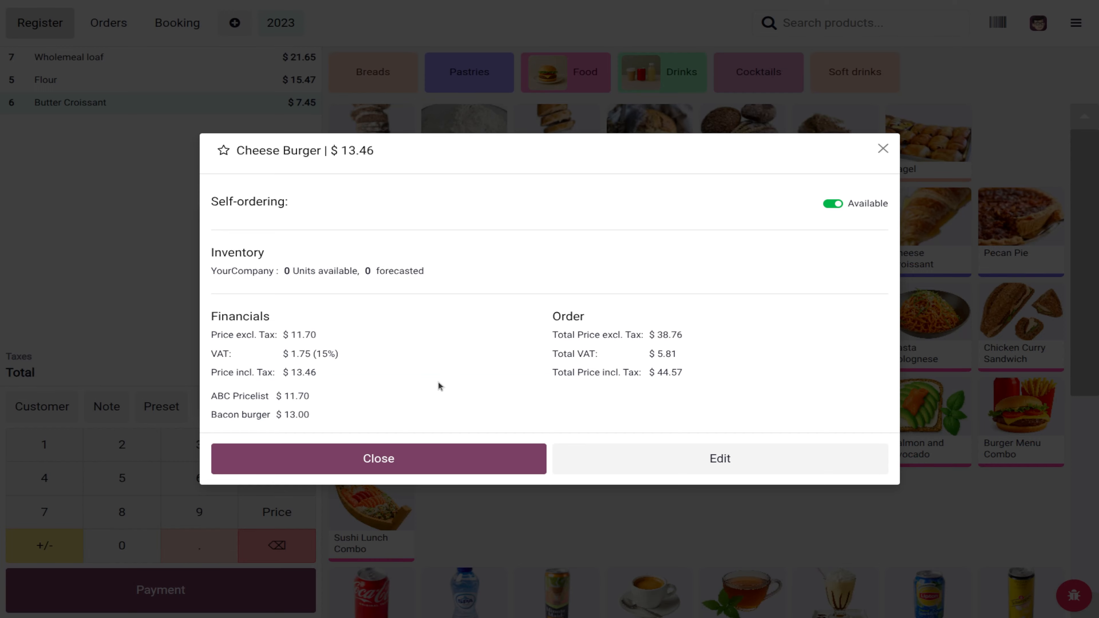
{"action": "left_click", "coordinate": [410, 457]}
{"action": "left_click", "coordinate": [418, 389]}
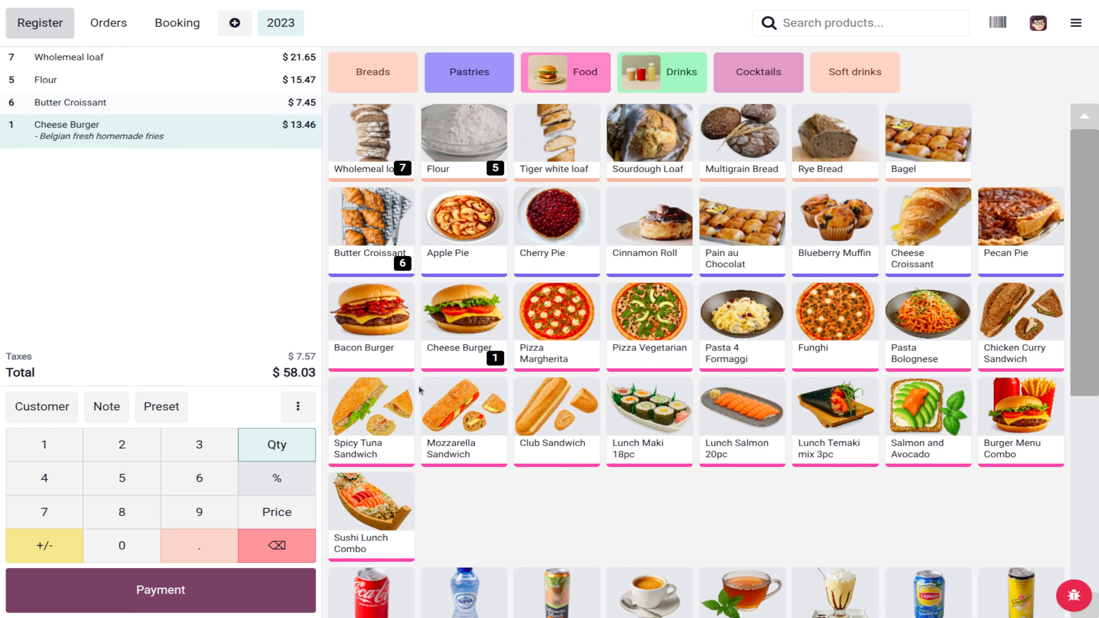
{"action": "left_click", "coordinate": [198, 325]}
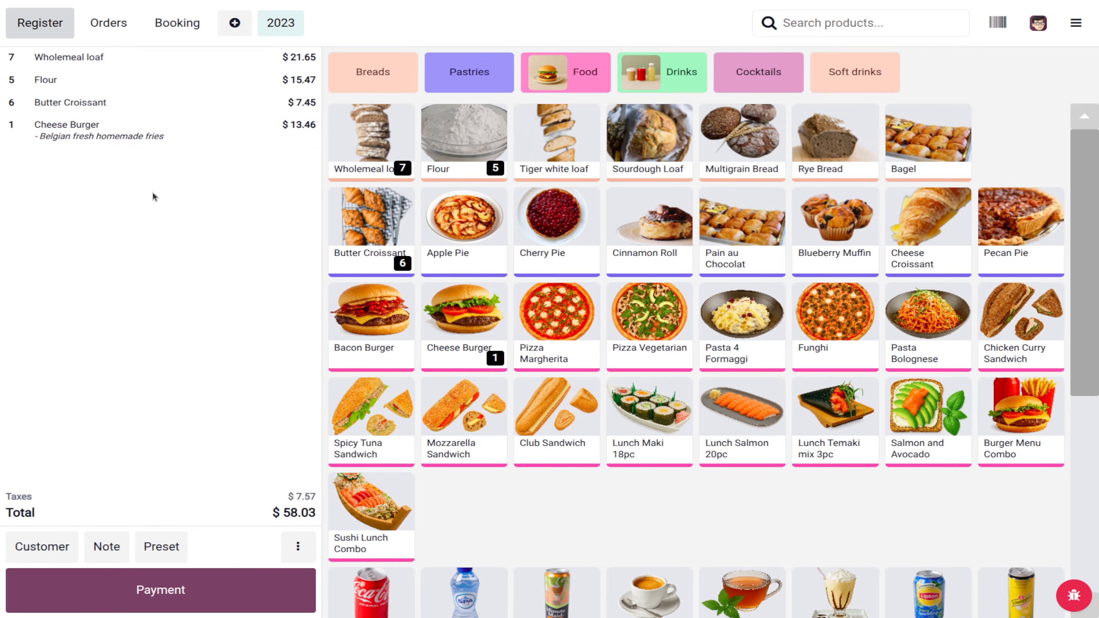
{"action": "left_click", "coordinate": [115, 130]}
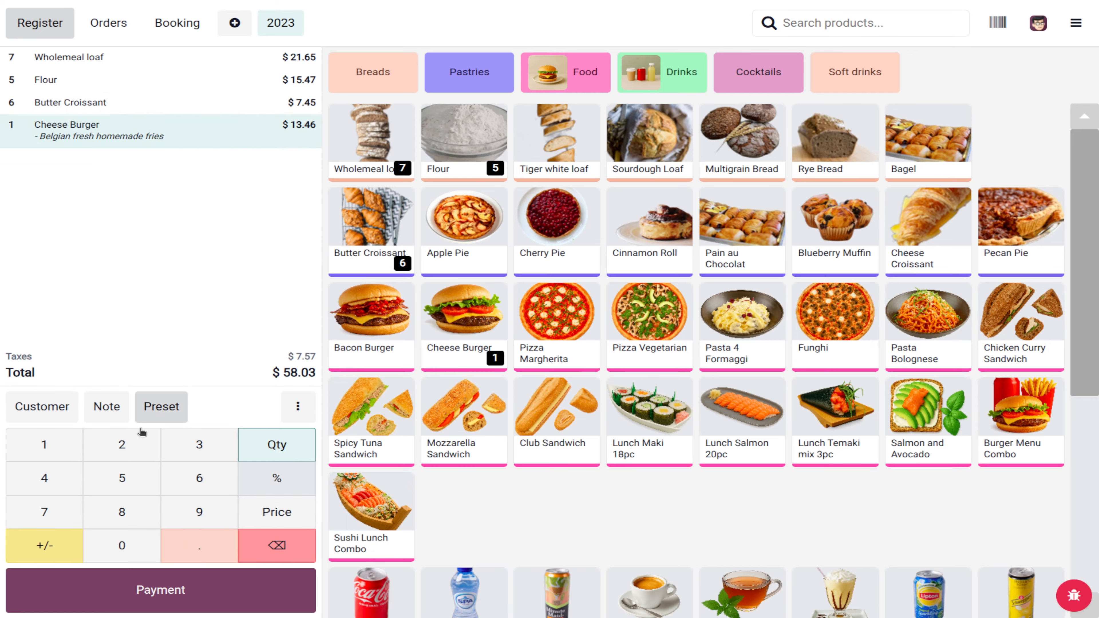
{"action": "left_click", "coordinate": [121, 512]}
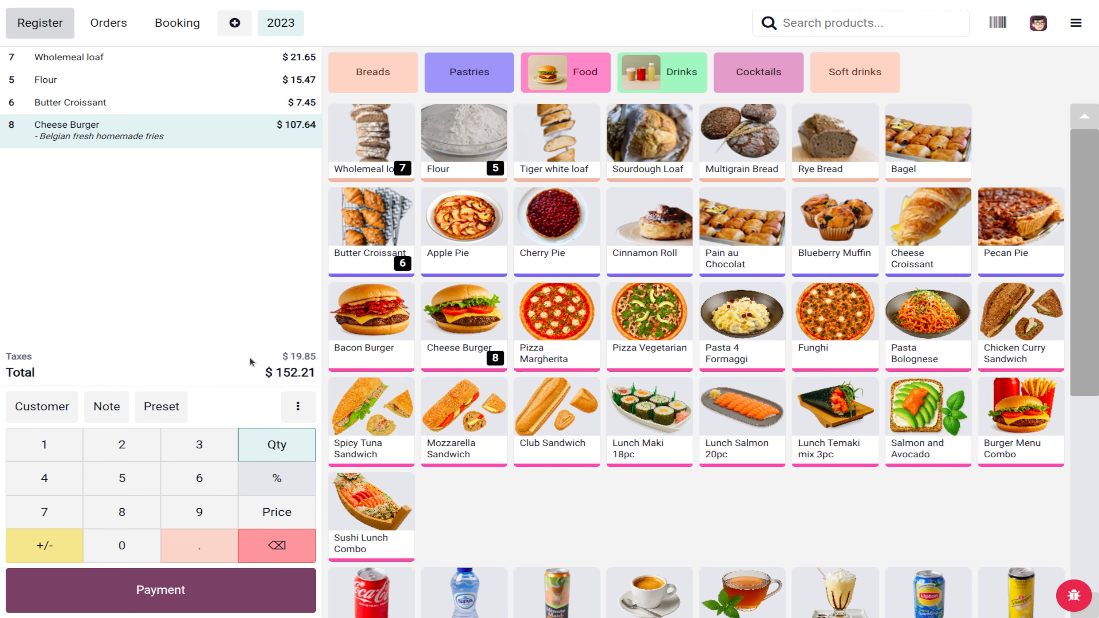
Step: Add a run of Mozzarella Sandwiches, bringing the order total to $204.69
{"action": "left_click", "coordinate": [502, 439]}
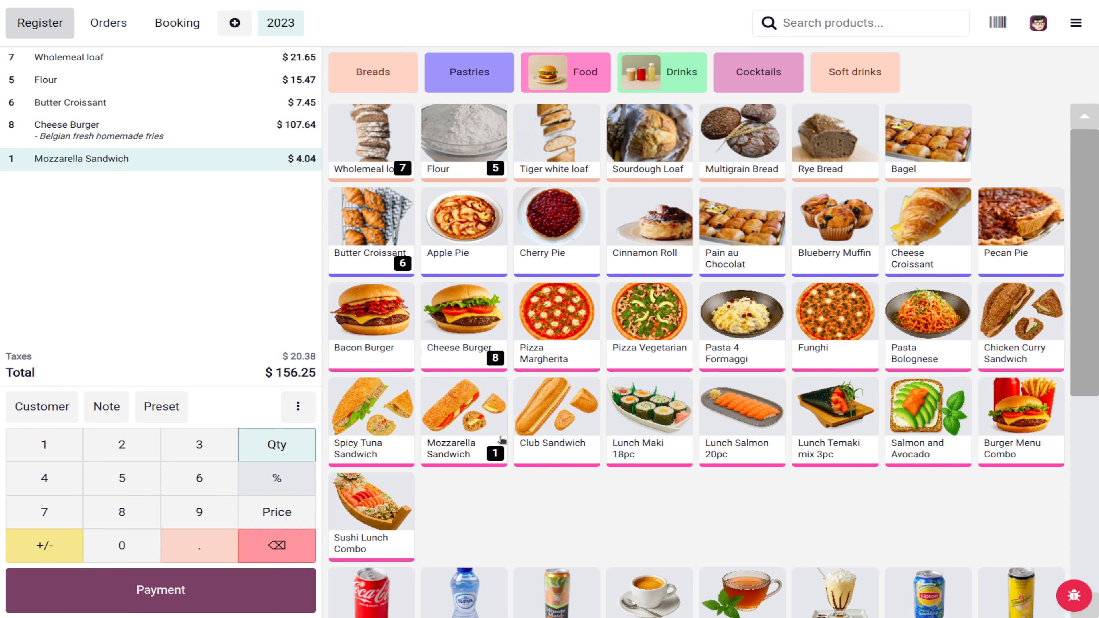
{"action": "left_click", "coordinate": [474, 437]}
{"action": "left_click", "coordinate": [474, 437]}
{"action": "left_click", "coordinate": [474, 438]}
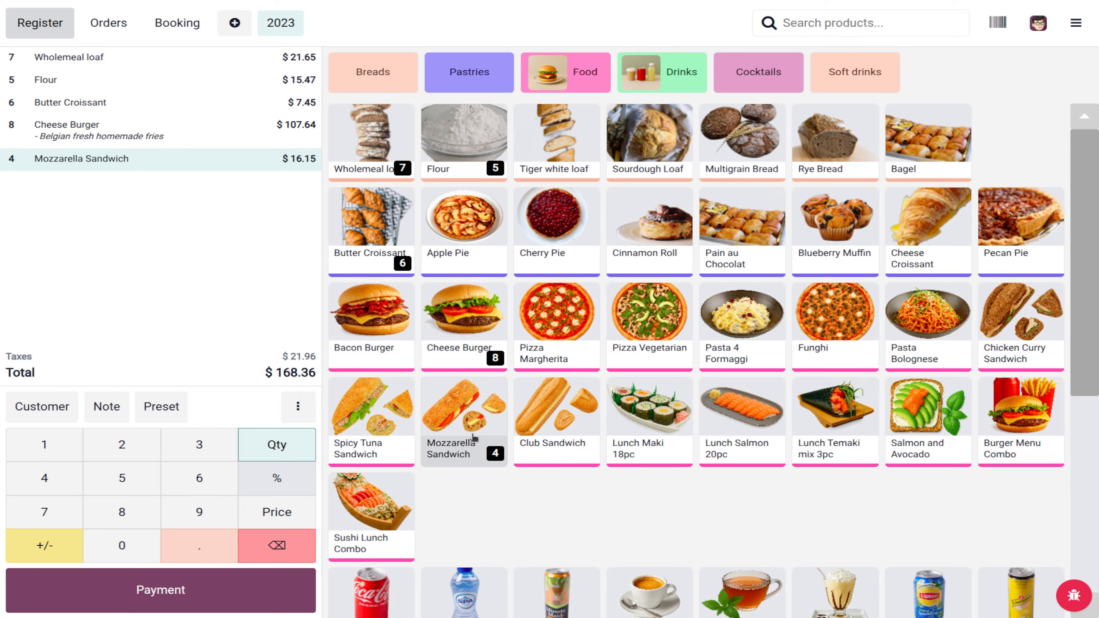
{"action": "left_click", "coordinate": [474, 437]}
{"action": "left_click", "coordinate": [474, 438]}
{"action": "left_click", "coordinate": [474, 437]}
{"action": "left_click", "coordinate": [474, 437]}
{"action": "left_click", "coordinate": [474, 438]}
{"action": "left_click", "coordinate": [474, 438]}
{"action": "left_click", "coordinate": [474, 437]}
{"action": "double_click", "coordinate": [474, 438]}
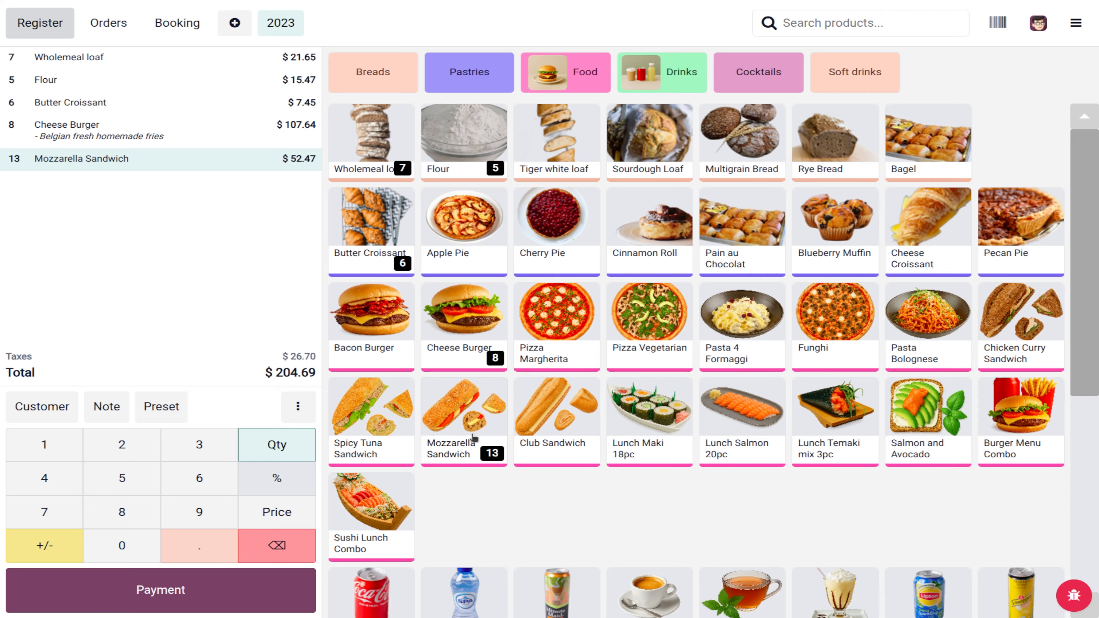
{"action": "left_click", "coordinate": [474, 438]}
{"action": "left_click", "coordinate": [474, 438]}
{"action": "left_click", "coordinate": [474, 438]}
{"action": "left_click", "coordinate": [474, 438]}
{"action": "left_click", "coordinate": [474, 438]}
{"action": "left_click", "coordinate": [474, 438]}
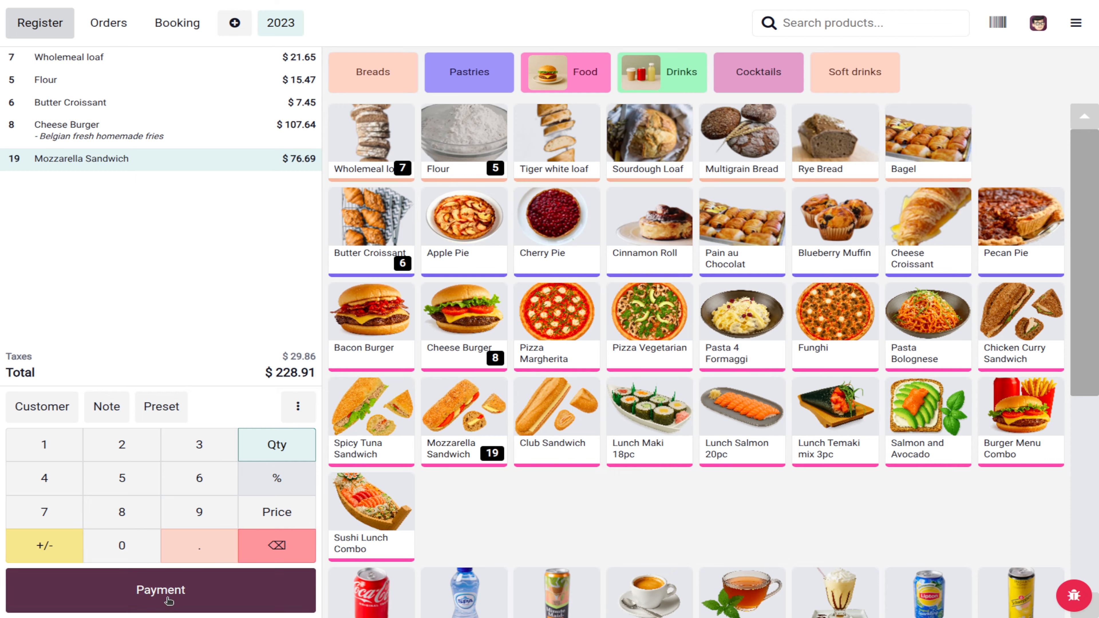
Step: Attach the loyalty customer to the $228.91 order, earning 228.9 points for a 278.18 balance
{"action": "left_click", "coordinate": [298, 417]}
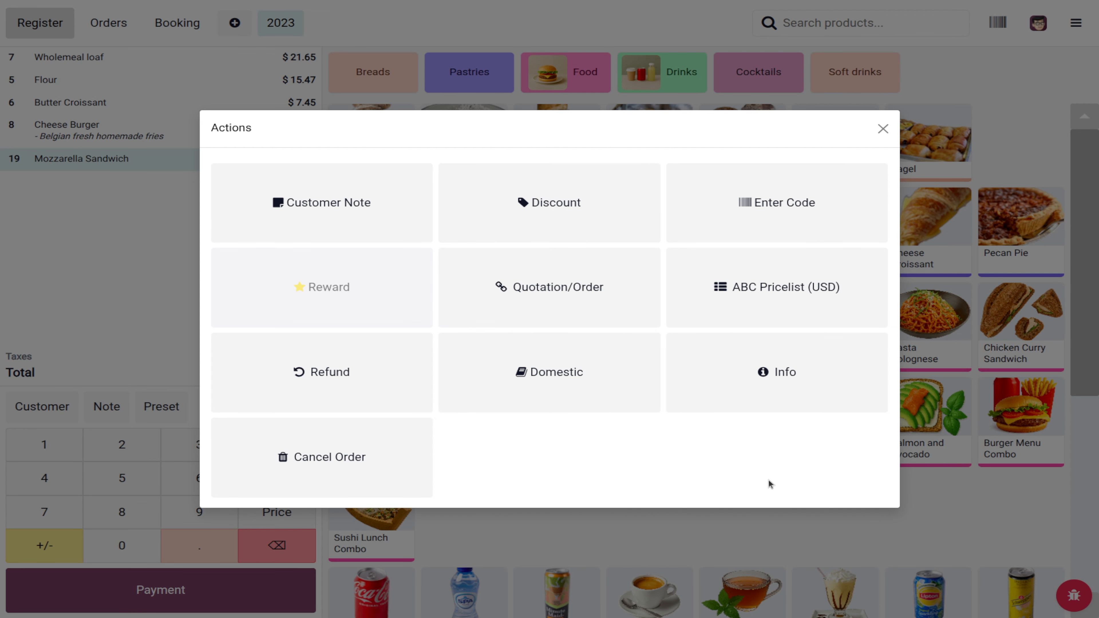
{"action": "left_click", "coordinate": [549, 218]}
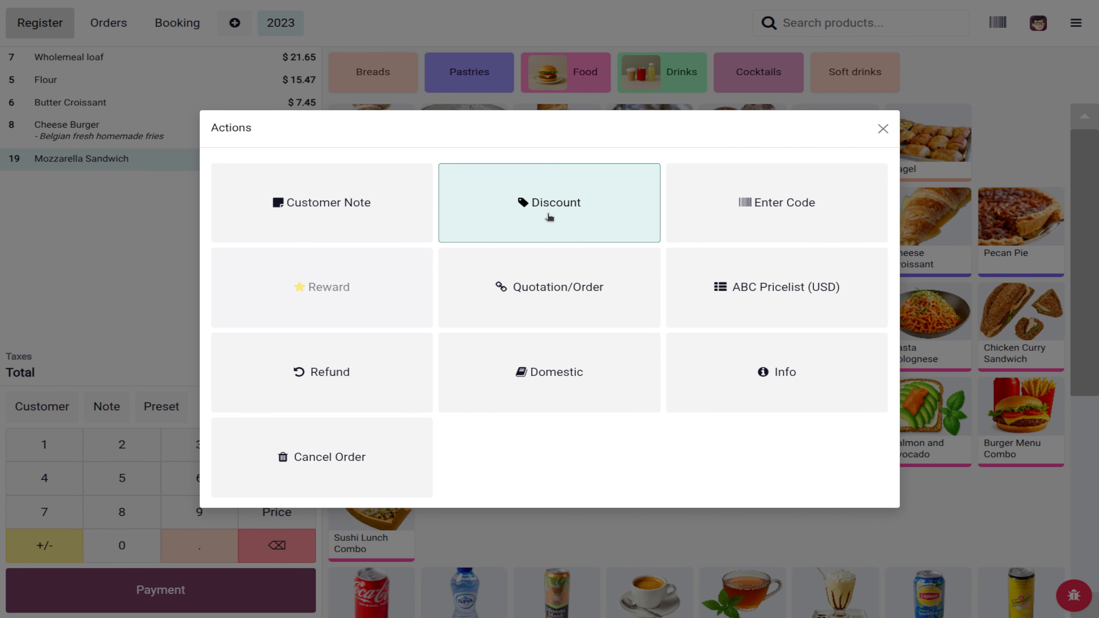
{"action": "left_click", "coordinate": [640, 186]}
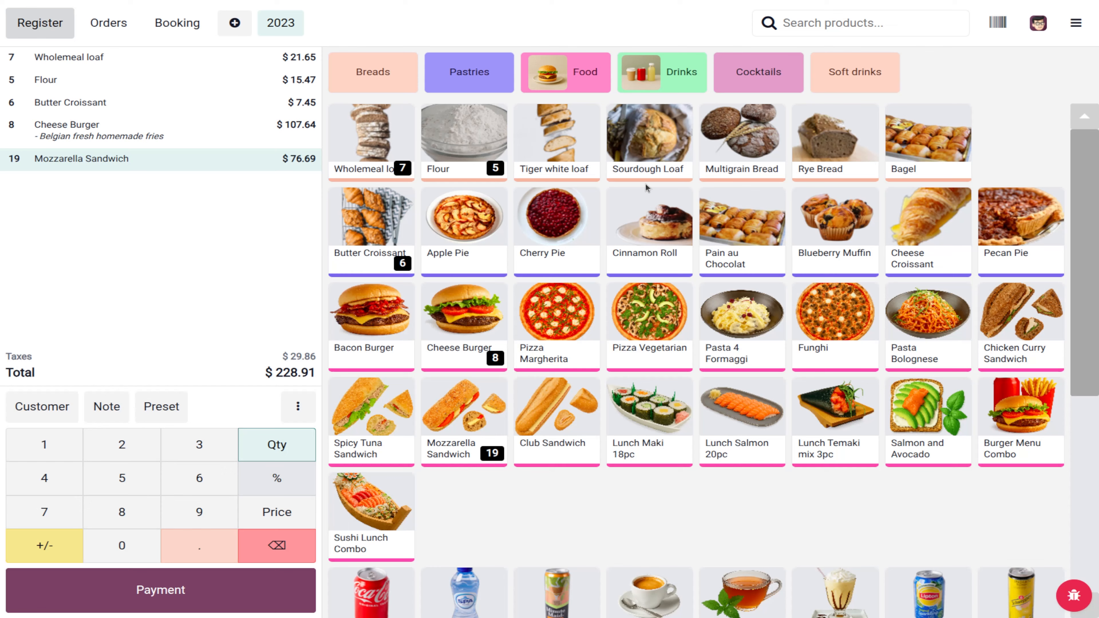
{"action": "left_click", "coordinate": [298, 406]}
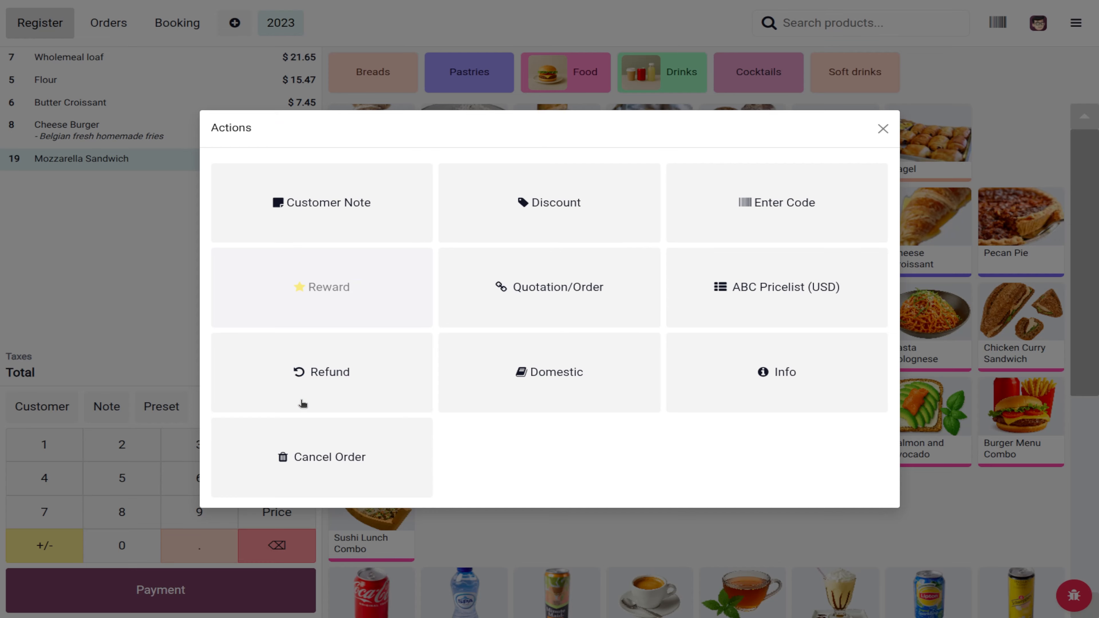
{"action": "left_click", "coordinate": [339, 272]}
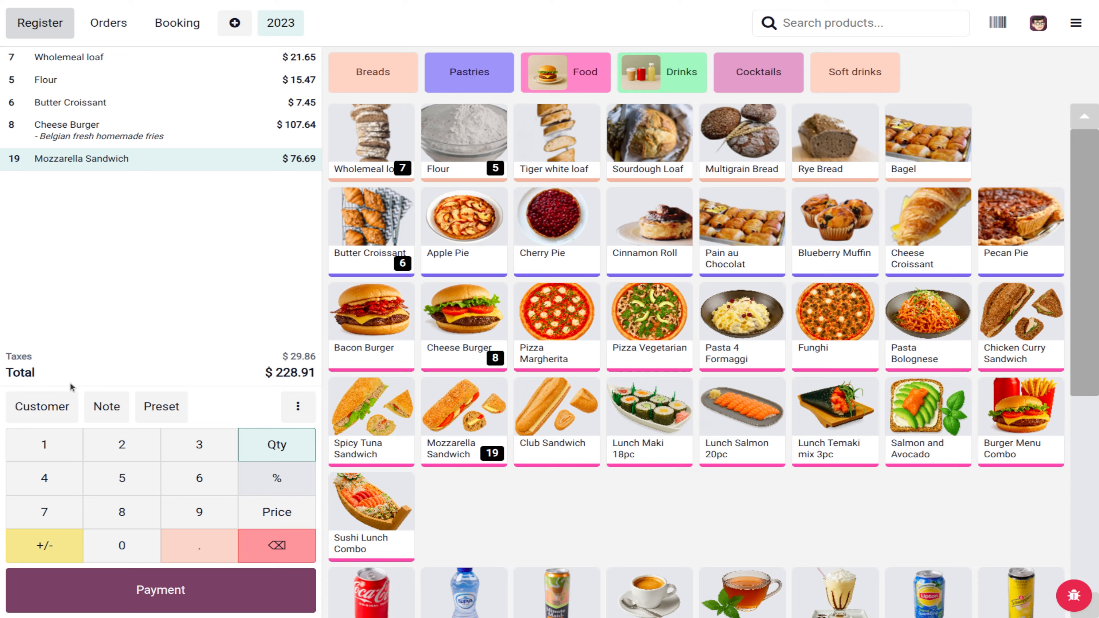
{"action": "left_click", "coordinate": [41, 406]}
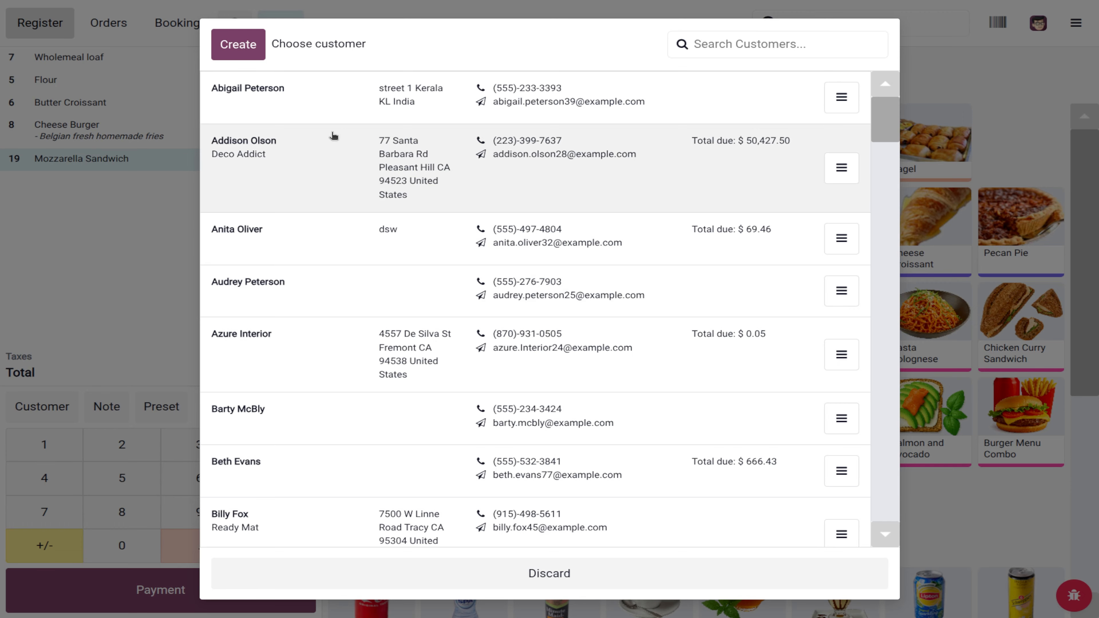
{"action": "left_click", "coordinate": [333, 137]}
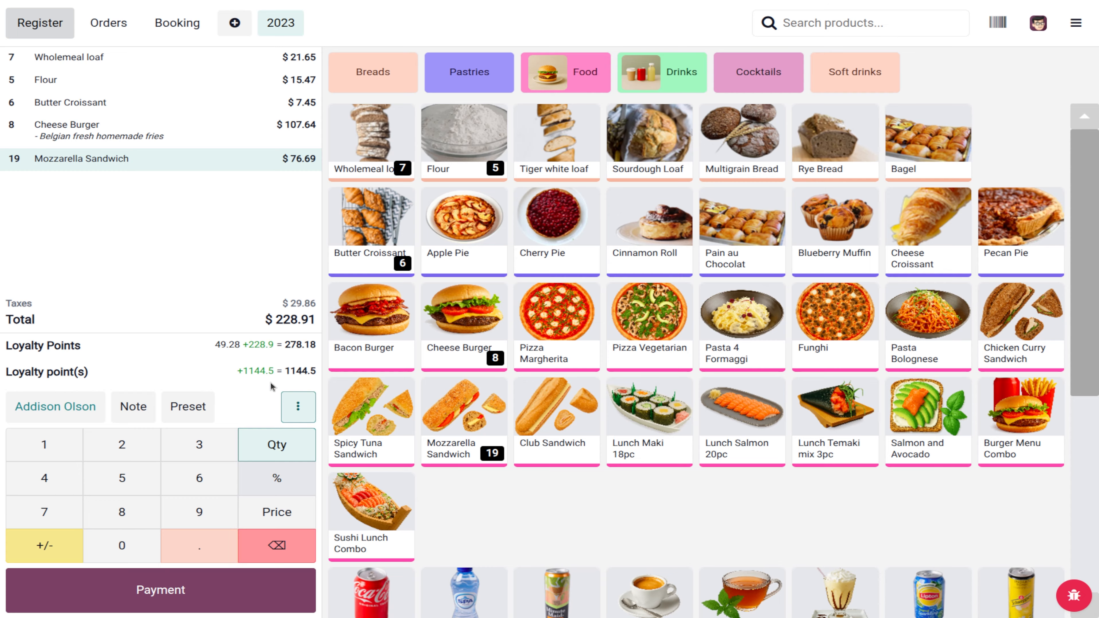
Step: Apply the Loyal '10% on your order' reward, deducting $15.00 for 100 points to reach $213.91
{"action": "left_click", "coordinate": [292, 398]}
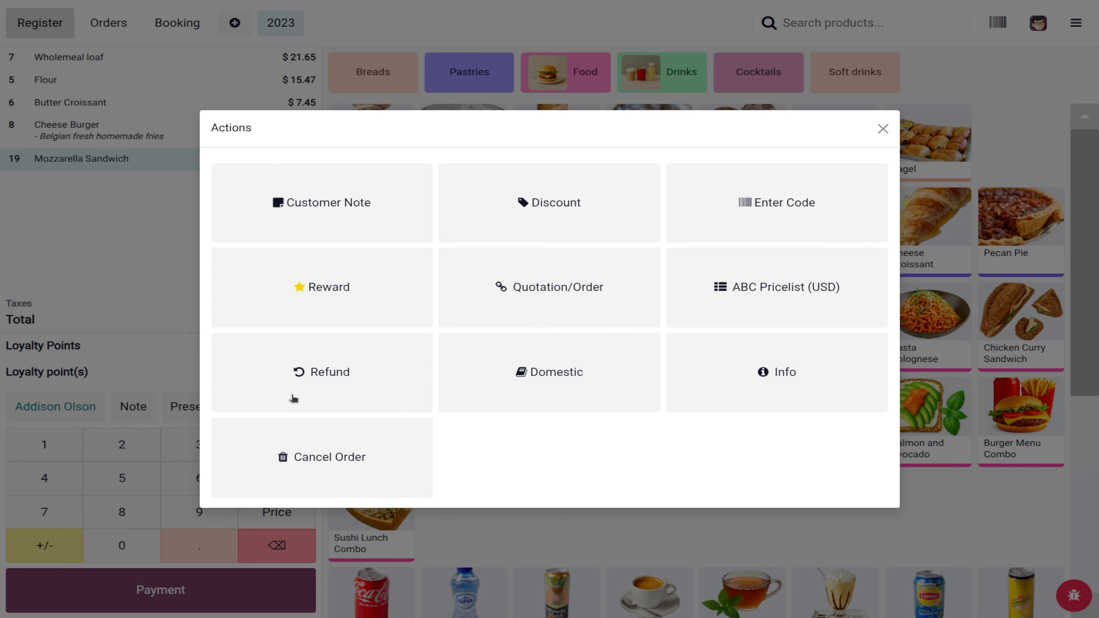
{"action": "left_click", "coordinate": [329, 307]}
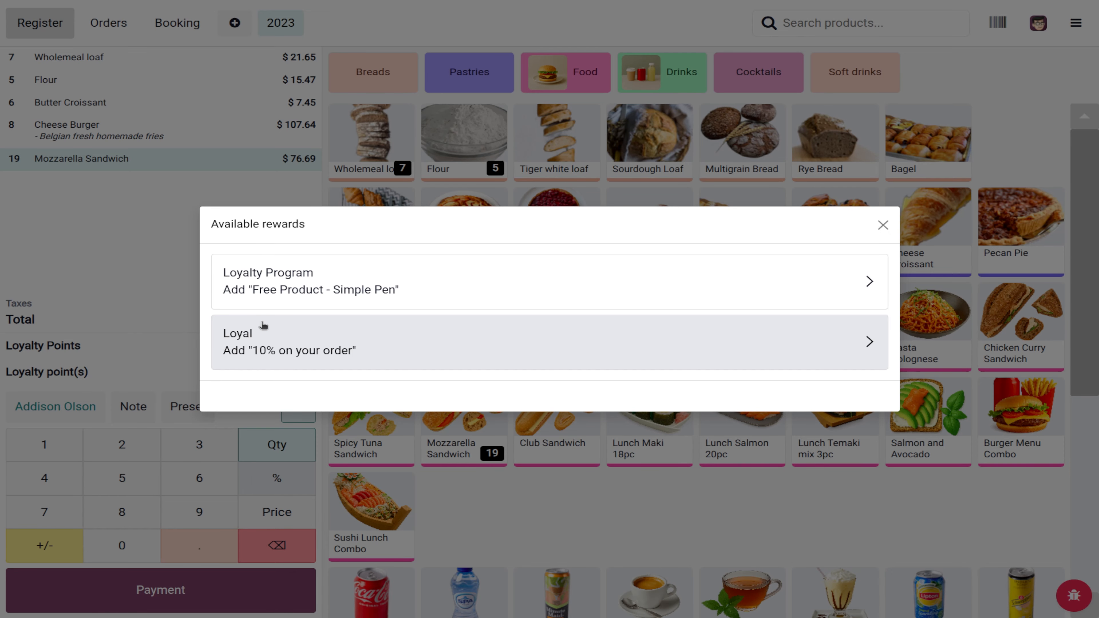
{"action": "left_click_drag", "start_coordinate": [373, 238], "coordinate": [508, 114]}
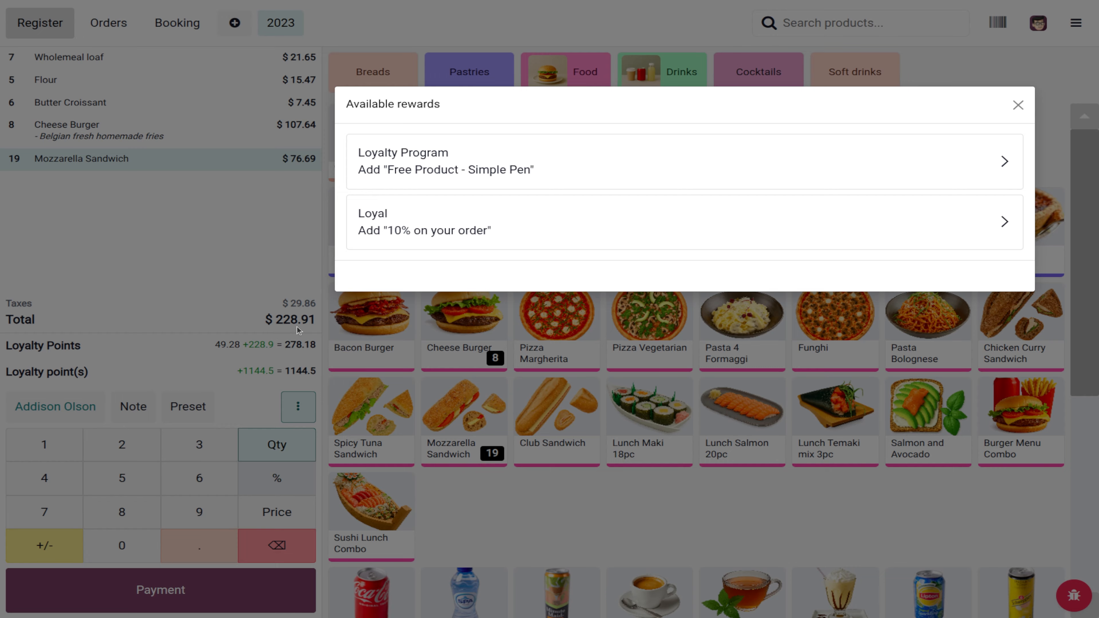
{"action": "left_click", "coordinate": [392, 243]}
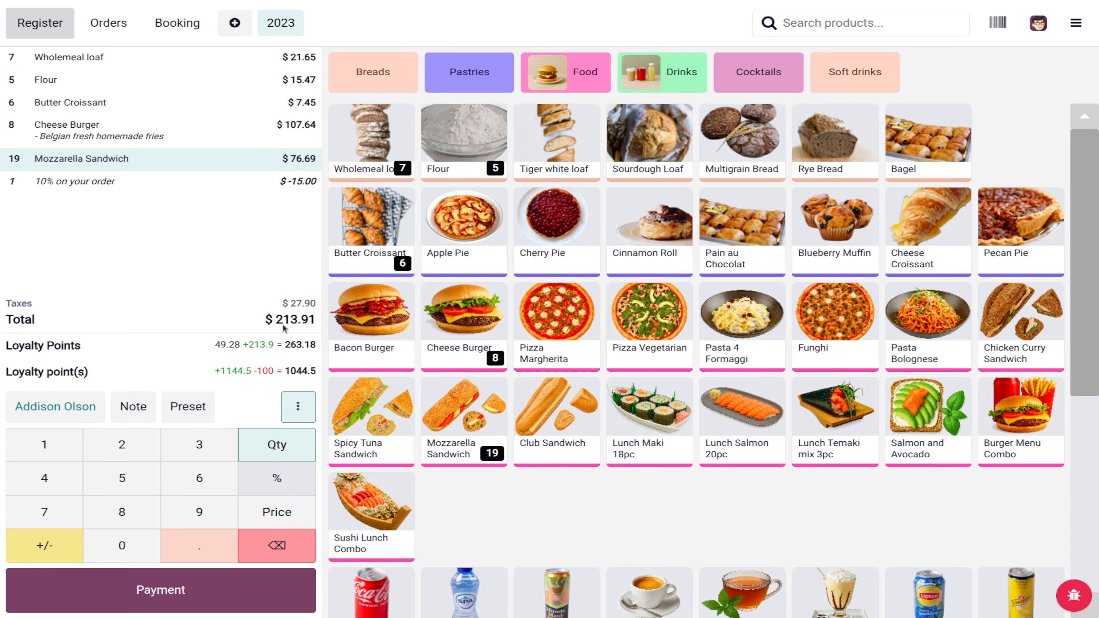
Step: Pay the full $213.91 by card without printing a receipt, then begin a new order
{"action": "left_click", "coordinate": [222, 589]}
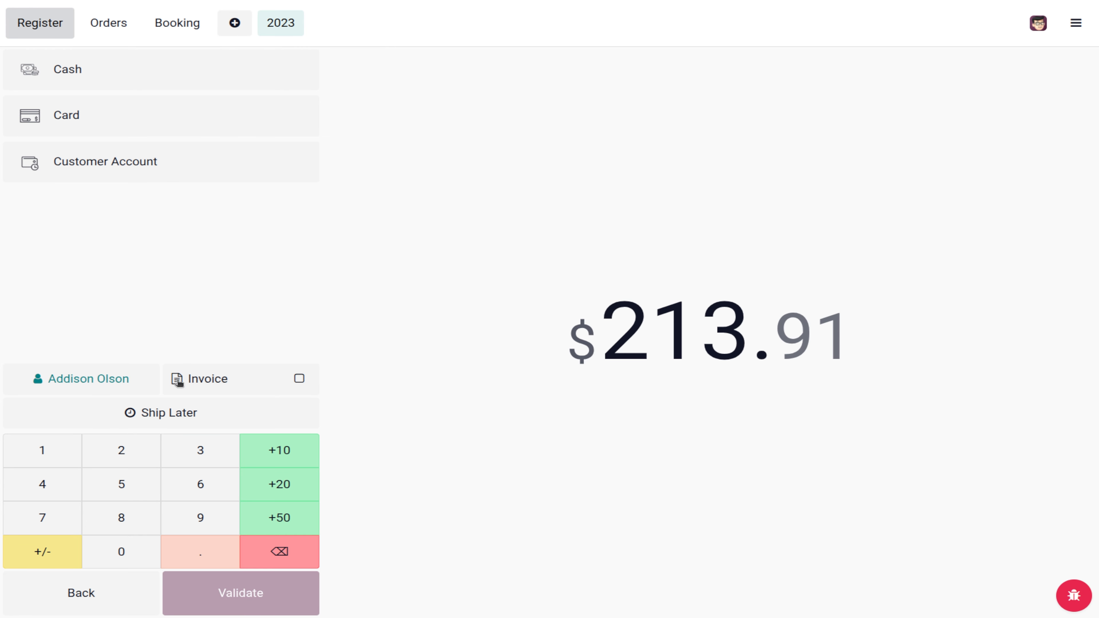
{"action": "left_click", "coordinate": [131, 122]}
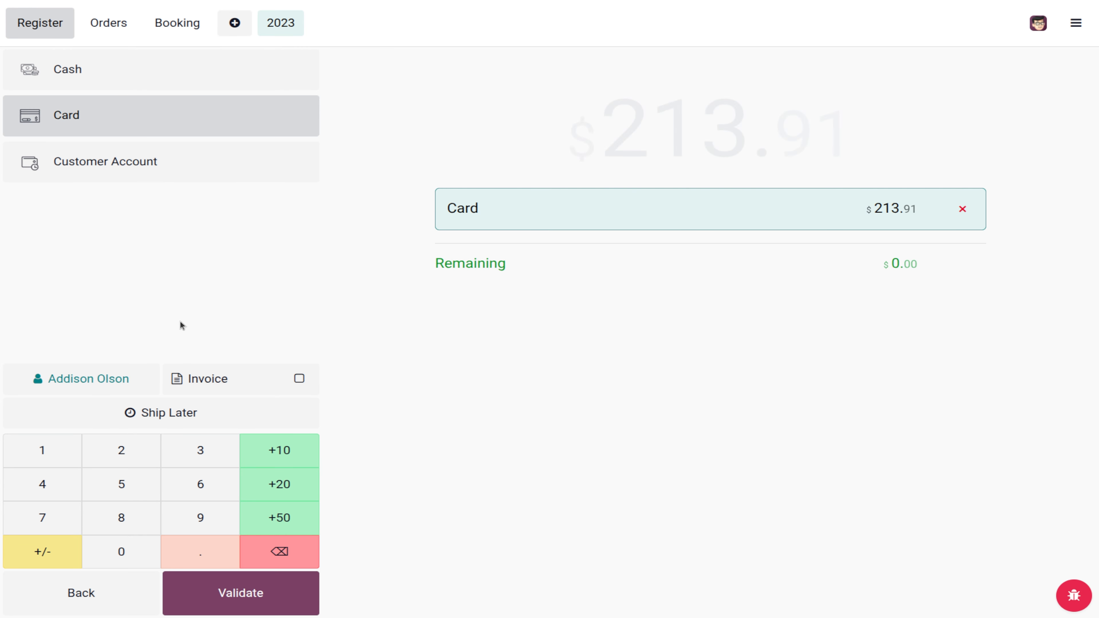
{"action": "left_click", "coordinate": [241, 585]}
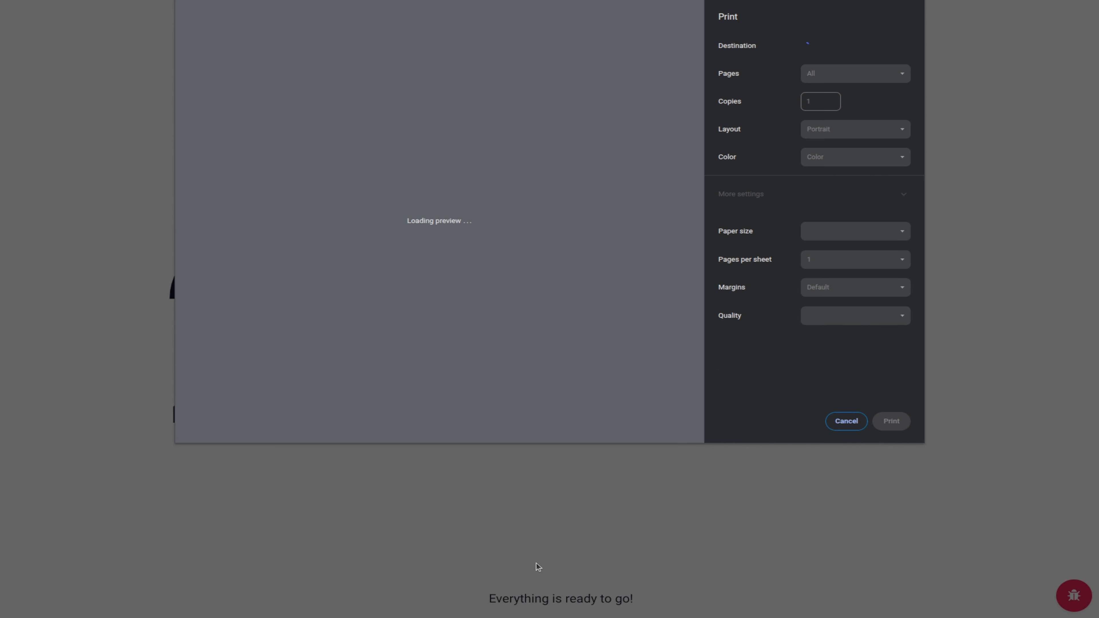
{"action": "left_click", "coordinate": [854, 422]}
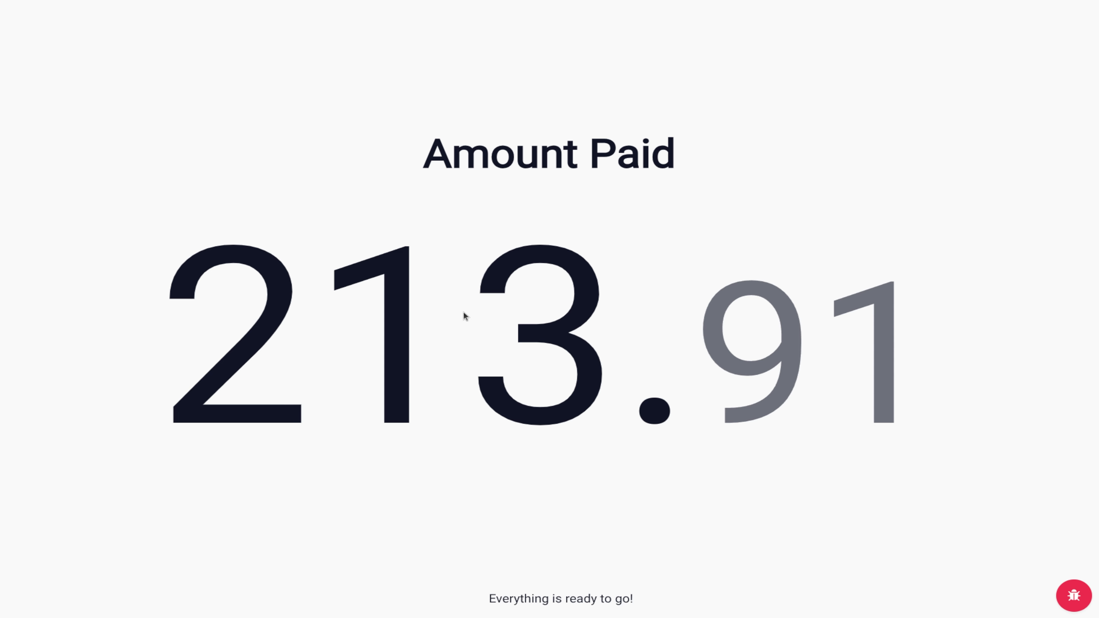
{"action": "left_click", "coordinate": [645, 466]}
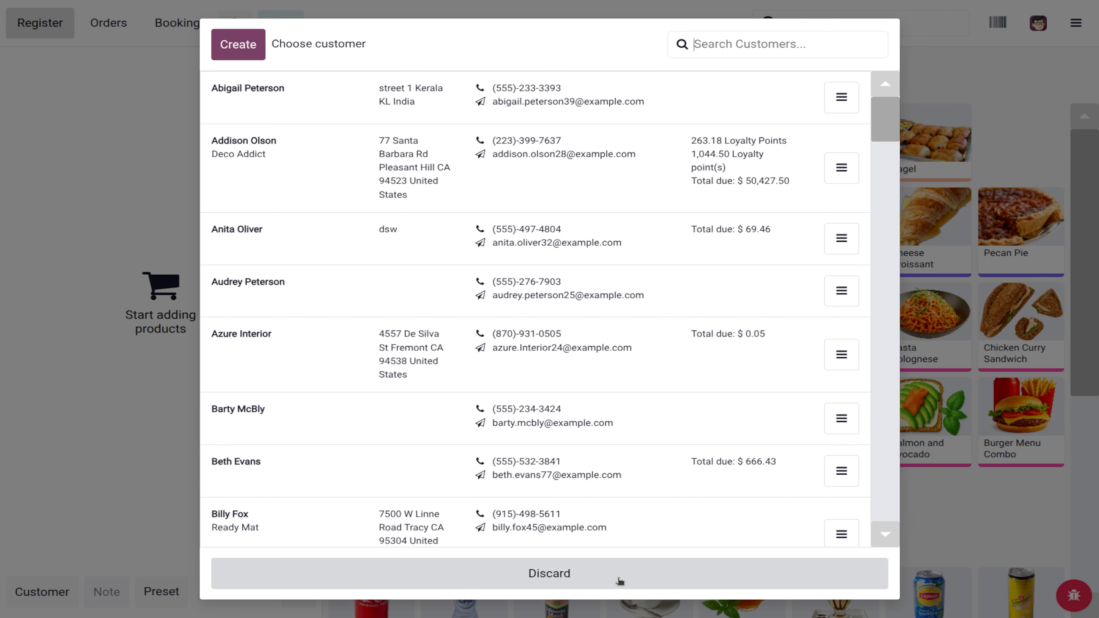
Step: Dismiss the customer chooser and close the ABC Bakes register with its $213.91 card sale
{"action": "left_click", "coordinate": [616, 584]}
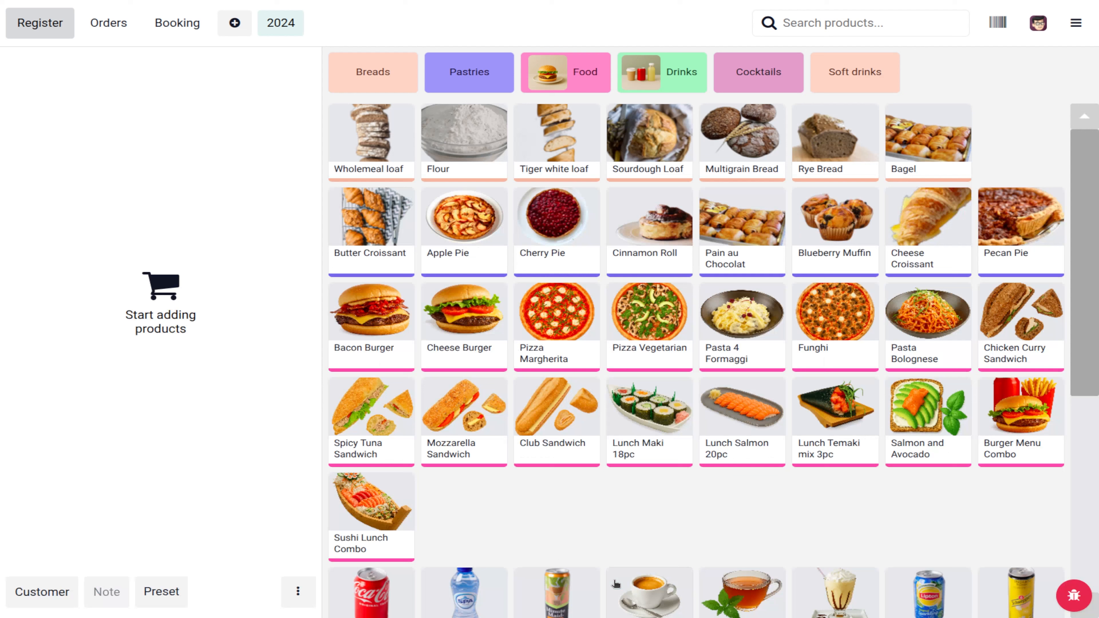
{"action": "left_click", "coordinate": [1075, 24]}
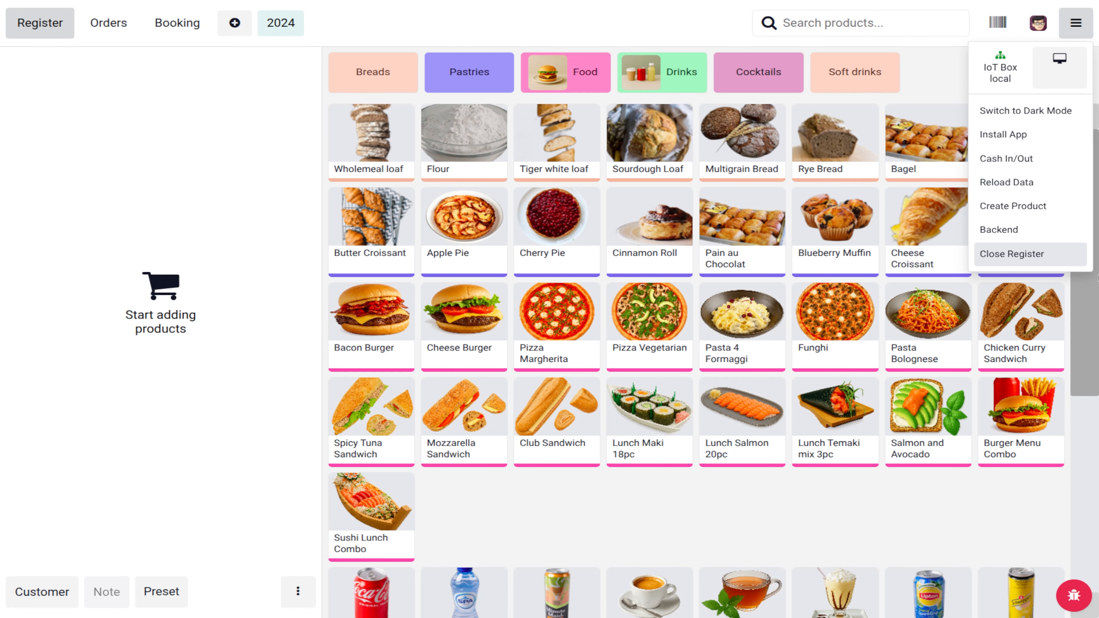
{"action": "left_click", "coordinate": [1006, 255]}
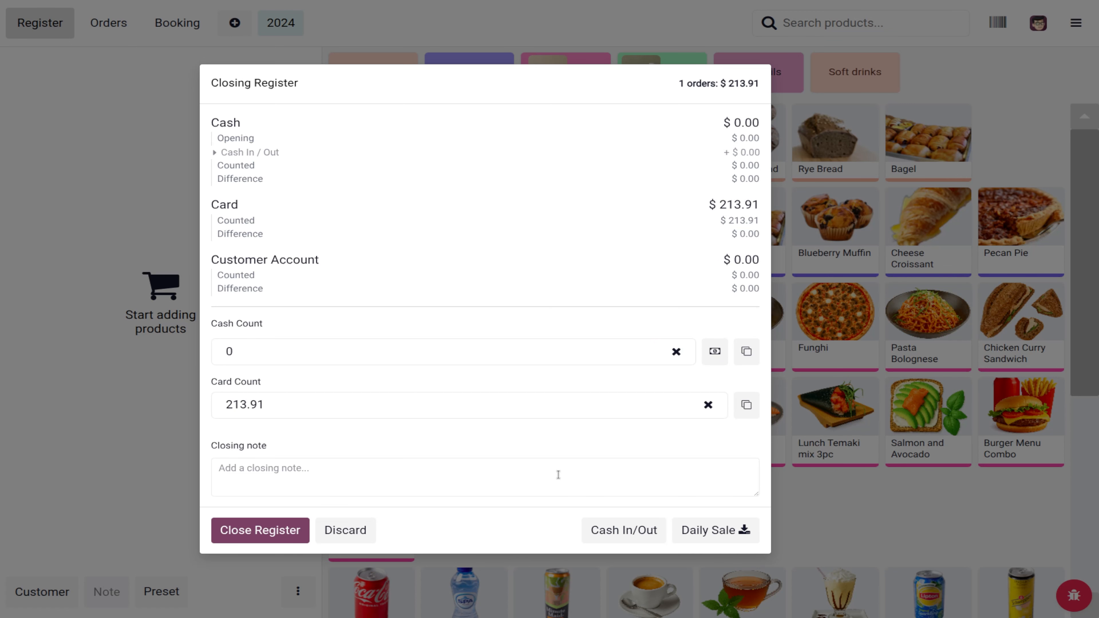
{"action": "left_click", "coordinate": [288, 541]}
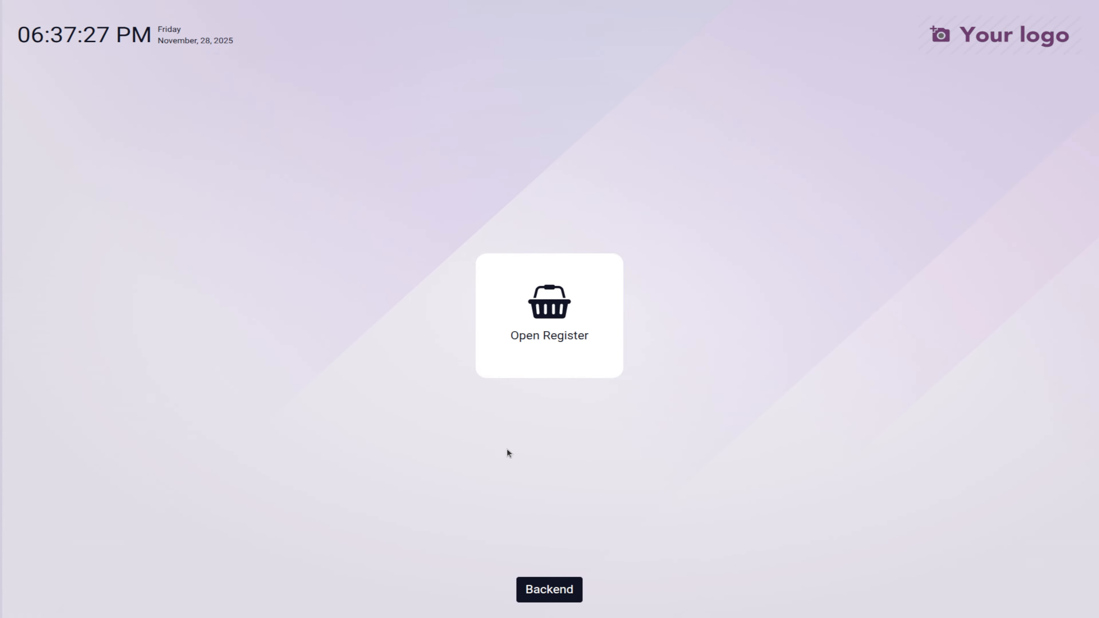
Step: In the back office, open the Gift Cards program and review its $1.00-per-point discount reward
{"action": "left_click", "coordinate": [549, 590]}
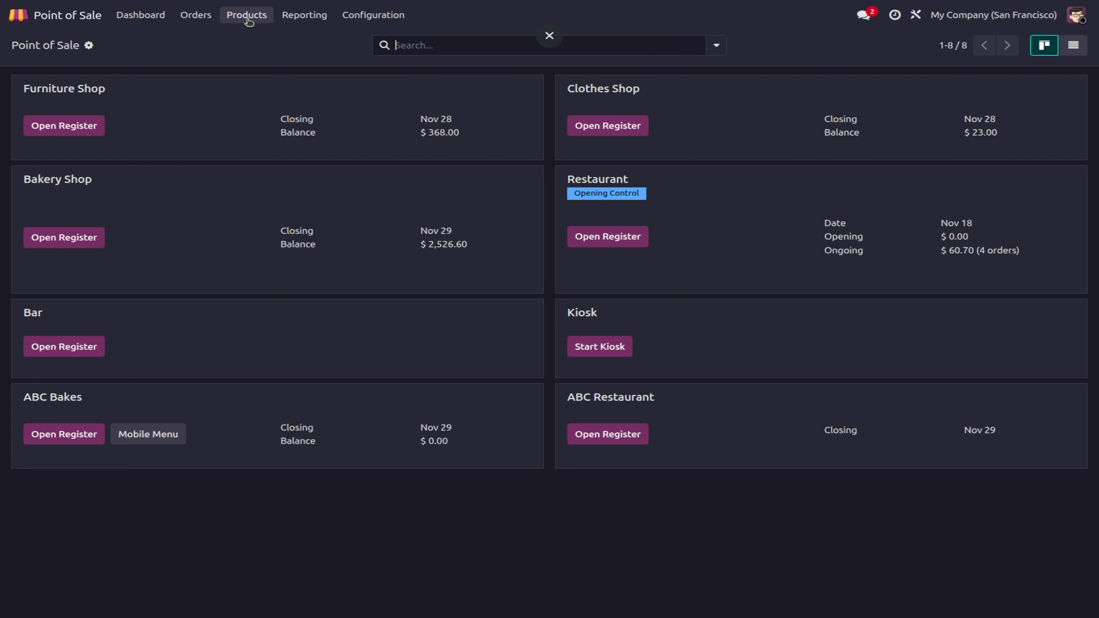
{"action": "left_click", "coordinate": [247, 16]}
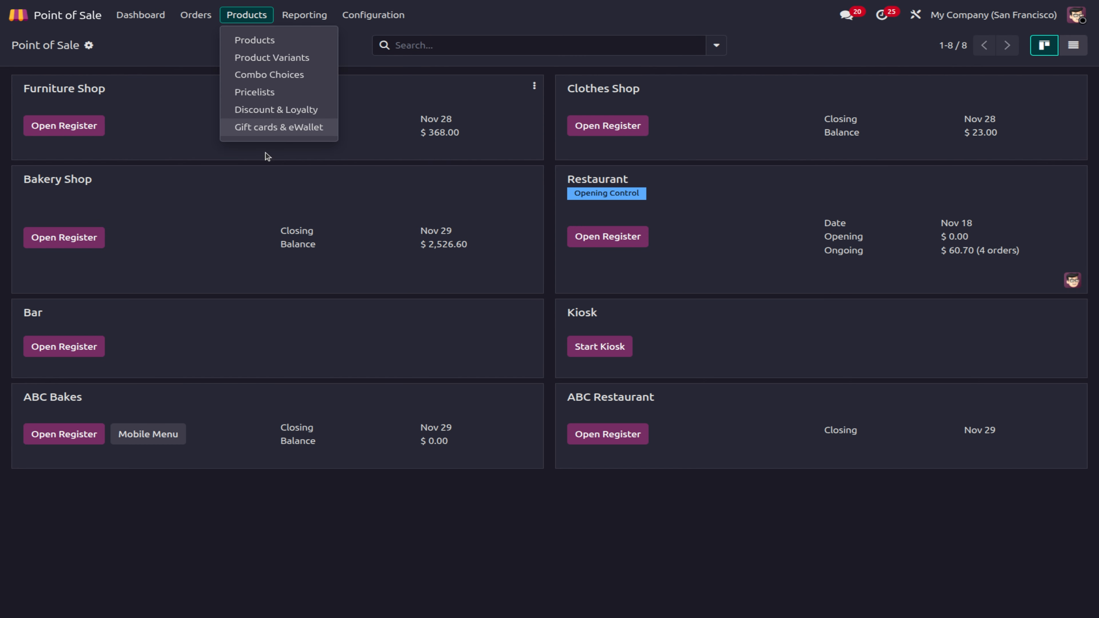
{"action": "left_click", "coordinate": [265, 128]}
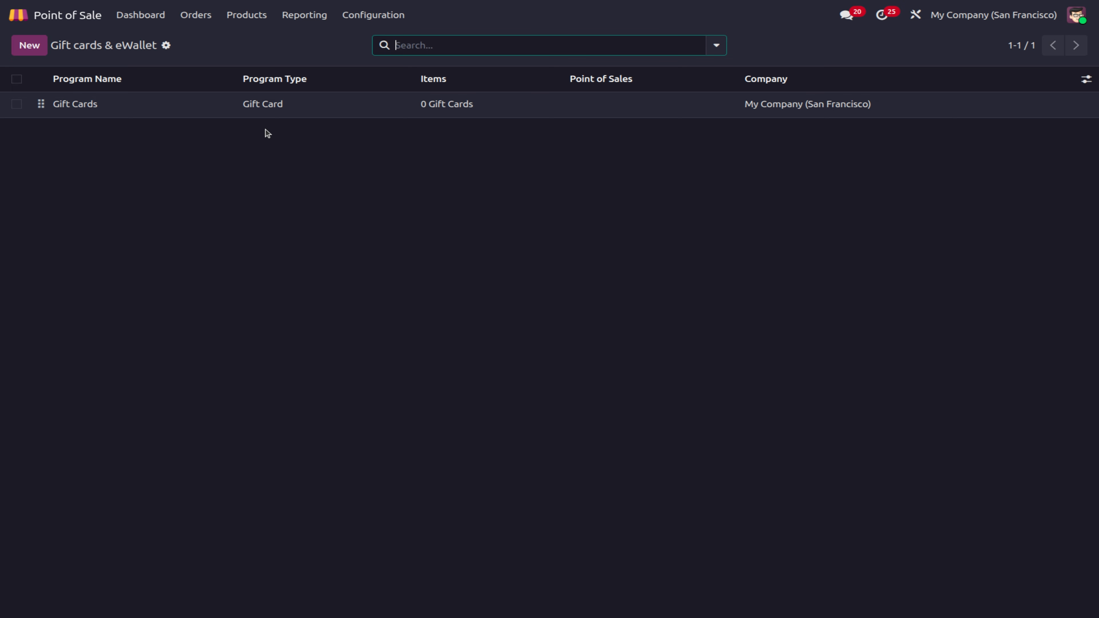
{"action": "left_click", "coordinate": [147, 104]}
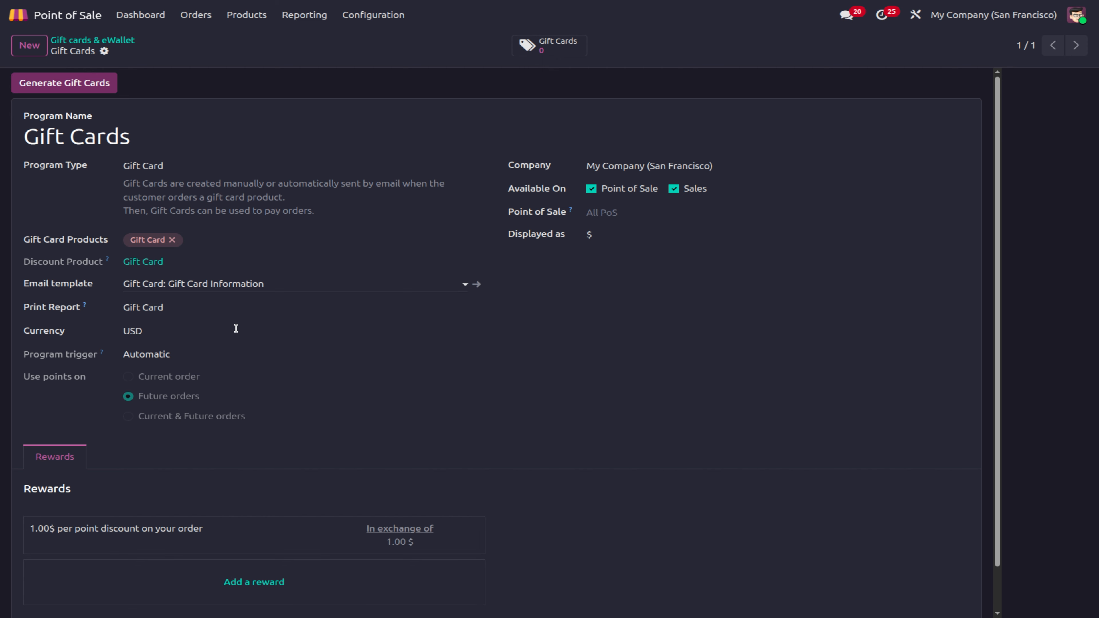
{"action": "left_click", "coordinate": [158, 545]}
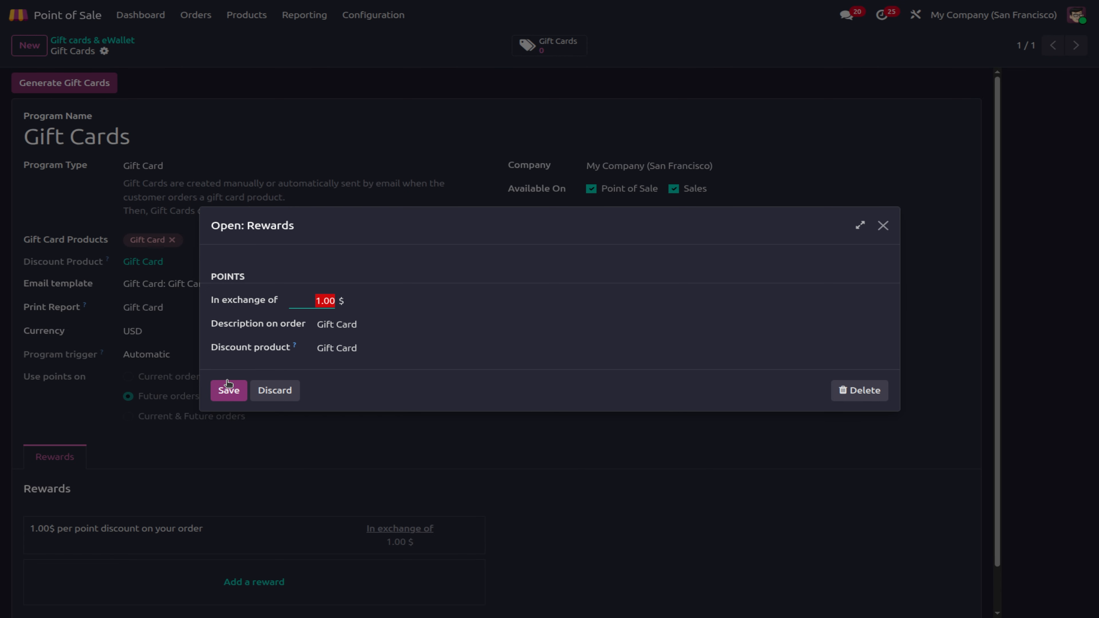
{"action": "left_click", "coordinate": [228, 392]}
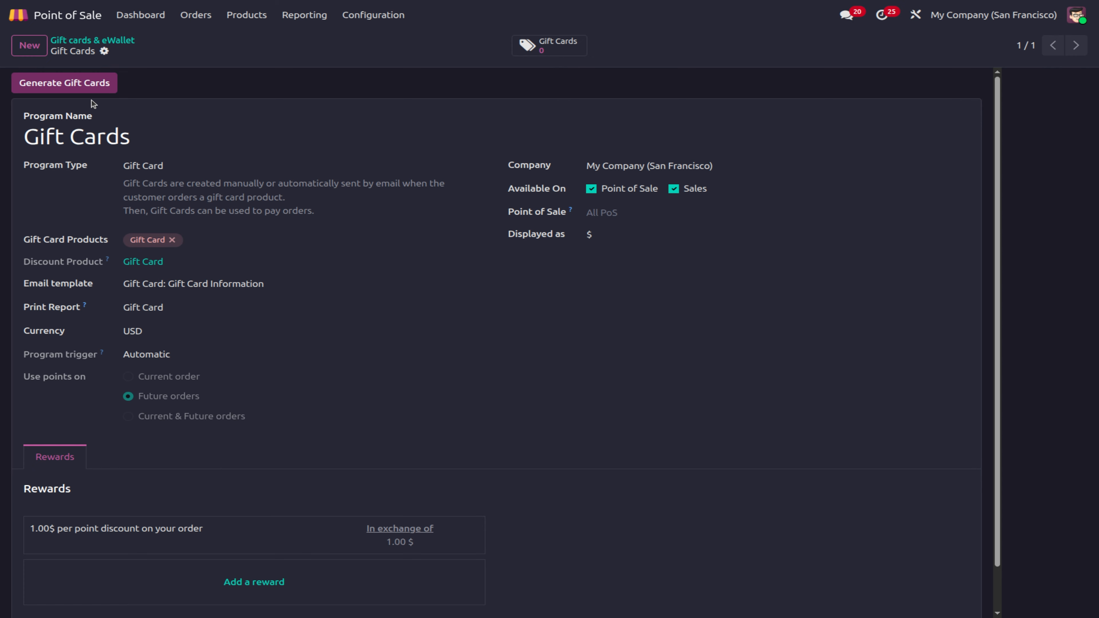
Step: Generate one anonymous gift card with description 'giftcard' and value $10
{"action": "left_click", "coordinate": [91, 91]}
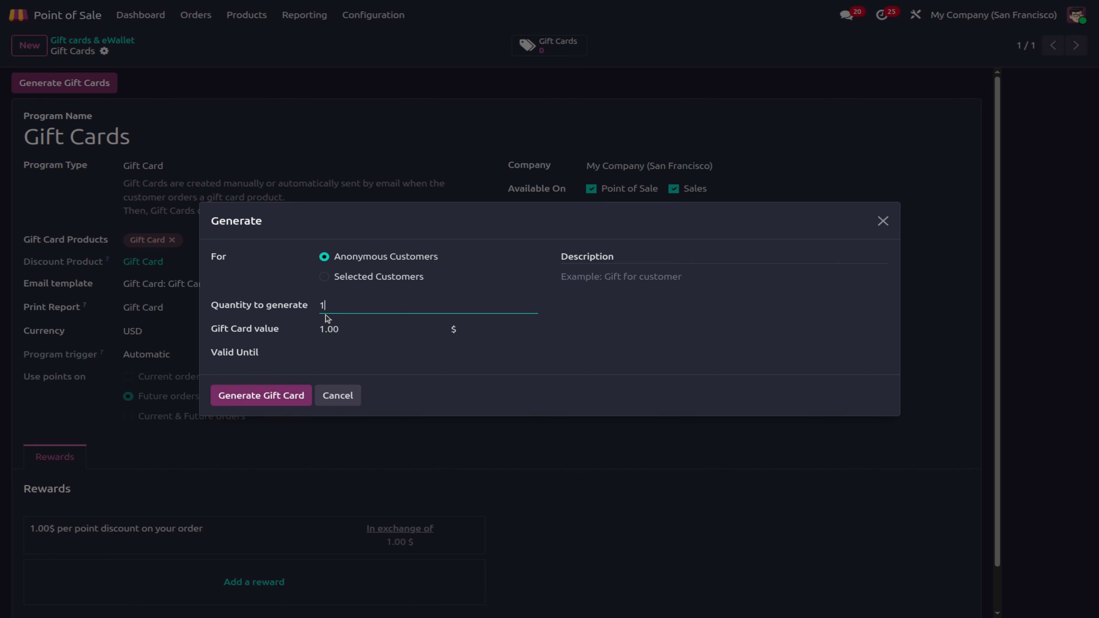
{"action": "left_click", "coordinate": [260, 396]}
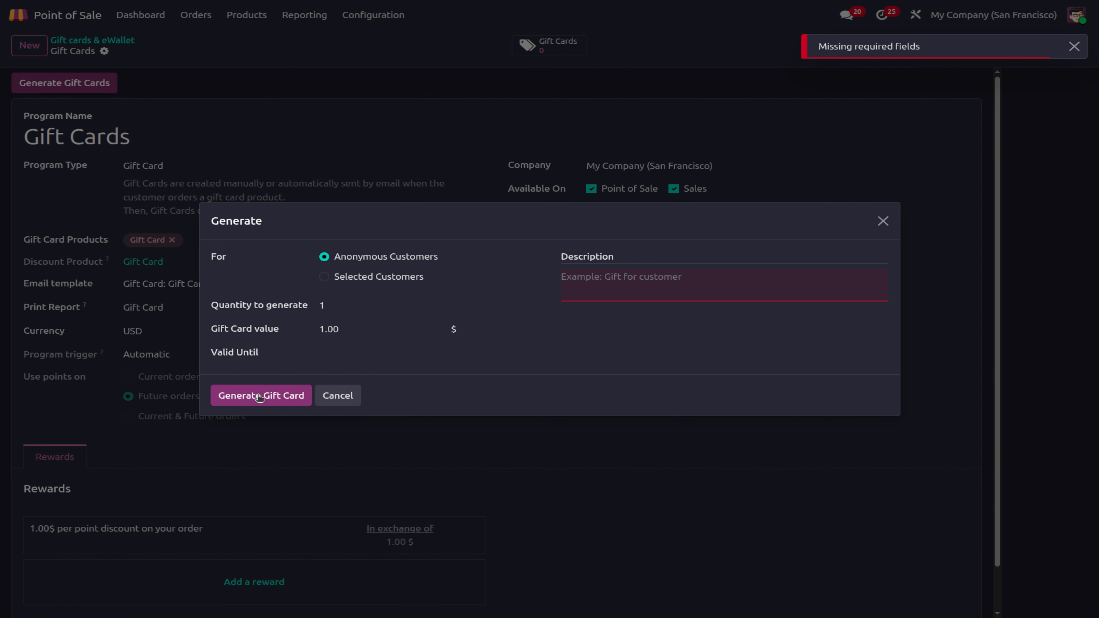
{"action": "left_click", "coordinate": [610, 282]}
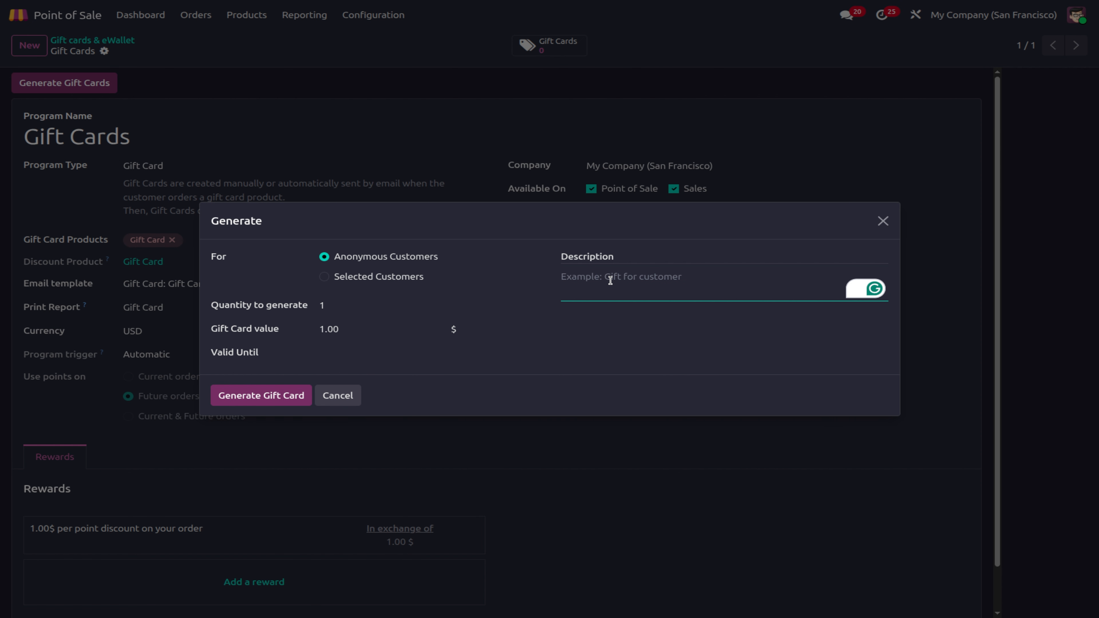
{"action": "type", "text": "giftcard"}
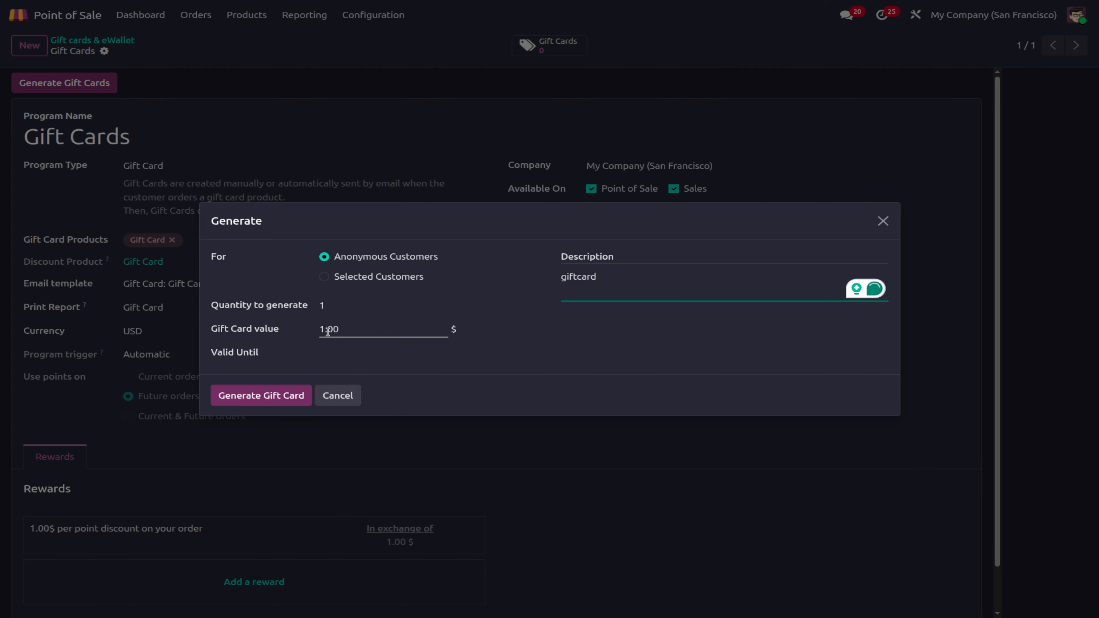
{"action": "left_click", "coordinate": [363, 328]}
{"action": "type", "text": "1"}
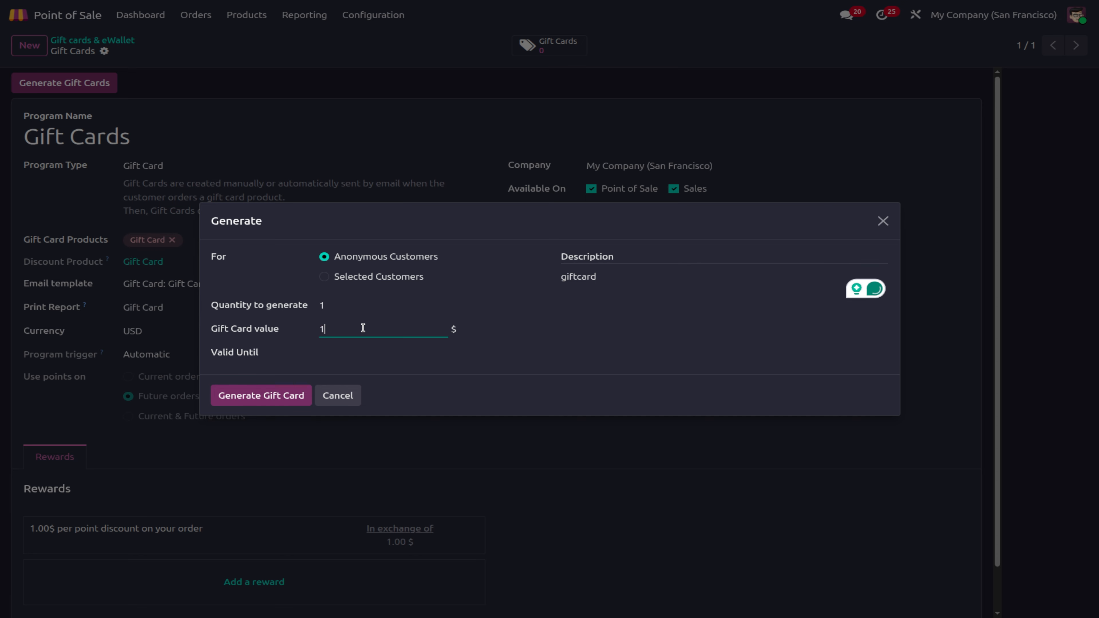
{"action": "type", "text": "0"}
{"action": "left_click", "coordinate": [253, 396]}
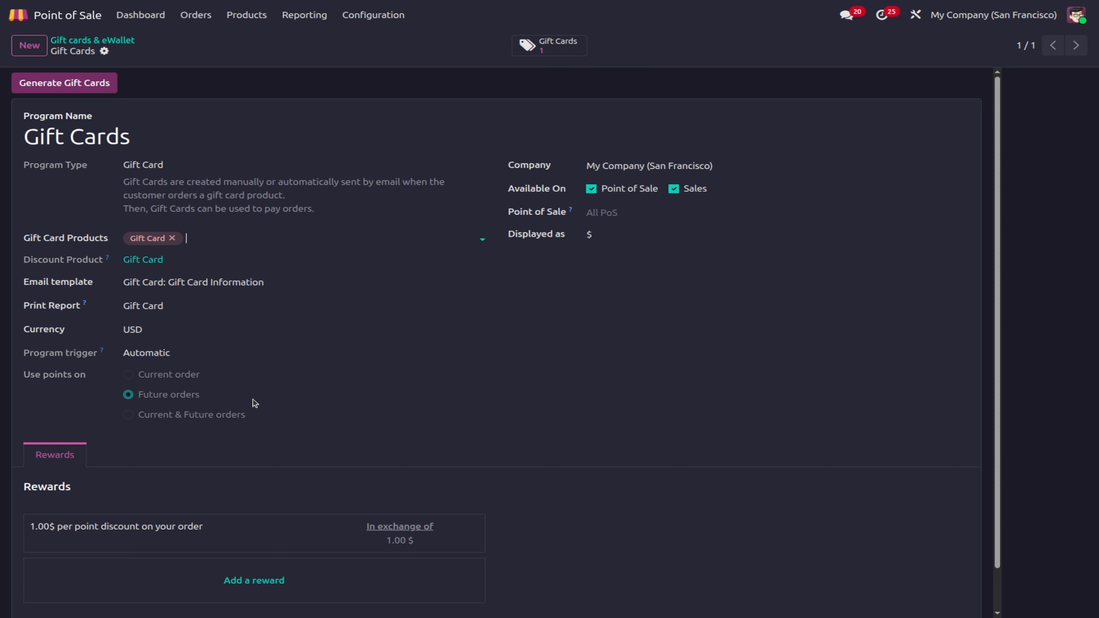
Step: Review the newly generated $10 gift card in the gift cards list
{"action": "left_click", "coordinate": [547, 45]}
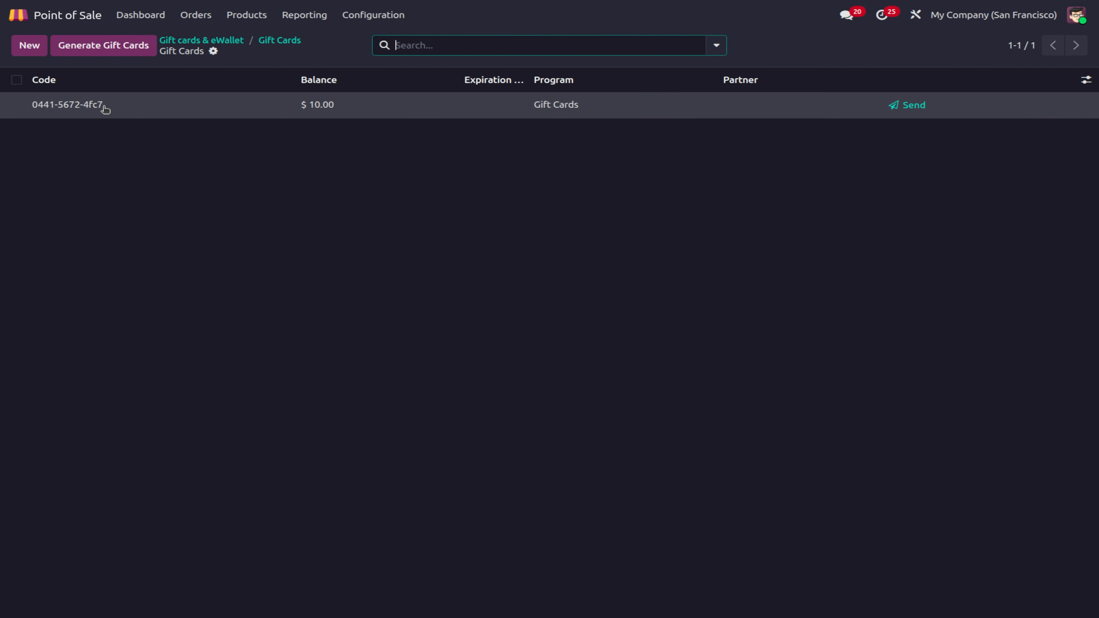
{"action": "left_click", "coordinate": [91, 104]}
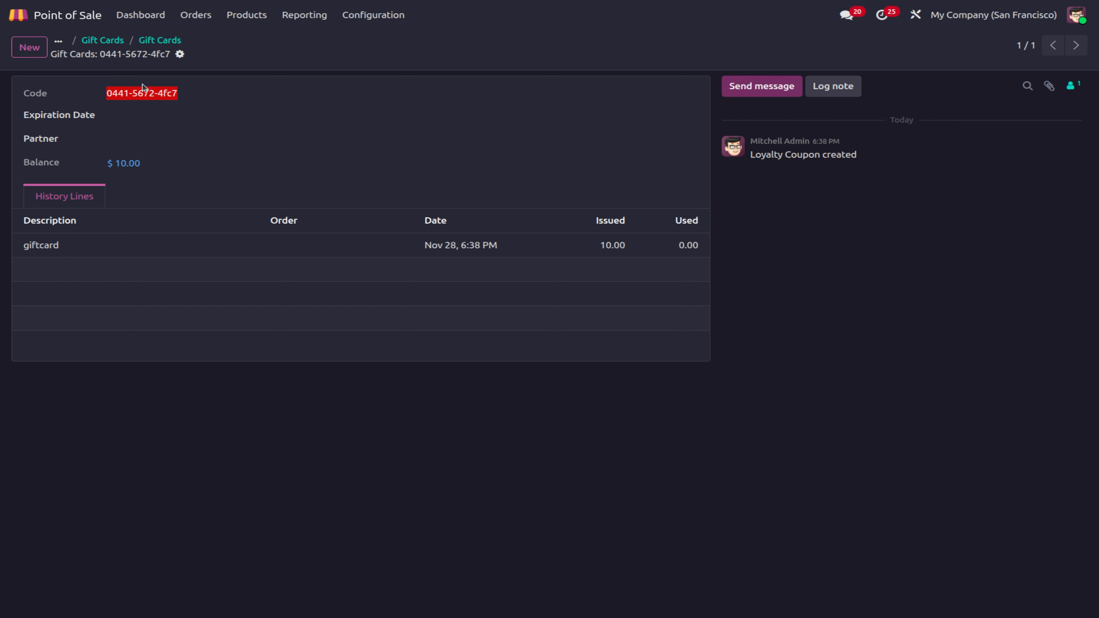
{"action": "left_click", "coordinate": [172, 41]}
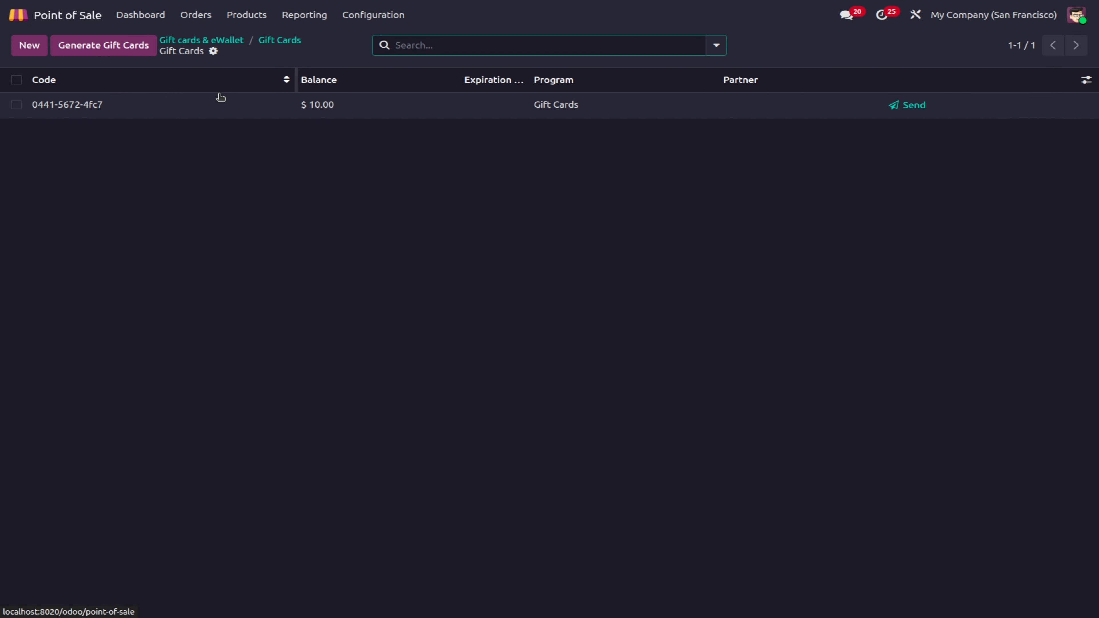
{"action": "left_click", "coordinate": [217, 111]}
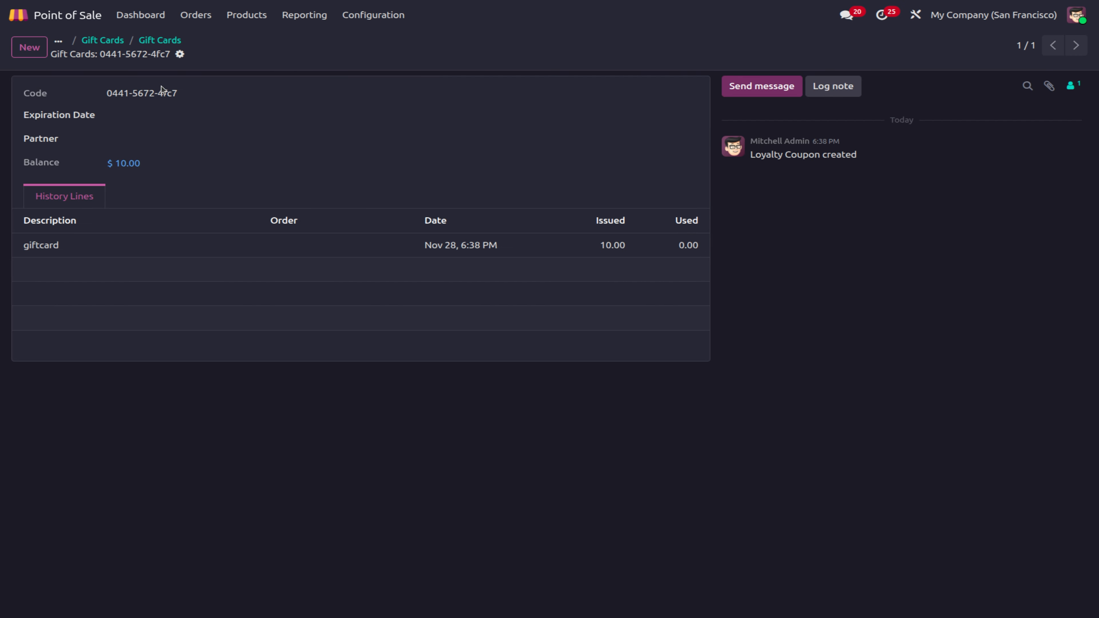
{"action": "left_click", "coordinate": [157, 41]}
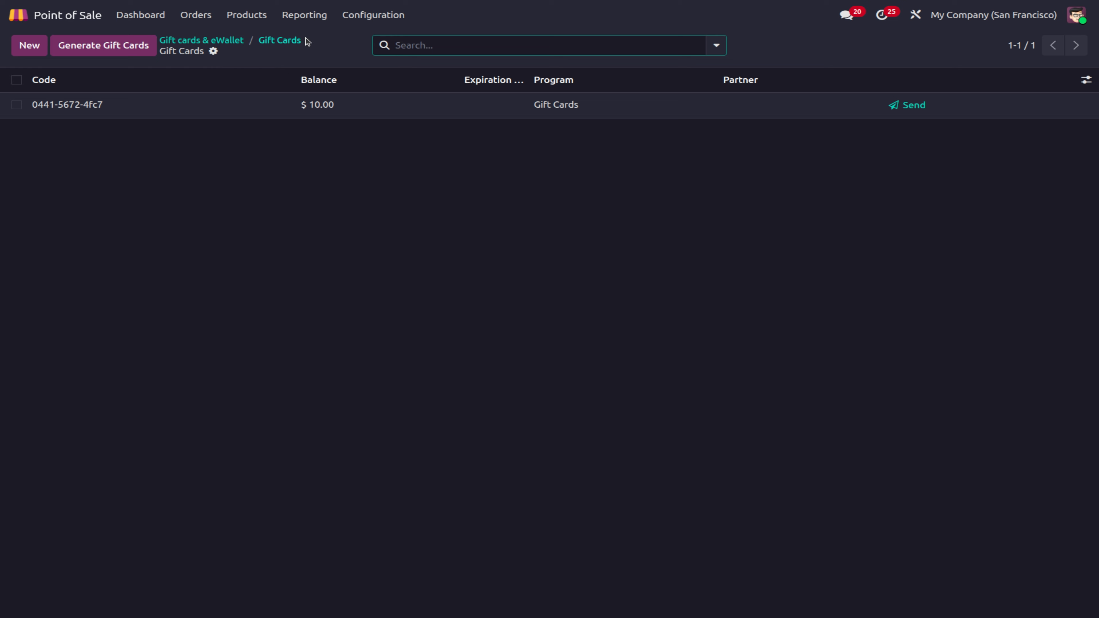
{"action": "left_click", "coordinate": [286, 47]}
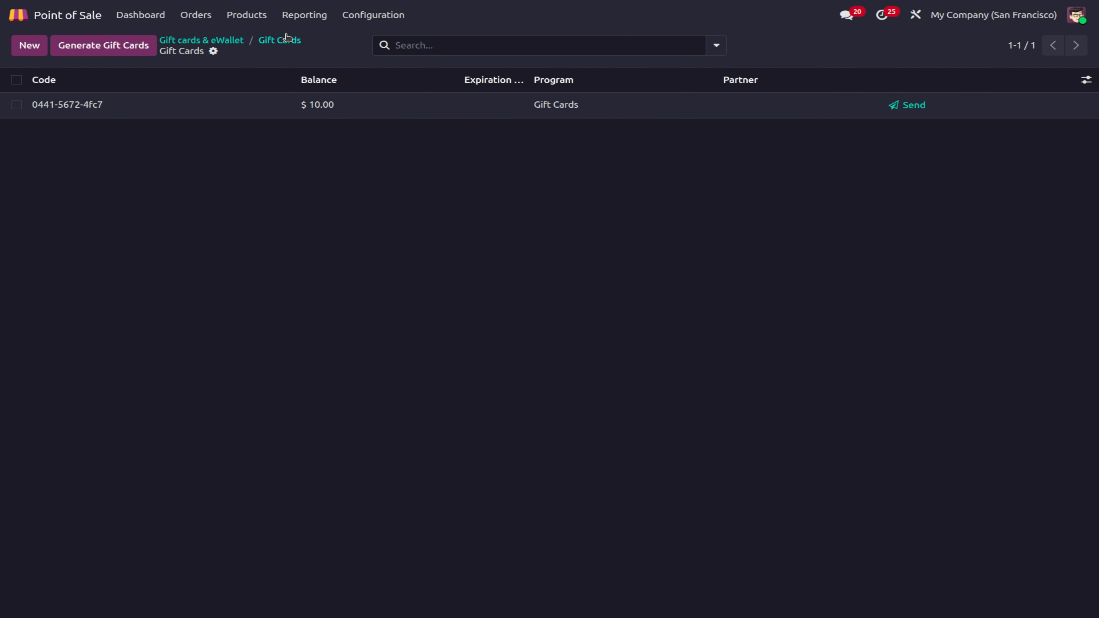
{"action": "left_click", "coordinate": [285, 39]}
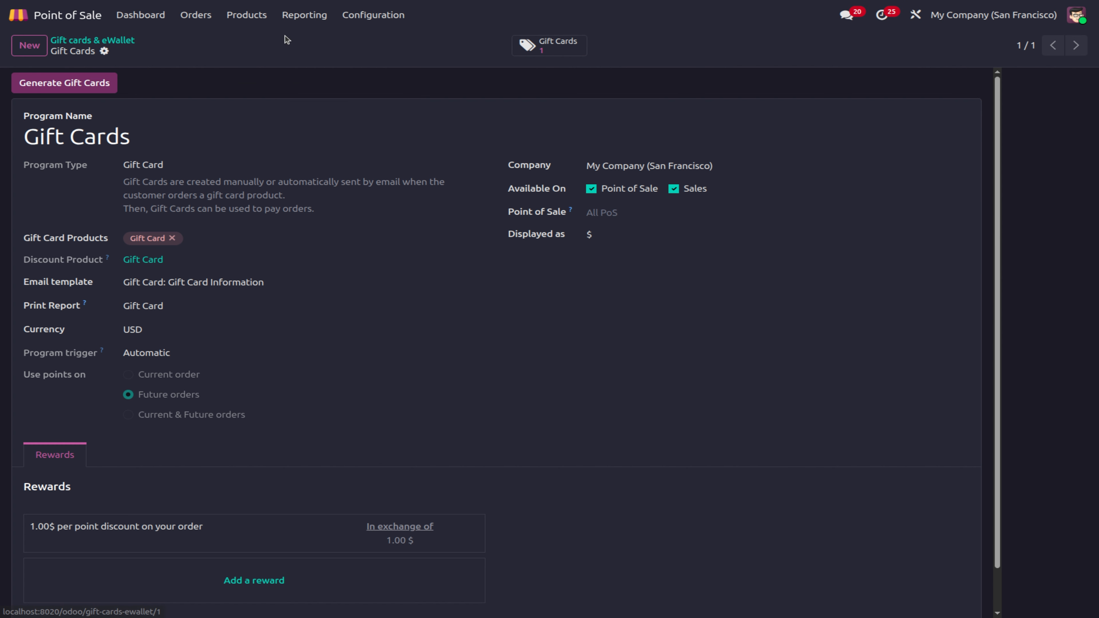
Step: Restrict the Gift Cards program to ABC Bakes and ABC Restaurant, then return to the dashboard
{"action": "left_click", "coordinate": [625, 212]}
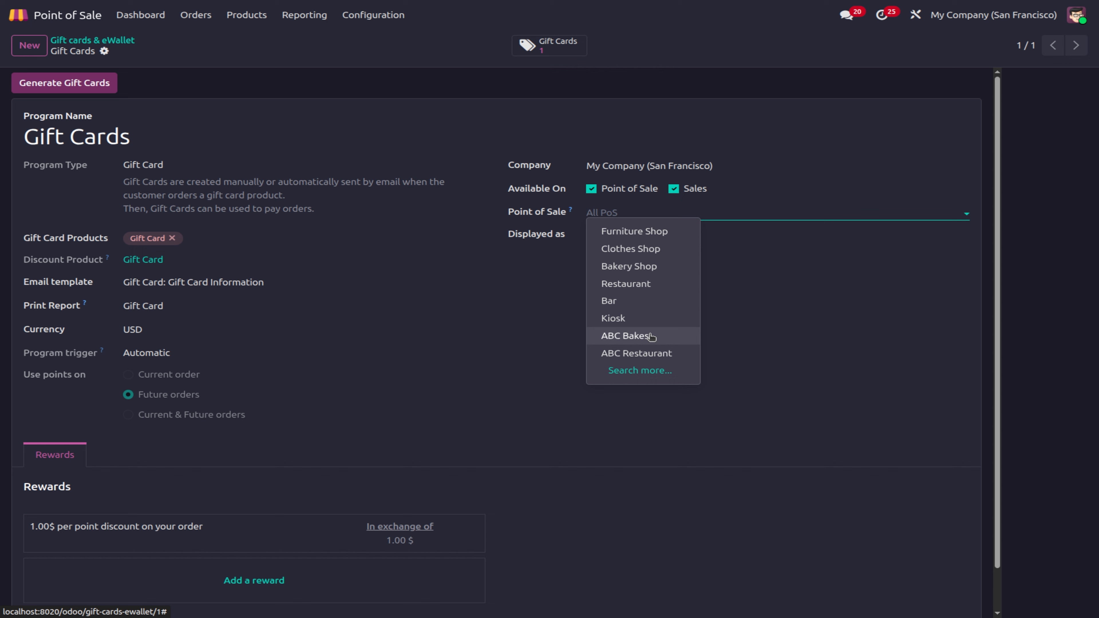
{"action": "left_click", "coordinate": [650, 336]}
{"action": "left_click", "coordinate": [692, 210]}
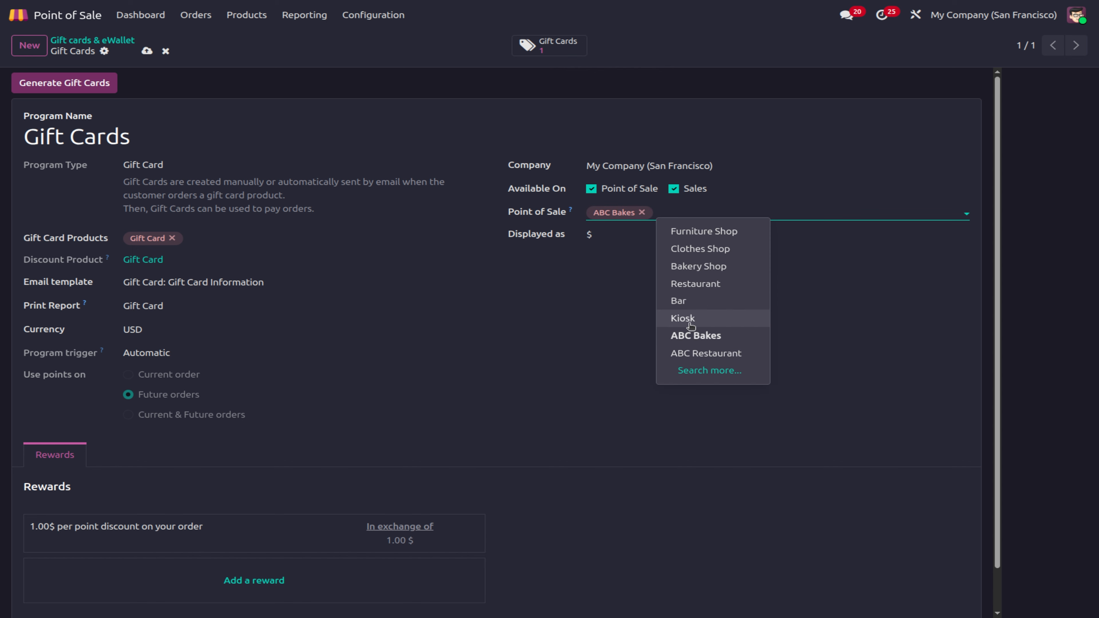
{"action": "left_click", "coordinate": [698, 351]}
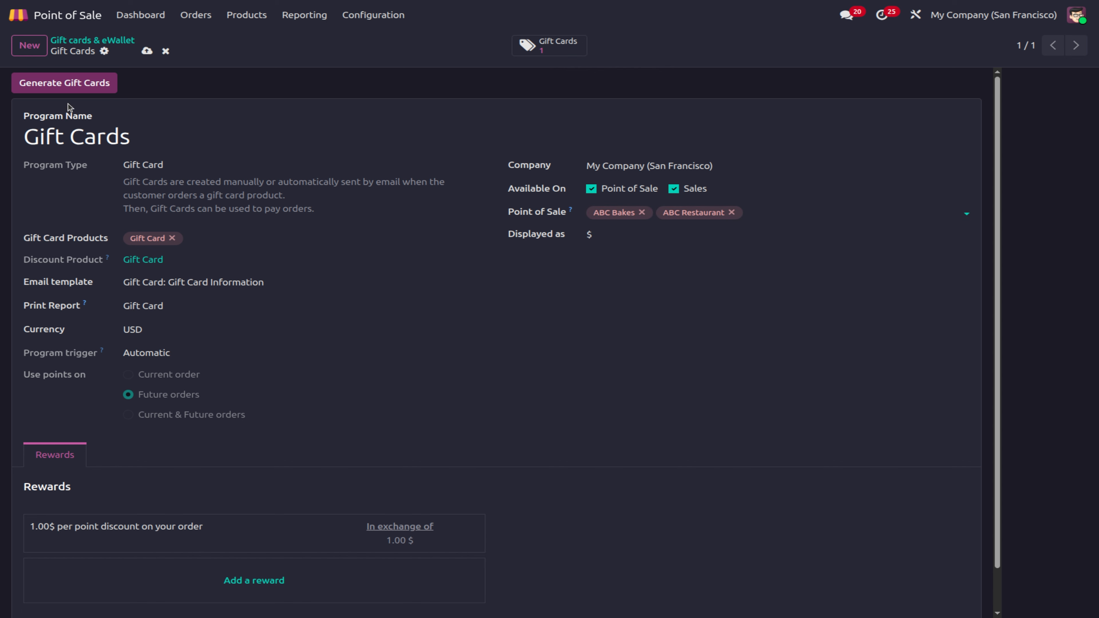
{"action": "left_click", "coordinate": [67, 88]}
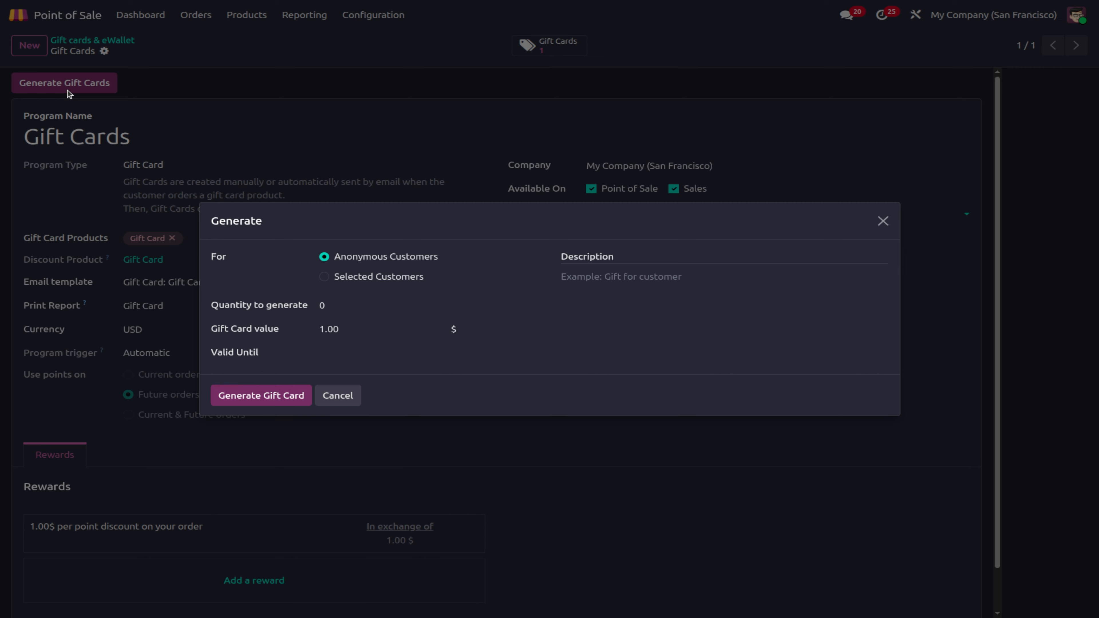
{"action": "left_click", "coordinate": [338, 396]}
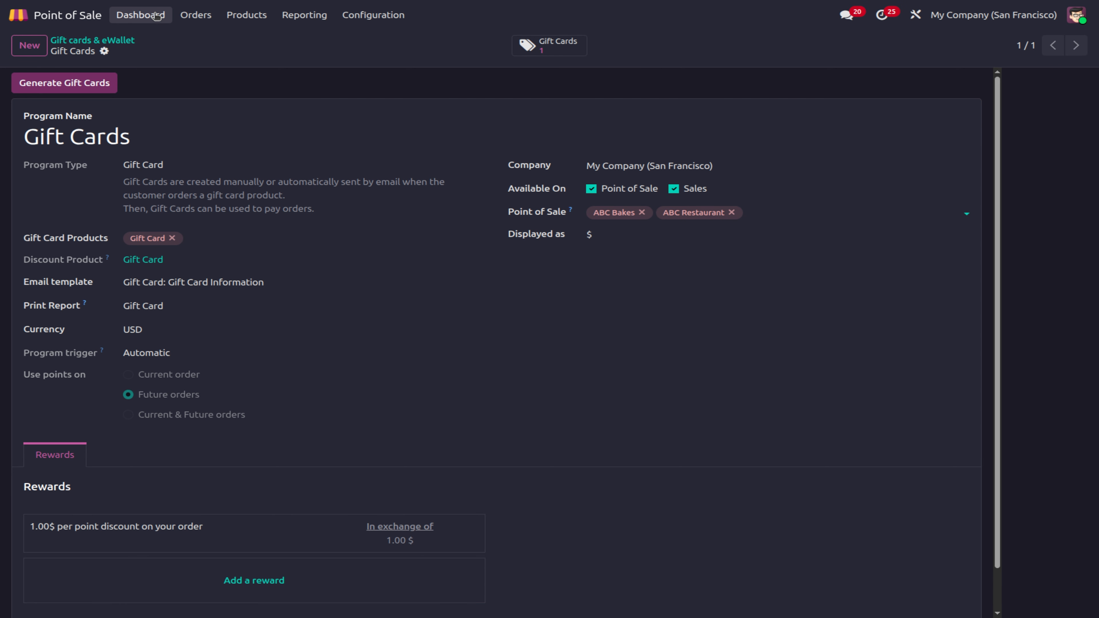
{"action": "left_click", "coordinate": [140, 14]}
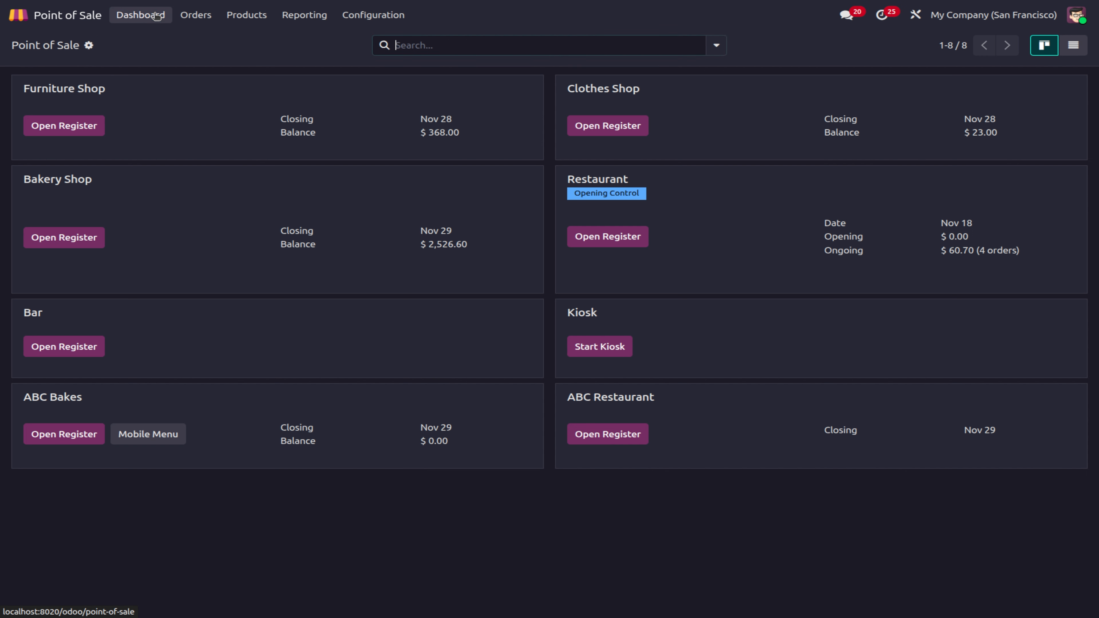
Step: Open the ABC Bakes register with zero opening cash and set Azure Interior as customer
{"action": "left_click", "coordinate": [64, 438]}
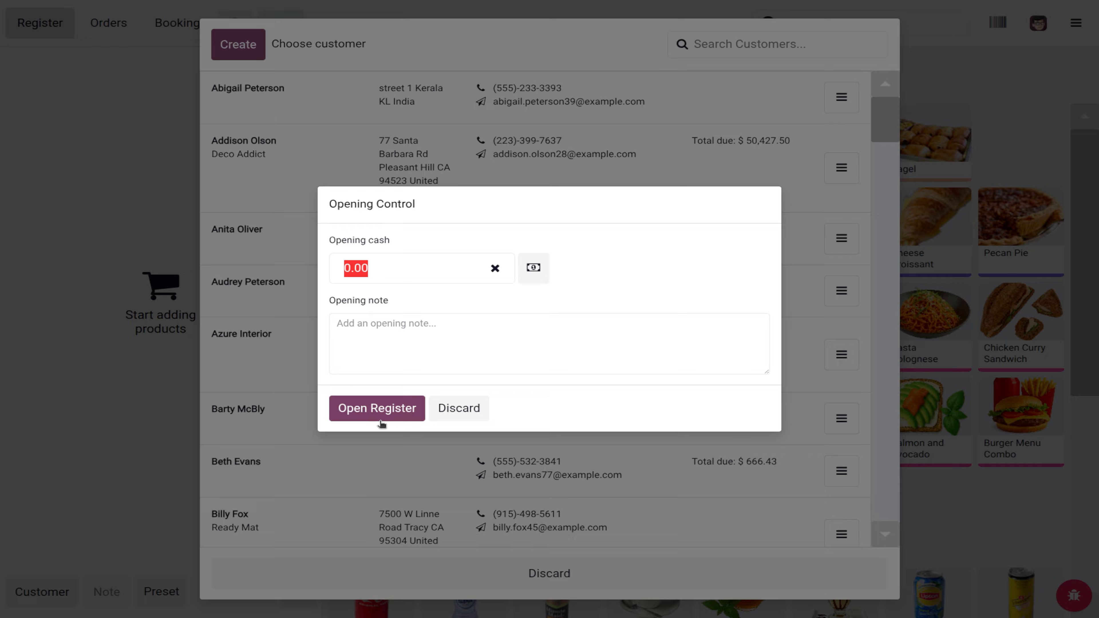
{"action": "left_click", "coordinate": [380, 414]}
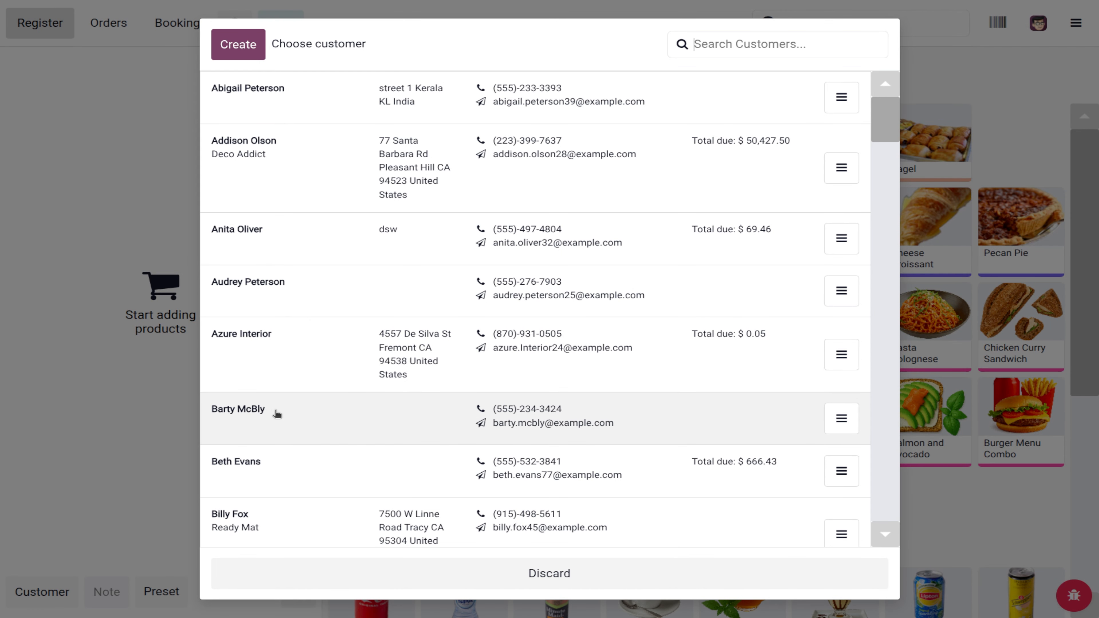
{"action": "left_click", "coordinate": [270, 342]}
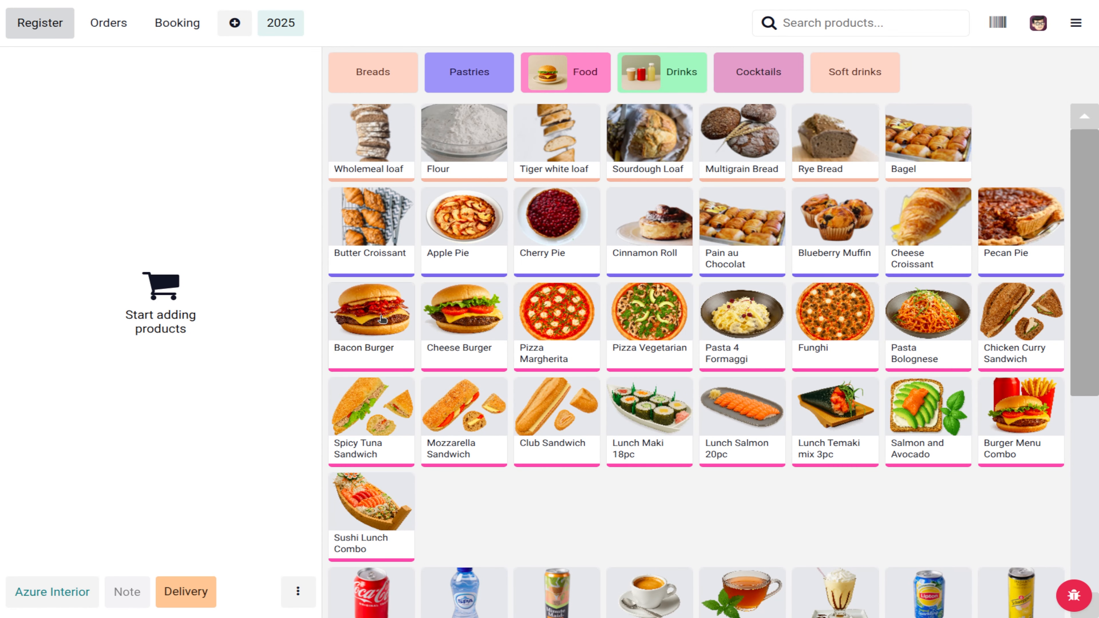
Step: Add 12 Spicy Tuna Sandwiches and 8 Mozzarella Sandwiches to the order
{"action": "triple_click", "coordinate": [382, 445]}
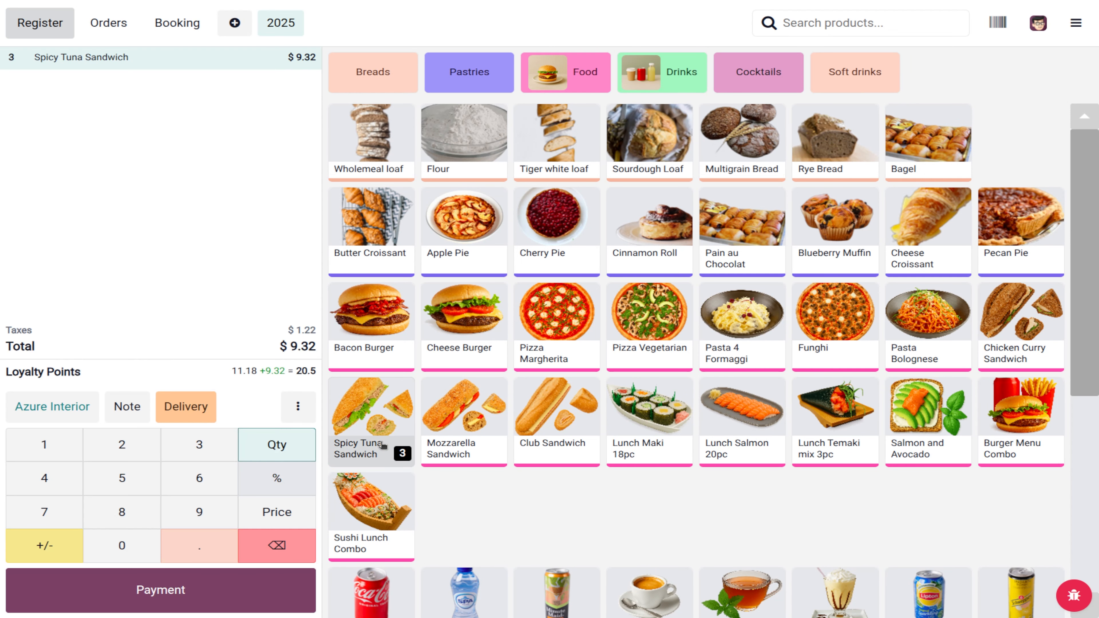
{"action": "triple_click", "coordinate": [383, 445]}
{"action": "triple_click", "coordinate": [383, 445]}
{"action": "double_click", "coordinate": [382, 445]}
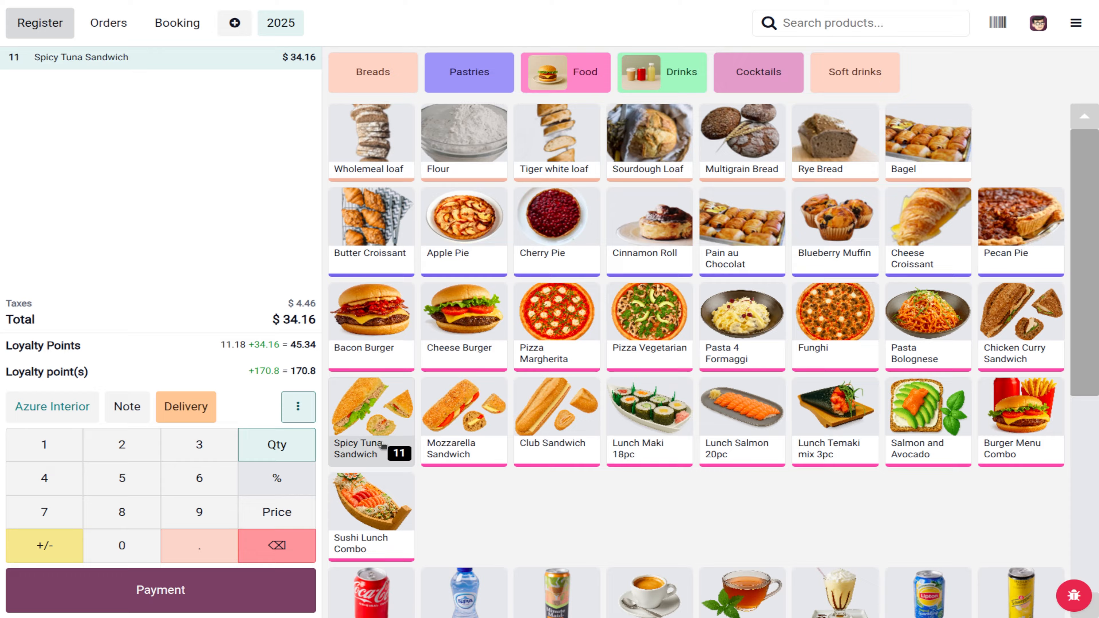
{"action": "left_click", "coordinate": [382, 445]}
{"action": "triple_click", "coordinate": [436, 445]}
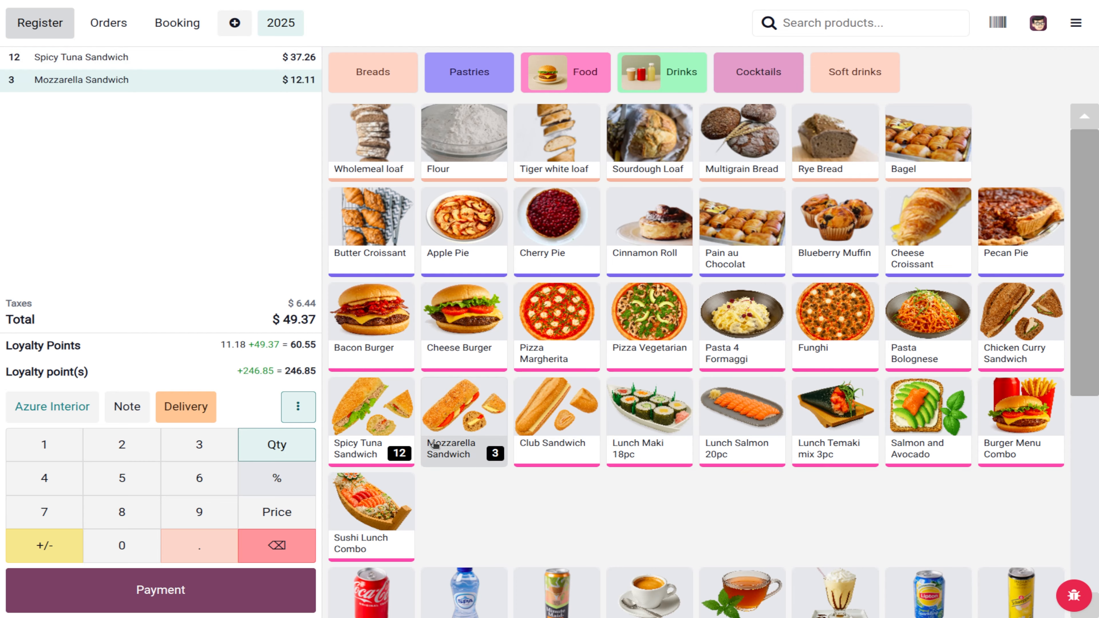
{"action": "triple_click", "coordinate": [436, 444]}
{"action": "left_click", "coordinate": [436, 444]}
{"action": "left_click", "coordinate": [436, 445]}
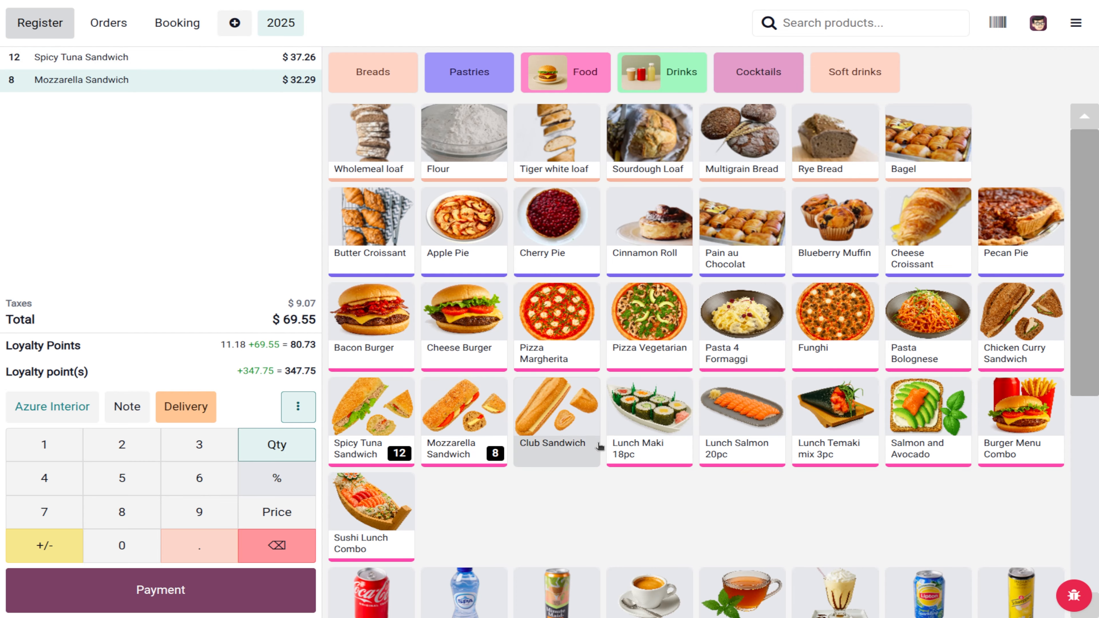
Step: Add 19 Club Sandwiches and 11 Lunch Maki 18pc to the order
{"action": "double_click", "coordinate": [599, 446]}
{"action": "triple_click", "coordinate": [599, 445]}
{"action": "triple_click", "coordinate": [599, 446]}
{"action": "triple_click", "coordinate": [599, 446]}
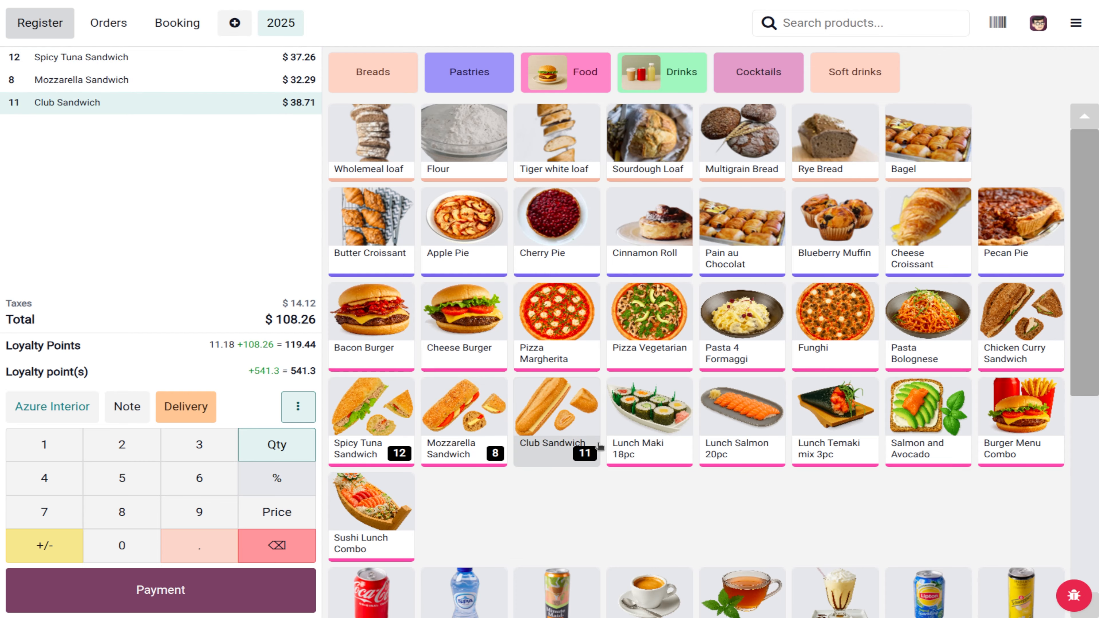
{"action": "triple_click", "coordinate": [600, 446]}
{"action": "triple_click", "coordinate": [599, 446]}
{"action": "double_click", "coordinate": [599, 446]}
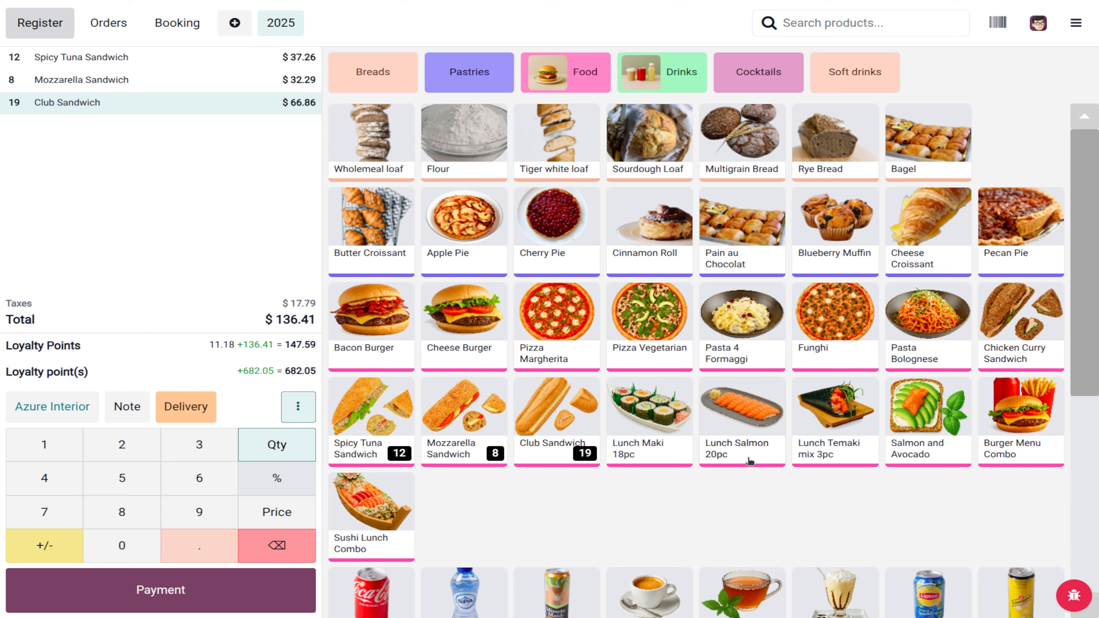
{"action": "left_click", "coordinate": [637, 458]}
{"action": "triple_click", "coordinate": [637, 458]}
{"action": "double_click", "coordinate": [637, 458]}
{"action": "triple_click", "coordinate": [637, 458]}
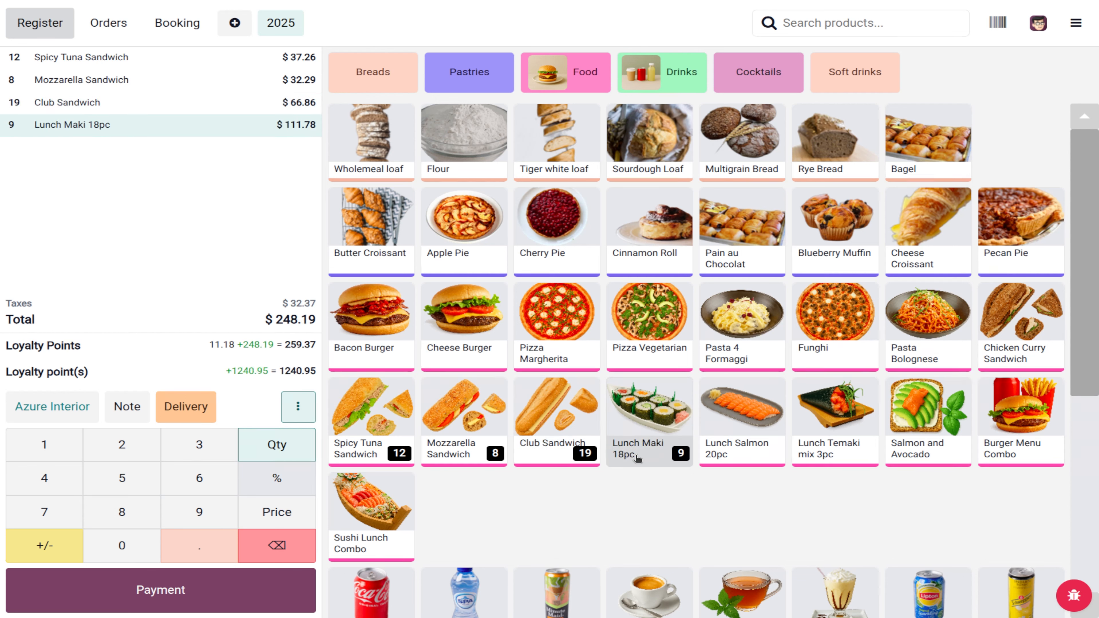
{"action": "double_click", "coordinate": [637, 457]}
{"action": "left_click", "coordinate": [300, 414]}
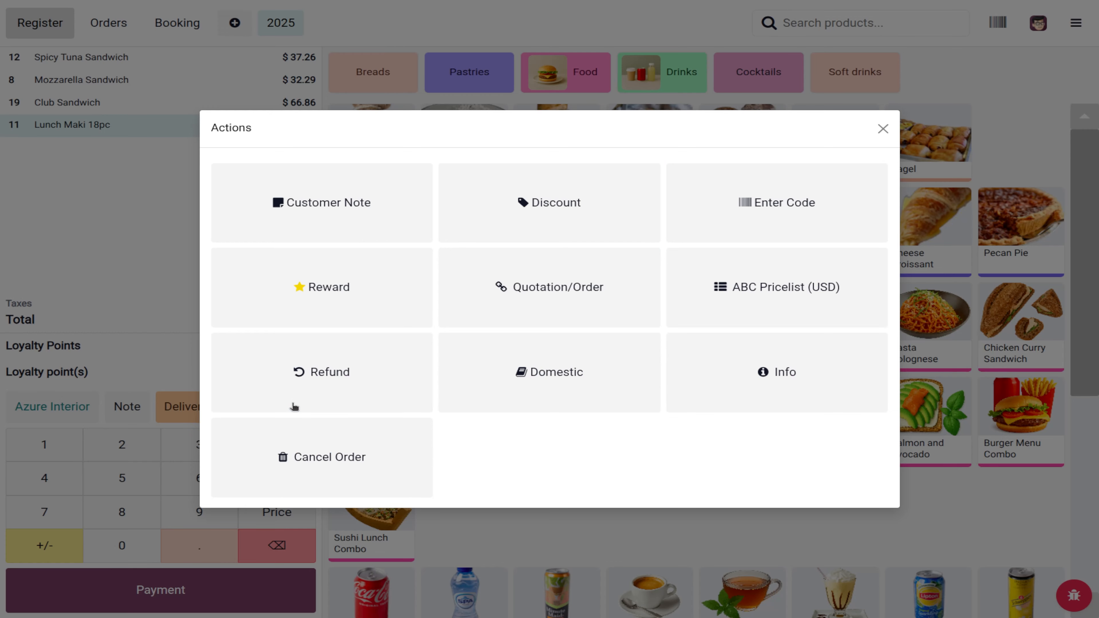
Step: Apply the pasted gift card code for a $10.01 deduction, leaving $263.02 due at payment
{"action": "left_click", "coordinate": [812, 193]}
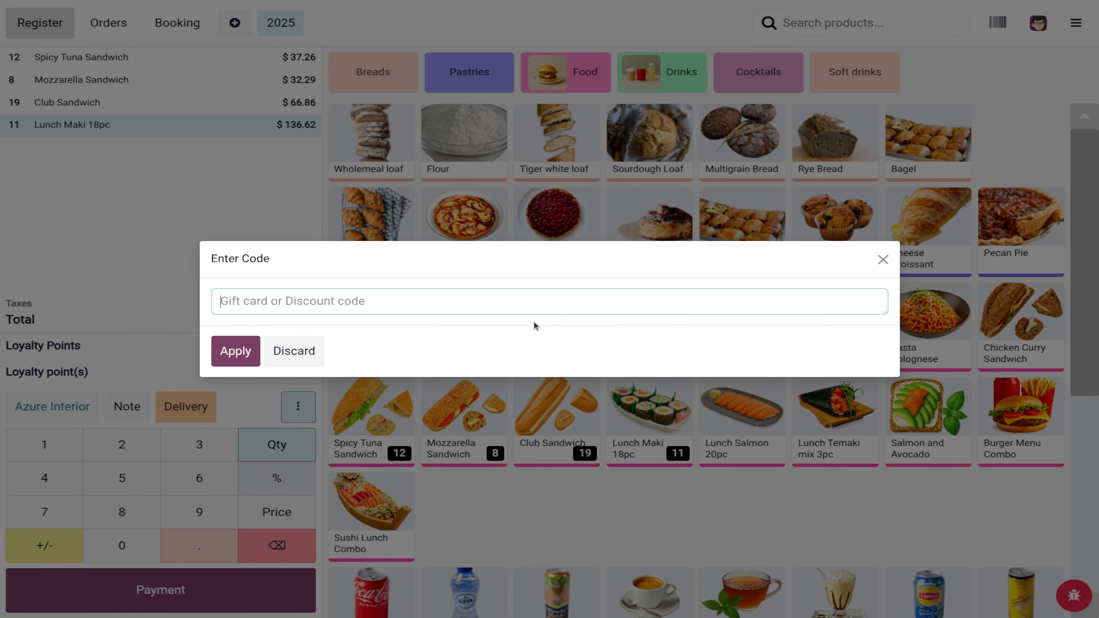
{"action": "type", "text": "0441-5672-4fc7"}
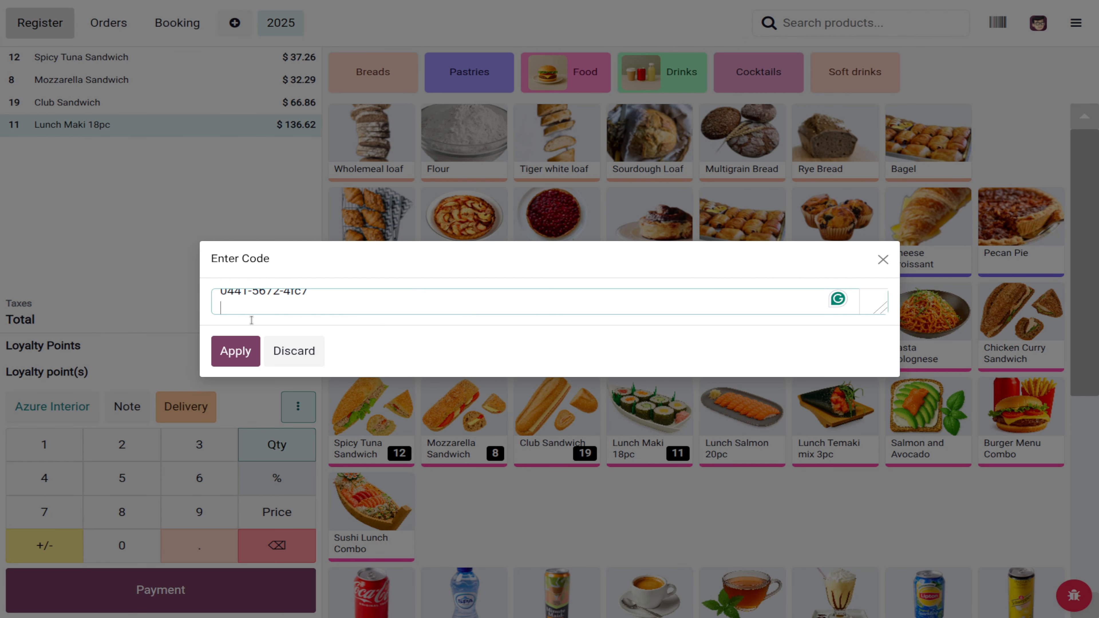
{"action": "key", "text": "BackSpace"}
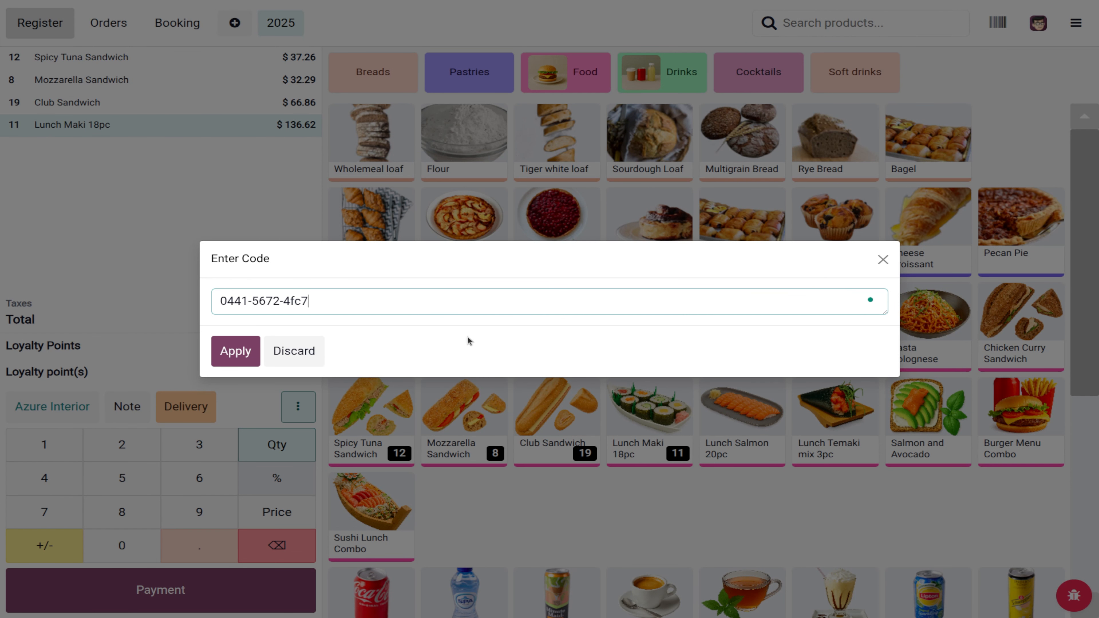
{"action": "left_click", "coordinate": [250, 350]}
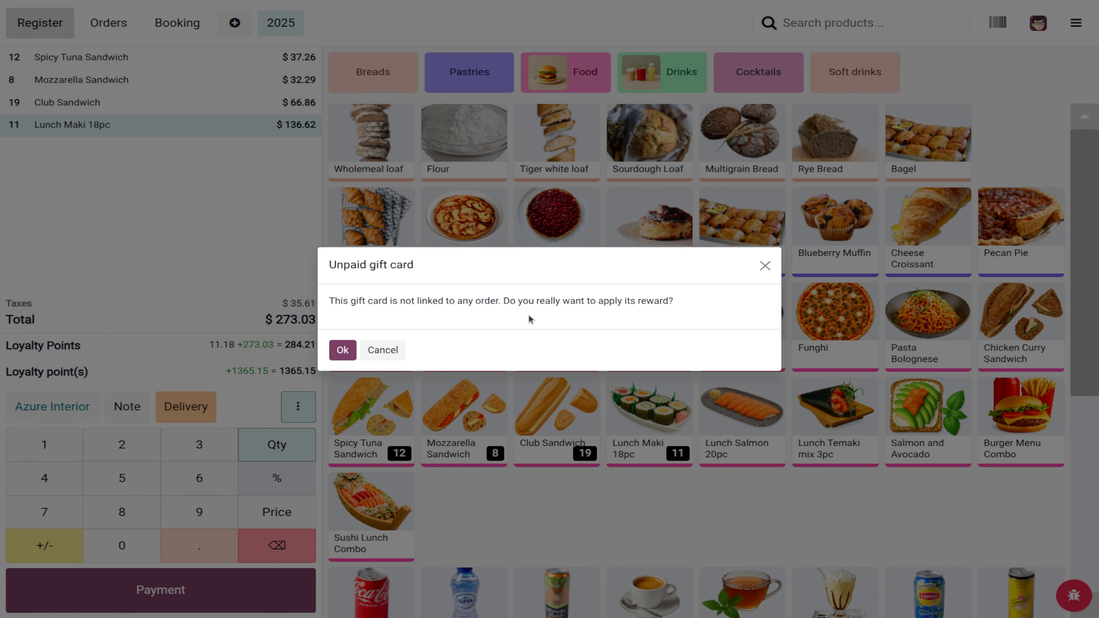
{"action": "left_click", "coordinate": [339, 352]}
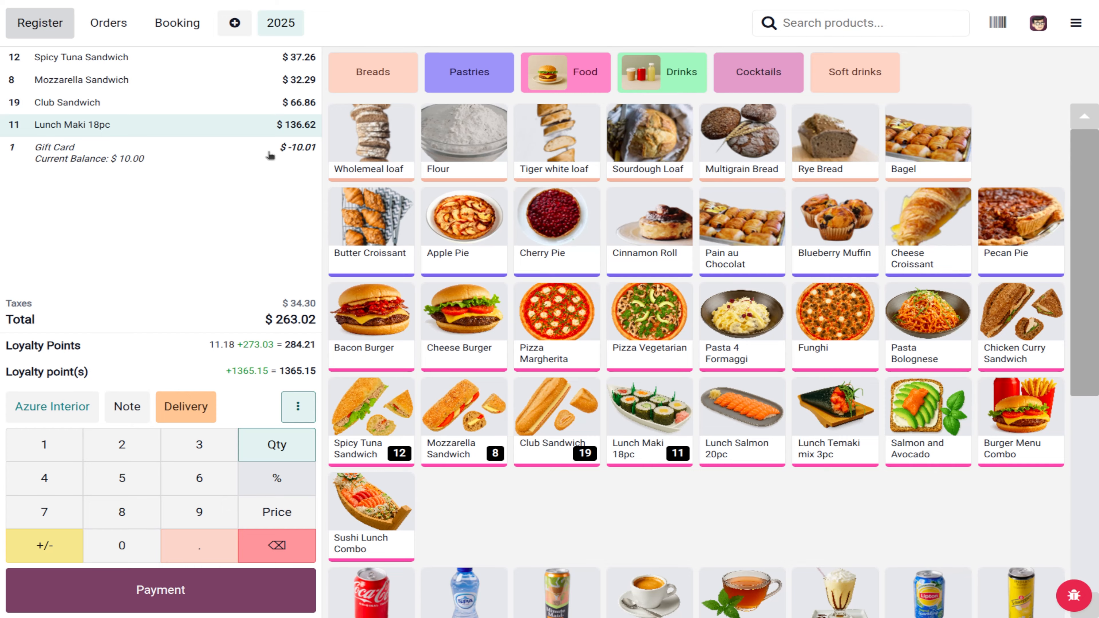
{"action": "left_click", "coordinate": [146, 595]}
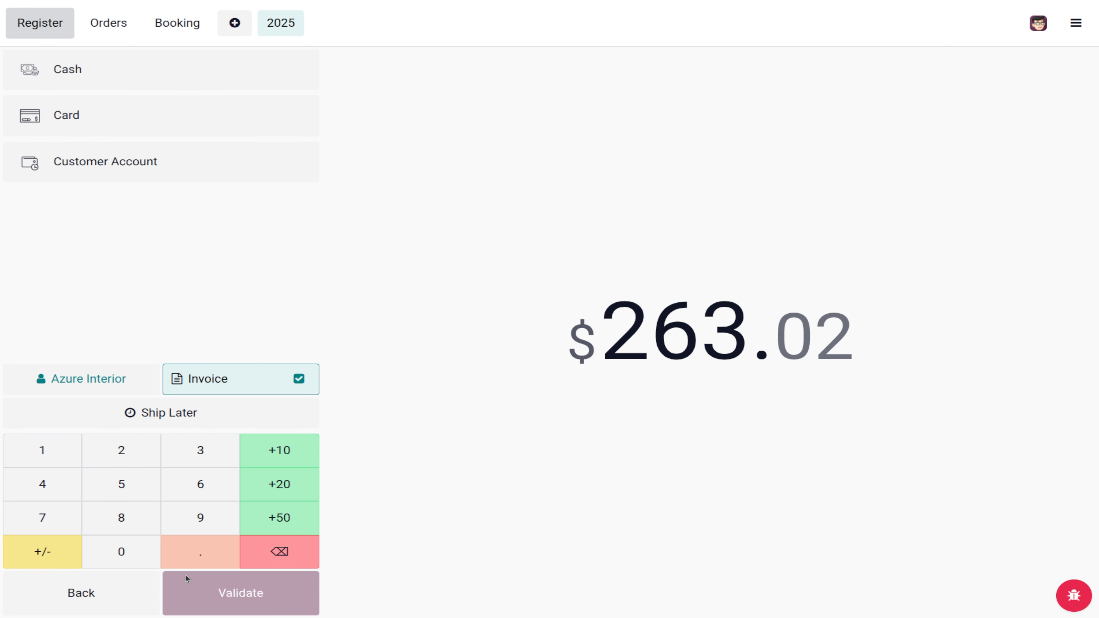
Step: Pay the $263.02 order by card, skipping the receipt print and customer chooser
{"action": "left_click", "coordinate": [135, 115]}
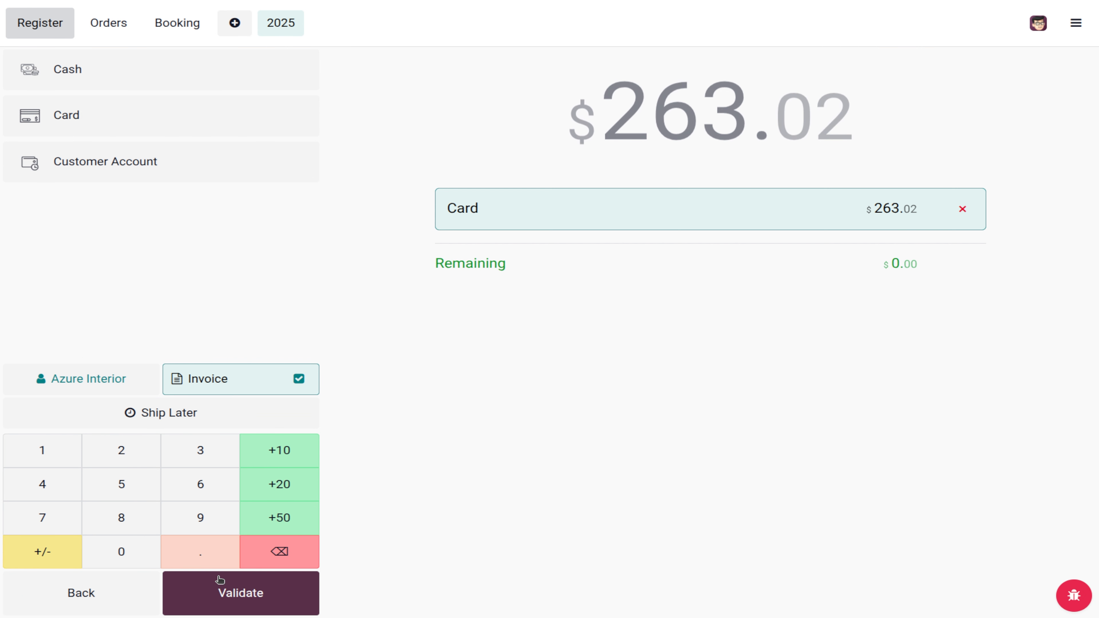
{"action": "left_click", "coordinate": [228, 590]}
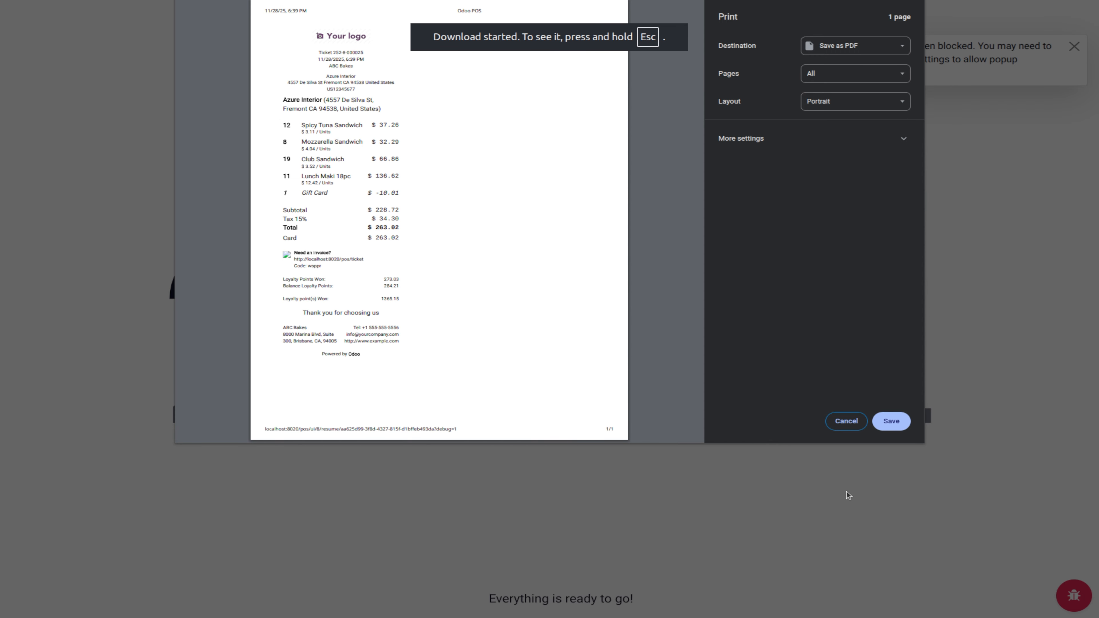
{"action": "left_click", "coordinate": [845, 424]}
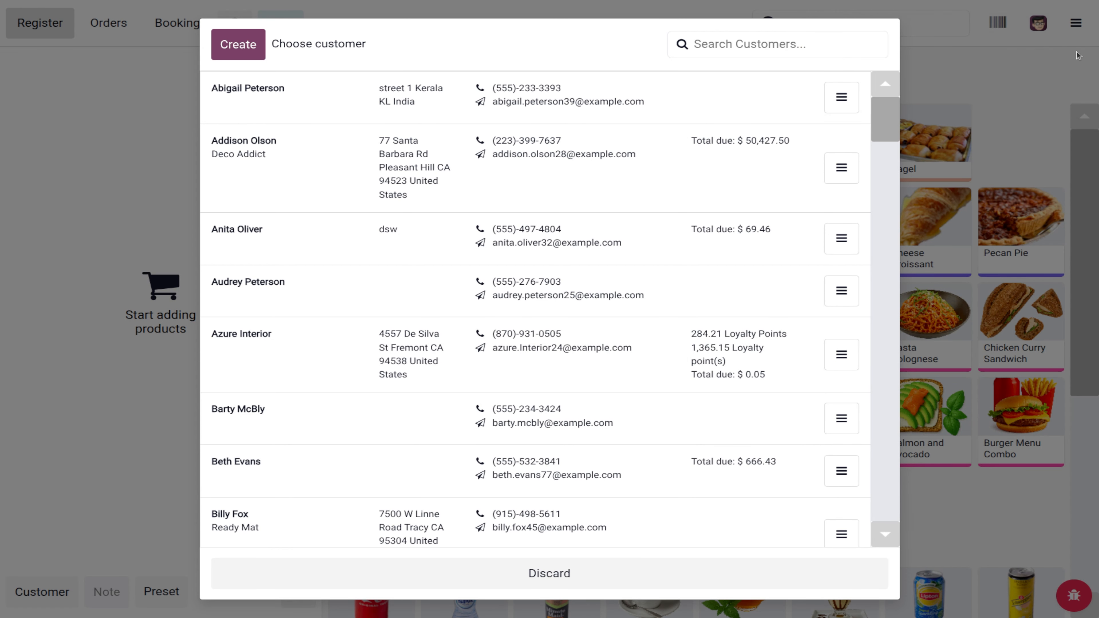
{"action": "left_click", "coordinate": [601, 580]}
Step: Close the ABC Bakes register session and return to the back office
{"action": "left_click", "coordinate": [1070, 28]}
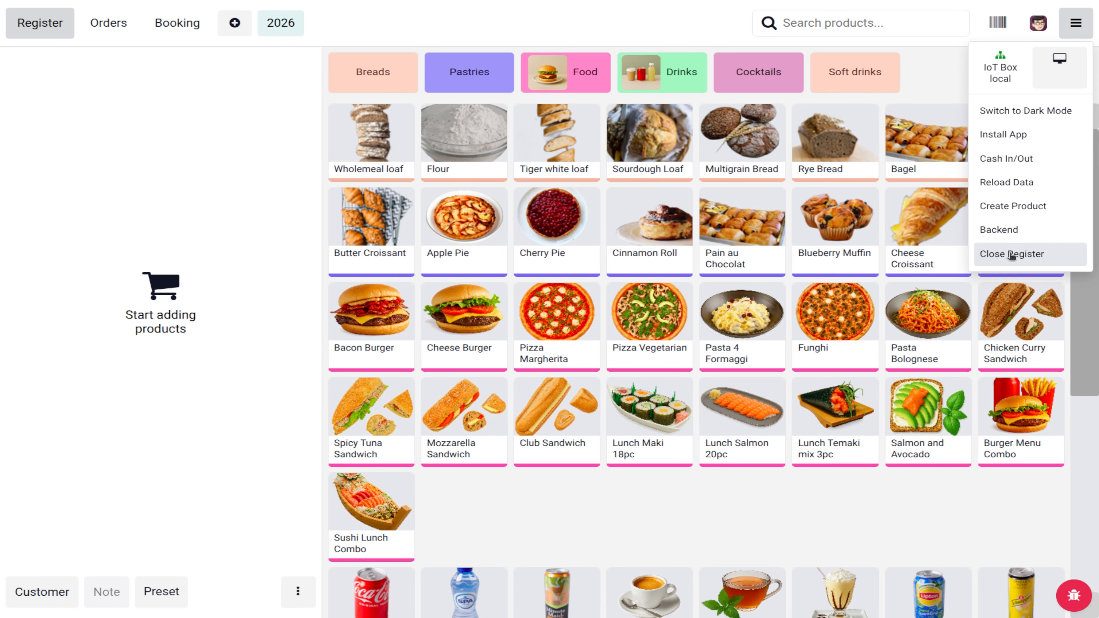
{"action": "left_click", "coordinate": [1011, 254]}
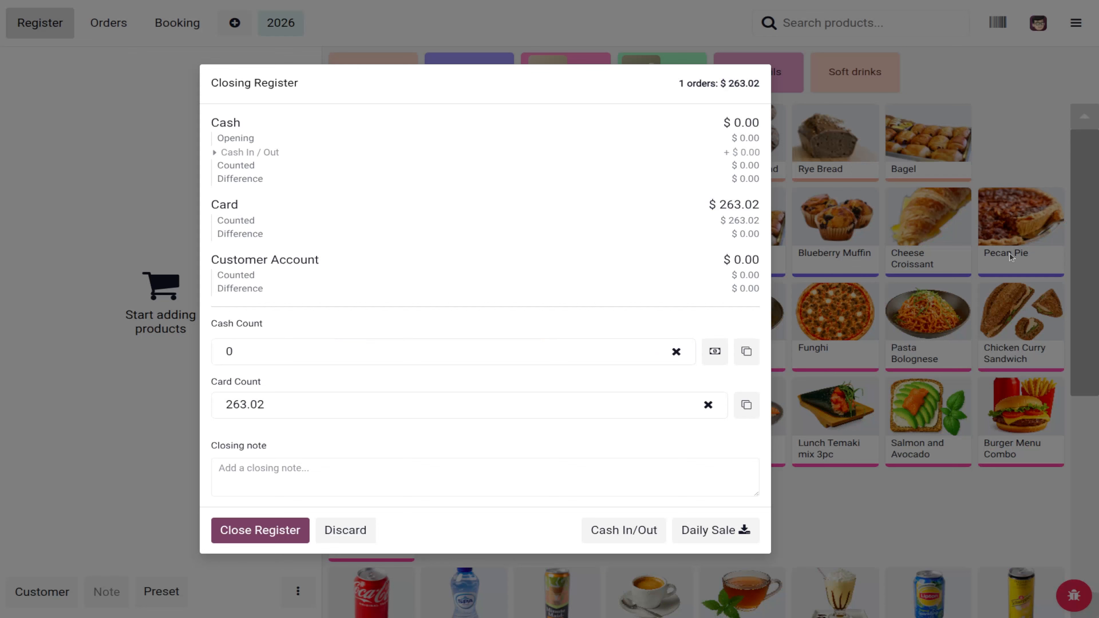
{"action": "left_click", "coordinate": [285, 531]}
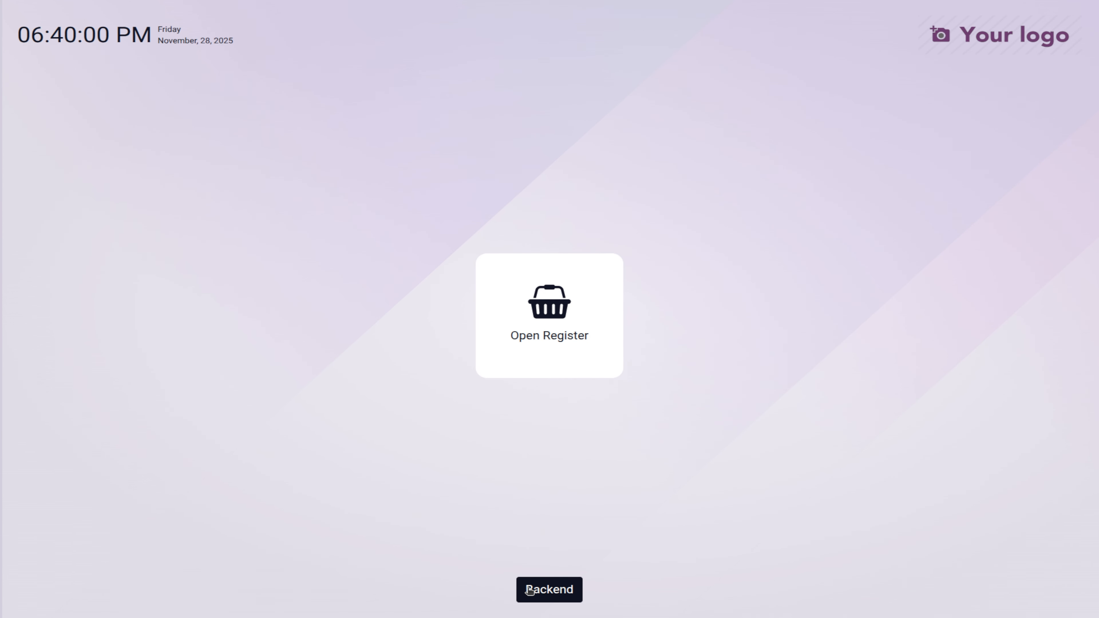
{"action": "left_click", "coordinate": [529, 591]}
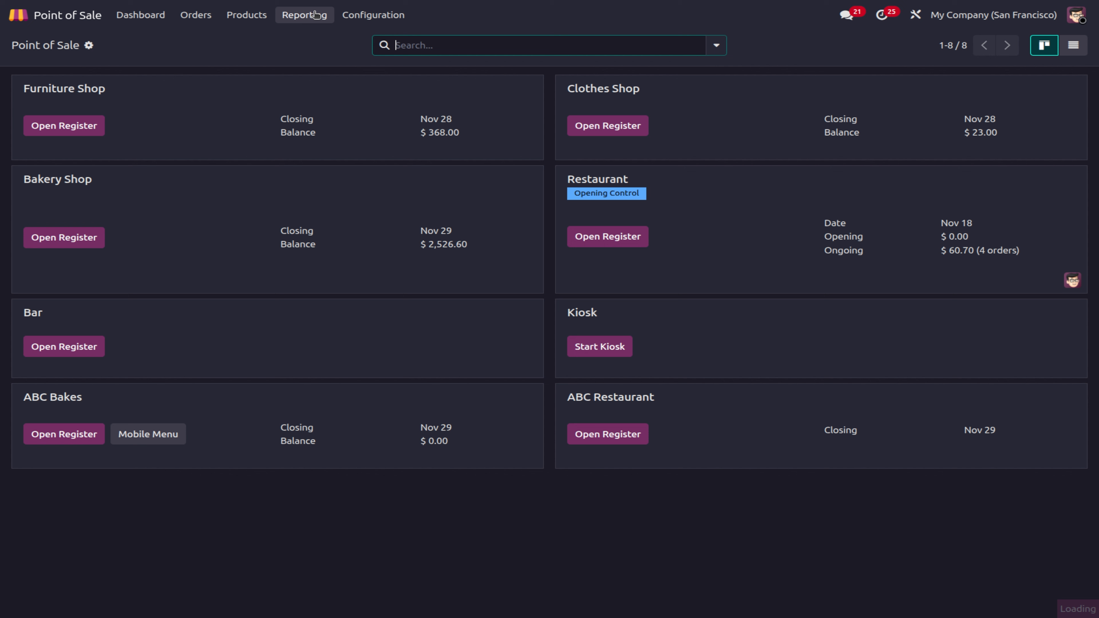
Step: Show Orders Analysis total price by product category, reading Furniture / Office at 19.85k and Food
{"action": "left_click", "coordinate": [316, 15]}
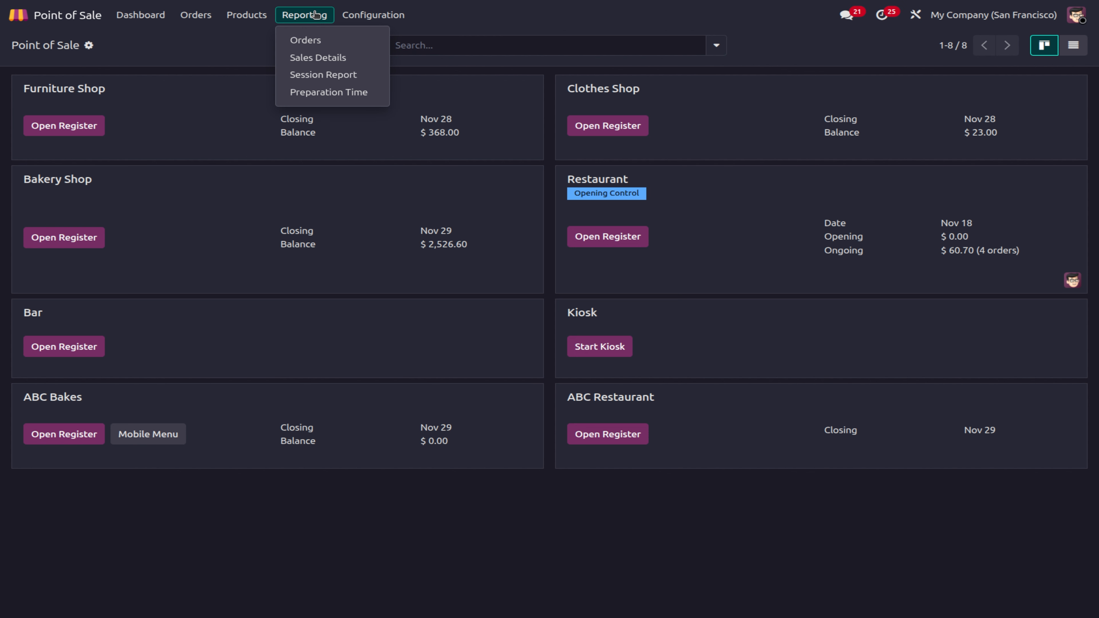
{"action": "left_click", "coordinate": [324, 42]}
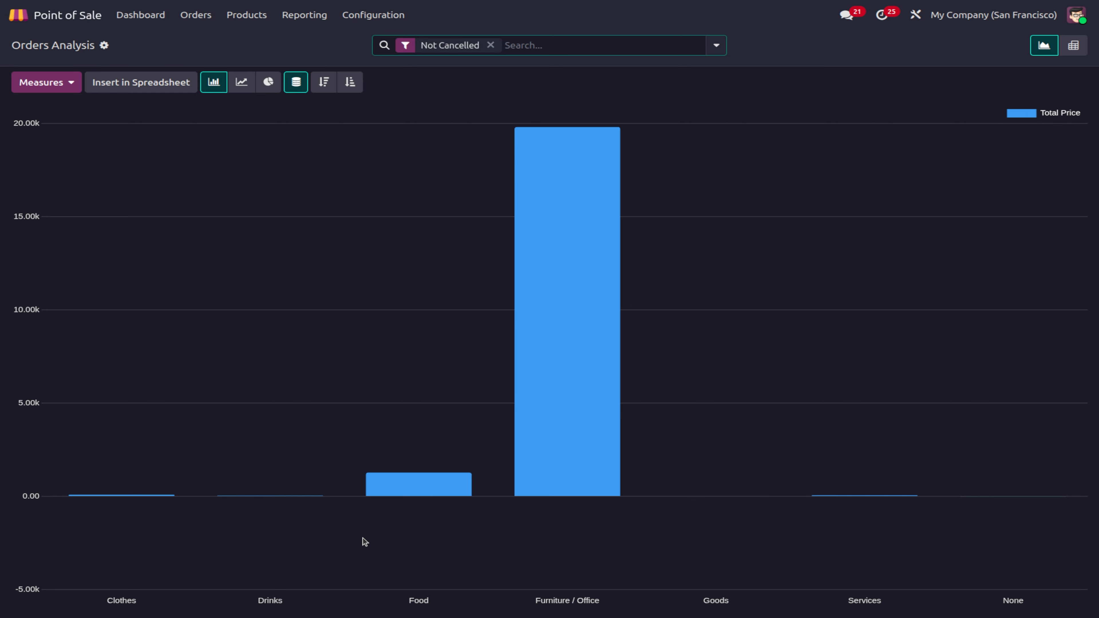
{"action": "mouse_move", "coordinate": [571, 478]}
{"action": "mouse_move", "coordinate": [441, 485]}
Step: Set the Sales Details start date to November 1, then close it without printing
{"action": "left_click", "coordinate": [304, 14]}
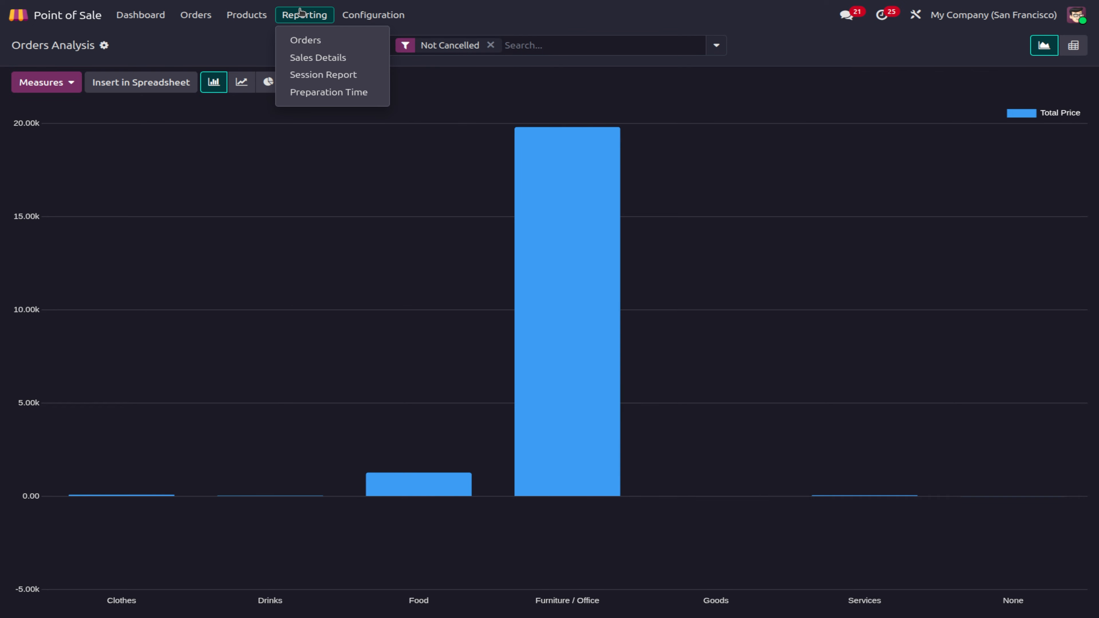
{"action": "left_click", "coordinate": [315, 58]}
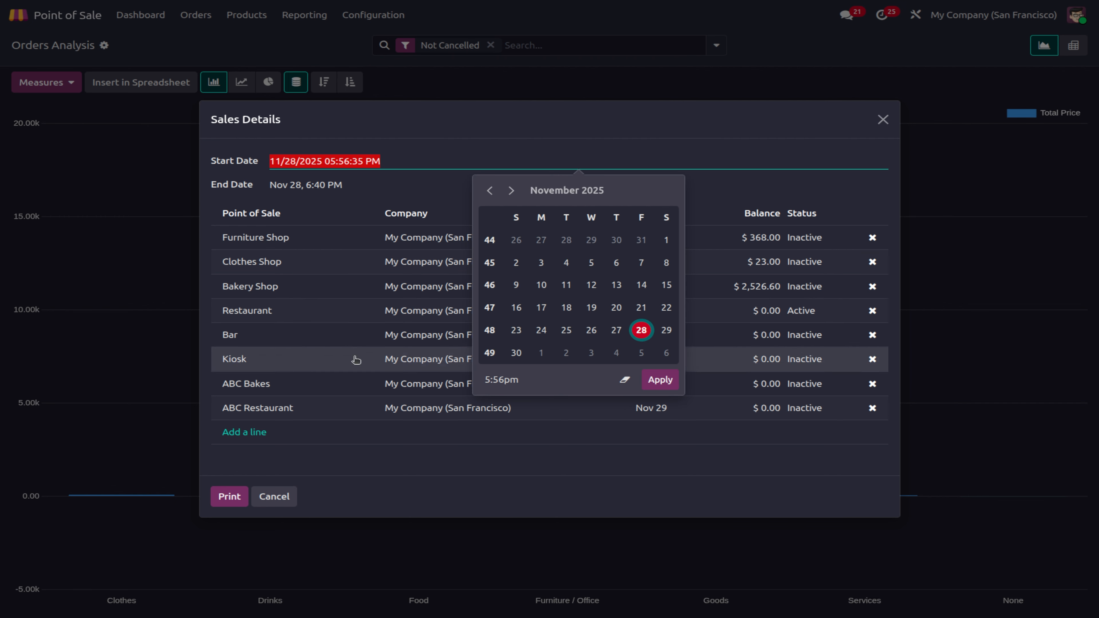
{"action": "left_click", "coordinate": [659, 380]}
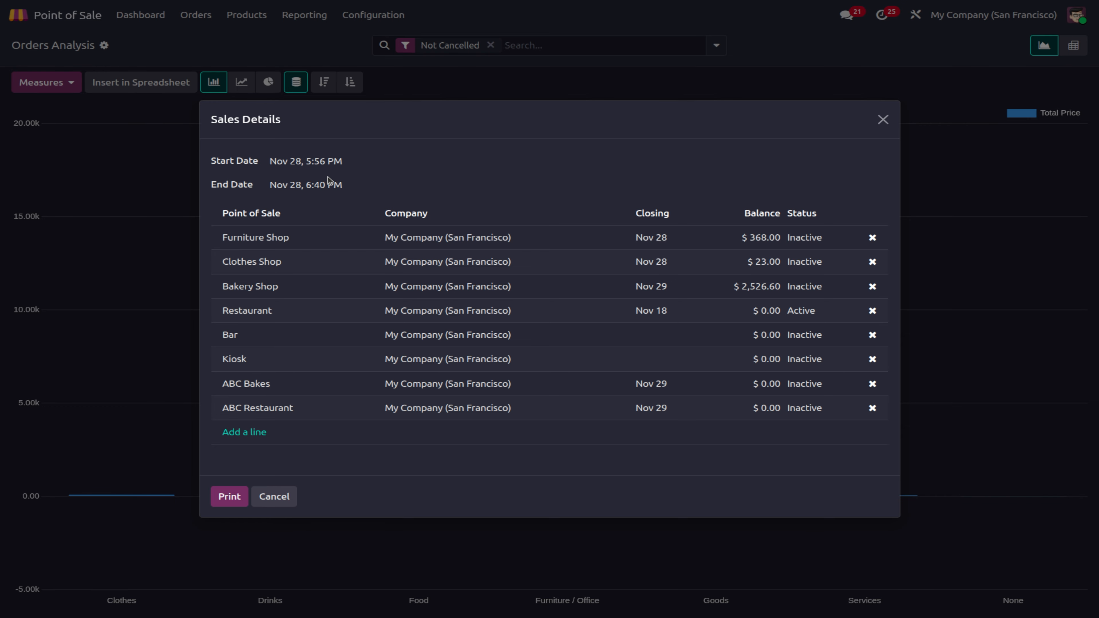
{"action": "left_click", "coordinate": [325, 163]}
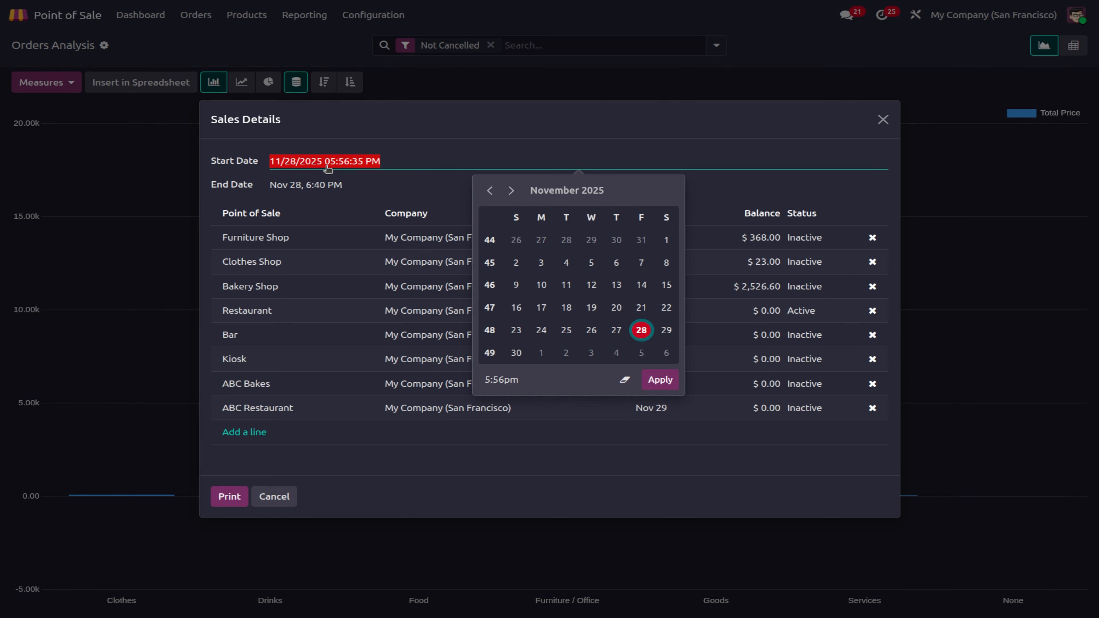
{"action": "left_click", "coordinate": [665, 240]}
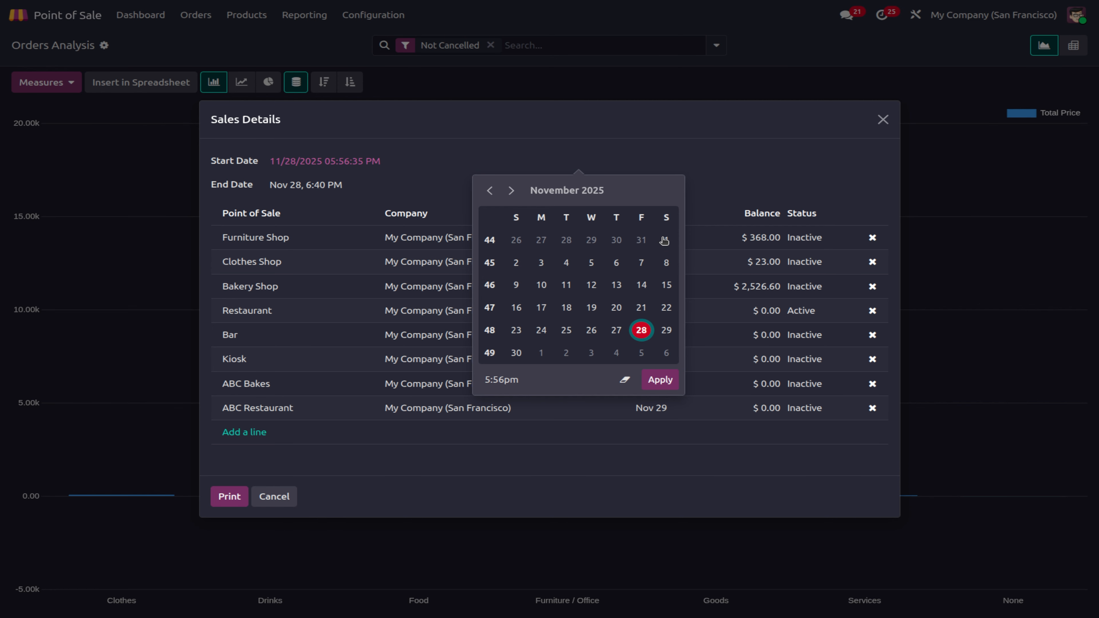
{"action": "left_click", "coordinate": [659, 380]}
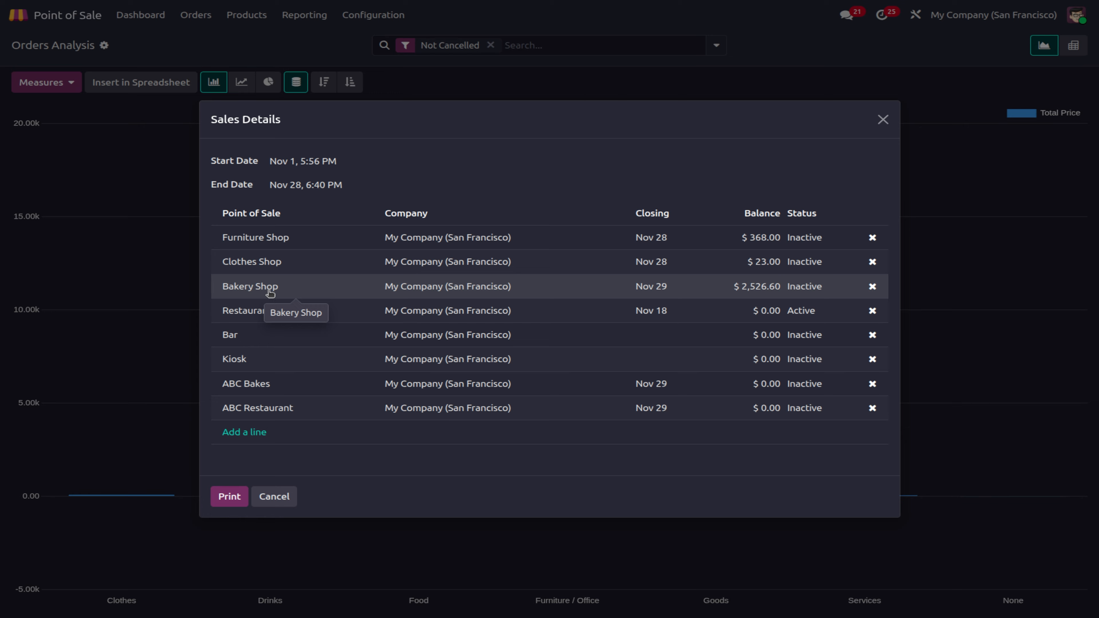
{"action": "left_click", "coordinate": [286, 497]}
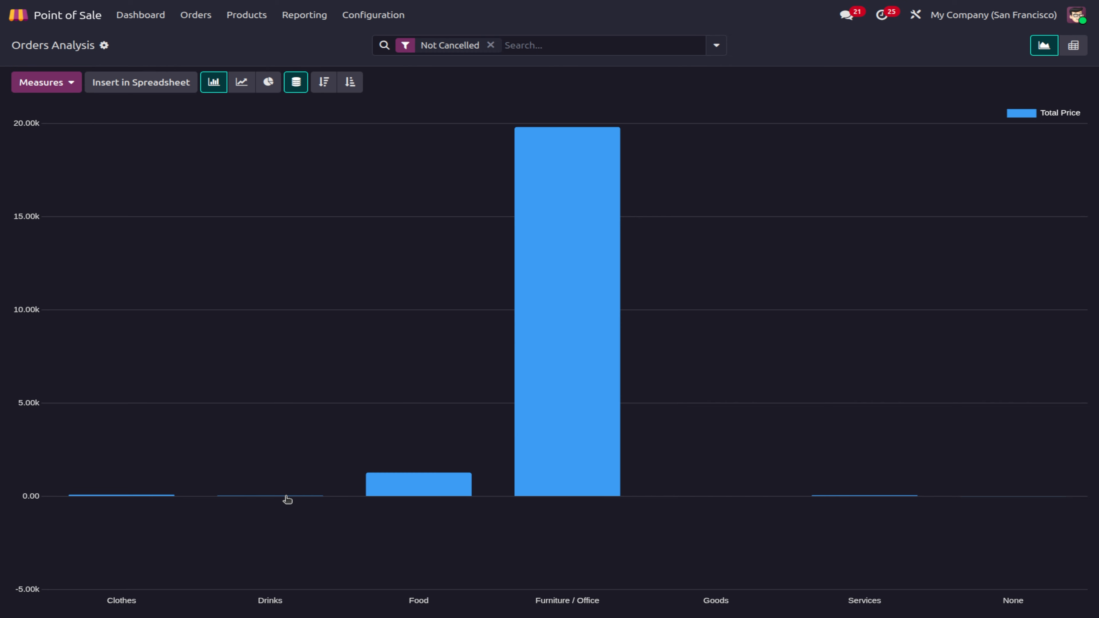
Step: Return to the shops dashboard, reopen Sales Details with the default start date, and cancel it
{"action": "left_click", "coordinate": [135, 16]}
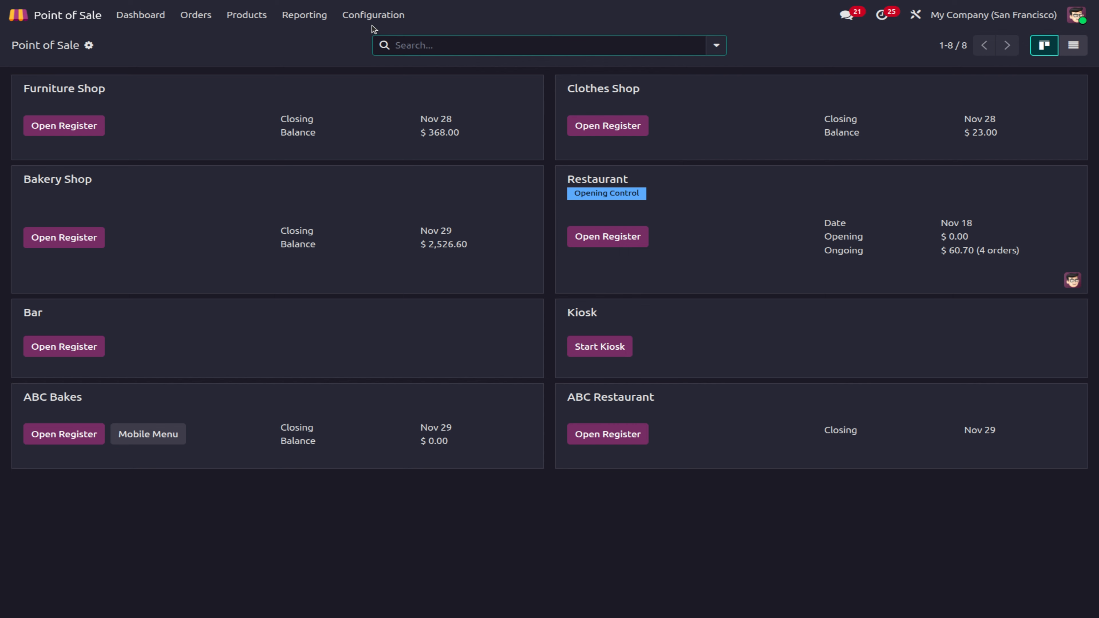
{"action": "left_click", "coordinate": [304, 15]}
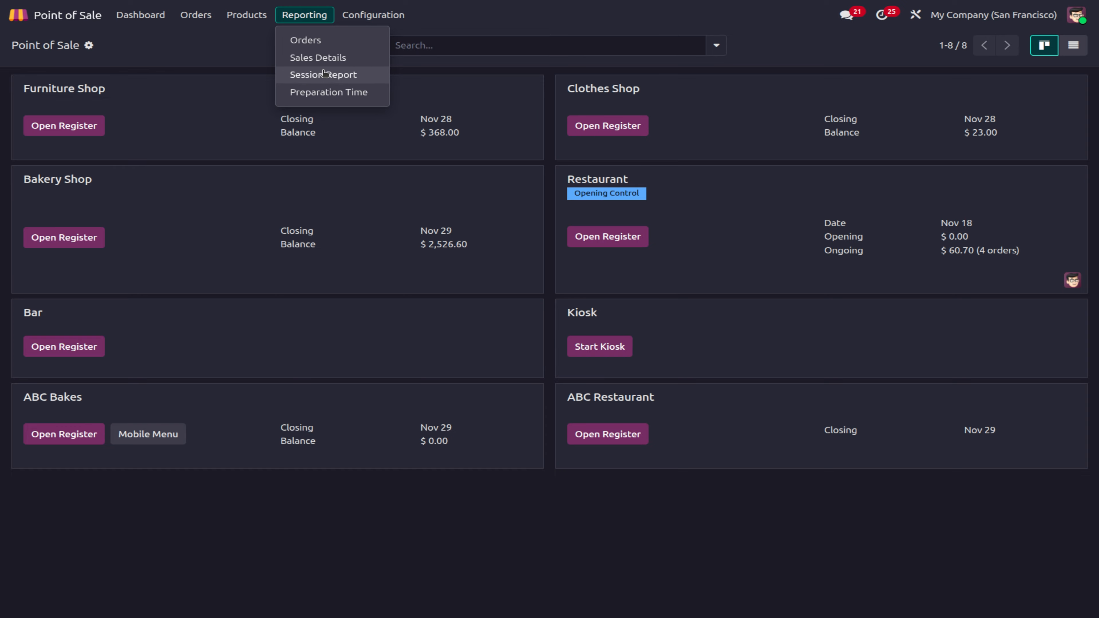
{"action": "left_click", "coordinate": [318, 58]}
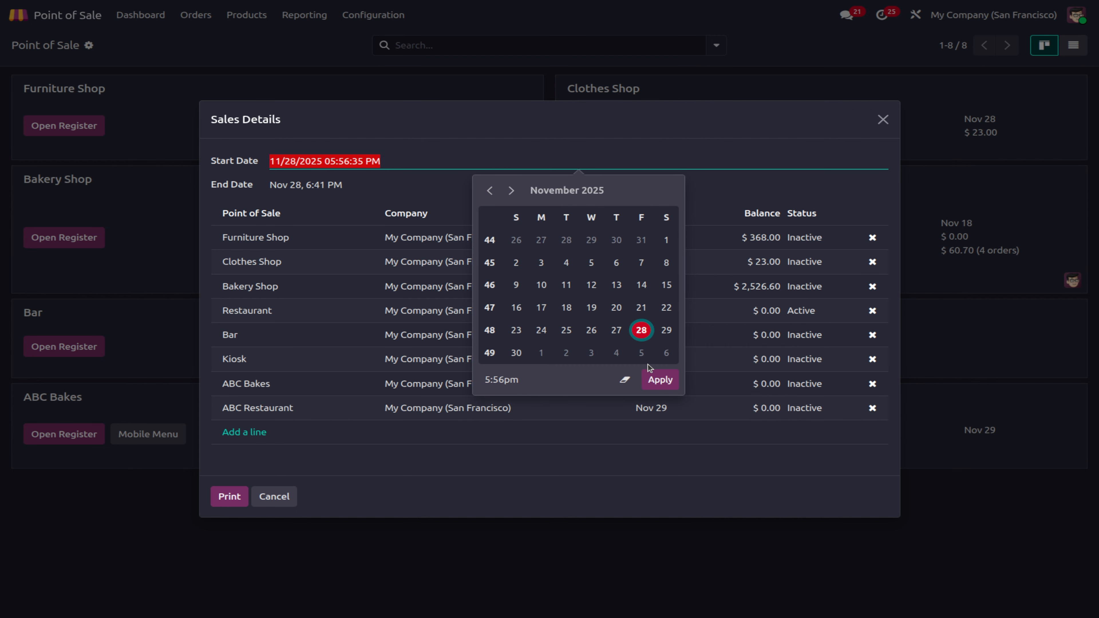
{"action": "left_click", "coordinate": [646, 377]}
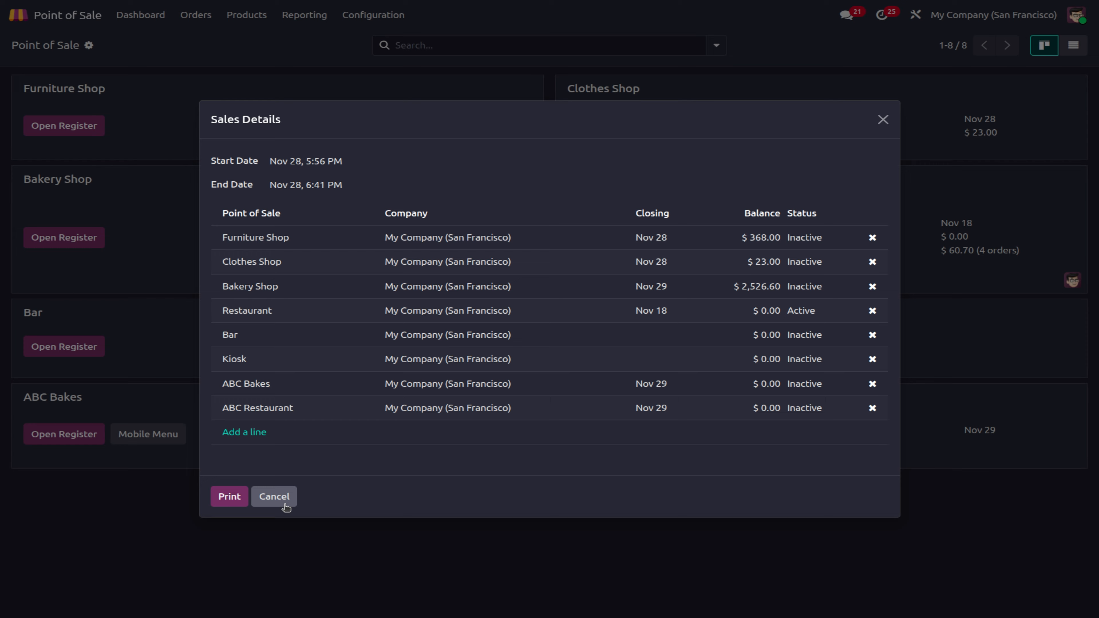
{"action": "left_click", "coordinate": [274, 496]}
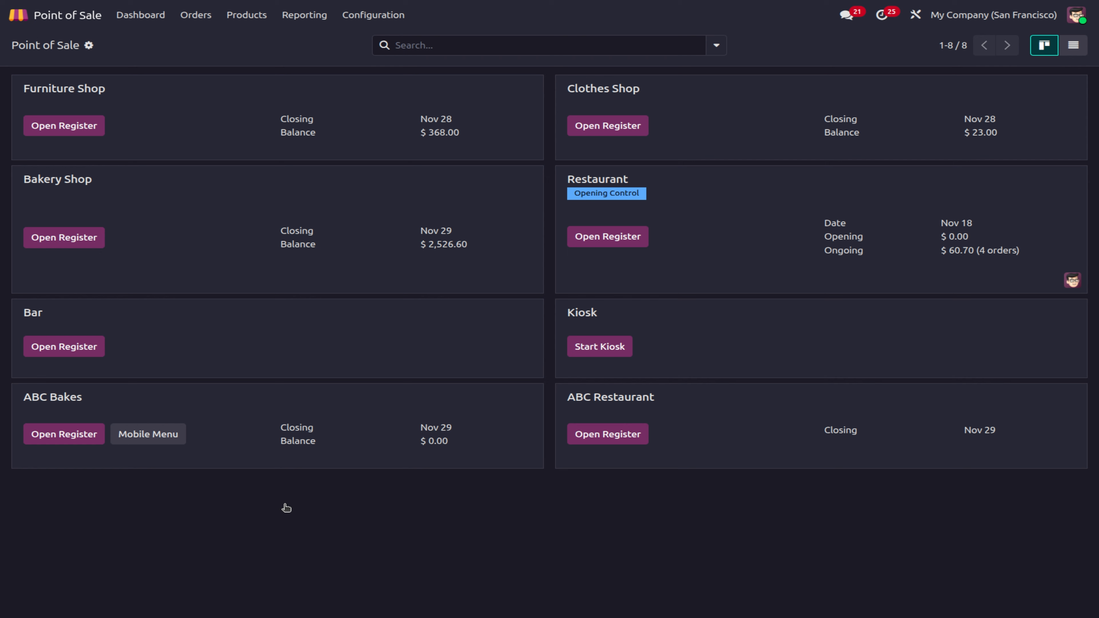
Step: In the Session Report options, try ABC Bakes/00043 and the ABC Bakes session opened at 6:50 PM
{"action": "left_click", "coordinate": [298, 17]}
{"action": "left_click", "coordinate": [347, 77]}
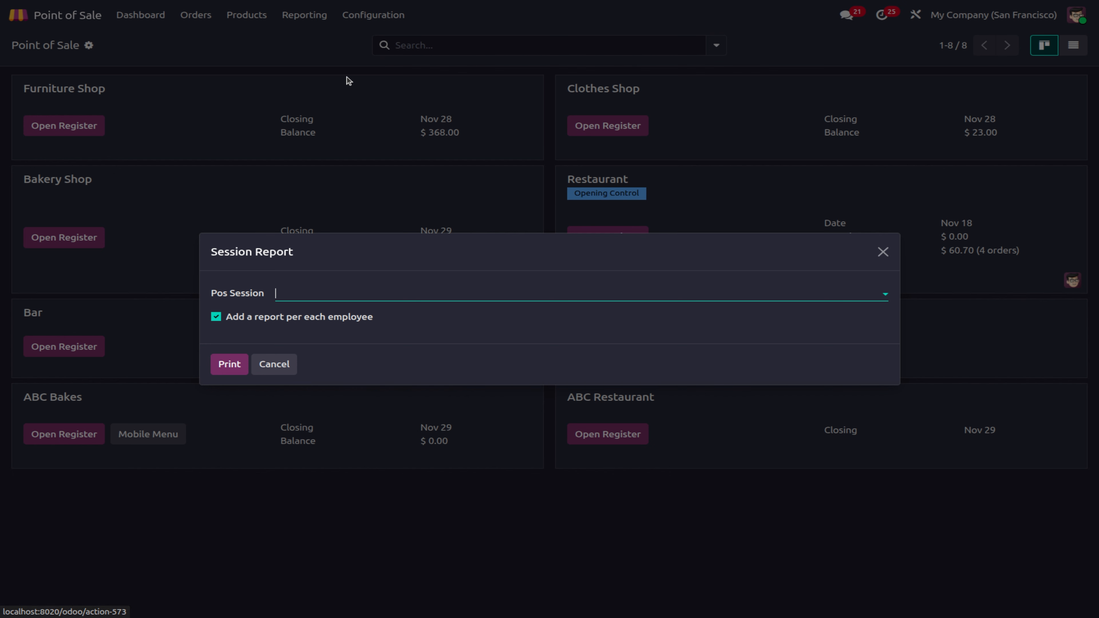
{"action": "left_click", "coordinate": [311, 296]}
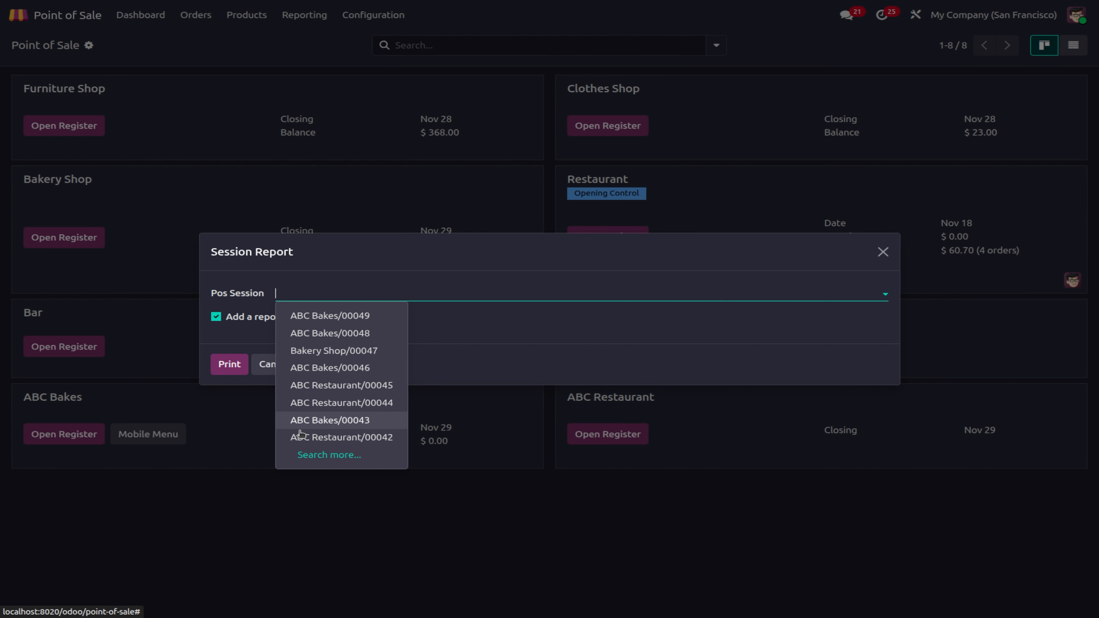
{"action": "left_click", "coordinate": [352, 420]}
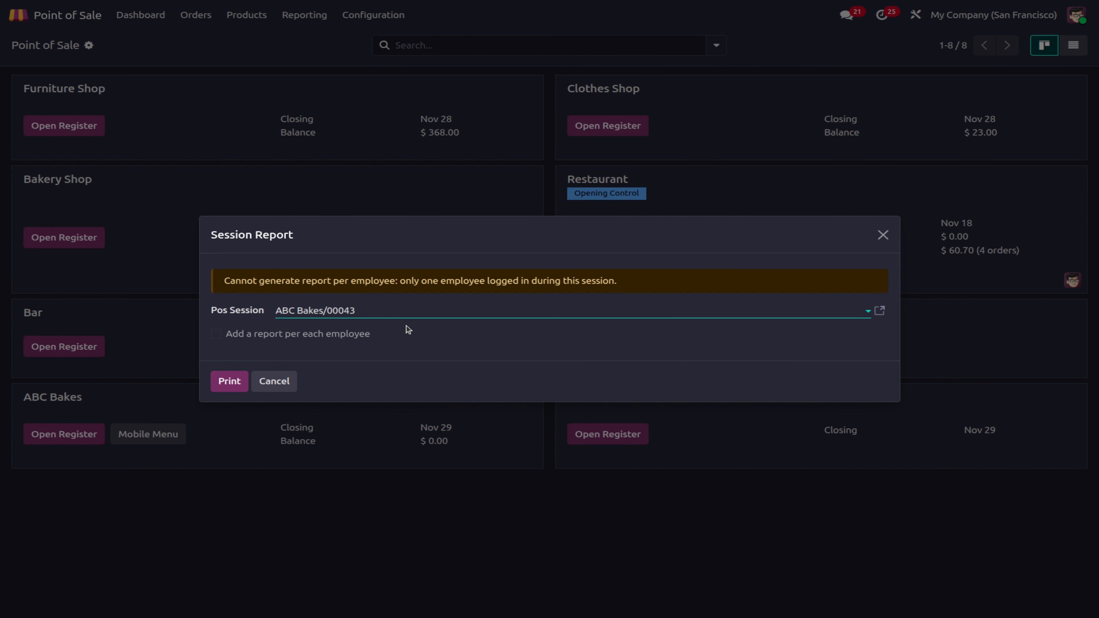
{"action": "left_click", "coordinate": [374, 315]}
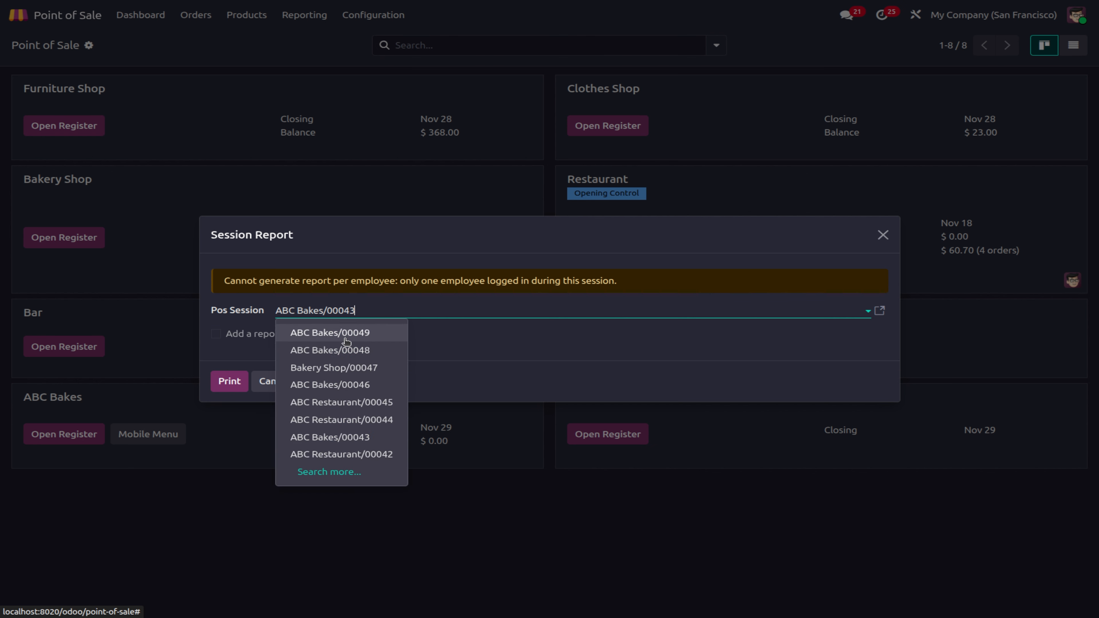
{"action": "left_click", "coordinate": [331, 472]}
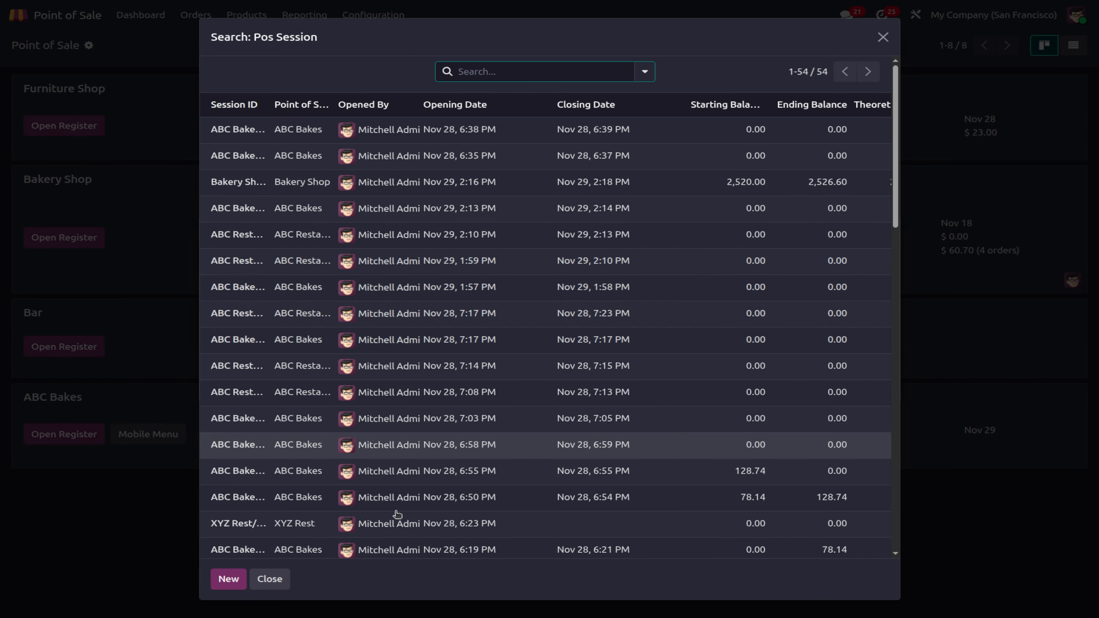
{"action": "left_click", "coordinate": [526, 500]}
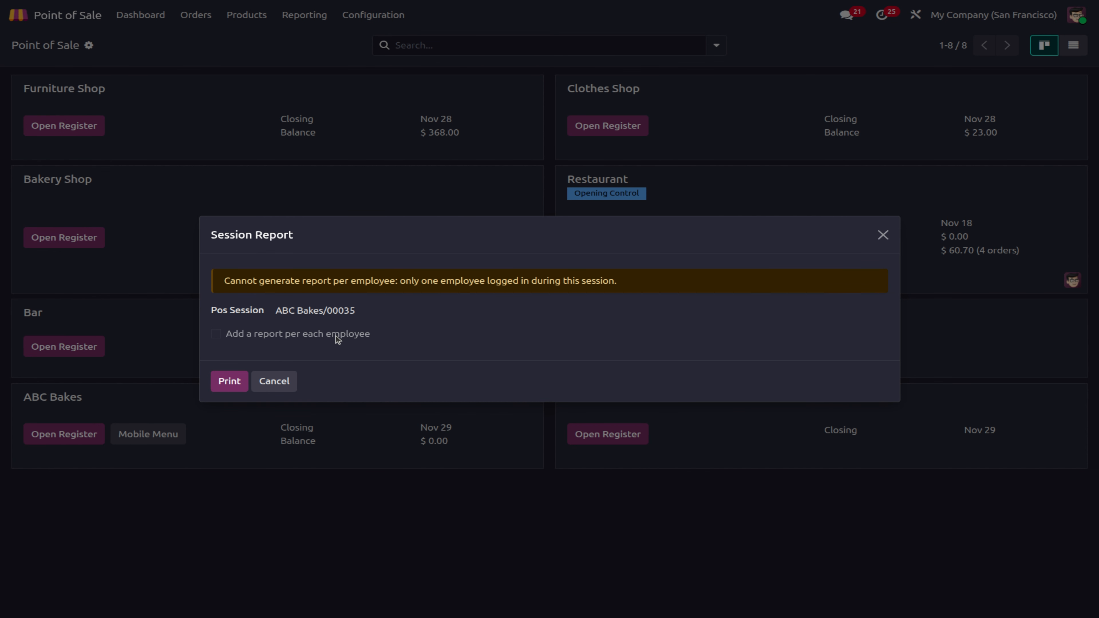
Step: Select the Bakery Shop/00047 session and review its record, ending balance $2,526.60
{"action": "left_click", "coordinate": [351, 315]}
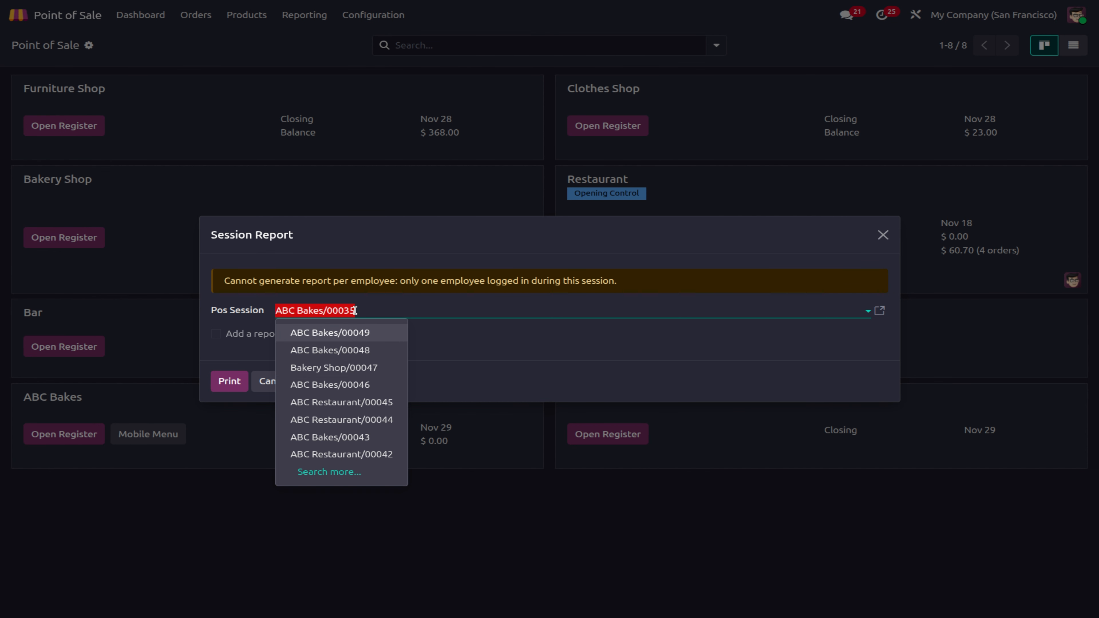
{"action": "left_click", "coordinate": [355, 473]}
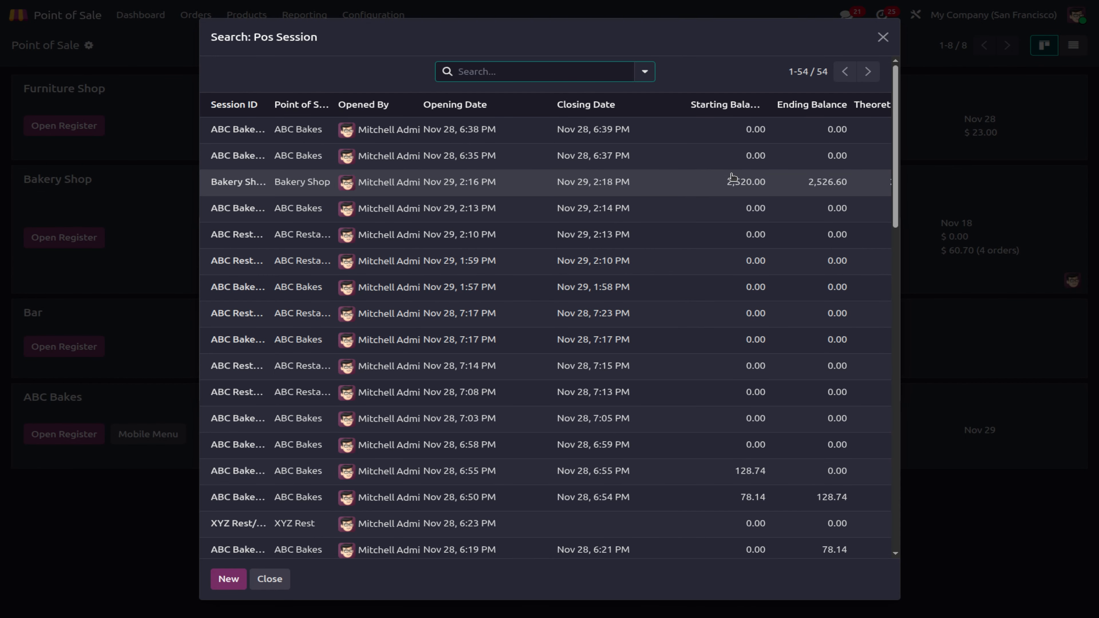
{"action": "left_click", "coordinate": [397, 187]}
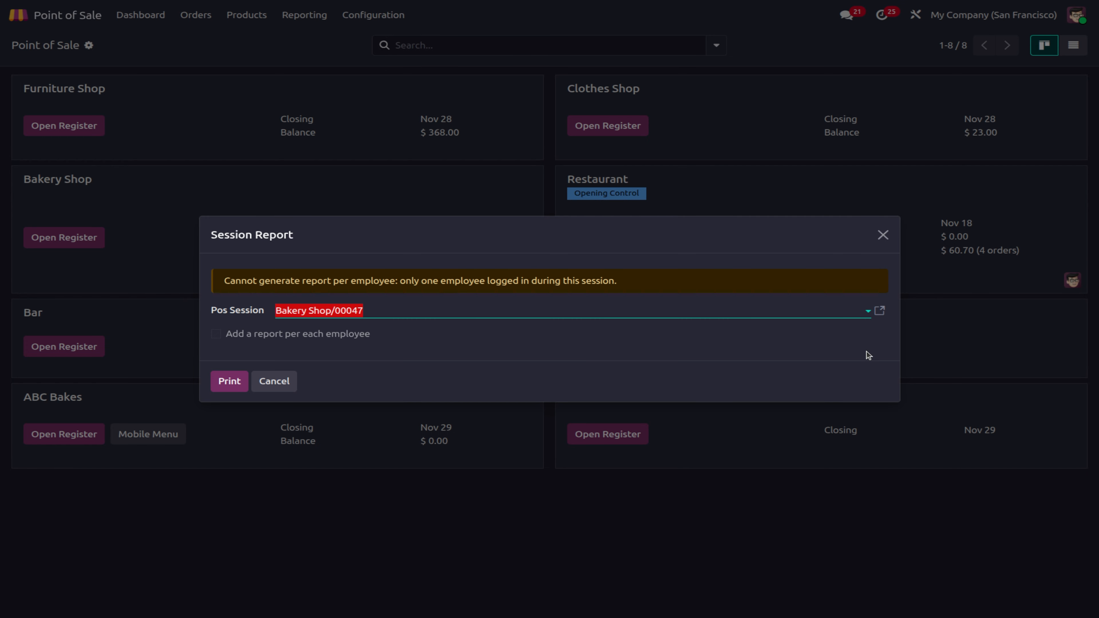
{"action": "left_click", "coordinate": [878, 313]}
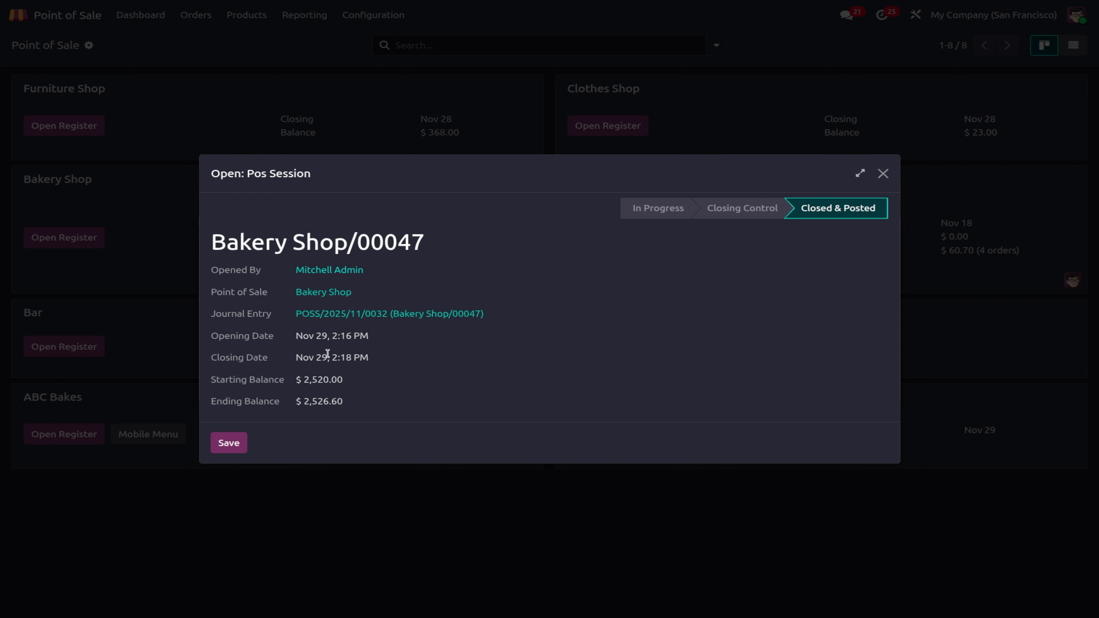
{"action": "mouse_move", "coordinate": [327, 351]}
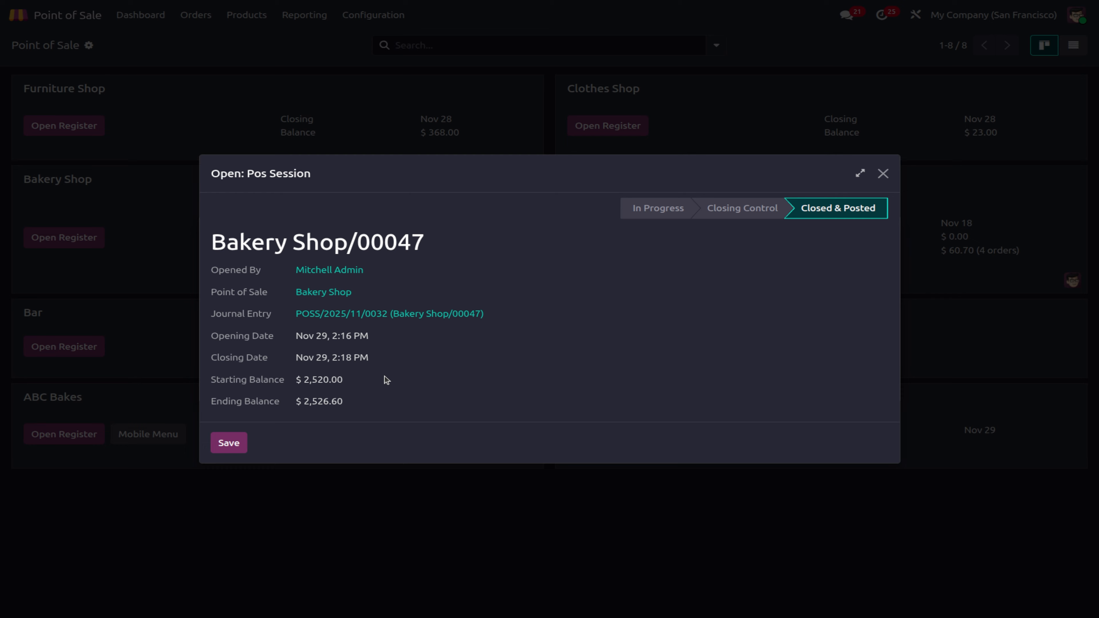
{"action": "left_click", "coordinate": [228, 443]}
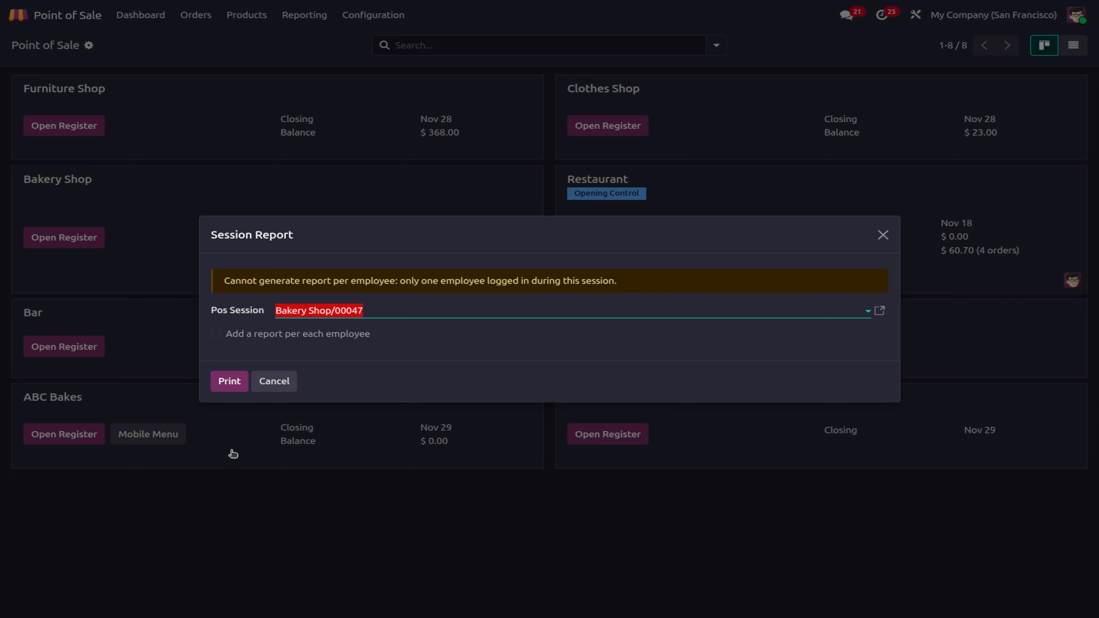
Step: Print the Bakery Shop/00047 session report, keeping the Light document layout
{"action": "left_click", "coordinate": [240, 381]}
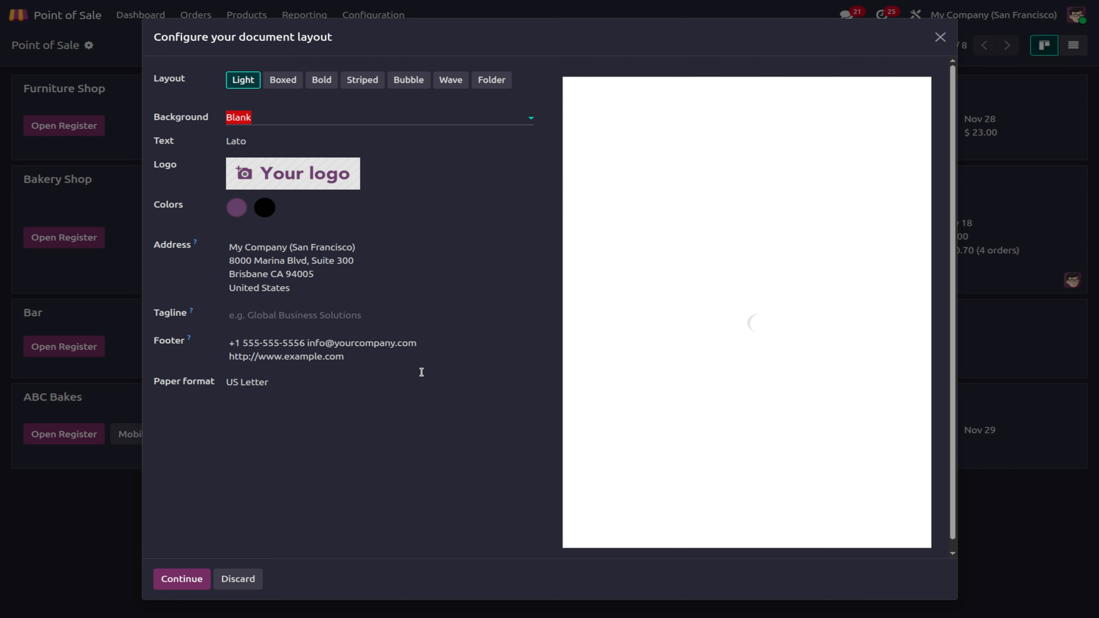
{"action": "scroll", "coordinate": [682, 348], "scroll_direction": "down", "scroll_amount": 1}
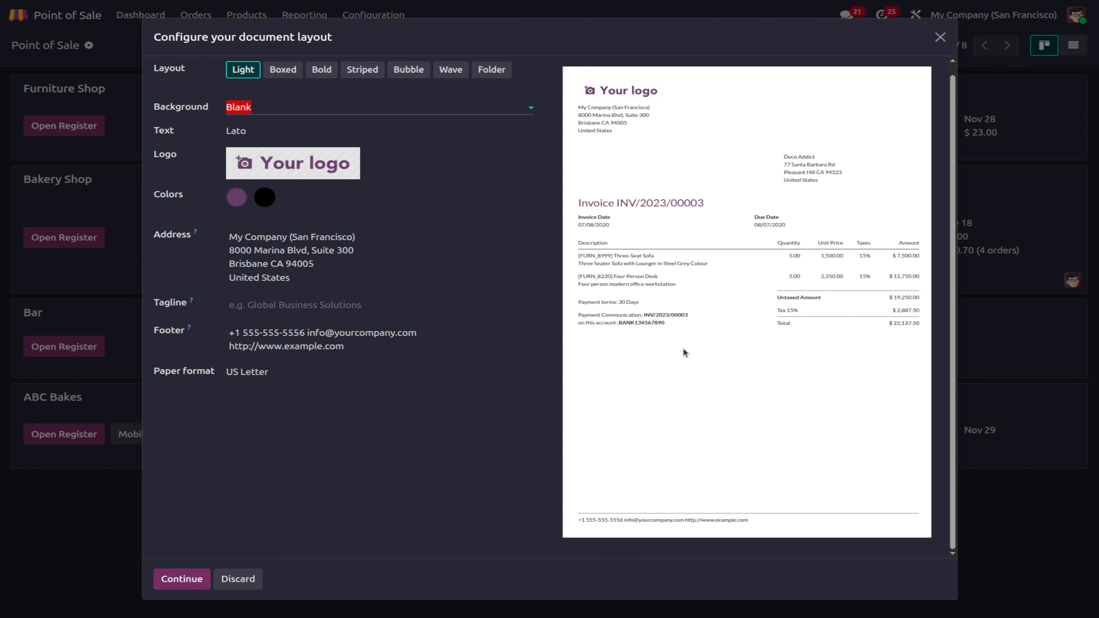
{"action": "scroll", "coordinate": [682, 348], "scroll_direction": "up", "scroll_amount": 1}
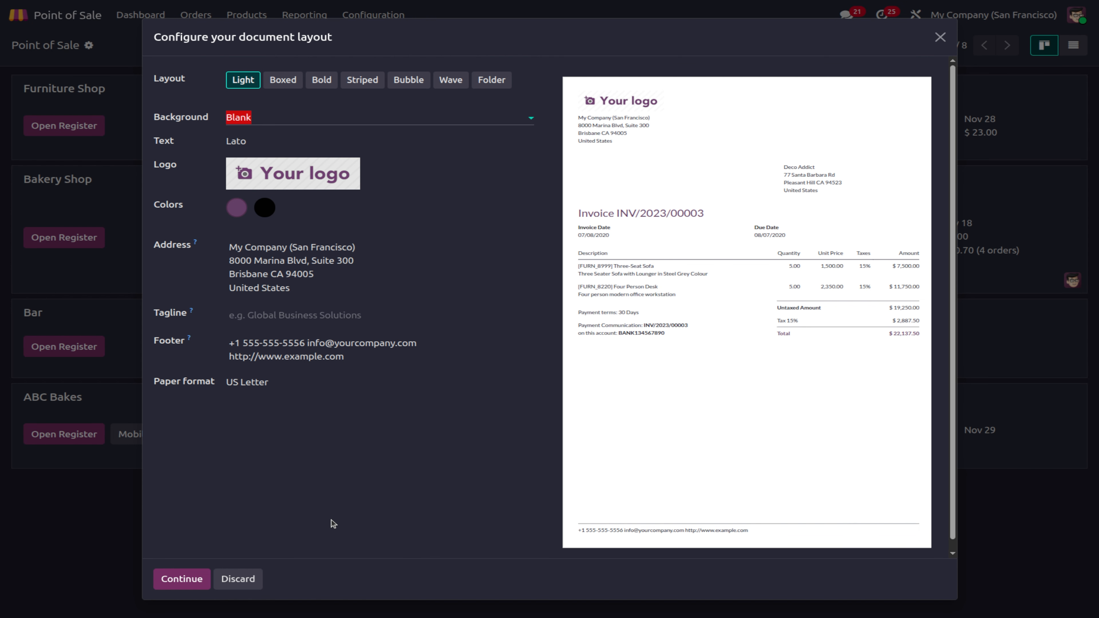
{"action": "left_click", "coordinate": [203, 580]}
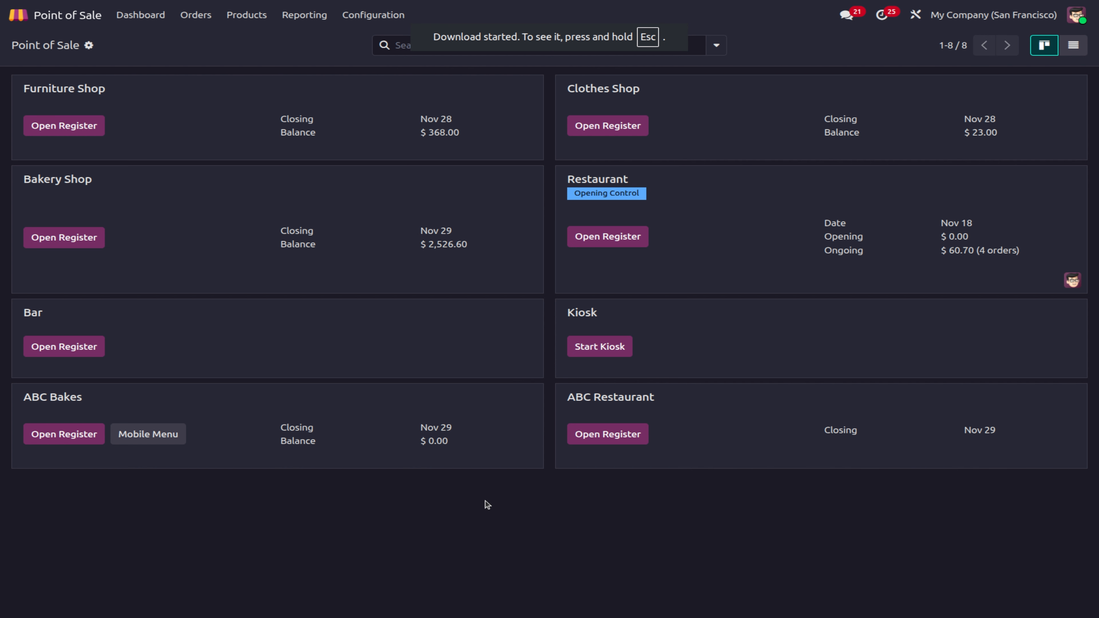
Step: Show the Preparation Time report, reading ABC Restaurant's 18s average at 09:00
{"action": "left_click", "coordinate": [290, 15]}
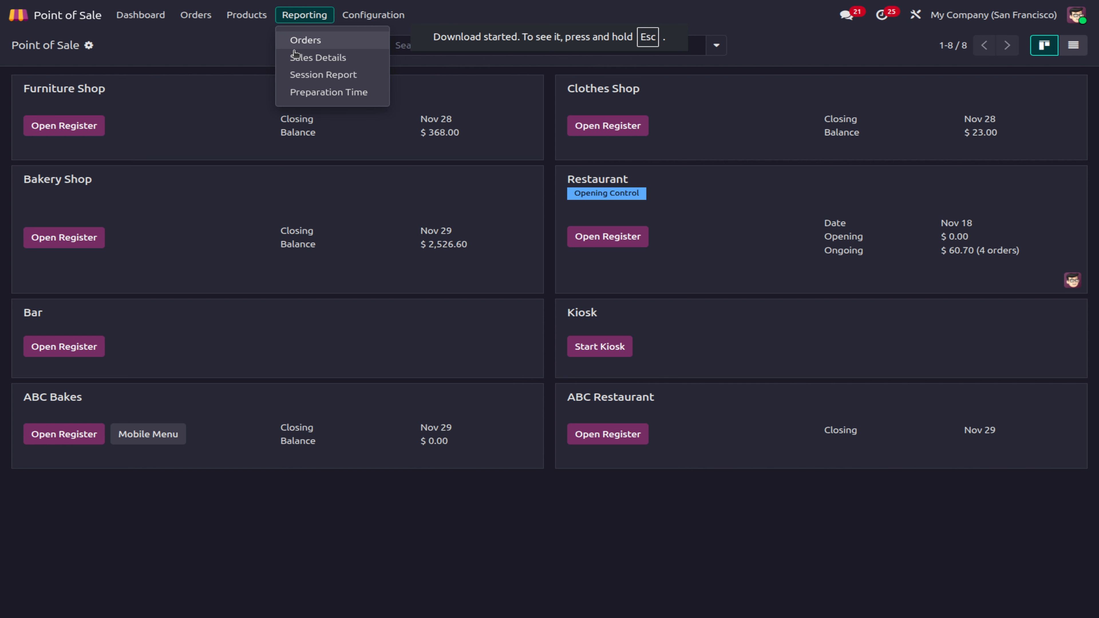
{"action": "left_click", "coordinate": [298, 95]}
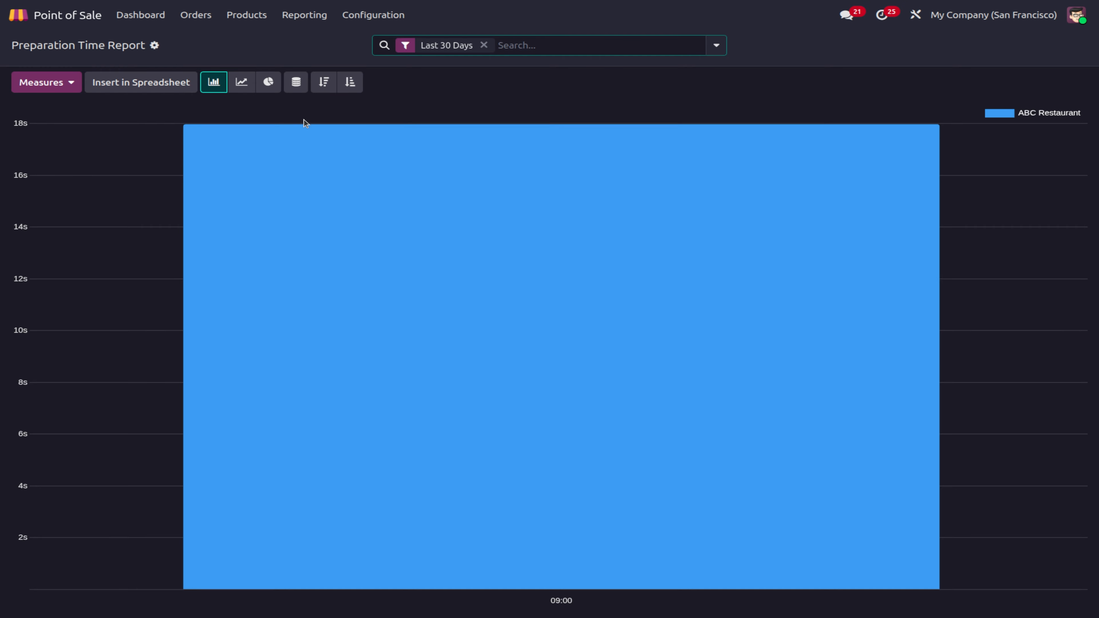
{"action": "mouse_move", "coordinate": [432, 449]}
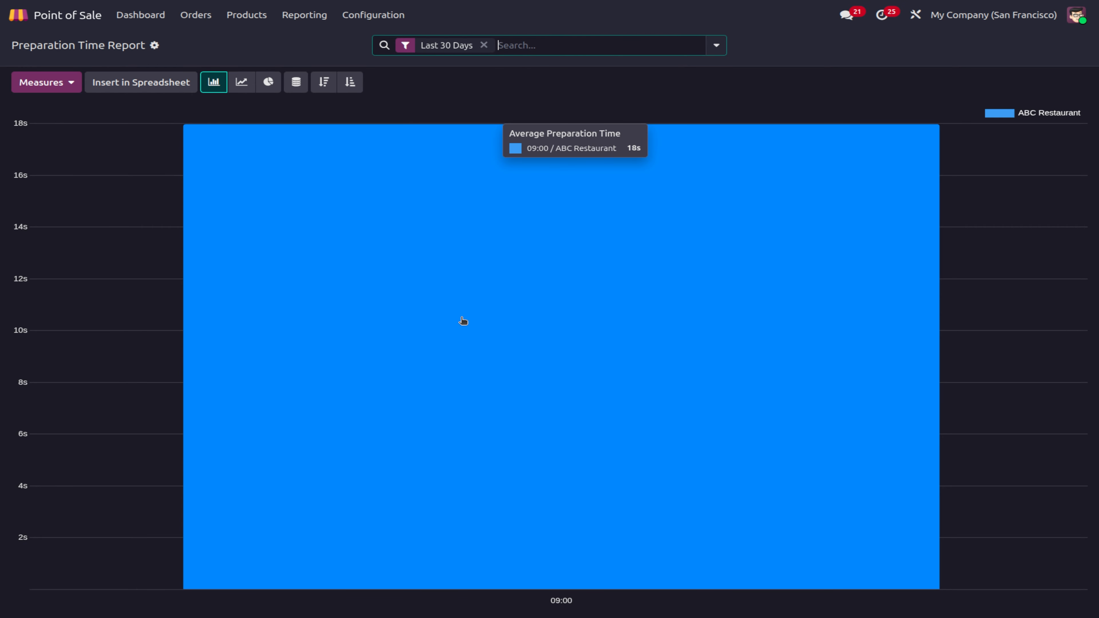